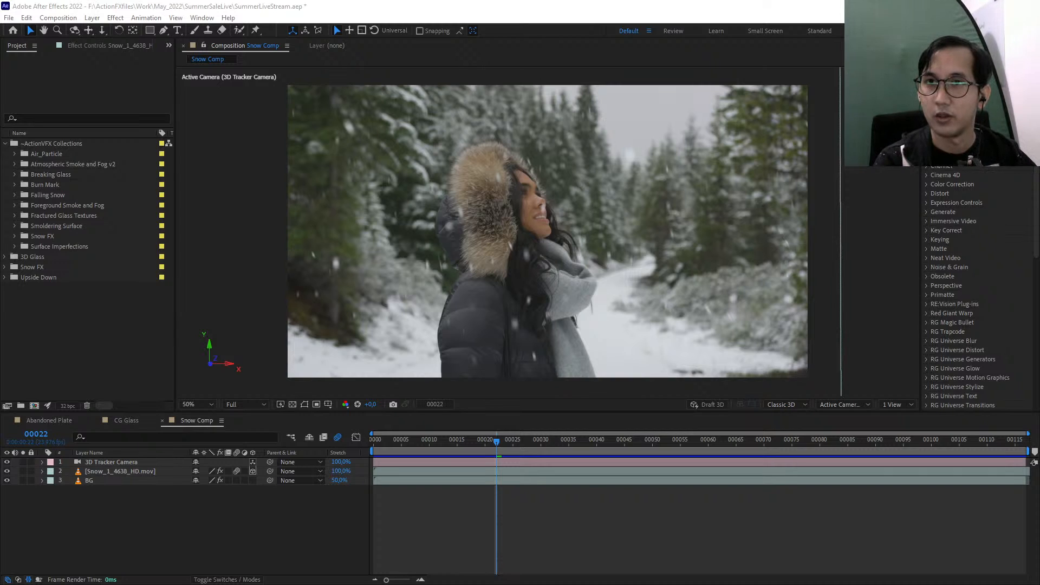
Look over the CG Glass and Abandoned Plate compositions
left_click(961, 230)
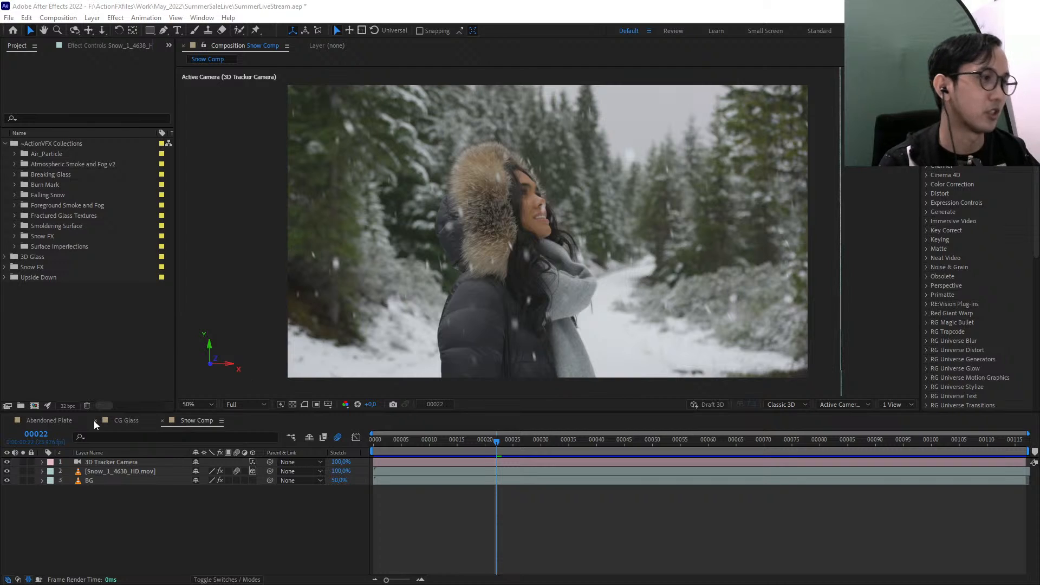
left_click(123, 421)
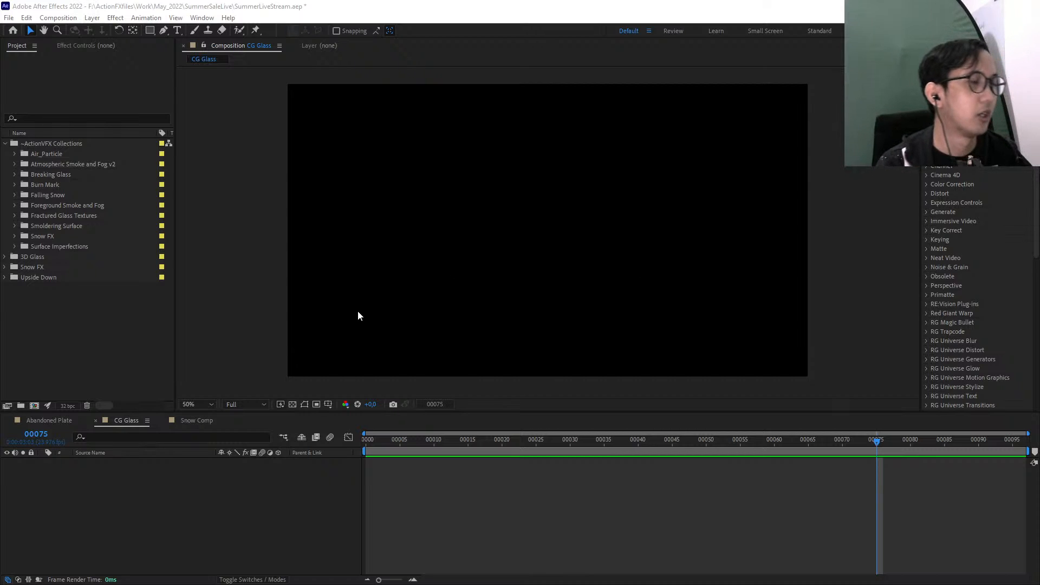
left_click(50, 420)
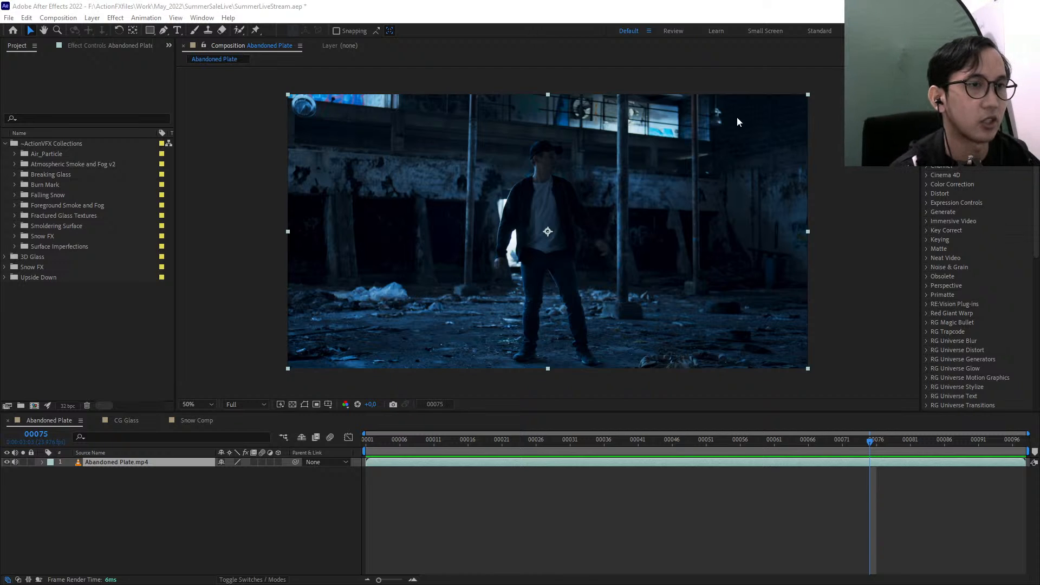
left_click(820, 247)
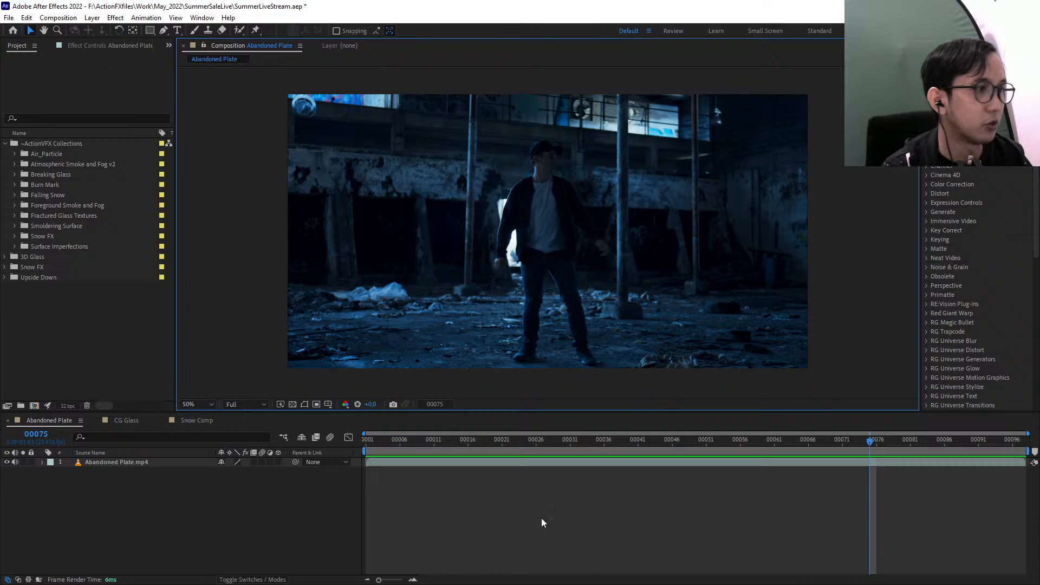
Return to the Snow Comp composition and scrub through its timeline, finishing at frame 0
left_click(198, 420)
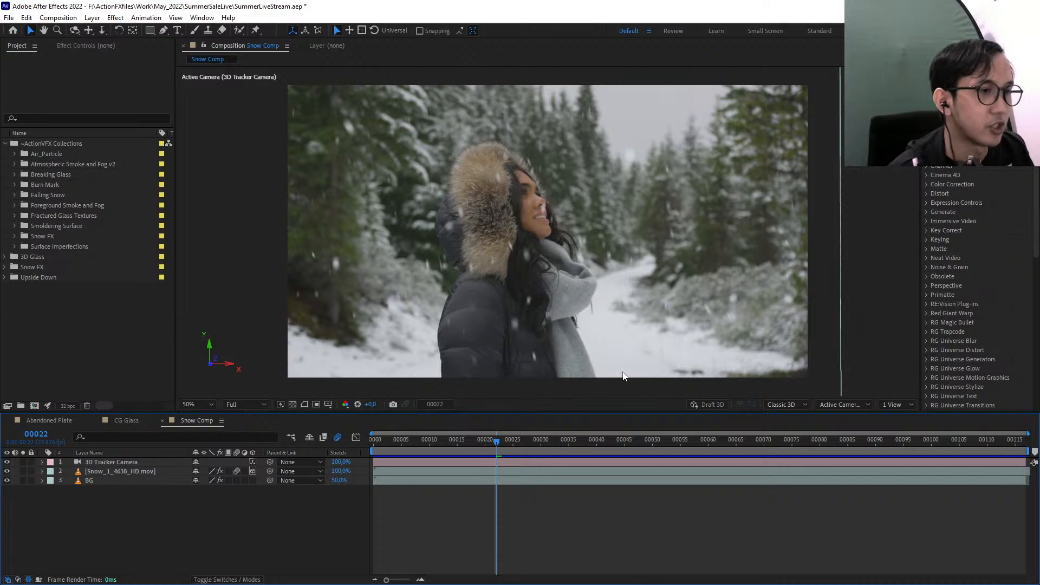
left_click_drag(494, 441, 1021, 460)
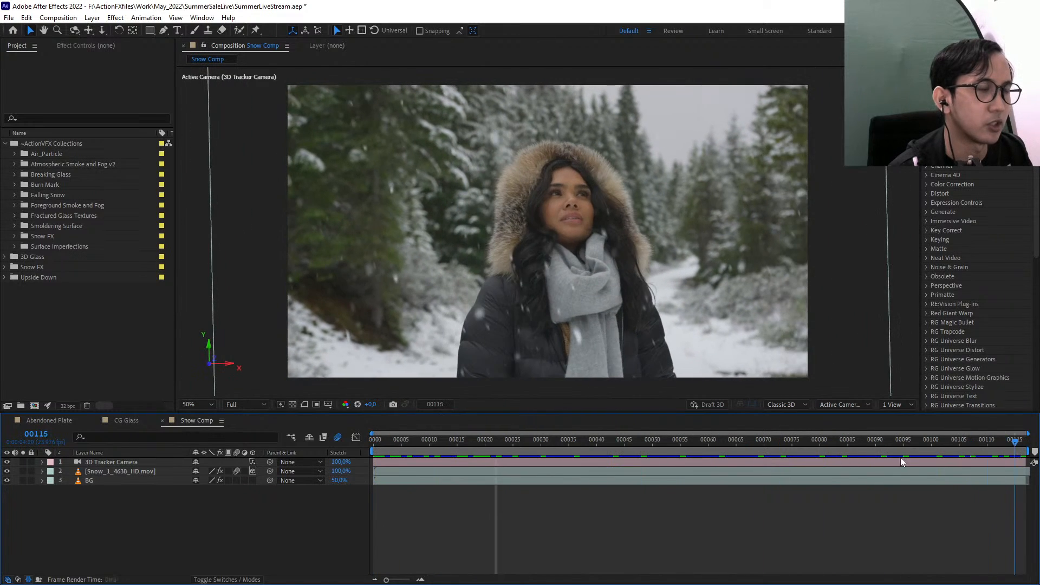
left_click_drag(900, 457, 364, 440)
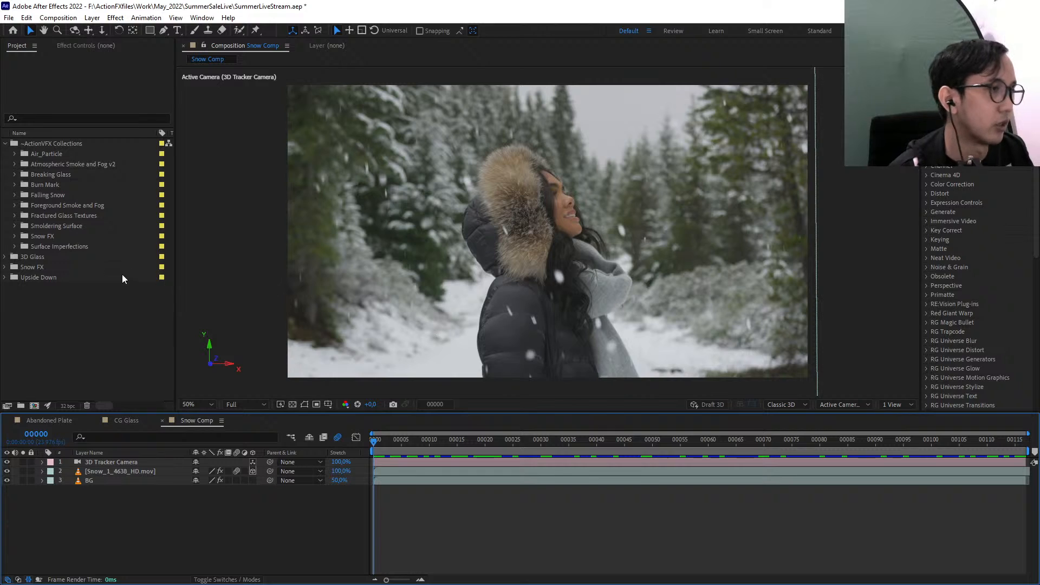
Preview the Snow_1_4638_HD.mov footage from the Snow FX folder of the ActionVFX Collections
left_click(14, 237)
double_click(76, 245)
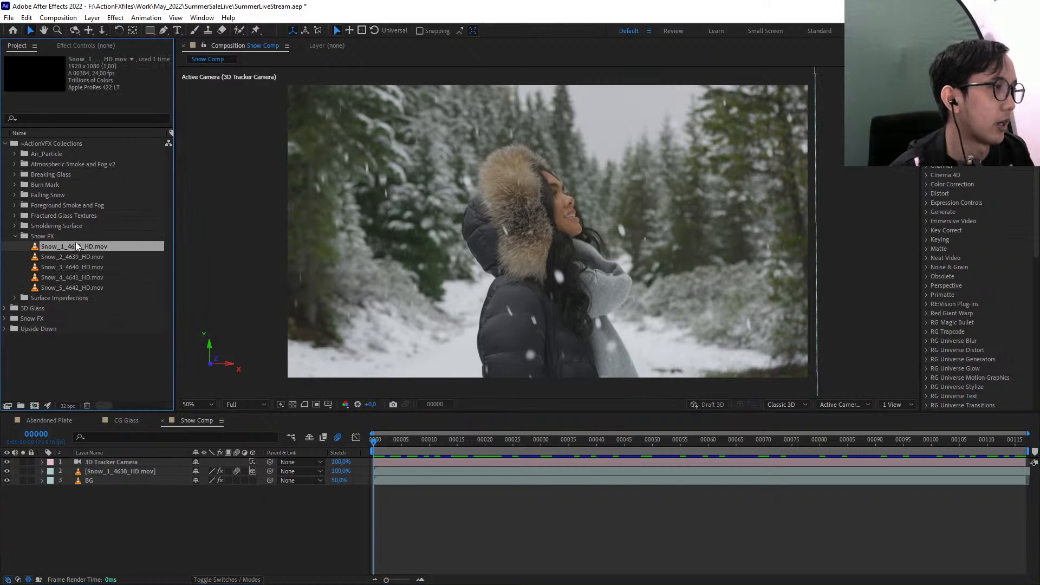
left_click_drag(233, 382, 272, 356)
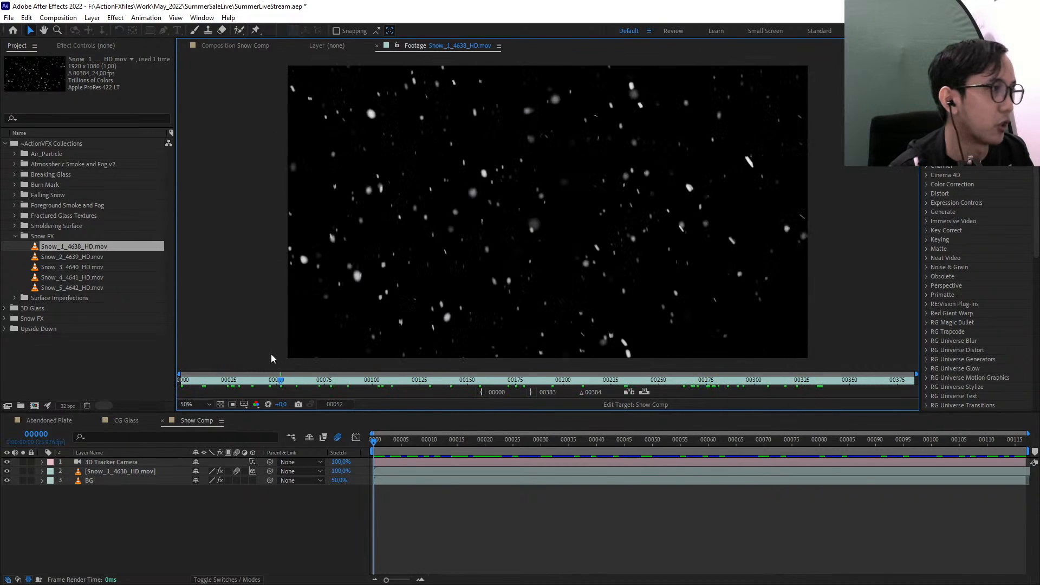
left_click(15, 236)
left_click(52, 144)
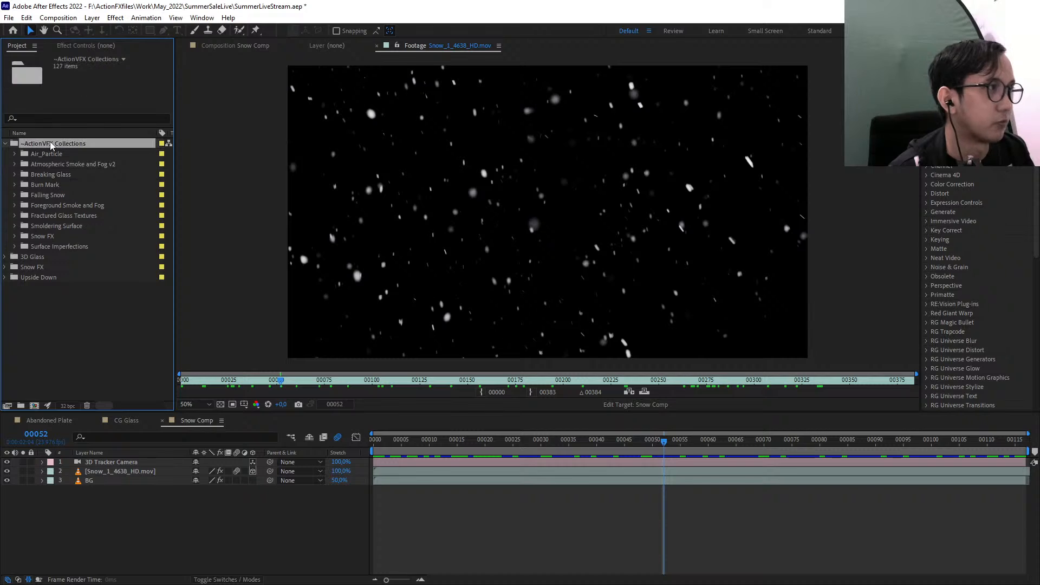
Delete the existing Snow_1_4638_HD.mov layer from Snow Comp
left_click(260, 48)
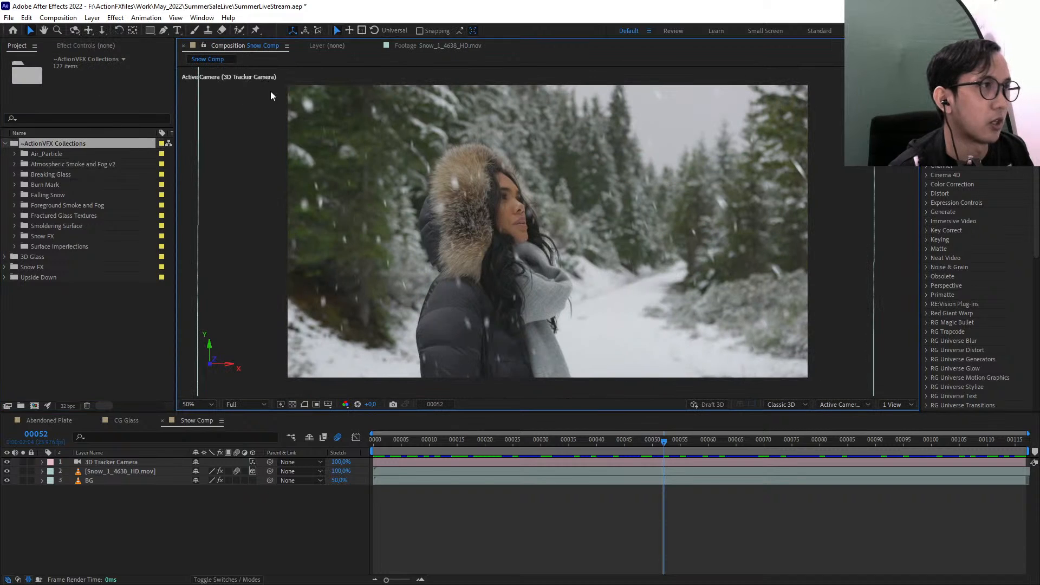
left_click(128, 473)
key("Delete")
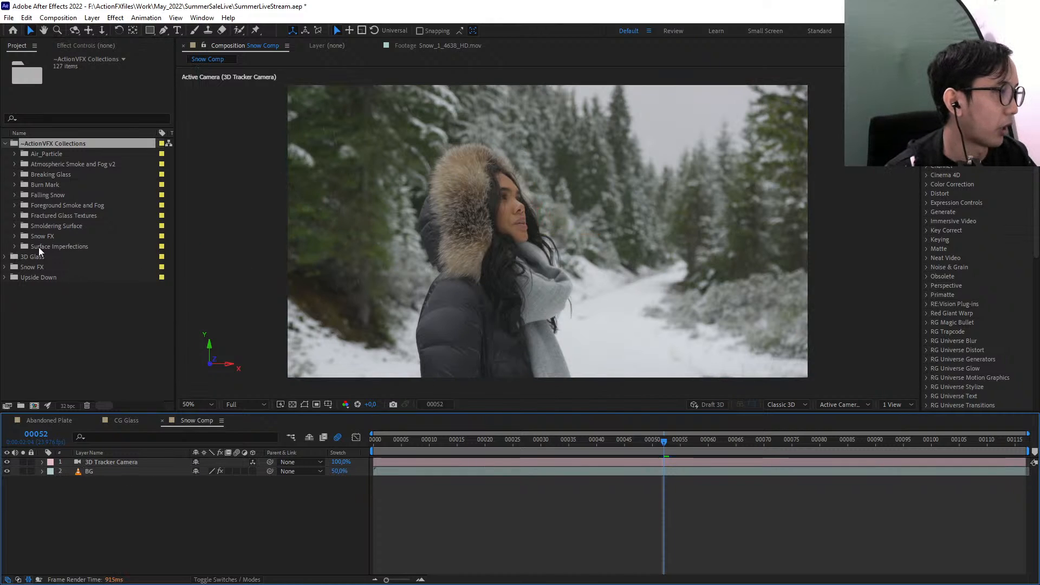
Add Snow_1_4638_HD.mov from the Snow FX folder to Snow Comp as the uppermost layer and apply the unmult preset to it
left_click(15, 237)
left_click_drag(54, 250, 543, 258)
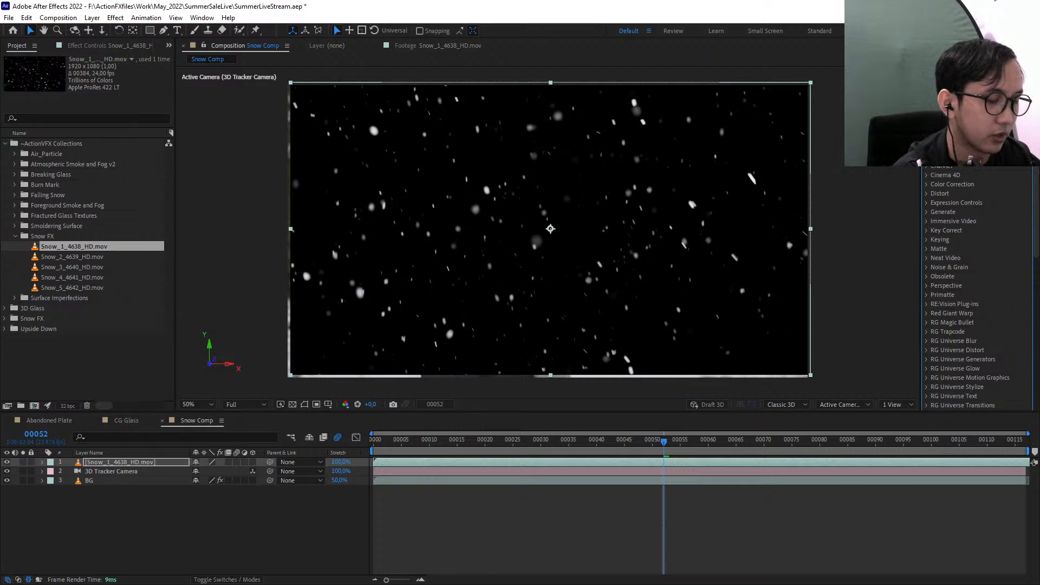
type("unmult")
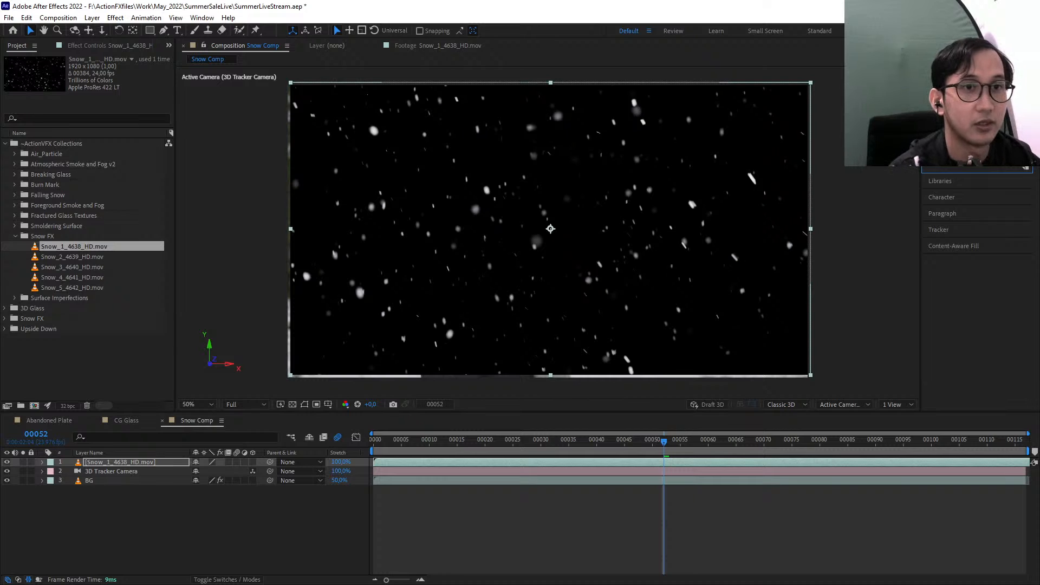
left_click_drag(953, 157, 649, 212)
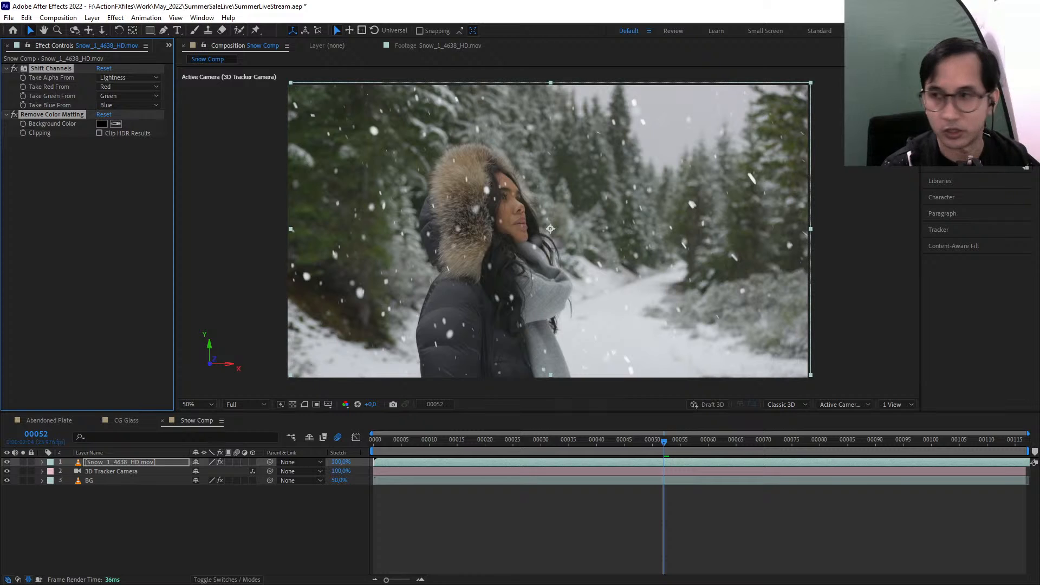
left_click(970, 106)
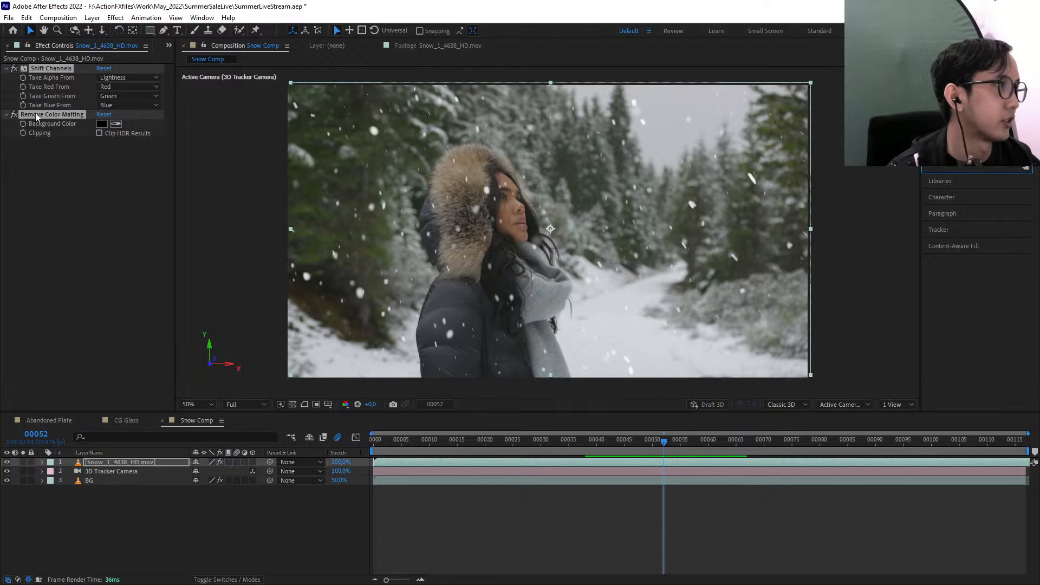
Turn off the Remove Color Matting effect on the snow layer so only Shift Channels acts on it
left_click(65, 163)
left_click(40, 70)
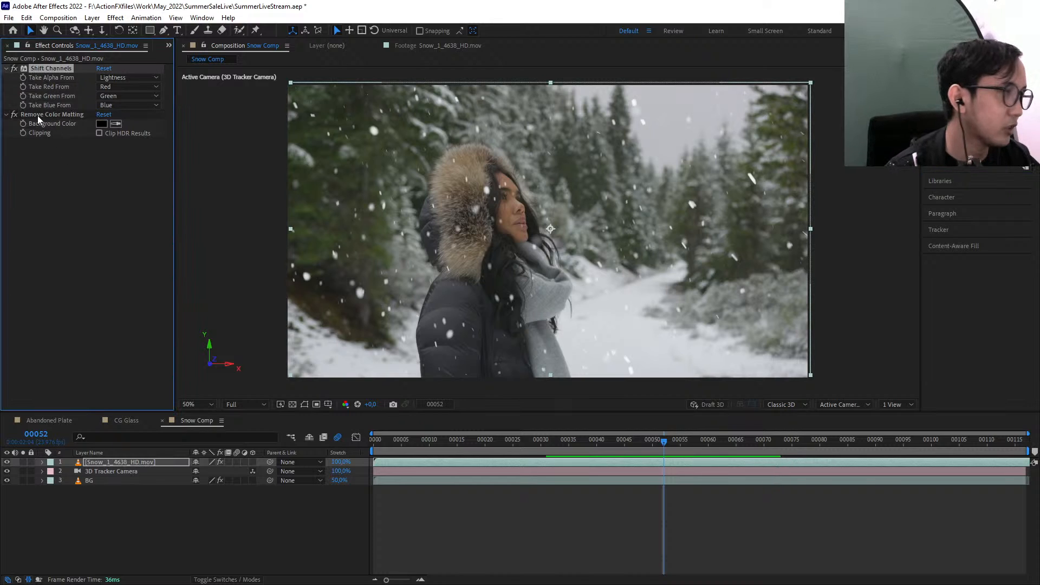
left_click(40, 114)
left_click(14, 115)
left_click(53, 68)
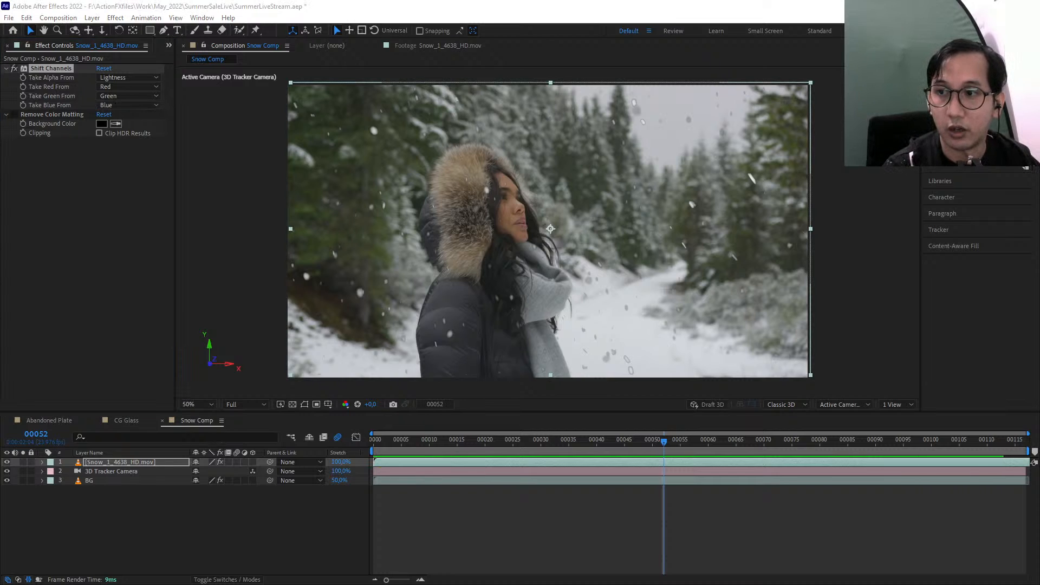
Solo the snow layer and review the Take Alpha From options of its Shift Channels effect
left_click(60, 198)
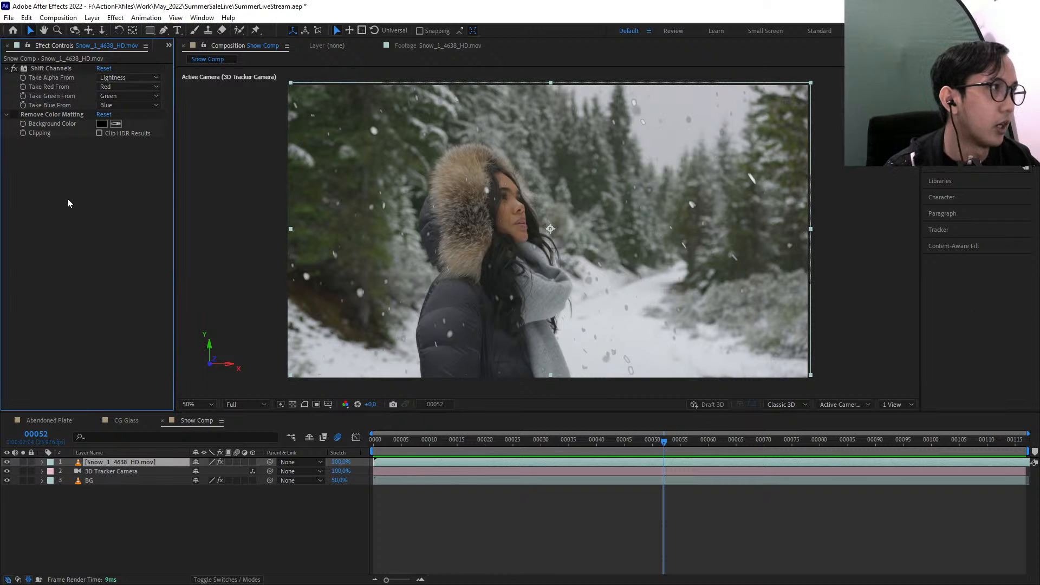
left_click(23, 461)
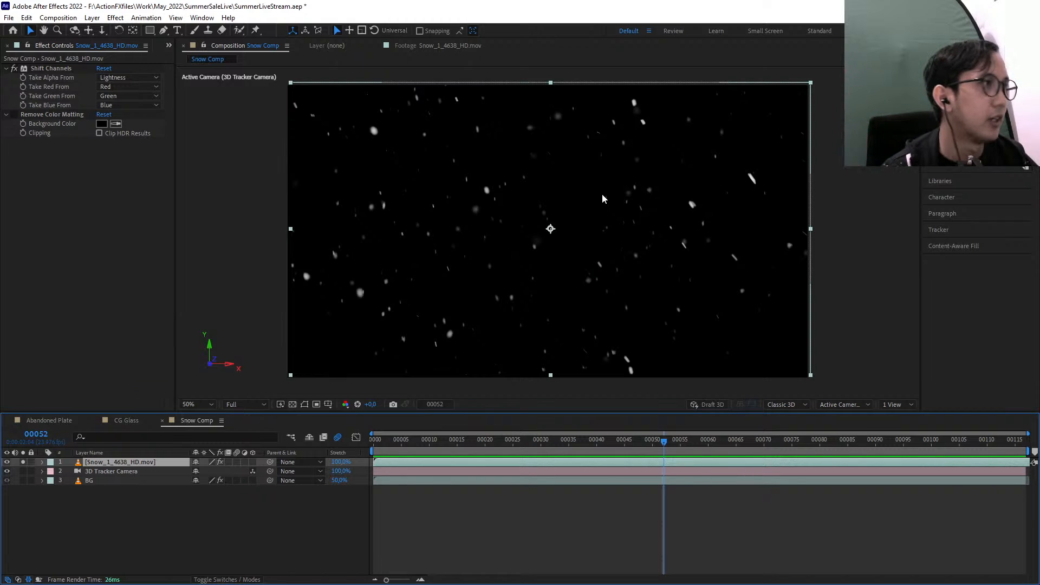
left_click(68, 69)
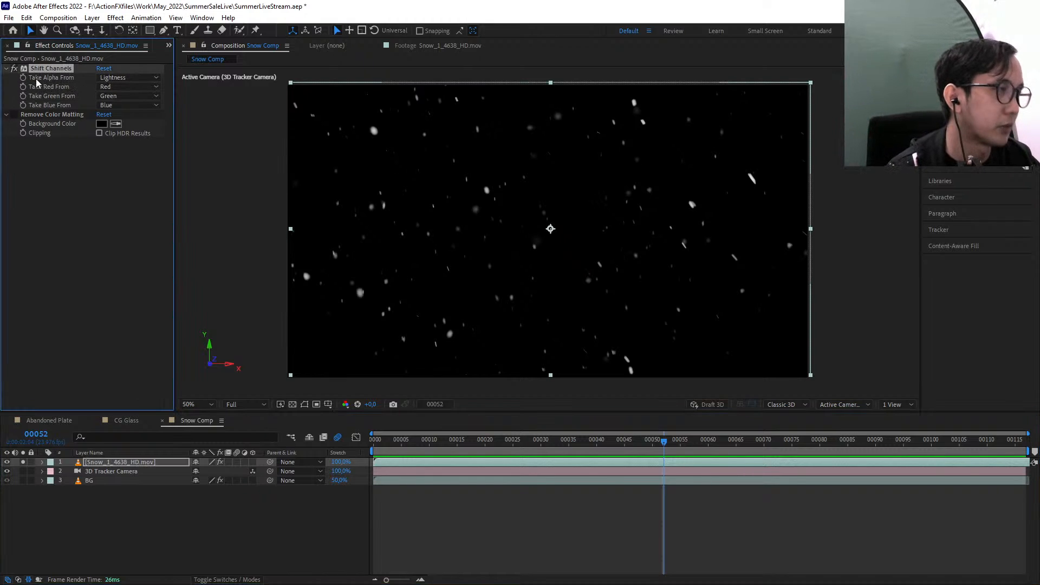
left_click(56, 87)
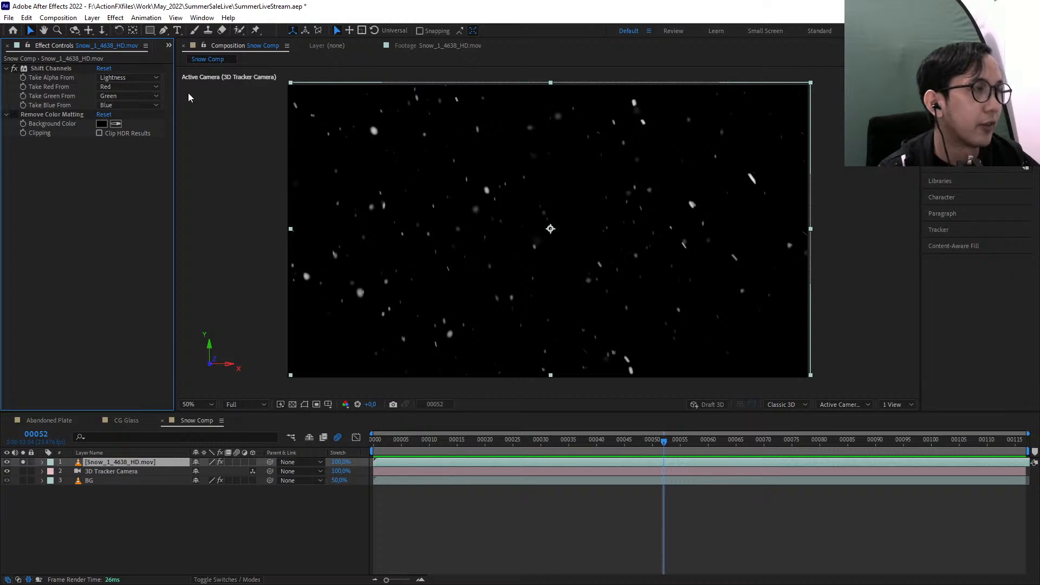
left_click(134, 80)
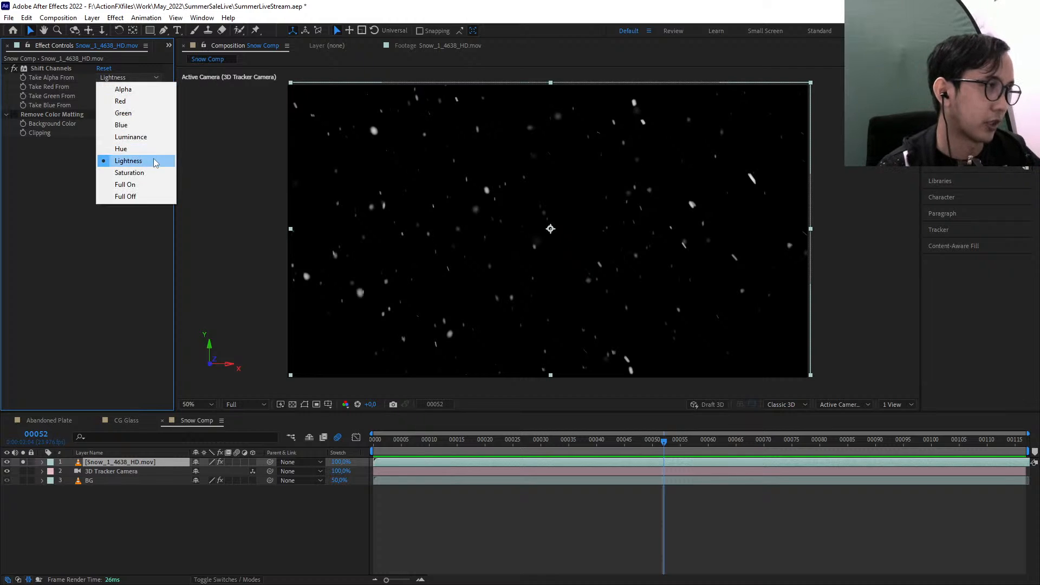
left_click(113, 254)
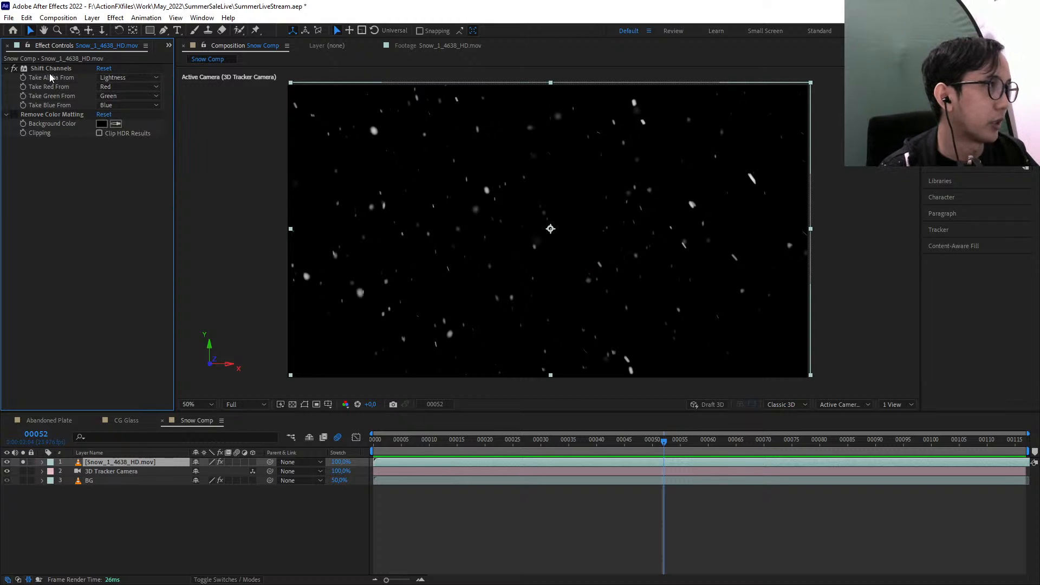
Check the soloed snow layer against the transparency grid and show the other layers again
left_click(49, 69)
left_click(292, 405)
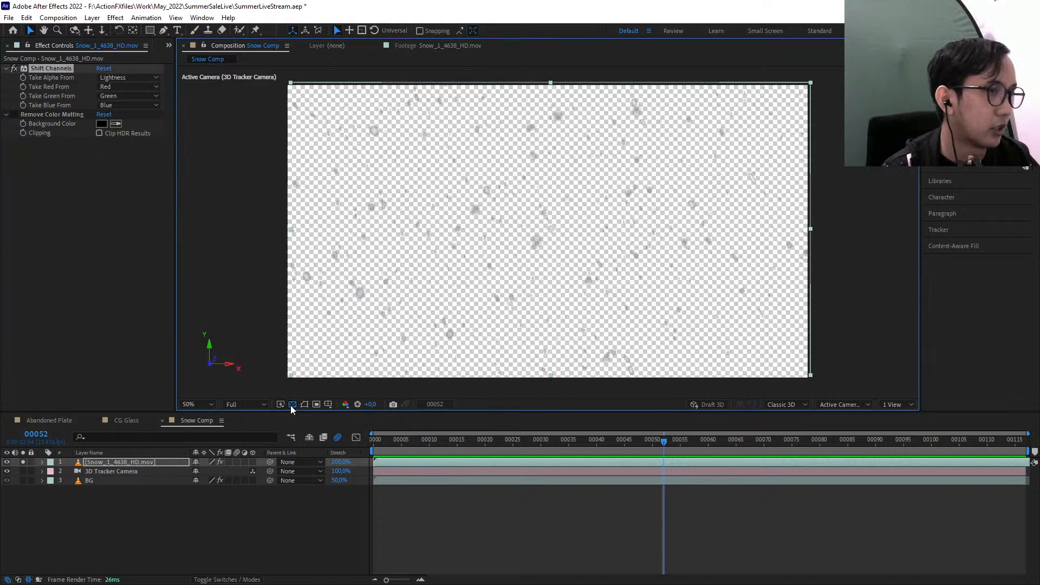
left_click(292, 404)
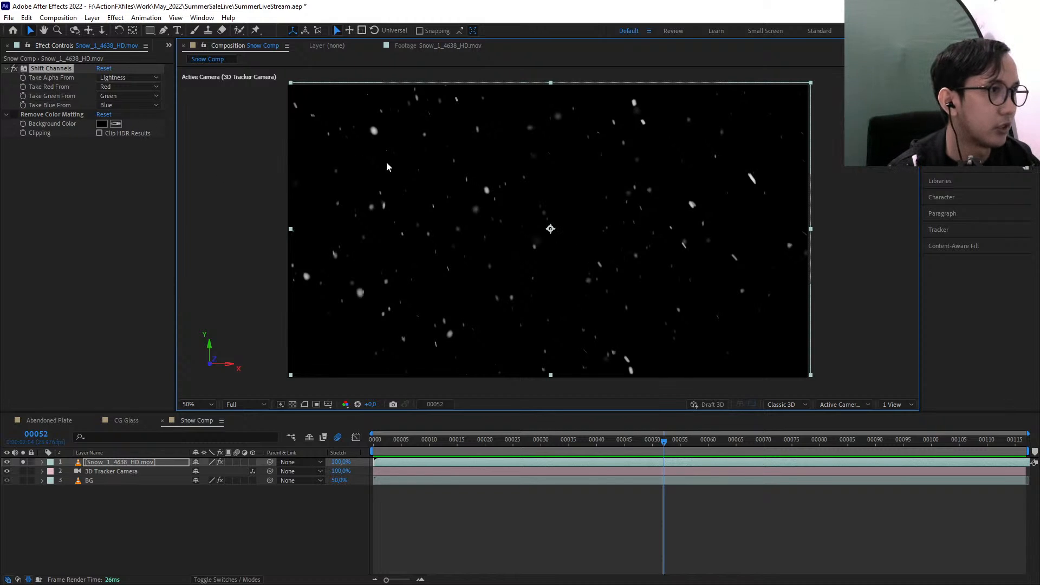
left_click(23, 462)
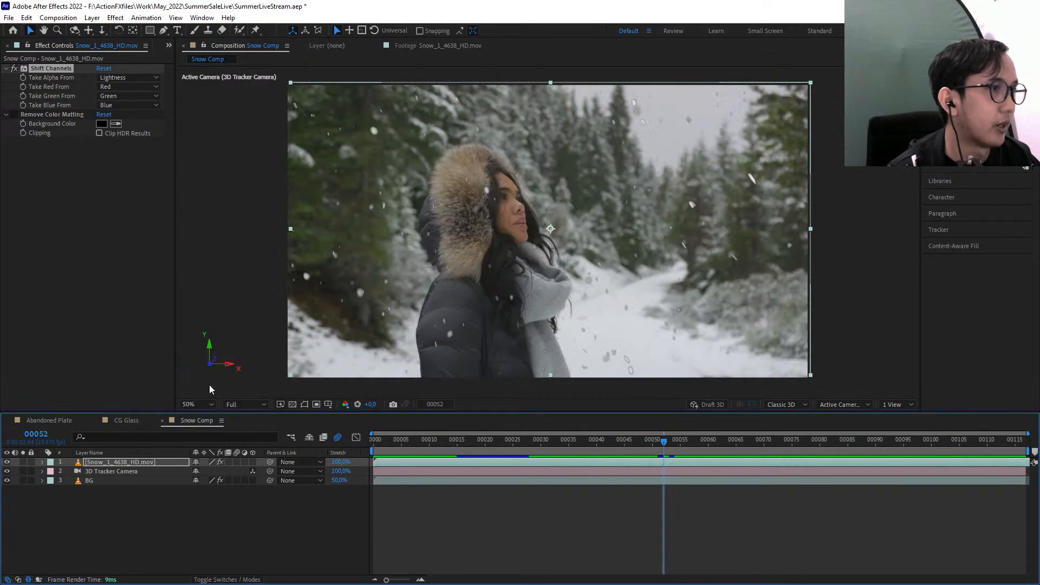
Re-enable the Remove Color Matting effect on the snow layer
scroll(495, 294, "up", 1)
left_click_drag(495, 292, 547, 347)
left_click_drag(334, 245, 455, 335)
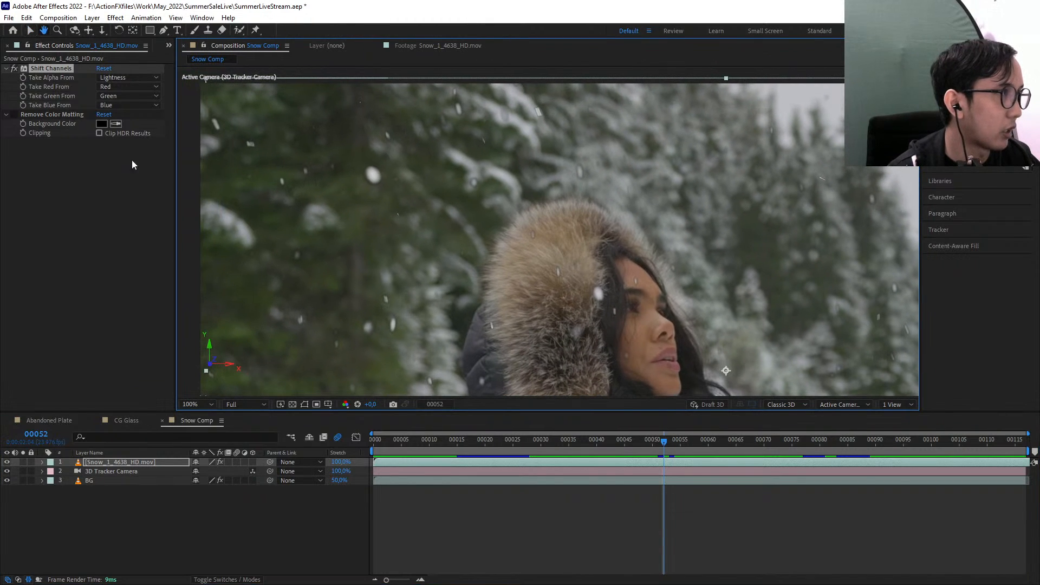
left_click(68, 115)
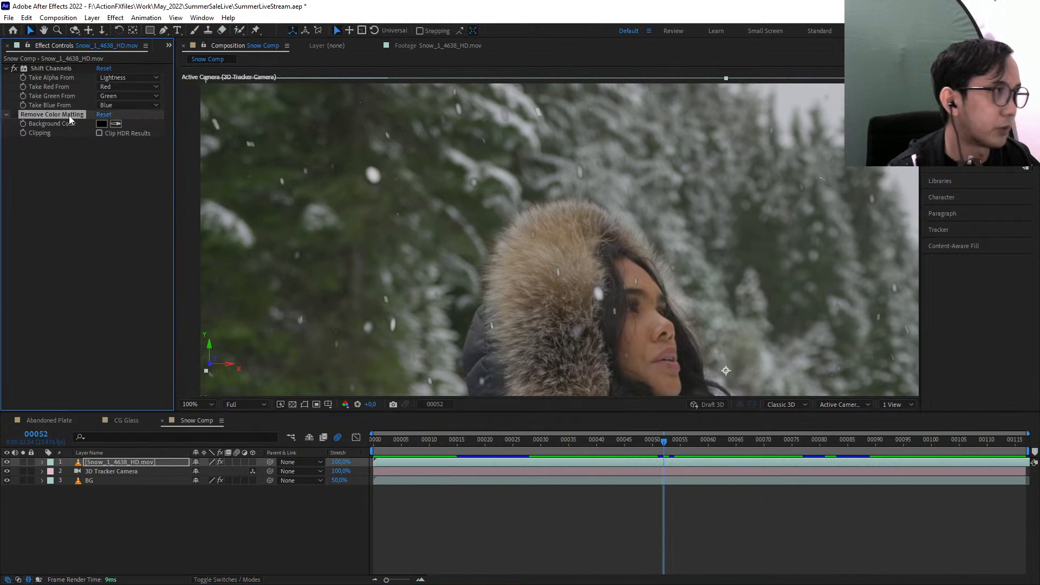
left_click(14, 115)
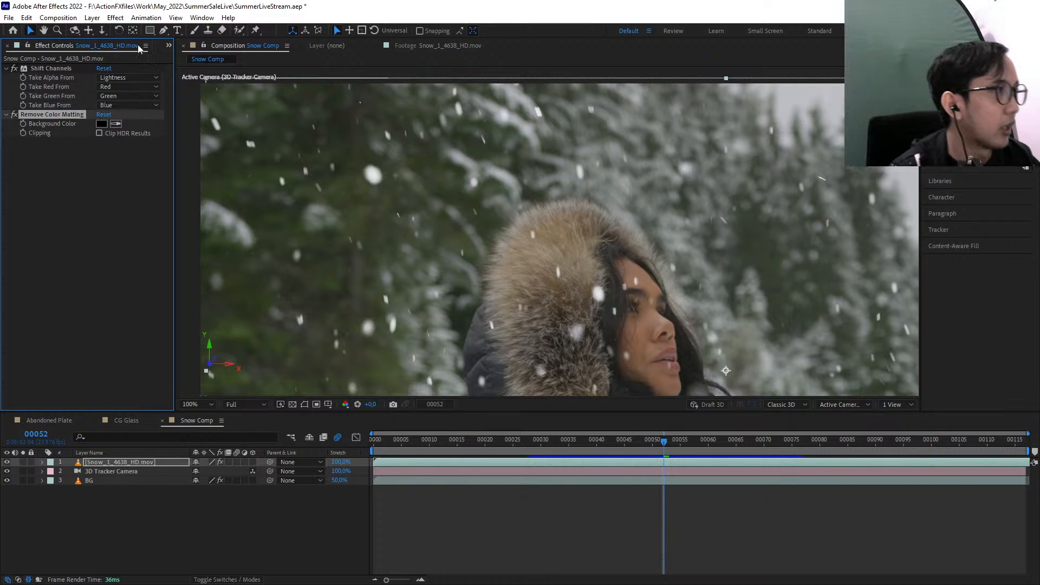
Compare the snowflakes' edges up close with Remove Color Matting off and on, leaving the effect enabled
left_click(16, 115)
scroll(356, 172, "up", 2)
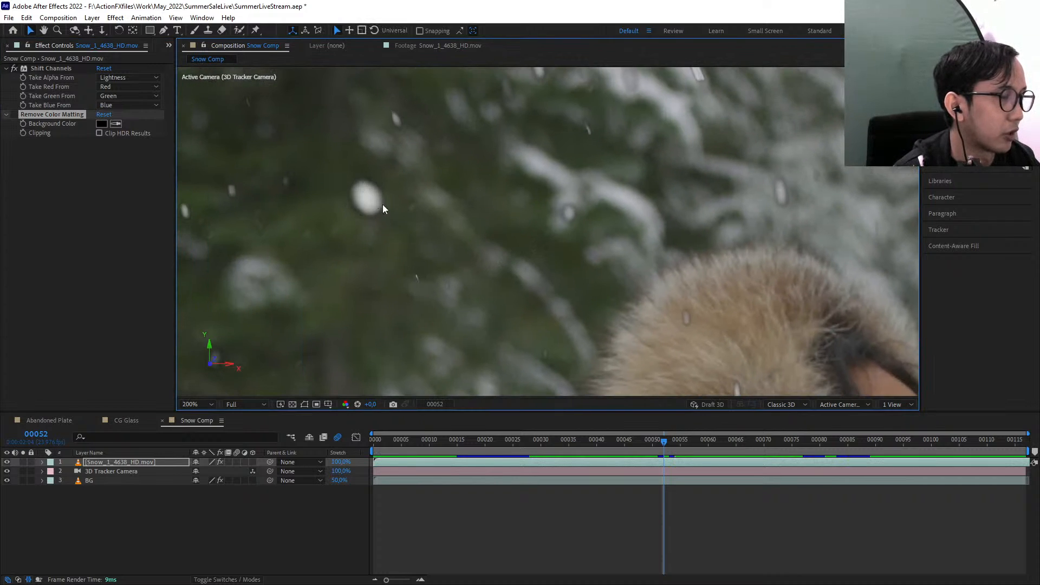
left_click(14, 115)
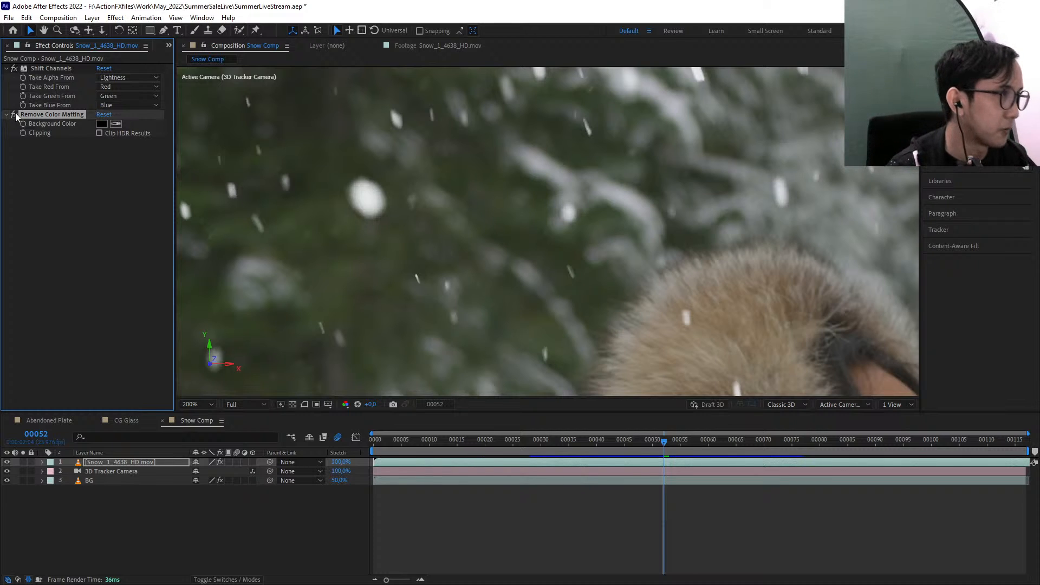
scroll(492, 214, "down", 2)
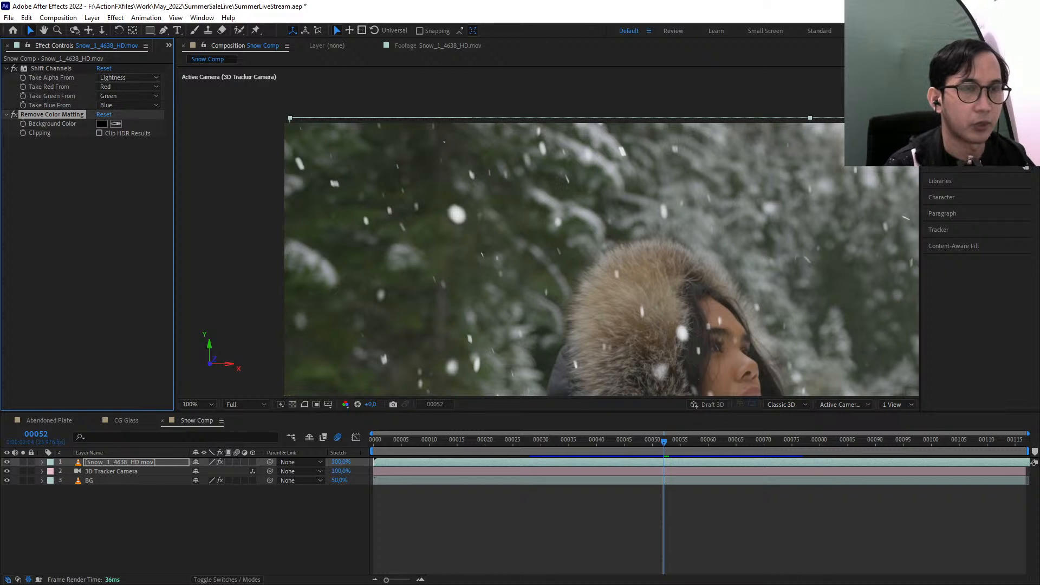
left_click(975, 107)
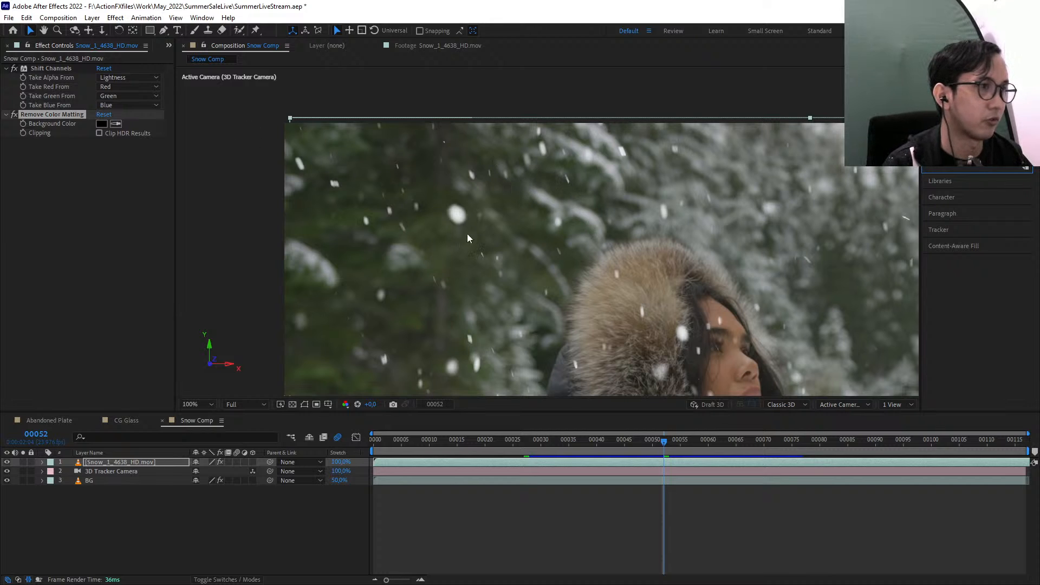
scroll(468, 238, "down", 2)
scroll(455, 229, "up", 1)
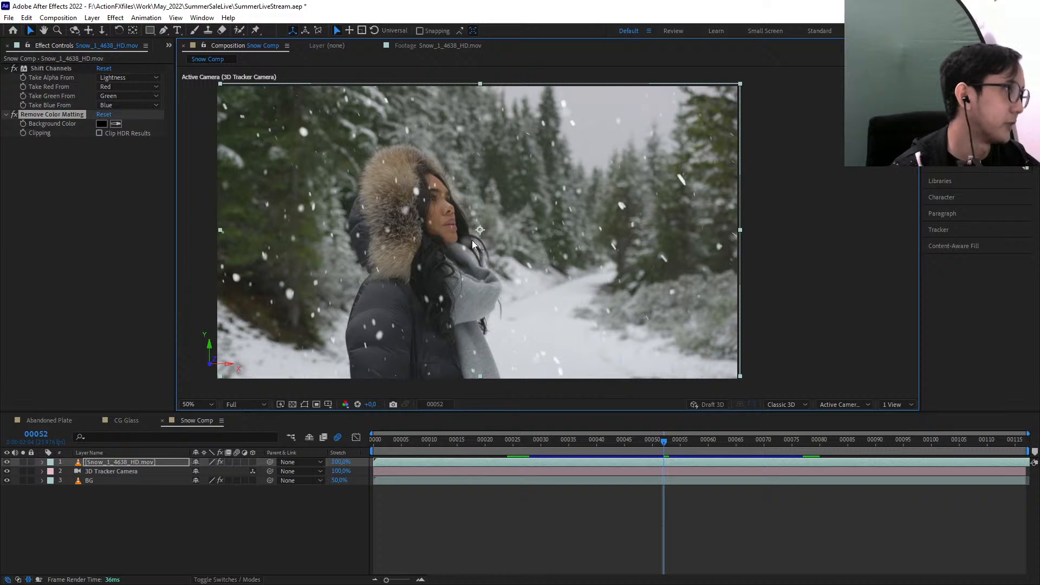
Compare the shot with the snow layer hidden and shown, and preview the composite from the first frame
left_click_drag(715, 263, 792, 267)
left_click(109, 463)
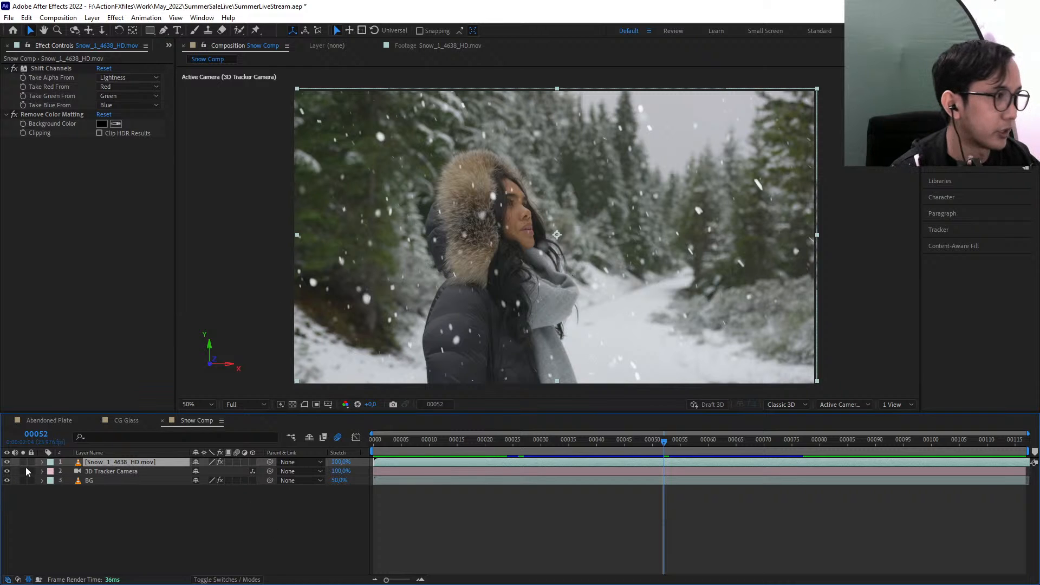
left_click(7, 462)
left_click(7, 462)
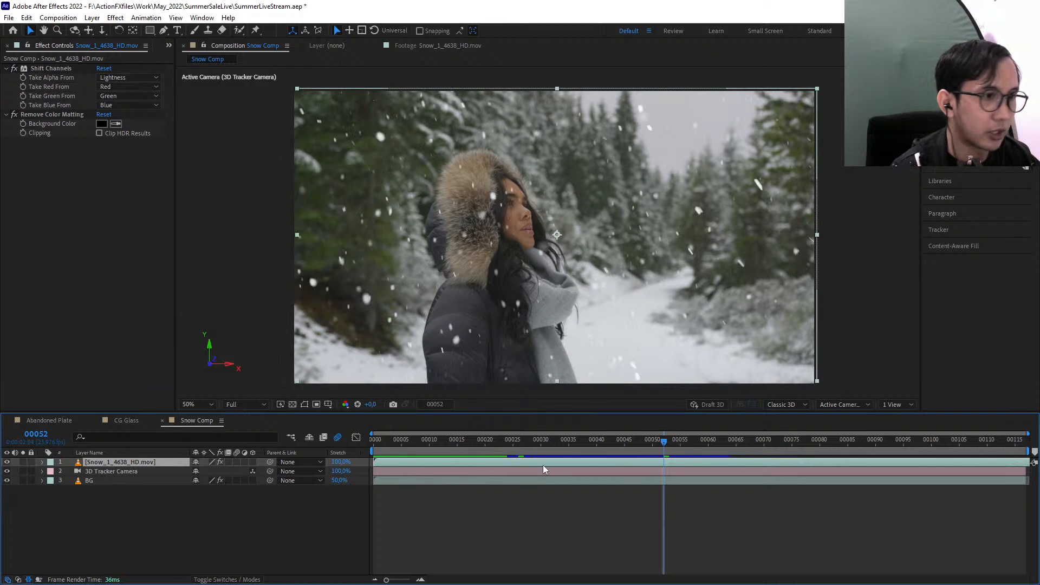
left_click_drag(542, 439, 562, 394)
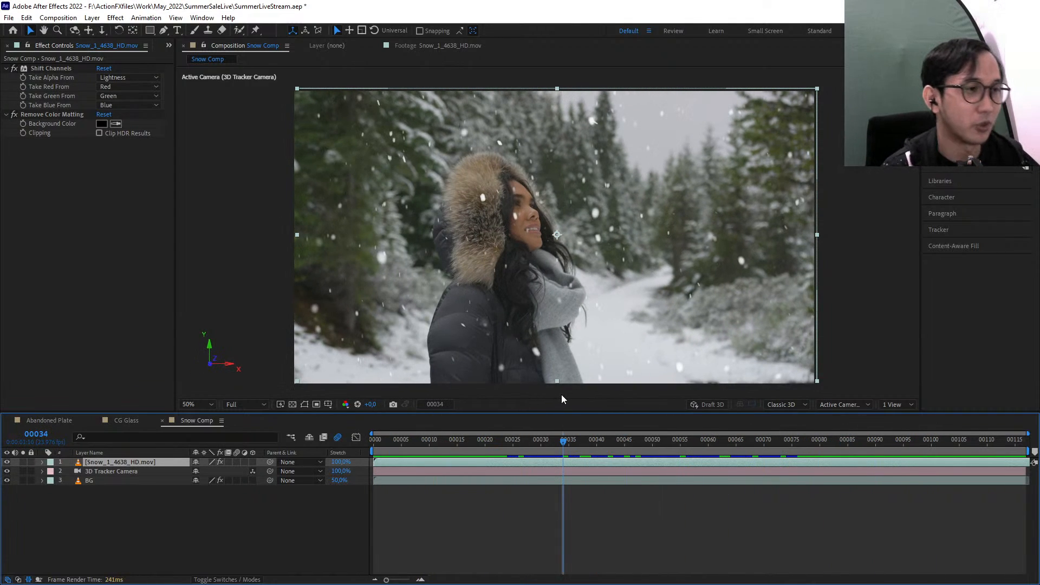
left_click_drag(584, 440, 373, 433)
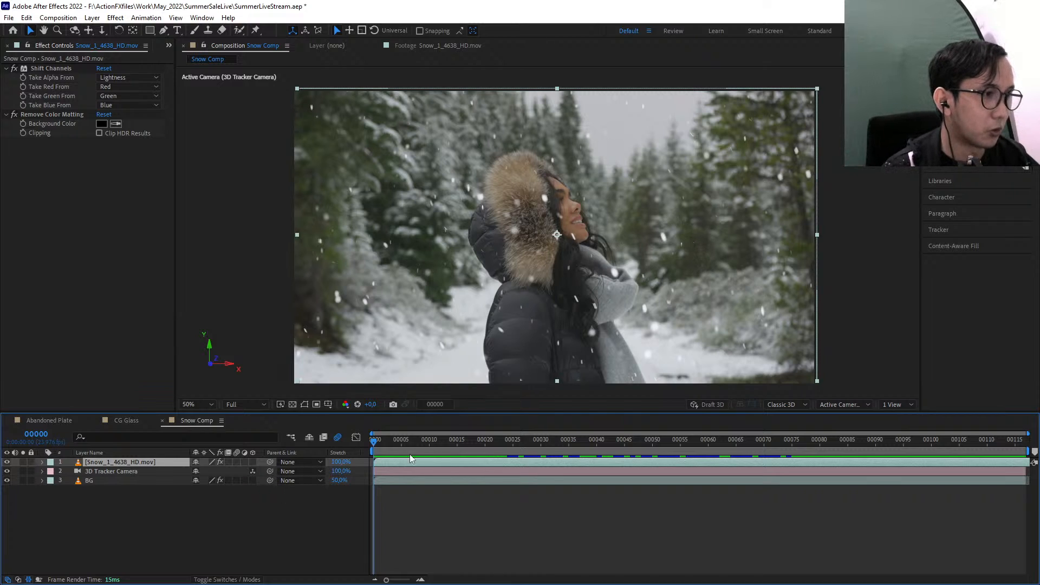
key("space")
Review the snow layer soloed across the timeline, and play back the full composite with all layers shown
left_click(23, 463)
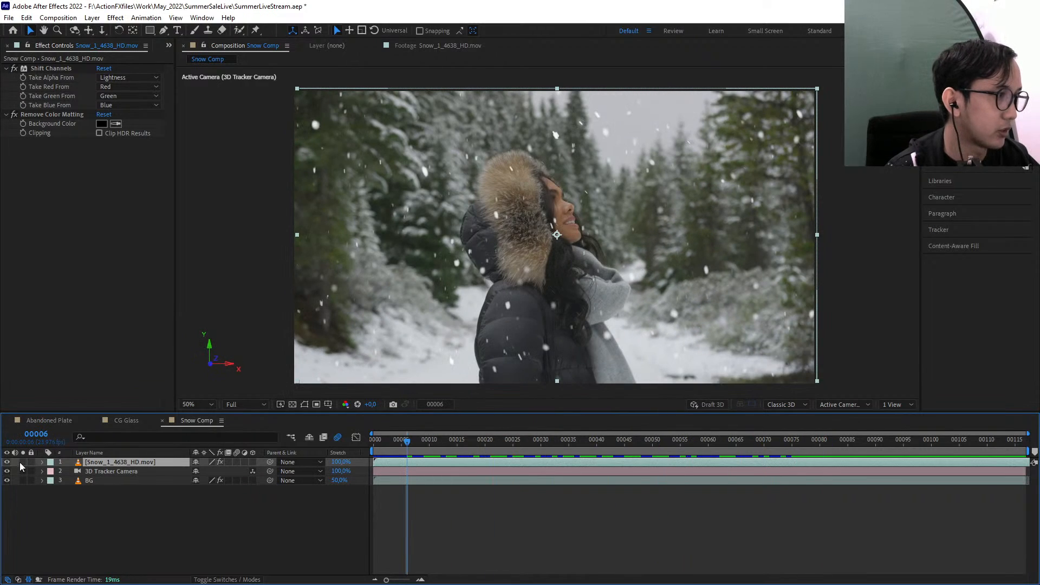
left_click_drag(405, 451, 861, 470)
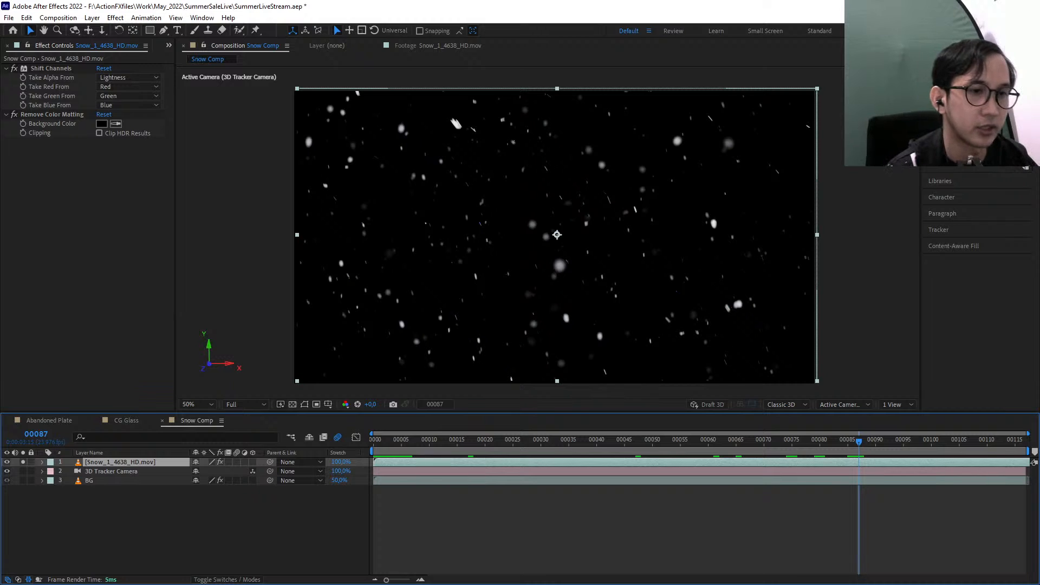
left_click_drag(989, 449, 492, 447)
left_click(23, 462)
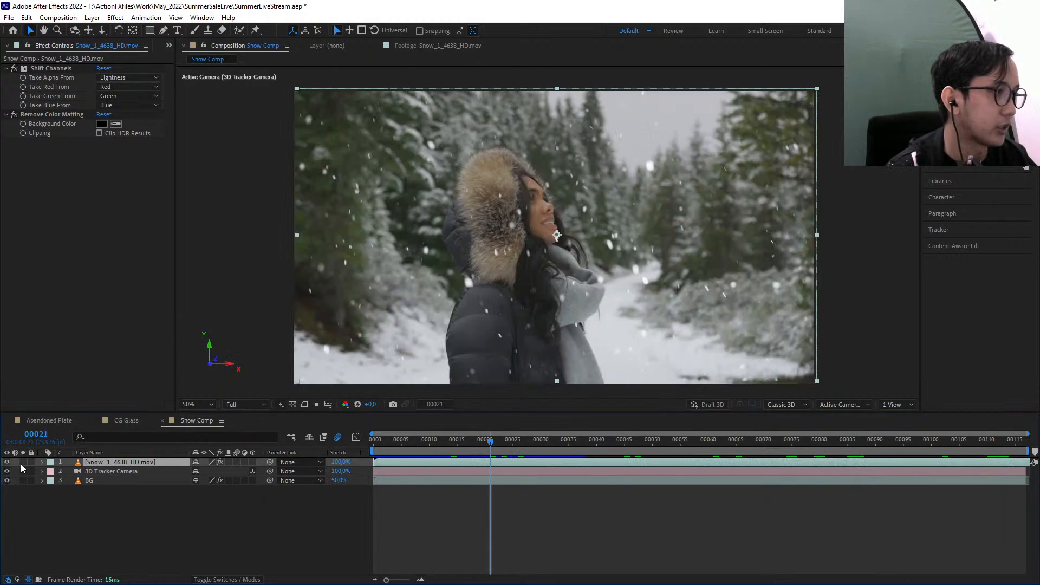
key("space")
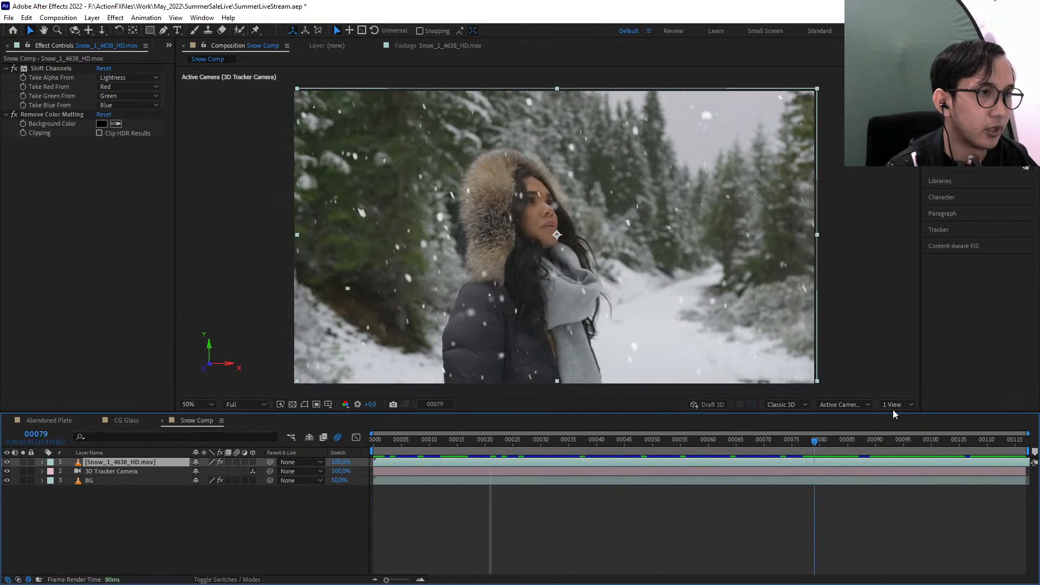
key("space")
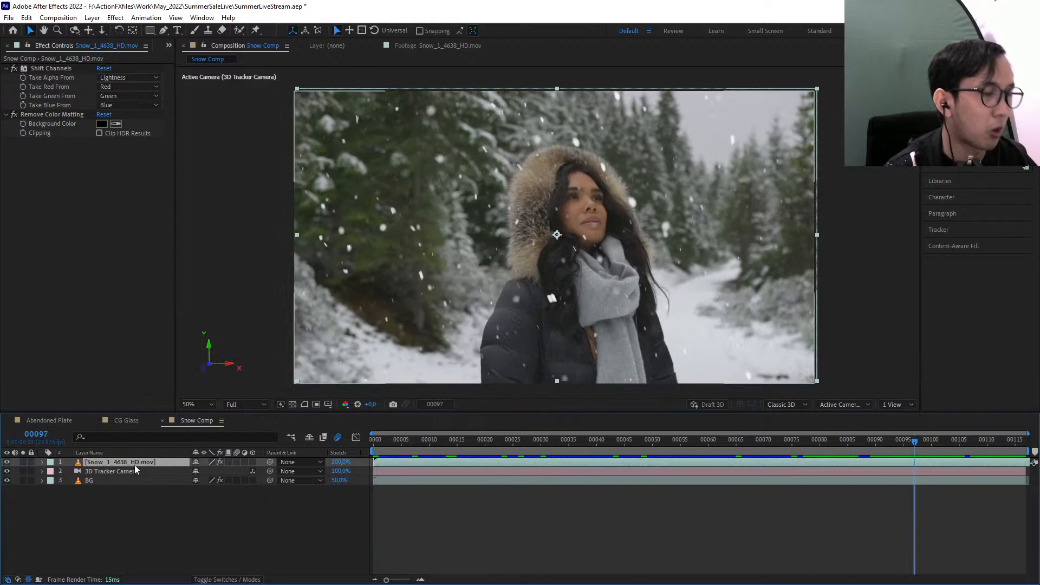
Hide the snow layer and inspect the BG layer's 3D Camera Tracker points and the 3D Tracker Camera layer
left_click(2, 467)
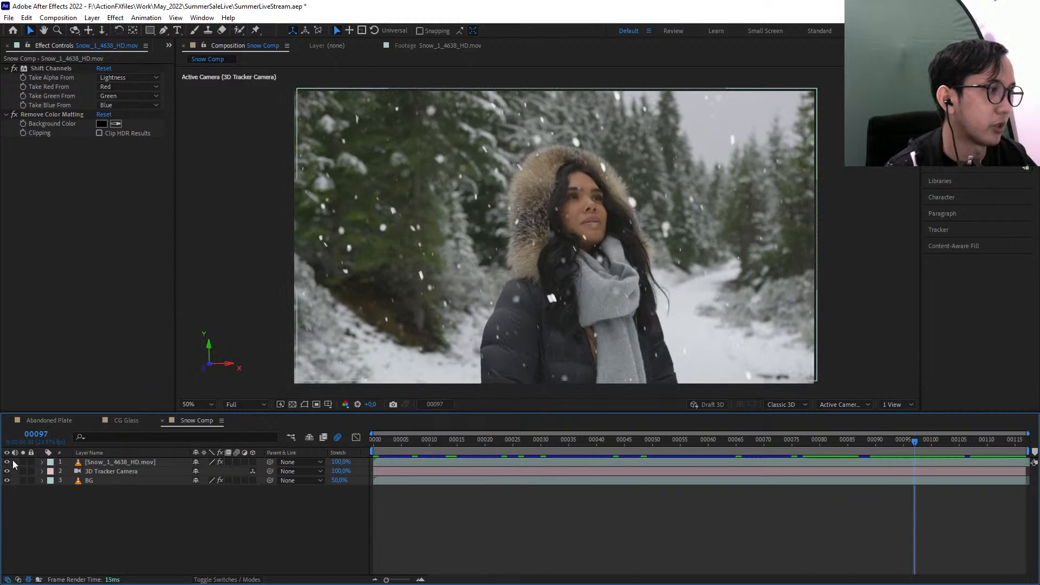
left_click(106, 470)
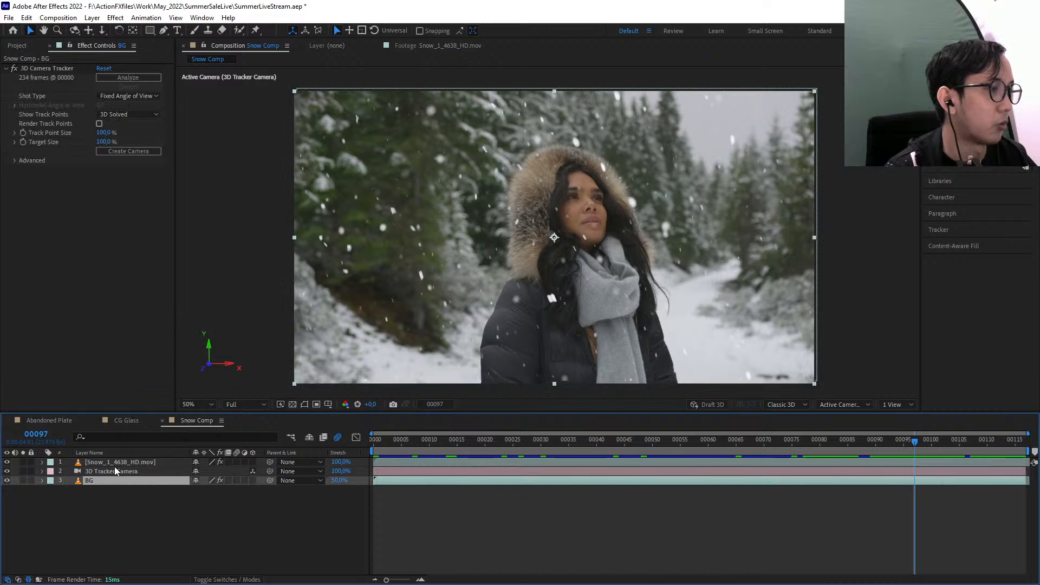
left_click(6, 461)
left_click(96, 481)
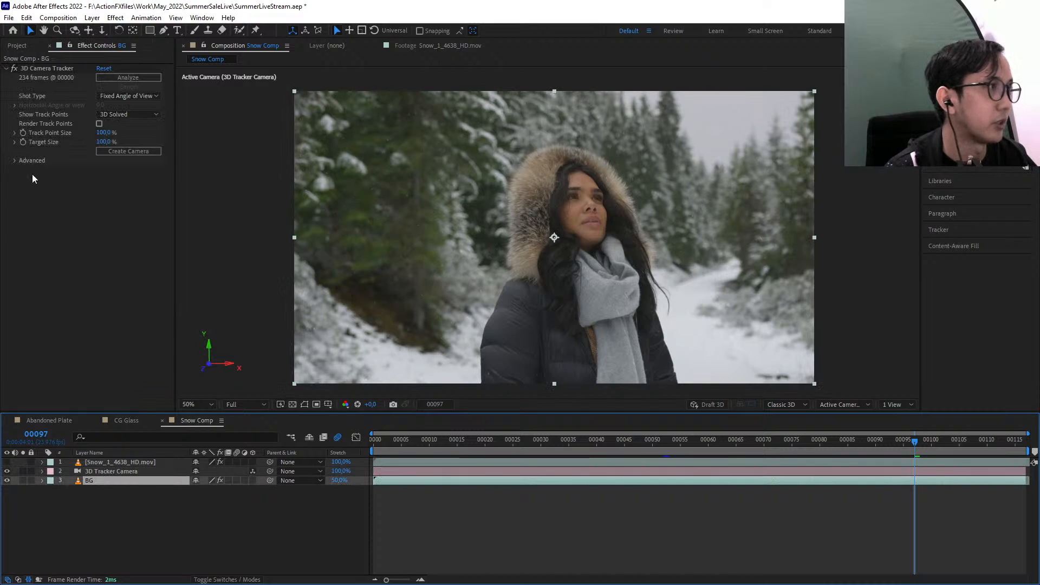
left_click(40, 68)
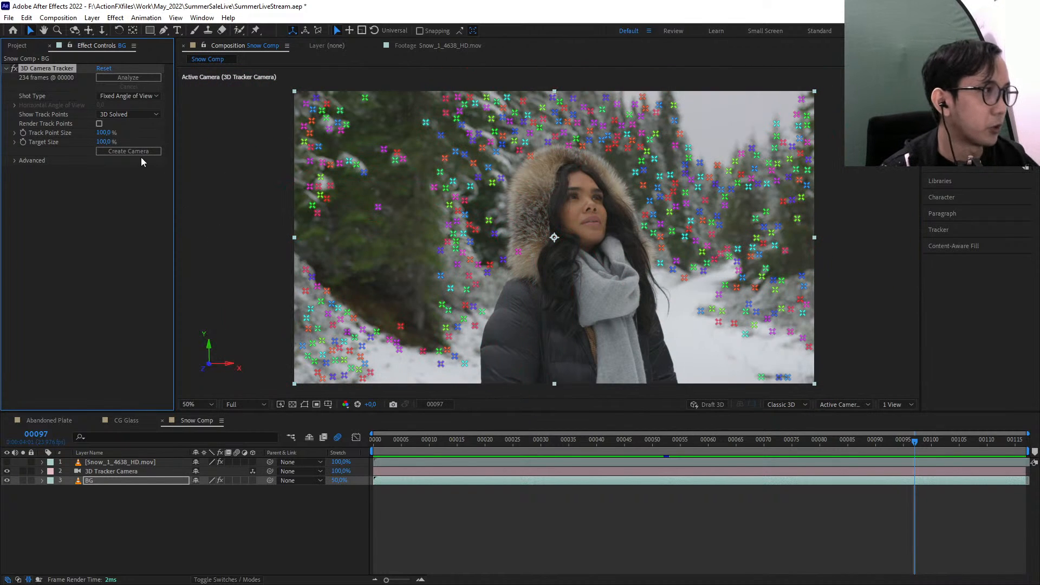
left_click(124, 472)
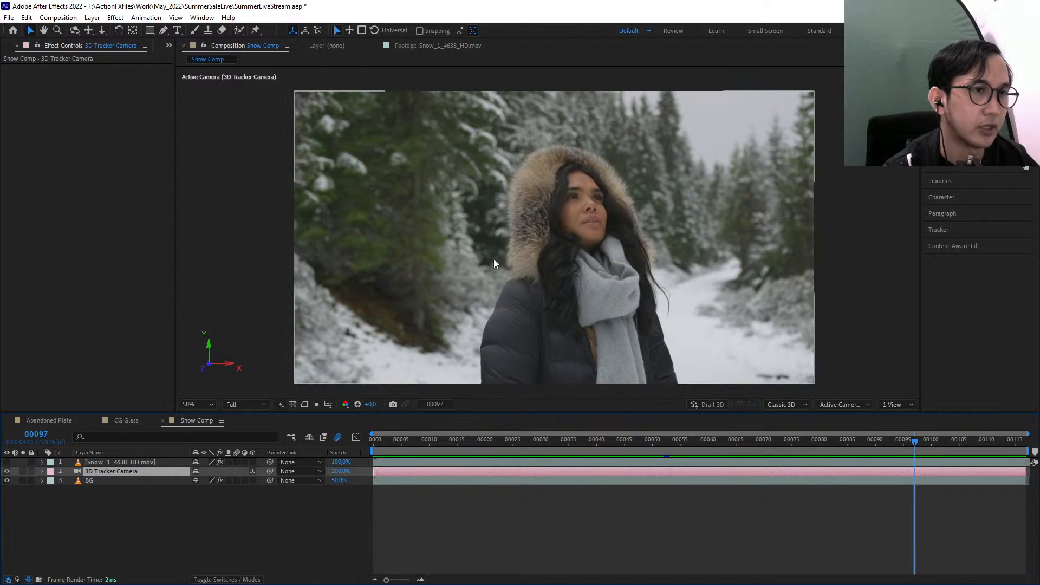
Show the snow layer again as a 3D layer, shifted along the X axis to line up with the frame
left_click(110, 464)
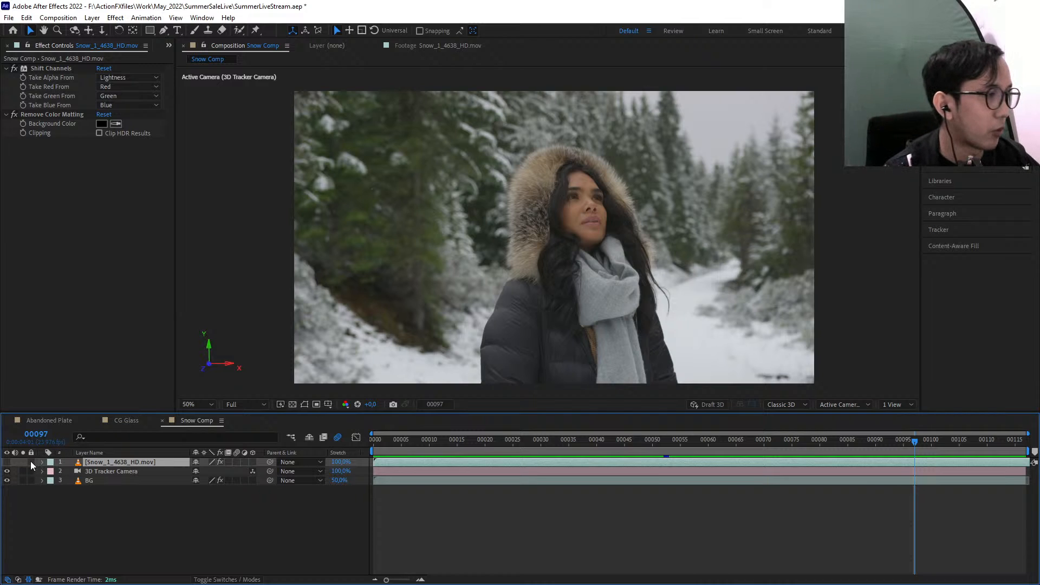
left_click(7, 461)
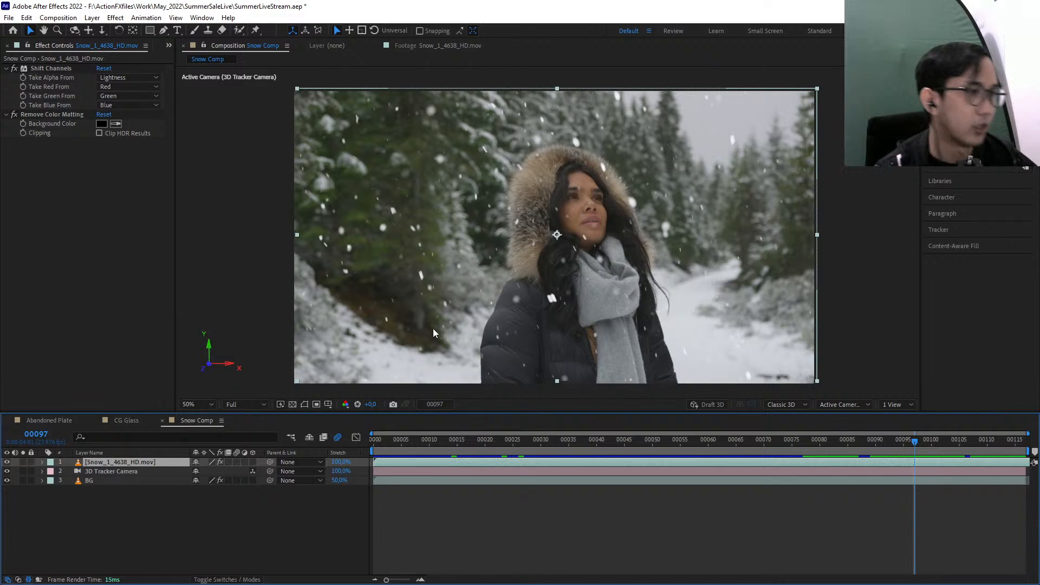
left_click(253, 462)
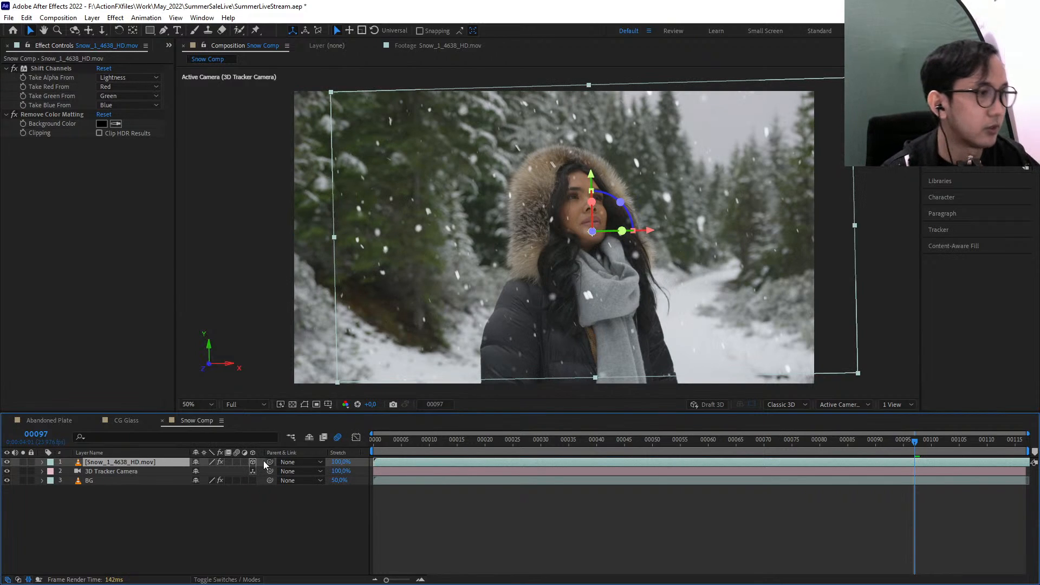
left_click_drag(649, 231, 610, 232)
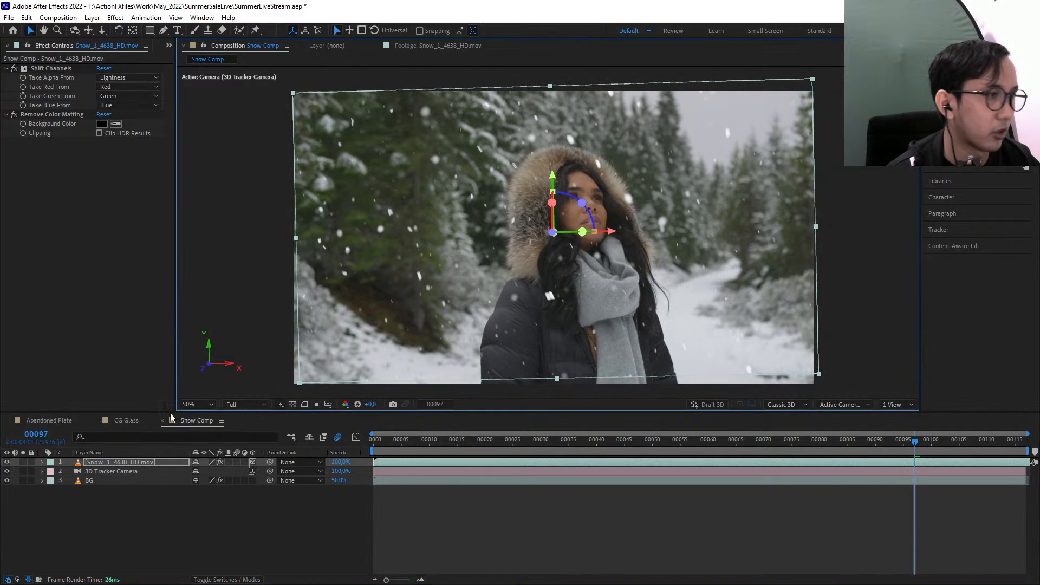
Scale the snow layer uniformly to 124%
left_click(124, 464)
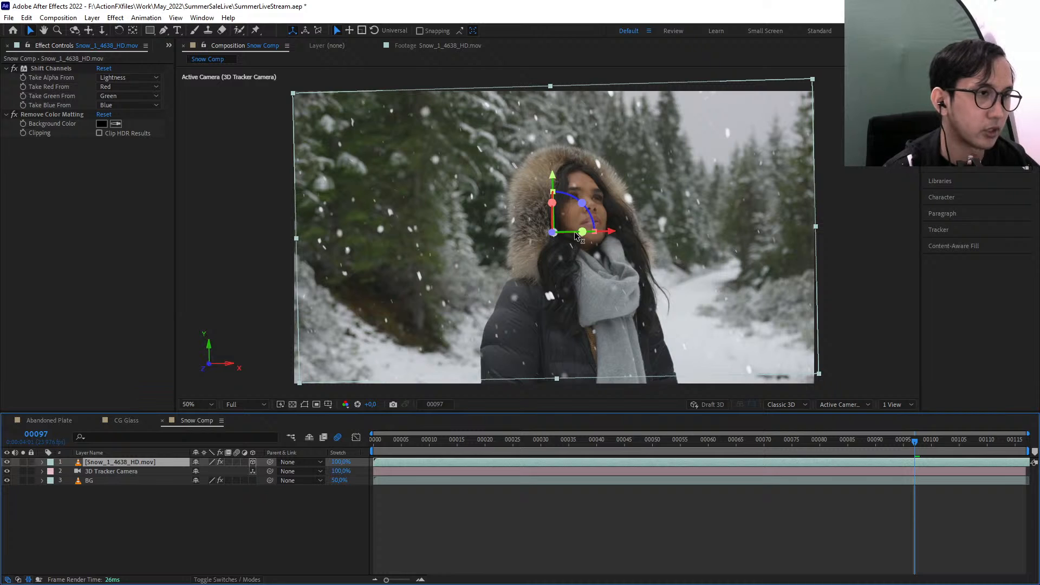
key("s")
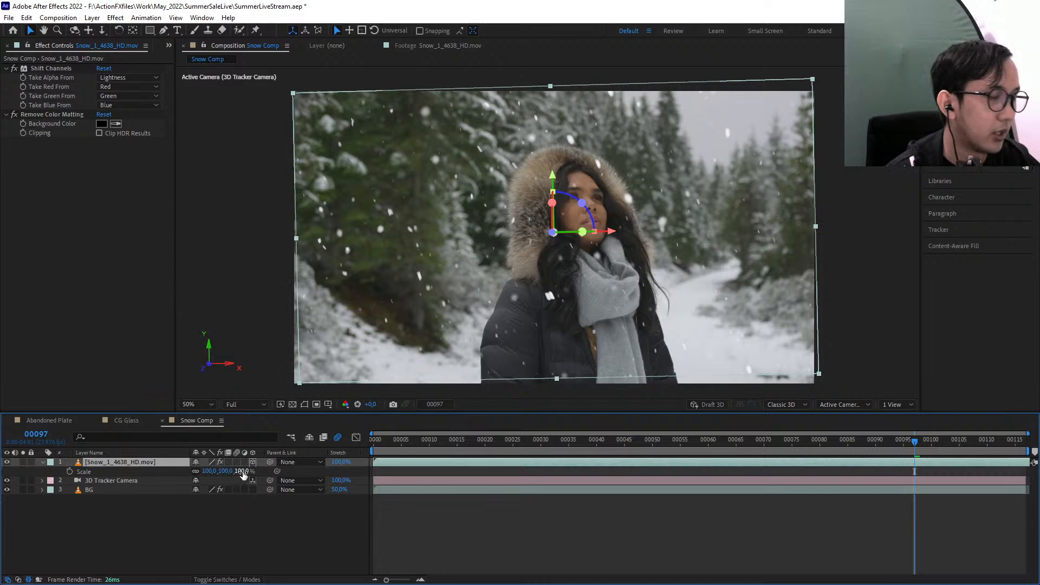
left_click_drag(238, 471, 255, 472)
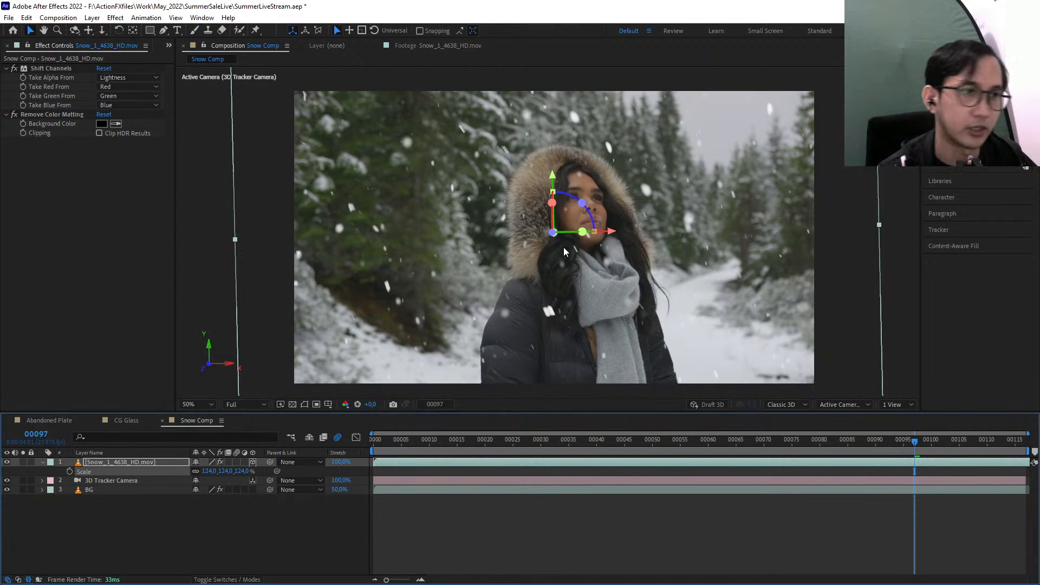
Preview the snow's camera-tracked movement through the shot, and shift the snow layer in the positive X direction at frame 100
mouse_move(844, 440)
left_mouse_down()
mouse_move(369, 441)
mouse_move(860, 441)
left_mouse_up()
key("space")
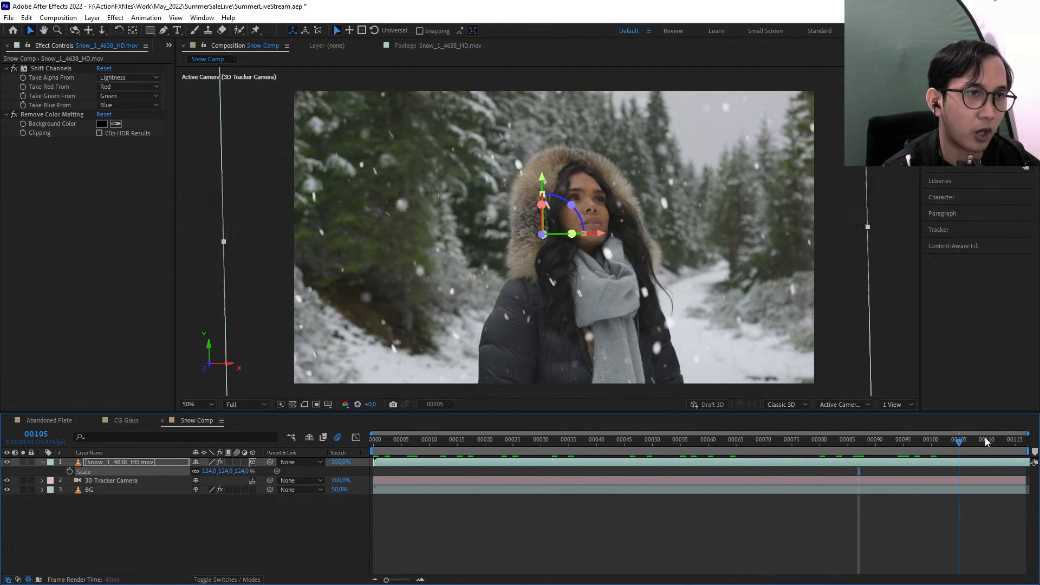
key("space")
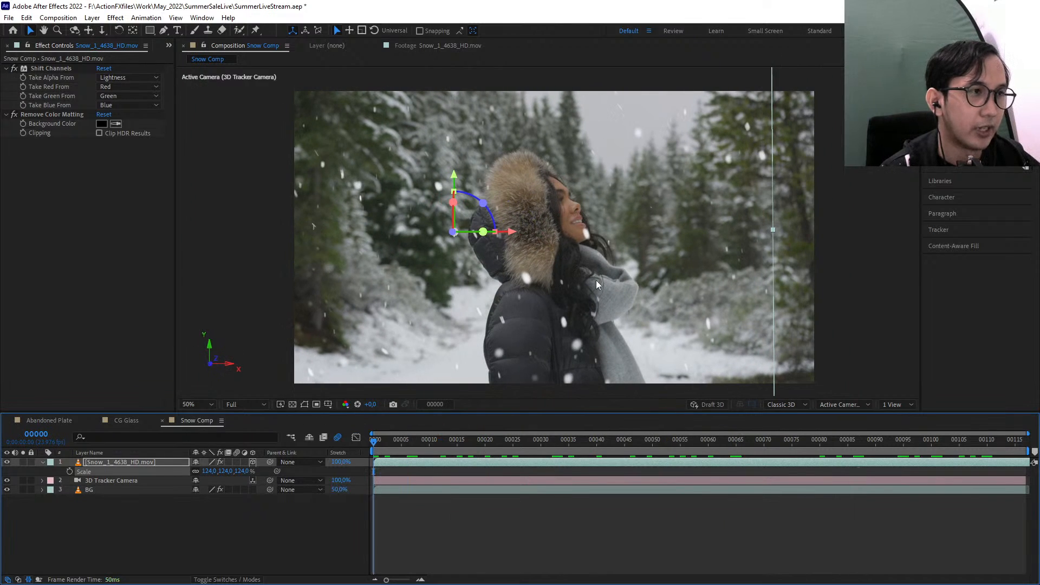
left_click_drag(494, 450, 931, 454)
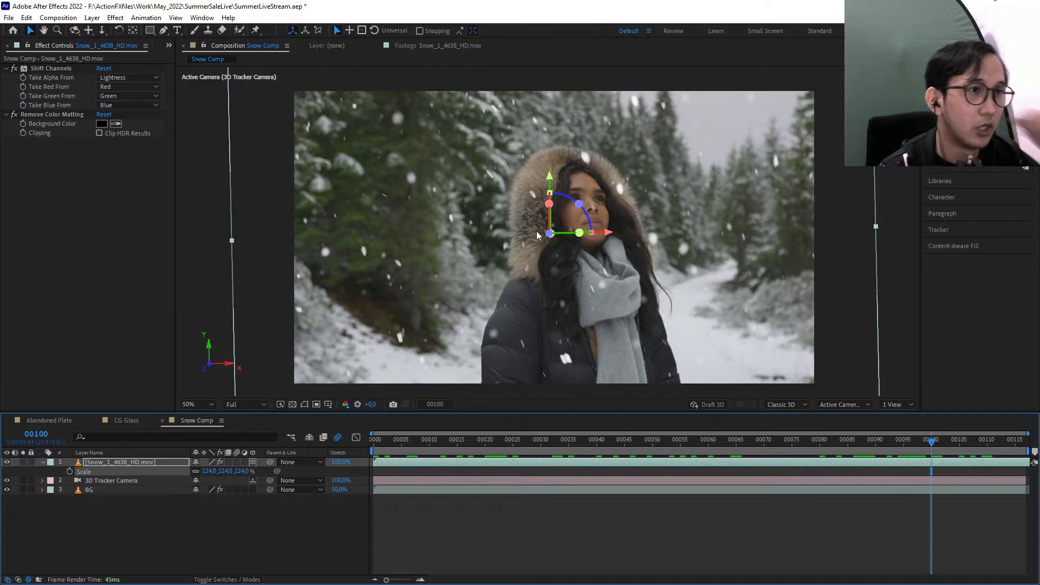
left_click_drag(607, 233, 639, 242)
Examine the snowflakes around the woman's face and the background trees up close at frame 100
left_click(969, 105)
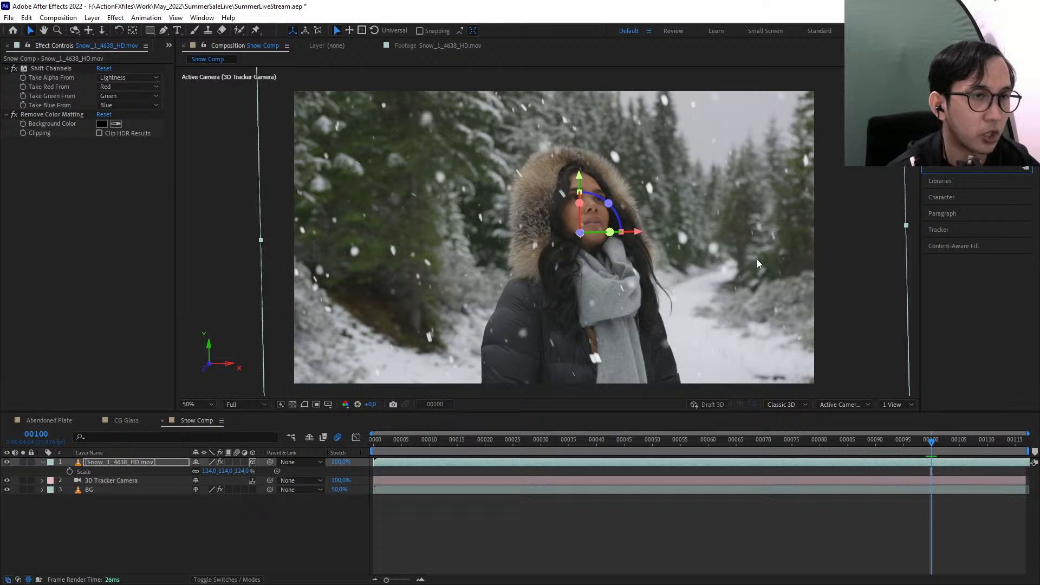
scroll(721, 291, "up", 1)
left_click_drag(721, 291, 504, 247)
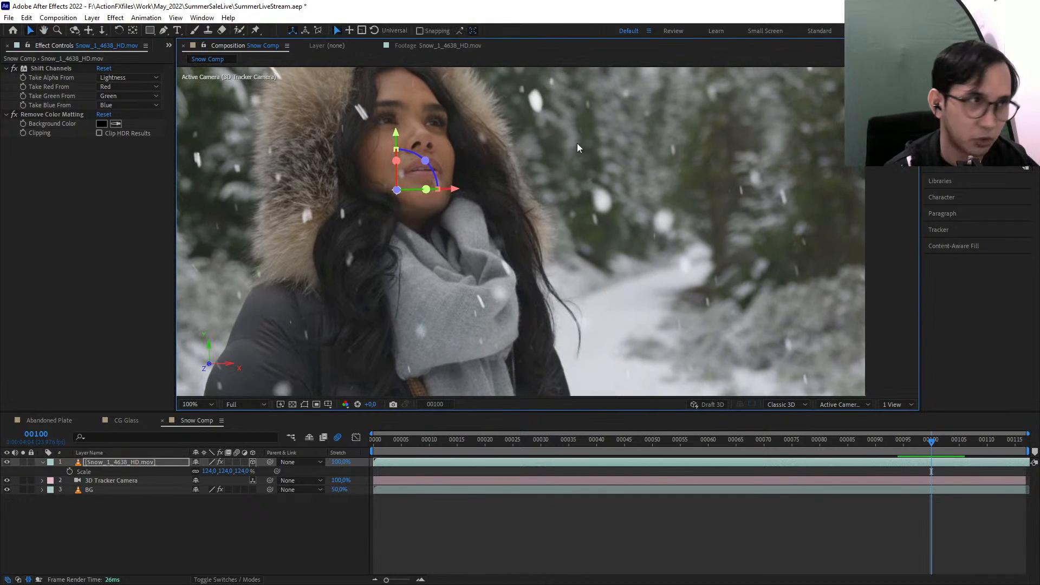
left_click(970, 107)
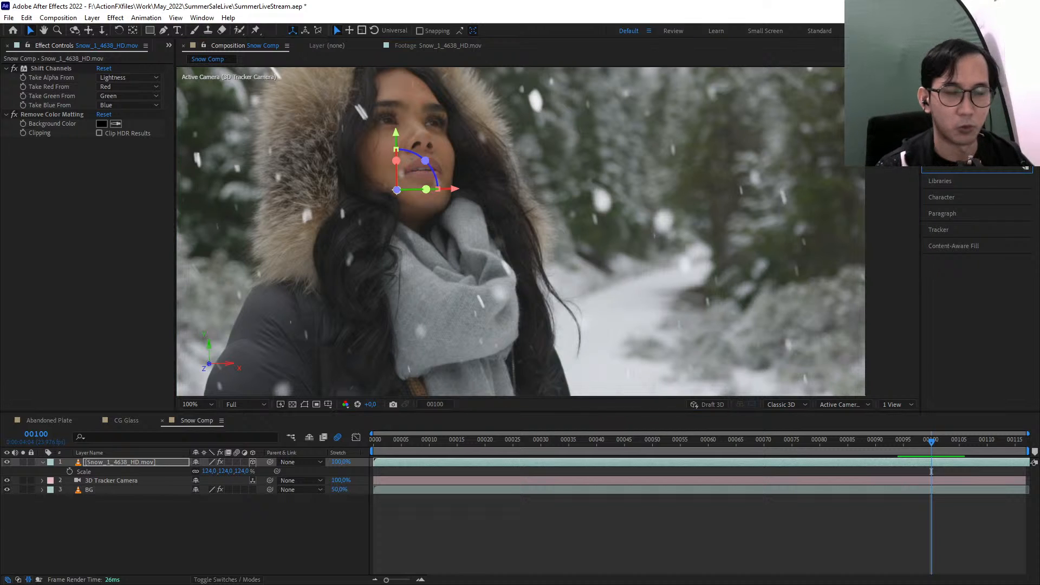
scroll(455, 172, "down", 1)
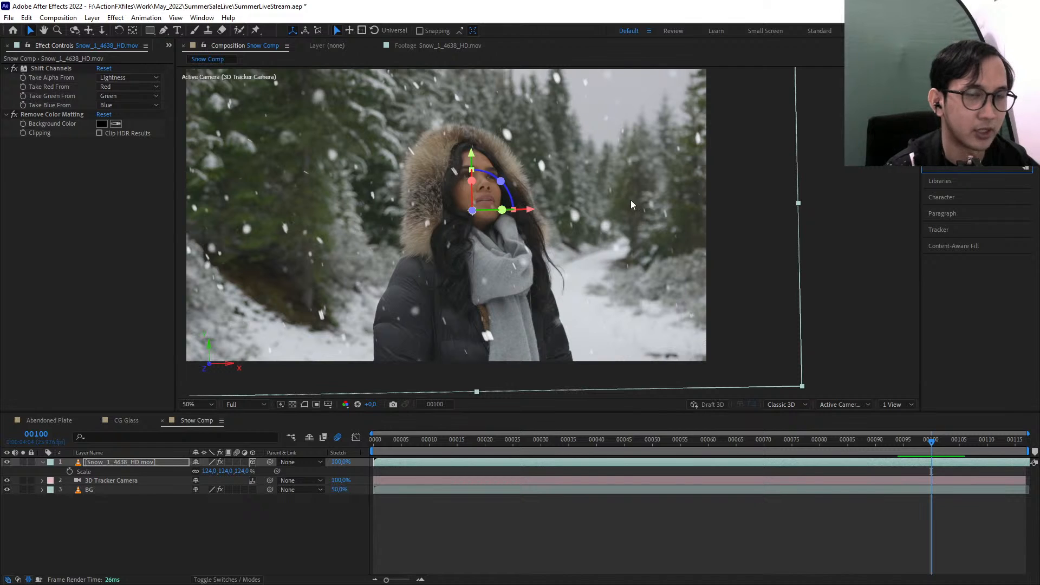
scroll(631, 200, "up", 1)
left_click_drag(546, 201, 606, 271)
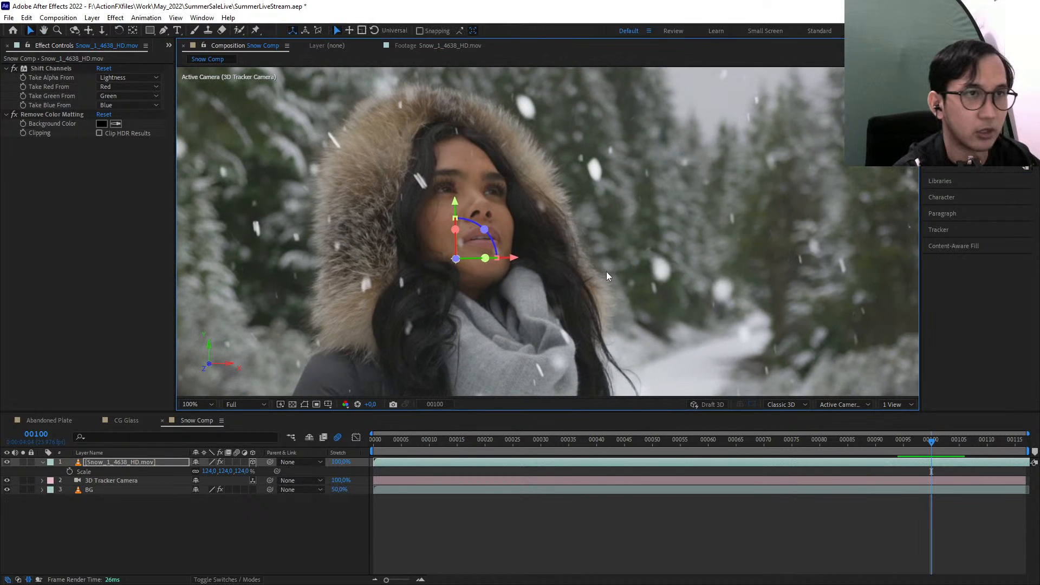
Reveal the snow layer's Opacity at the first frame and apply the Tint effect to the layer
key("t")
key("Home")
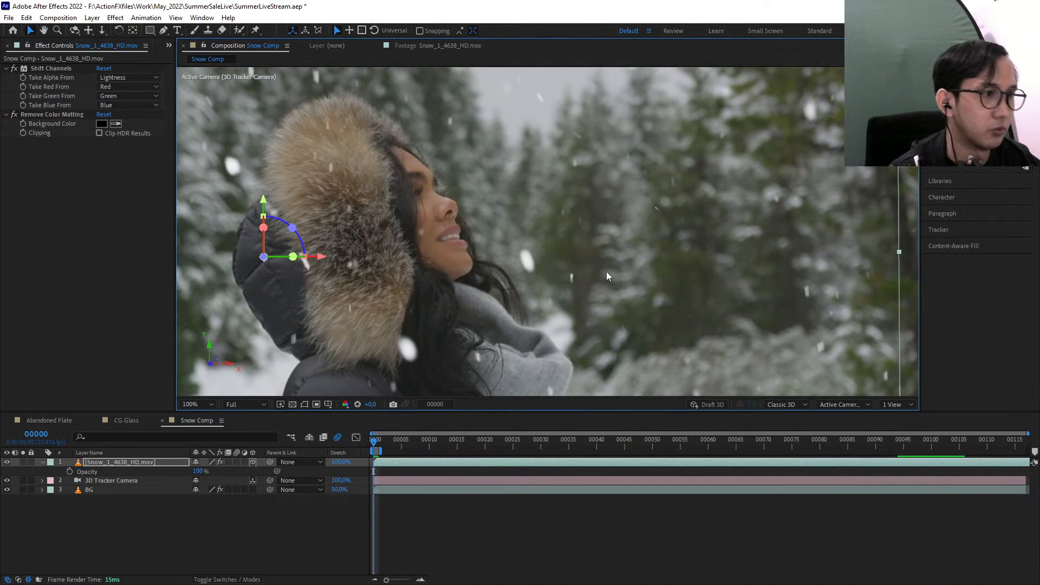
left_click(424, 515)
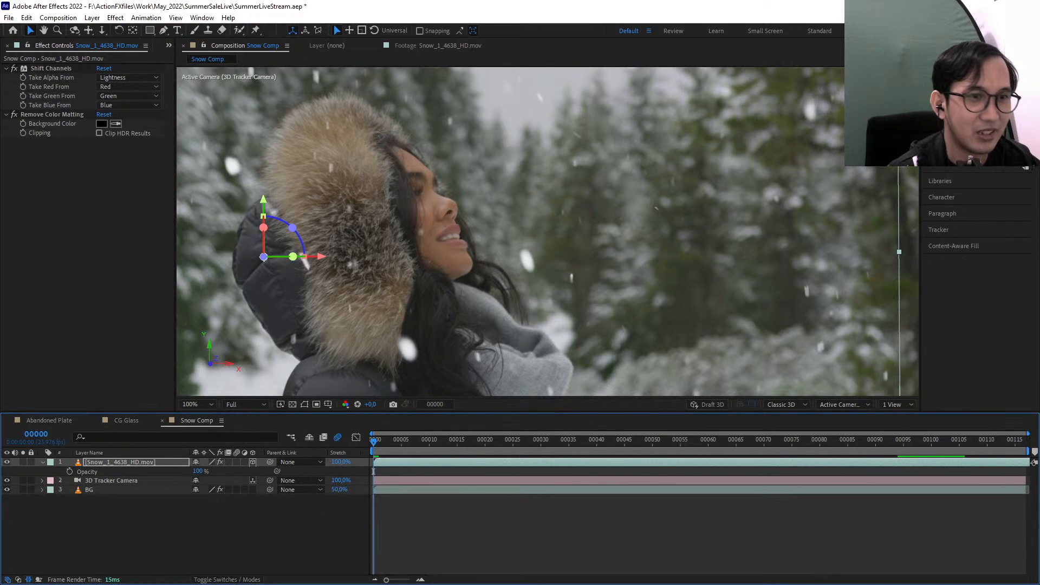
left_click(970, 107)
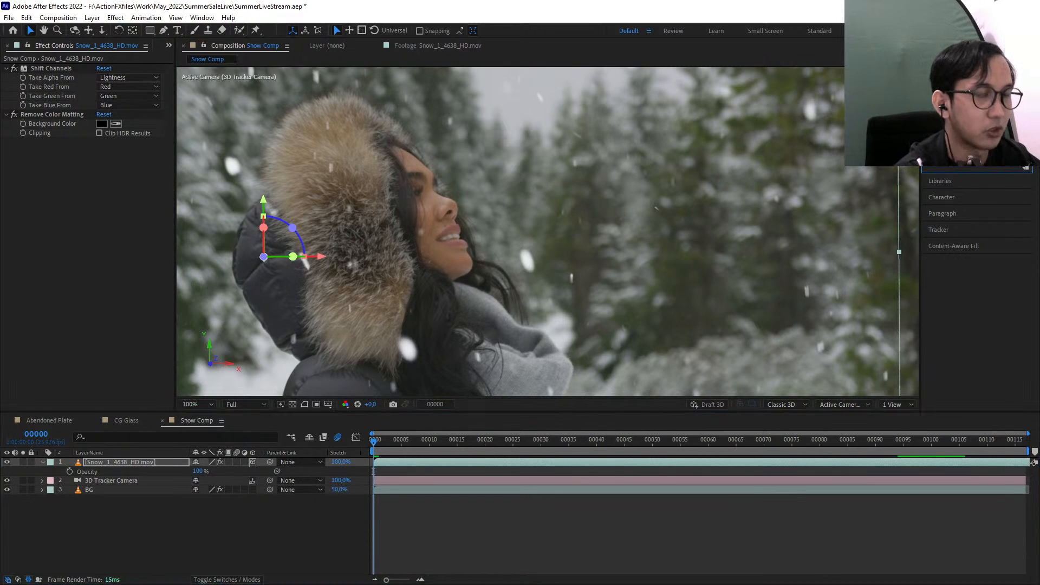
type("tint")
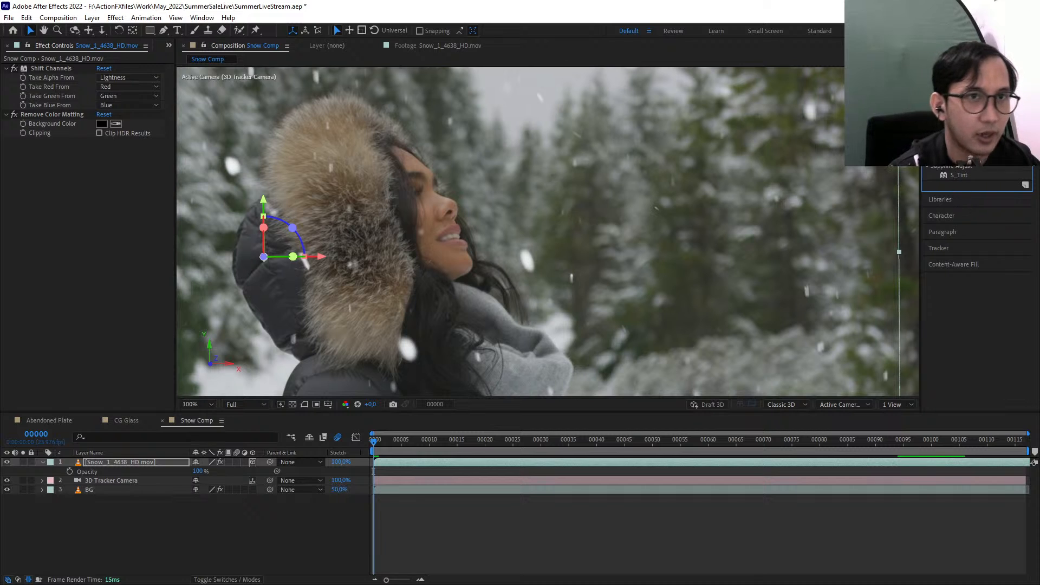
left_click_drag(954, 157, 126, 461)
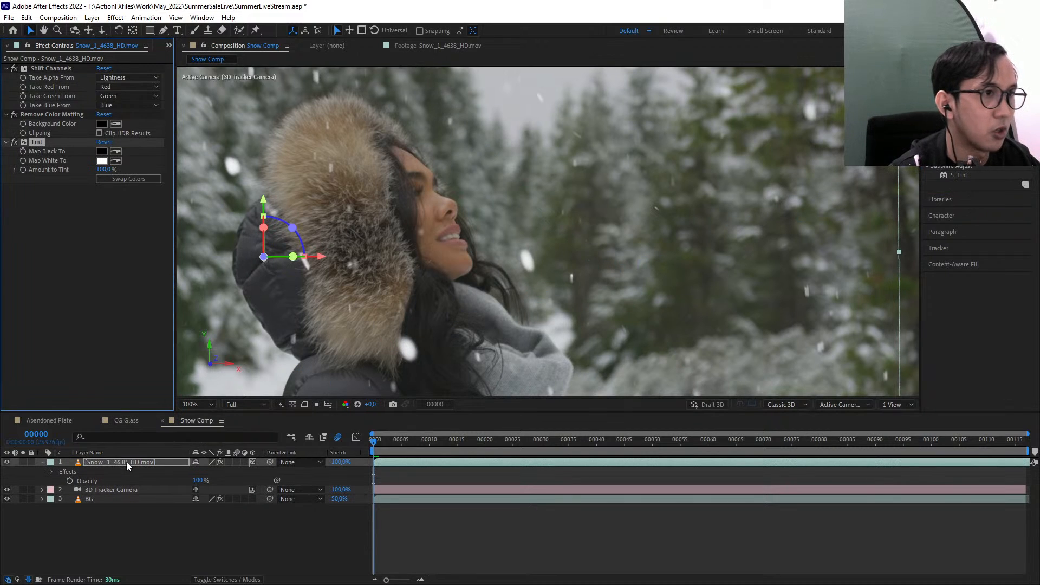
scroll(592, 196, "down", 2)
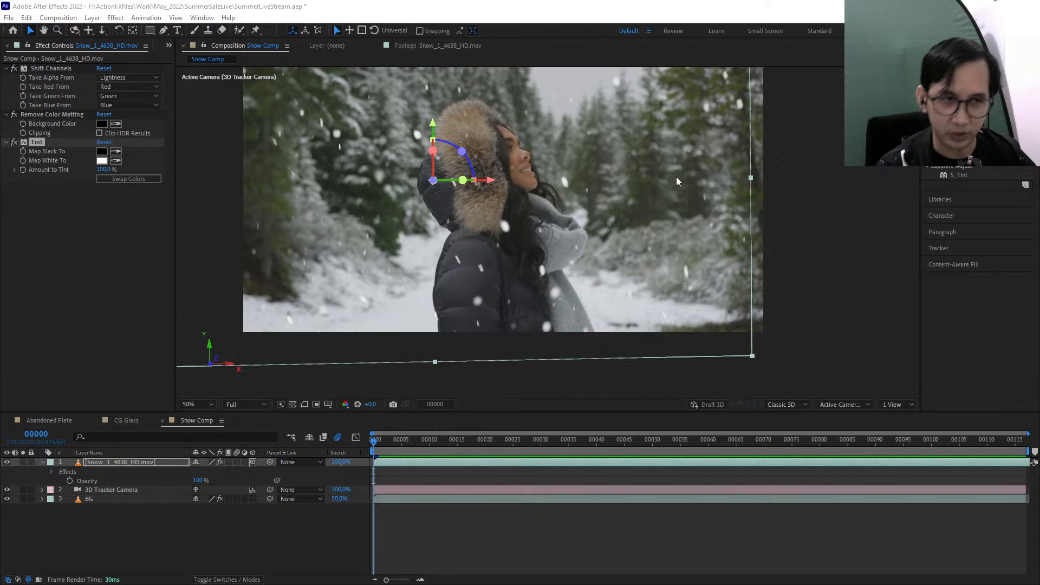
left_click(775, 233)
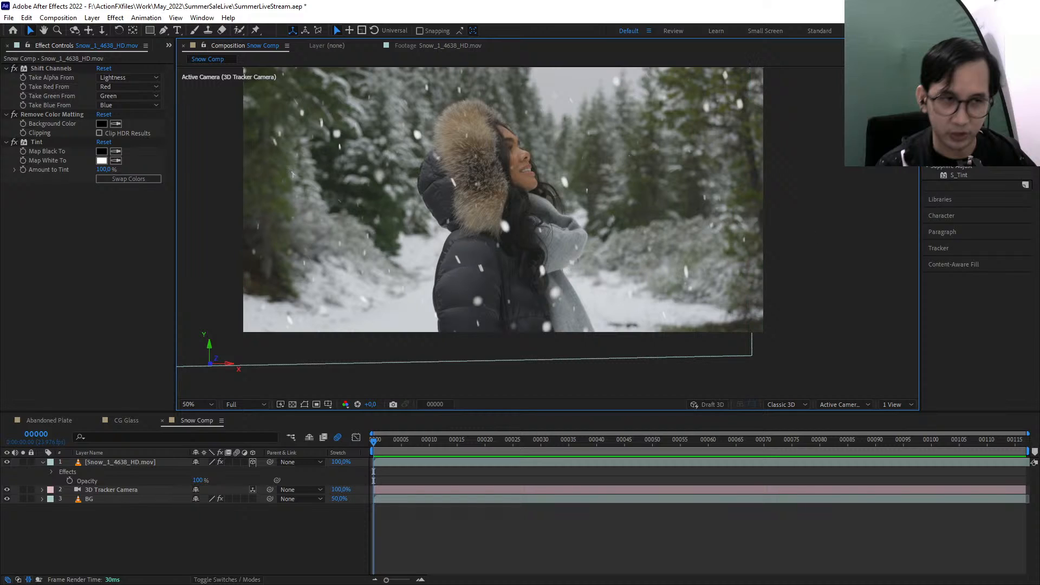
key("alt+Tab")
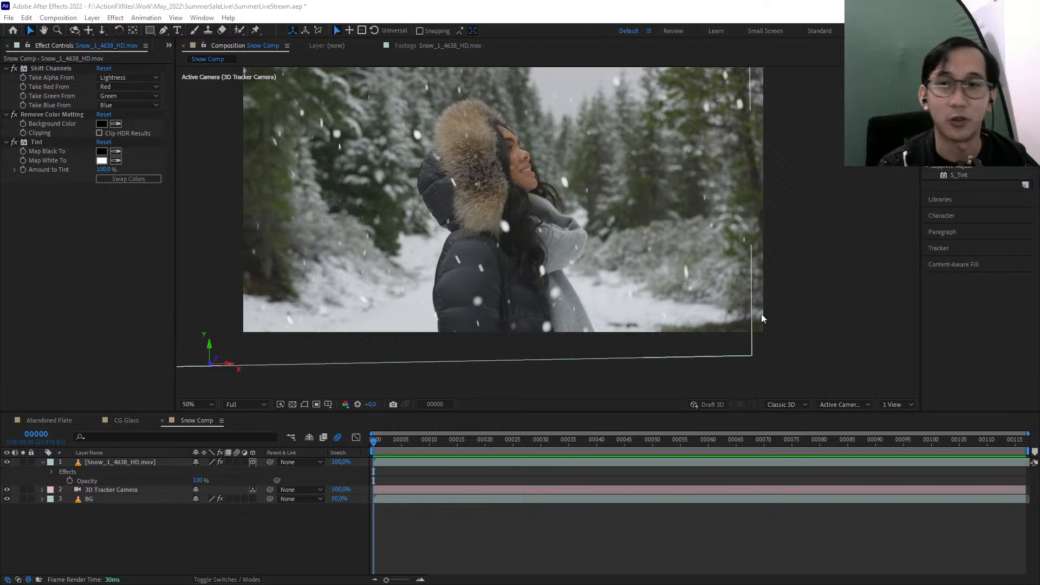
left_click(796, 307)
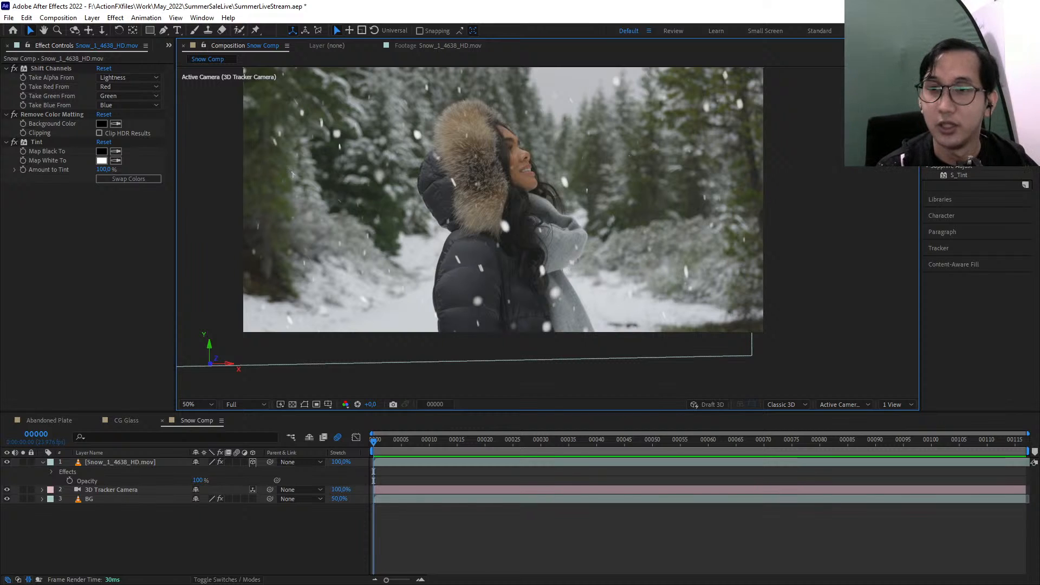
Set the Tint effect's Map White To colour by sampling the snowy ground beside the woman's coat
left_click_drag(823, 195, 845, 227)
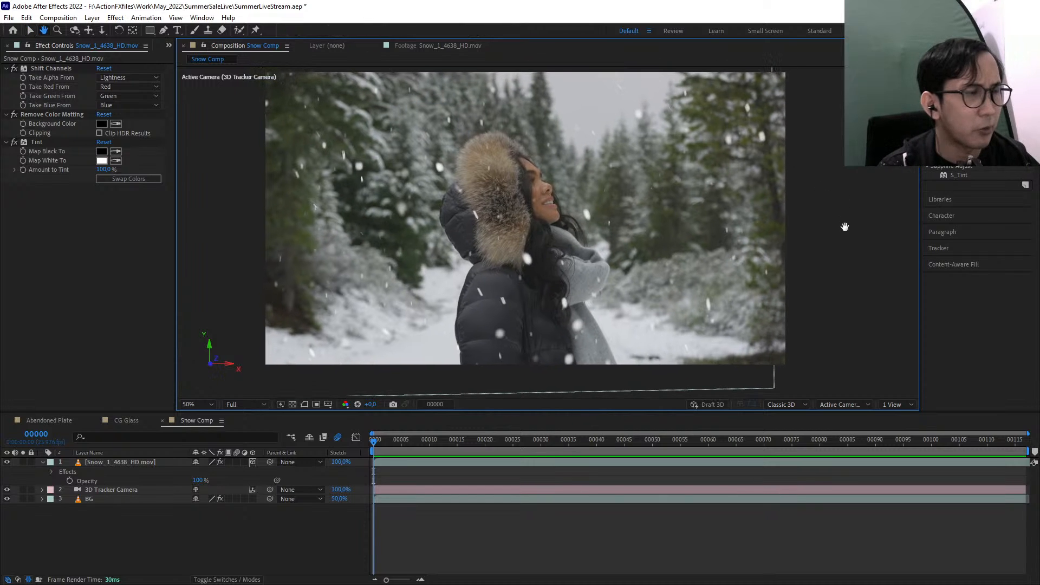
left_click_drag(329, 144, 389, 149)
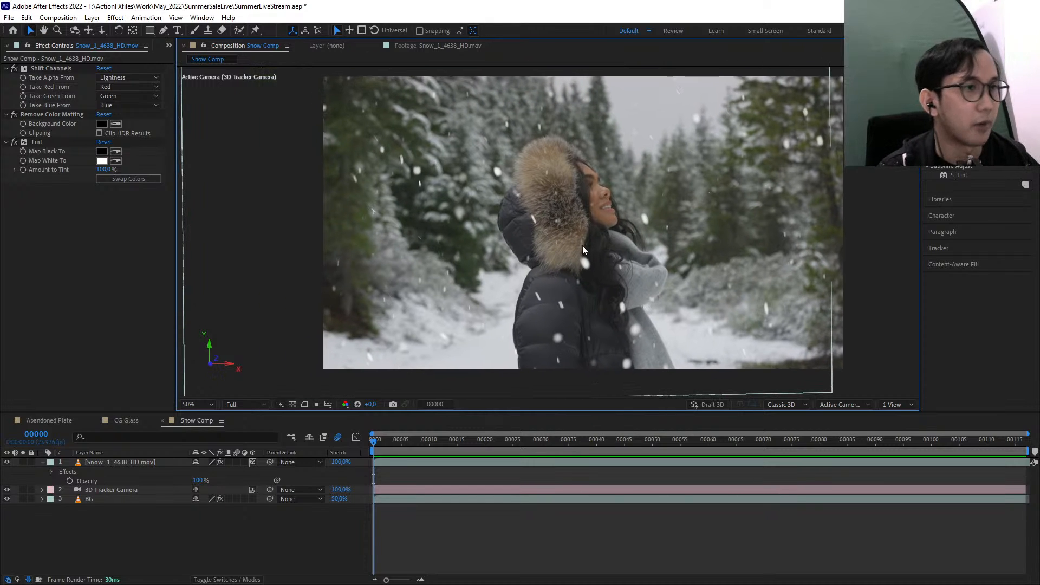
scroll(583, 250, "up", 2)
left_click_drag(611, 290, 584, 262)
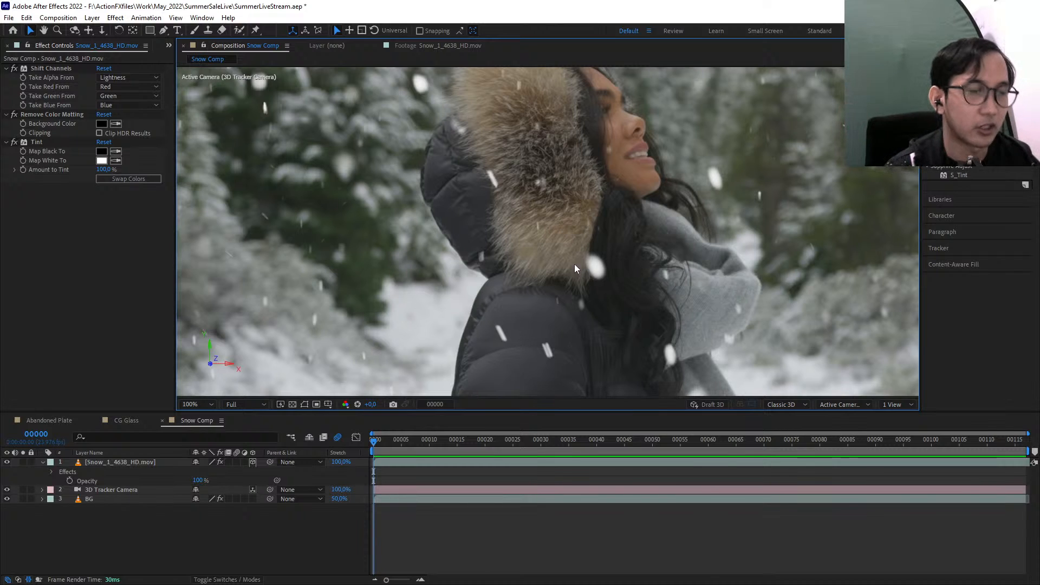
left_click(38, 141)
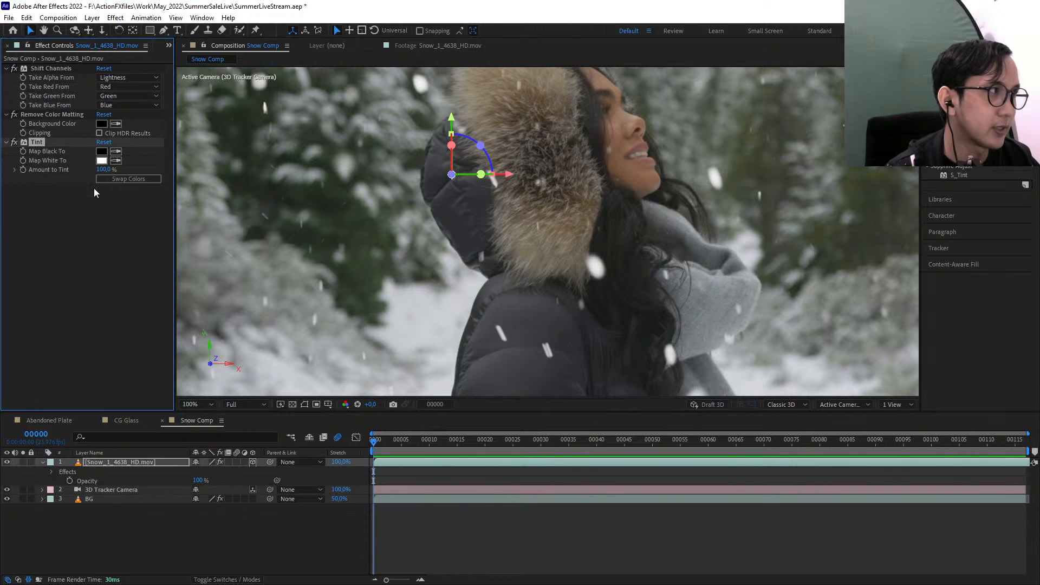
left_click_drag(405, 302, 479, 191)
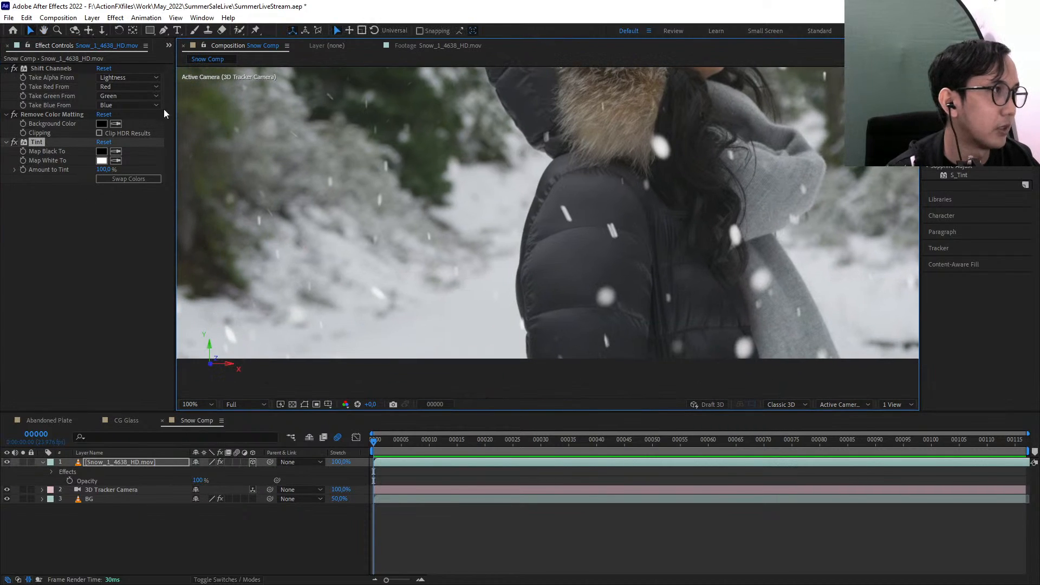
left_click(116, 160)
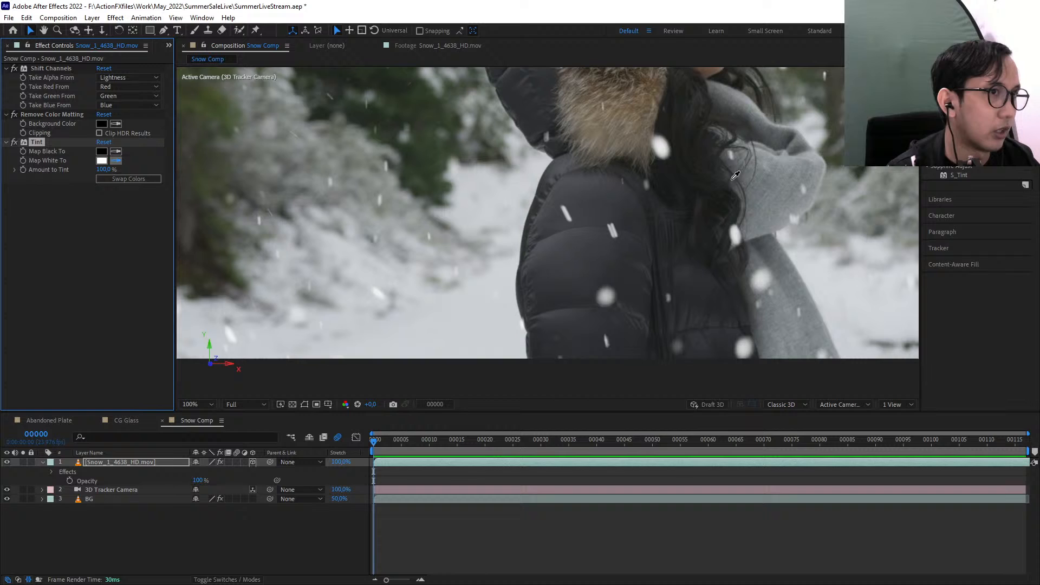
left_click(433, 325)
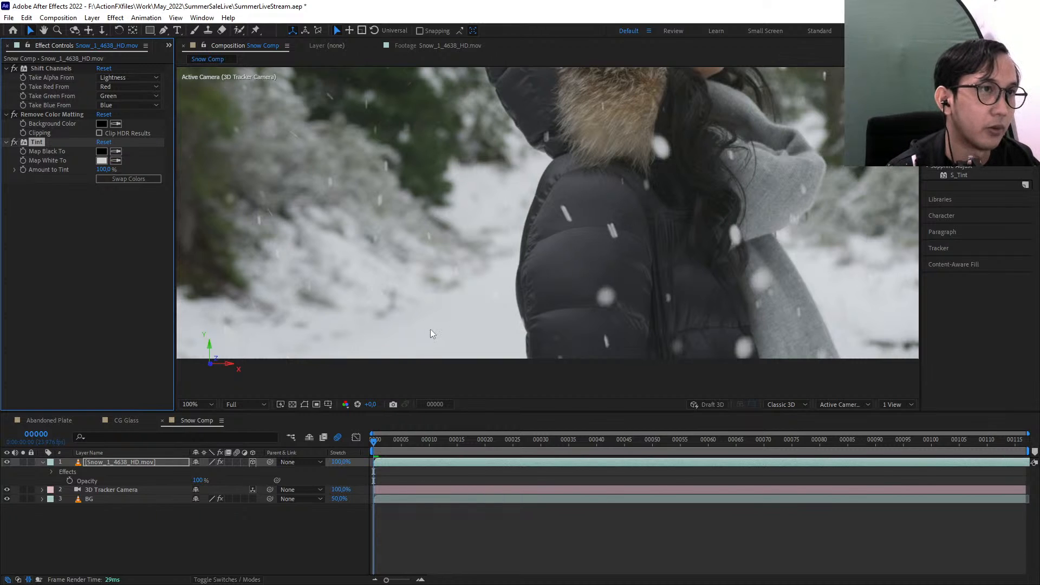
key("comma")
left_click_drag(592, 291, 586, 335)
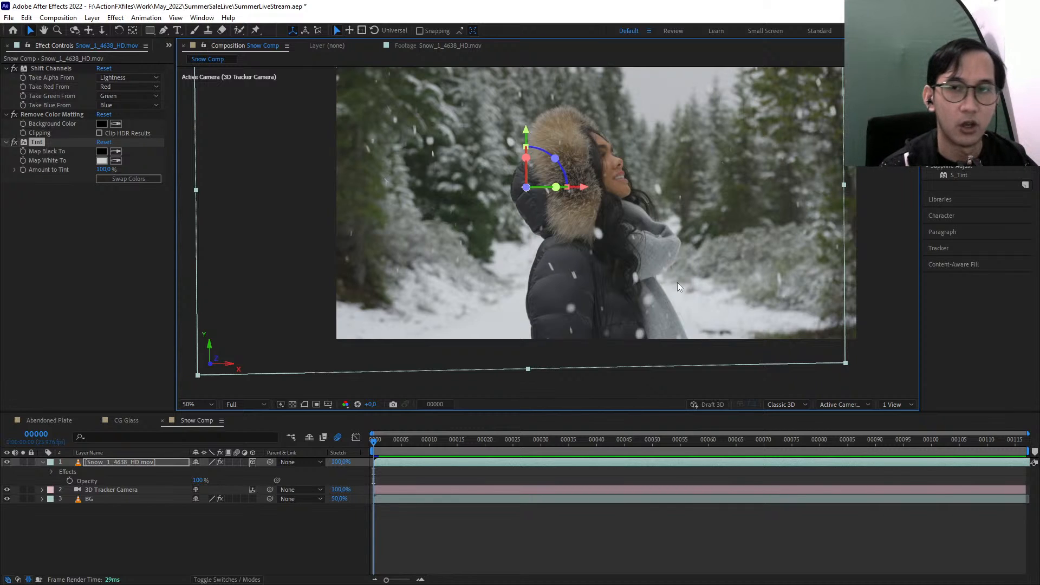
Review the tinted snow's look and movement across the whole shot, and select the BG layer
key("alt+Tab")
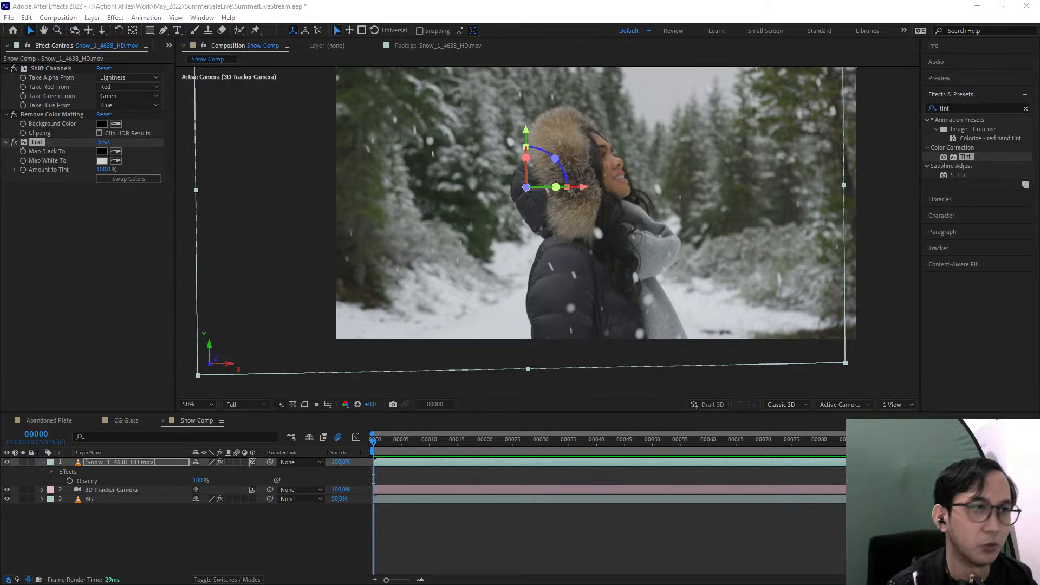
left_click(896, 276)
left_click_drag(596, 255, 608, 285)
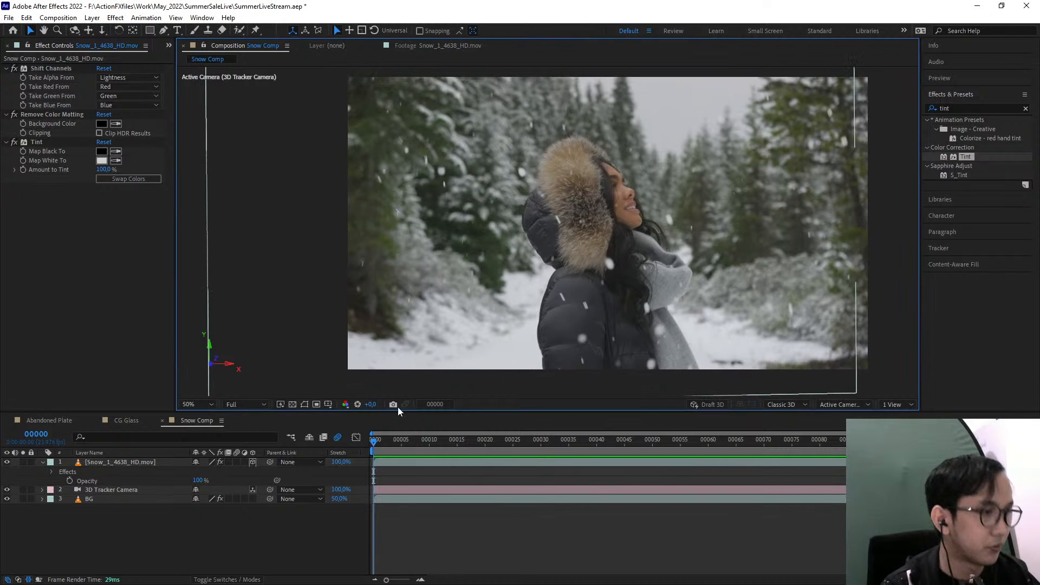
left_click_drag(401, 440, 429, 439)
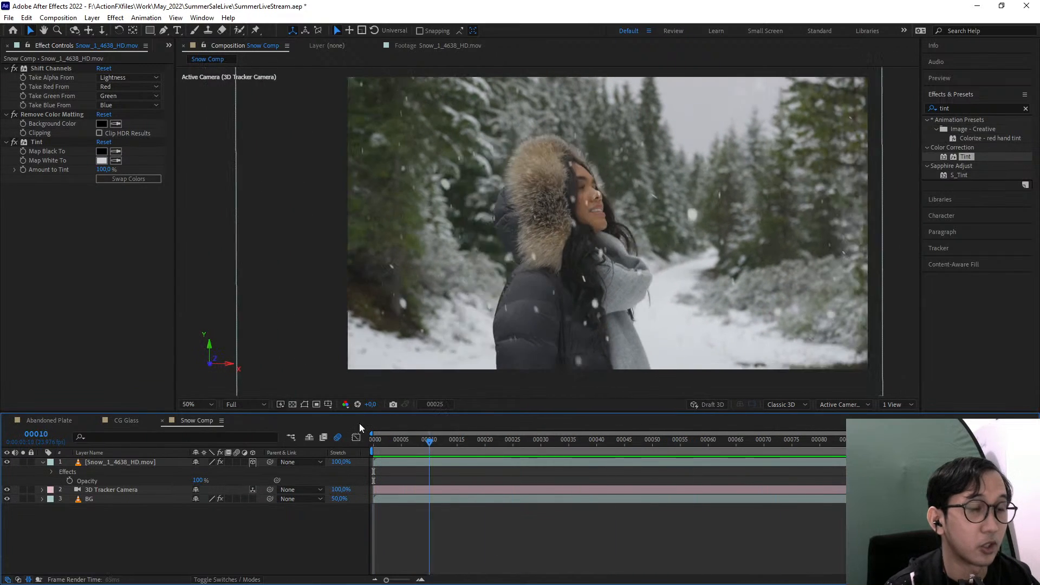
left_click_drag(360, 423, 955, 447)
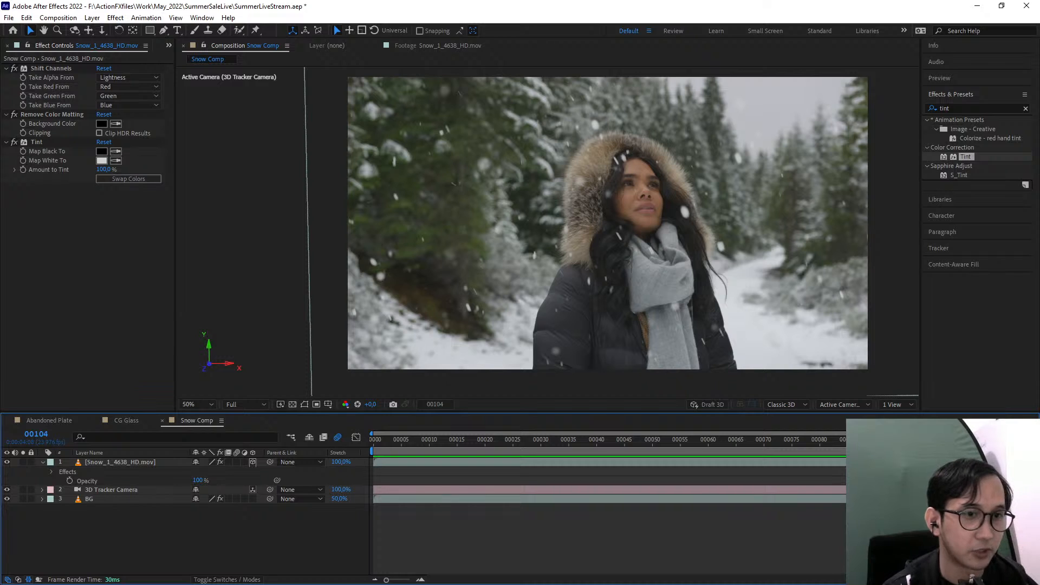
left_click_drag(954, 447, 276, 434)
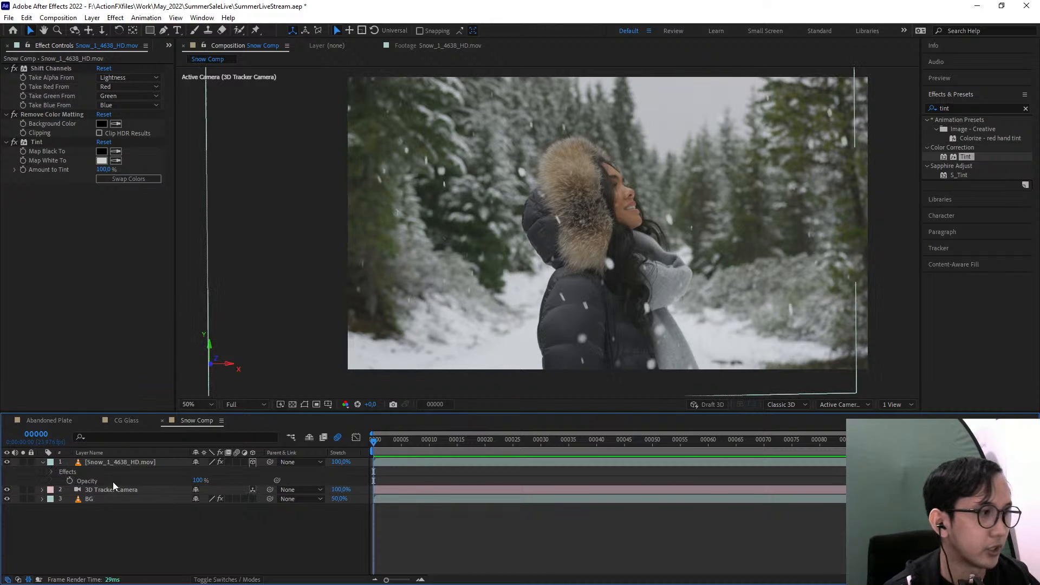
left_click(110, 501)
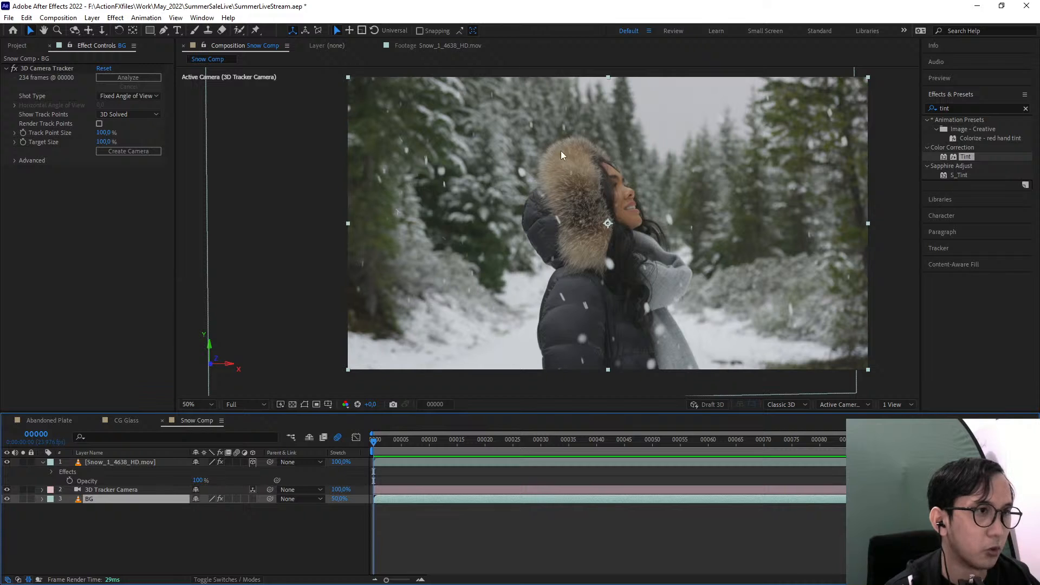
key("space")
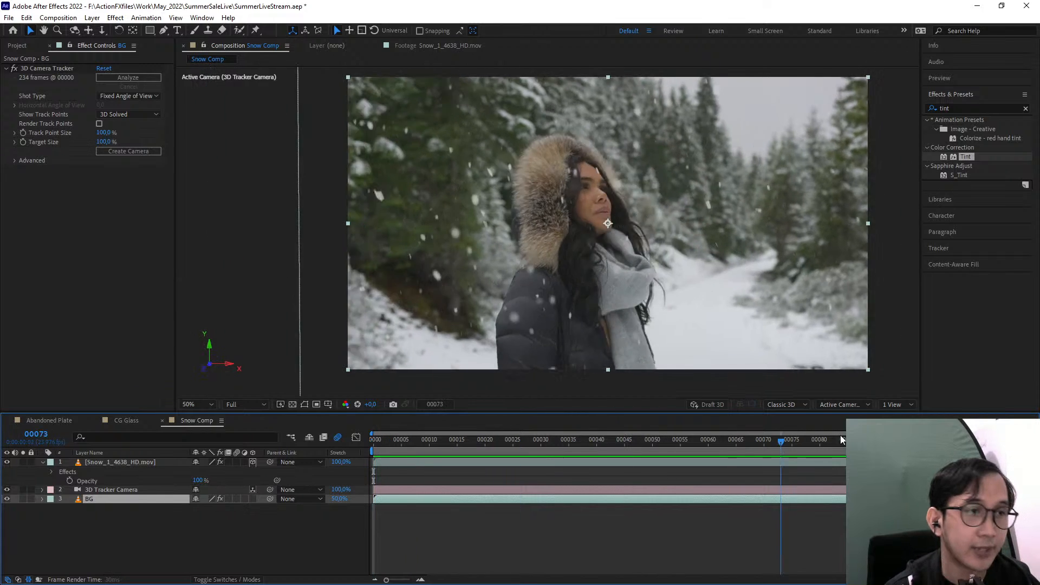
key("space")
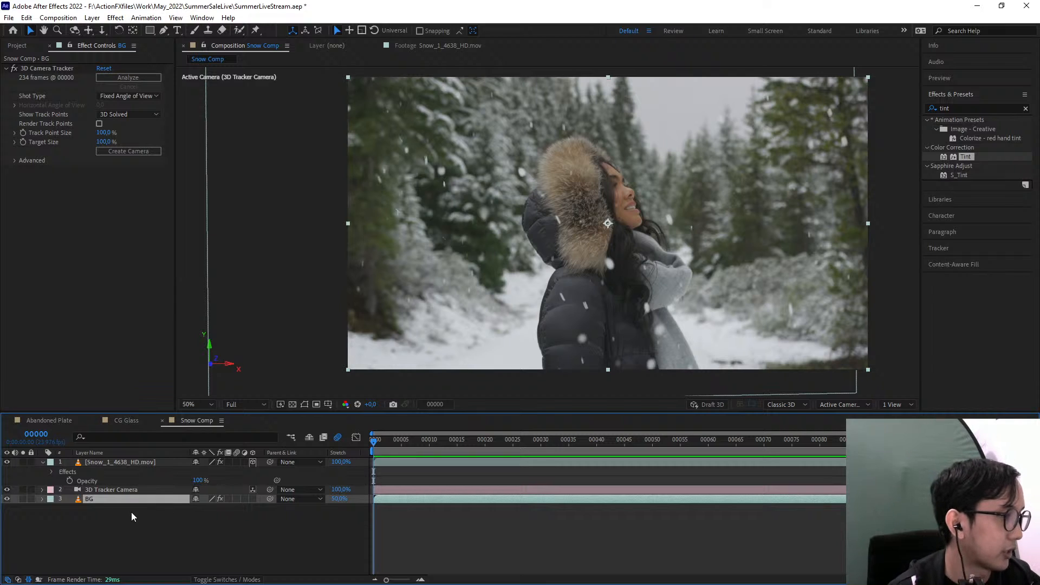
Duplicate the BG layer above the snow layer and disable the 3D Camera Tracker effect on the copy
key("ctrl+d")
left_click_drag(123, 499, 130, 462)
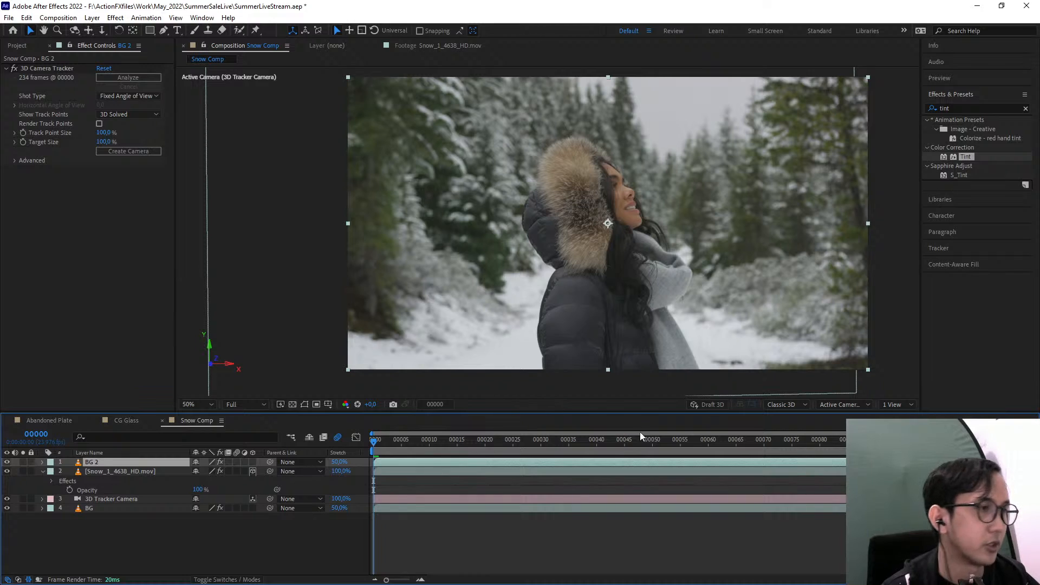
left_click(14, 69)
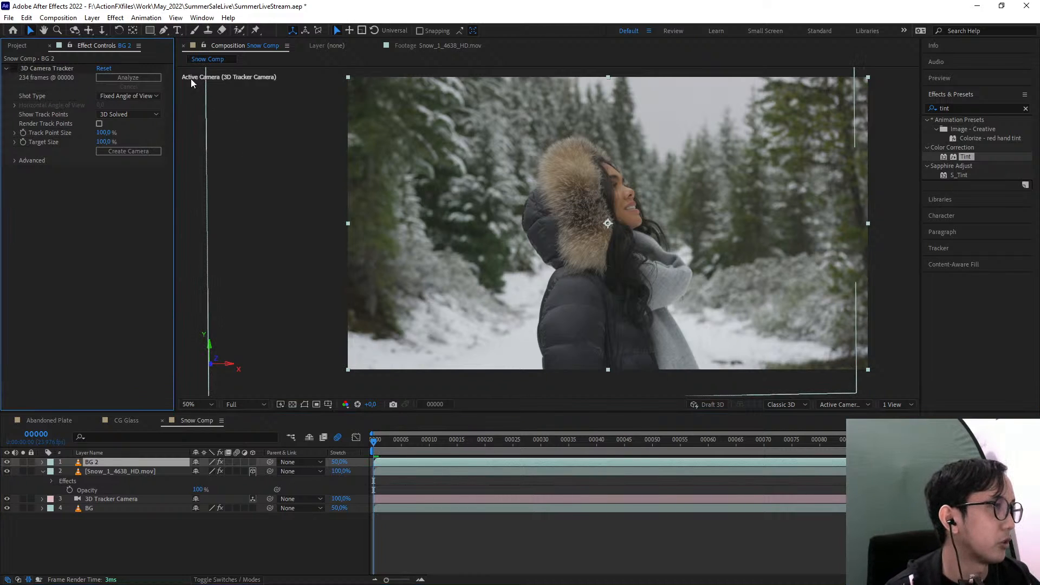
Try a Roto Brush stroke up the woman's coat to the fur hood on BG 2, and undo it
left_click(239, 30)
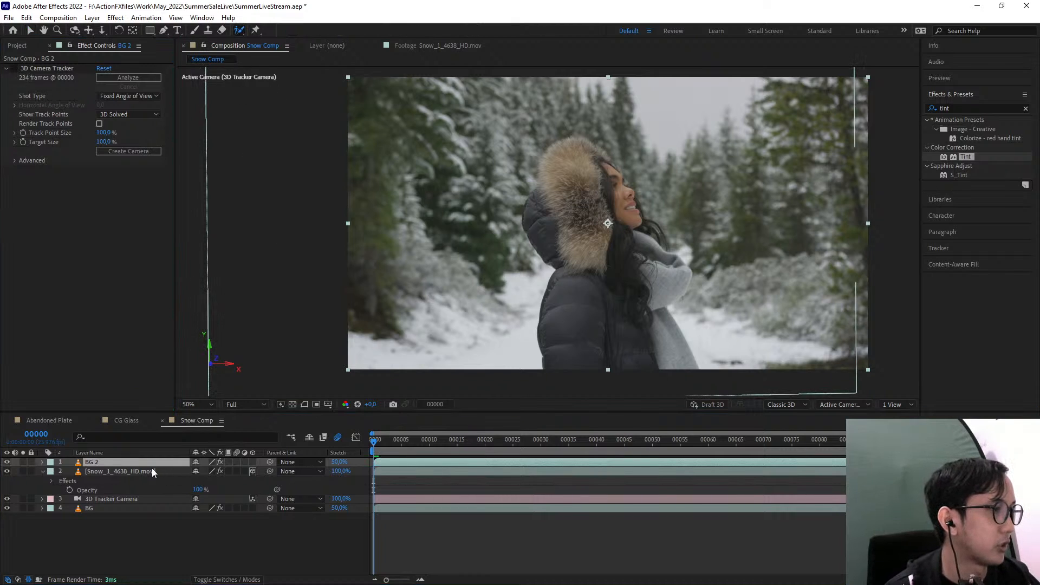
double_click(609, 236)
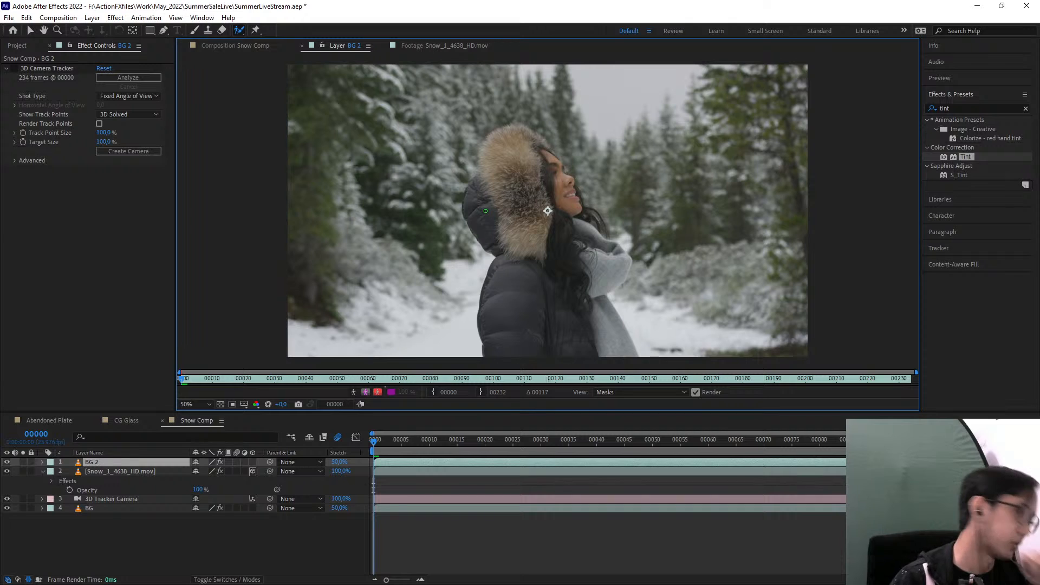
left_click_drag(510, 245, 508, 208)
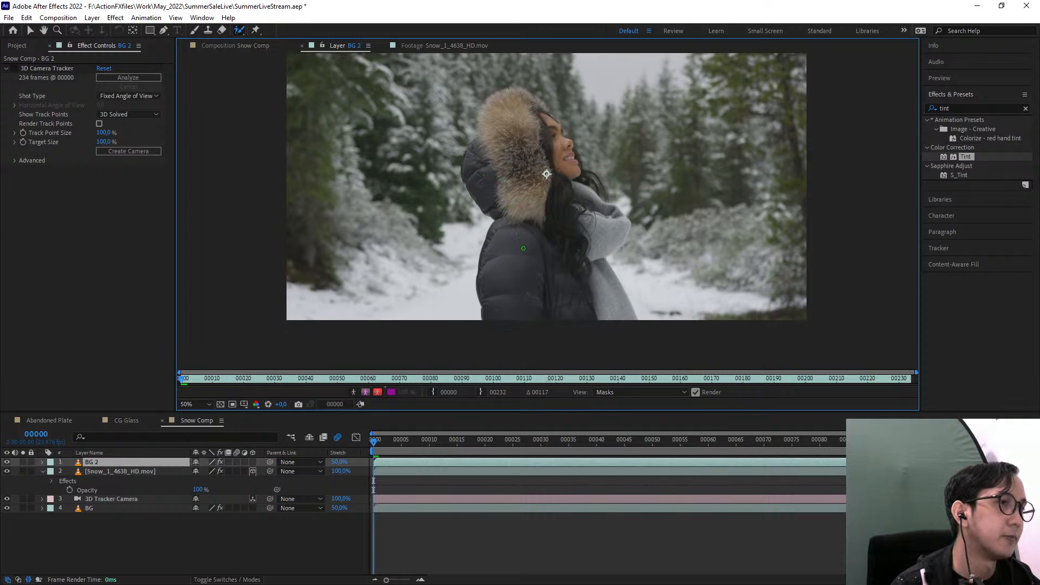
left_click_drag(512, 318, 519, 151)
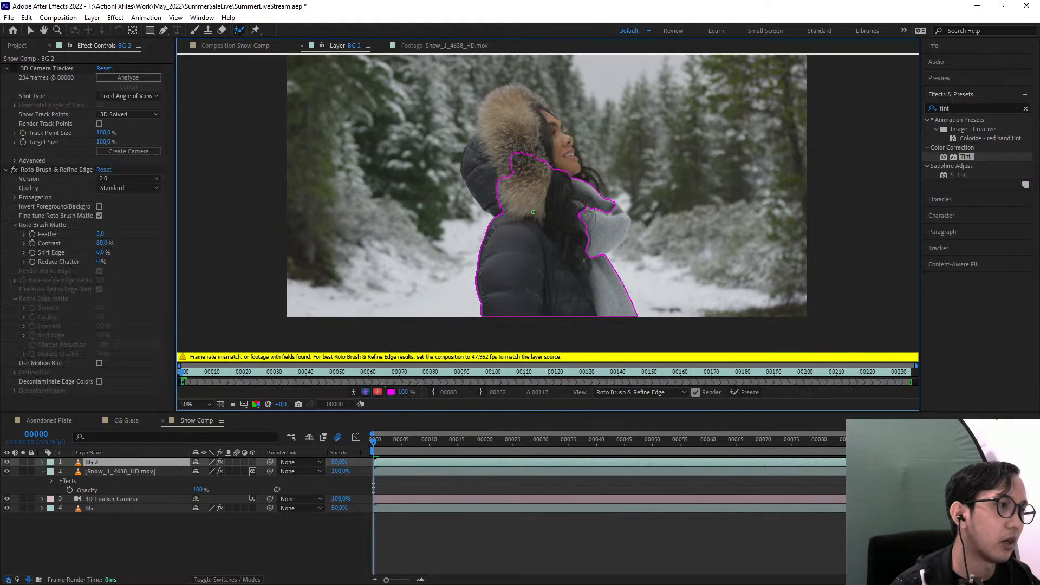
key("ctrl+z")
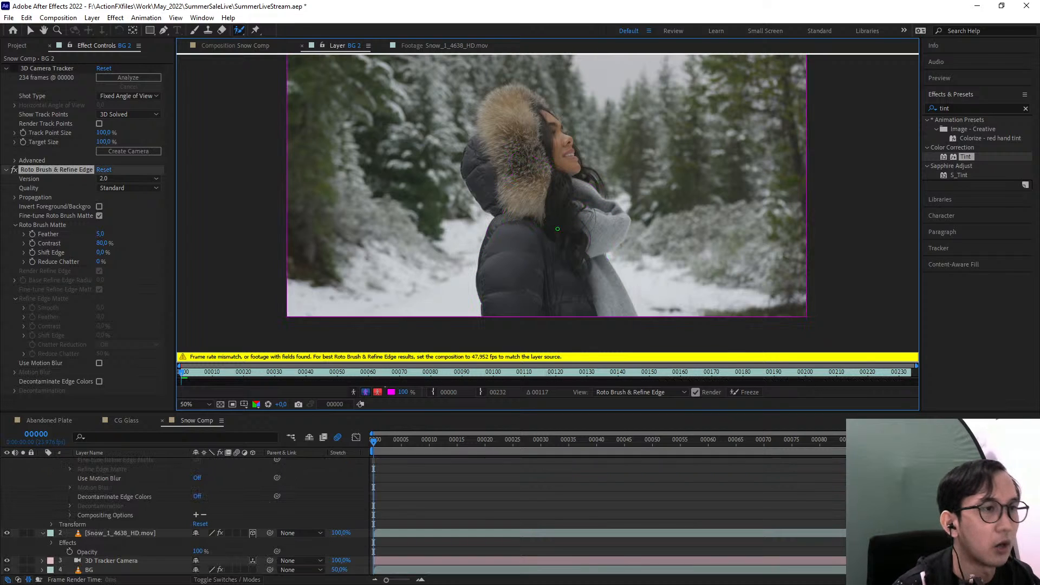
Delete the Roto Brush & Refine Edge effect from the BG 2 layer
left_click_drag(585, 274, 576, 304)
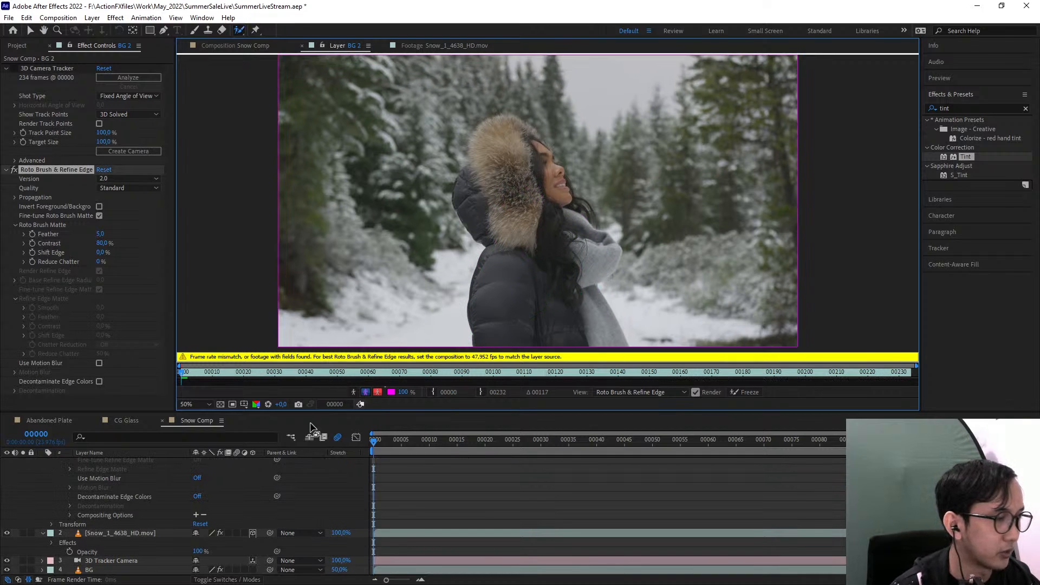
scroll(141, 480, "up", 5)
left_click(43, 462)
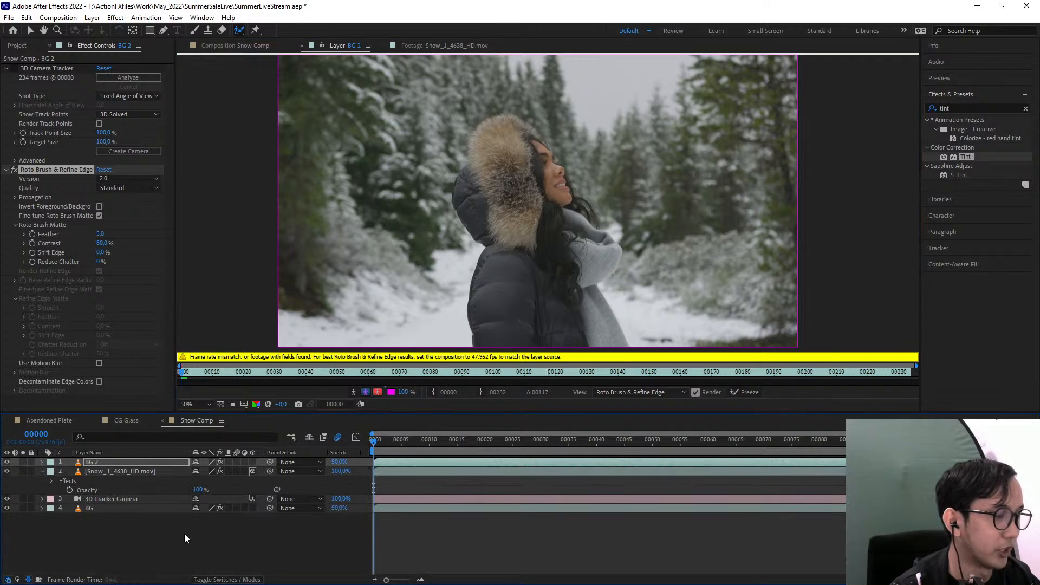
left_click(51, 167)
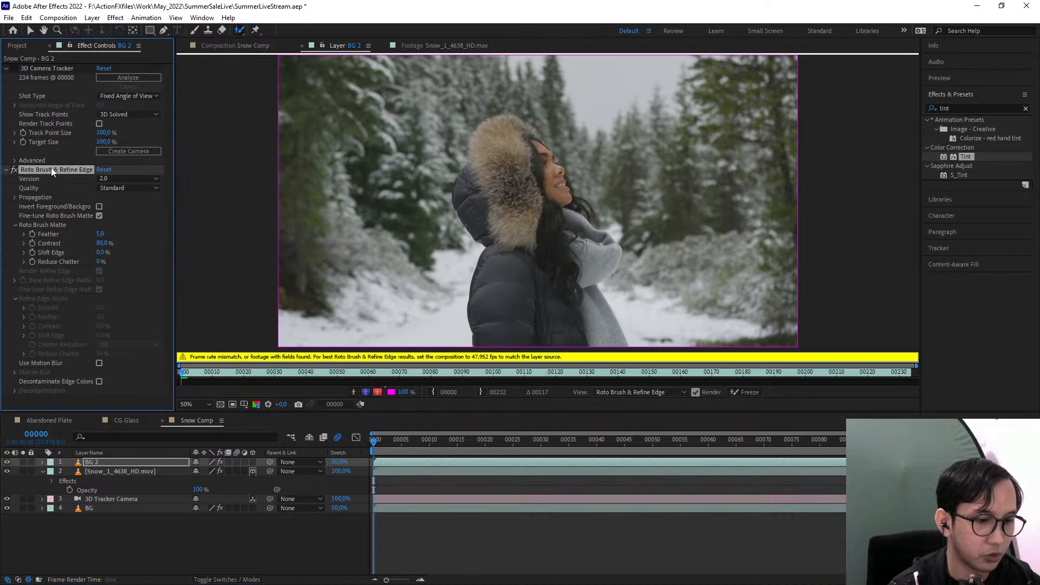
key("Delete")
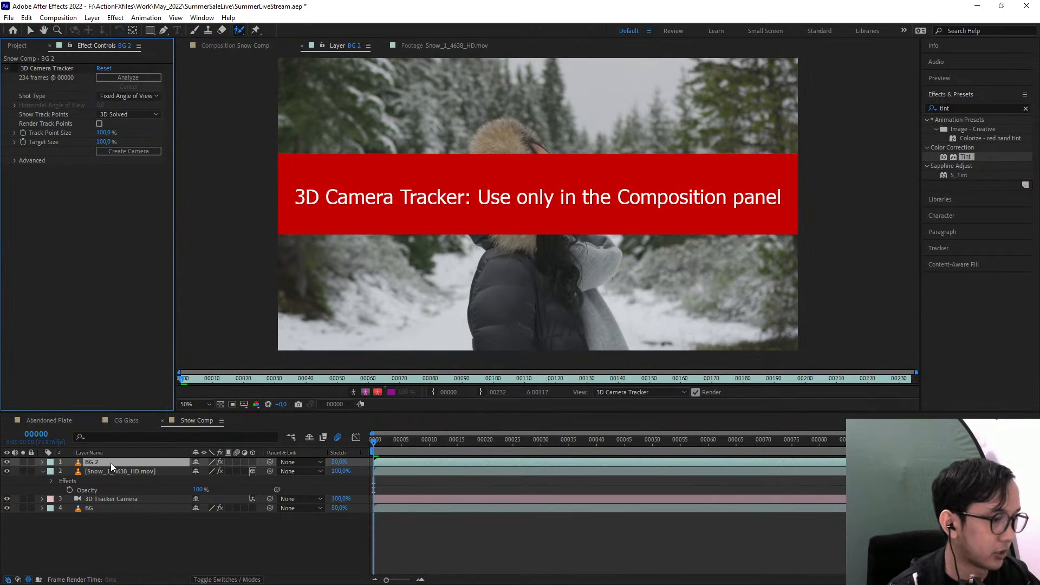
Try pre-composing the BG 2 layer as Plate with all attributes left in Snow Comp, and undo it
key("ctrl+shift+c")
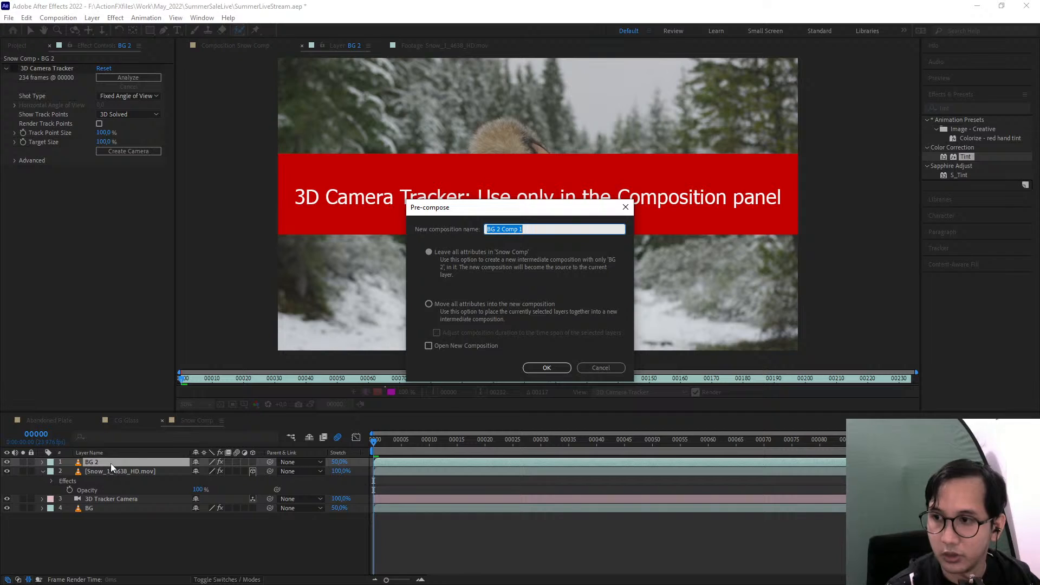
key("BackSpace")
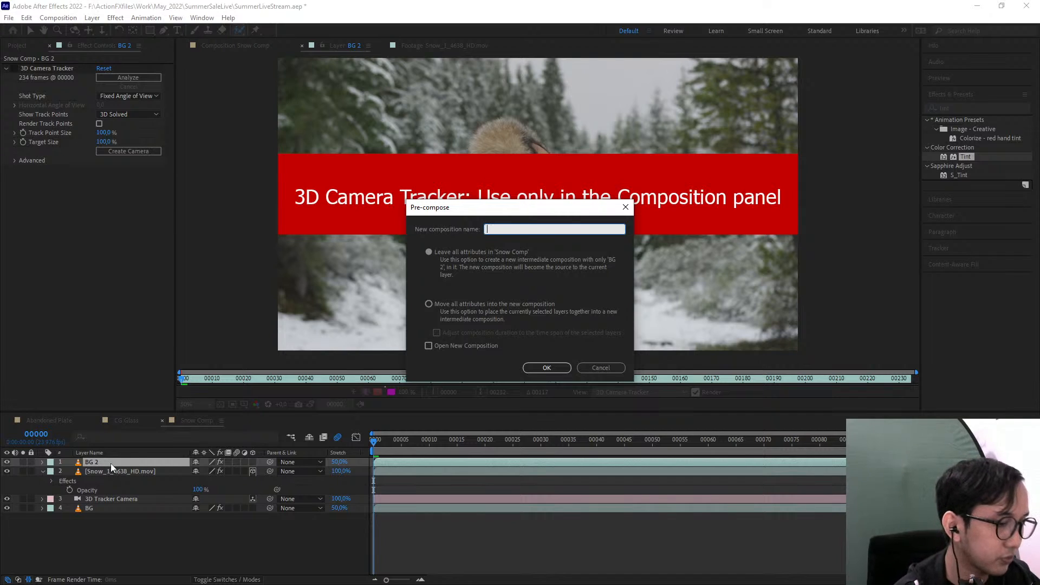
type("Plate")
key("Return")
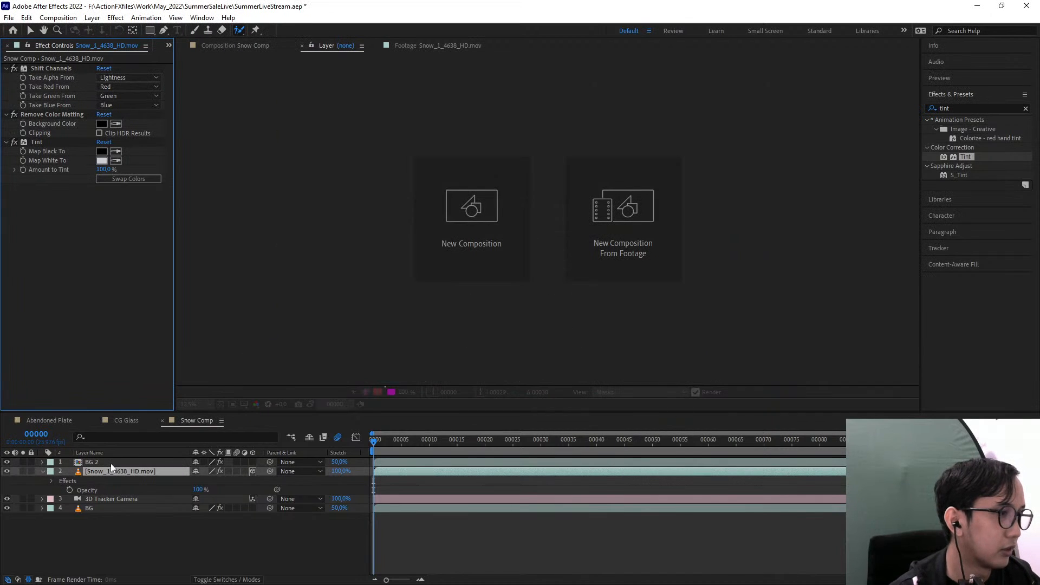
key("ctrl+z")
Pre-compose the BG 2 layer as BG 2 Comp 1, moving all attributes into the new composition
key("v")
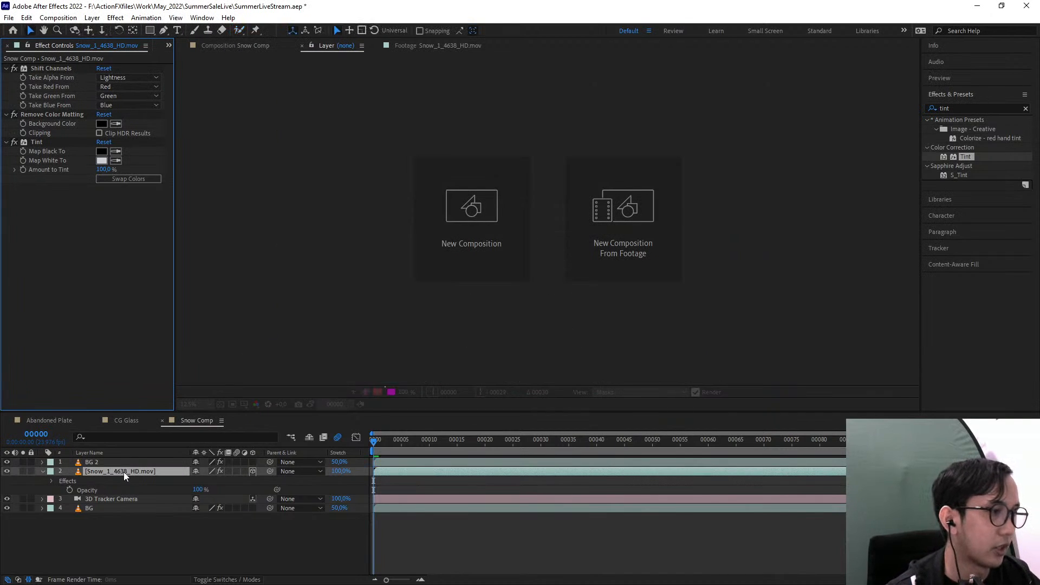
left_click(109, 462)
key("ctrl+shift+c")
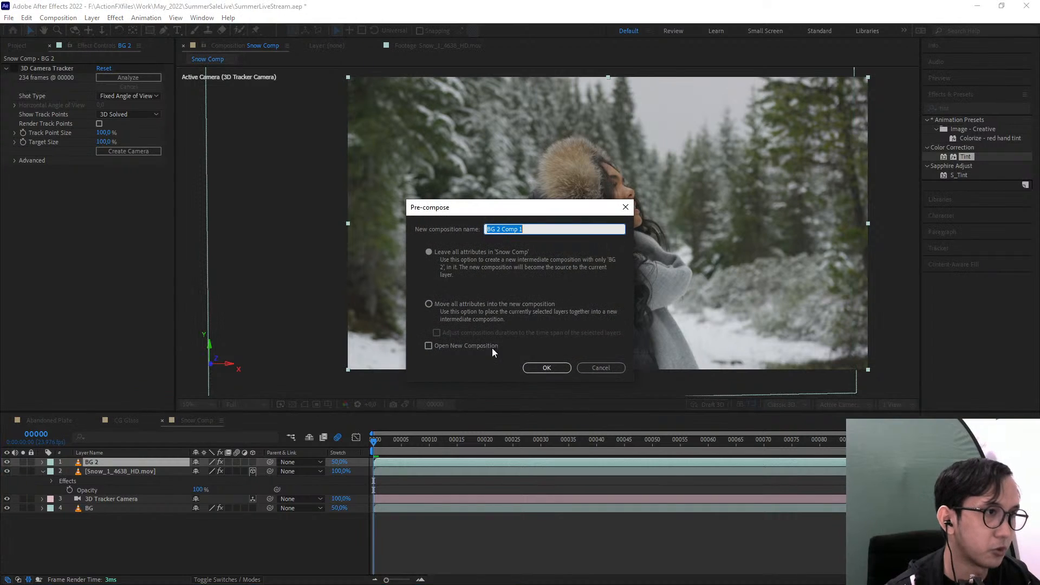
left_click(505, 305)
triple_click(541, 230)
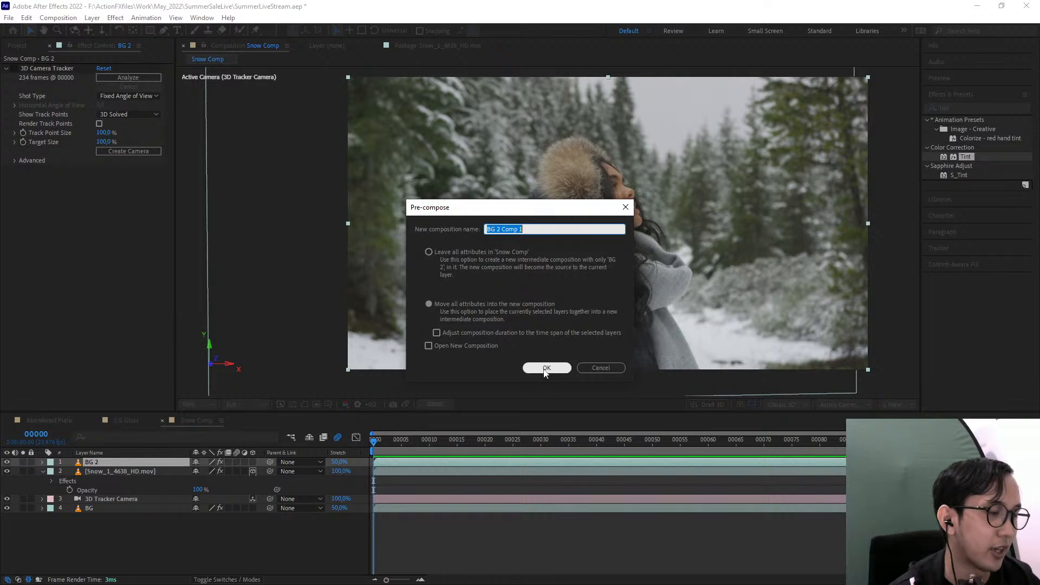
left_click(546, 368)
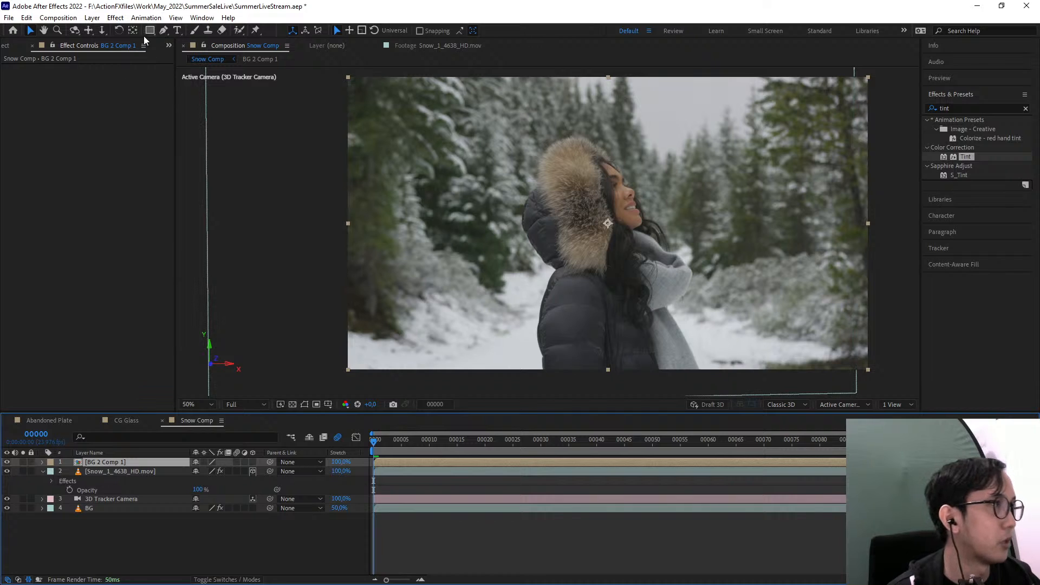
Select the woman's coat, scarf, face and fur hood on the first frame of BG 2 Comp 1 with Roto Brush foreground strokes
left_click(238, 30)
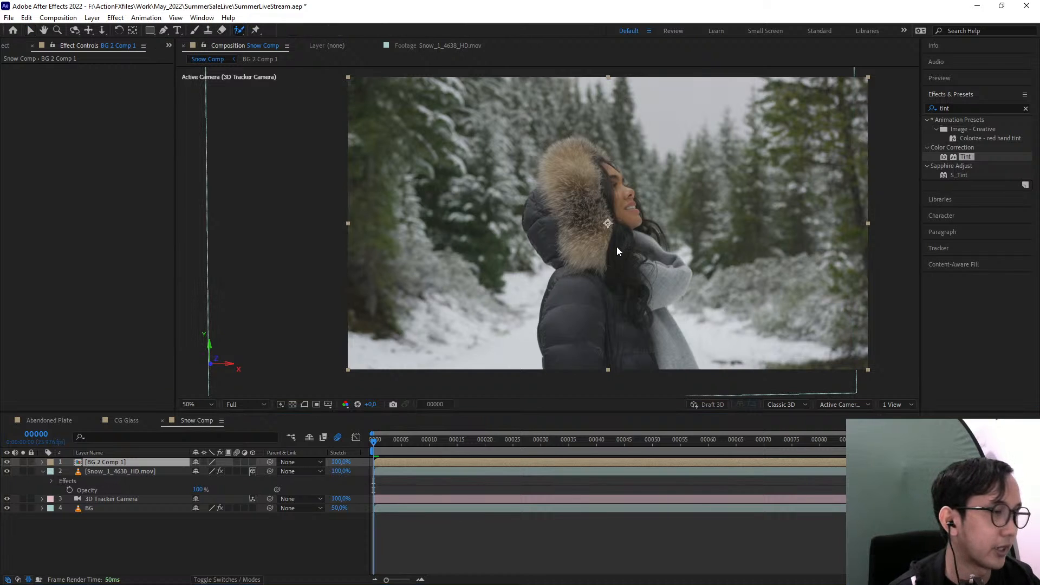
double_click(616, 271)
scroll(618, 276, "down", 1)
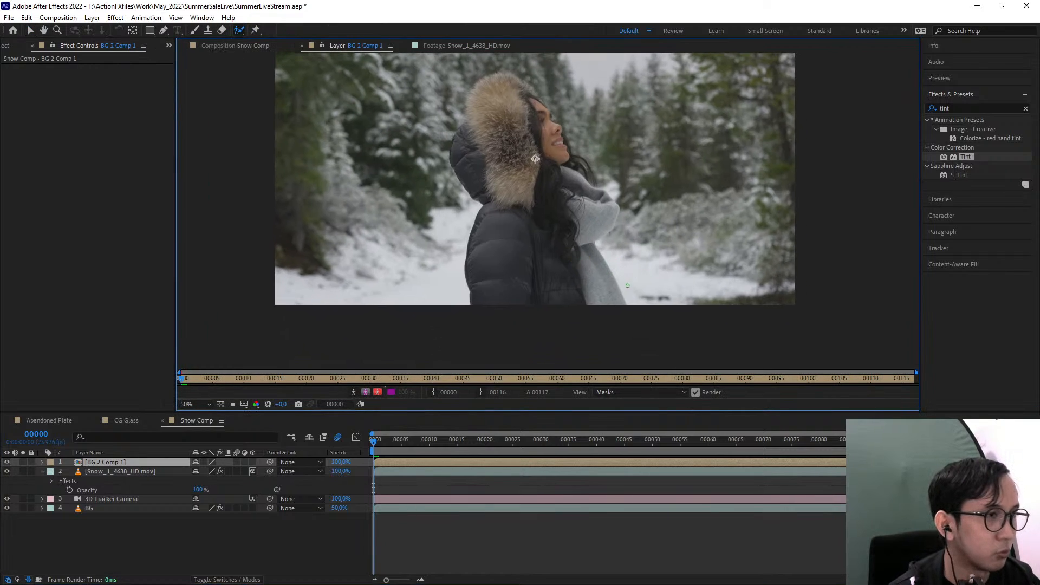
left_click_drag(536, 145, 536, 253)
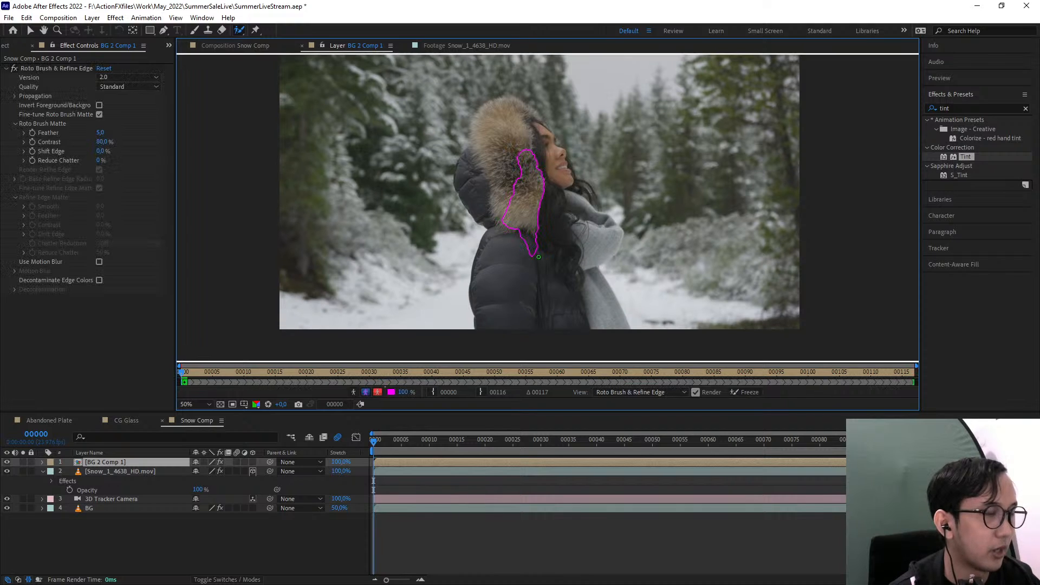
left_click_drag(500, 319, 514, 212)
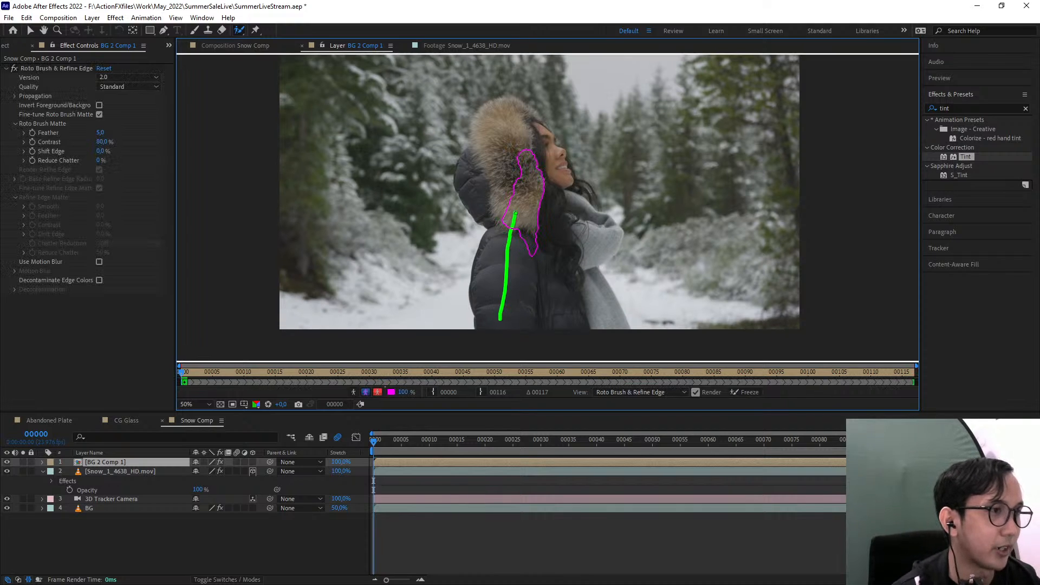
left_click_drag(602, 248, 569, 214)
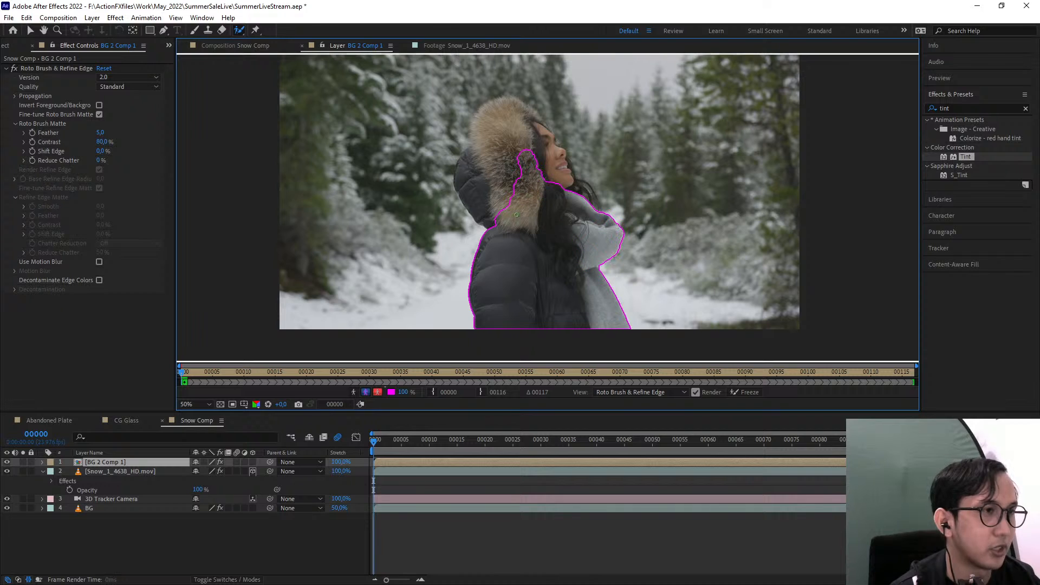
mouse_move(497, 225)
left_mouse_down()
mouse_move(474, 195)
mouse_move(506, 127)
left_mouse_up()
mouse_move(577, 207)
left_mouse_down()
mouse_move(516, 130)
mouse_move(476, 139)
mouse_move(511, 241)
mouse_move(499, 227)
mouse_move(537, 214)
mouse_move(527, 180)
left_mouse_up()
Refine the roto outline by subtracting the loose hair area beside the scarf and adding the hood edge above the forehead
scroll(533, 153, "up", 1)
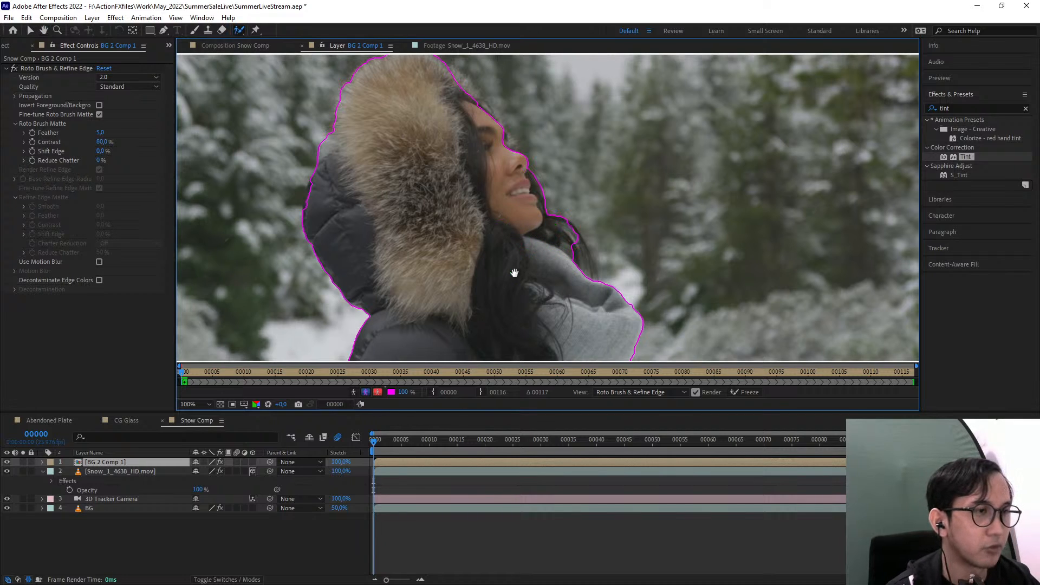
left_click_drag(514, 273, 502, 213)
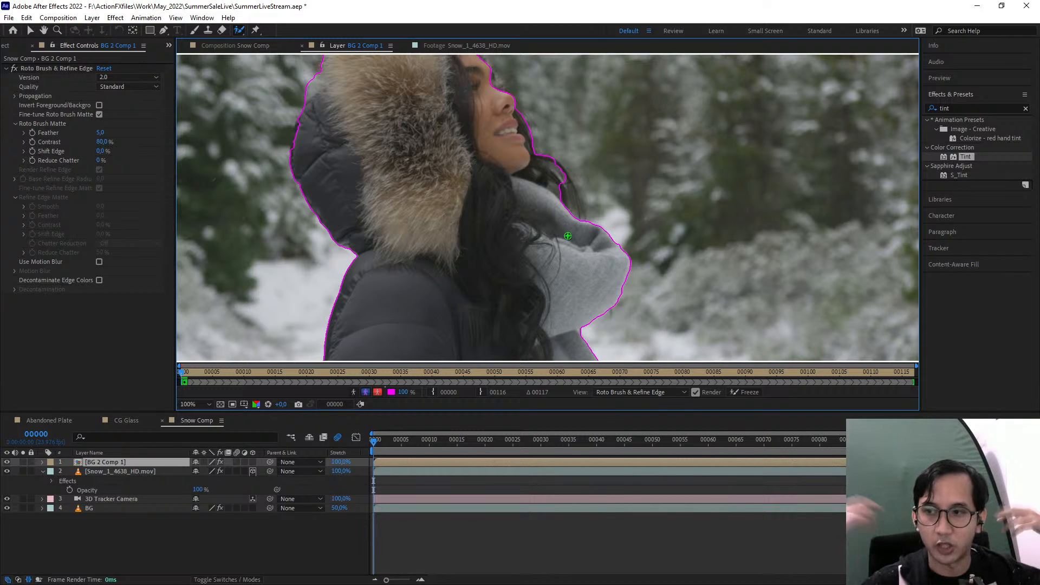
mouse_move(542, 203)
left_mouse_down()
mouse_move(558, 254)
mouse_move(577, 237)
left_mouse_up()
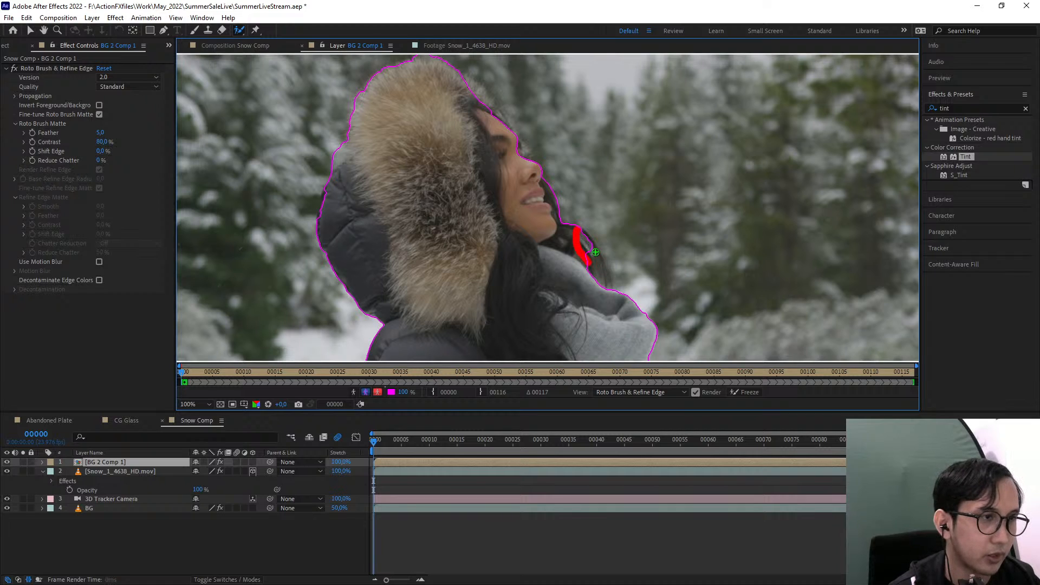
scroll(499, 310, "down", 2)
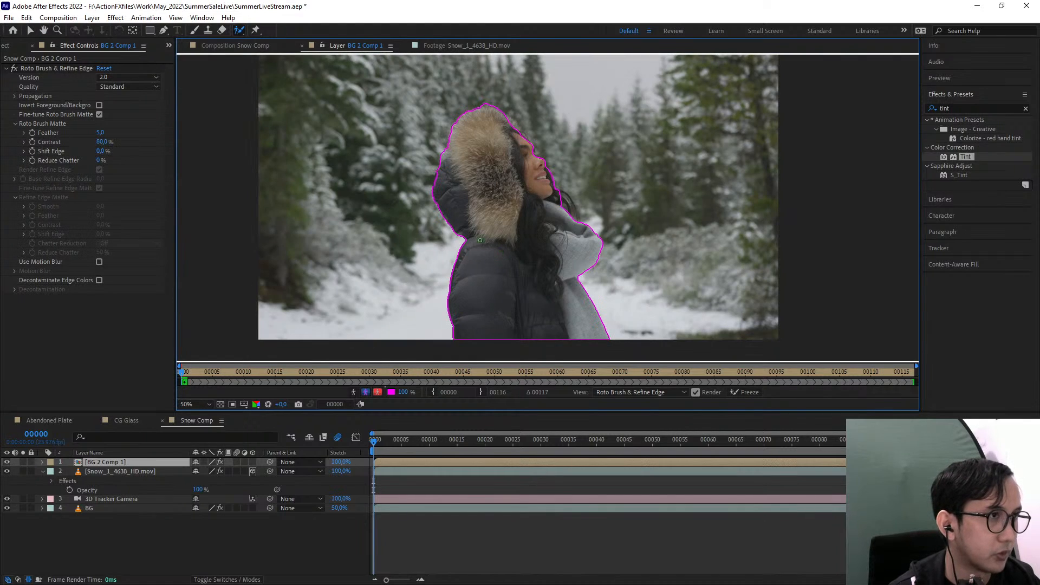
left_click_drag(509, 125, 520, 136)
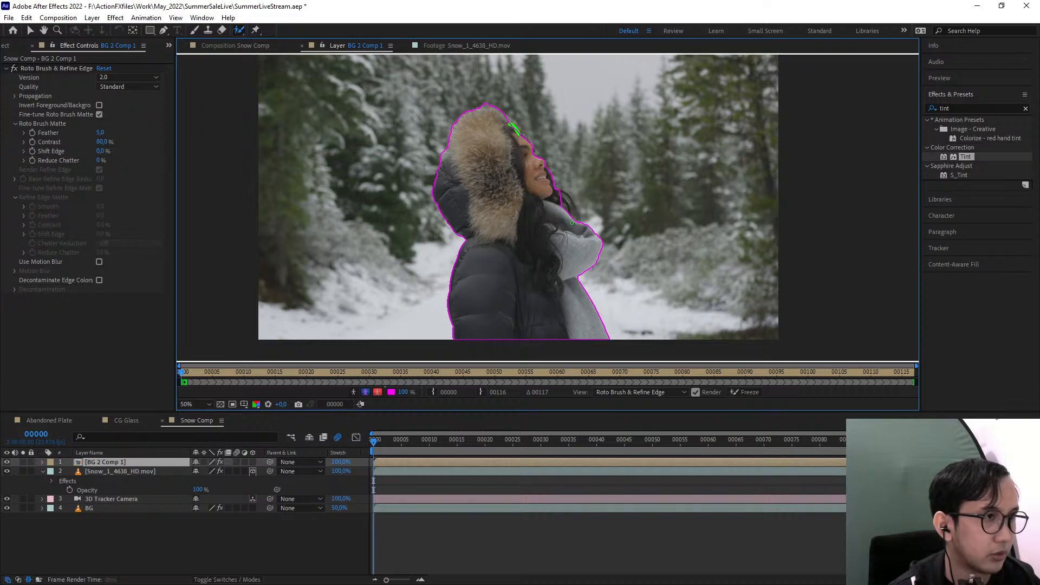
left_click_drag(533, 187, 531, 205)
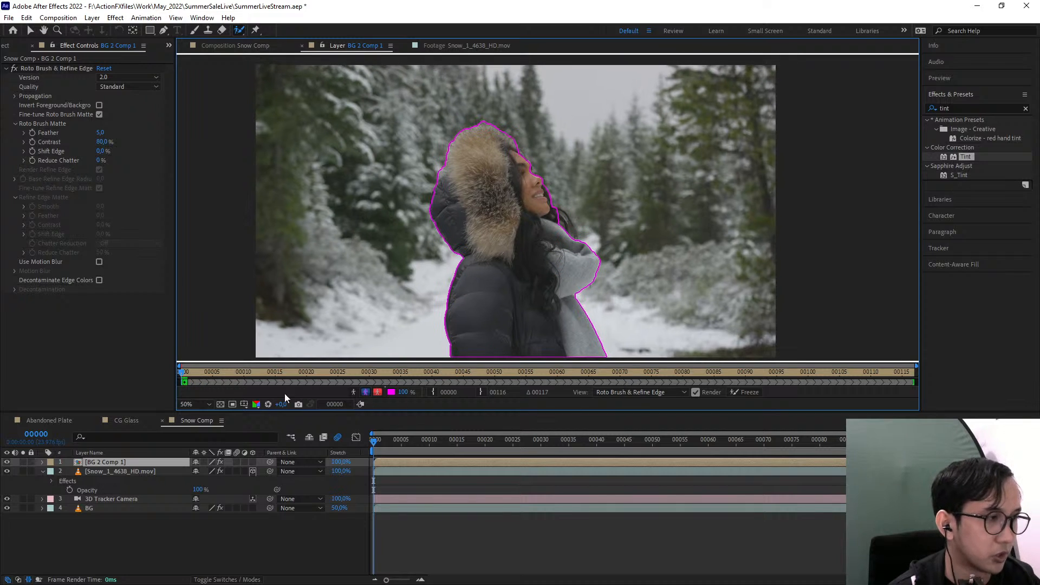
Propagate the Roto Brush selection through frame 00116 and freeze it
key("End")
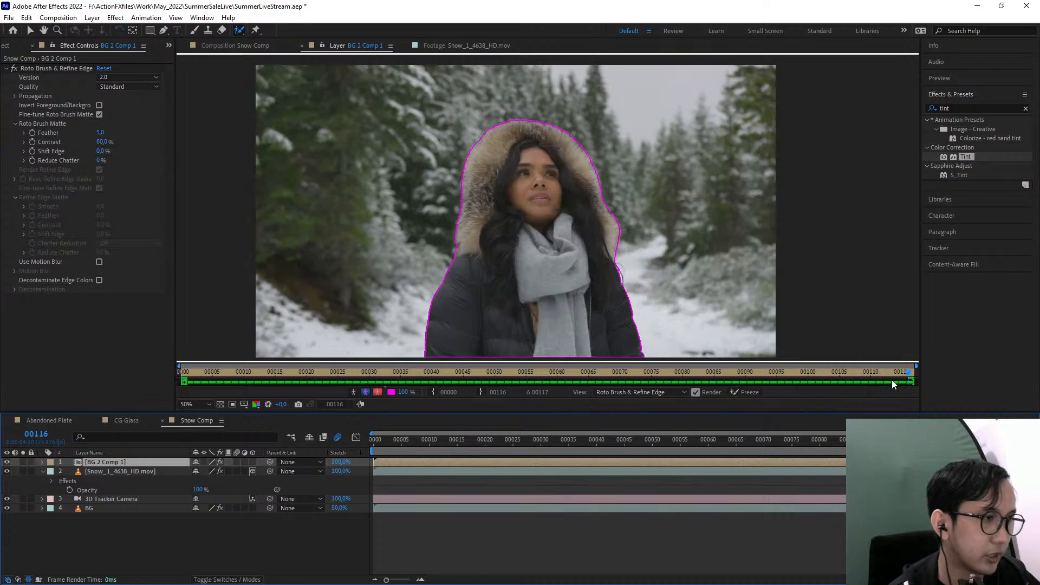
left_click_drag(890, 375, 919, 385)
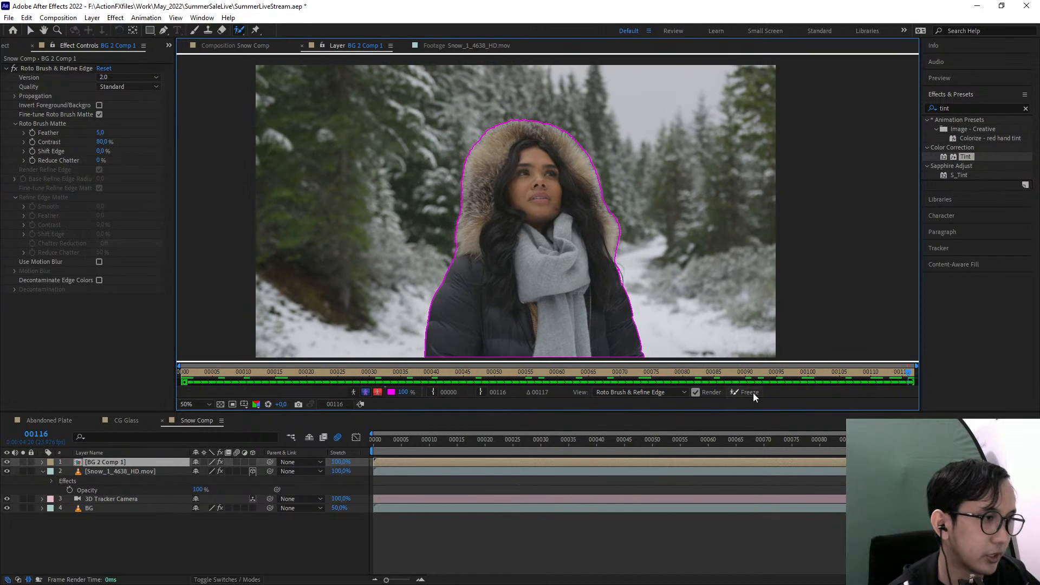
left_click(750, 392)
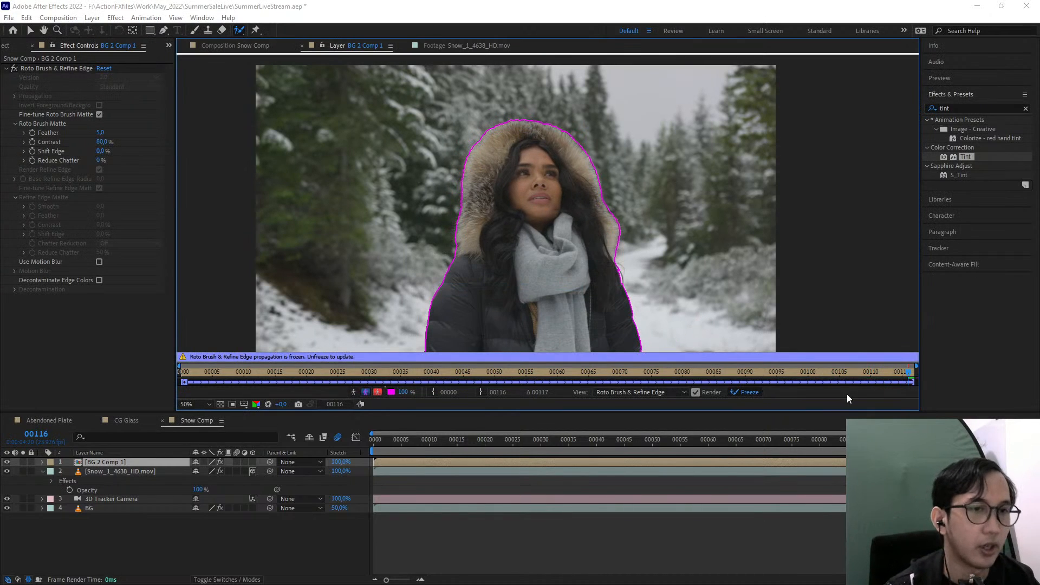
mouse_move(865, 375)
left_mouse_down()
mouse_move(211, 358)
mouse_move(858, 373)
left_mouse_up()
Check the cut-out woman on its own in Snow Comp, and move the Snow_1_4638_HD.mov layer above BG 2 Comp 1
left_click(234, 46)
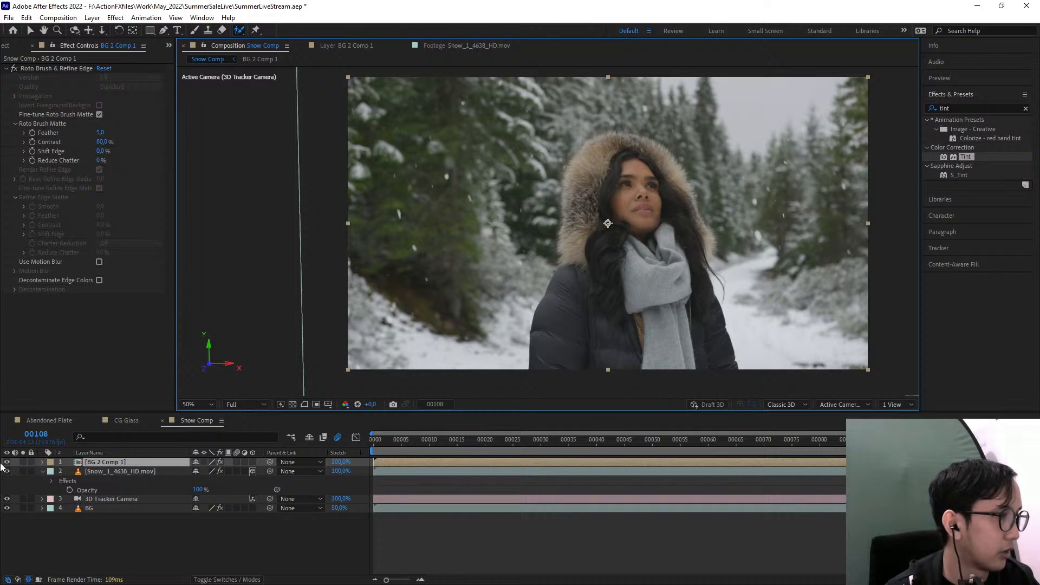
left_click(23, 462)
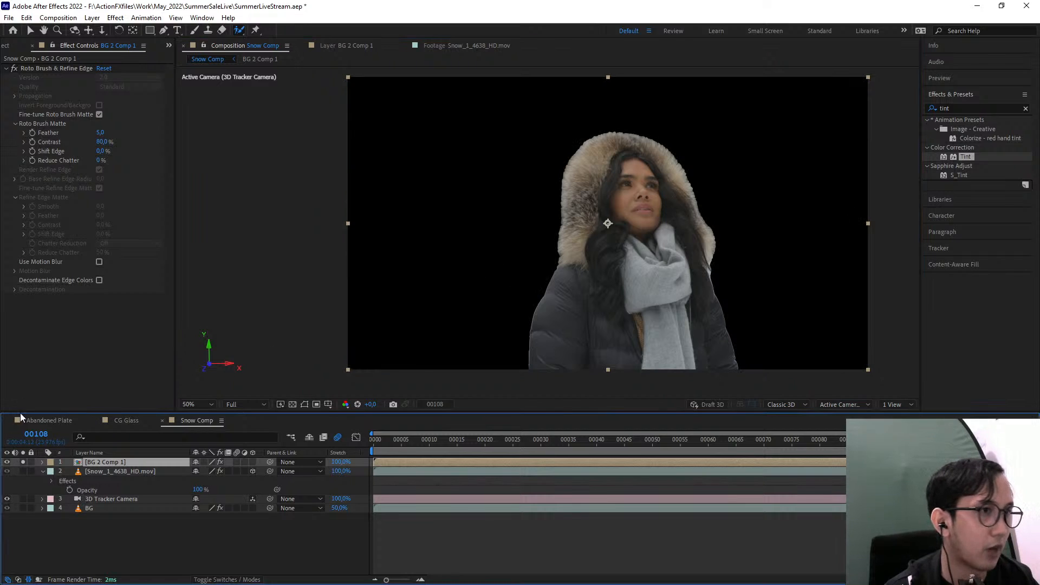
left_click(24, 464)
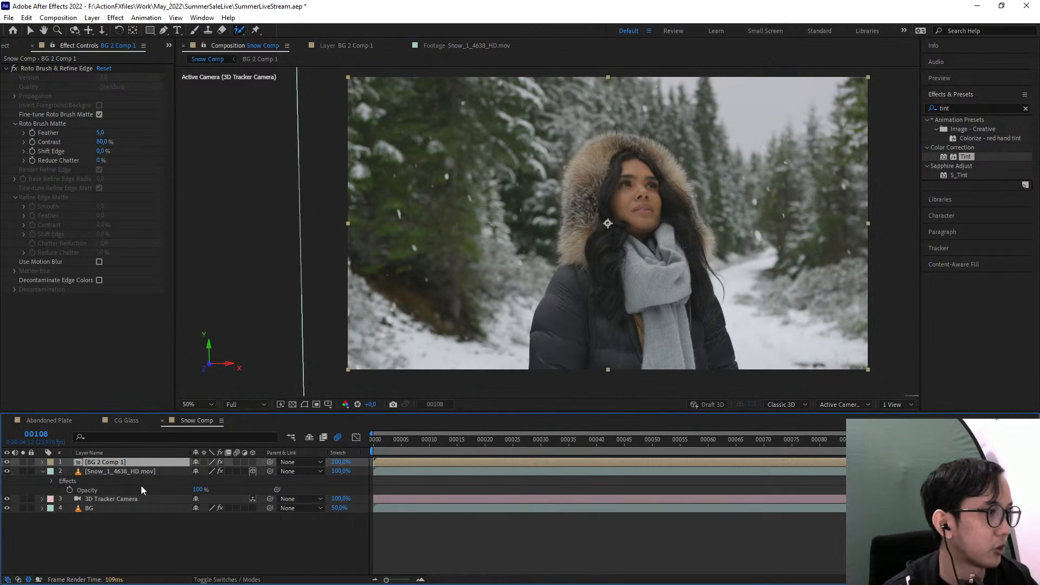
left_click_drag(121, 470, 129, 460)
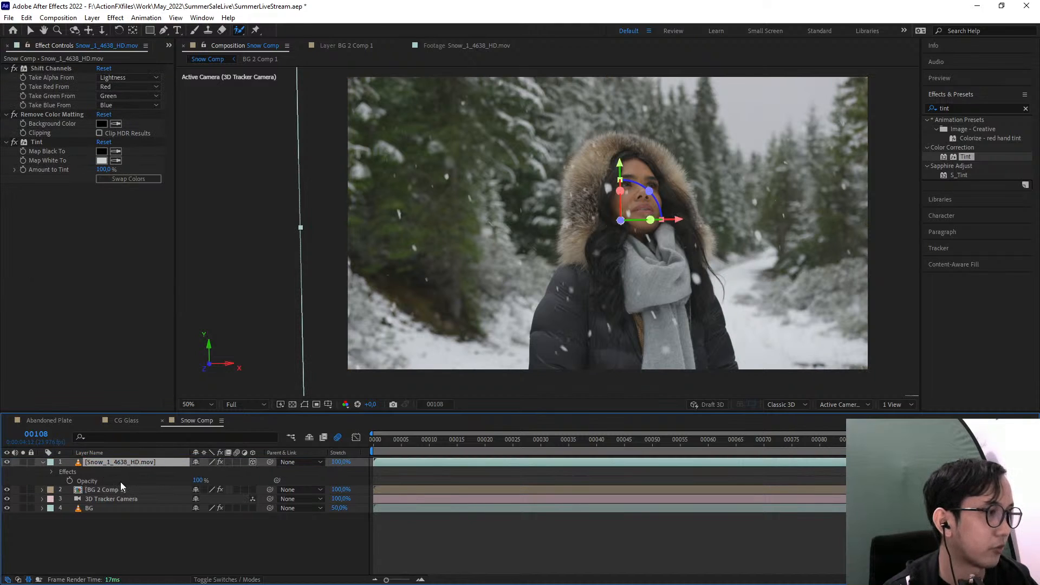
Add Falling_Snow_Wide_5_1259_2K.mov from the Falling Snow collection to Snow Comp, directly beneath BG 2 Comp 1
left_click(167, 46)
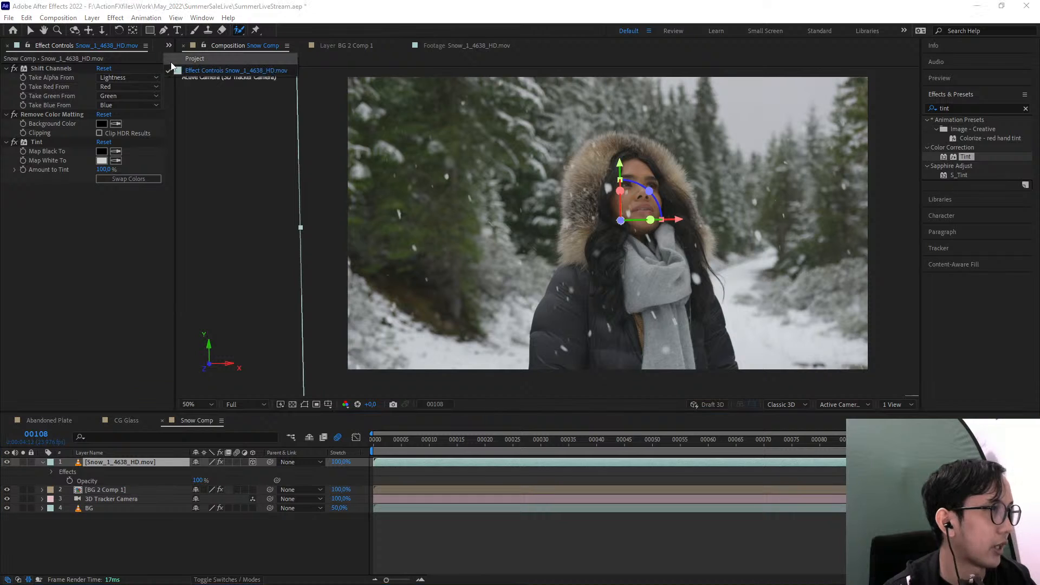
left_click(217, 69)
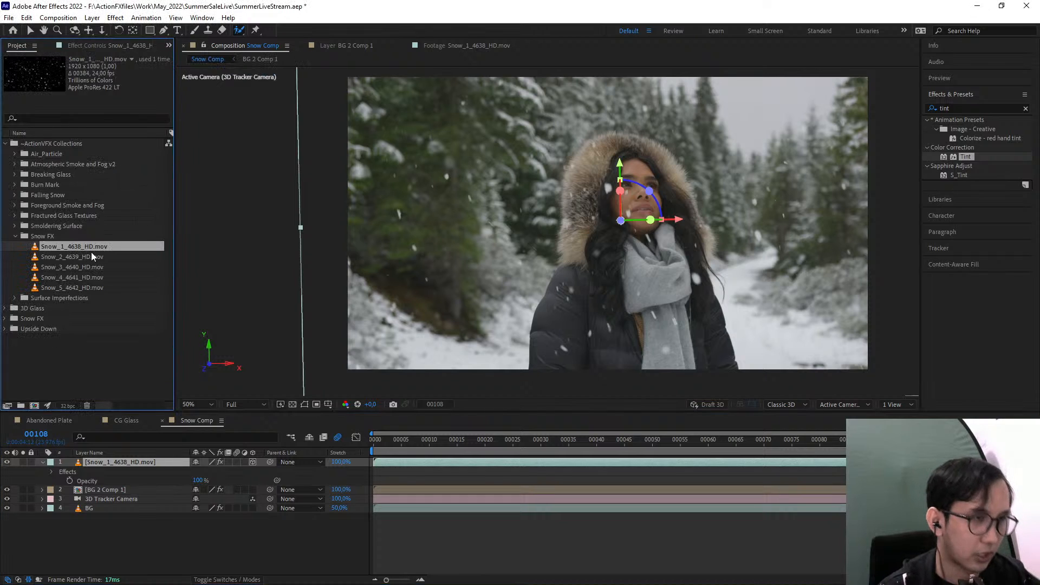
left_click(15, 237)
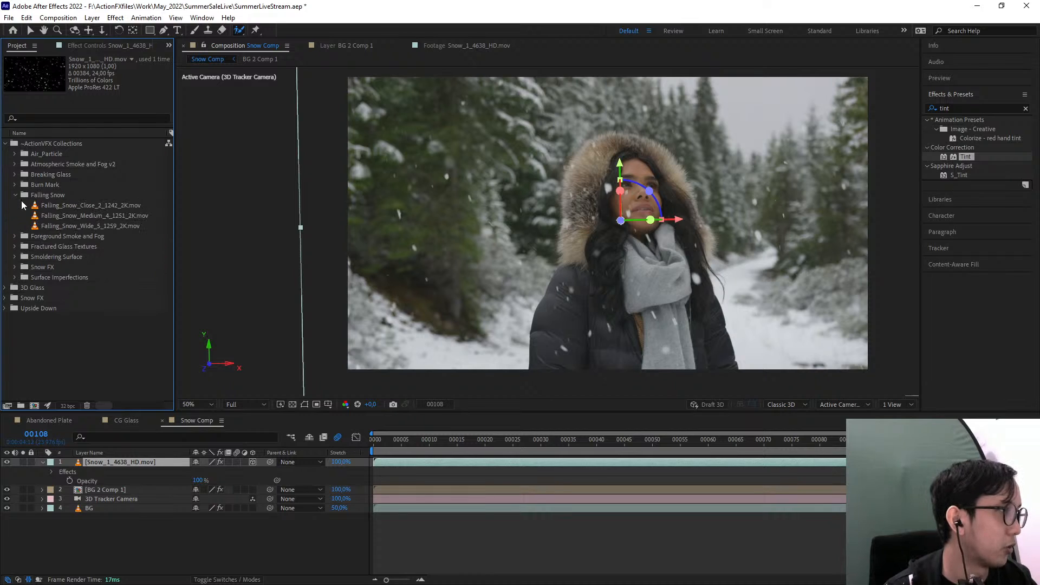
left_click(61, 205)
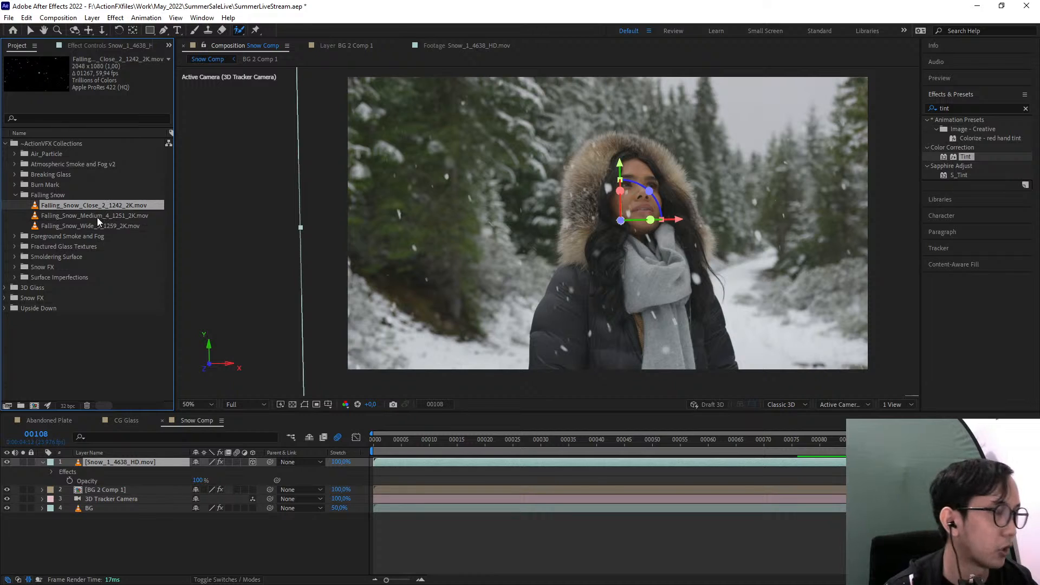
left_click(81, 215)
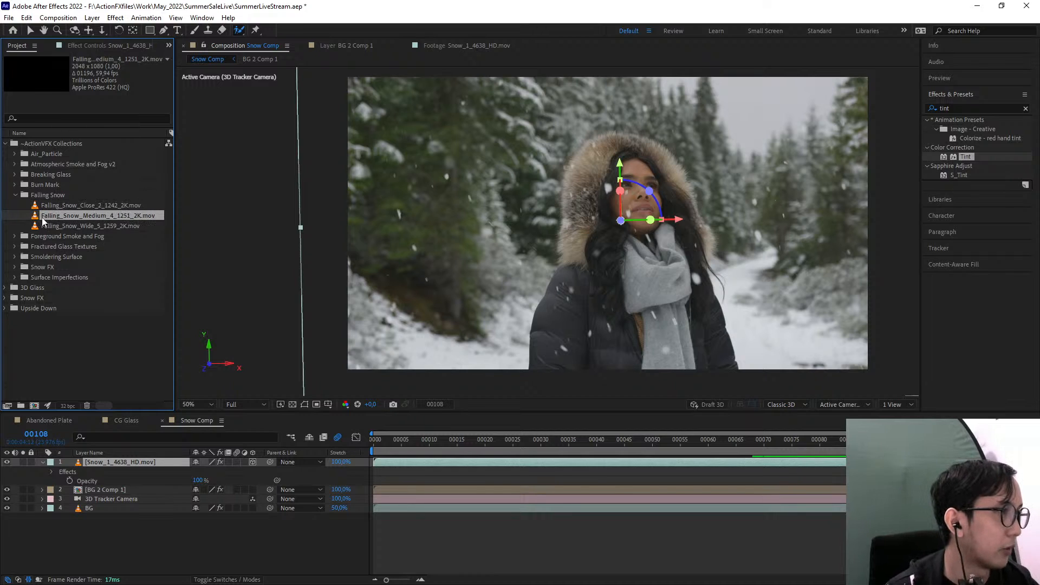
left_click(54, 225)
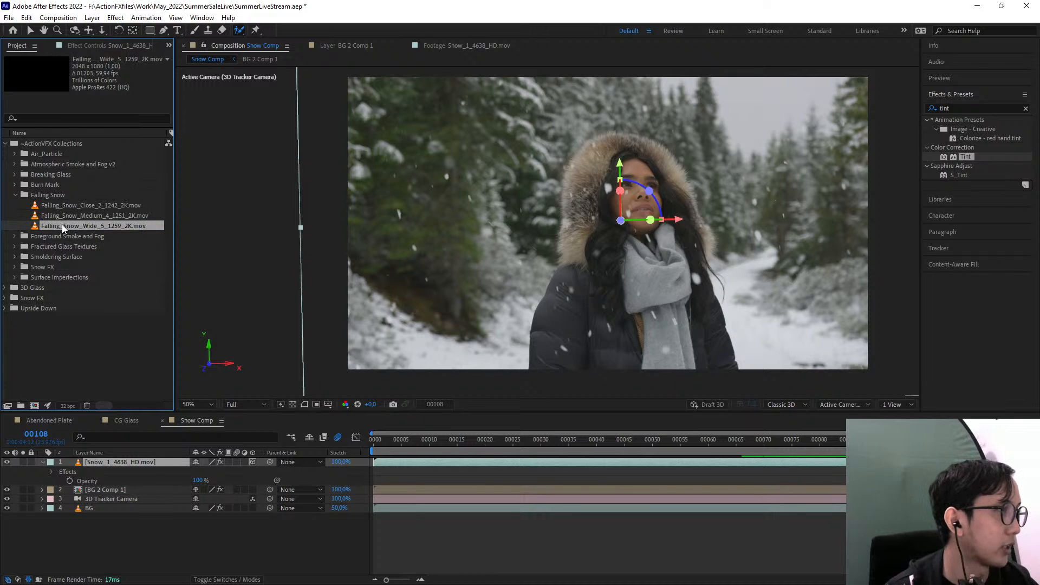
left_click_drag(62, 224, 607, 227)
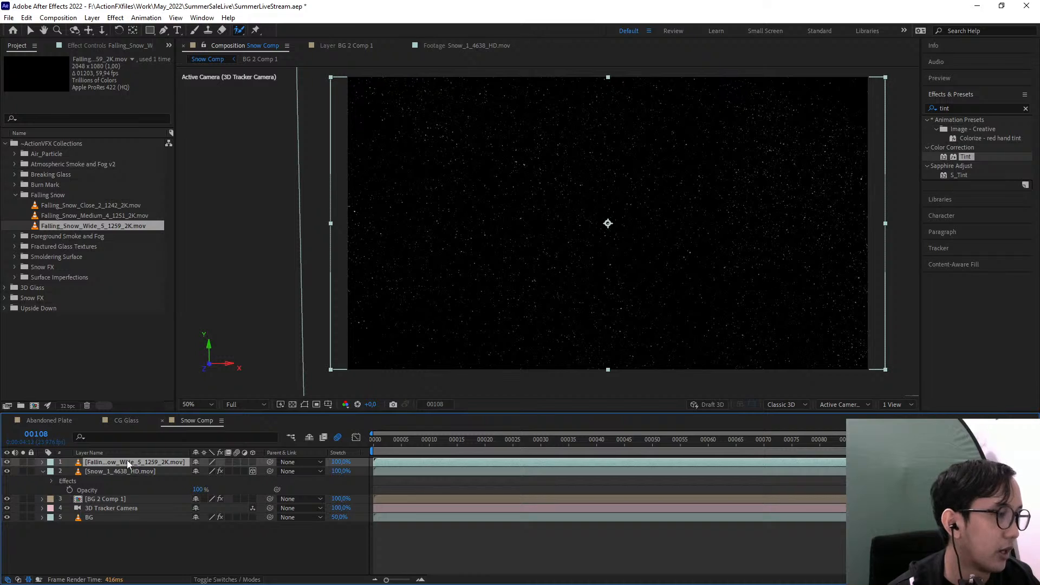
left_click_drag(128, 464, 134, 501)
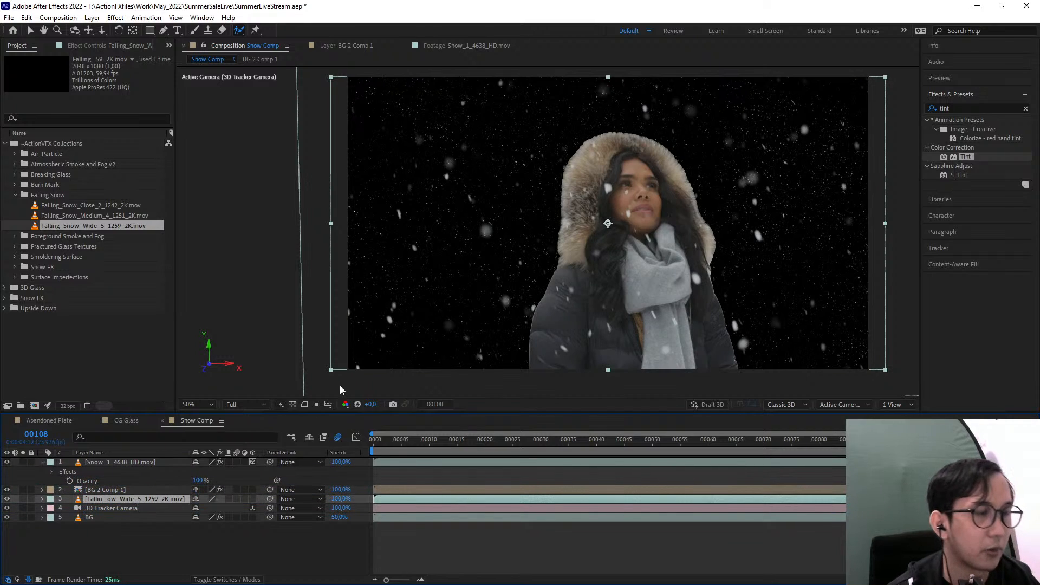
Find the Unmult animation preset and apply it to the Falling_Snow_Wide_5_1259_2K.mov layer
left_click(968, 107)
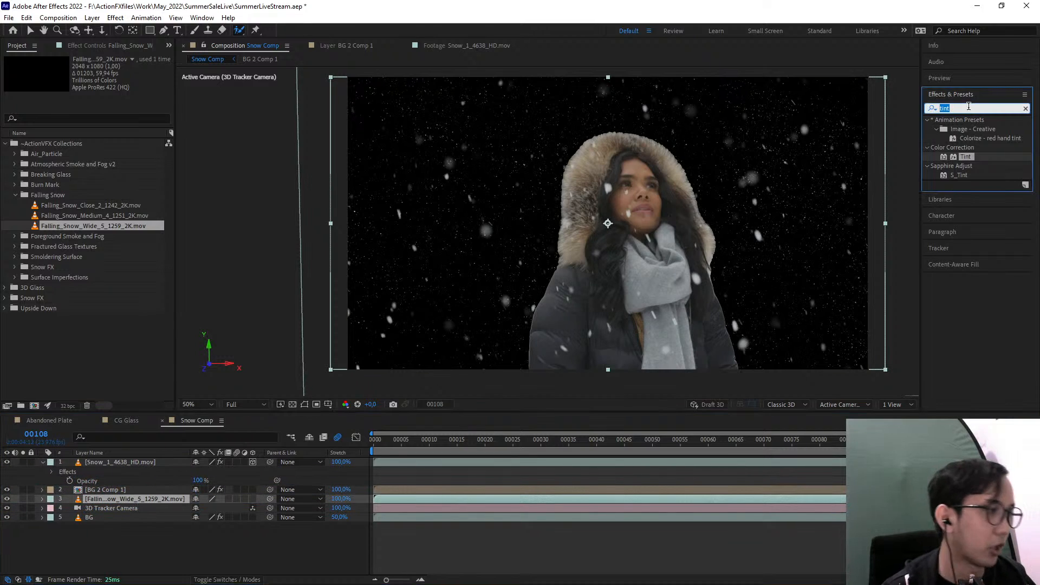
type("un")
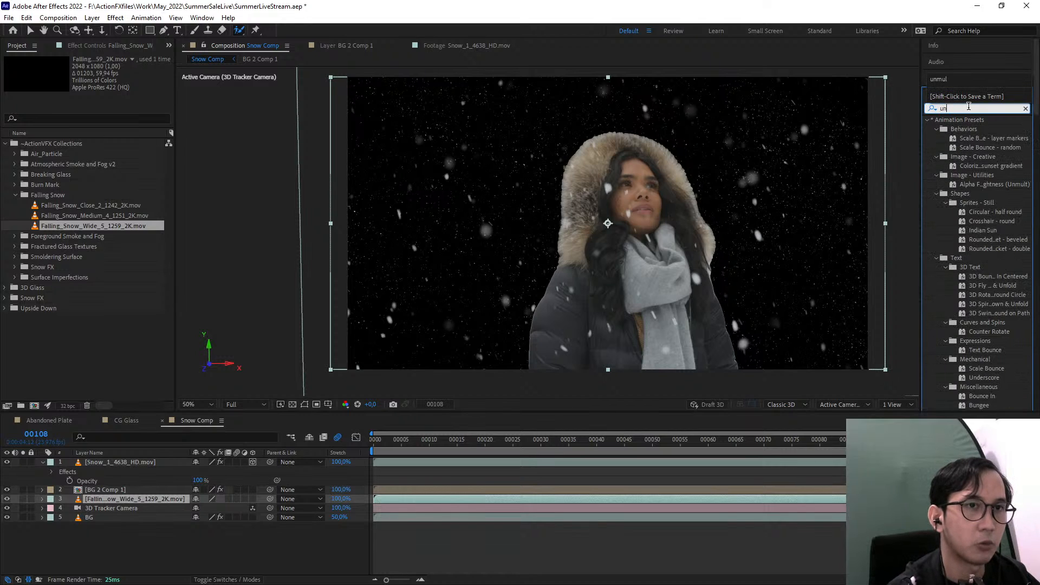
type("mu")
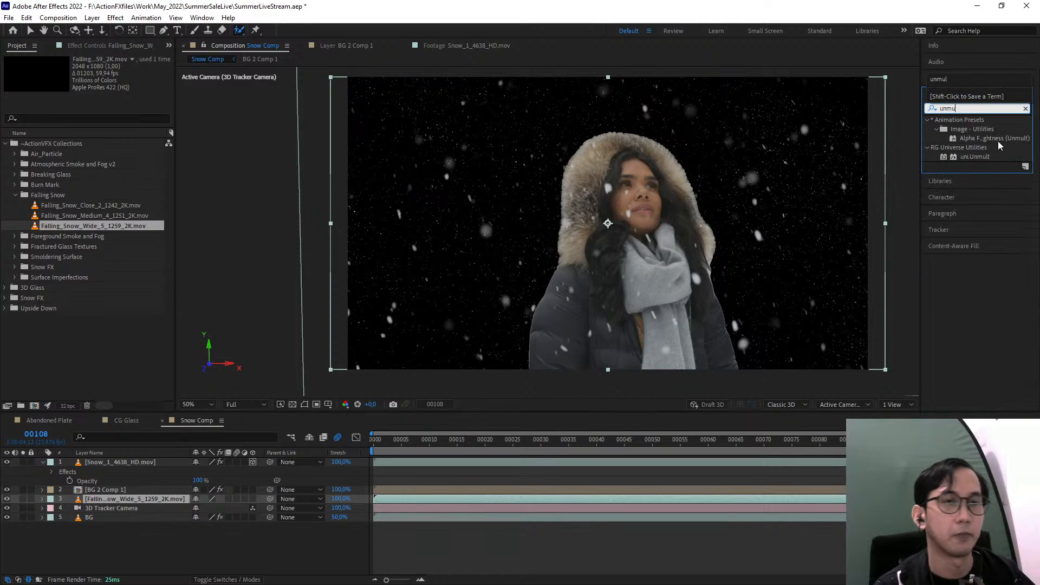
left_click_drag(997, 139, 167, 499)
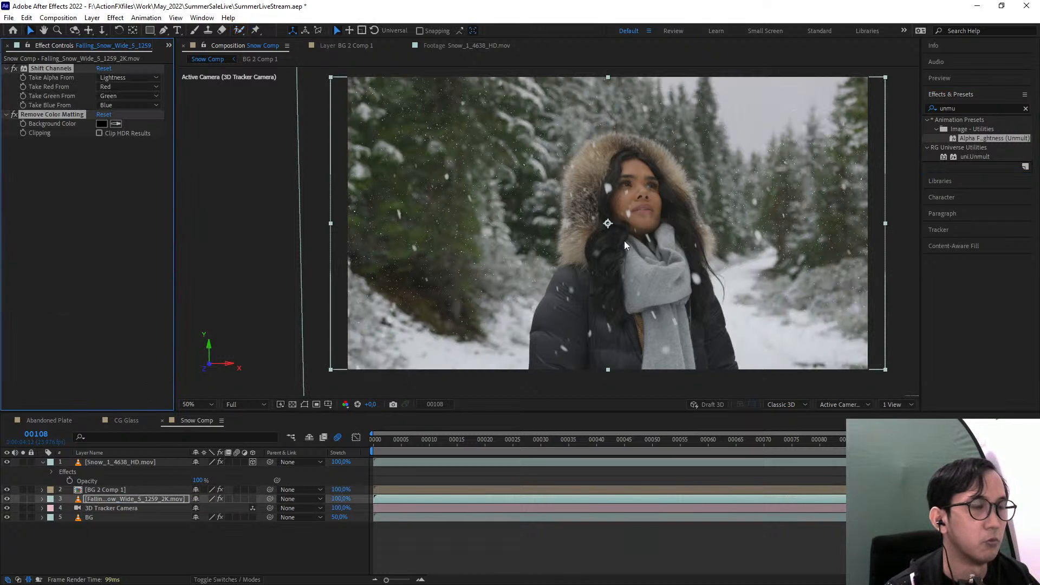
Scale the Falling_Snow_Wide_5_1259_2K.mov layer to 115%, make it a 3D layer and push it back in depth behind the woman
left_click(143, 496)
key("s")
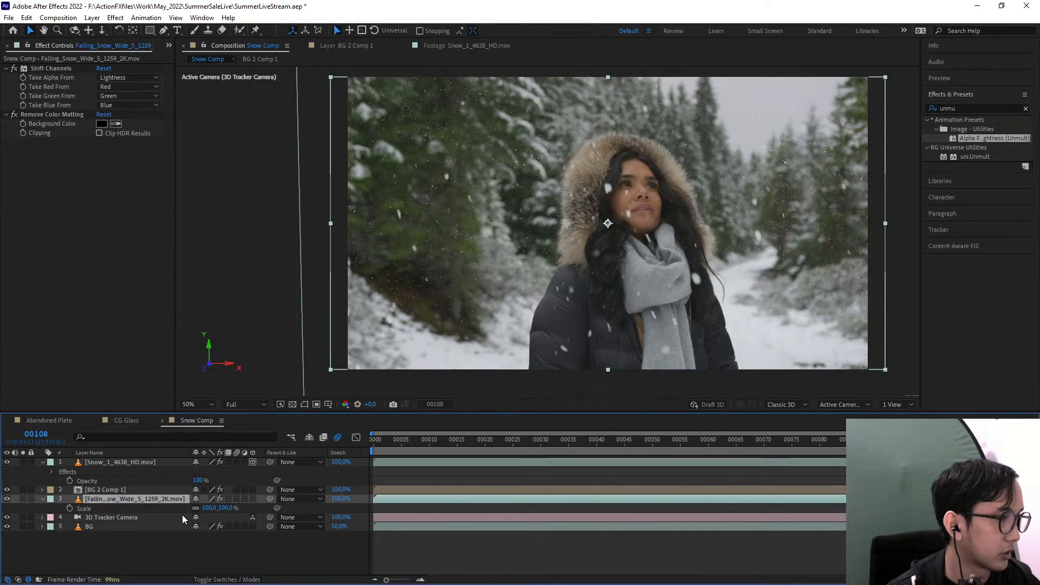
left_click_drag(219, 508, 232, 514)
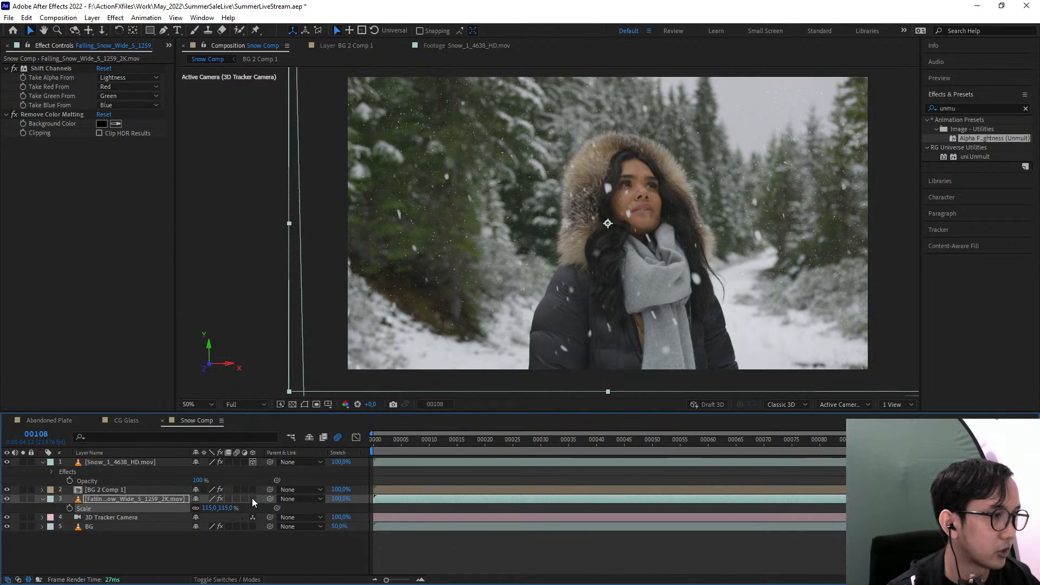
left_click(252, 499)
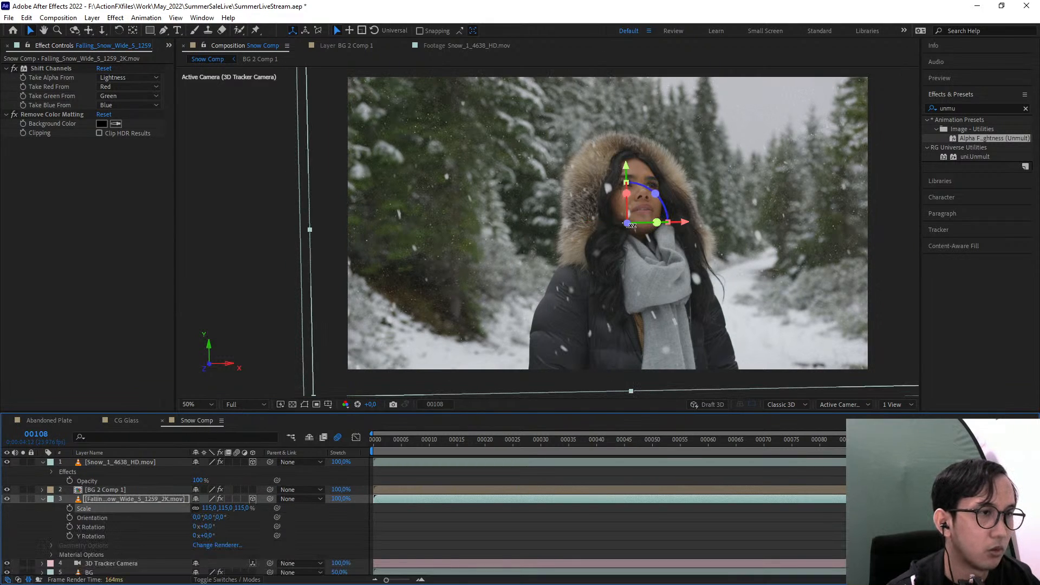
left_click_drag(627, 225, 708, 8)
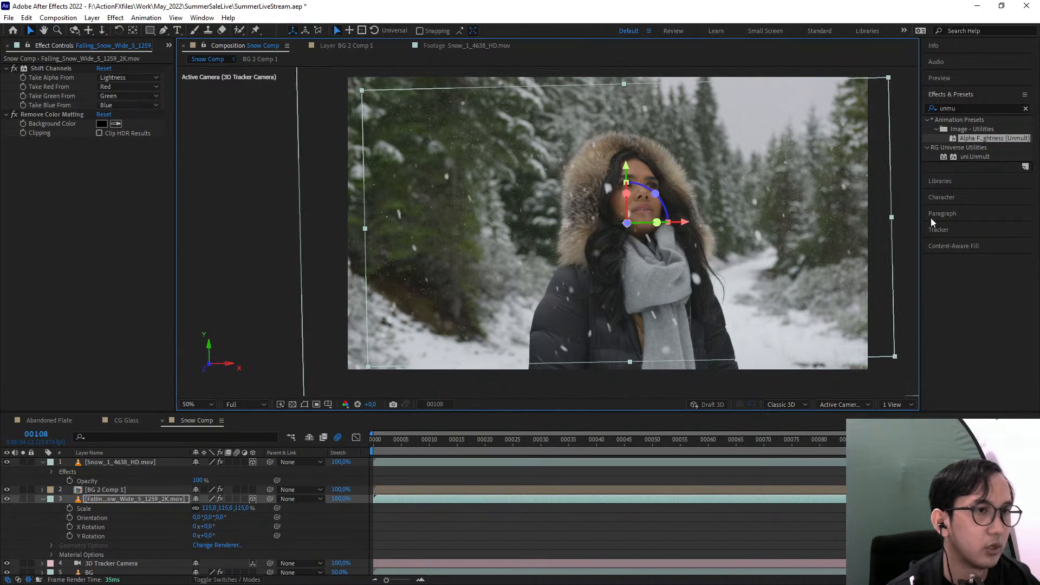
Find the Camera Lens Blur effect and apply it to the Falling_Snow_Wide_5_1259_2K.mov layer
left_click(963, 110)
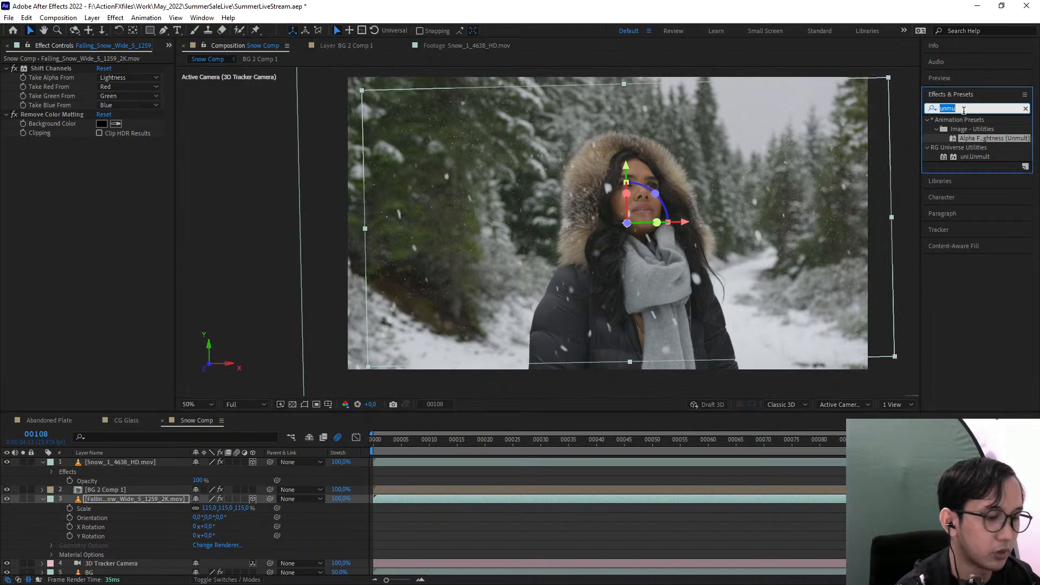
type("cam")
type("em")
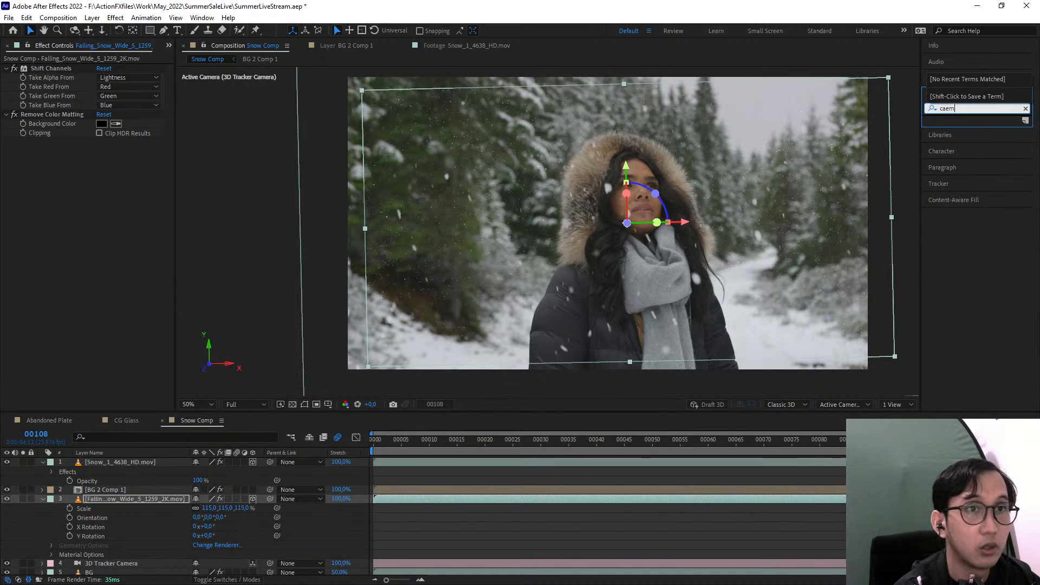
type("r")
key("BackSpace")
key("BackSpace")
type("mera ")
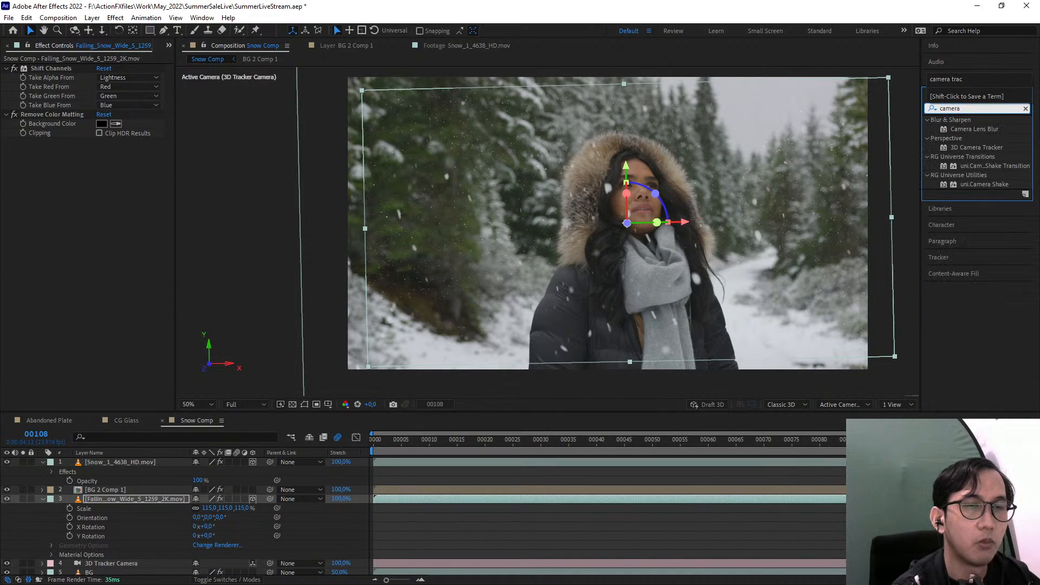
type("b")
key("BackSpace")
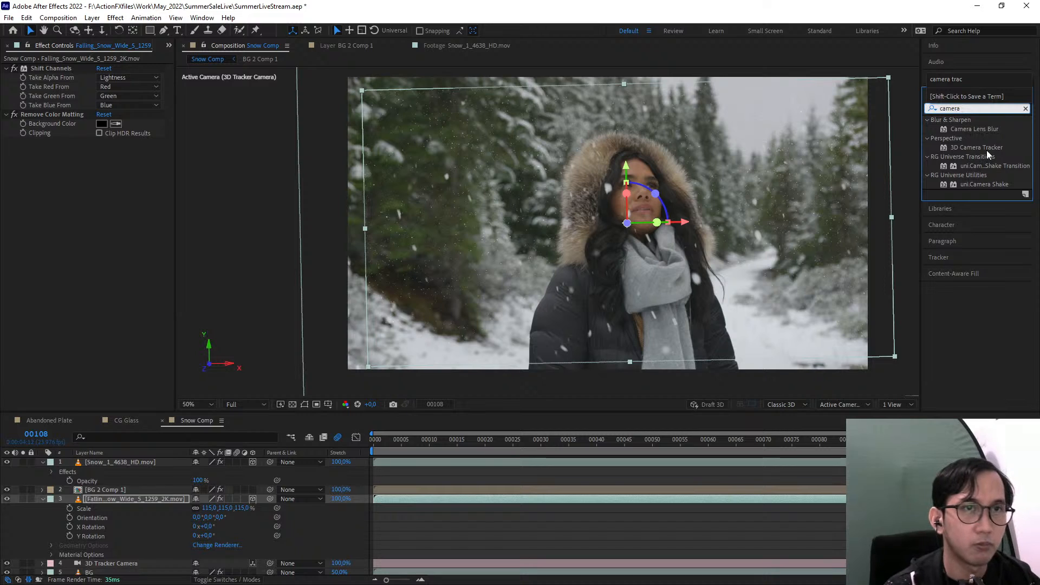
left_click_drag(974, 129, 113, 207)
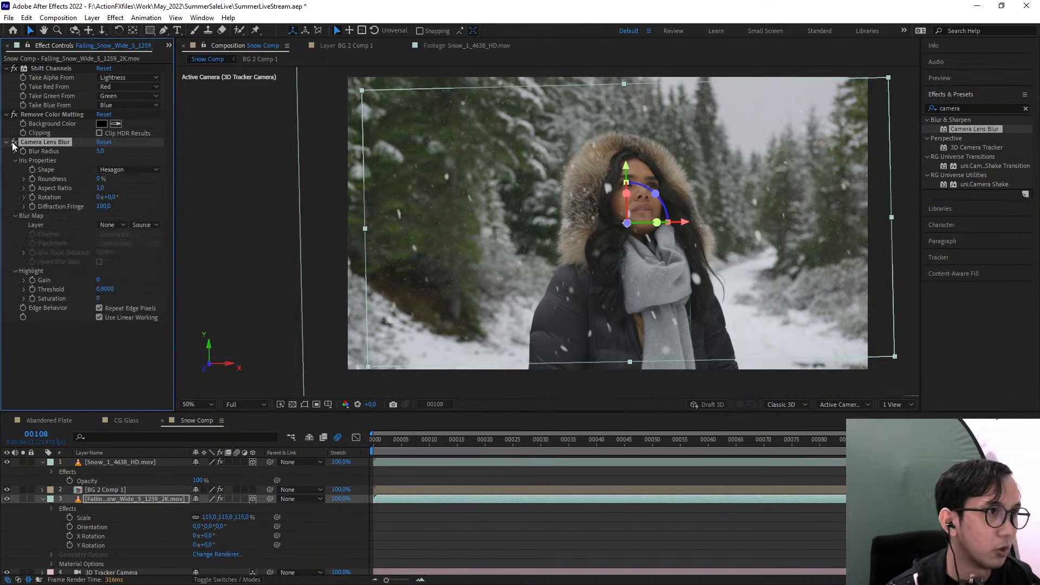
Compare the background snow up close with Camera Lens Blur switched off and on
scroll(469, 164, "up", 4)
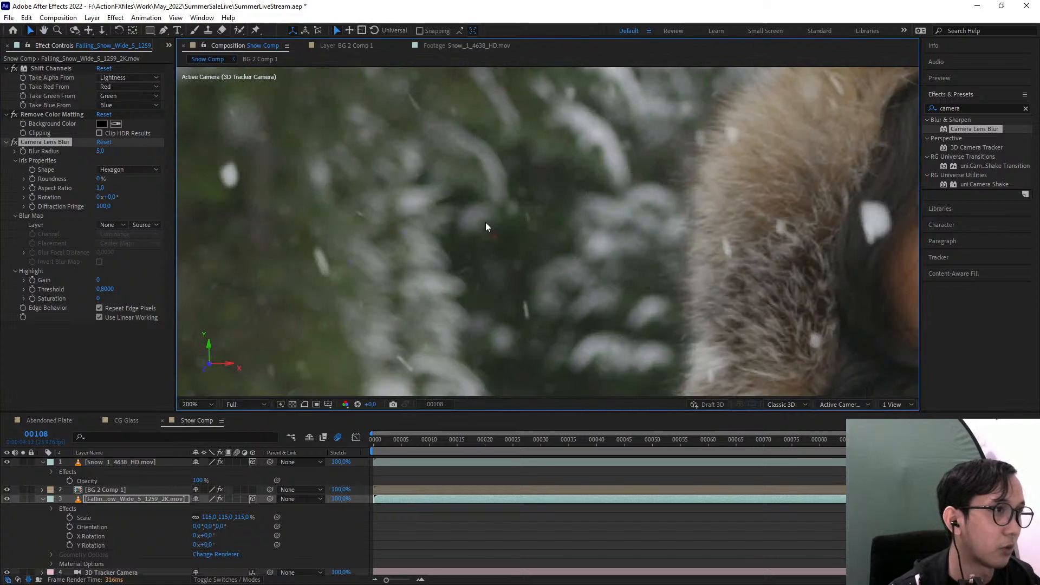
left_click_drag(486, 223, 526, 324)
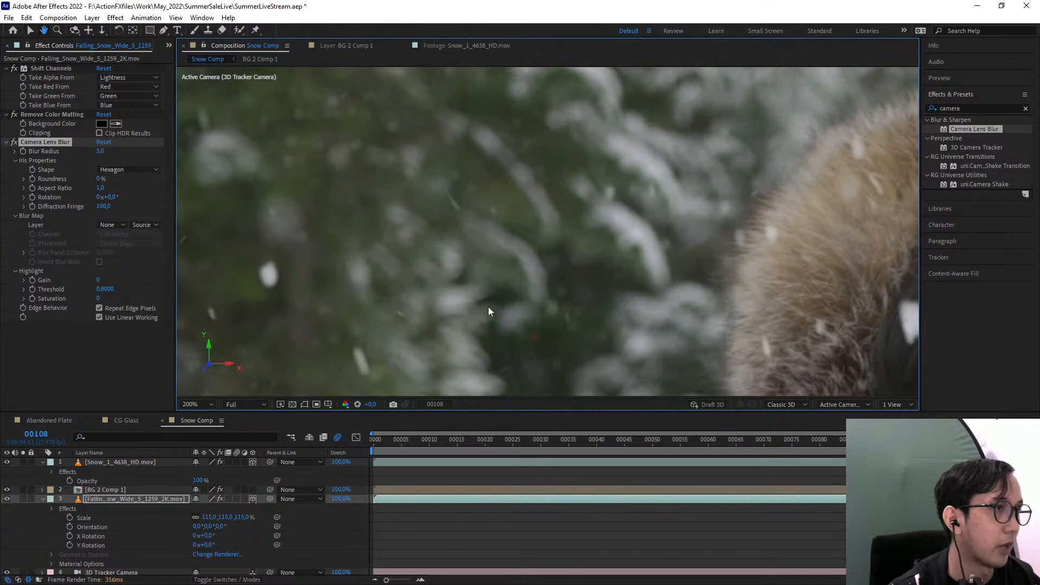
left_click(15, 141)
left_click(14, 141)
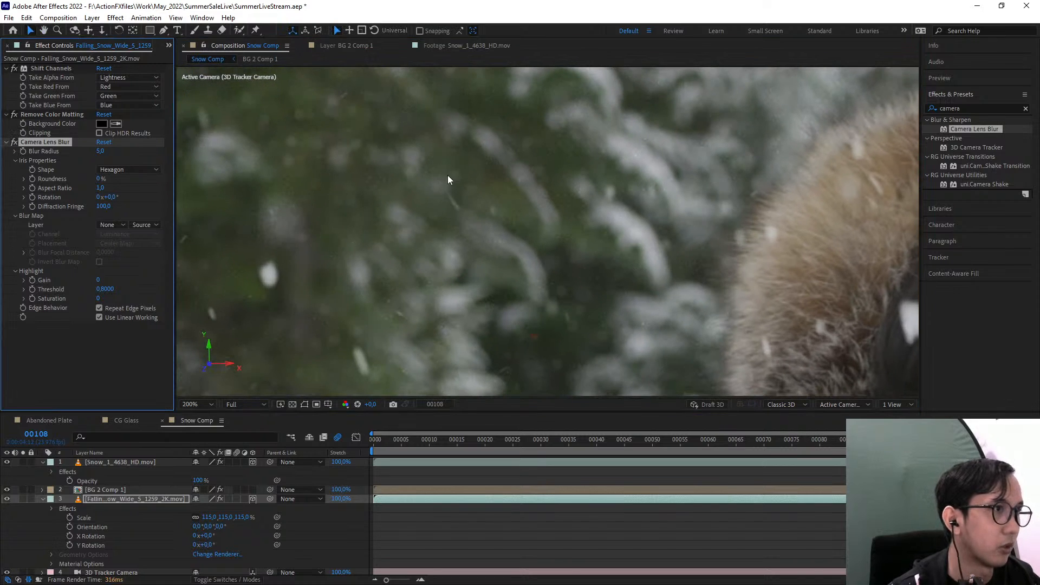
scroll(444, 238, "down", 4)
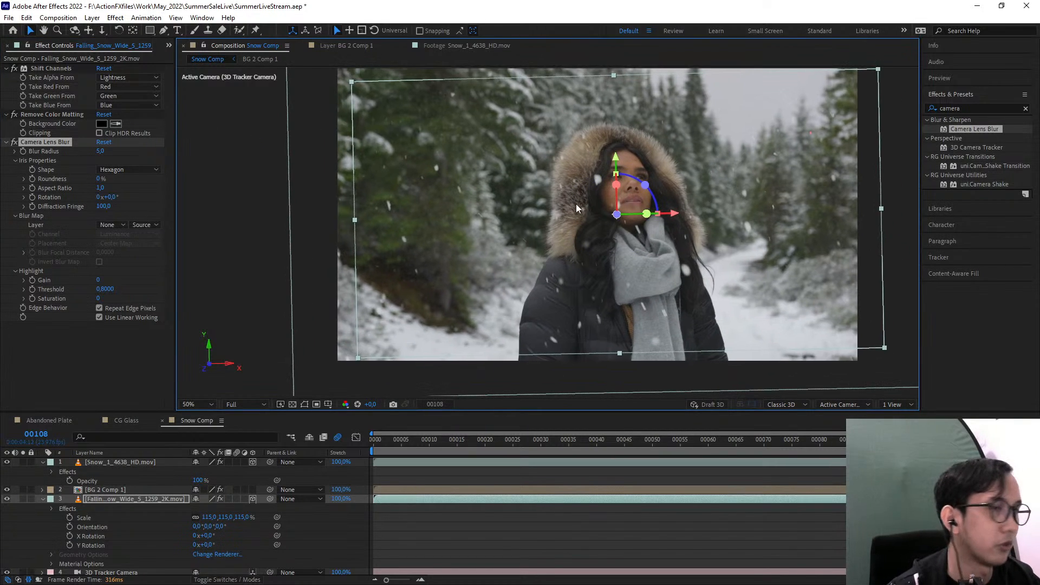
Apply Tint to the Falling_Snow_Wide_5_1259_2K.mov layer and map white to a colour sampled from the snowy ground in the shot
left_click(971, 109)
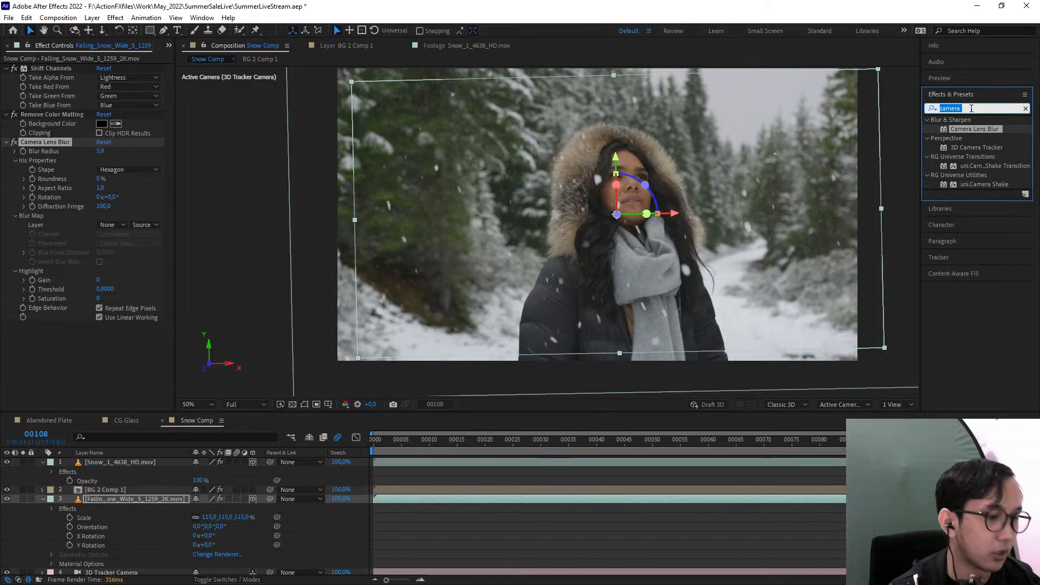
type("tint")
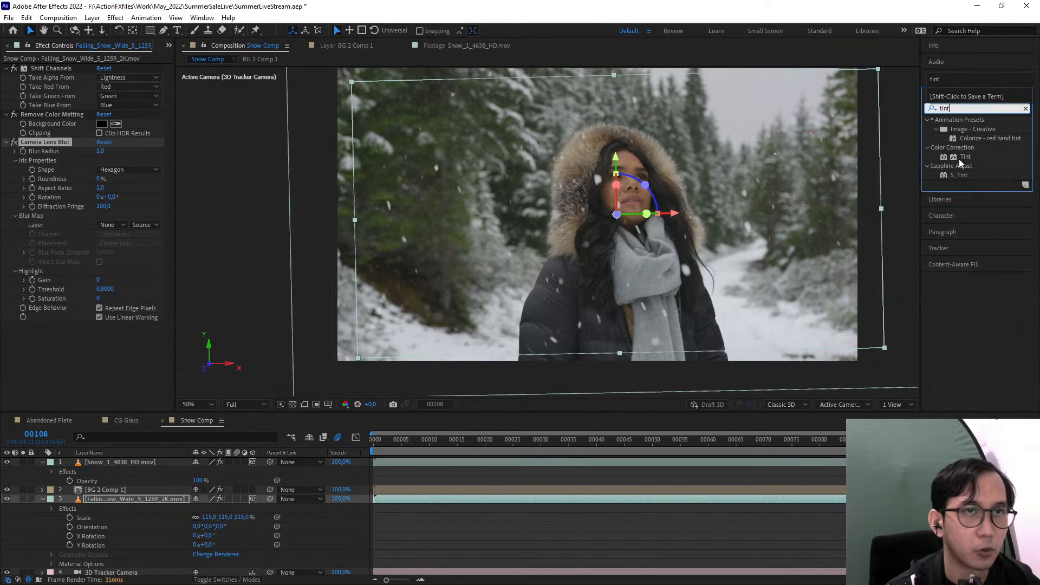
left_click_drag(965, 157, 90, 320)
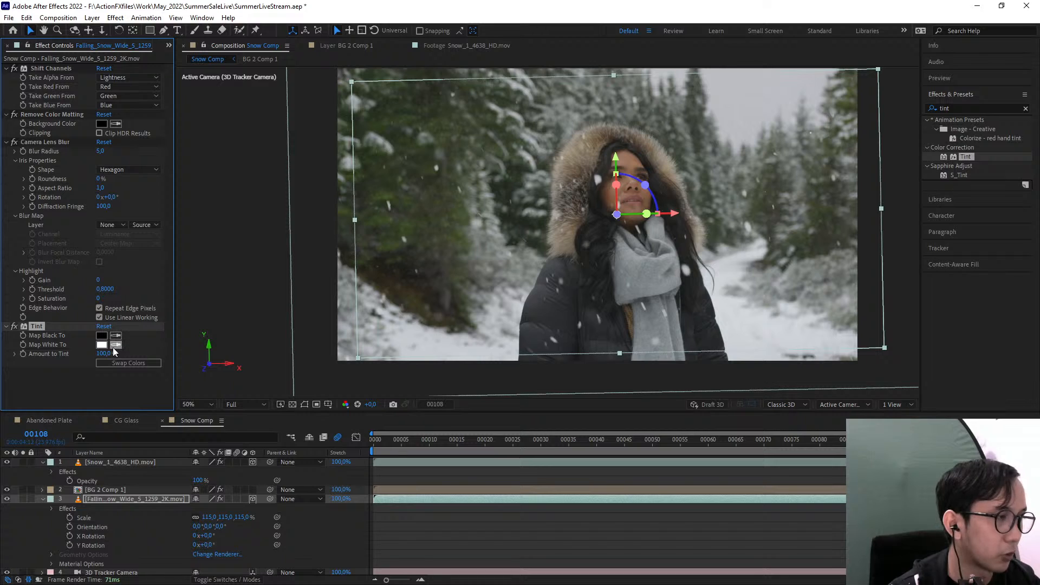
left_click(115, 344)
left_click(430, 352)
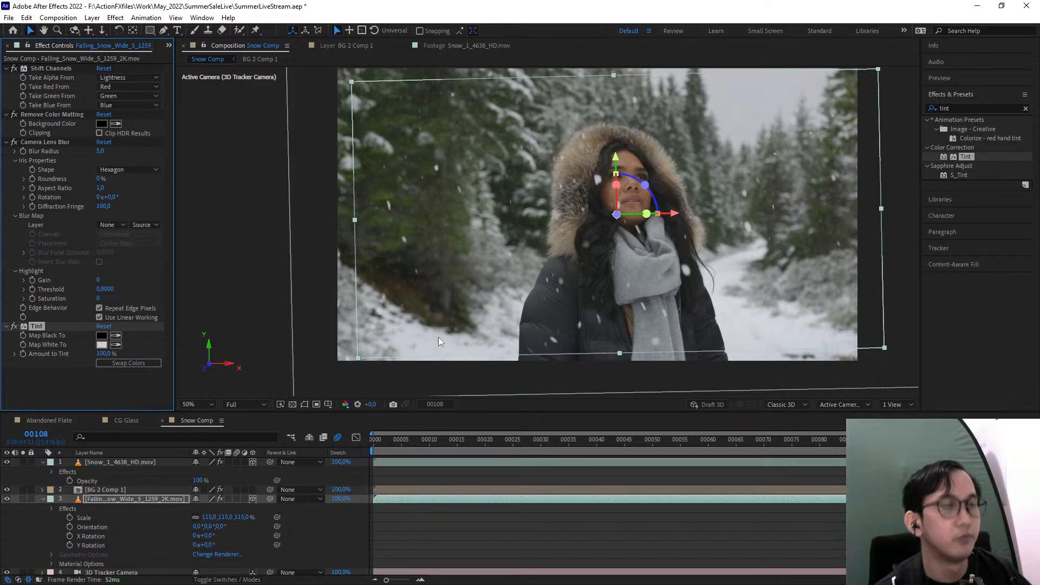
Deselect the layer and play back Snow Comp from frame 00000 to review the combined snow
left_click(629, 532)
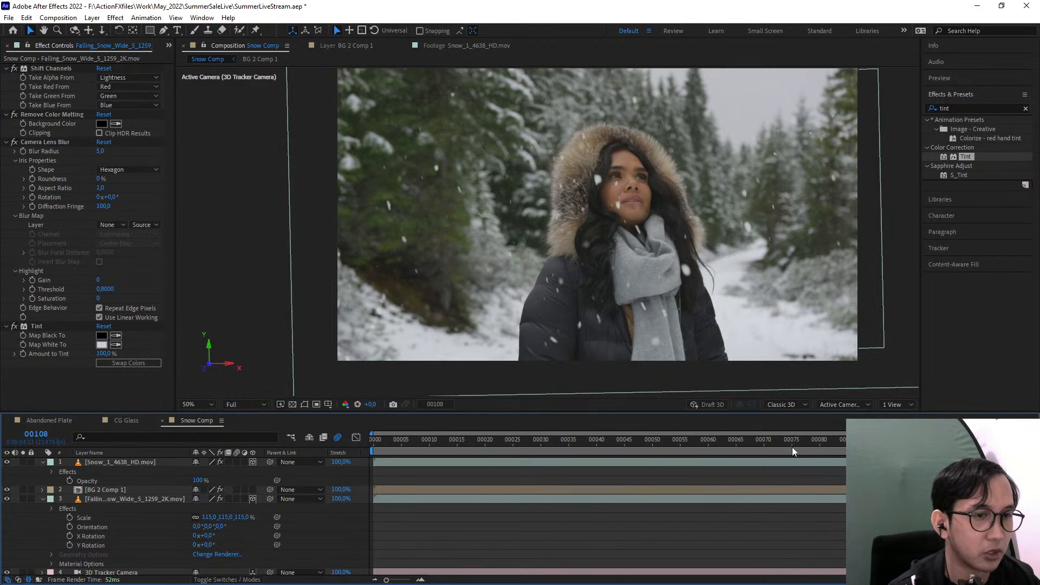
left_click_drag(792, 447, 317, 438)
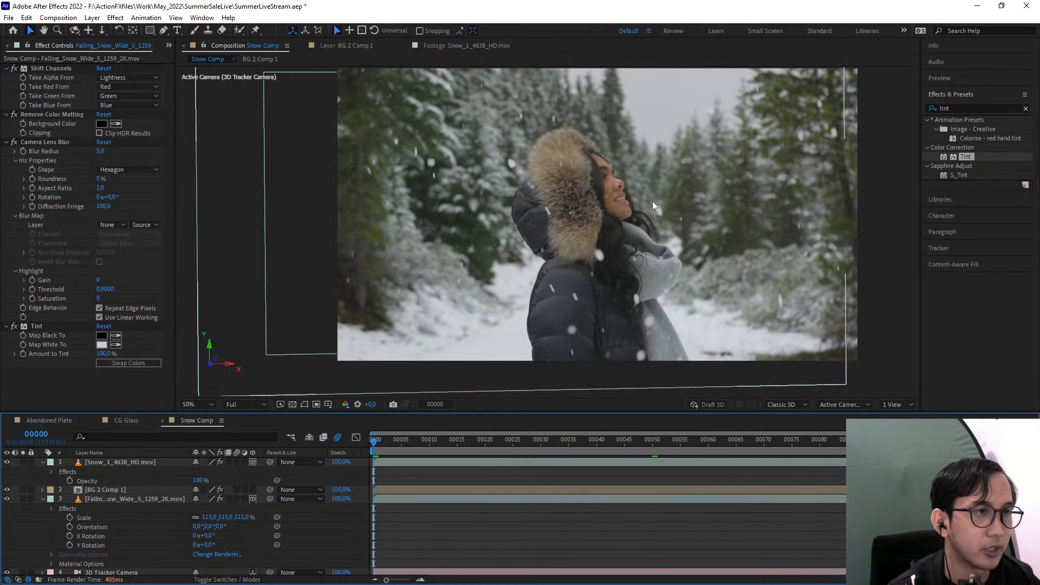
key("space")
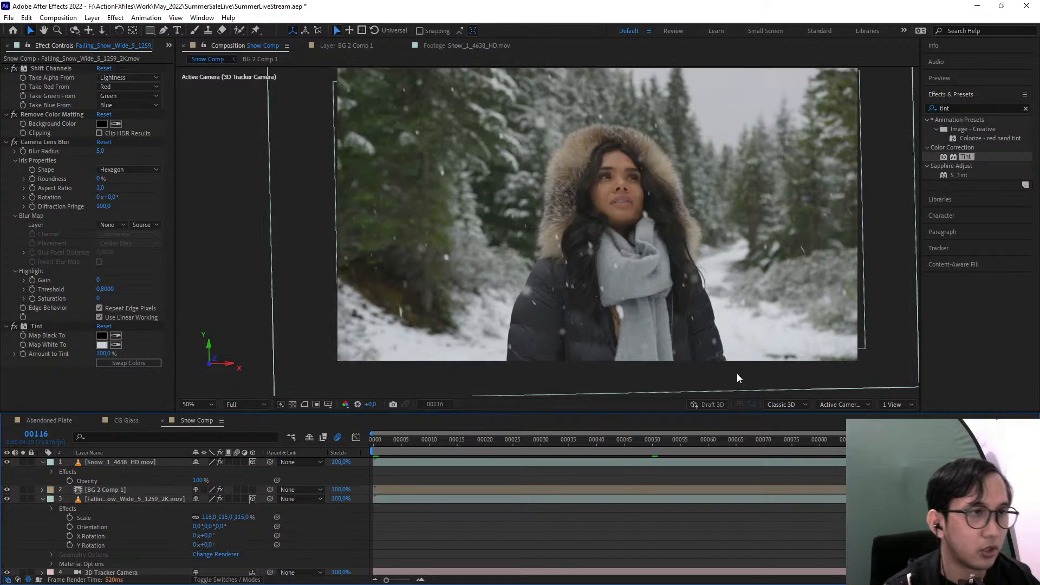
Collapse the Shift Channels, Remove Color Matting, Camera Lens Blur and Tint settings of the background snow layer
left_click(7, 68)
left_click(6, 77)
left_click(7, 87)
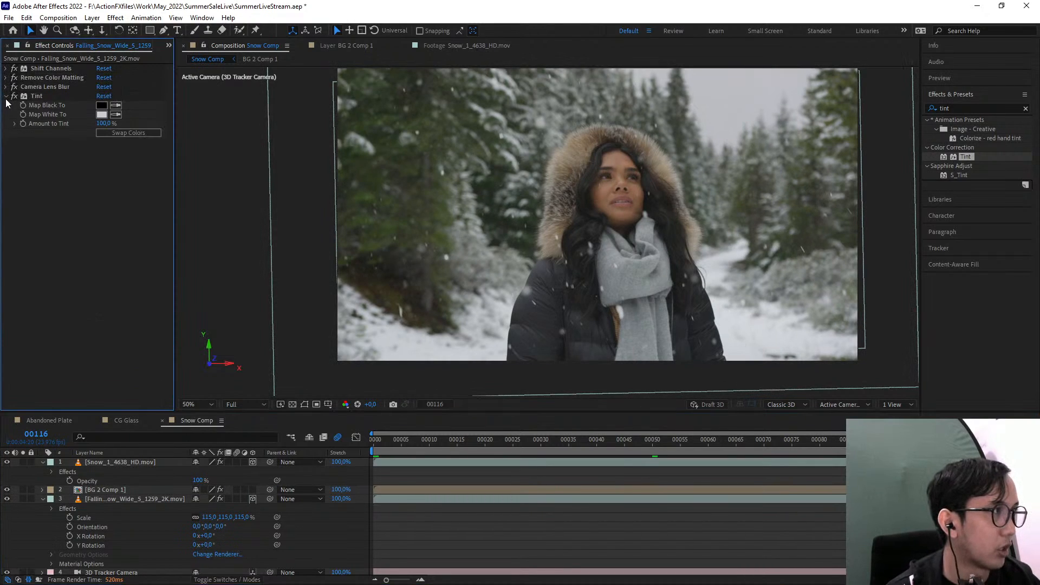
left_click(7, 96)
Find the RSMB motion blur effect and apply it to the Snow_1_4638_HD.mov layer
left_click(106, 462)
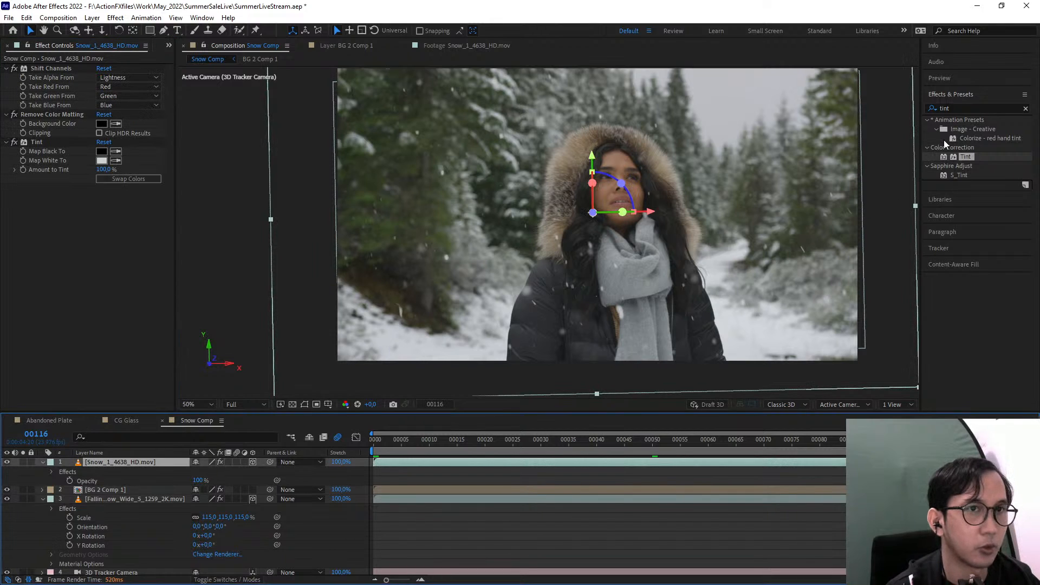
left_click(962, 107)
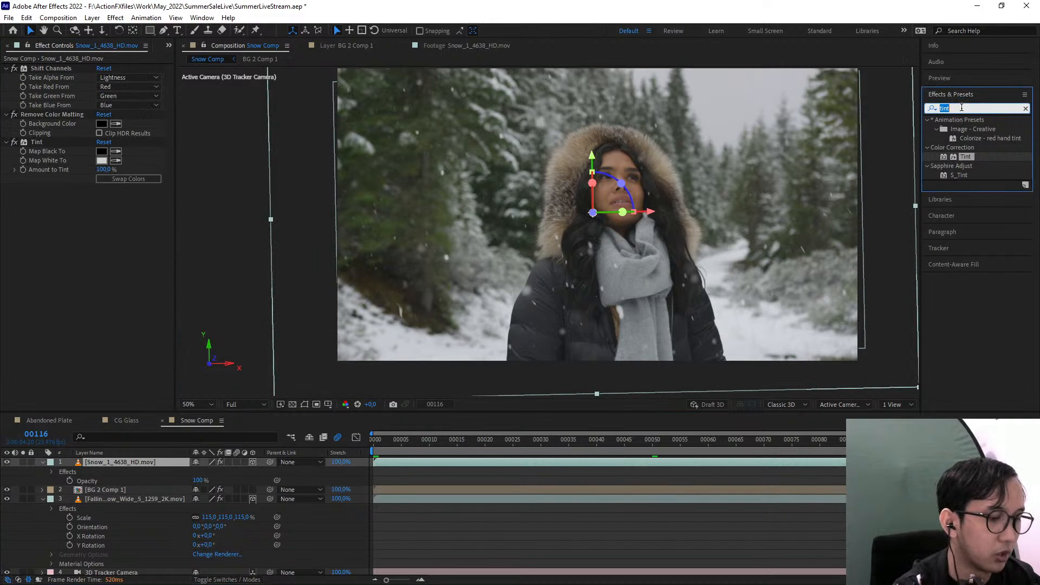
type("rsmb")
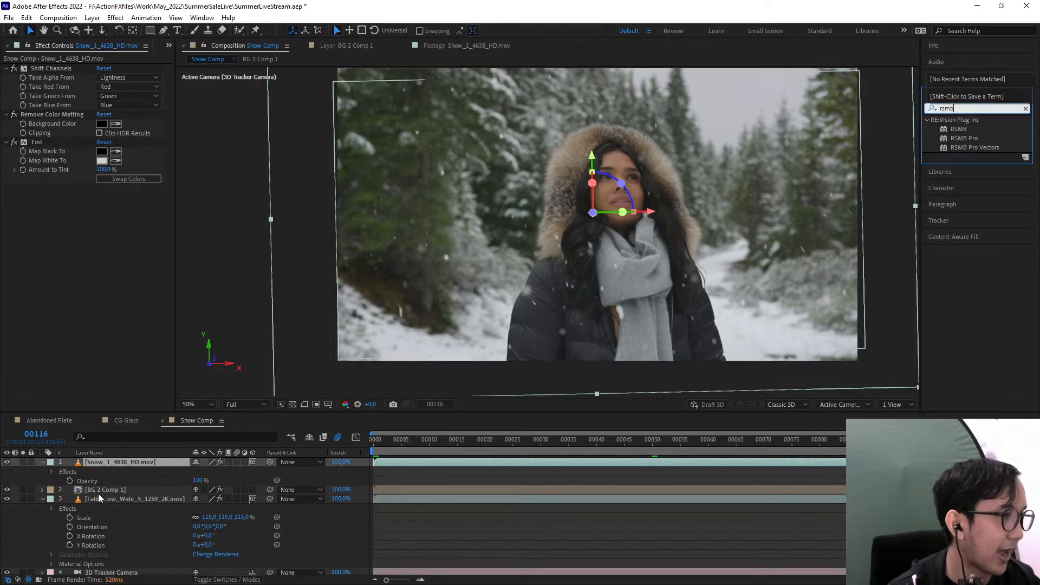
left_click(960, 128)
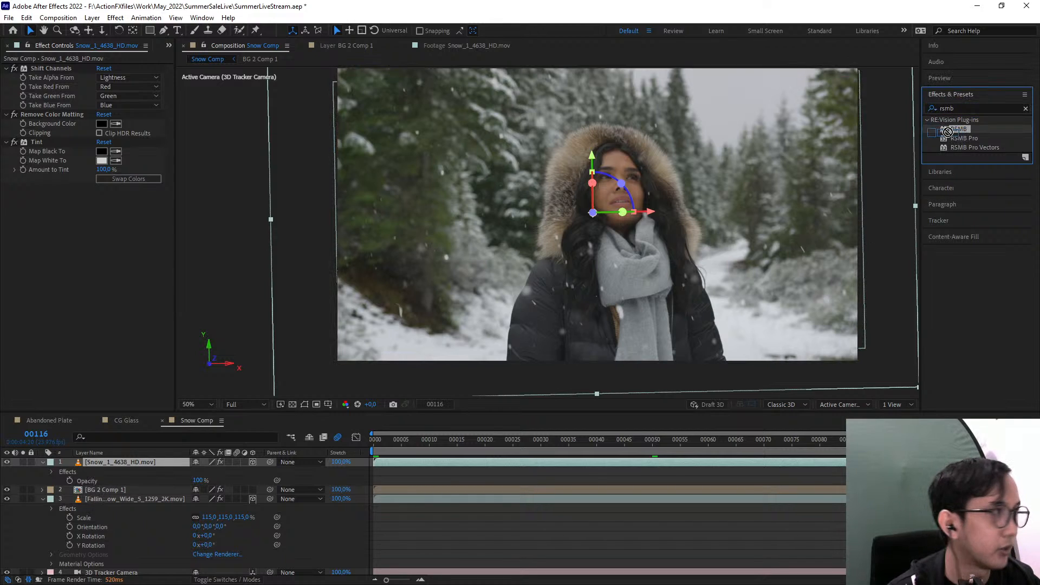
left_click_drag(958, 129, 50, 255)
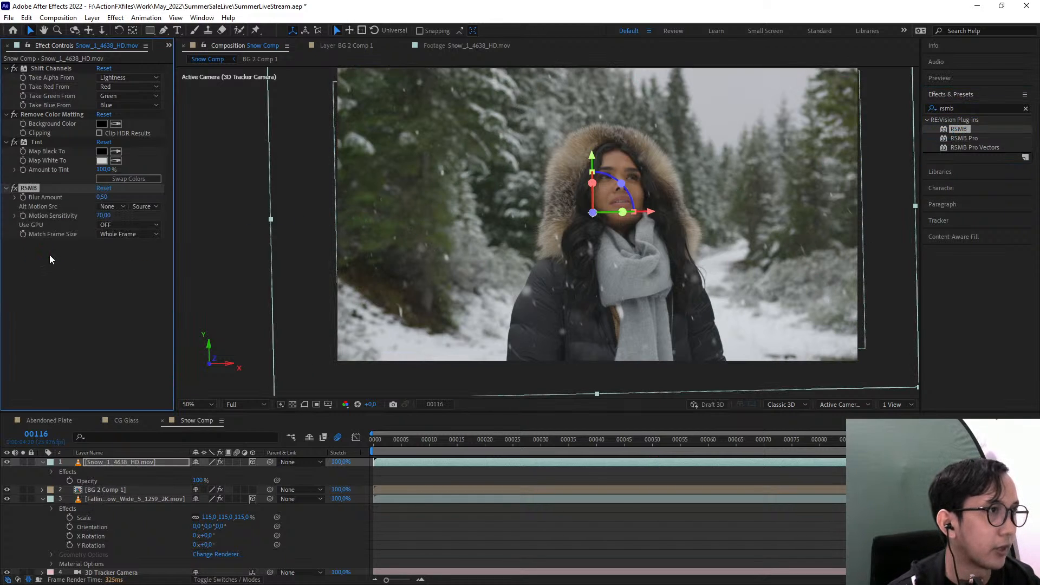
Inspect the foreground snow up close while toggling RSMB, and return to the full-frame view
scroll(418, 180, "up", 2)
left_click(15, 190)
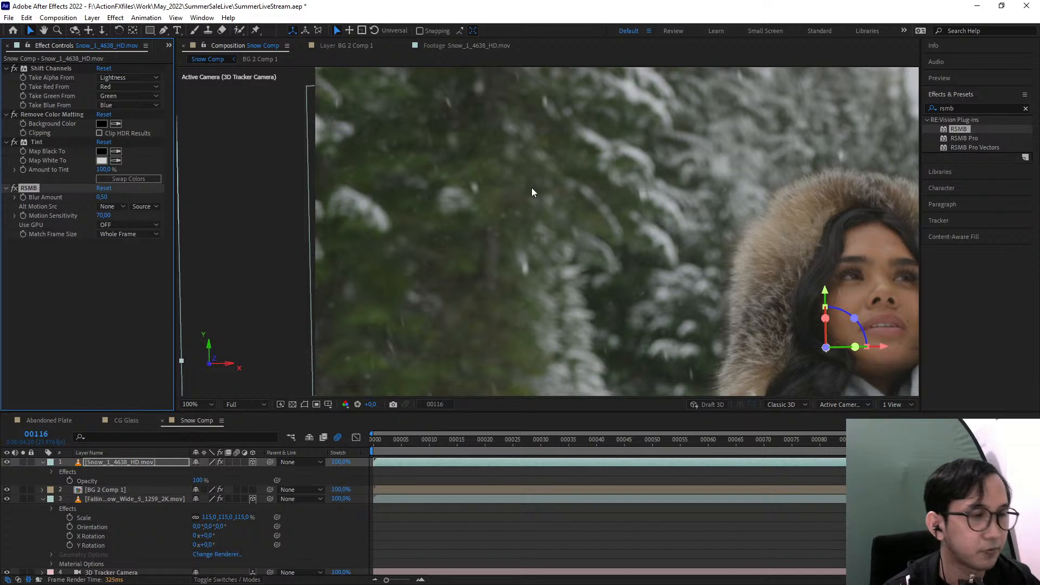
scroll(367, 375, "down", 2)
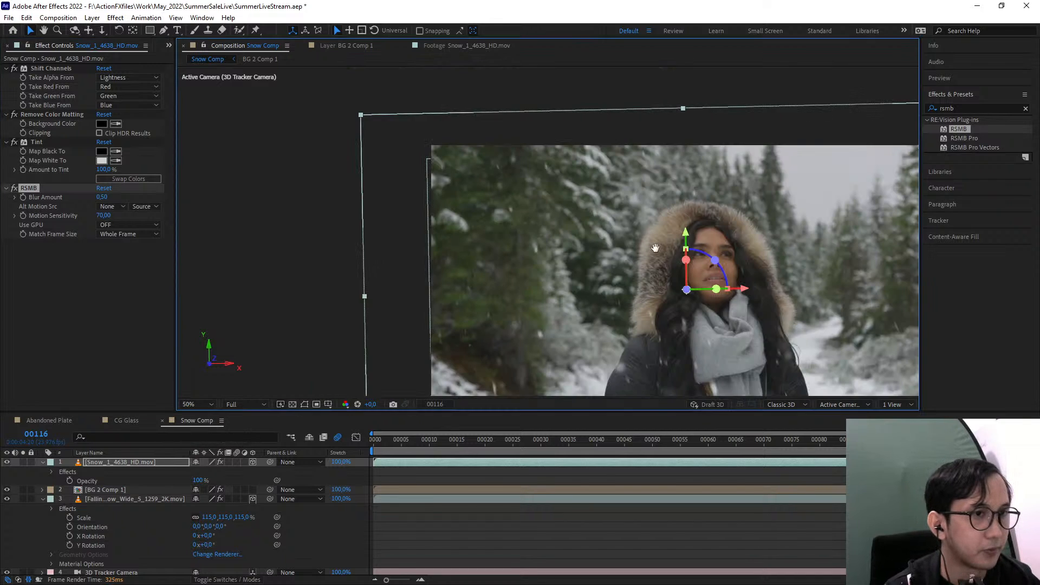
left_click_drag(553, 164, 543, 184)
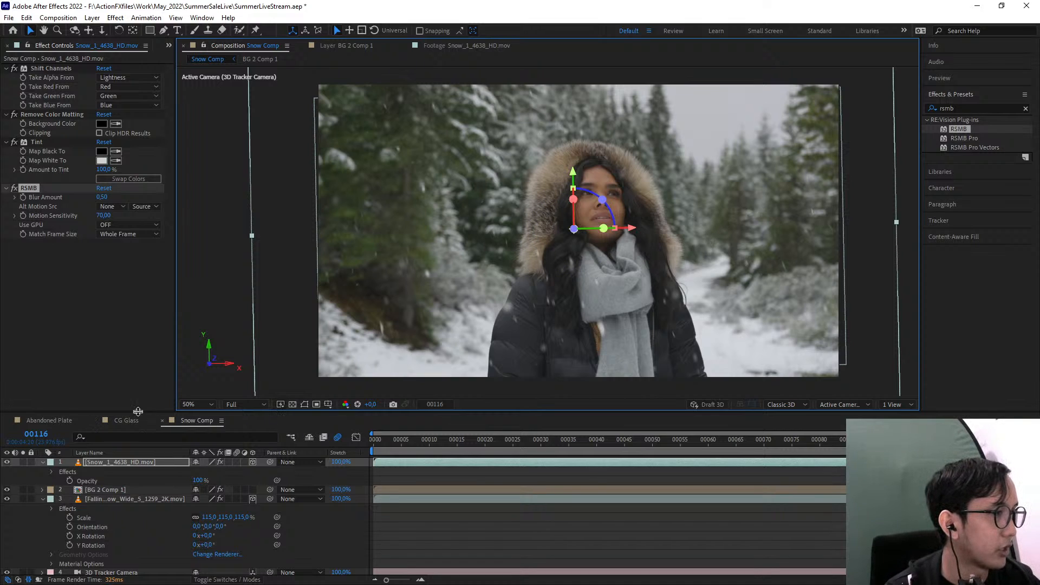
Add abandoned_games_room_01_2k.exr from the 3D Glass folder to the CG Glass composition and scale it to 139%
left_click(123, 421)
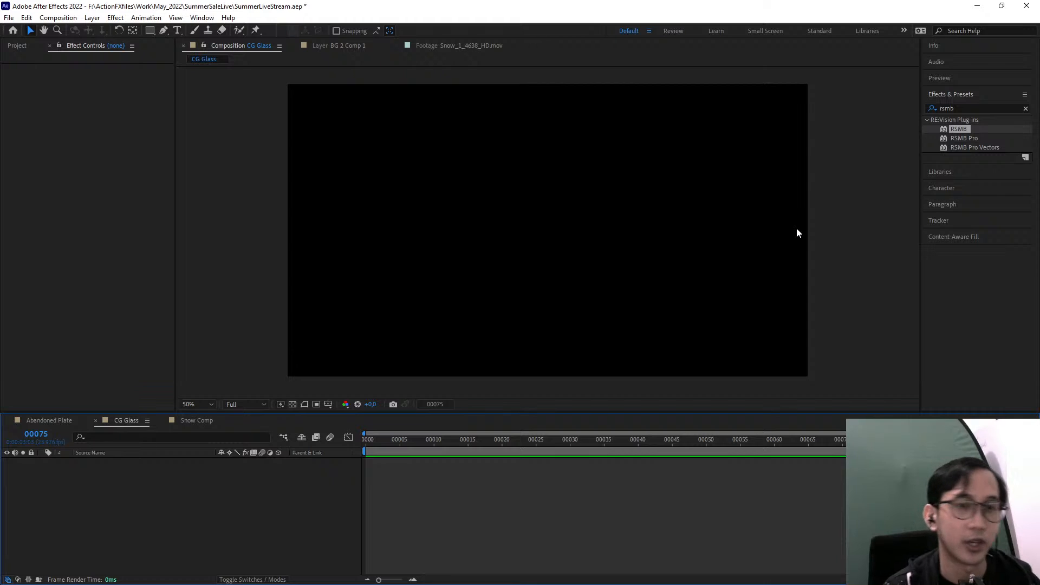
left_click(16, 46)
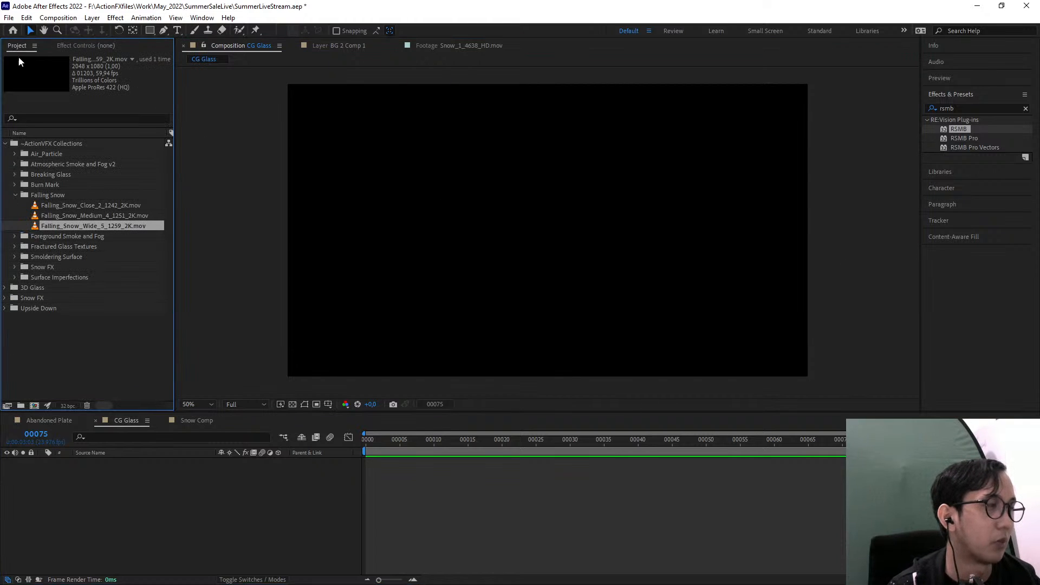
left_click(4, 288)
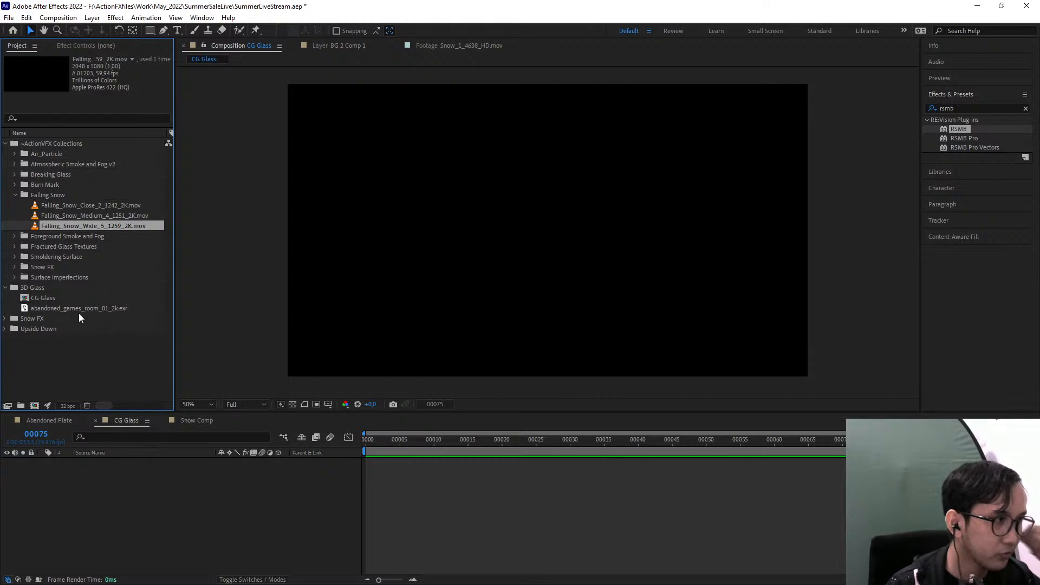
left_click_drag(49, 307, 177, 483)
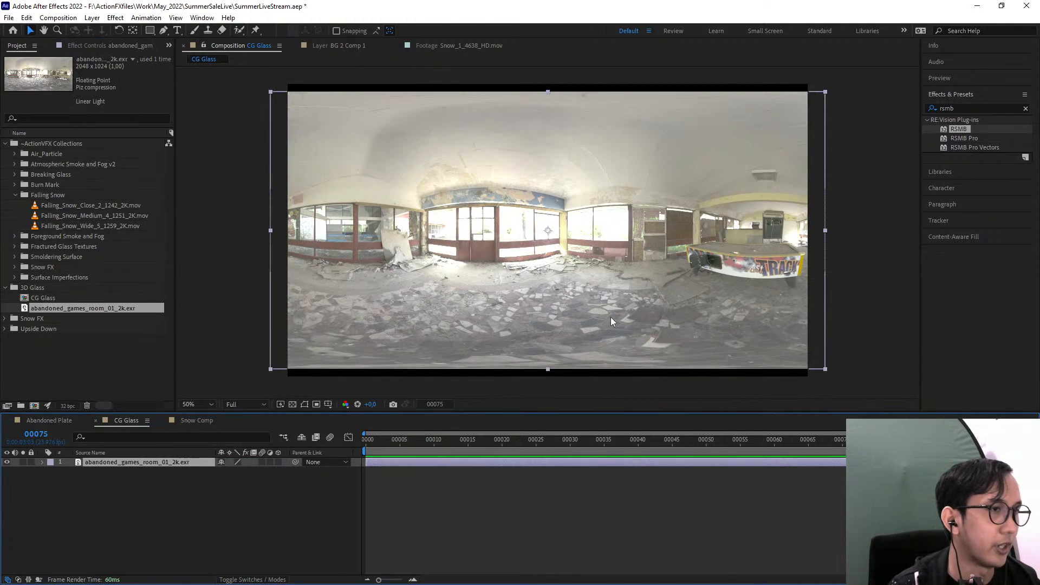
key("s")
left_click_drag(246, 471, 346, 500)
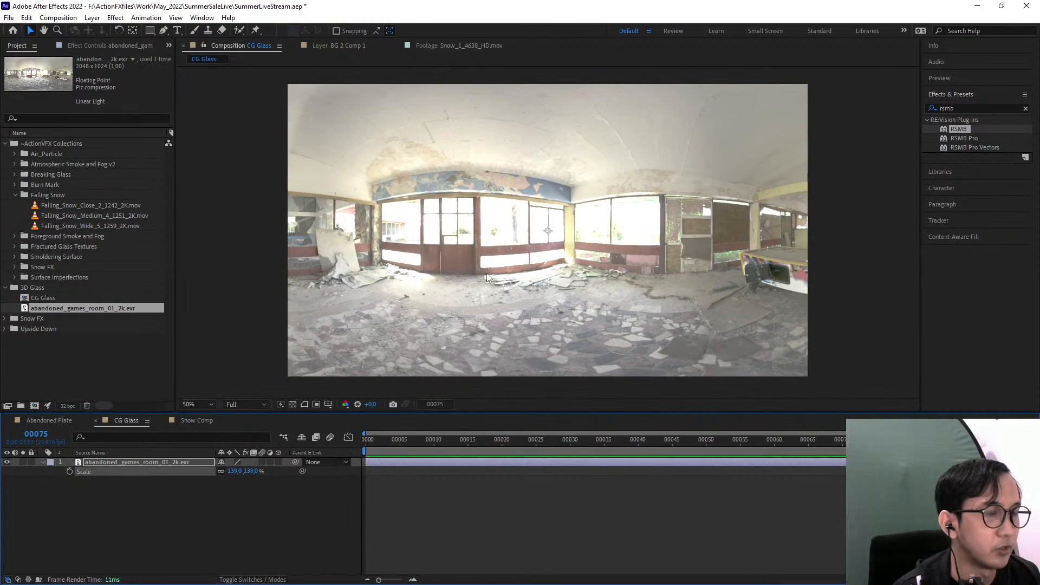
Apply Curves to the abandoned_games_room_01_2k.exr layer and pull the RGB curve's midtones down to darken the room
left_click(964, 110)
type("curve")
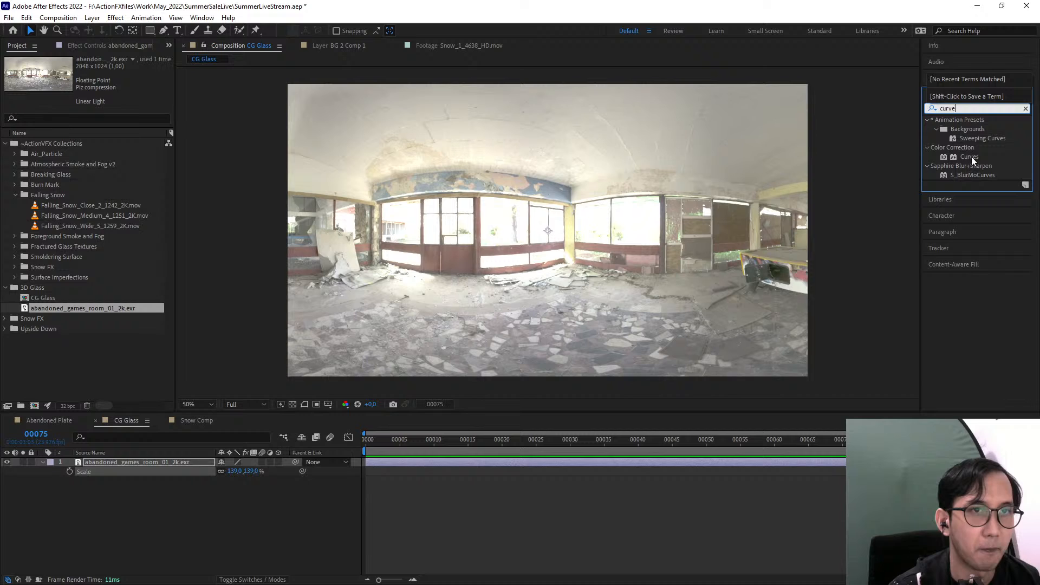
left_click_drag(970, 157, 144, 461)
left_click_drag(70, 205, 102, 194)
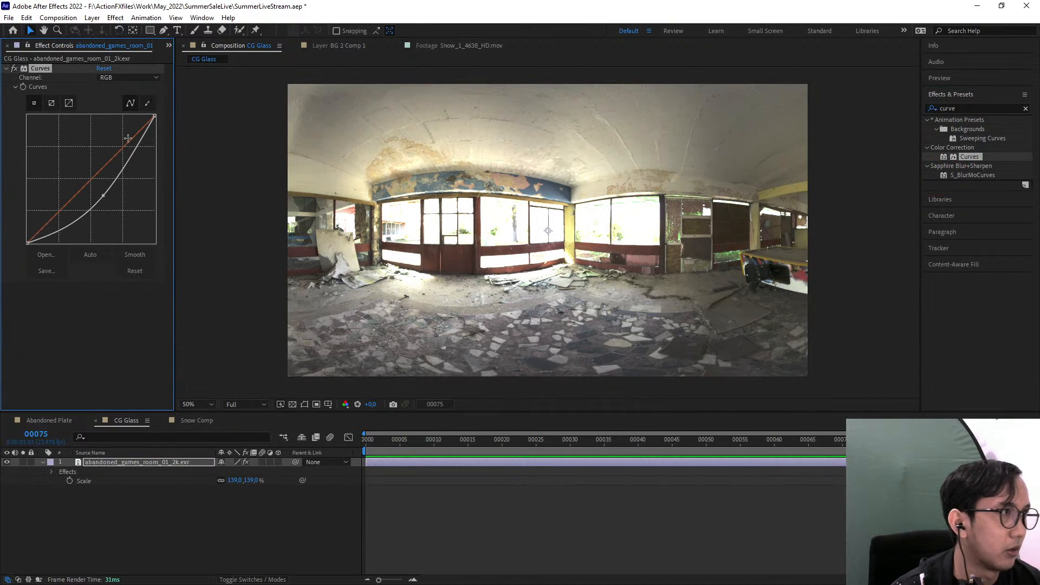
Fine-tune the RGB curve on the abandoned_games_room_01_2k.exr layer, lowering the midtone point slightly further, and collapse the Curves effect
left_click_drag(153, 133, 155, 116)
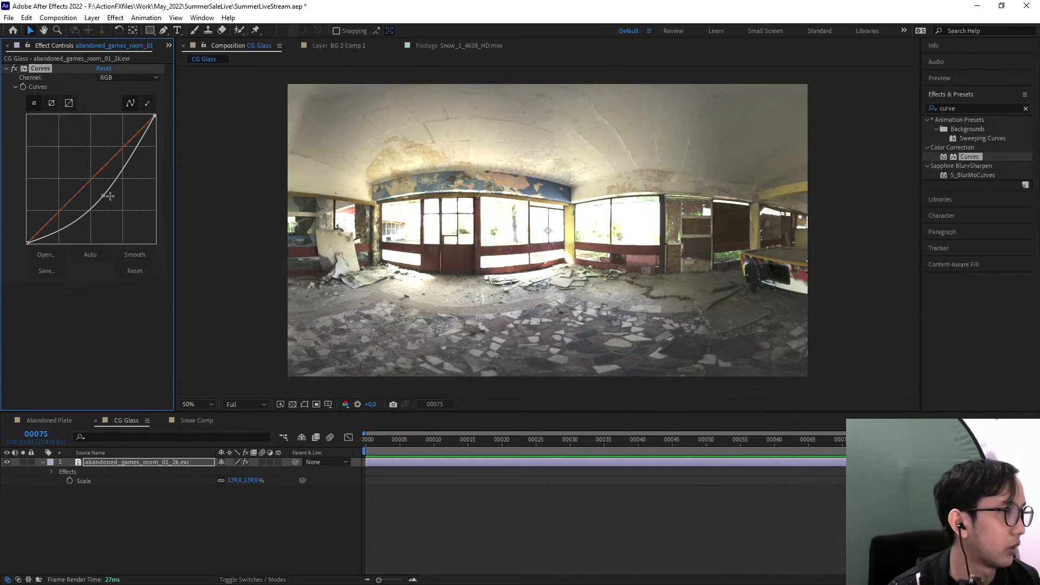
left_click_drag(102, 197, 104, 201)
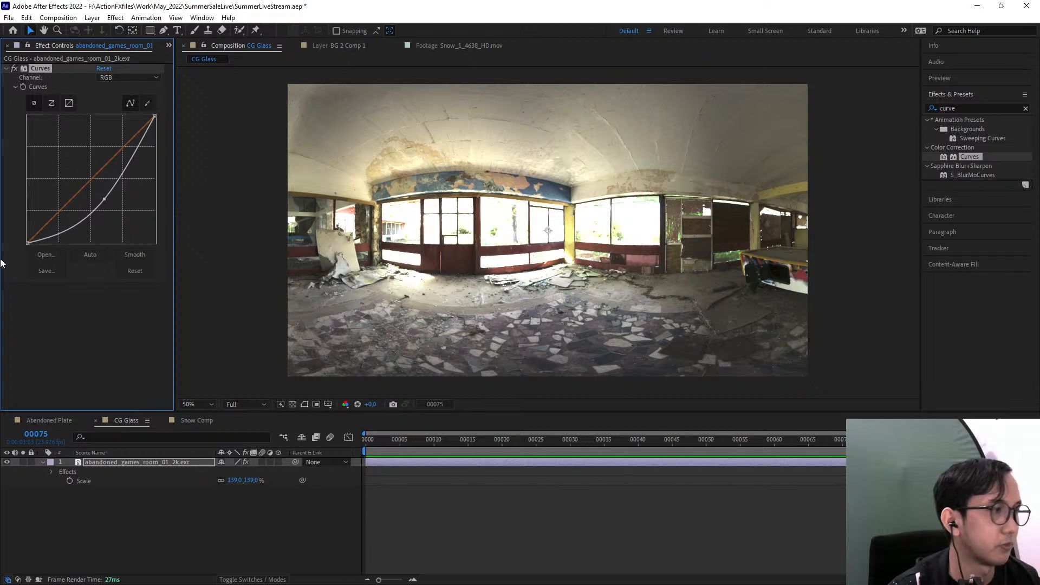
left_click(5, 69)
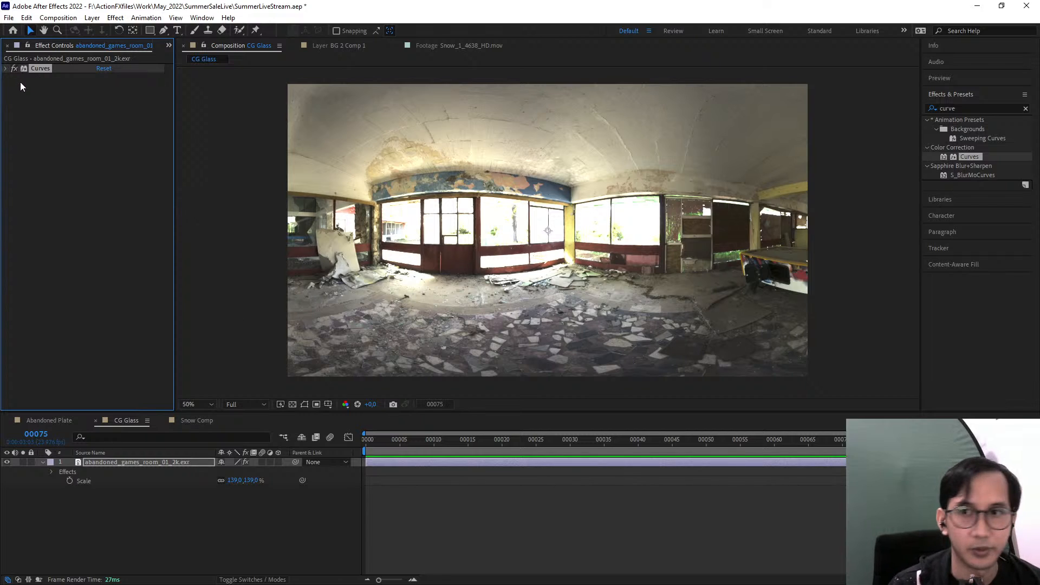
Pre-compose the abandoned_games_room_01_2k.exr layer as HDRI with all attributes moved into it, and hide the resulting layer
left_click(141, 462)
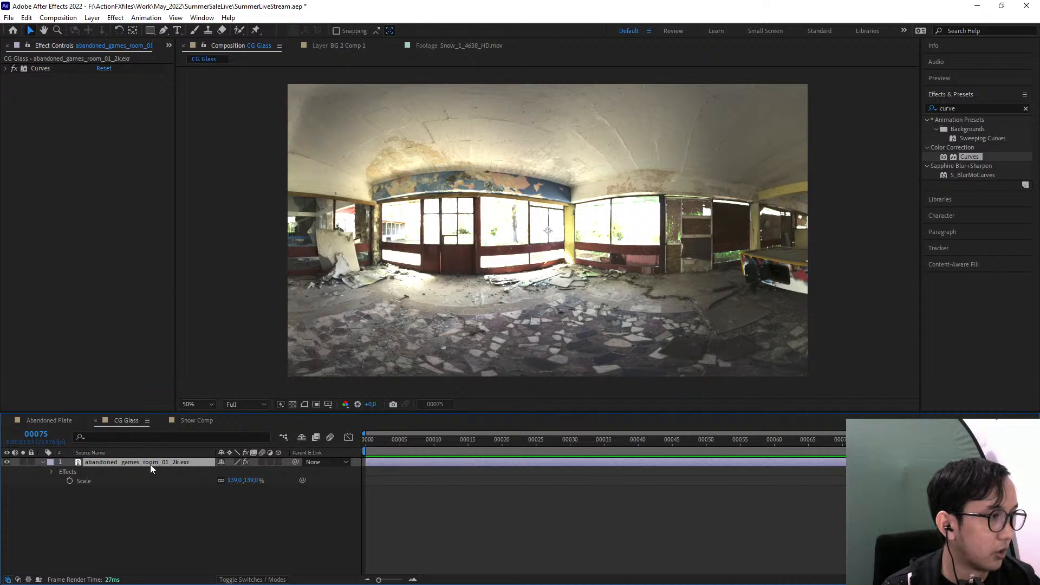
key("ctrl+shift+c")
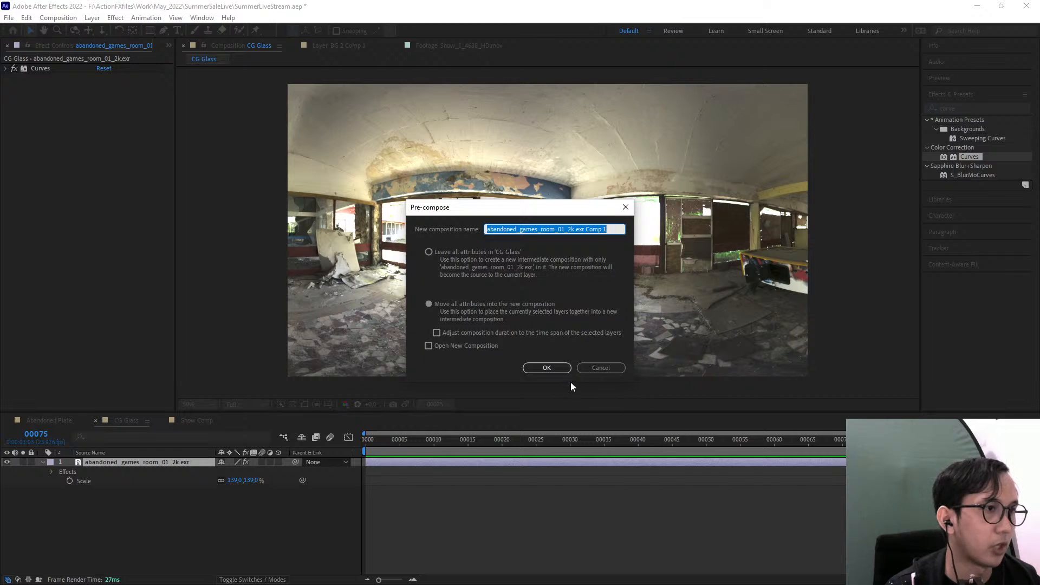
type("HDRI")
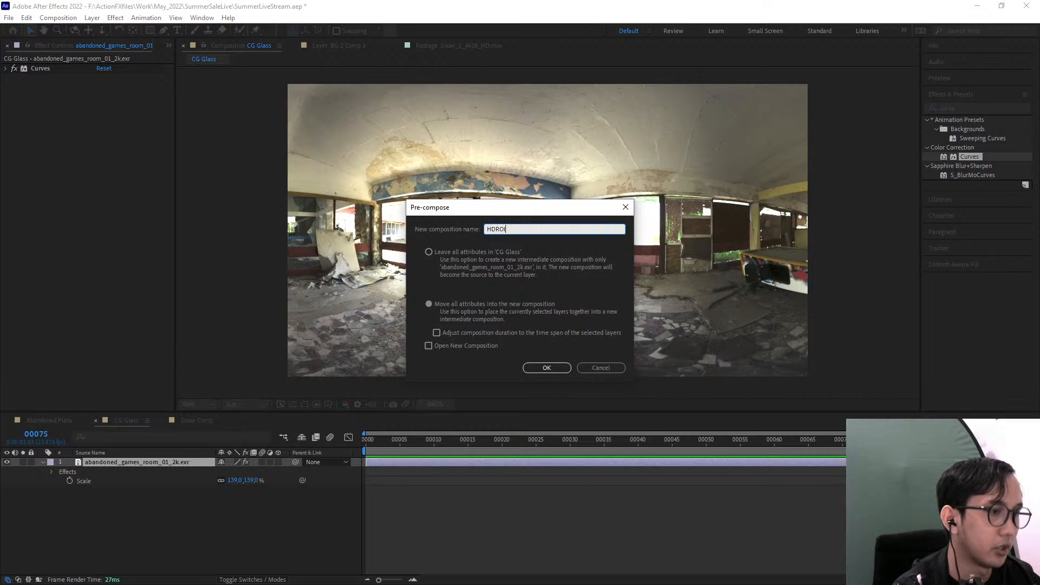
key("Return")
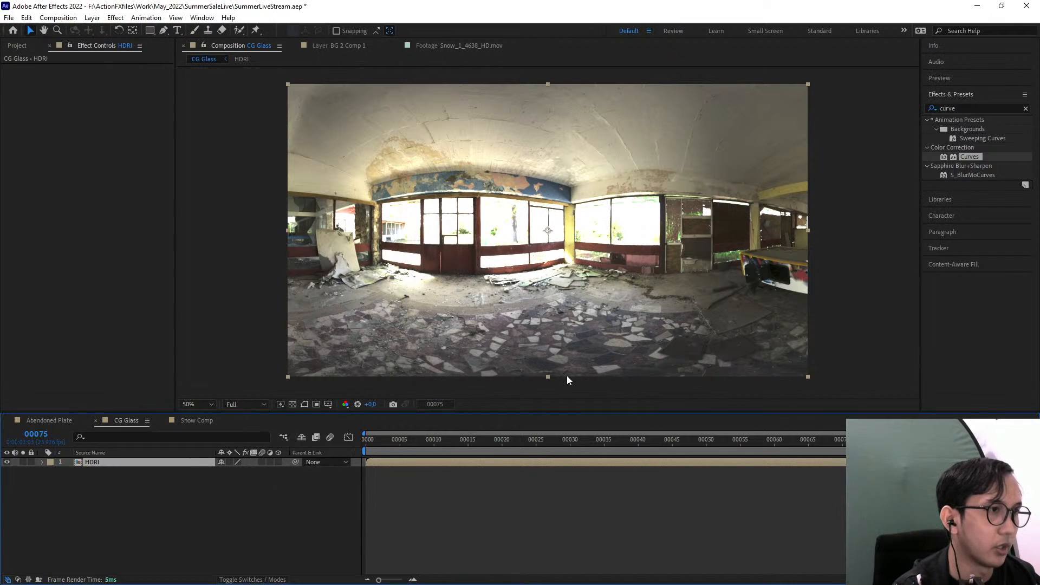
left_click(7, 462)
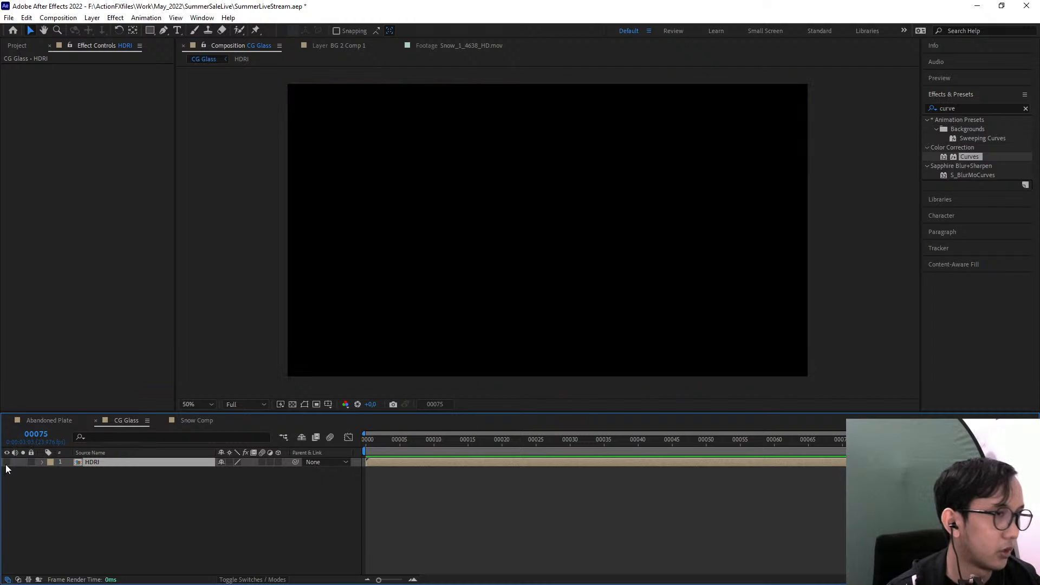
left_click(7, 462)
left_click(7, 462)
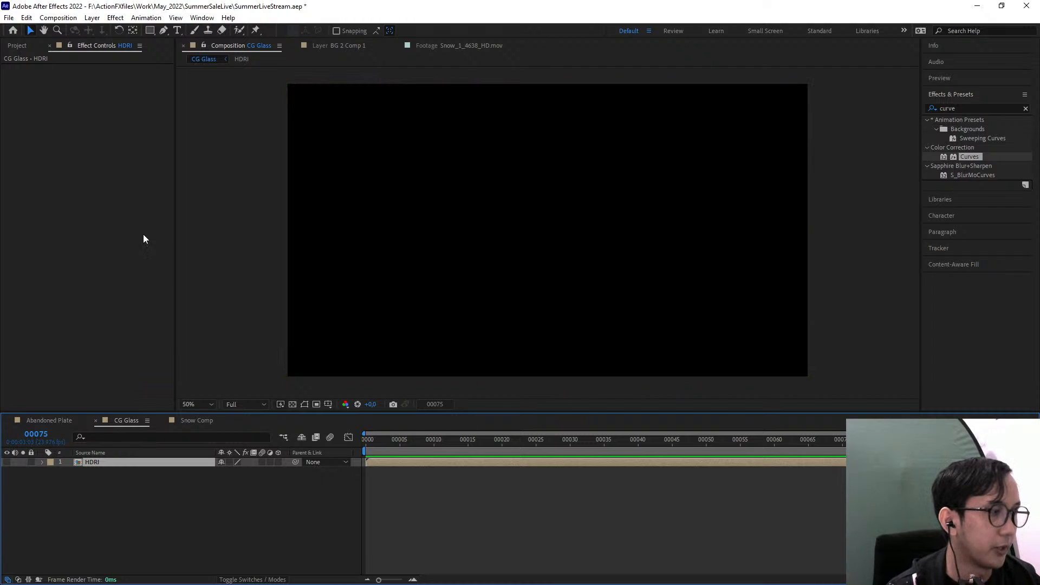
Create a black 1920 × 1080 px solid named BG in the CG Glass composition
left_click(91, 18)
mouse_move(96, 28)
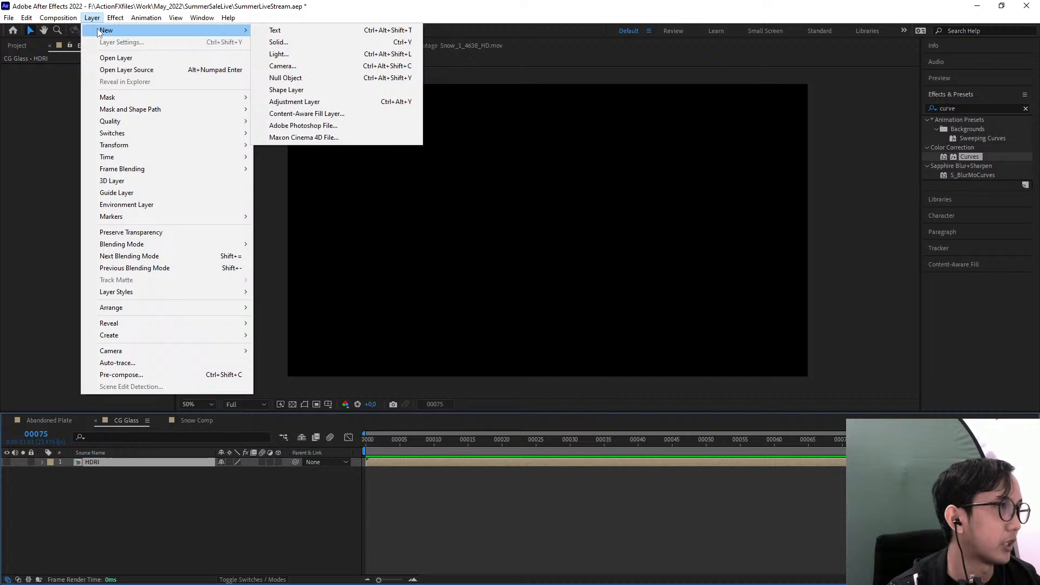
left_click(306, 41)
key("BackSpace")
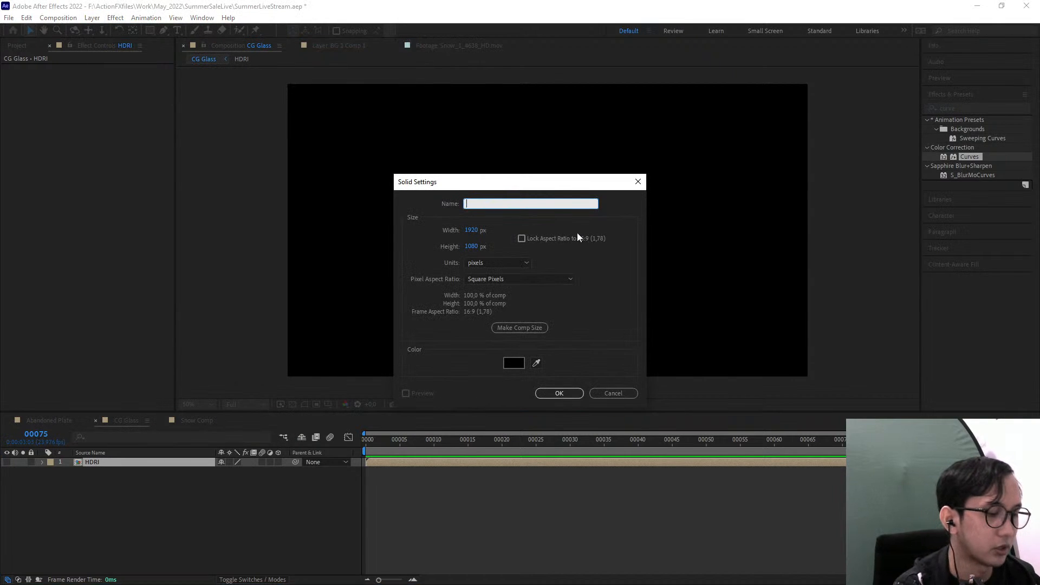
type("BG")
key("Return")
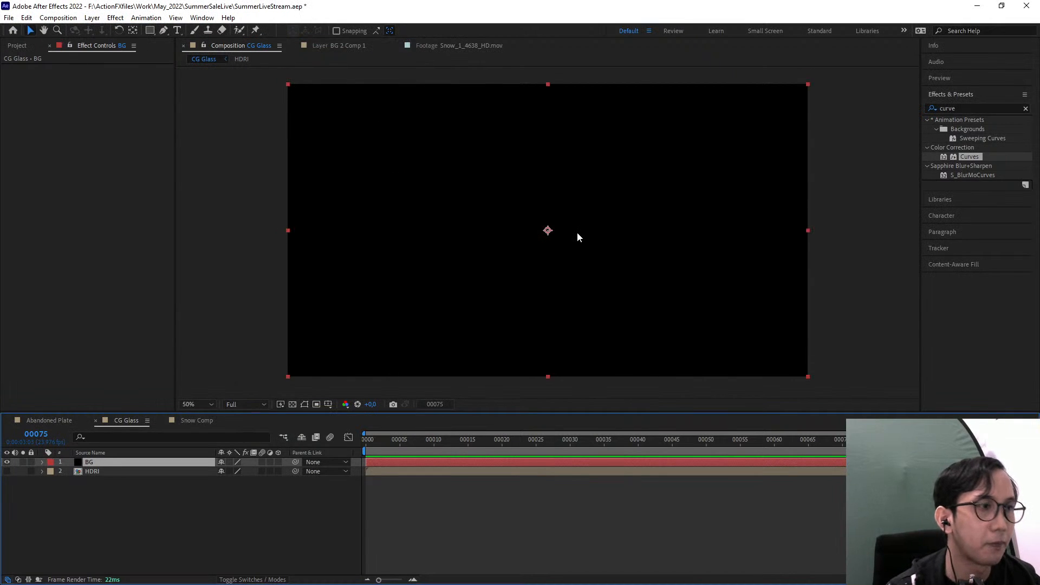
Find the CC Environment effect, apply it to the BG solid, and set its environment source to the HDRI layer
left_click(948, 109)
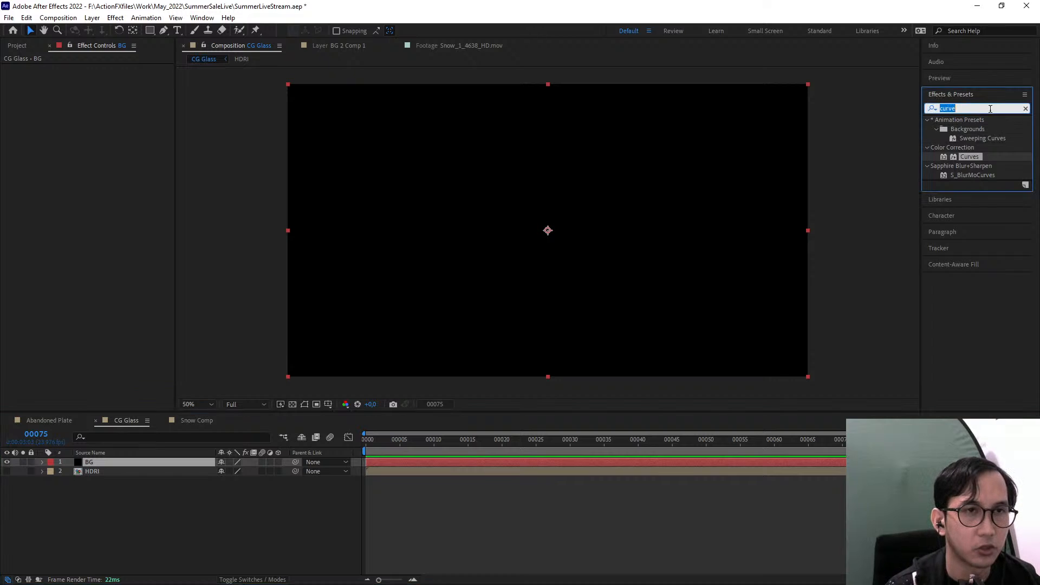
left_click(1026, 108)
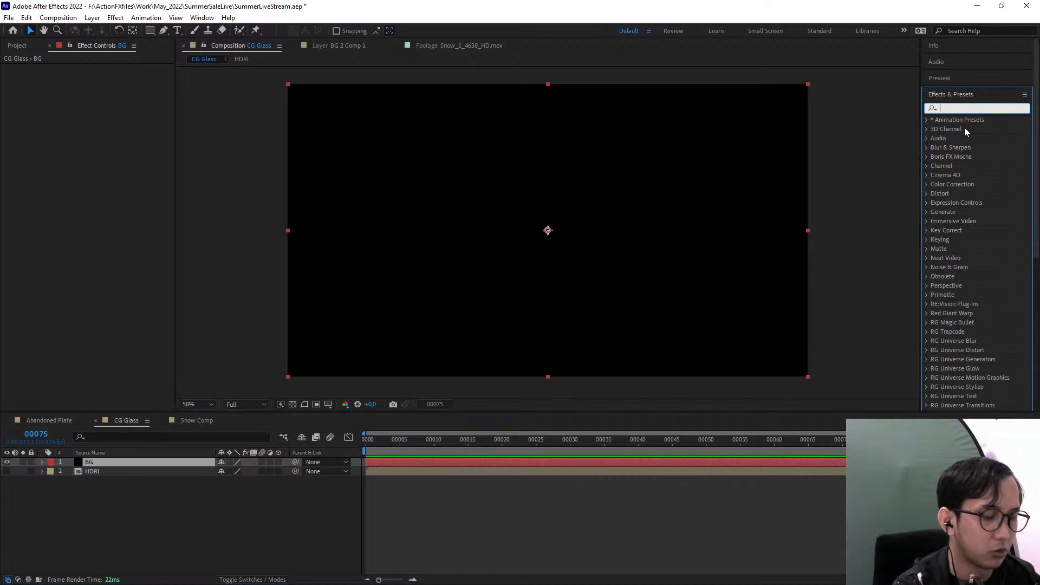
type("CC EN")
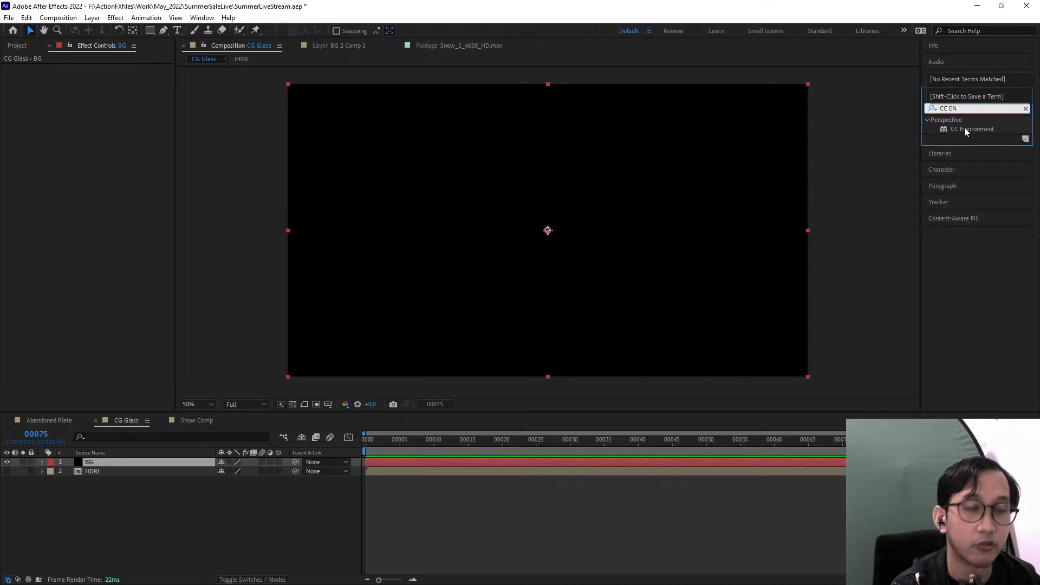
left_click_drag(965, 127, 96, 462)
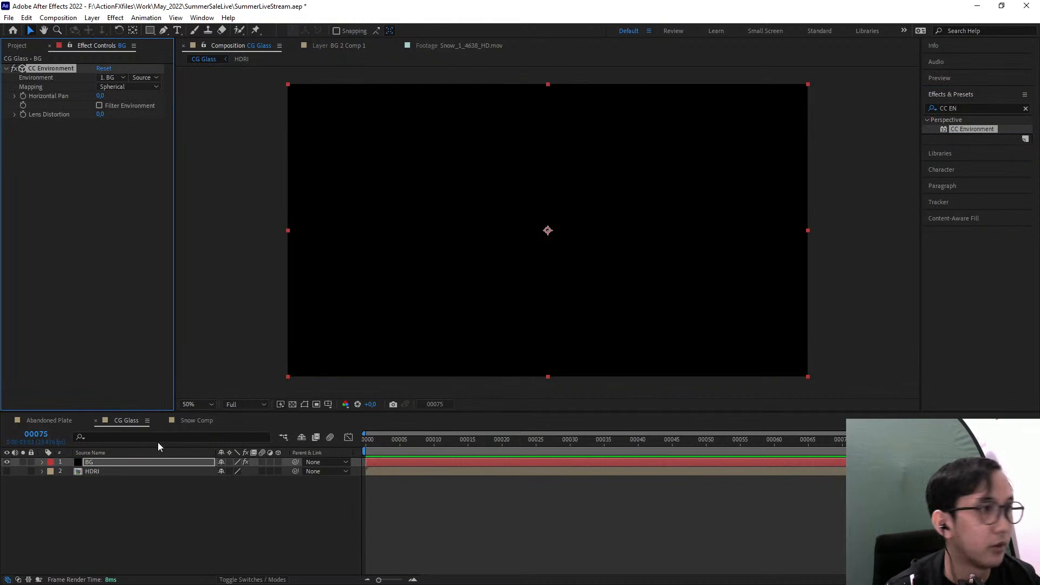
left_click(108, 77)
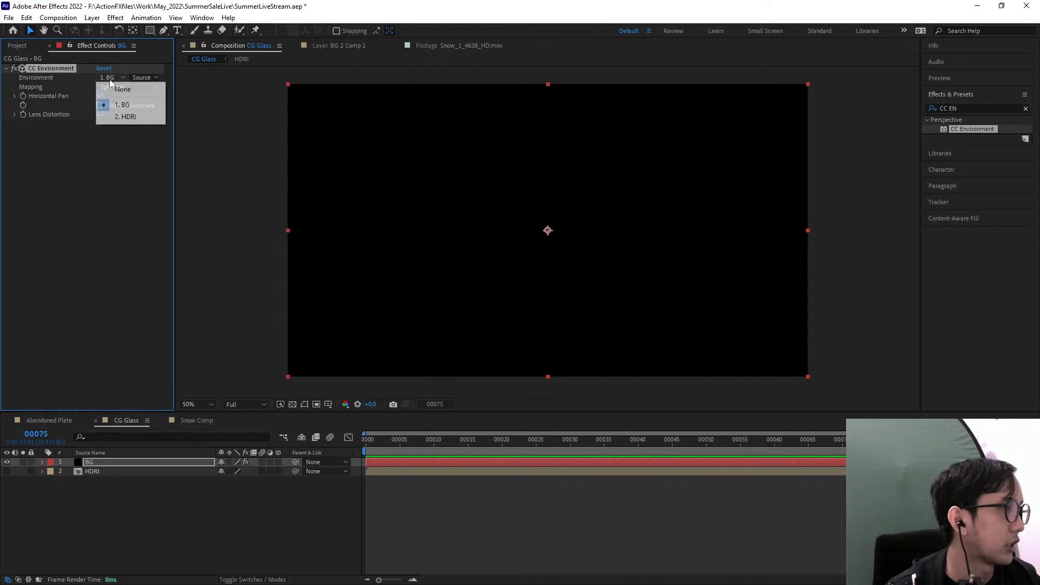
left_click(133, 118)
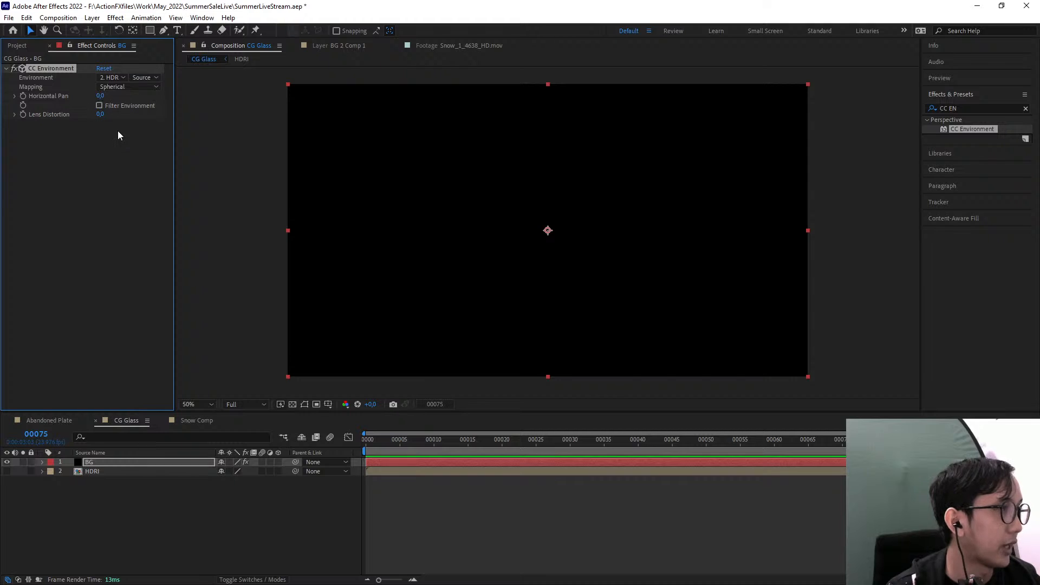
Add a two-node camera with a 45 mm focal length to the CG Glass composition
left_click(92, 18)
mouse_move(97, 31)
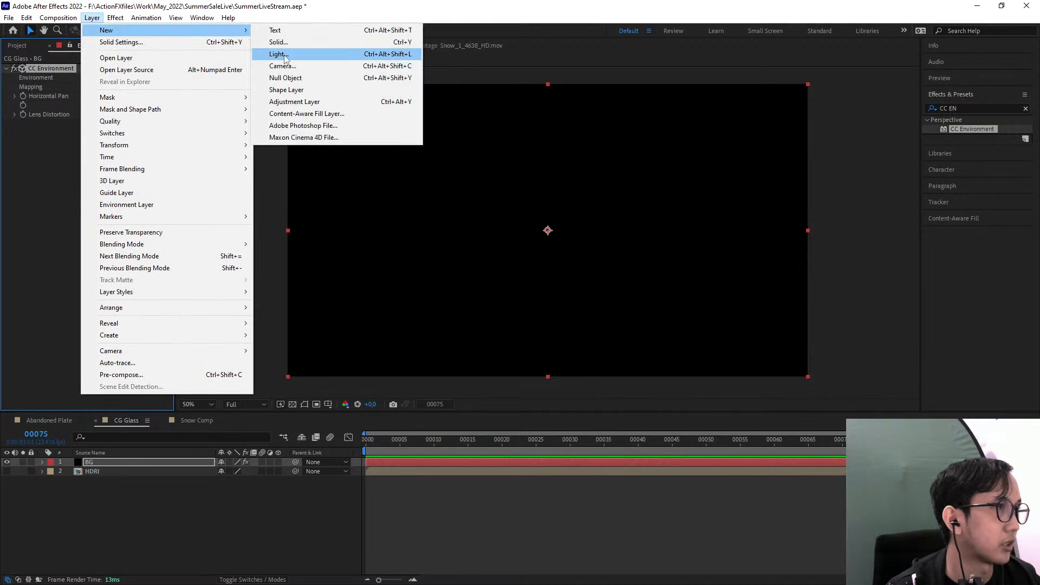
left_click(285, 69)
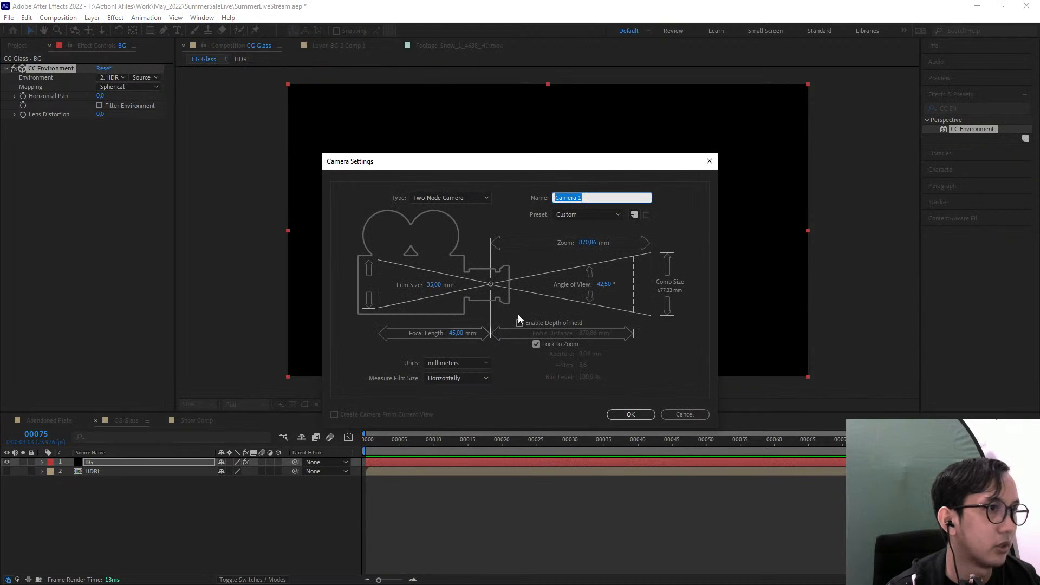
left_click(631, 414)
key("comma")
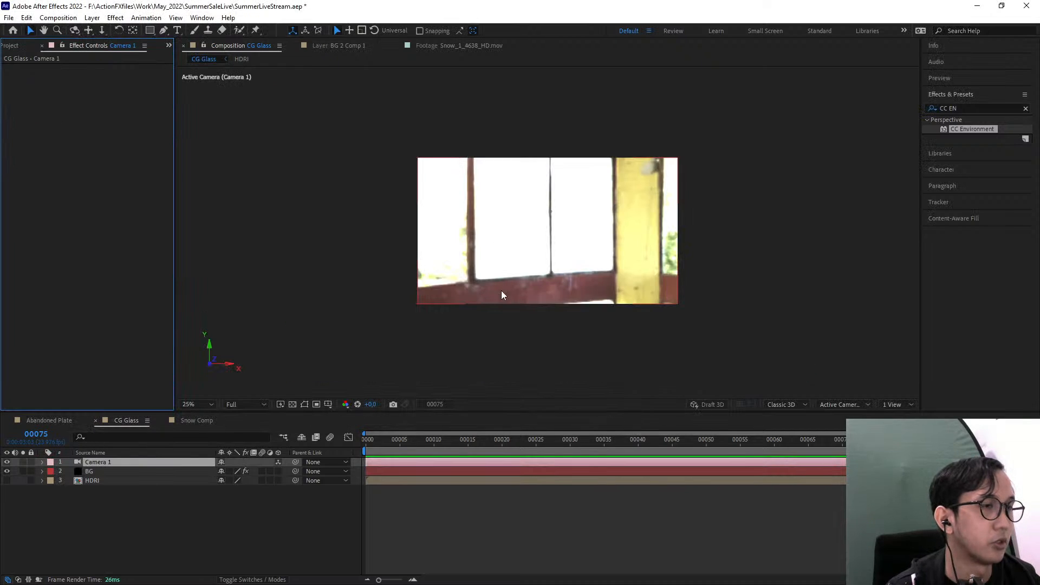
Review the environment source on the BG layer and orbit the camera around to the room's dark boarded wall
left_click(75, 30)
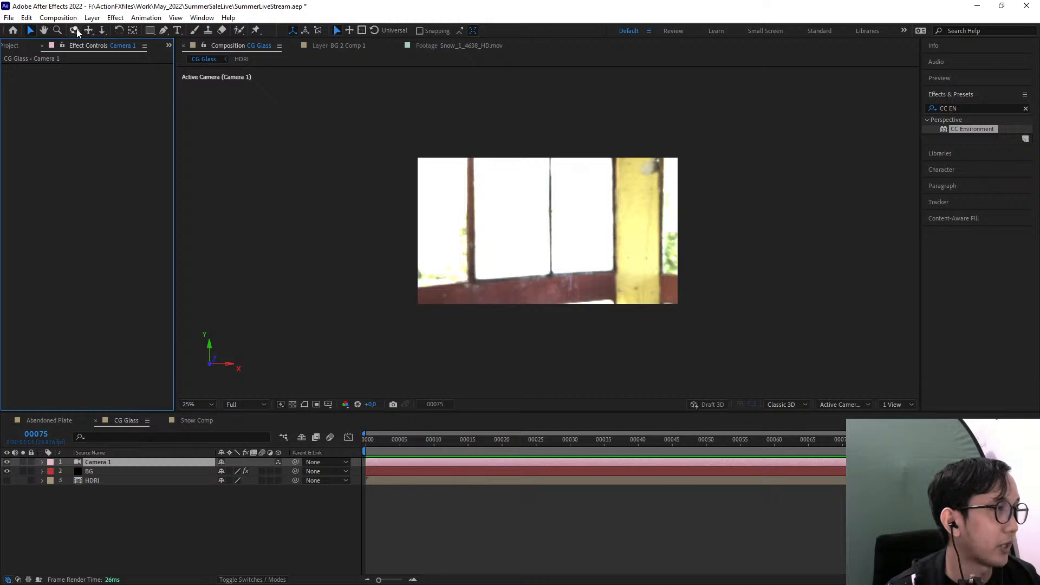
left_click(105, 471)
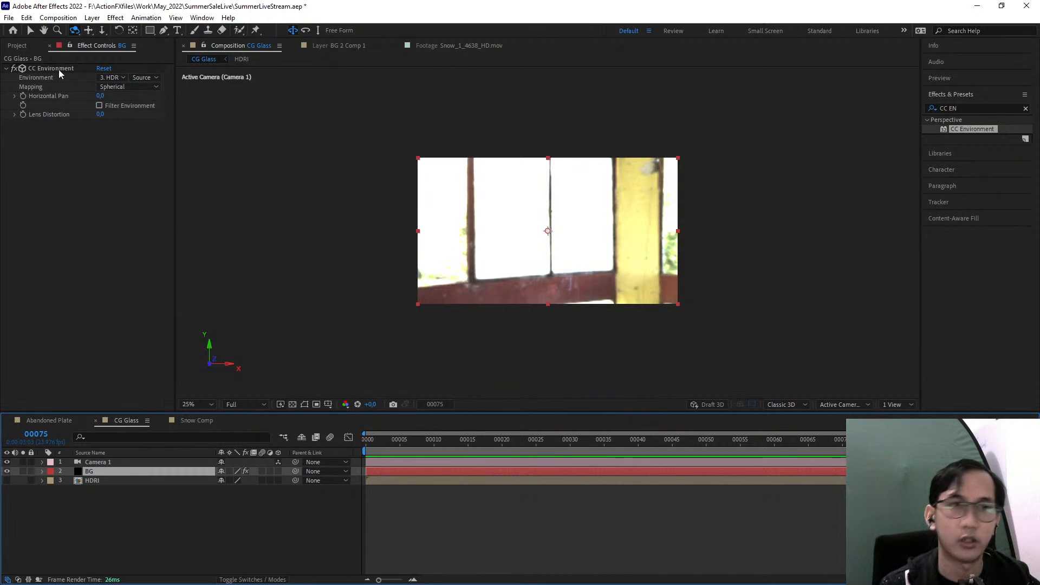
left_click(111, 78)
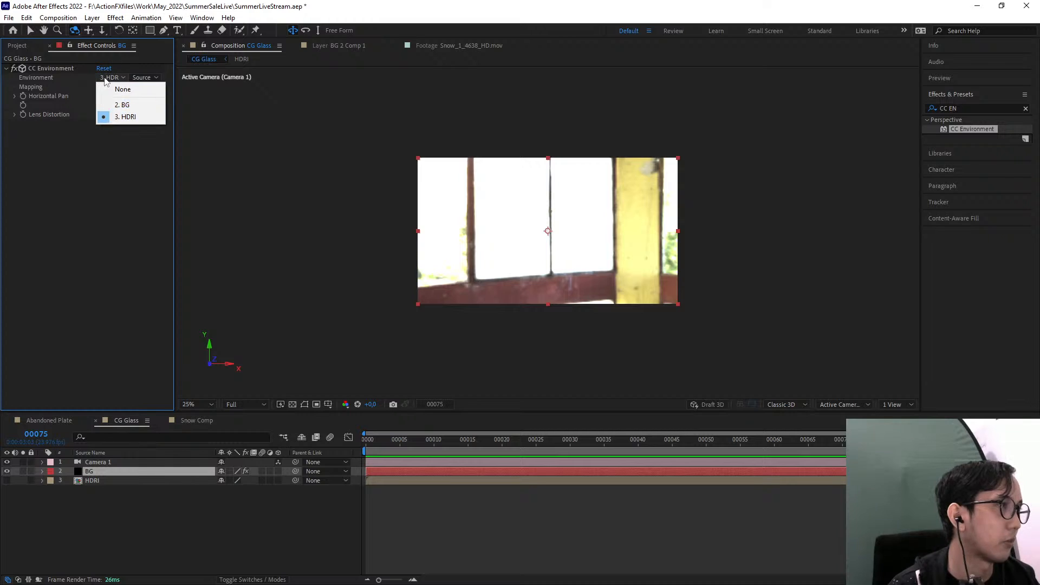
left_click(103, 80)
left_click(76, 77)
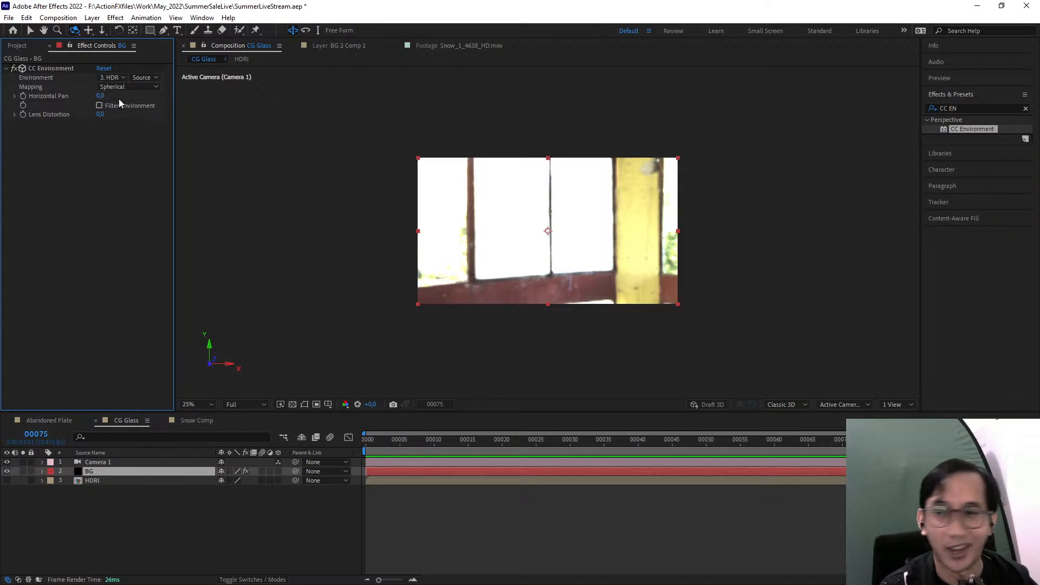
left_click_drag(548, 230, 628, 236)
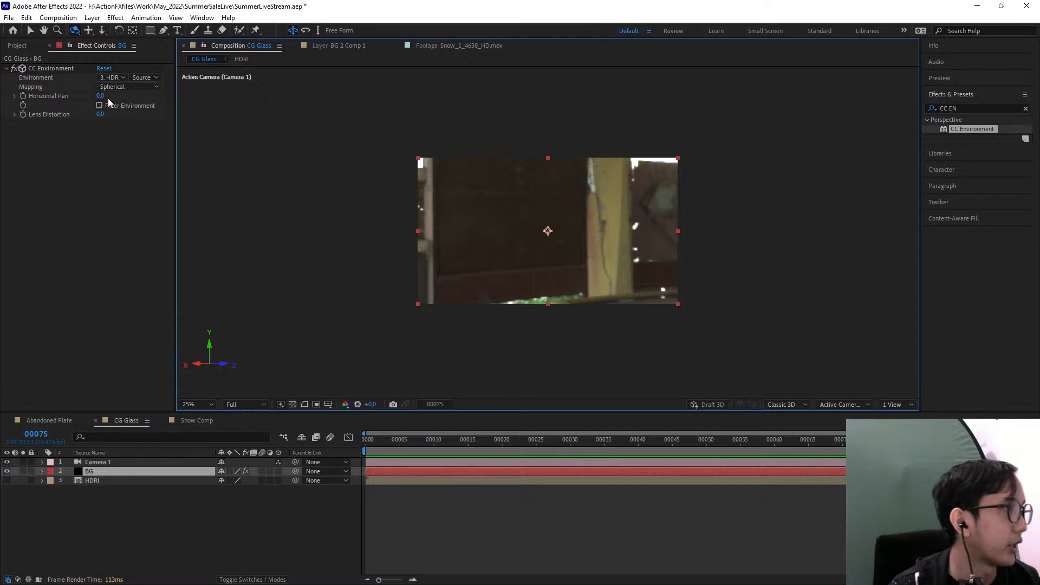
Set the Lens Distortion of the BG layer's CC Environment effect to 110
left_click_drag(100, 114, 176, 121)
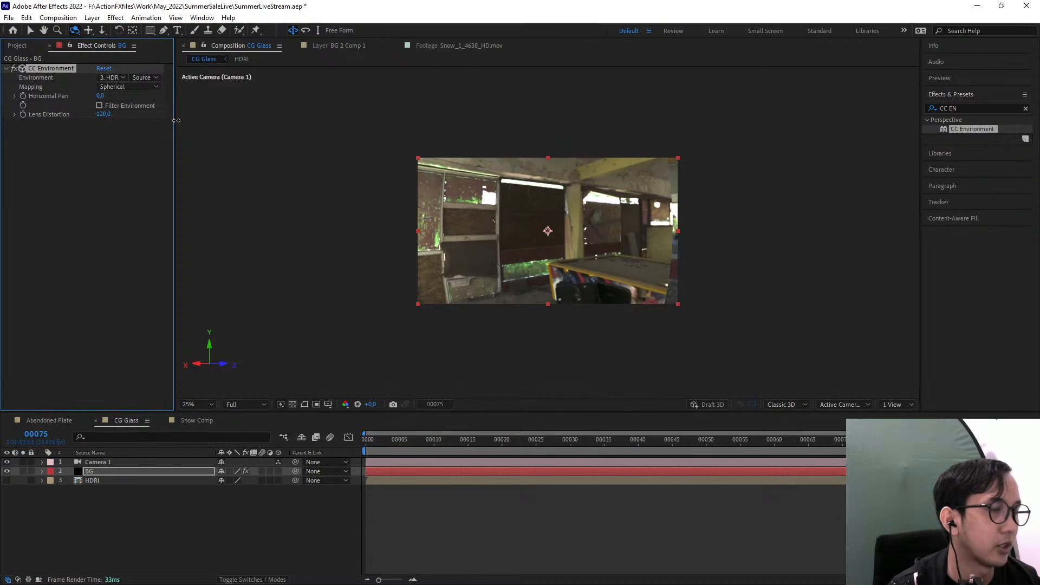
left_click(103, 115)
type("110")
key("Return")
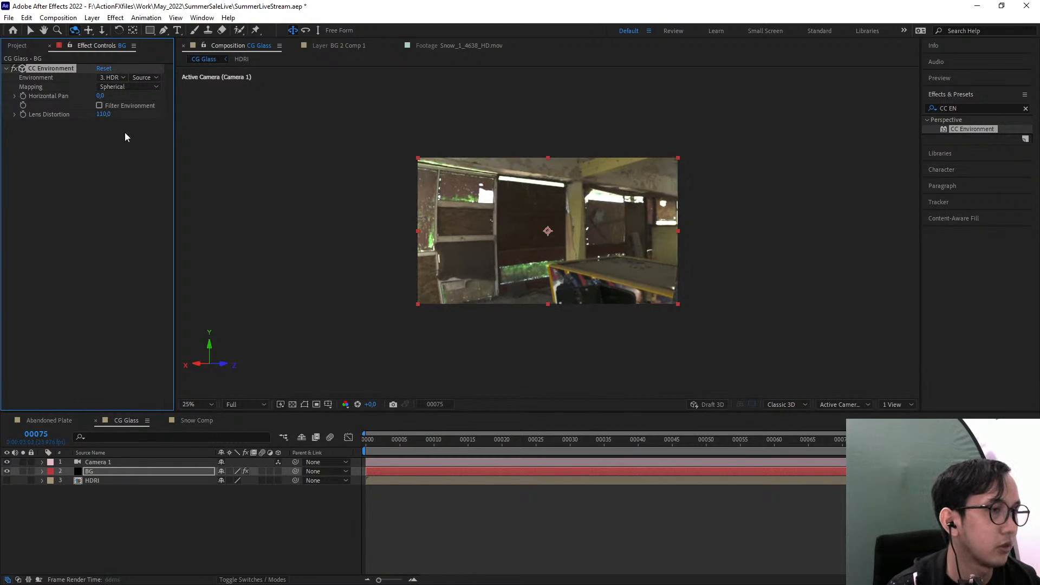
Orbit the camera to frame the room corner with the broken panel leaning beside the windows
left_click_drag(474, 218, 498, 205)
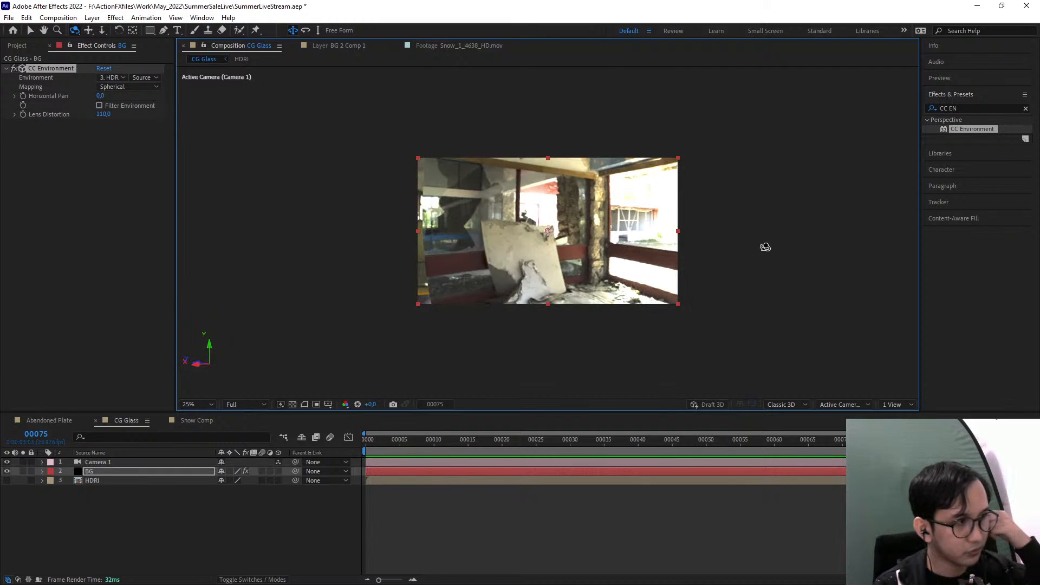
left_click(162, 524)
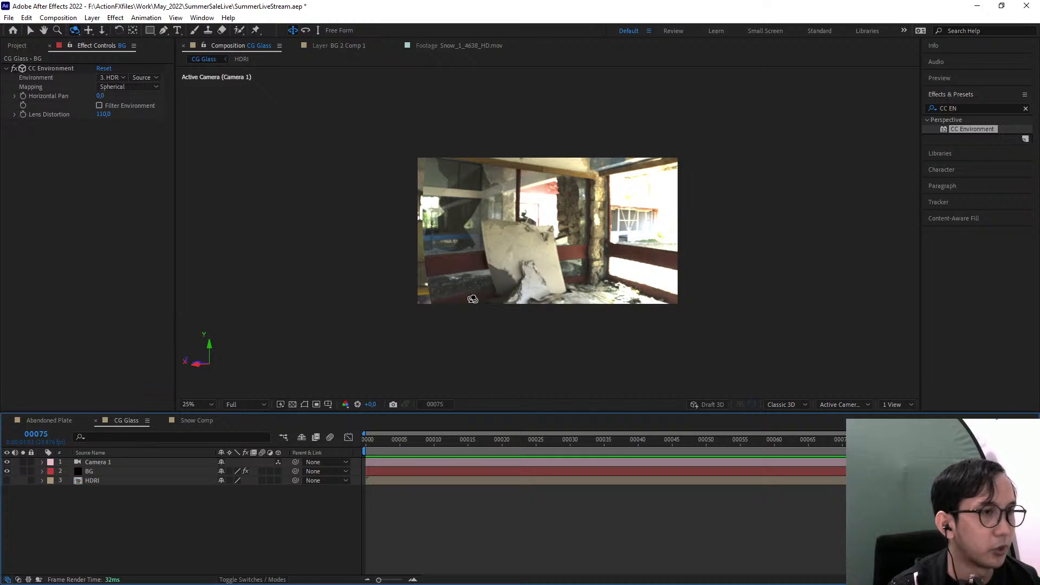
key("h")
left_click_drag(571, 226, 569, 240)
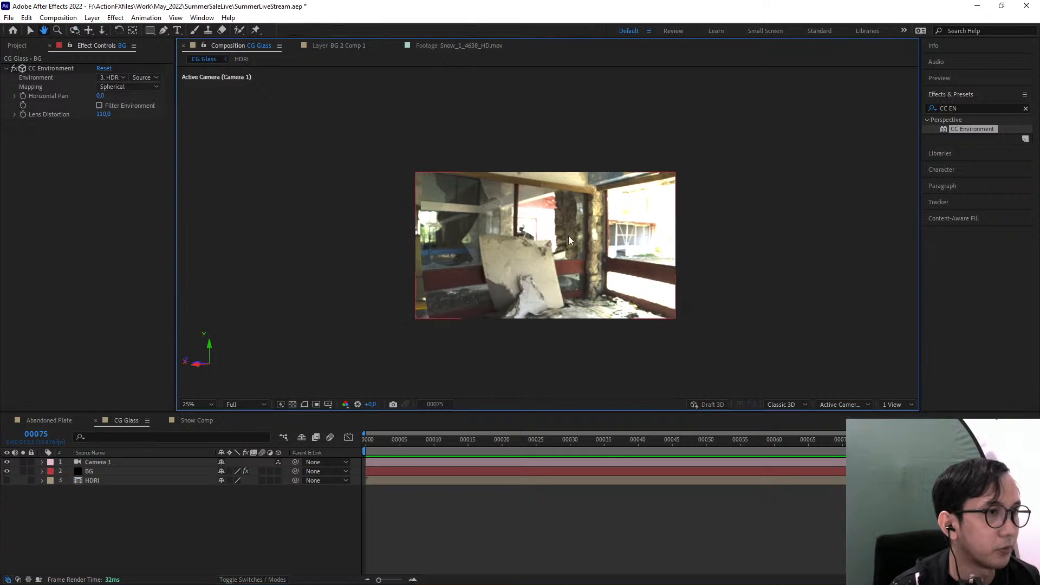
key("v")
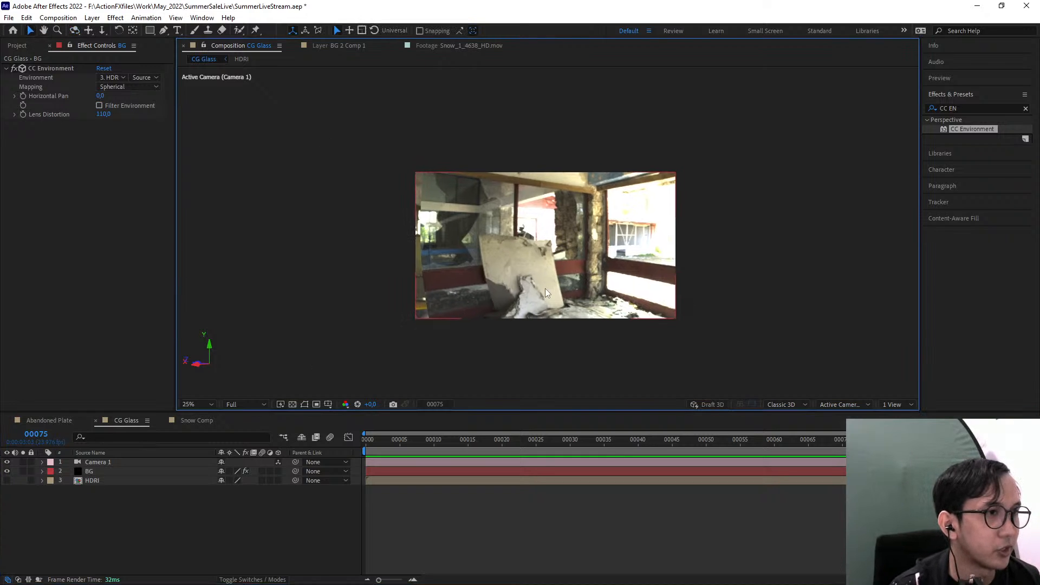
Create a new 960 x 960 px composition named GlassTexture
left_click(17, 45)
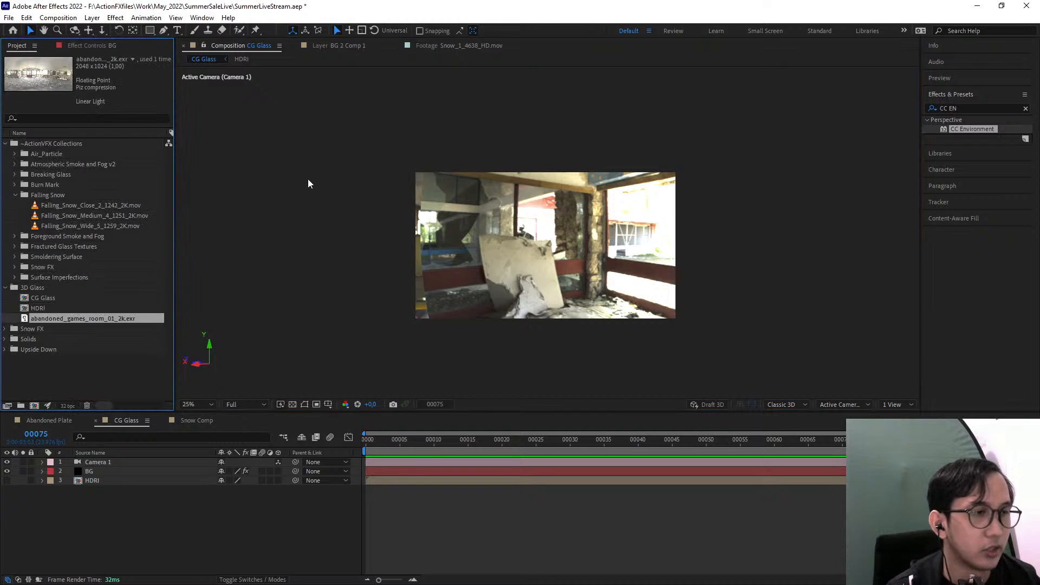
left_click(350, 218)
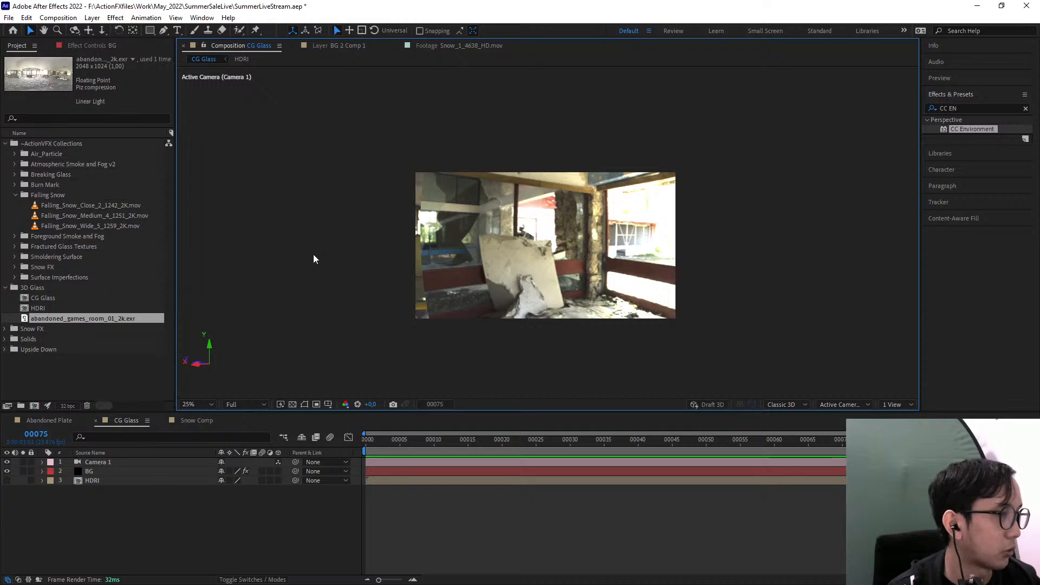
left_click(33, 406)
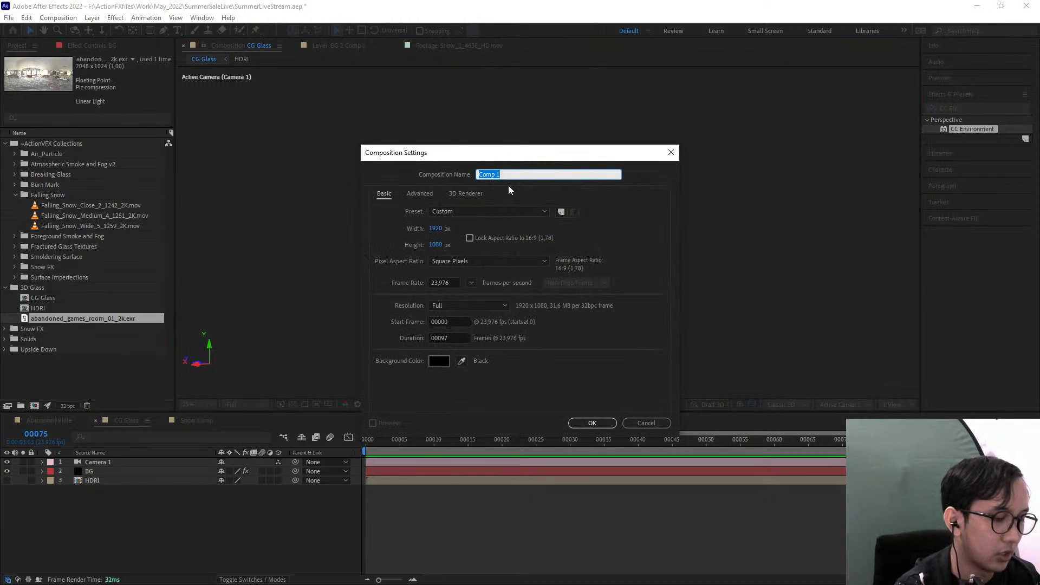
type("GlassTexture")
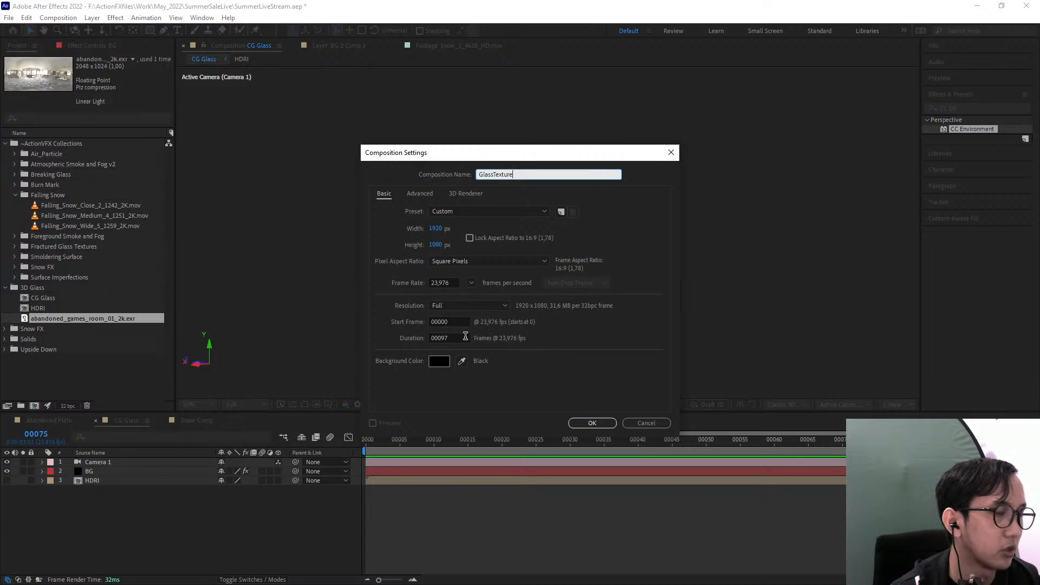
left_click(439, 227)
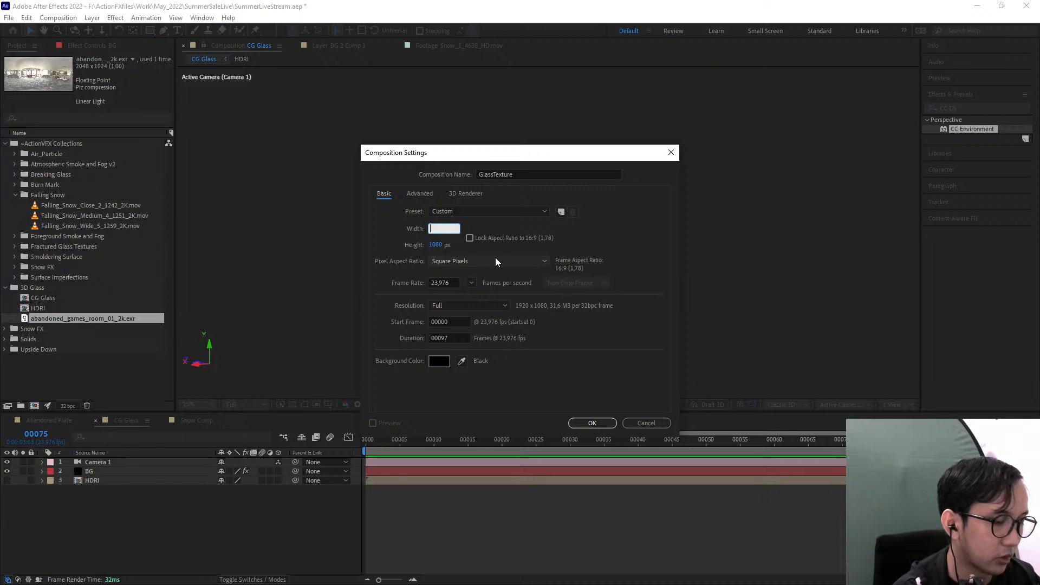
type("960")
key("Tab")
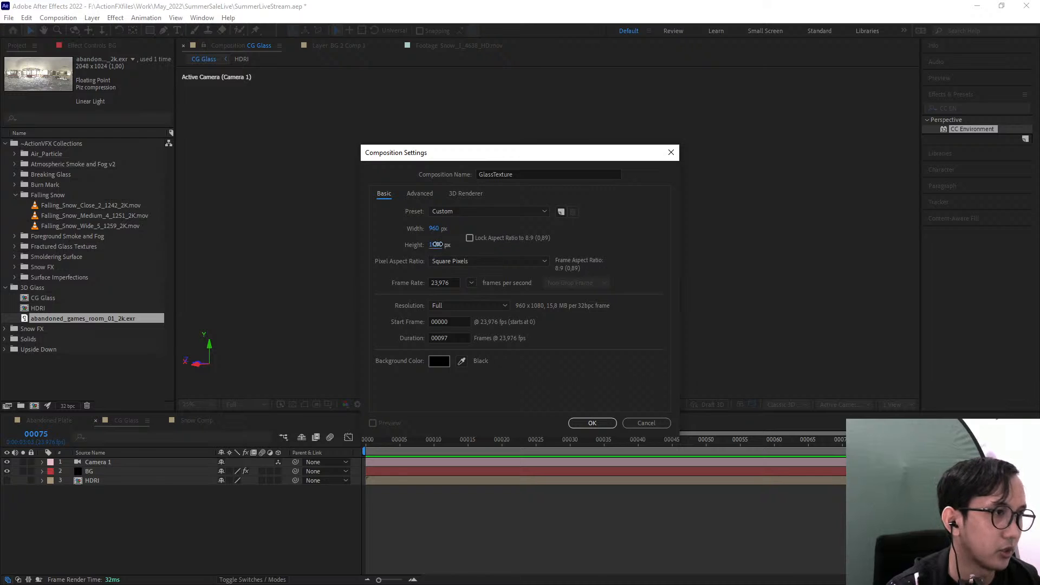
type("960")
key("Return")
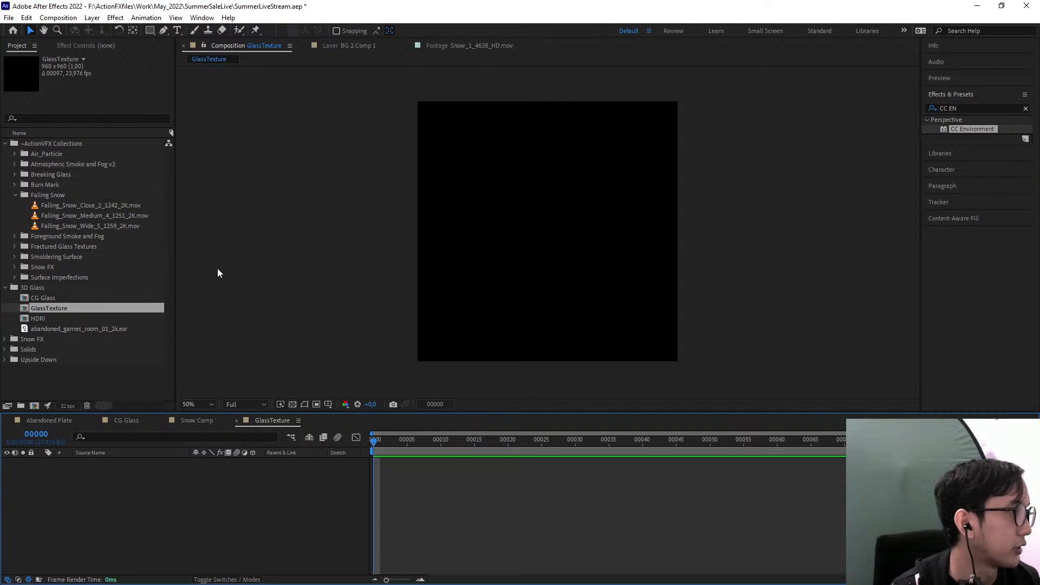
Place Fractured_Glass_1.png from the Fractured Glass Textures folder into the GlassTexture composition
left_click(15, 195)
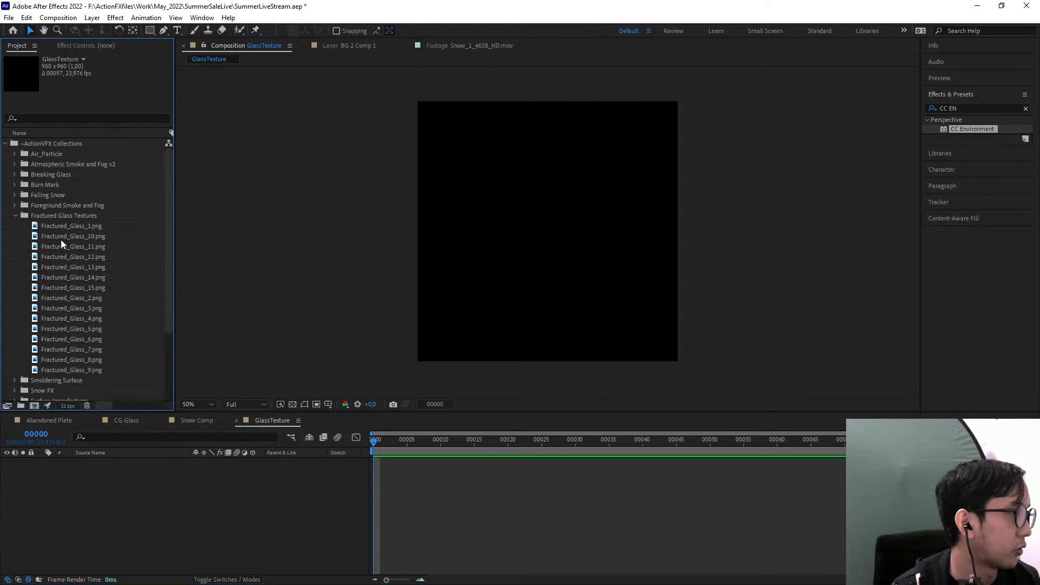
left_click(51, 236)
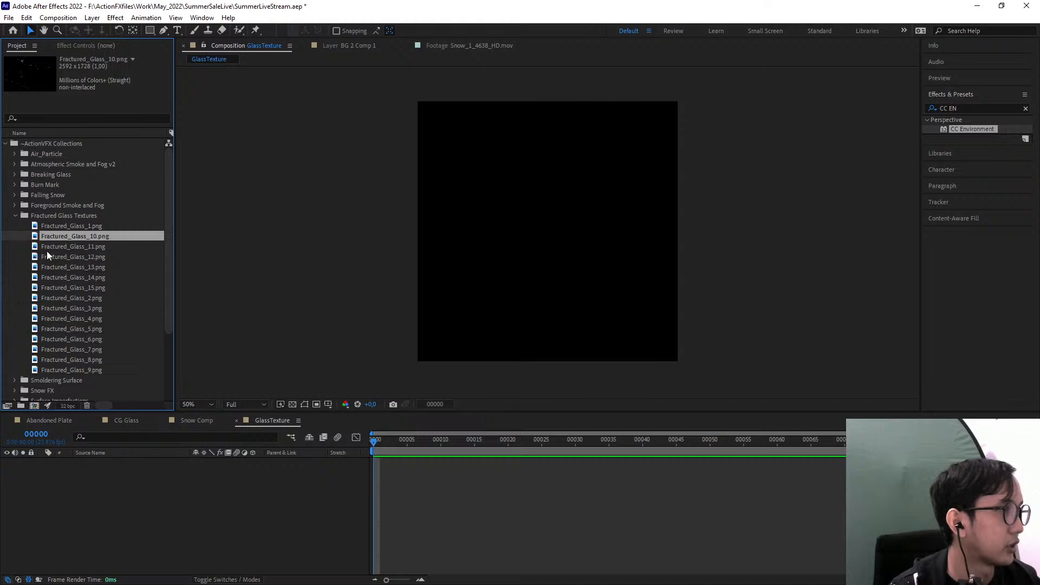
left_click_drag(64, 226, 509, 248)
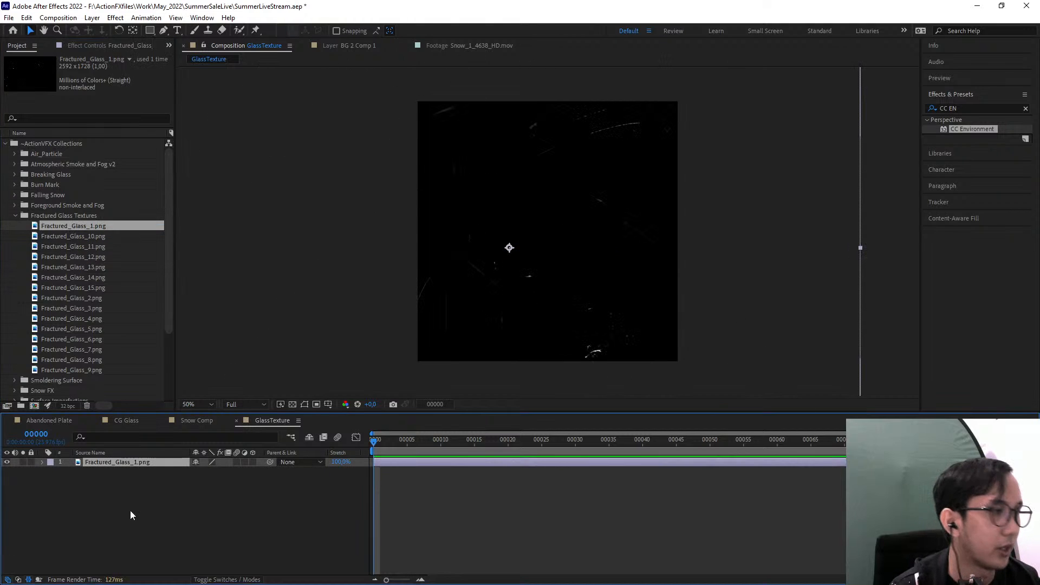
Scale the Fractured_Glass_1.png layer to 65% and reposition it so it covers the whole square frame
key("s")
left_click_drag(224, 471, 206, 471)
left_click_drag(424, 284, 503, 264)
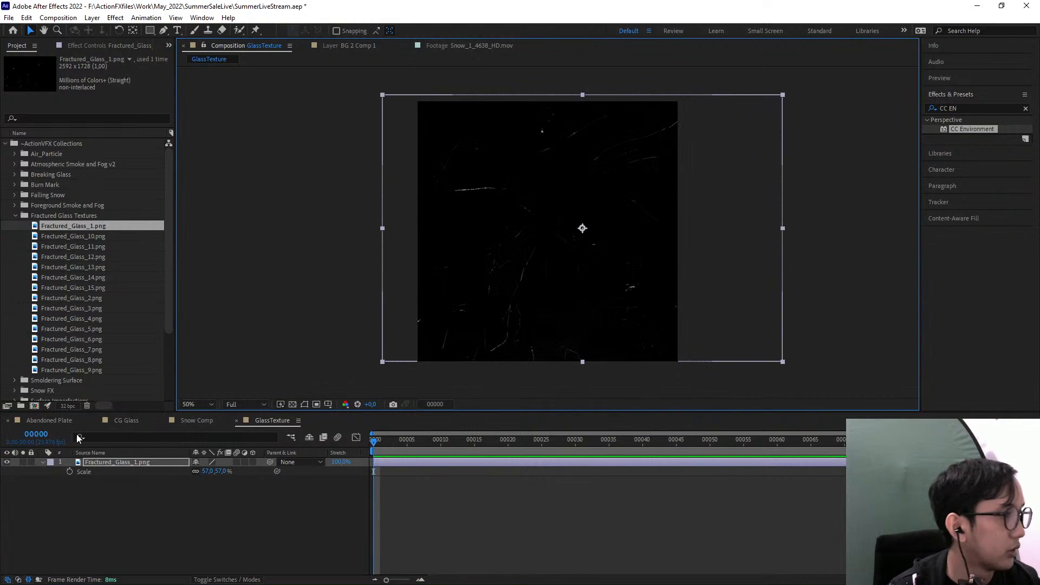
left_click_drag(227, 472, 232, 471)
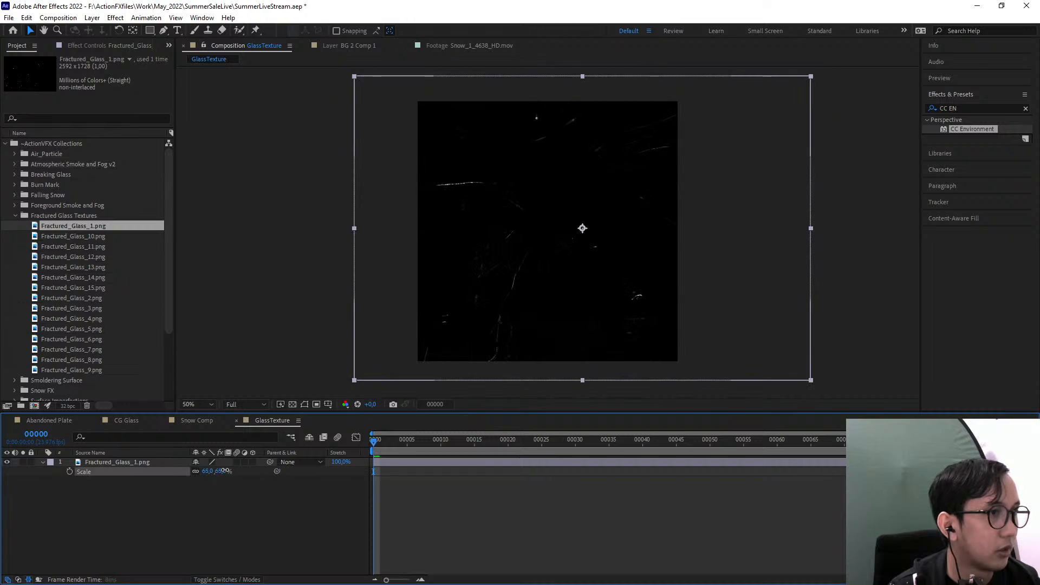
left_click_drag(584, 284, 601, 288)
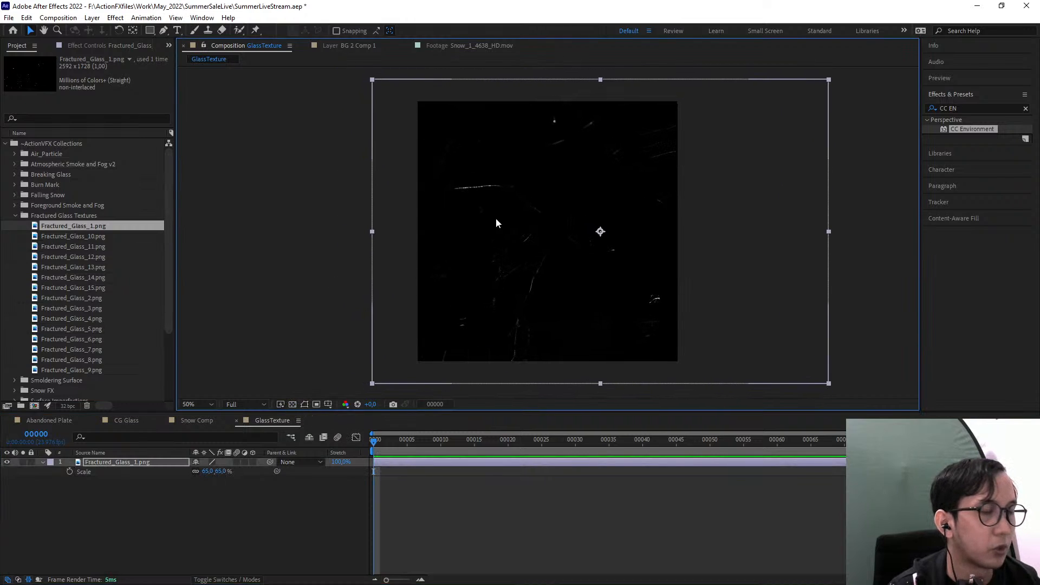
Apply the Alpha From Lightness (Unmult) preset to the fractured glass layer and shift the layer slightly within the frame
left_click(966, 107)
type("unmu")
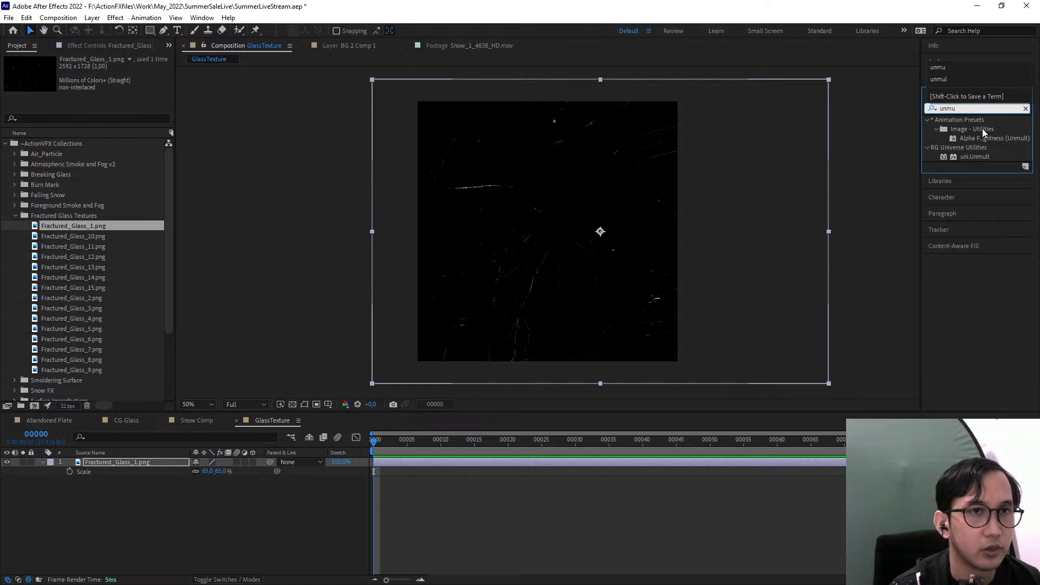
left_click_drag(985, 137, 548, 245)
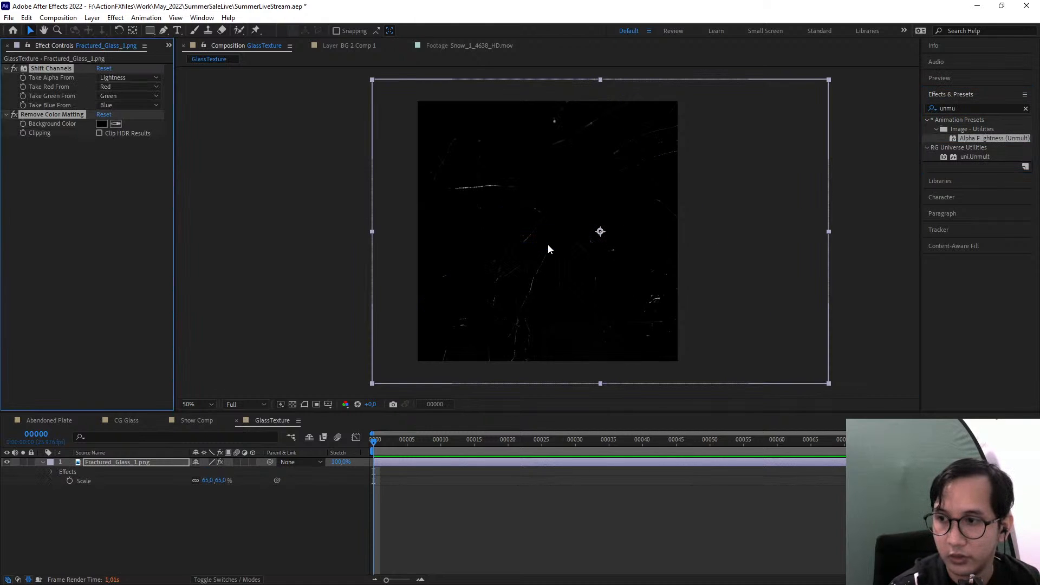
left_click_drag(603, 285, 589, 281)
Check the fractured glass layer's transparency against the transparency grid and inspect its scratches up close
left_click(292, 404)
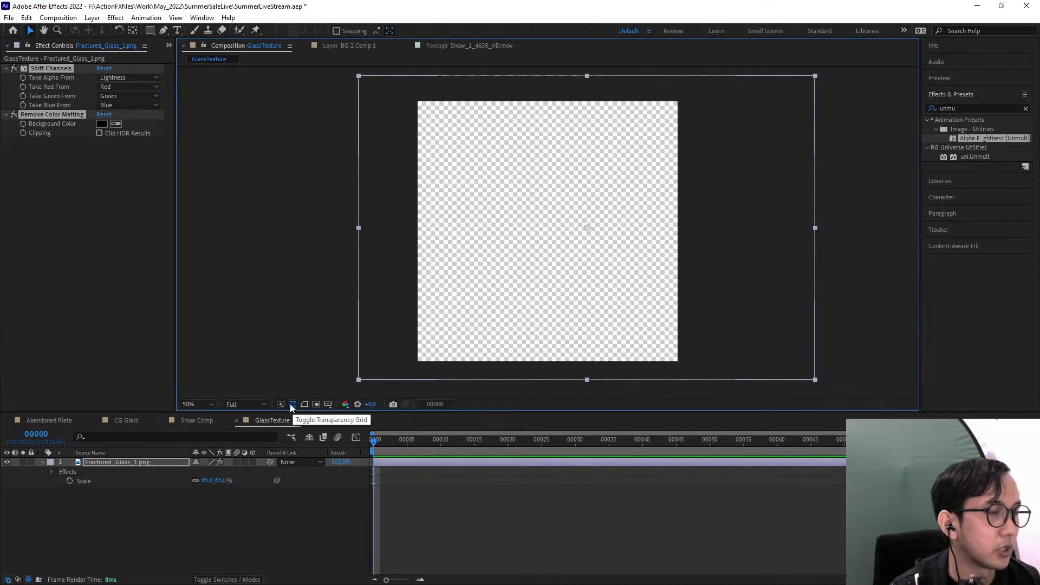
left_click(292, 404)
left_click(292, 404)
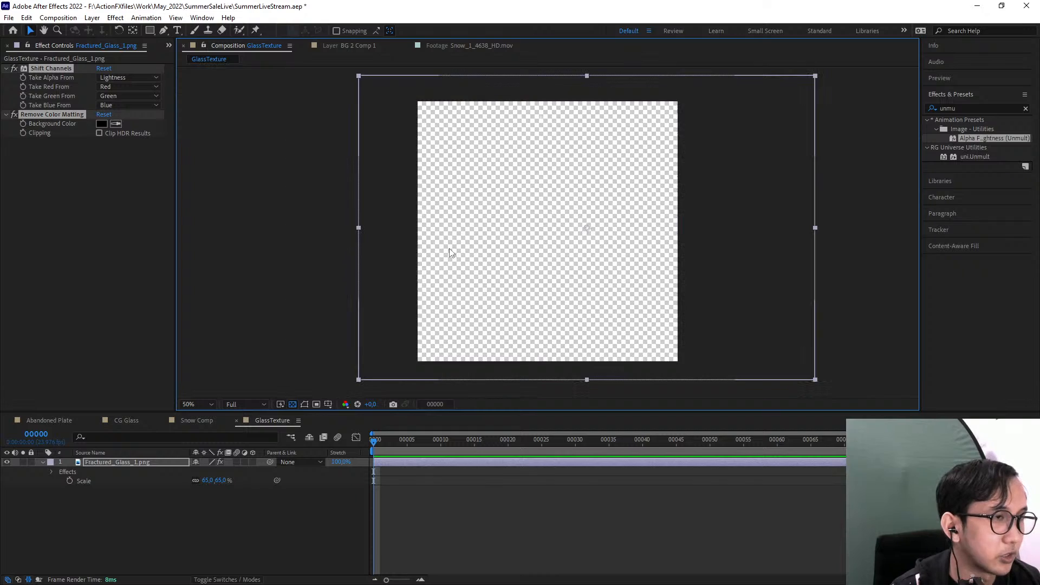
left_click(292, 404)
scroll(539, 239, "up", 2)
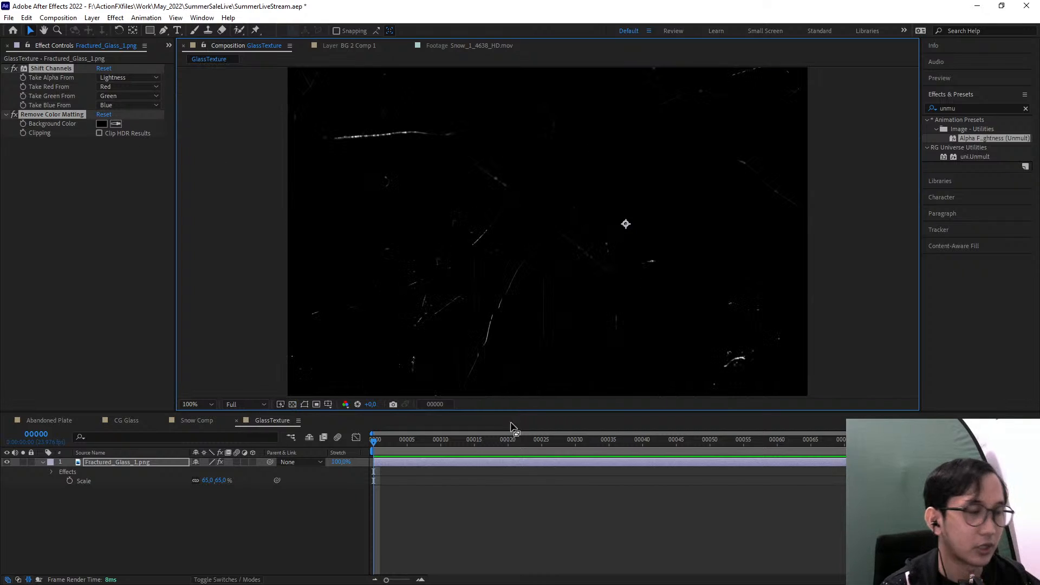
scroll(440, 327, "down", 1)
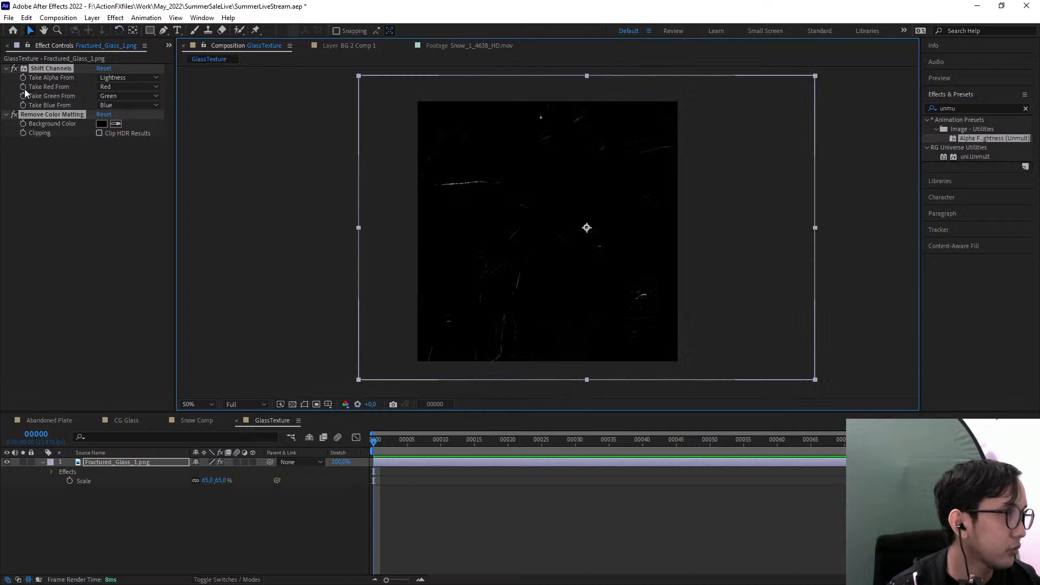
Place Finger_Prints_2_2K.png from the Surface Imperfections folder above the fractured glass layer in the GlassTexture composition
left_click(168, 46)
left_click(178, 58)
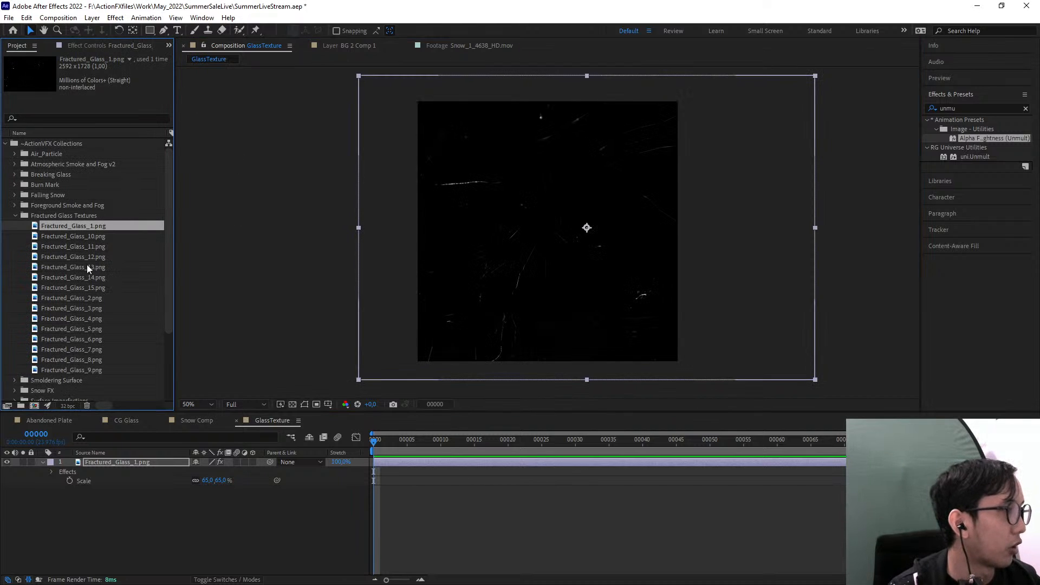
left_click(15, 216)
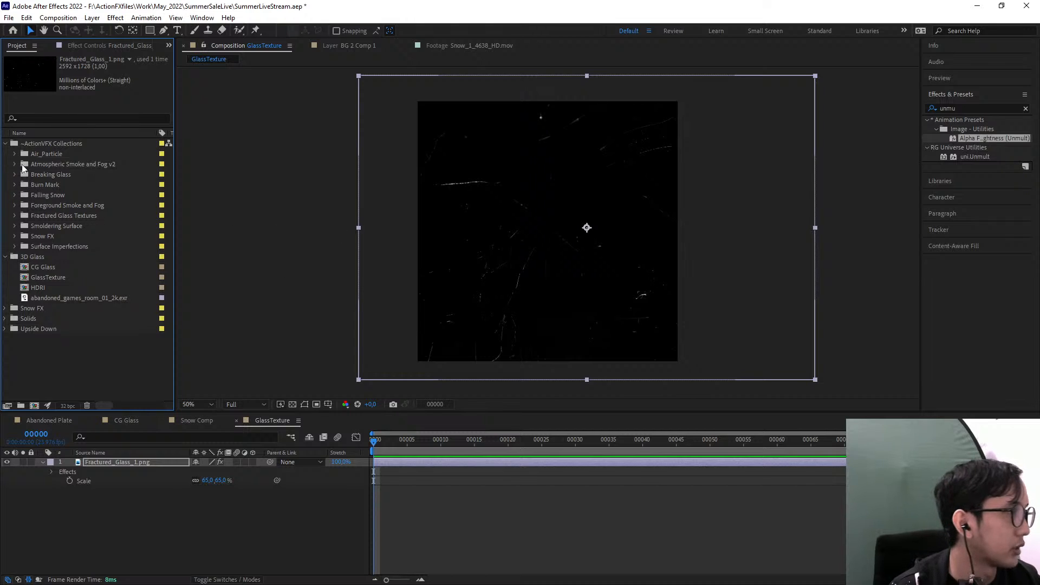
left_click(15, 247)
left_click(77, 208)
scroll(88, 239, "up", 1)
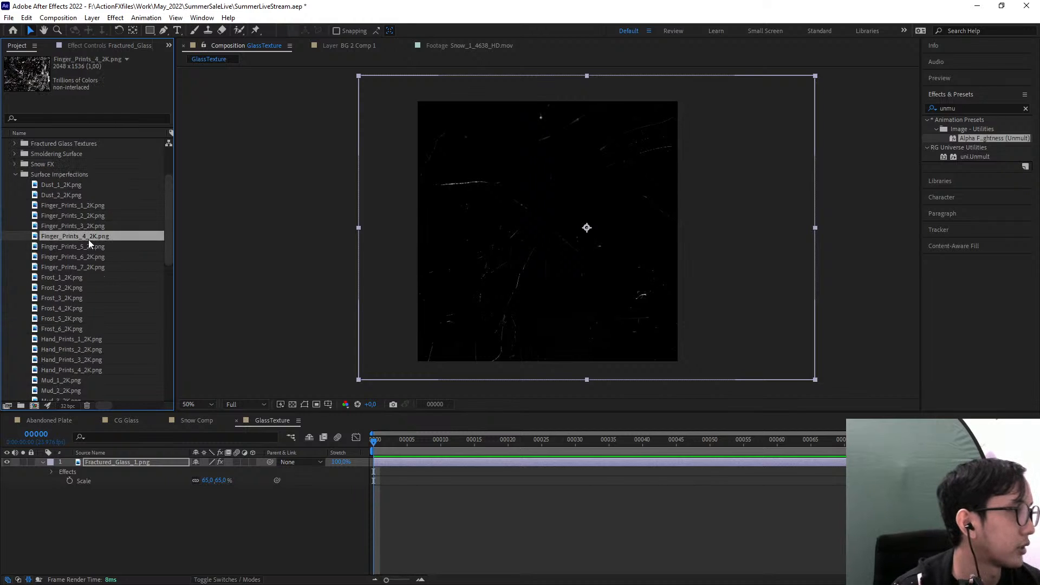
left_click(58, 227)
left_click(51, 215)
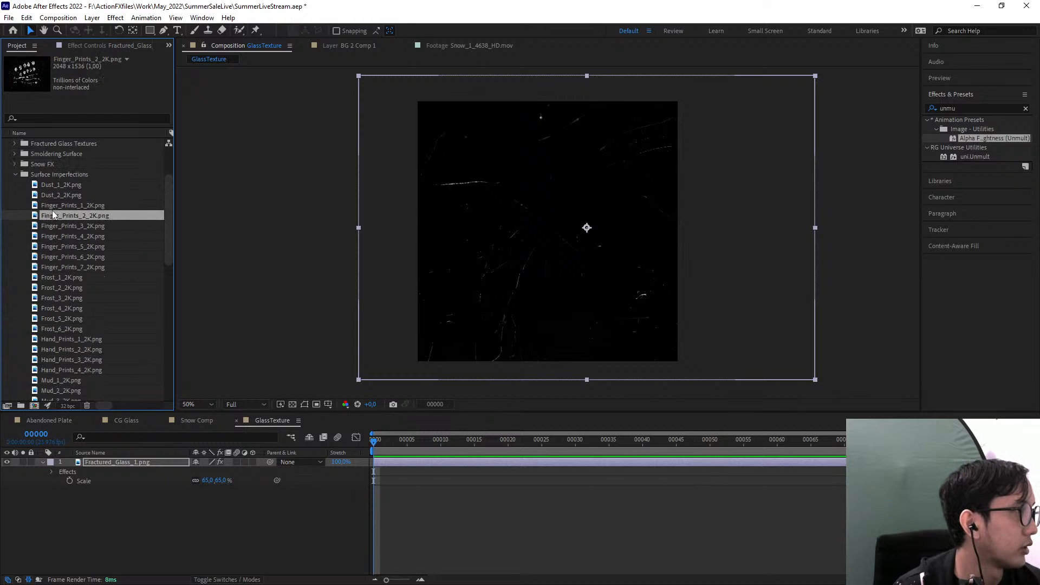
left_click_drag(58, 213, 586, 200)
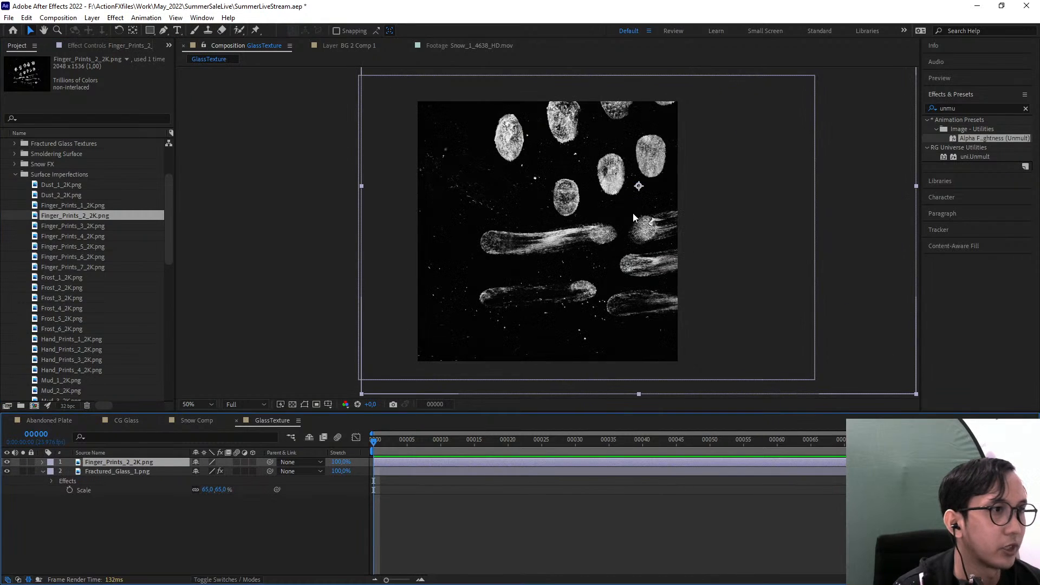
left_click_drag(559, 253, 554, 254)
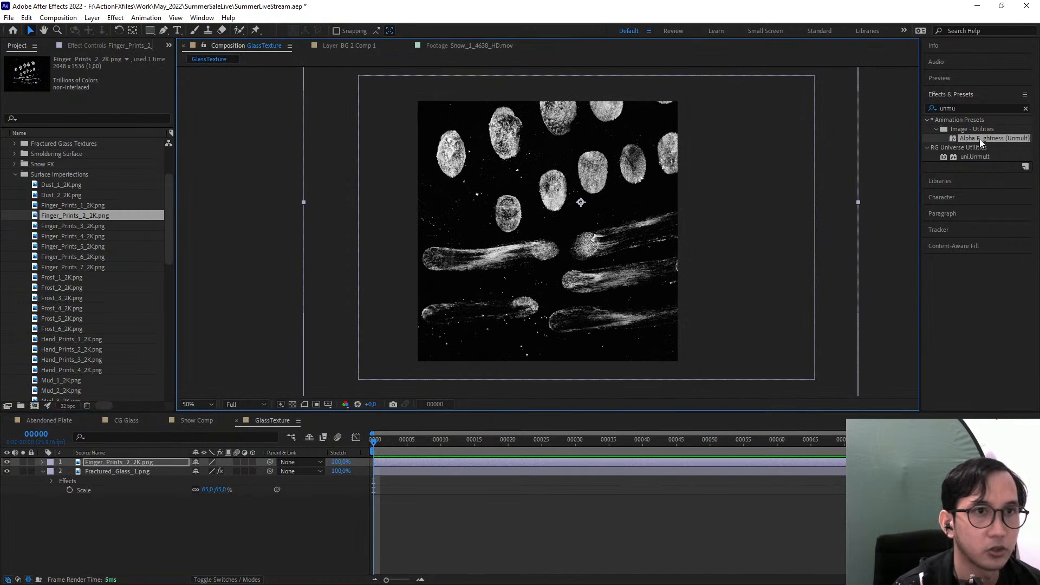
Apply the Alpha From Lightness (Unmult) preset to the fingerprints layer, then scale it to 33% around the frame's centre
left_click_drag(979, 138, 148, 464)
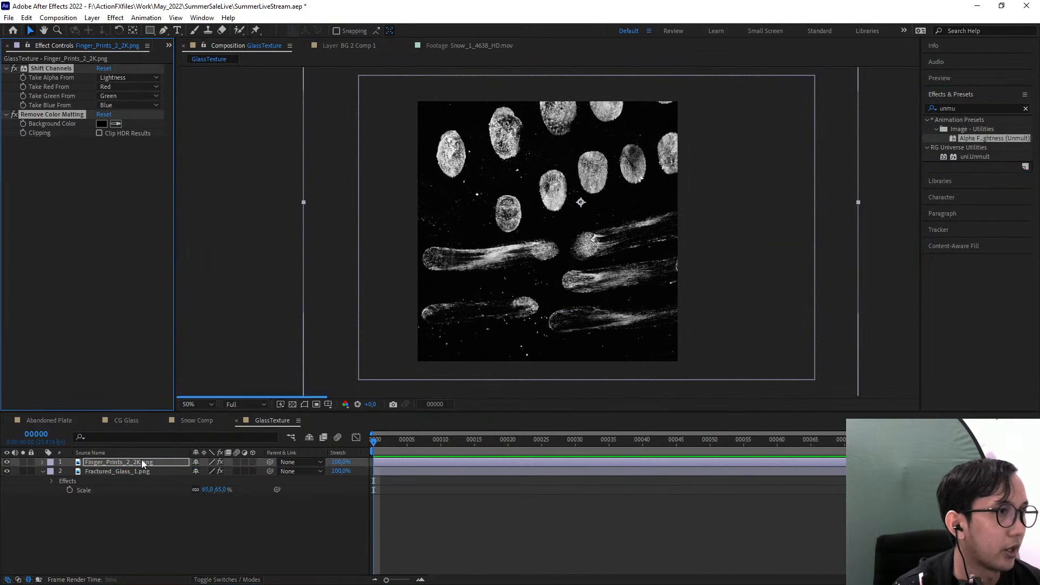
key("s")
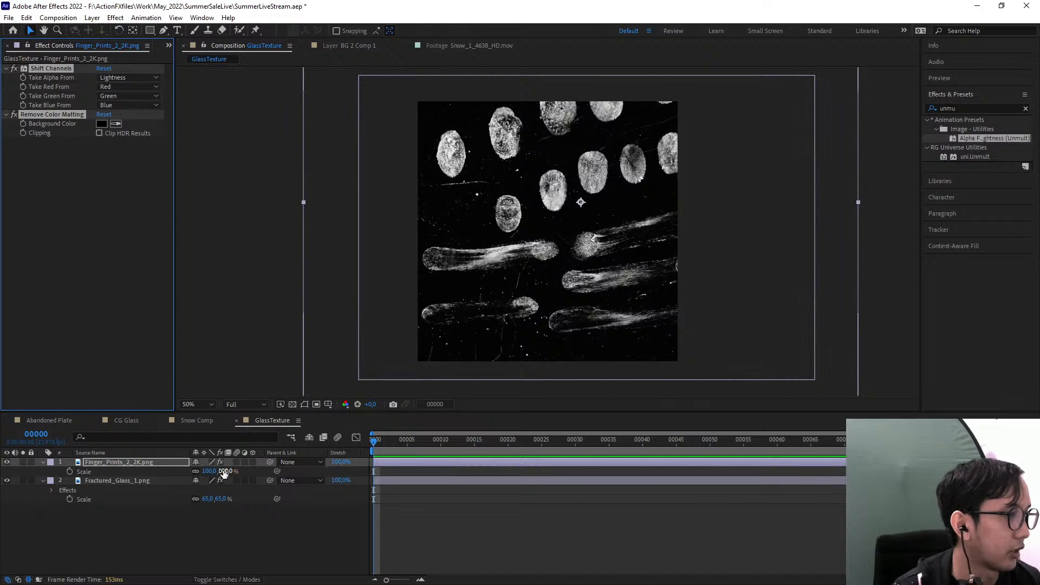
left_click_drag(224, 471, 197, 471)
left_click(550, 224)
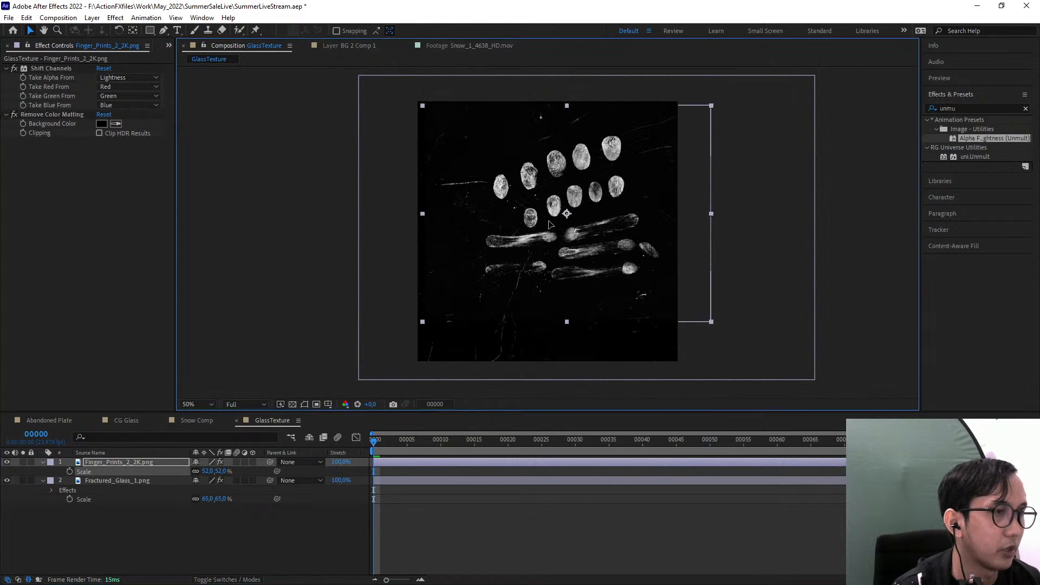
left_click_drag(550, 224, 529, 253)
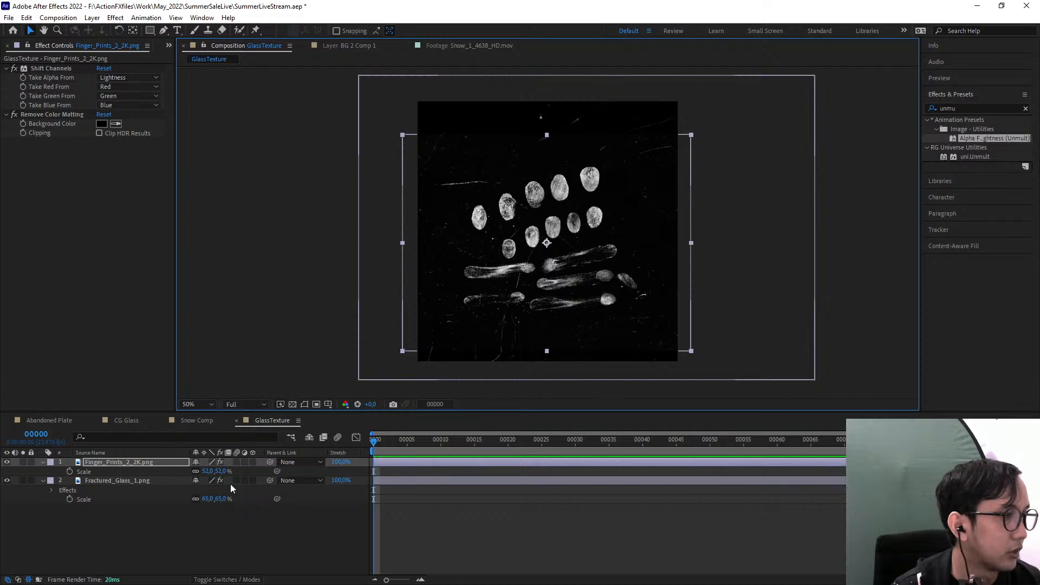
left_click_drag(216, 471, 205, 471)
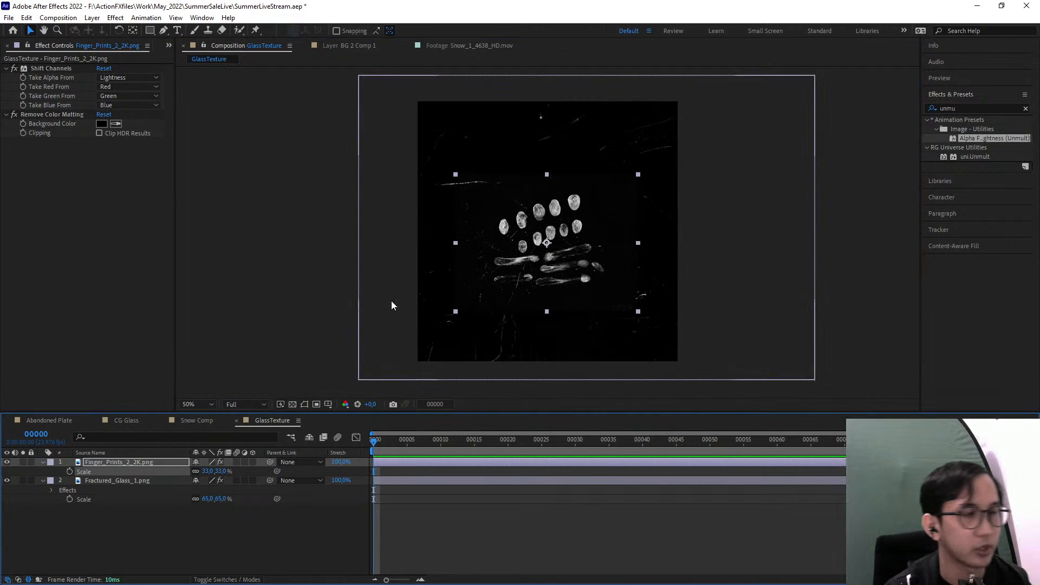
Try to enclose all the fingerprints and smears in a curved closed mask drawn with the Pen tool
scroll(505, 255, "up", 1)
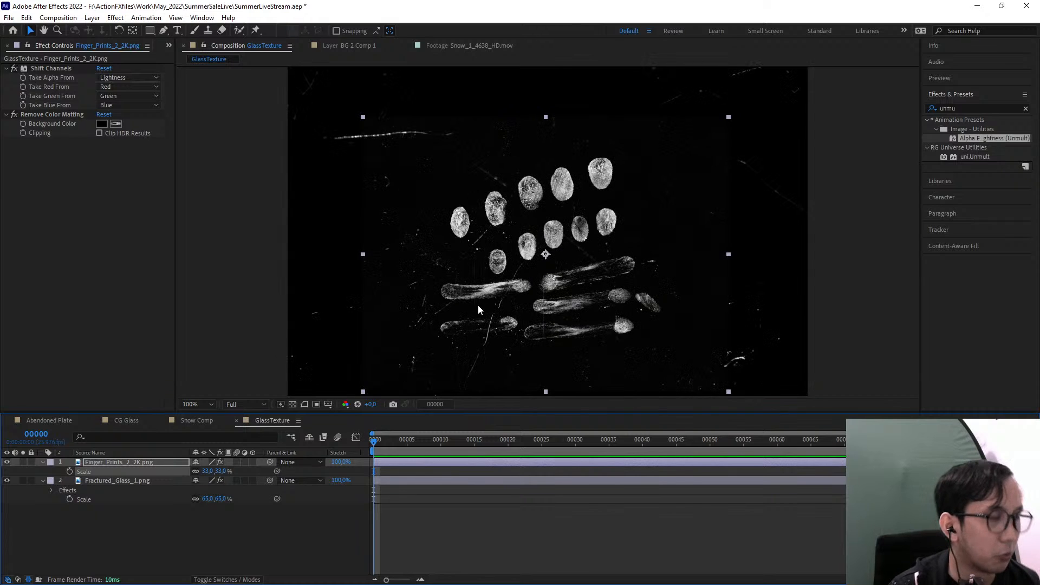
left_click_drag(601, 187, 597, 170)
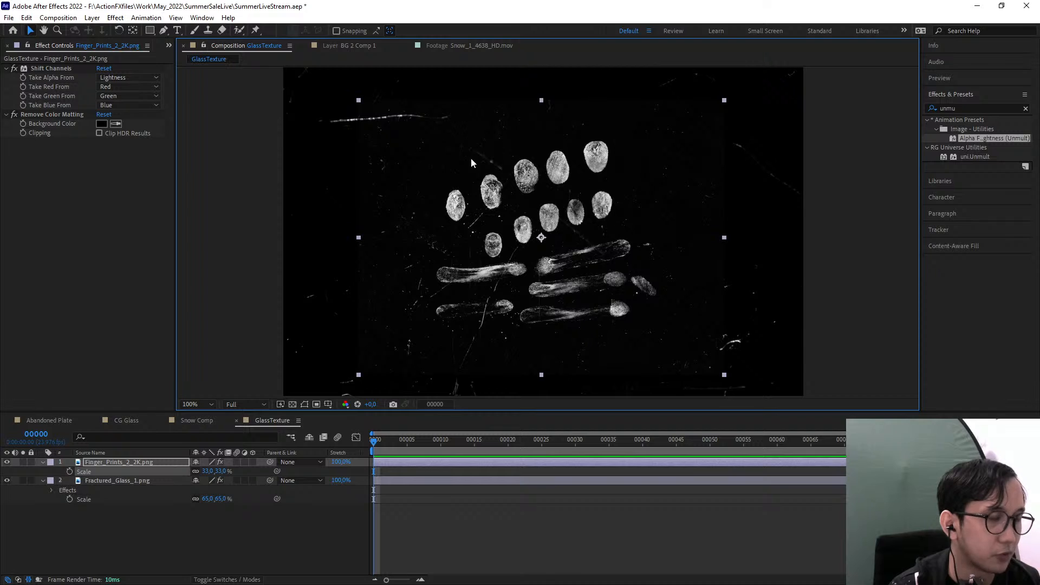
scroll(398, 156, "up", 2)
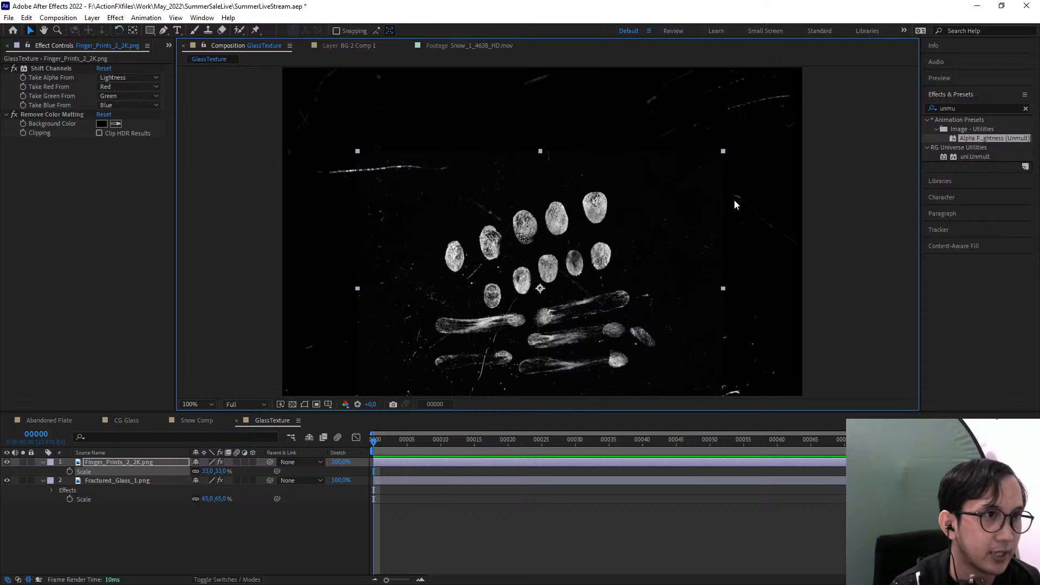
left_click_drag(734, 261, 717, 169)
left_click_drag(684, 347, 697, 303)
left_click_drag(621, 275, 605, 331)
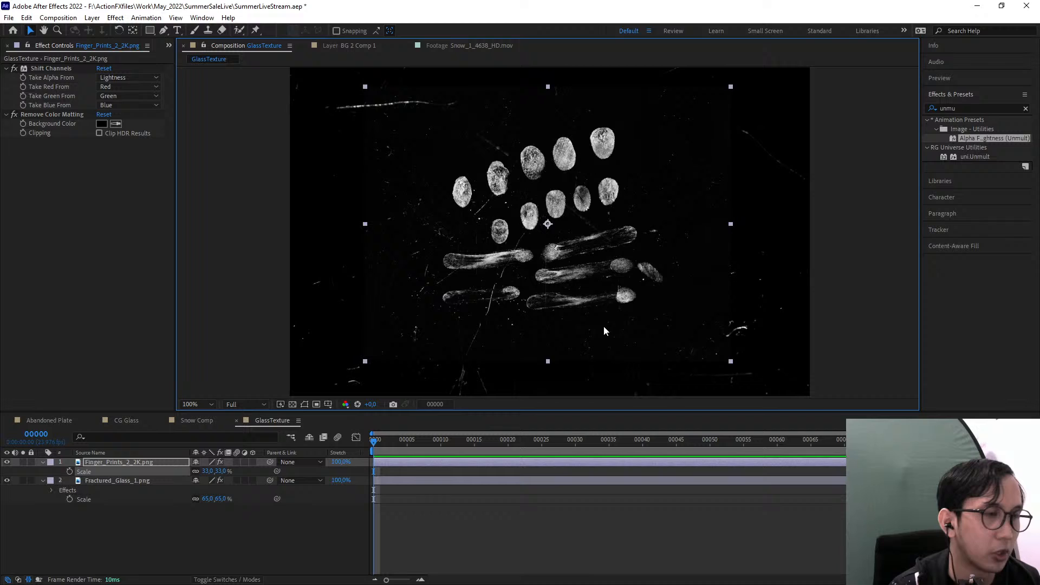
left_click(163, 30)
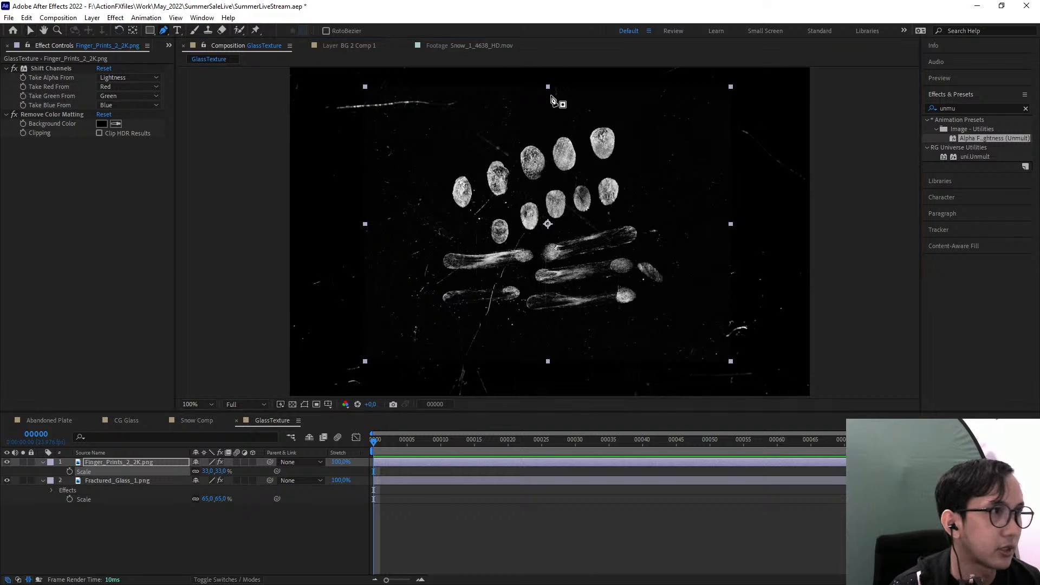
left_click_drag(535, 114, 559, 111)
left_click_drag(628, 136, 640, 161)
left_click_drag(653, 219, 660, 249)
left_click_drag(674, 296, 656, 319)
left_click_drag(557, 320, 524, 323)
left_click_drag(446, 337, 410, 315)
left_click_drag(405, 261, 403, 240)
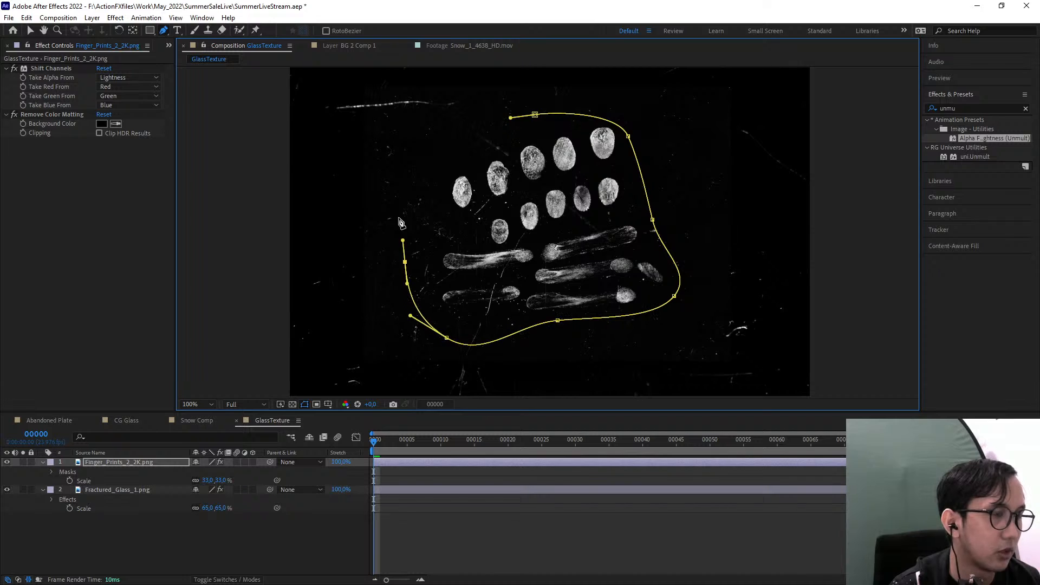
left_click_drag(400, 171, 430, 157)
left_click(535, 115)
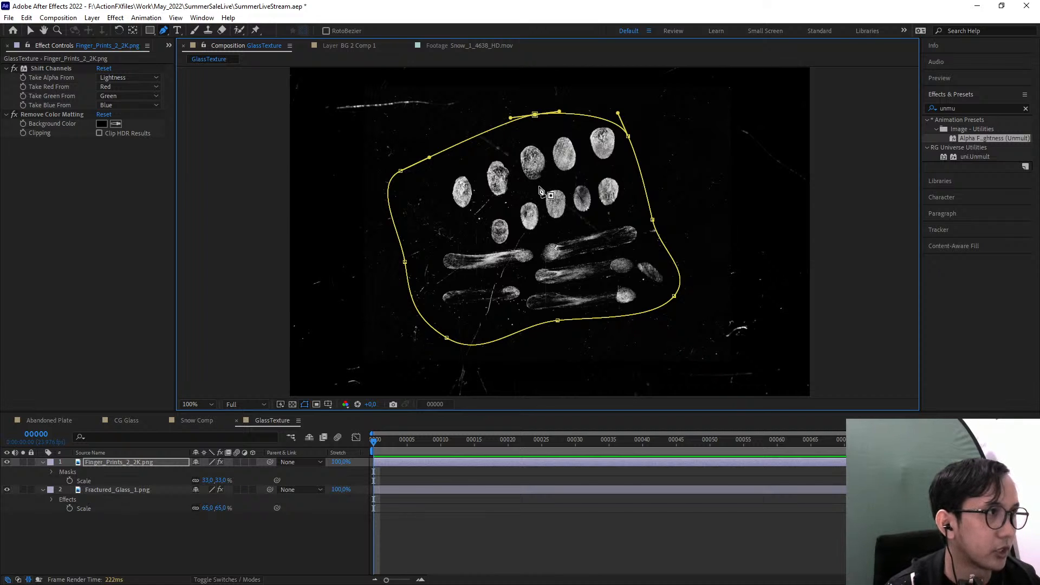
Undo the mask drawn around the fingerprints
key("ctrl+z")
key("ctrl+z")
key("ctrl+z")
key("ctrl+z")
key("ctrl+z")
key("ctrl+z")
key("ctrl+z")
key("ctrl+z")
key("ctrl+z")
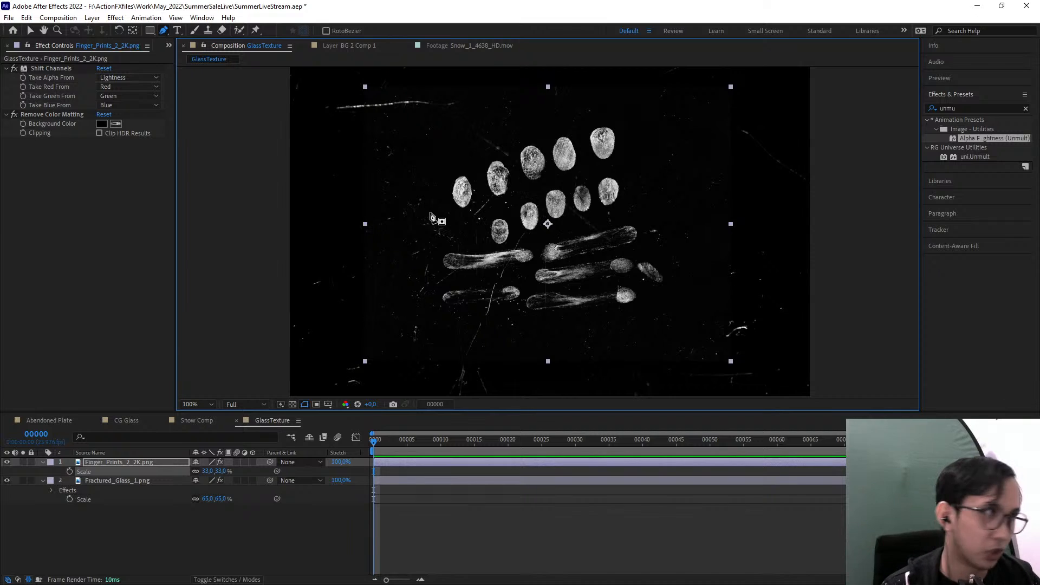
Select the Shift Channels effect on the fingerprints layer
left_click(47, 70)
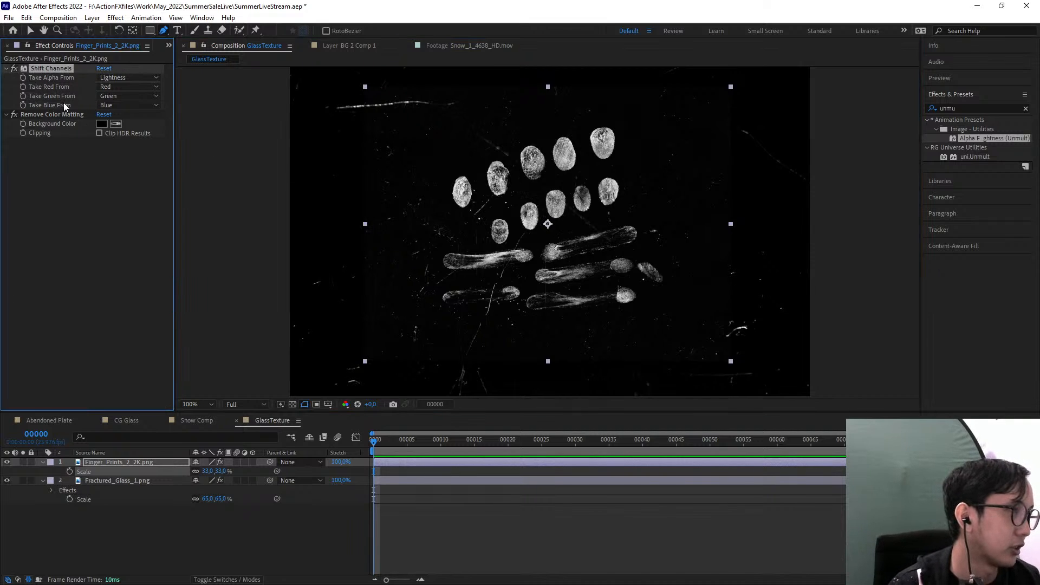
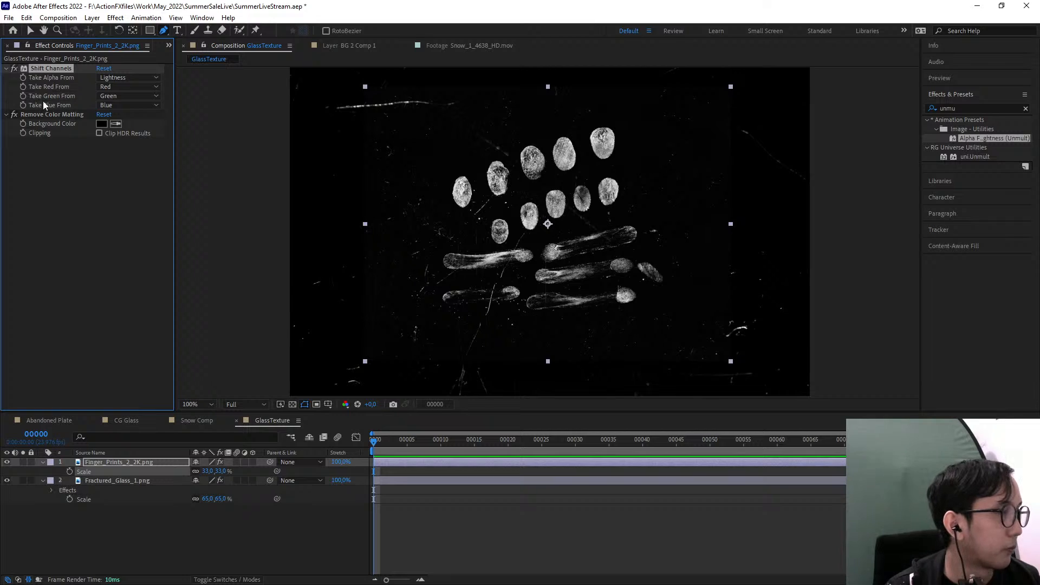
Set the scale of the Finger_Prints_2_2K.png layer to 100%
left_click(137, 462)
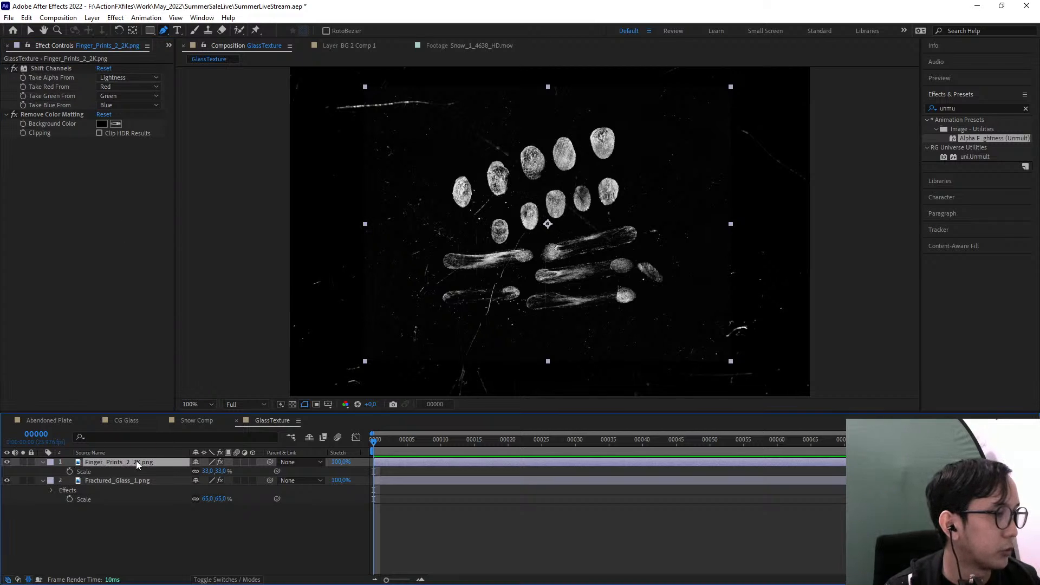
key("s")
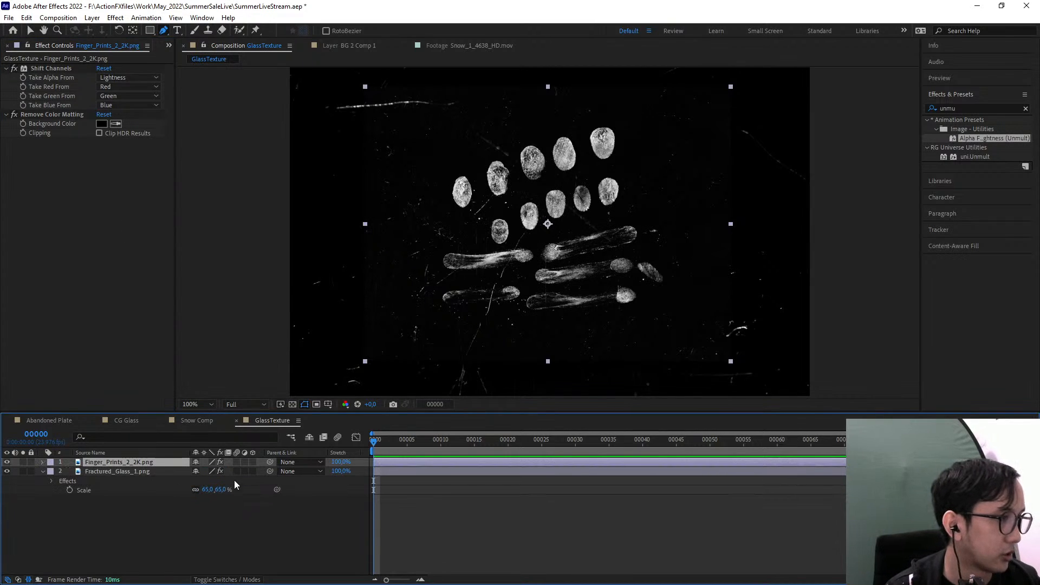
key("s")
left_click(203, 471)
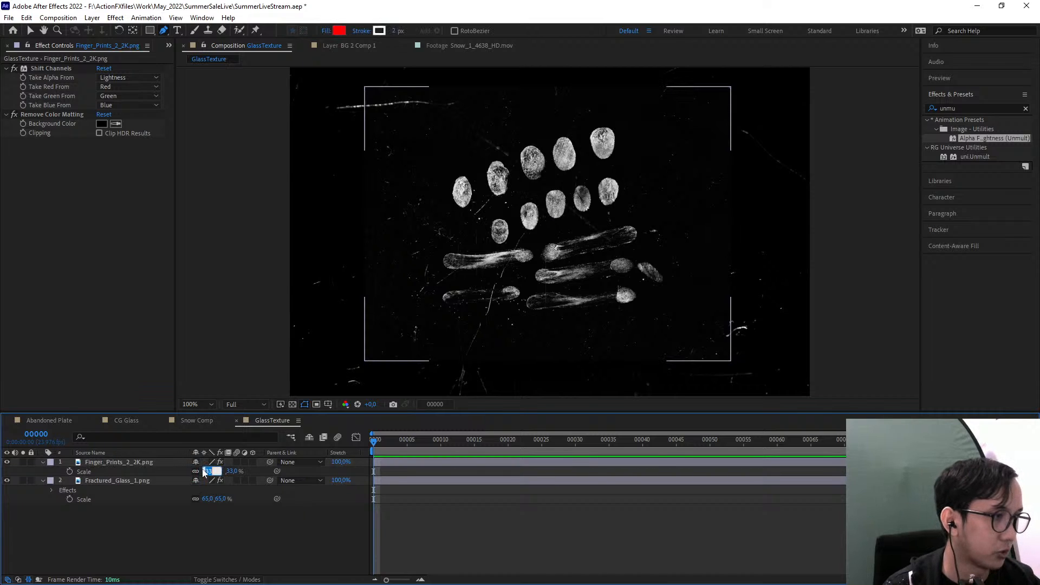
type("100")
key("Return")
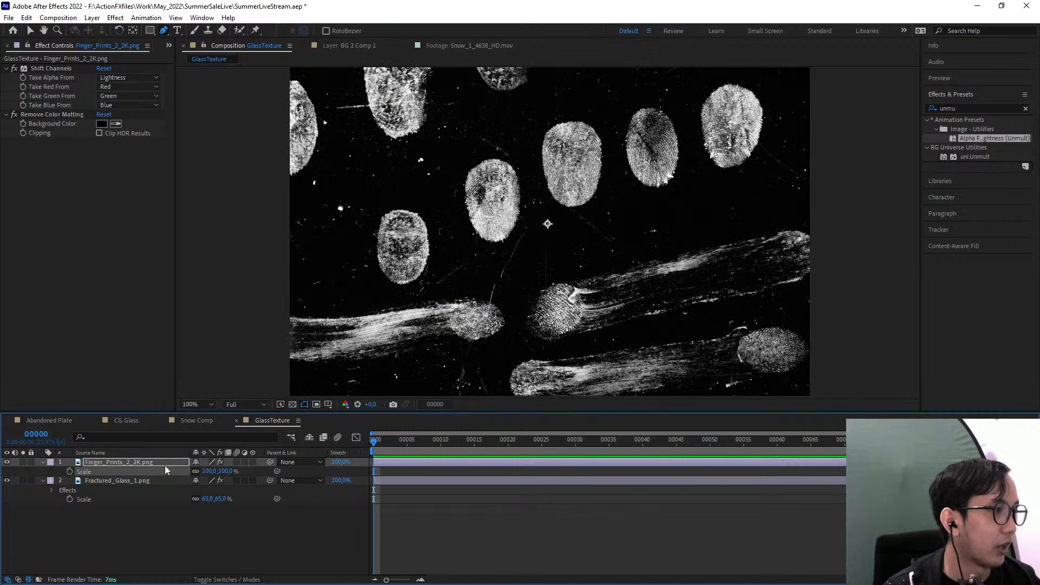
Pre-compose the fingerprints layer into a composition named Fingerprint, moving all attributes into the new composition
left_click(161, 462)
key("ctrl+shift+c")
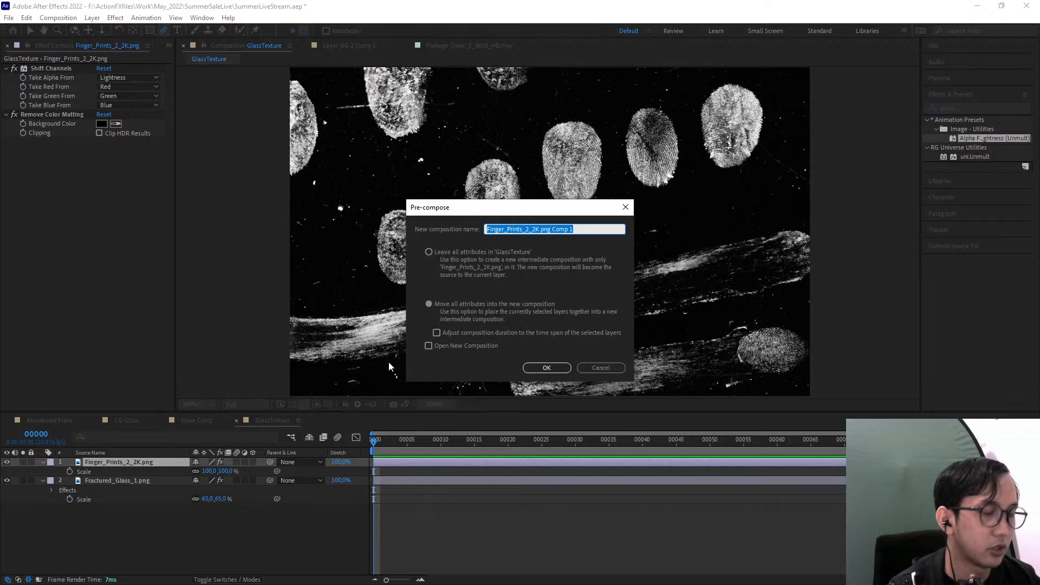
key("BackSpace")
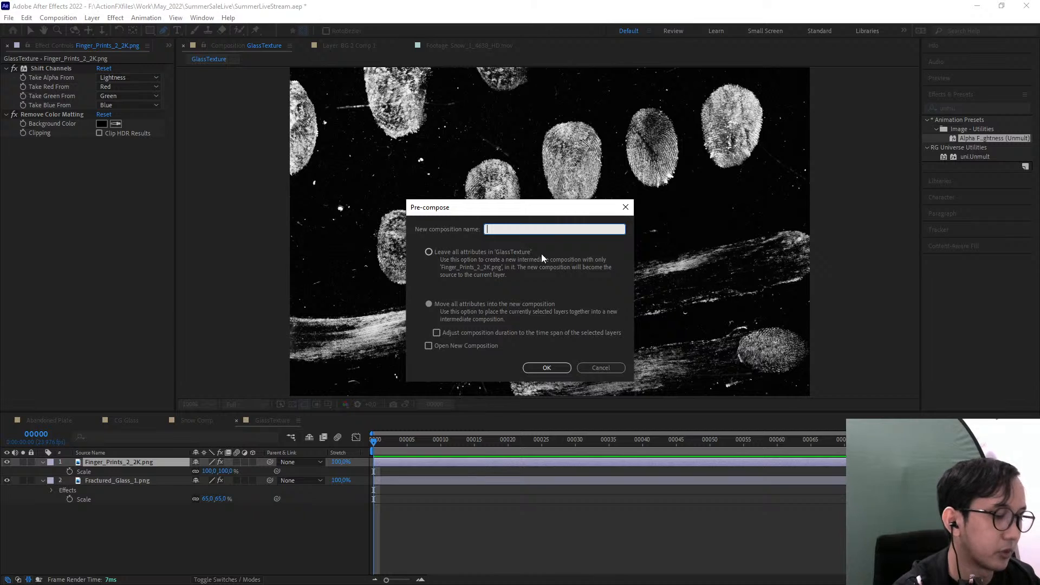
type("Fingerprin")
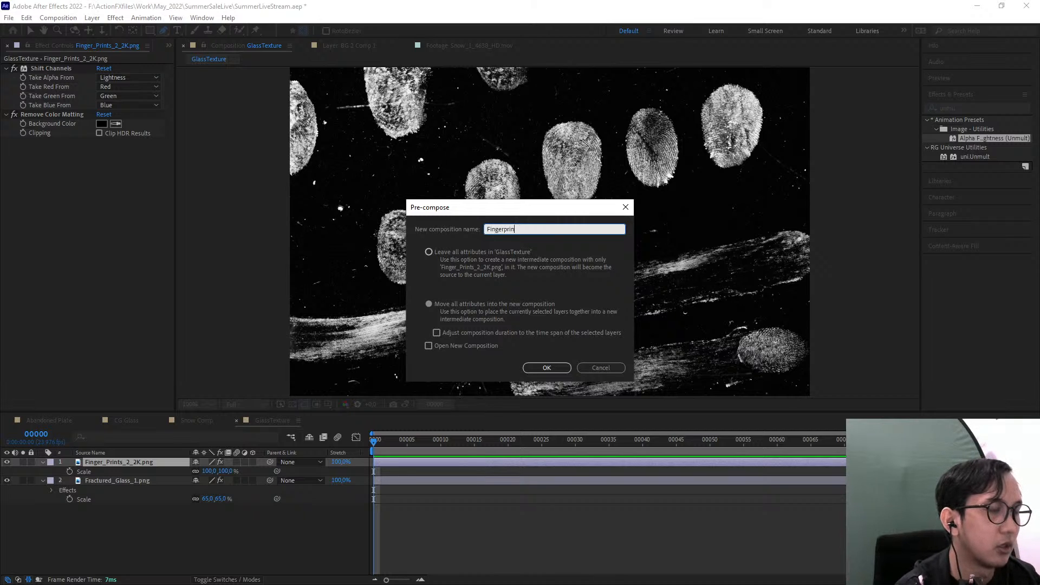
type("t")
key("Return")
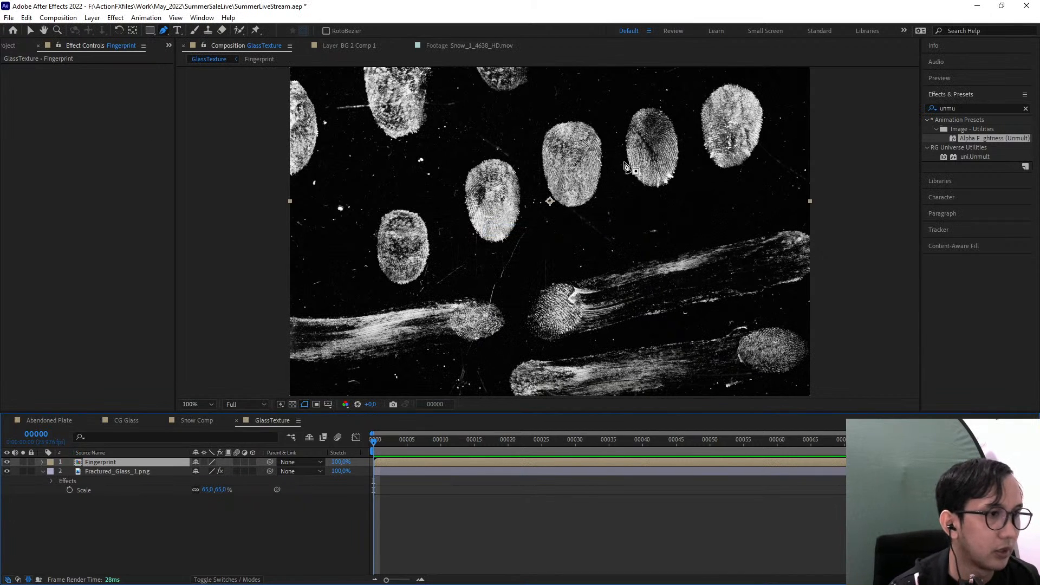
Scale the pre-composed Fingerprint layer to 54% in the GlassTexture composition
key("s")
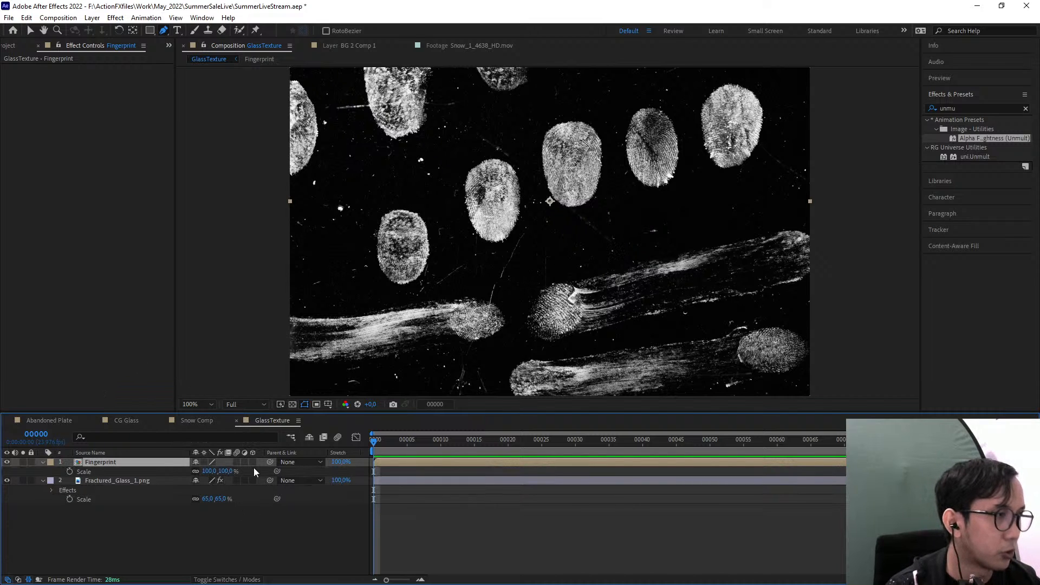
mouse_move(226, 471)
left_mouse_down()
mouse_move(203, 472)
mouse_move(217, 464)
left_mouse_up()
key("ctrl+z")
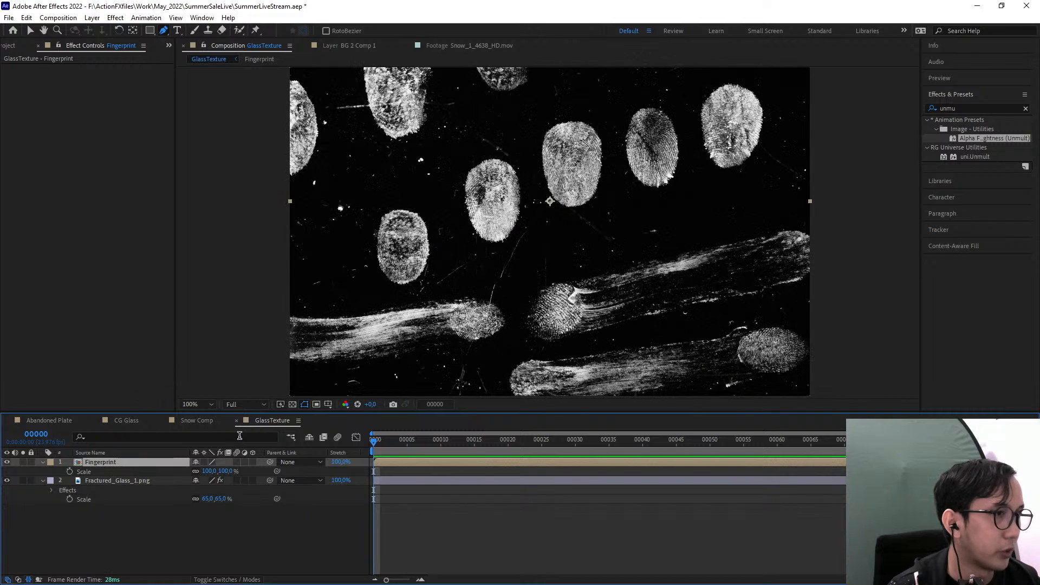
left_click_drag(598, 279, 597, 314)
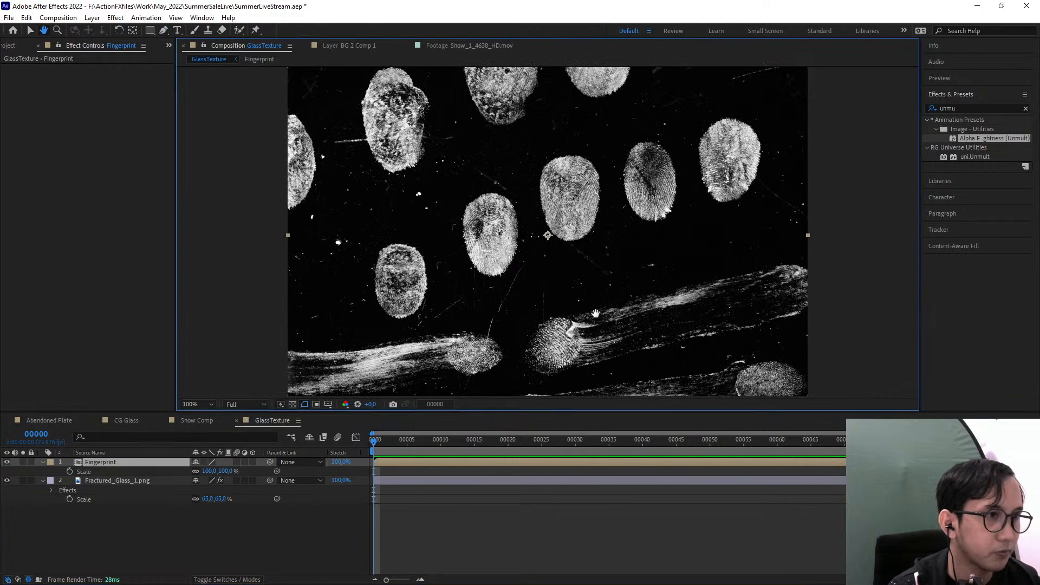
scroll(513, 257, "down", 1)
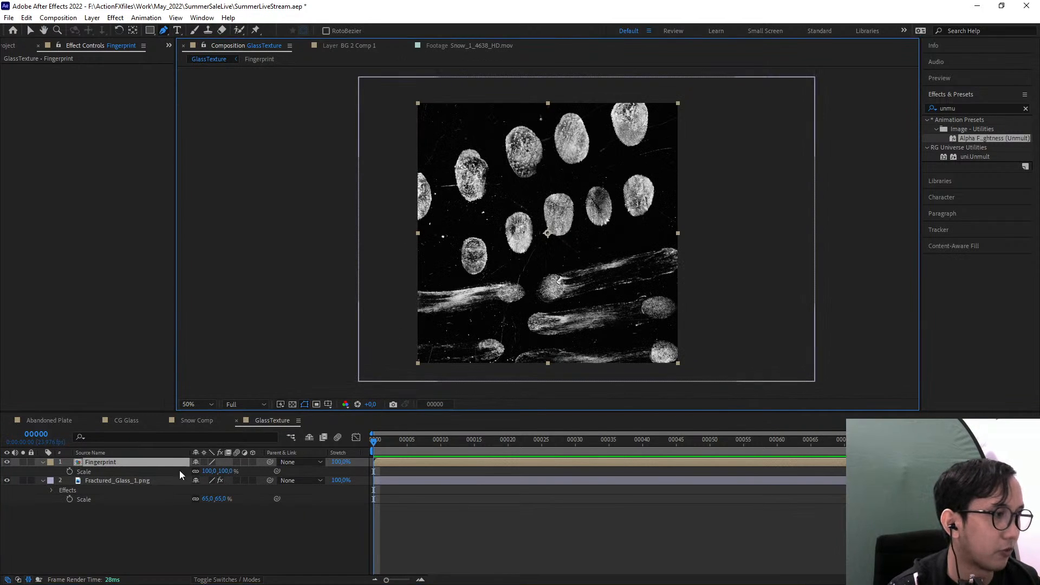
left_click_drag(218, 472, 203, 470)
key("period")
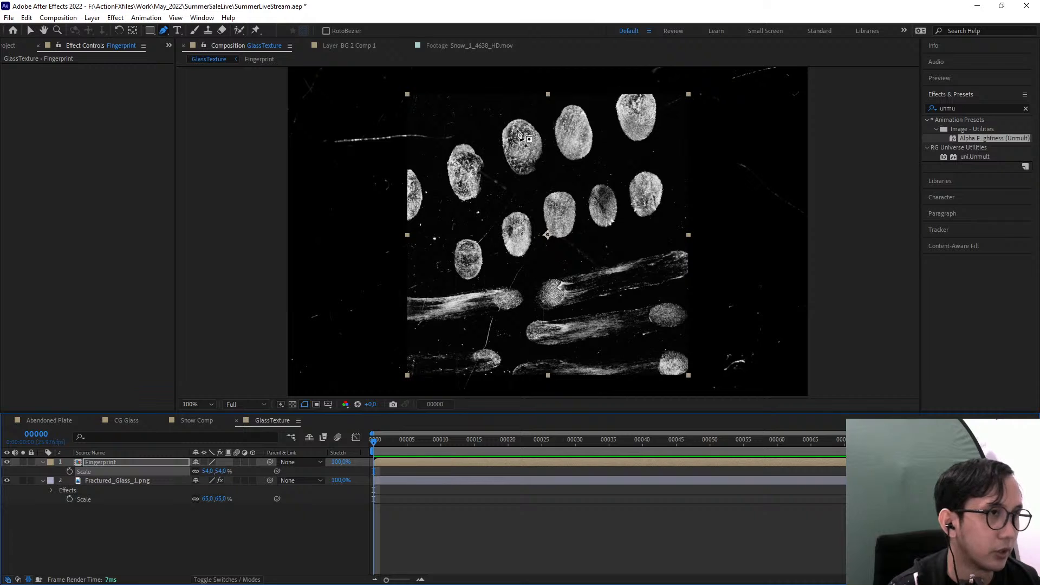
Scale the Finger_Prints_2_2K.png layer to 47% inside the Fingerprint composition, then return to the GlassTexture composition
left_click(118, 466)
double_click(119, 465)
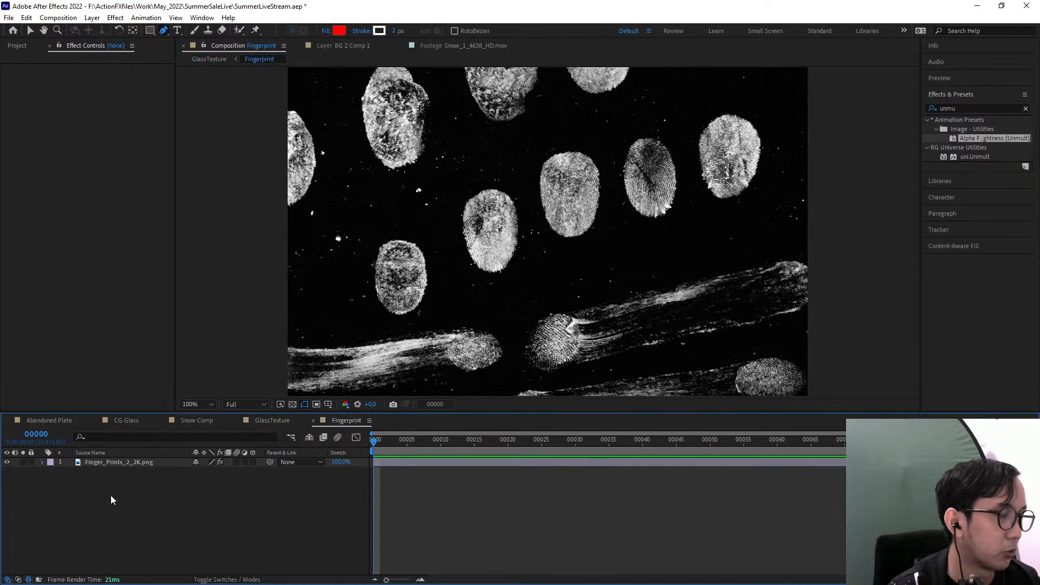
key("comma")
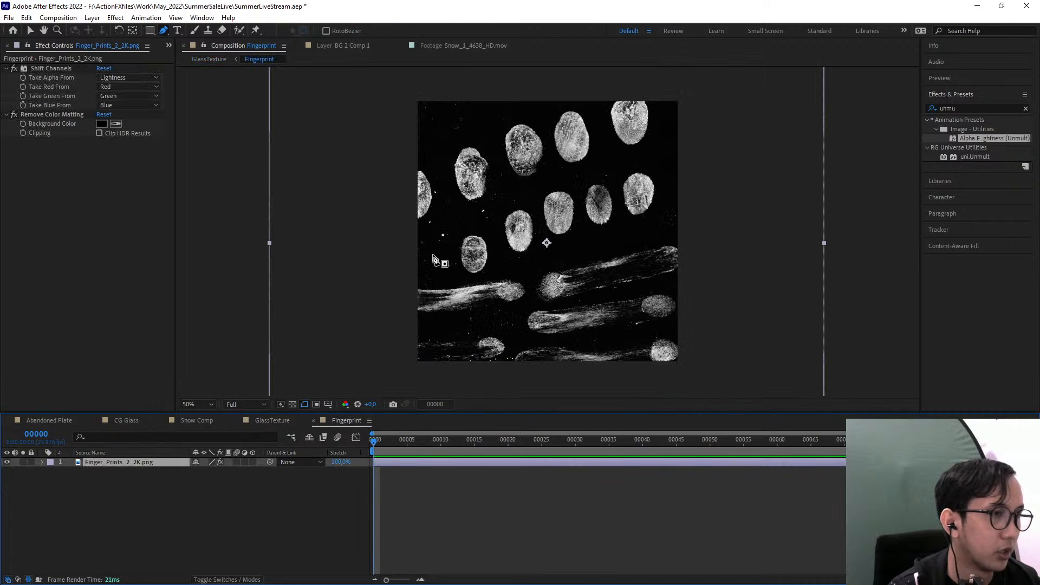
key("s")
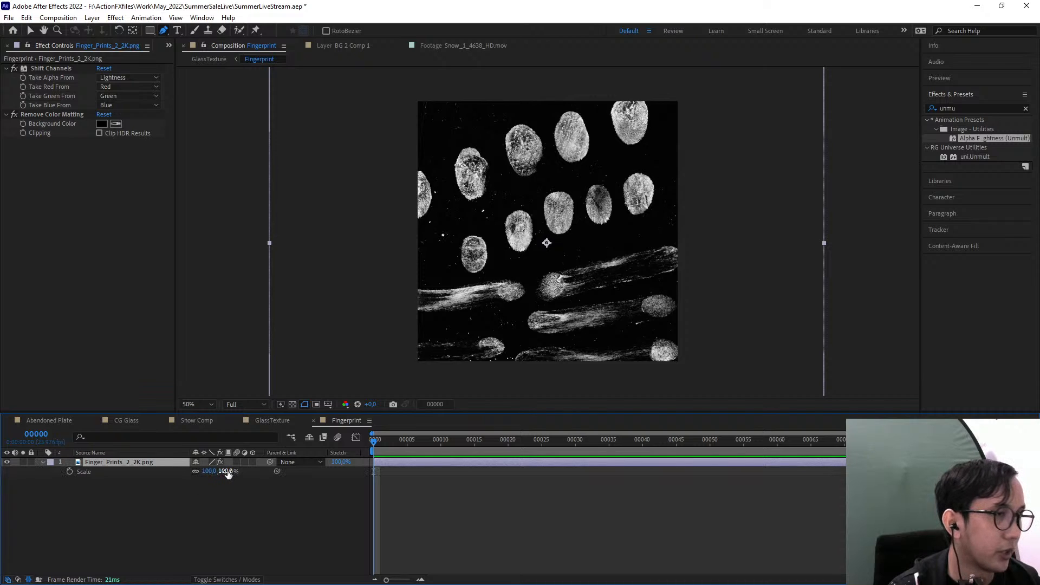
left_click_drag(228, 473, 197, 472)
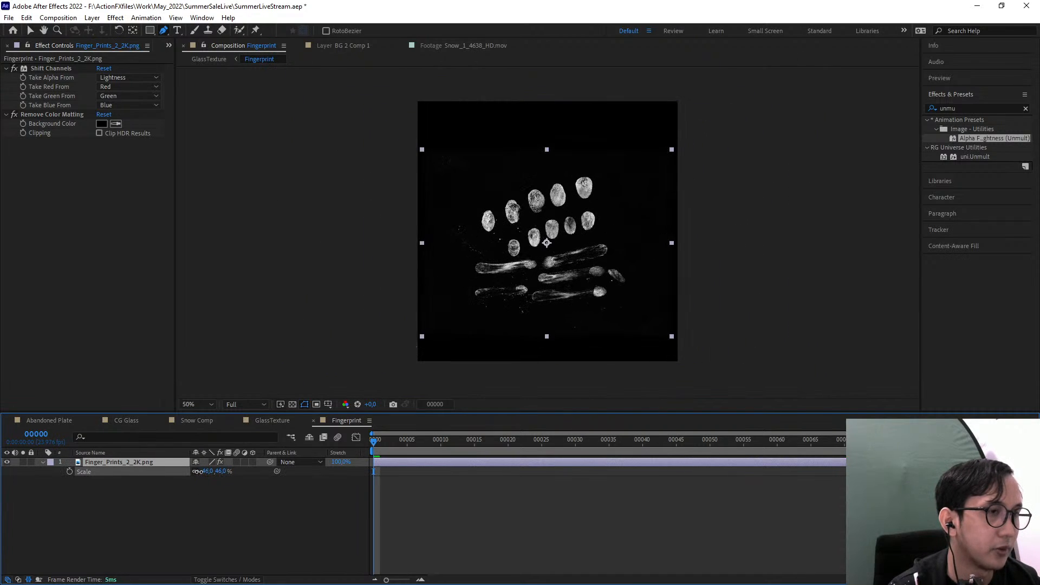
left_click(201, 59)
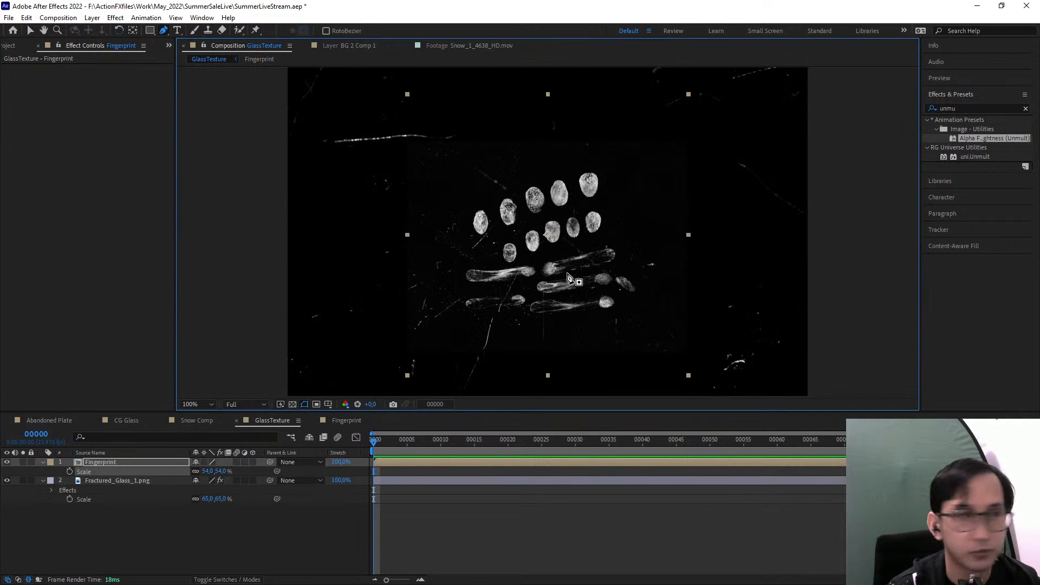
Enclose all the fingerprints and smears in a curved closed mask on the Fingerprint layer with the Pen tool
scroll(482, 255, "up", 1)
scroll(460, 261, "down", 1)
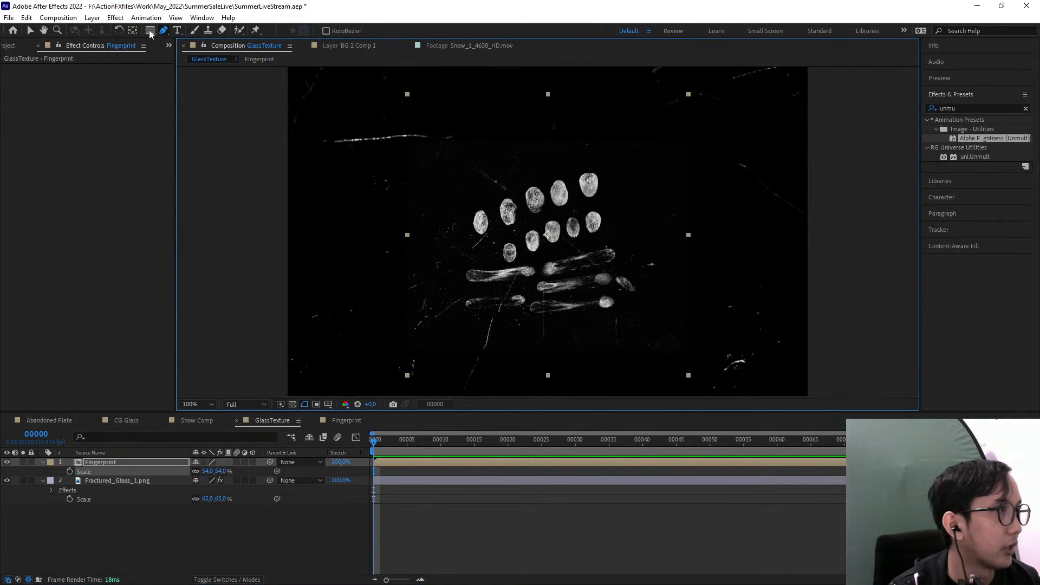
left_click_drag(610, 168, 580, 160)
left_click_drag(543, 161, 515, 166)
left_click_drag(457, 188, 437, 210)
left_click_drag(437, 246, 434, 272)
left_click_drag(437, 321, 451, 329)
left_click_drag(511, 336, 538, 335)
left_click_drag(618, 331, 627, 323)
left_click_drag(654, 286, 649, 265)
left_click_drag(628, 224, 625, 206)
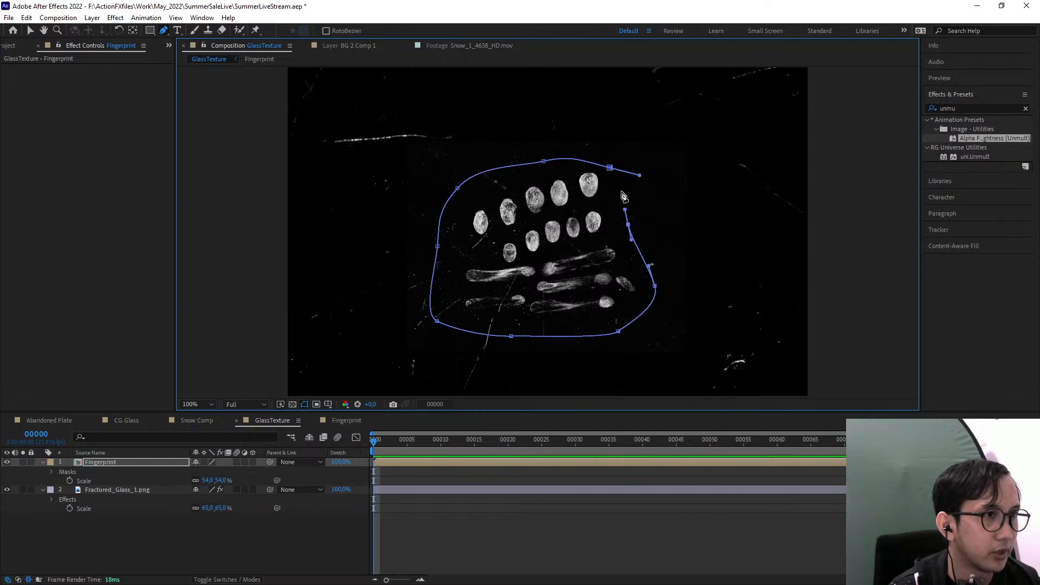
left_click(610, 168)
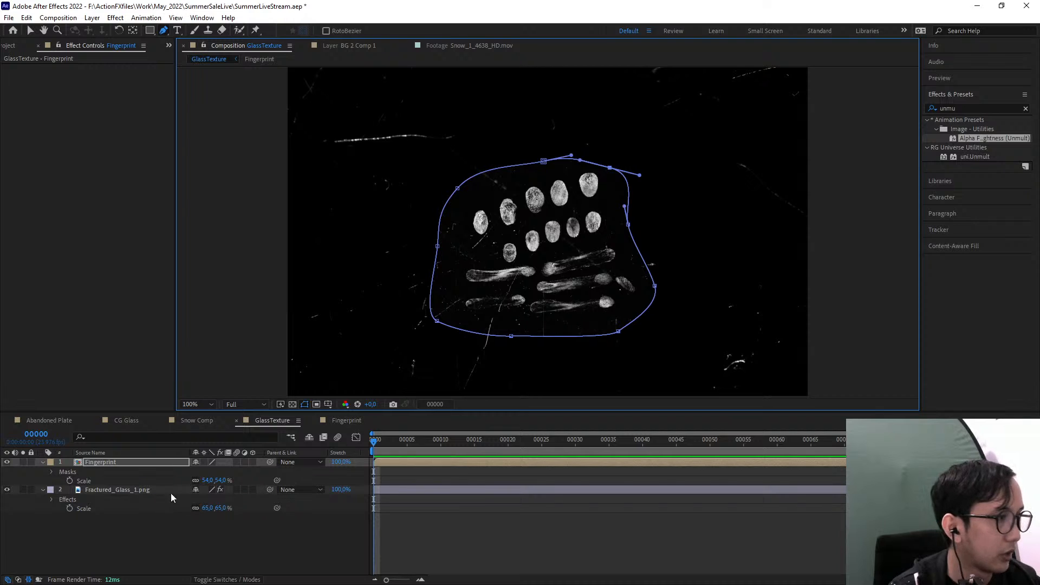
Feather the mask around the fingerprints by 156 pixels
key("f")
left_click_drag(214, 481, 275, 476)
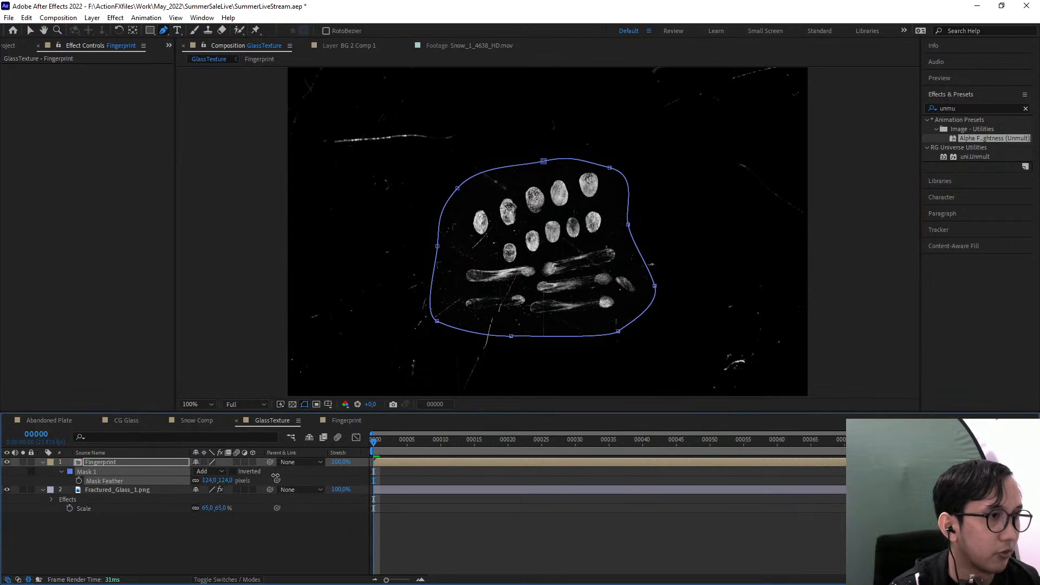
left_click(265, 514)
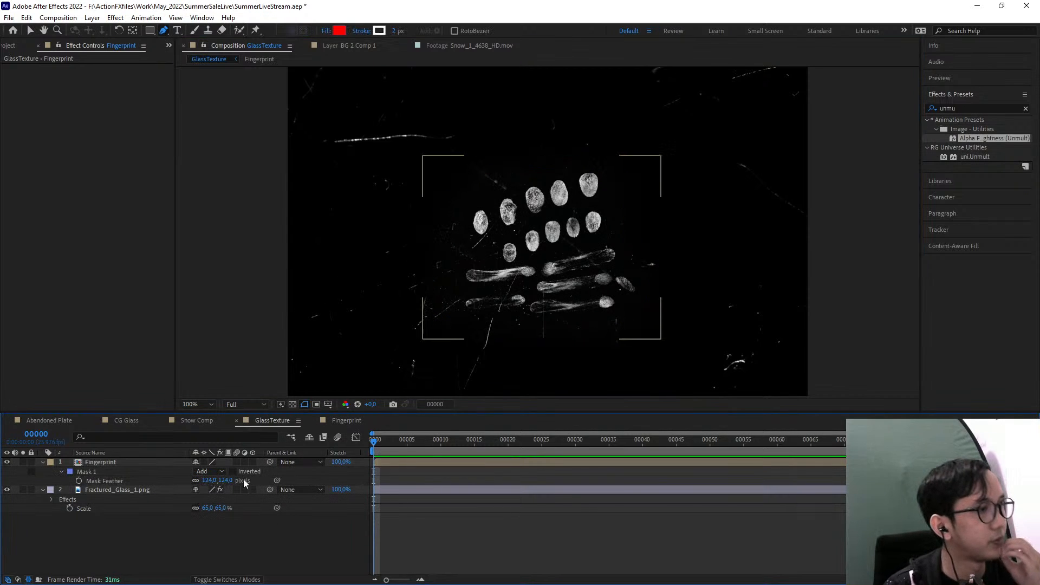
left_click_drag(217, 481, 237, 476)
left_click(113, 463)
Move the Fingerprint layer up and to the right of the frame's centre, then scale it to 77%
left_click(30, 30)
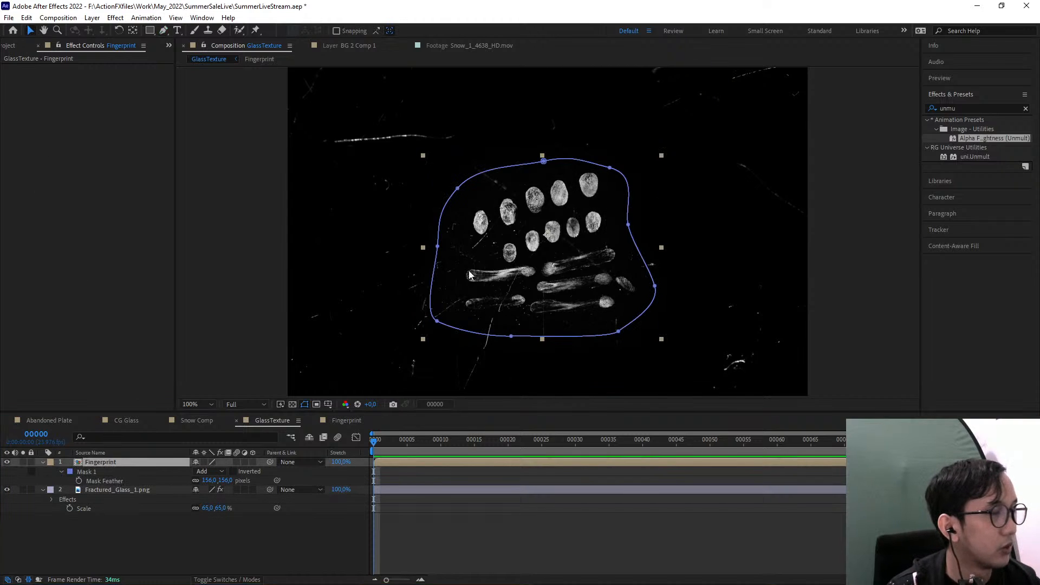
scroll(547, 263, "down", 2)
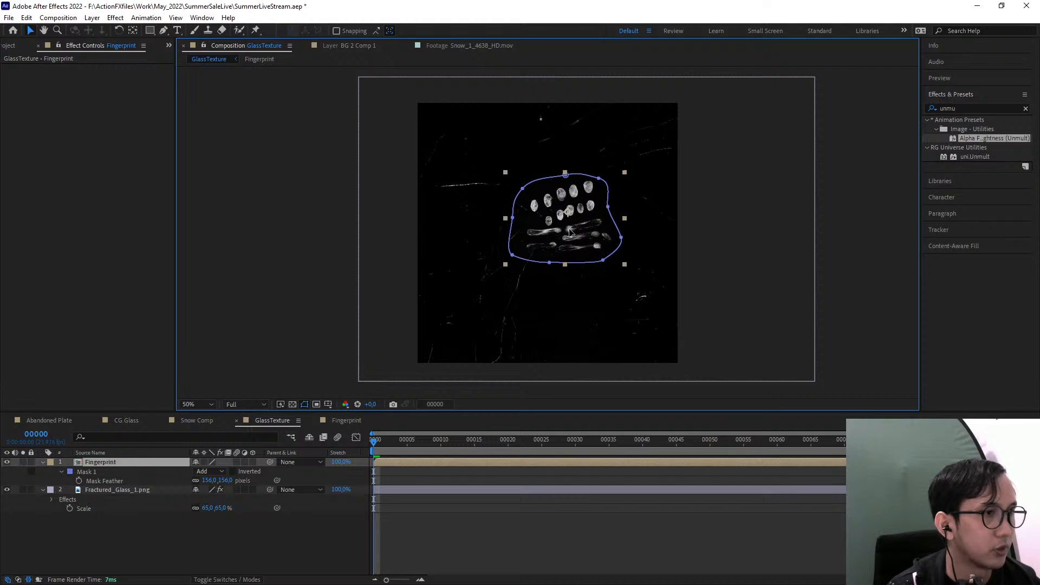
scroll(502, 281, "up", 2)
key("s")
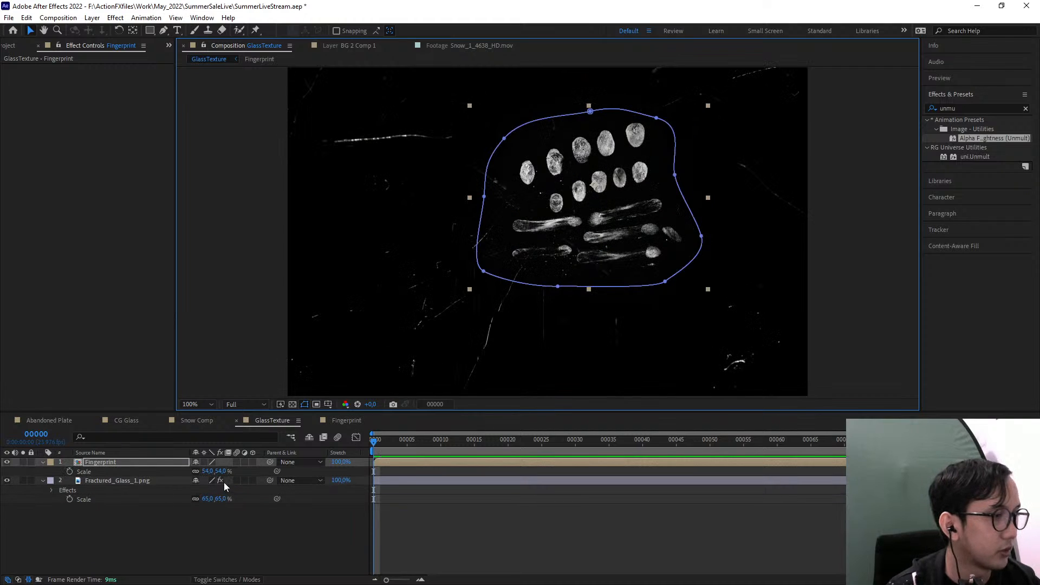
left_click_drag(218, 471, 231, 471)
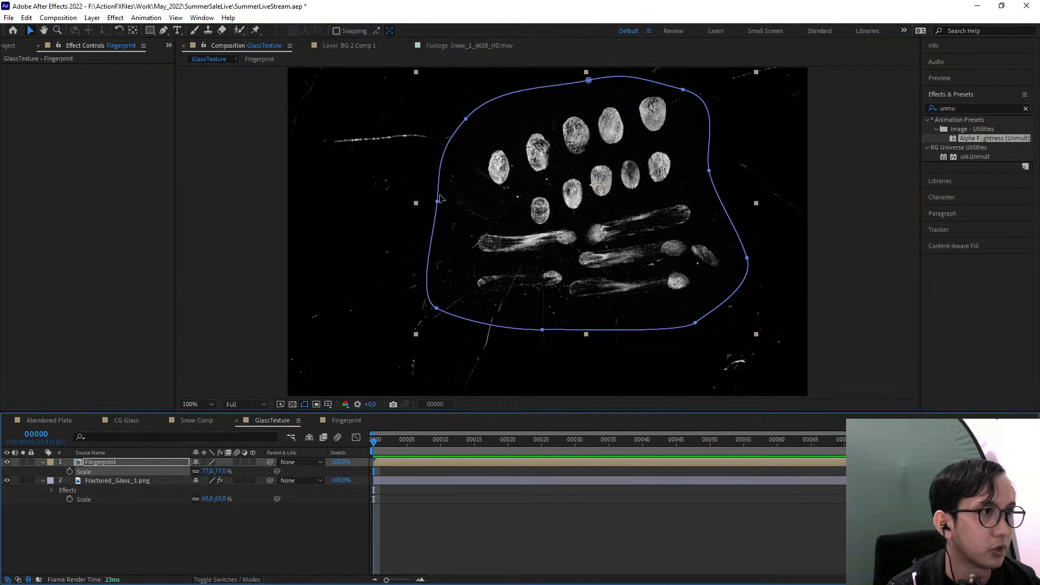
Pull the vertex on the mask's left edge inward, then delete the whole mask from the Fingerprint layer
left_click_drag(438, 200, 478, 183)
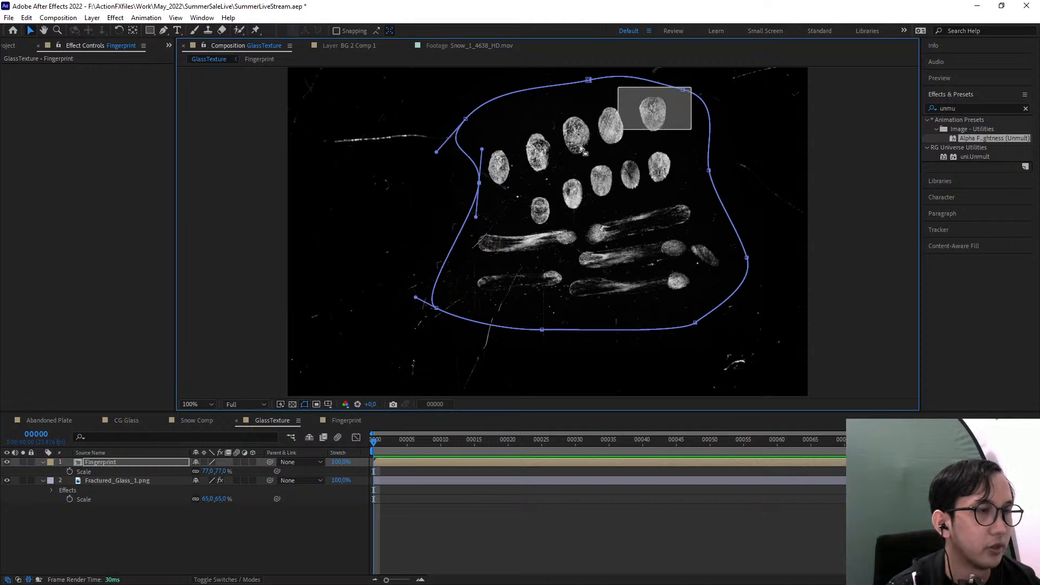
left_click_drag(580, 146, 686, 90)
double_click(686, 90)
key("Delete")
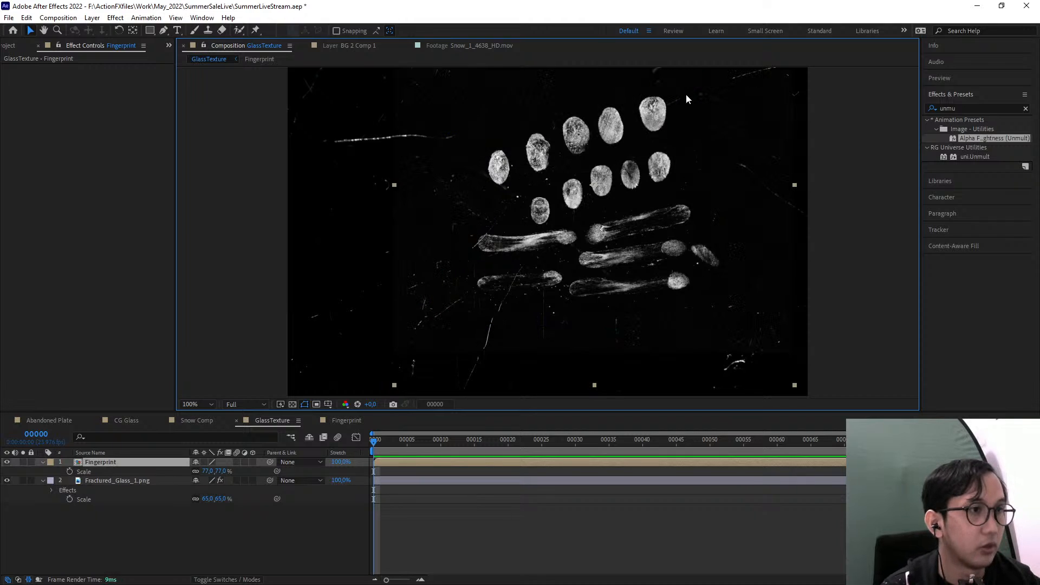
Isolate the leftmost fingerprint of the upper row with a tall elliptical mask on the Fingerprint layer
left_click(151, 31)
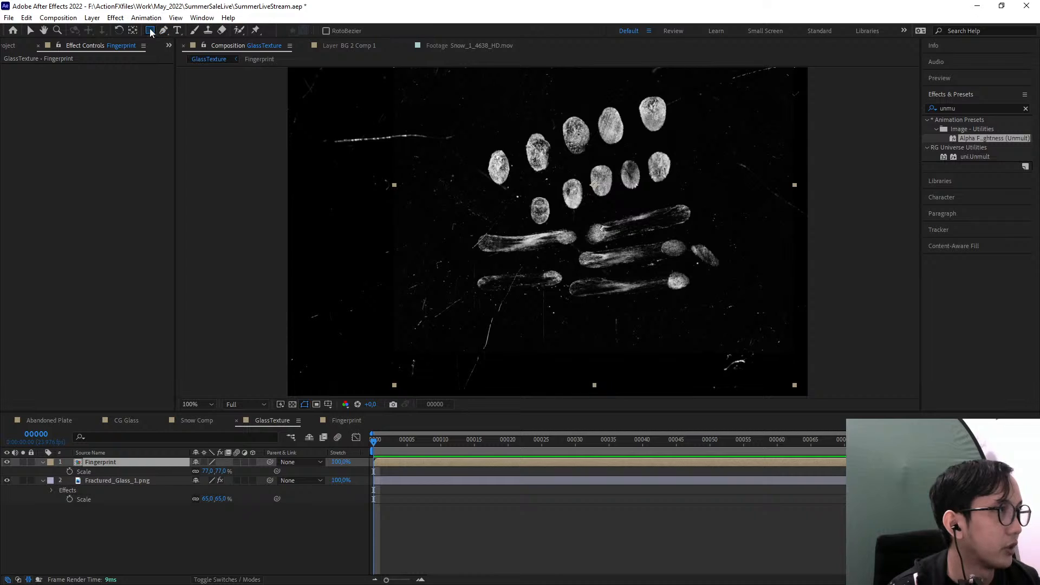
left_click(184, 53)
left_click_drag(478, 135, 517, 195)
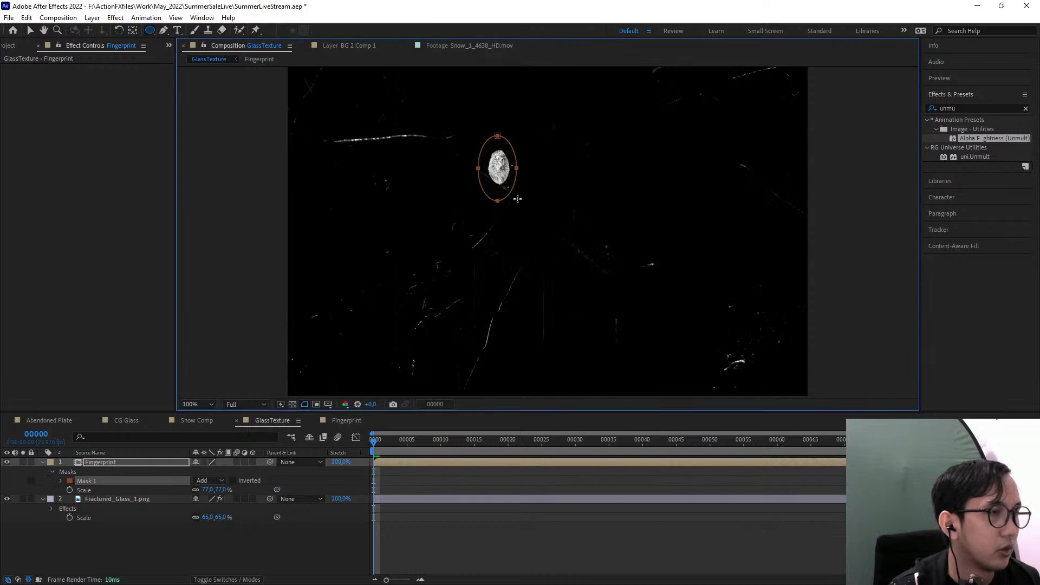
left_click(30, 31)
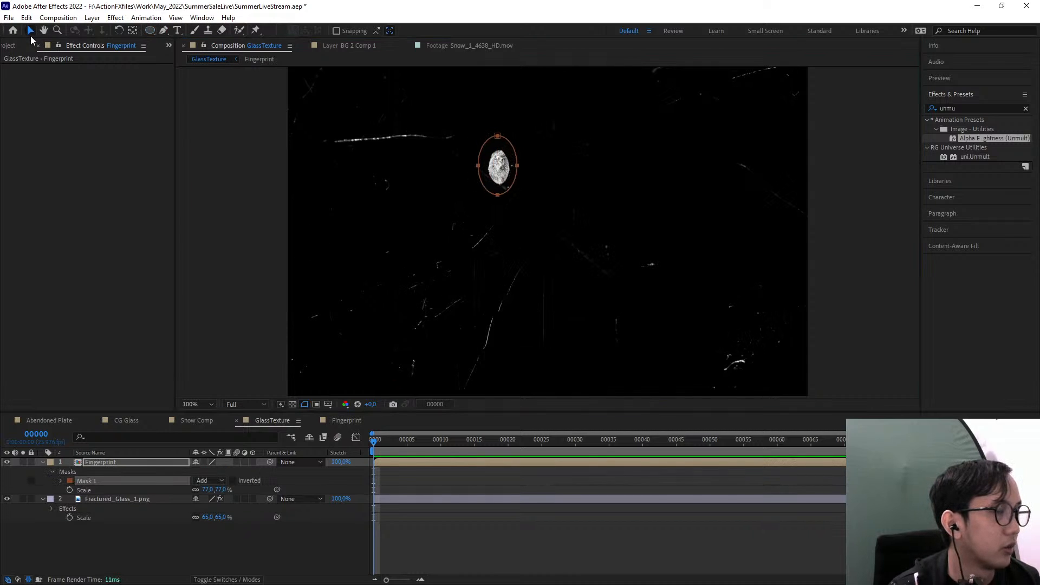
Duplicate the masked Fingerprint layer and arrange the copy to show the second fingerprint just right of the first
left_click(141, 464)
key("ctrl+d")
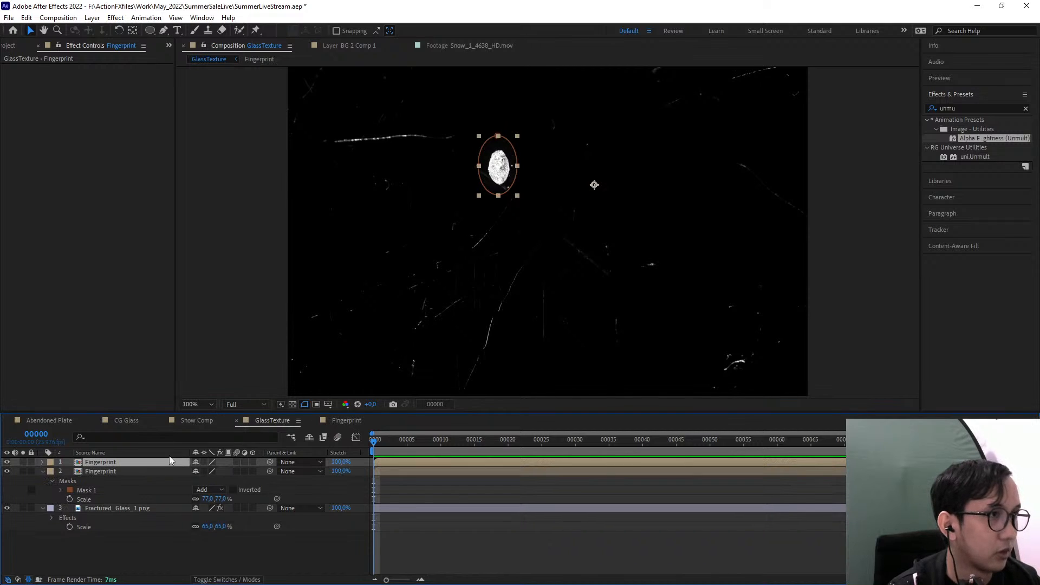
left_click_drag(514, 163, 543, 168)
left_click(33, 34)
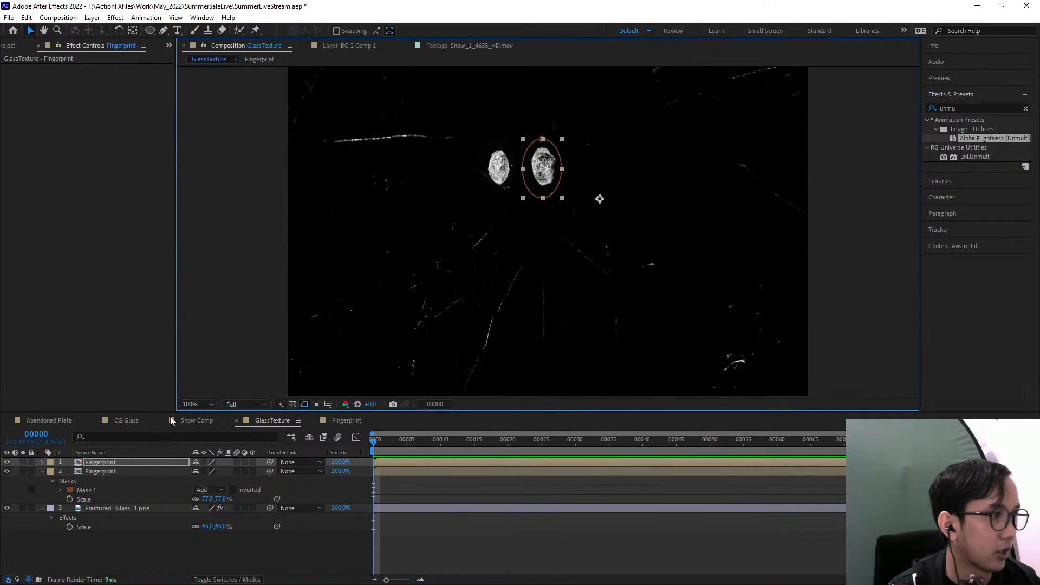
Feather the fingerprint masks by 31 pixels on the lower Fingerprint layer and 16 pixels on the upper one
key("f")
left_click(113, 492)
key("f")
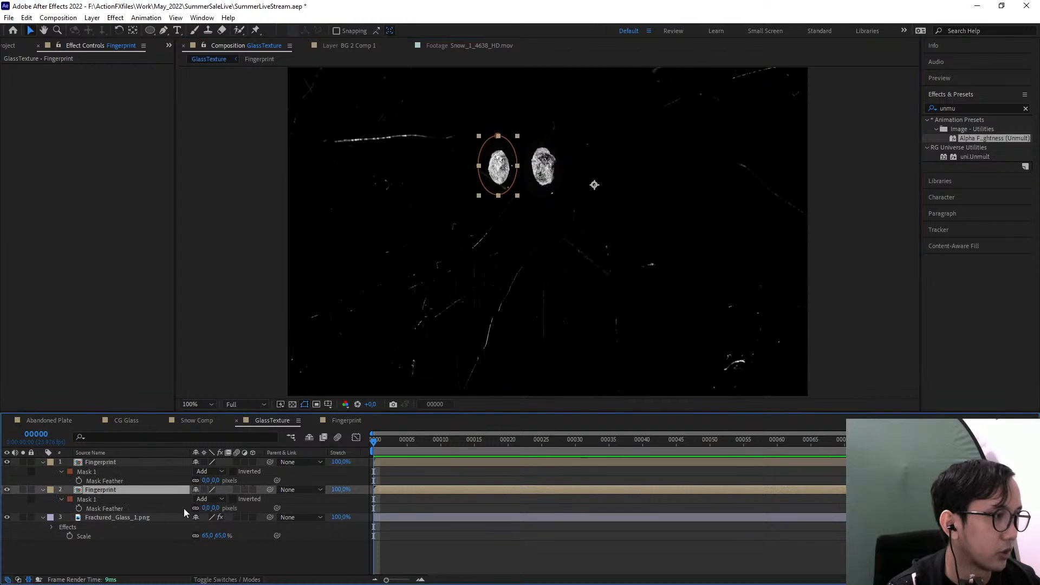
left_click_drag(210, 508, 223, 482)
left_click(239, 559)
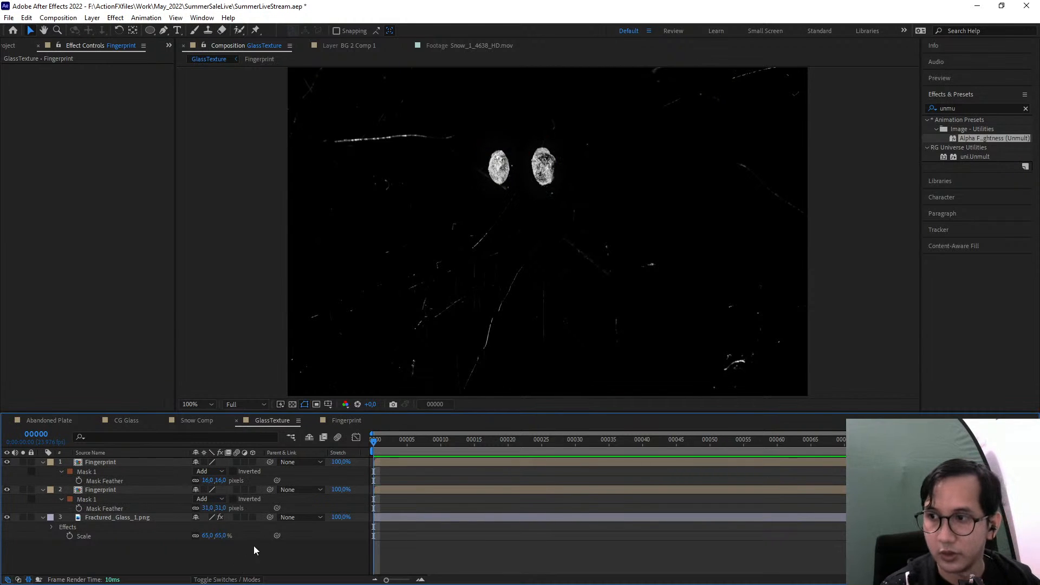
Add Smudges_1_2K.png from the surface imperfections as the top layer of GlassTexture and scale it to 71%
left_click(17, 46)
scroll(113, 336, "up", 2)
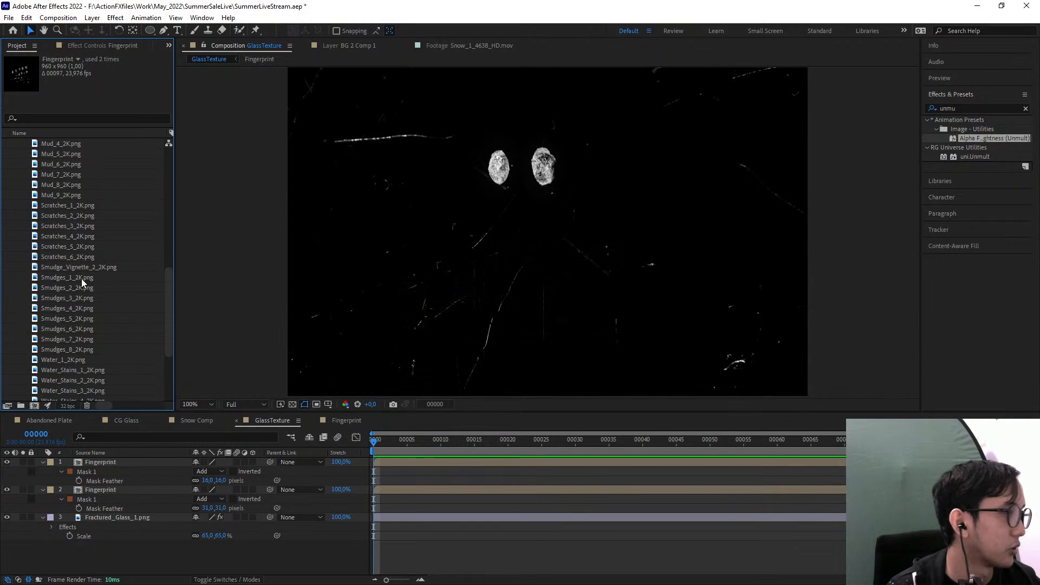
left_click(80, 279)
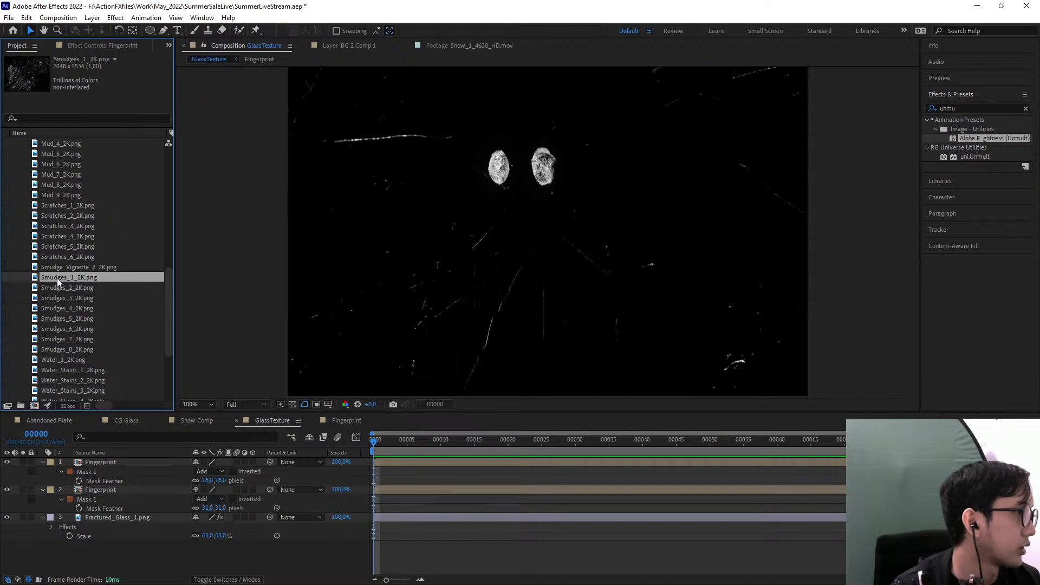
mouse_move(57, 278)
left_mouse_down()
mouse_move(297, 274)
mouse_move(565, 249)
left_mouse_up()
key("comma")
key("comma")
key("comma")
key("comma")
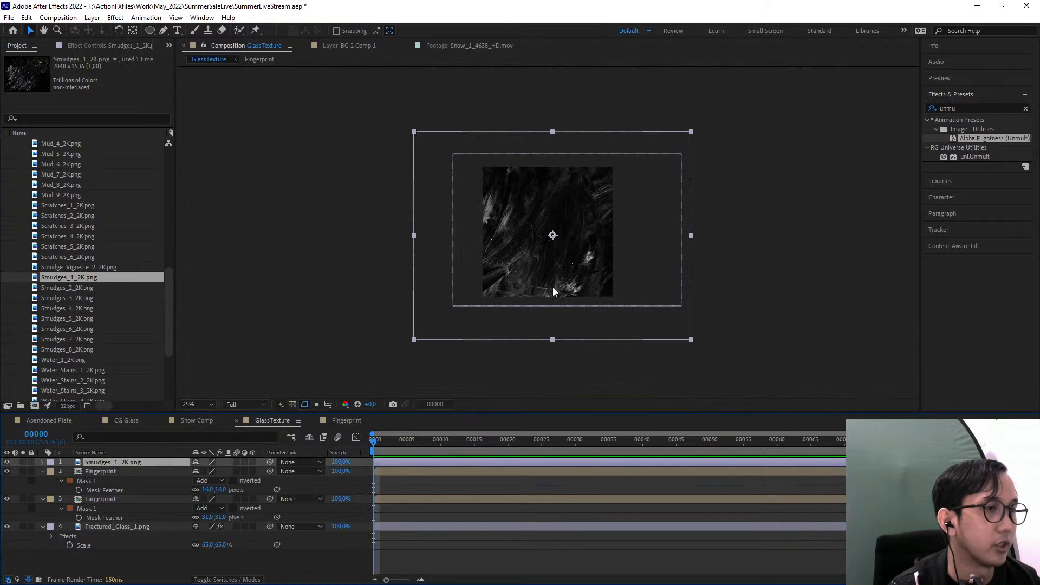
key("s")
left_click_drag(224, 471, 208, 470)
key("period")
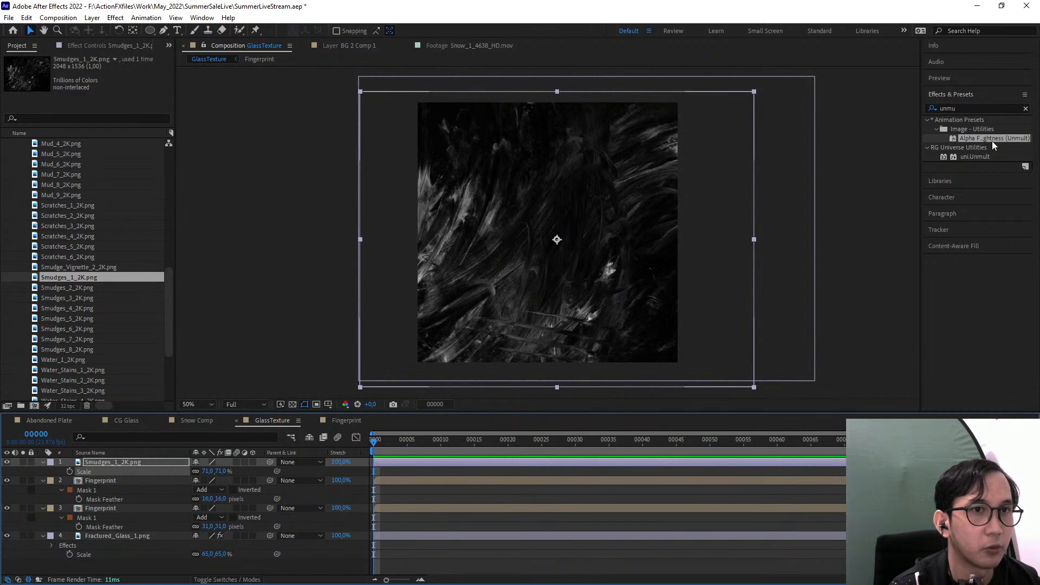
Apply the Alpha From Lightness (Unmult) preset to the Smudges_1_2K layer and shift it slightly up and right
left_click_drag(995, 139, 112, 461)
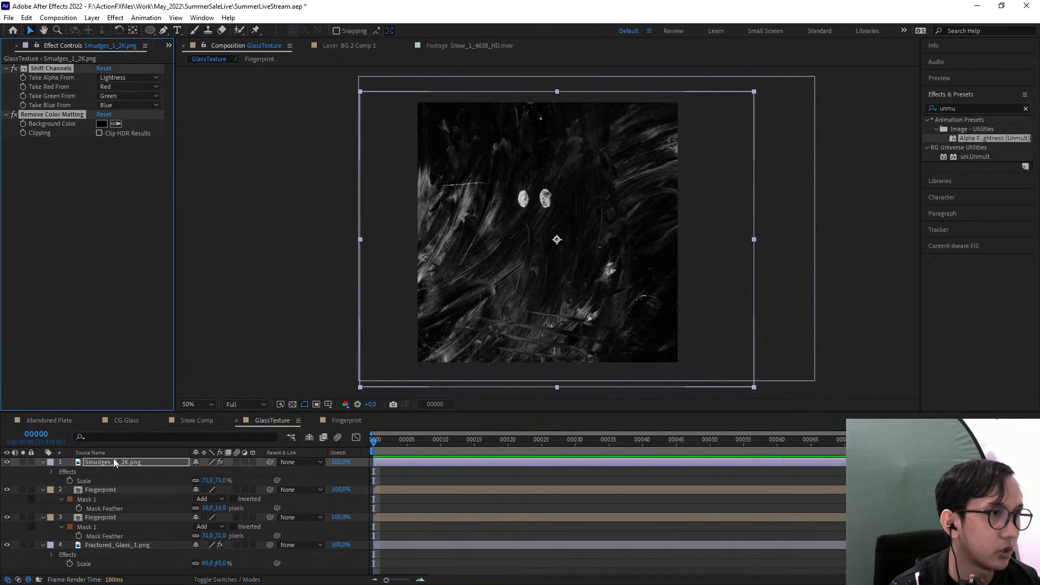
left_click_drag(523, 269, 538, 262)
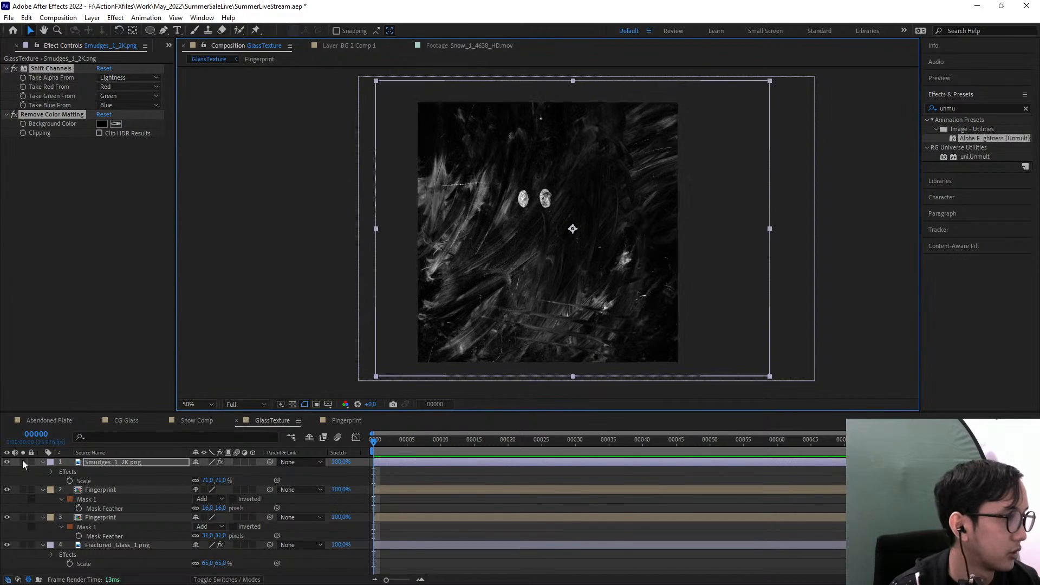
Lower the opacity of the Smudges_1_2K layer to 84%
left_click(42, 462)
left_click(125, 462)
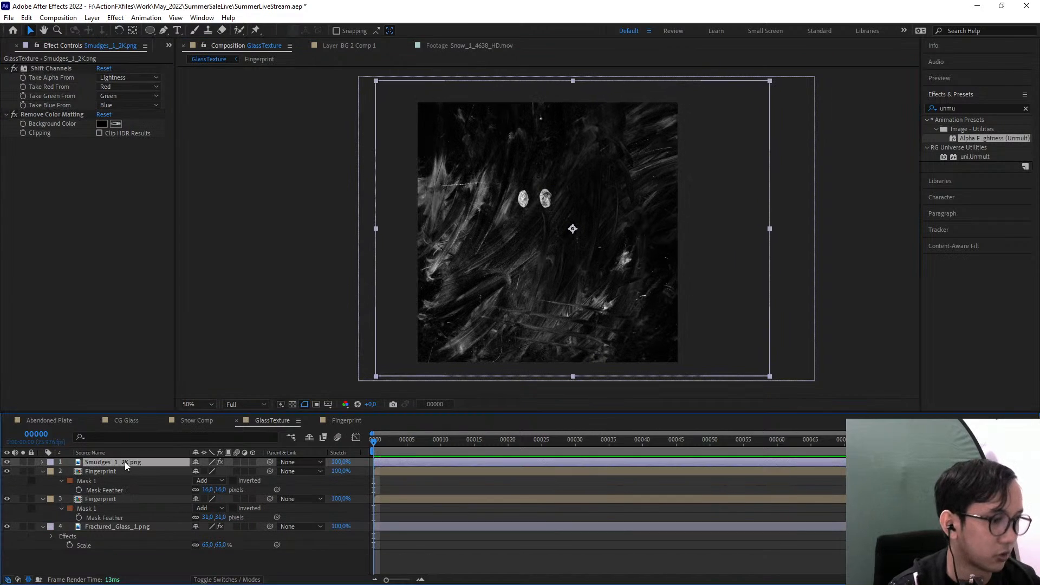
key("t")
left_click_drag(199, 471, 193, 472)
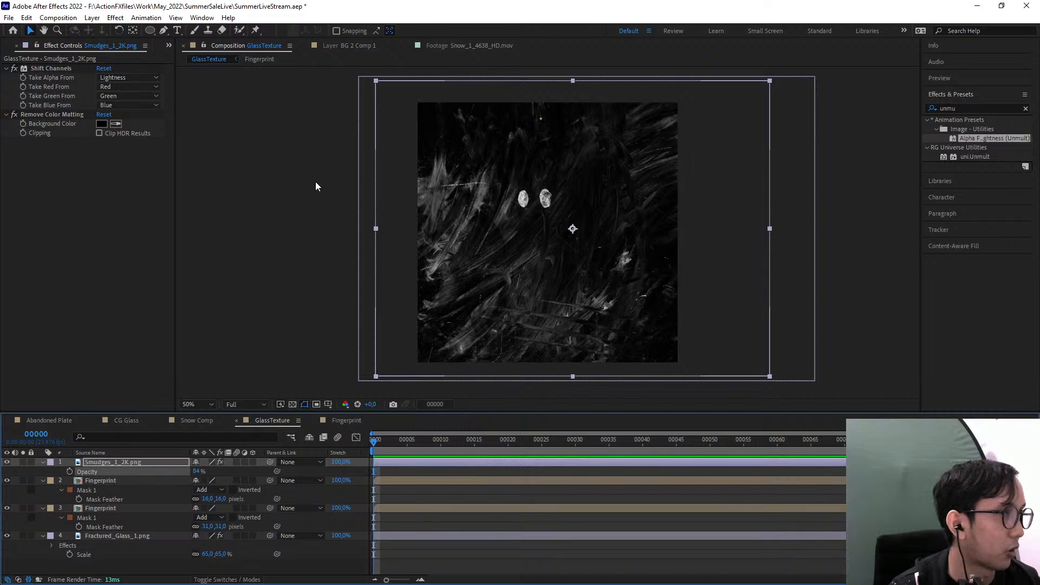
Add Tempered_Glass_Close_3_2721_2K.mov from the Breaking Glass collection as the top layer, placed slightly below the frame's centre
left_click(169, 45)
left_click(175, 56)
scroll(62, 213, "up", 8)
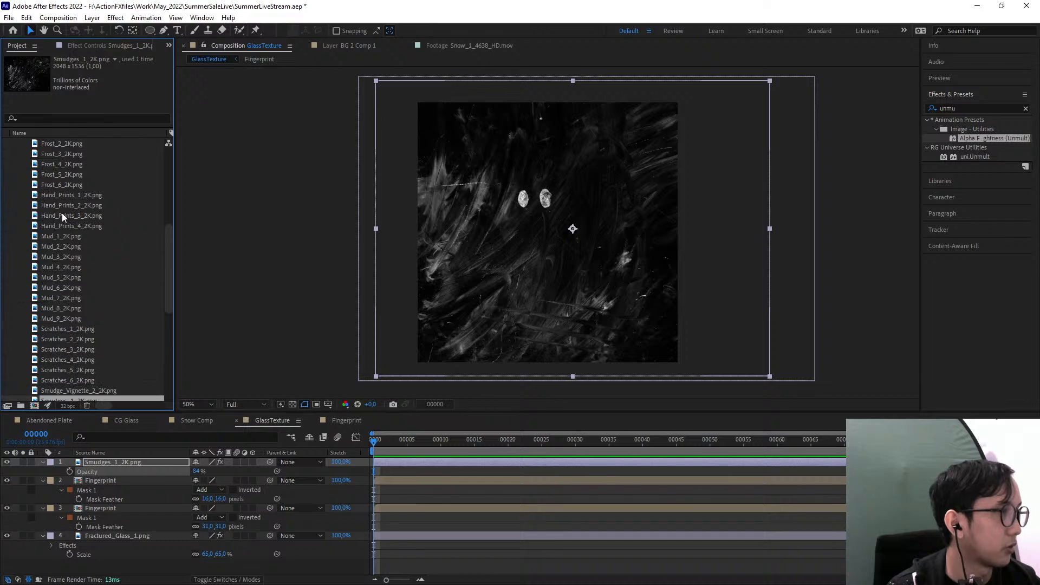
left_click(58, 361)
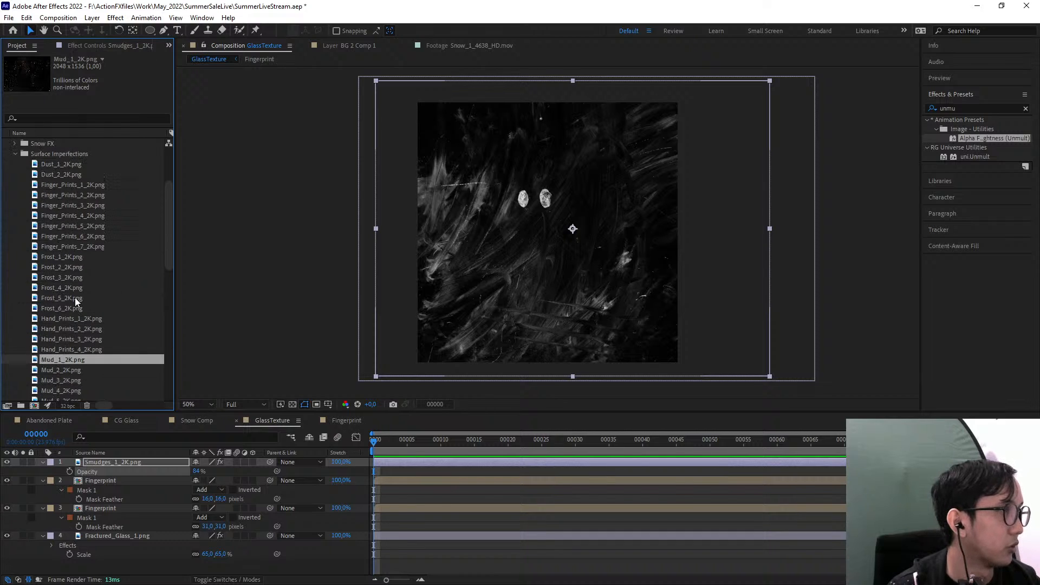
scroll(59, 264, "up", 3)
left_click(14, 248)
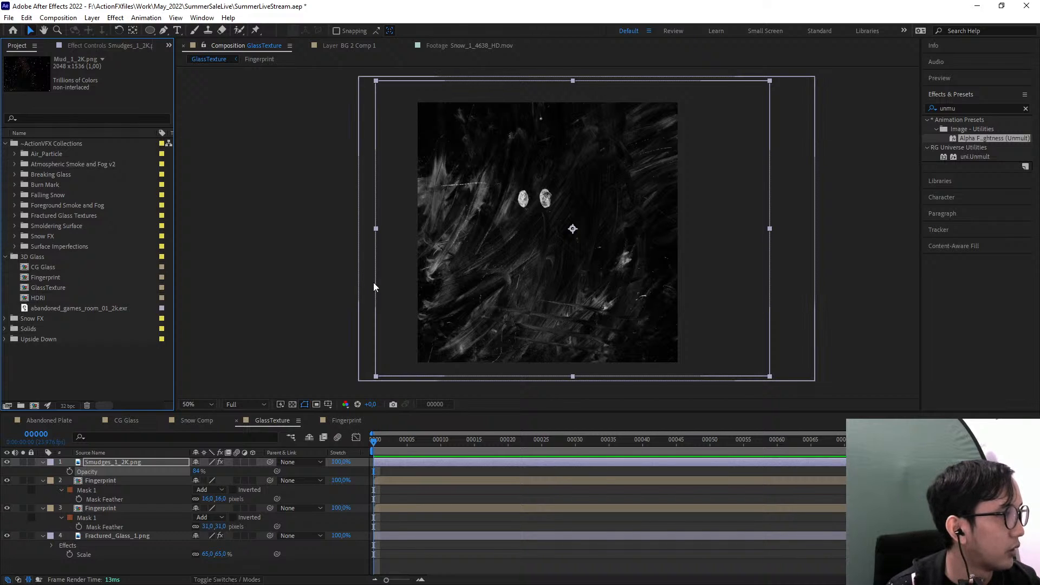
left_click(15, 174)
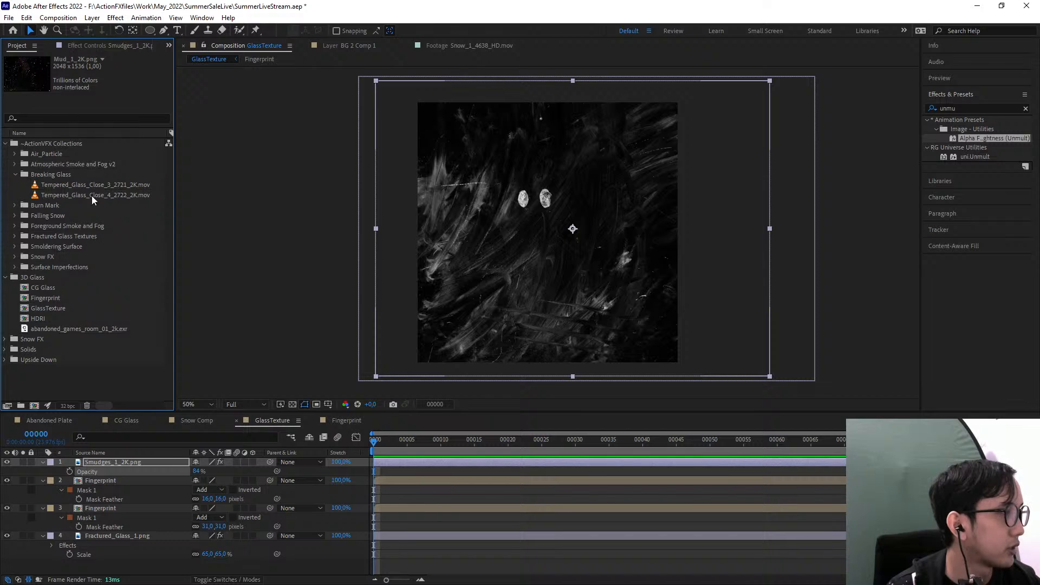
left_click_drag(43, 186, 557, 235)
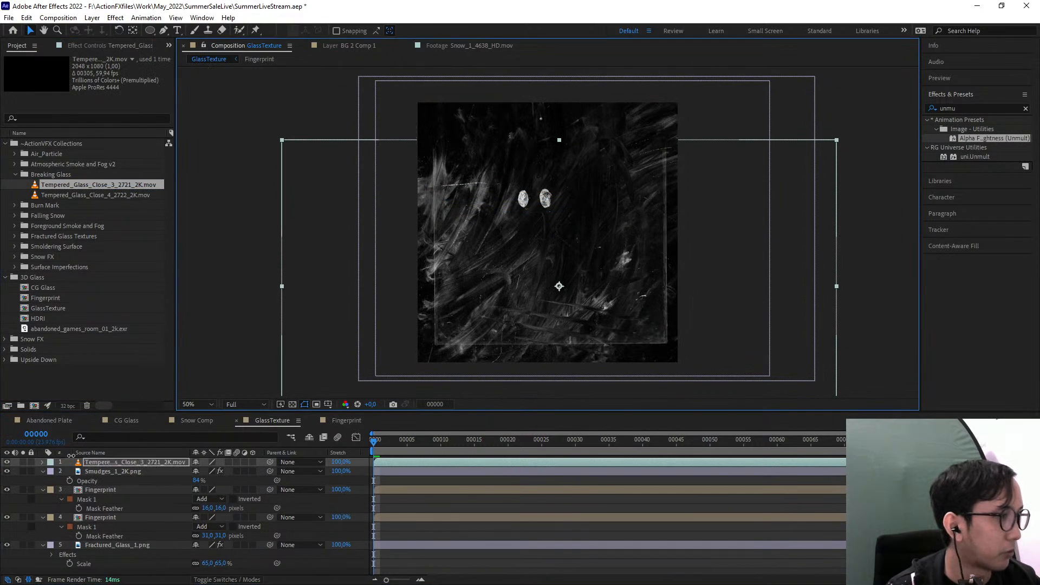
Solo the tempered glass layer, preview its footage and shift the pane slightly lower in the frame
left_click(22, 462)
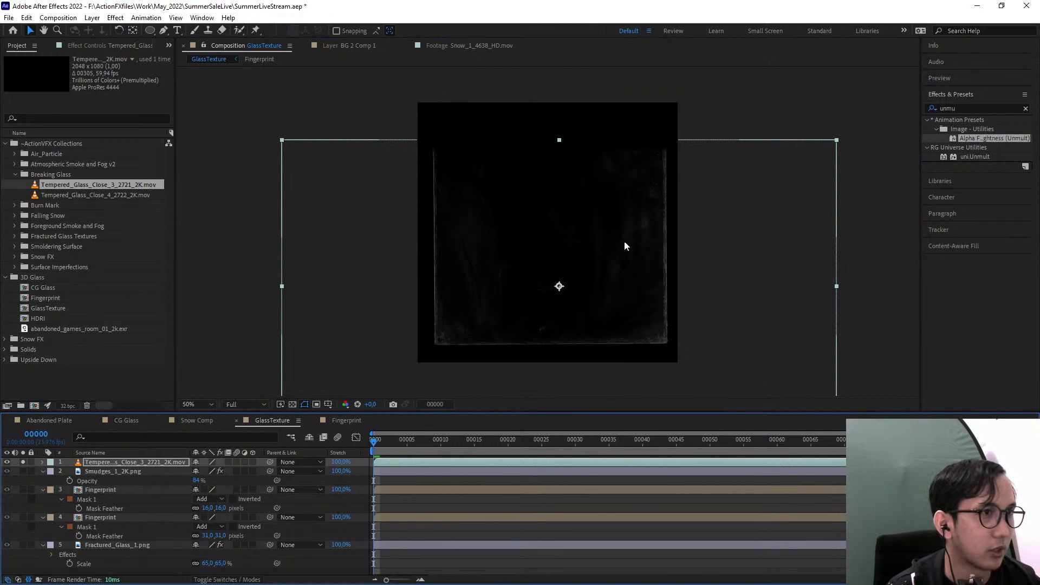
left_click_drag(398, 457, 349, 456)
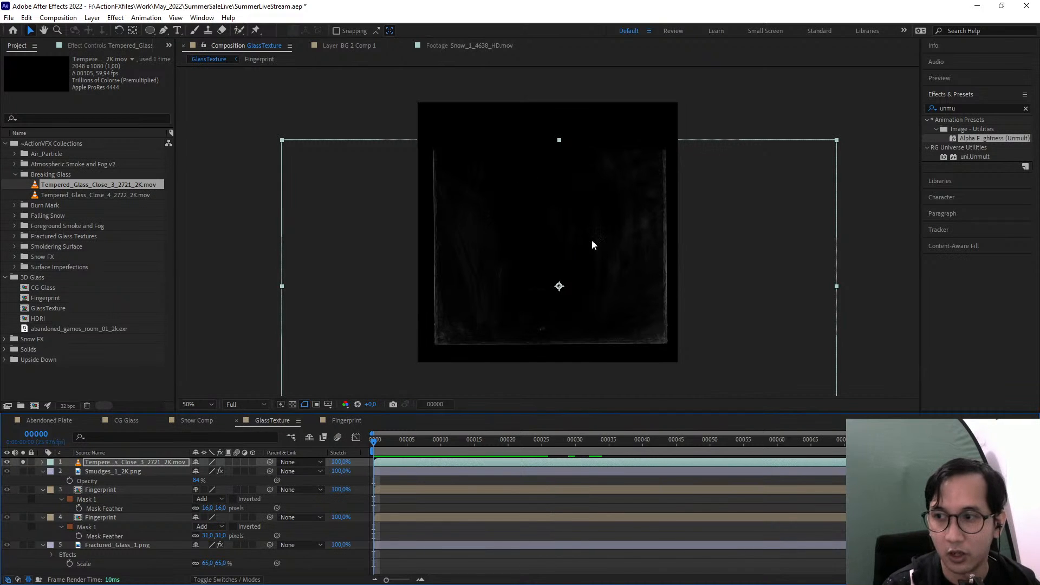
left_click_drag(580, 252, 569, 268)
scroll(551, 268, "up", 1)
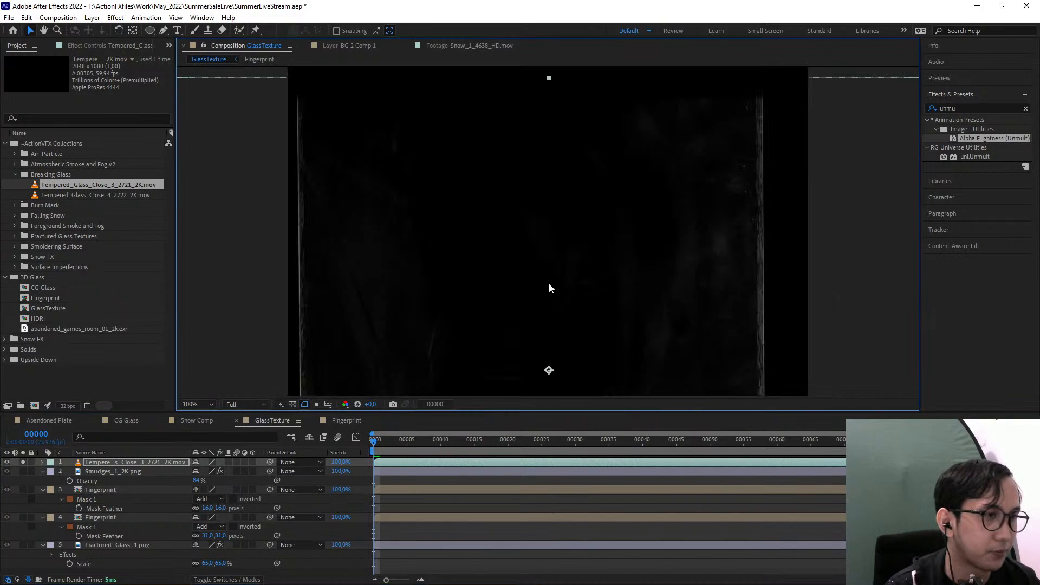
scroll(522, 280, "down", 2)
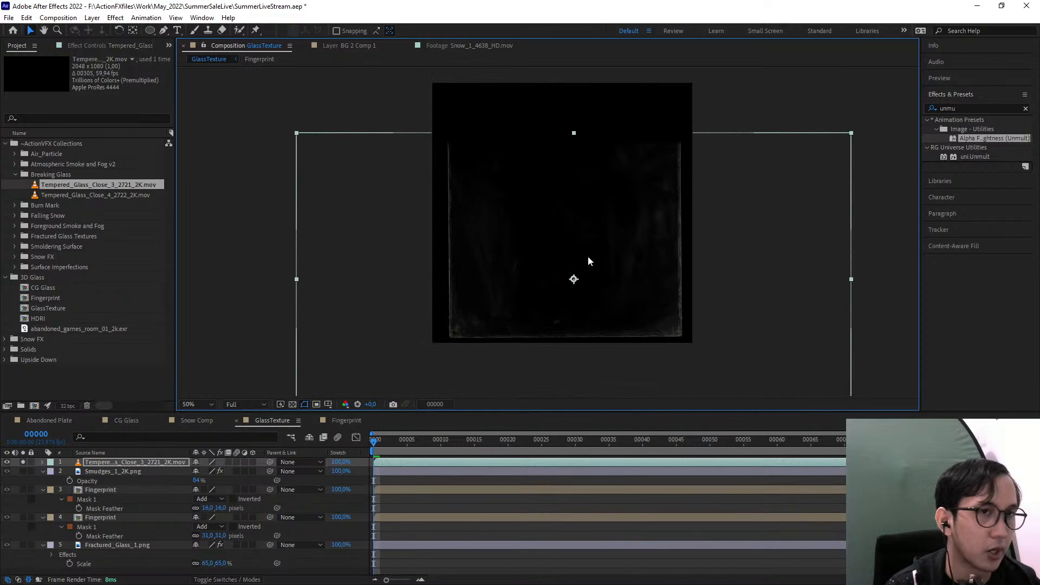
Freeze the tempered glass clip on its frame at 00000
right_click(637, 206)
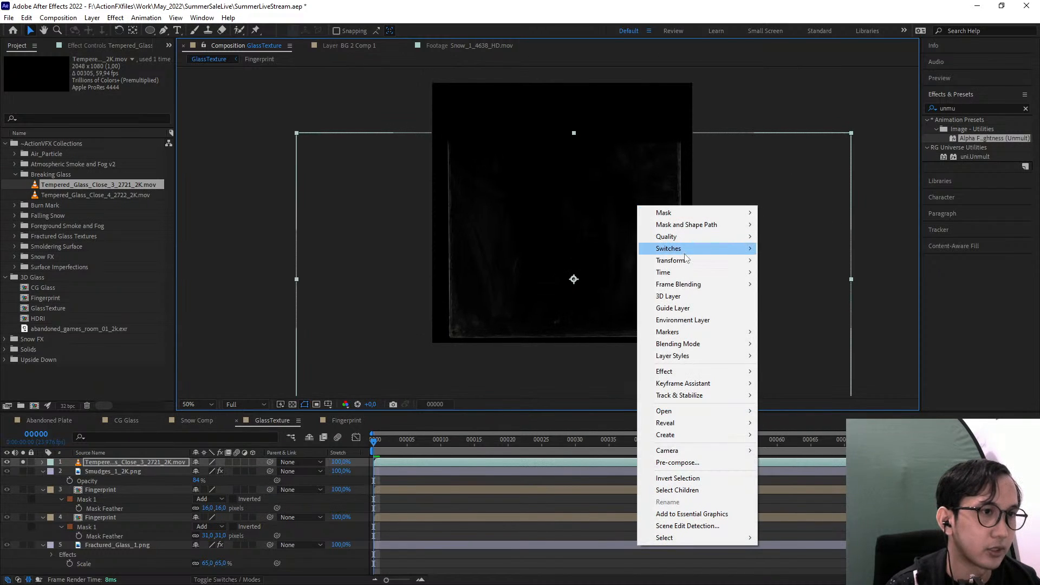
mouse_move(696, 274)
left_click(806, 307)
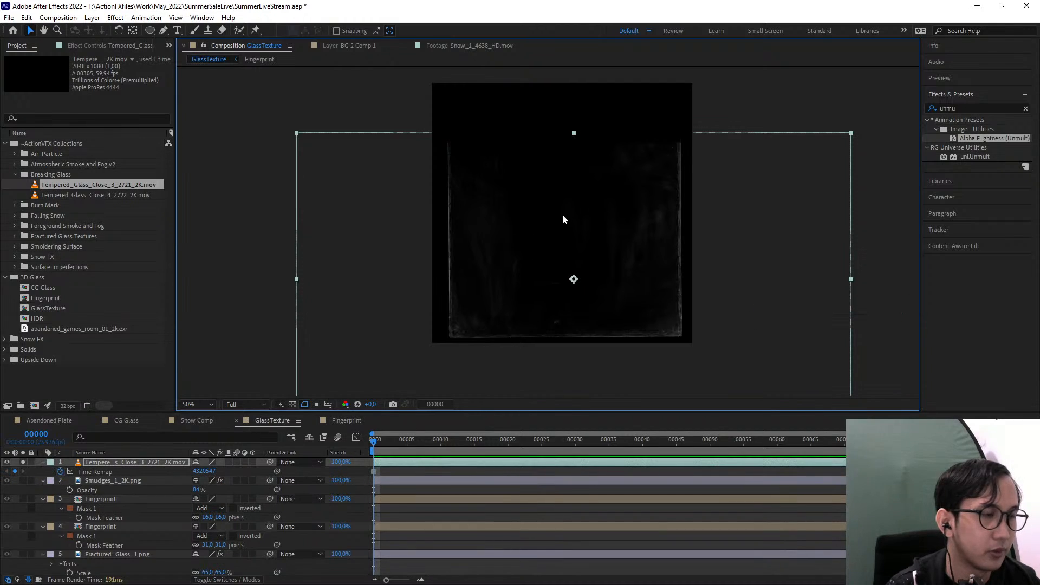
Scale the tempered glass layer to 110% and reposition it so the pane's edges meet the frame's sides
key("s")
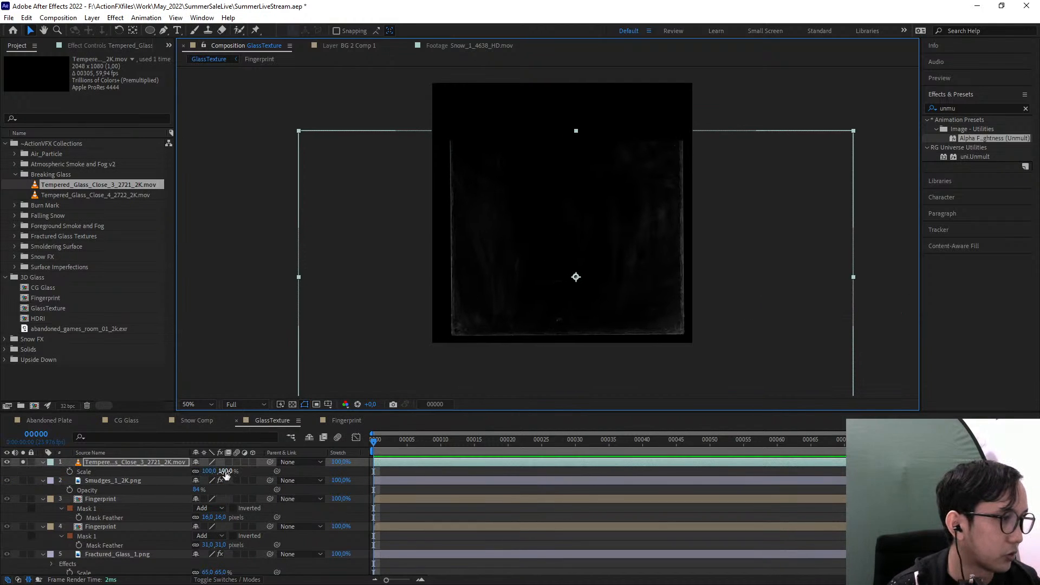
left_click_drag(223, 471, 229, 471)
left_click_drag(580, 256, 577, 257)
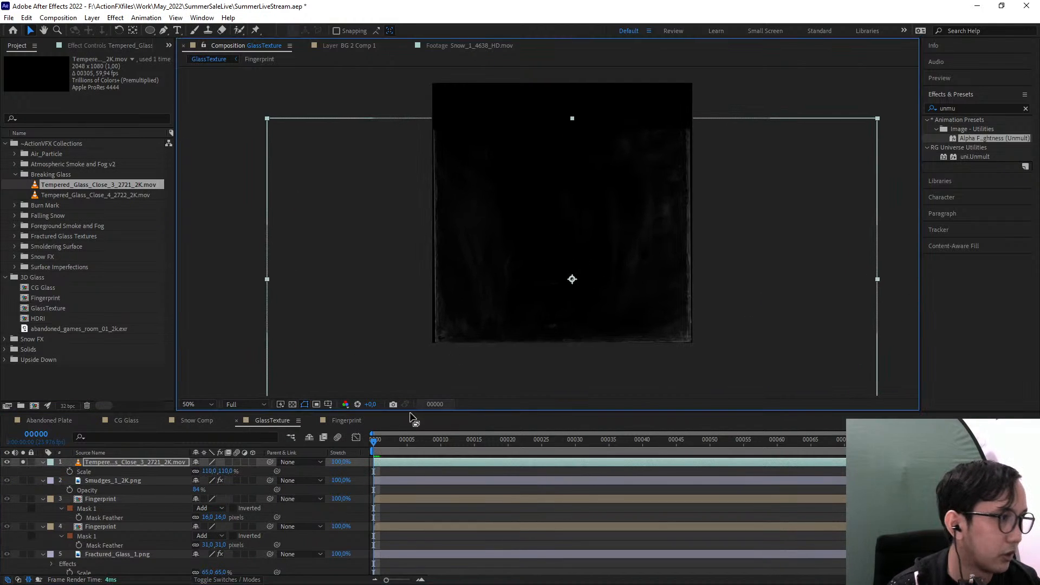
Nudge the tempered glass layer leftward against the frame edge, end its solo, and fine-tune its position over the other layers
left_click(23, 462)
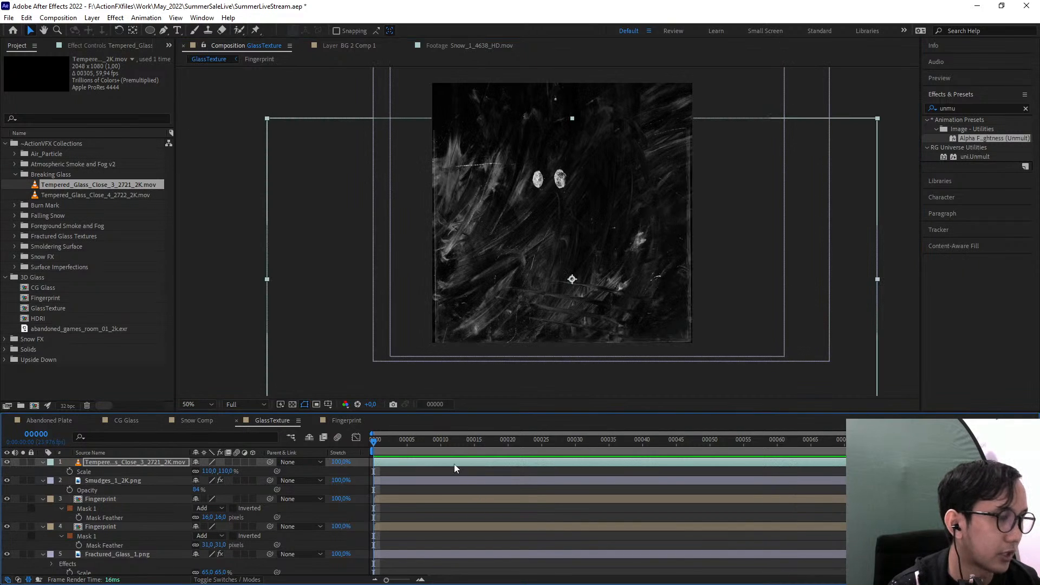
left_click(23, 462)
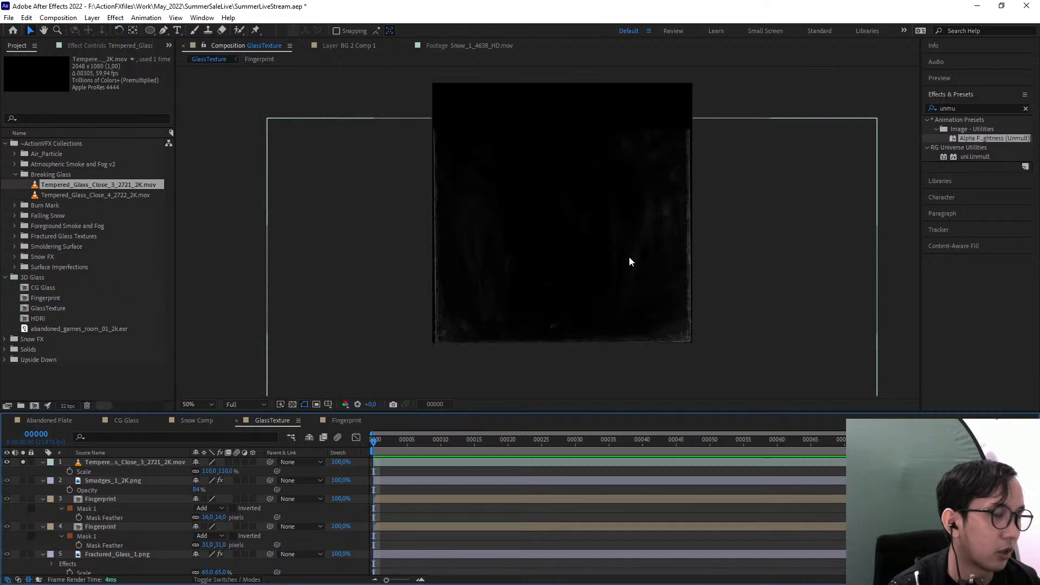
left_click(594, 282)
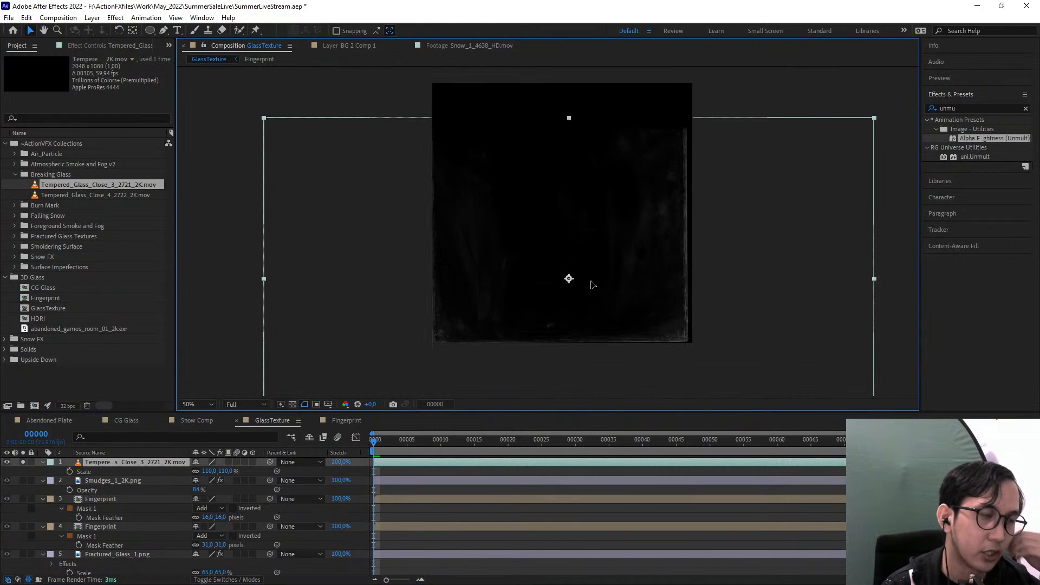
key("shift+Left")
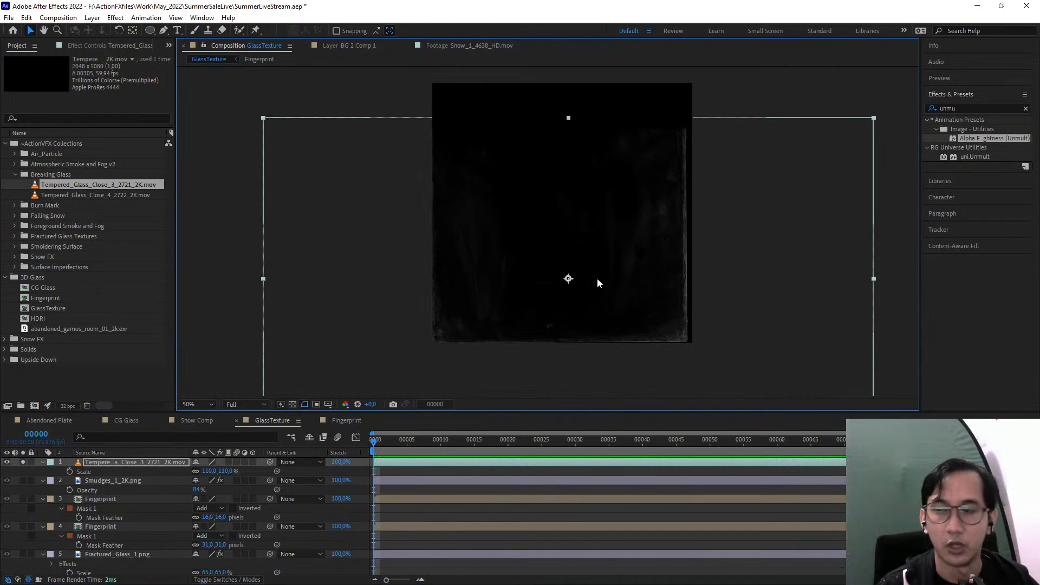
left_click(23, 462)
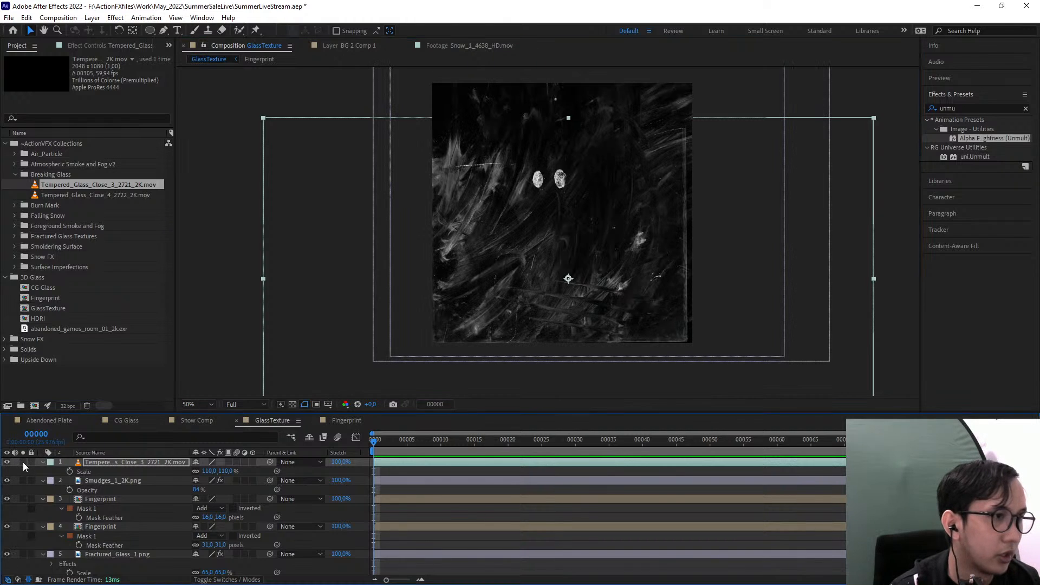
left_click_drag(615, 282, 616, 285)
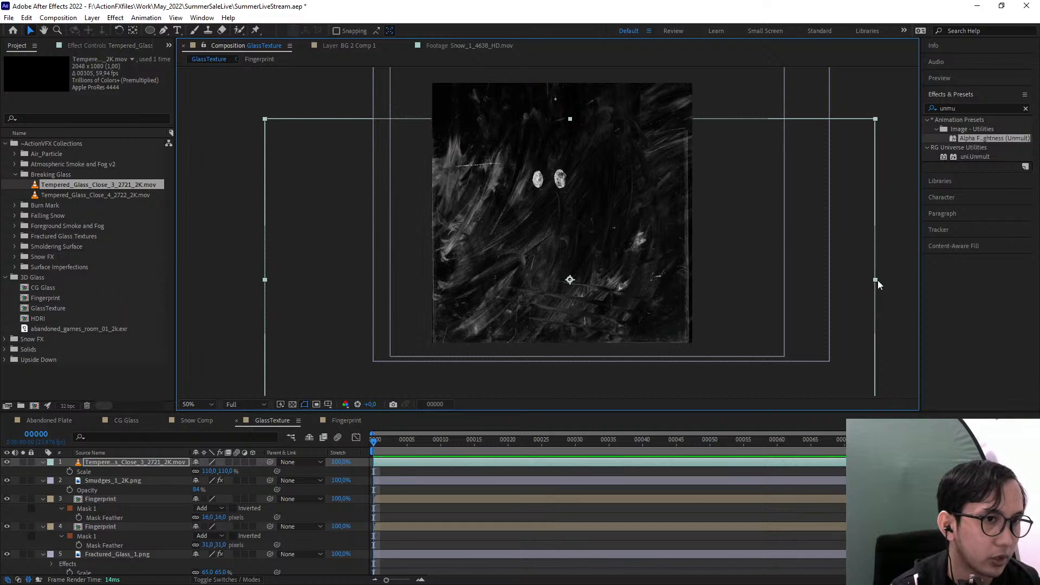
Stretch the tempered glass layer's width to 111.2% and nudge it left and down to fit the frame's edges
left_click_drag(878, 281, 887, 280)
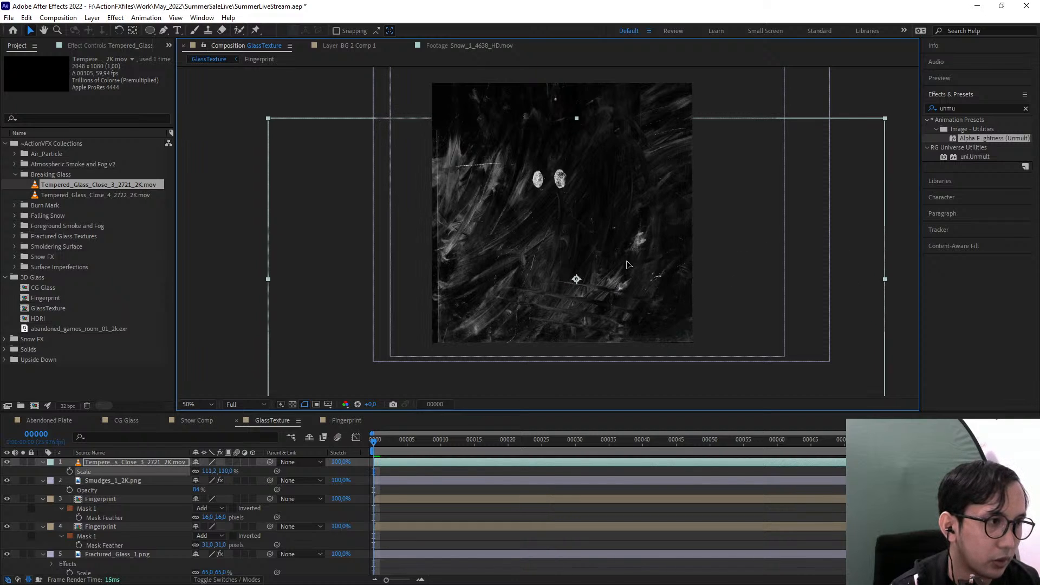
key("Left")
key("Left")
key("Left")
key("Left")
key("Left")
key("Left")
key("Left")
key("Left")
key("Left")
key("Left")
key("Left")
key("Left")
key("Left")
key("Left")
key("Left")
key("Left")
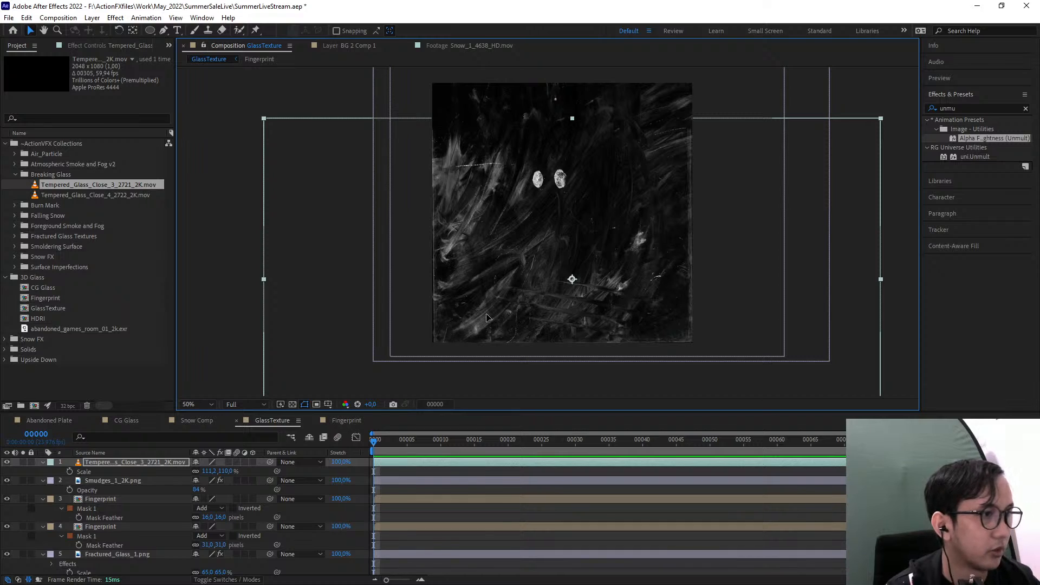
key("Down")
key("Down")
key("Down")
key("Down")
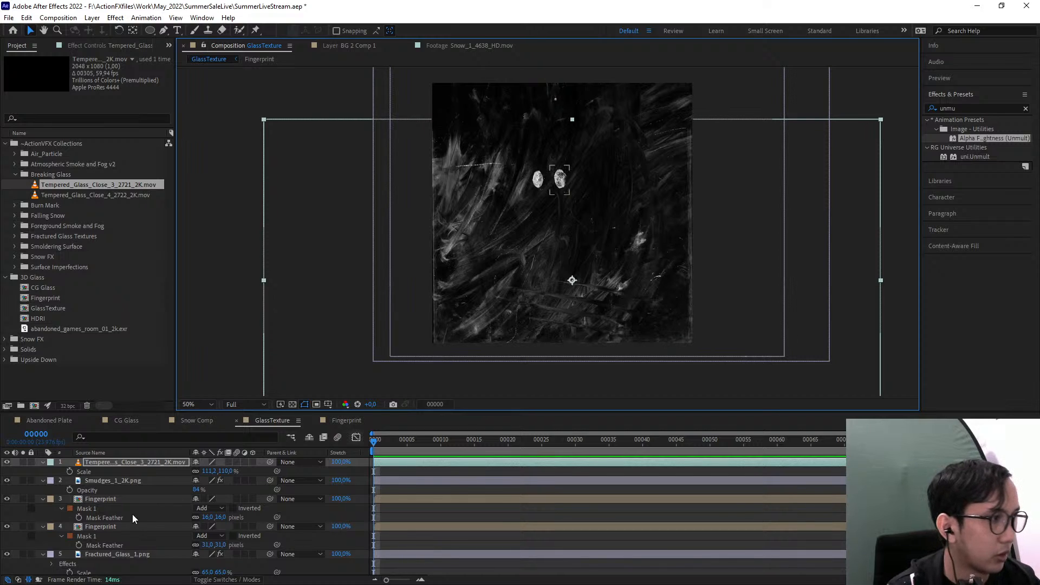
Duplicate the tempered glass layer and rotate the copy 180°
left_click(112, 464)
key("ctrl+d")
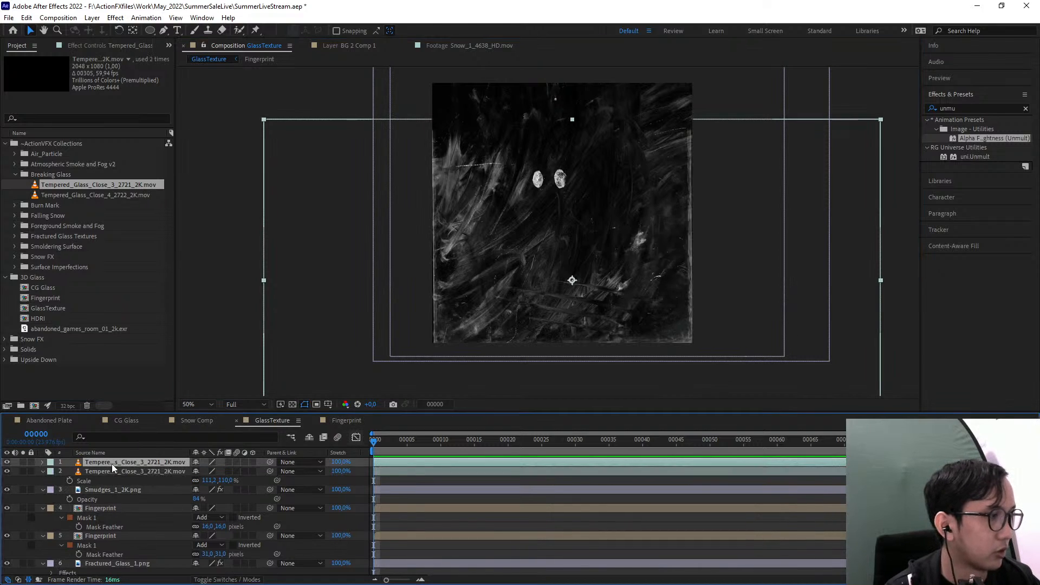
key("r")
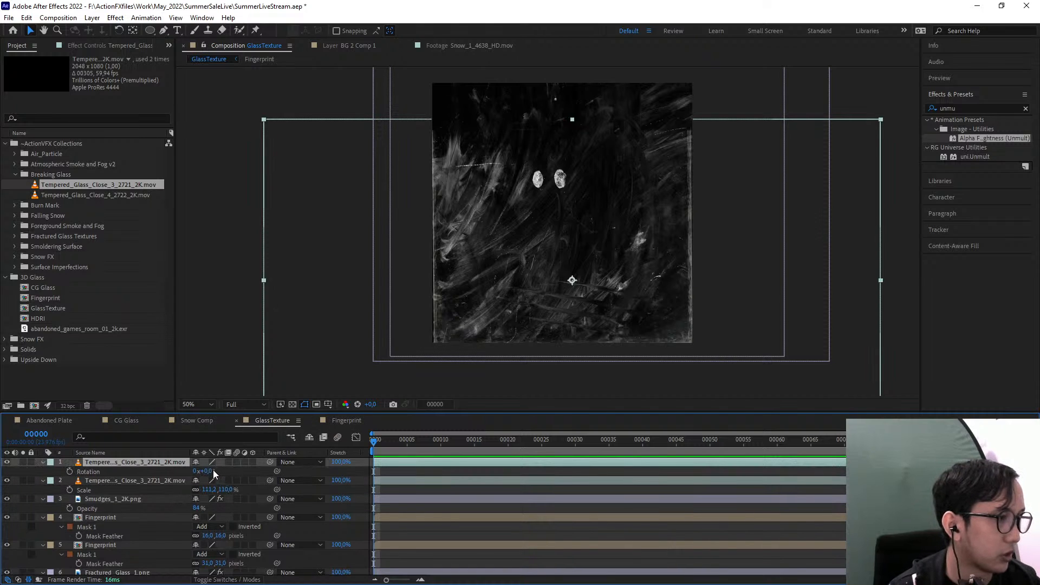
left_click_drag(213, 470, 298, 462)
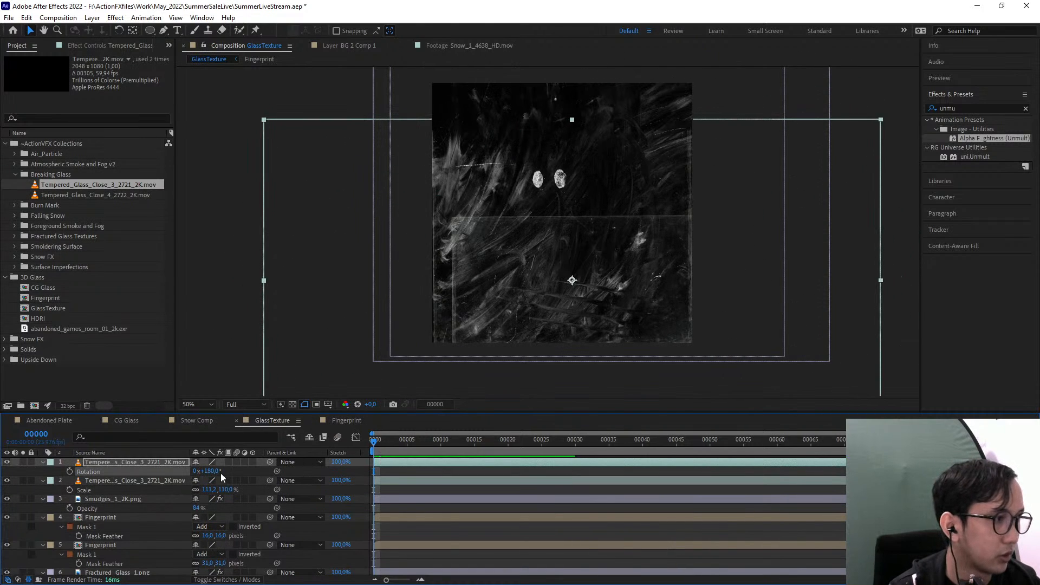
Move the rotated tempered glass copy up to the frame's top edge and nudge the original tempered glass layer slightly upward
left_click_drag(553, 273, 542, 161)
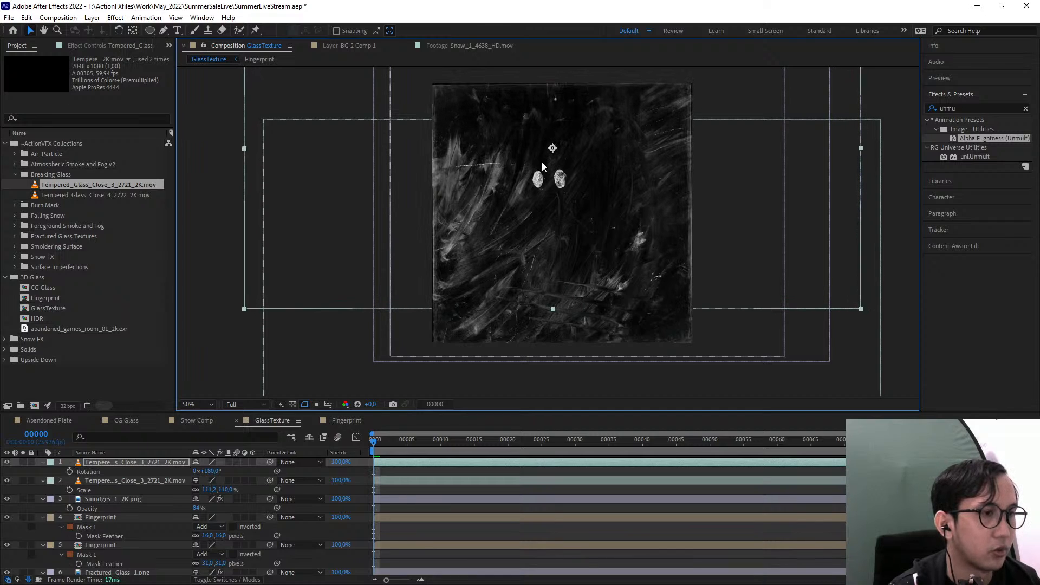
left_click(107, 481)
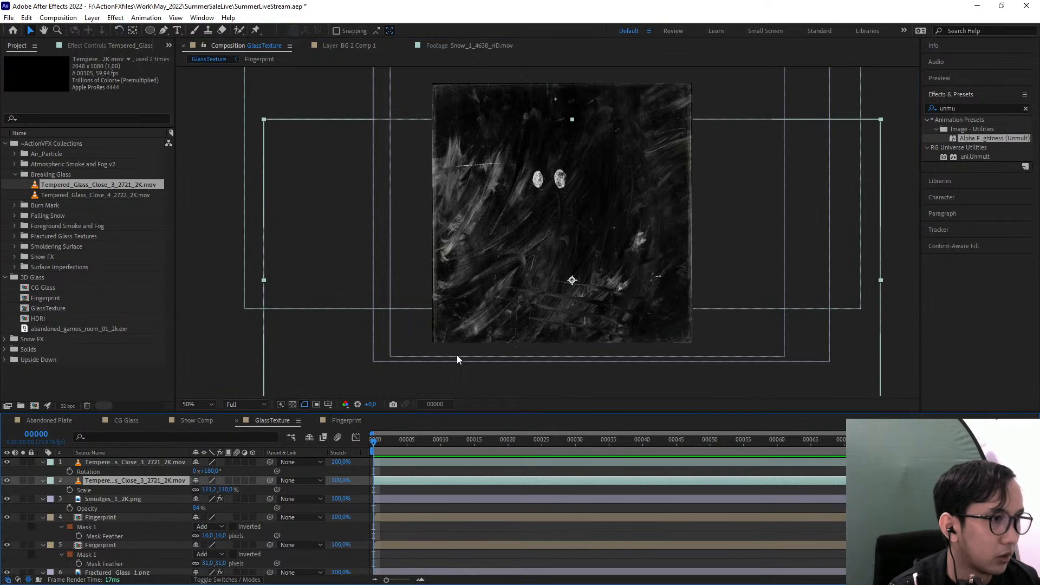
left_click_drag(459, 350, 464, 337)
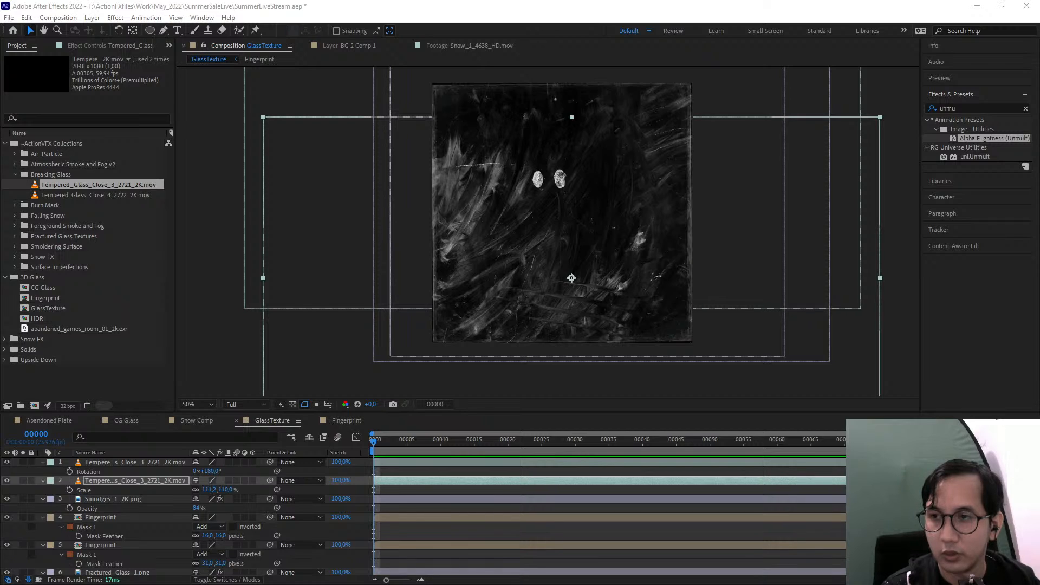
key("alt+Tab")
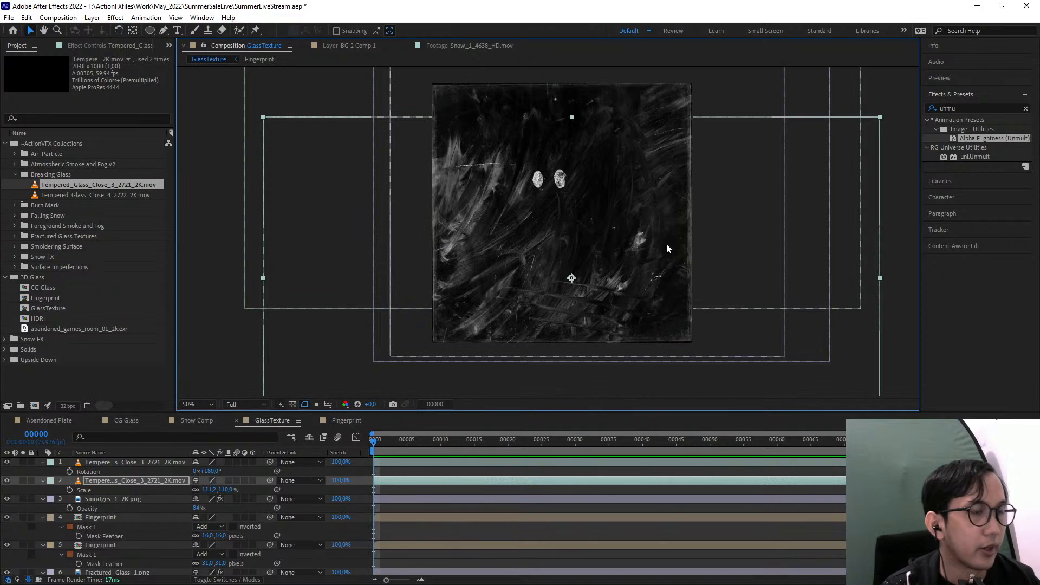
left_click_drag(679, 242, 669, 251)
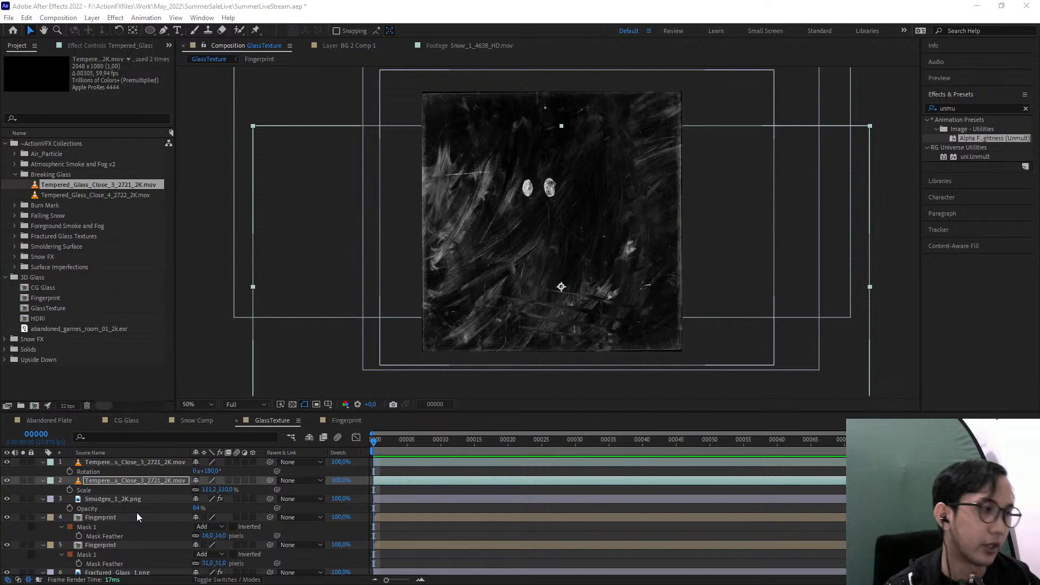
Solo the Smudges_1_2K.png layer and show the layers' blending mode and track matte settings
scroll(137, 513, "down", 1)
left_click(112, 525)
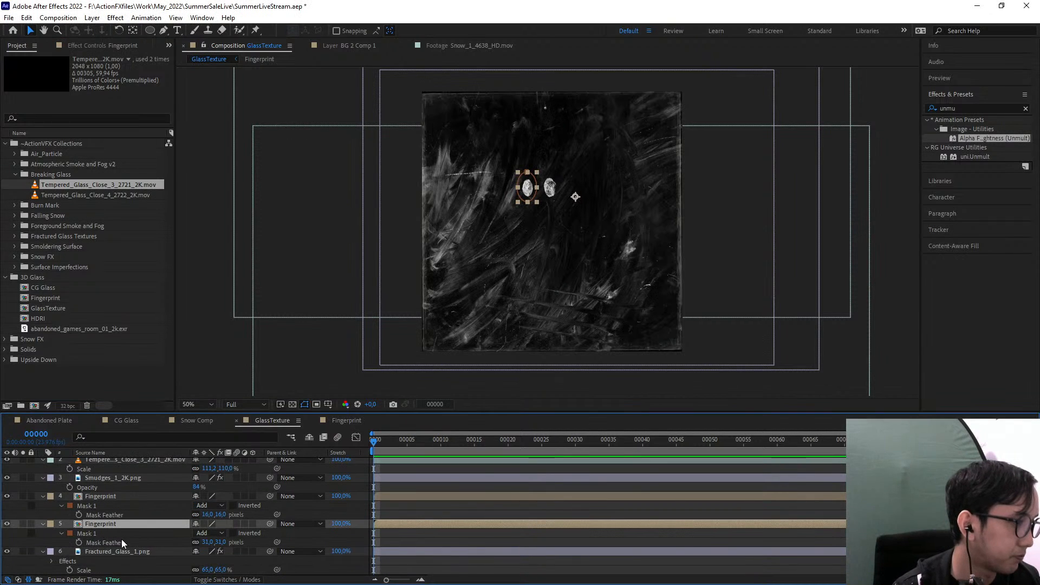
scroll(115, 531, "up", 1)
left_click(107, 464)
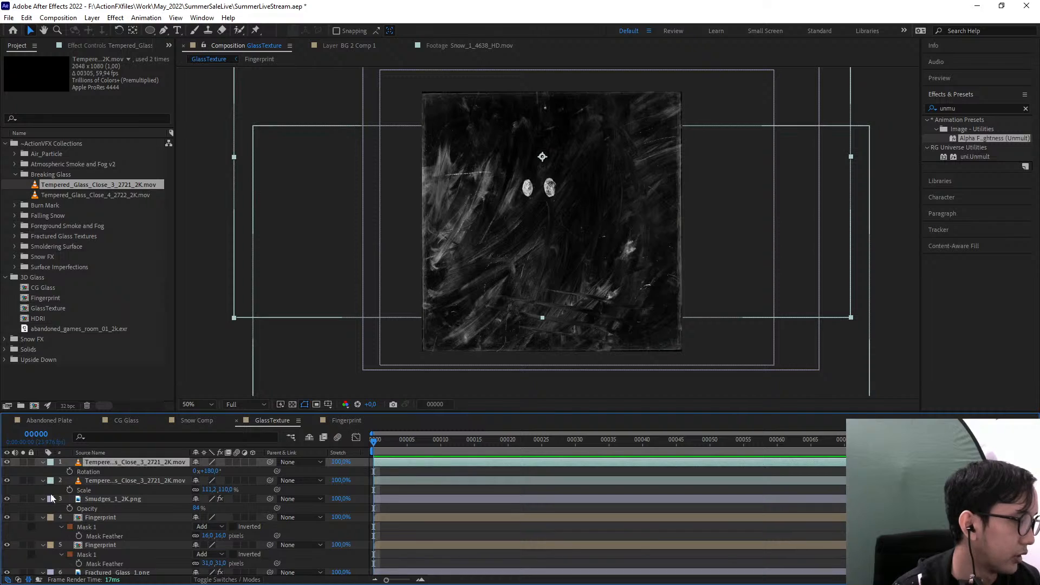
scroll(51, 498, "down", 1)
left_click(114, 479)
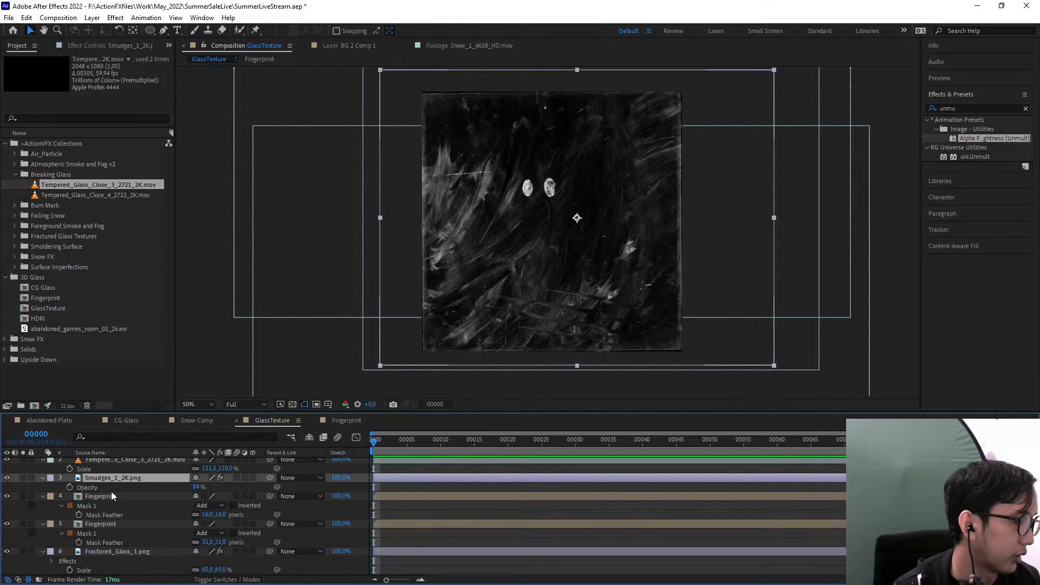
left_click(23, 478)
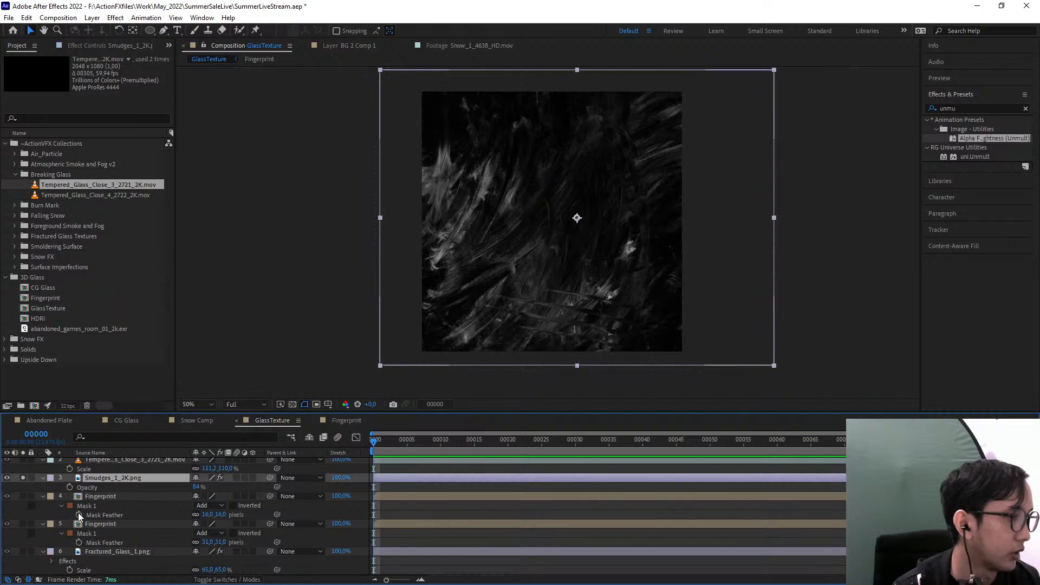
left_click(224, 579)
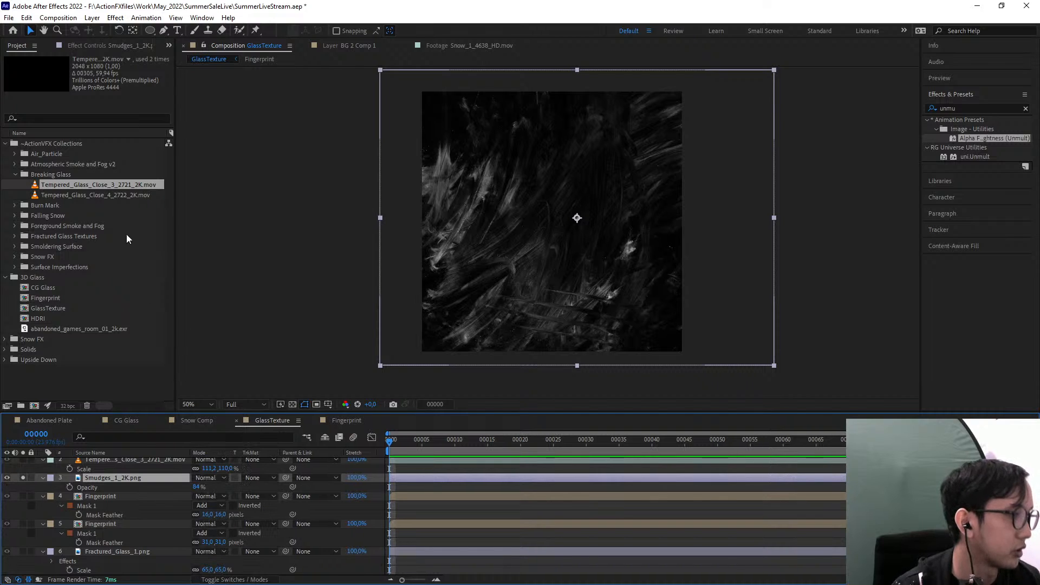
Turn off and collapse the Shift Channels and Remove Color Matting effects on the smudges layer
left_click(95, 45)
left_click(55, 68)
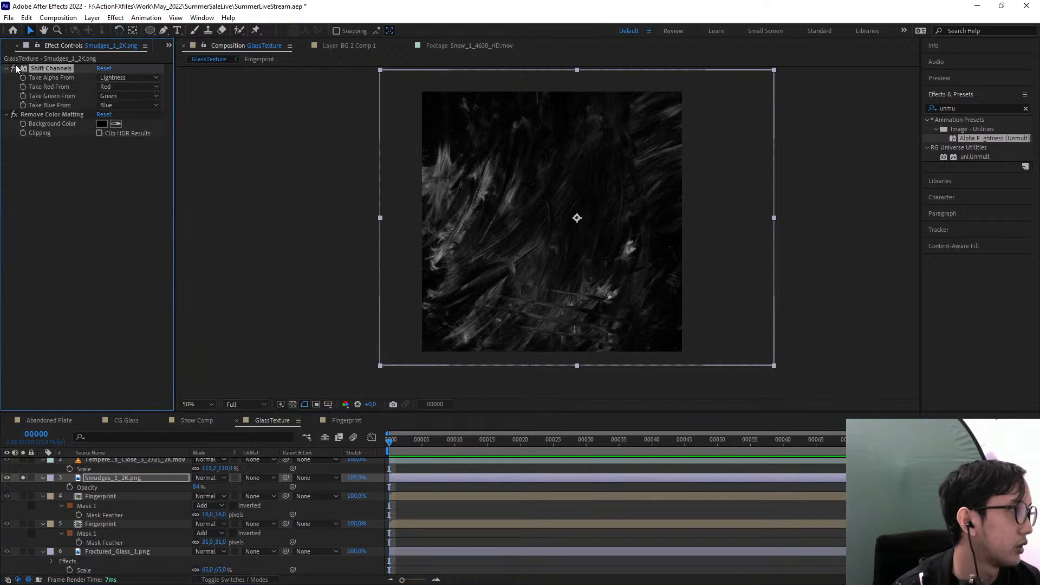
left_click(14, 115)
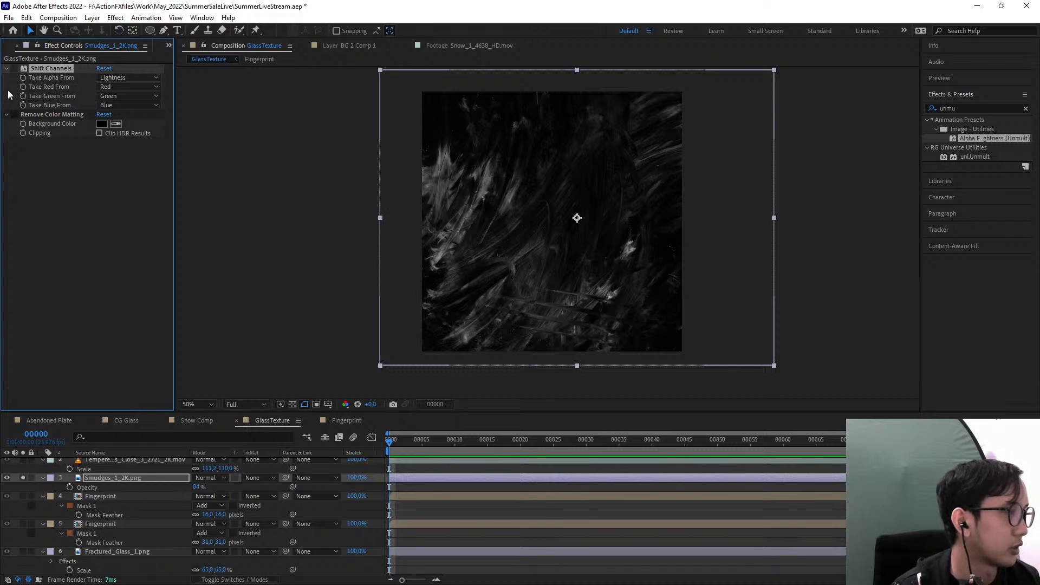
left_click(6, 68)
left_click(5, 77)
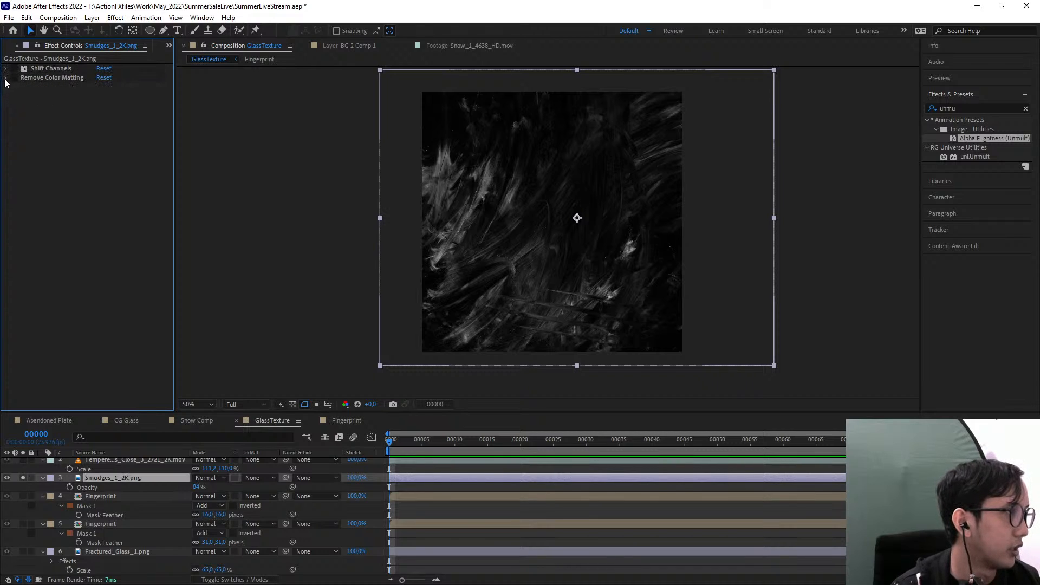
left_click(132, 478)
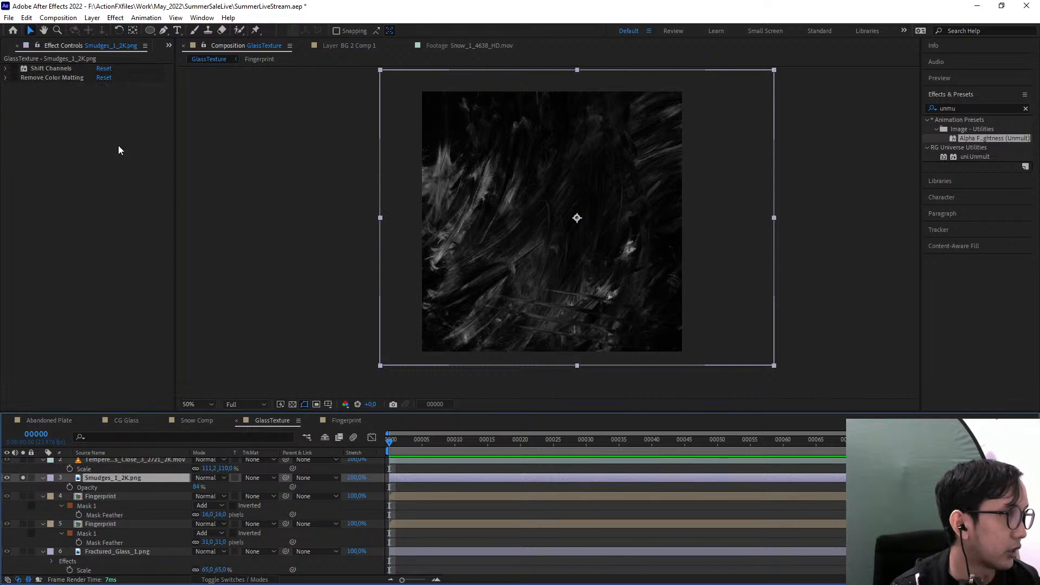
Place abandoned_games_room_01_2k.exr directly beneath the smudges layer and end the solo on both layers
key("ctrl+0")
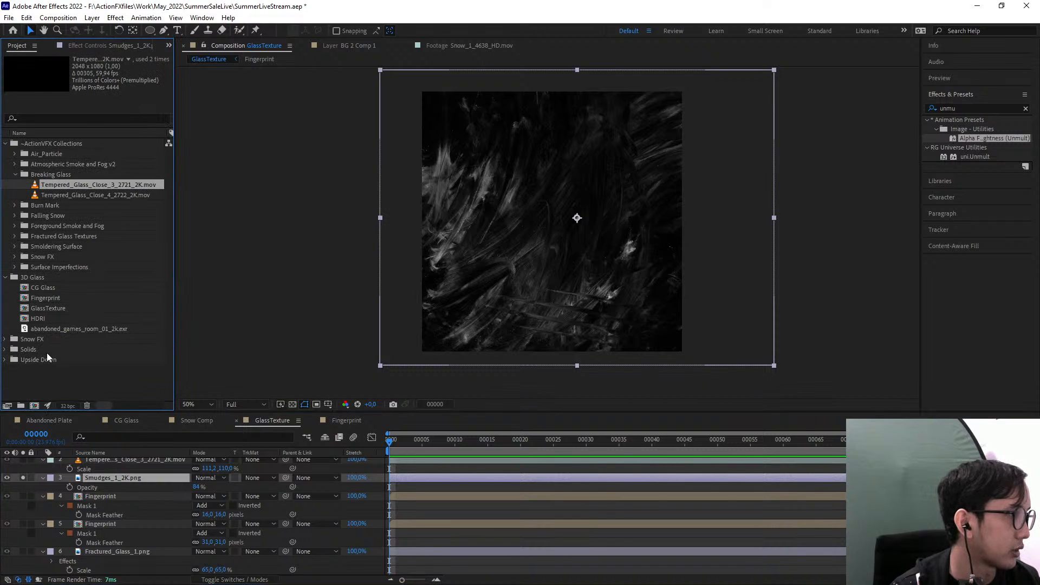
left_click_drag(46, 329, 135, 486)
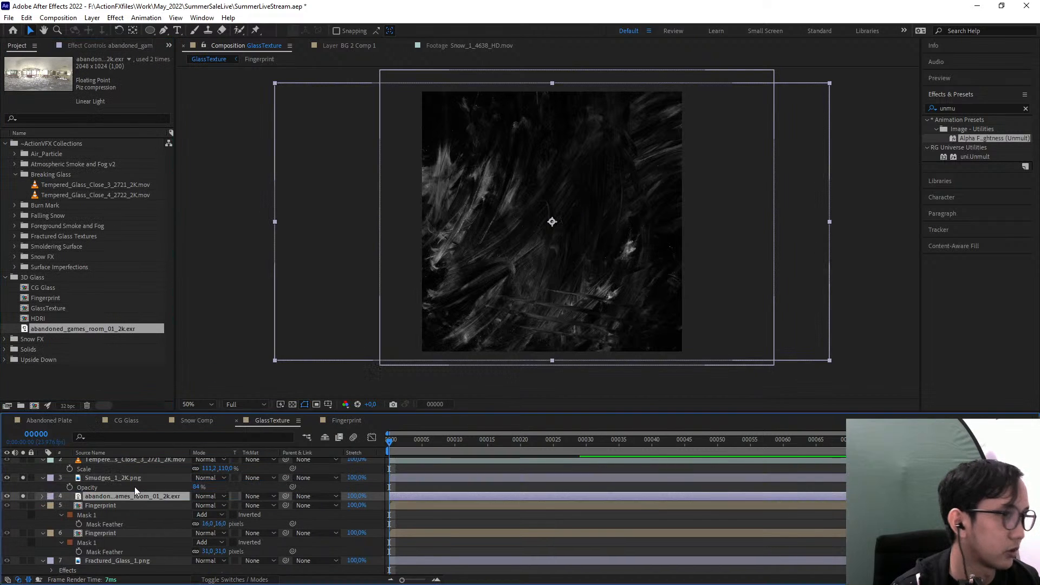
left_click(154, 476)
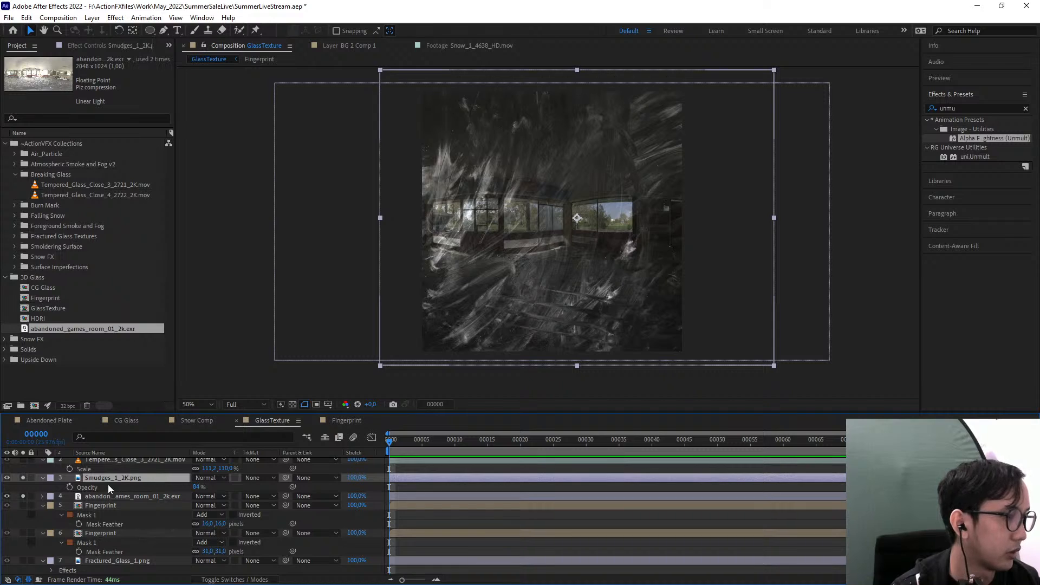
left_click(23, 478)
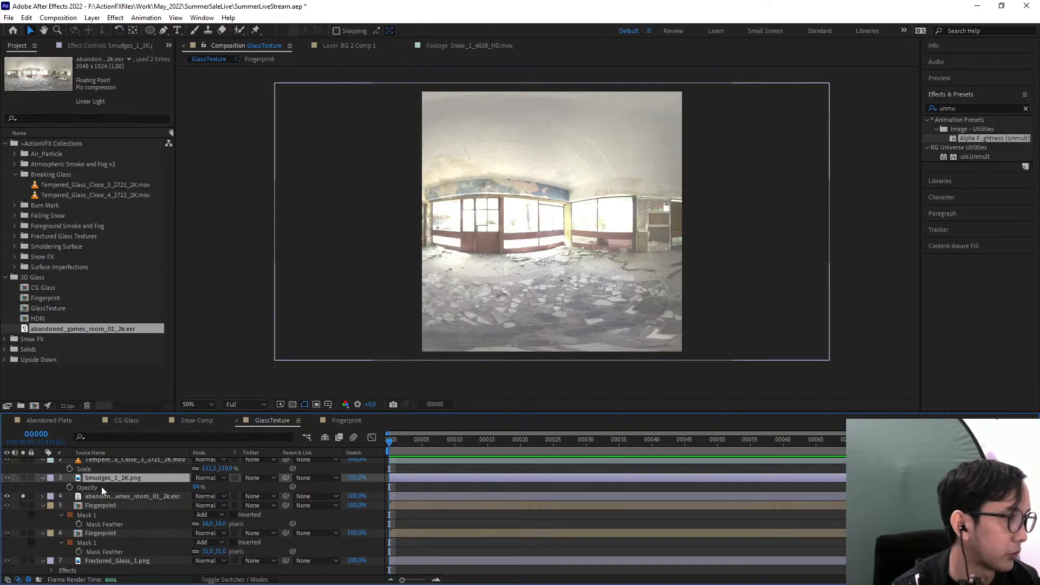
left_click(24, 496)
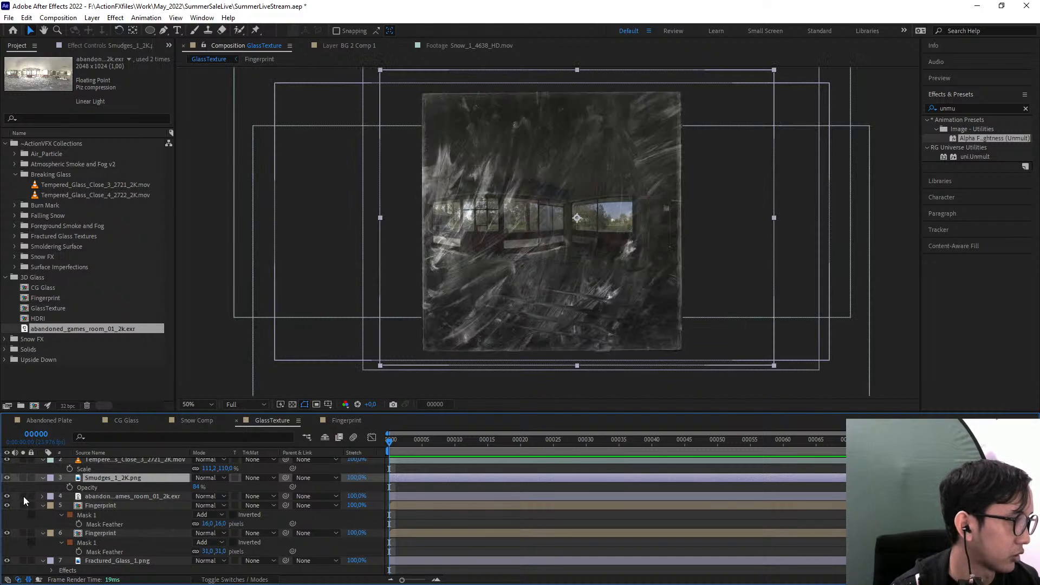
Isolate the Fractured_Glass_1.png layer and check it against the transparency grid
left_click(111, 562)
left_click(23, 560)
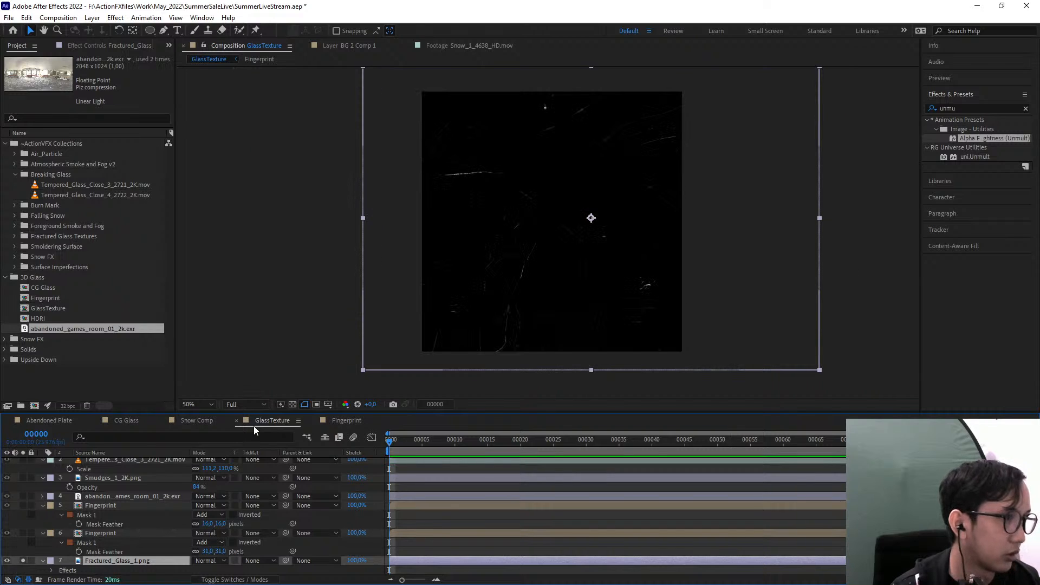
left_click(291, 407)
left_click(291, 408)
mouse_move(147, 561)
left_mouse_down()
mouse_move(147, 521)
mouse_move(153, 569)
left_mouse_up()
left_click(123, 534)
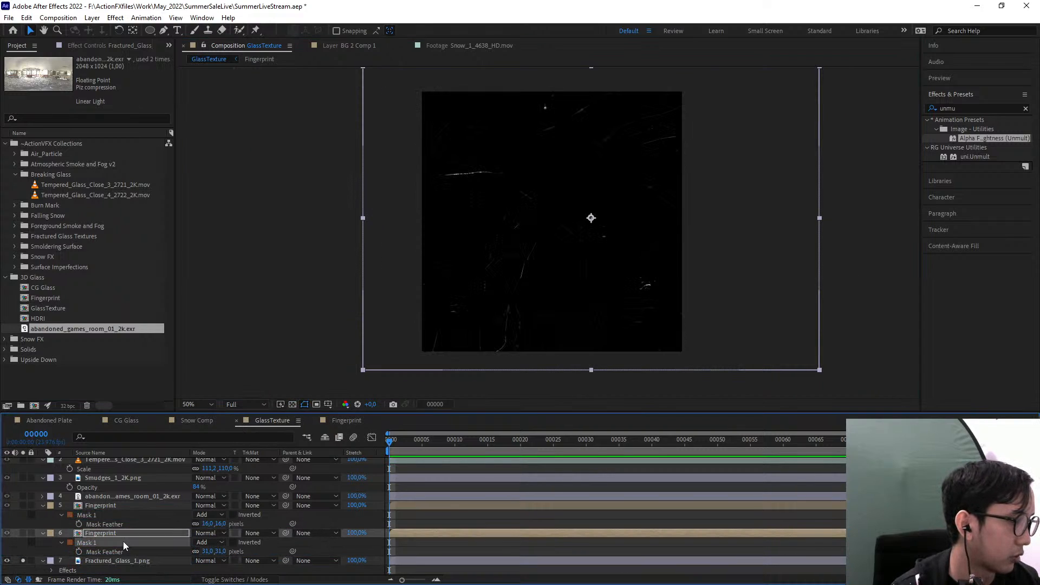
Compare the lower fingerprint layer's transparency with the fractured glass layer by soloing each in turn, and end the solos
left_click(23, 561)
left_click(23, 533)
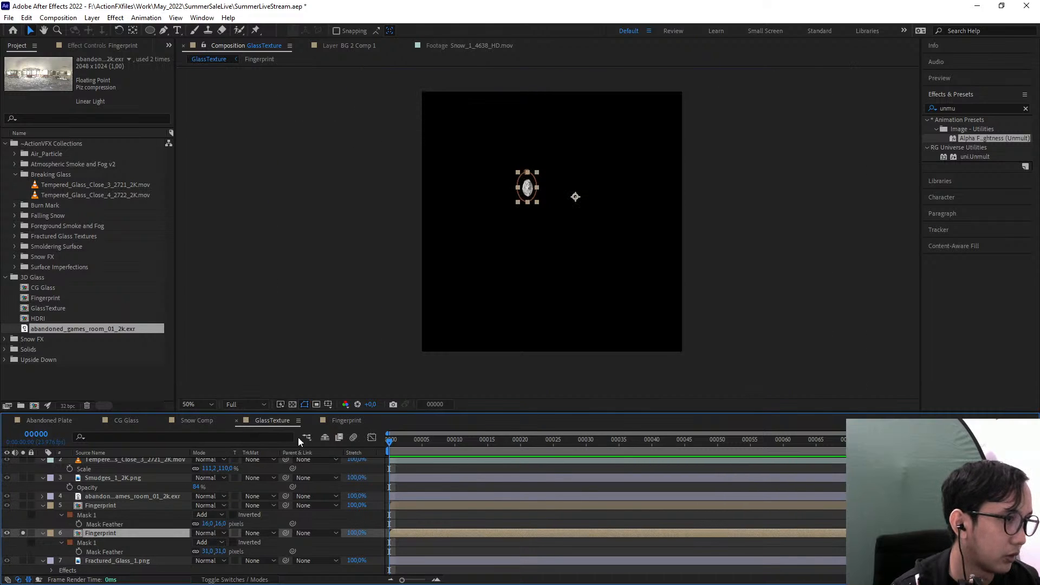
left_click(291, 405)
left_click(292, 405)
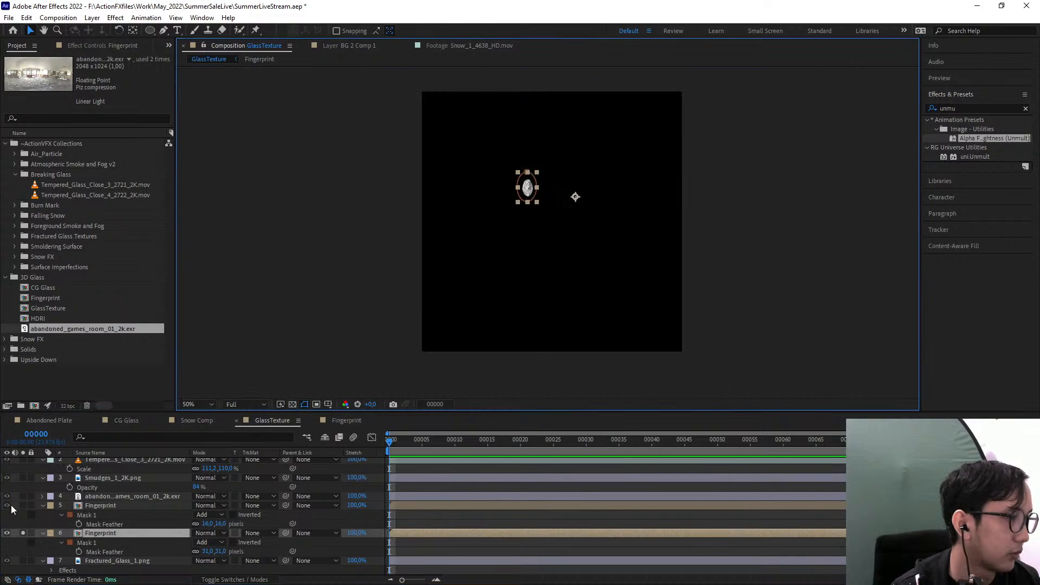
left_click(23, 533)
left_click(68, 560)
left_click(23, 561)
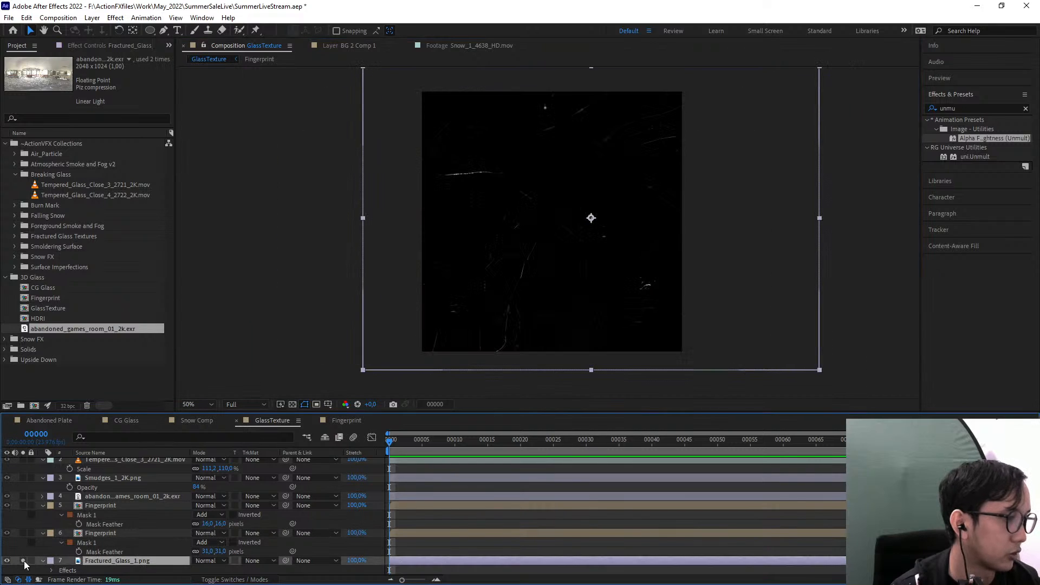
left_click(22, 560)
Move the fractured glass layer directly above the room image and hide both tempered glass layers and the smudges layer
left_click_drag(139, 561, 152, 496)
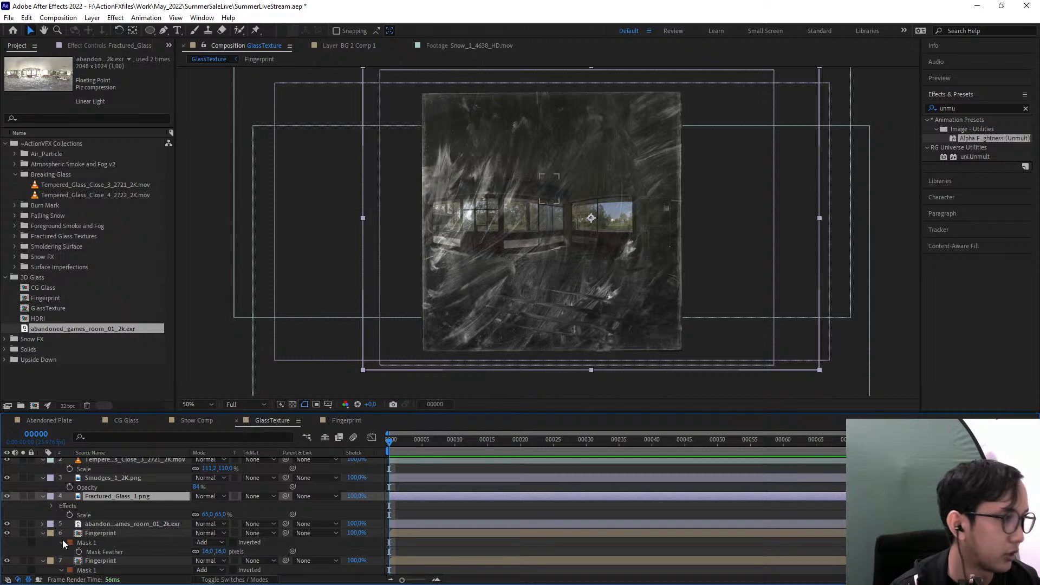
scroll(49, 481, "up", 1)
left_click(6, 462)
left_click(7, 480)
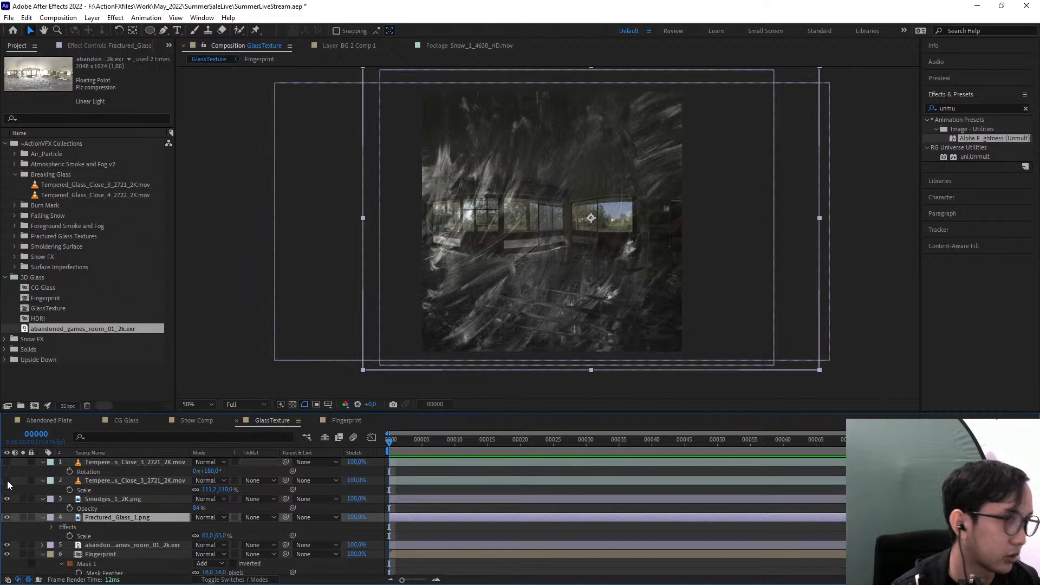
left_click(6, 498)
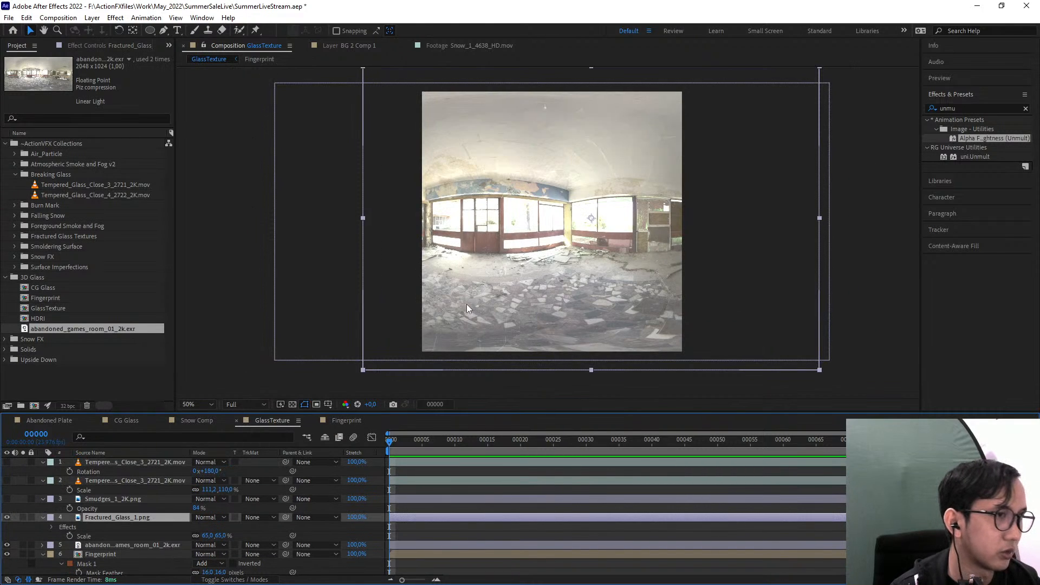
Turn off the Shift Channels and Remove Color Matting effects on the fractured glass layer
left_click(93, 47)
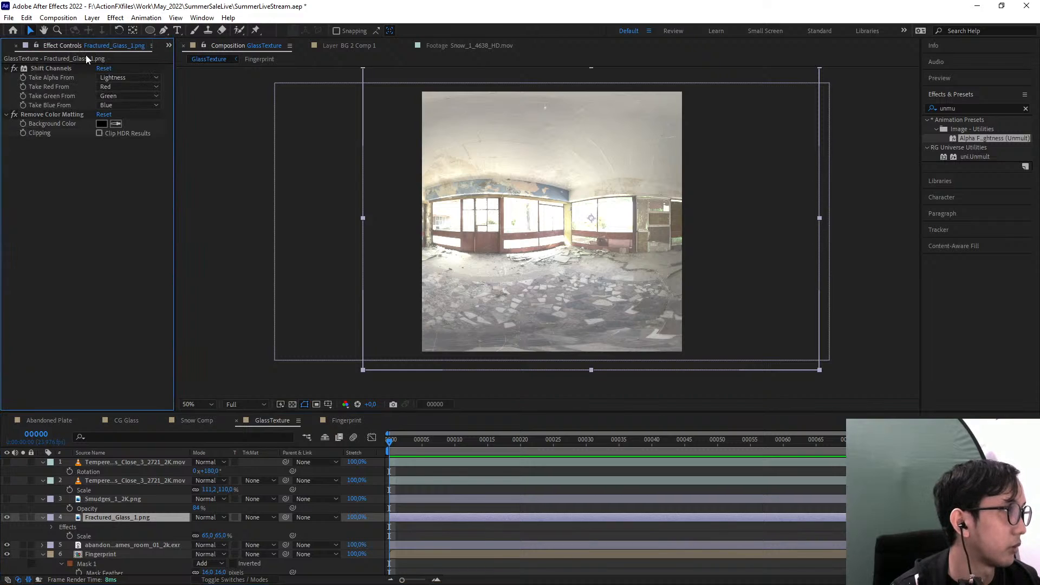
left_click(15, 68)
left_click(14, 114)
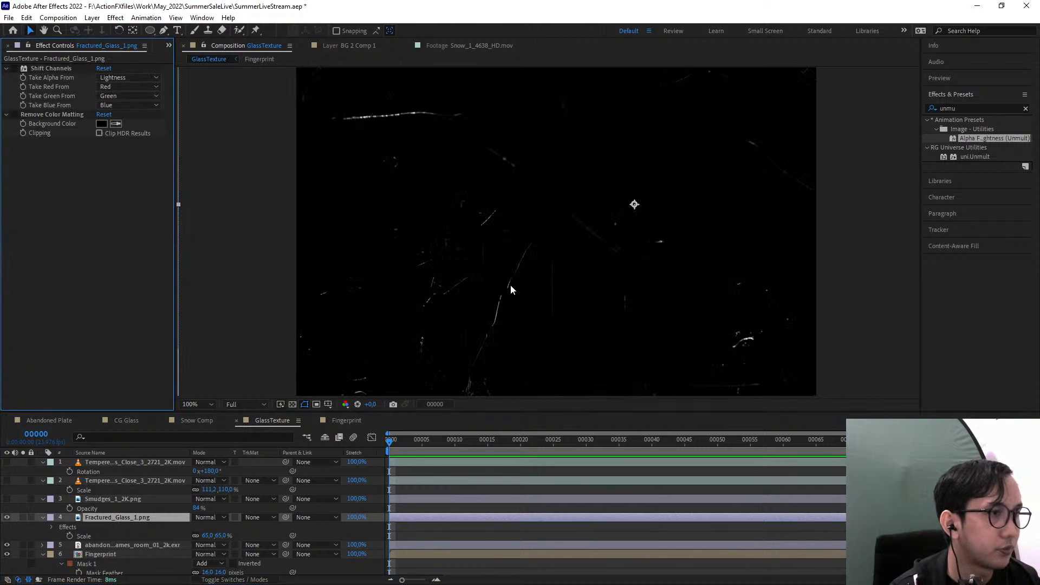
Scale the fractured glass layer to 48% and the abandoned games room layer to 81%
key("s")
left_click_drag(211, 527, 207, 545)
left_click(133, 536)
key("s")
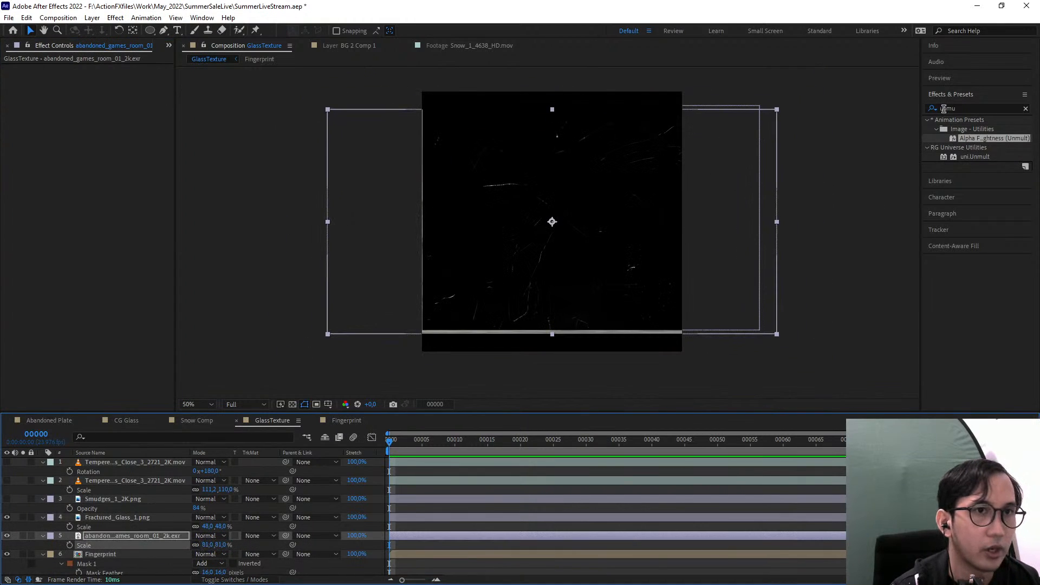
Apply the Curves effect to the abandoned games room layer and pull the RGB curve down to darken its midtones
left_click(955, 109)
type("curve")
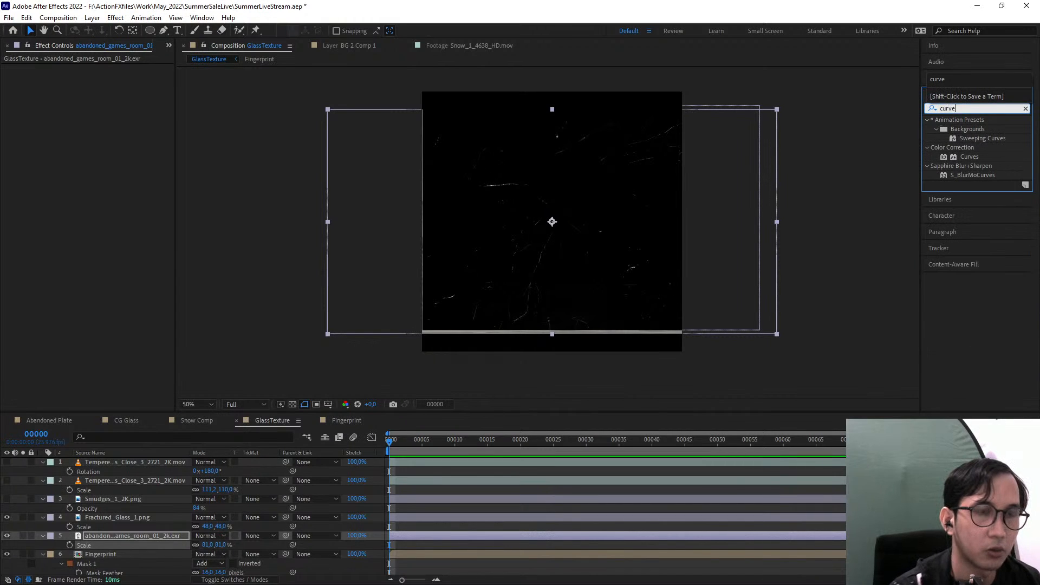
left_click_drag(969, 157, 125, 535)
left_click_drag(104, 189, 116, 198)
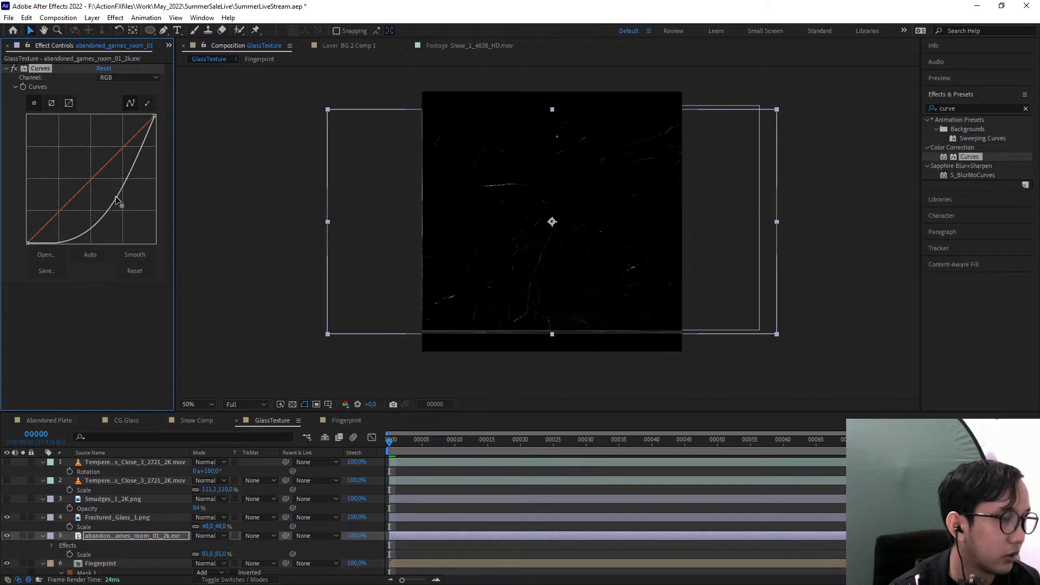
Set the fractured glass layer's blending mode to Screen
left_click(113, 518)
scroll(469, 242, "up", 2)
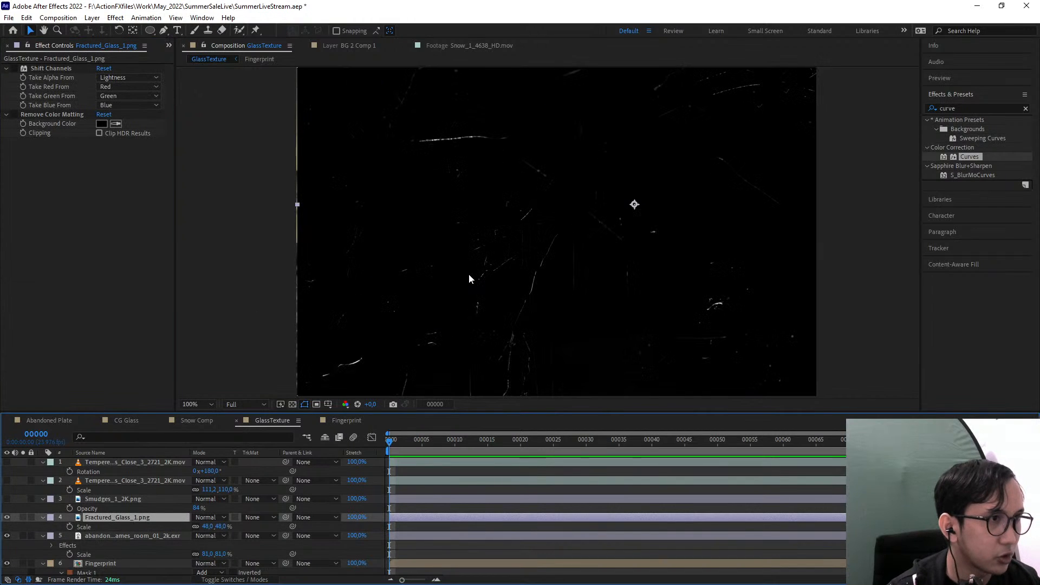
left_click(211, 518)
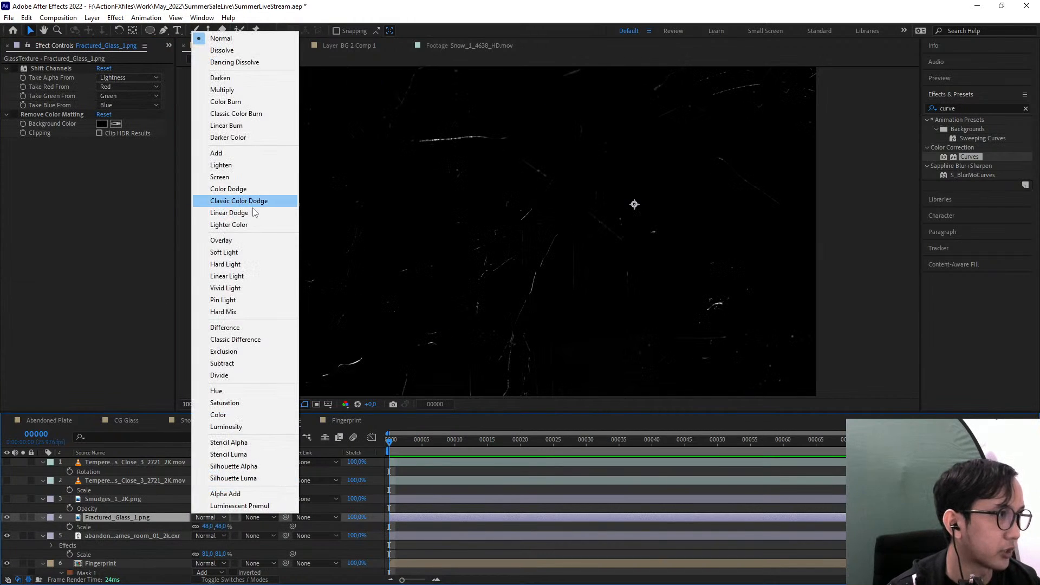
left_click(243, 177)
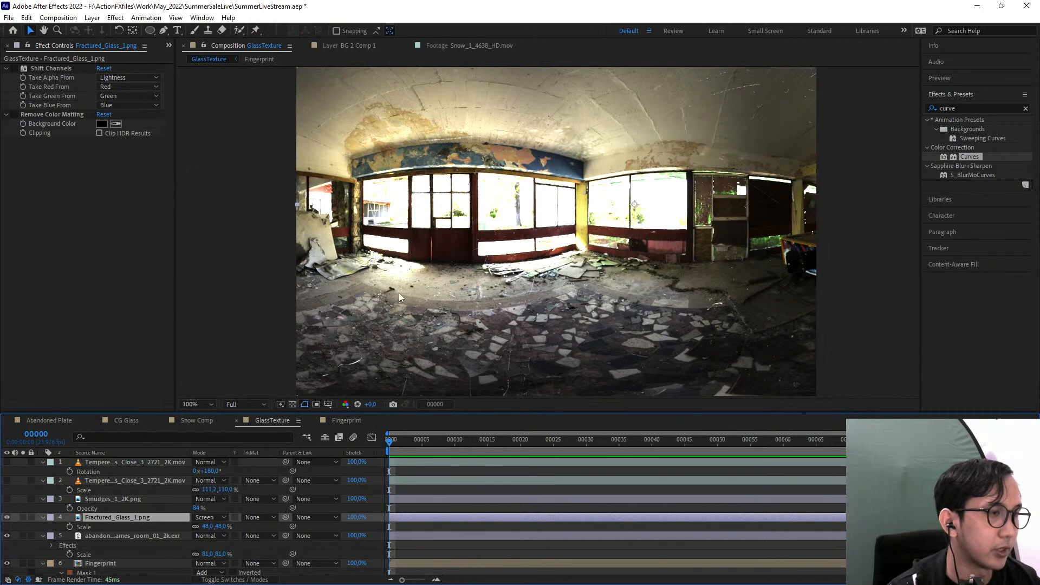
Try the Add and Normal blending modes on the fractured glass layer and return it to Screen
left_click(209, 517)
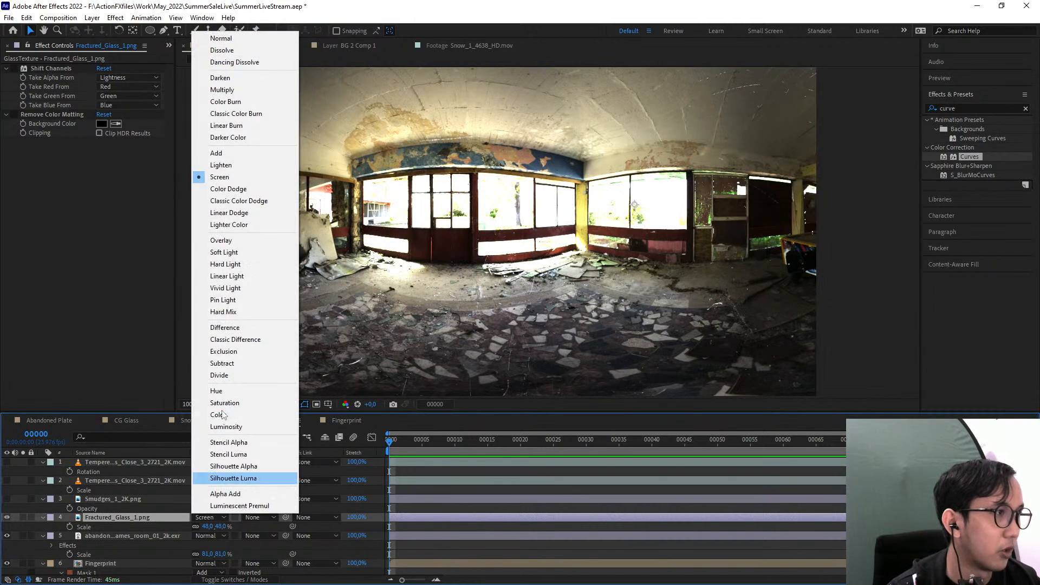
left_click(253, 154)
left_click(204, 516)
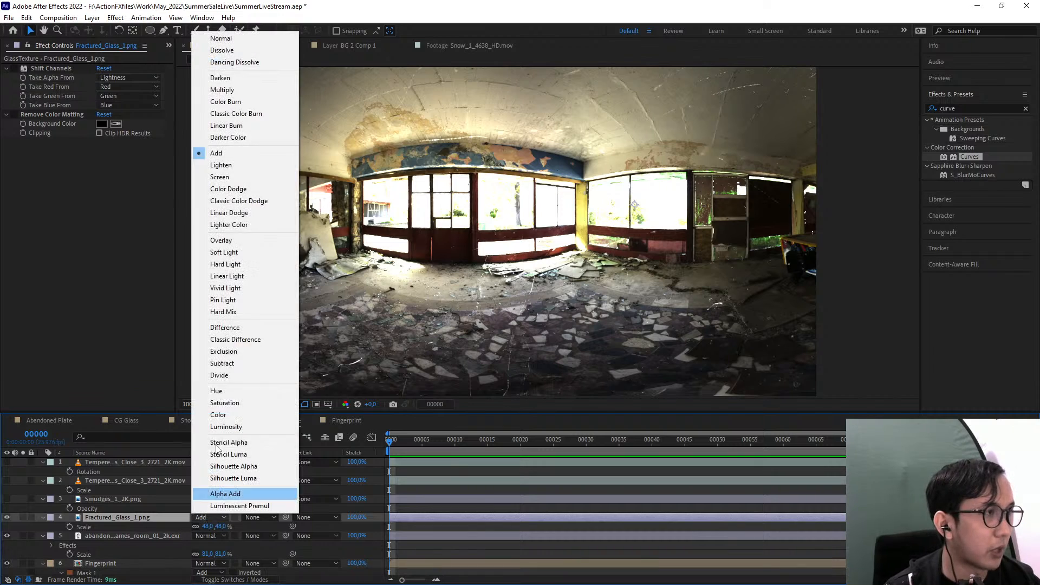
left_click(217, 39)
left_click(211, 517)
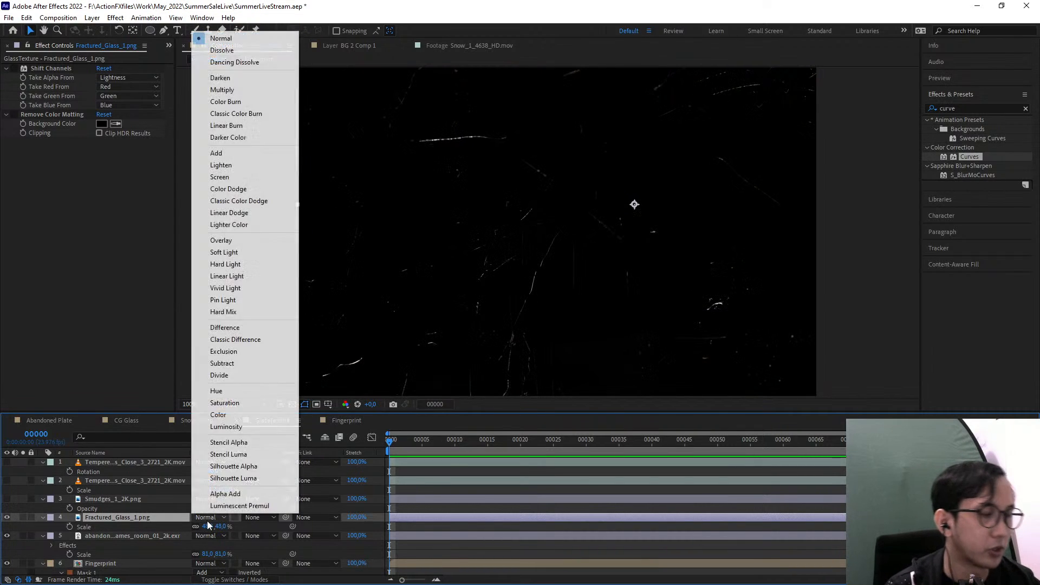
left_click(277, 173)
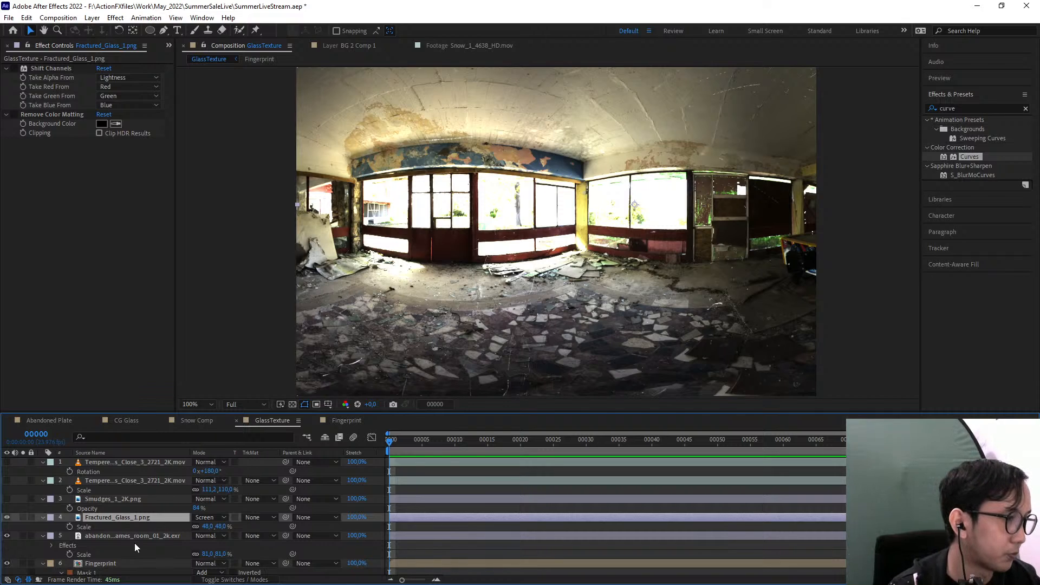
Turn on Shift Channels and Remove Color Matting on the fractured glass layer and set its blending mode to Normal
left_click(148, 533)
left_click(143, 519)
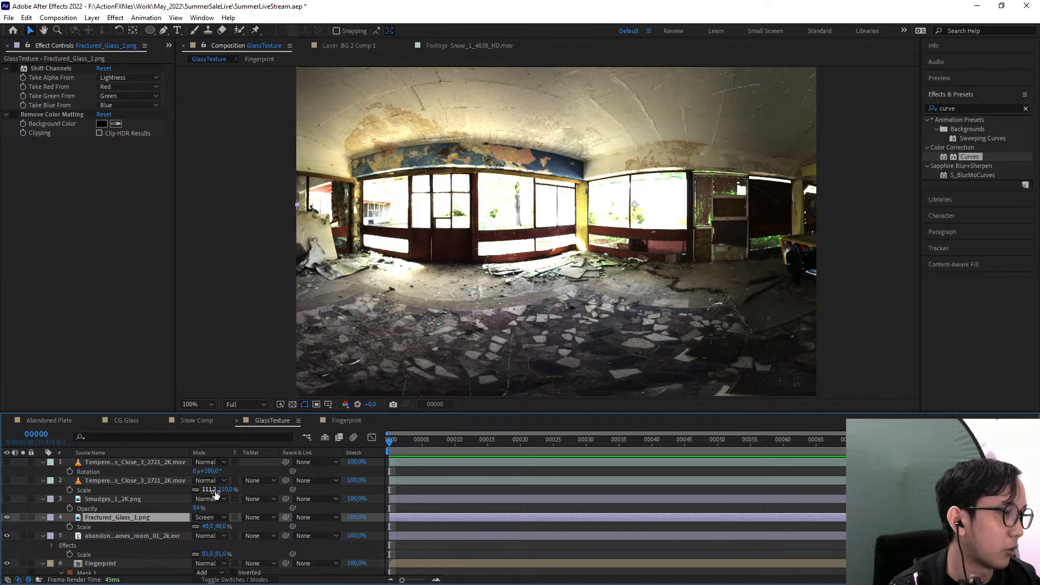
left_click(11, 71)
left_click(18, 115)
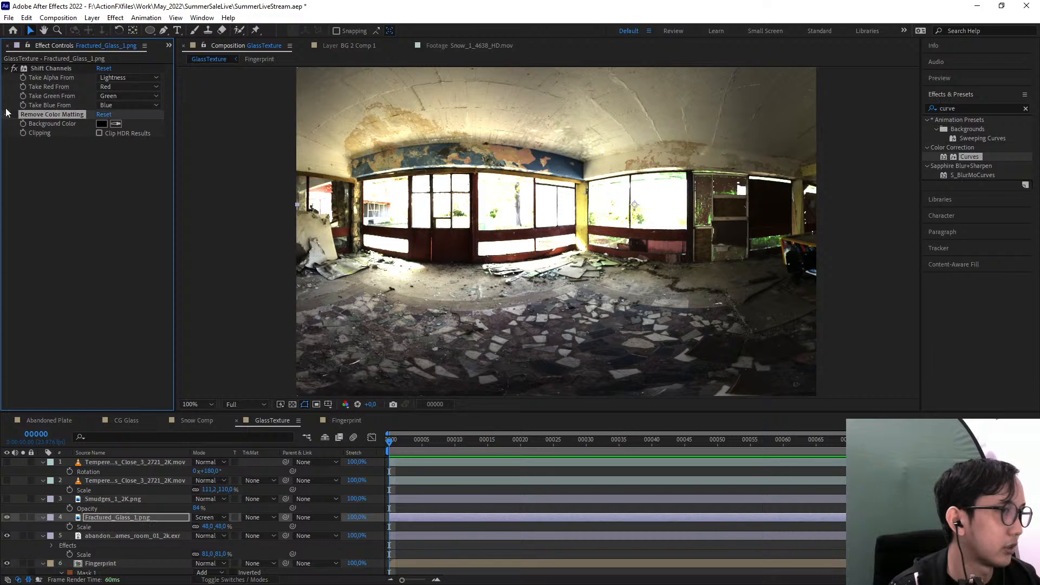
left_click(14, 115)
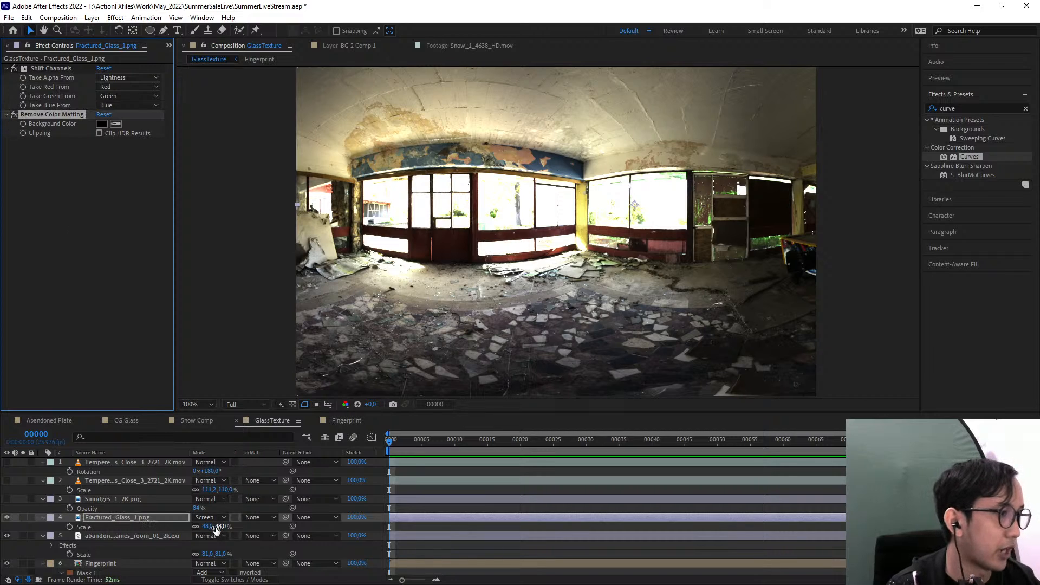
left_click(208, 517)
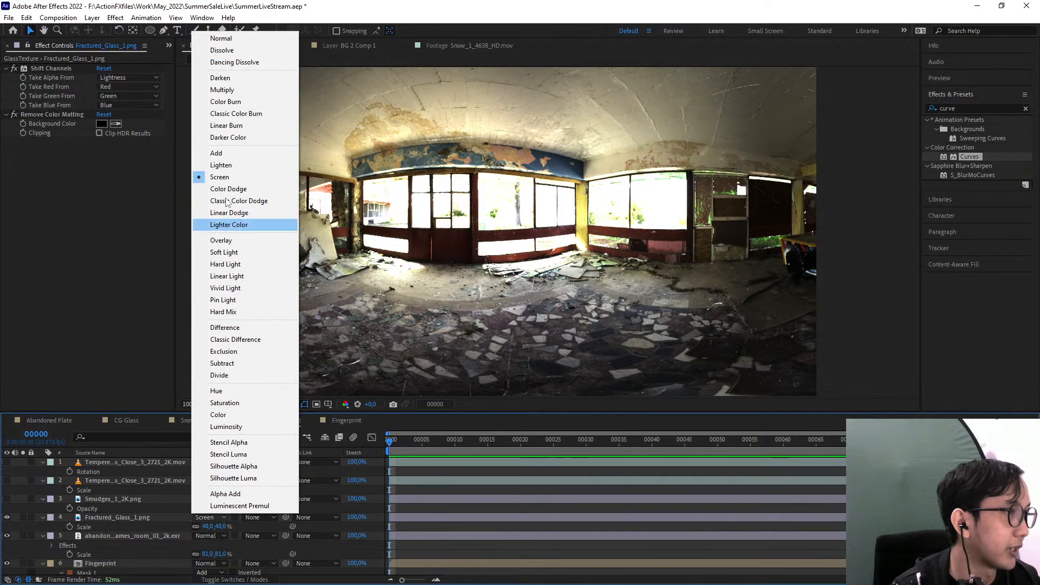
left_click(221, 38)
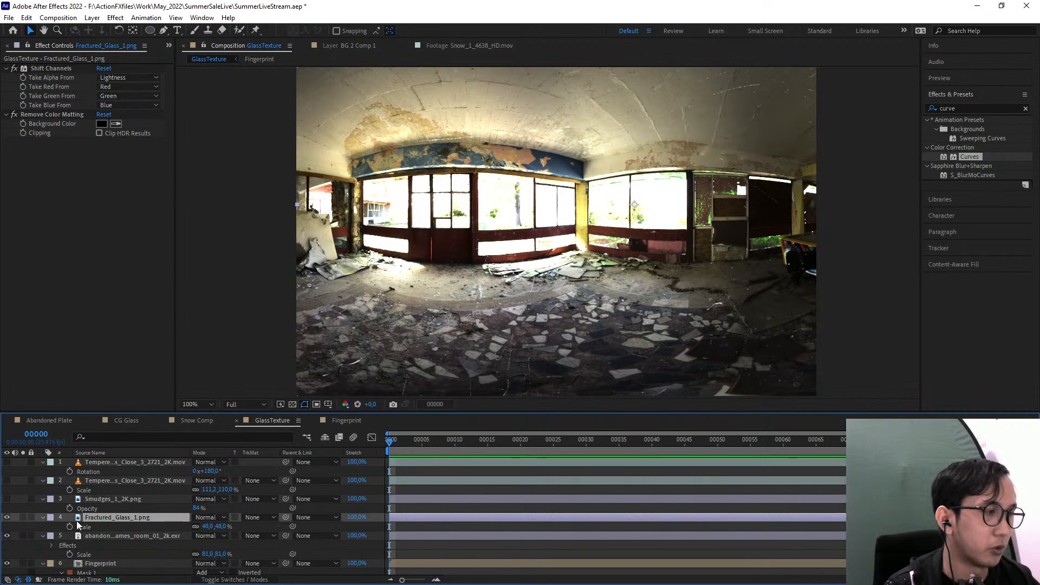
Solo the fractured glass layer and check its transparency against the transparency grid
left_click(24, 516)
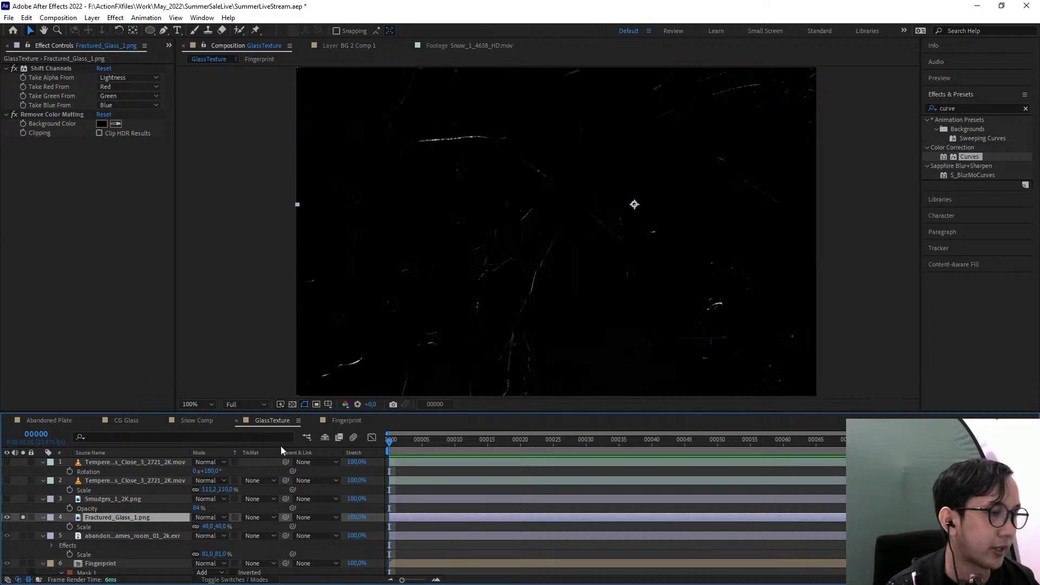
left_click(293, 404)
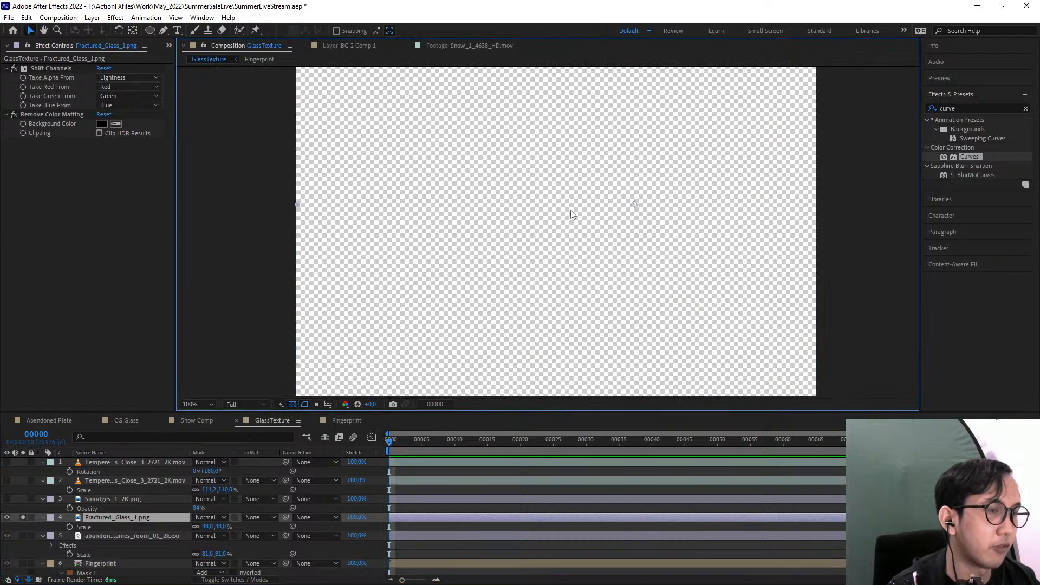
left_click(293, 405)
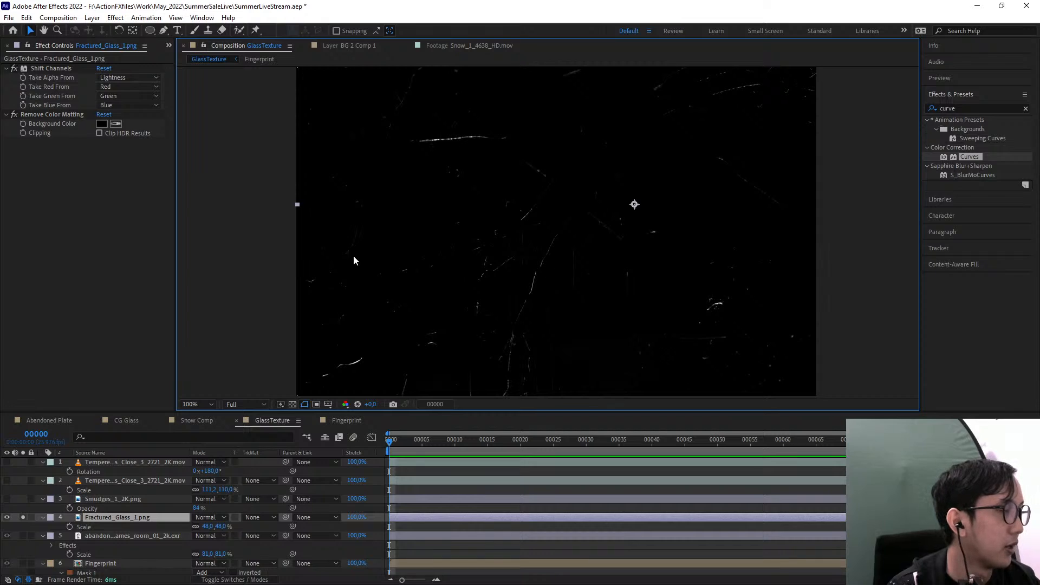
Turn off both effects on the fractured glass layer, set its blending mode to Screen, and check it against the transparency grid
left_click(6, 75)
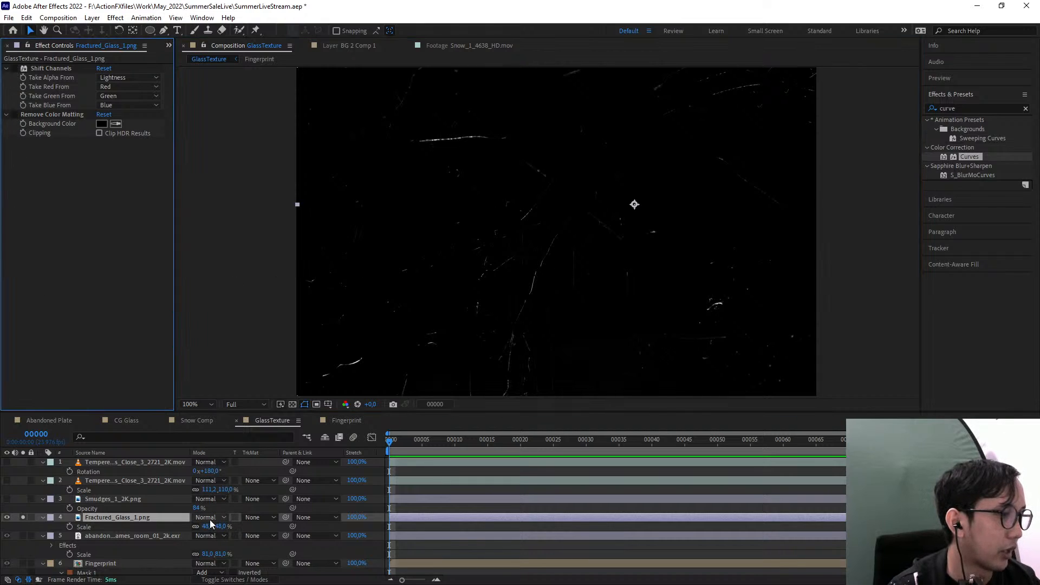
left_click(208, 517)
left_click(261, 177)
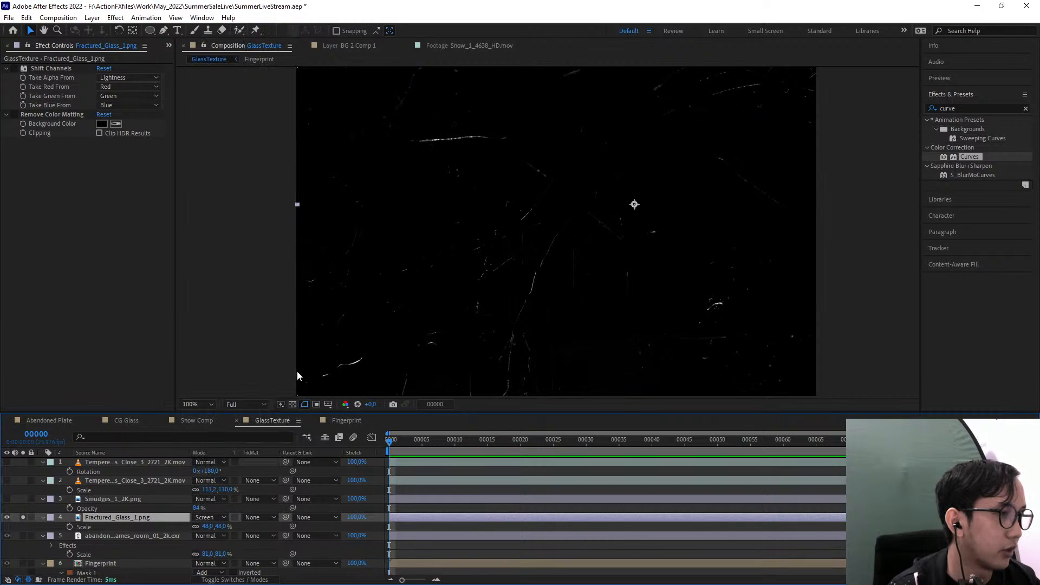
left_click(289, 406)
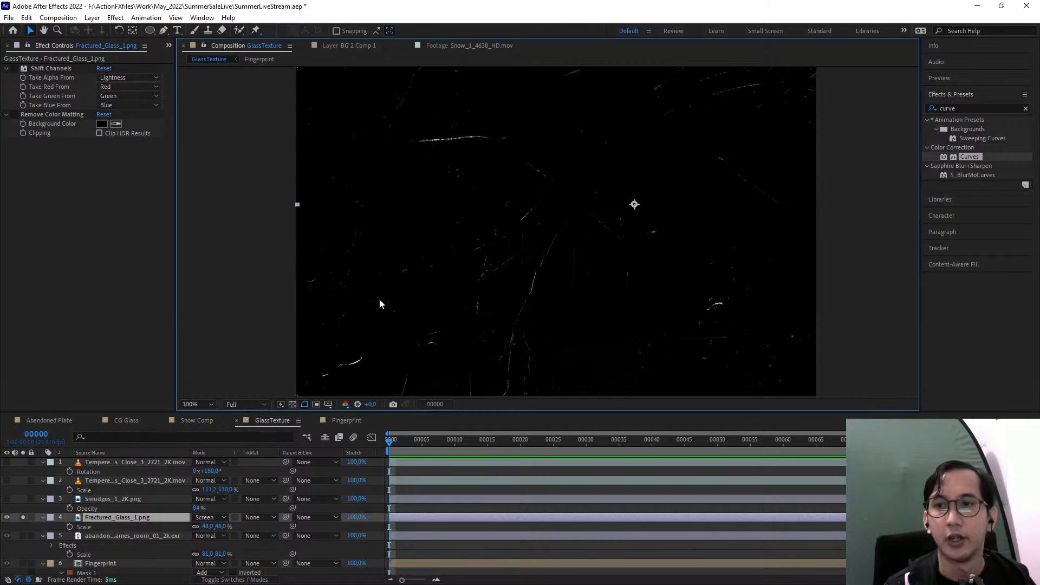
key("alt+Tab")
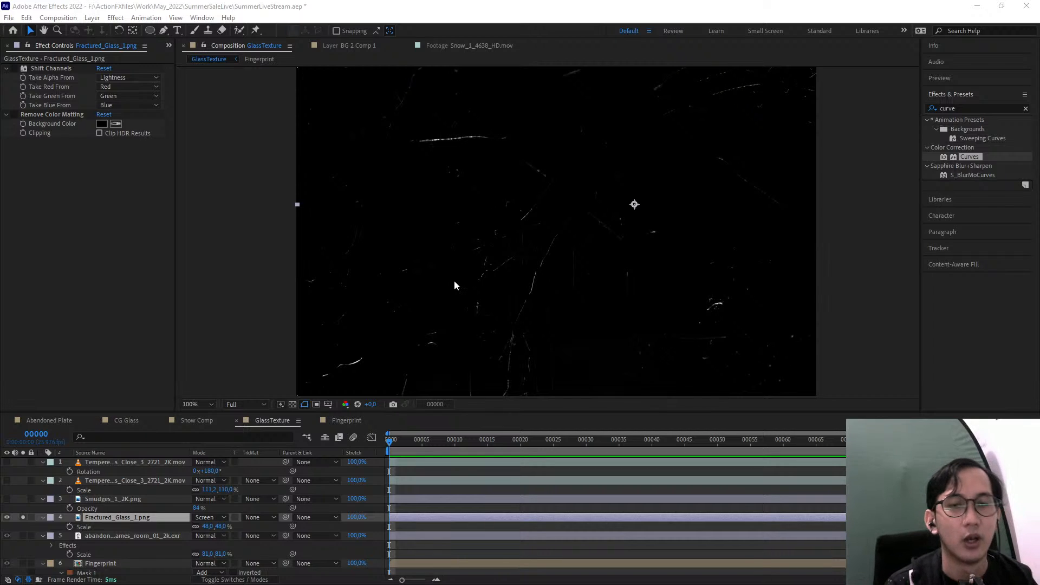
left_click(838, 291)
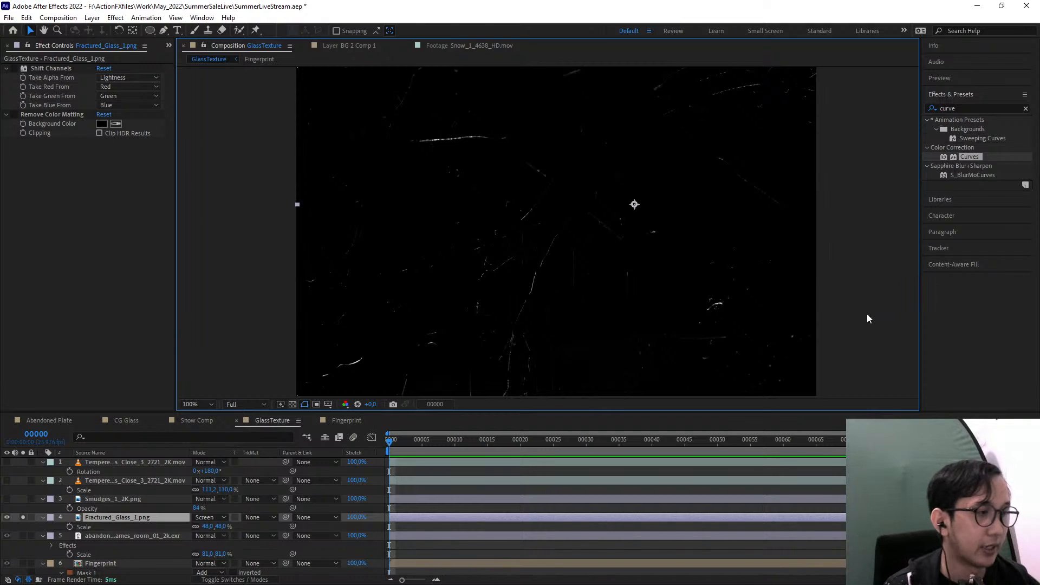
Unsolo the fractured glass layer and delete the abandoned games room layer from the GlassTexture composition
left_click(23, 517)
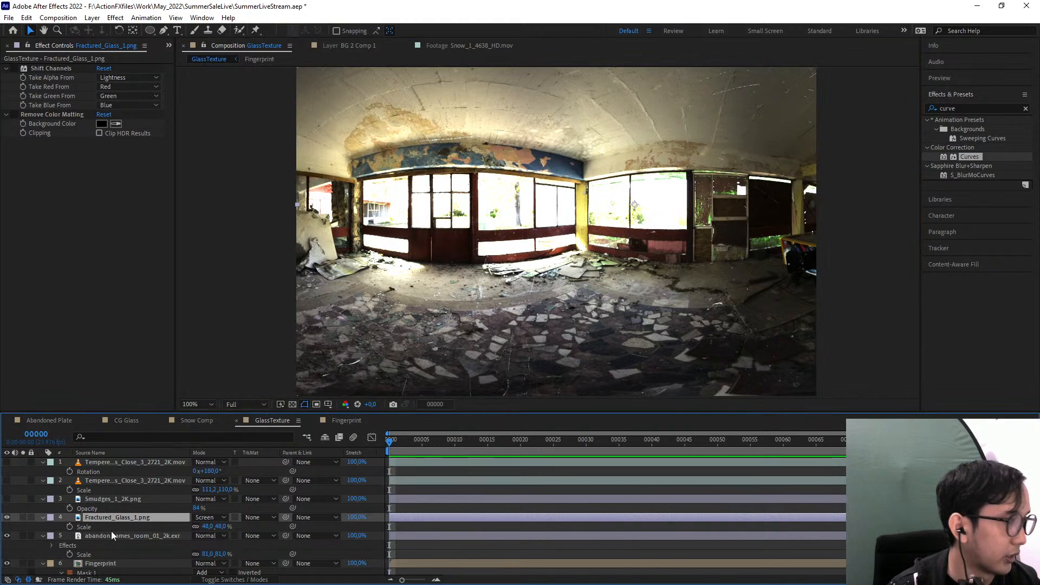
left_click(100, 538)
key("Delete")
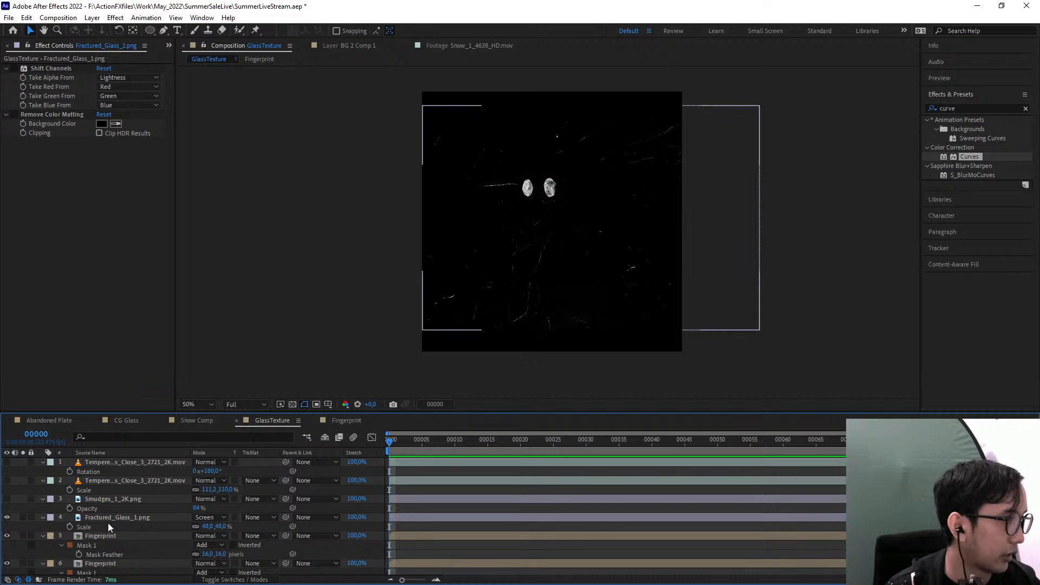
Rotate the upper Fingerprint layer to 19° and place it diagonally below and close beside the other fingerprint
scroll(108, 523, "down", 1)
left_click(97, 524)
scroll(546, 181, "up", 4)
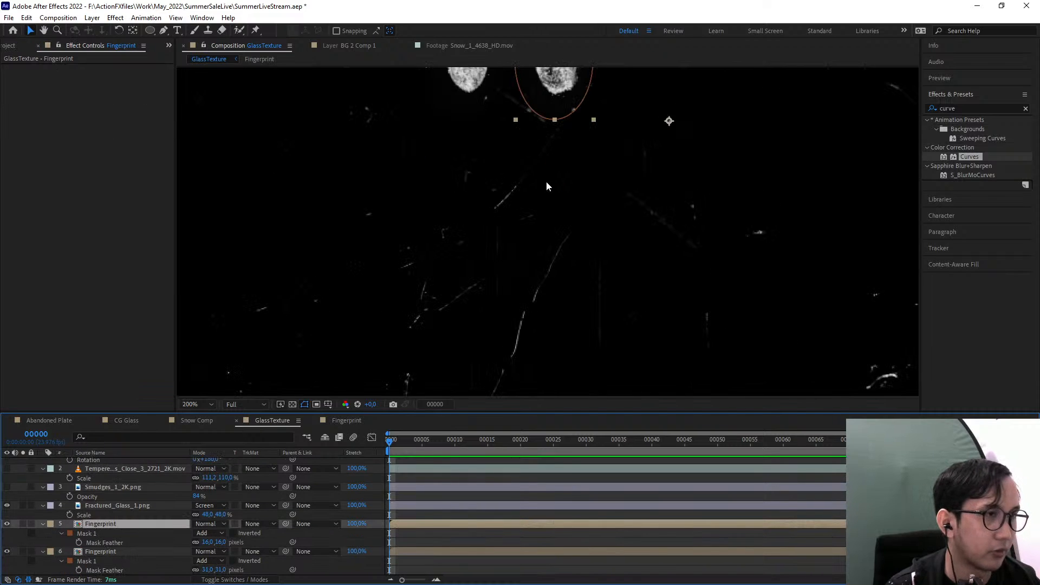
left_click_drag(525, 269, 511, 272)
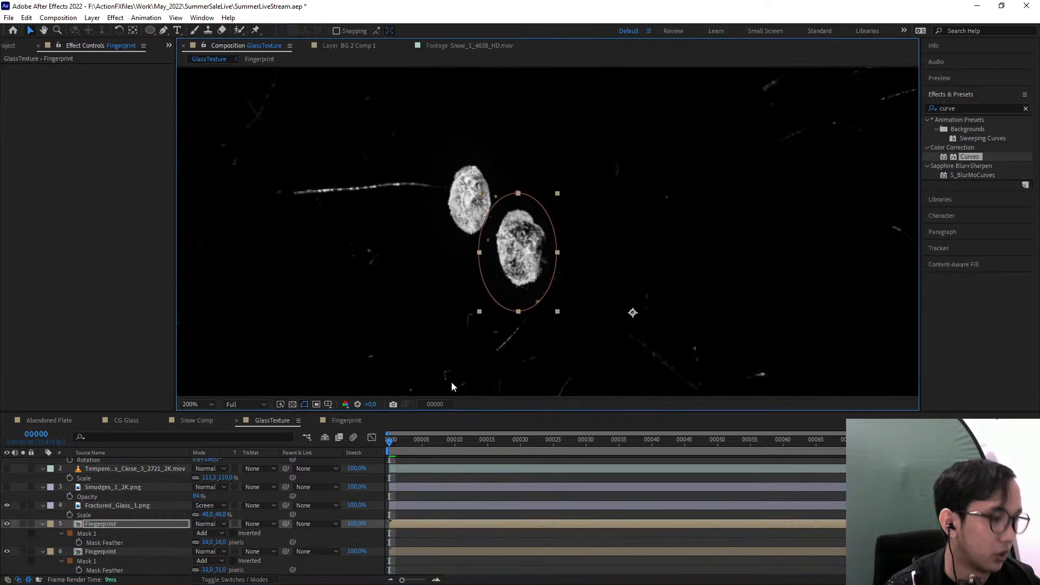
key("r")
left_click_drag(210, 543, 220, 543)
left_click_drag(547, 211, 520, 235)
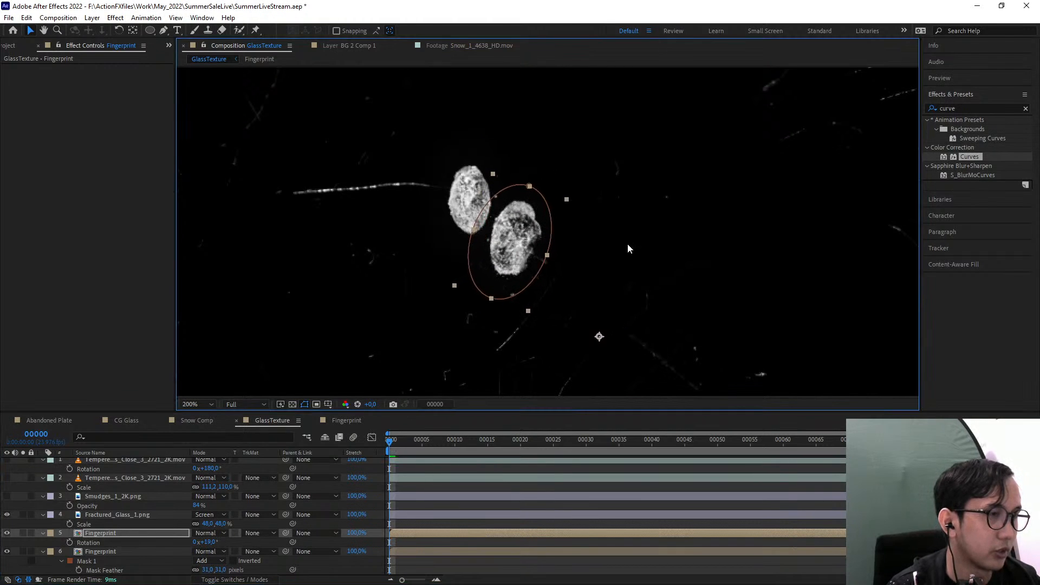
Make the Smudges_1_2K layer visible, move it beneath both Fingerprint layers, and lower its opacity to 38%
scroll(627, 243, "down", 2)
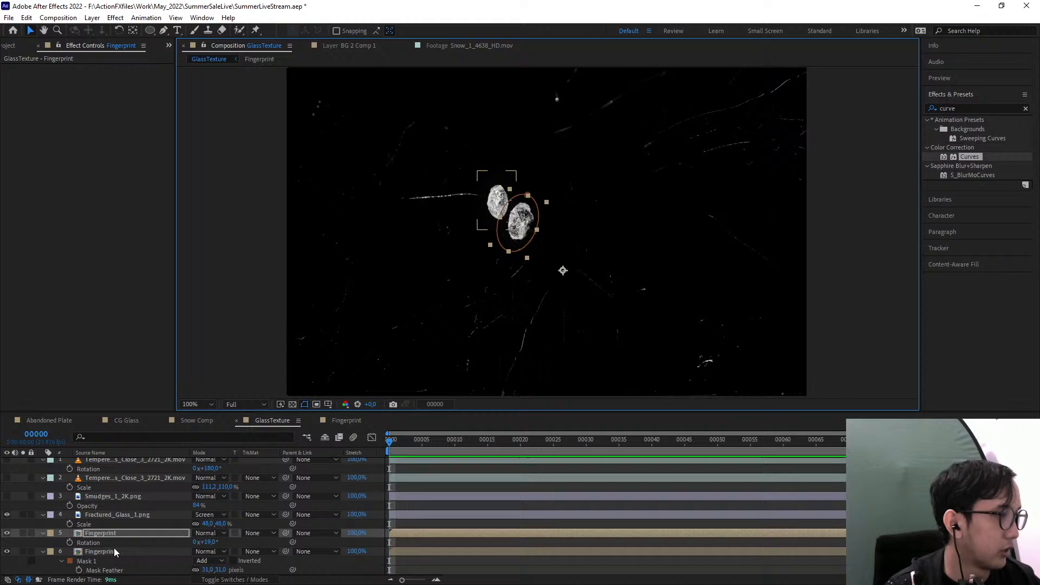
left_click(103, 497)
left_click(6, 497)
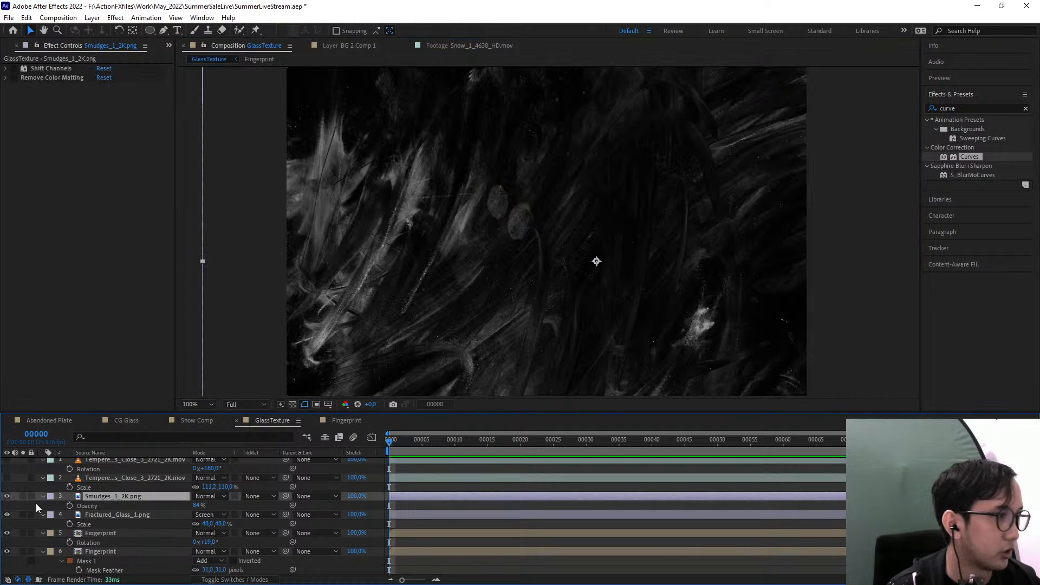
mouse_move(96, 496)
left_mouse_down()
mouse_move(124, 526)
mouse_move(122, 562)
left_mouse_up()
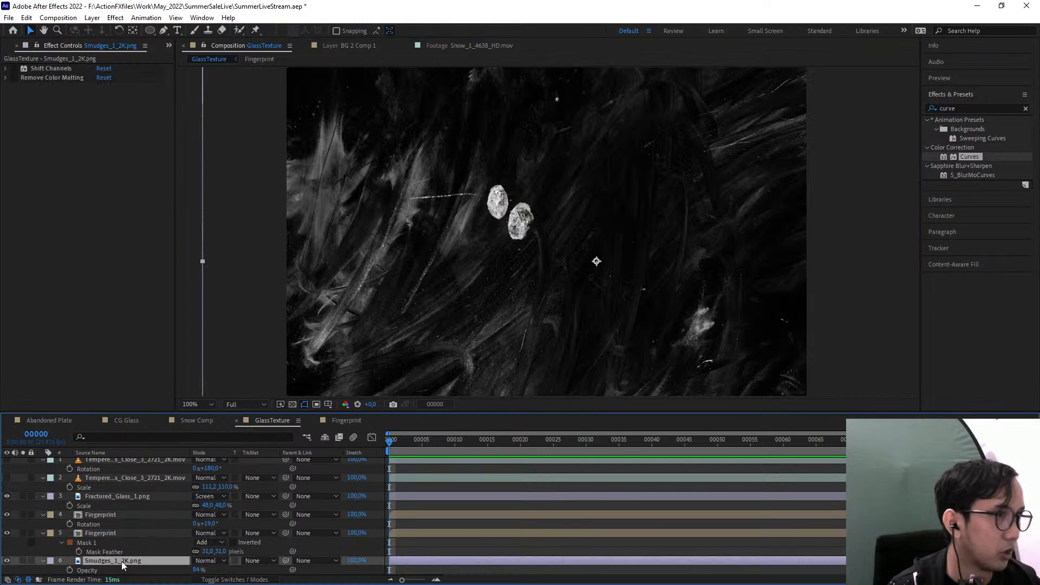
left_click_drag(197, 570, 172, 572)
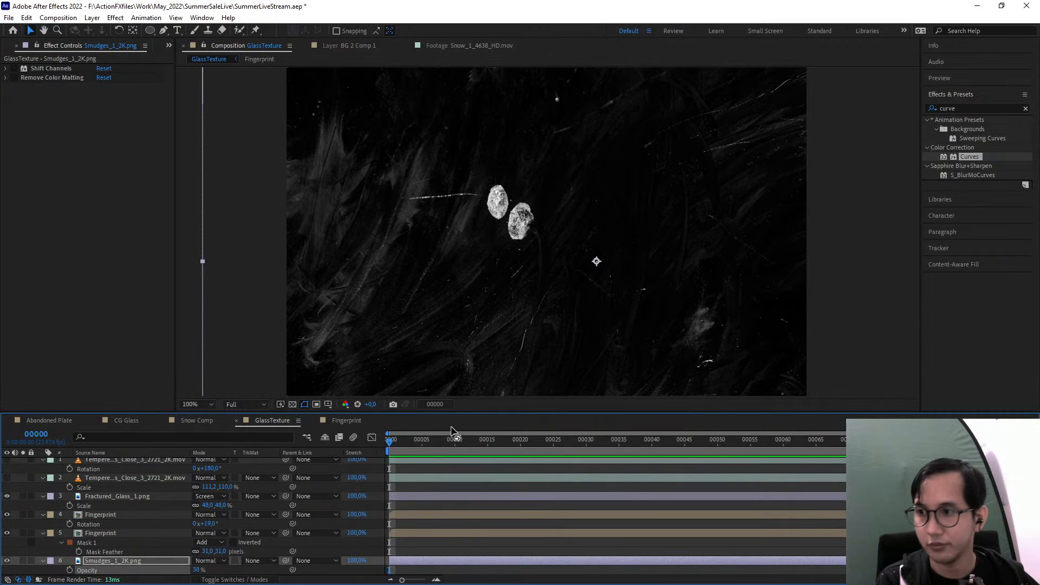
Make both tempered glass layers visible in the GlassTexture composition
left_click(830, 235)
scroll(802, 242, "down", 2)
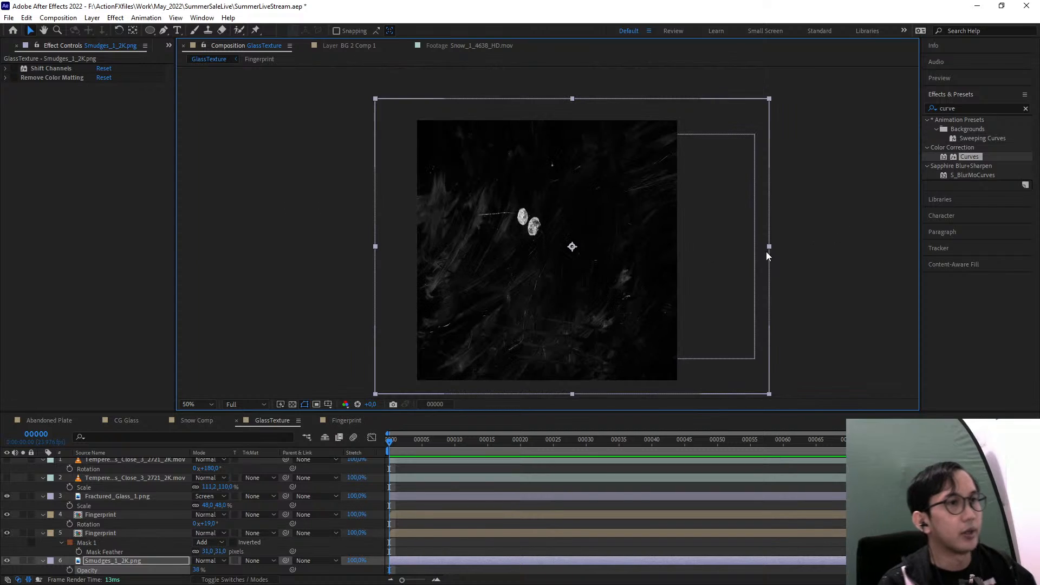
scroll(19, 472, "up", 1)
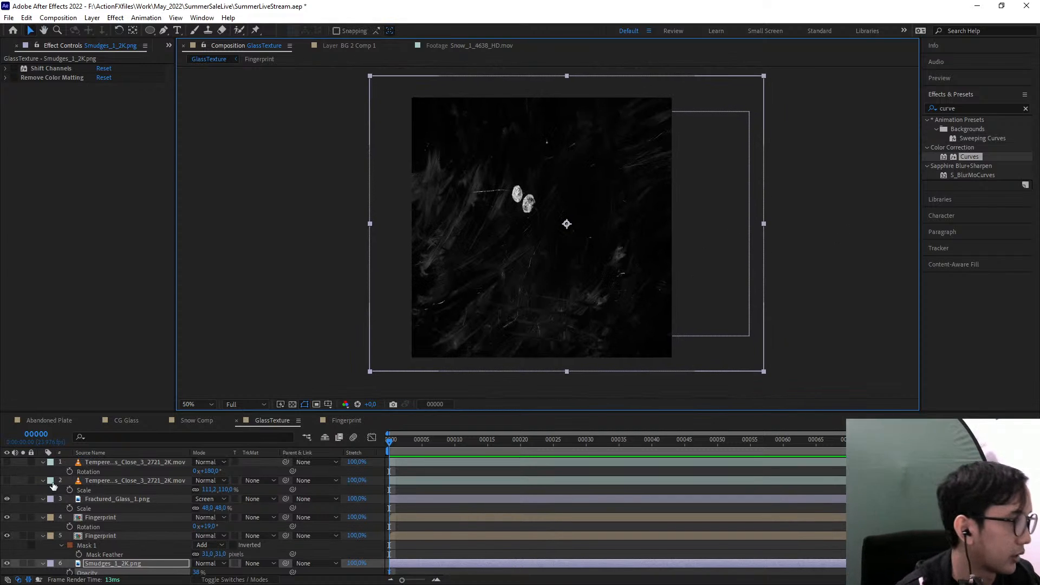
left_click(7, 462)
left_click(7, 480)
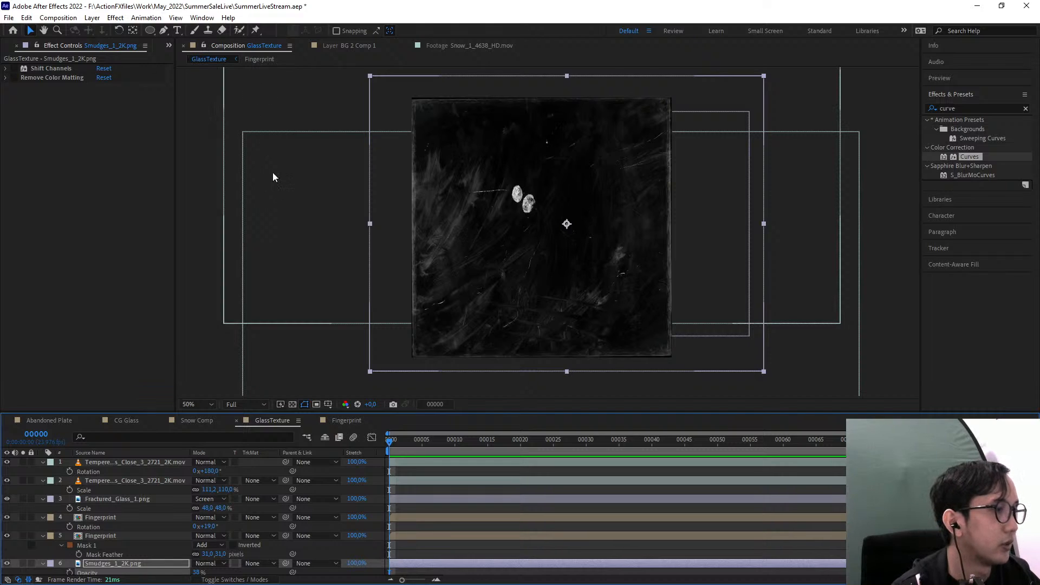
scroll(144, 539, "down", 1)
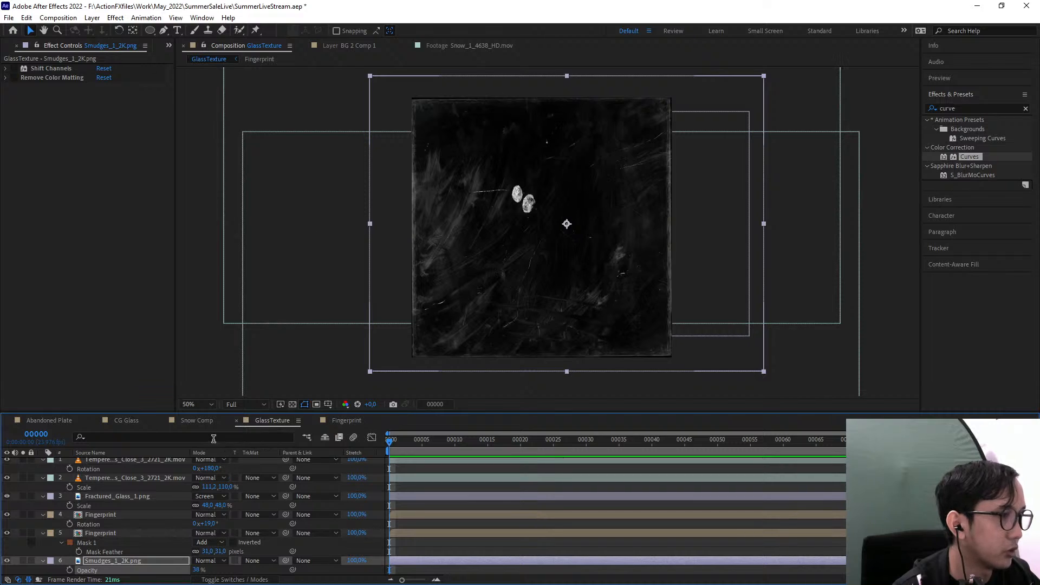
Add the GlassTexture composition as the top layer of the CG Glass composition, above Camera 1
left_click(130, 421)
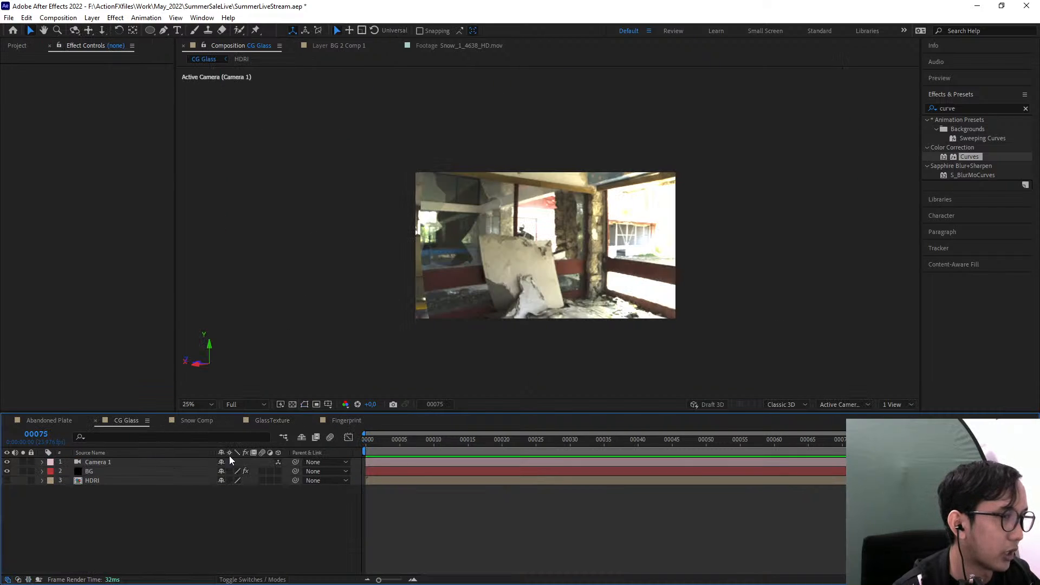
left_click(20, 47)
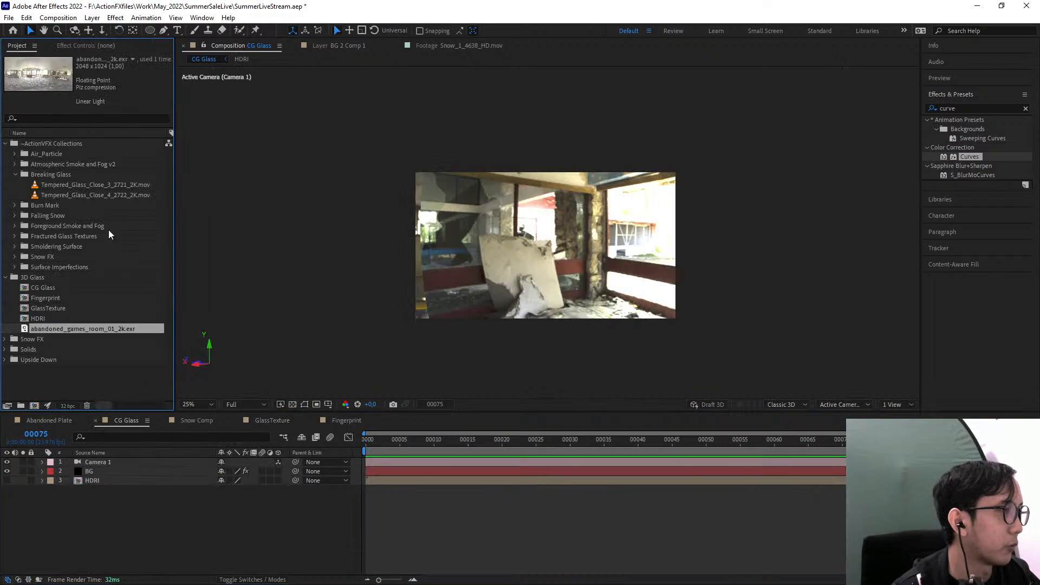
left_click(46, 308)
left_click_drag(45, 307, 136, 460)
key("period")
key("period")
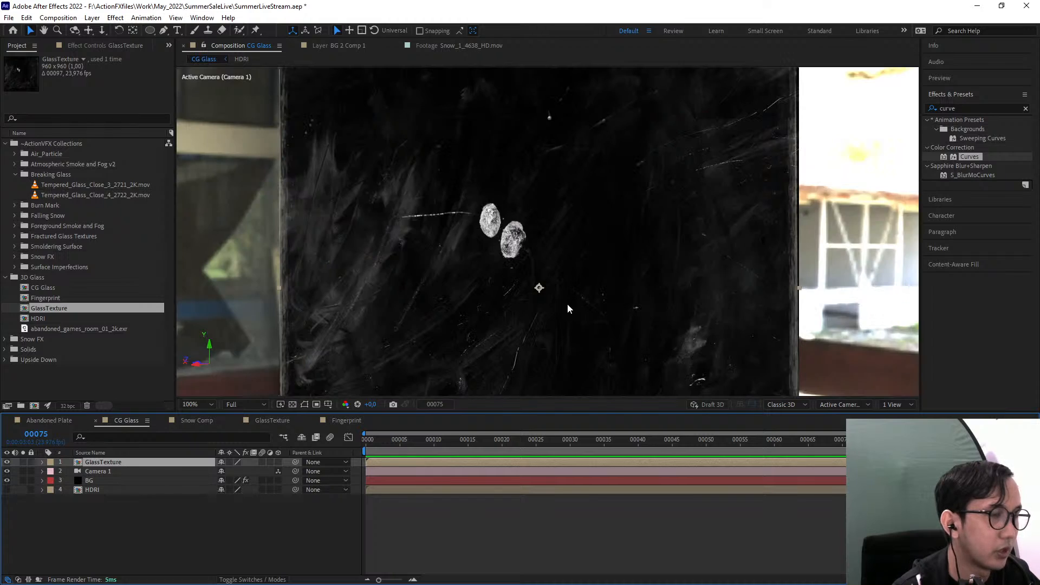
Open the GlassTexture composition and check the soloed smudges, fingerprint and tempered glass layers against the transparency grid
double_click(116, 463)
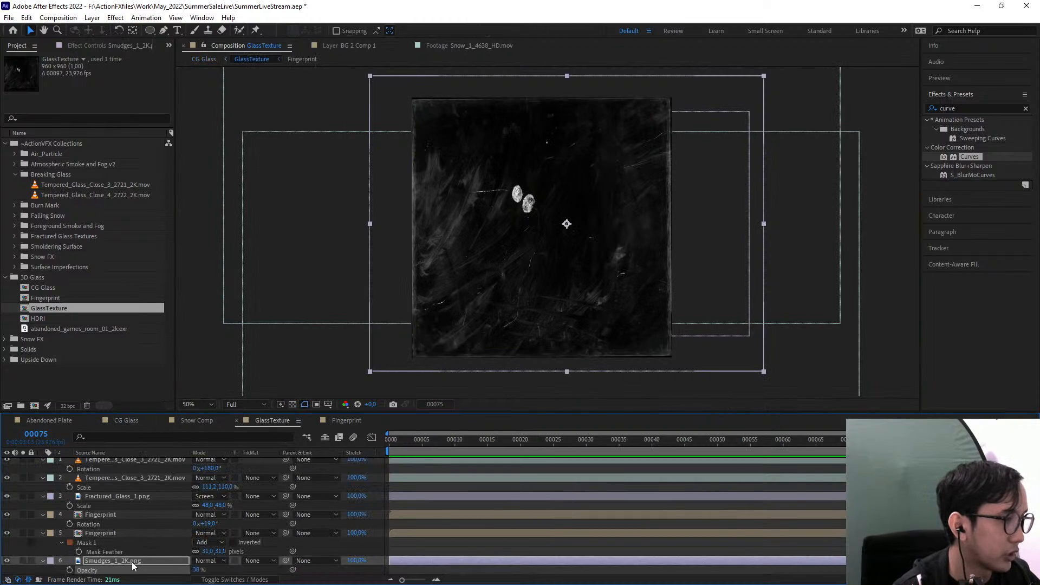
left_click(23, 562)
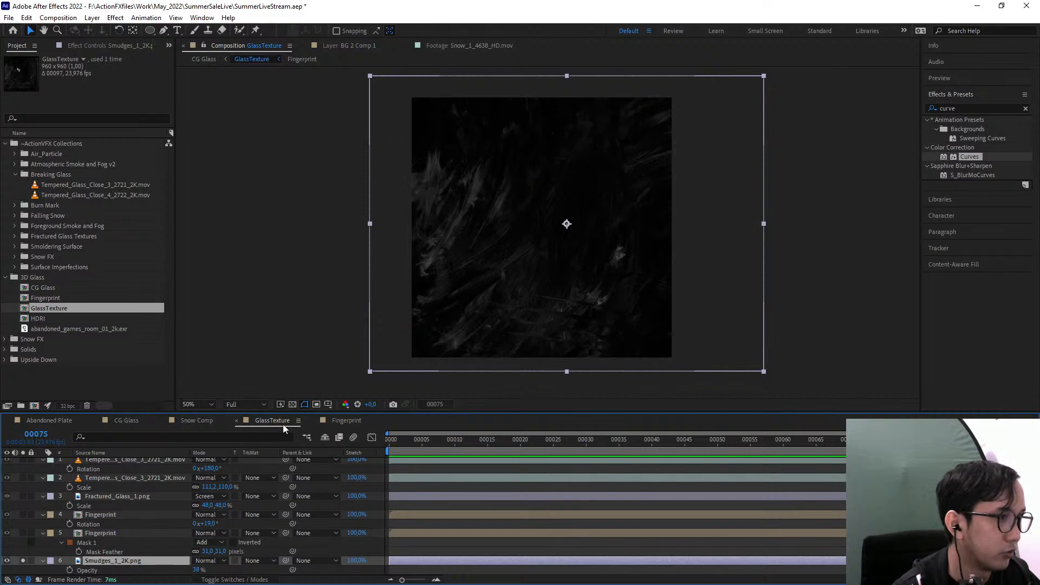
left_click(293, 404)
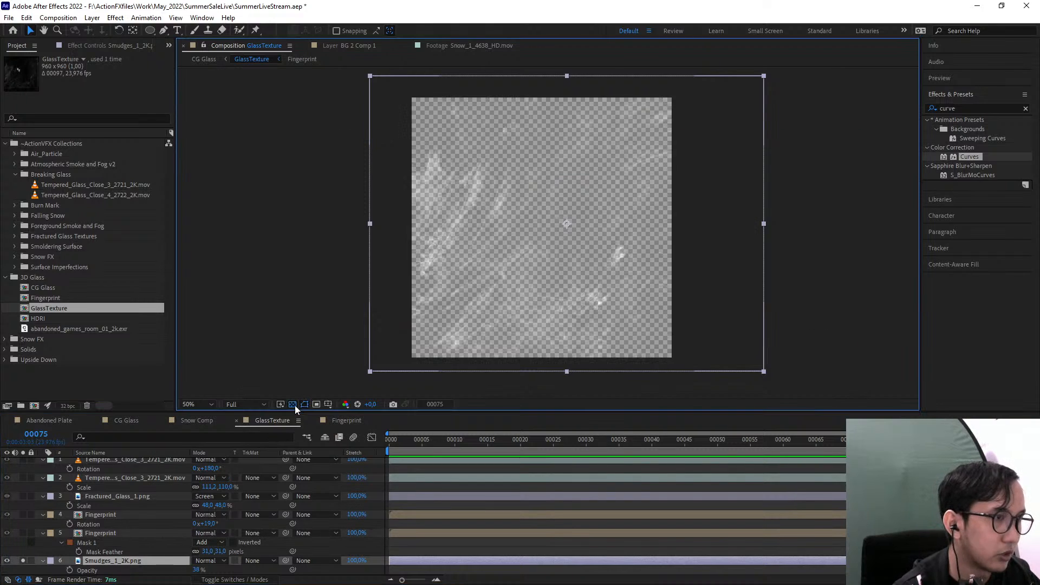
left_click(25, 542)
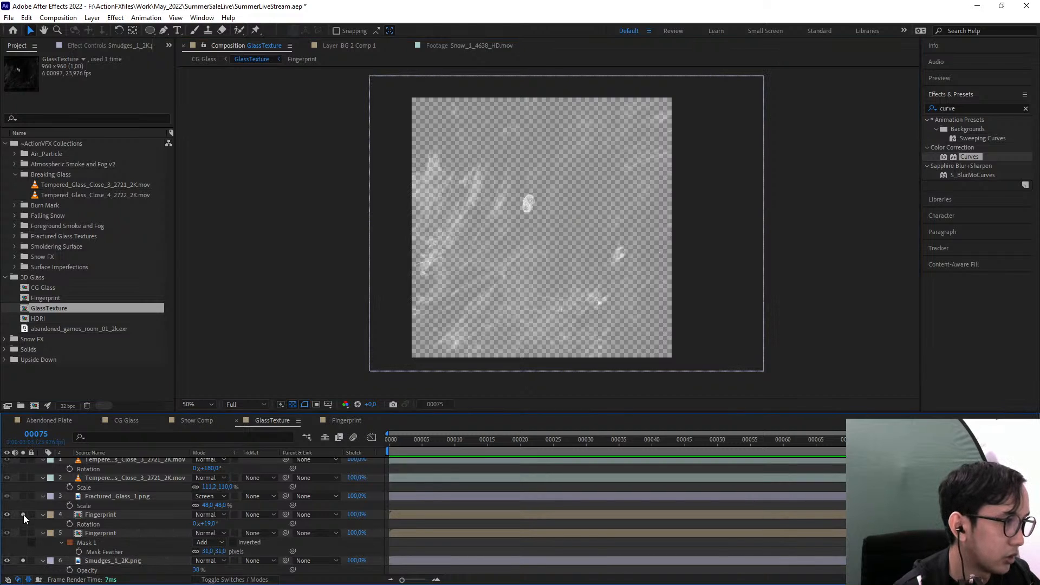
left_click(22, 477)
left_click(24, 461)
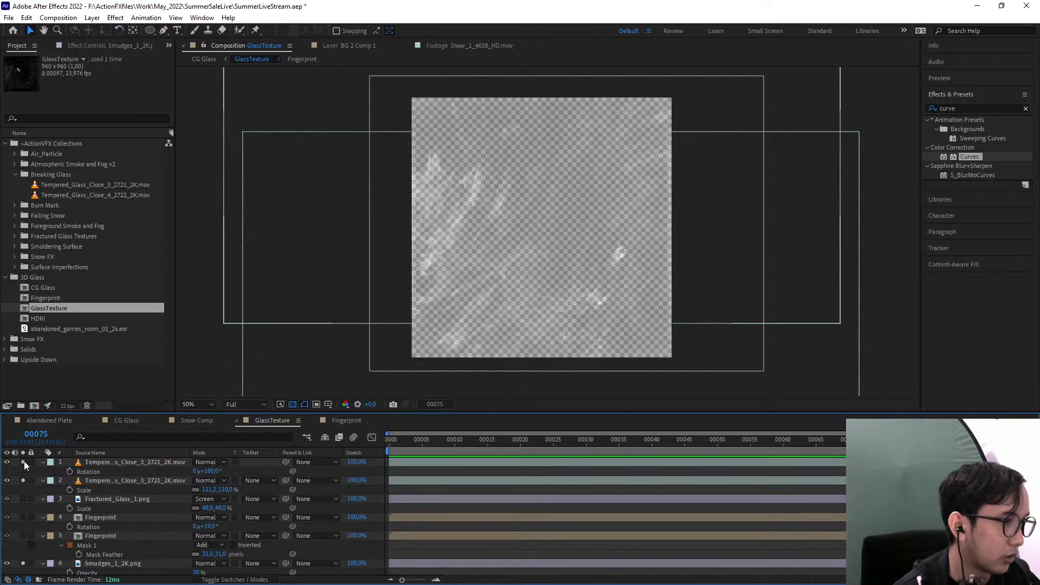
left_click(24, 480)
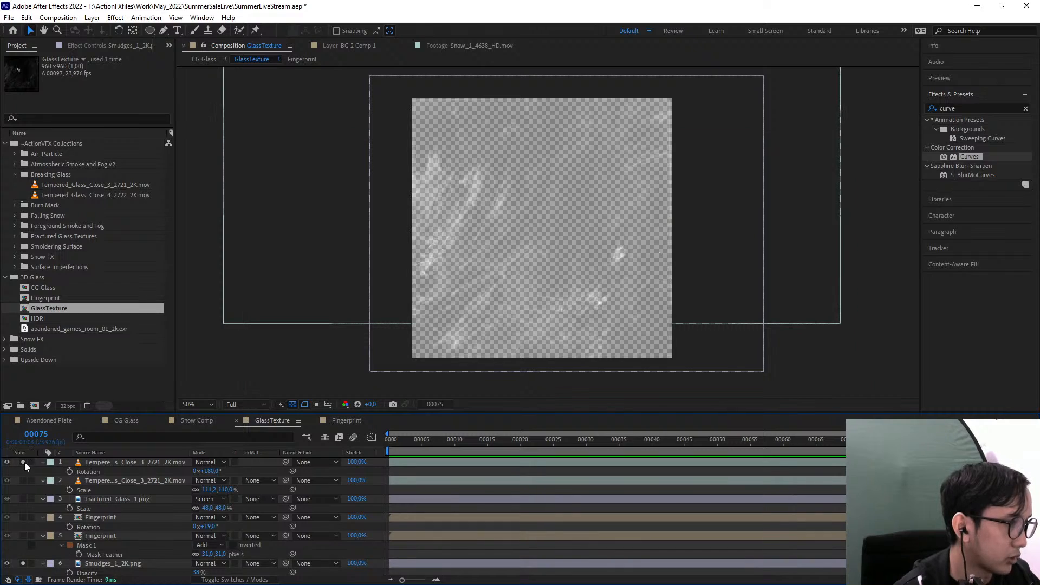
left_click(24, 462)
Enable Remove Color Matting on Fractured_Glass_1.png, set its blending mode to Normal, and return to CG Glass with all solos cleared
left_click(99, 503)
left_click(22, 498)
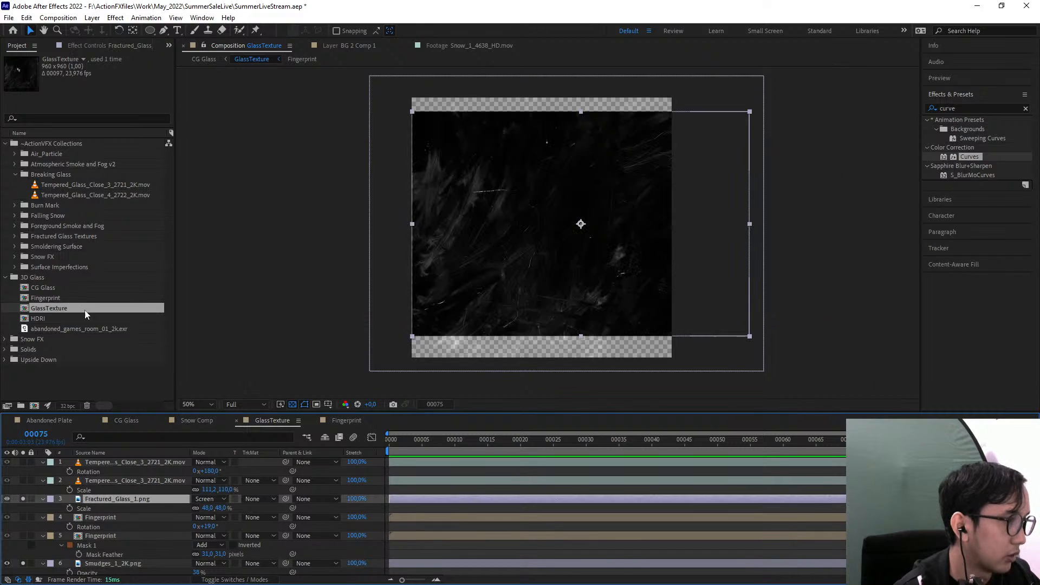
left_click(75, 45)
left_click(15, 115)
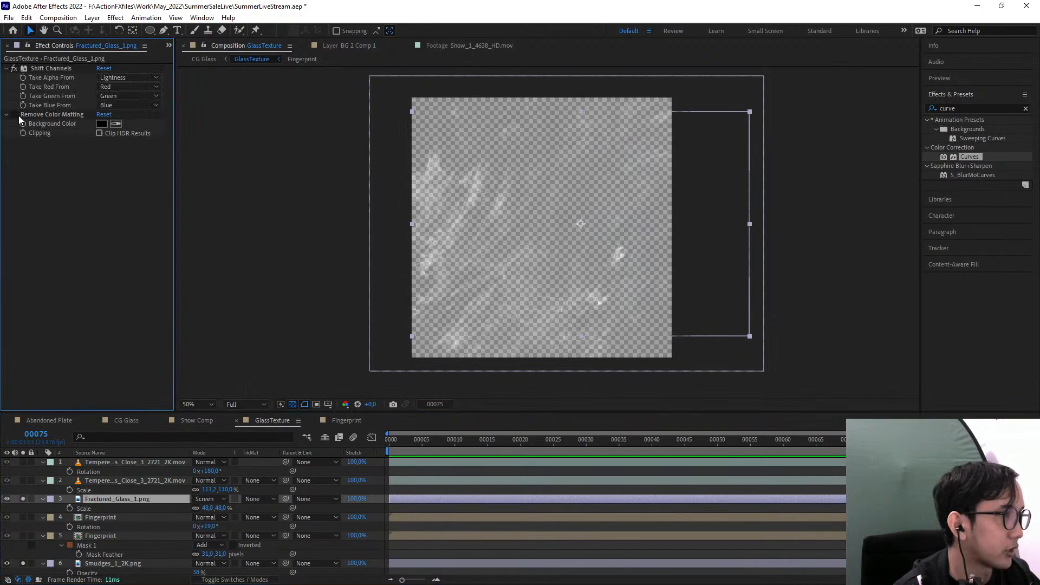
left_click(207, 499)
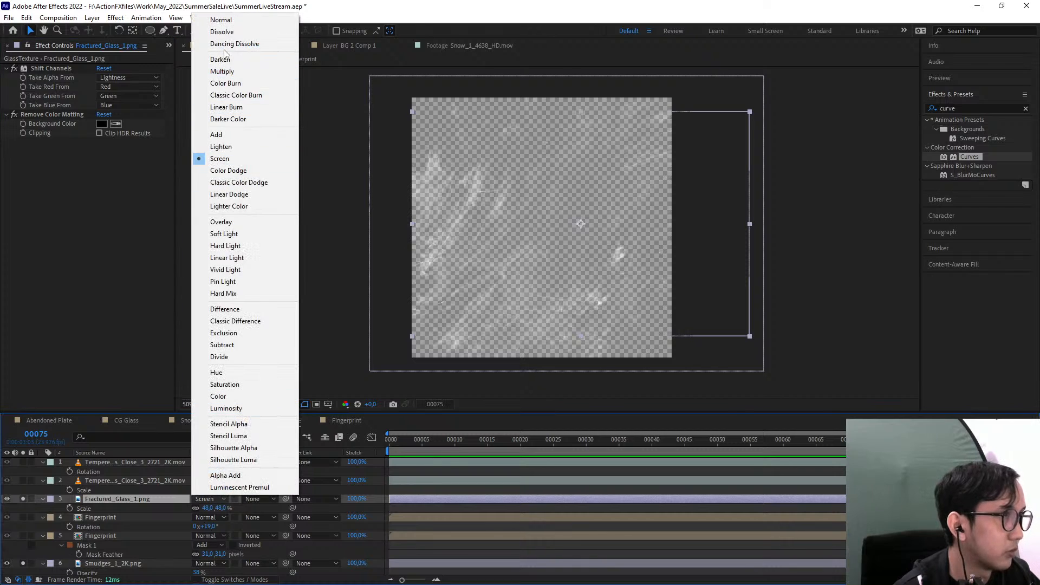
left_click(220, 20)
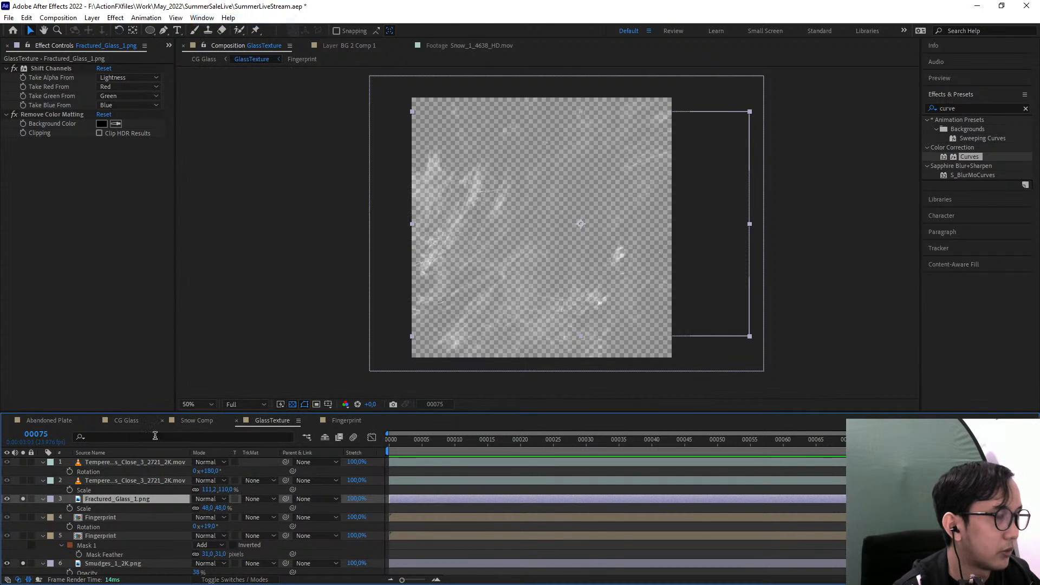
left_click(23, 498)
left_click(23, 563)
left_click(208, 60)
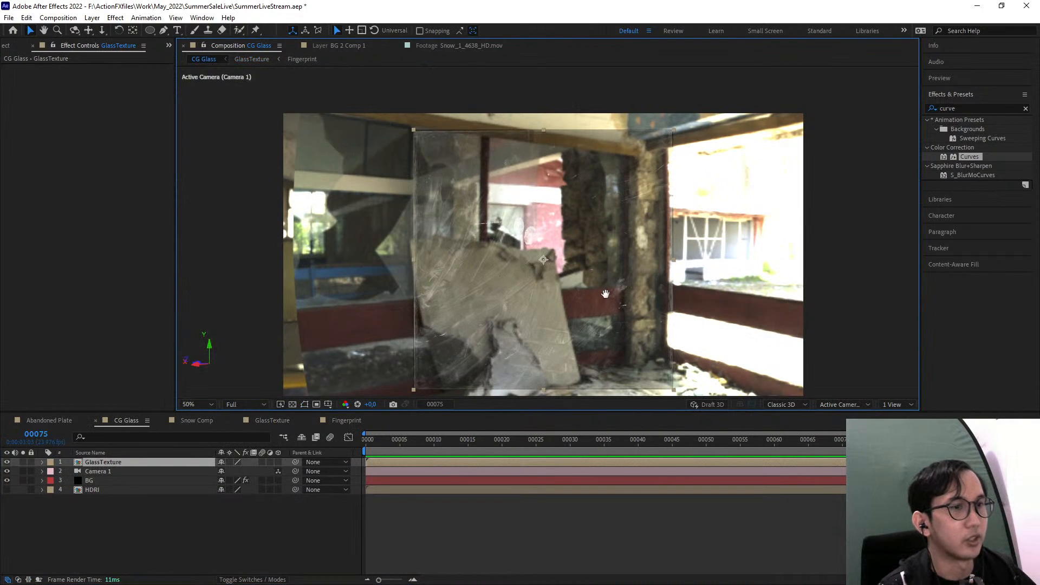
Try the Remove Color Matting effect on the GlassTexture layer in CG Glass, and delete it again
scroll(579, 314, "up", 2)
left_click_drag(555, 307, 540, 256)
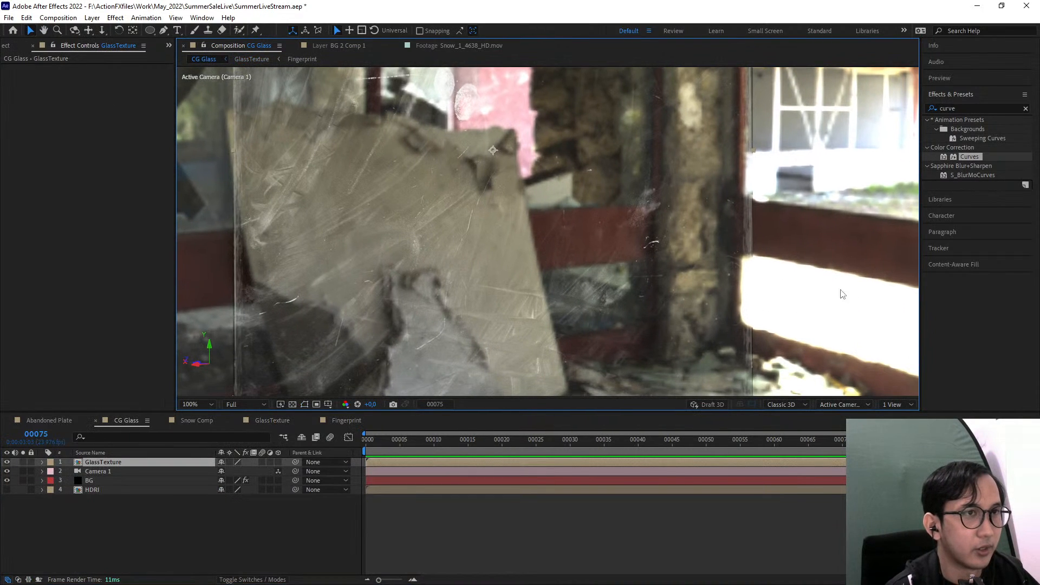
left_click_drag(686, 288, 701, 347)
left_click(976, 109)
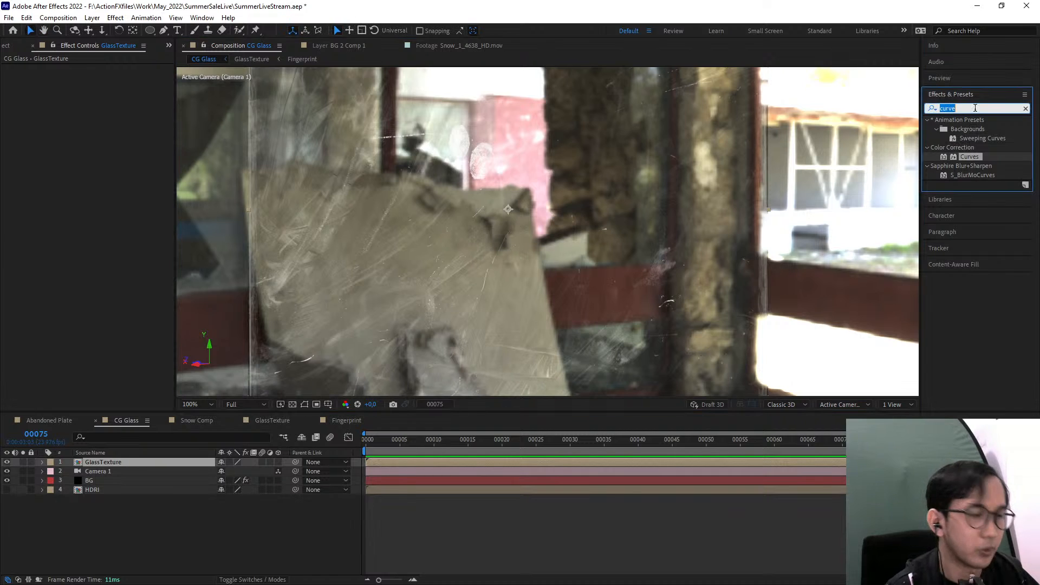
type("remove")
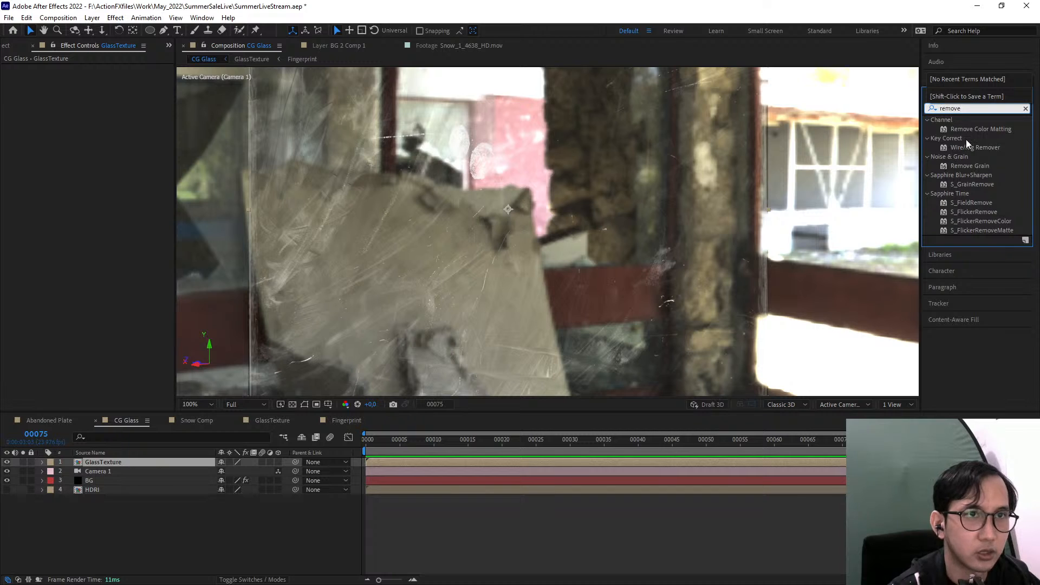
left_click_drag(975, 129, 120, 460)
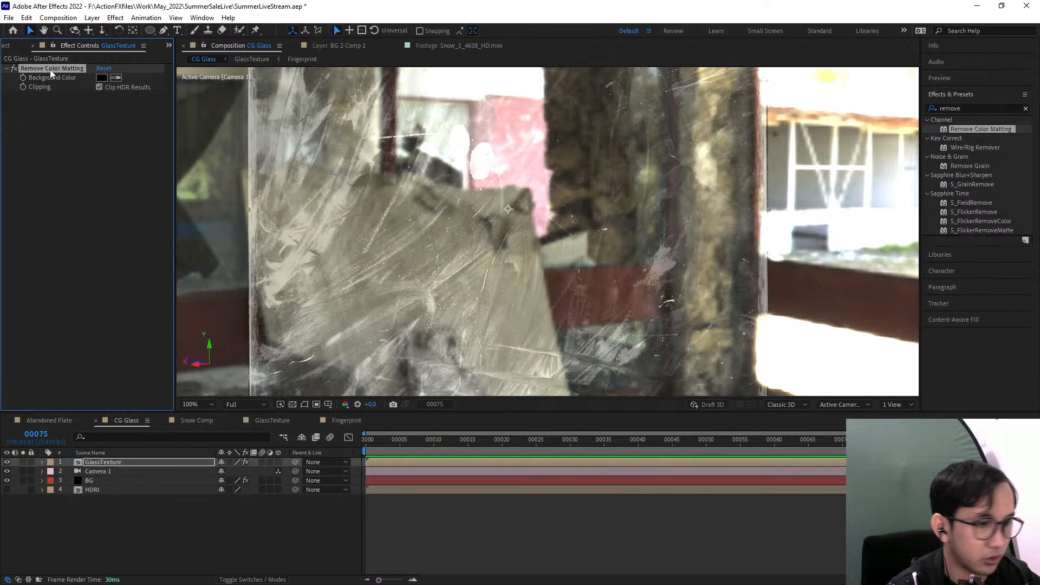
key("Delete")
Compare the Screen and Add blending modes on the GlassTexture layer, and set its mode to Lighten
left_click(252, 579)
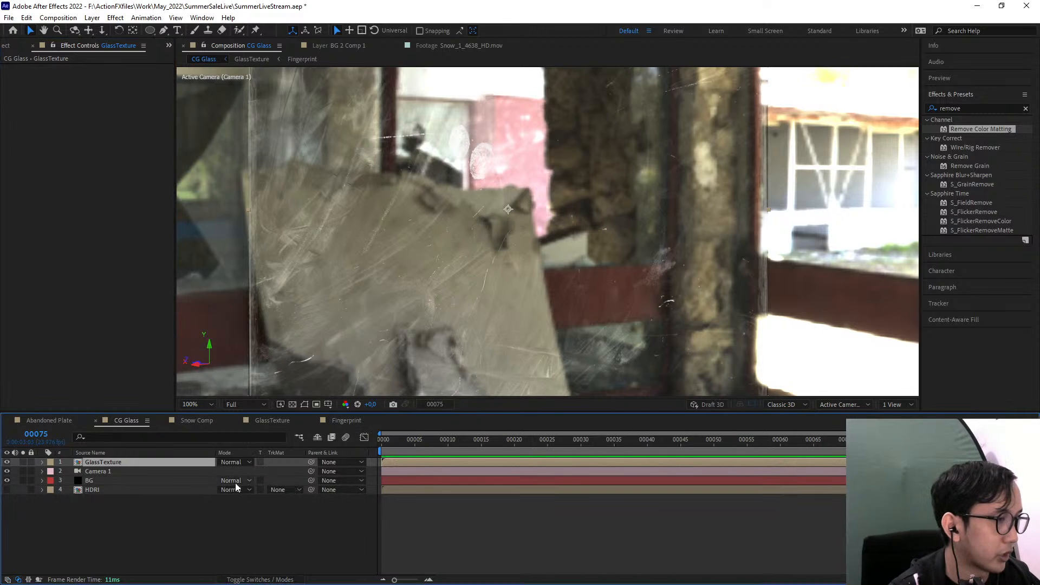
left_click(236, 464)
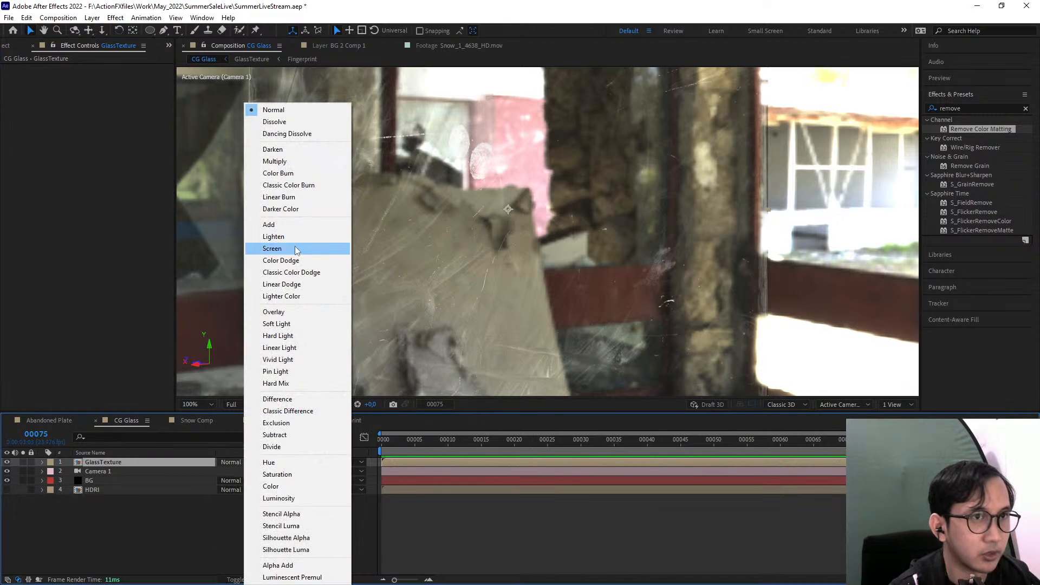
left_click(295, 250)
scroll(493, 220, "down", 4)
scroll(529, 256, "up", 2)
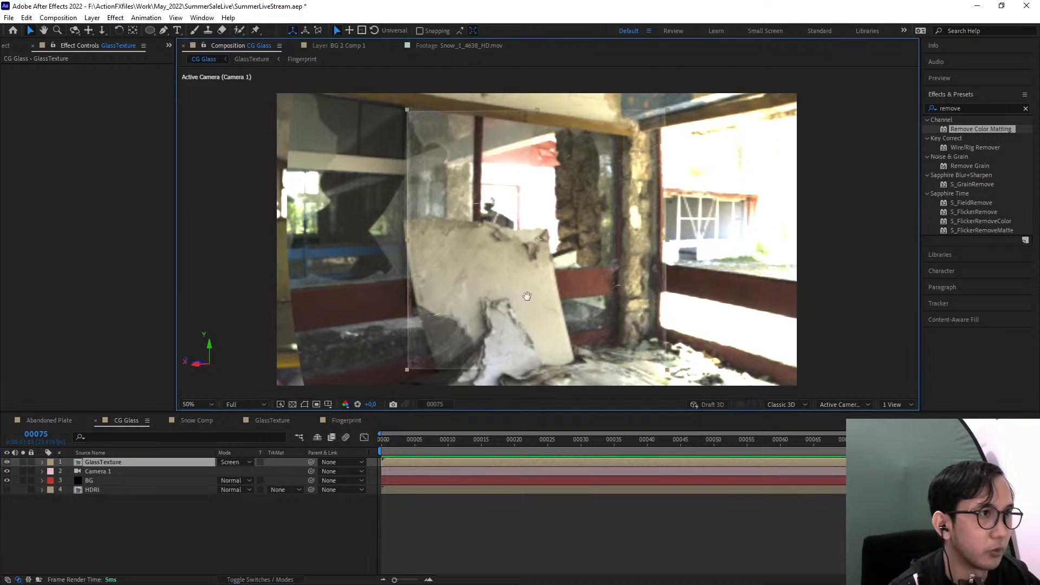
left_click(249, 462)
left_click(253, 464)
left_click(243, 463)
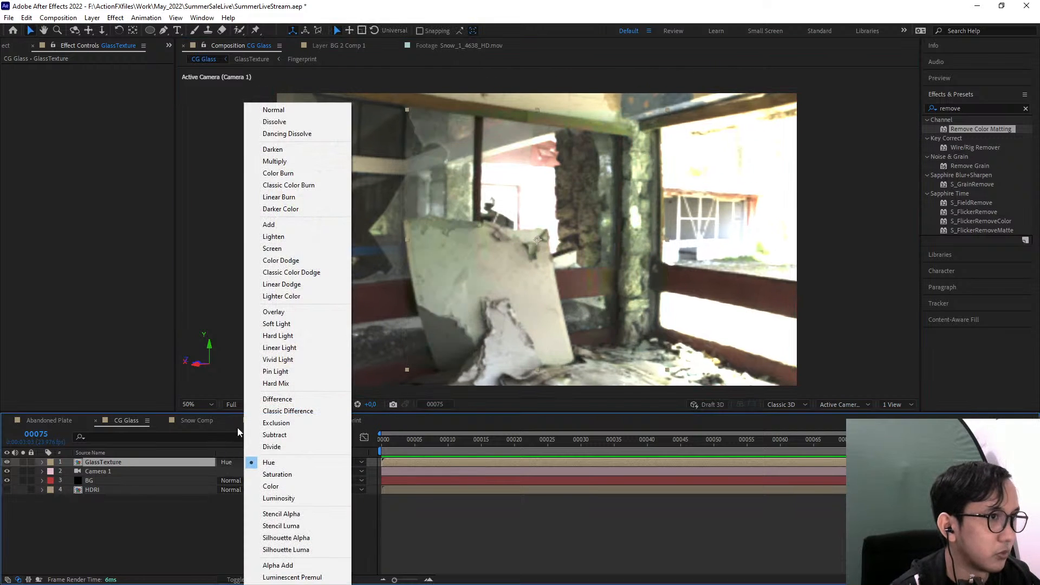
left_click(270, 224)
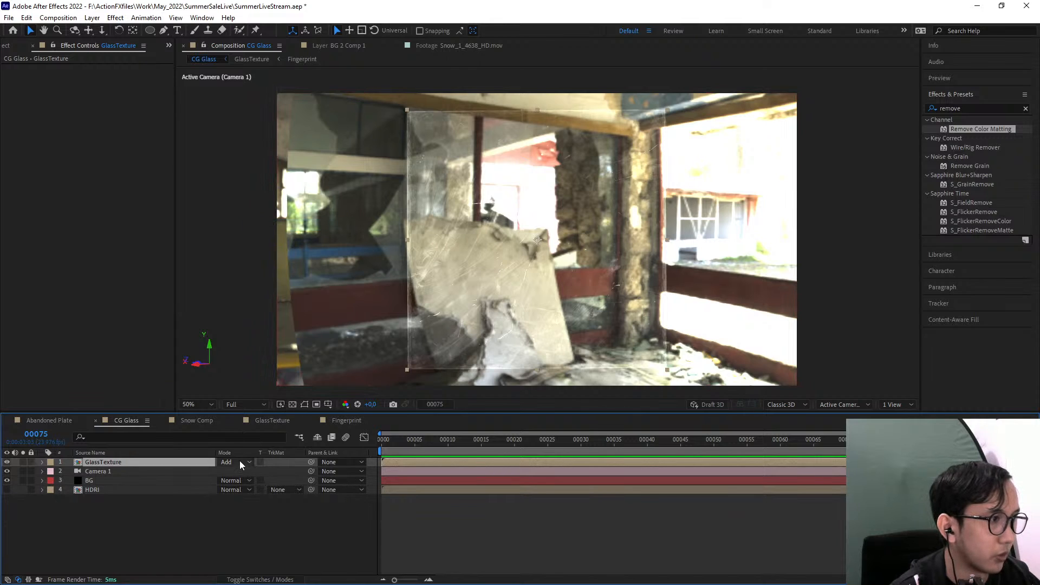
left_click(242, 463)
left_click(279, 240)
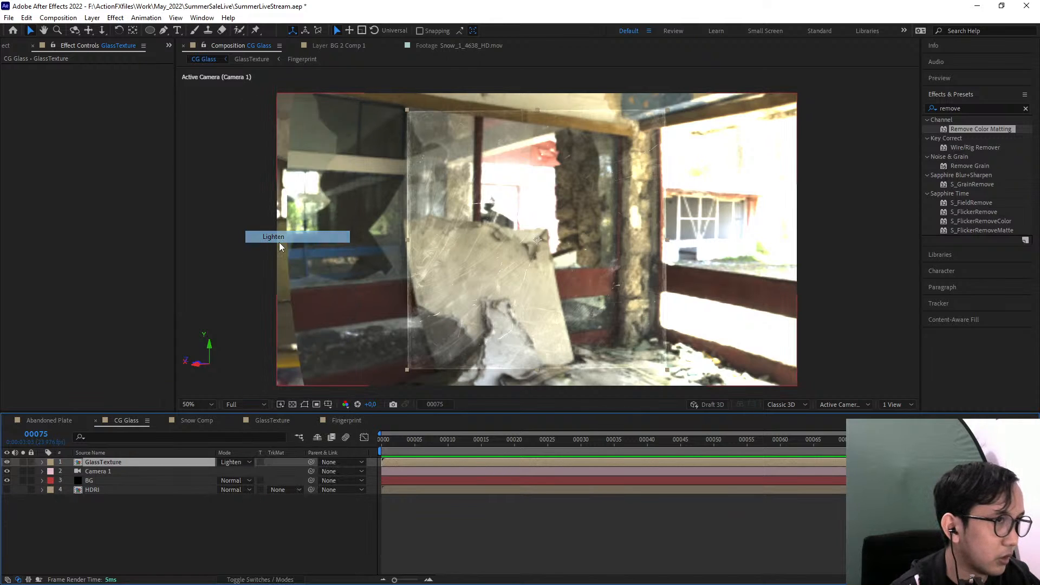
Apply the Curves effect to the GlassTexture layer and raise its RGB curve steeply to brighten the glass details
key("period")
left_click(978, 108)
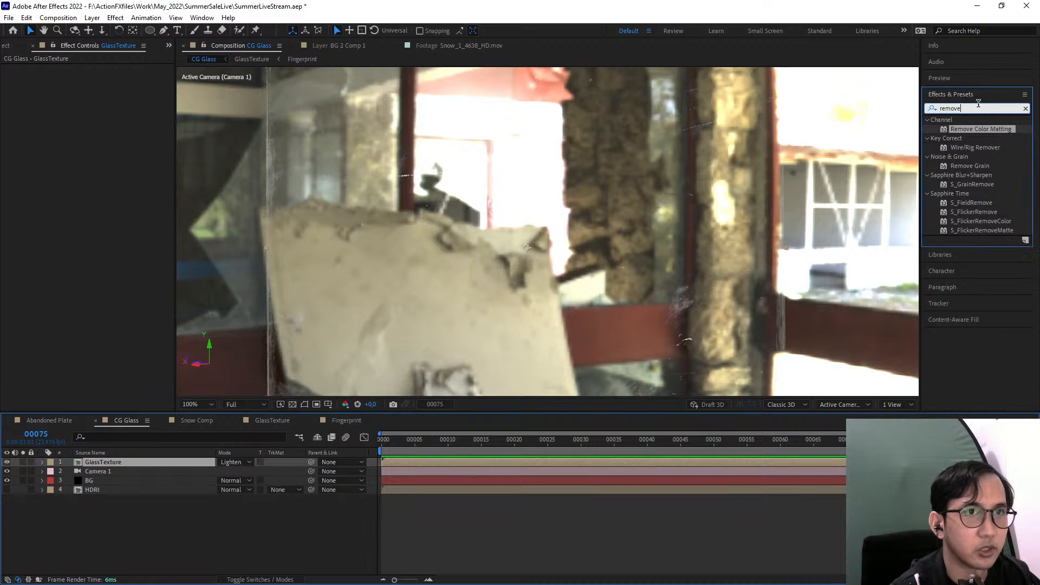
double_click(978, 103)
type("cur")
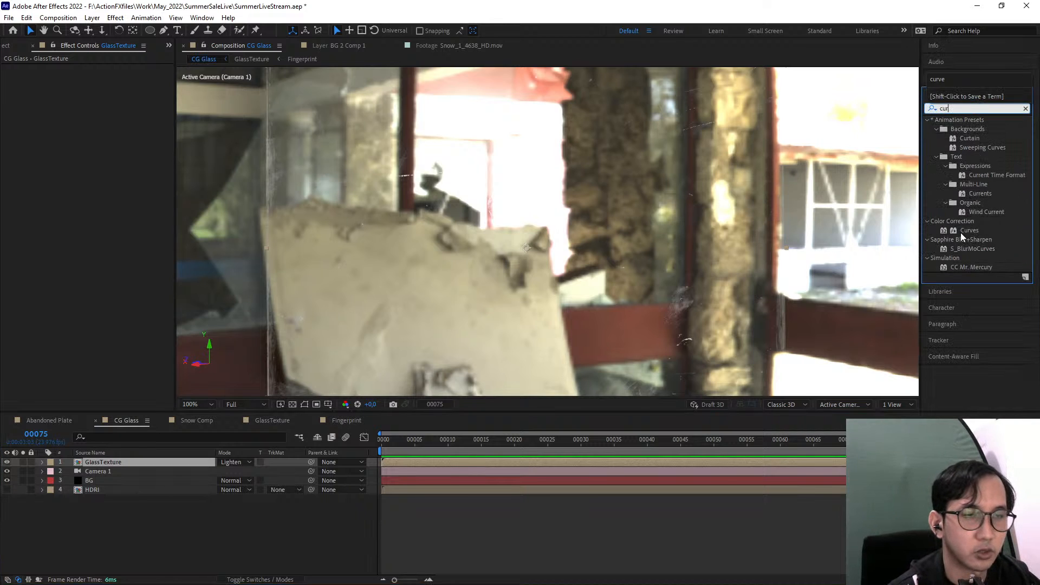
left_click_drag(960, 232, 144, 463)
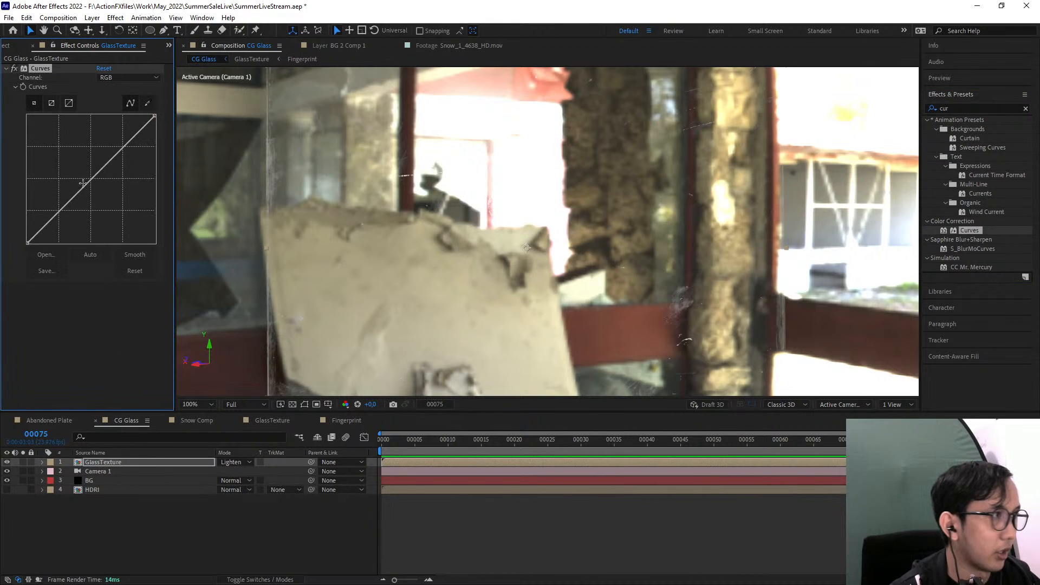
left_click_drag(81, 187, 71, 135)
scroll(486, 205, "down", 2)
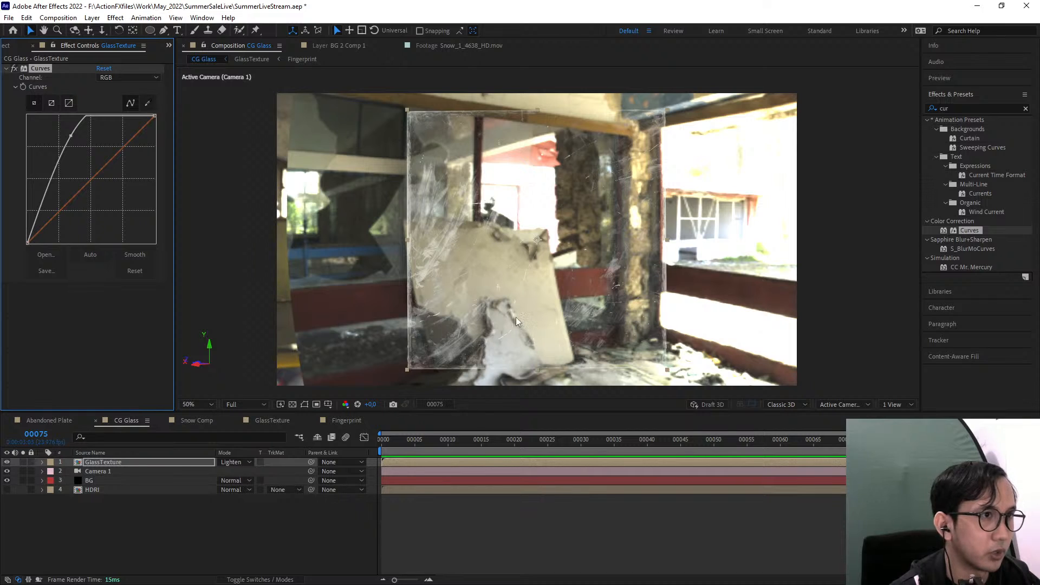
Try moving the GlassTexture layer across the room background, and reset its Position
left_click_drag(561, 296, 660, 294)
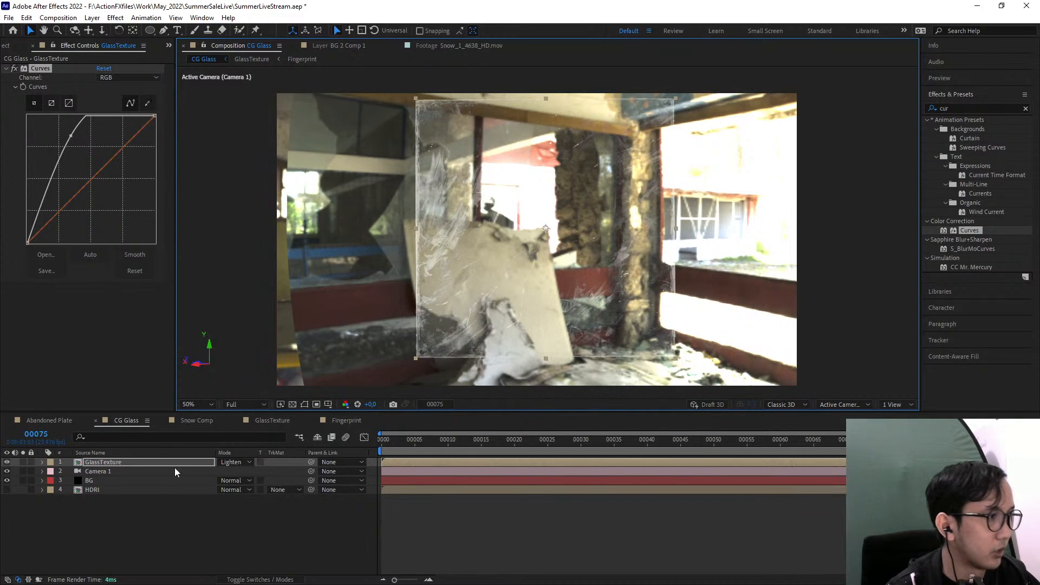
key("p")
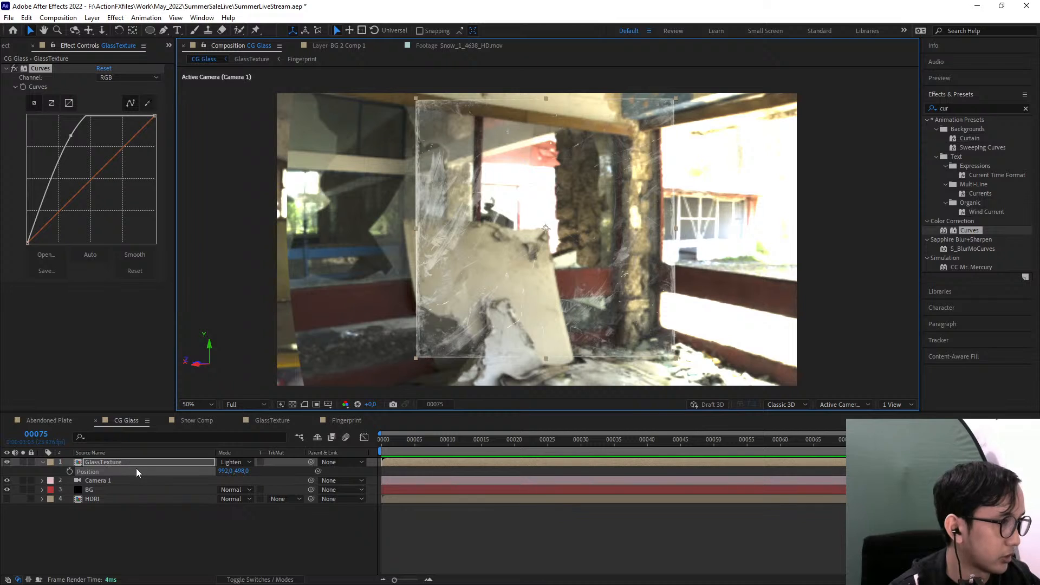
right_click(136, 469)
left_click(183, 398)
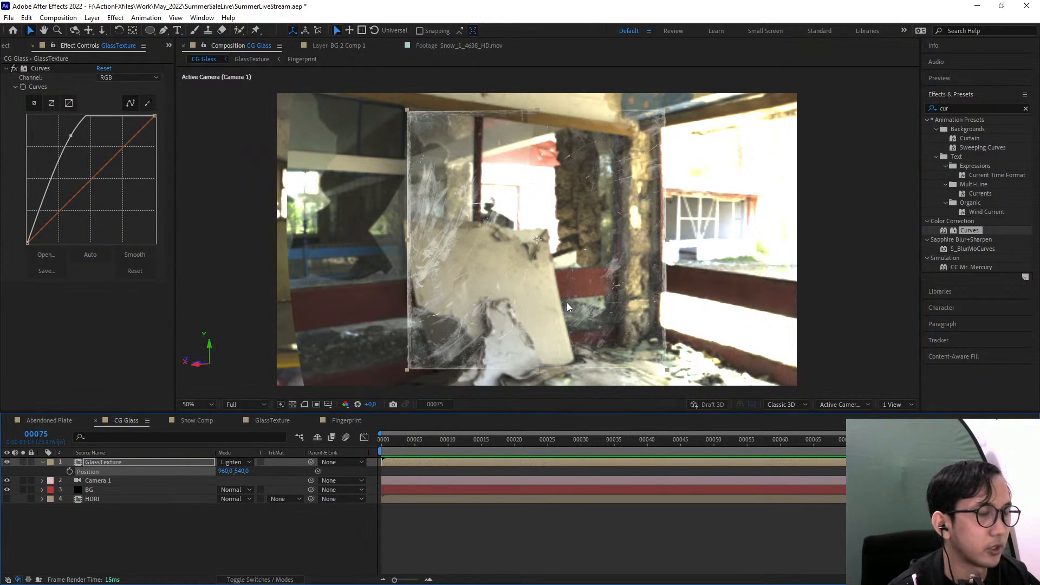
Set the BG layer's CC Environment to Lens Distortion 119 and Horizontal Pan 77
left_click(102, 498)
left_click(108, 490)
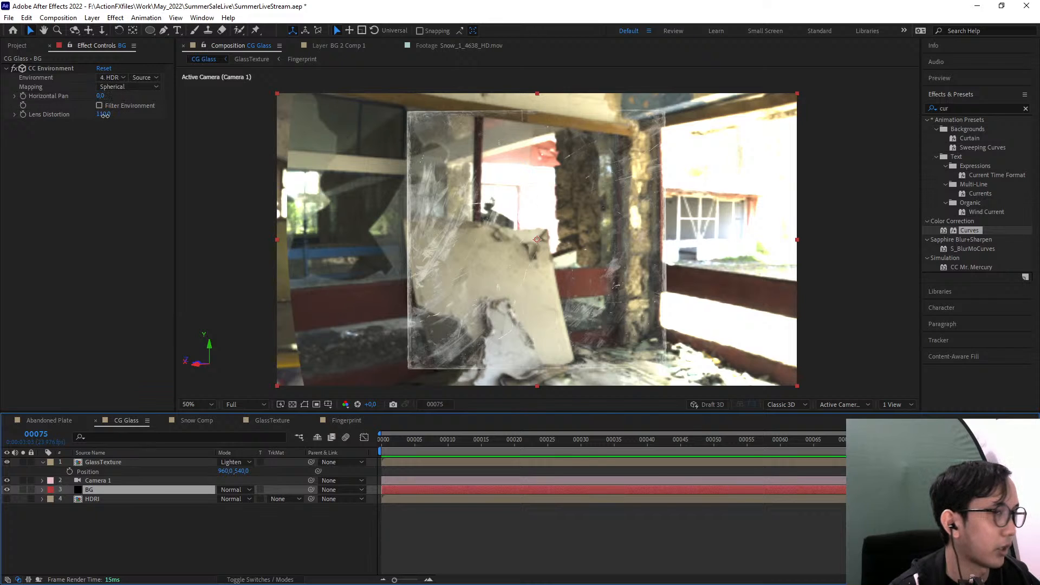
left_click_drag(103, 114, 168, 114)
left_click_drag(102, 99, 140, 96)
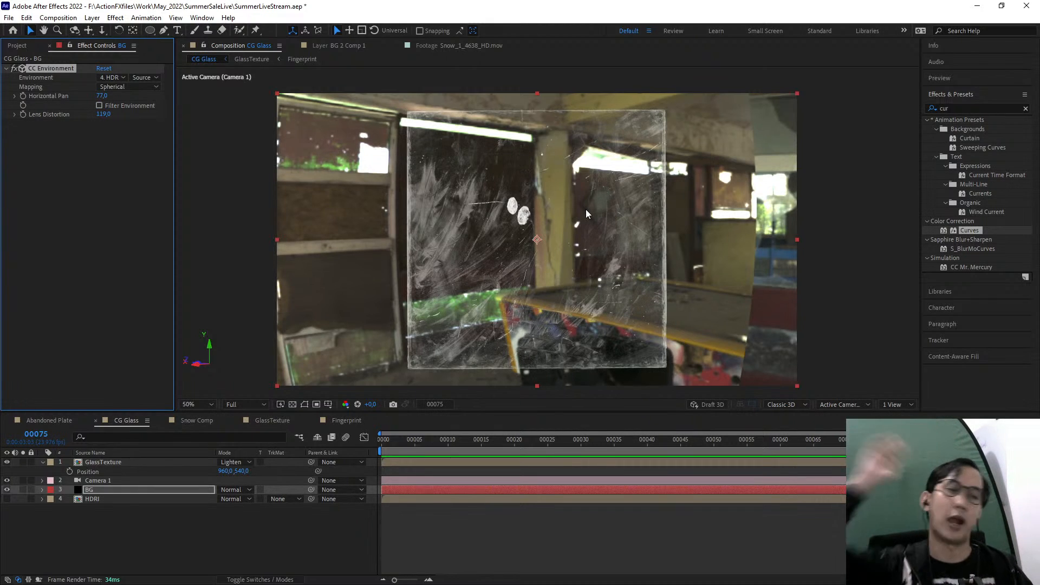
Create a new adjustment layer directly above the GlassTexture layer in the CG Glass composition
left_click(132, 537)
left_click(94, 492)
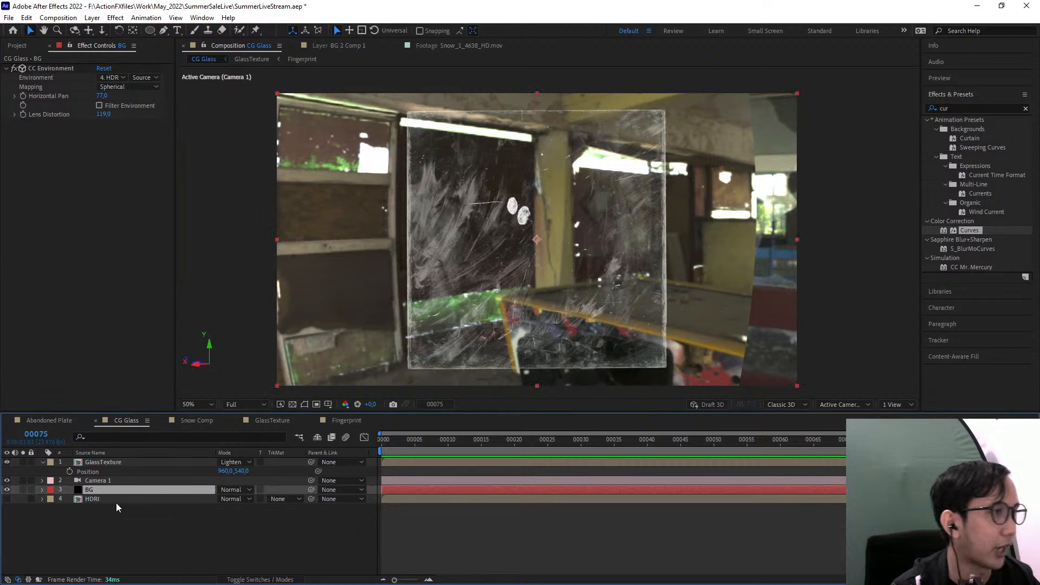
left_click(157, 463)
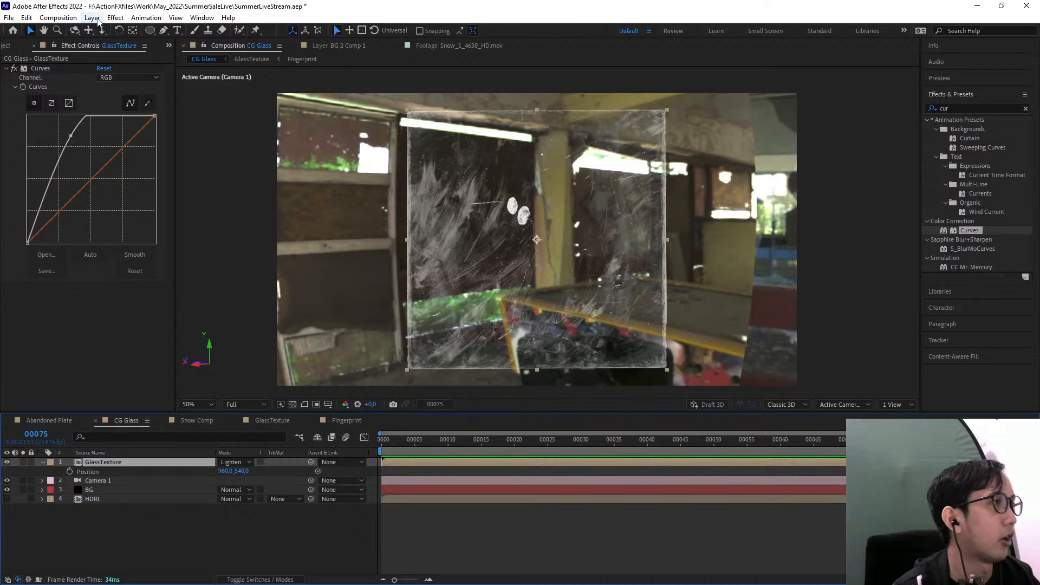
left_click(97, 19)
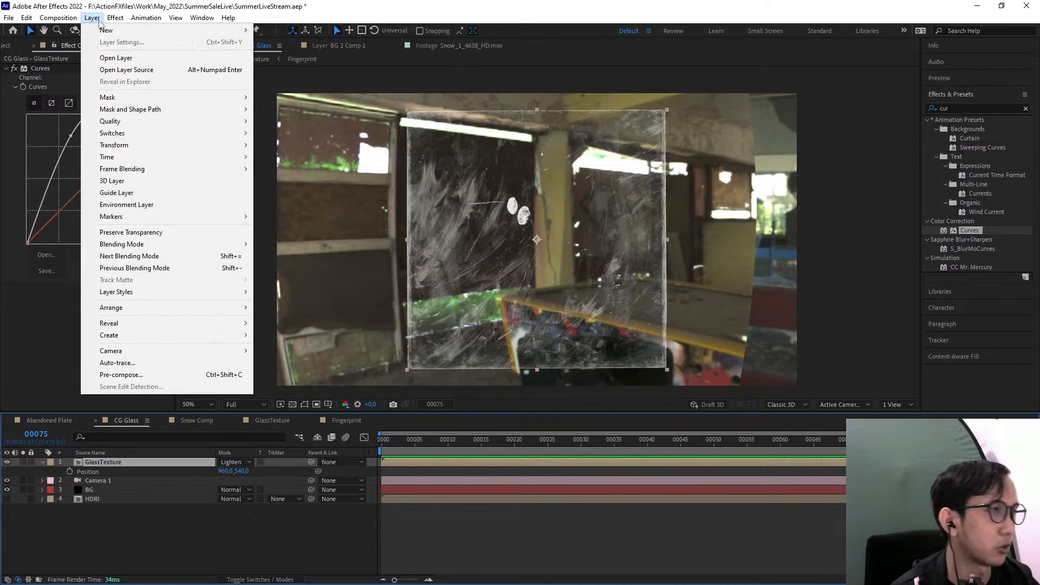
mouse_move(109, 31)
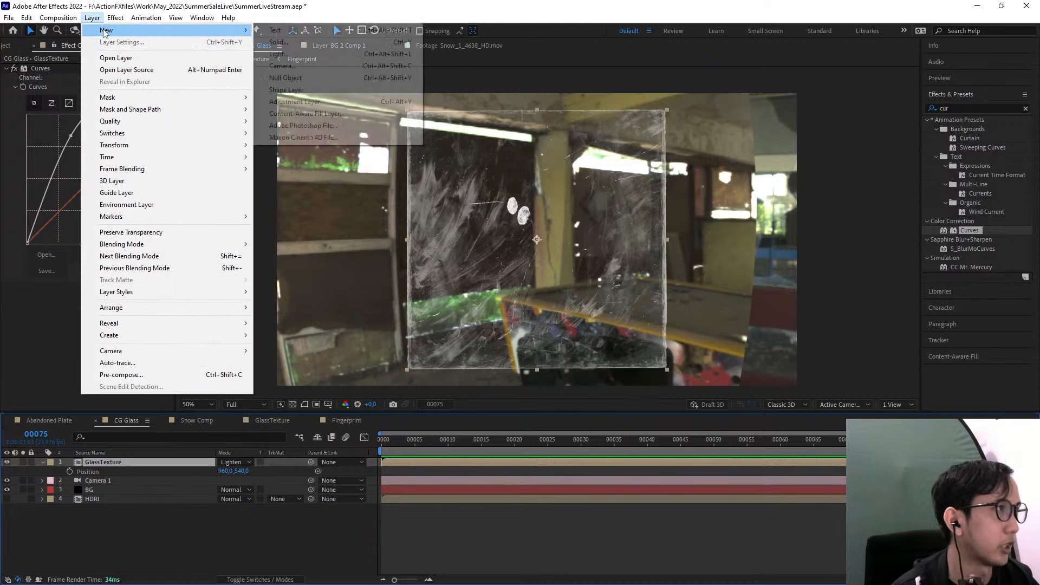
left_click(343, 102)
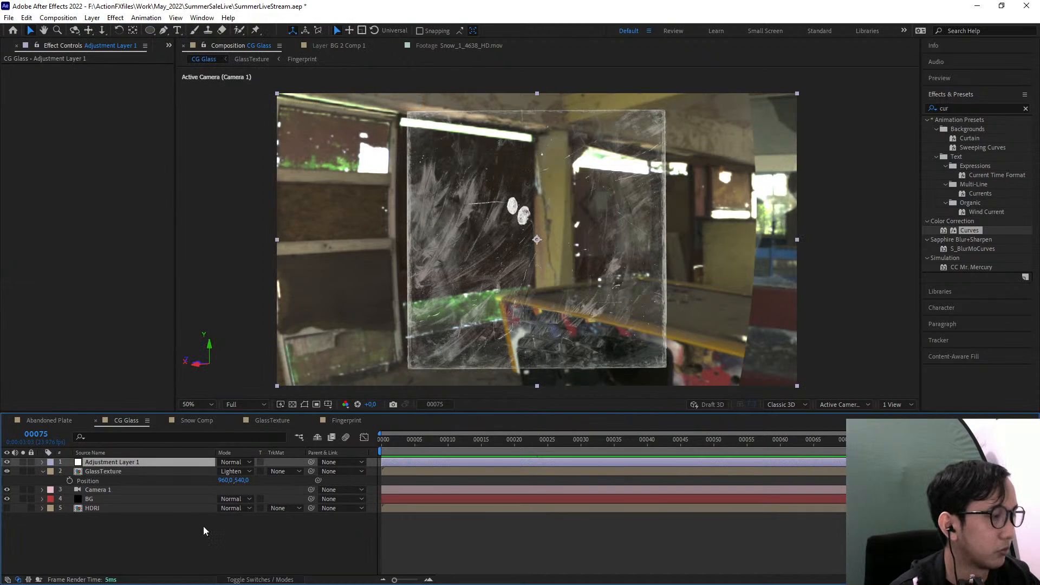
Delete the current adjustment layer and create a fresh one directly above the GlassTexture layer
key("Delete")
left_click(115, 18)
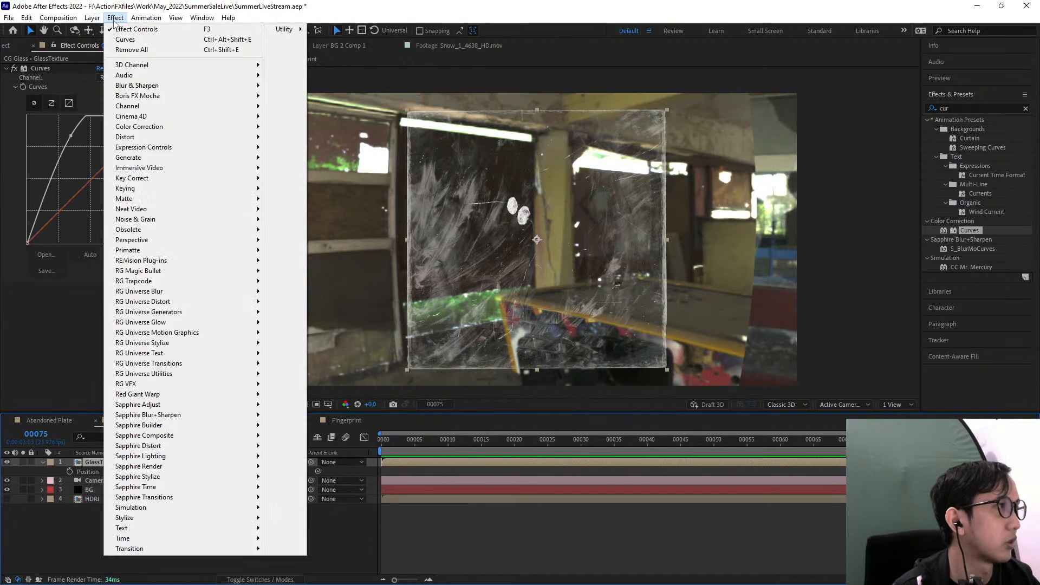
mouse_move(92, 18)
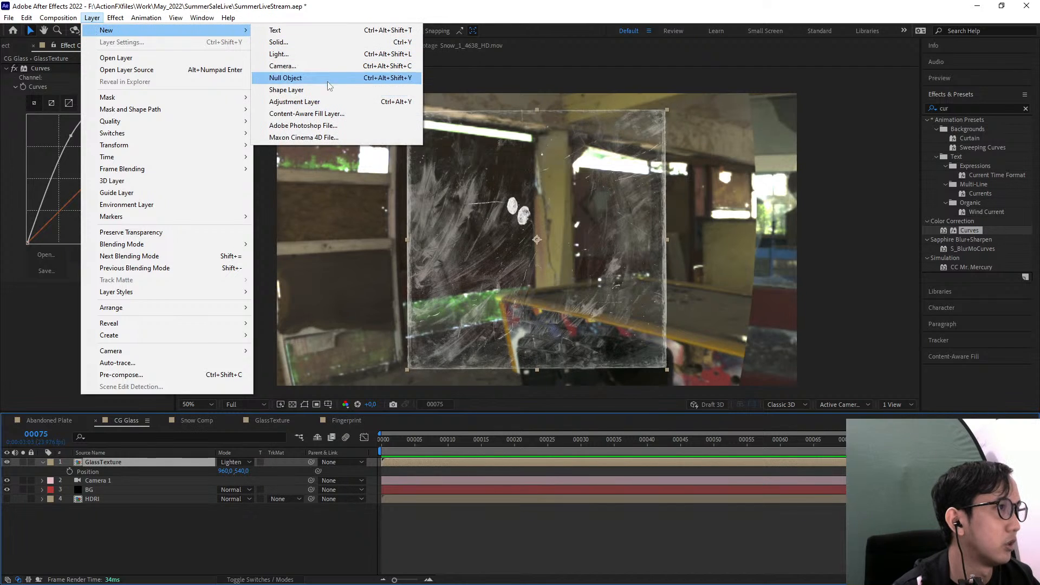
left_click(347, 102)
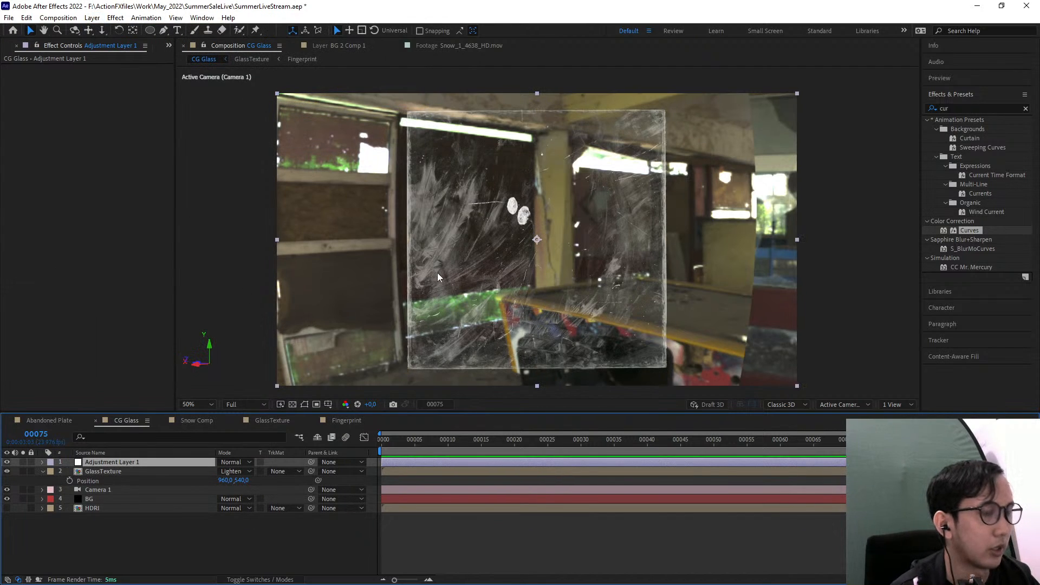
Resize the new adjustment layer in width and height so its bounds match the glass pane
left_click_drag(277, 239, 295, 244)
left_click_drag(405, 241, 408, 243)
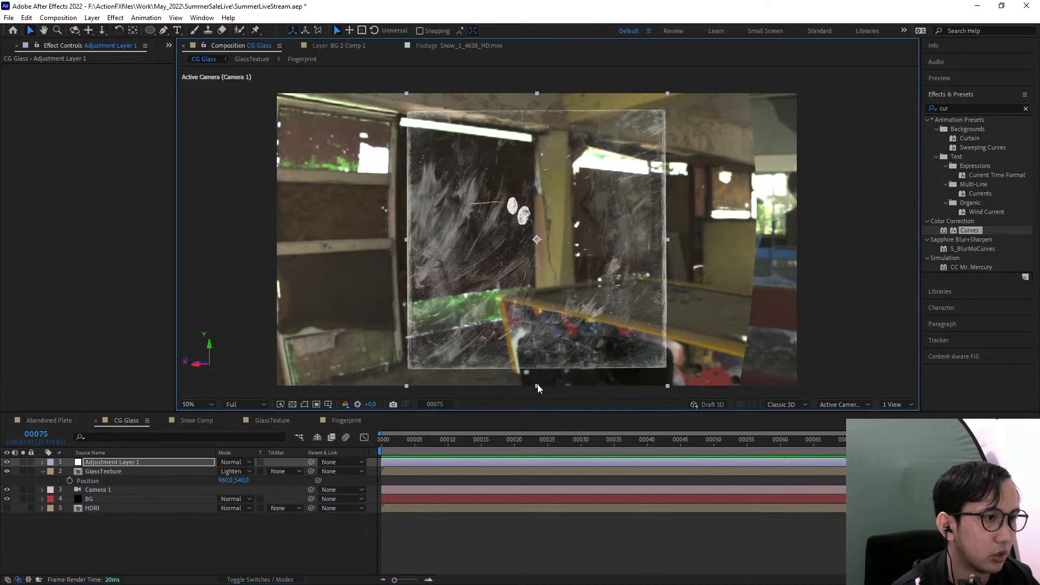
left_click_drag(538, 385, 542, 366)
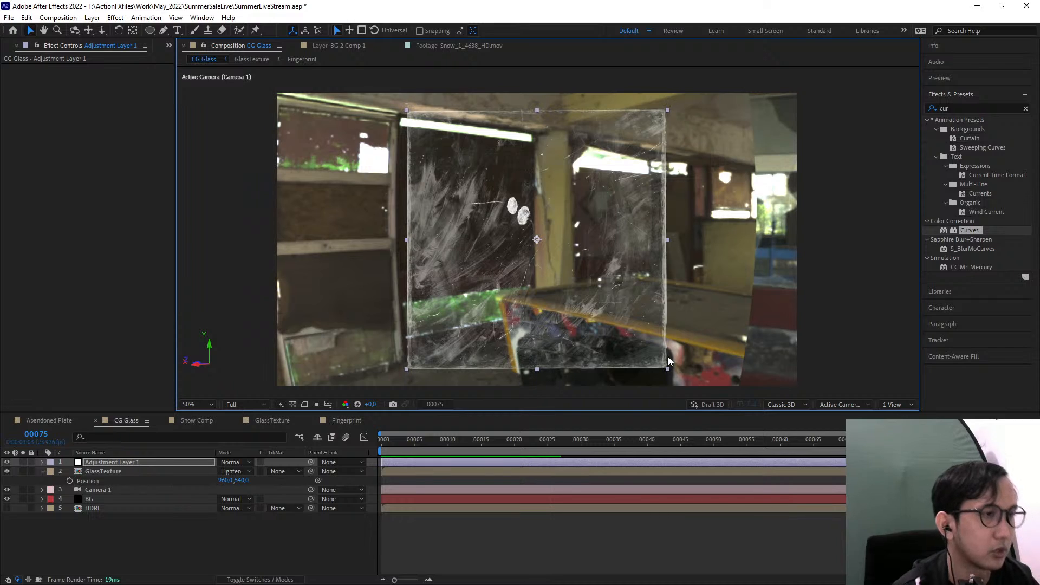
Apply the Transform effect to the adjustment layer and set the effect's Scale to 101
key("space")
left_click_drag(609, 311, 555, 309)
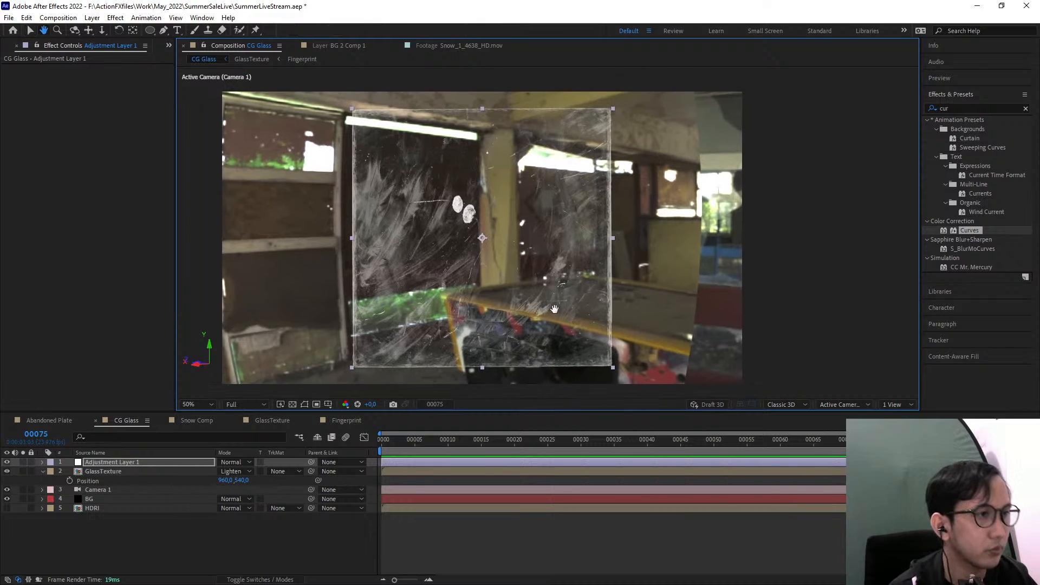
left_click(976, 109)
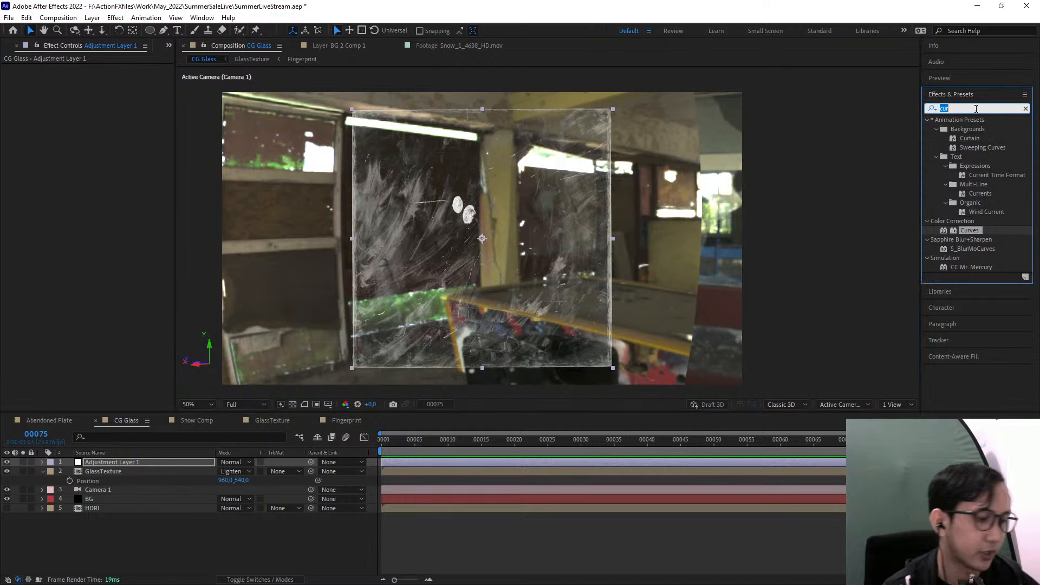
type("transf")
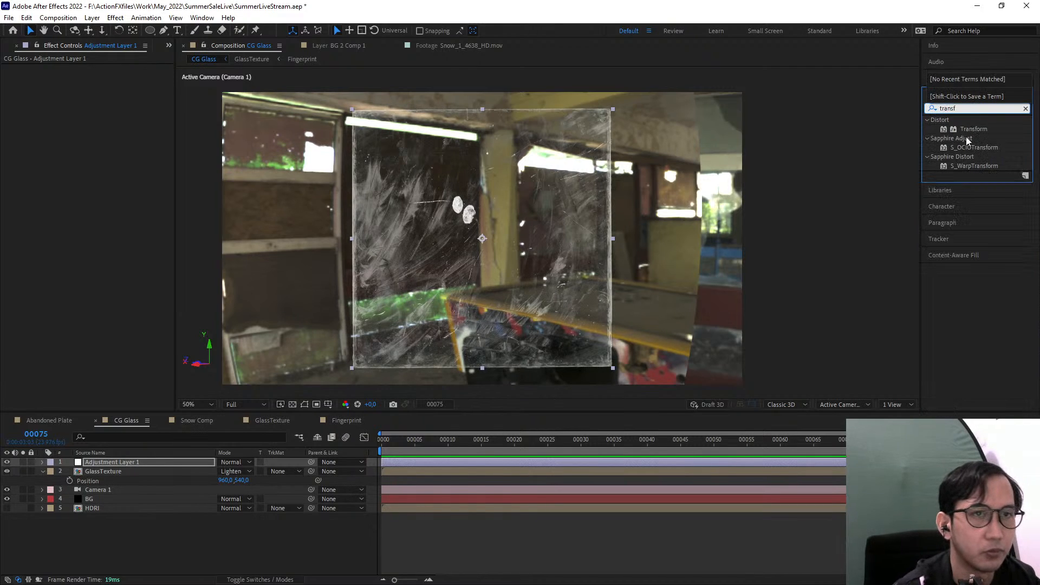
left_click_drag(974, 129, 139, 461)
scroll(427, 281, "up", 3)
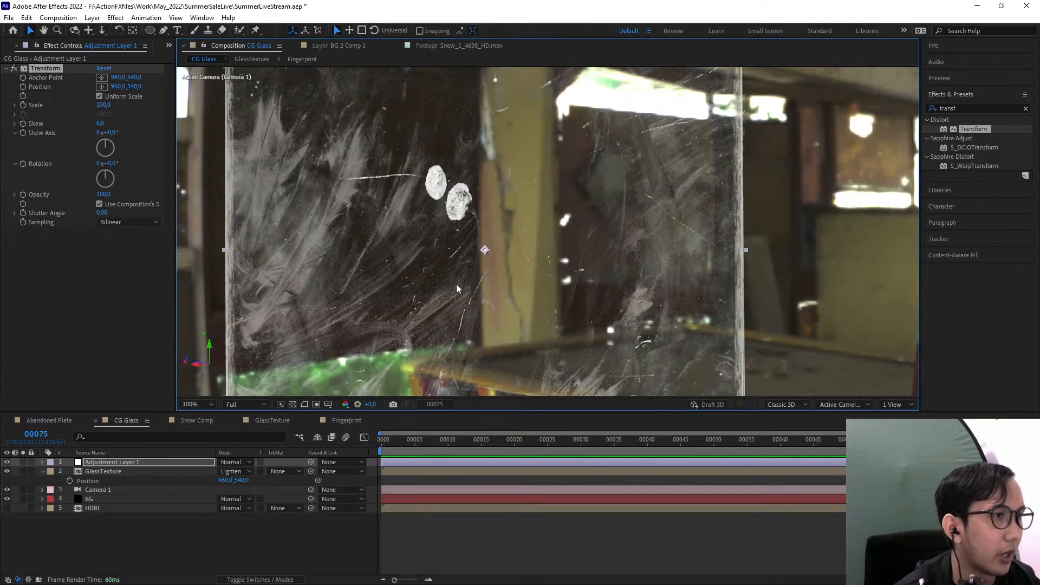
left_click(104, 105)
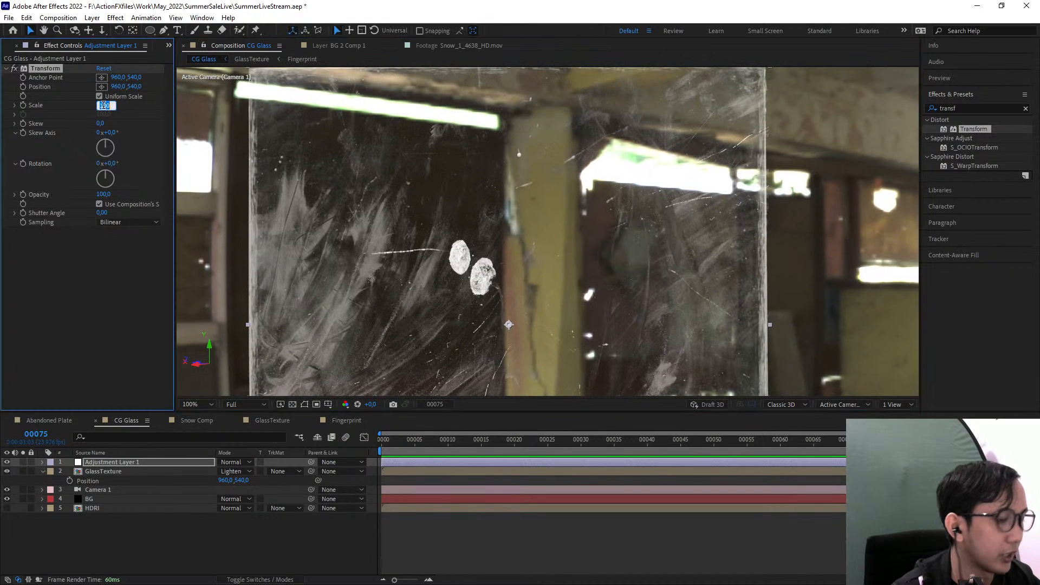
type("101")
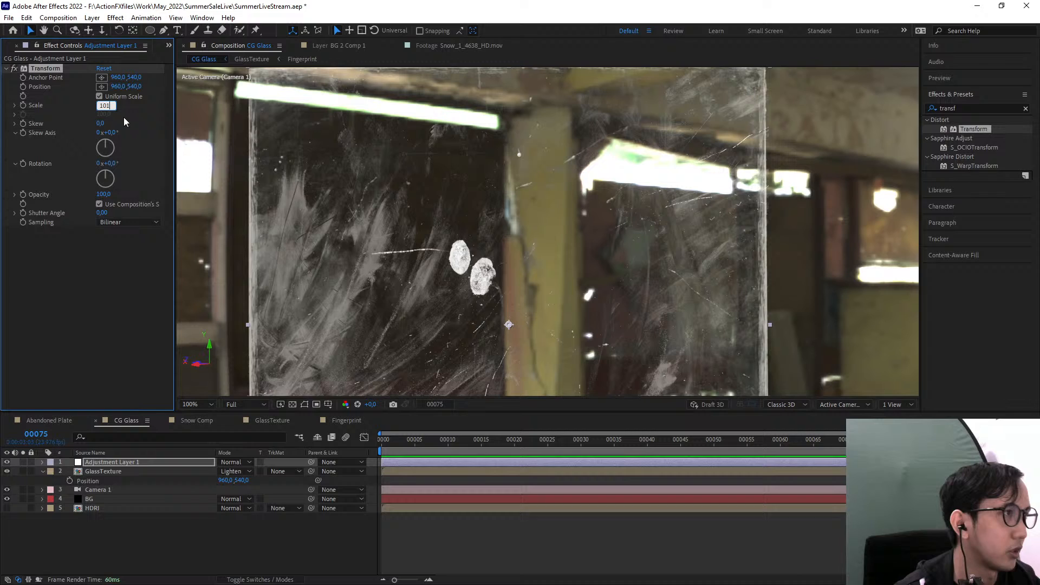
left_click(60, 298)
Move the adjustment layer below GlassTexture and toggle the glass layer's visibility to check the distortion behind it
scroll(369, 256, "down", 1)
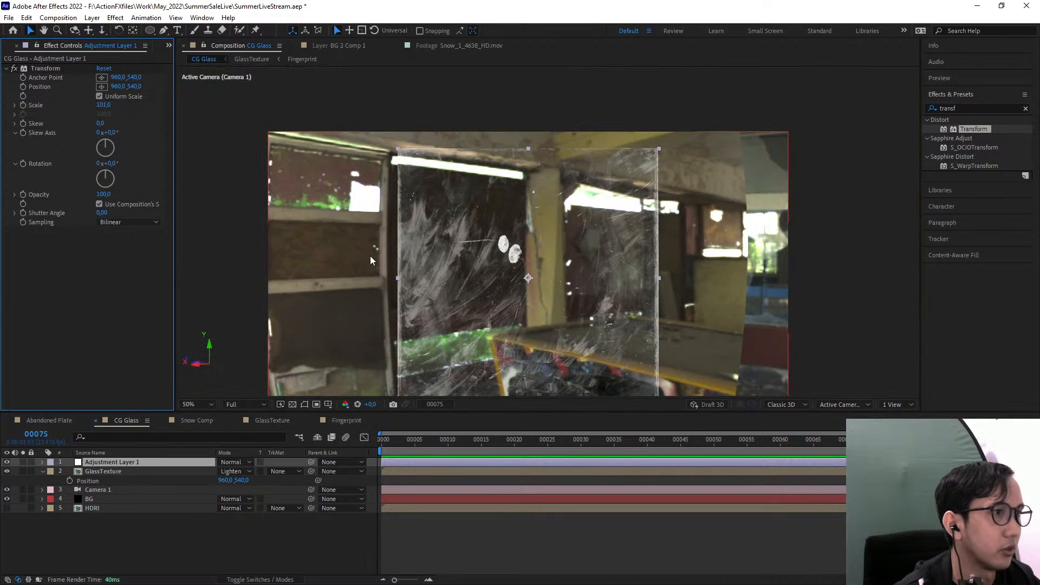
left_click_drag(424, 283, 405, 253)
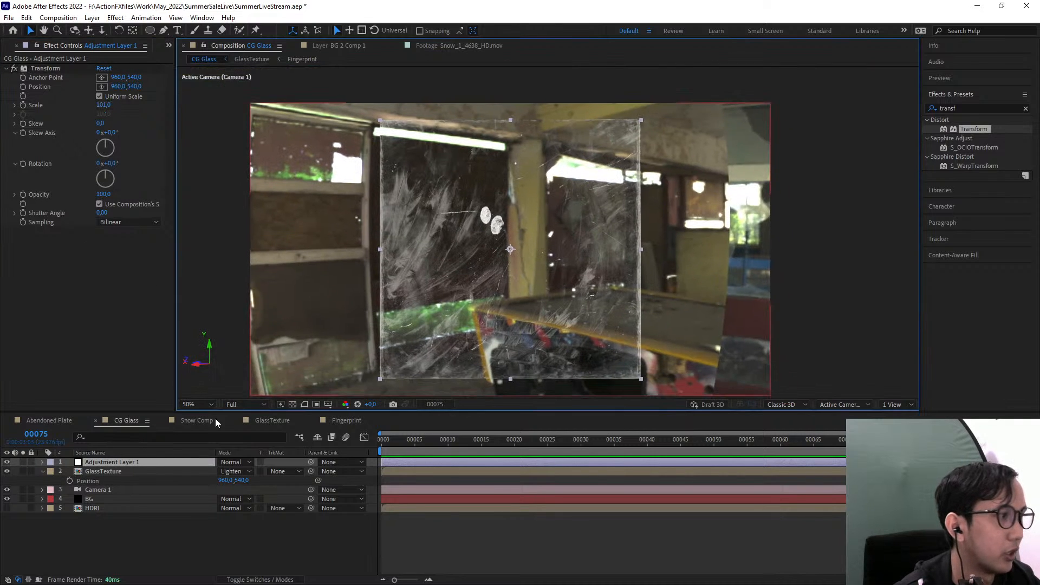
left_click(6, 463)
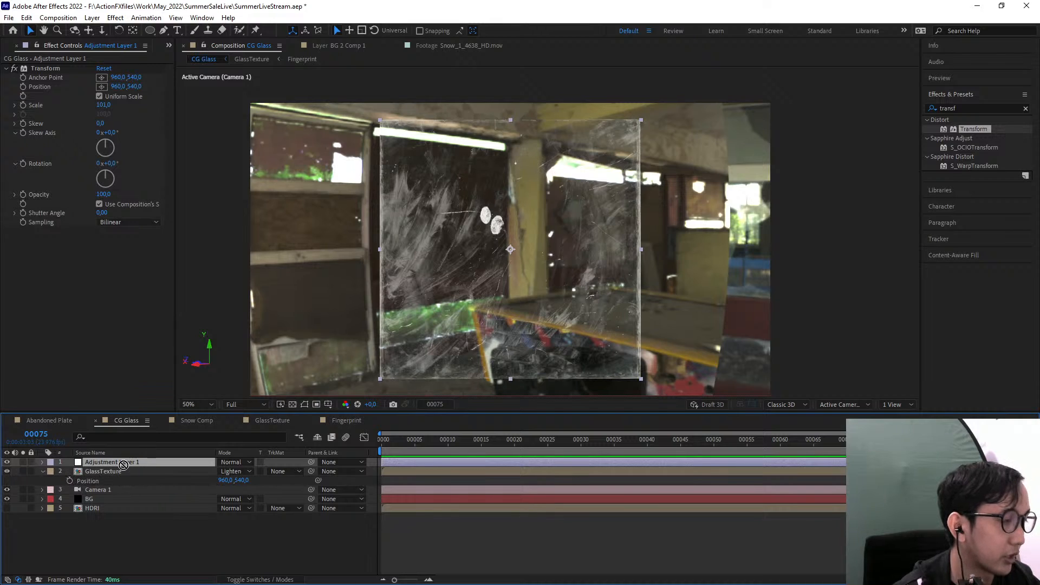
left_click_drag(124, 464, 153, 482)
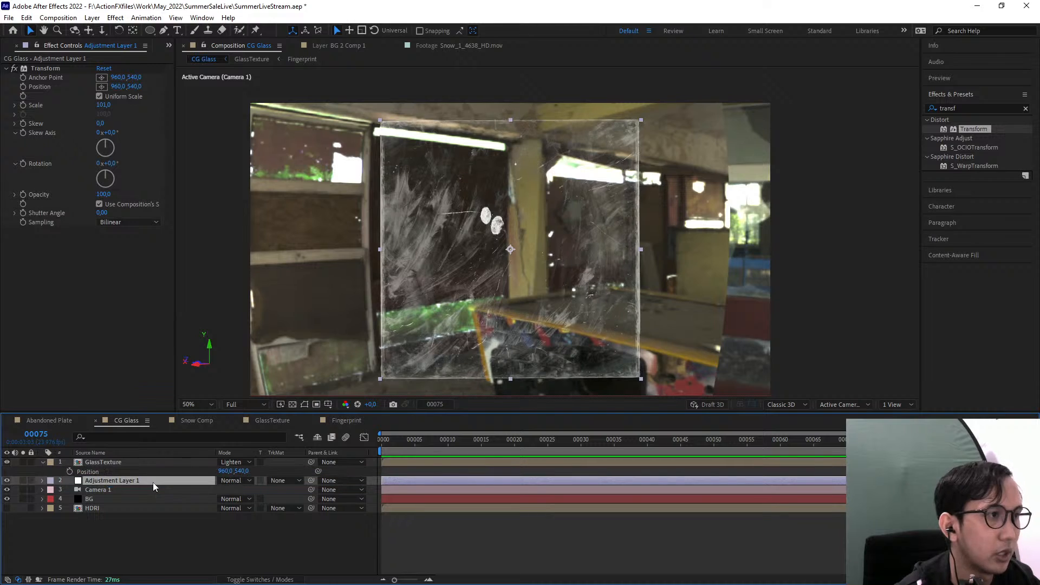
left_click(183, 553)
left_click(7, 463)
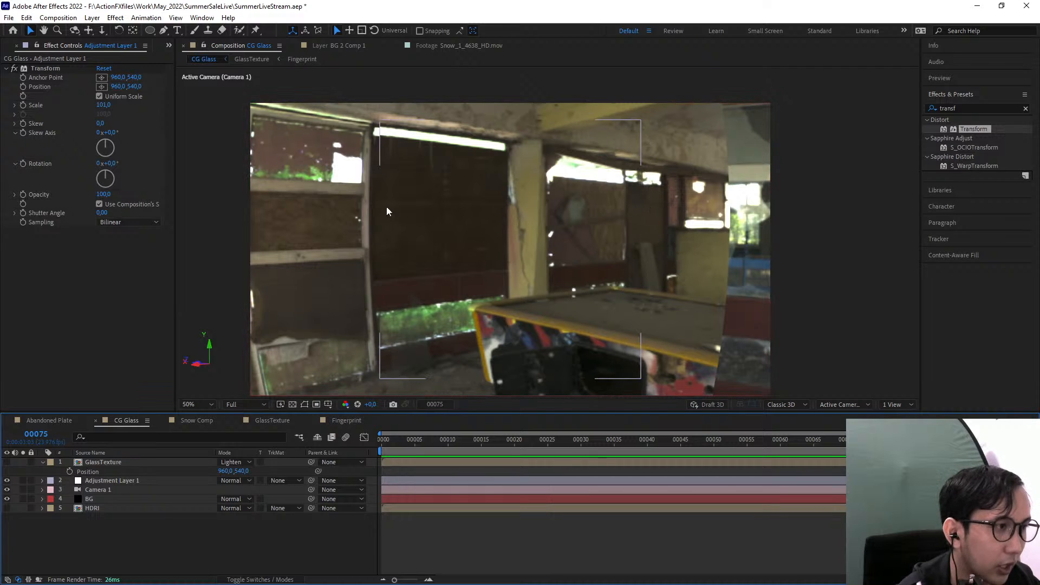
left_click(7, 462)
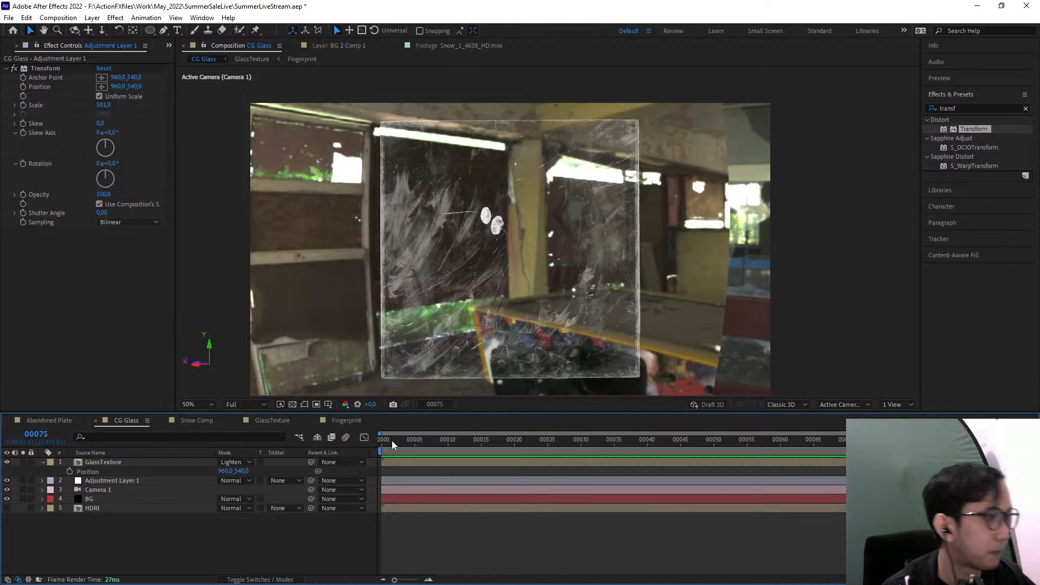
Turn both the GlassTexture layer and the adjustment layer beneath it into 3D layers
left_click(42, 462)
left_click(121, 471)
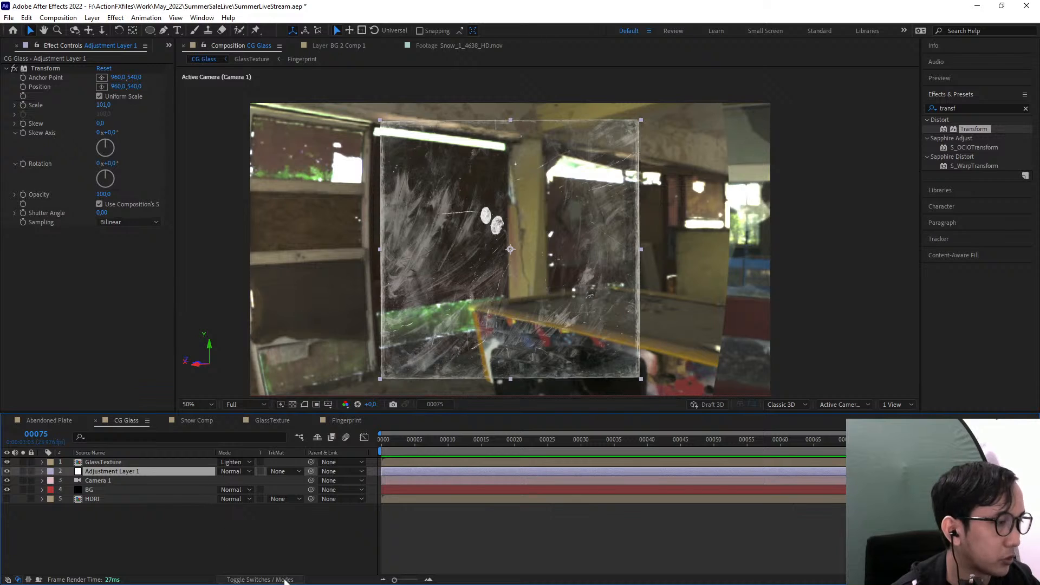
left_click(260, 579)
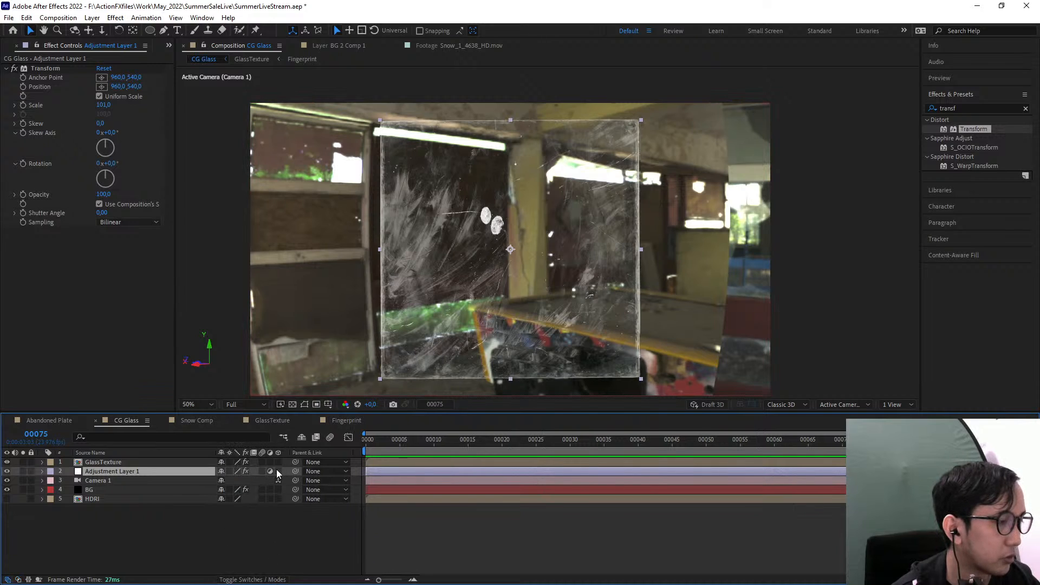
left_click(278, 462)
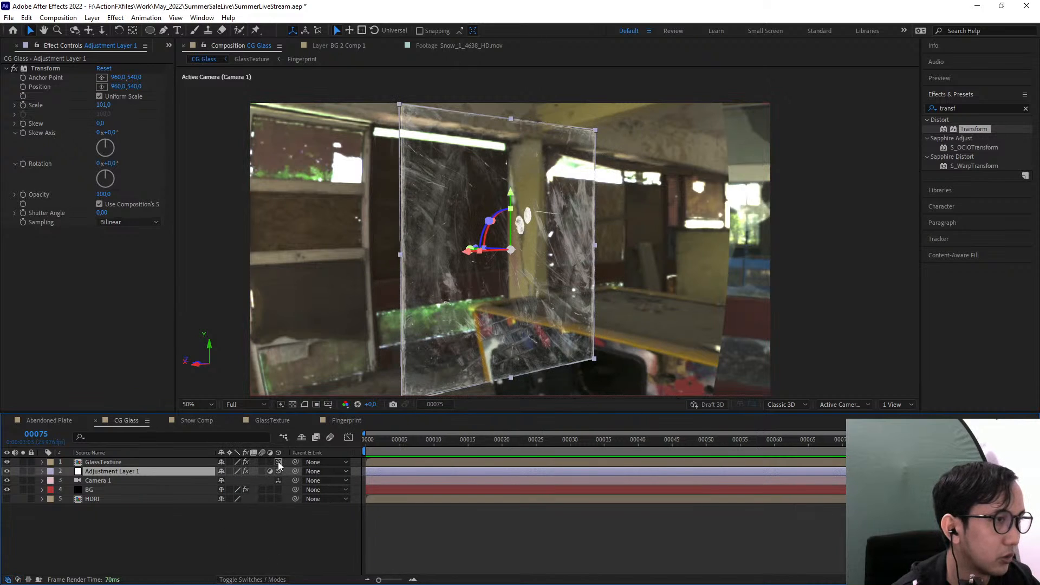
left_click(108, 463)
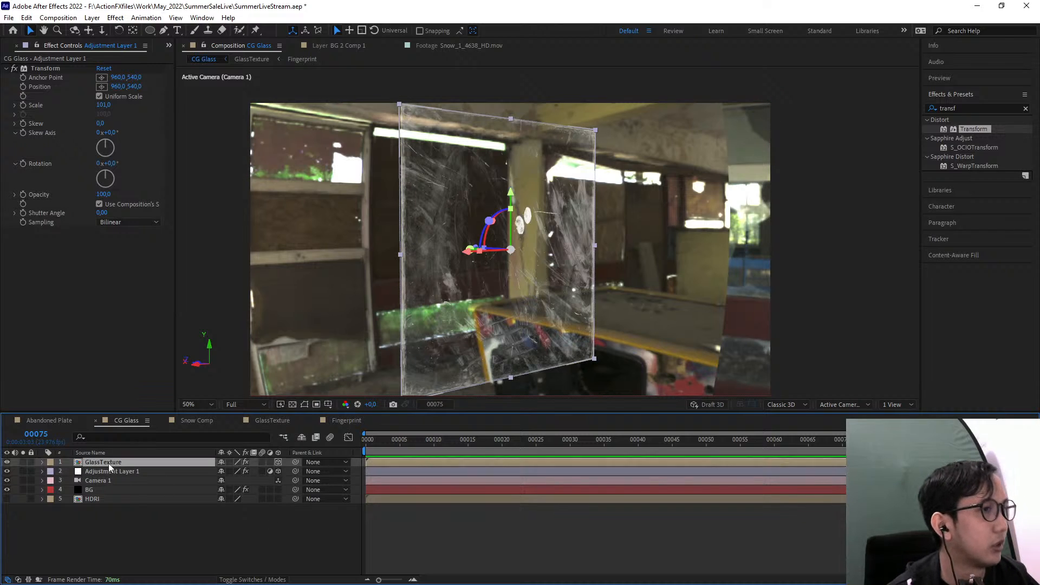
left_click(120, 471)
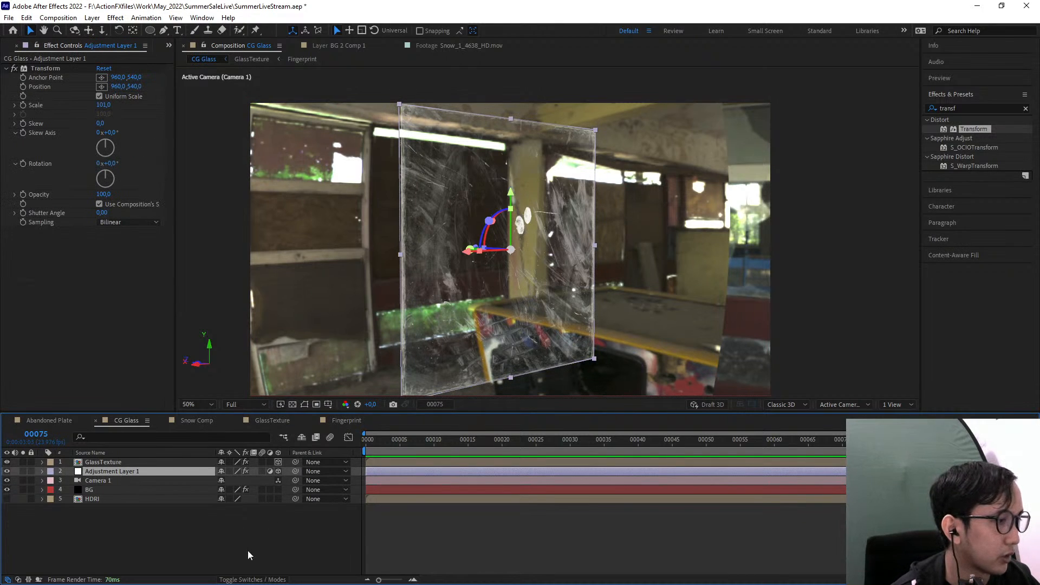
Rename the adjustment layer to Refraction and parent it to the GlassTexture layer
key("F4")
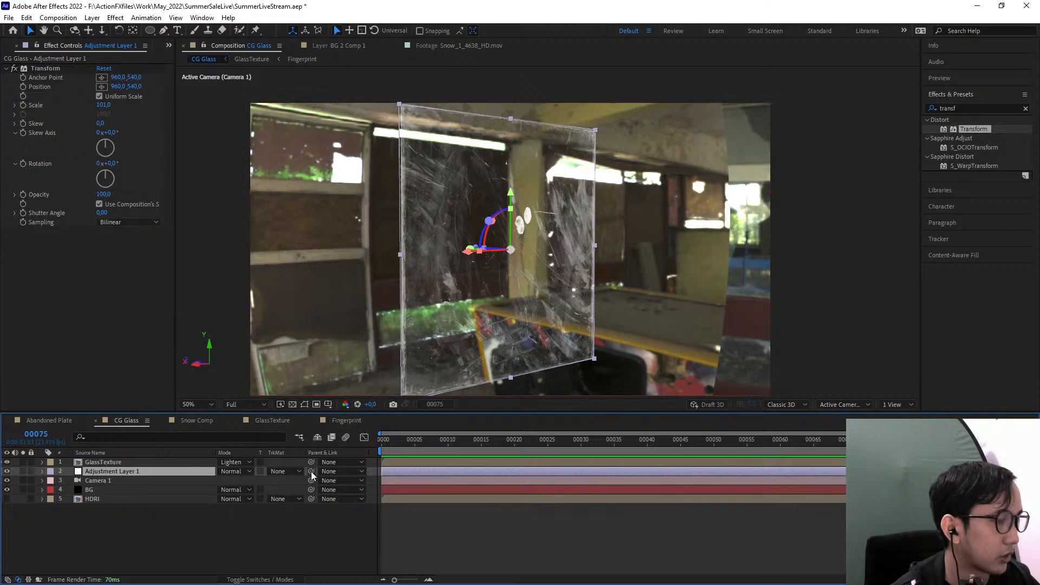
right_click(111, 471)
left_click(136, 436)
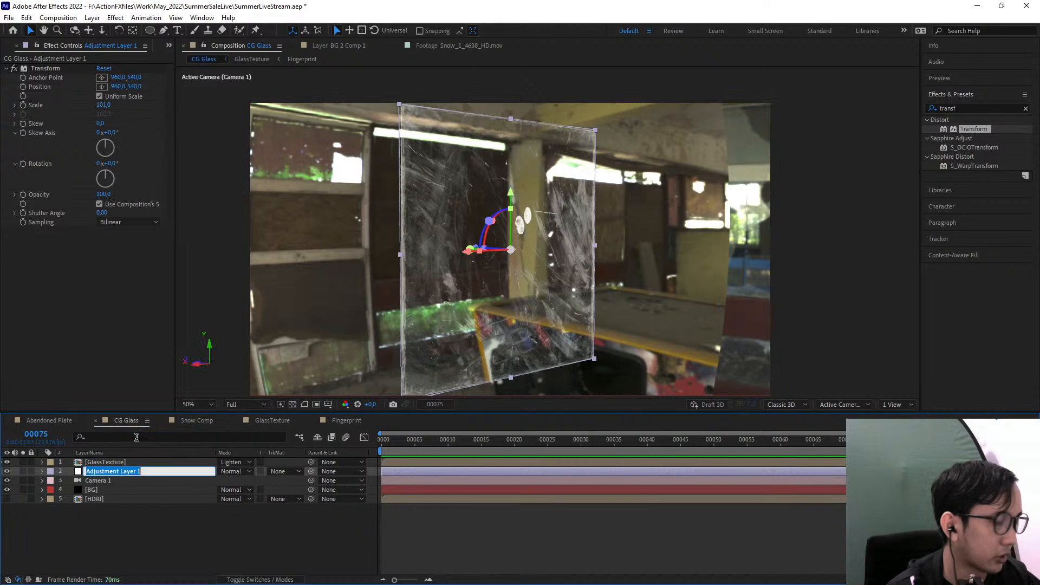
type("Refraction")
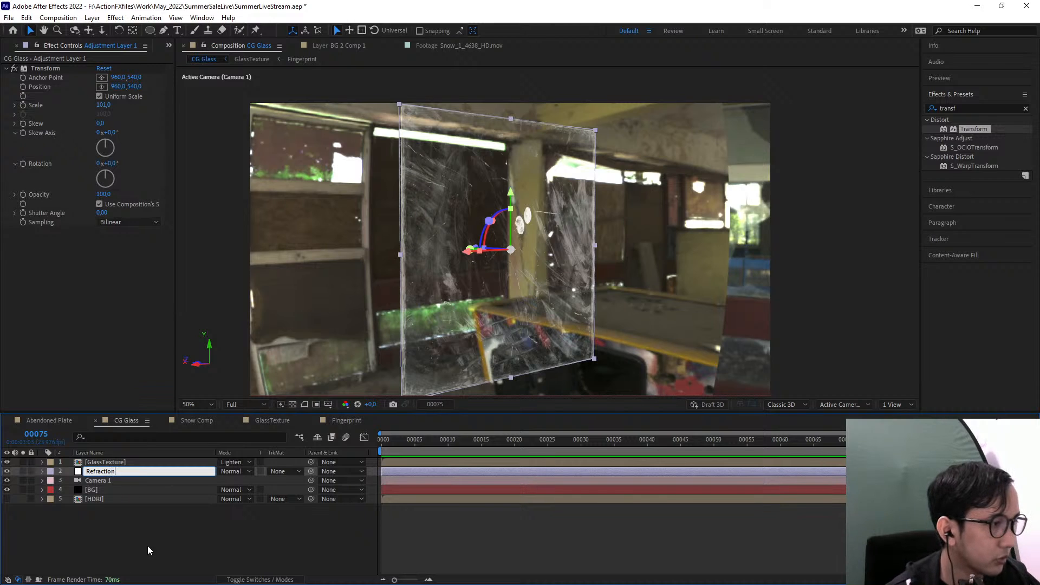
key("Return")
left_click_drag(311, 471, 135, 462)
Try rotating the GlassTexture layer in 3D with the Rotation tool, and undo the rotation
left_click(129, 462)
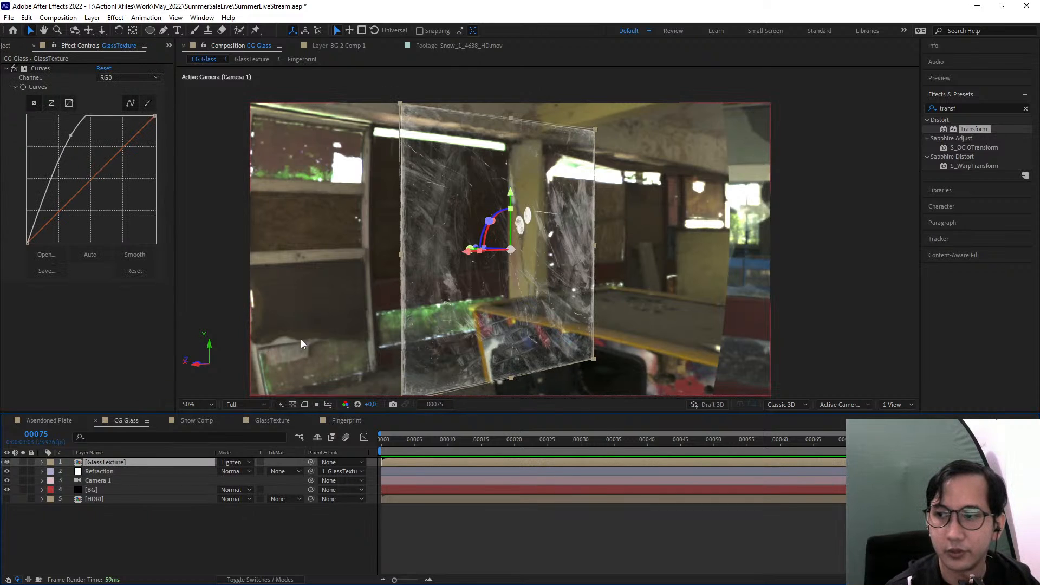
left_click(118, 30)
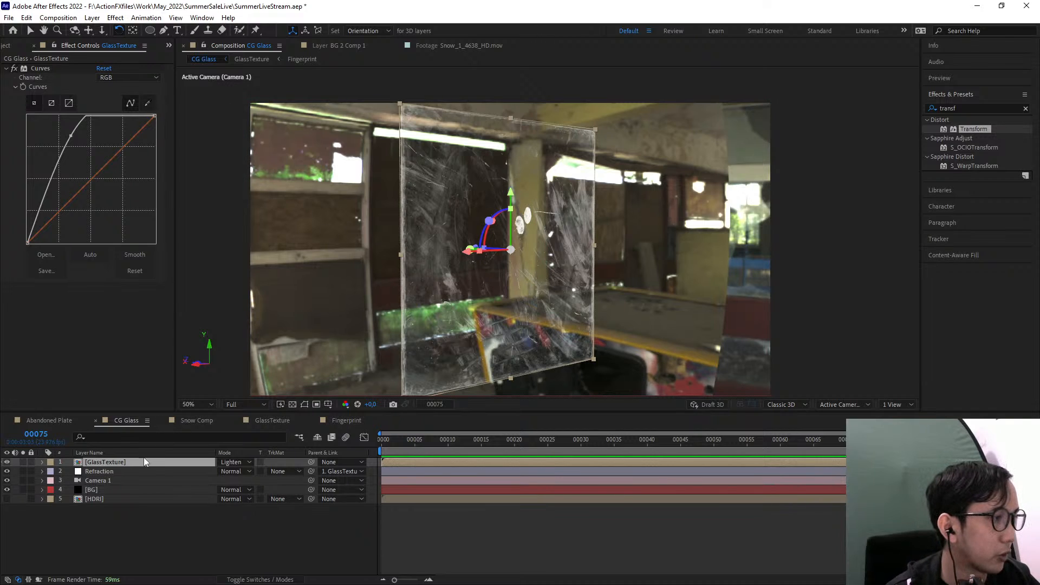
left_click_drag(512, 198, 513, 199)
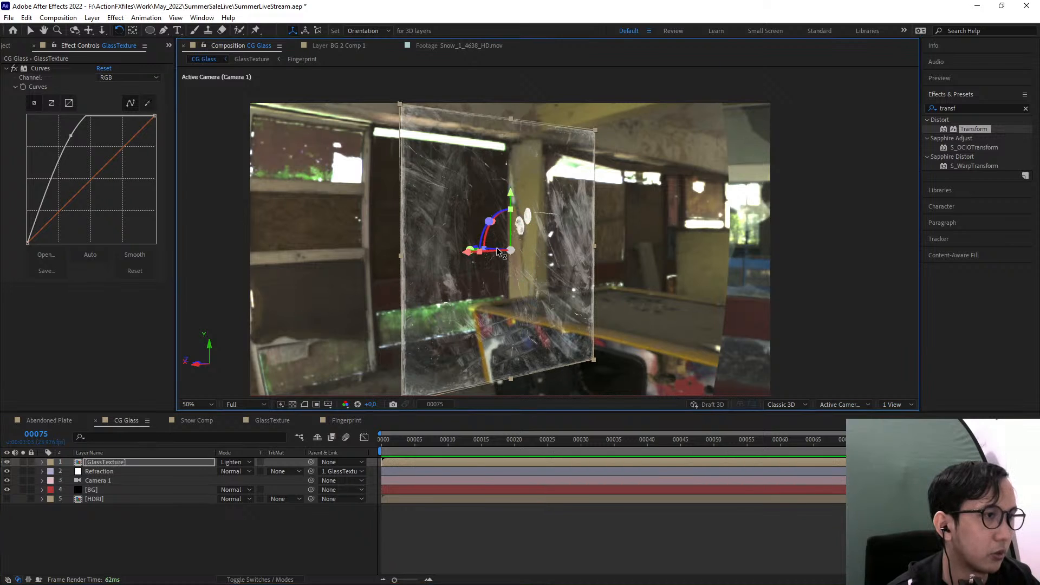
left_click_drag(508, 259, 526, 210)
scroll(646, 203, "up", 1)
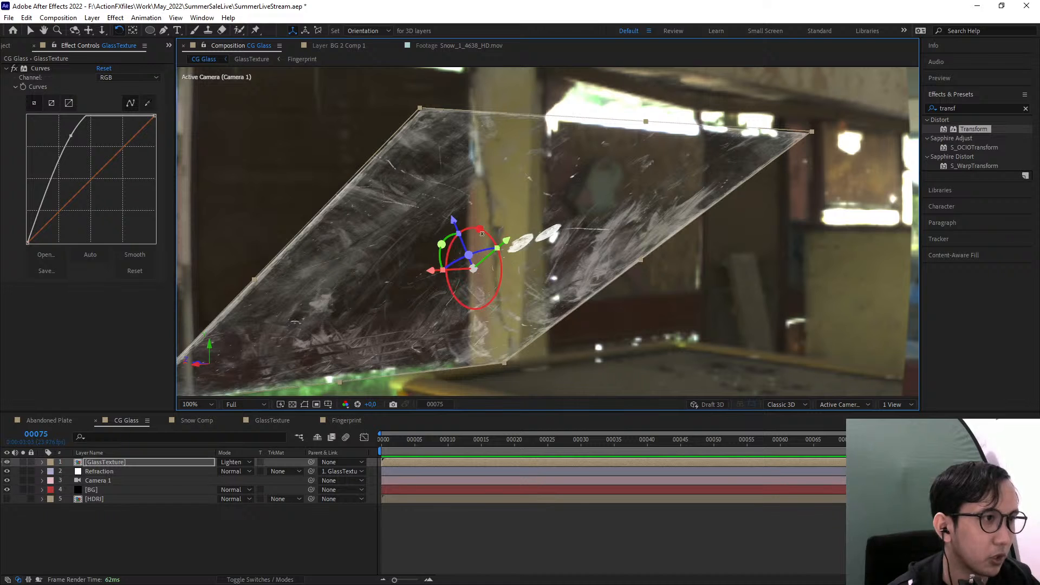
left_click_drag(480, 231, 422, 180)
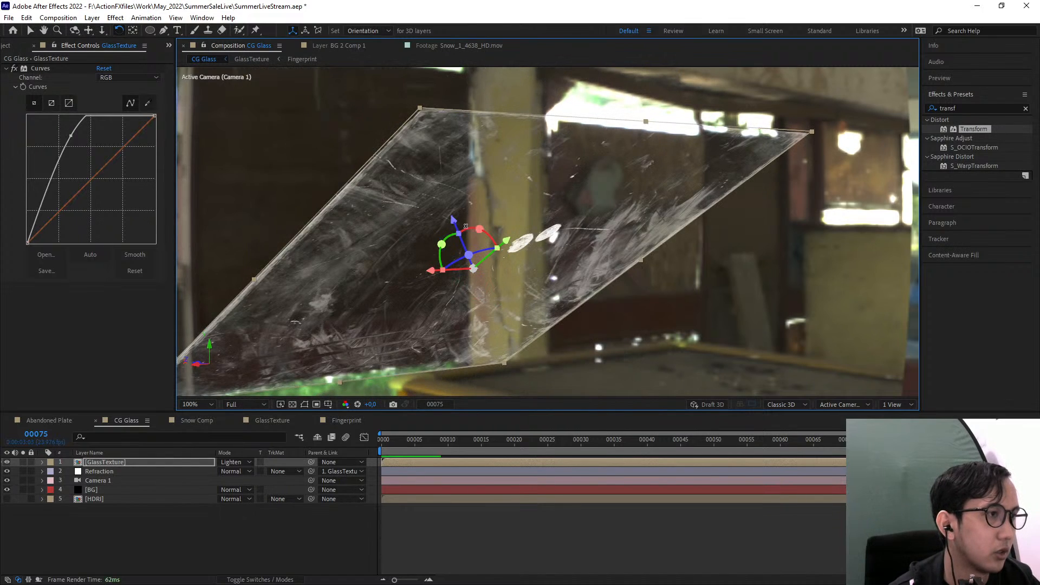
key("ctrl+z")
scroll(476, 235, "down", 1)
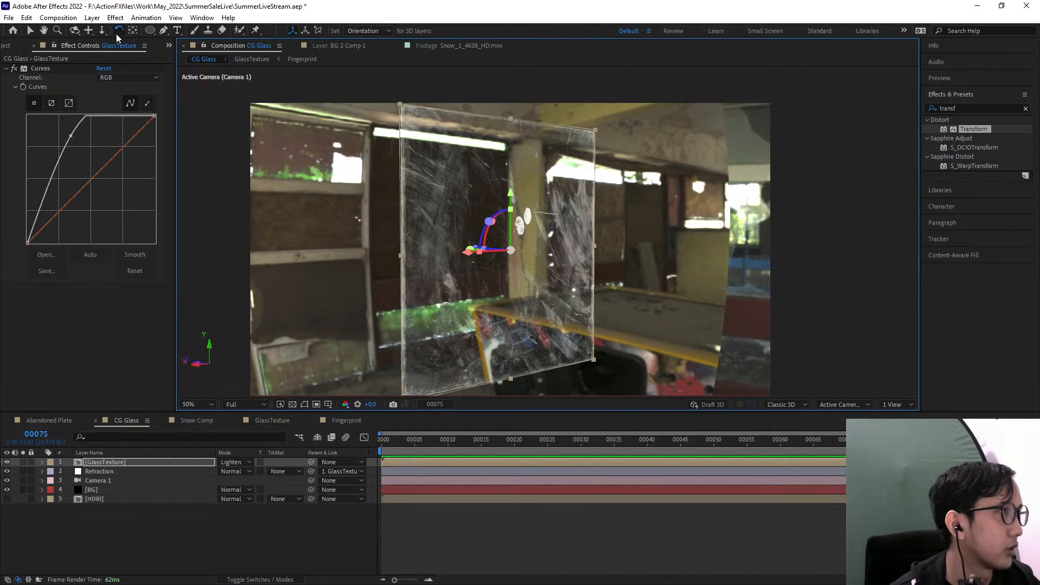
Orbit the camera around the glass pane and set the Refraction layer's Transform Scale to 105
left_click(75, 31)
left_click_drag(453, 246, 412, 243)
left_click(141, 471)
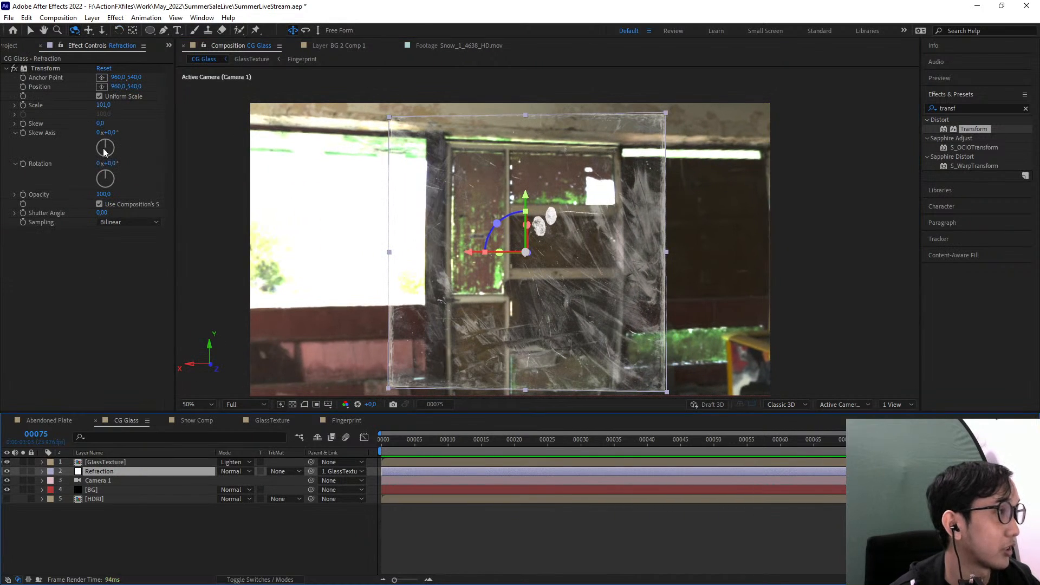
left_click(103, 105)
type("10")
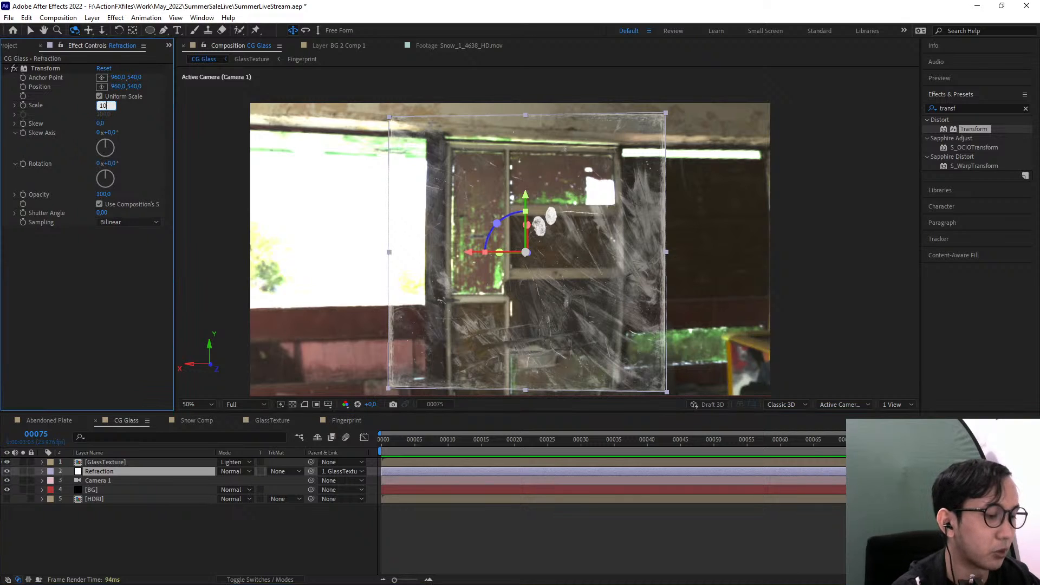
type("5")
key("Return")
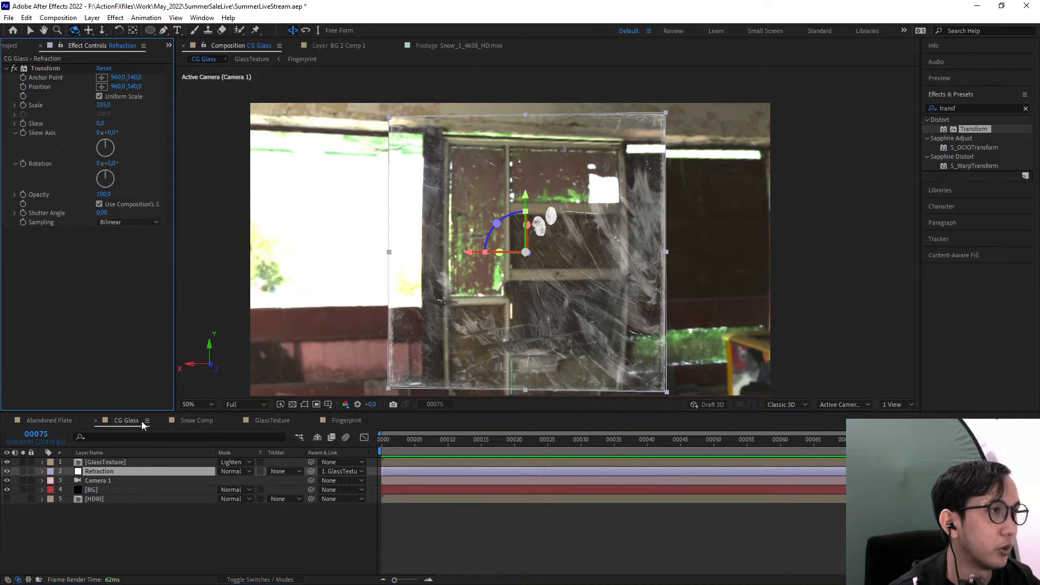
left_click(181, 530)
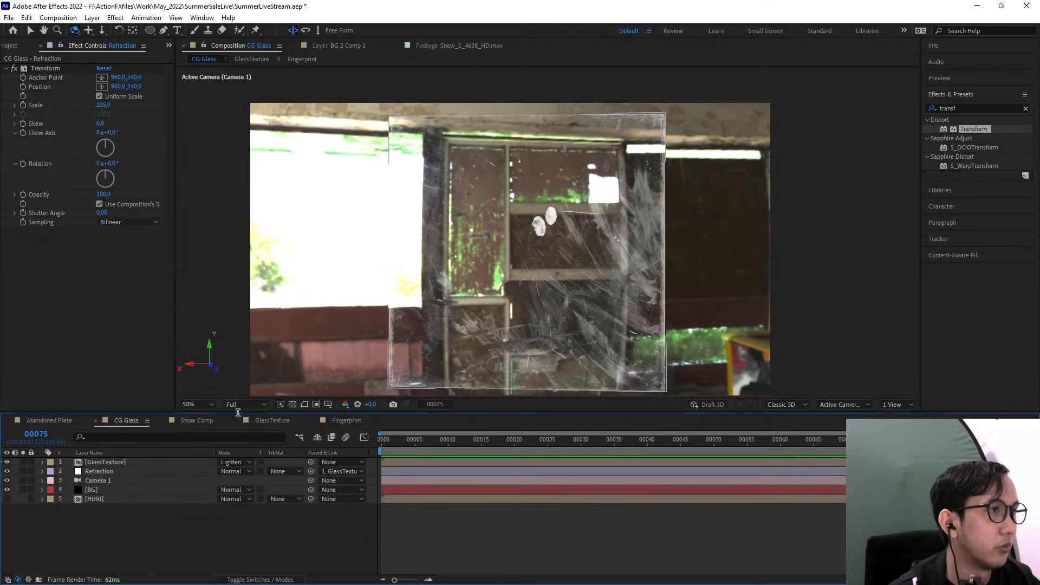
Shrink the Refraction layer slightly inside the glass pane's edges, to a Scale of 49.6, 87.5, 100.0%
left_click(117, 480)
left_click(125, 471)
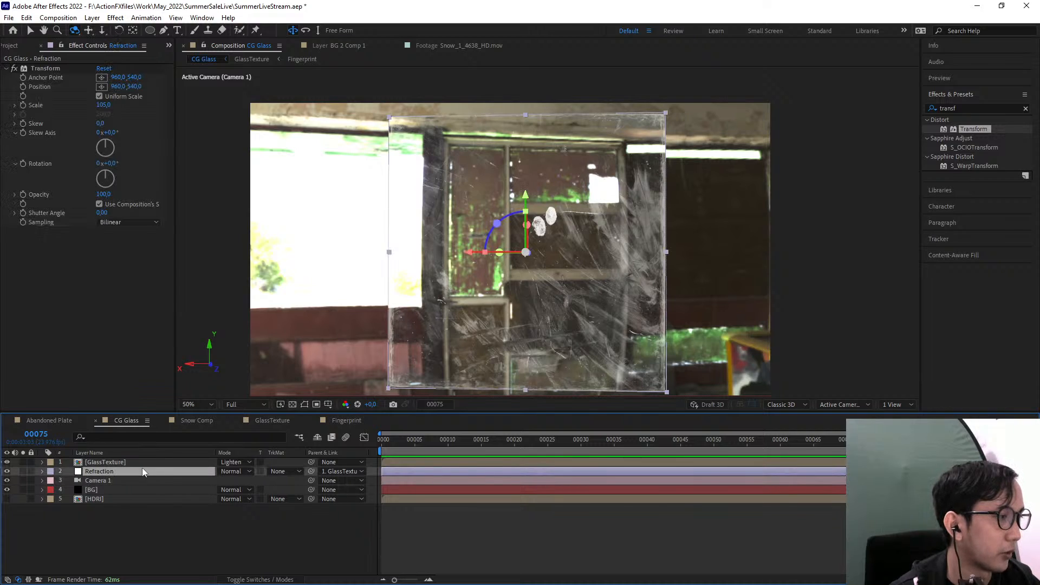
key("s")
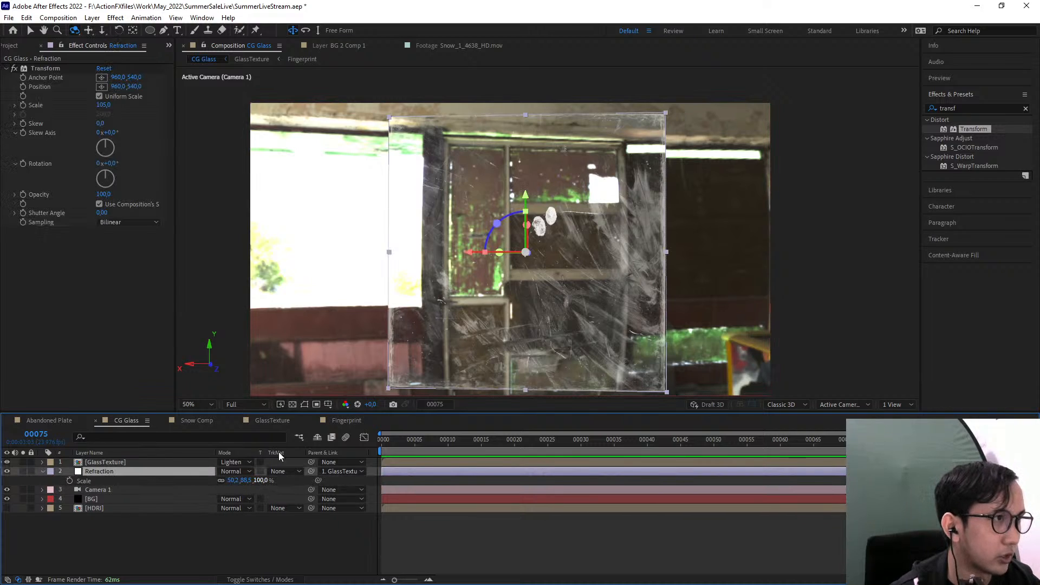
key("v")
left_click(391, 255)
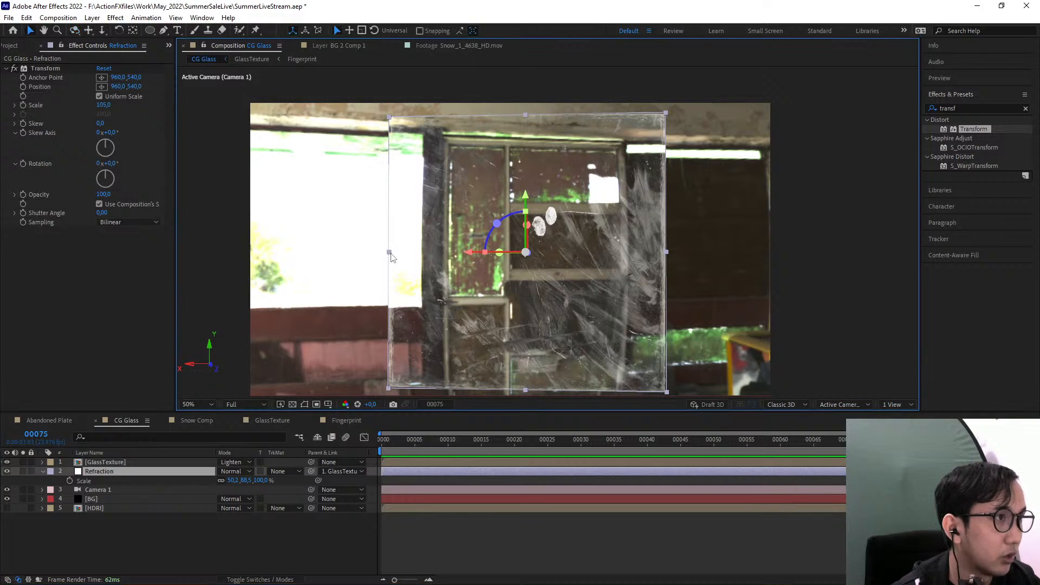
left_click_drag(391, 254, 392, 254)
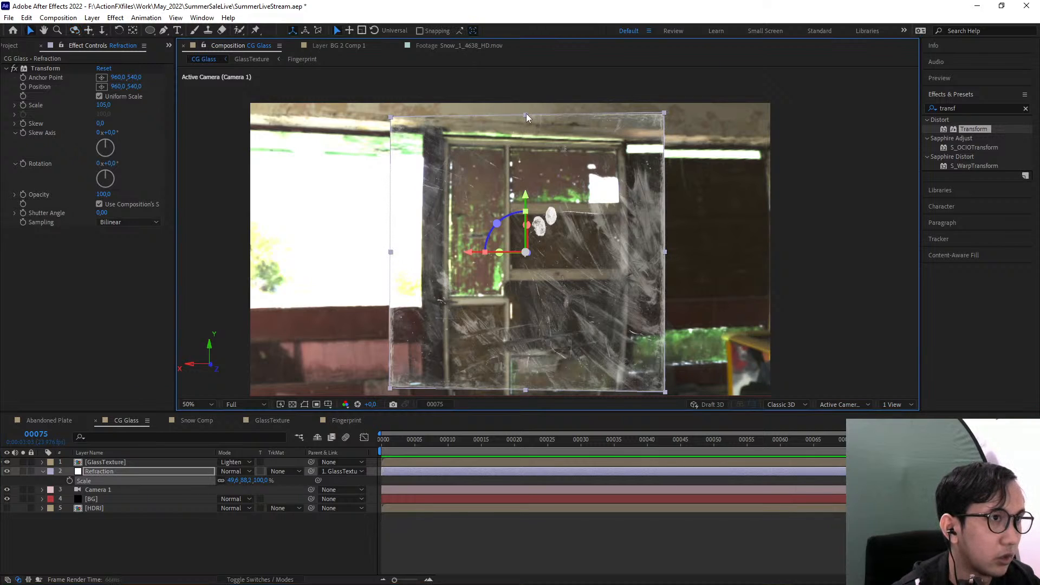
left_click_drag(526, 114, 526, 115)
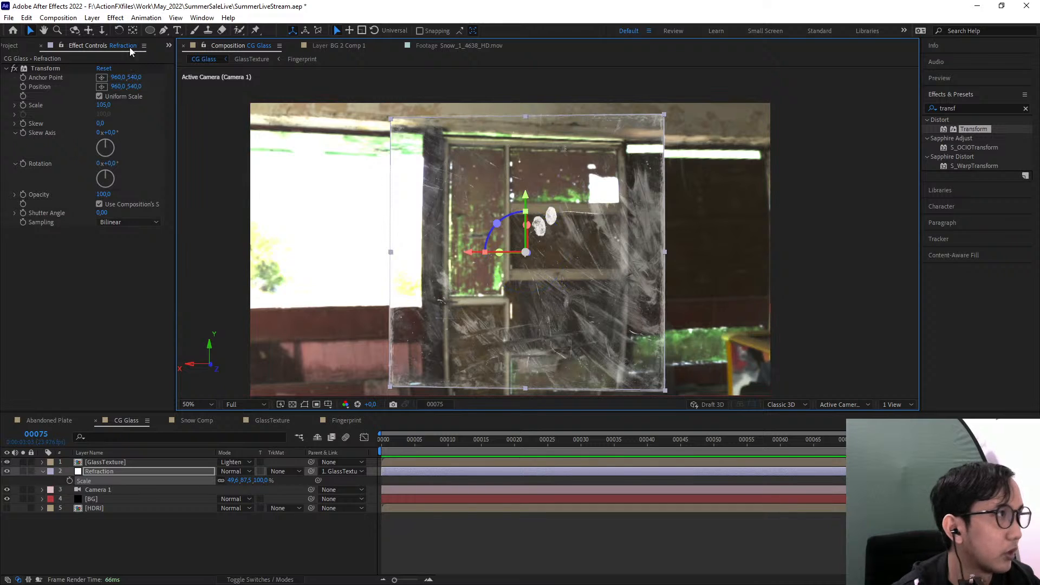
Orbit the camera to both sides of the glass pane to examine the refraction along its edges
left_click(75, 30)
left_click_drag(404, 244, 228, 227)
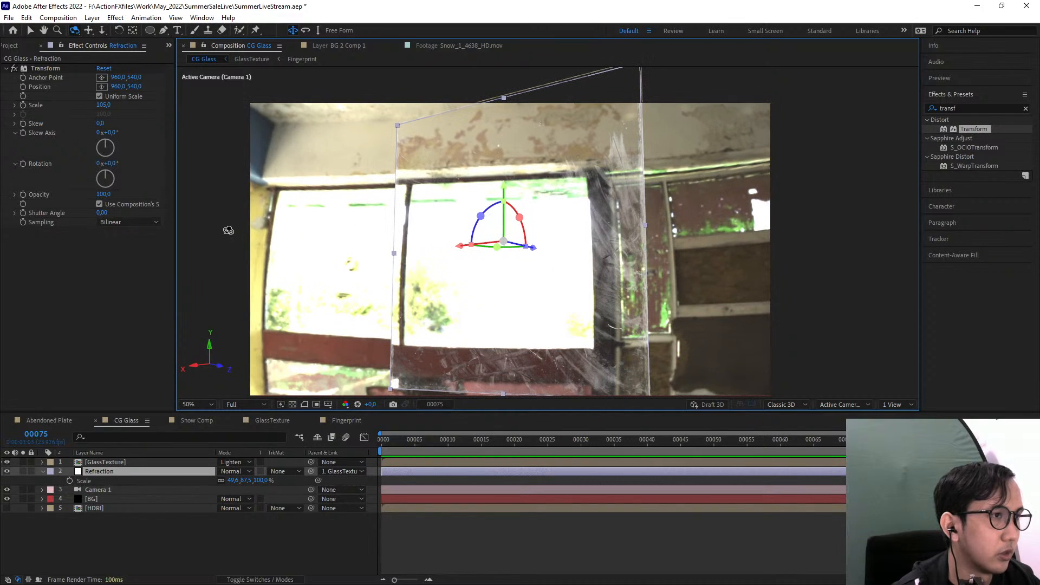
left_click(30, 30)
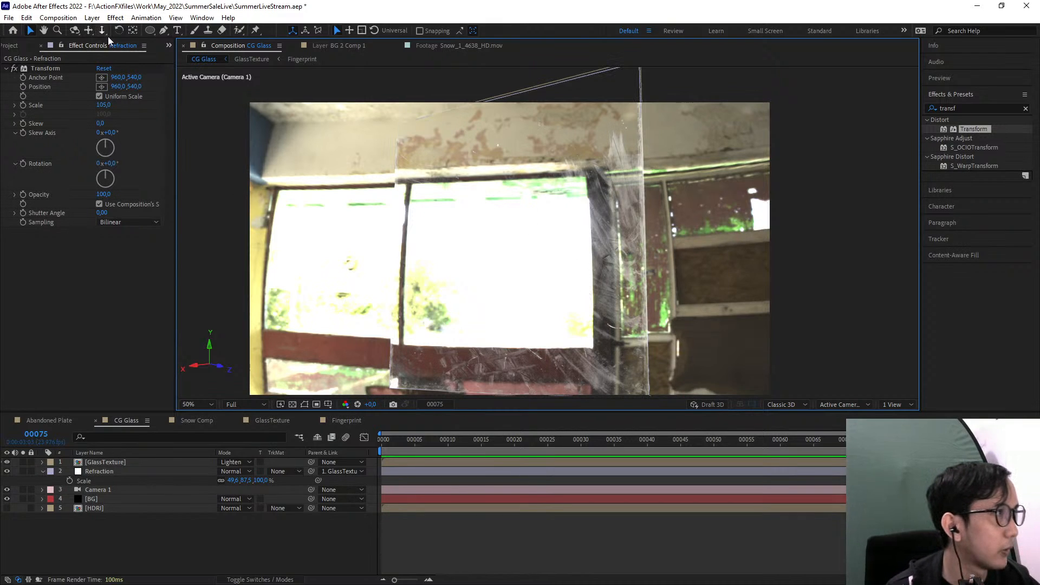
left_click(75, 30)
left_click_drag(404, 265, 462, 280)
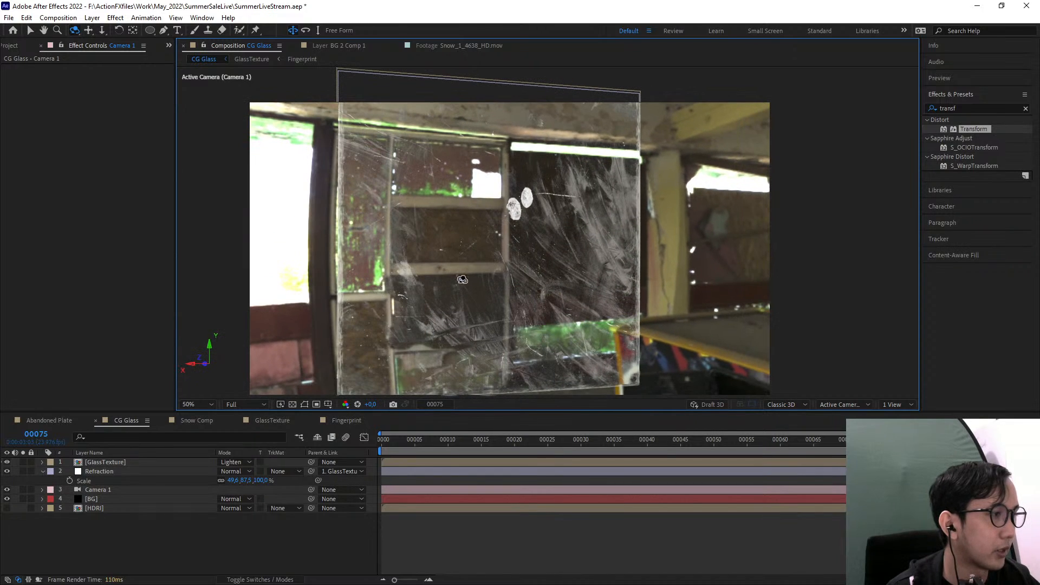
key("comma")
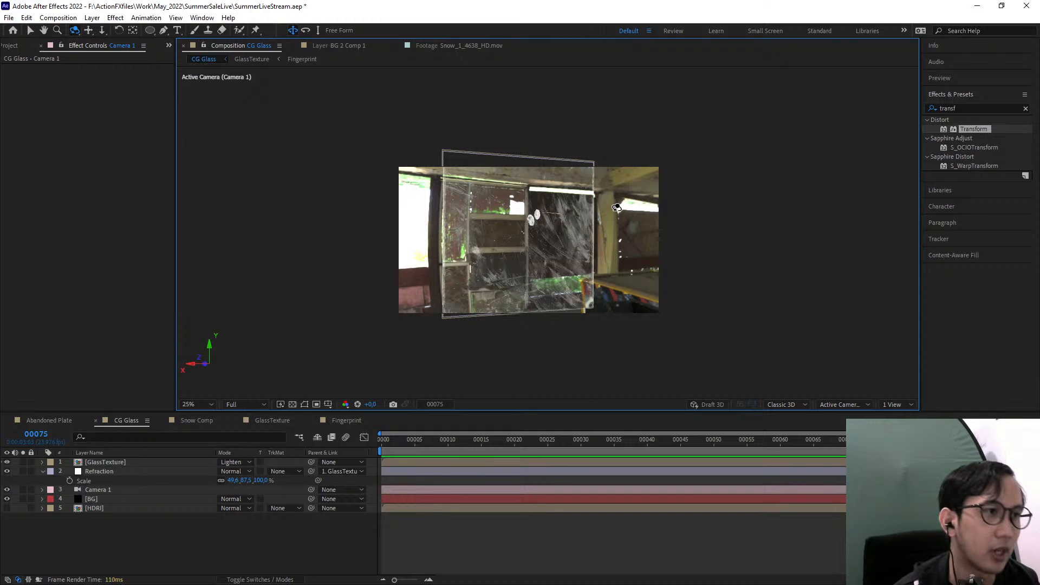
scroll(547, 246, "up", 2)
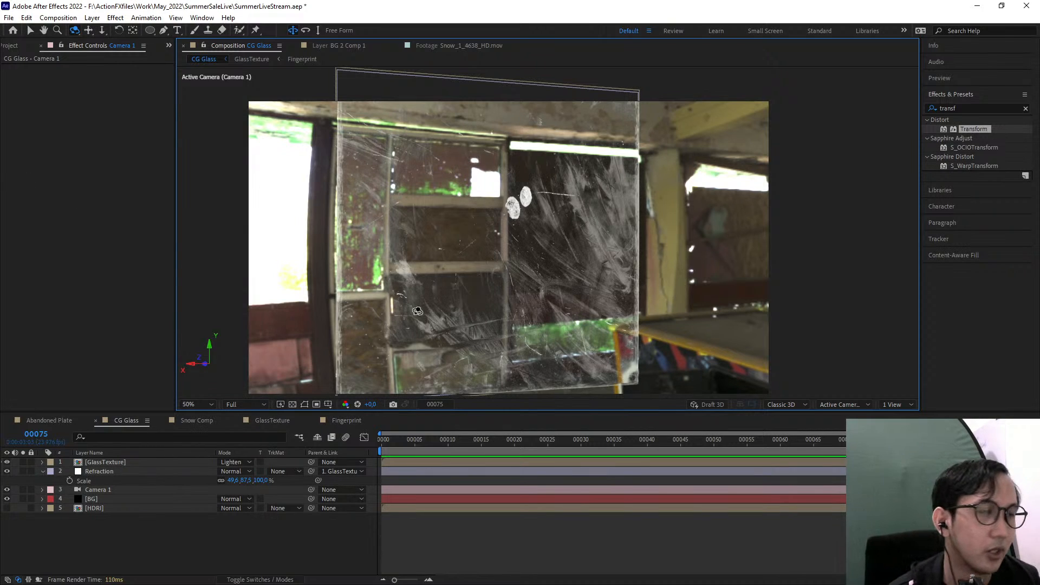
Duplicate the BG layer and move the copy to the top of the layer stack
left_click(293, 544)
left_click(116, 472)
left_click(141, 532)
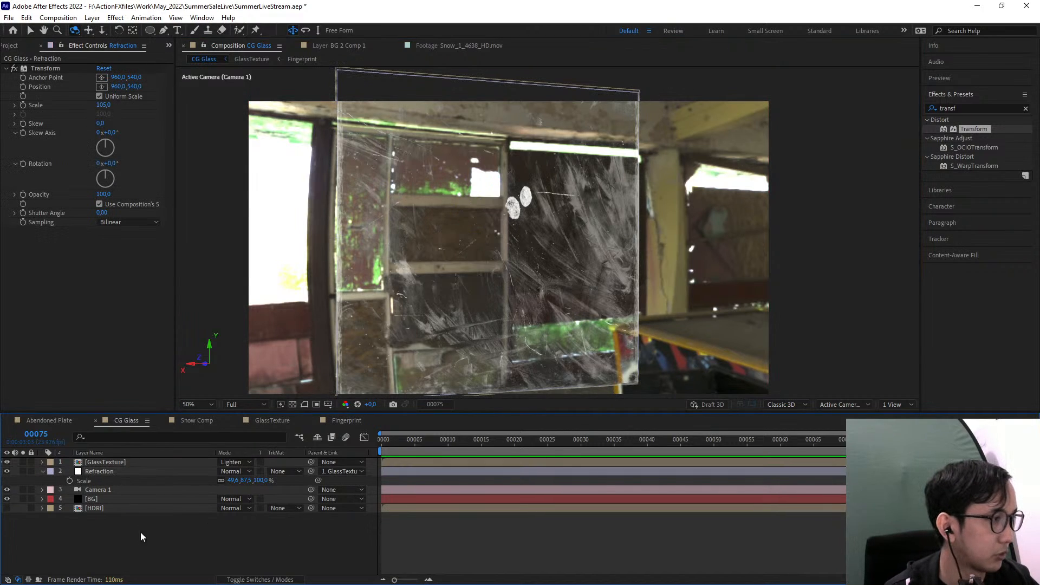
left_click(103, 506)
left_click(115, 498)
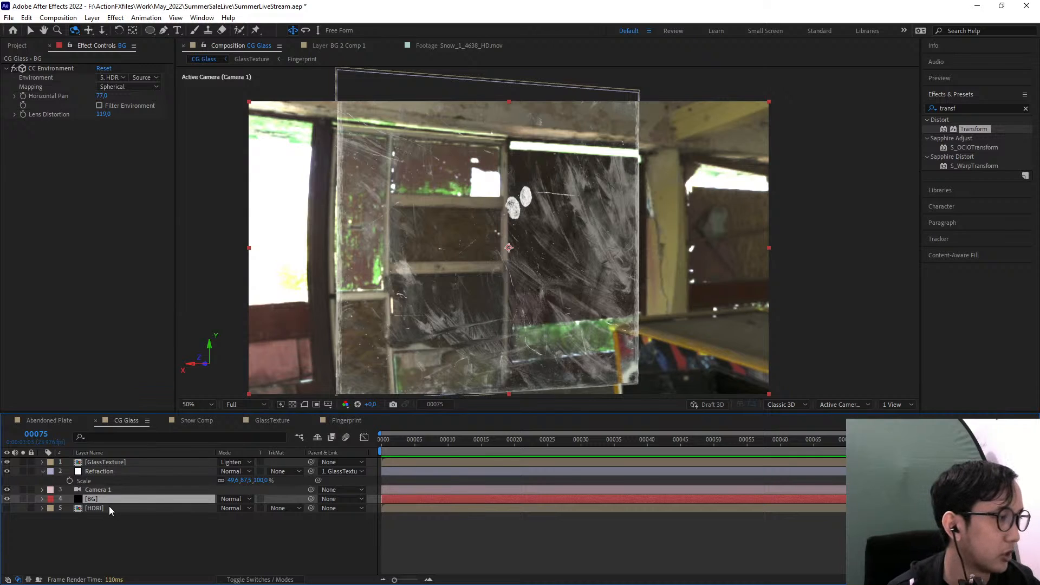
key("ctrl+d")
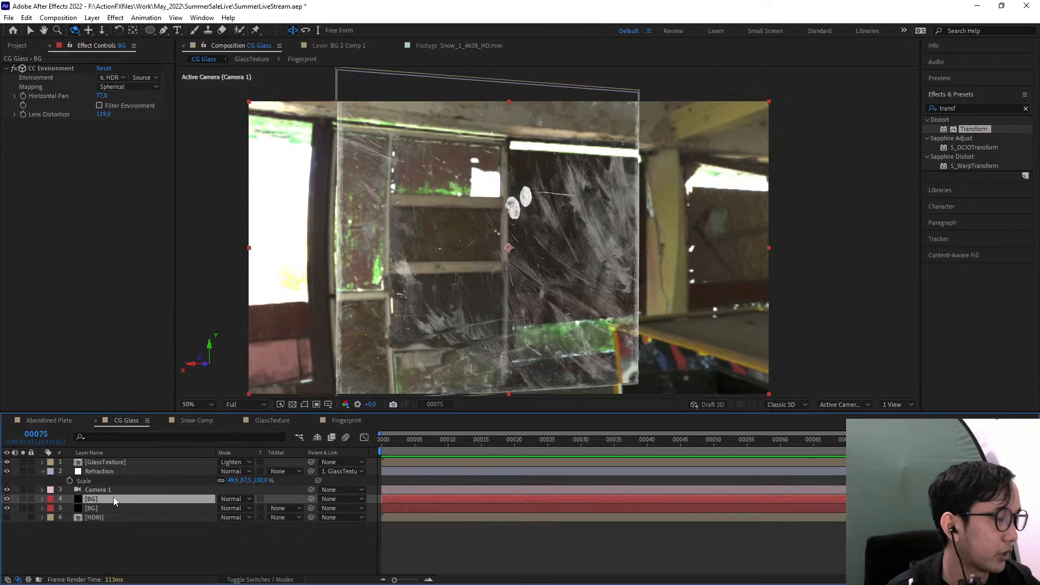
left_click_drag(113, 500, 131, 460)
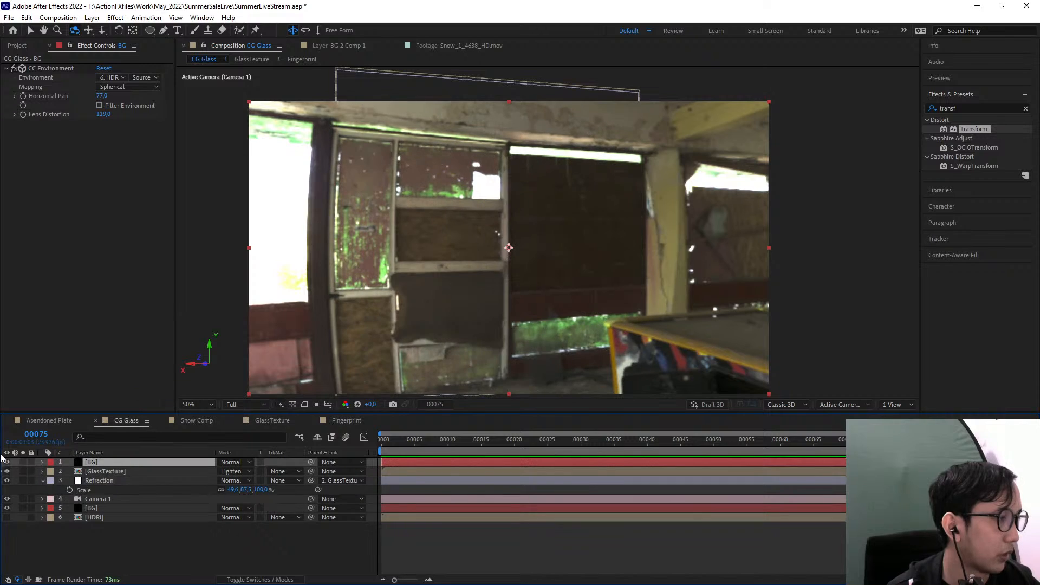
Rename the top BG copy to Reflection and hide it
right_click(94, 463)
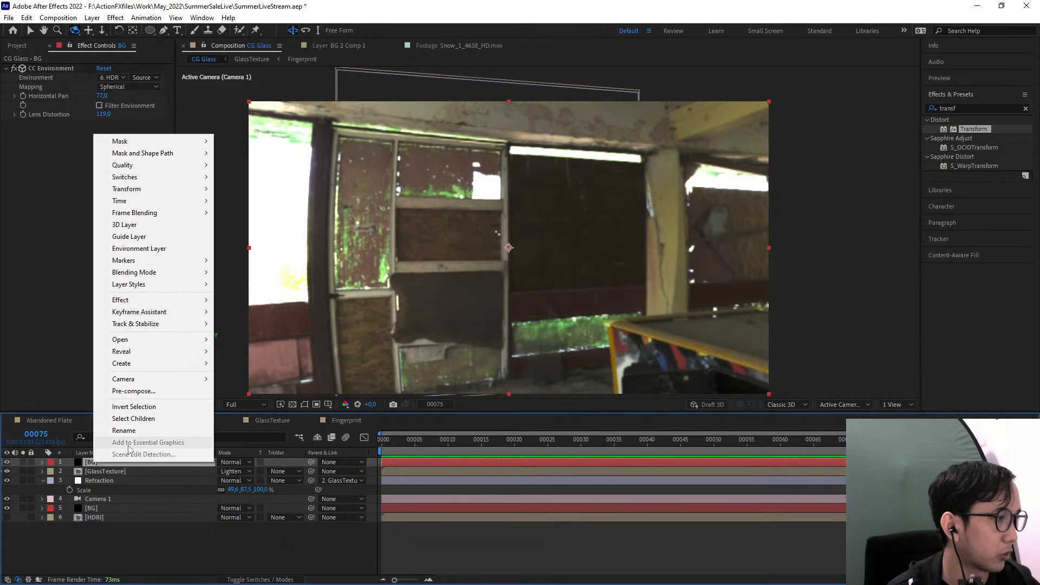
left_click(124, 430)
type("Reflection")
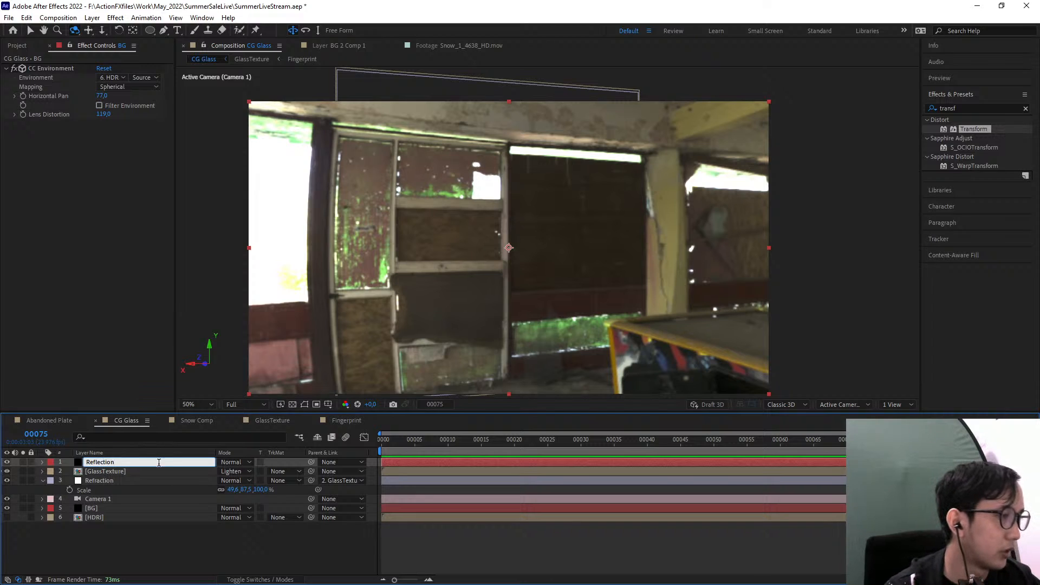
left_click(133, 525)
left_click(89, 461)
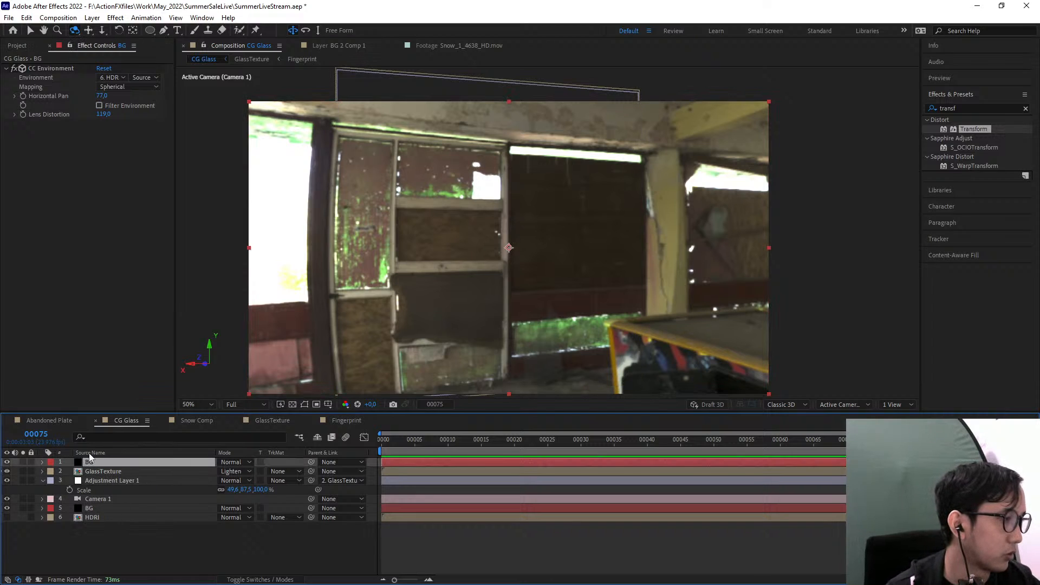
left_click(7, 462)
Turn on the HDRI layer's visibility and apply the Transform effect to it
left_click(119, 518)
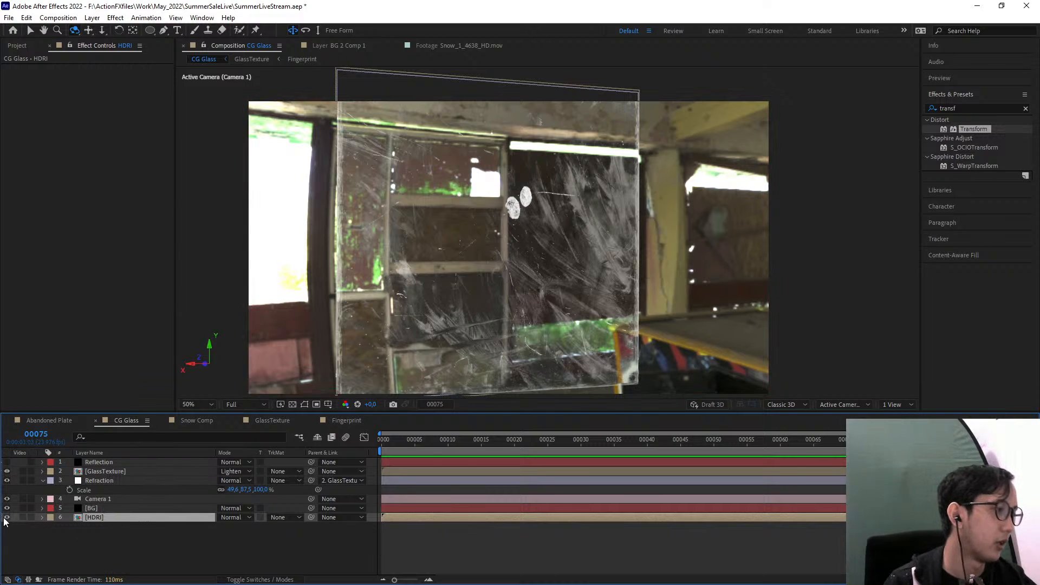
left_click(23, 518)
left_click(23, 519)
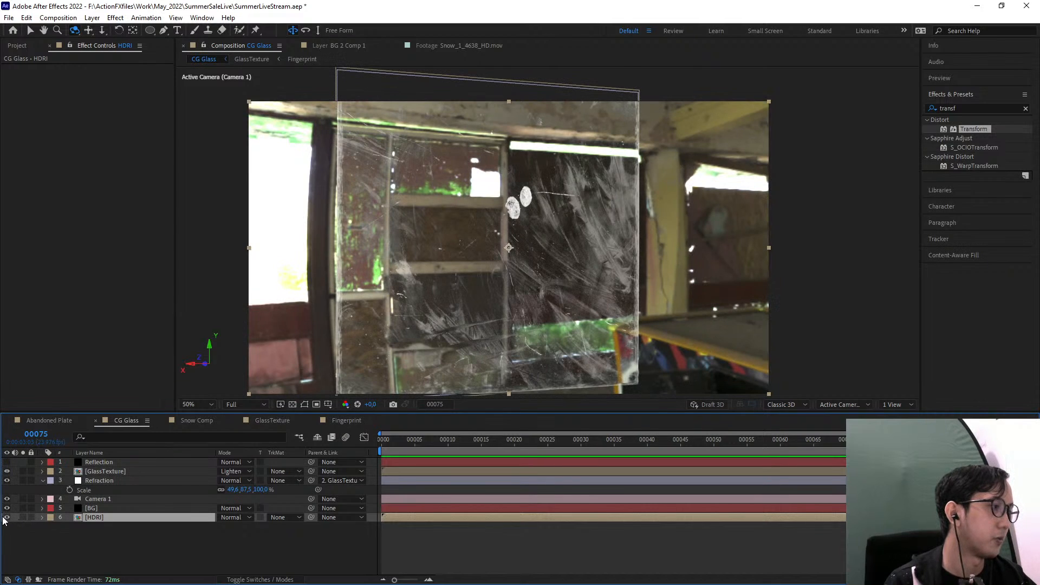
left_click(6, 518)
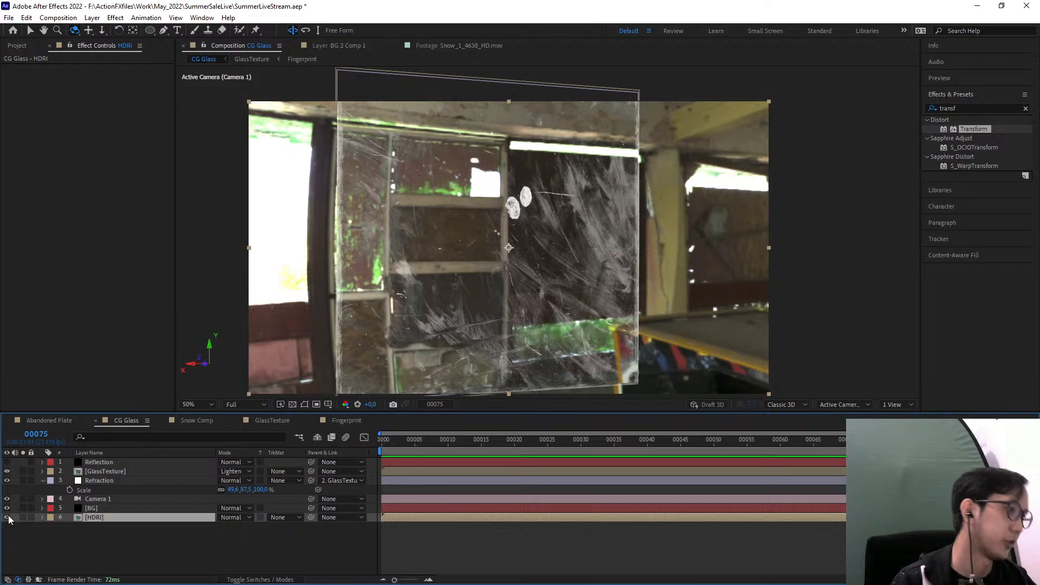
left_click(979, 109)
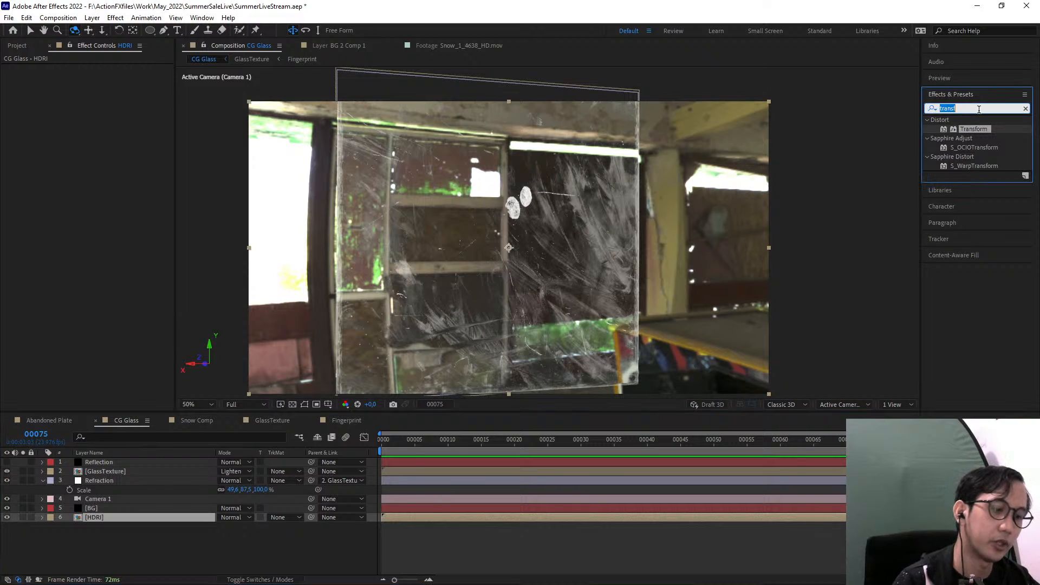
key("BackSpace")
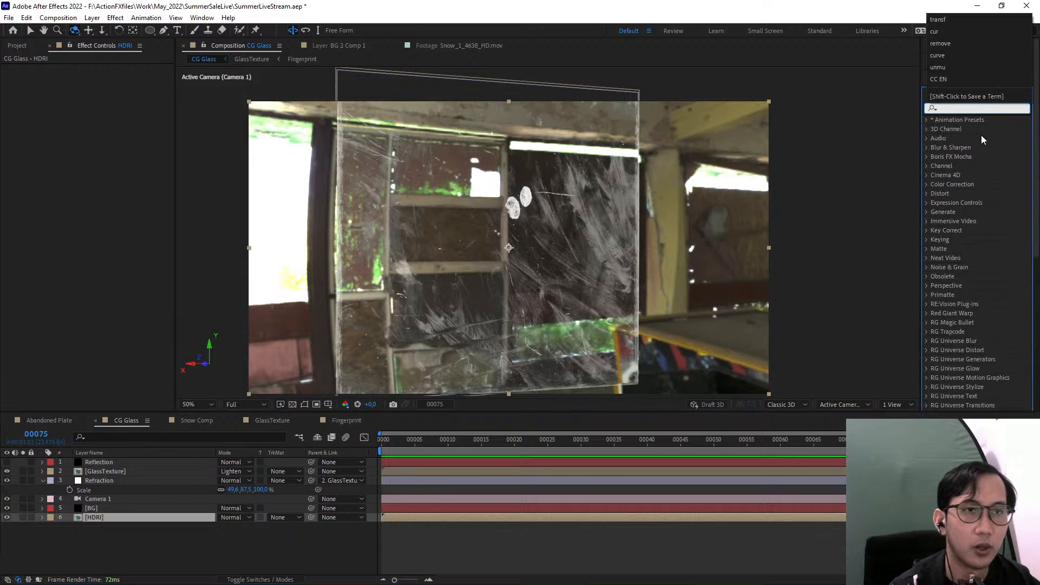
type("transfo")
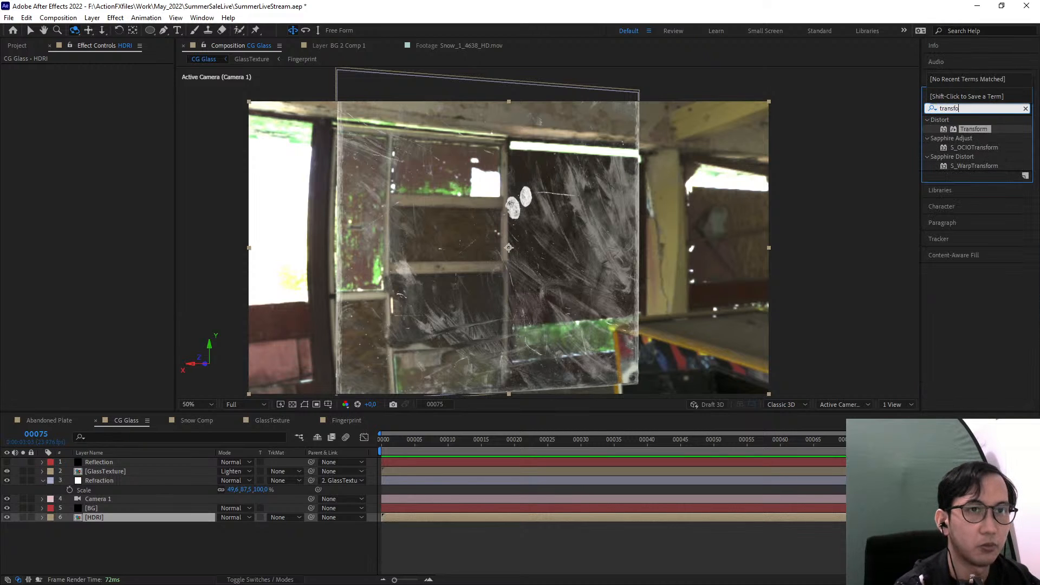
left_click_drag(973, 129, 170, 519)
key("v")
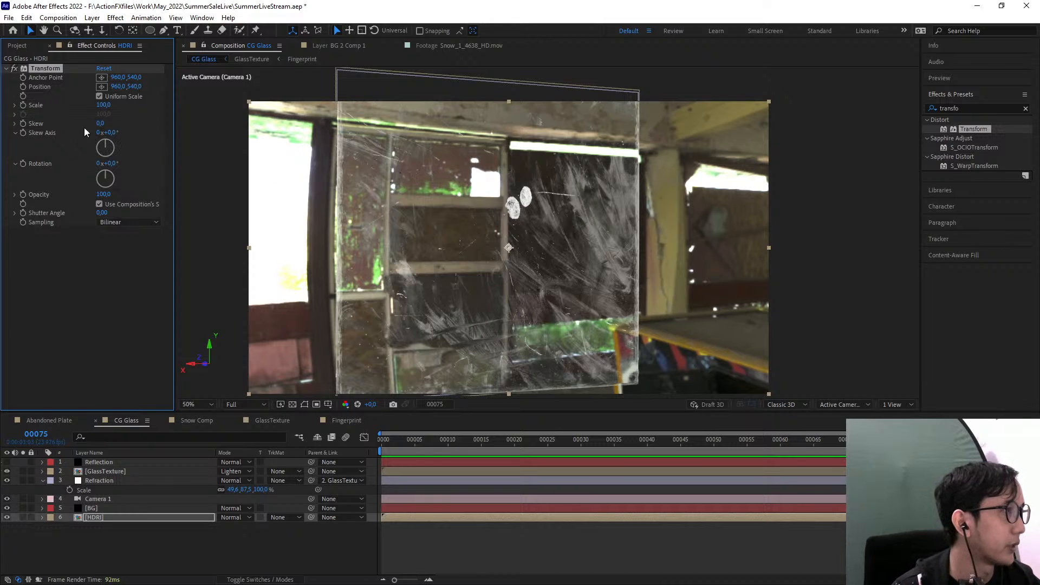
Disable Uniform Scale in the HDRI layer's Transform effect and set Scale Width to -100
left_click(15, 106)
left_click(99, 96)
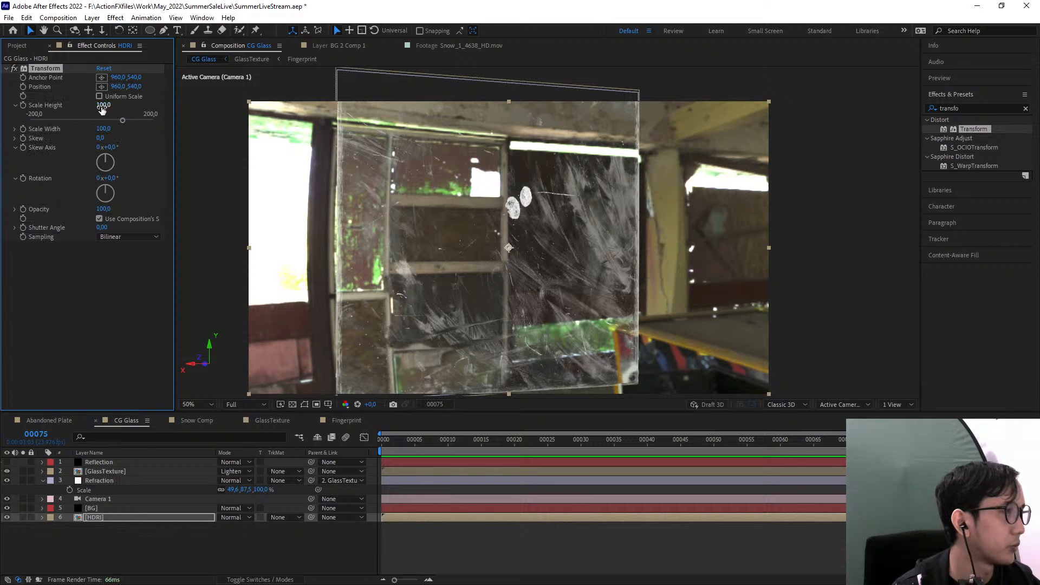
left_click(102, 105)
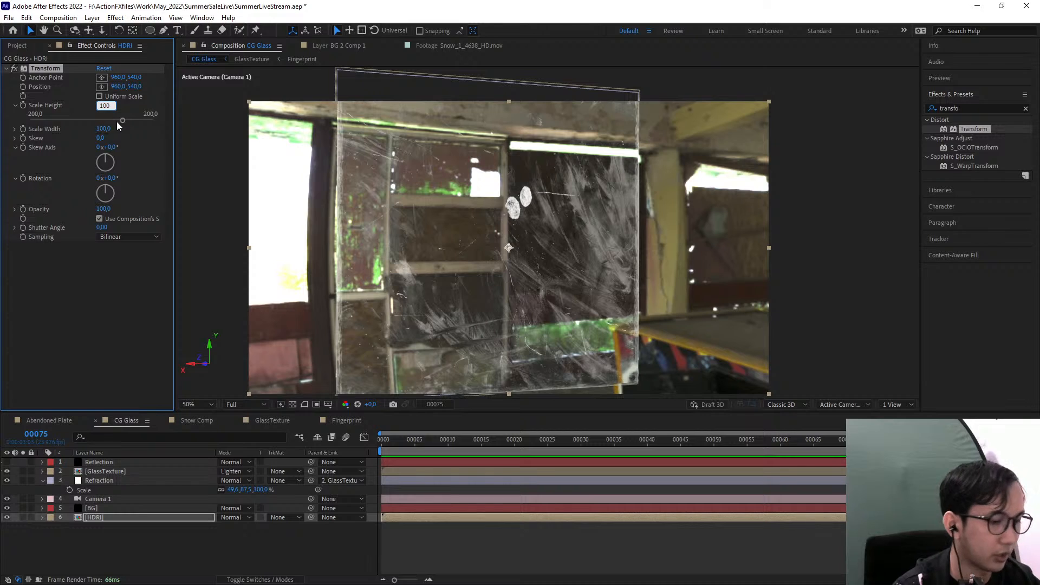
left_click(103, 129)
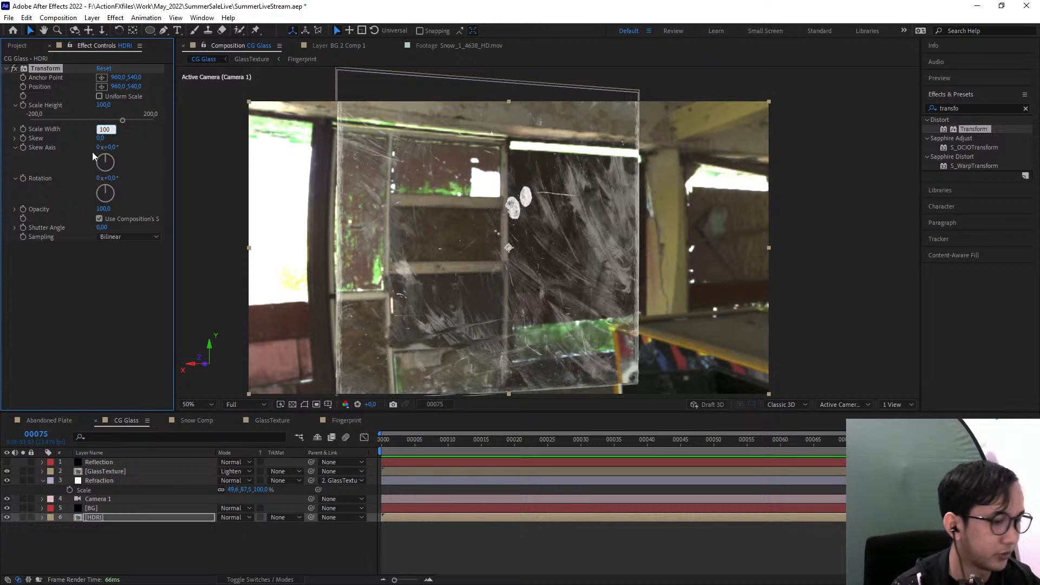
type("-100")
key("Return")
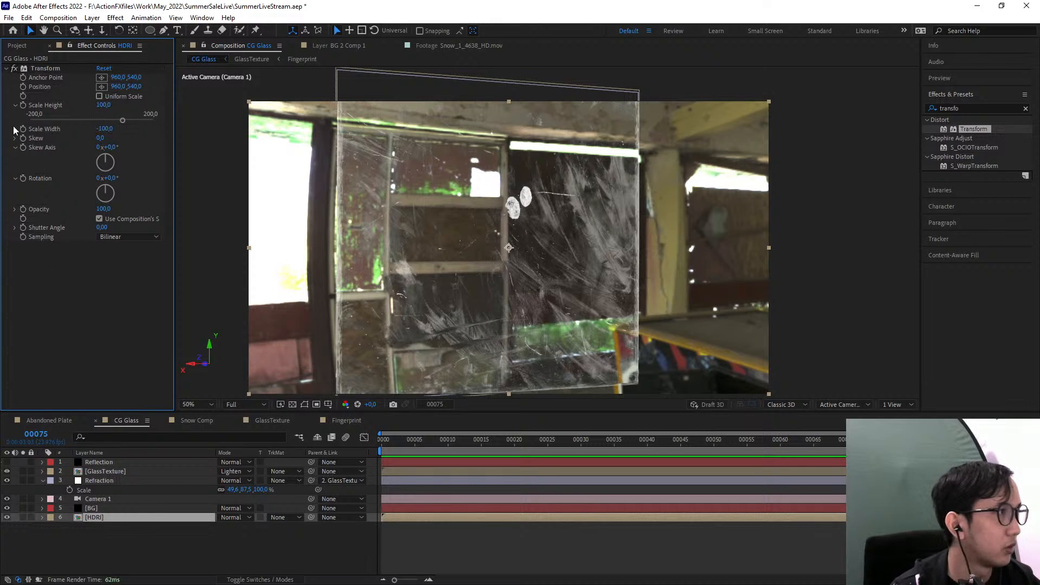
Solo the HDRI layer temporarily and compare the panorama with the Transform effect off and on
left_click(98, 464)
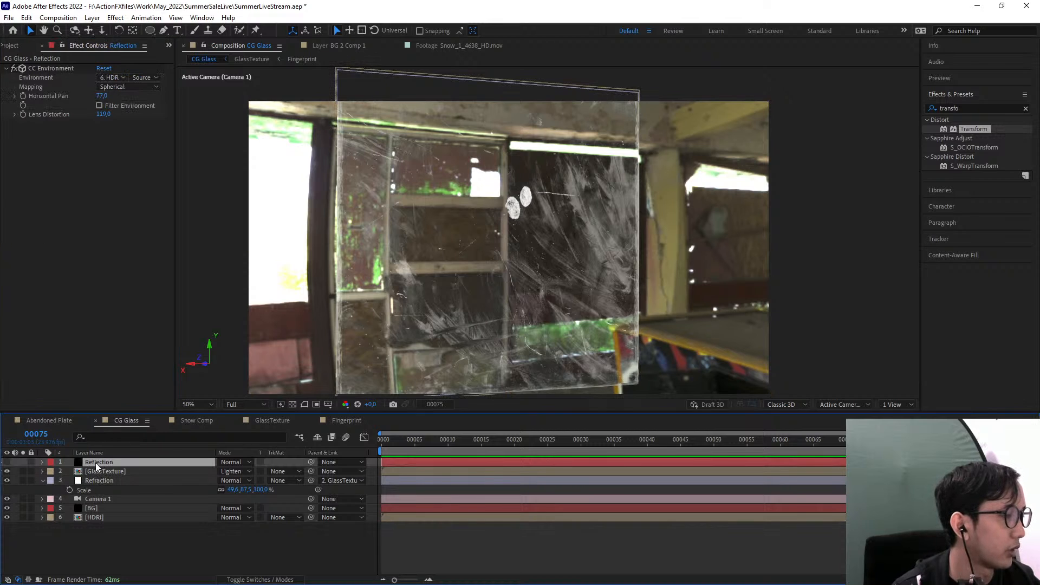
left_click(109, 525)
left_click(94, 519)
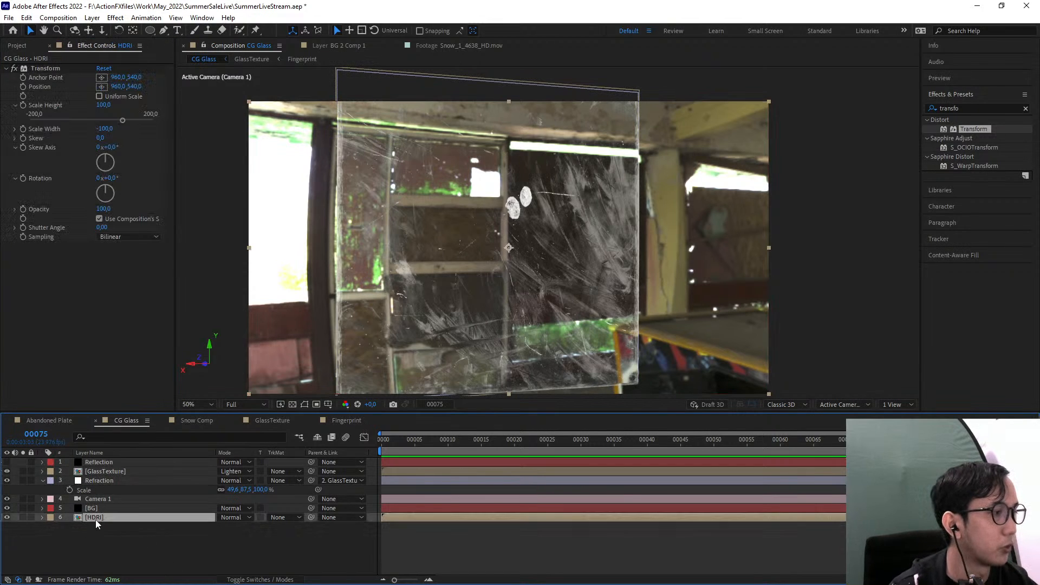
left_click(23, 517)
left_click(16, 70)
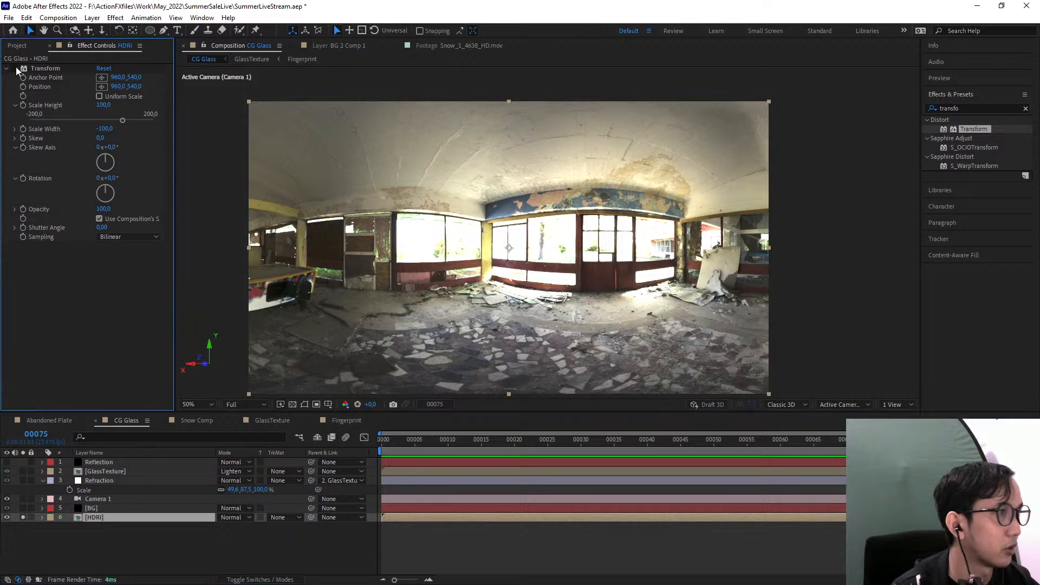
left_click(16, 69)
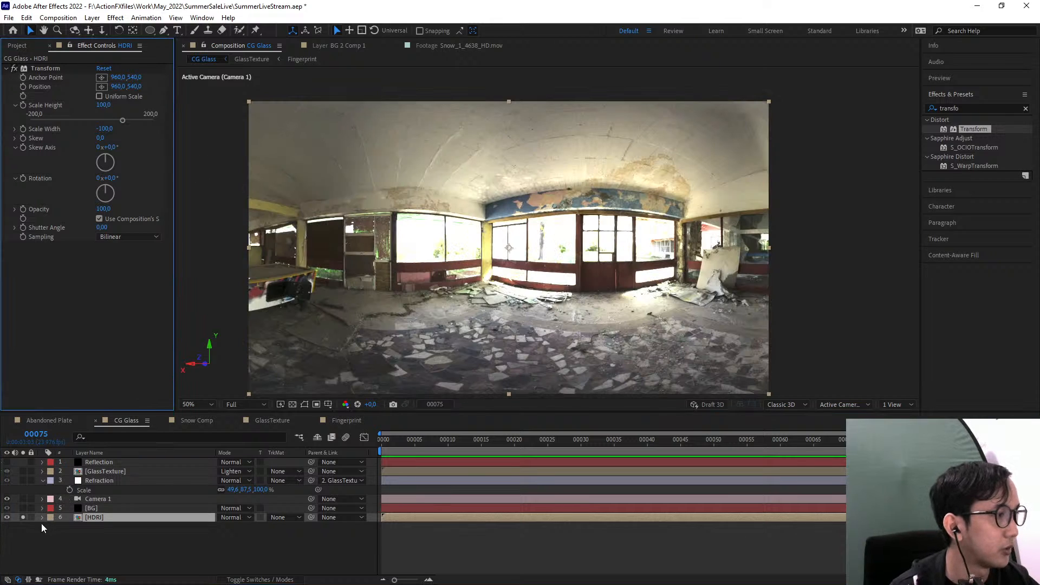
left_click(22, 517)
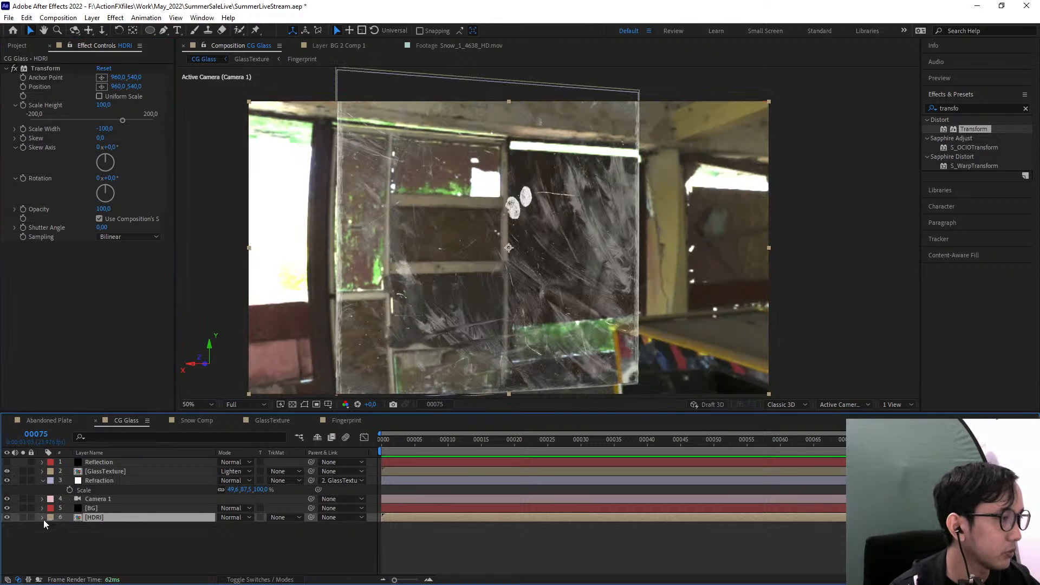
Hide the HDRI layer and check the environment source options in the Reflection layer's CC Environment effect, keeping Source
left_click(6, 518)
left_click(105, 462)
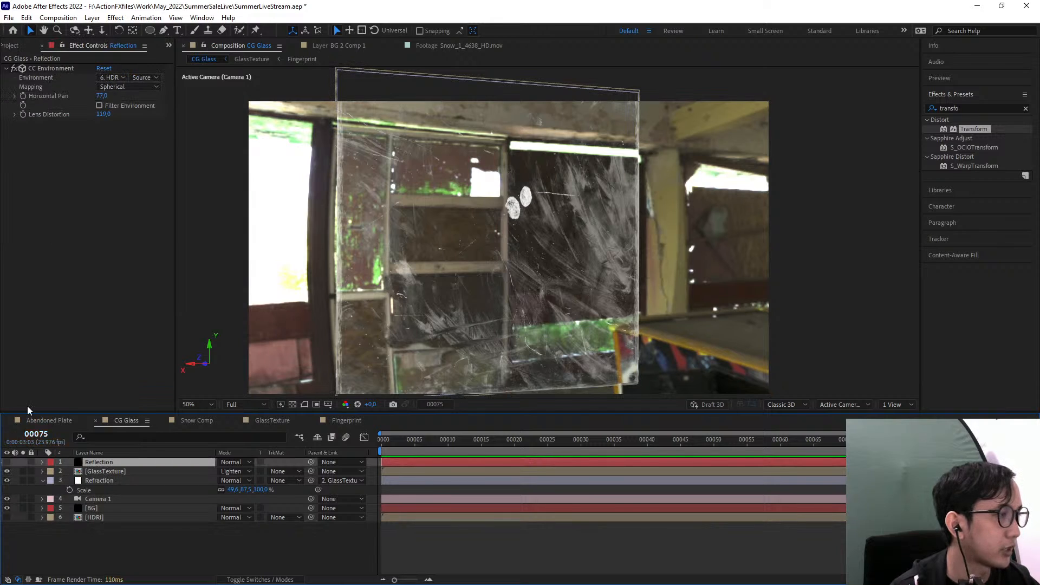
left_click(41, 68)
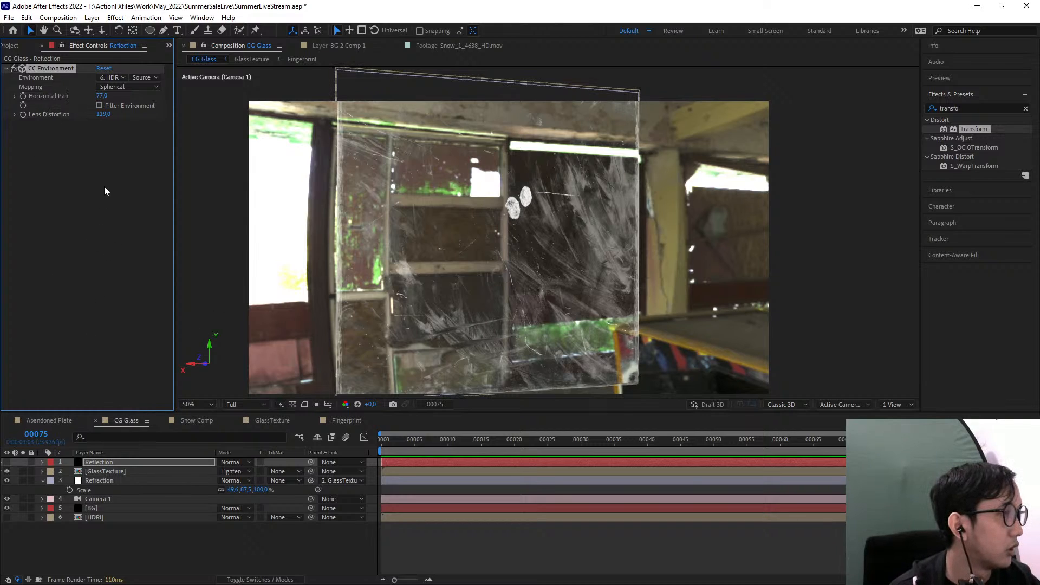
left_click(153, 78)
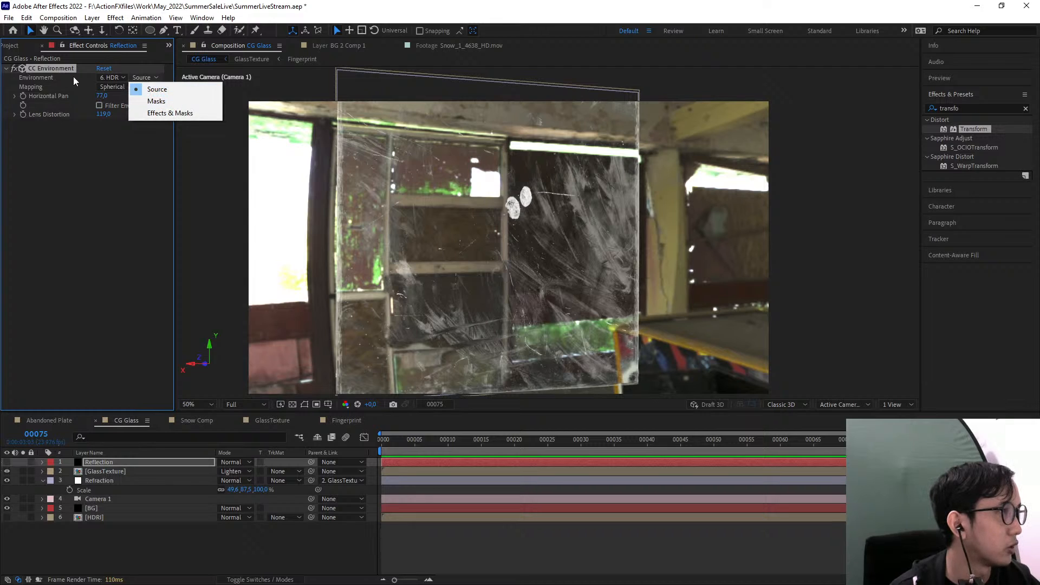
left_click(157, 90)
Check which environment layer the BG layer's CC Environment effect uses
left_click(93, 509)
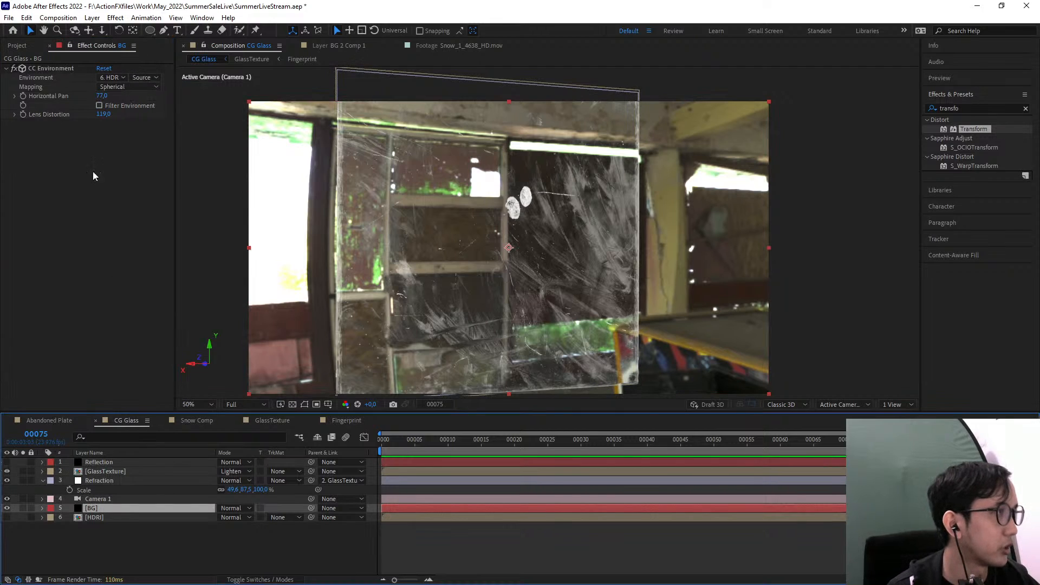
left_click(51, 70)
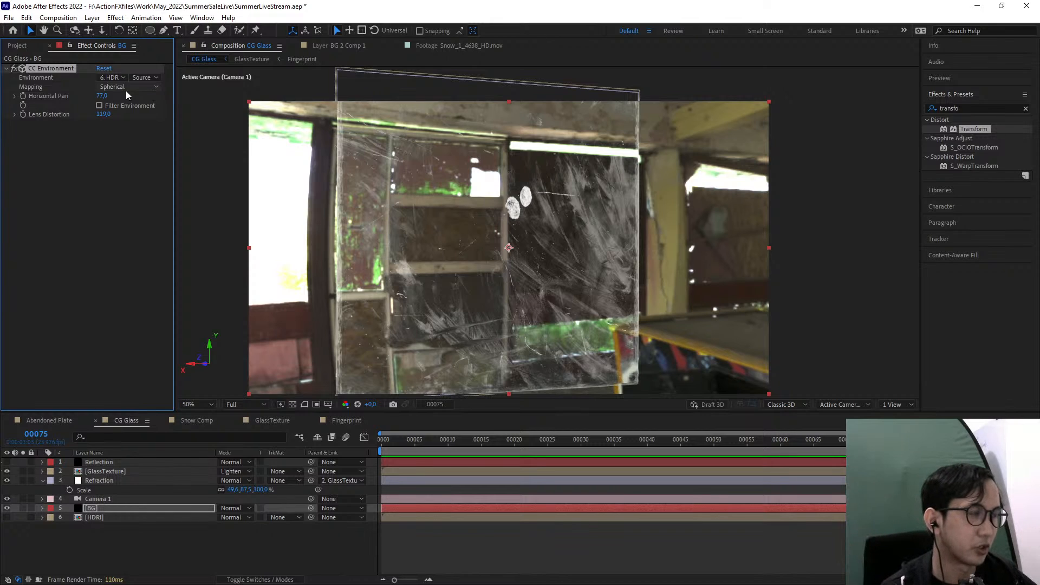
left_click(112, 78)
left_click(132, 351)
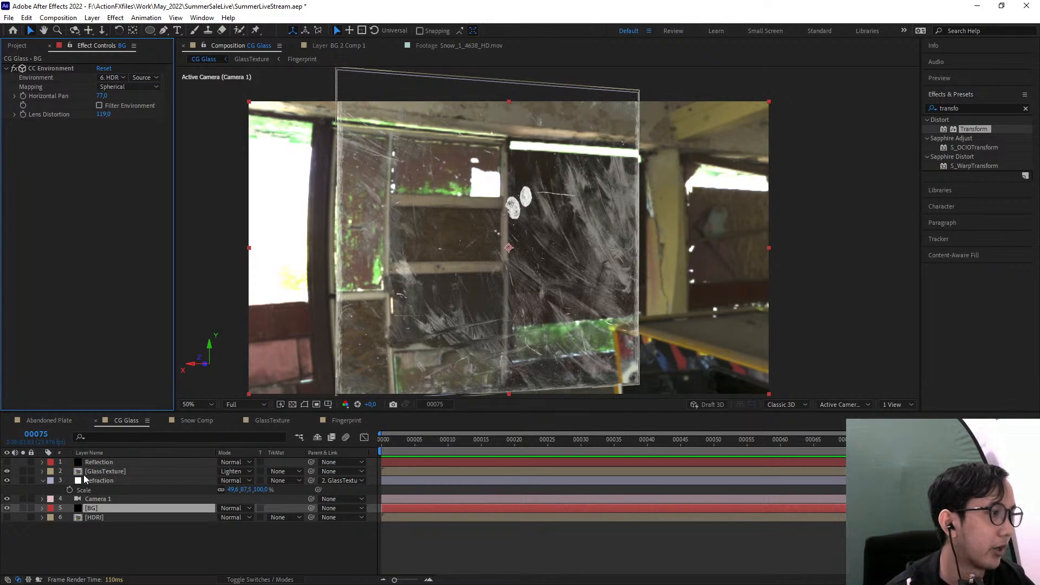
Show the Reflection layer and set its CC Environment to read the HDRI layer with Effects & Masks
left_click(104, 462)
left_click(6, 462)
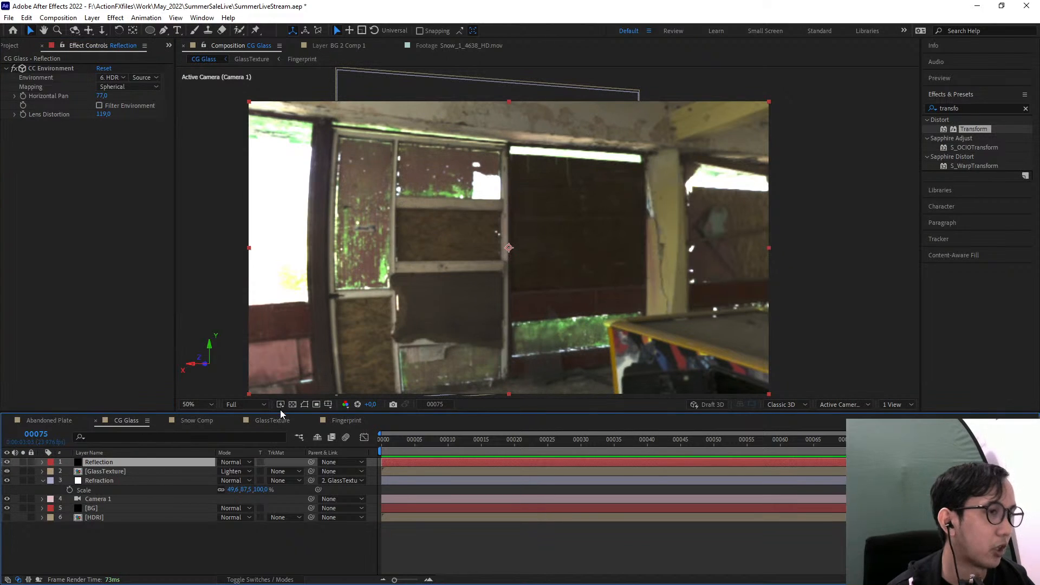
left_click(60, 77)
left_click(142, 78)
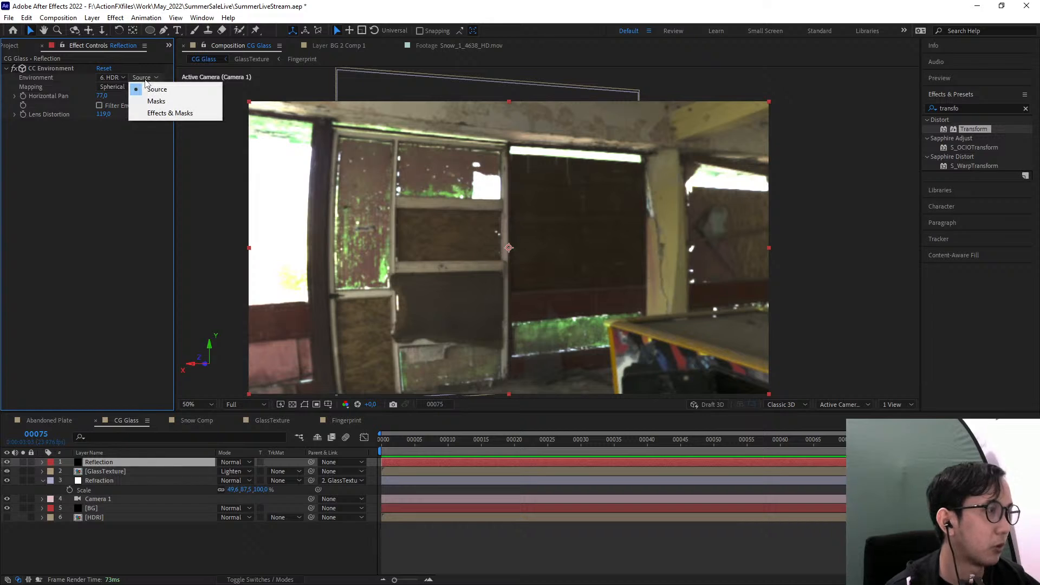
left_click(179, 114)
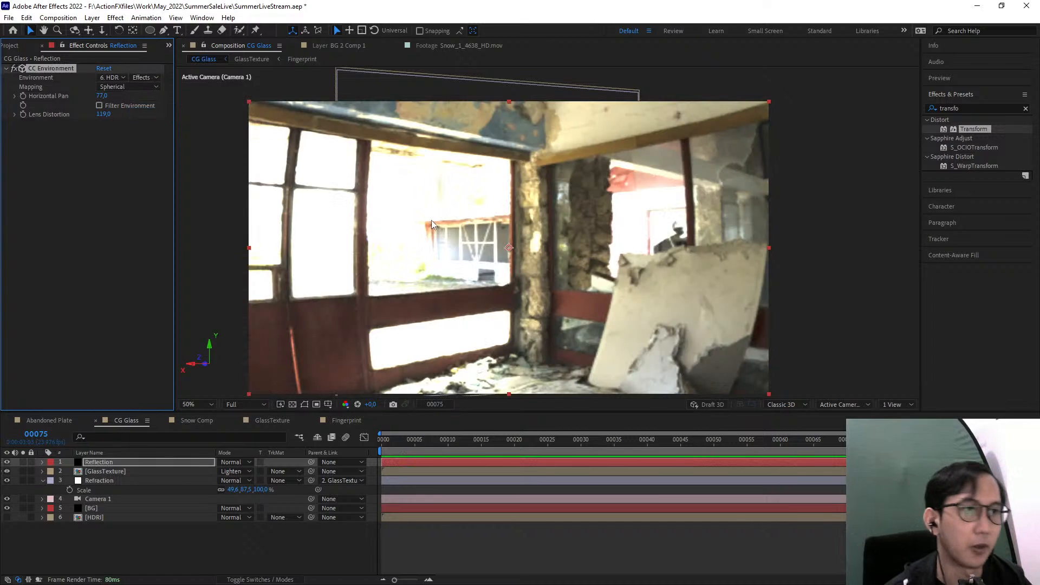
Toggle the Reflection layer's visibility to compare the views, and leave the layer hidden
left_click(7, 462)
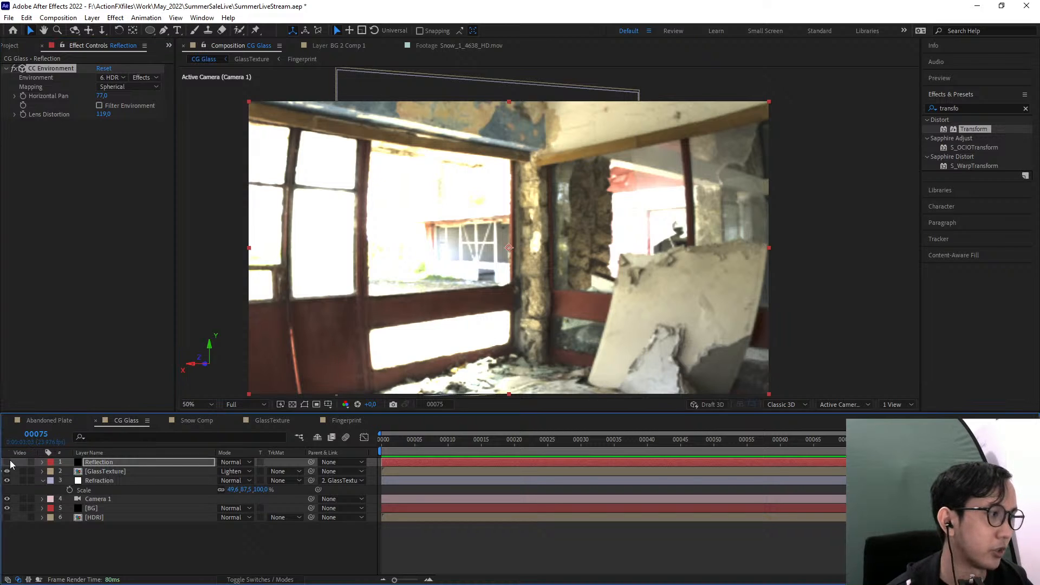
left_click(9, 462)
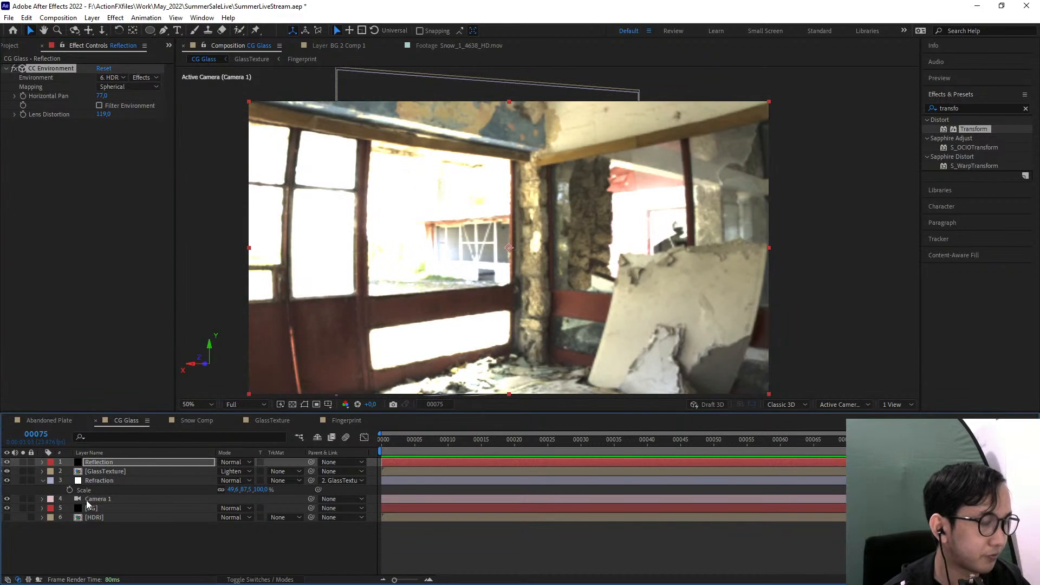
left_click(182, 546)
left_click(121, 481)
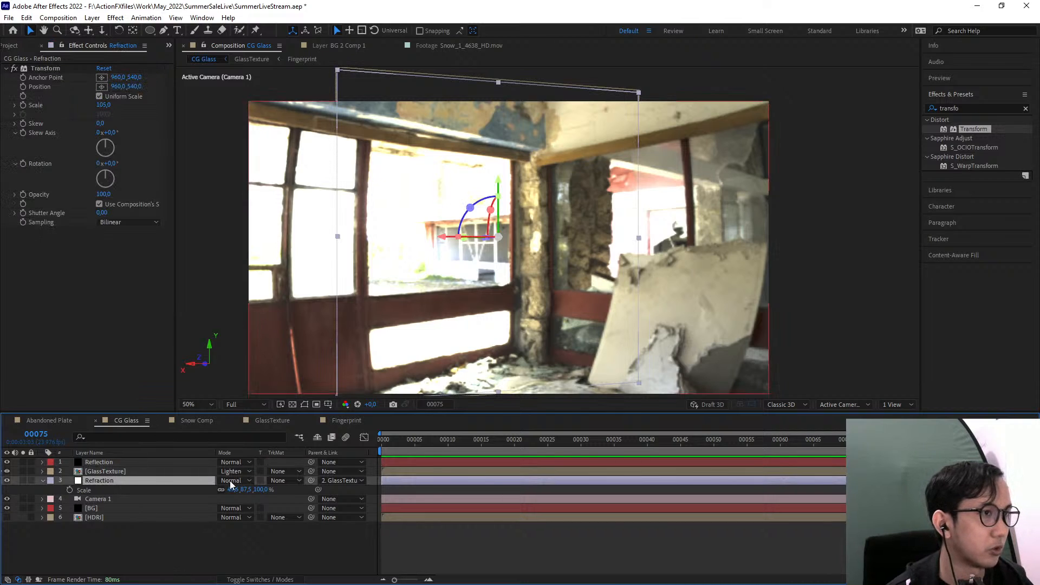
left_click(7, 462)
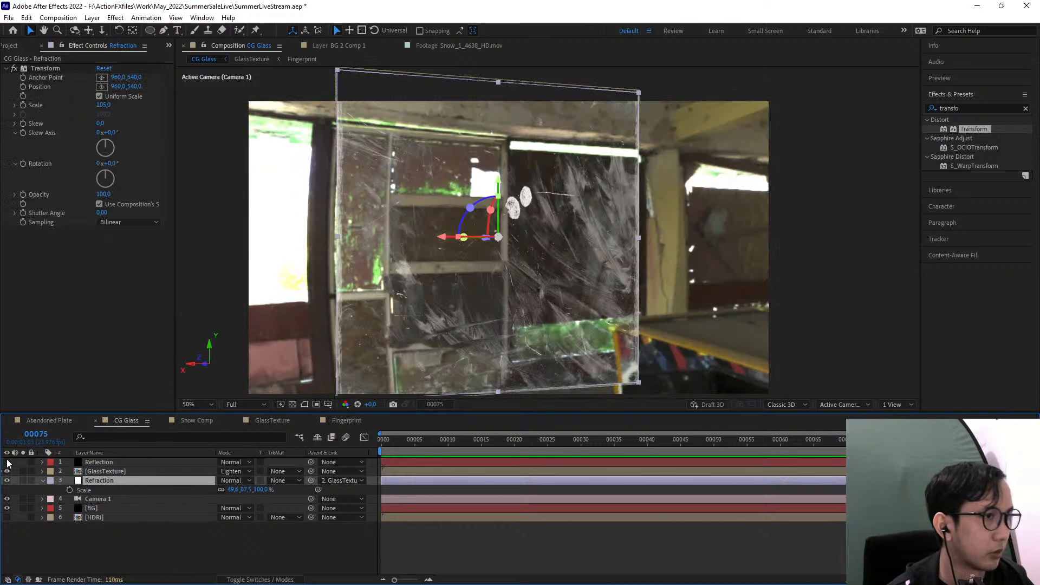
Duplicate the Refraction layer and move the copy directly above the GlassTexture layer
left_click(125, 508)
left_click(115, 473)
left_click(114, 481)
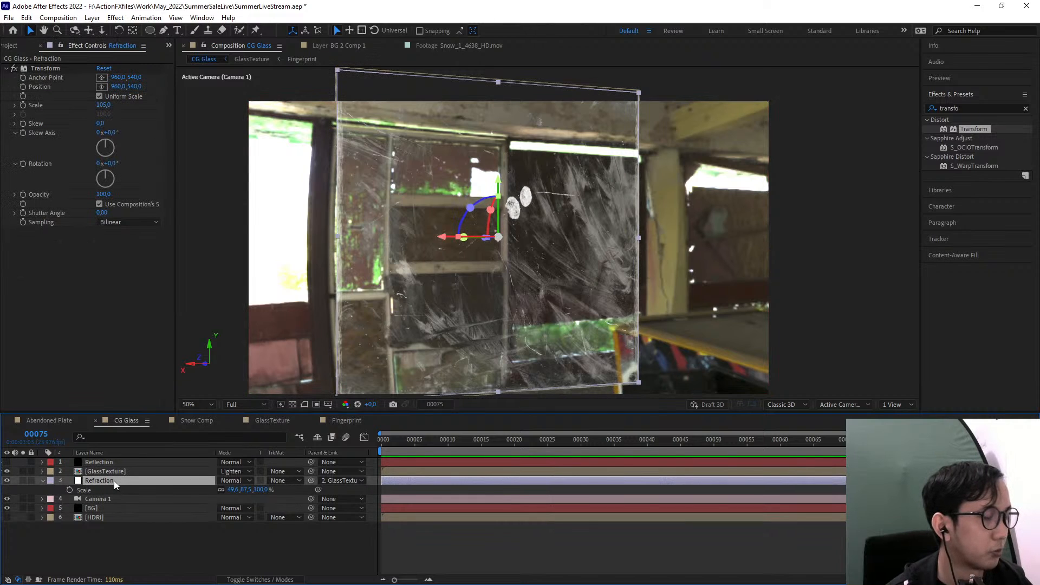
key("ctrl+d")
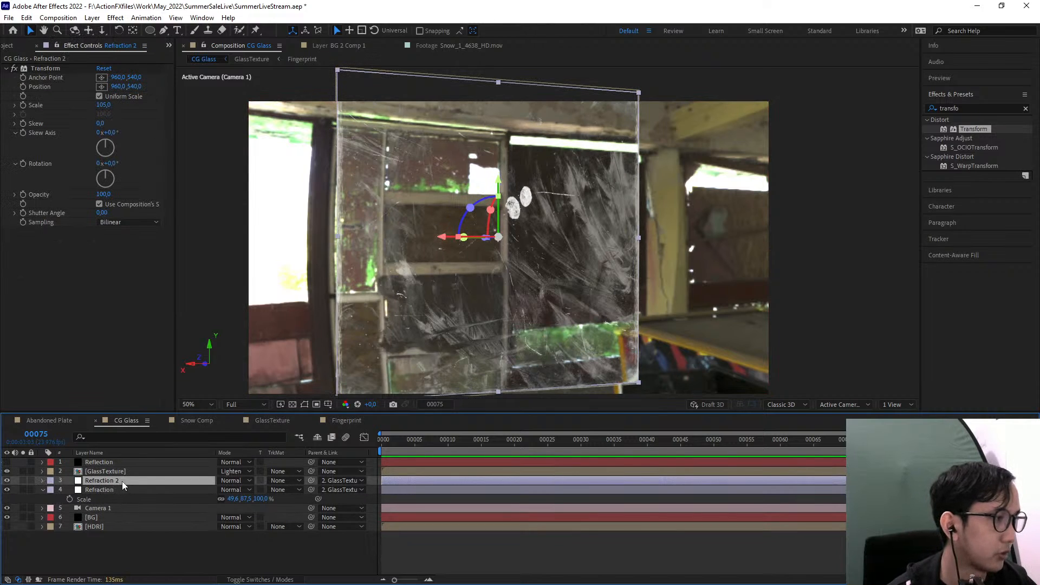
left_click_drag(122, 481, 122, 473)
Delete the Transform effect from the Refraction copy and turn off its Adjustment Layer switch
left_click(46, 68)
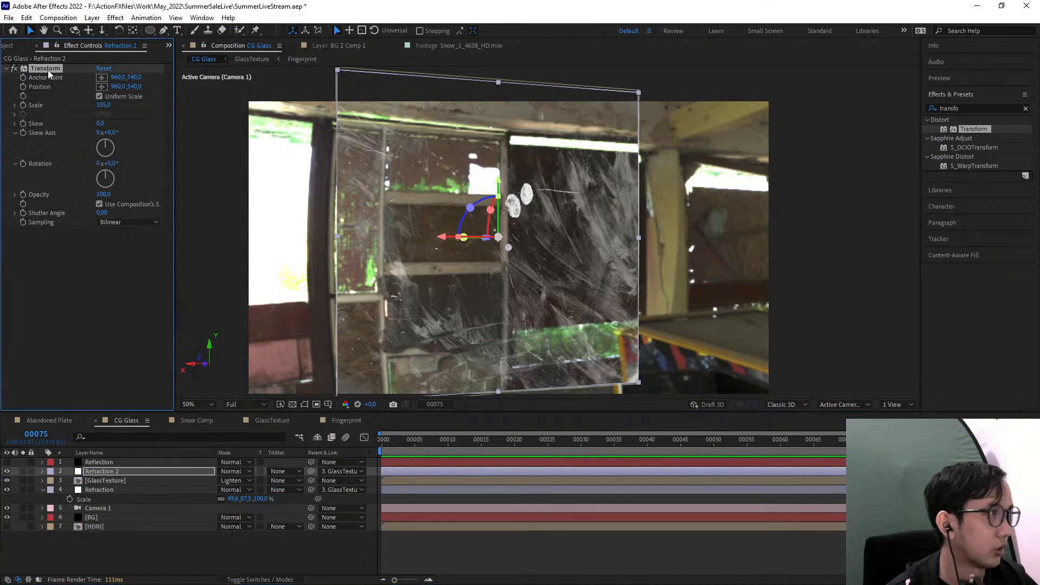
key("Delete")
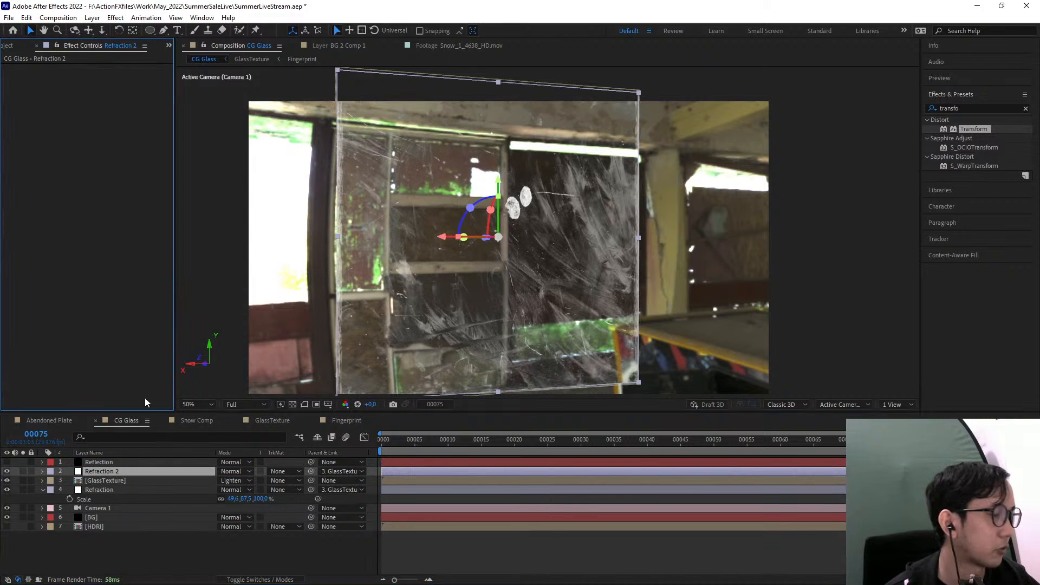
left_click(147, 472)
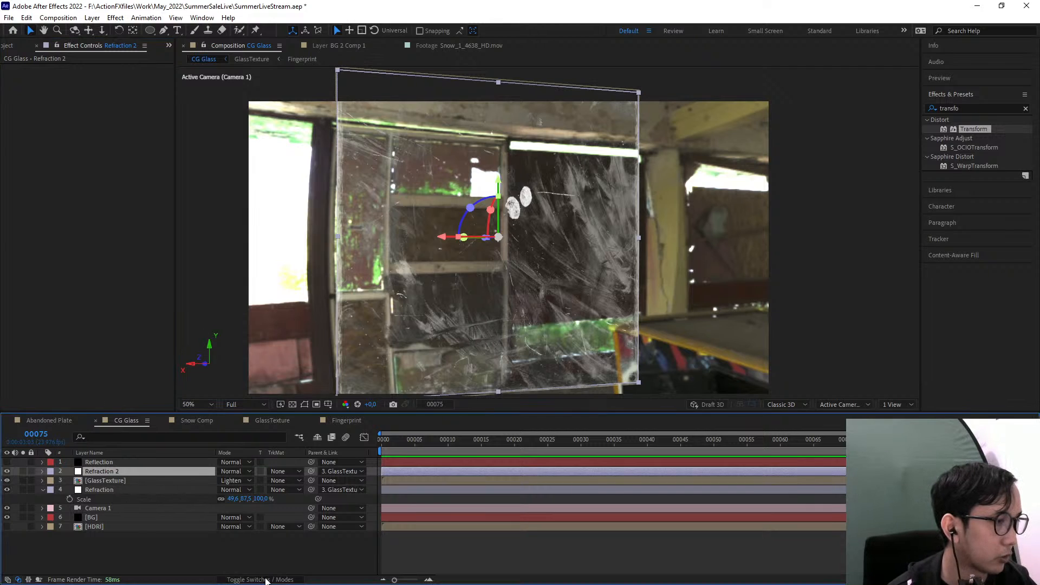
key("F4")
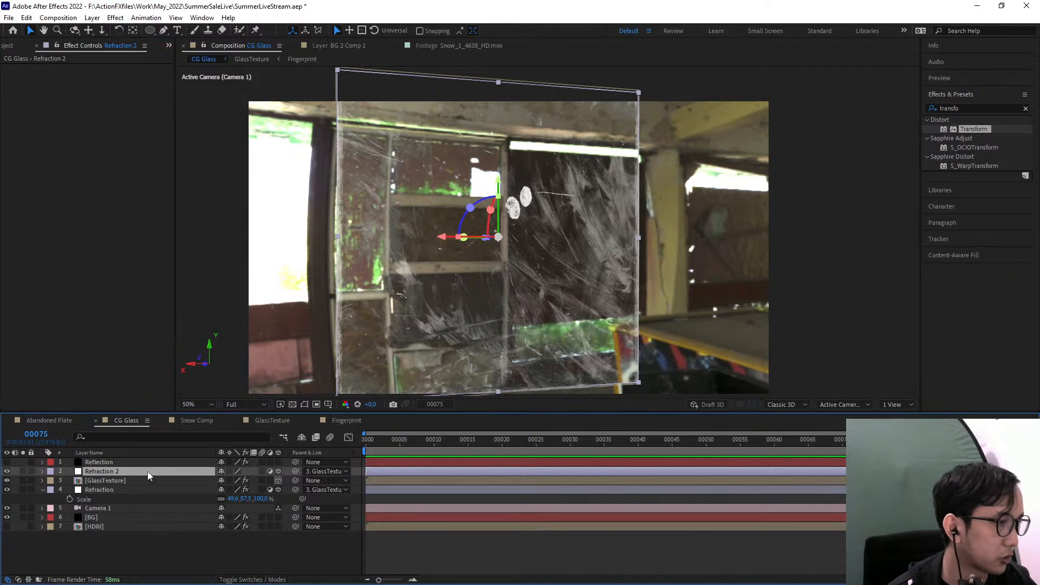
left_click(270, 472)
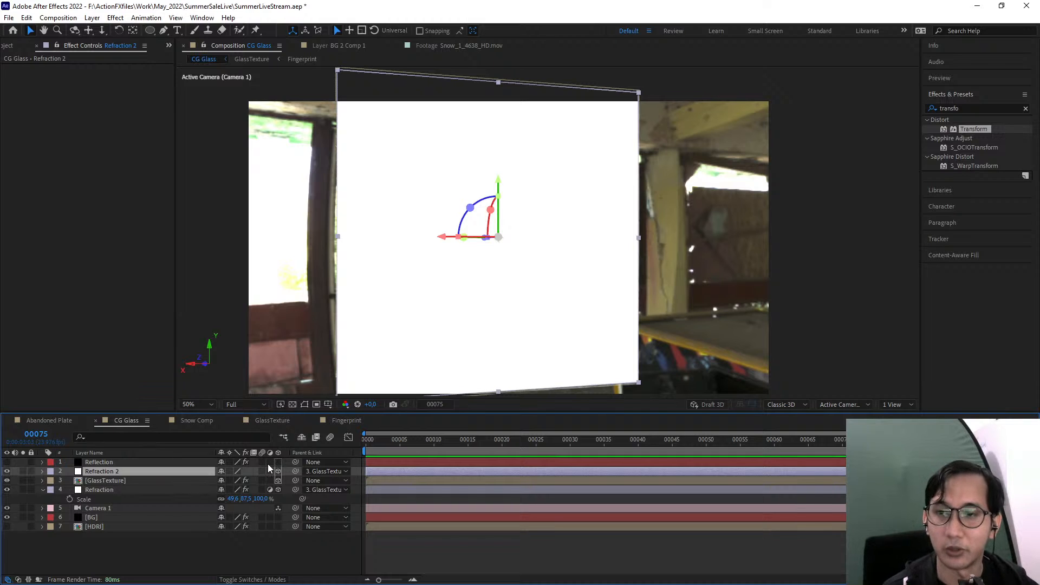
Rename the Refraction copy to ReflectionMatte
left_click(125, 463)
right_click(131, 471)
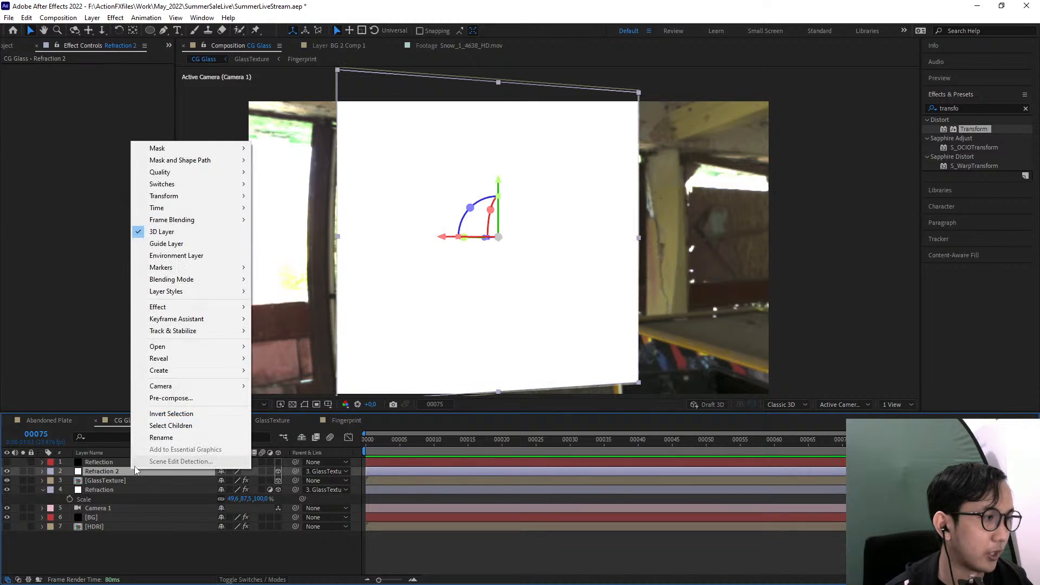
left_click(161, 437)
type("ReflectionMatte")
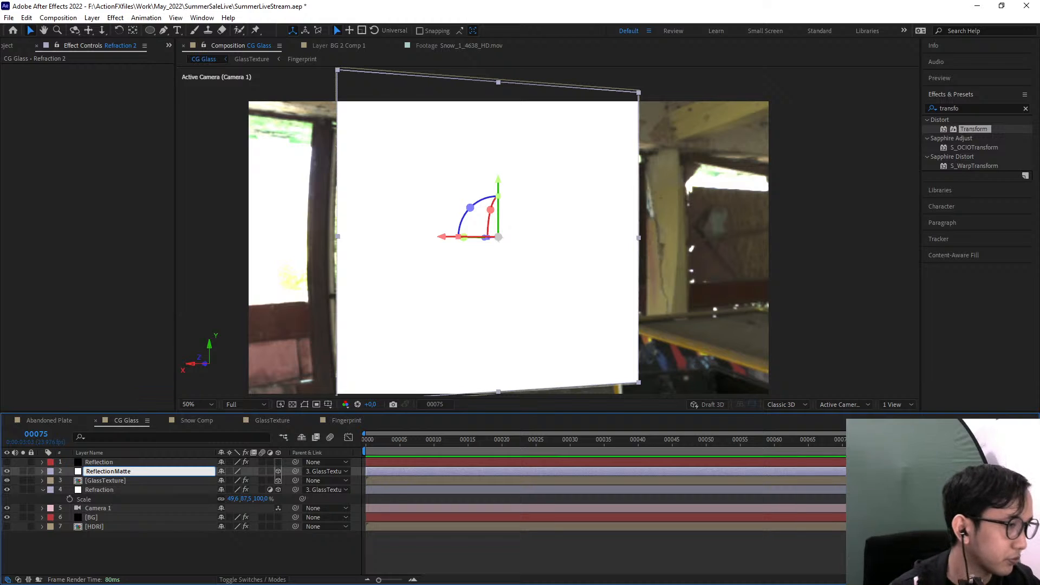
left_click(128, 479)
left_click(120, 472)
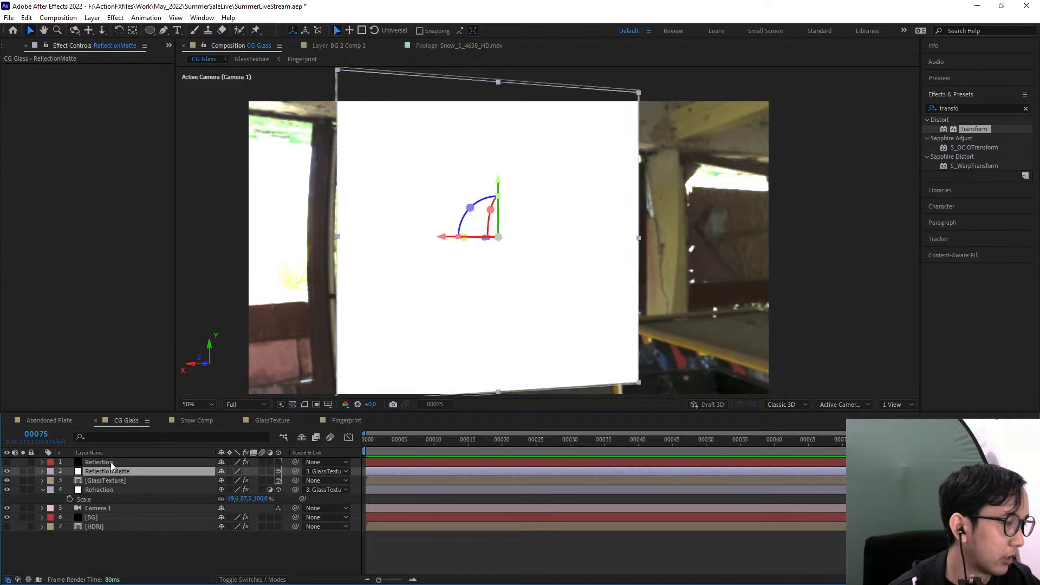
Move the Reflection layer below ReflectionMatte, make it visible and solo it briefly to inspect it
left_click(110, 463)
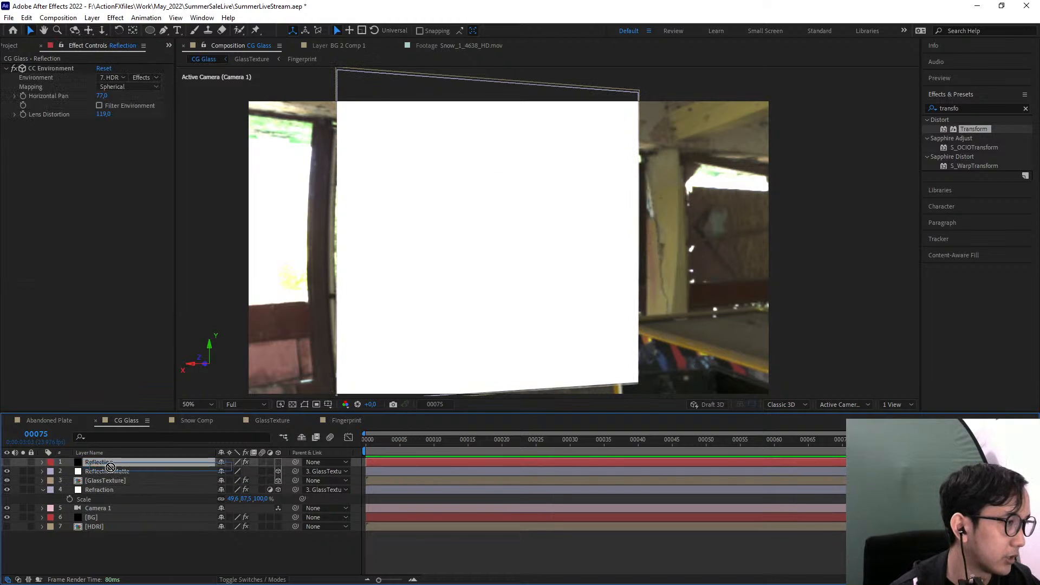
key("ctrl+bracketleft")
left_click(7, 471)
left_click(23, 470)
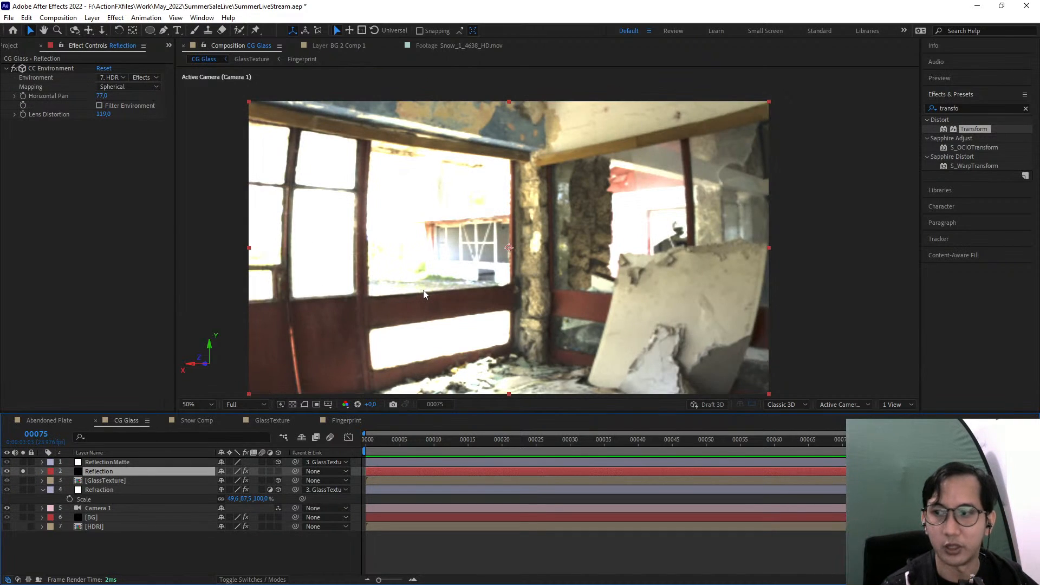
left_click(23, 471)
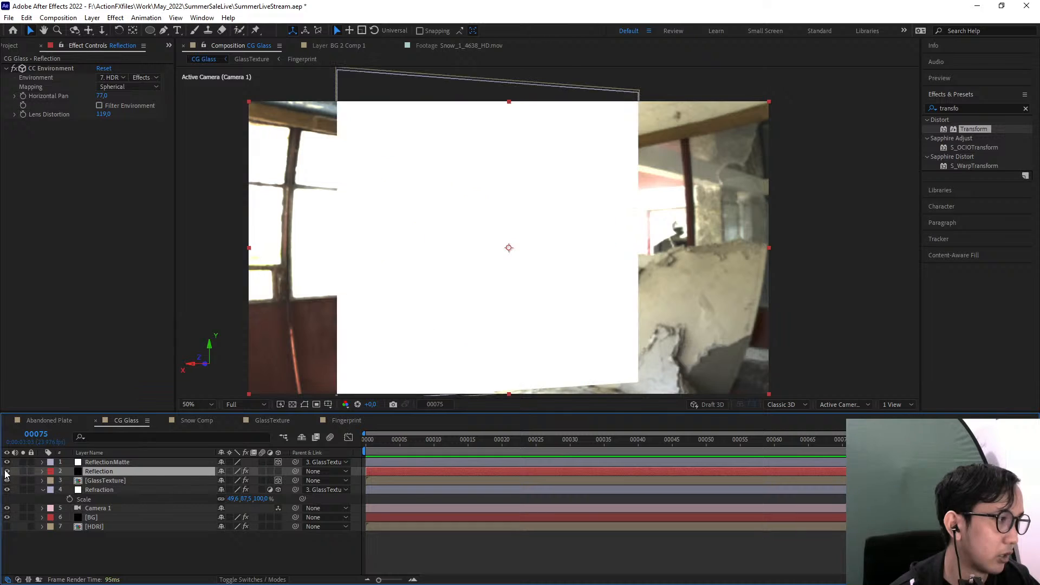
Hide ReflectionMatte and set the Reflection layer's track matte to Alpha Matte "ReflectionMatte"
left_click(7, 471)
left_click(7, 471)
left_click(7, 462)
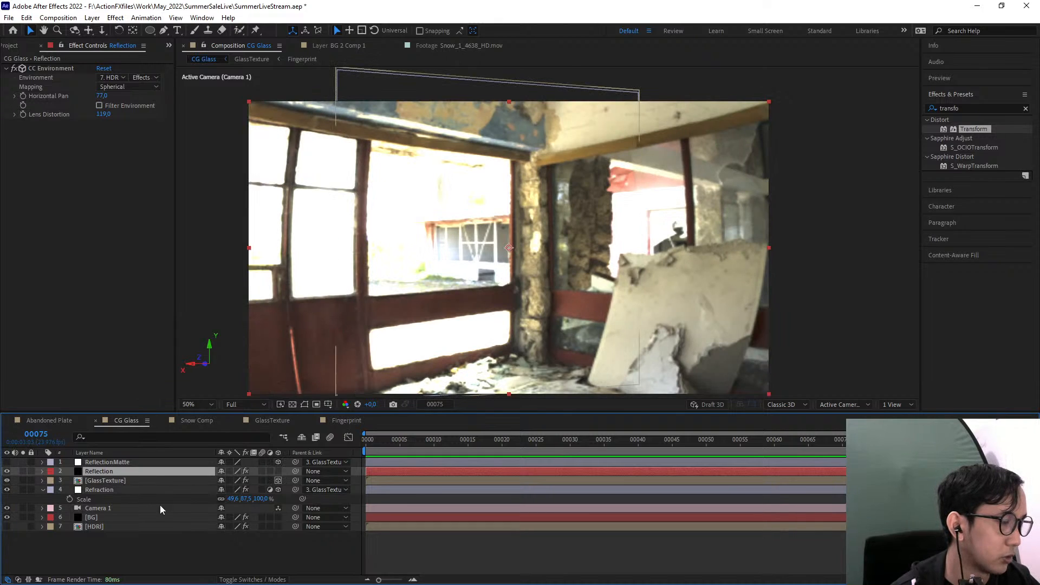
left_click(237, 579)
left_click(283, 471)
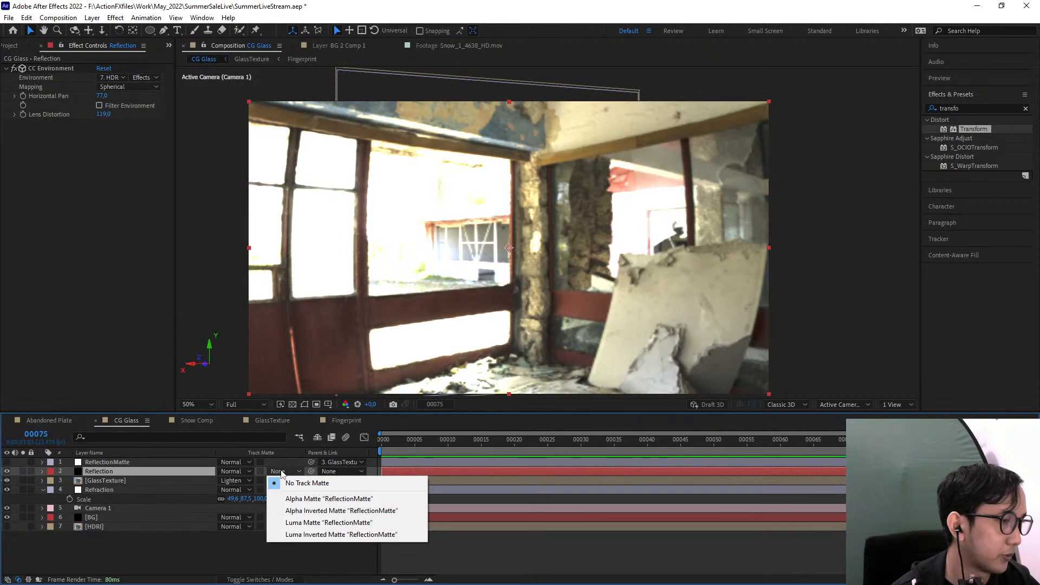
left_click(302, 499)
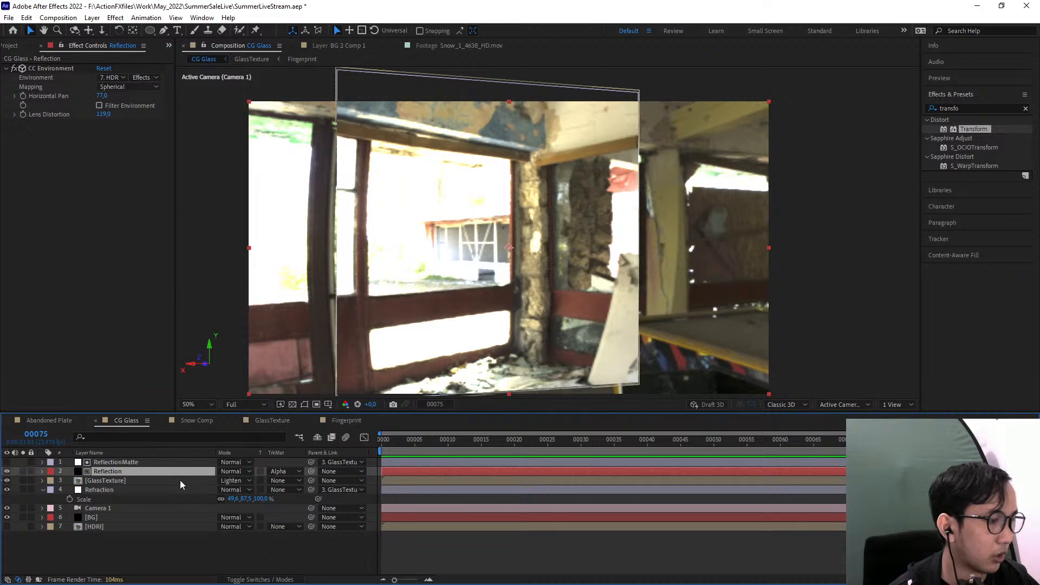
Lower the Reflection layer's Opacity to 41% and solo it briefly to examine the reflection alone
key("t")
left_click_drag(223, 481, 197, 488)
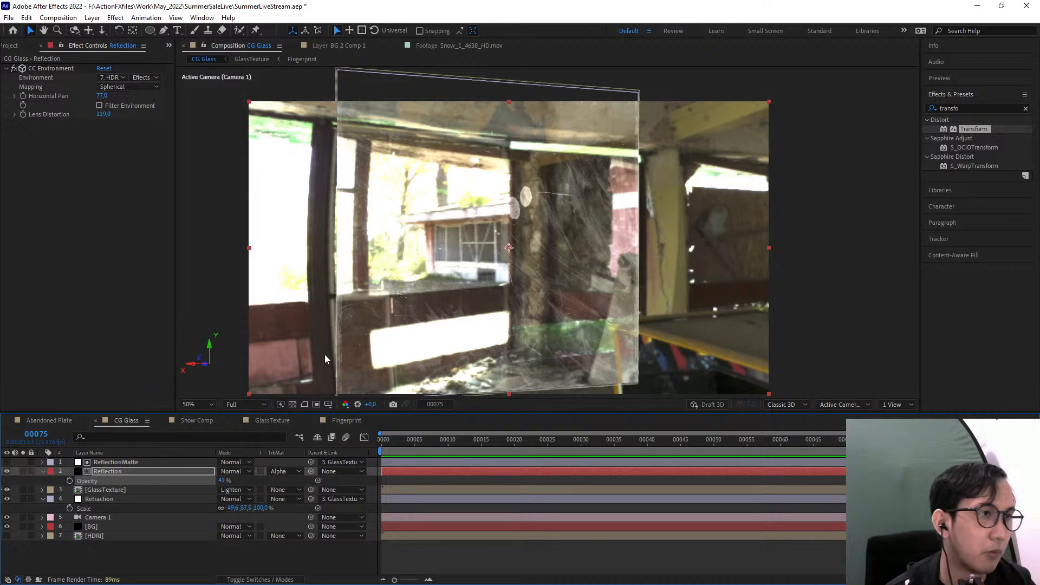
left_click(23, 471)
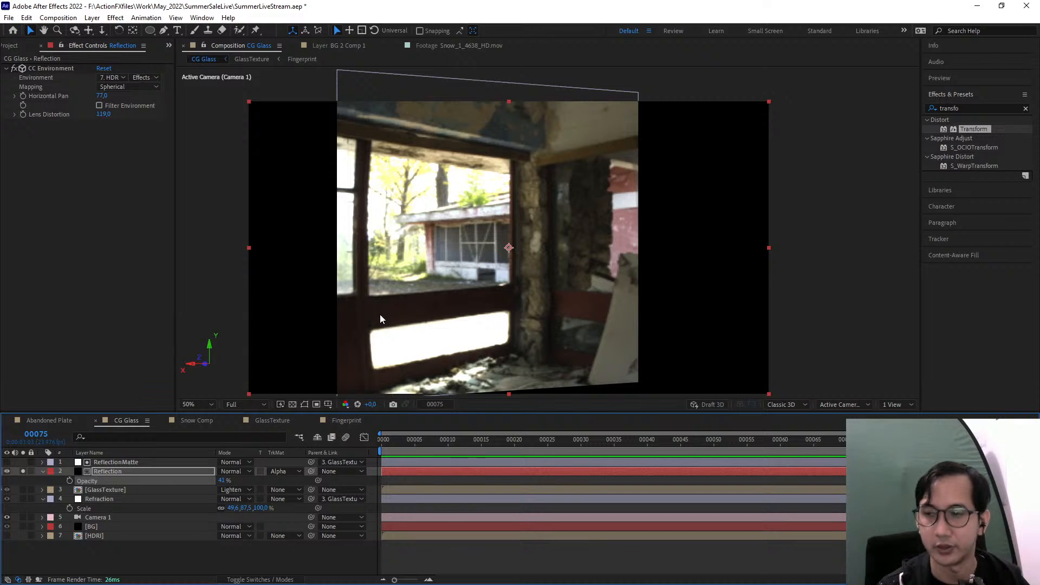
left_click(22, 472)
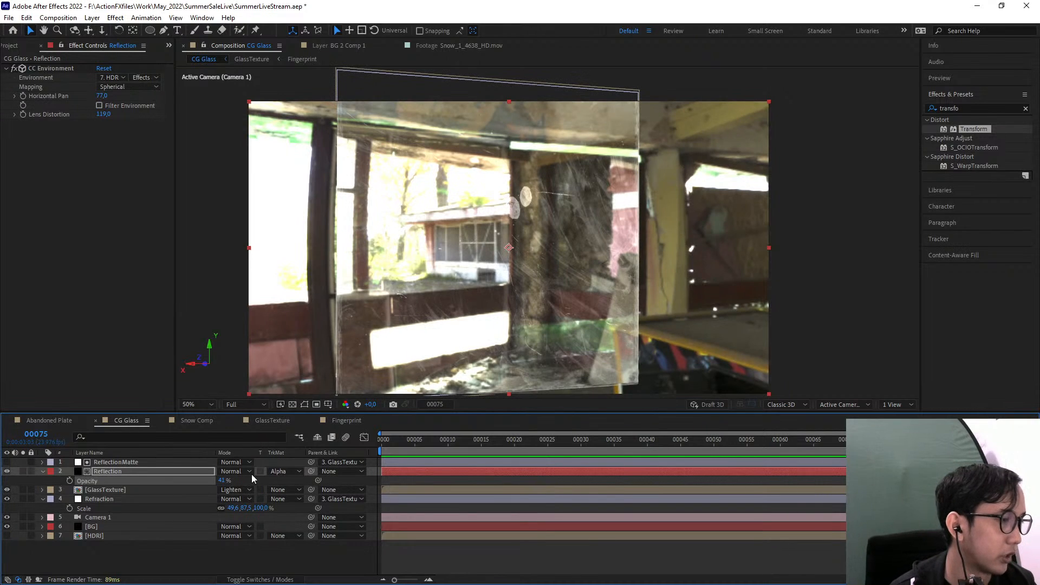
Set the Reflection layer's blending mode to Screen and inspect the glass at 100% magnification
left_click(232, 472)
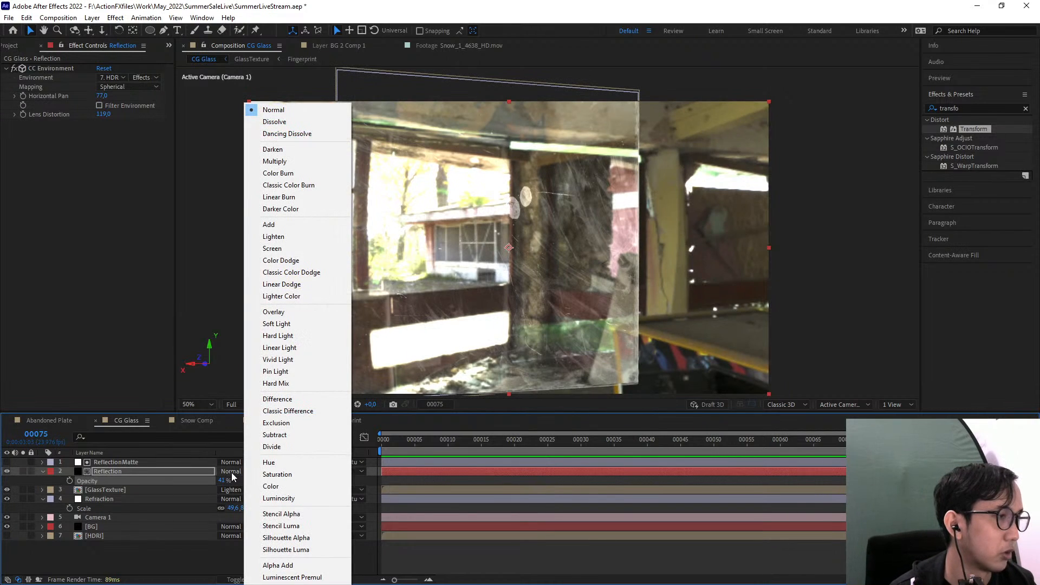
left_click(299, 250)
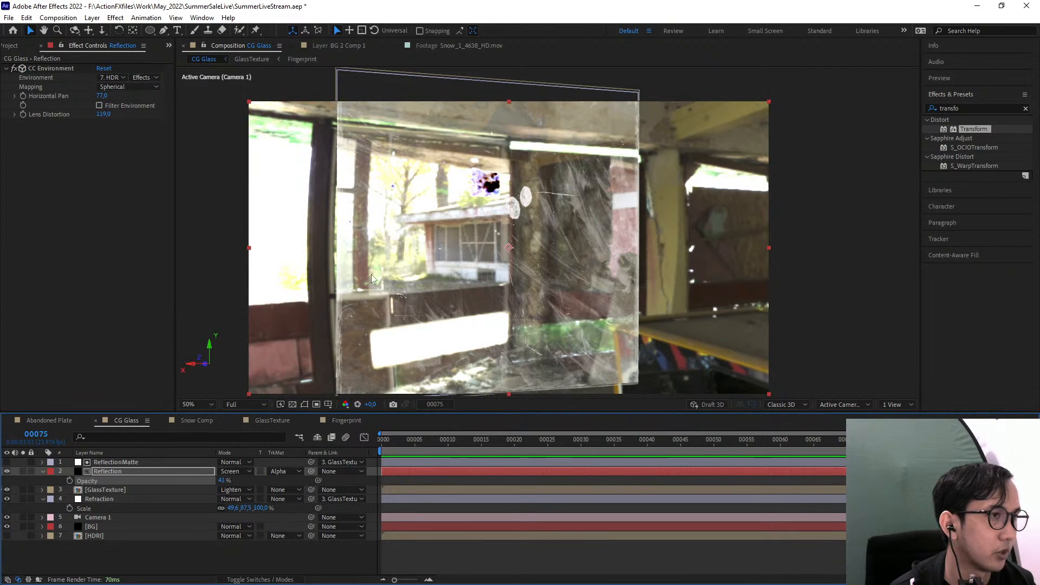
key("period")
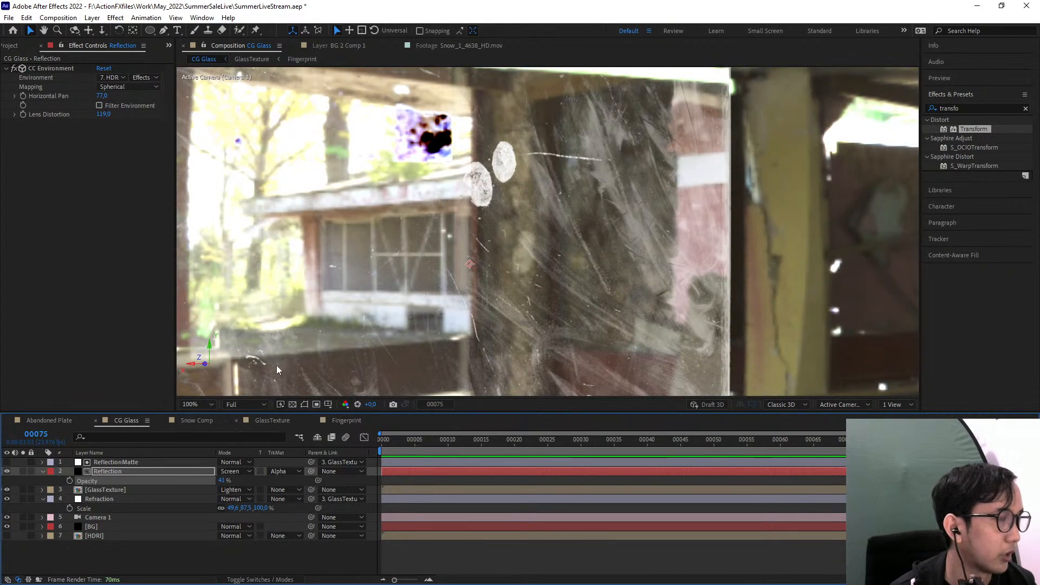
Change the Reflection layer's blending mode to Add and view the whole glass pane at 50% magnification
left_click(233, 472)
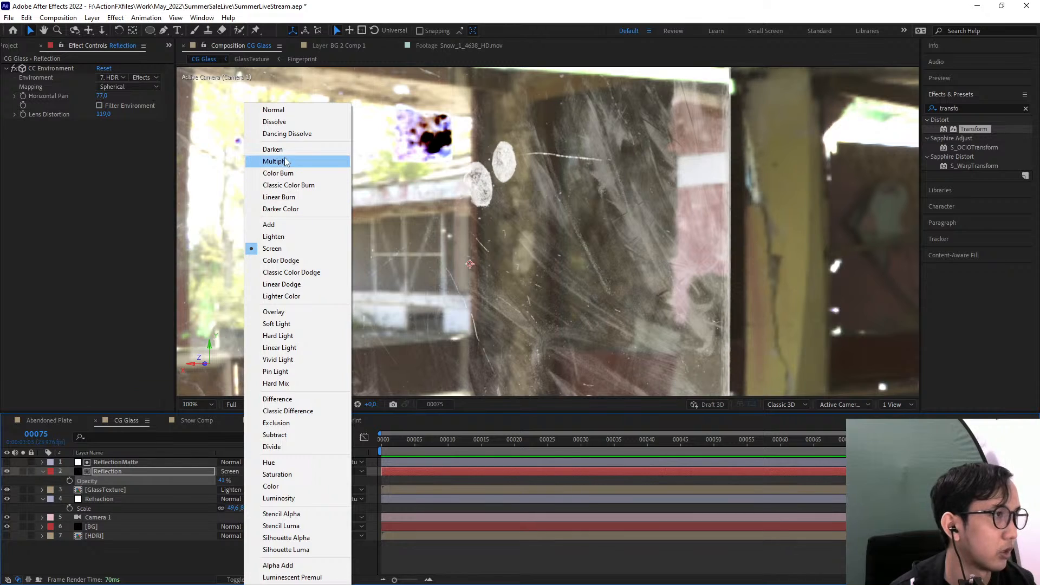
left_click(419, 155)
left_click_drag(427, 188, 477, 262)
left_click(233, 472)
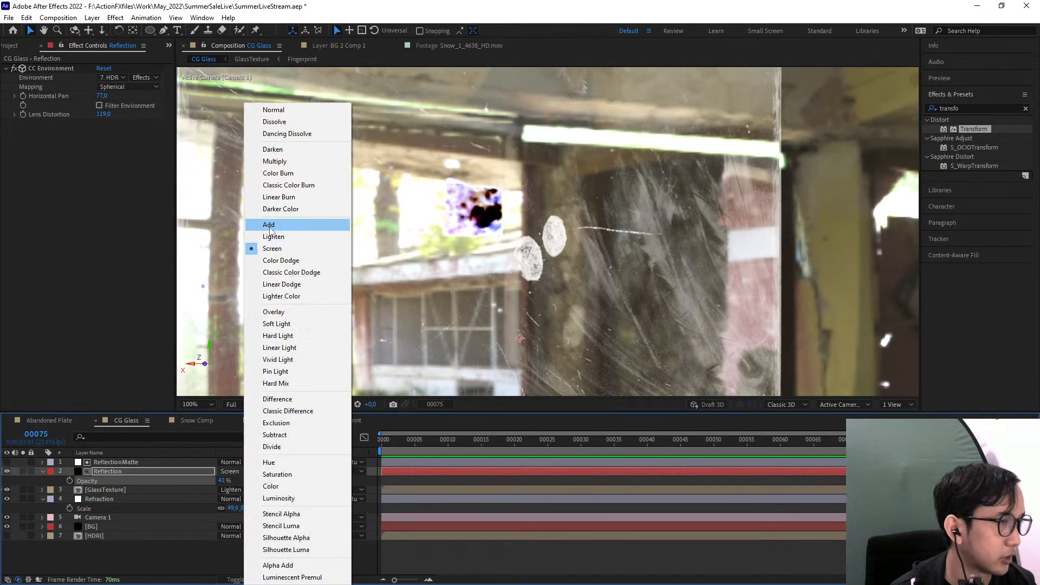
left_click(275, 229)
scroll(350, 258, "down", 1)
left_click_drag(403, 367, 442, 289)
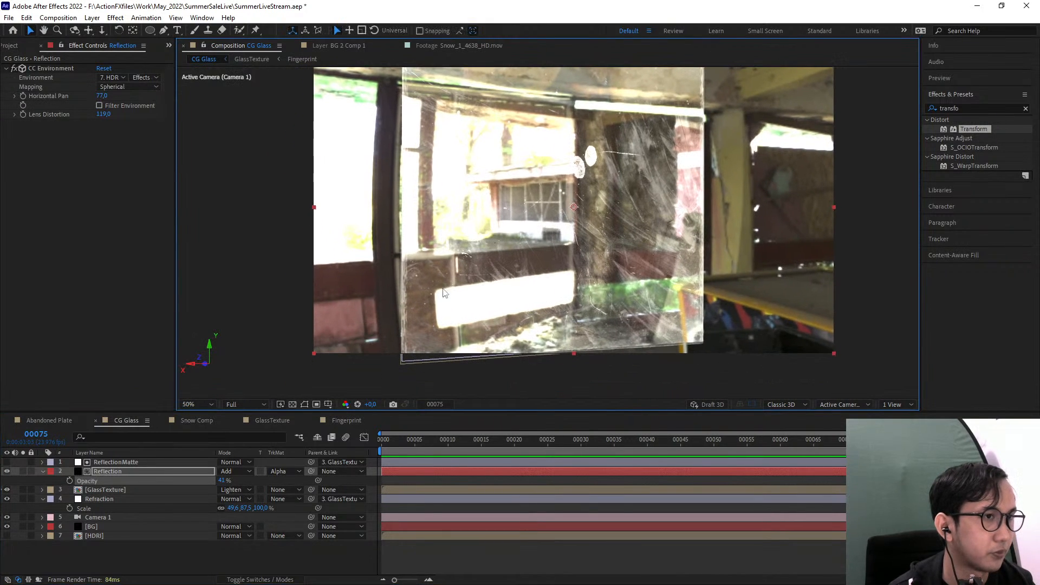
Toggle the visibility of the Reflection and Refraction layers to compare the glass with and without each, leaving both visible
left_click(7, 471)
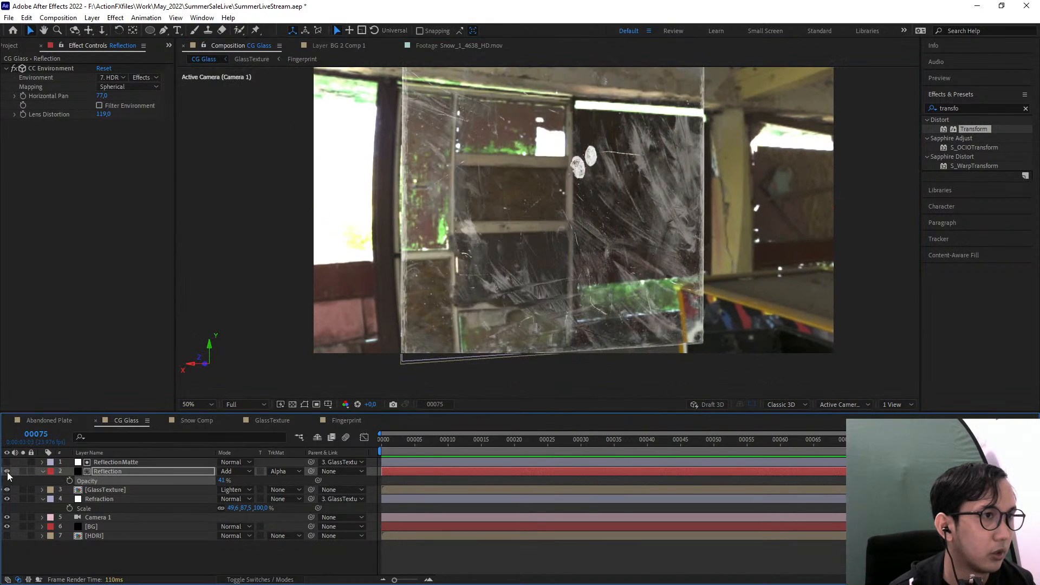
left_click(8, 472)
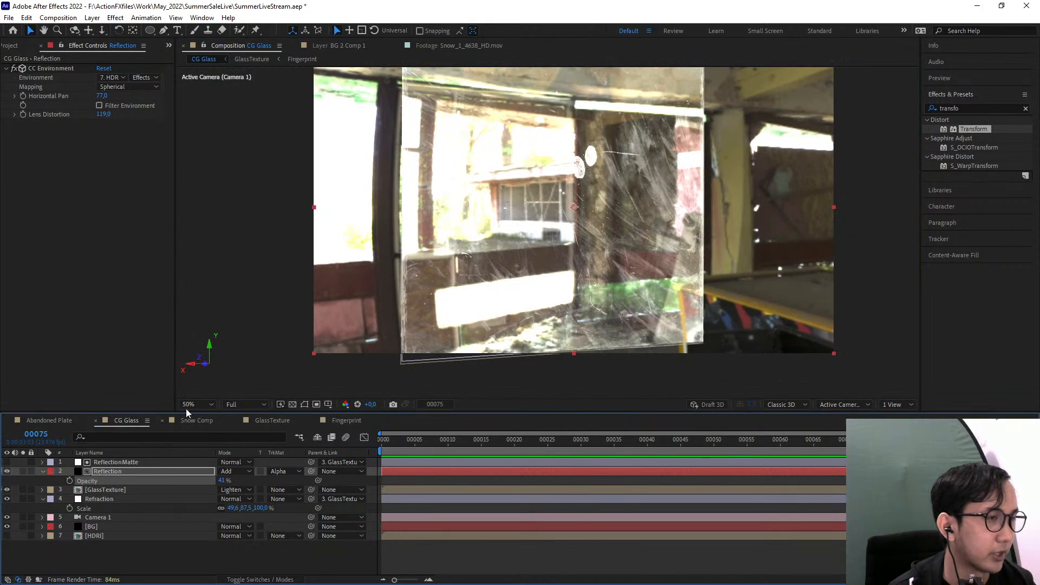
left_click(7, 471)
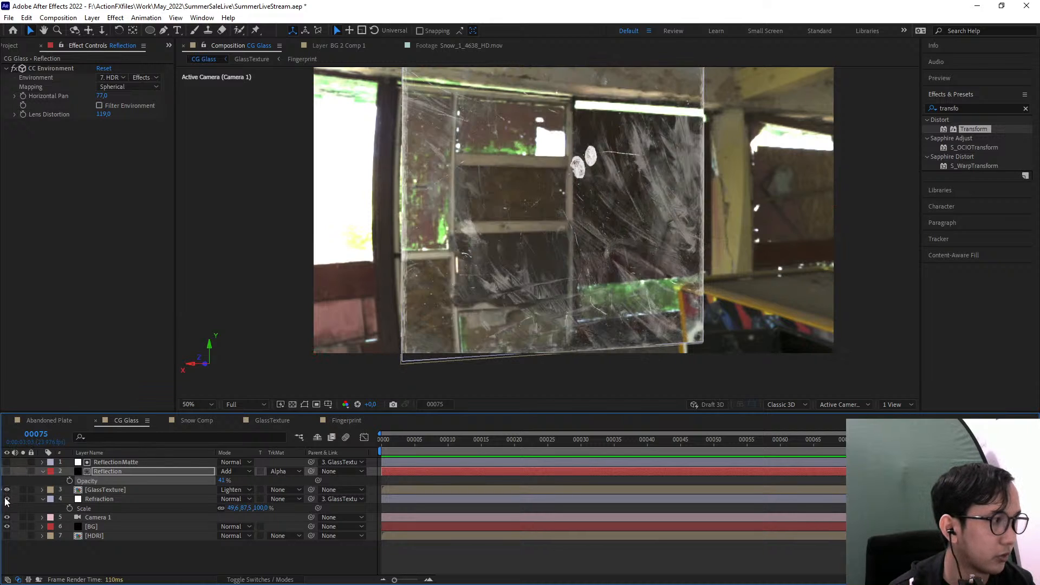
left_click(7, 499)
left_click(7, 499)
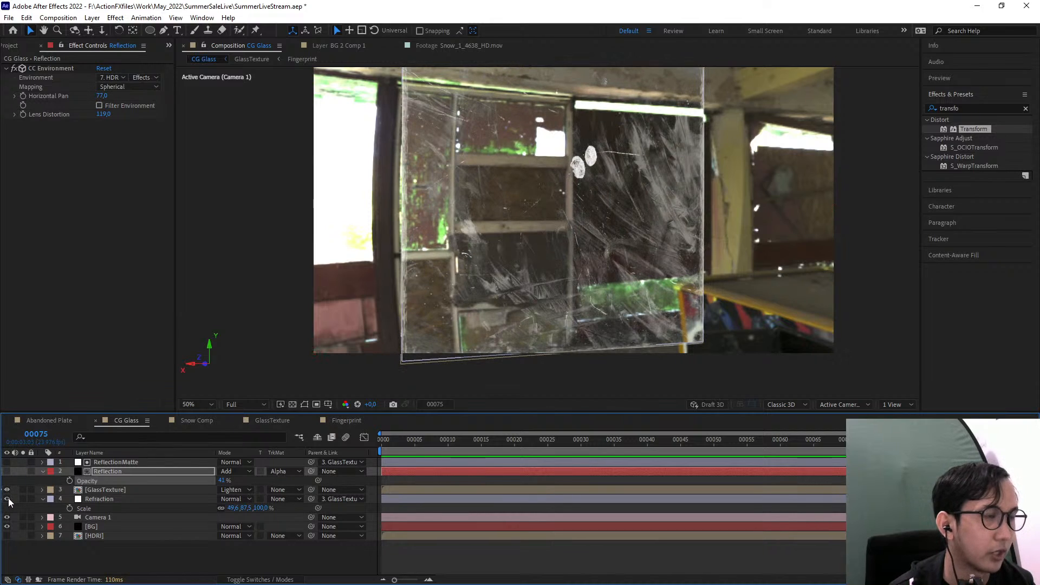
left_click(7, 472)
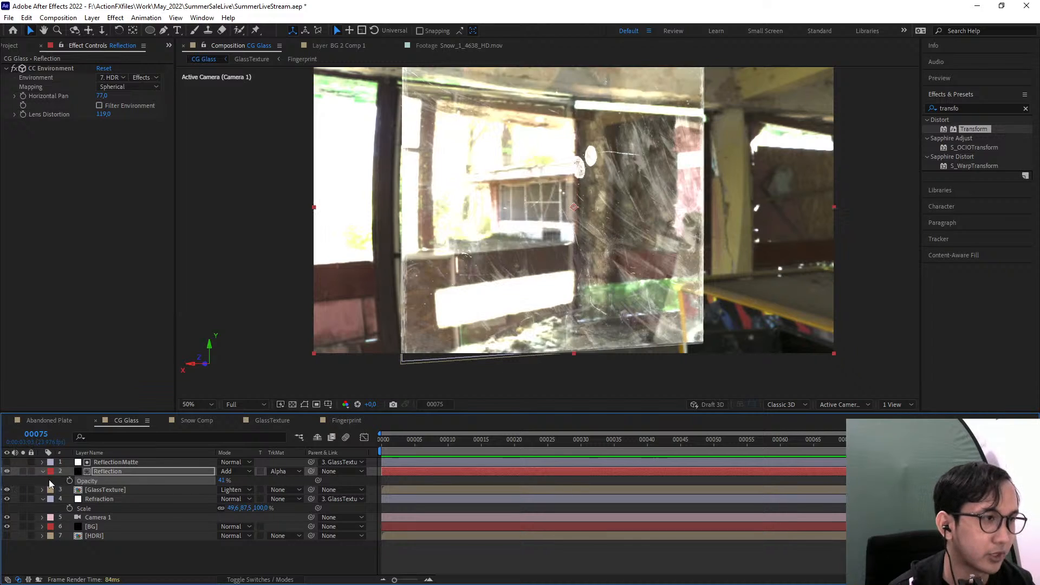
Set the Reflection layer's Opacity to 10% and toggle its visibility to compare the result
left_click(223, 480)
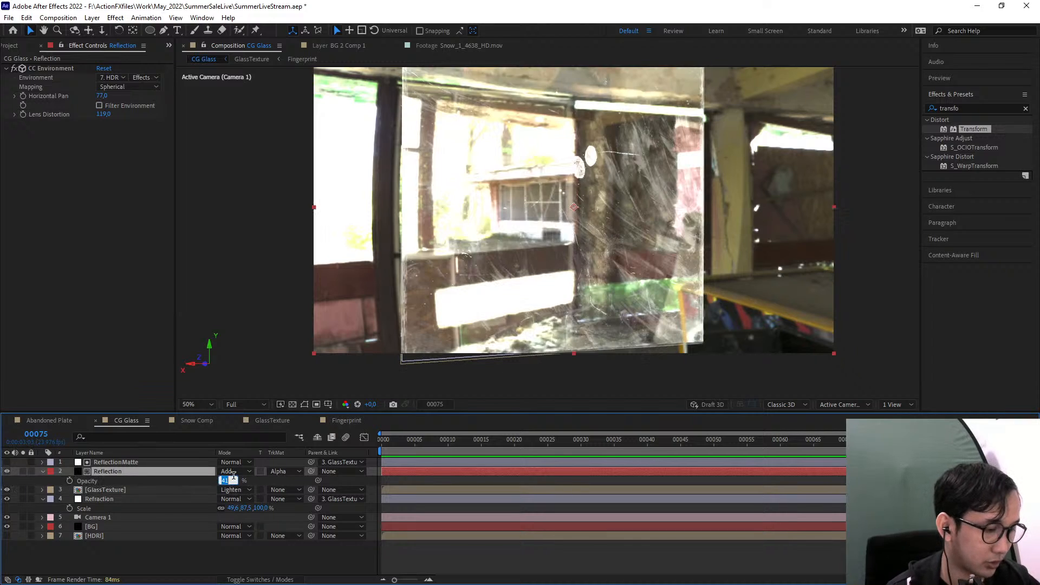
type("10")
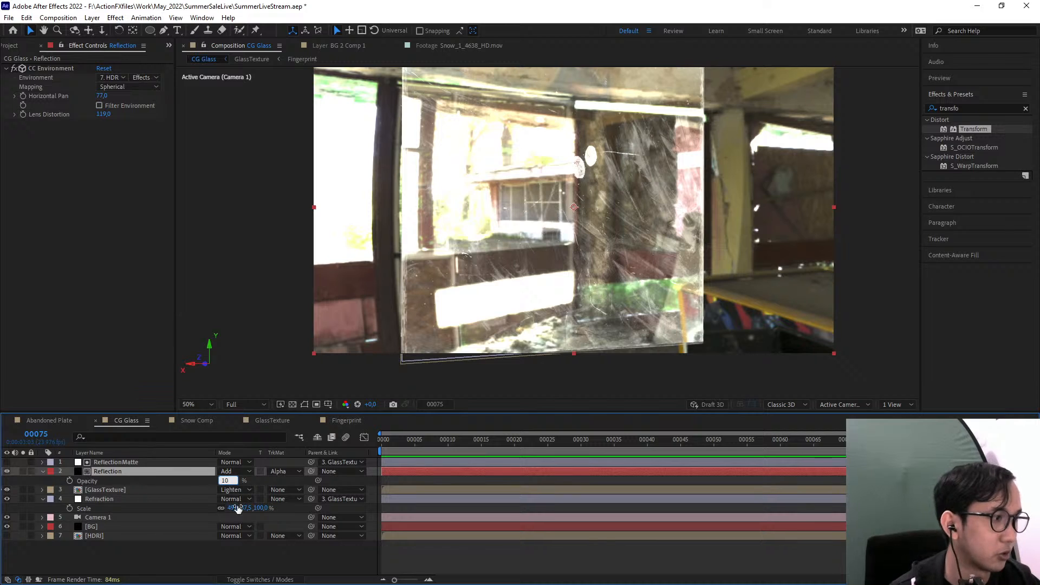
left_click(199, 555)
left_click(7, 471)
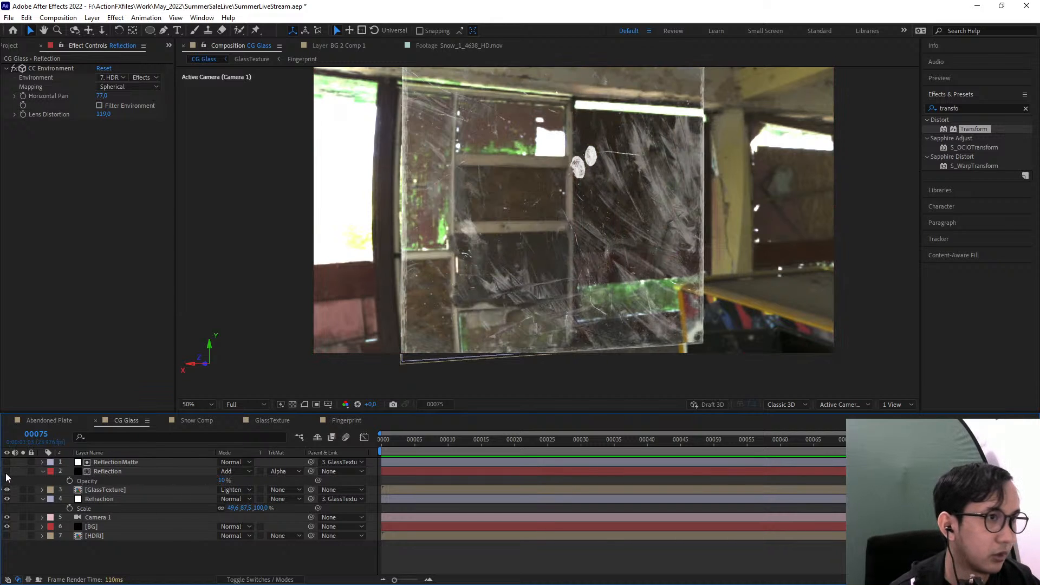
left_click(7, 472)
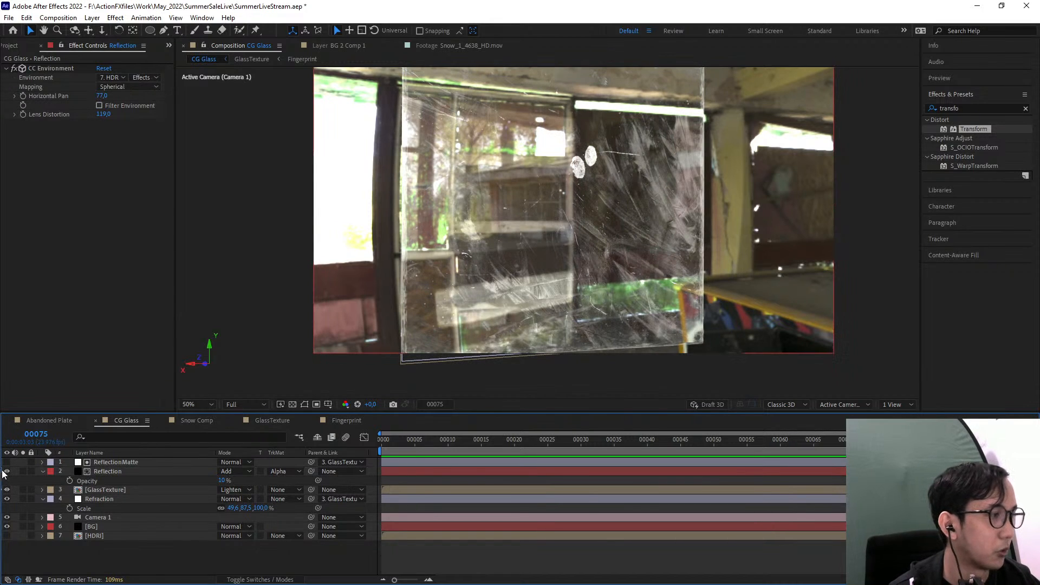
Orbit Camera 1 around the glass pane to a steep side angle
left_click(103, 526)
left_click(103, 517)
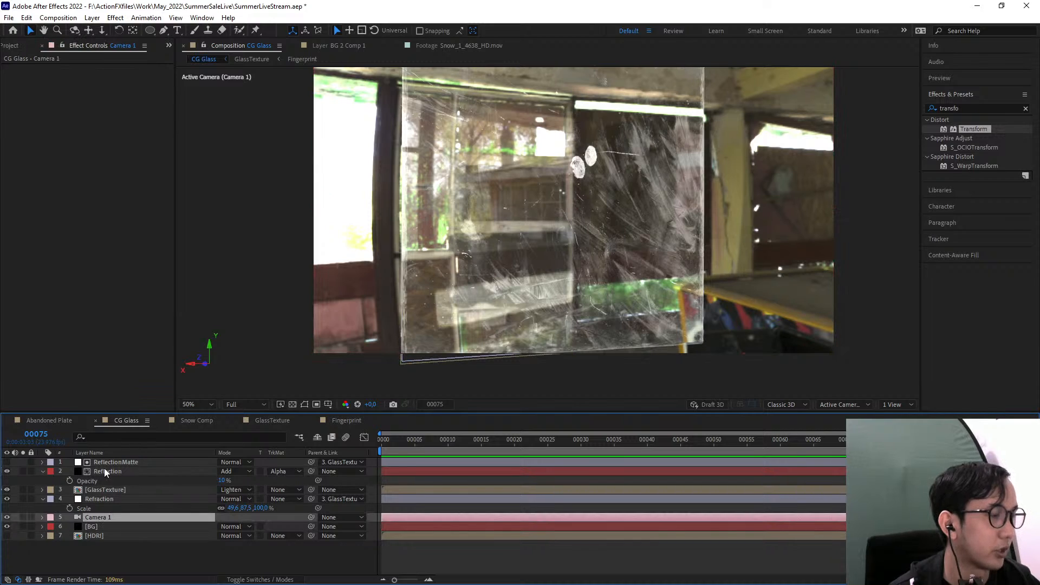
key("c")
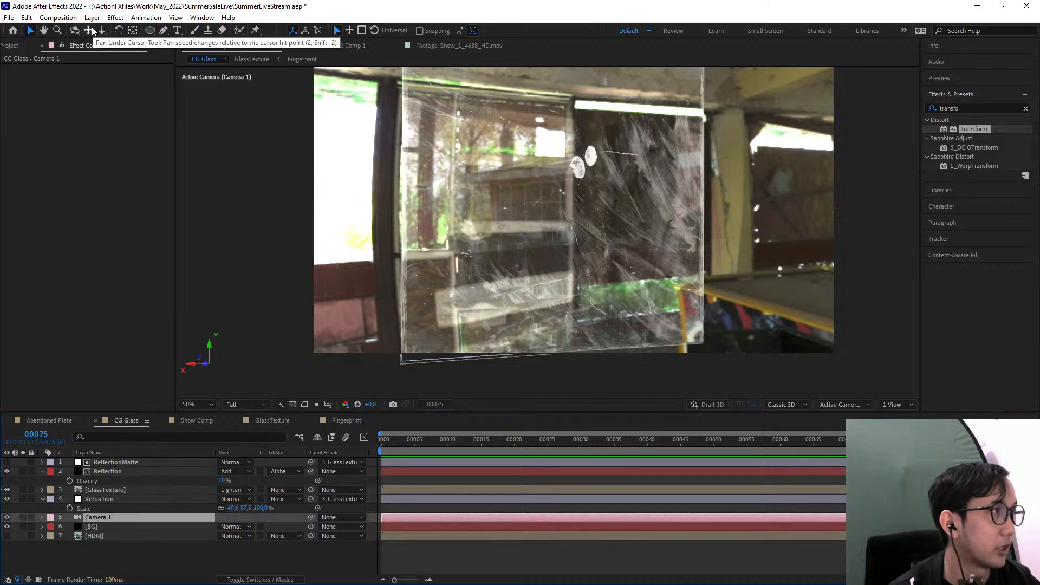
left_click_drag(595, 194, 621, 208)
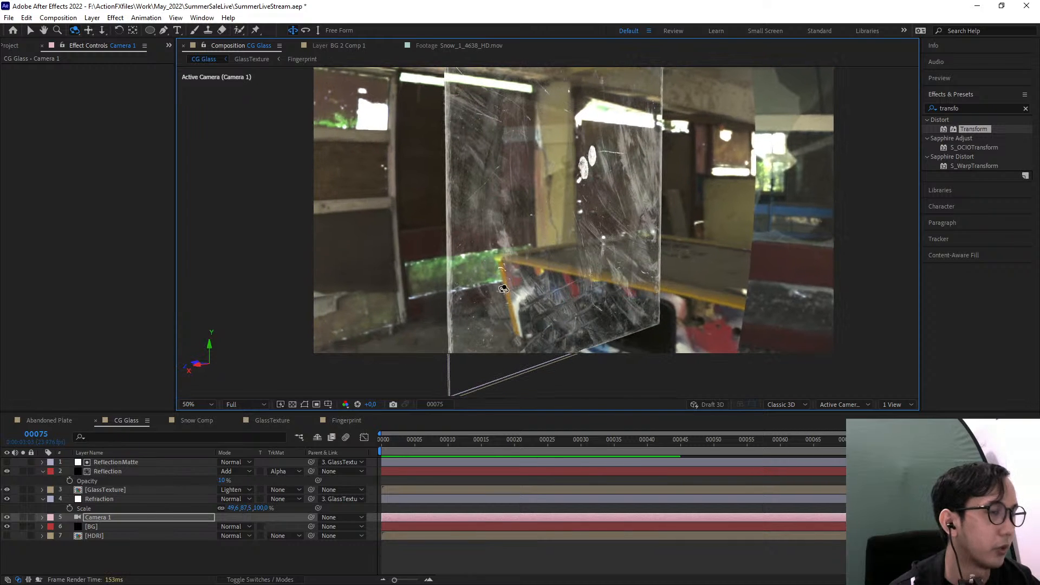
left_click_drag(506, 291, 523, 339)
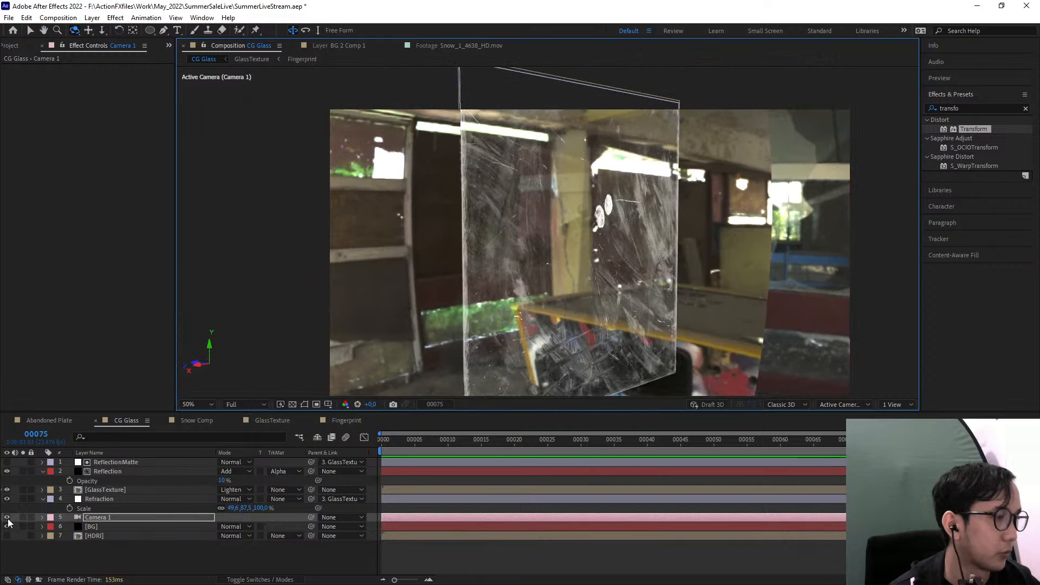
Toggle the GlassTexture, Refraction and Reflection layers one by one to examine each one's contribution from the new camera angle
left_click(7, 491)
left_click(7, 490)
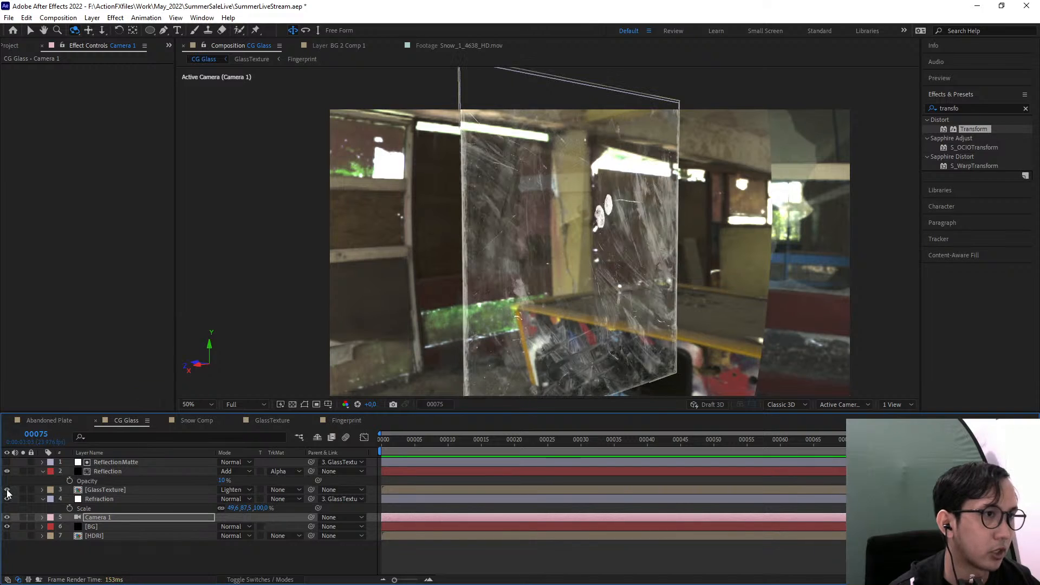
left_click(7, 499)
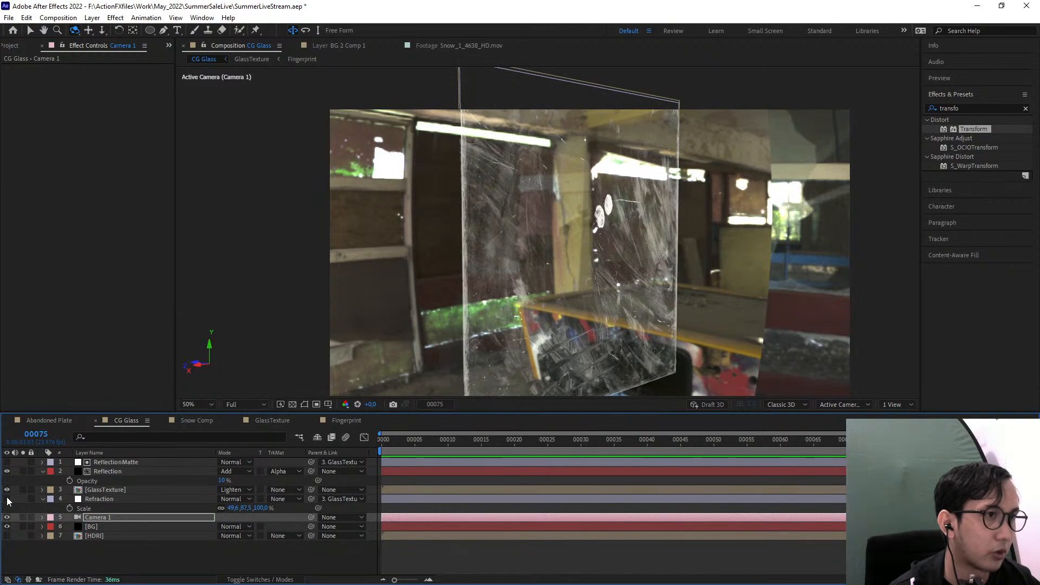
left_click(7, 499)
left_click(7, 499)
left_click(7, 499)
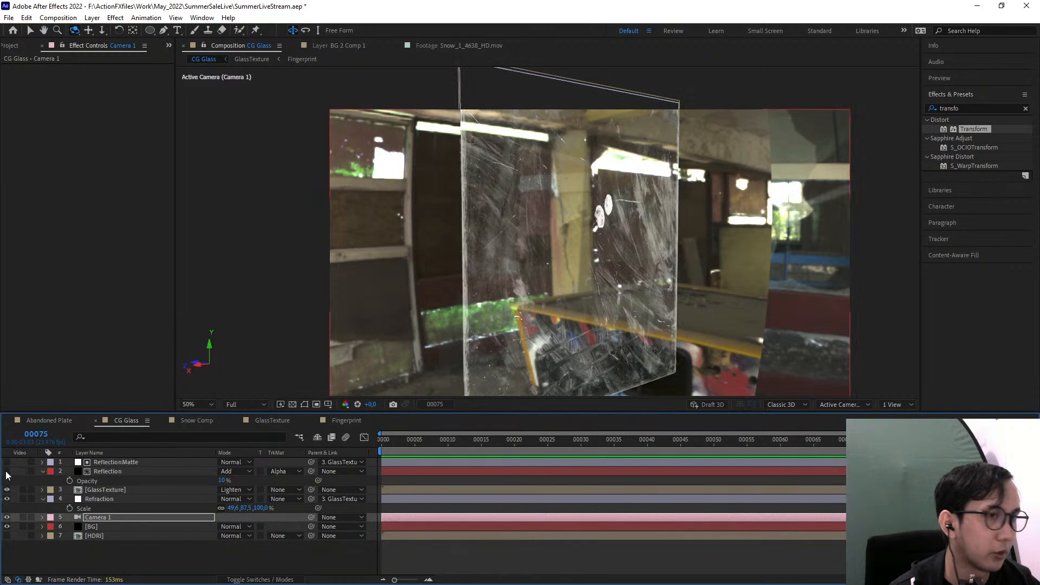
left_click(7, 471)
left_click(7, 472)
left_click(7, 472)
left_click(7, 472)
Orbit Camera 1 back toward a more frontal view of the glass and select the GlassTexture layer
mouse_move(491, 268)
left_mouse_down()
mouse_move(442, 265)
mouse_move(529, 274)
mouse_move(480, 268)
left_mouse_up()
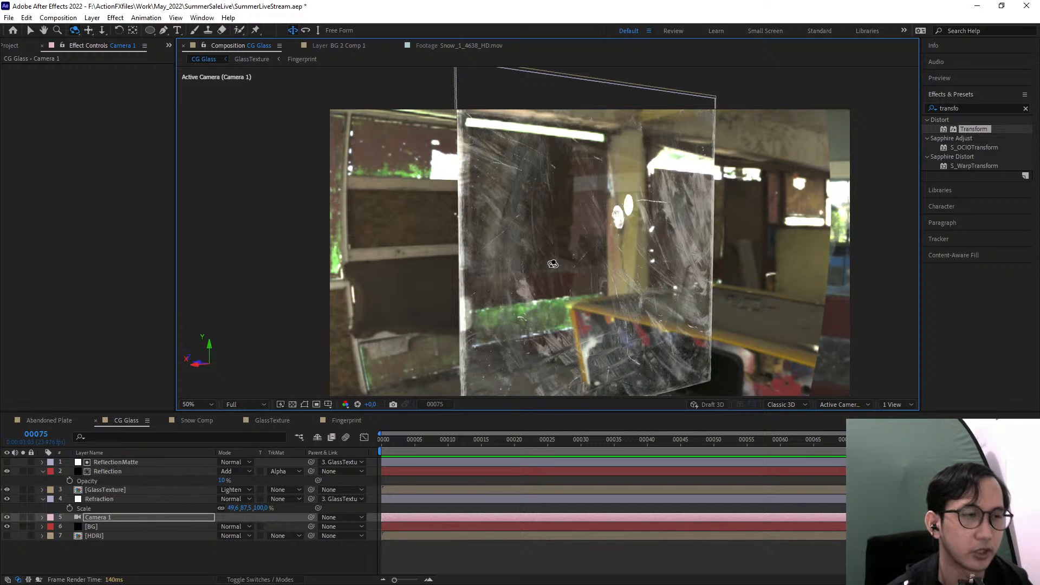
left_click(161, 491)
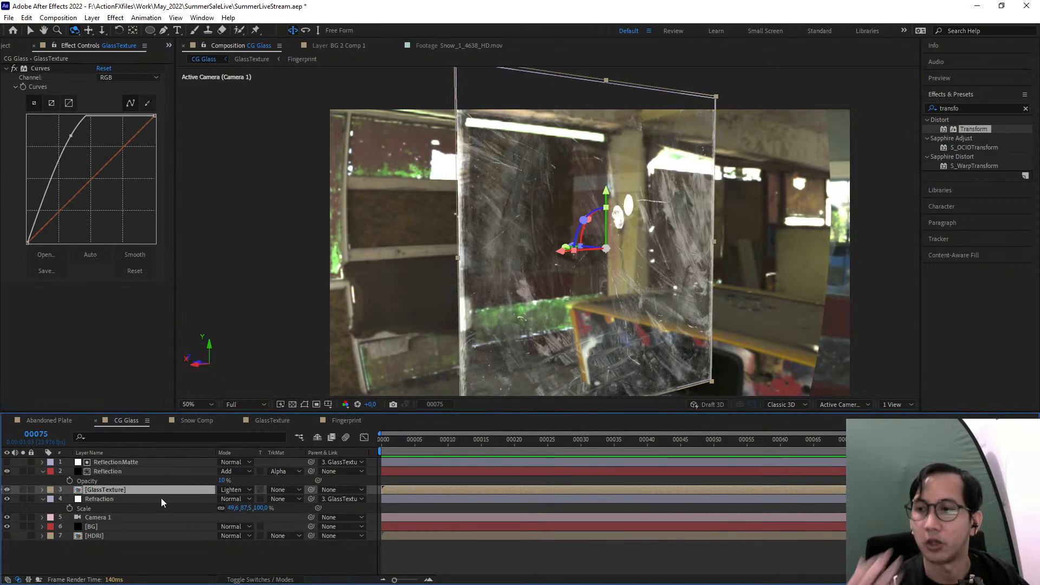
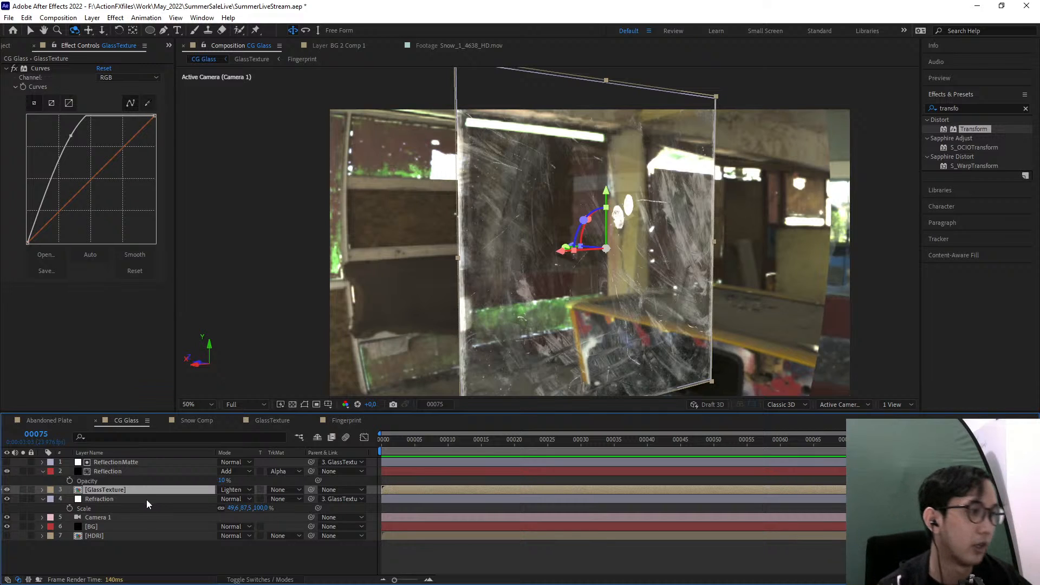
Find the Tint effect and apply it to the Refraction layer below its Transform effect
left_click(143, 499)
left_click(979, 106)
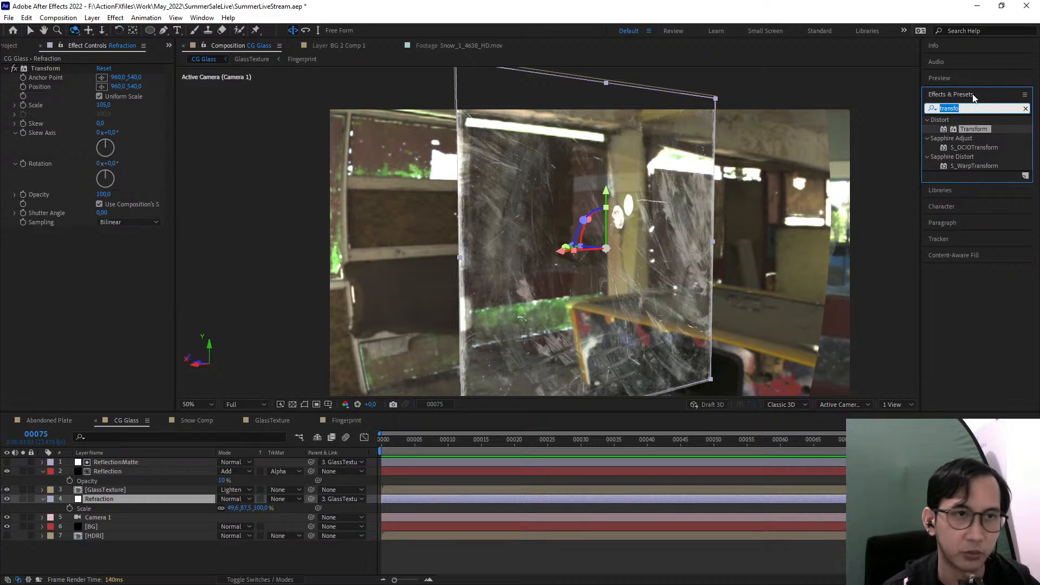
type("tint")
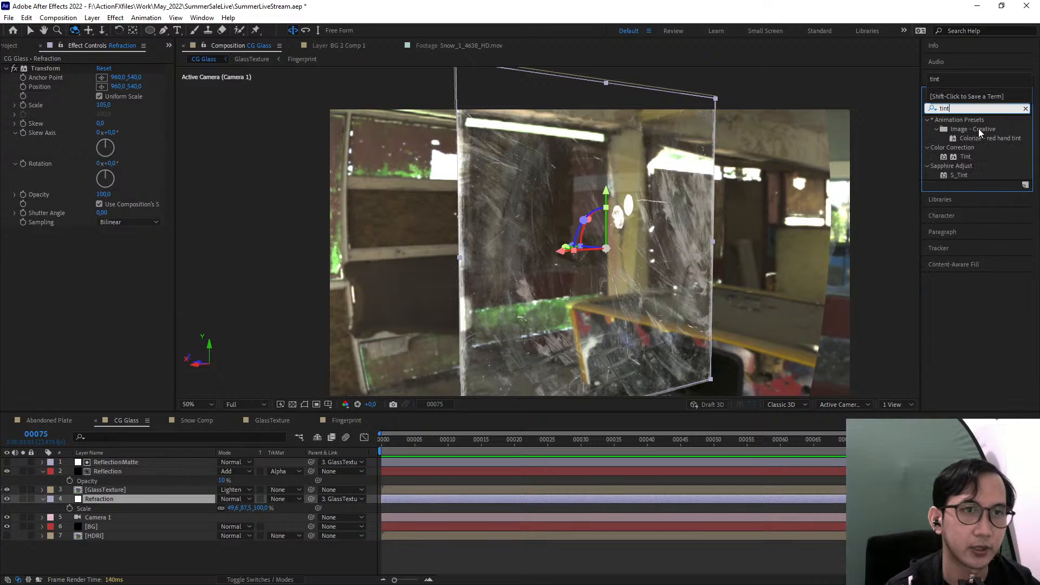
left_click_drag(963, 156, 127, 298)
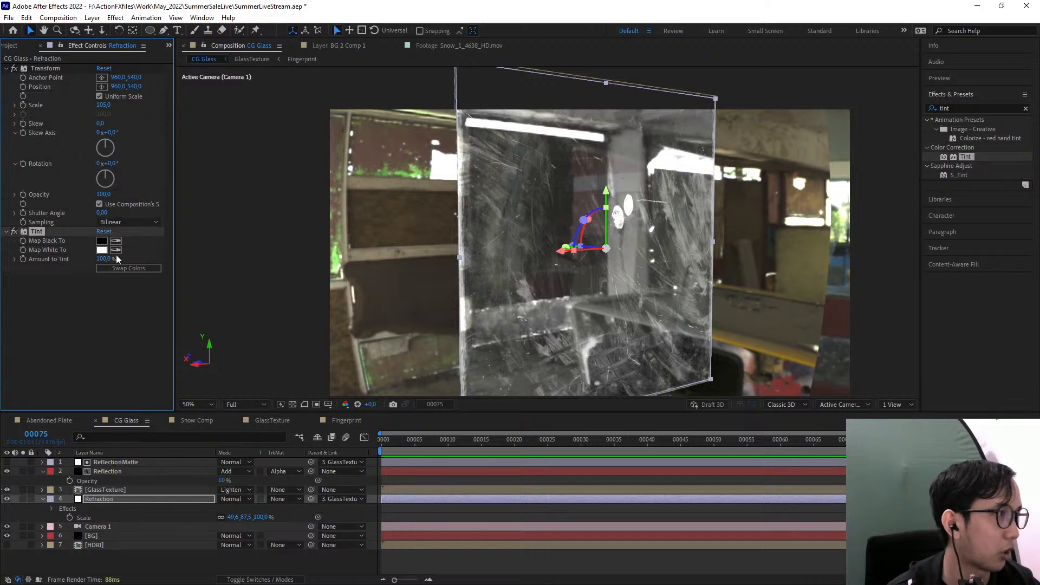
scroll(476, 262, "up", 1)
scroll(418, 275, "down", 1)
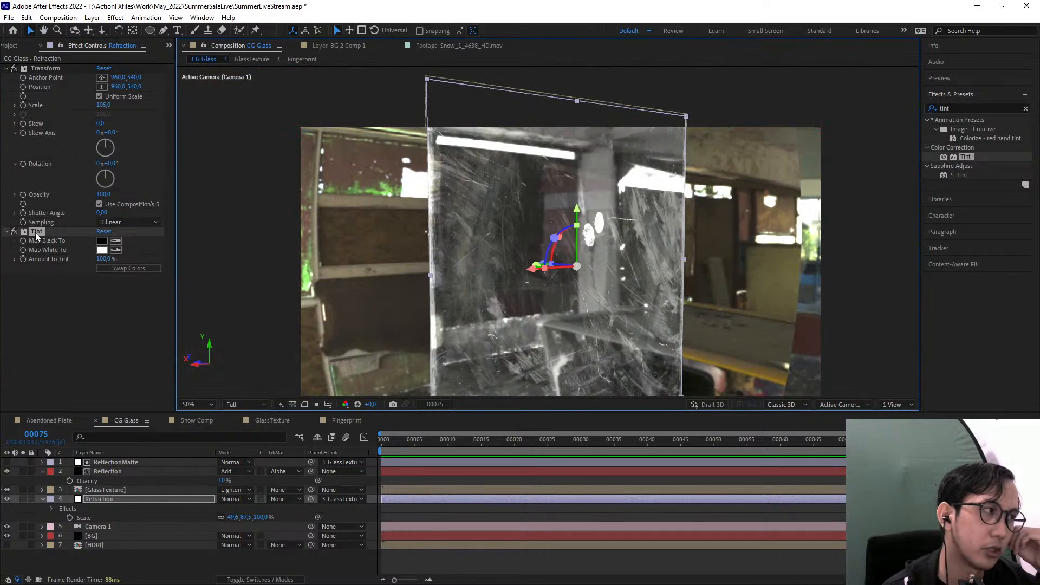
left_click(101, 254)
left_click(101, 251)
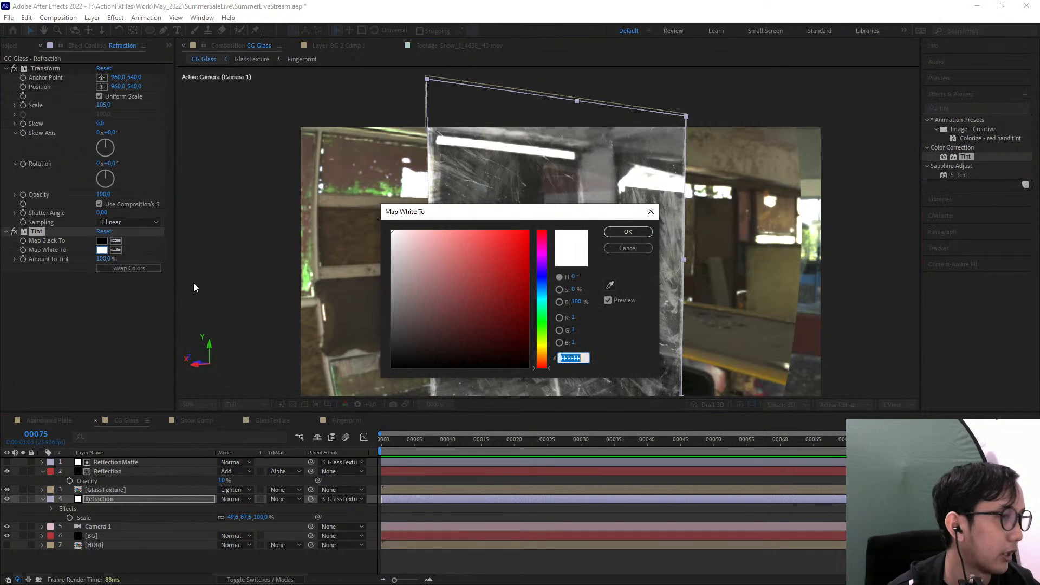
left_click(625, 248)
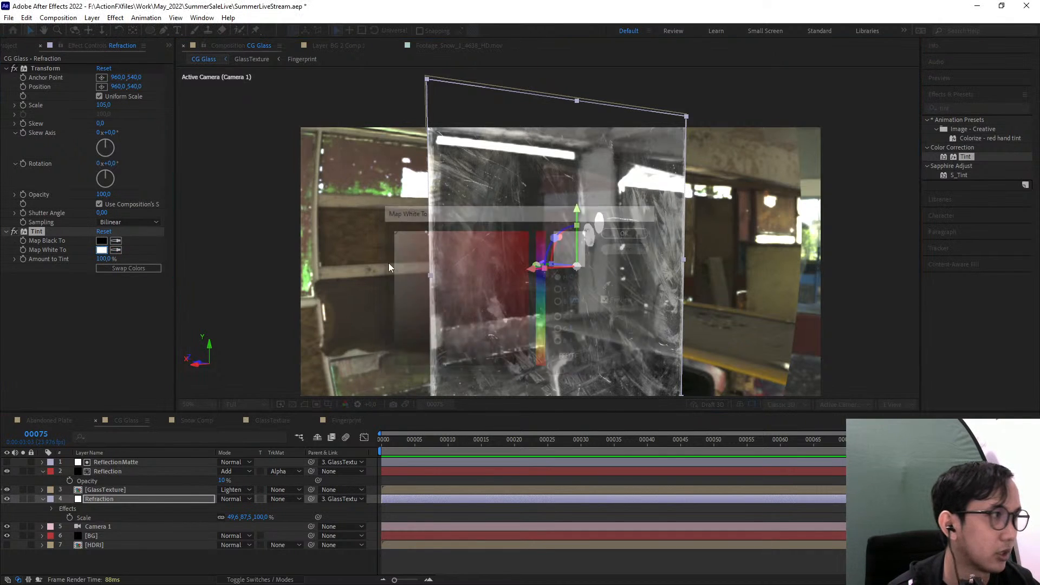
Set the Tint effect's Map Black To color to a very dark green and Amount to Tint to 50%
left_click(102, 240)
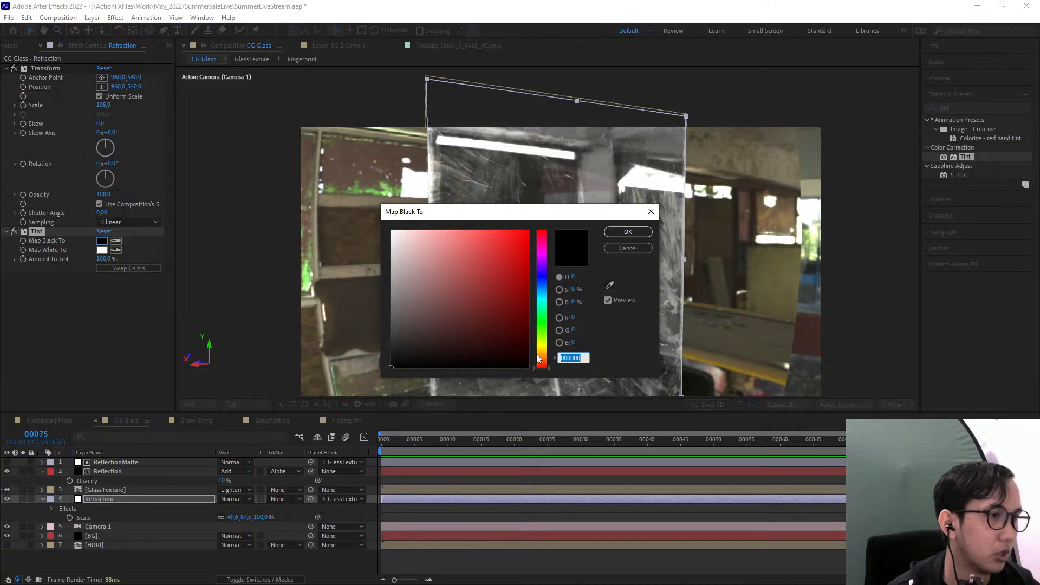
left_click_drag(542, 362, 542, 324)
left_click_drag(532, 368, 528, 363)
left_click(626, 234)
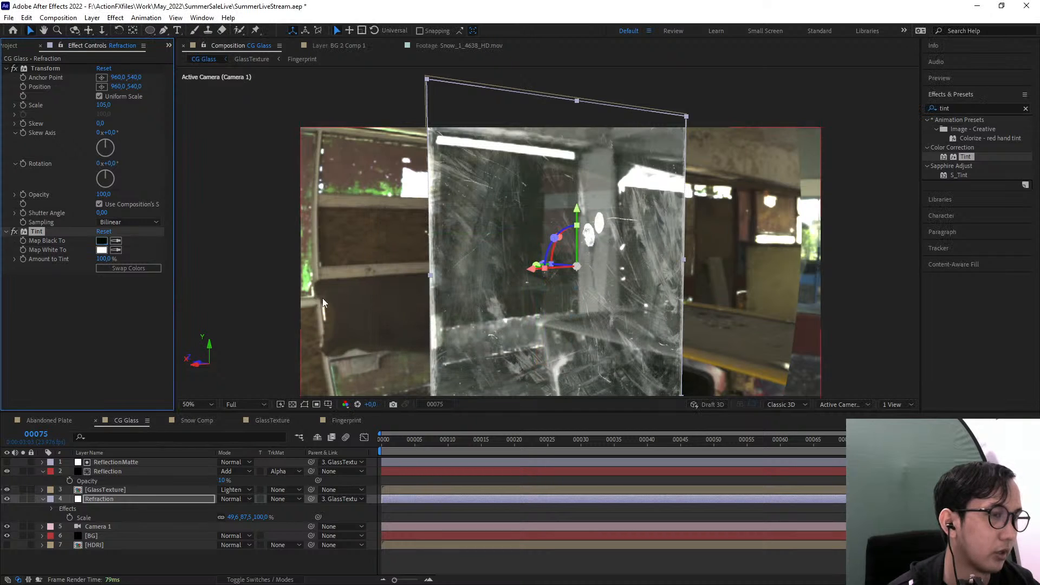
left_click(104, 259)
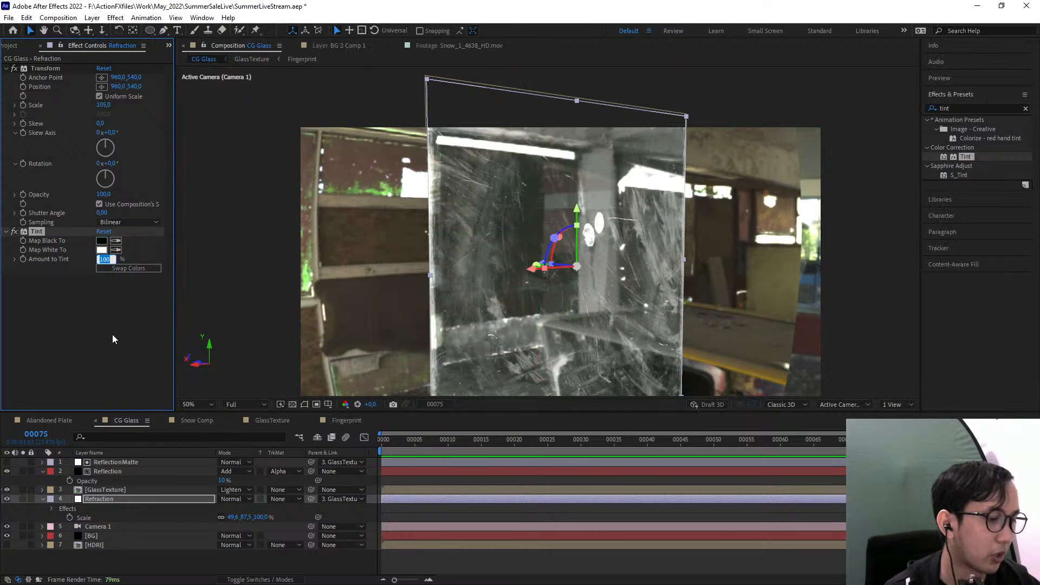
type("50,")
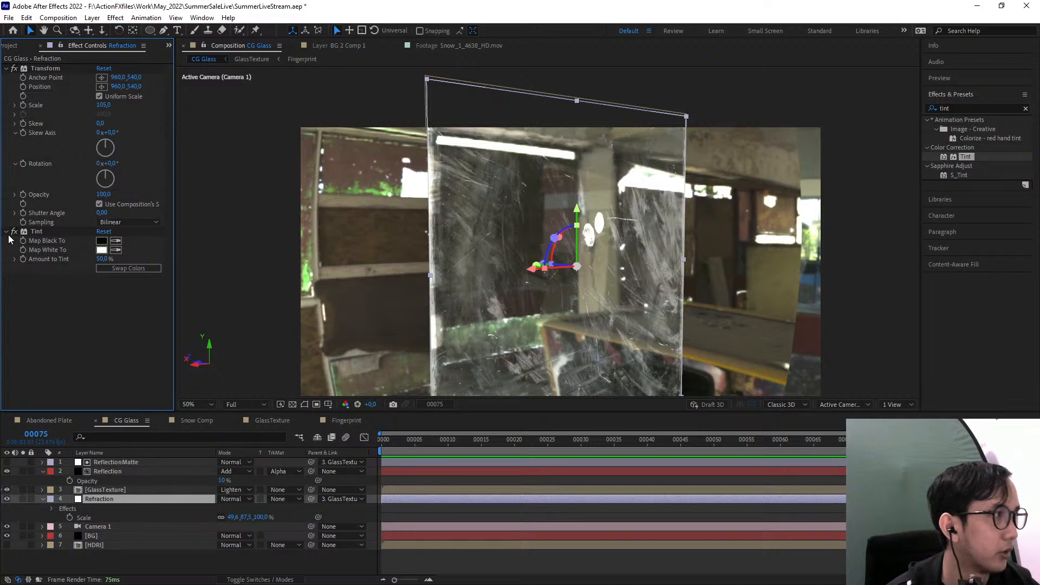
Orbit Camera 1 to a near-frontal view of the tinted glass and deselect the Refraction layer
key("comma")
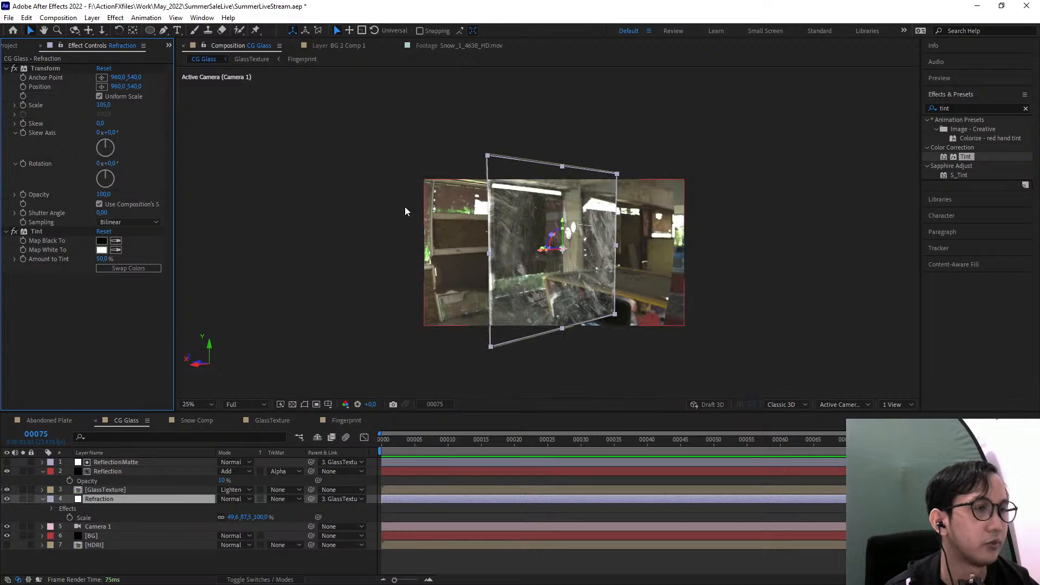
key("period")
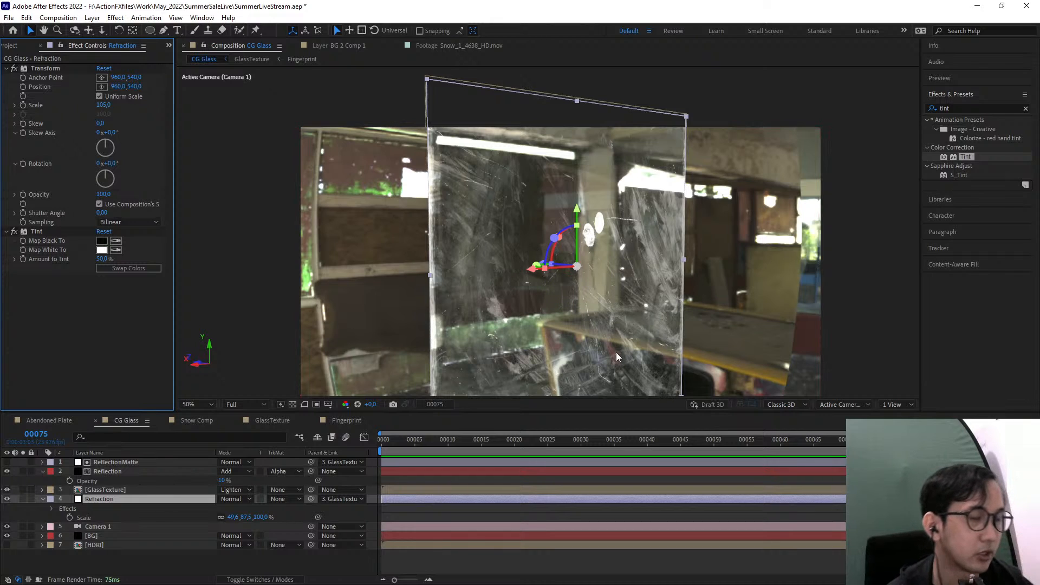
left_click_drag(616, 352, 669, 328)
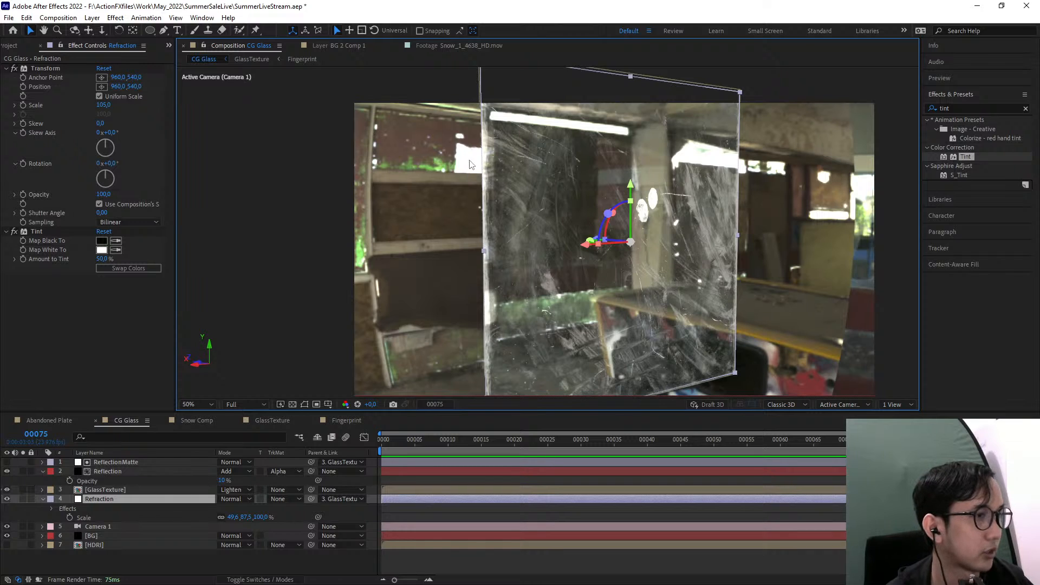
left_click(75, 30)
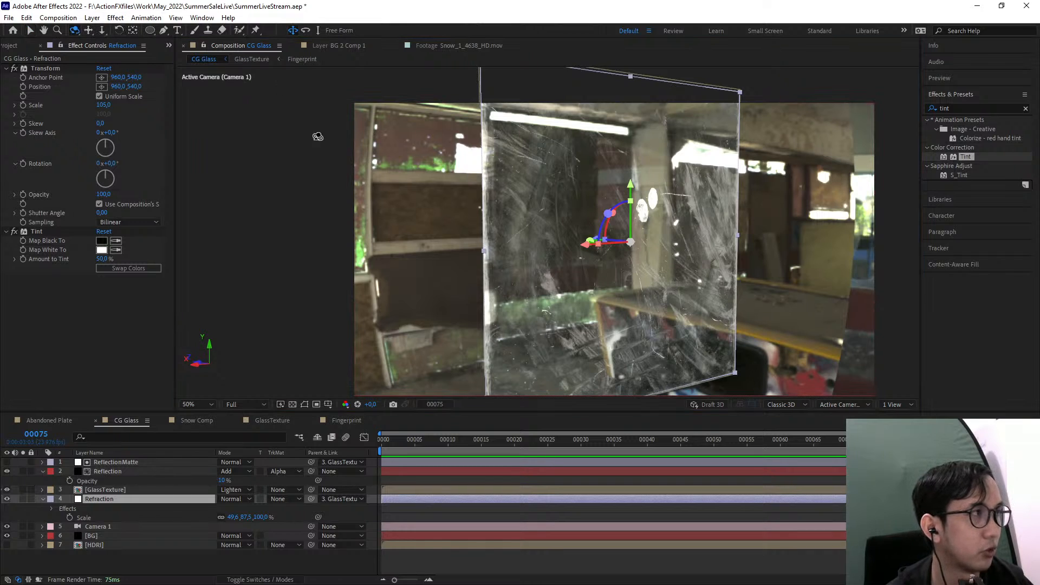
left_click_drag(614, 285, 581, 283)
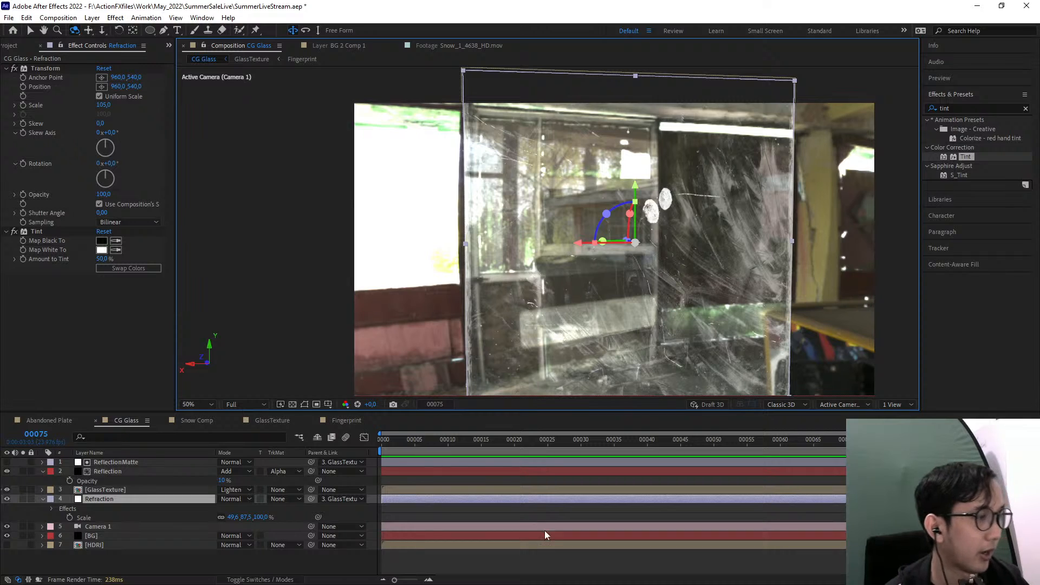
left_click(567, 564)
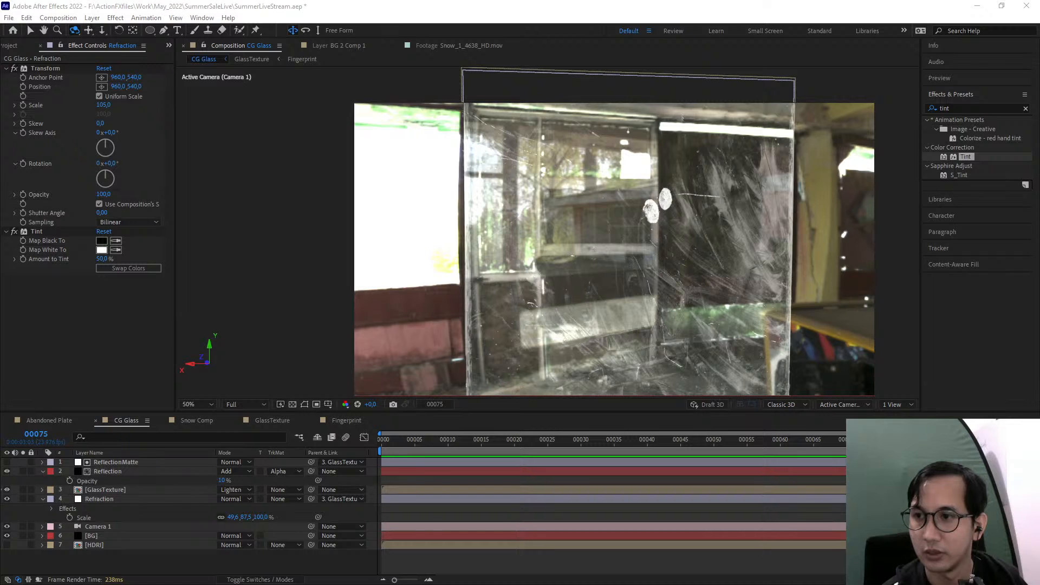
Open the Abandoned Plate composition and scrub through its footage, clearing the effects search and ending on frame 1
left_click(48, 420)
left_click_drag(667, 281, 682, 294)
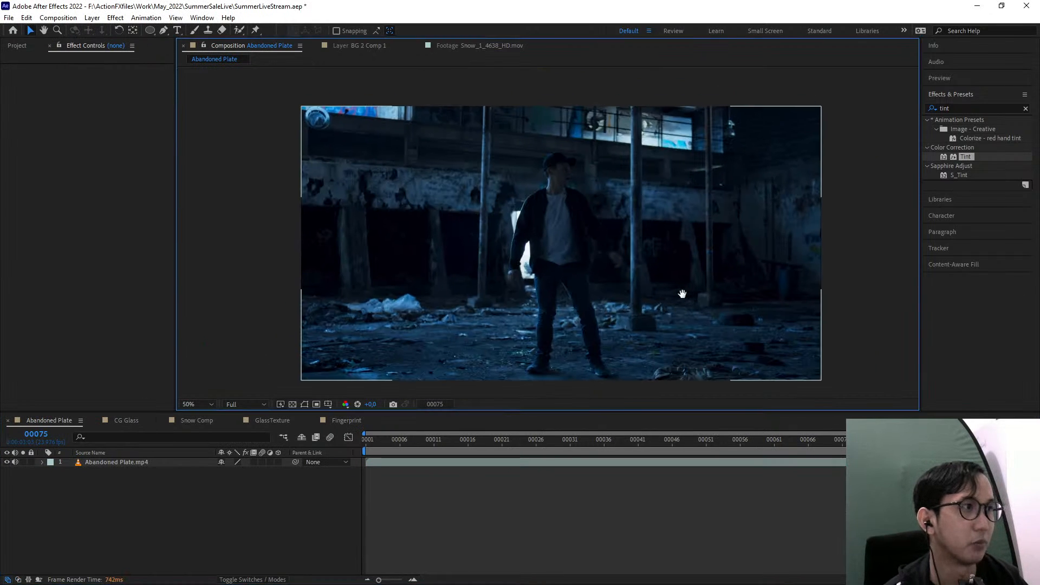
left_click_drag(778, 444, 1019, 440)
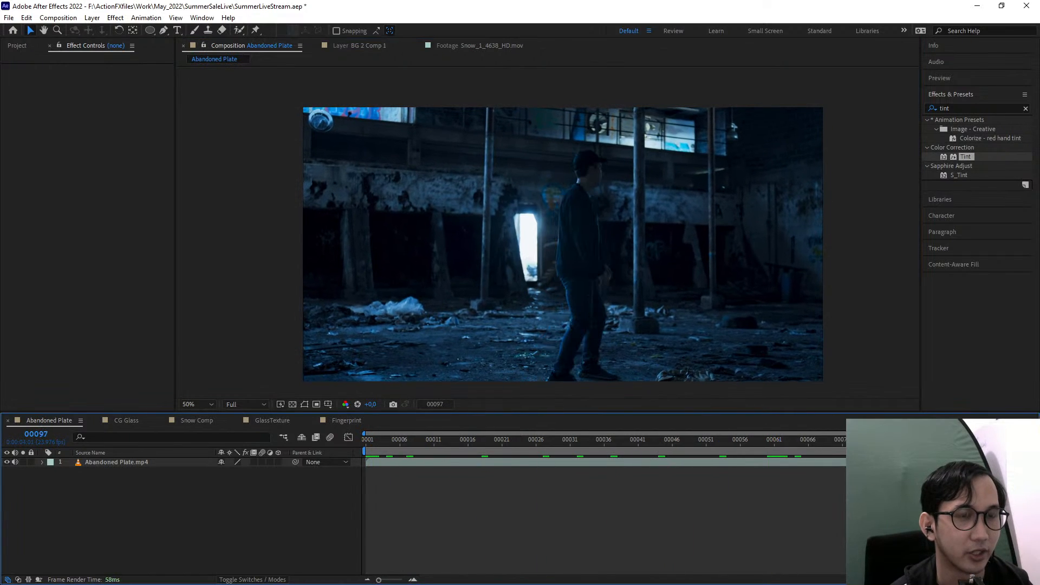
left_click(1026, 108)
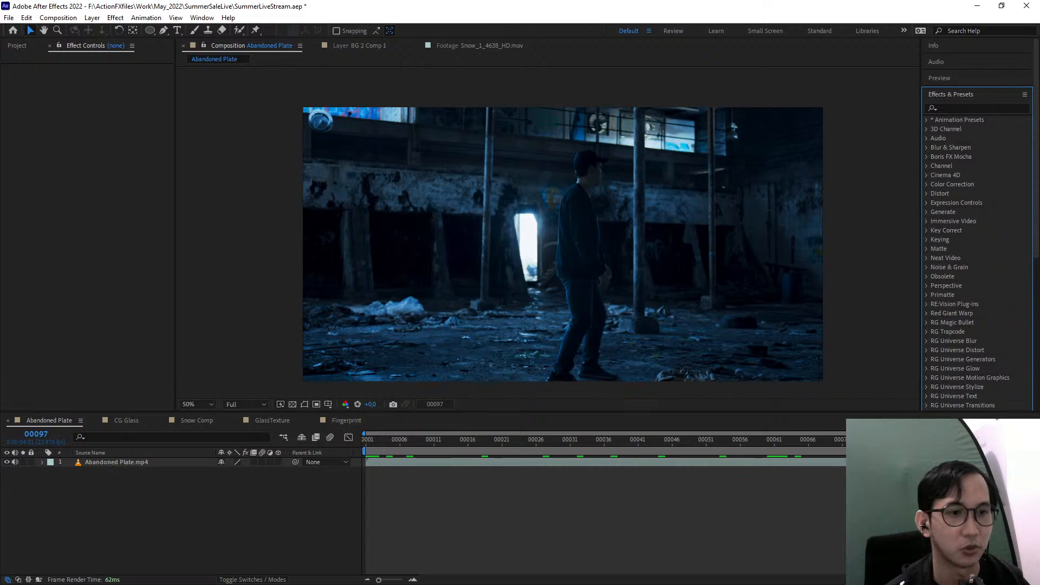
left_click_drag(618, 440, 458, 476)
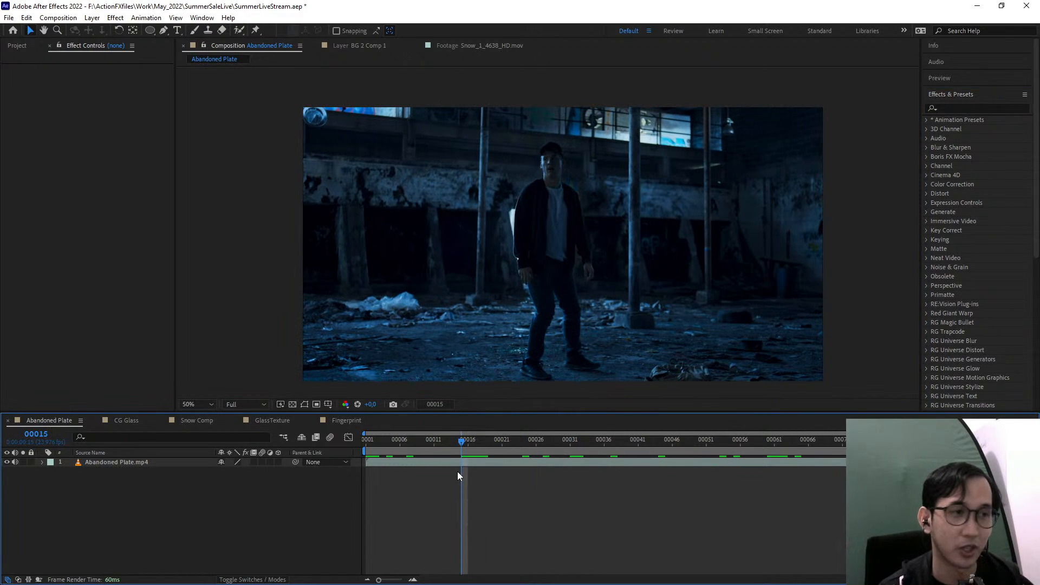
left_click_drag(479, 441, 283, 417)
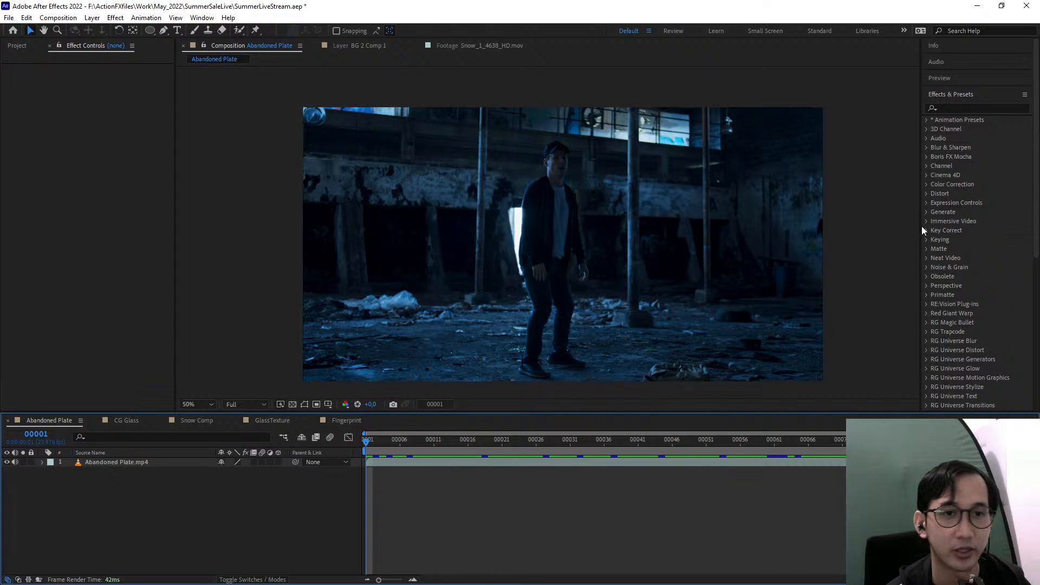
left_click(886, 228)
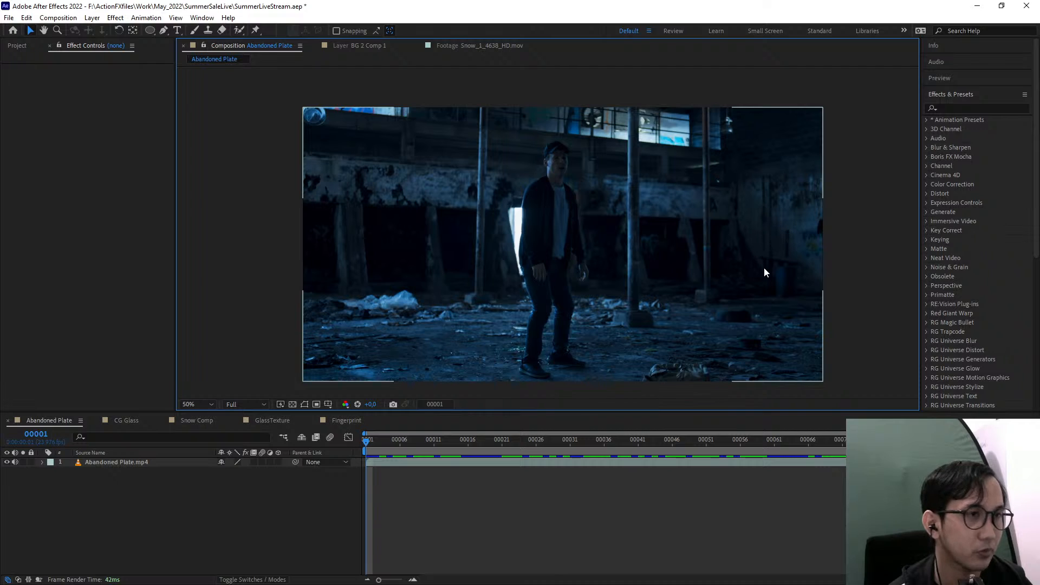
left_click_drag(630, 275, 647, 279)
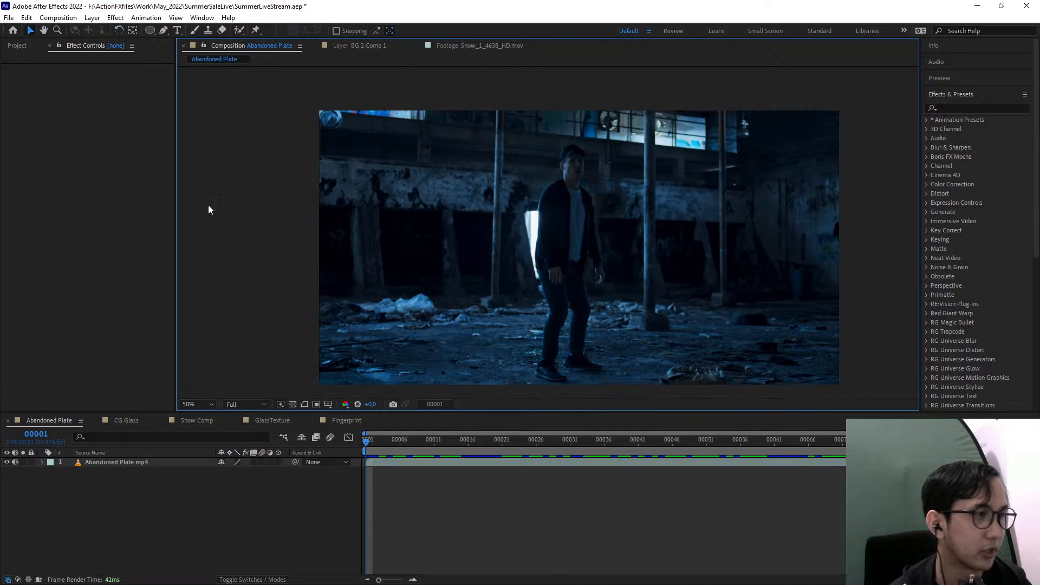
Add Burn Mark 10.png from the project's Burn Mark folder to the composition above the Abandoned Plate footage
left_click(125, 464)
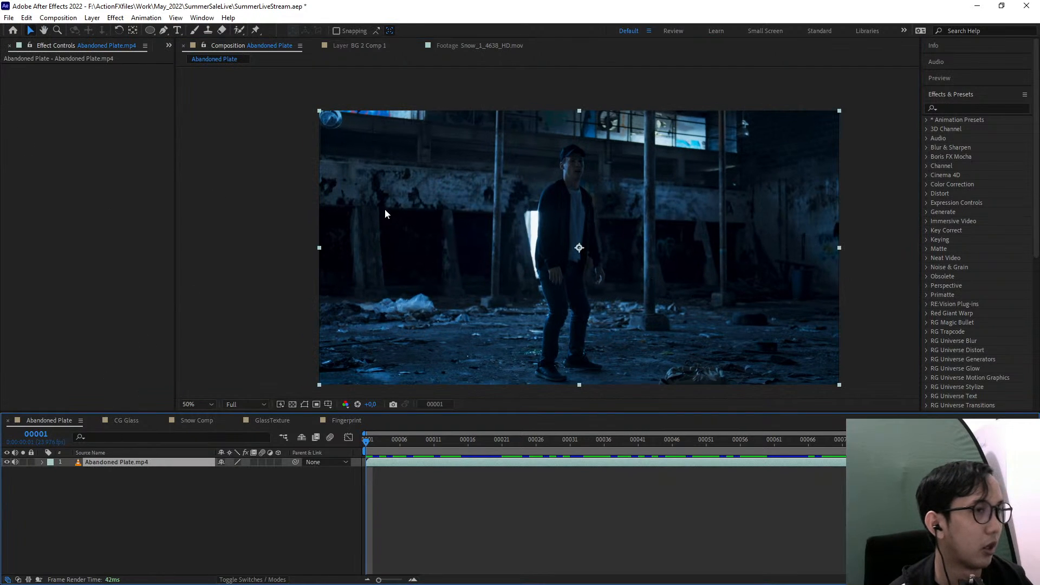
left_click(169, 46)
left_click(176, 62)
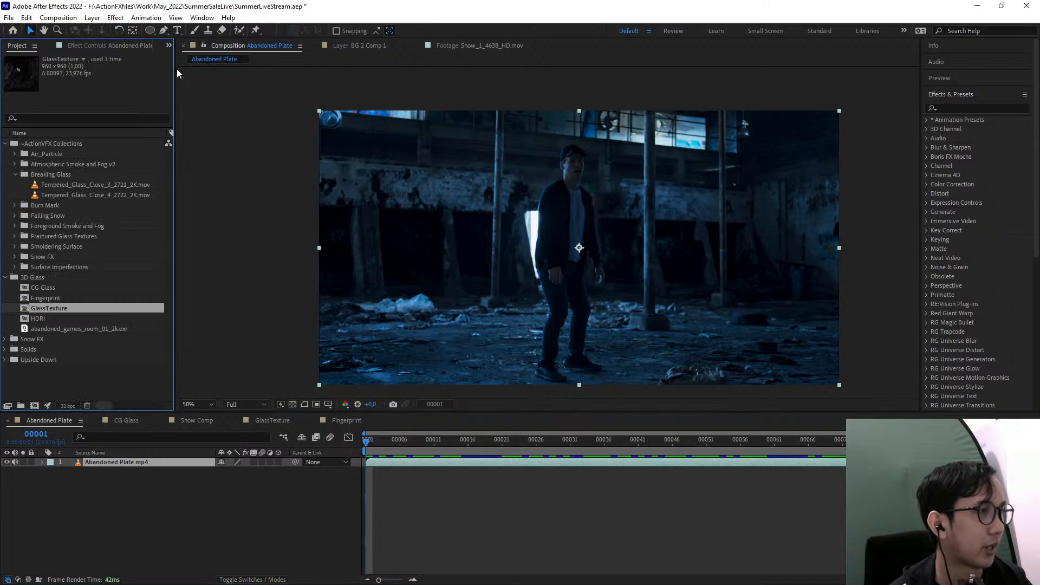
left_click(15, 205)
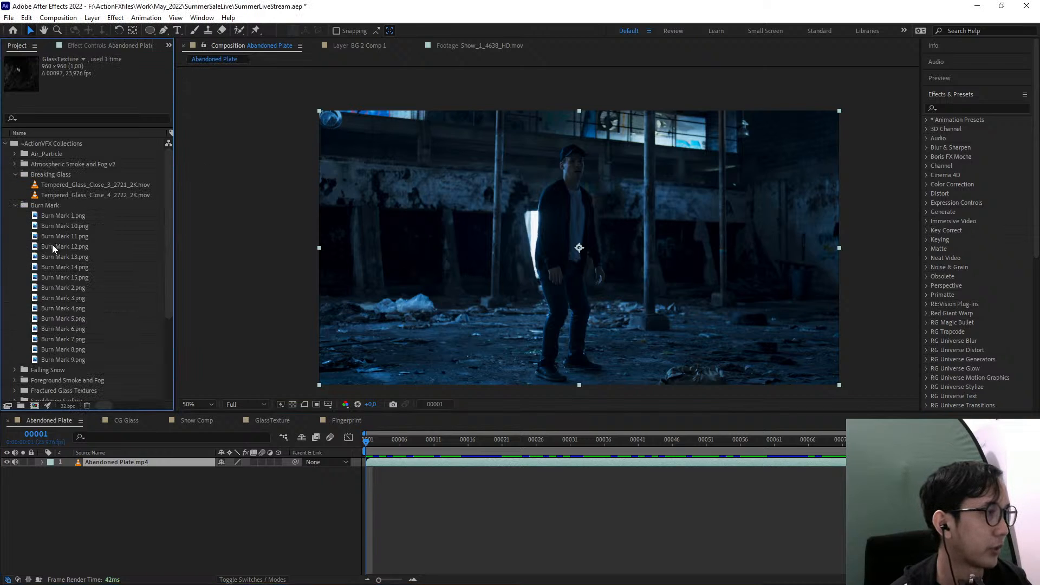
mouse_move(52, 226)
left_mouse_down()
mouse_move(542, 226)
mouse_move(631, 262)
left_mouse_up()
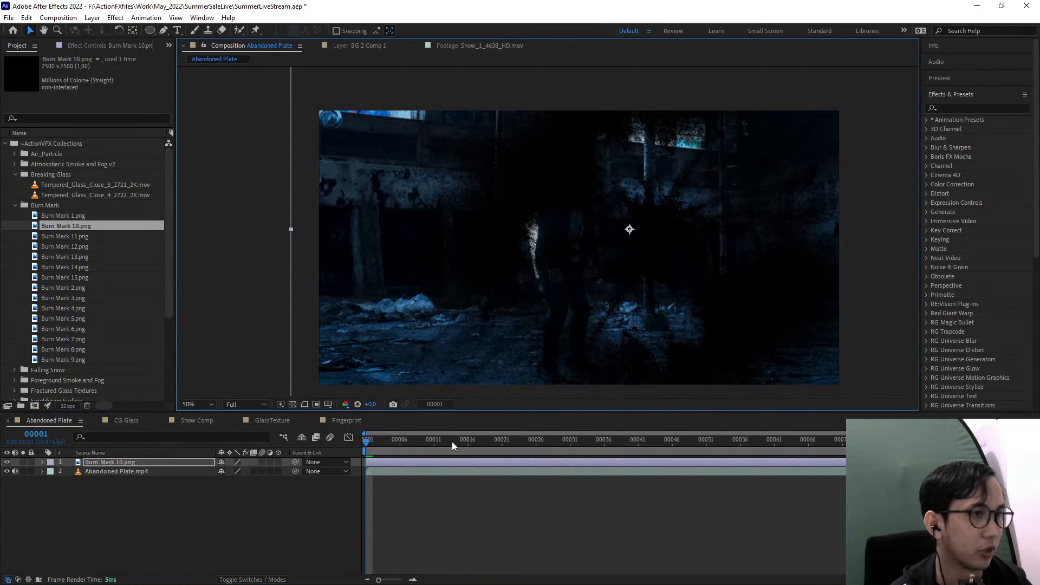
Try the burn mark at 46% scale on the wall beside the man and delete its layer
key("s")
left_click_drag(239, 470, 217, 471)
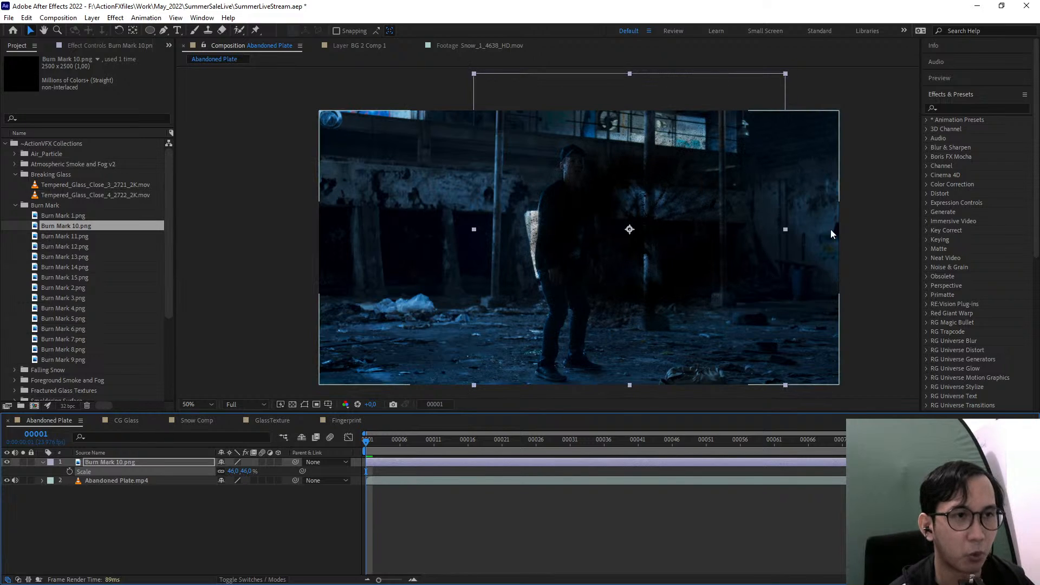
left_click_drag(685, 249, 790, 246)
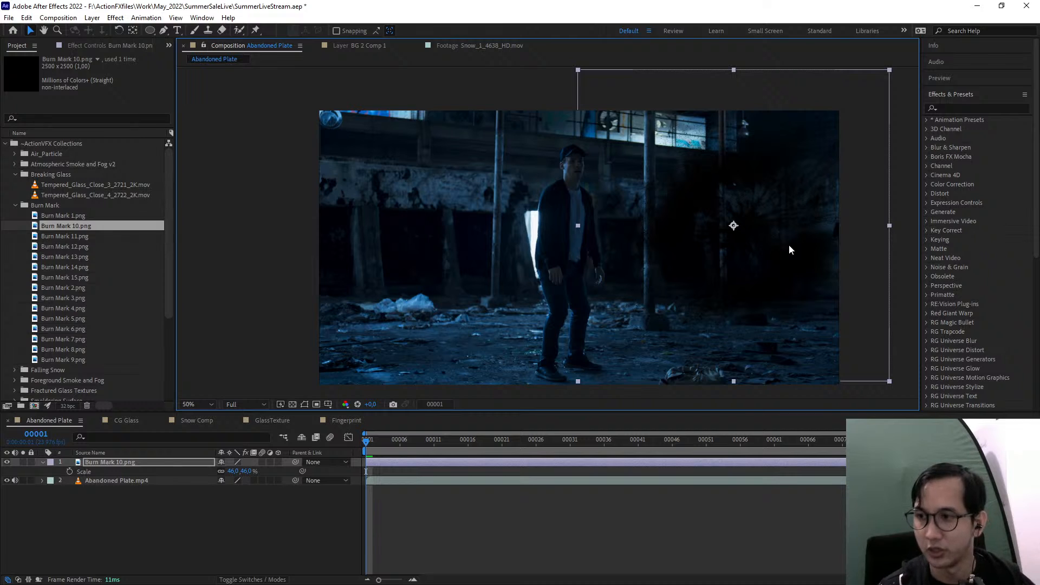
mouse_move(789, 245)
left_mouse_down()
mouse_move(831, 222)
mouse_move(781, 245)
left_mouse_up()
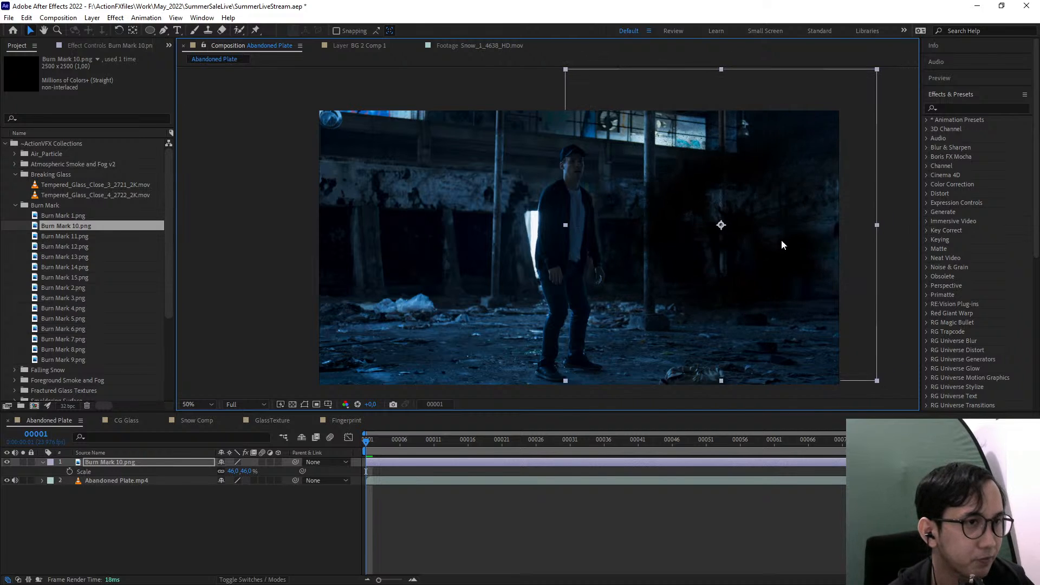
key("Delete")
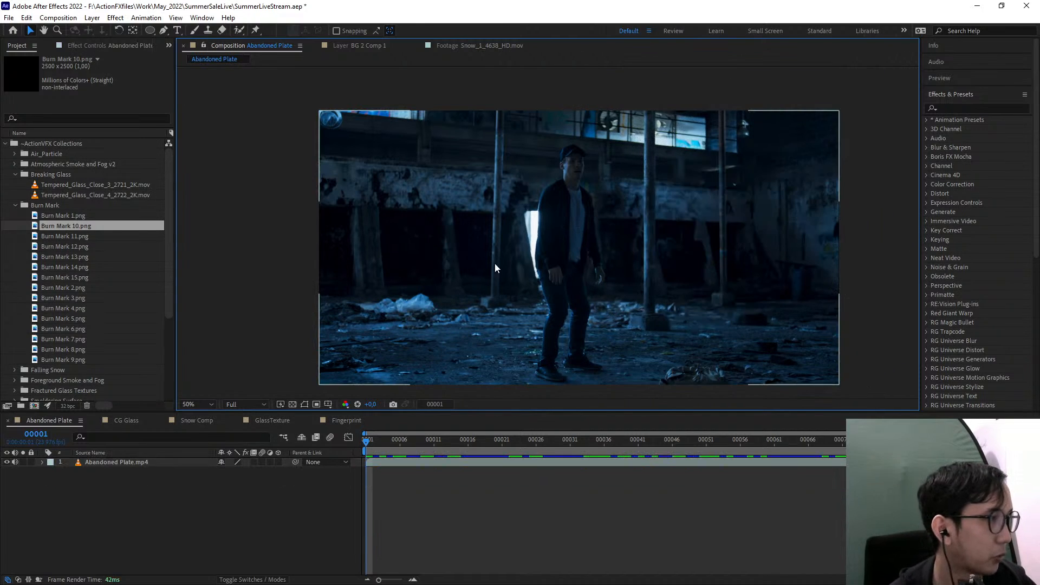
left_click(15, 205)
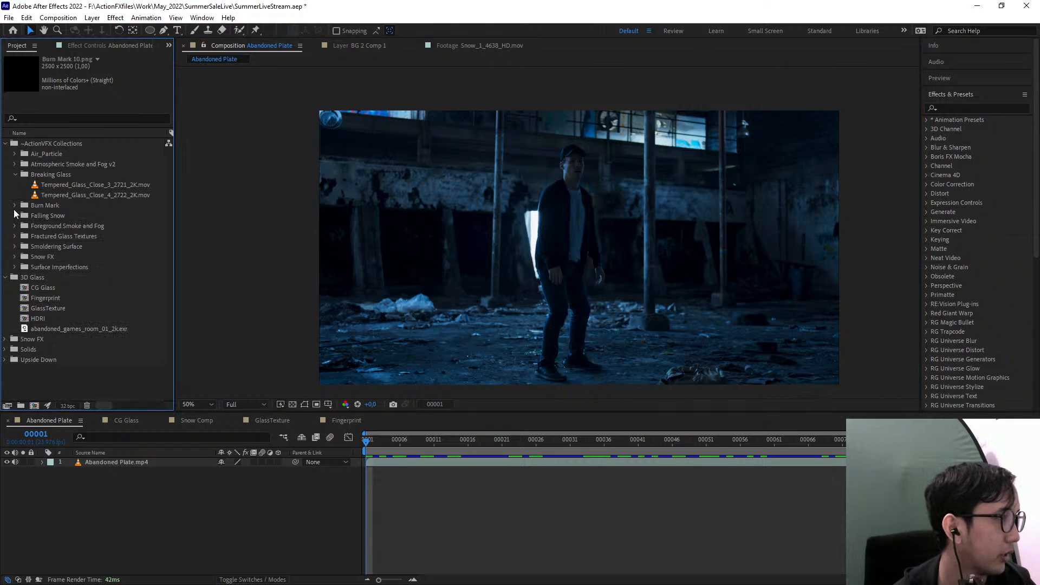
Preview Smoldering_Rubble_3_4629_2K.mov from the Smoldering Surface folder over the Abandoned Plate footage and delete its layer
left_click_drag(67, 267, 612, 259)
key("space")
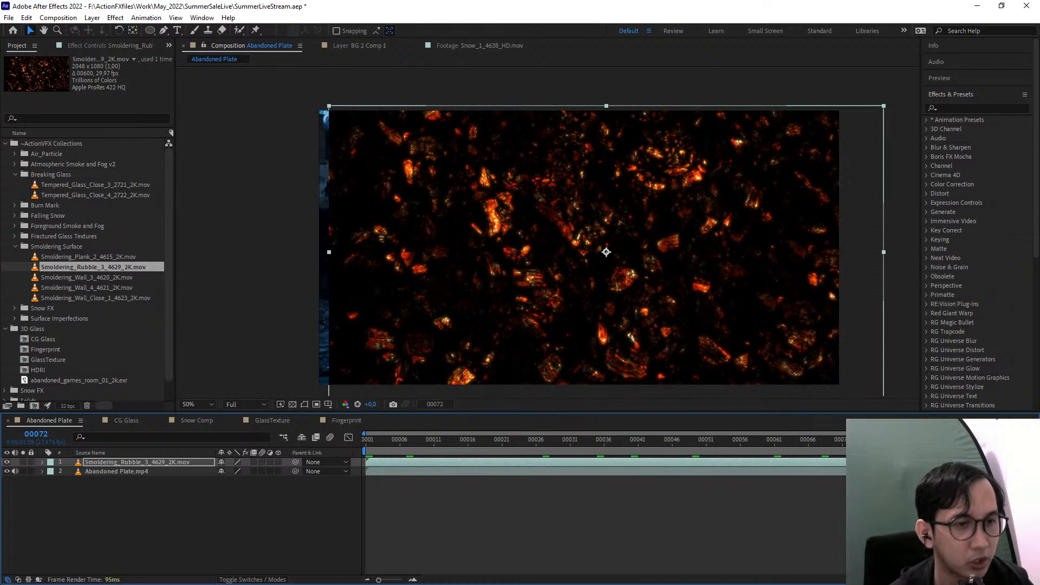
key("space")
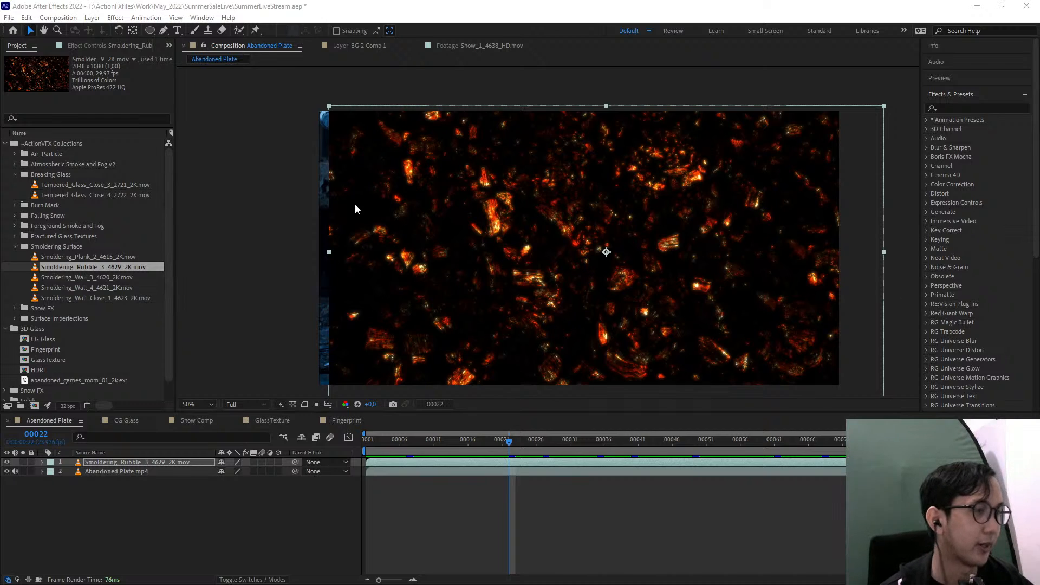
left_click(150, 462)
key("Delete")
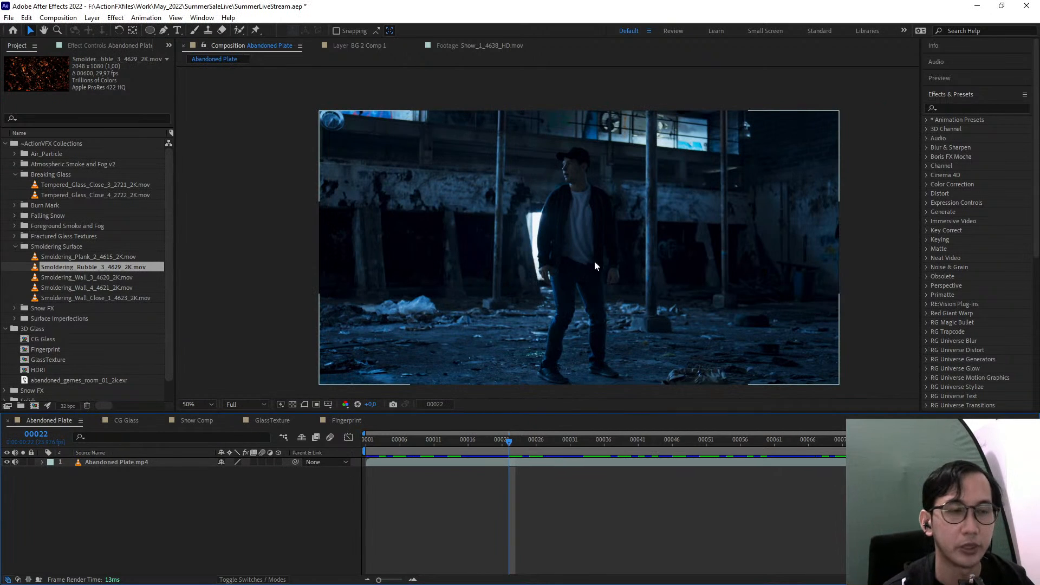
Collapse the Smoldering Surface folder in the project and return the Abandoned Plate composition to frame 1
left_click(887, 209)
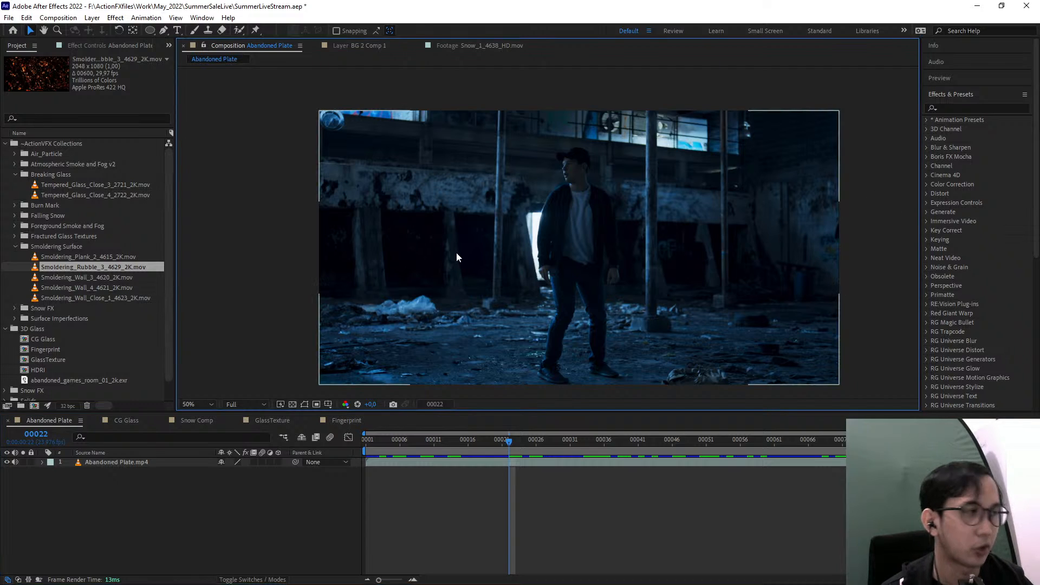
left_click(15, 246)
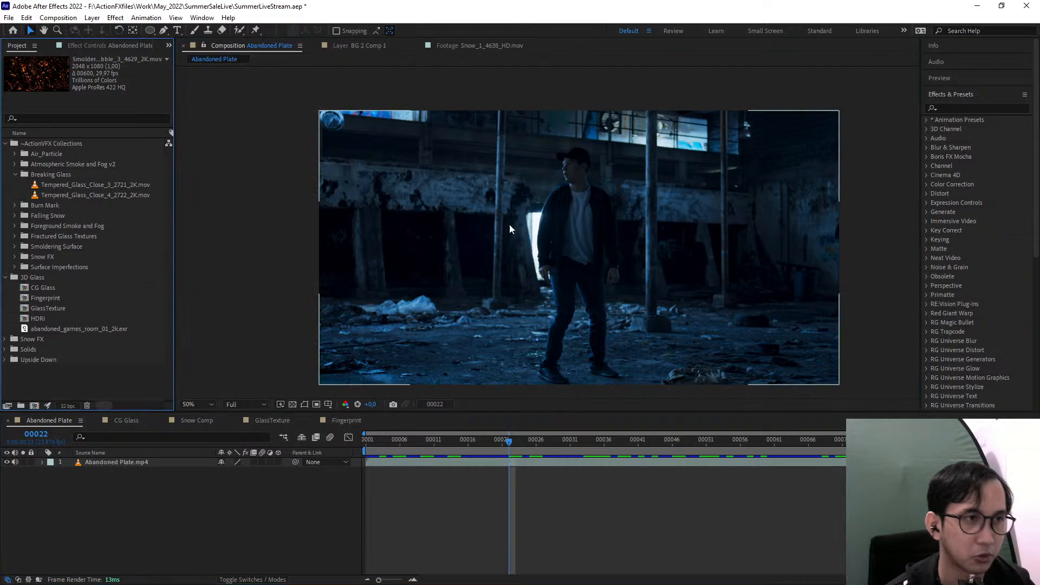
left_click_drag(406, 442, 257, 459)
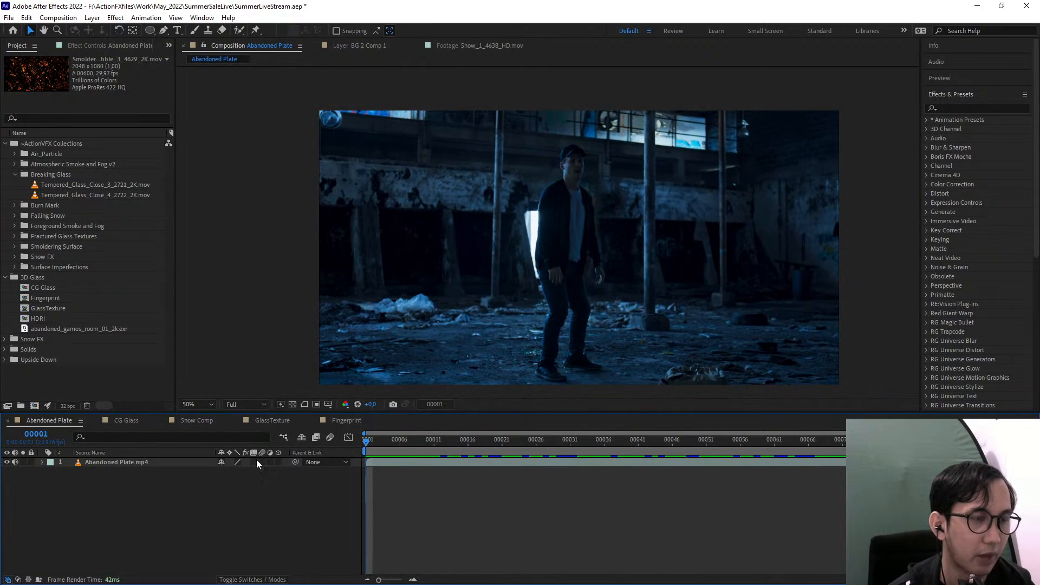
left_click(256, 461)
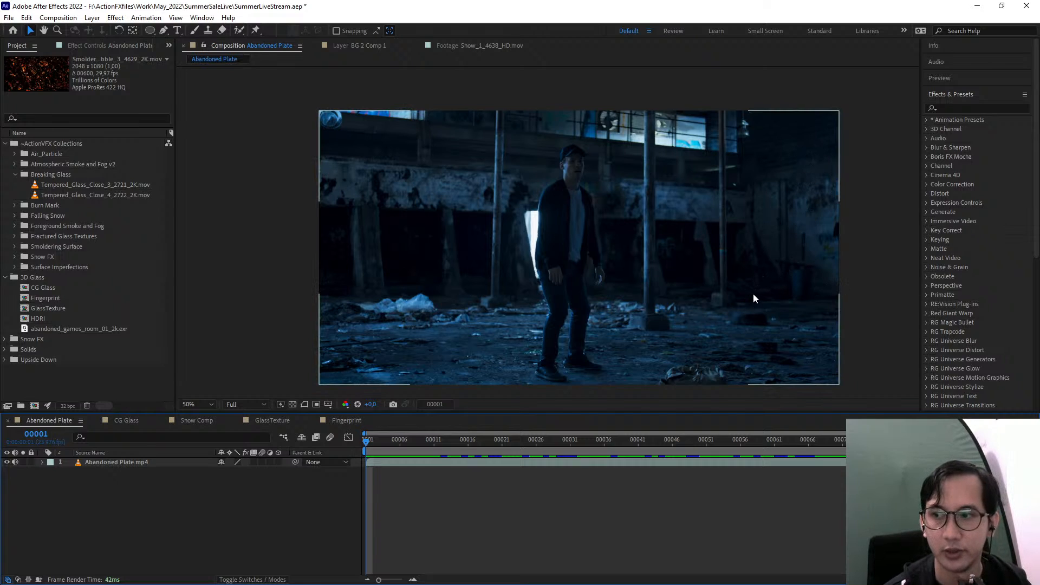
Find the 3D Camera Tracker effect with the search "camera" and apply it to the Abandoned Plate footage
left_click(958, 107)
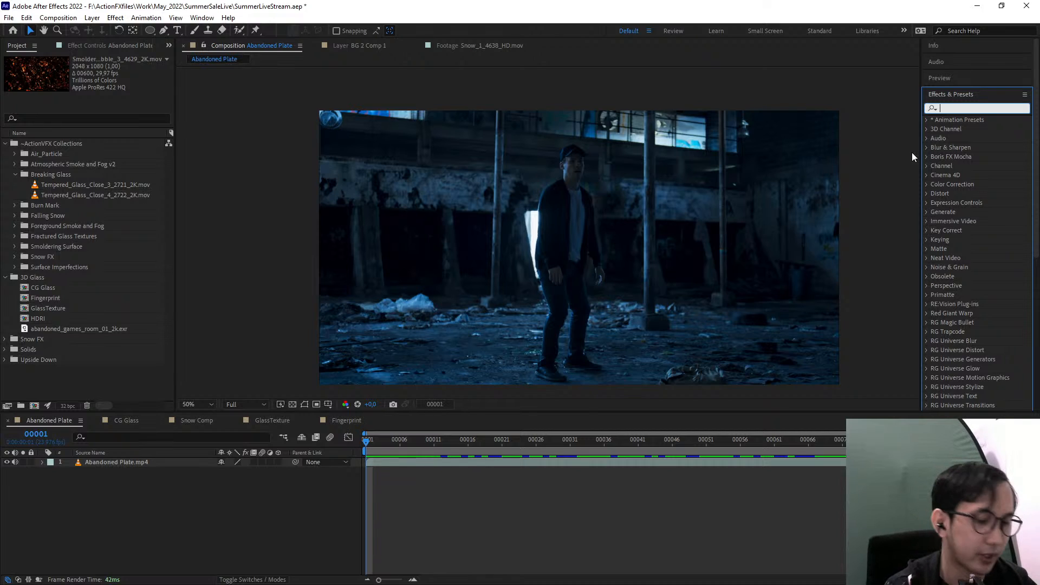
type("camera")
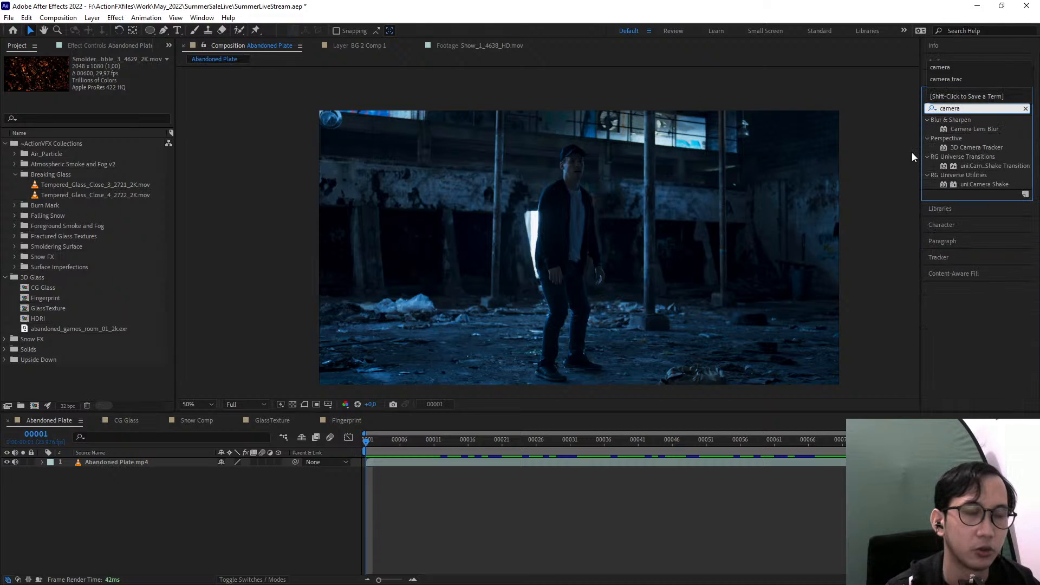
left_click_drag(984, 147, 552, 302)
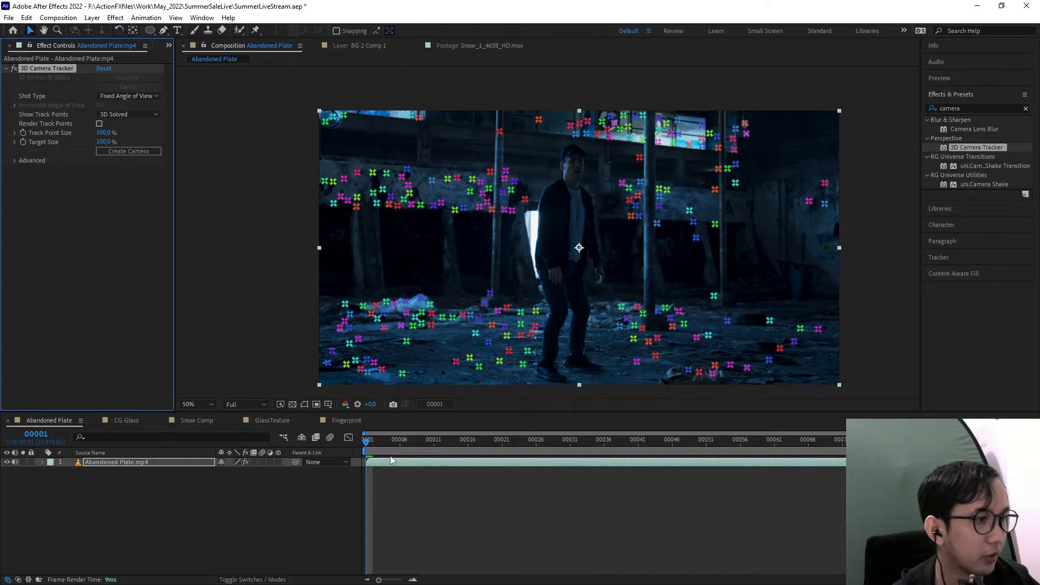
Scrub through the tracked footage to examine the solved track points, ending on frame 1
left_click_drag(399, 442, 611, 459)
key("space")
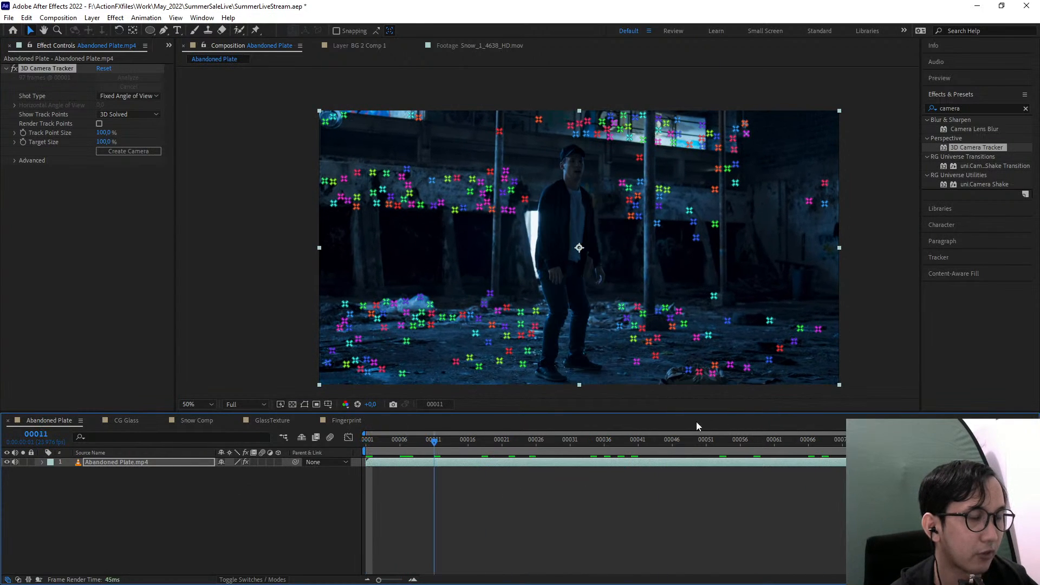
left_click_drag(809, 418, 360, 415)
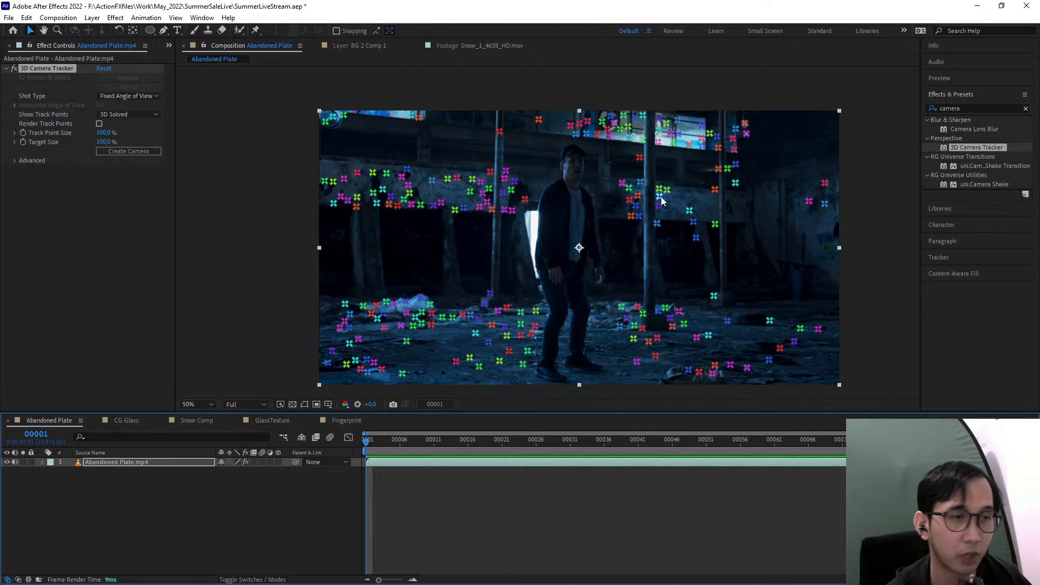
Create a null and camera from the three track points on the wall at the right edge of the footage
left_click(826, 185)
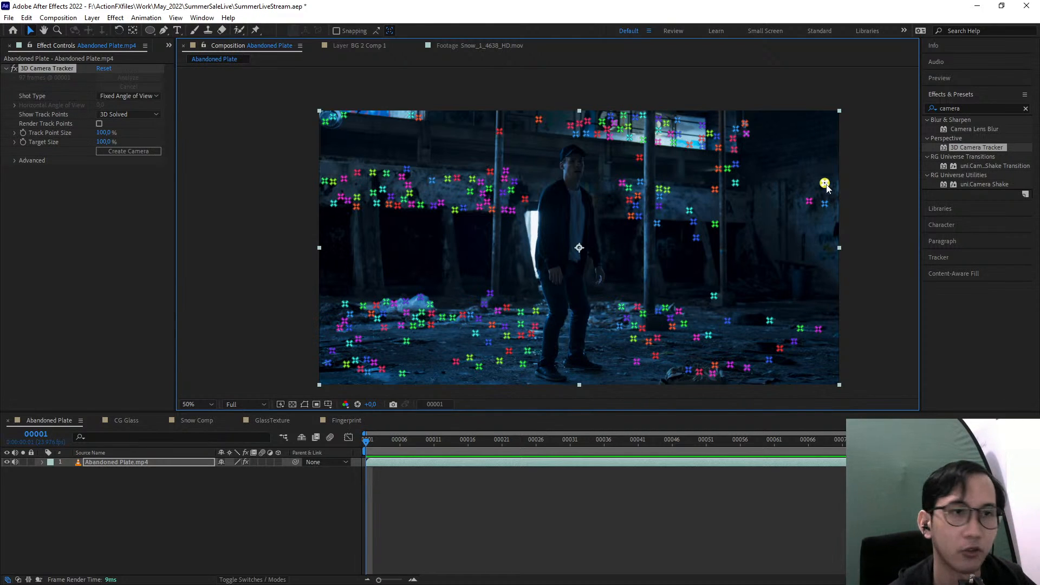
scroll(846, 233, "up", 4)
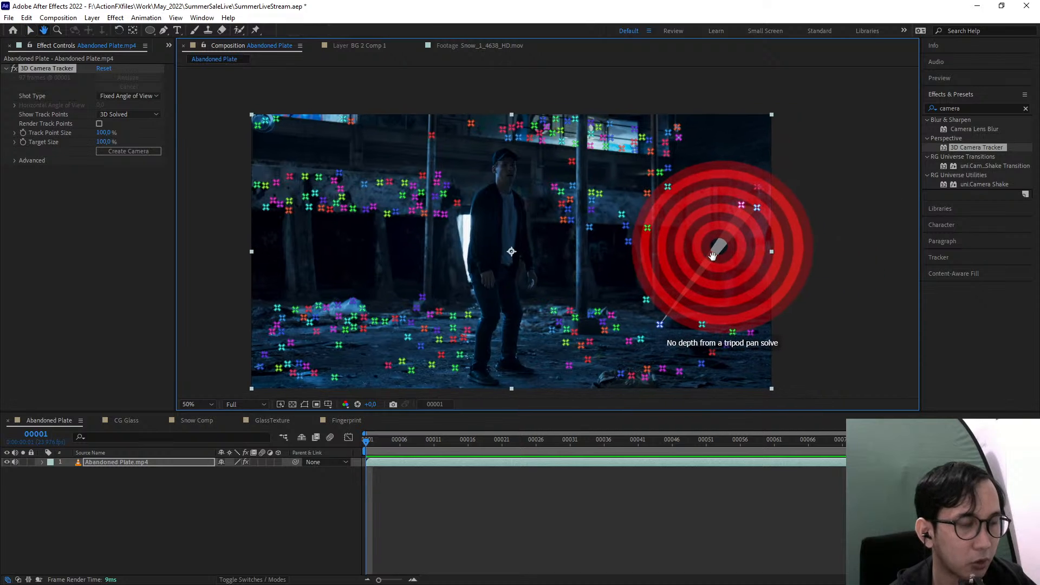
scroll(846, 217, "down", 1)
left_click_drag(486, 189, 421, 192)
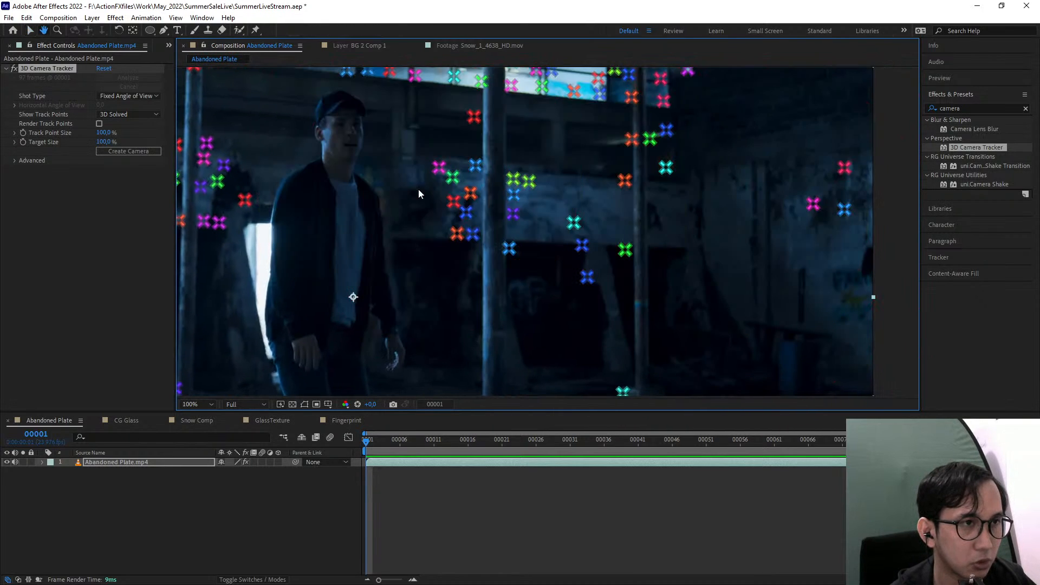
left_click_drag(865, 125, 745, 135)
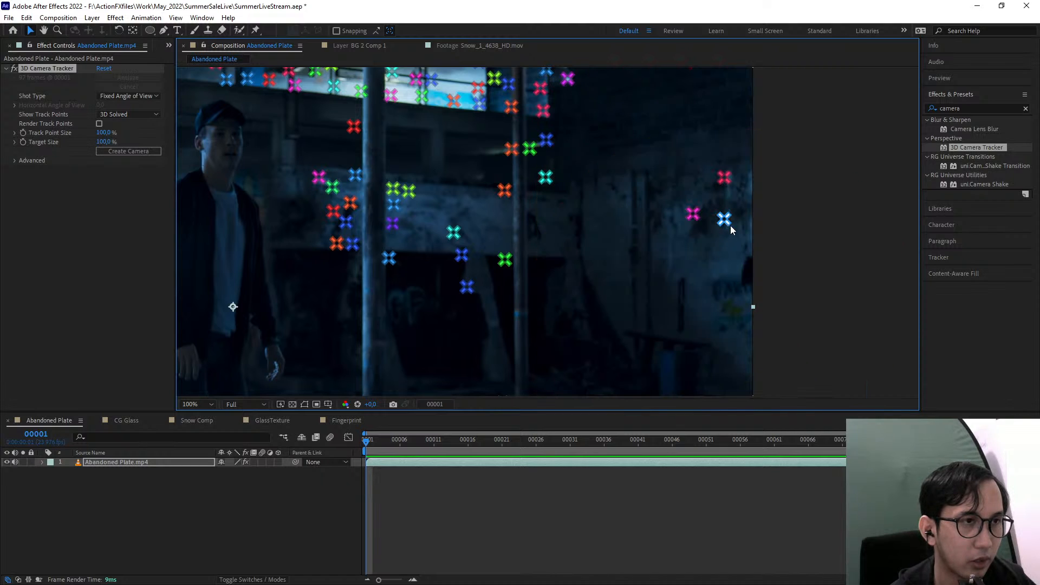
left_click(724, 220)
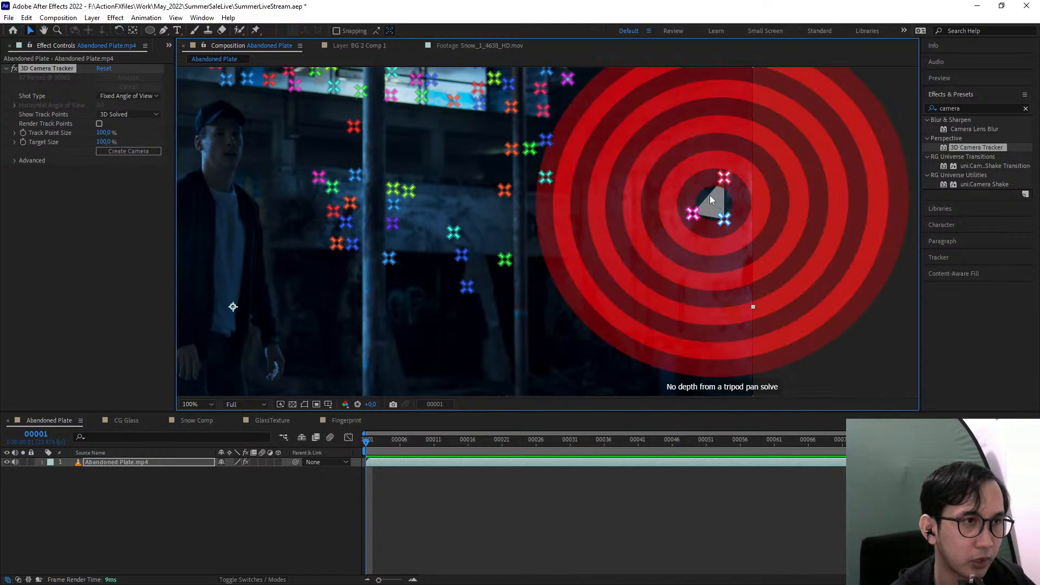
left_click(720, 206)
right_click(709, 196)
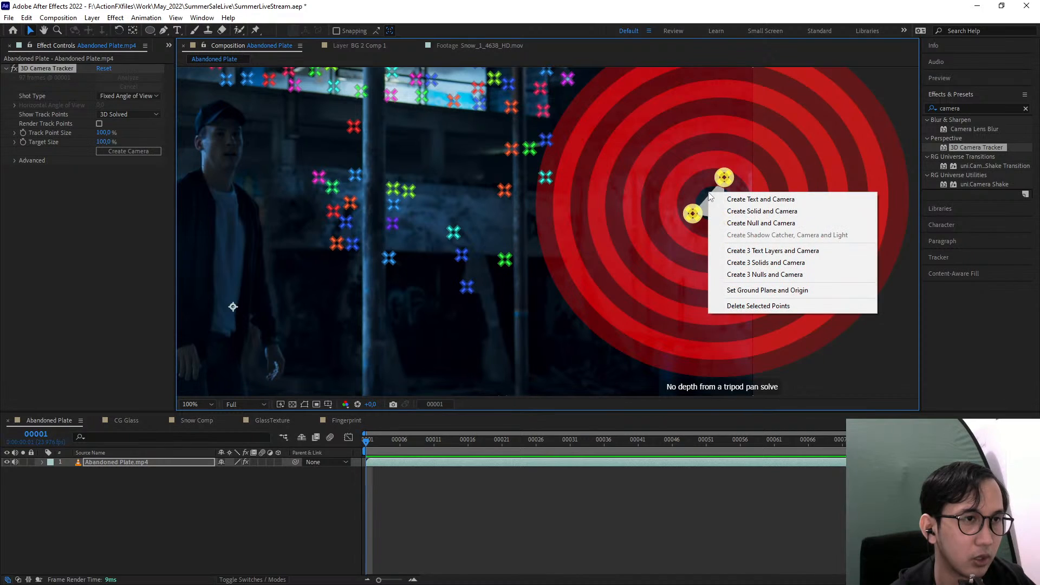
left_click(786, 222)
left_click(132, 508)
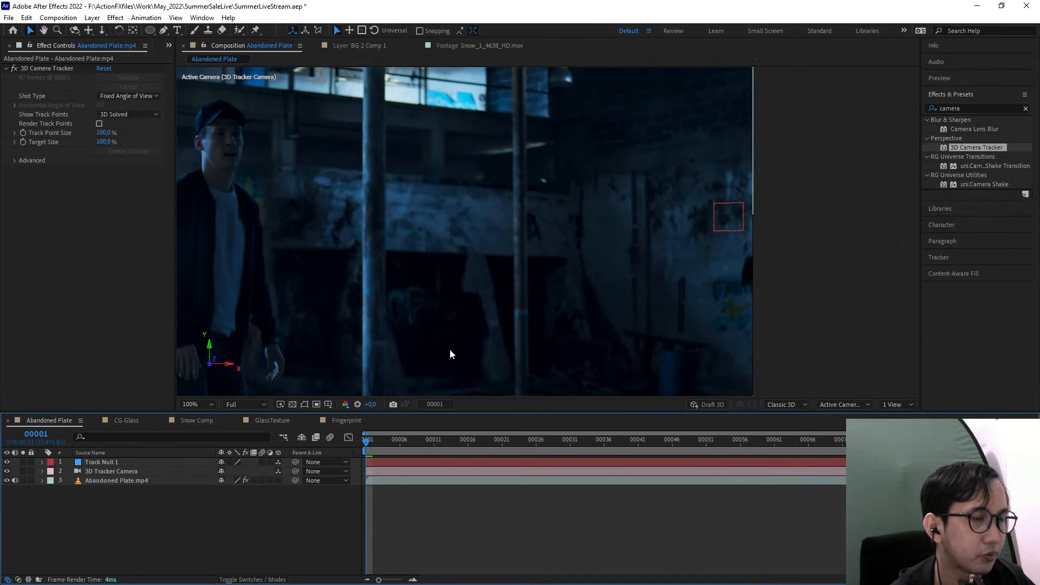
Add Burn Mark 10.png from the project's Burn Mark folder to the composition above the track null
scroll(450, 349, "down", 2)
left_click_drag(496, 312, 509, 322)
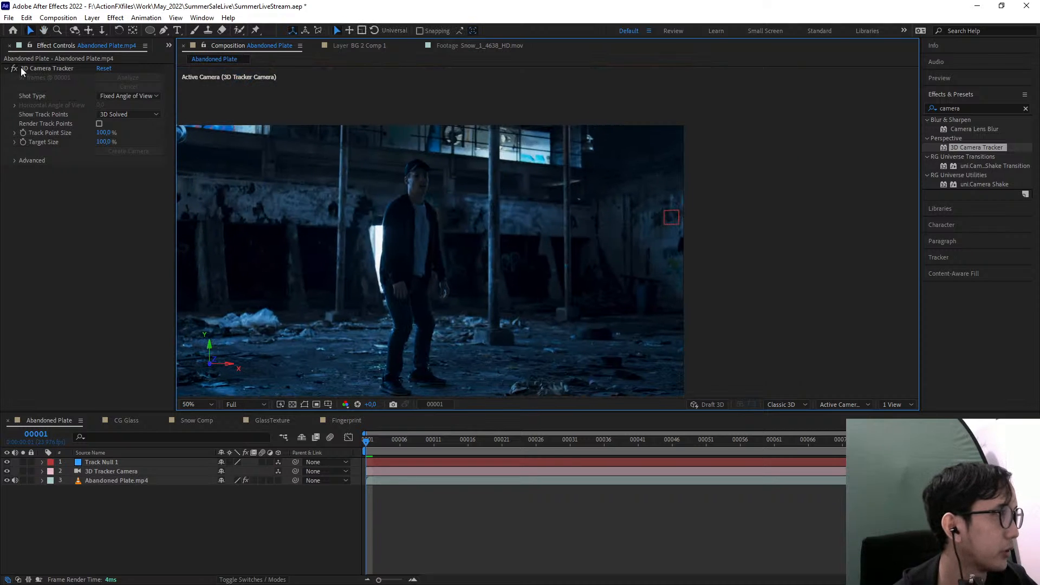
left_click(169, 47)
left_click(173, 57)
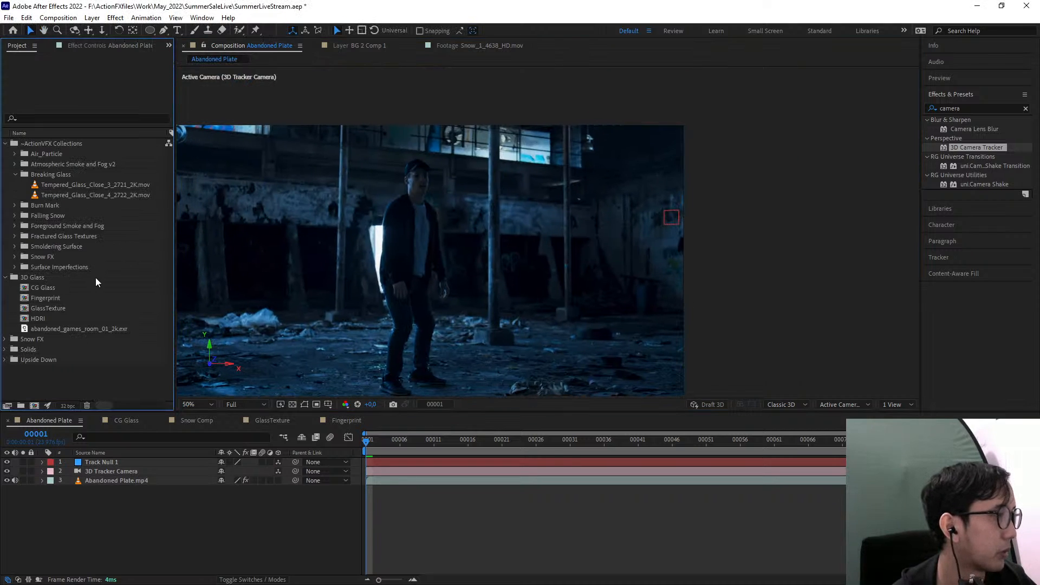
left_click(16, 206)
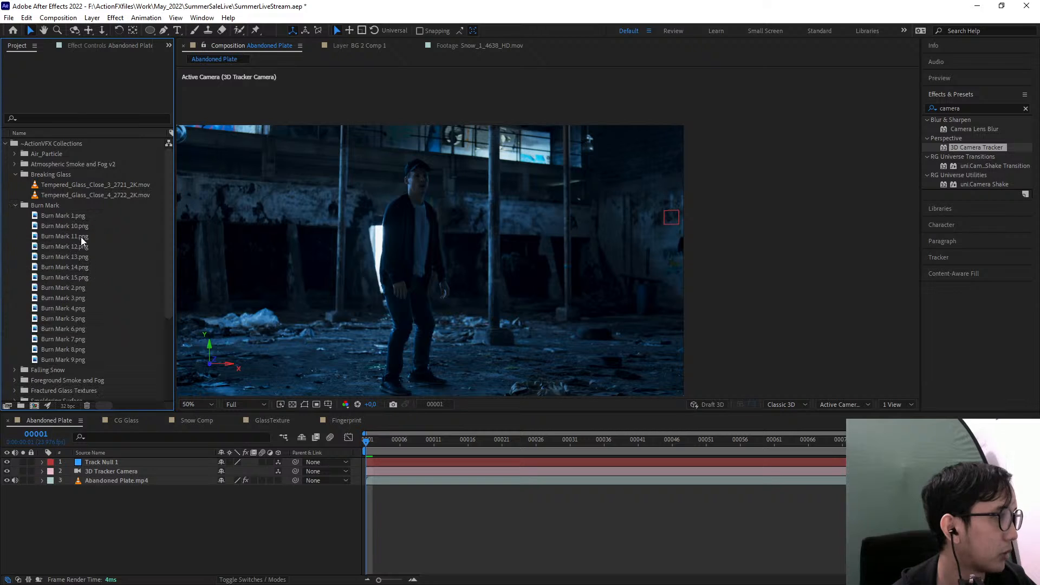
left_click_drag(51, 225, 570, 189)
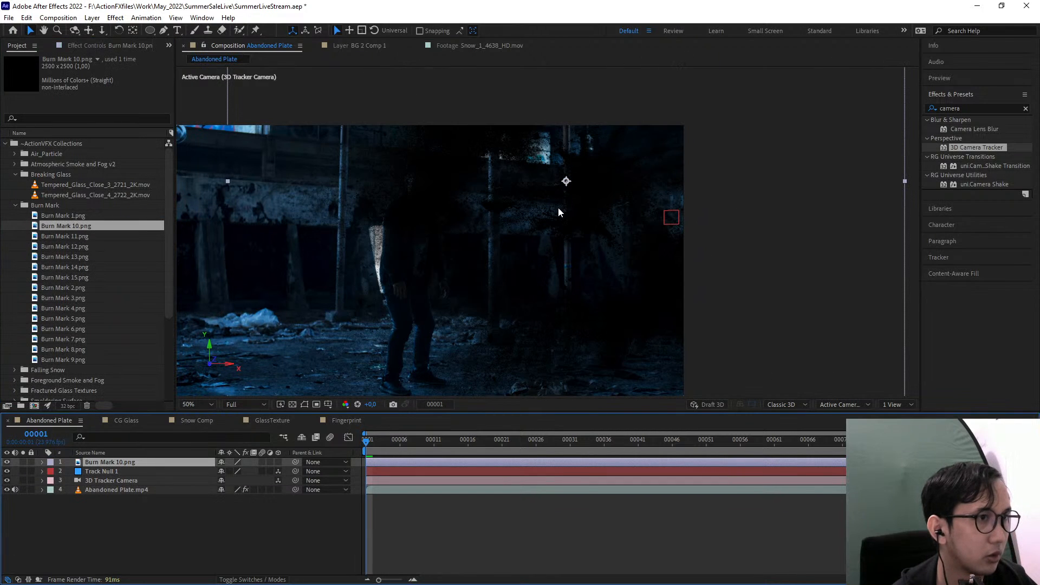
Scale the burn mark to 31% and position it on the wall around the track null
key("s")
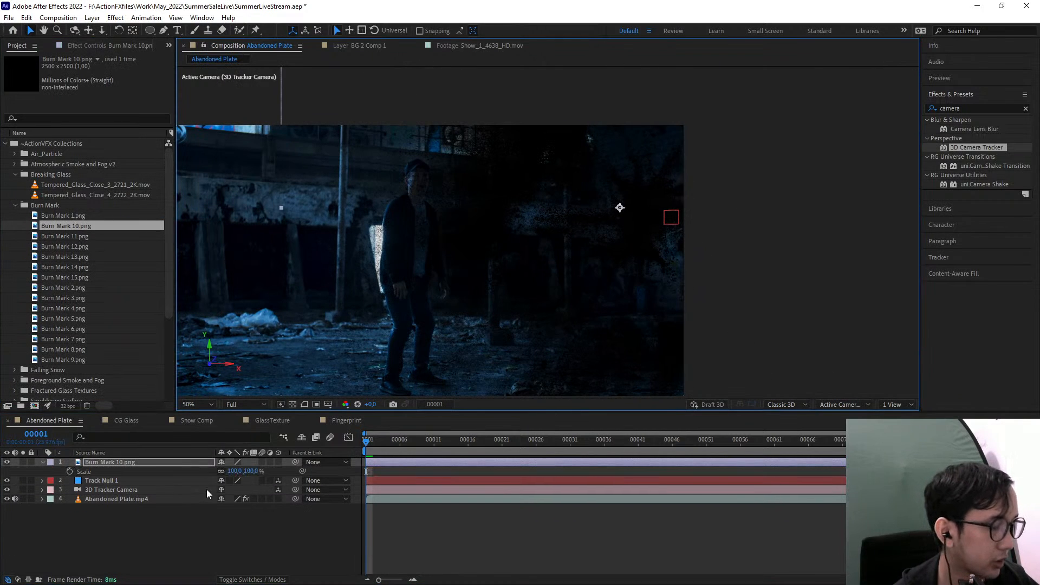
mouse_move(255, 474)
left_mouse_down()
mouse_move(187, 460)
mouse_move(325, 380)
mouse_move(518, 300)
mouse_move(663, 180)
left_mouse_up()
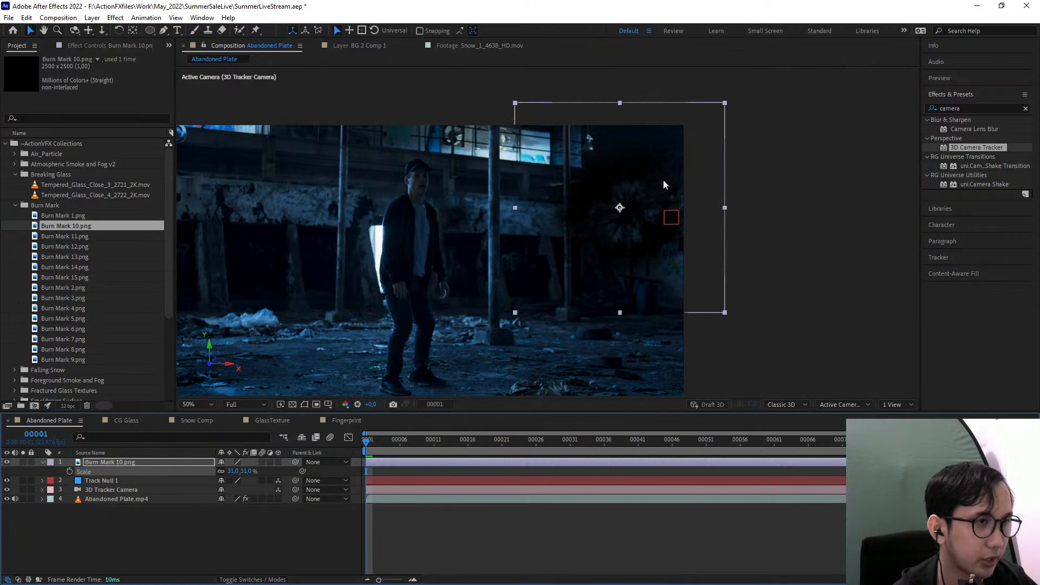
scroll(693, 210, "up", 1)
left_click_drag(661, 242, 726, 266)
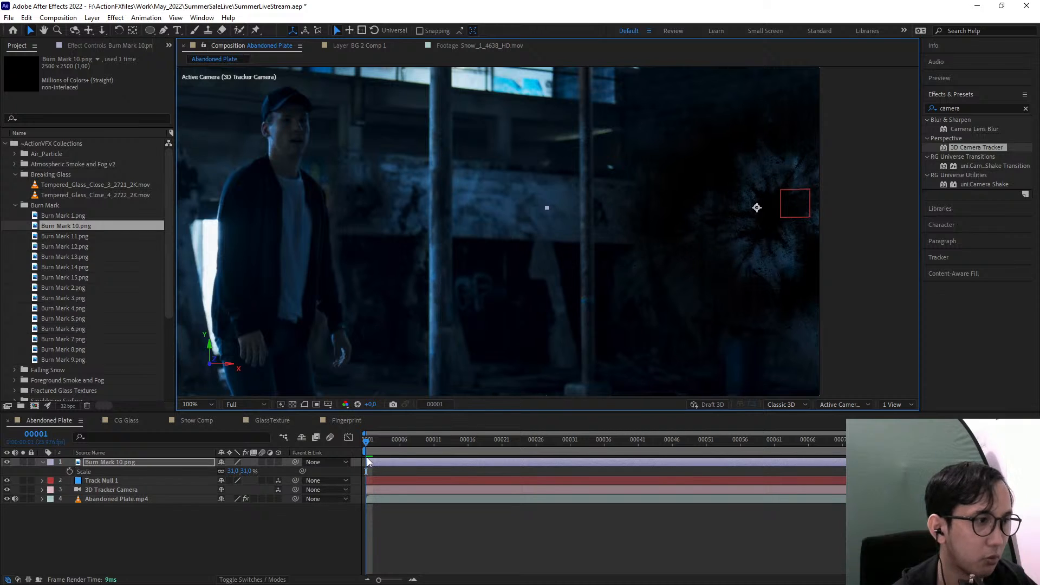
mouse_move(735, 219)
left_mouse_down()
mouse_move(669, 234)
mouse_move(598, 272)
mouse_move(713, 231)
mouse_move(705, 242)
left_mouse_up()
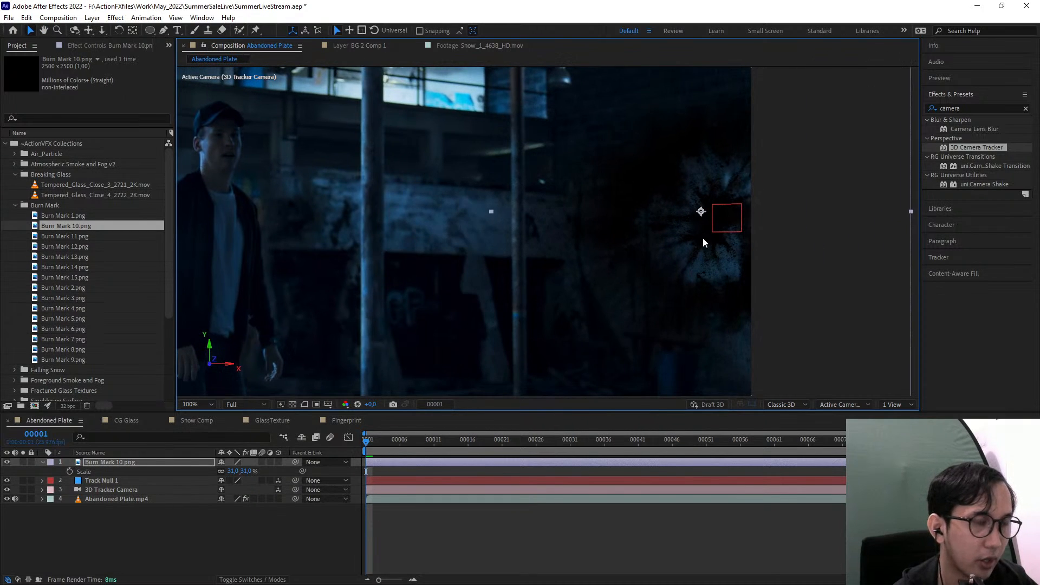
Make the burn mark a 3D layer, turn its Y orientation to about 44.4° and lower it slightly on the wall
left_click(277, 463)
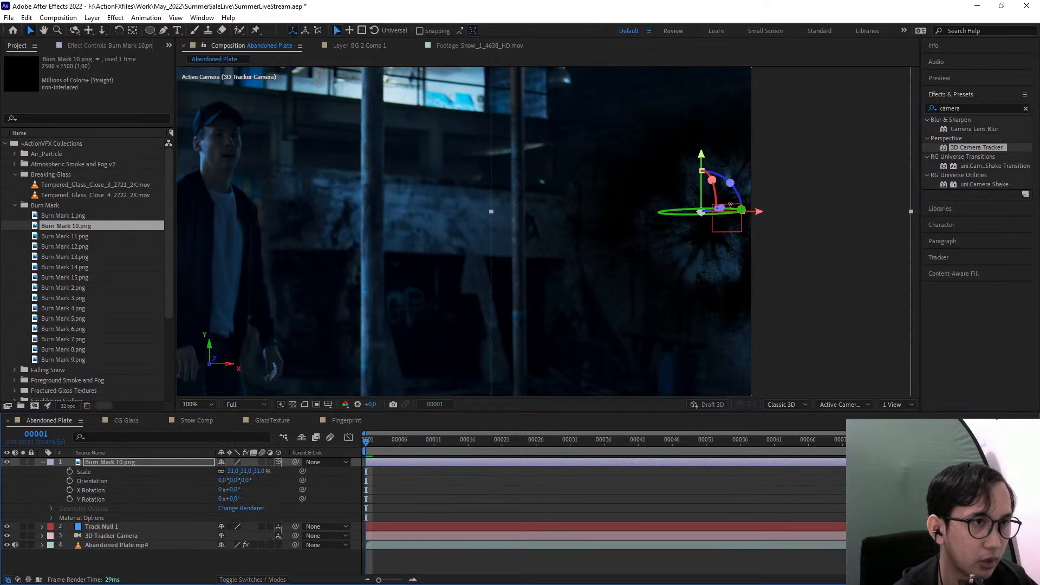
left_click_drag(730, 206, 705, 207)
scroll(266, 193, "down", 2)
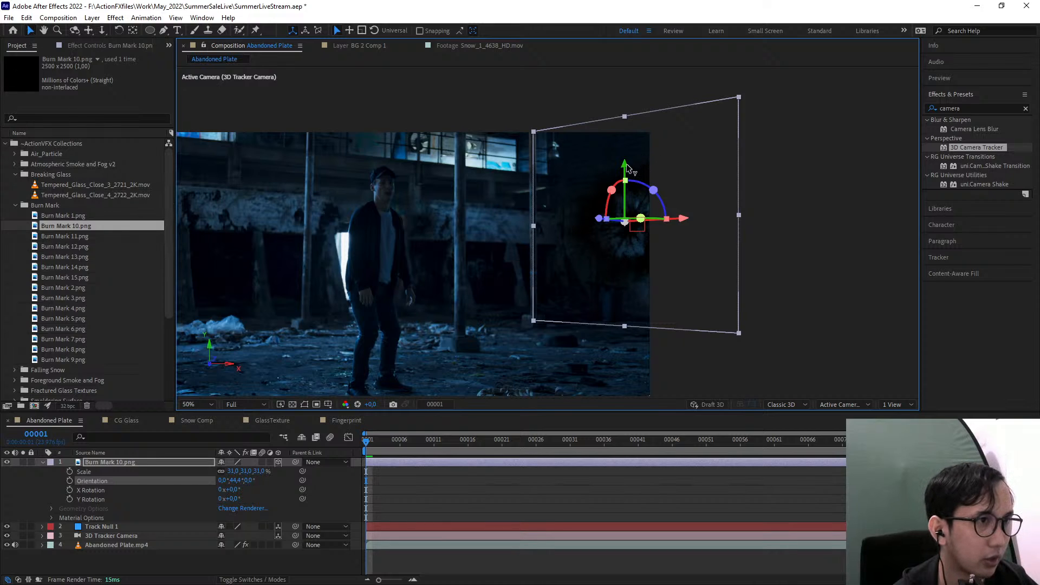
mouse_move(629, 170)
left_mouse_down()
mouse_move(645, 283)
mouse_move(645, 155)
mouse_move(643, 183)
left_mouse_up()
left_click(822, 281)
scroll(624, 329, "up", 2)
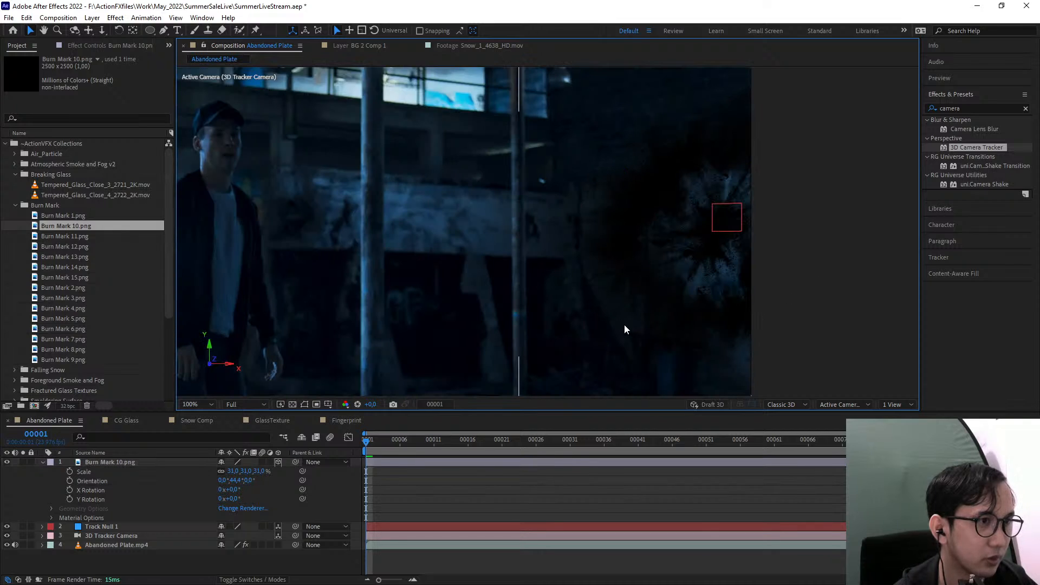
Parent Burn Mark 10.png to Track Null 1 and scrub the timeline to check how it follows the wall
left_click_drag(625, 329, 521, 304)
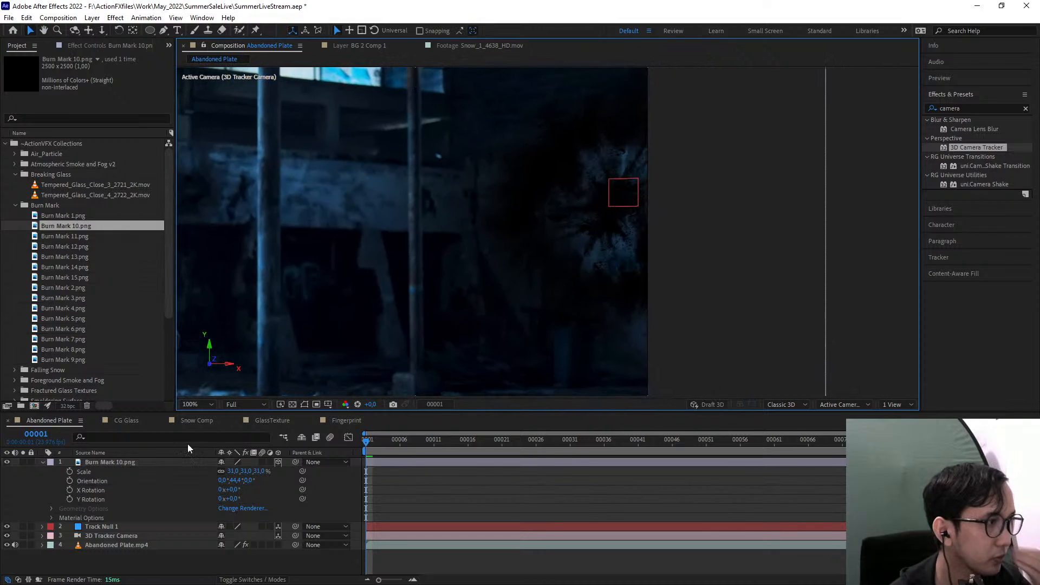
left_click(43, 462)
left_click(122, 462)
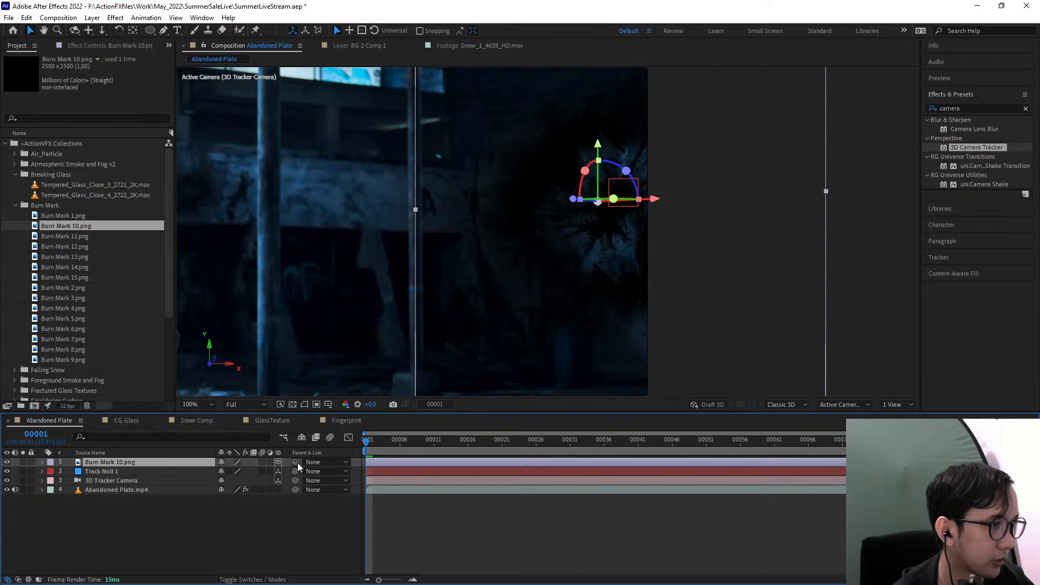
mouse_move(297, 462)
left_mouse_down()
mouse_move(157, 481)
mouse_move(103, 477)
left_mouse_up()
left_click(102, 474)
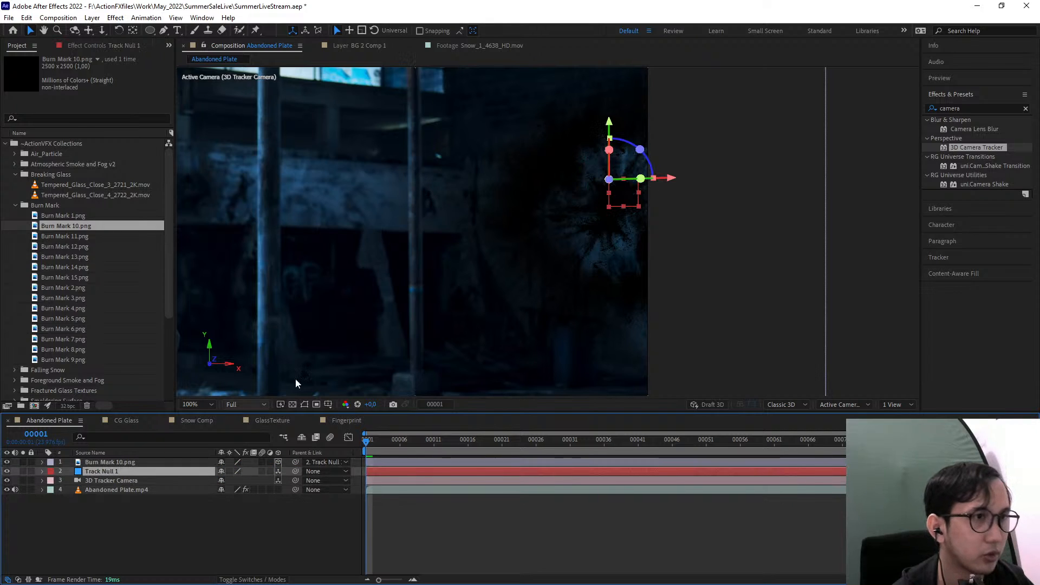
left_click_drag(414, 445, 356, 392)
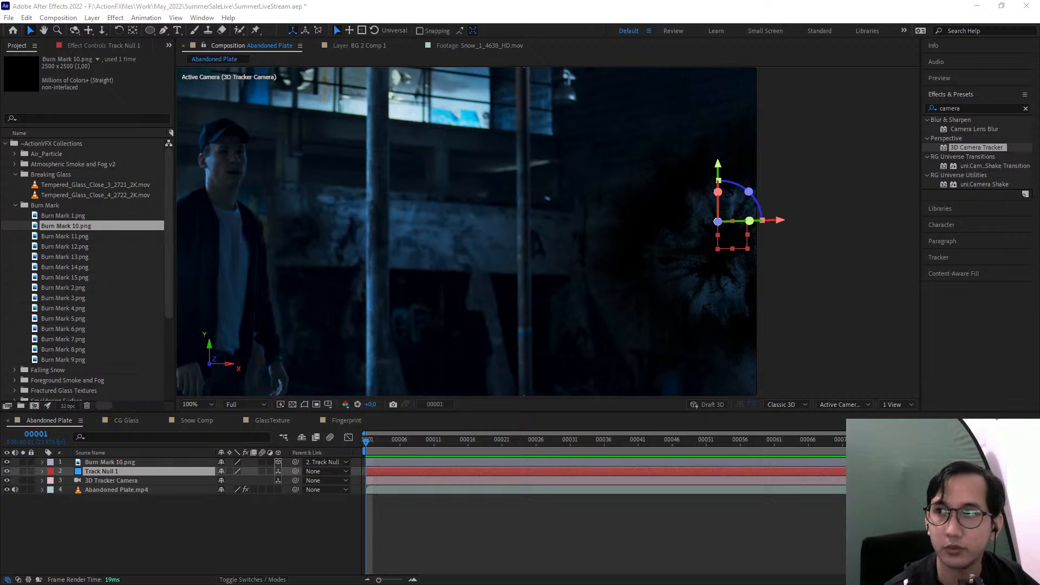
key("alt+Tab")
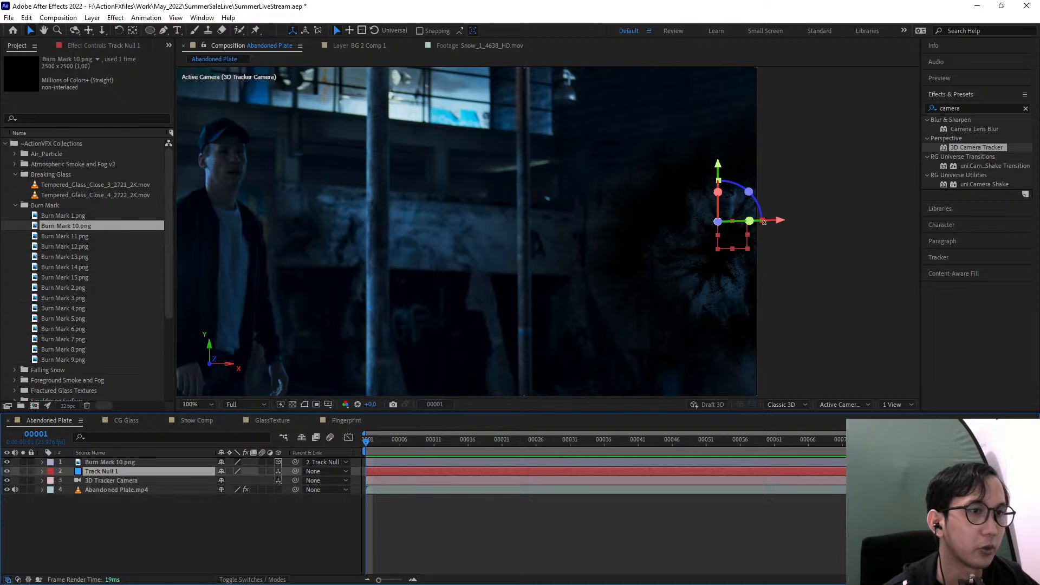
left_click_drag(755, 275, 711, 234)
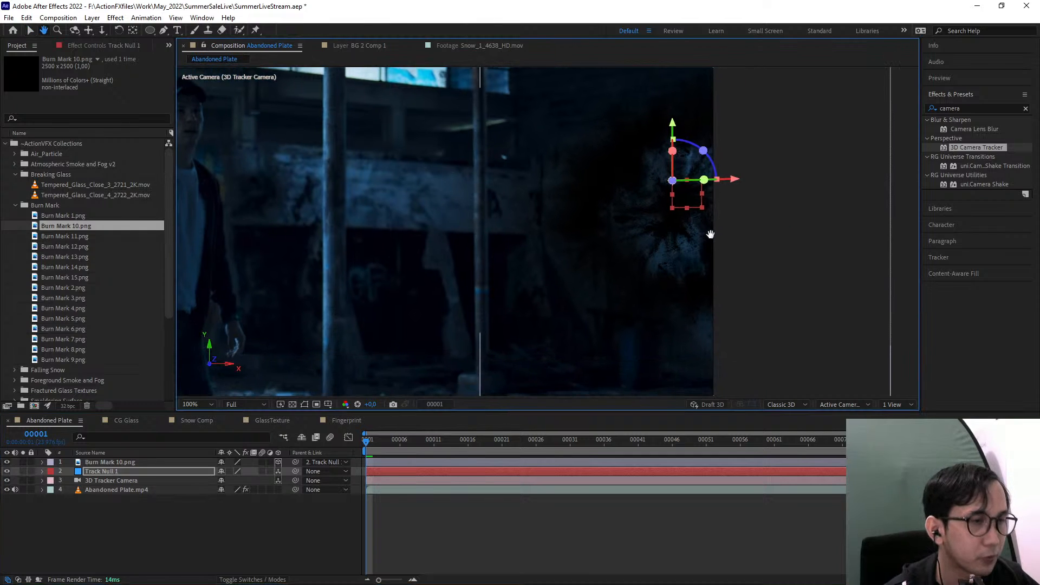
key("v")
left_click_drag(519, 151, 501, 203)
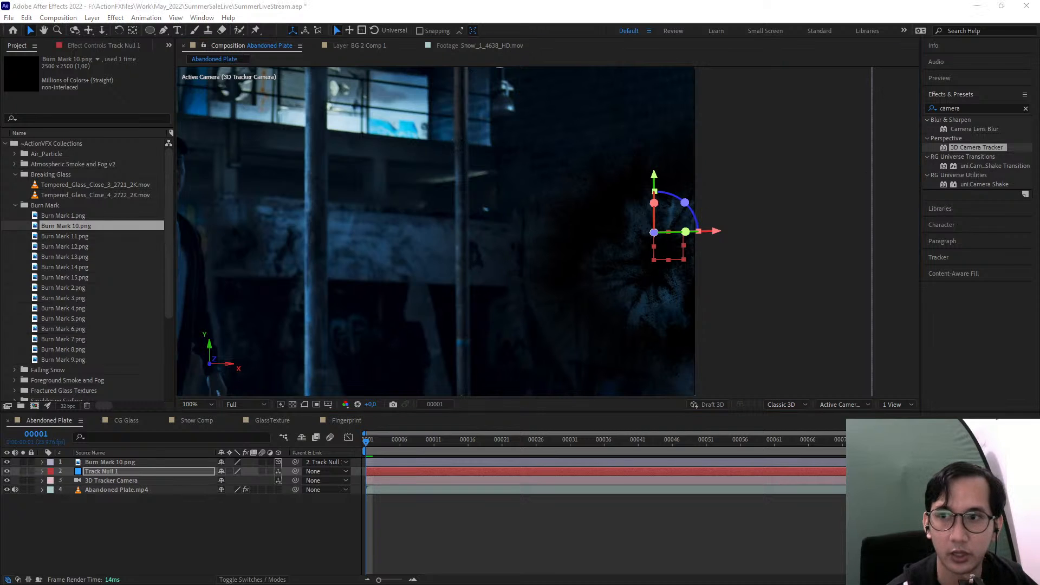
key("alt+Tab")
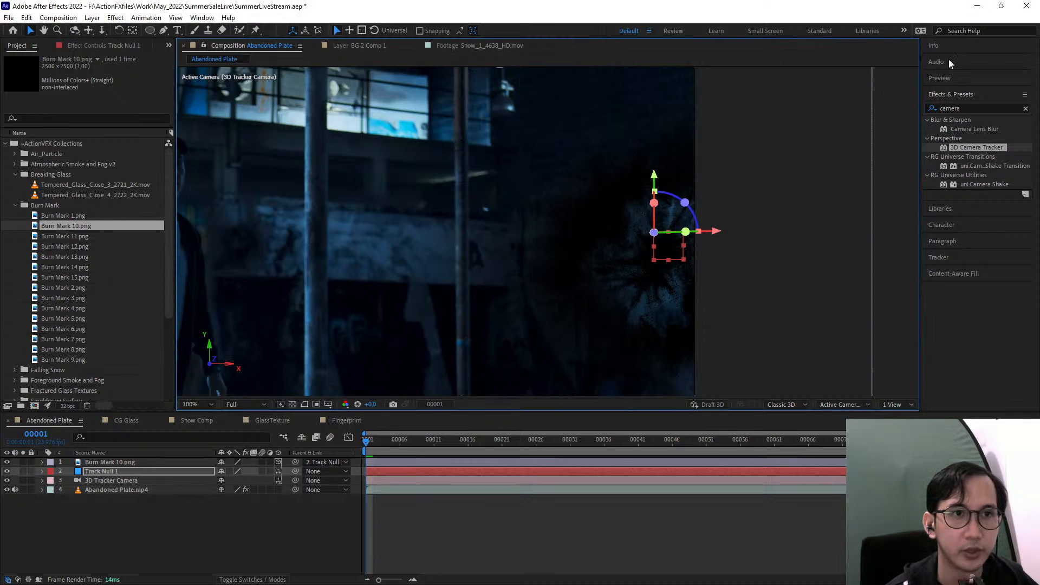
Apply Camera Lens Blur to Burn Mark 10.png with a blur radius of 10
left_click(971, 107)
type("camera len")
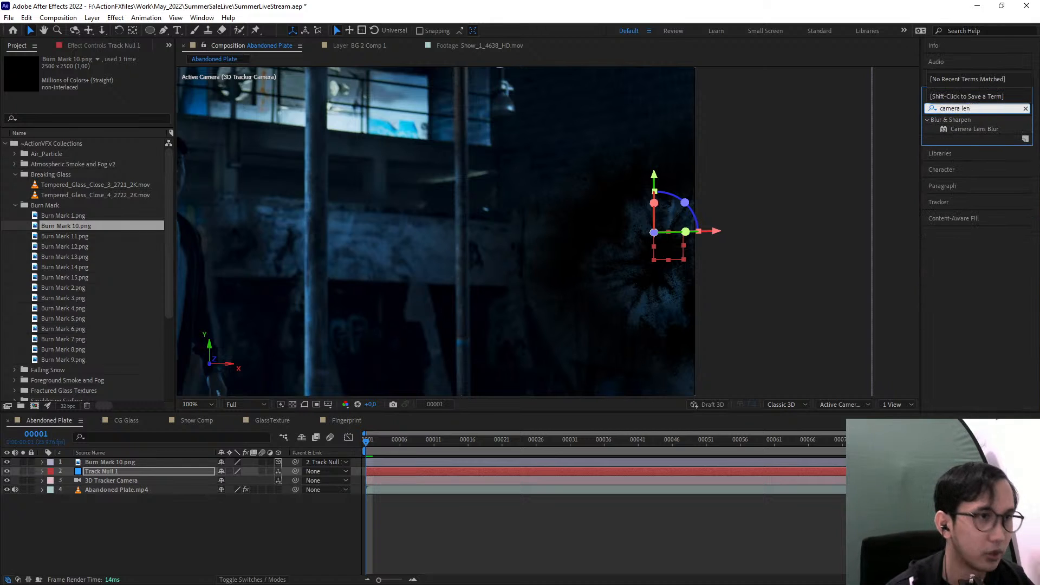
mouse_move(991, 129)
left_mouse_down()
mouse_move(379, 433)
mouse_move(143, 473)
mouse_move(134, 464)
left_mouse_up()
scroll(490, 318, "up", 2)
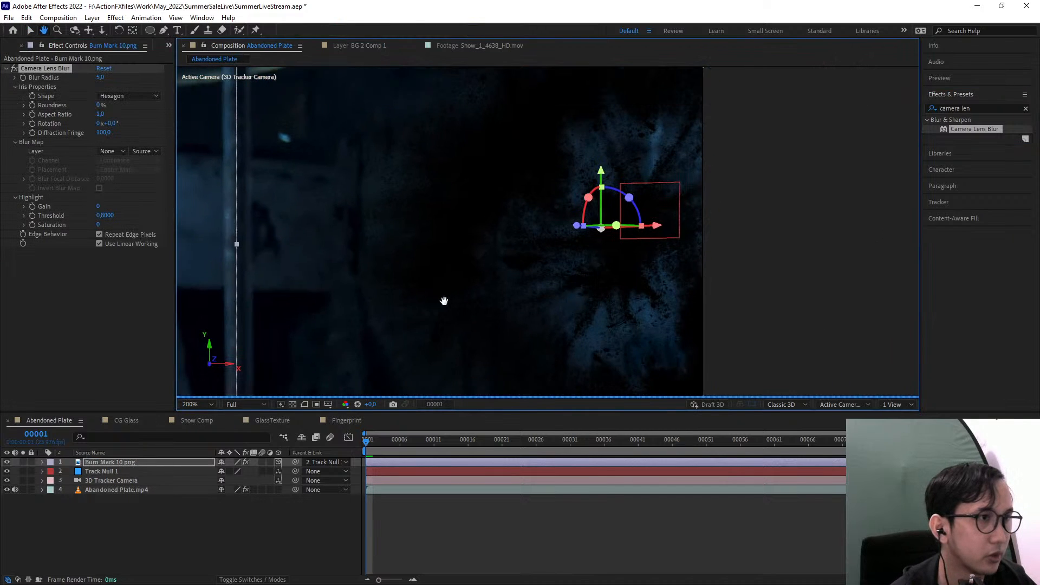
left_click(99, 78)
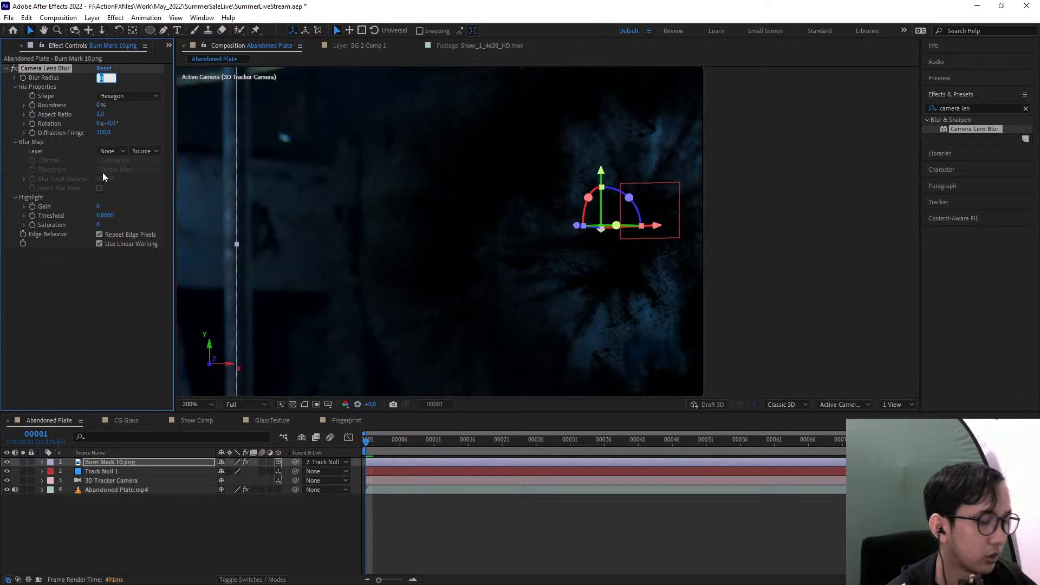
type("10")
key("Return")
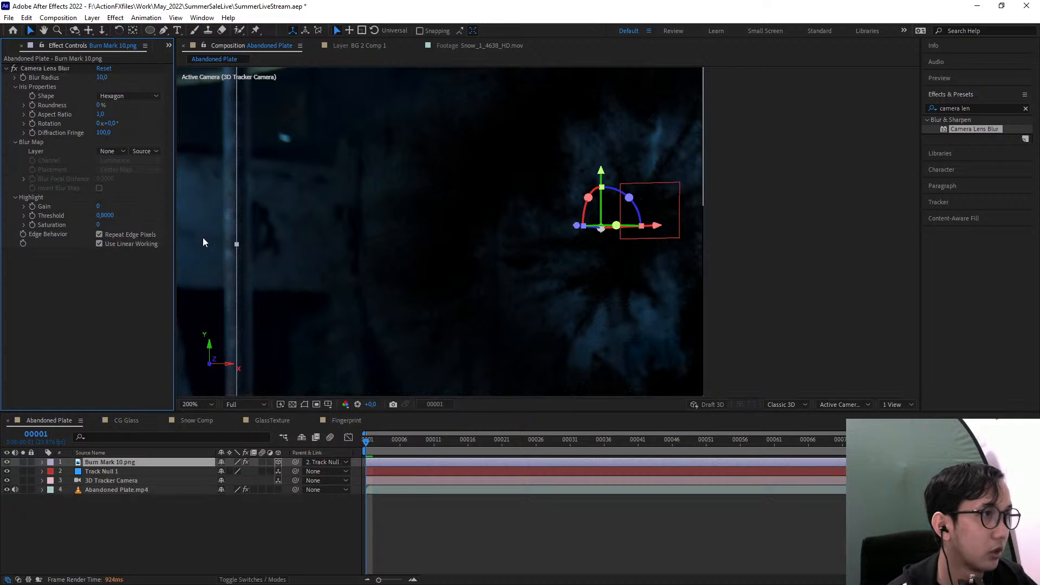
scroll(271, 219, "down", 2)
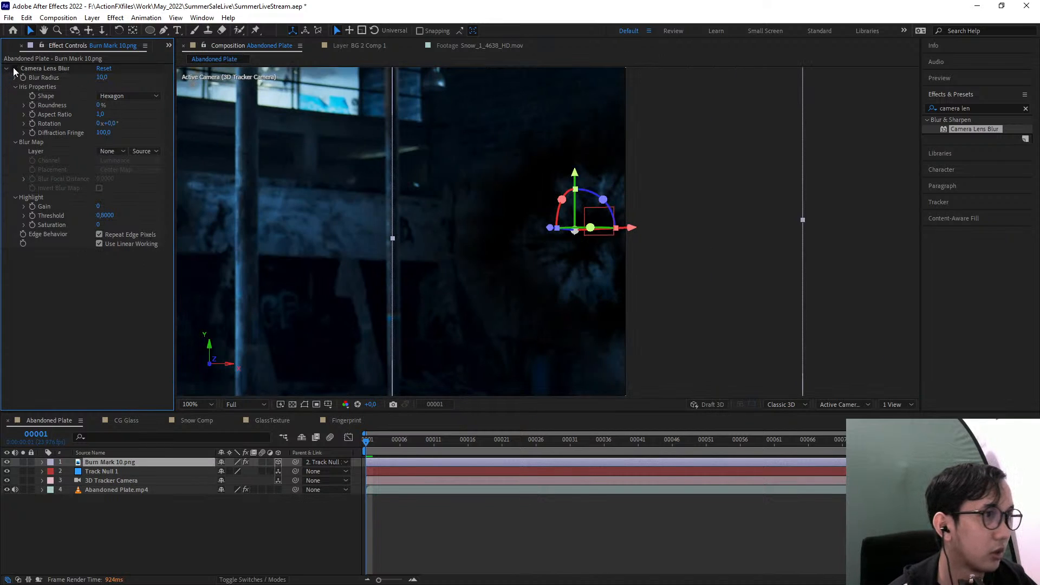
left_click_drag(561, 270, 555, 236)
left_click_drag(498, 282, 510, 283)
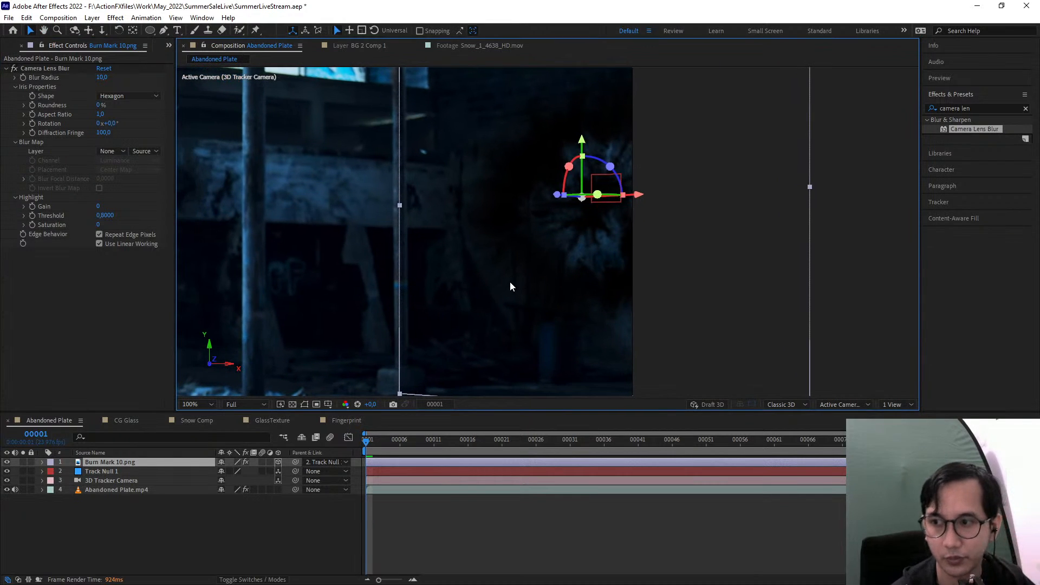
left_click(440, 534)
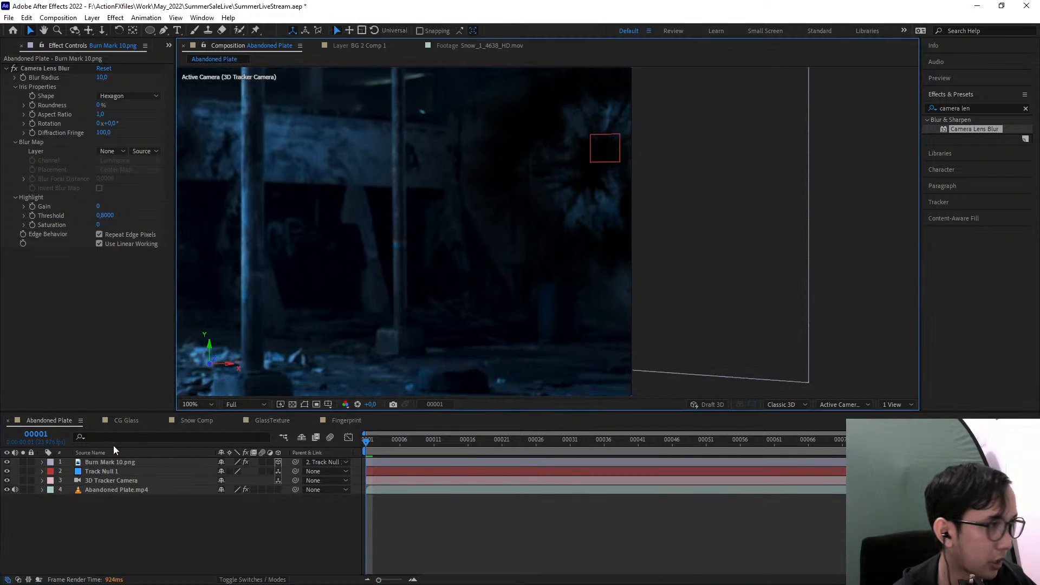
left_click(125, 490)
key("ctrl+d")
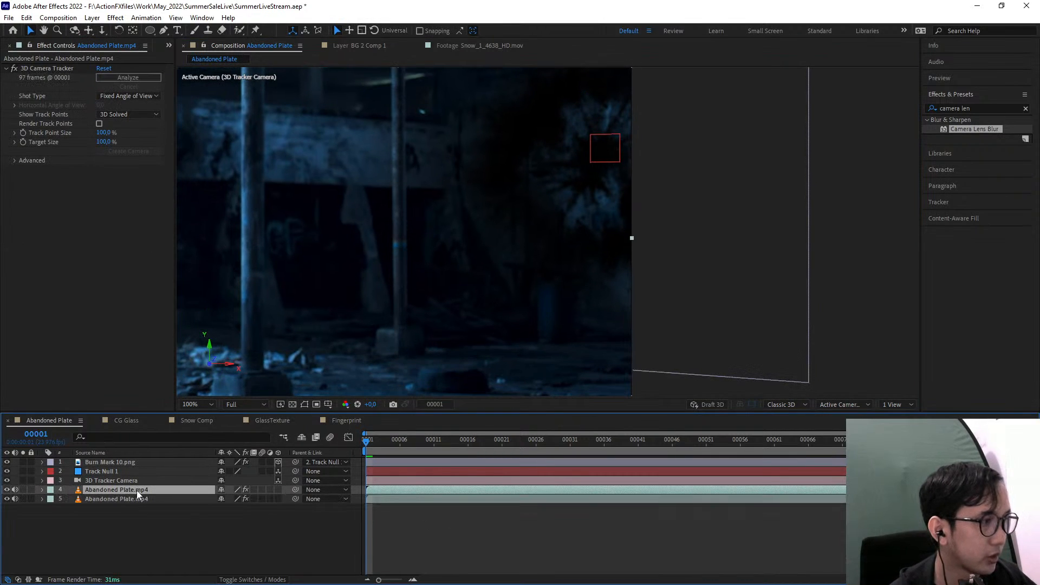
left_click_drag(136, 490, 128, 461)
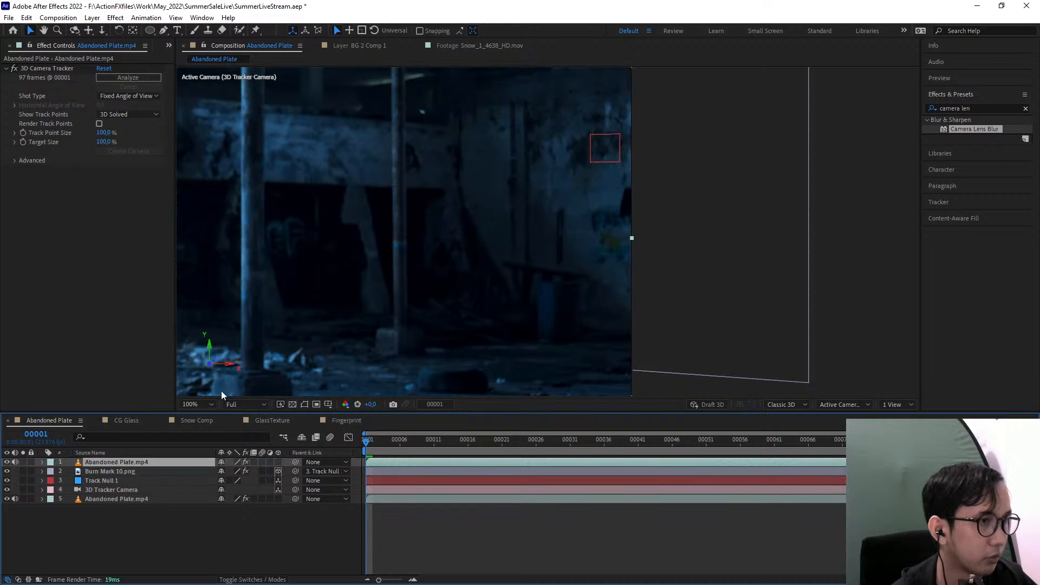
left_click(164, 30)
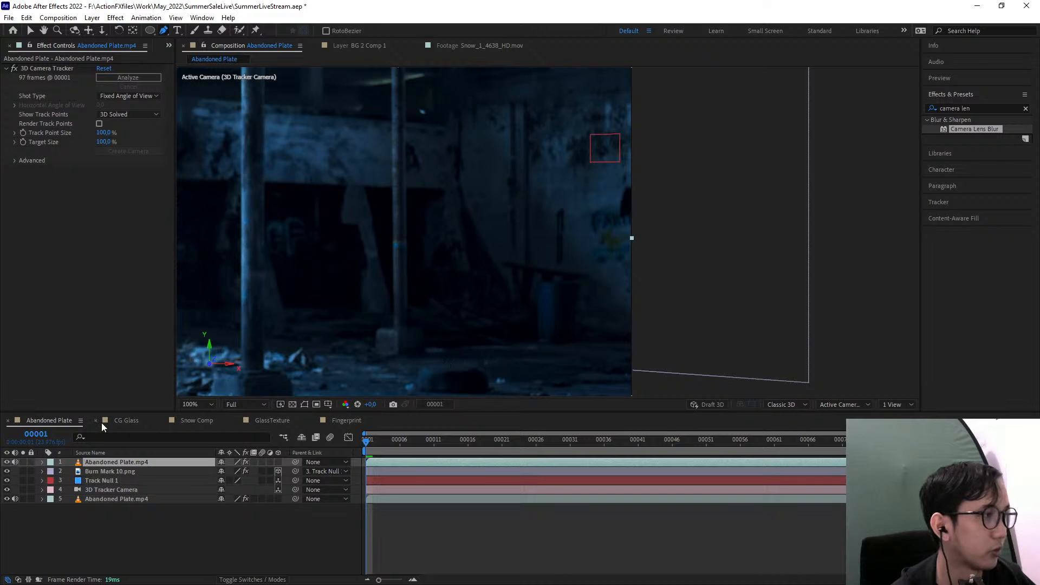
left_click(131, 462)
key("Delete")
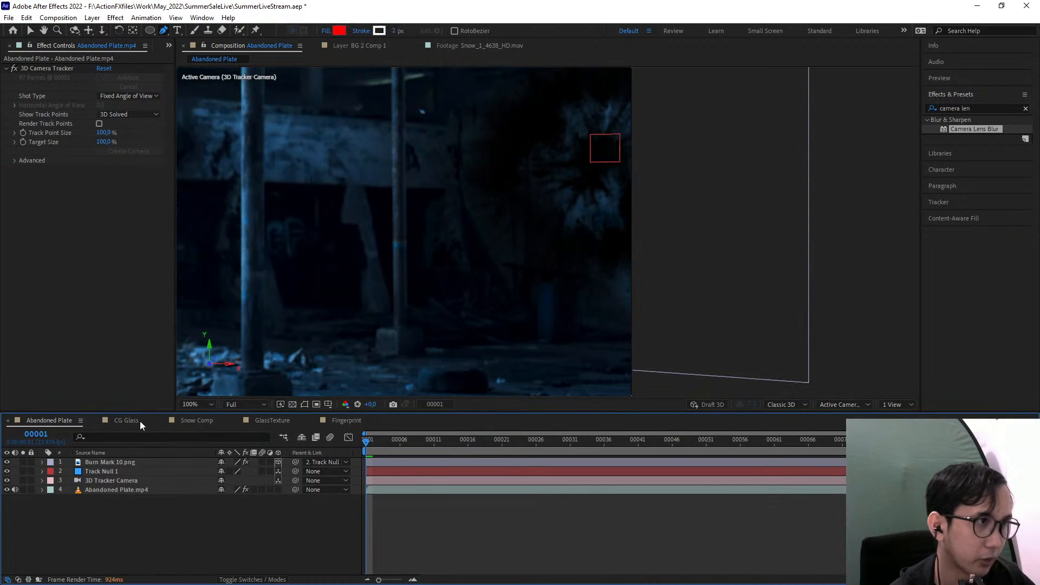
Create a black full-composition solid named Matte and hide it so the plate stays visible for masking
left_click(93, 17)
mouse_move(108, 23)
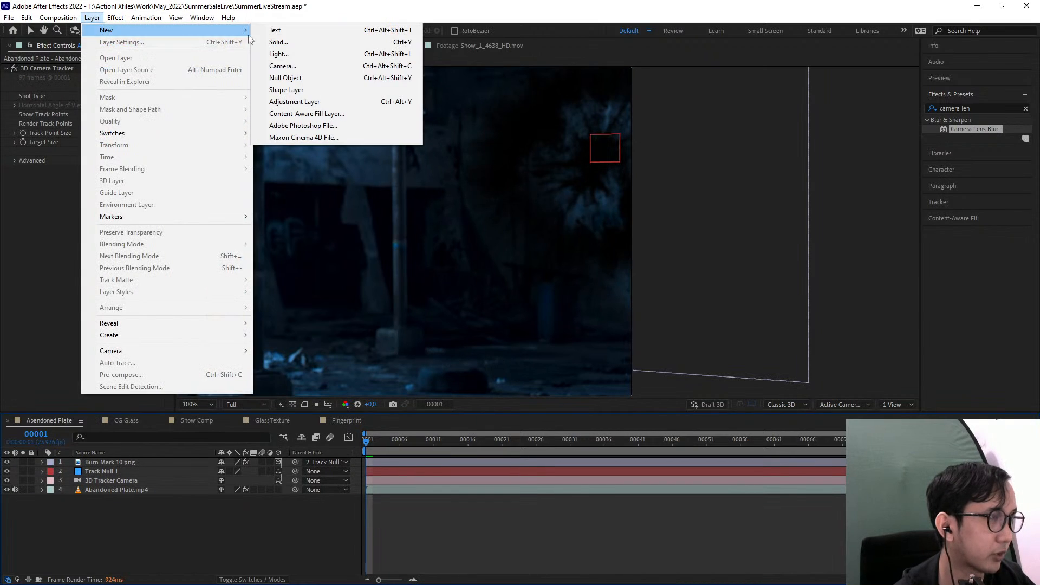
left_click(309, 40)
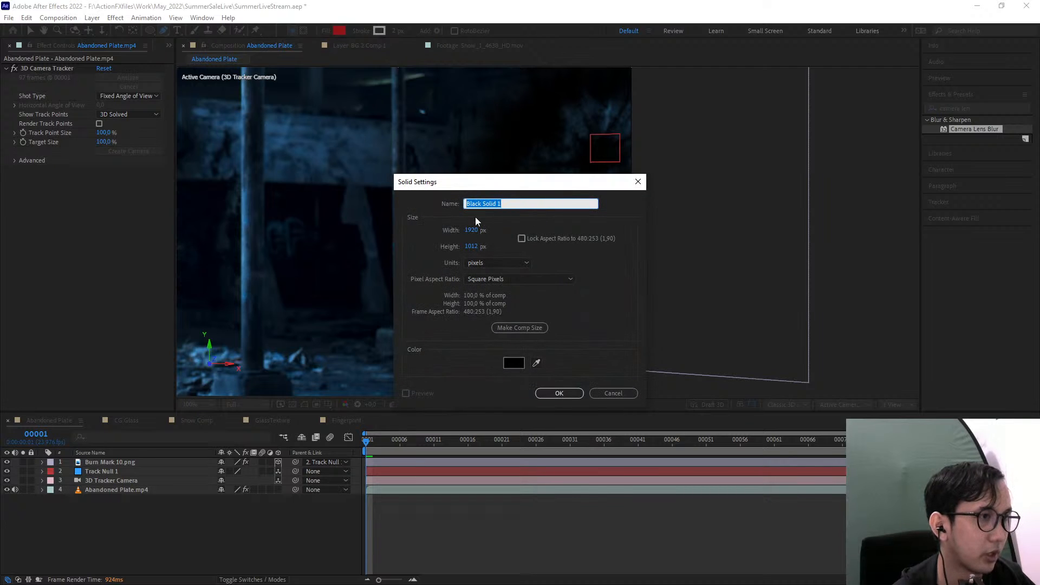
type("Matte")
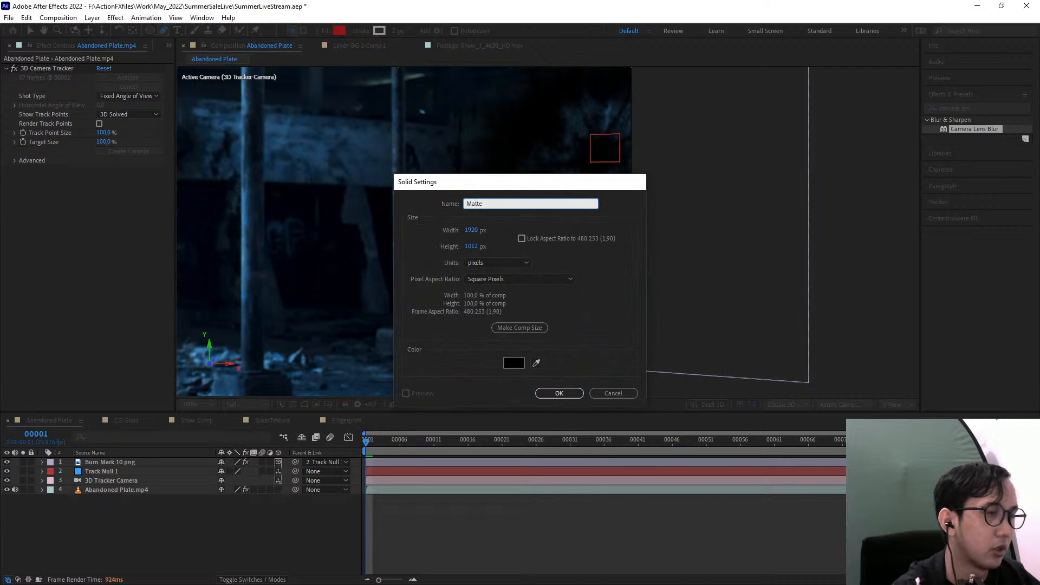
key("Return")
left_click(7, 463)
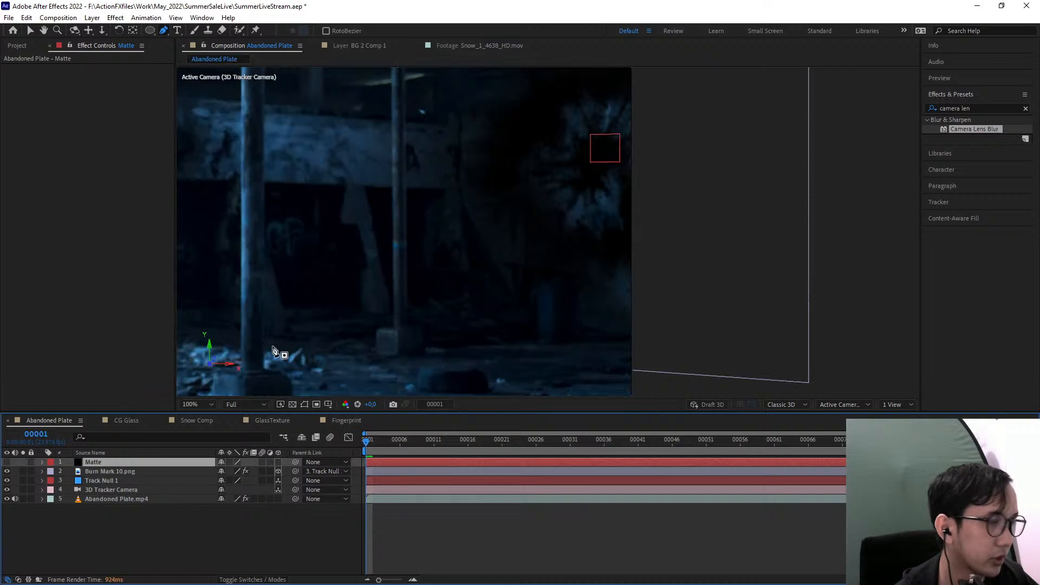
Draw a closed Pen mask on the Matte layer around the blue barrel near the wall
scroll(558, 318, "up", 2)
left_click_drag(585, 322, 555, 272)
key("ctrl+z")
left_click_drag(603, 329, 583, 202)
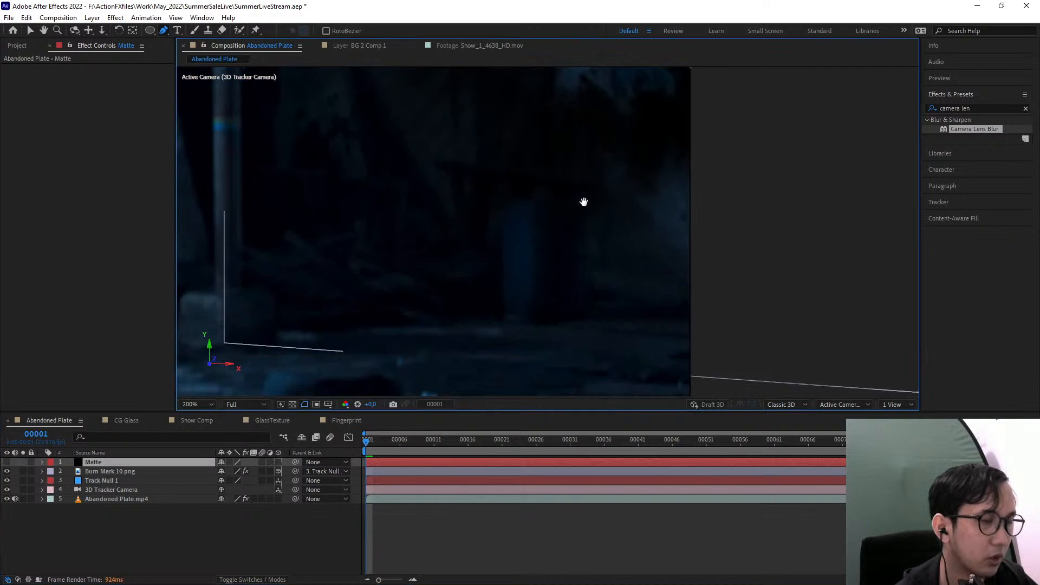
left_click_drag(564, 296, 503, 315)
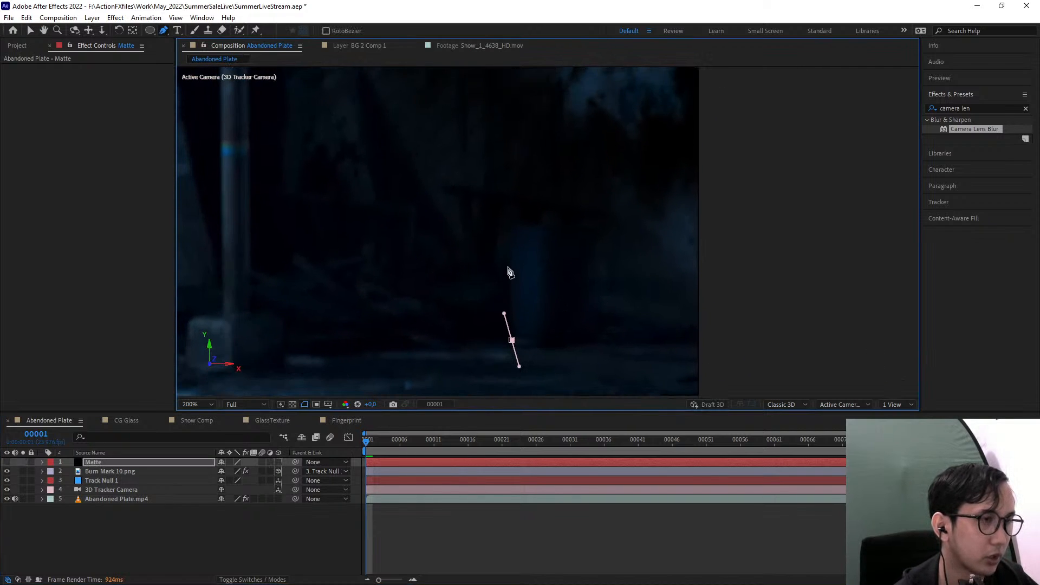
left_click_drag(513, 236, 587, 272)
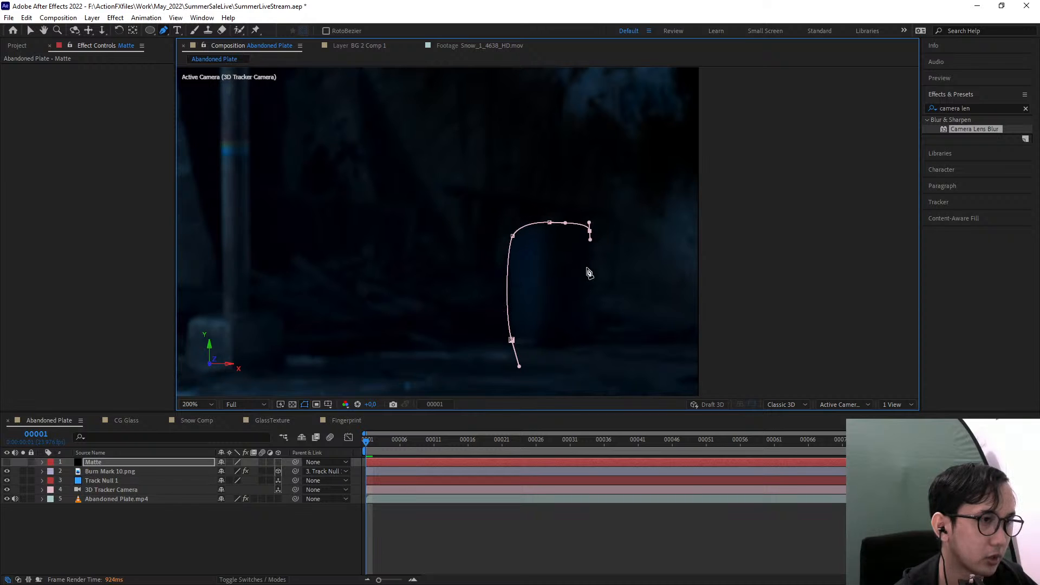
left_click(589, 292)
left_click(592, 345)
left_click(512, 341)
Draw a second closed mask on the Matte layer around the table beside and behind the barrel
left_click_drag(536, 293, 542, 330)
scroll(542, 329, "down", 1)
scroll(544, 270, "up", 1)
left_click(594, 269, "ctrl")
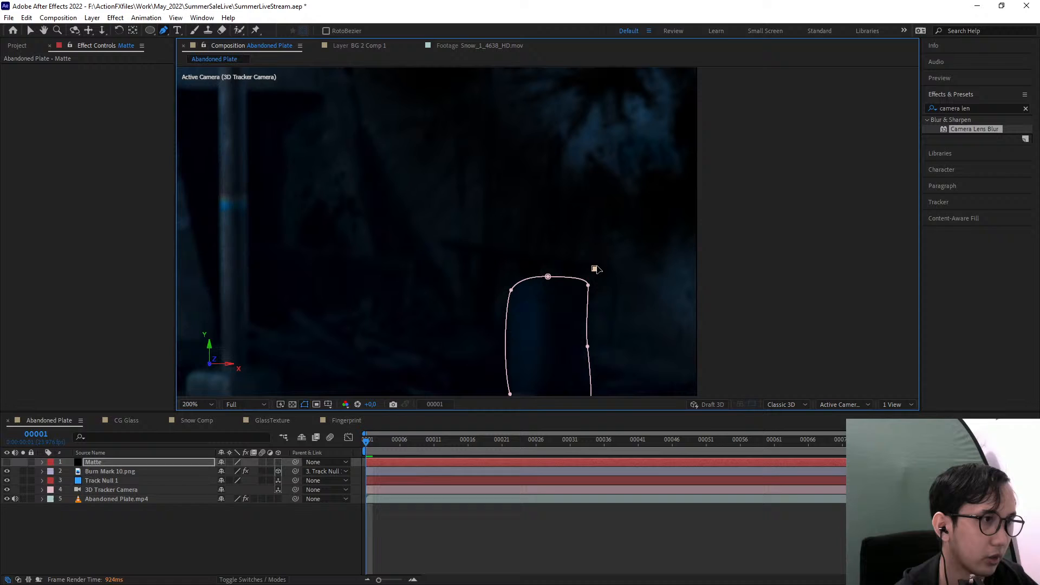
left_click(462, 239)
left_click(438, 241)
left_click(459, 258)
left_click(466, 317)
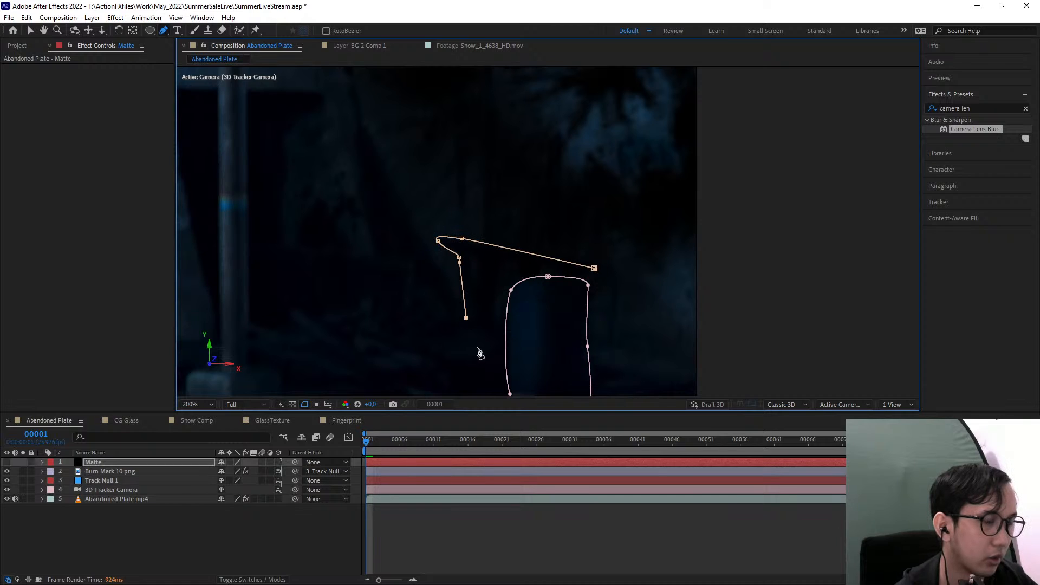
left_click(494, 370)
left_click(566, 369)
left_click(578, 327)
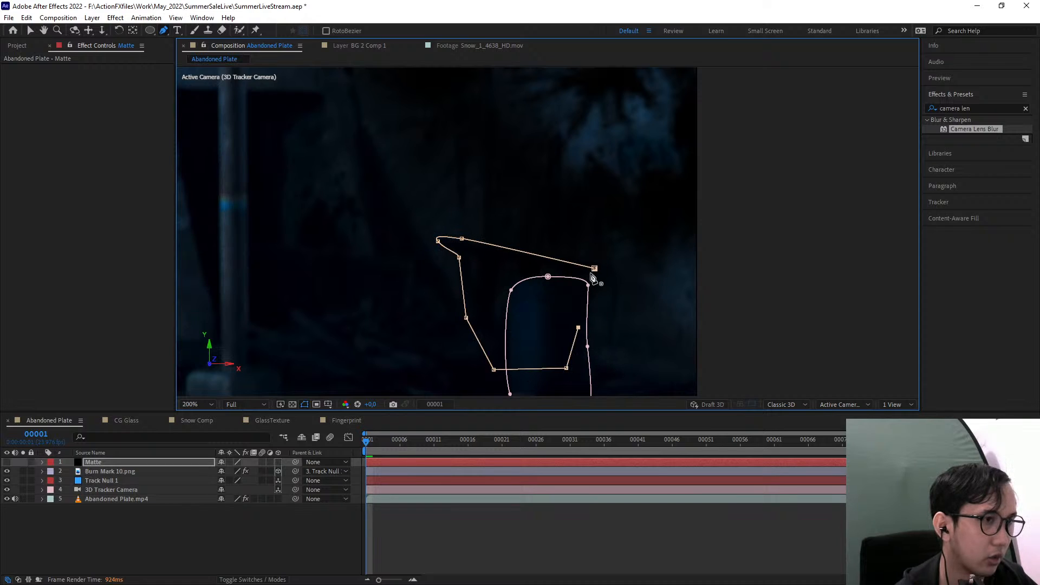
left_click(594, 268)
Draw a third closed mask on the Matte layer over the second pillar and wall area bordering the burn mark
scroll(602, 301, "down", 1)
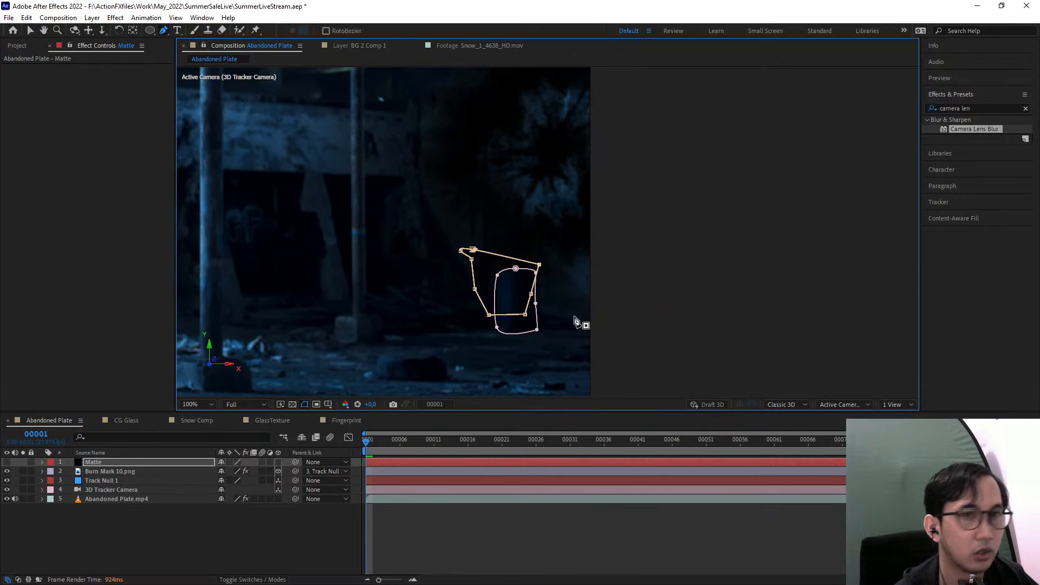
left_click_drag(546, 306, 594, 339)
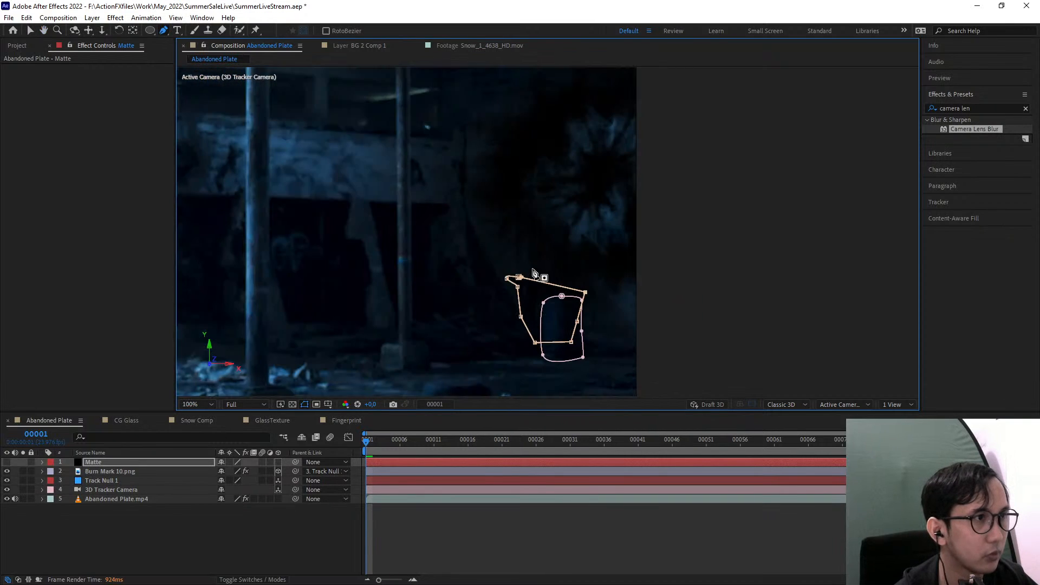
scroll(477, 203, "up", 1)
left_click(422, 91)
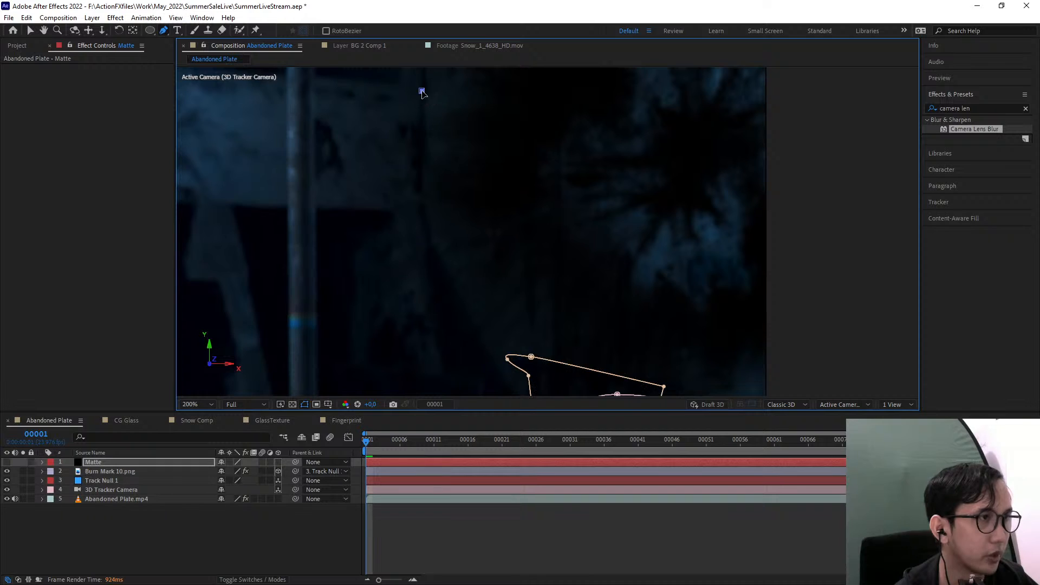
left_click(425, 253)
left_click(258, 279)
left_click(293, 138)
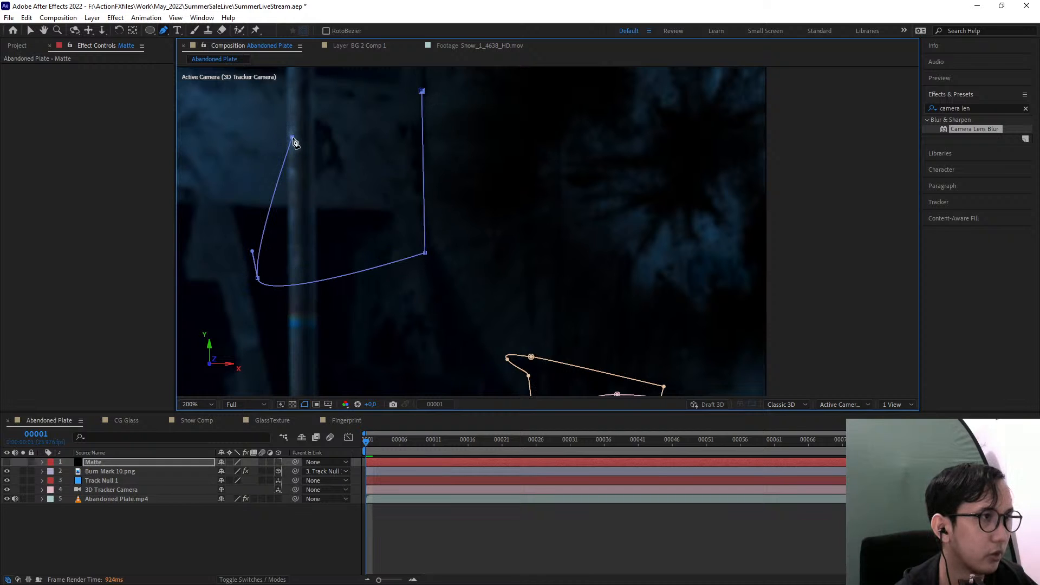
left_click(391, 82)
left_click(422, 91)
left_click_drag(455, 248, 428, 316)
key("comma")
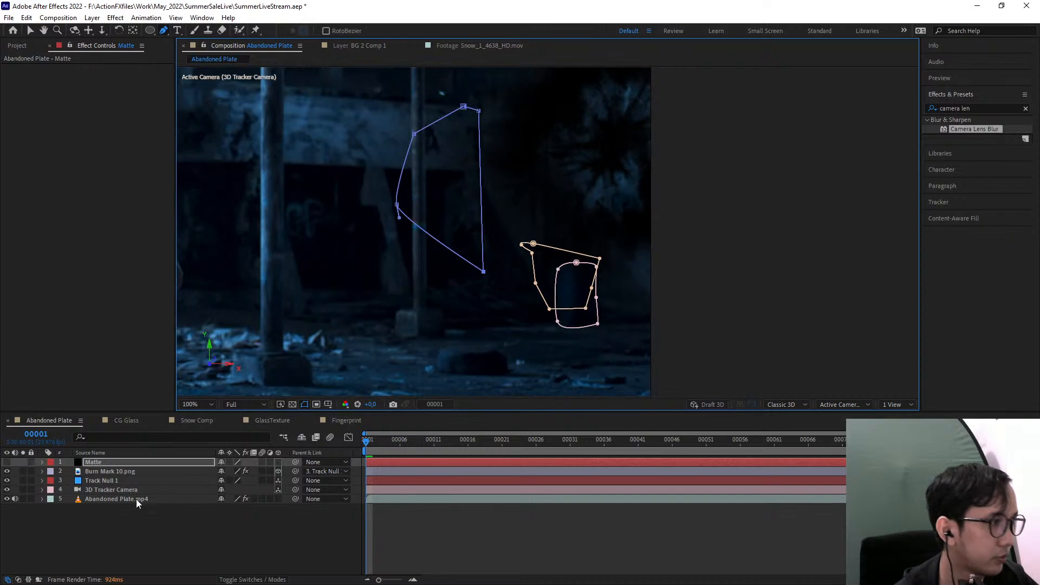
Show the Matte layer, parent it to Track Null 1 and scrub the timeline to check its movement
left_click(110, 464)
left_click(6, 462)
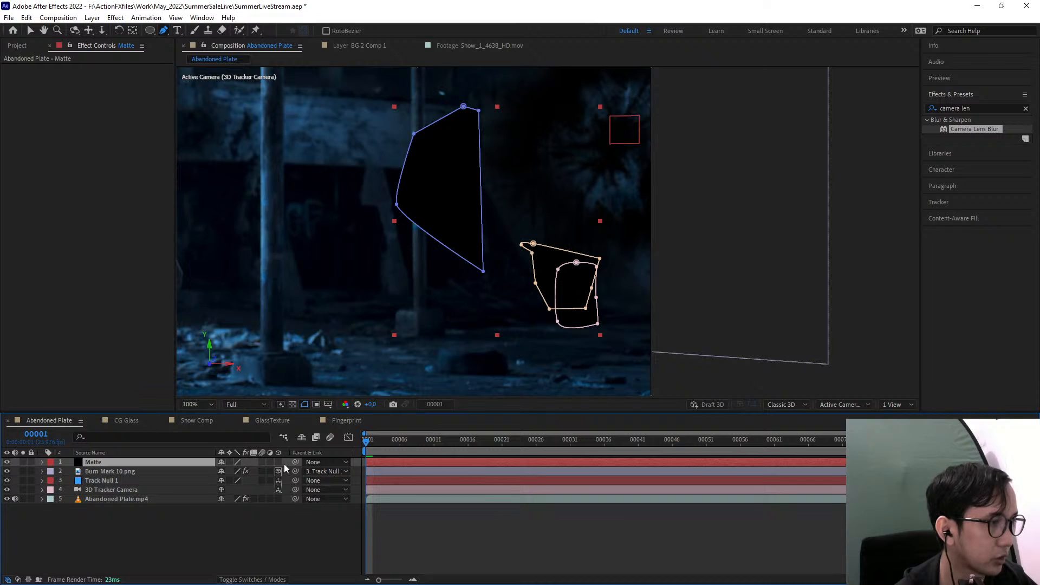
left_click_drag(296, 462, 128, 481)
left_click_drag(396, 441, 260, 450)
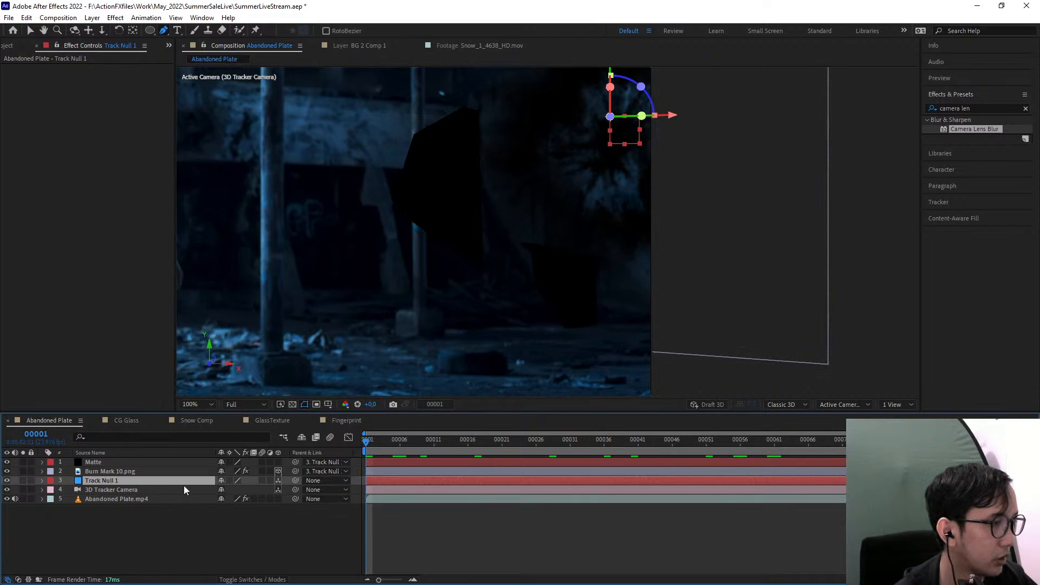
Remove the Matte layer's parent and make it a 3D layer
left_click(319, 464)
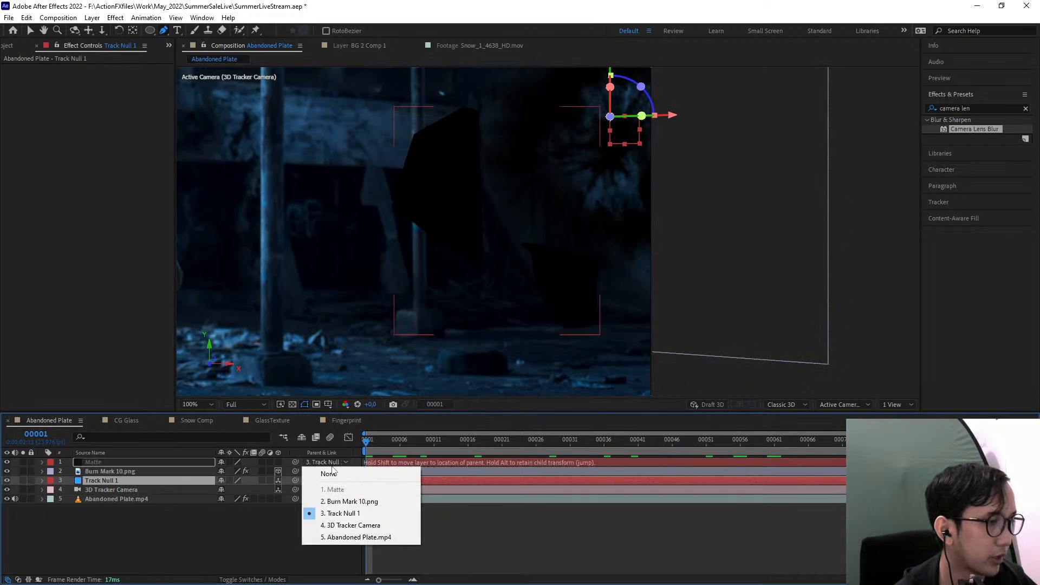
left_click(324, 471)
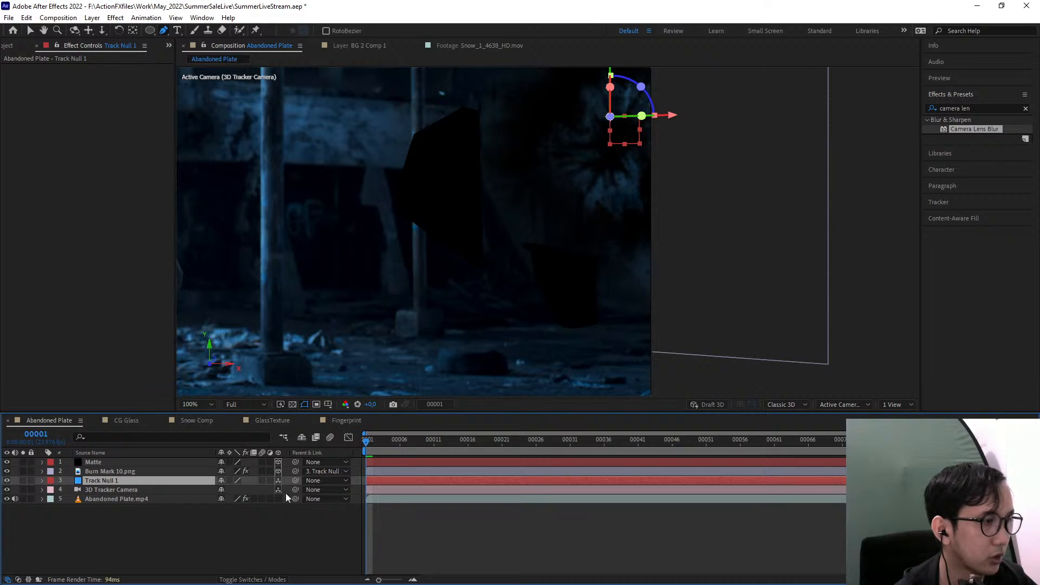
left_click(106, 462)
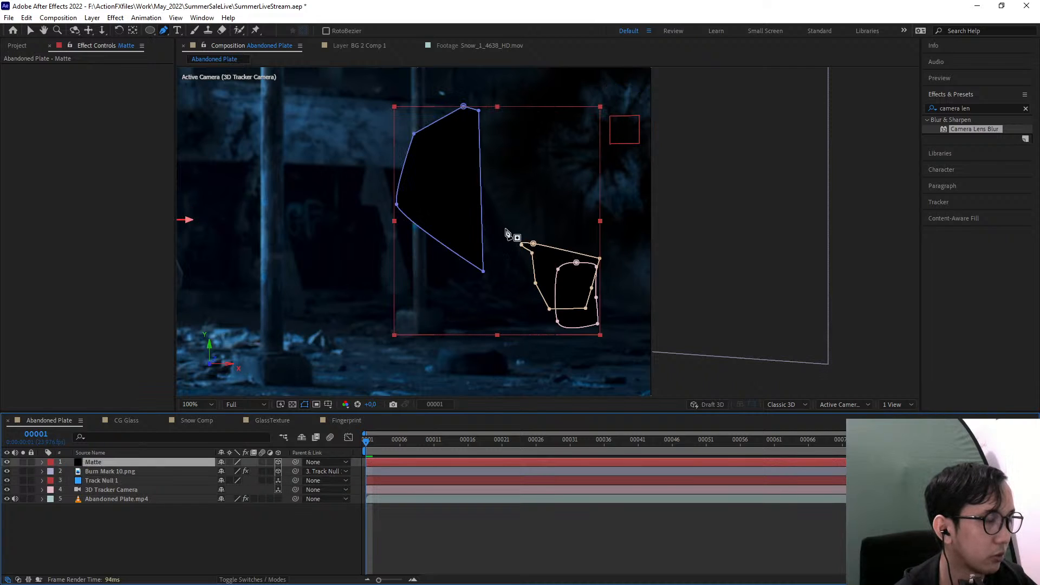
key("comma")
key("period")
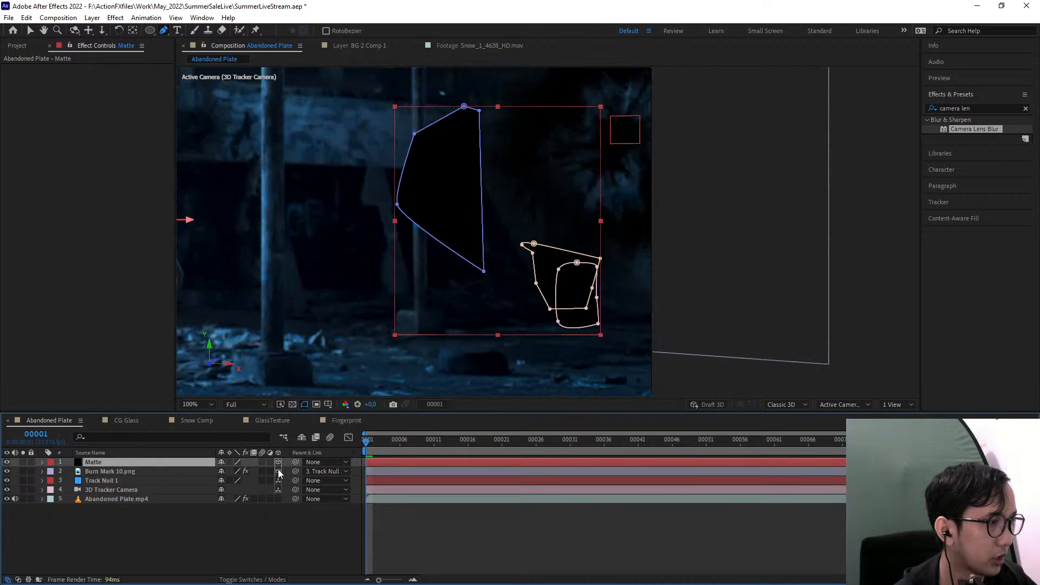
Parent the 3D Matte layer to Track Null 1 and preview how it follows the shot
left_click_drag(295, 462, 129, 481)
left_click(129, 481)
left_click_drag(397, 442, 479, 444)
key("space")
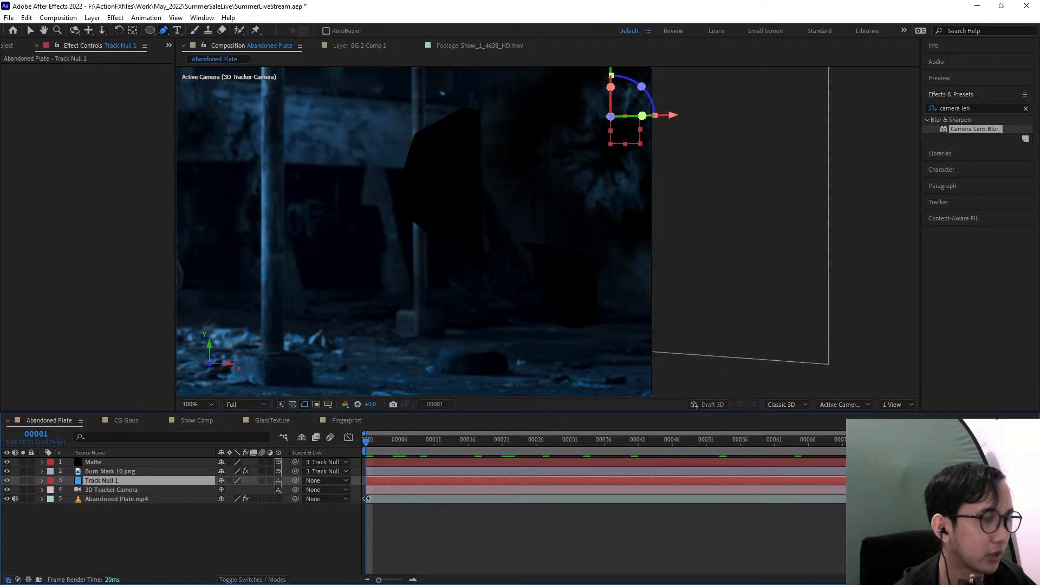
Set the Mask Feather of all three masks on the Matte layer to 5 pixels
left_click(109, 463)
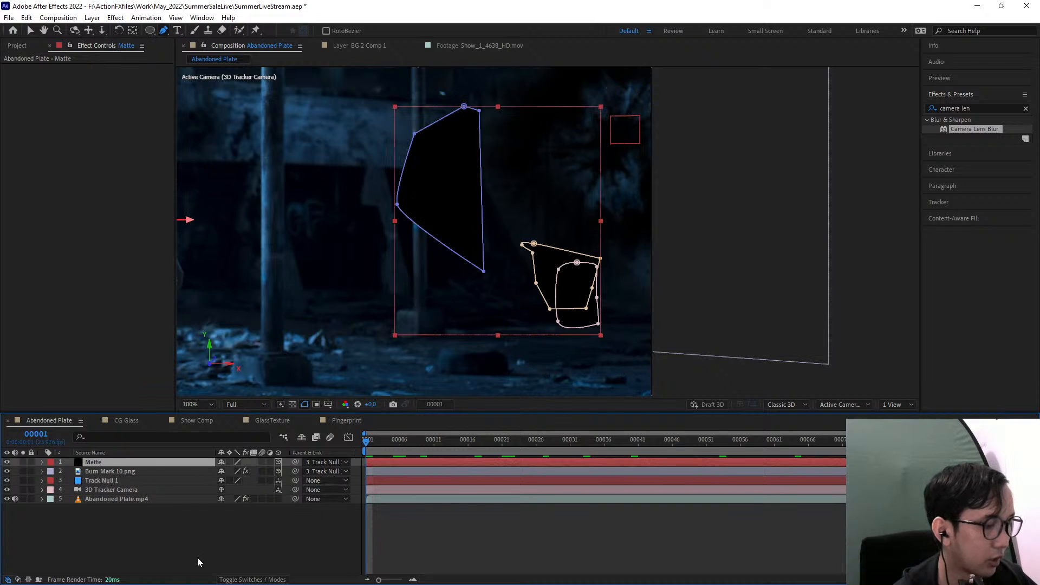
key("f")
left_click(243, 518)
type("12")
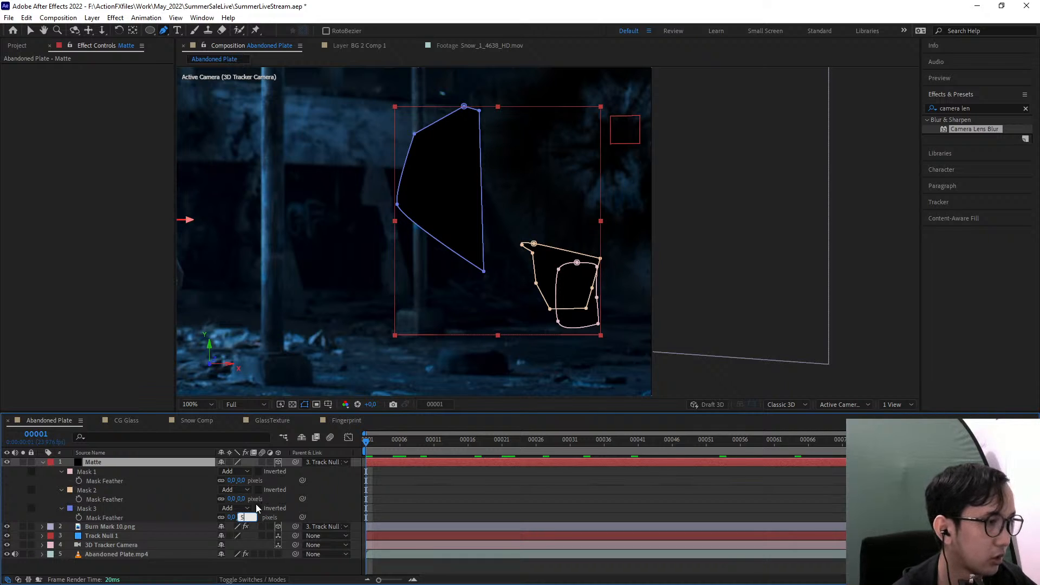
left_click(242, 499)
type("5")
left_click(307, 497)
left_click(240, 481)
type("5")
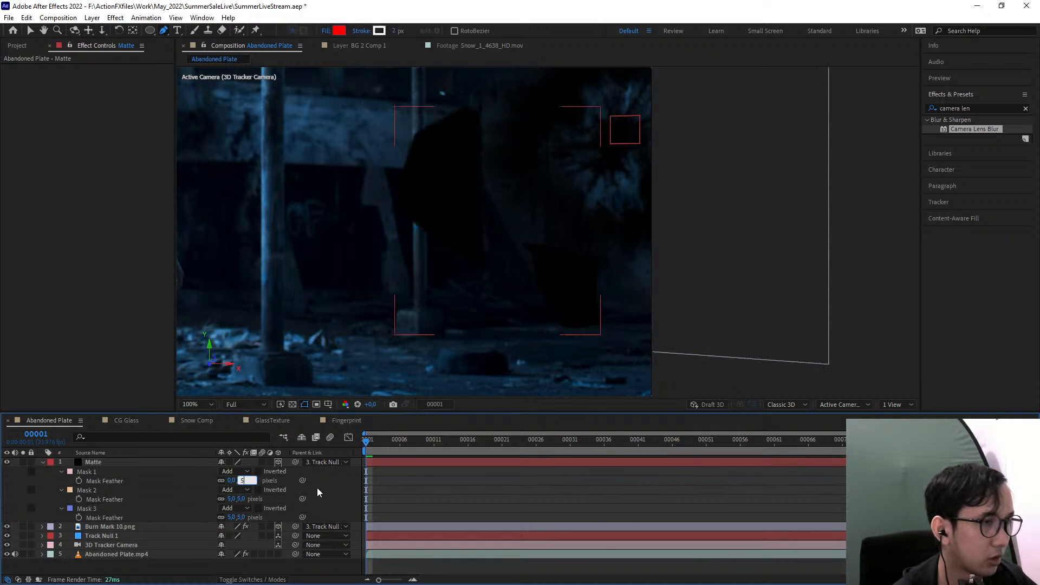
left_click(318, 488)
left_click(43, 462)
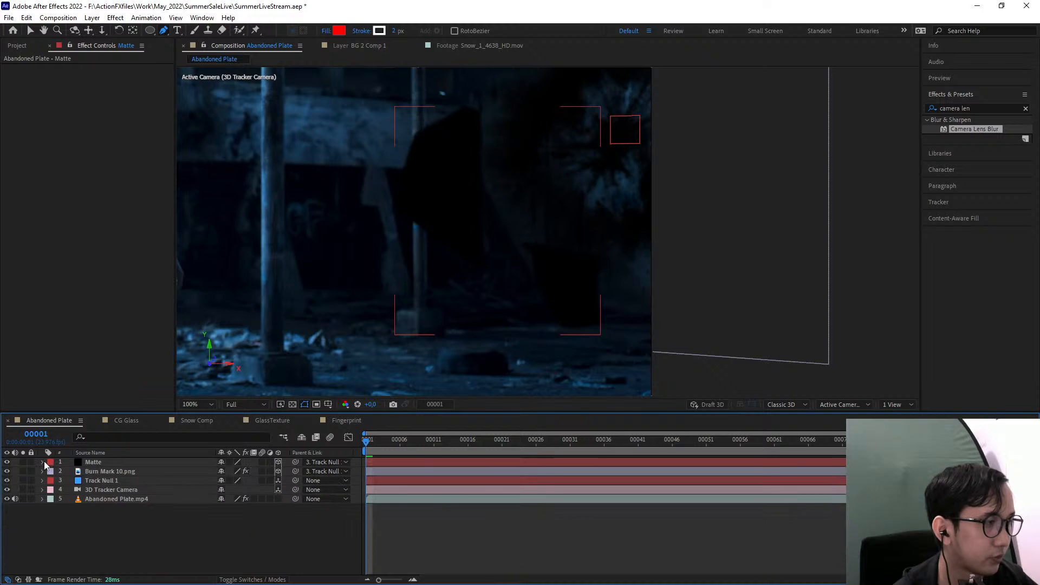
Set the Burn Mark 10.png layer's track matte to Alpha Inverted Matte "Matte"
left_click(98, 464)
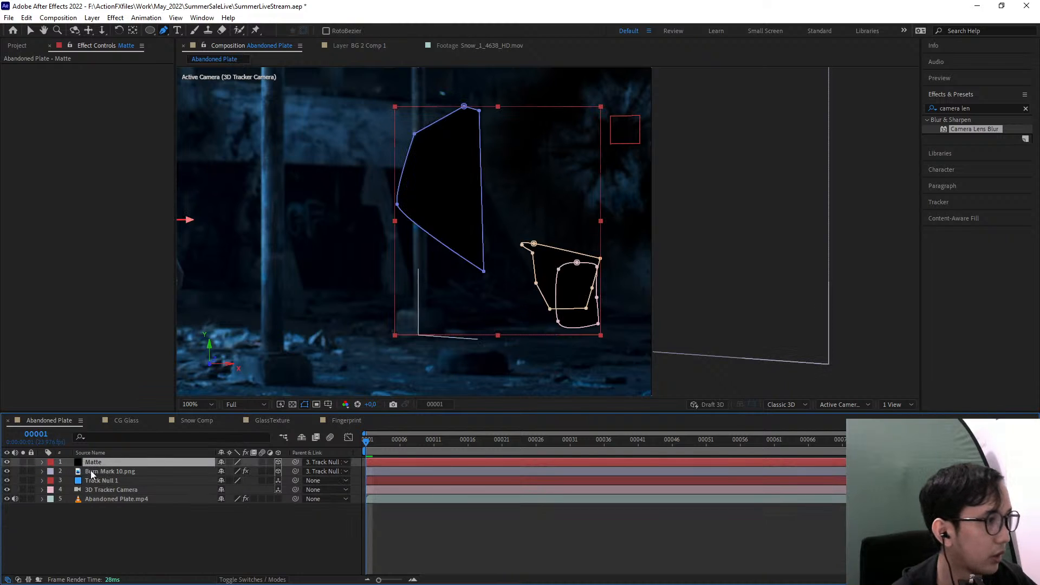
left_click(126, 472)
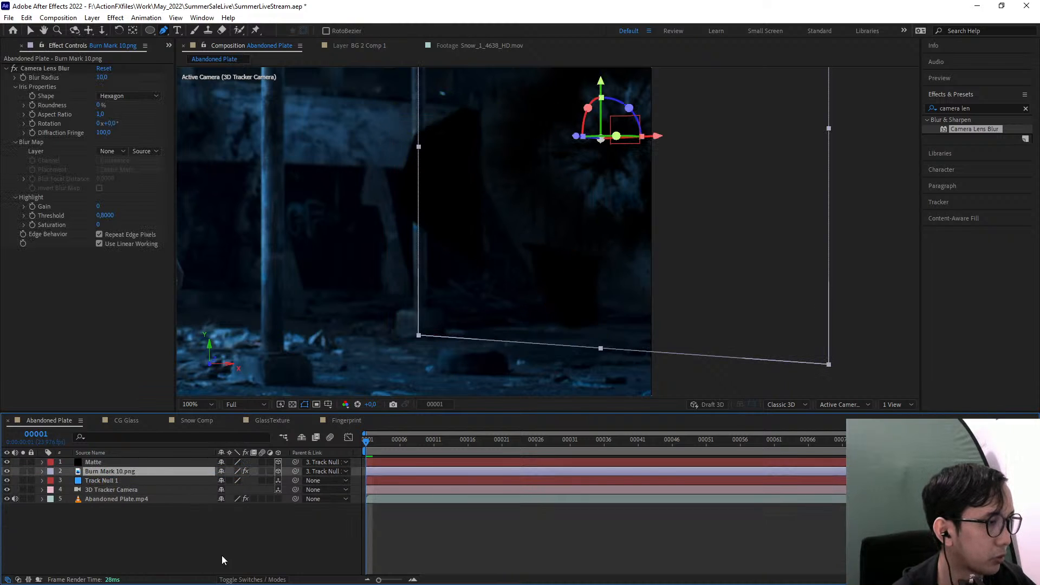
left_click(237, 580)
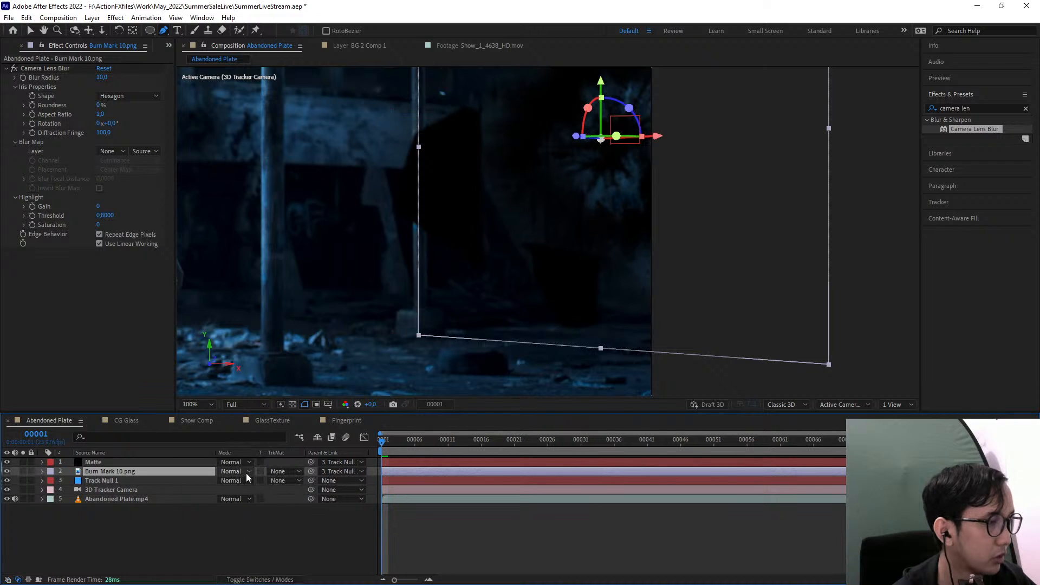
left_click(282, 472)
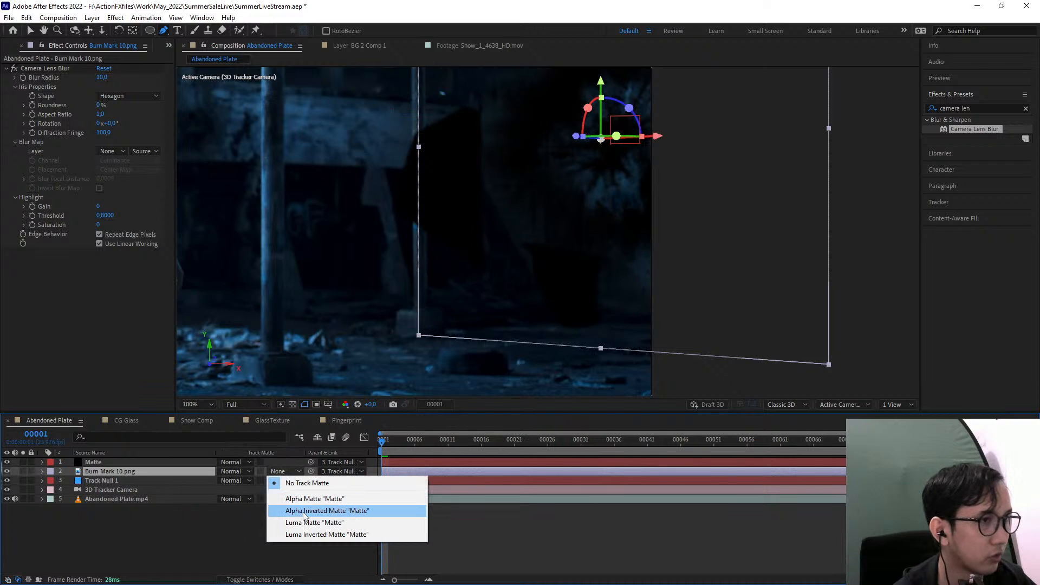
left_click(305, 511)
Examine how the burn mark blends with the barrel, pillar and wall where the inverted matte cuts it out
scroll(658, 276, "up", 1)
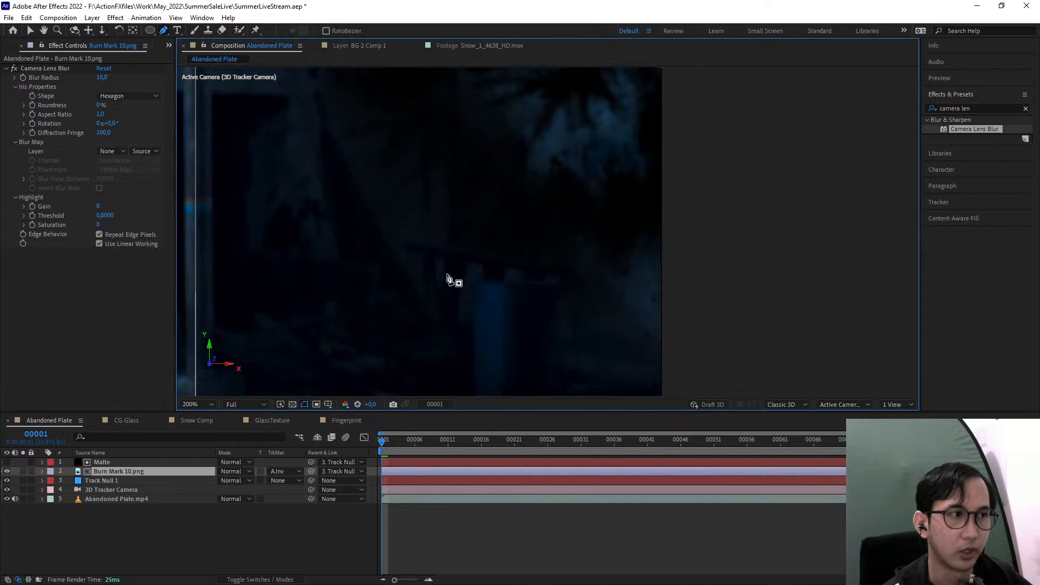
scroll(457, 270, "up", 1)
scroll(386, 293, "up", 1)
left_click_drag(387, 292, 469, 216)
scroll(464, 253, "down", 1)
left_click_drag(524, 313, 534, 383)
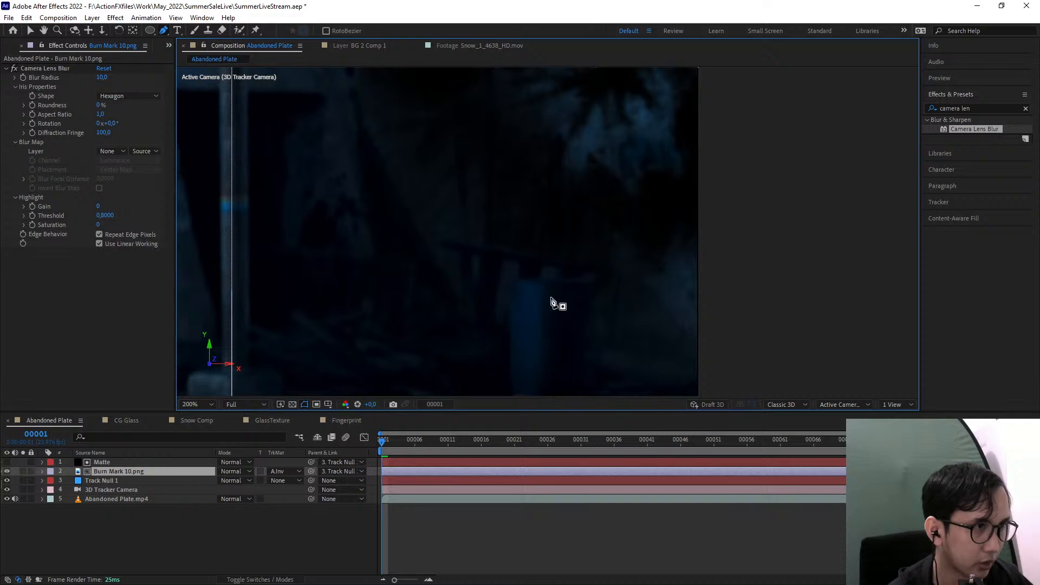
left_click_drag(539, 255, 550, 277)
scroll(542, 314, "up", 2)
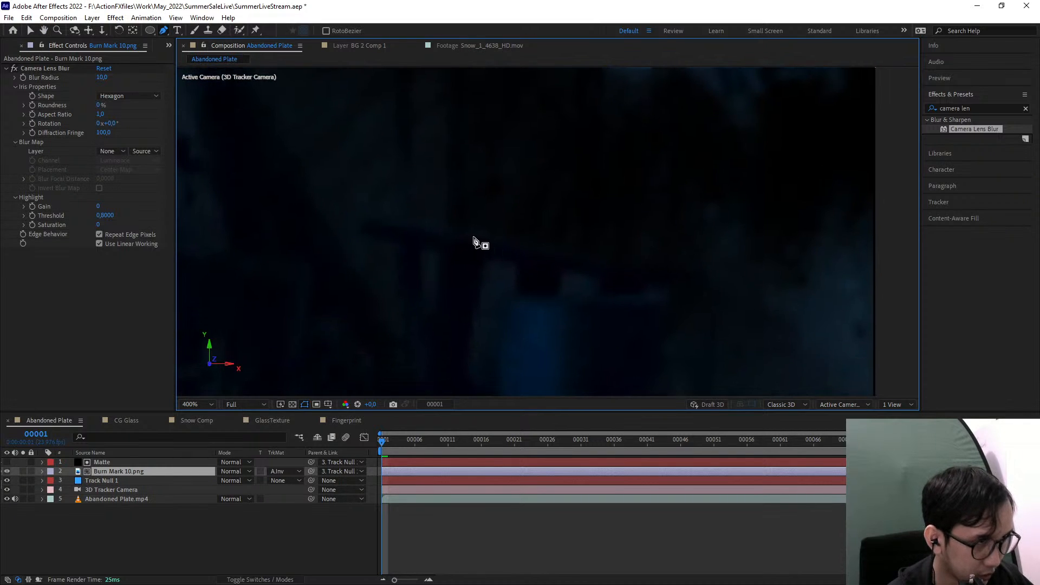
scroll(473, 244, "down", 3)
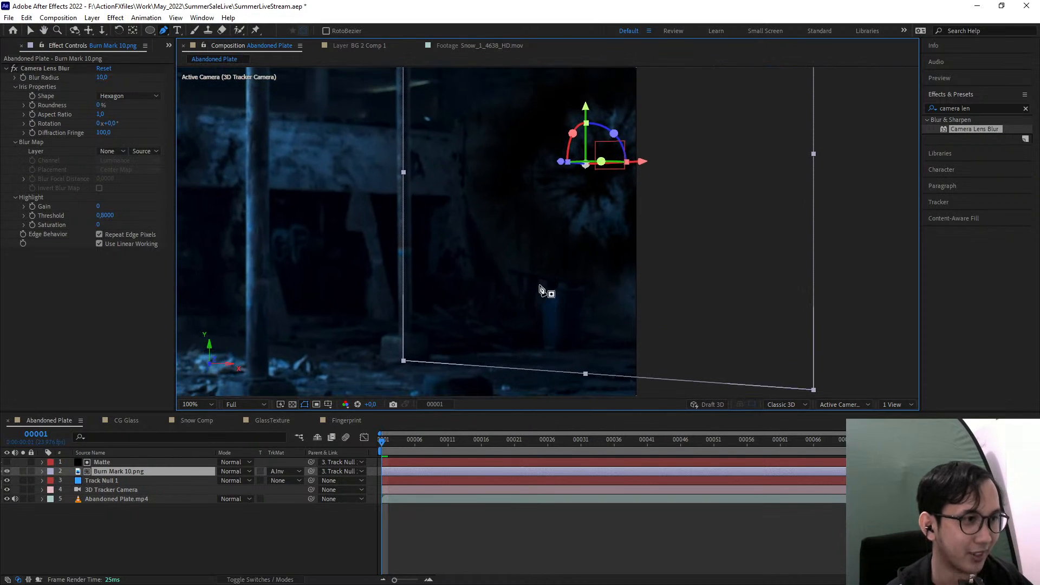
left_click_drag(542, 292, 533, 360)
left_click_drag(522, 267, 501, 287)
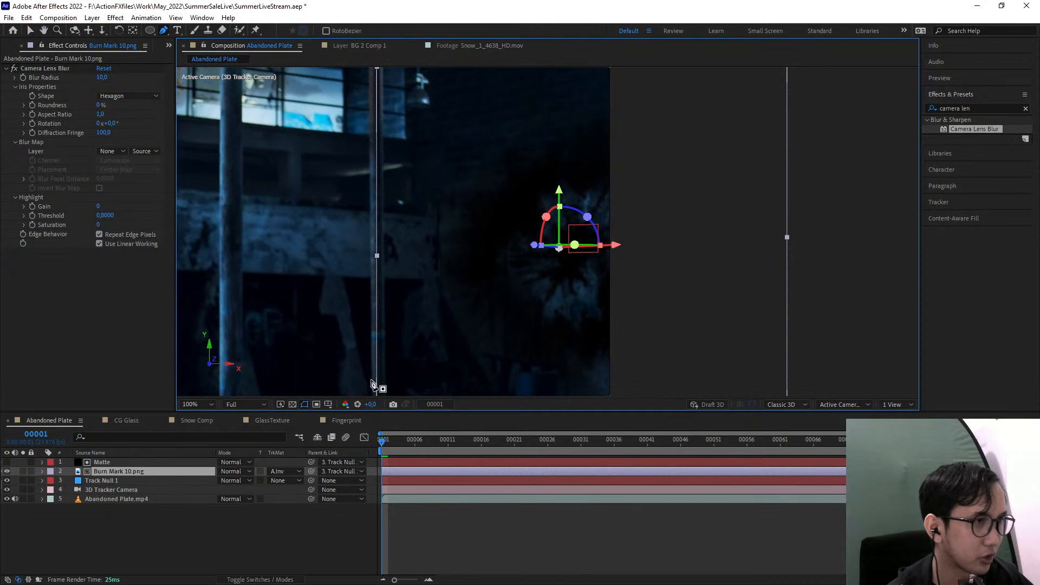
left_click(111, 461)
left_click(124, 470)
left_click_drag(432, 318, 493, 298)
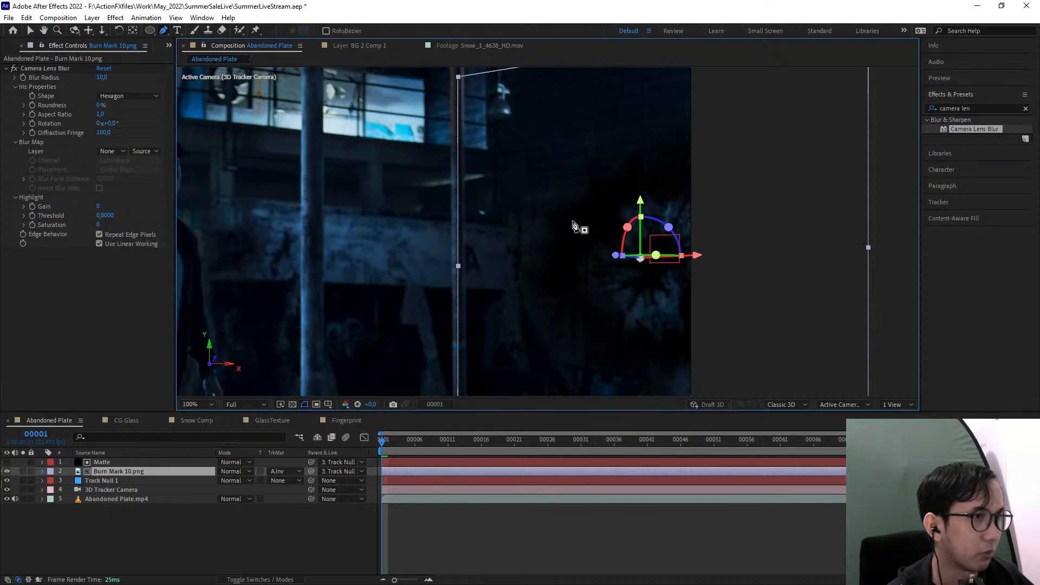
left_click(30, 30)
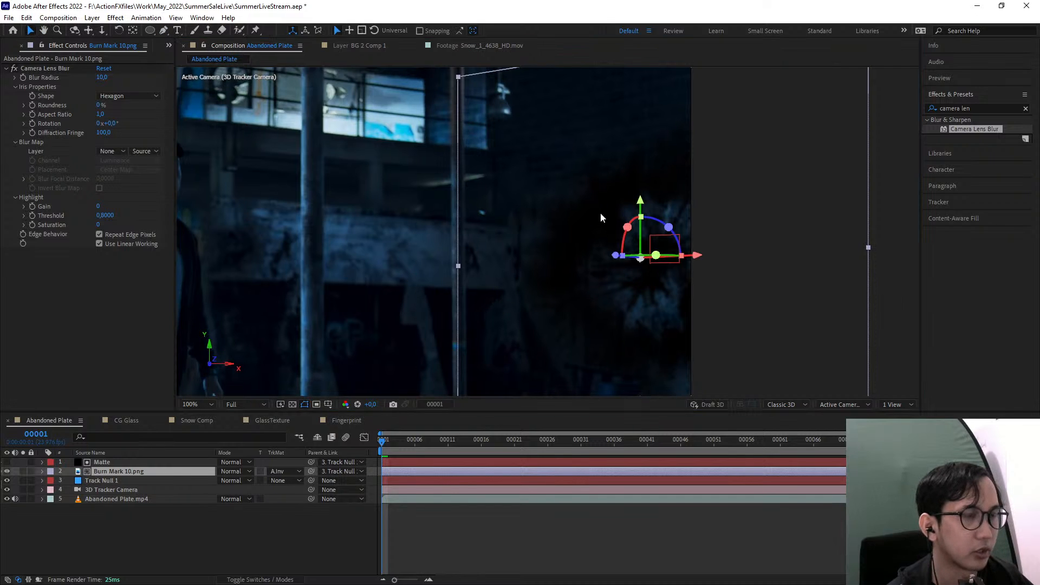
left_click_drag(339, 209, 467, 172)
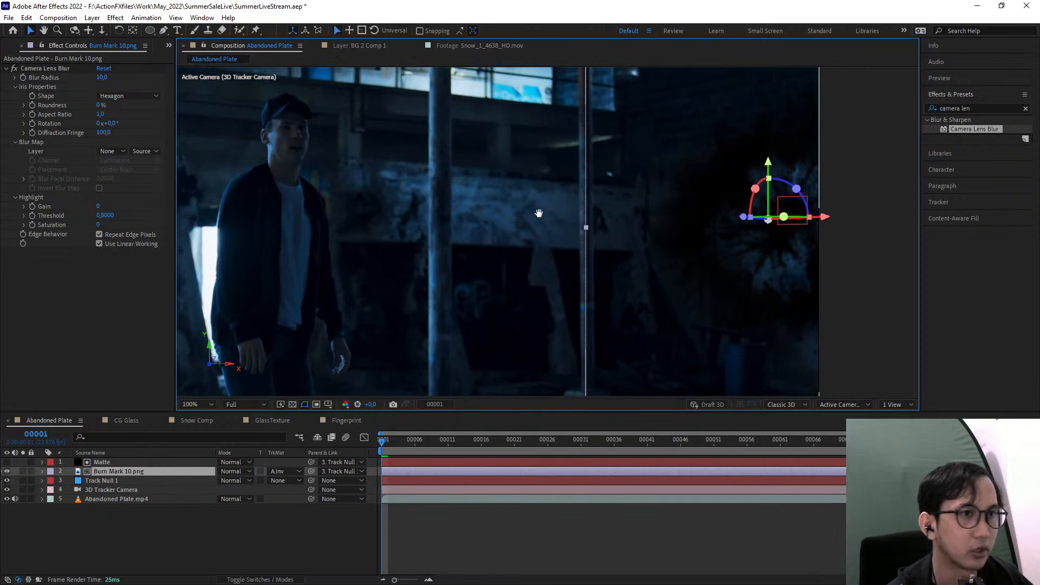
left_click_drag(538, 213, 434, 218)
Find the Tint effect and apply it to the Burn Mark 10.png layer
left_click(976, 107)
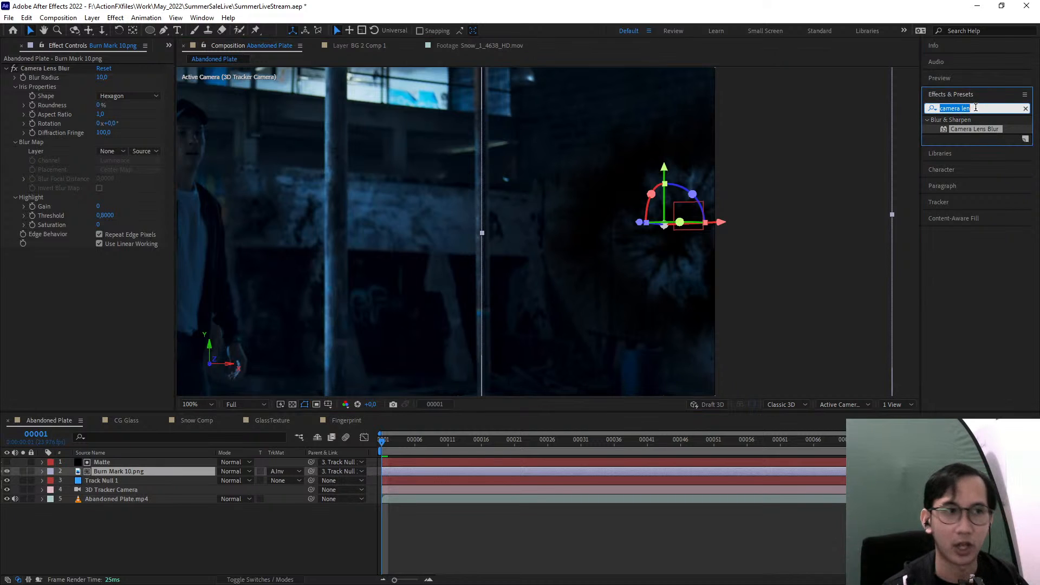
type("tint")
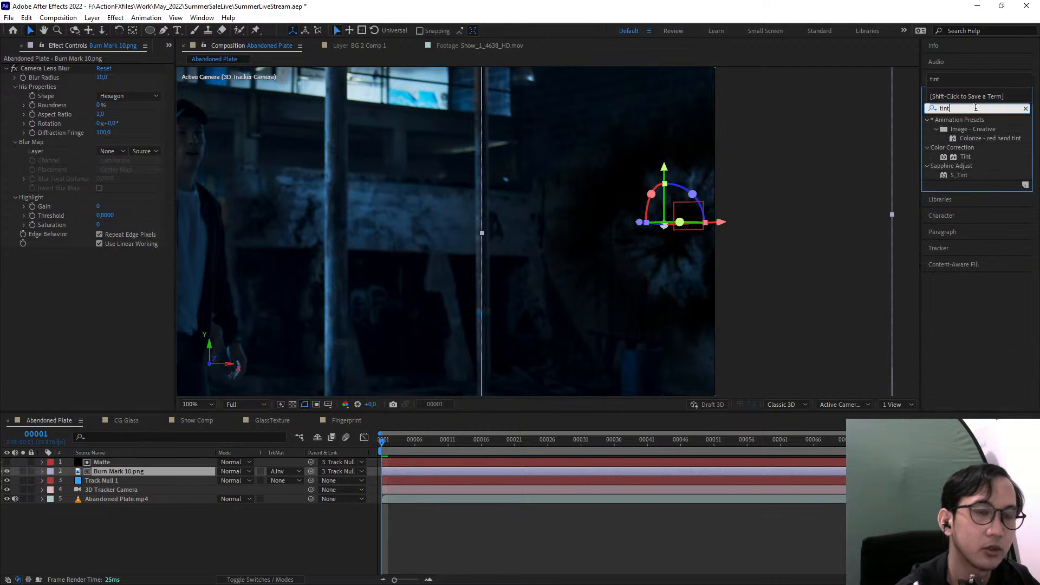
left_click(965, 156)
mouse_move(966, 157)
left_mouse_down()
mouse_move(104, 476)
mouse_move(136, 472)
left_mouse_up()
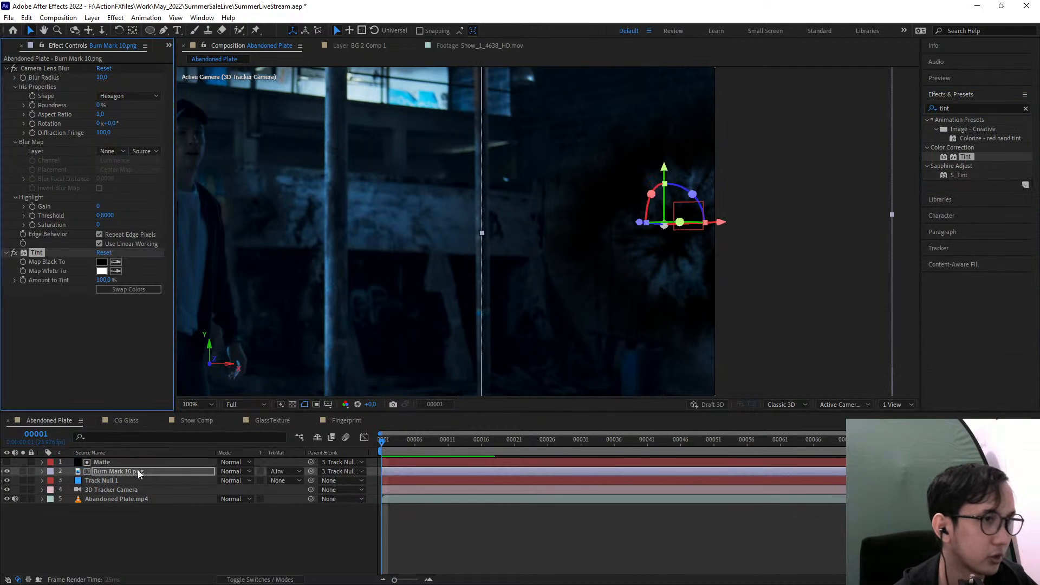
Sample a dark shadow area of the footage as the Tint effect's Map Black To color
left_click_drag(561, 304, 627, 226)
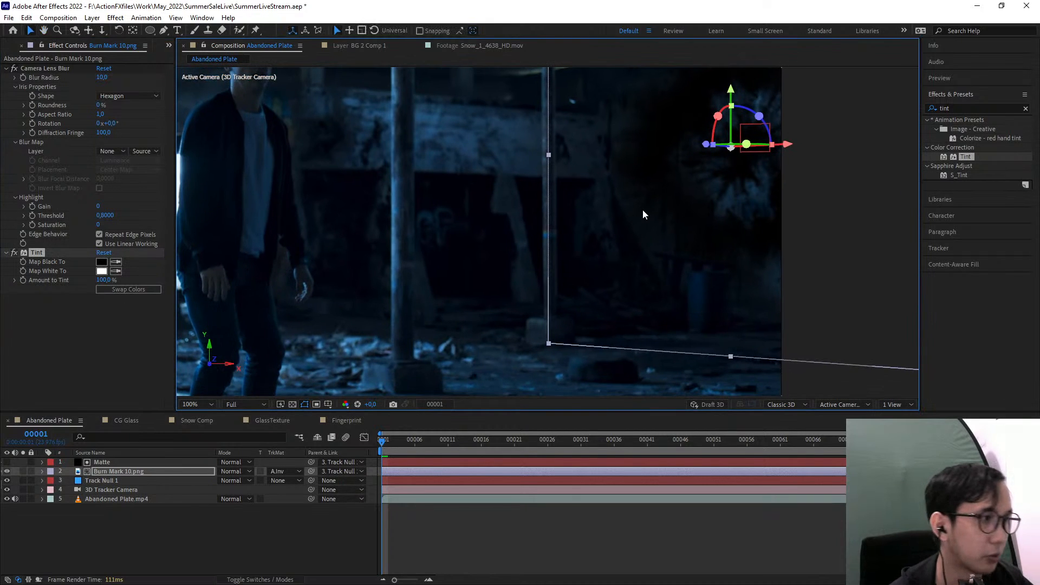
scroll(783, 209, "up", 2)
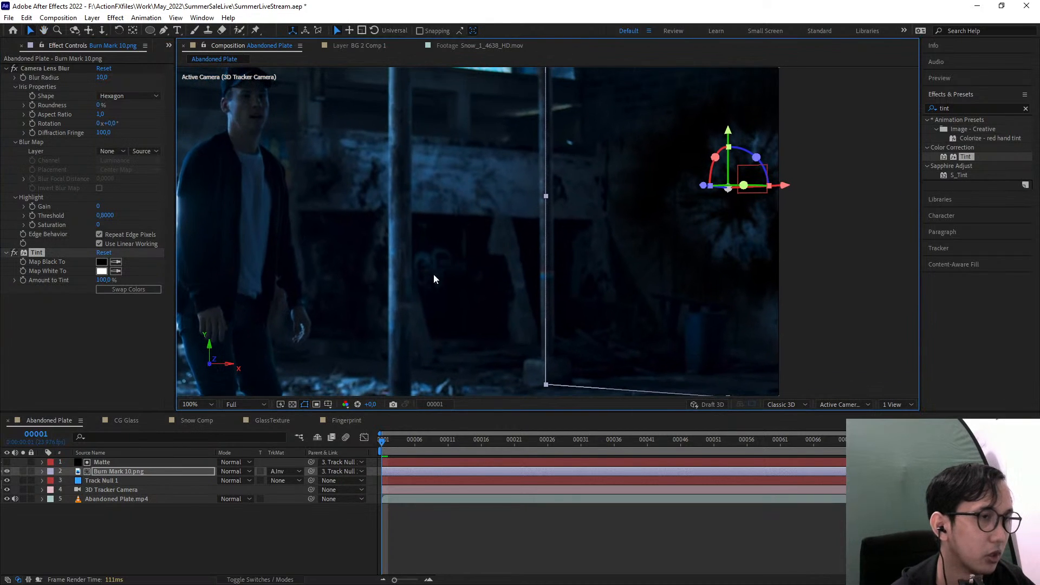
left_click(117, 262)
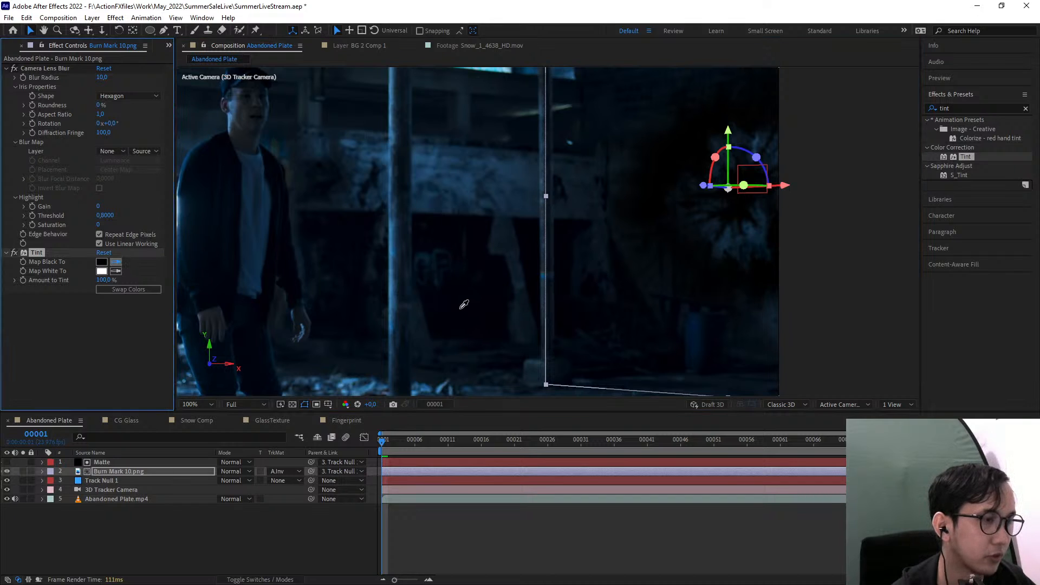
left_click(460, 309)
left_click_drag(615, 309, 416, 313)
scroll(454, 308, "up", 1)
left_click(116, 262)
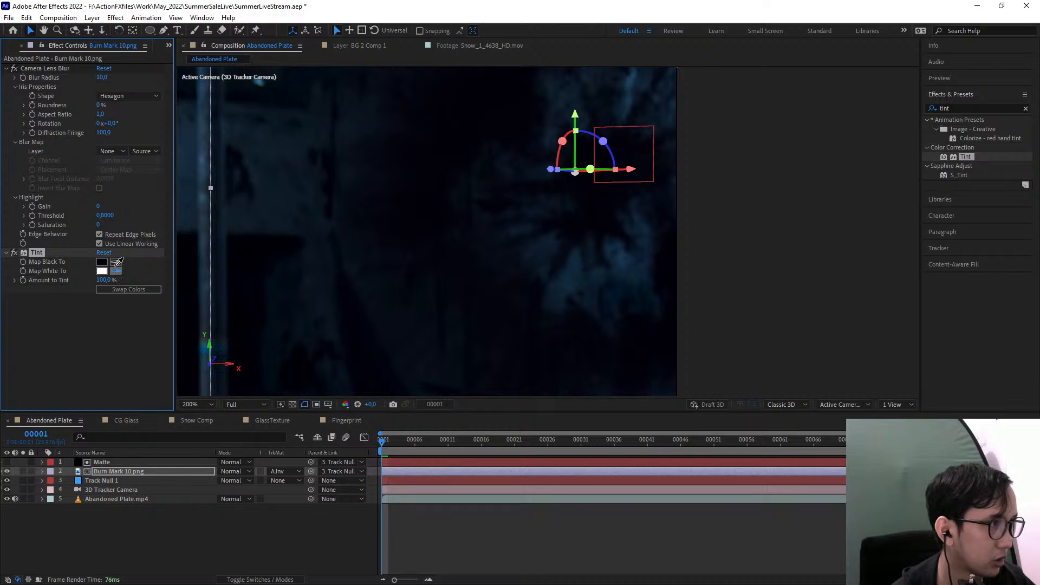
left_click(178, 265)
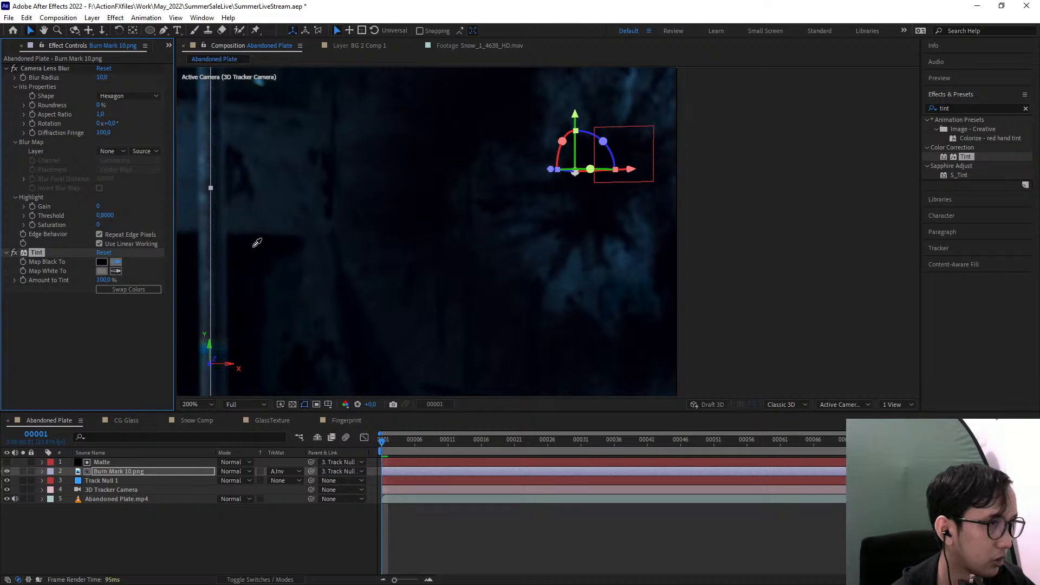
left_click(257, 242)
scroll(252, 246, "down", 1)
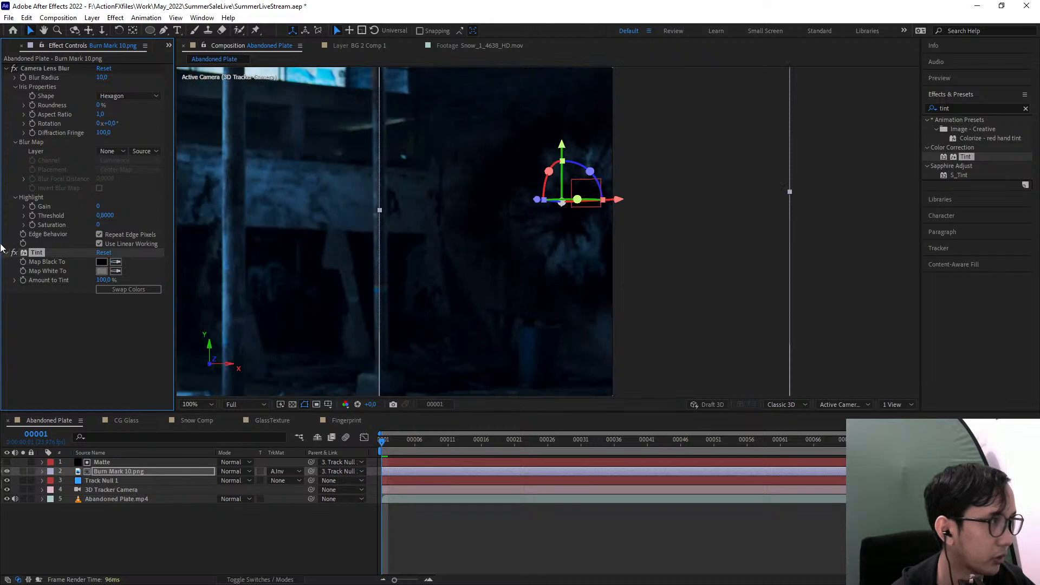
Set the Tint effect's Map White To color to ffffff
left_click(101, 270)
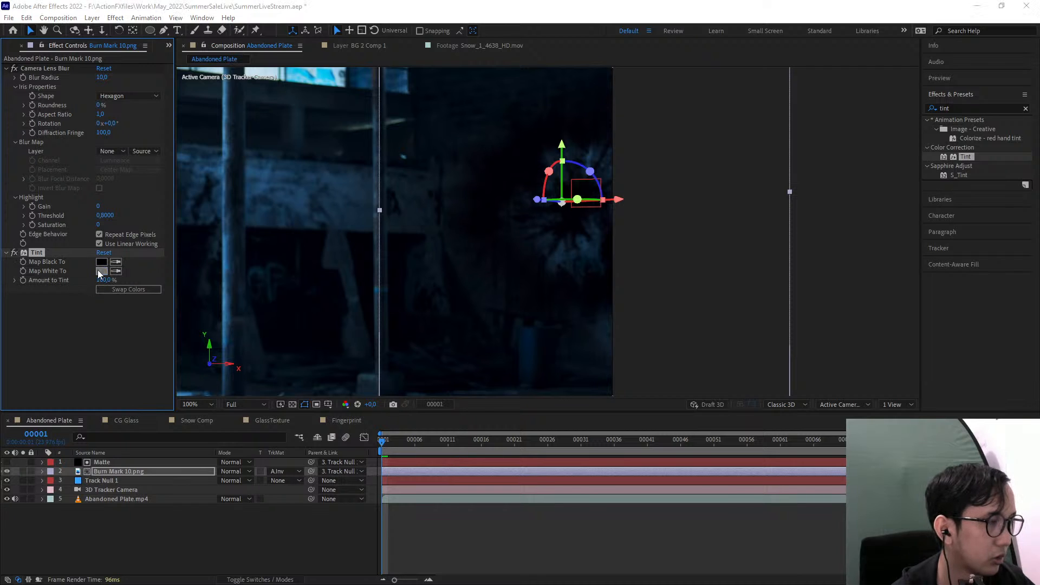
type("ffffff")
left_click(635, 234)
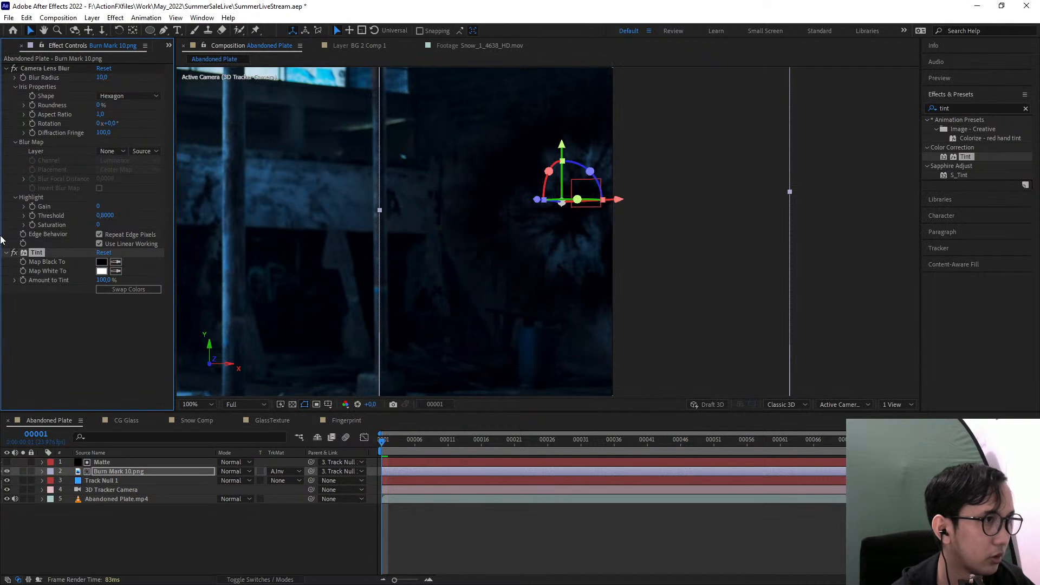
Compare the burn mark with and without Tint, scrub through the shot and return to the first frame
left_click(15, 254)
scroll(458, 254, "down", 1)
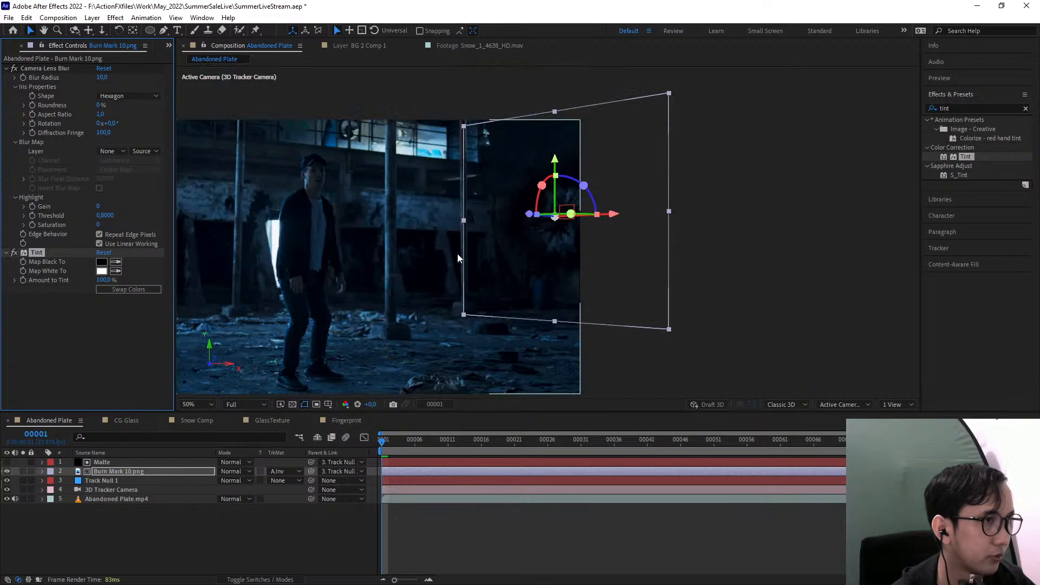
left_click(797, 283)
left_click_drag(515, 332, 550, 332)
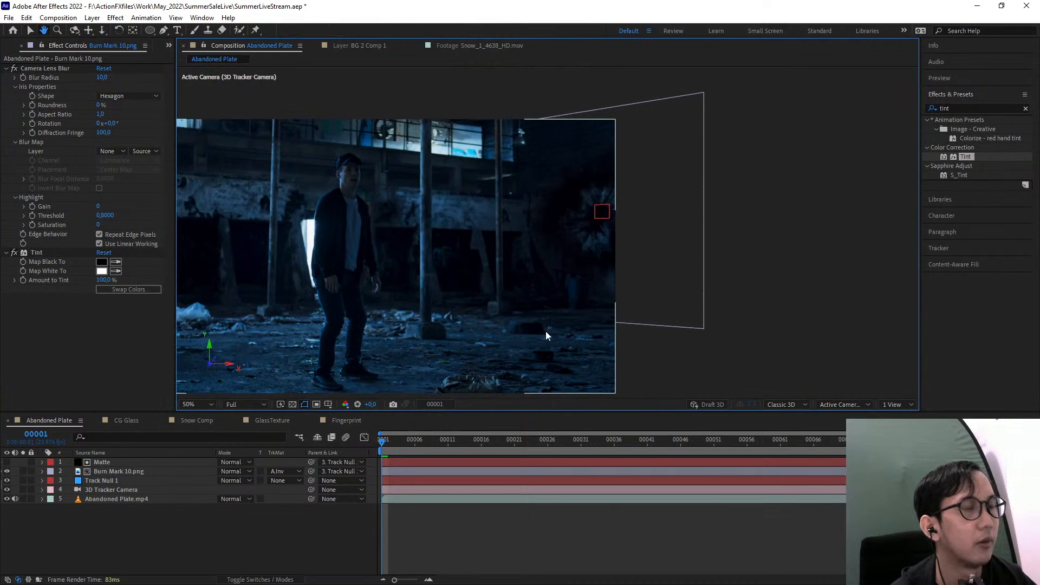
left_click_drag(443, 439, 402, 390)
key("Home")
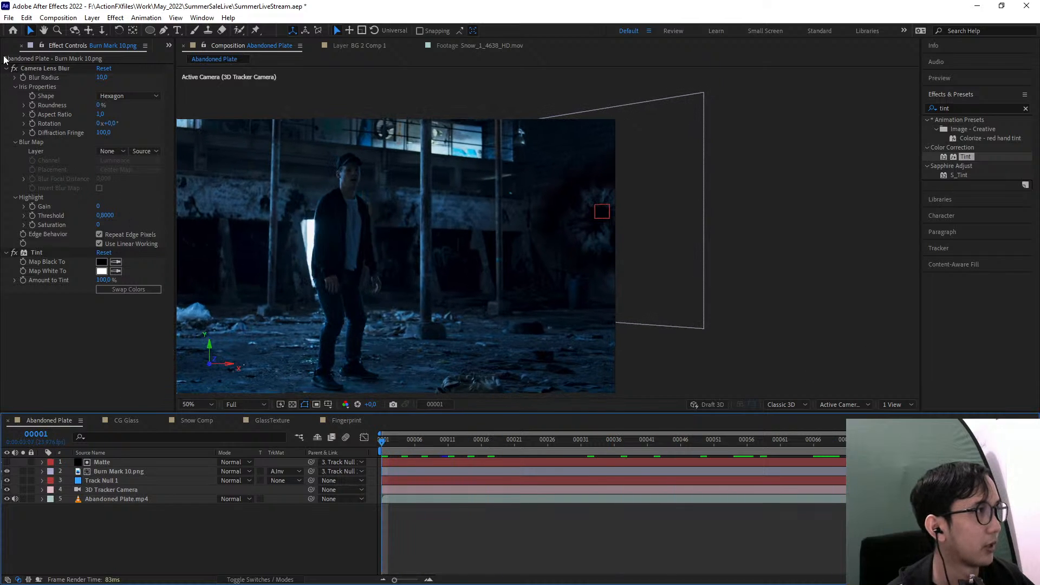
Add Smoldering_Wall_3_4620_2K.mov from the Smoldering Surface folder as the top layer and move it over the burn mark
left_click(168, 46)
left_click(181, 59)
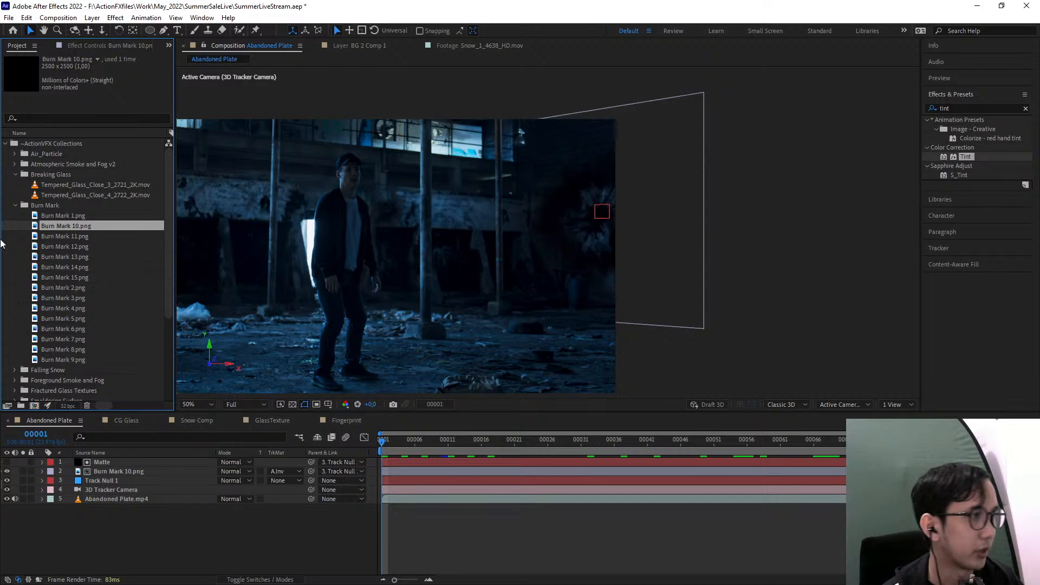
scroll(62, 278, "down", 6)
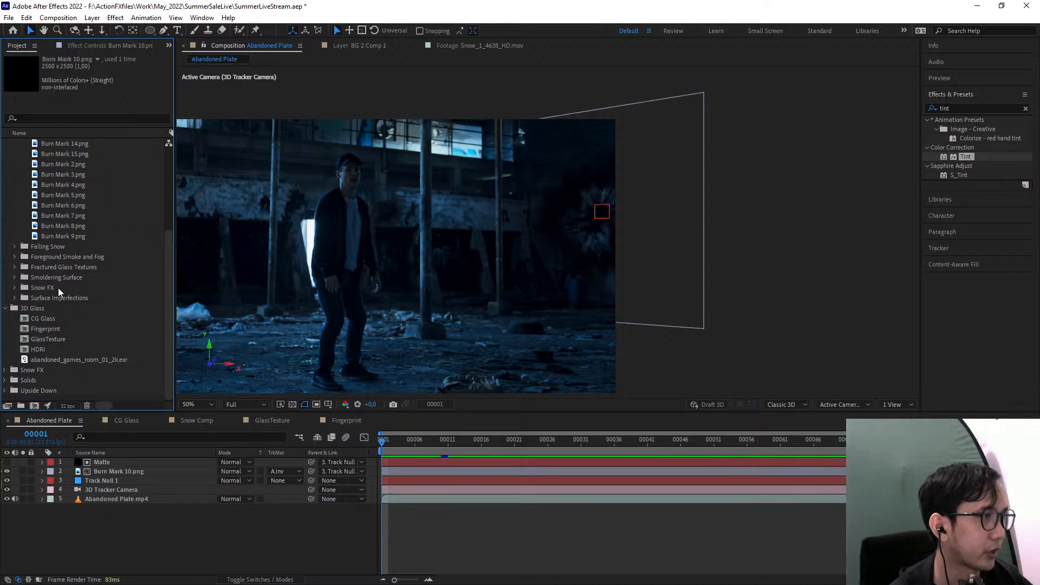
left_click(16, 278)
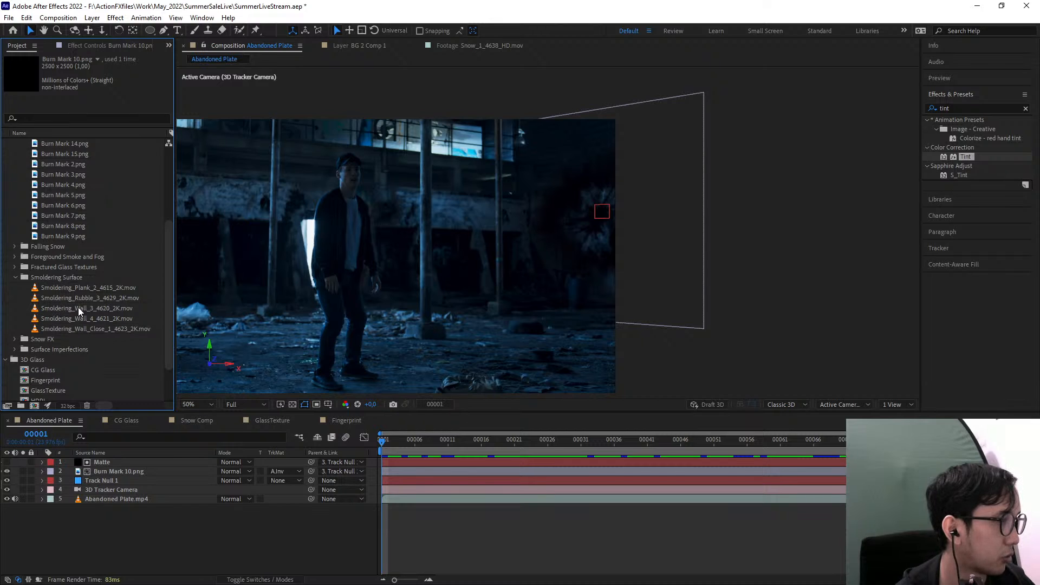
left_click_drag(75, 307, 499, 227)
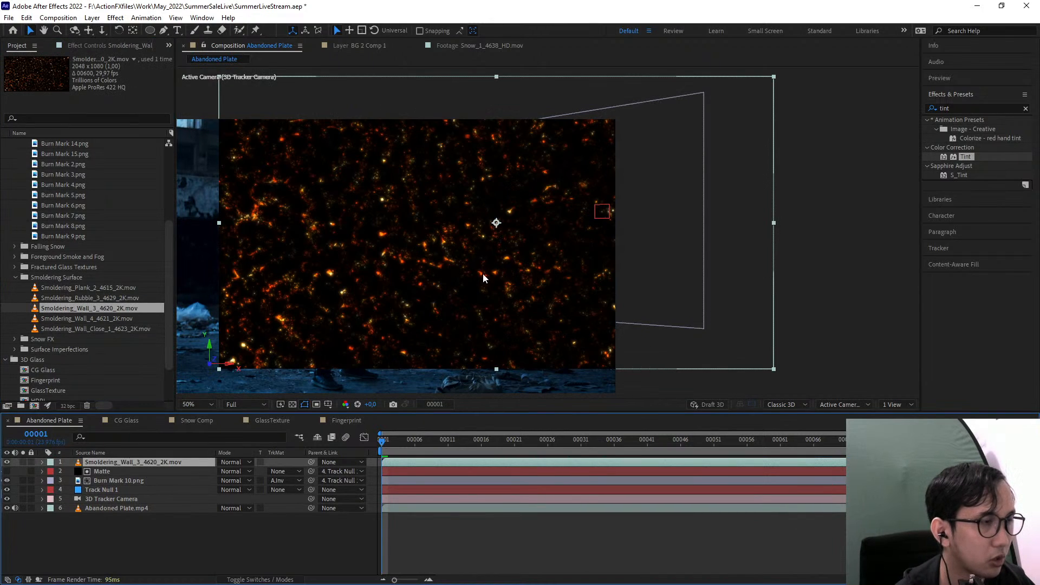
left_click_drag(483, 273, 536, 292)
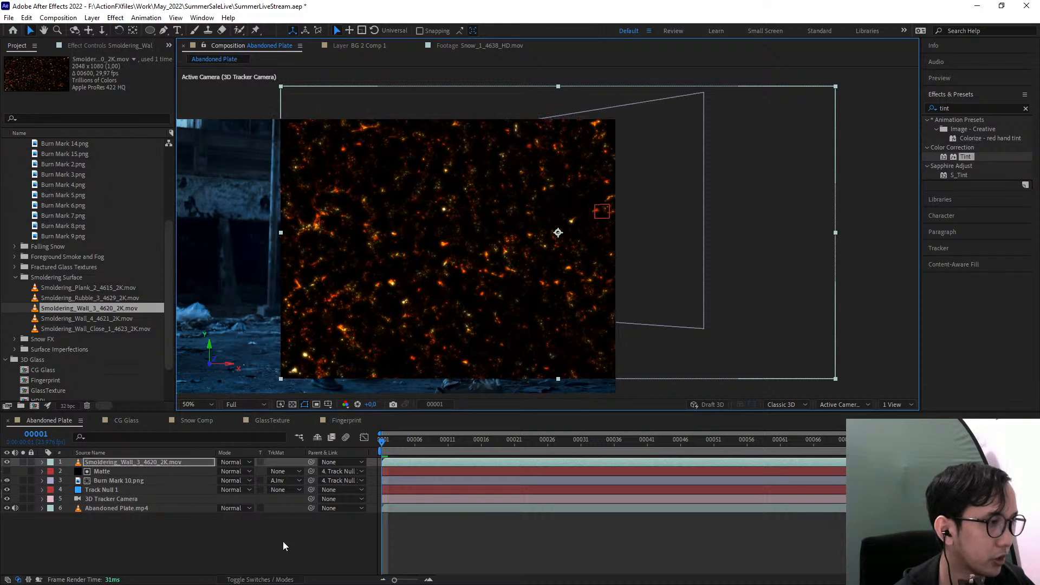
Set the Smoldering_Wall_3_4620_2K.mov layer's blending mode to Screen and reposition the embers over the burn mark
left_click(231, 462)
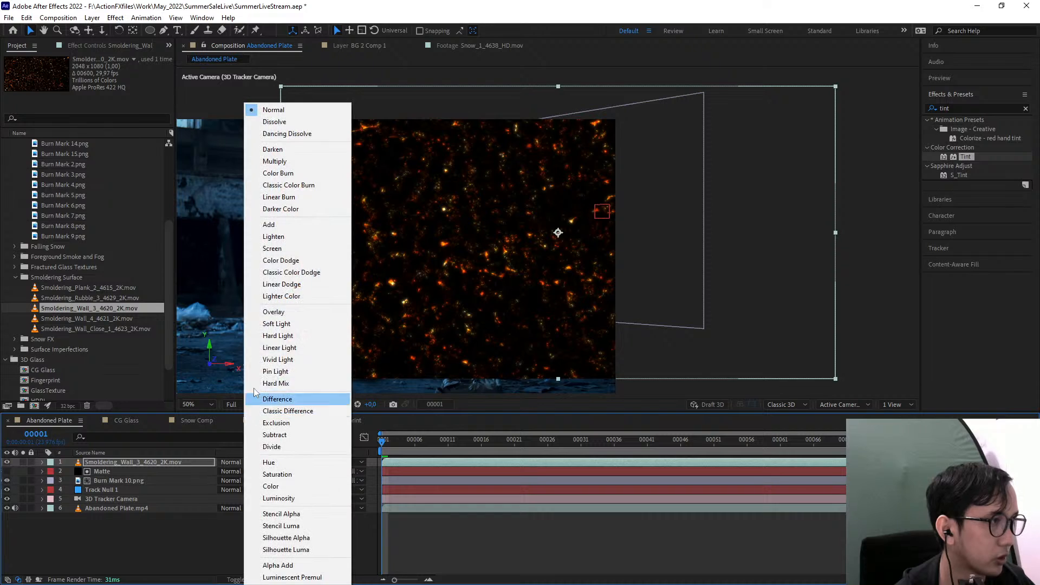
left_click(272, 248)
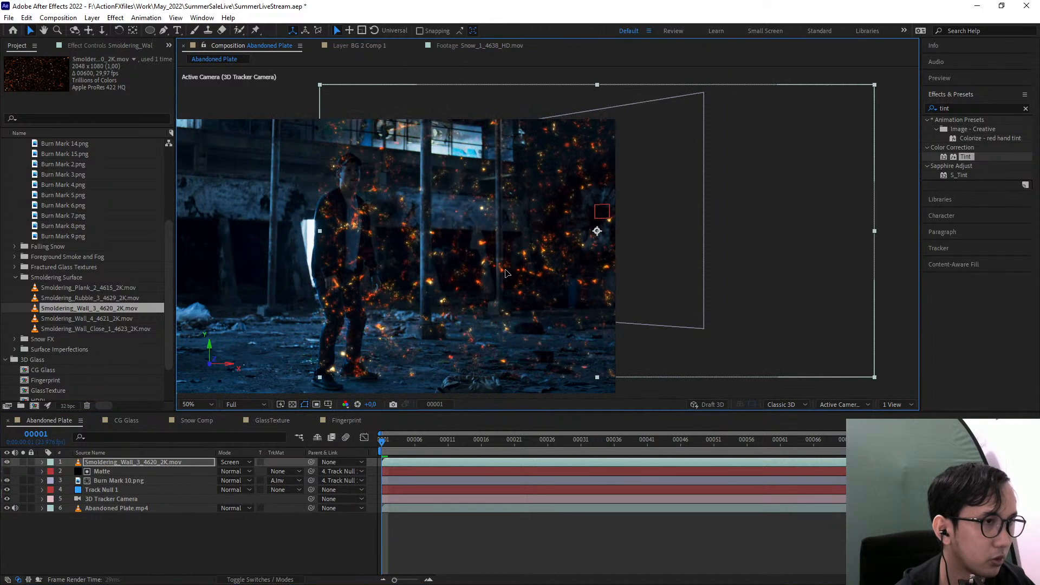
mouse_move(506, 273)
left_mouse_down()
mouse_move(505, 244)
mouse_move(502, 270)
mouse_move(462, 268)
left_mouse_up()
scroll(496, 261, "up", 3)
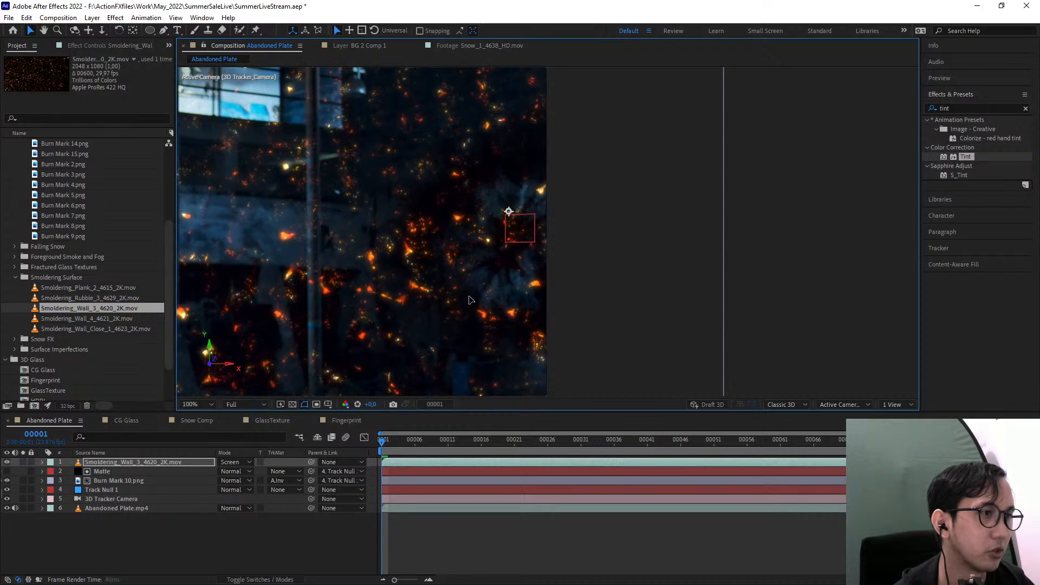
scroll(415, 297, "down", 2)
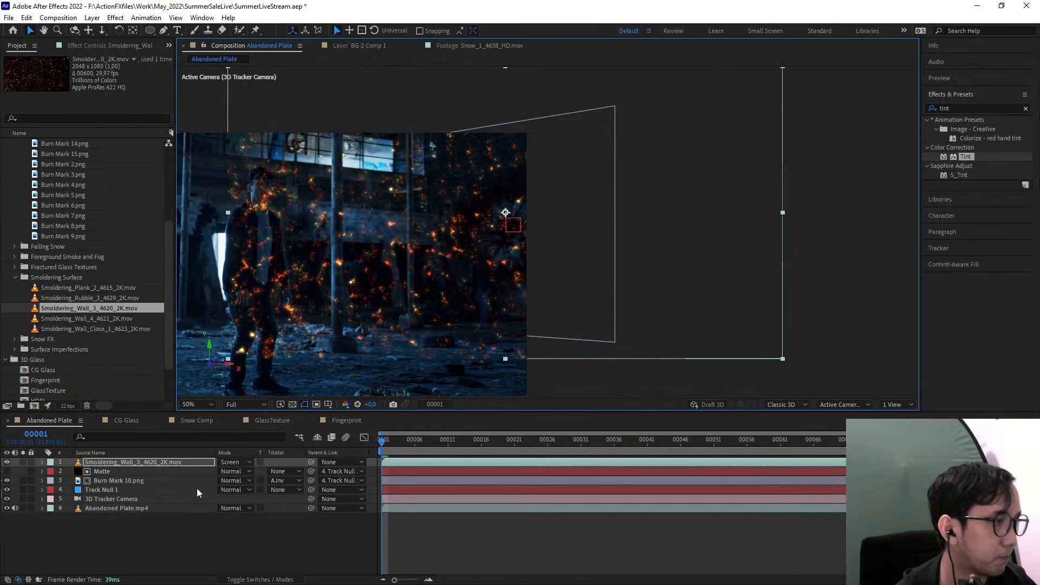
Scale the Smoldering_Wall_3_4620_2K.mov layer to 54%
key("s")
left_click_drag(247, 472, 218, 472)
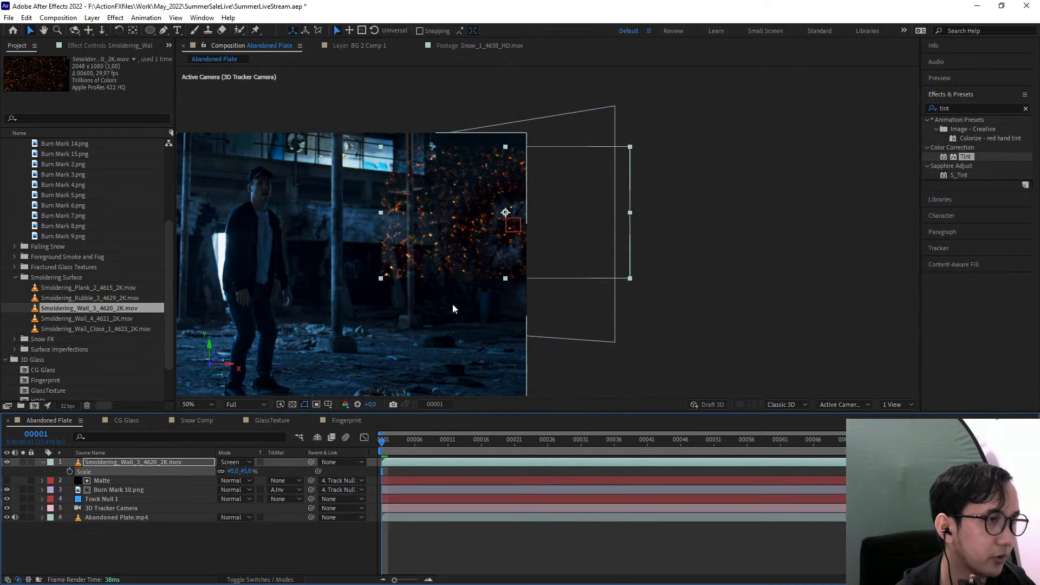
scroll(454, 309, "up", 2)
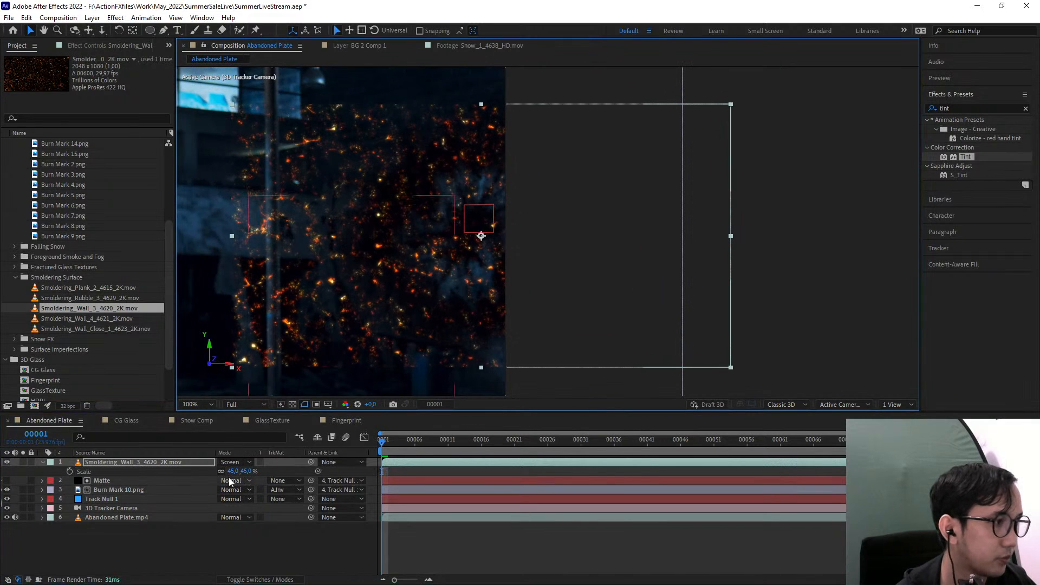
left_click_drag(238, 472, 251, 473)
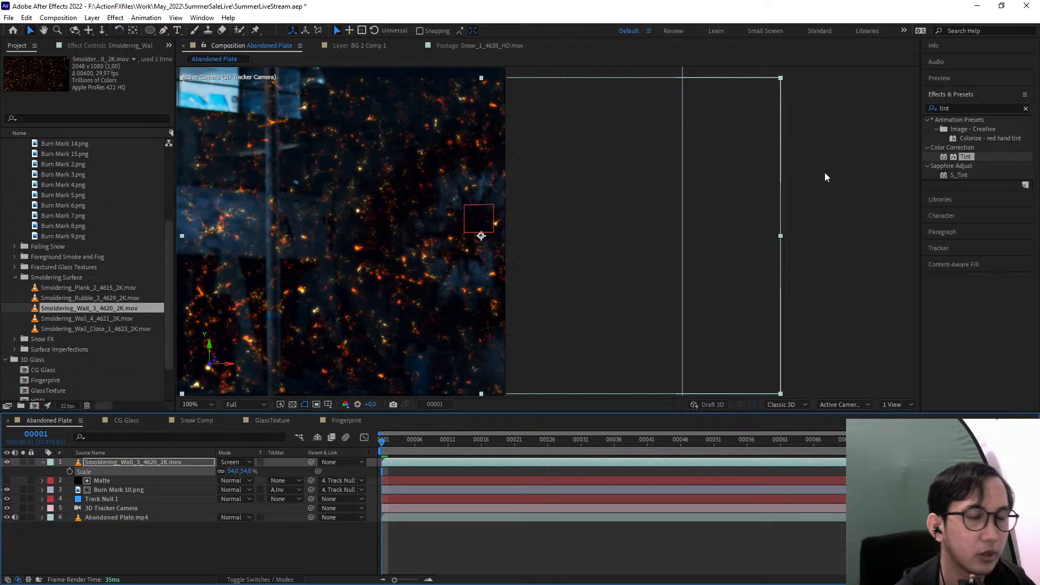
Make the ember layer 3D and rotate it to a Y orientation of 54° to follow the wall's perspective
left_click(263, 580)
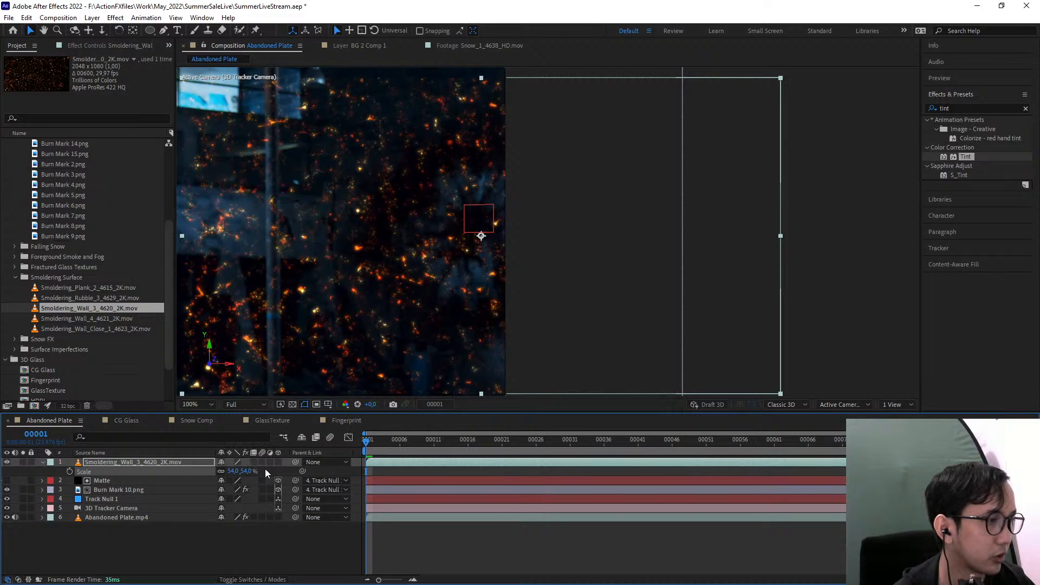
left_click(279, 462)
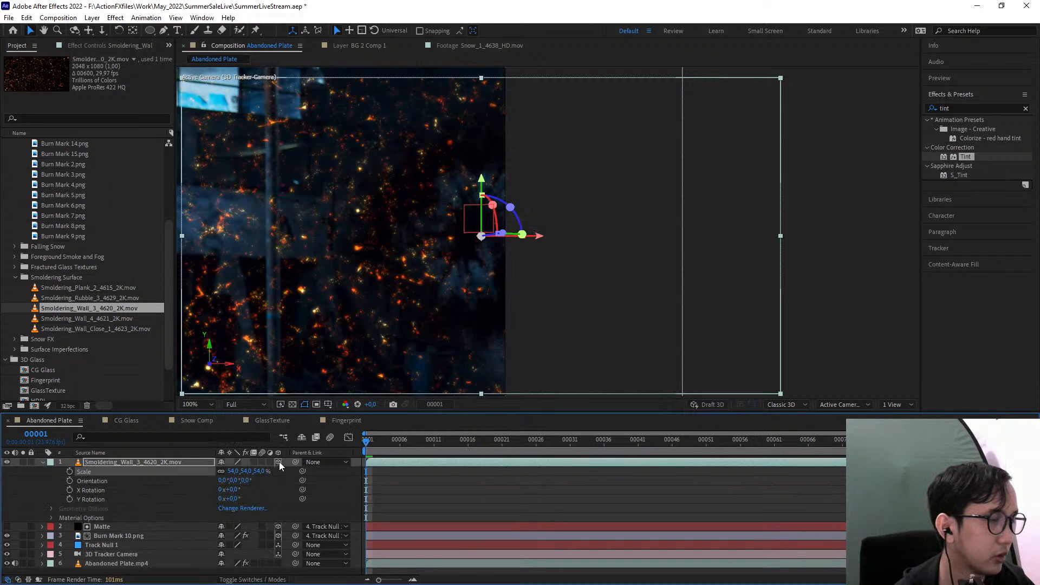
scroll(520, 259, "down", 2)
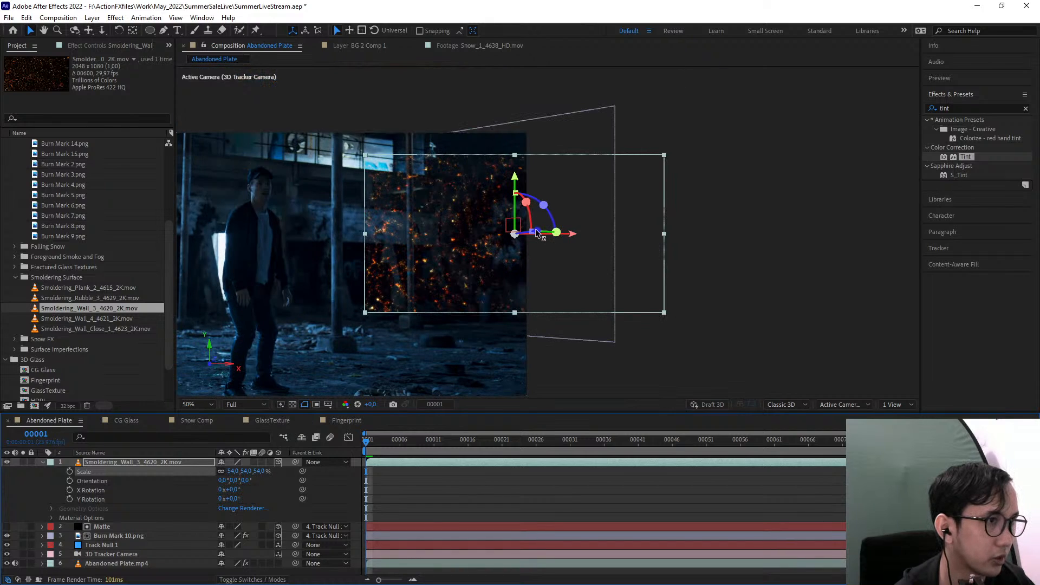
left_click_drag(534, 233, 422, 234)
scroll(539, 265, "up", 1)
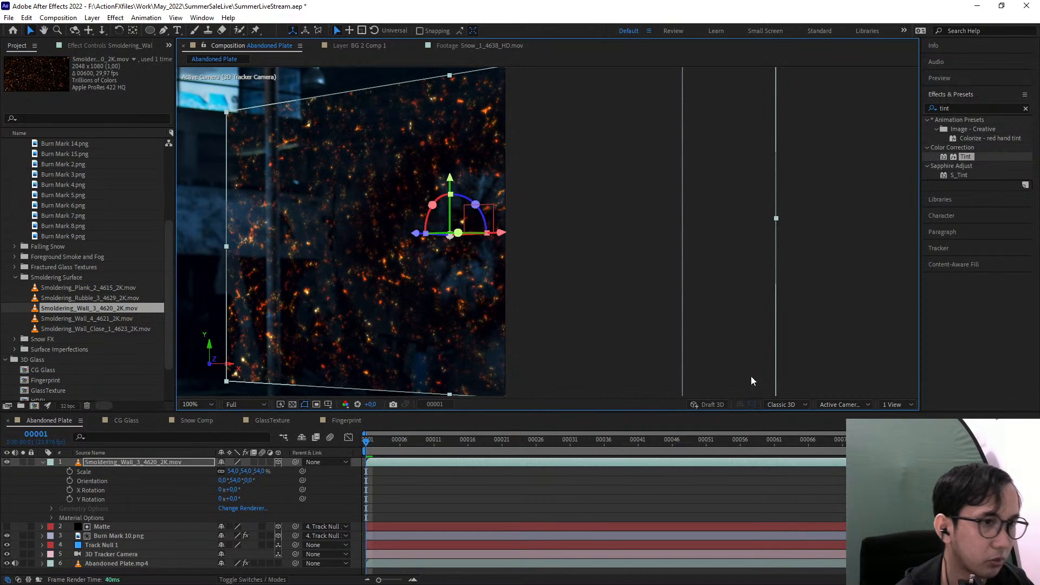
Align the ember layer with the burn mark's plane in Top view at 43.9° Y orientation, then lower it slightly in the camera view
left_click(845, 404)
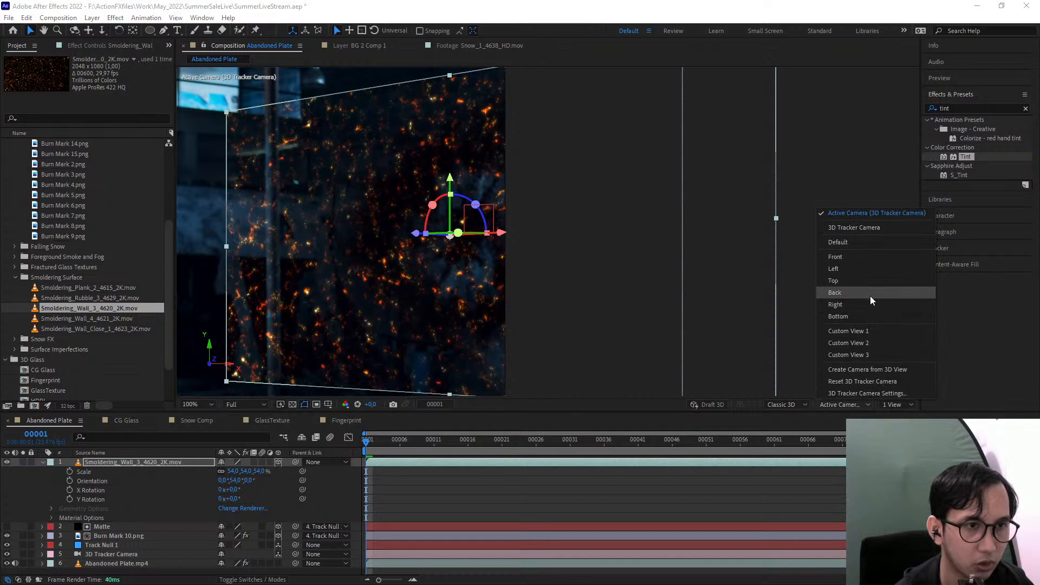
left_click(847, 279)
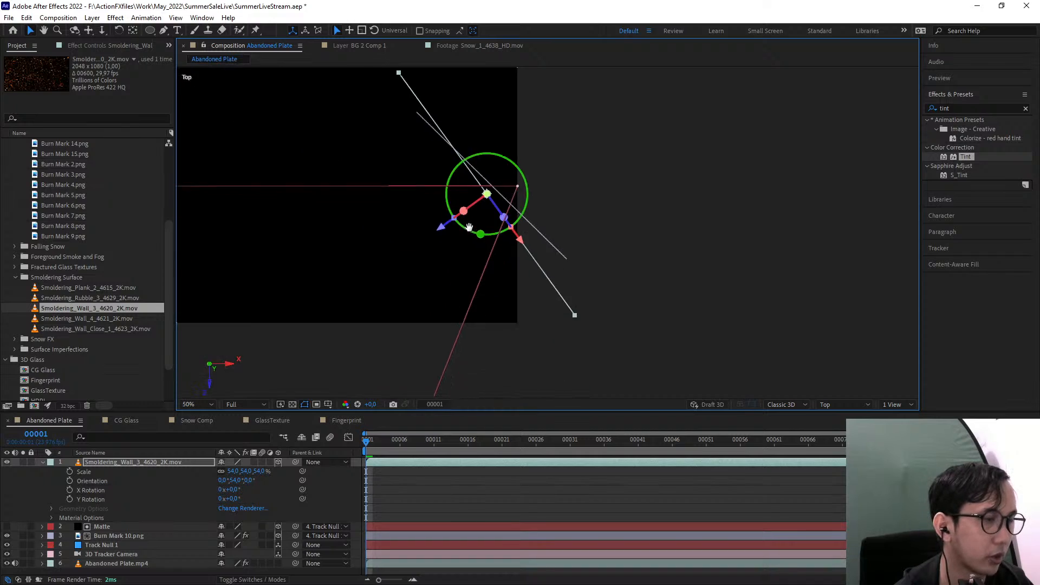
left_click_drag(436, 192, 410, 191)
left_click(846, 403)
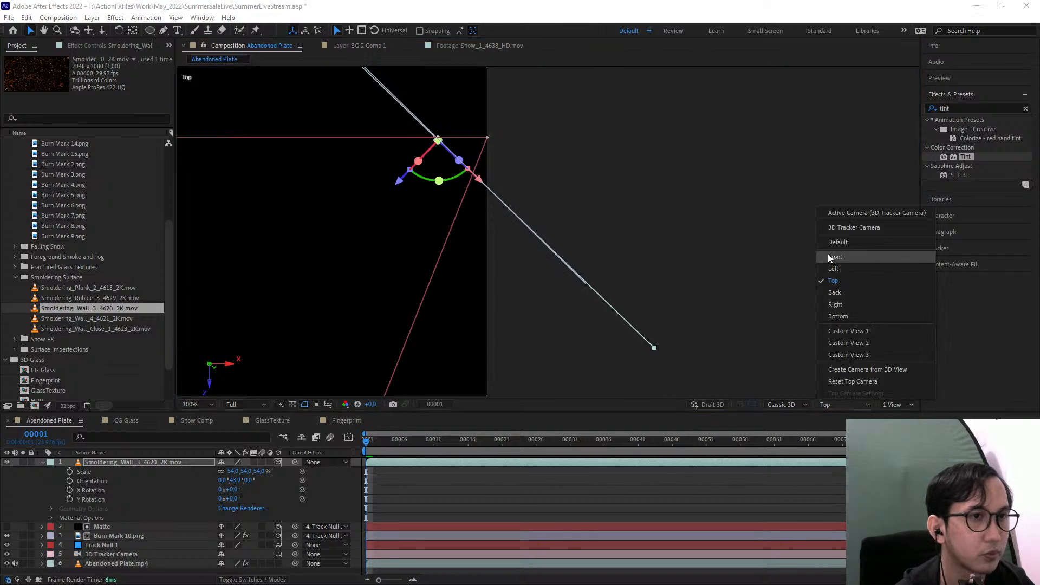
left_click(843, 212)
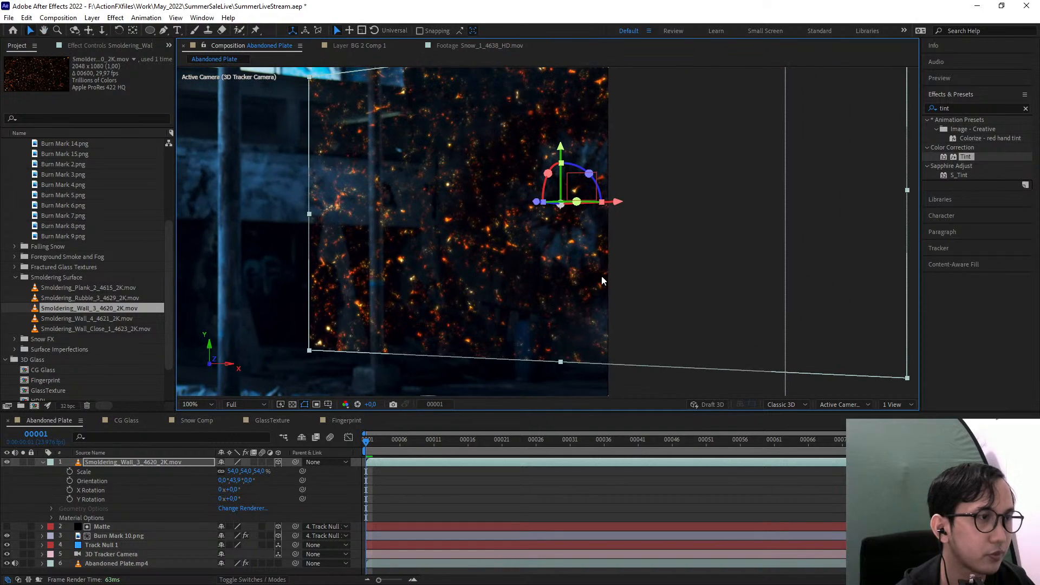
left_click_drag(564, 172, 564, 179)
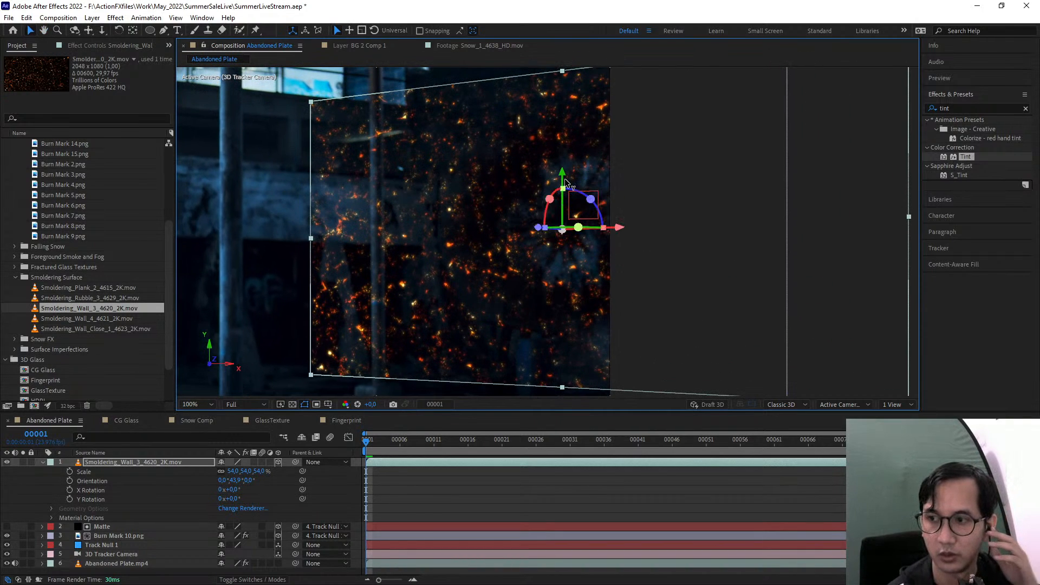
Draw an elliptical mask on the ember layer around the burn mark and set its feather to 30 pixels
left_click(151, 31)
left_click_drag(456, 103, 676, 334)
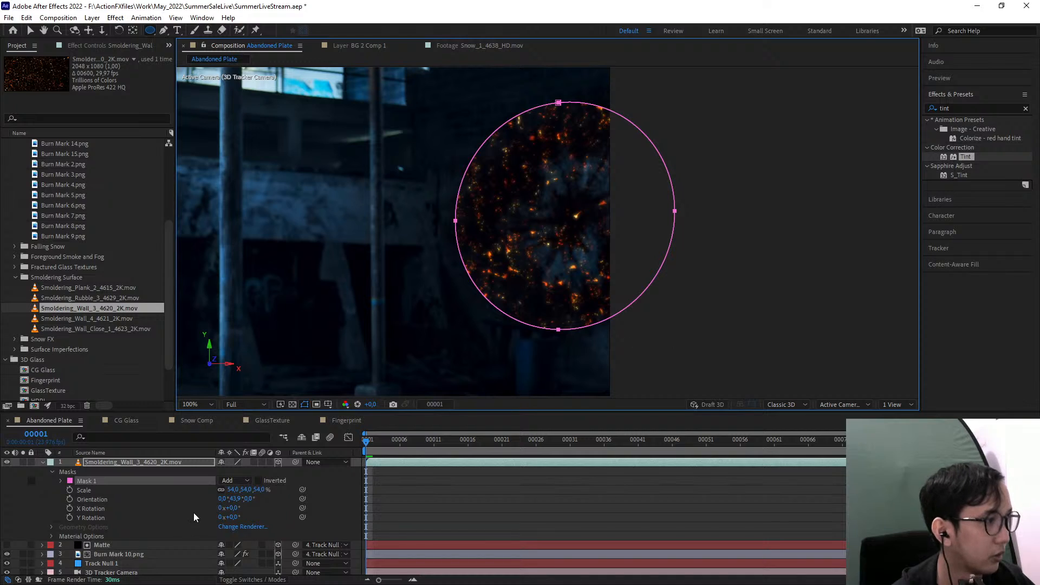
key("f")
left_click_drag(243, 482, 271, 481)
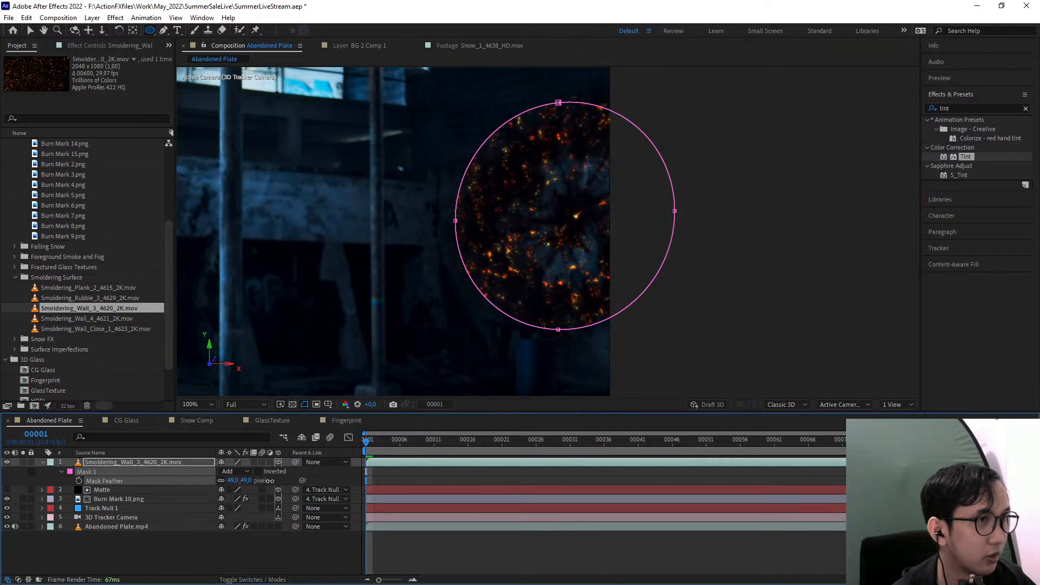
left_click(124, 465)
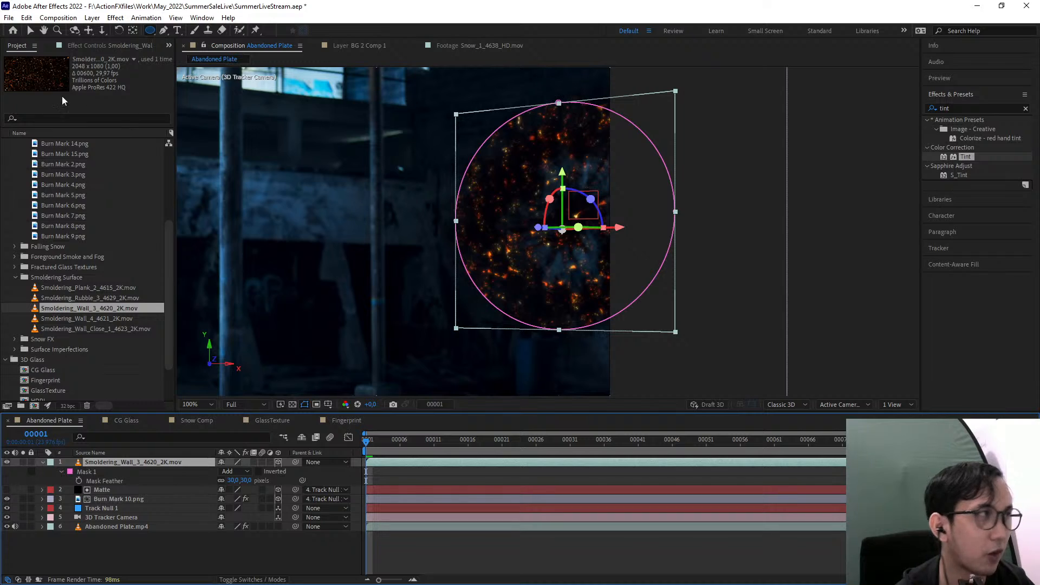
Tighten the ember mask by pulling all four of its points inward around the burn mark
left_click(30, 29)
left_click_drag(559, 103, 560, 139)
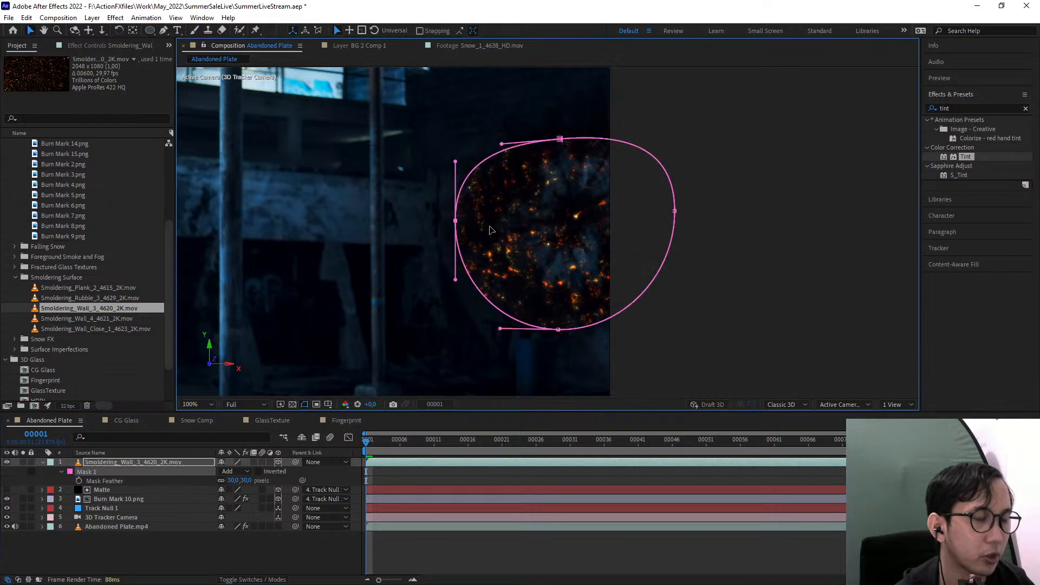
left_click_drag(455, 221, 482, 214)
left_click_drag(551, 334, 588, 292)
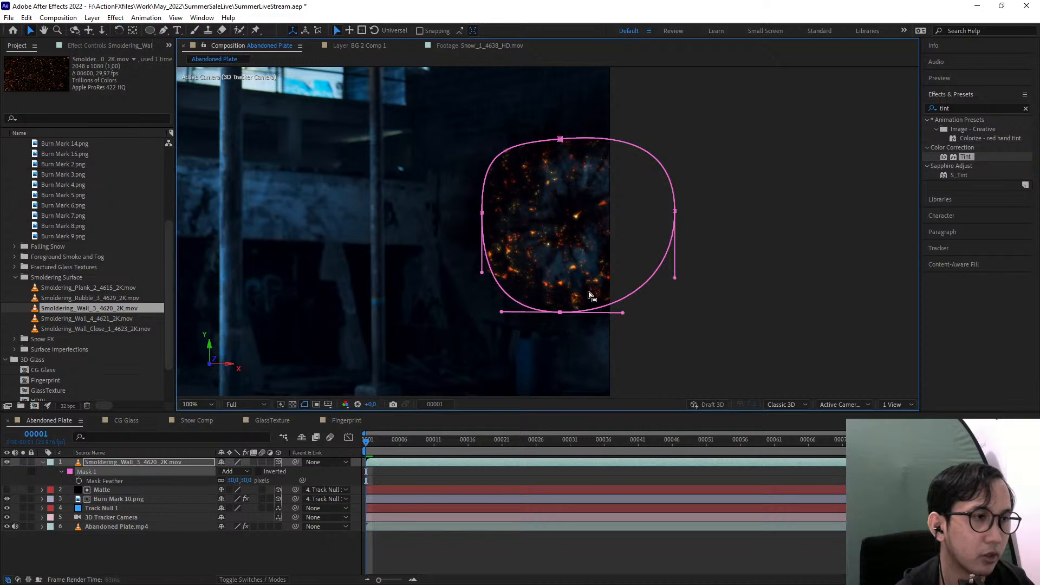
left_click_drag(675, 211, 661, 212)
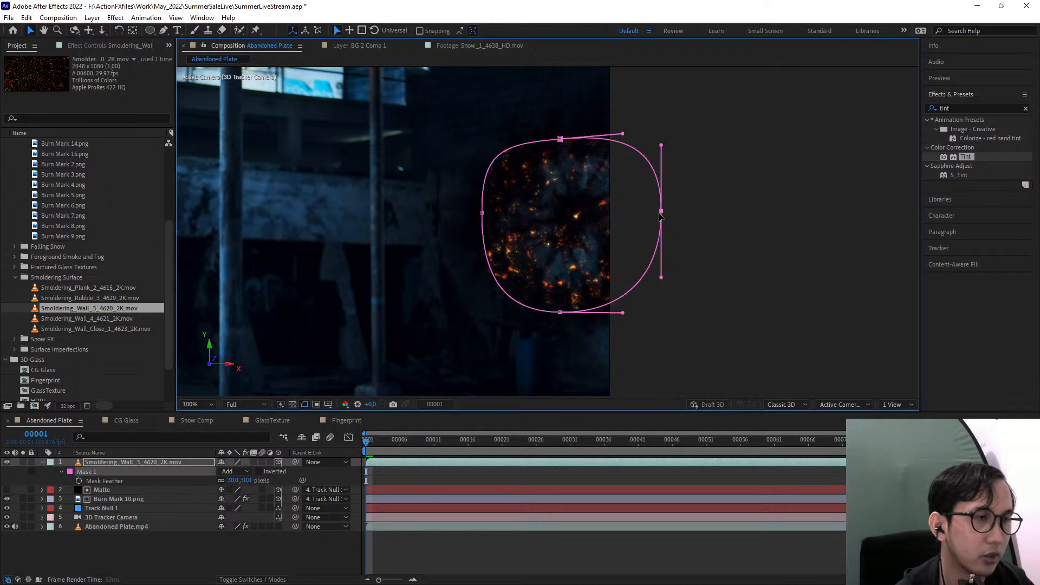
left_click(128, 464)
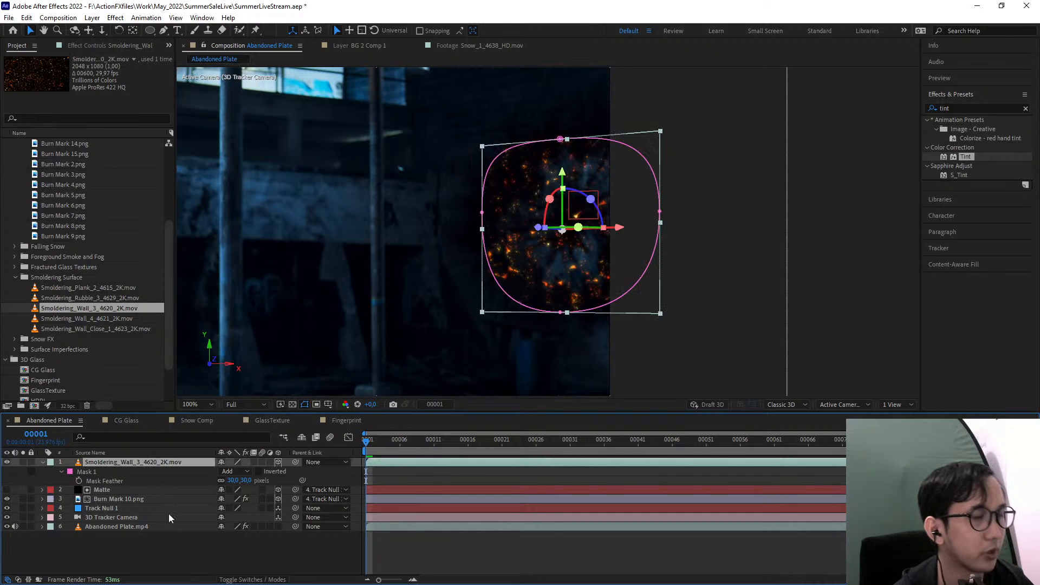
left_click(171, 547)
Scrub through the shot to check how the embers track, and inspect the parent settings of the ember and Matte layers
left_click(447, 443)
left_click_drag(447, 443, 365, 448)
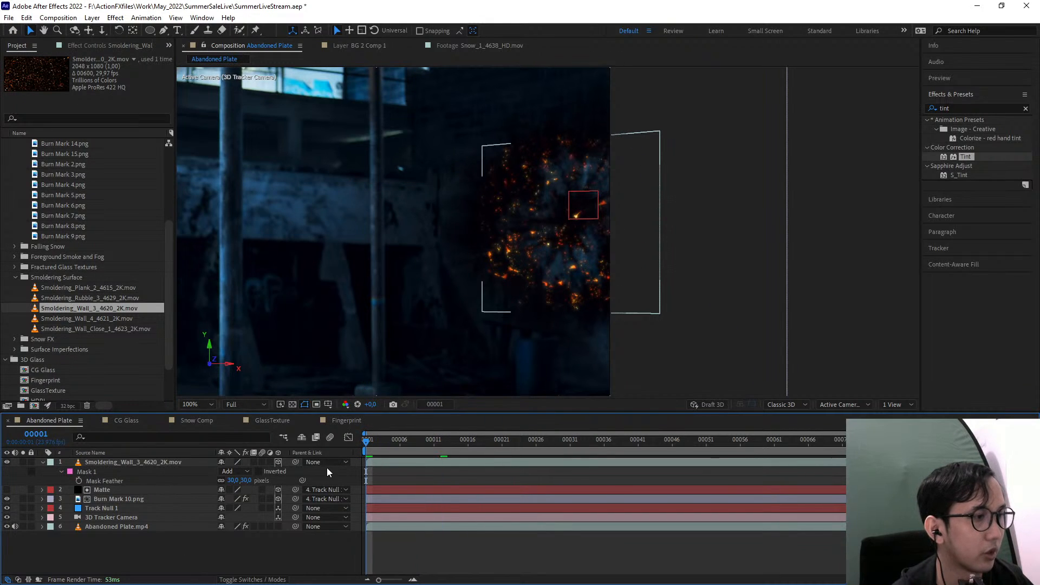
left_click(328, 463)
left_click(220, 543)
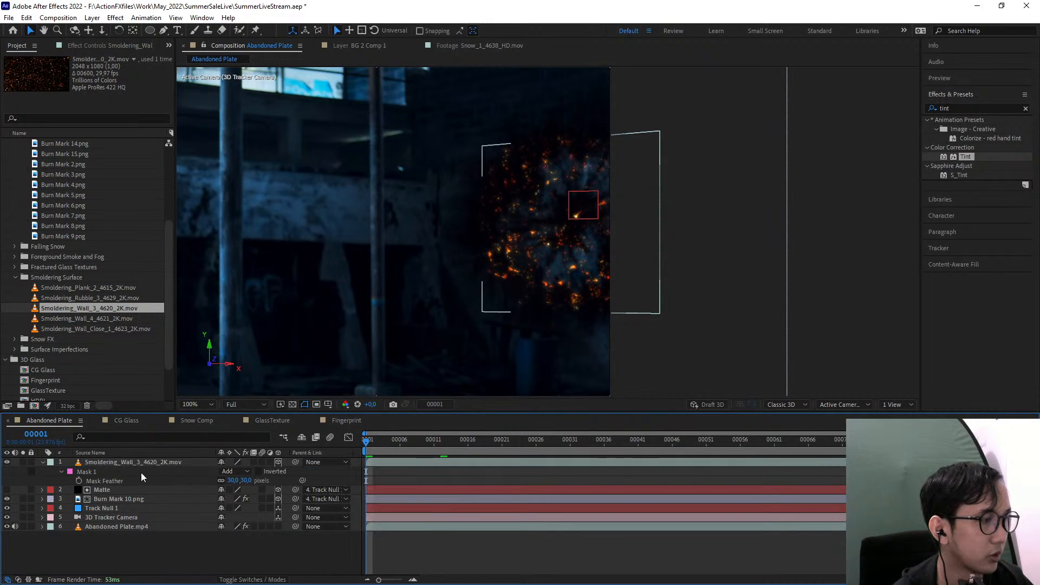
left_click(122, 462)
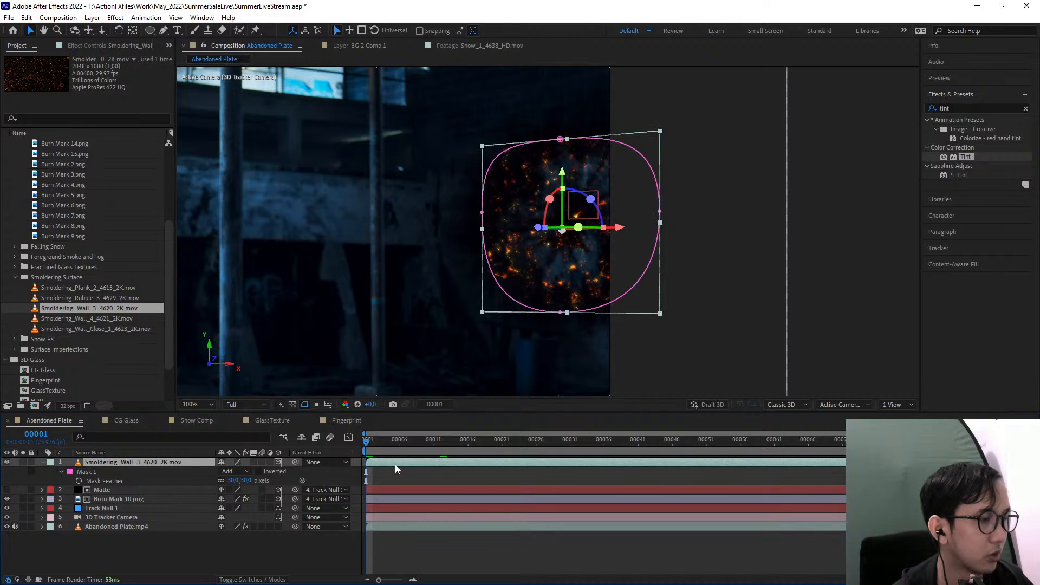
left_click_drag(402, 444, 272, 463)
left_click(328, 490)
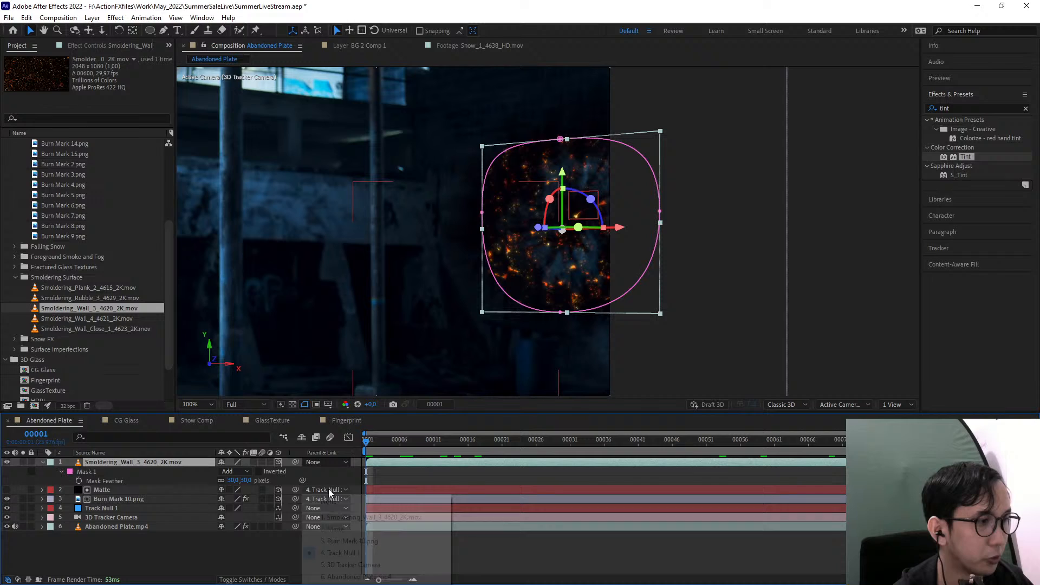
left_click(107, 498)
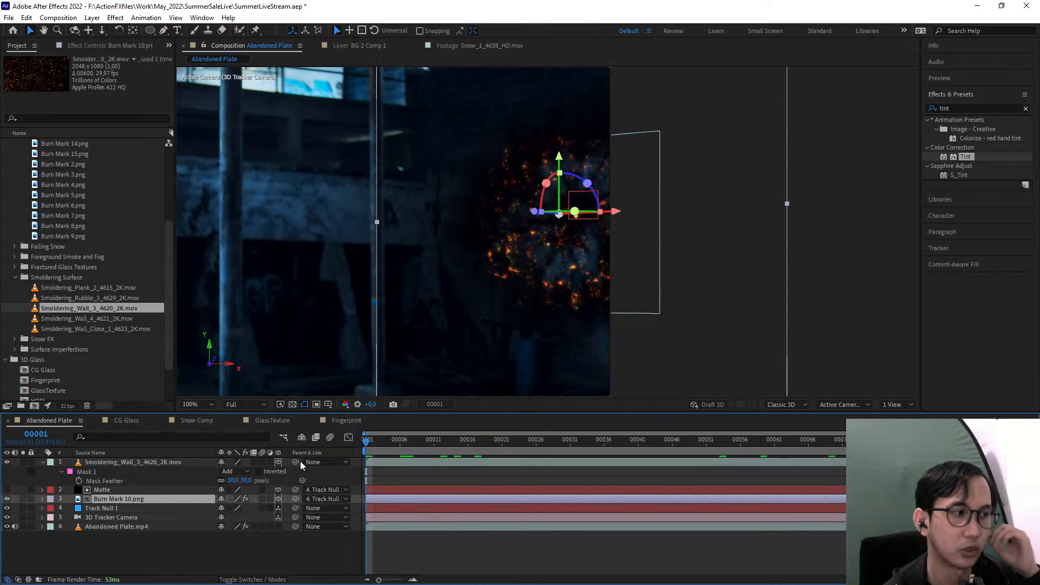
left_click(107, 465)
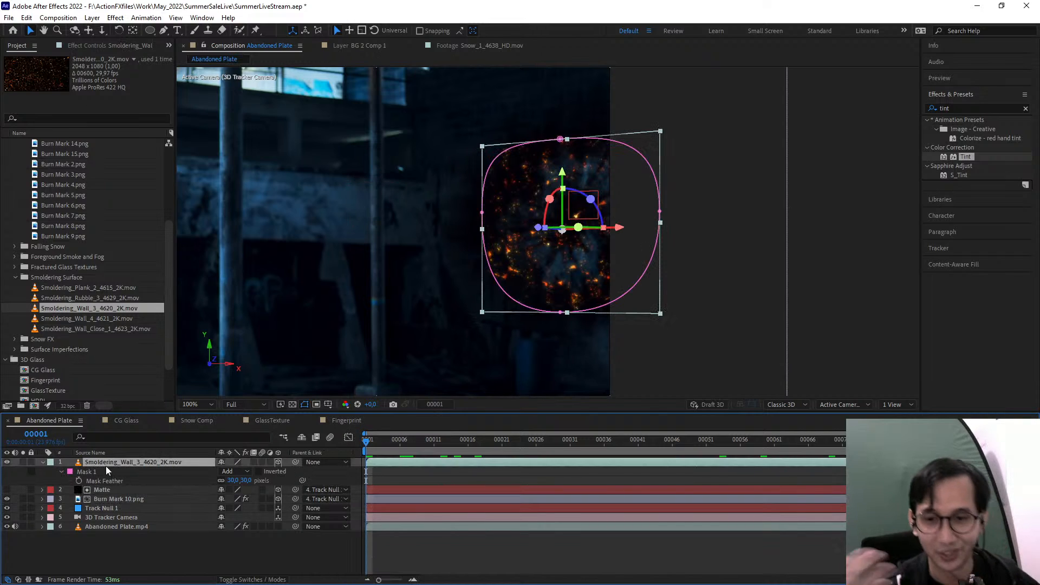
left_click_drag(475, 442, 109, 425)
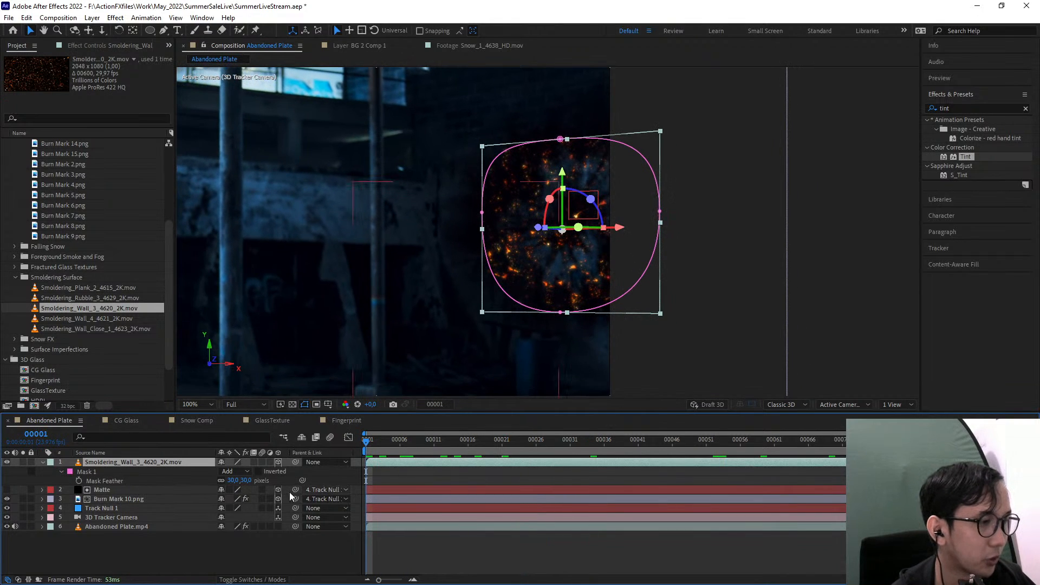
Collapse the ember layer's properties and parent Smoldering_Wall_3_4620_2K.mov to Track Null 1
left_click(42, 462)
left_click(108, 472)
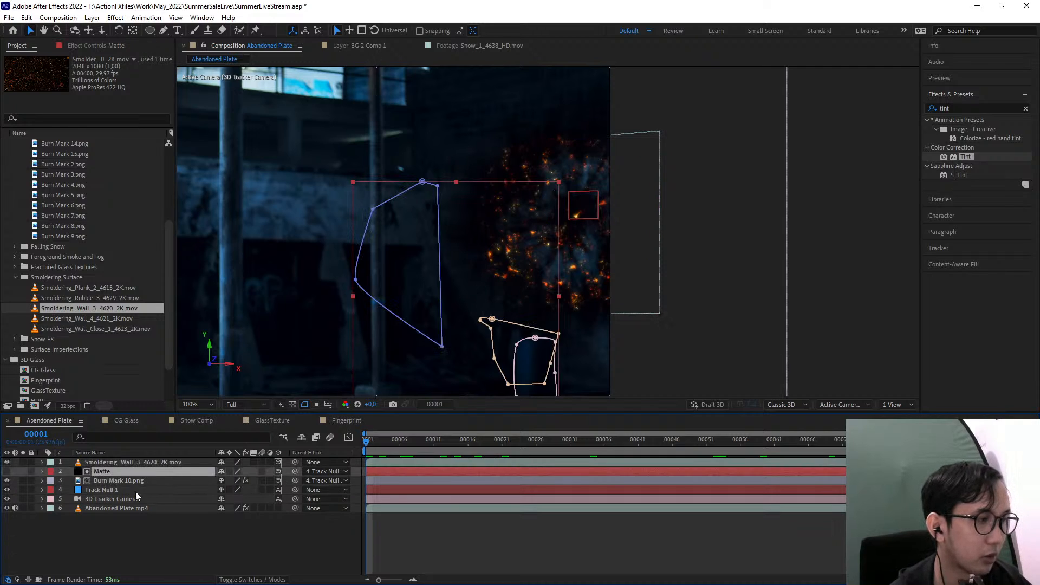
left_click(136, 491)
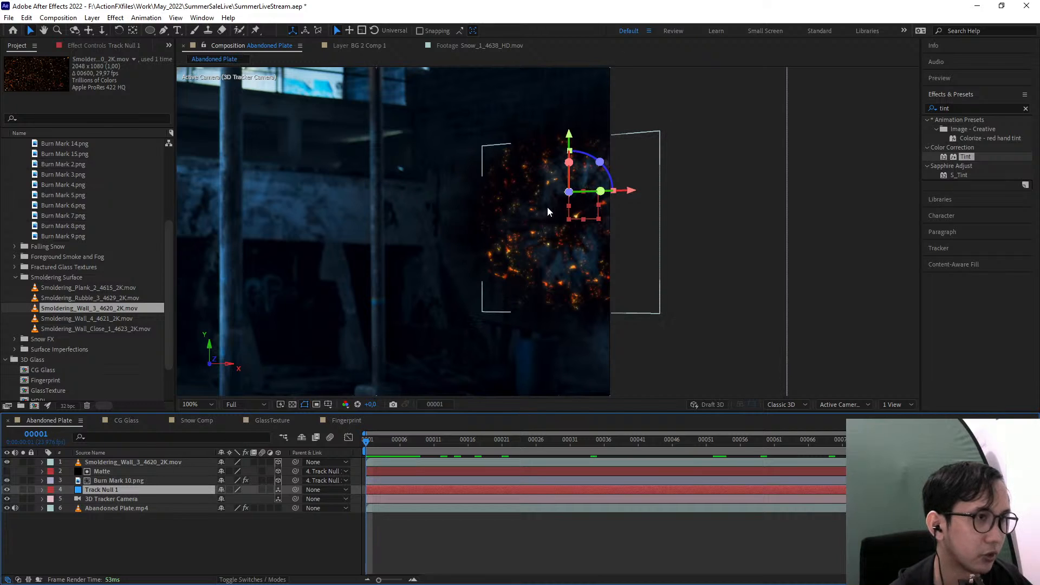
left_click(141, 472)
left_click(140, 462)
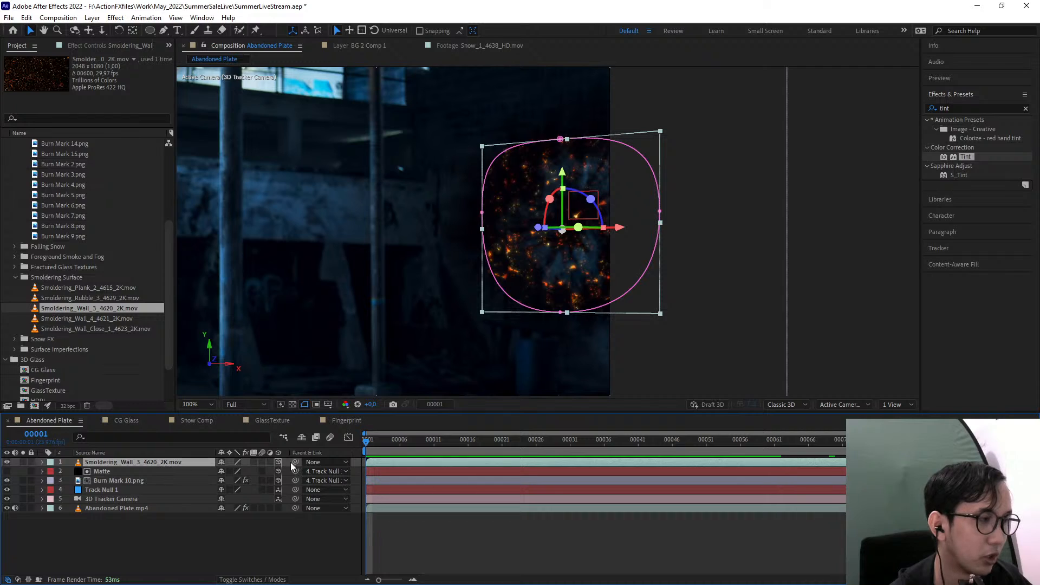
left_click_drag(295, 462, 118, 490)
Move Track Null 1 upward along its Y axis together with its parented layers
left_click(132, 490)
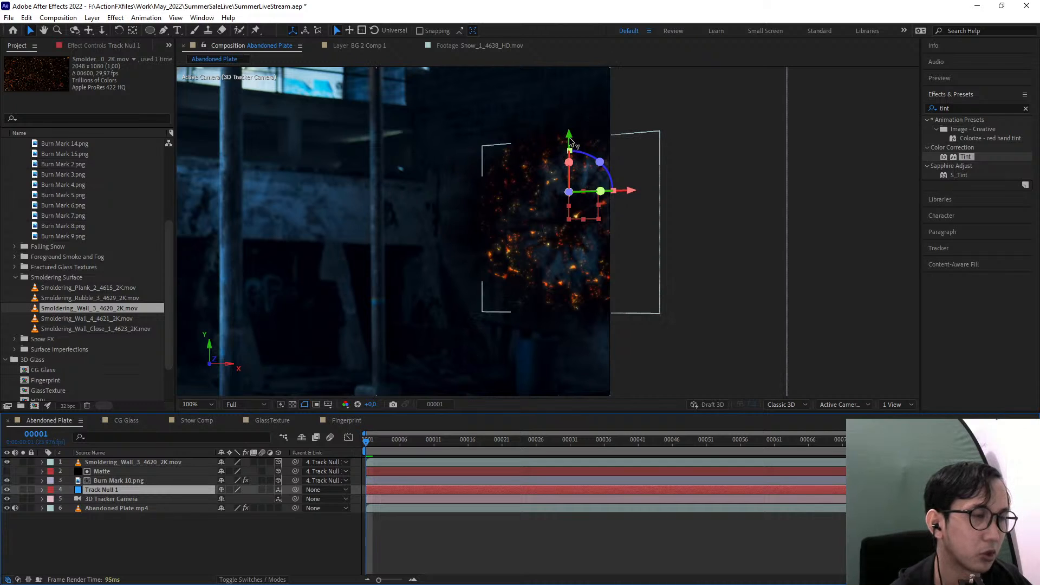
left_click_drag(569, 139, 553, 111)
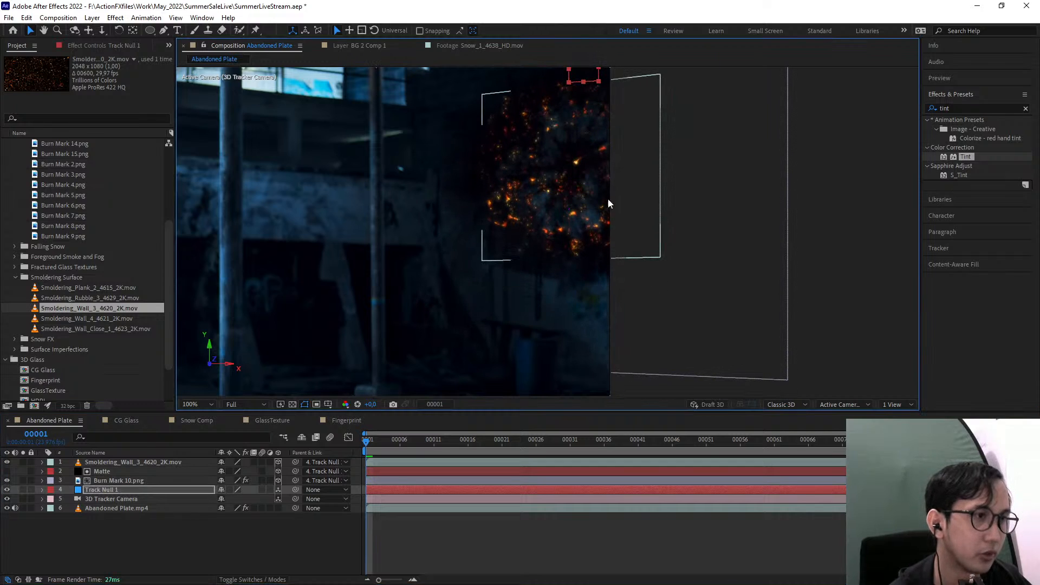
Set the mask feather of Smoldering_Wall_3_4620_2K.mov to 36 pixels and check the softened ember edges
left_click(616, 174)
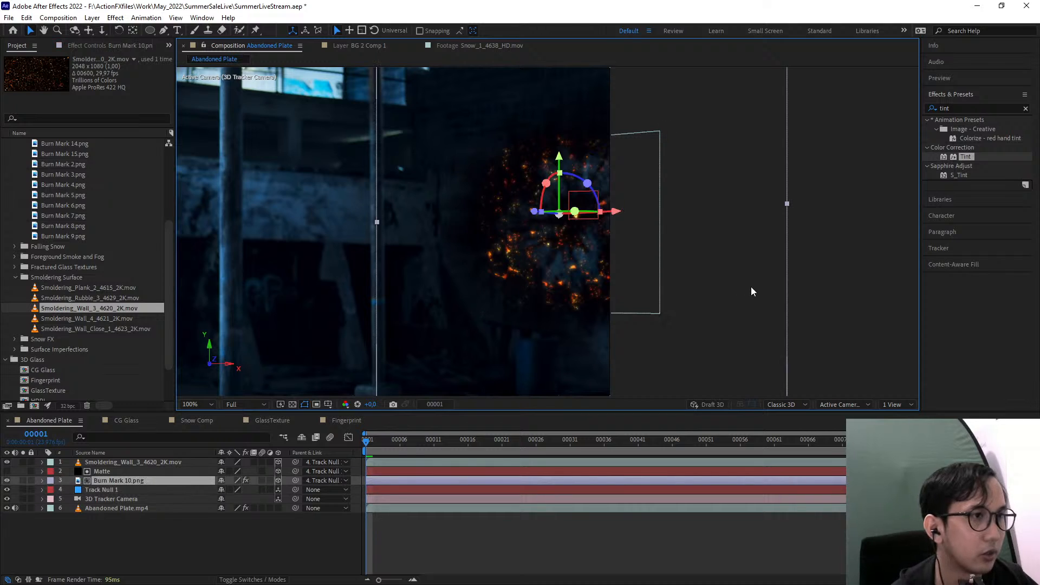
left_click_drag(751, 287, 694, 307)
left_click(154, 463)
key("f")
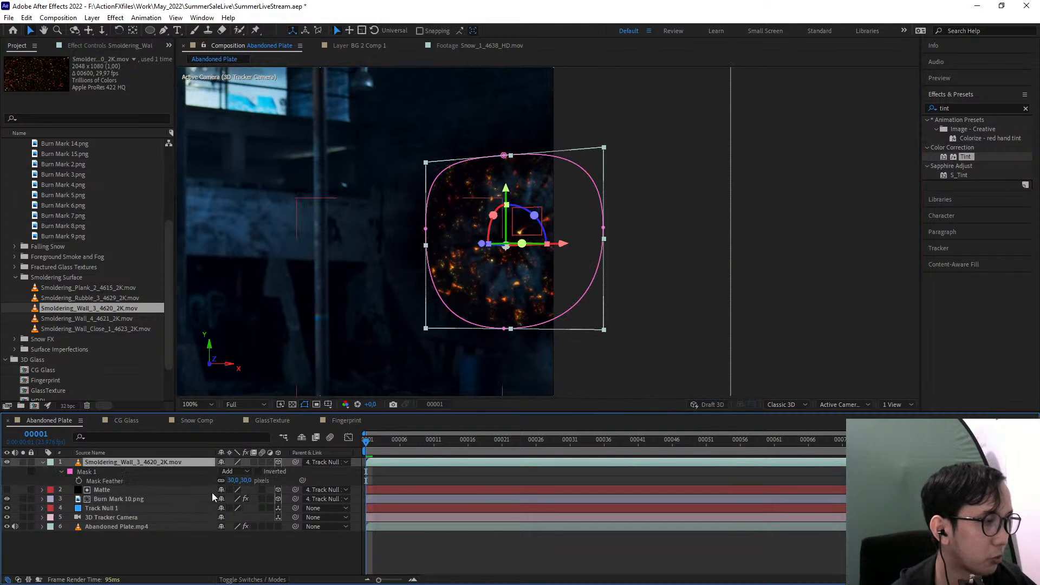
left_click_drag(244, 481, 241, 480)
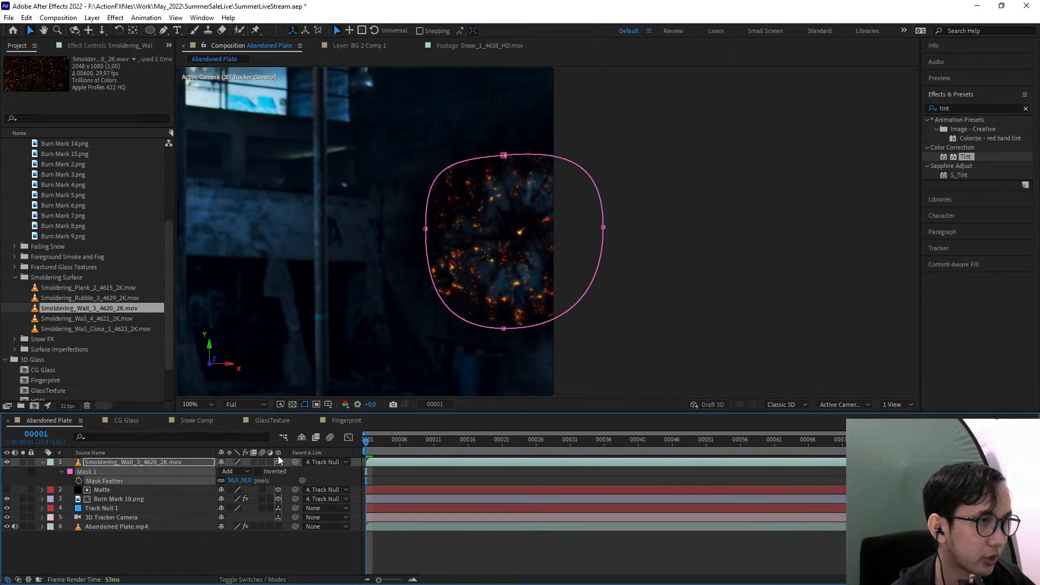
scroll(540, 254, "up", 2)
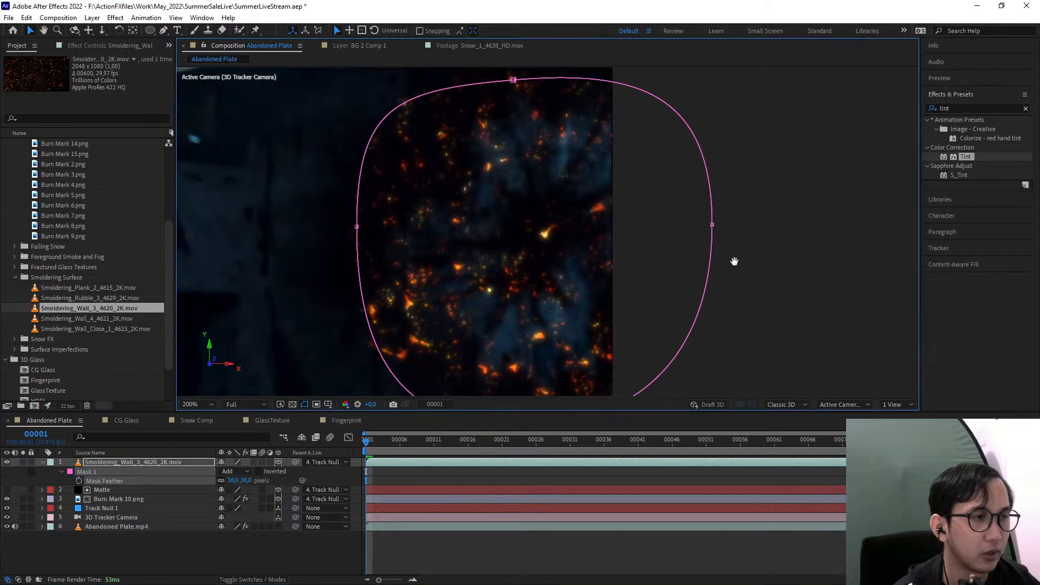
scroll(711, 262, "down", 2)
Scale Smoldering_Wall_3_4620_2K.mov to 50%
left_click(160, 462)
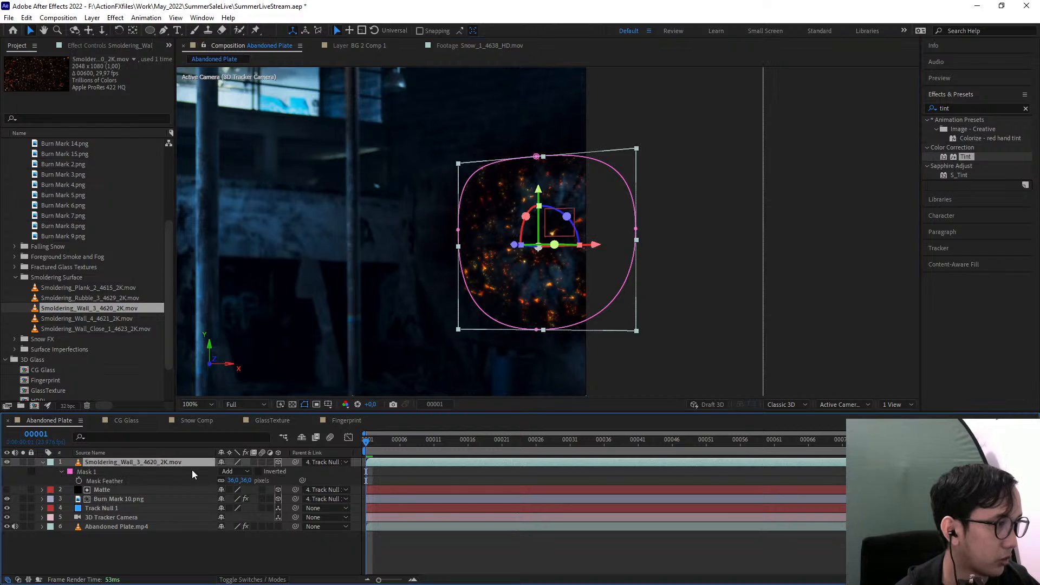
key("s")
left_click_drag(257, 472, 254, 472)
left_click(895, 236)
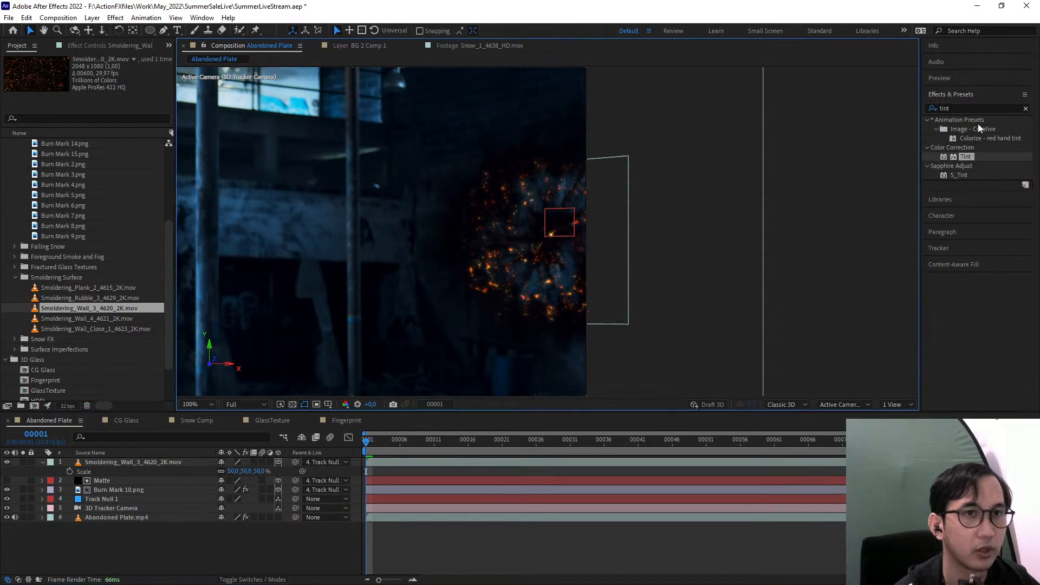
Search the effects for glow and apply the Stylize Glow effect to Smoldering_Wall_3_4620_2K.mov
left_click(965, 108)
type("glow")
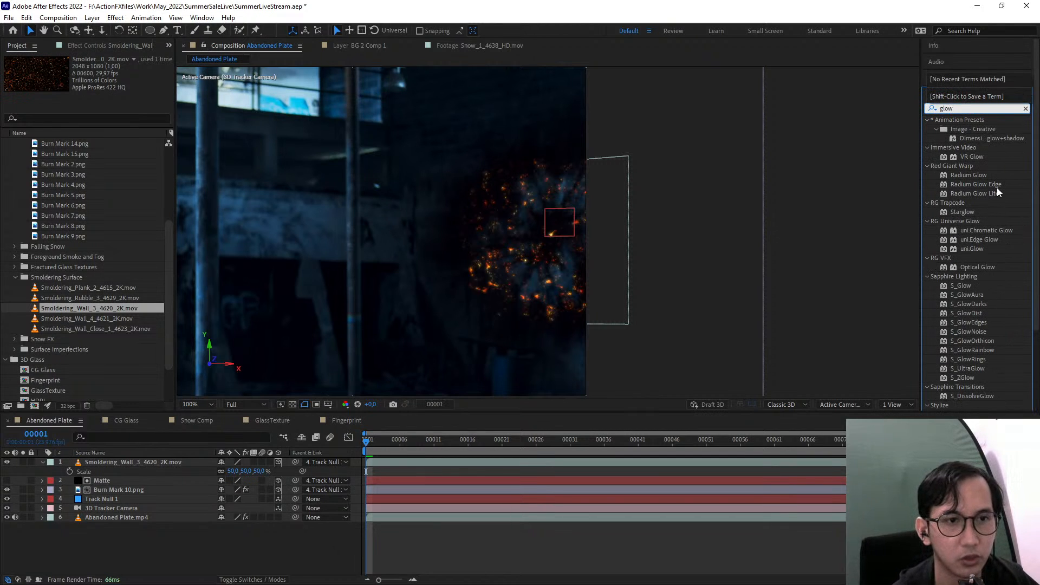
scroll(997, 187, "down", 3)
left_click_drag(967, 313, 130, 462)
key("period")
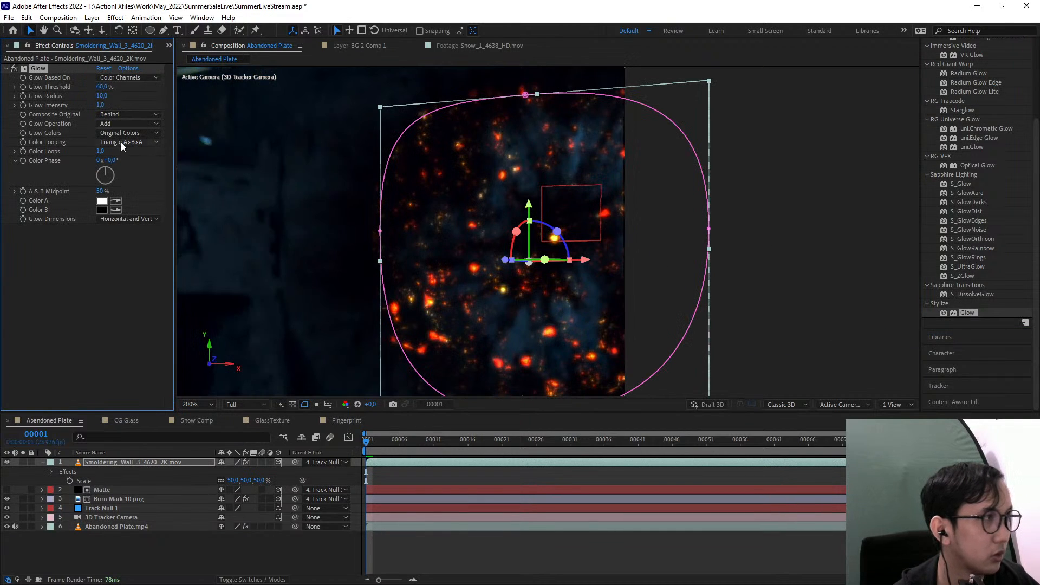
Set the Glow threshold to 27.5%, radius to 62 and intensity to 1.1, and nudge the ember layer slightly downward
left_click_drag(109, 97, 66, 91)
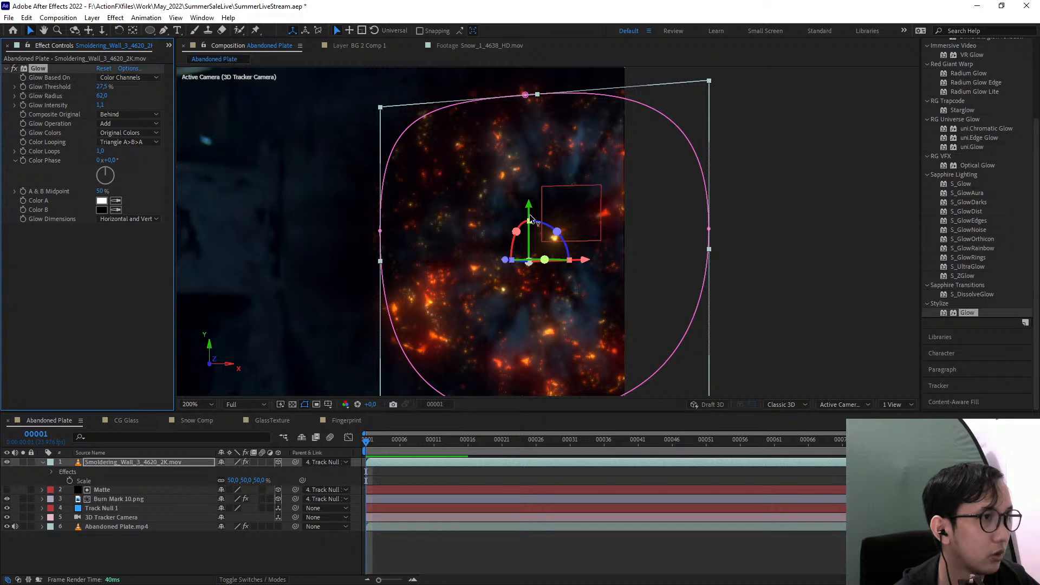
left_click_drag(531, 222, 531, 227)
left_click(745, 292)
scroll(744, 294, "down", 1)
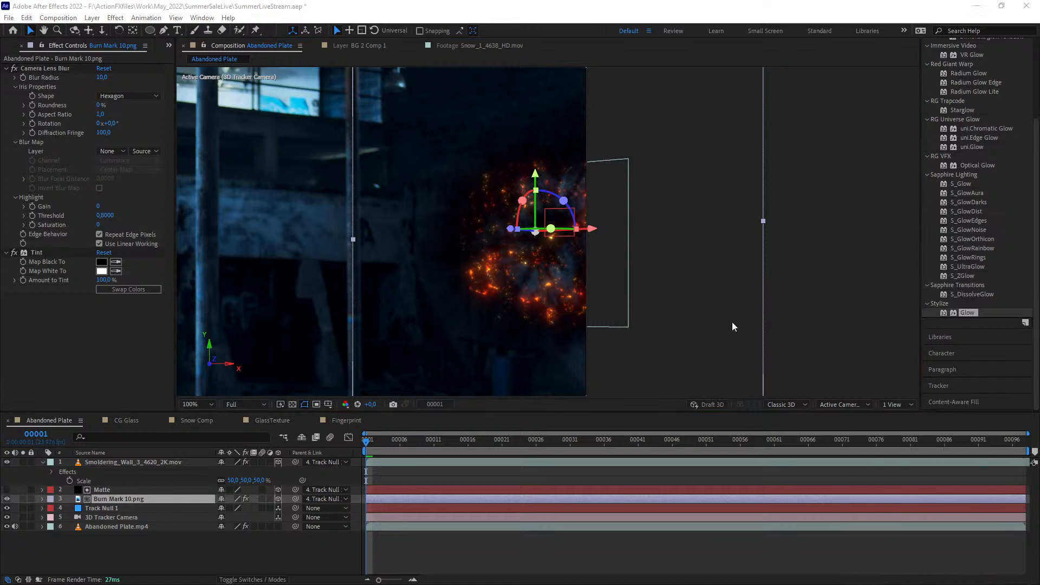
Preview the shot to check how the glowing embers follow the burn mark on the wall
middle_click(537, 317)
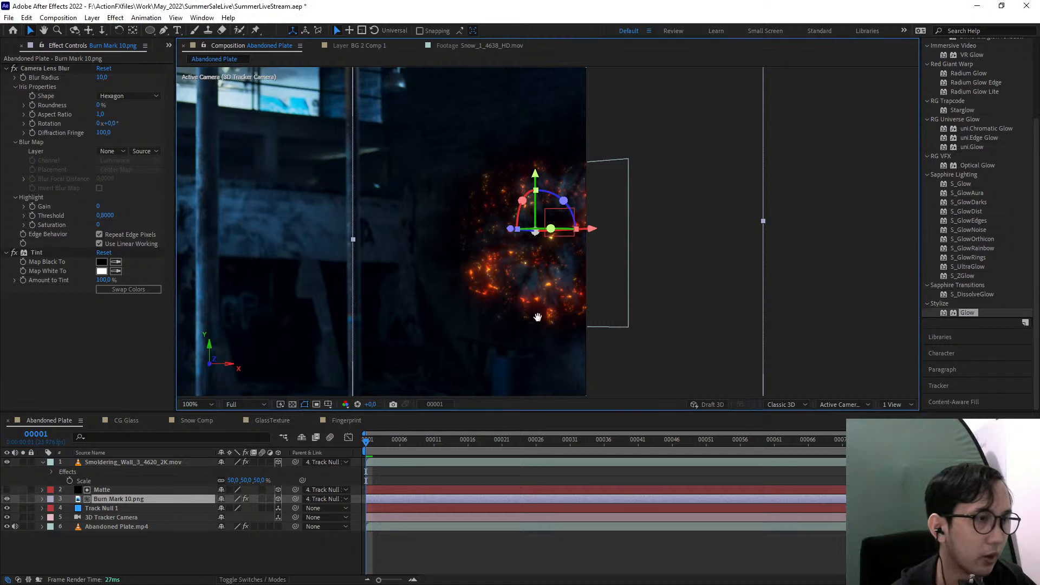
left_click_drag(538, 317, 583, 274)
left_click_drag(813, 282, 712, 299)
left_click(814, 249)
left_click_drag(556, 294, 594, 305)
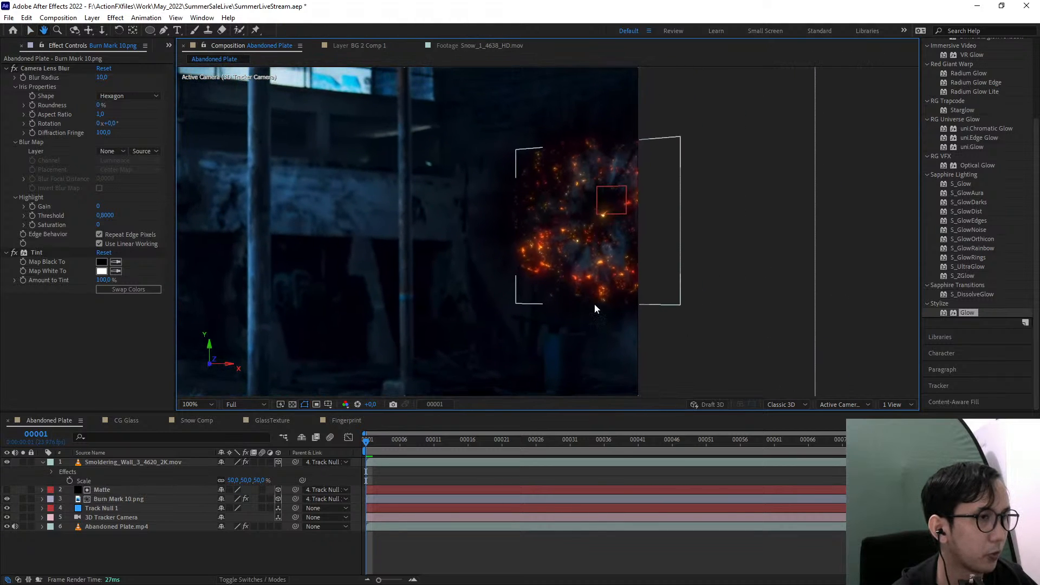
key("space")
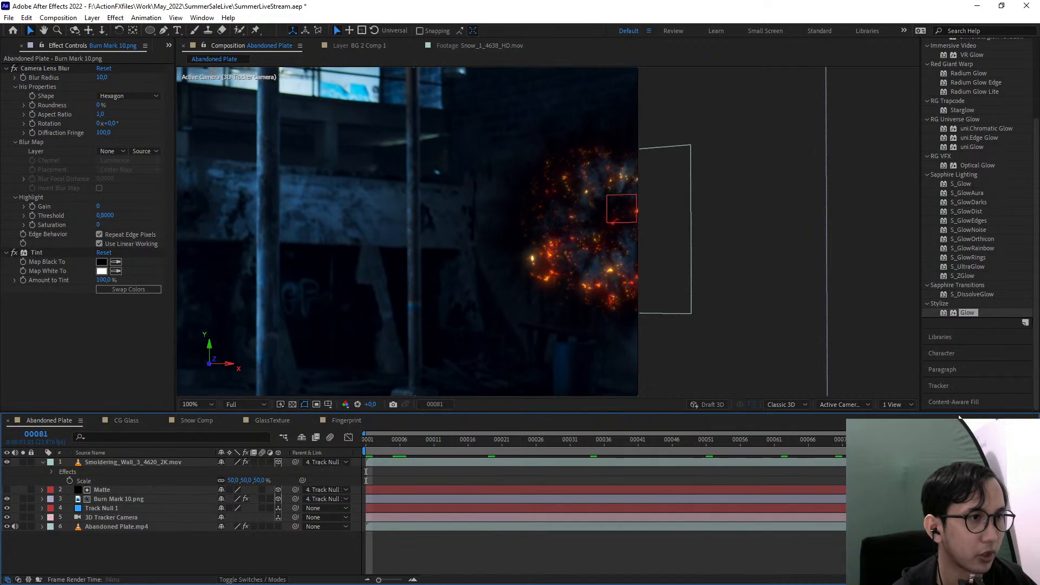
key("space")
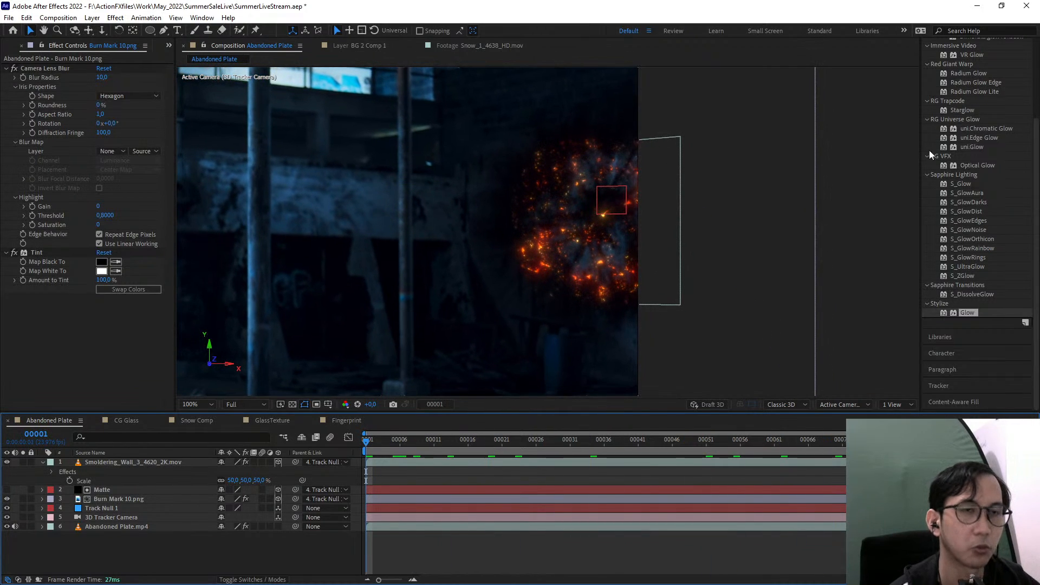
Search the effects for camera and apply a second Camera Lens Blur to Burn Mark 10.png
scroll(930, 155, "up", 5)
left_click(965, 107)
type("c")
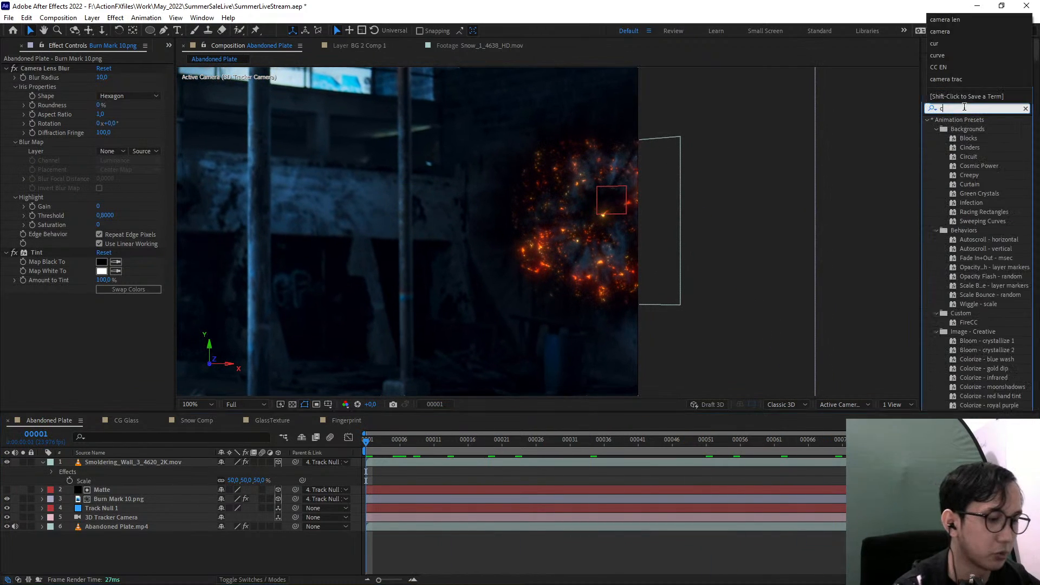
type("amera")
left_click(968, 166)
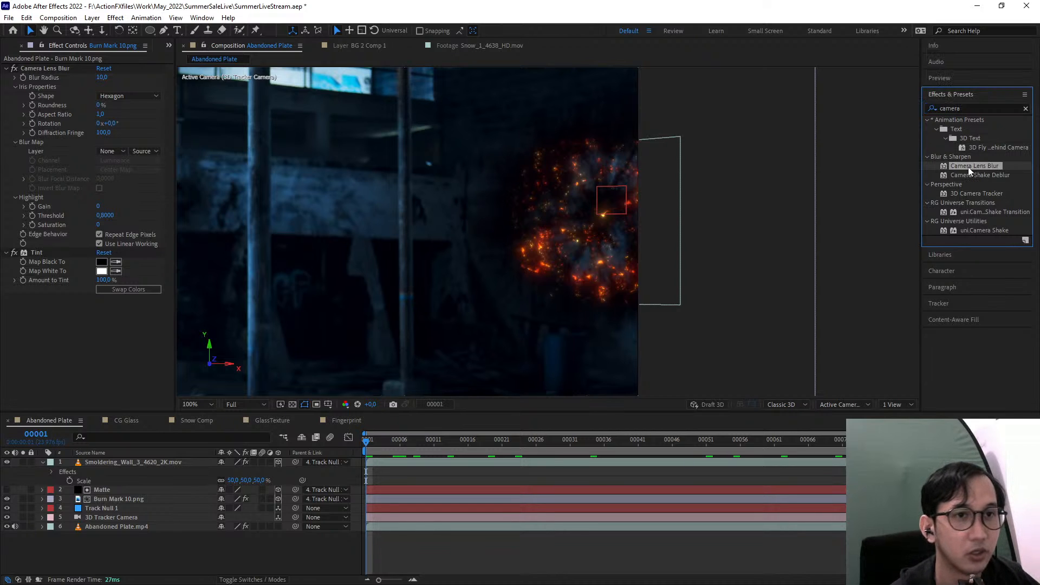
mouse_move(967, 167)
left_mouse_down()
mouse_move(307, 290)
mouse_move(107, 366)
left_mouse_up()
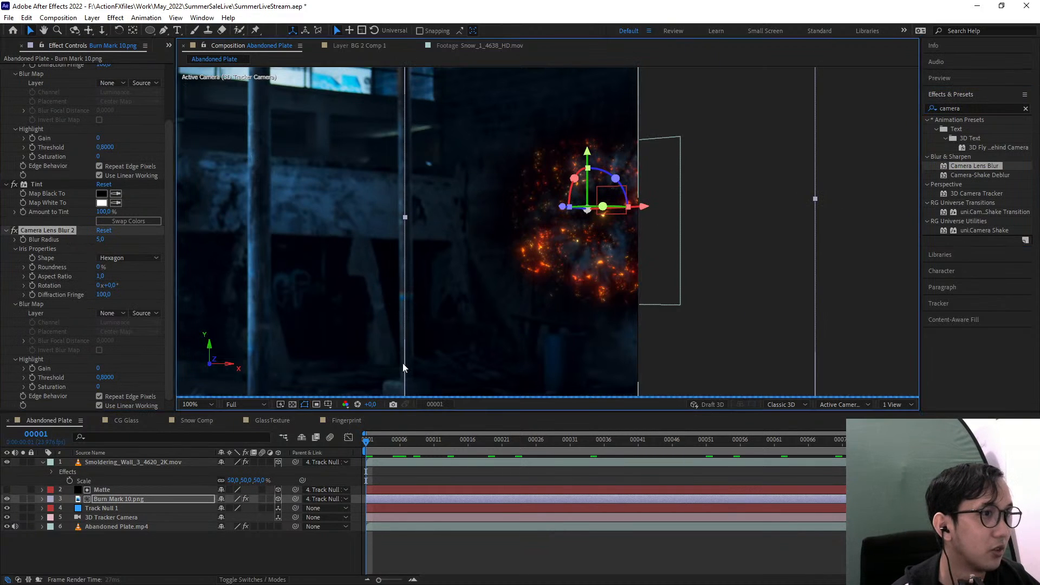
left_click_drag(402, 363, 481, 337)
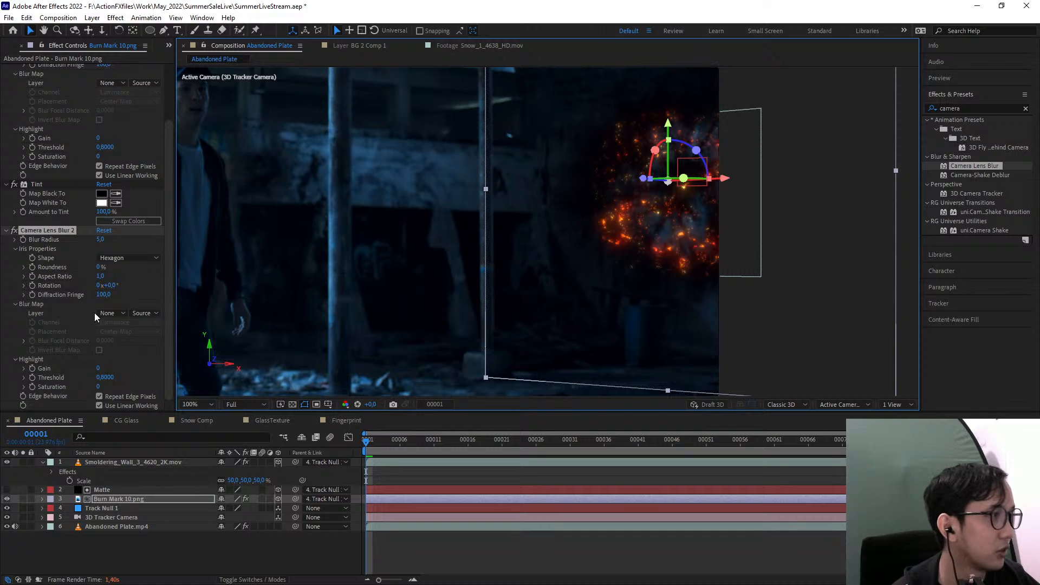
scroll(63, 253, "up", 3)
mouse_move(39, 297)
left_mouse_down()
mouse_move(82, 66)
mouse_move(70, 249)
mouse_move(53, 293)
left_mouse_up()
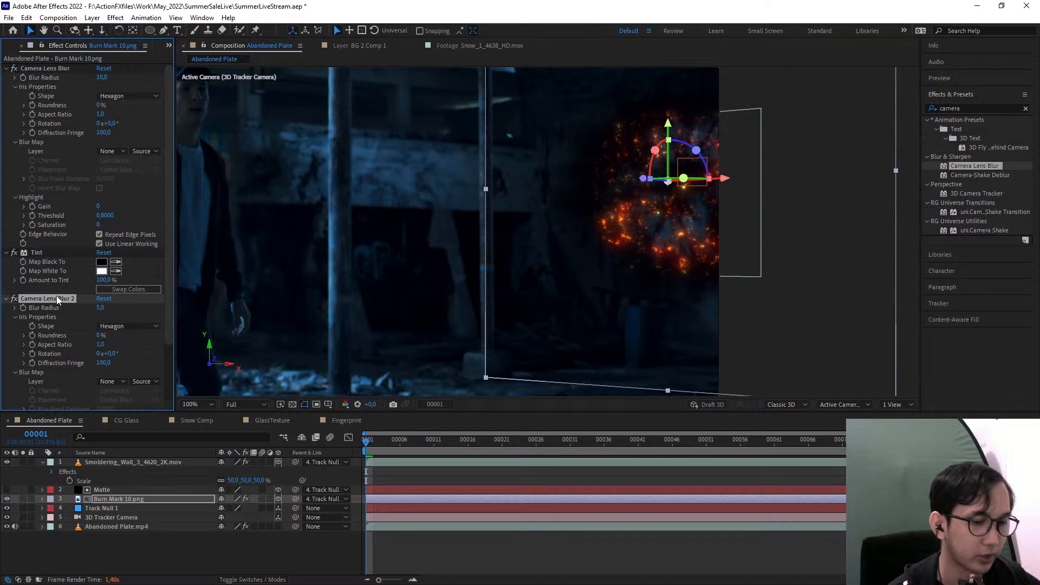
Apply Camera Lens Blur to Smoldering_Wall_3_4620_2K.mov, placed above its Glow effect, and inspect the softened embers
left_click(122, 463)
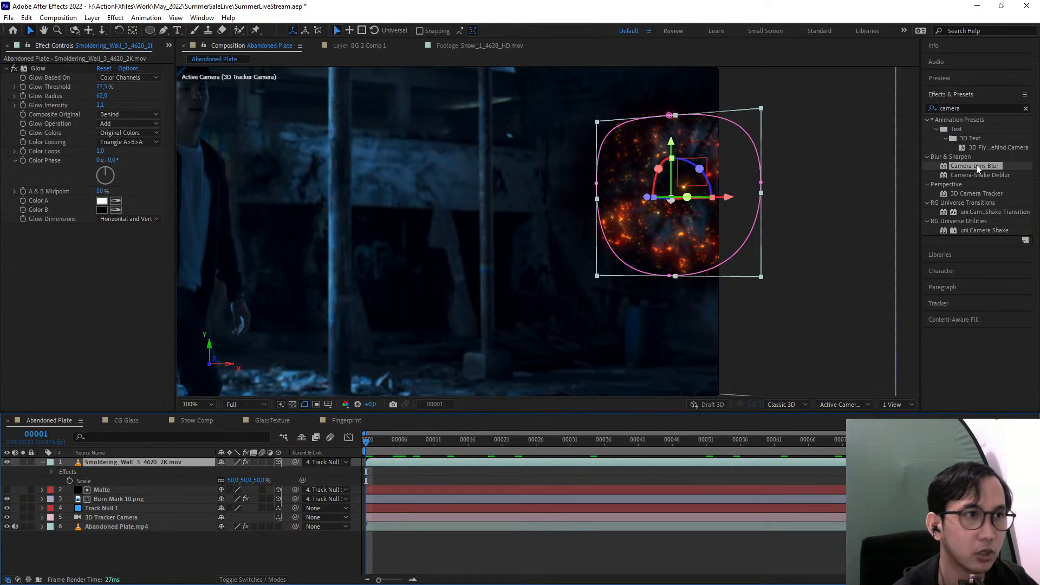
left_click_drag(976, 164, 44, 68)
scroll(687, 239, "up", 2)
left_click_drag(667, 225, 375, 324)
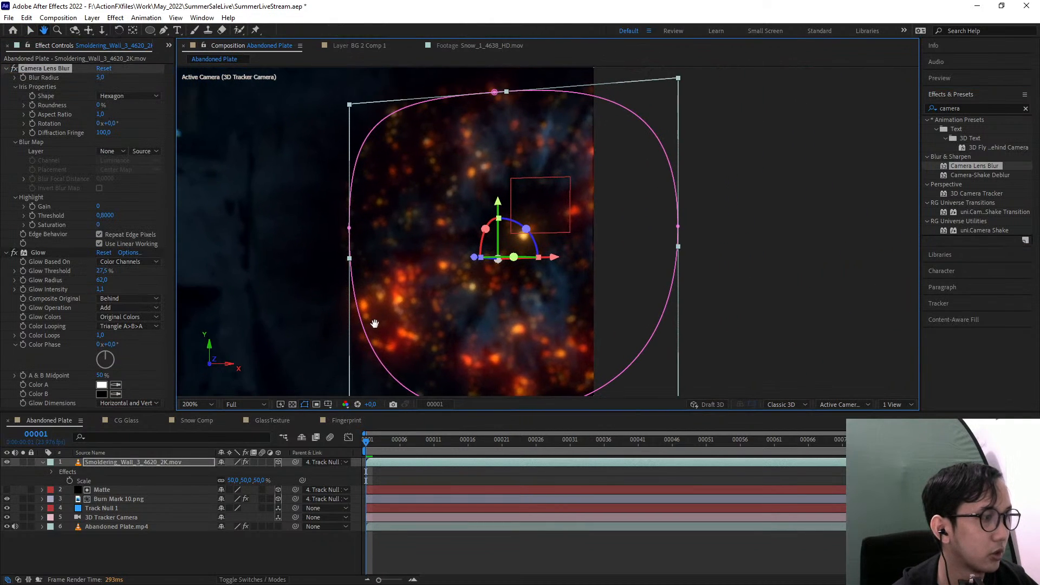
scroll(373, 321, "up", 1)
left_click_drag(264, 248, 386, 269)
scroll(428, 141, "down", 1)
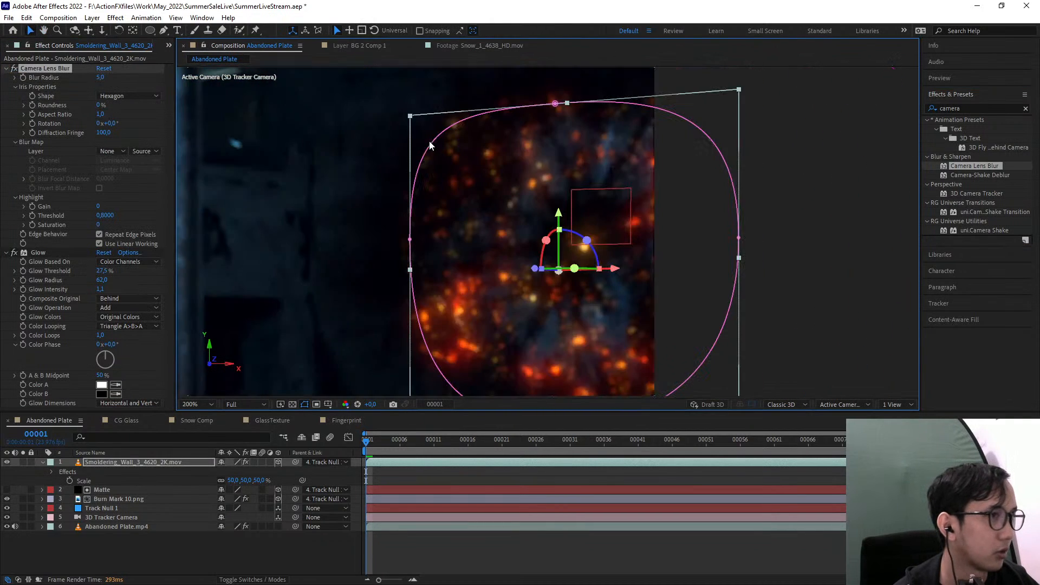
left_click_drag(459, 167, 510, 118)
Try a Blur Radius of 2 for the ember layer's Camera Lens Blur, and set it to 4
left_click(106, 79)
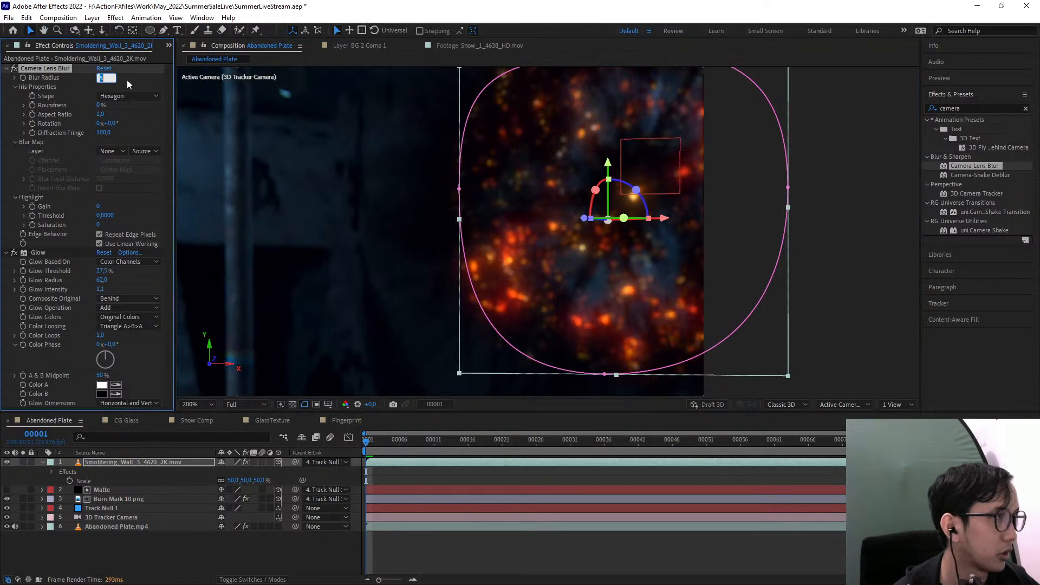
key("comma")
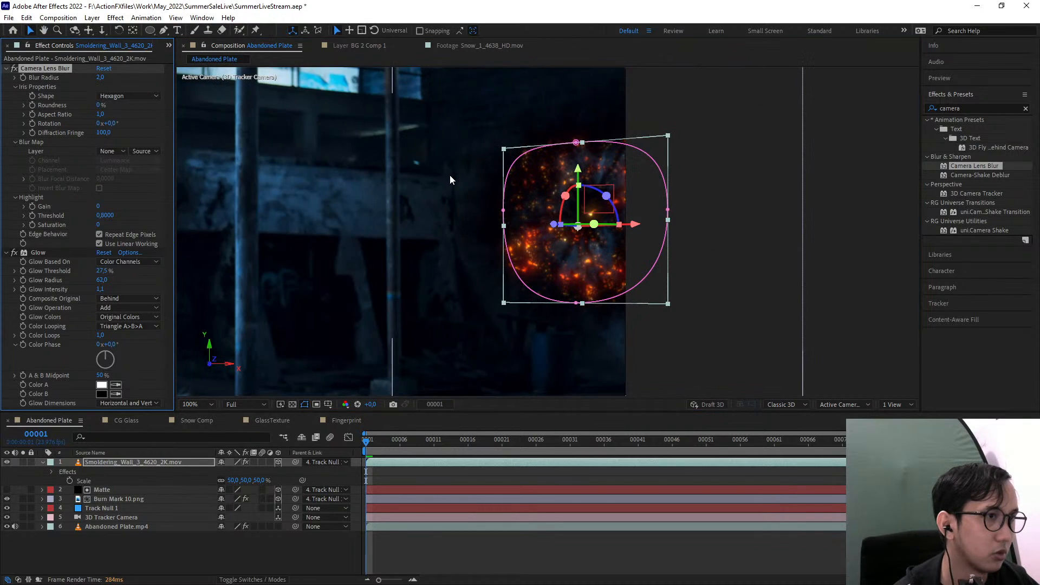
type("4")
key("Return")
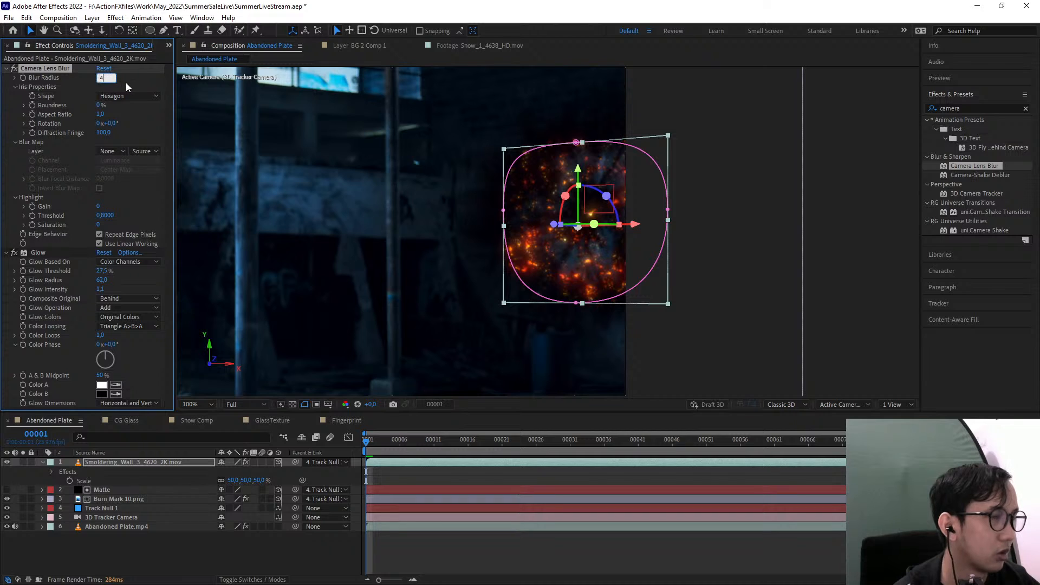
left_click(850, 208)
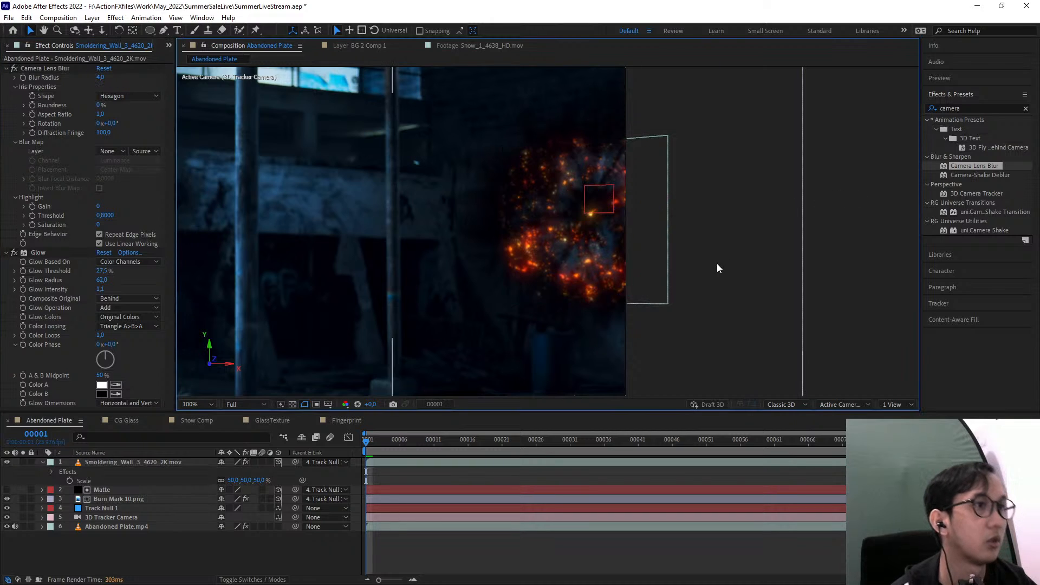
Preview the whole shot and examine the blurred embers up close on the wall
left_click_drag(719, 297, 763, 259)
key("comma")
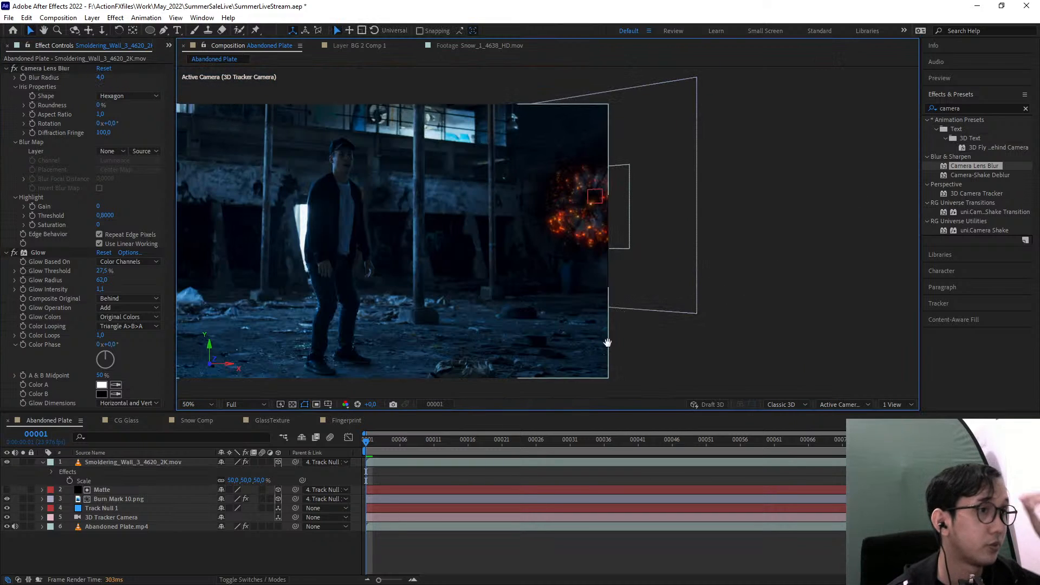
key("space")
left_click(804, 462)
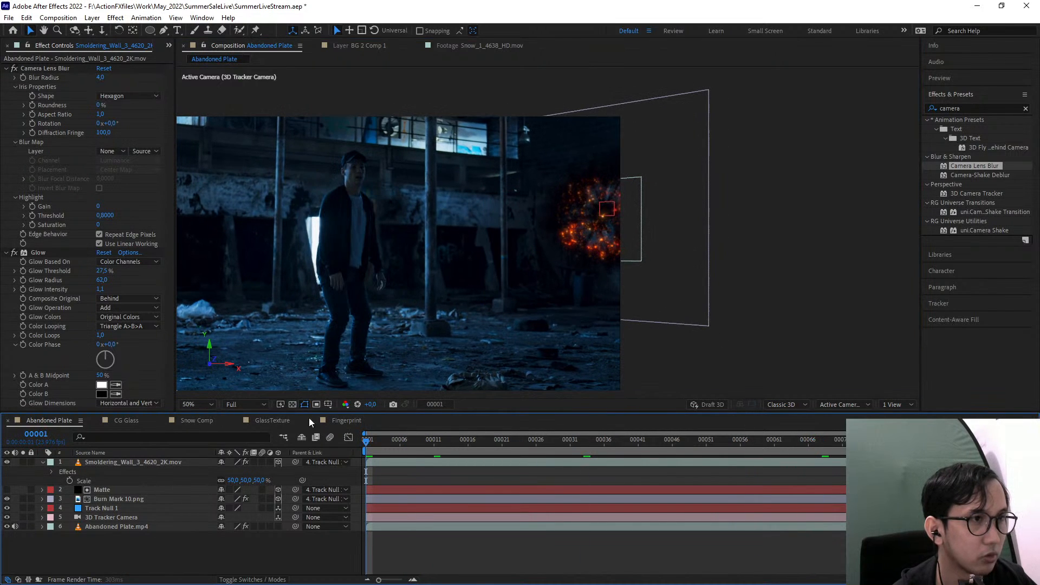
scroll(770, 171, "up", 1)
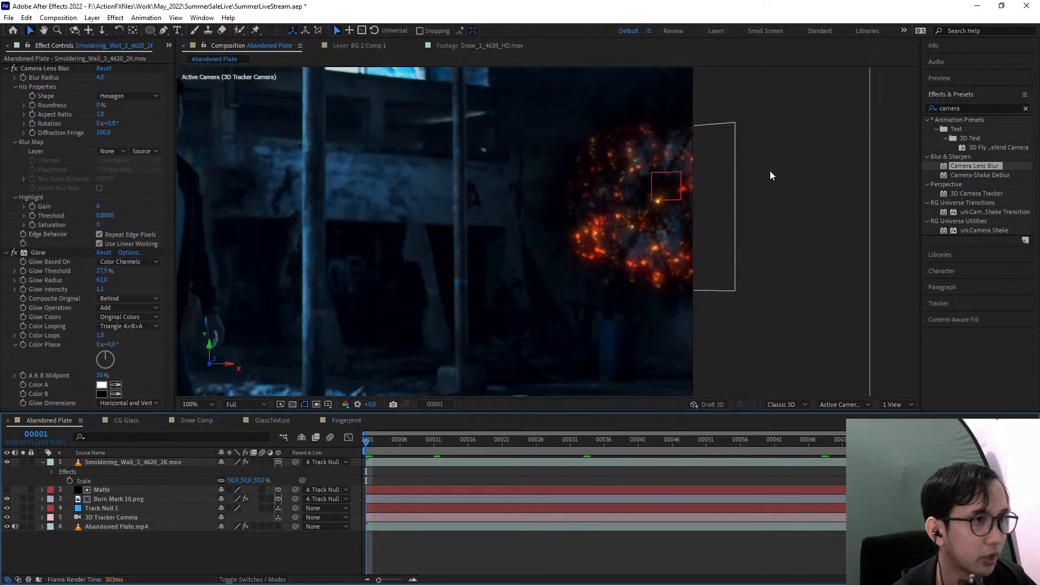
left_click_drag(762, 179, 634, 201)
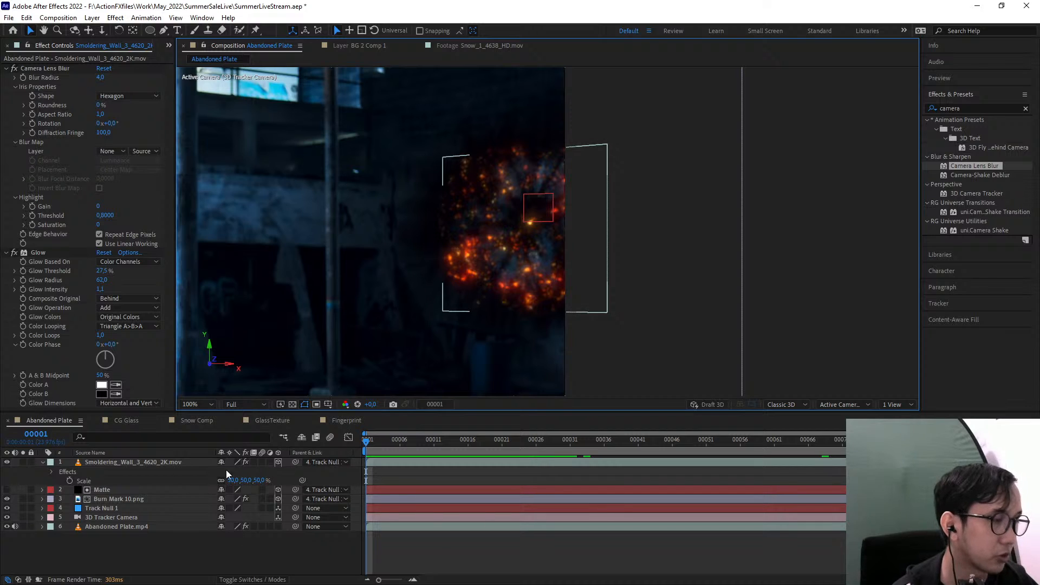
Show the Stretch column in the timeline and set the Smoldering_Wall_3_4620_2K.mov layer's stretch factor to 50
right_click(317, 453)
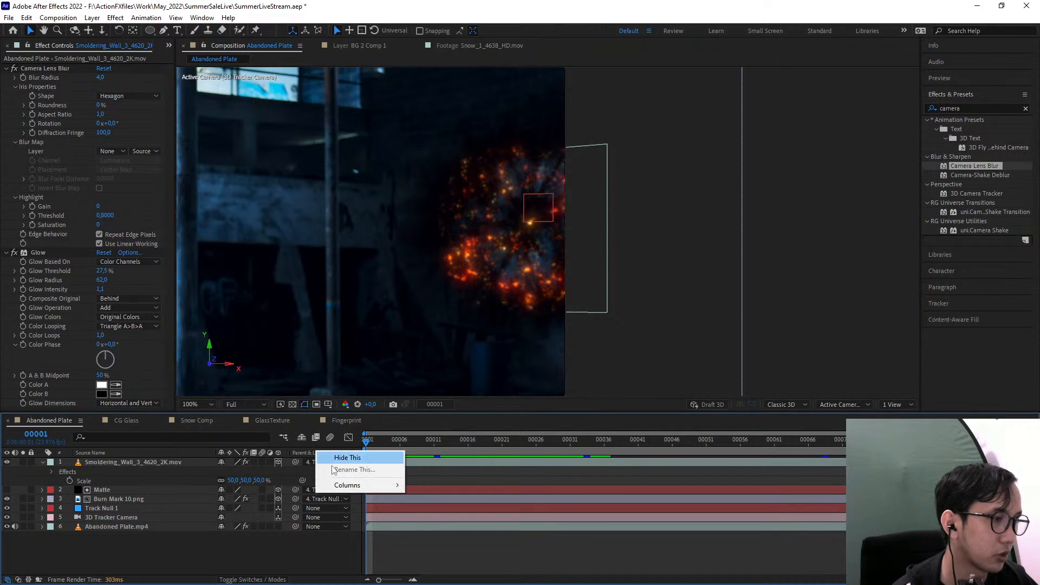
mouse_move(363, 488)
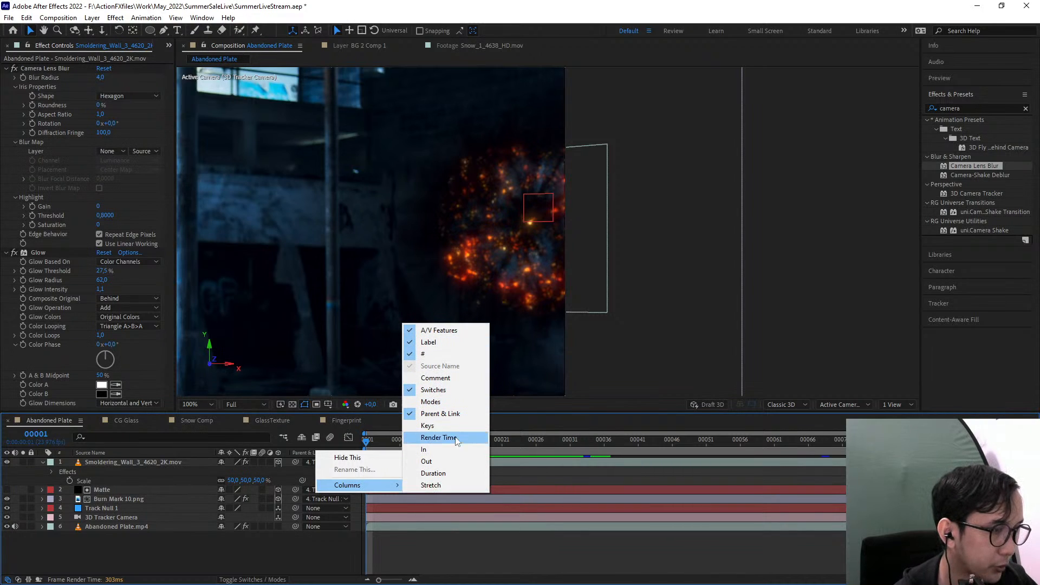
left_click(454, 486)
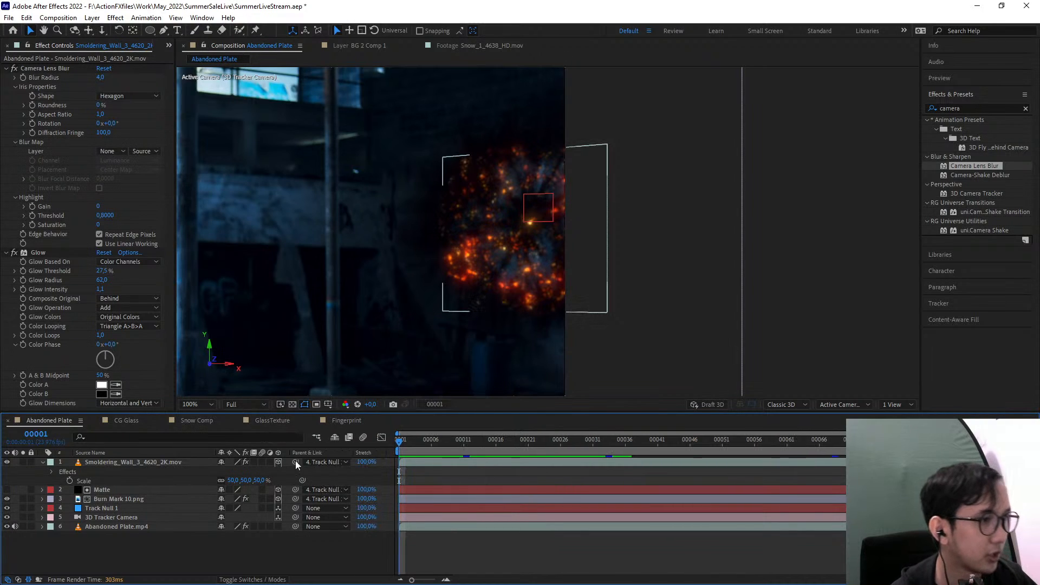
left_click(365, 463)
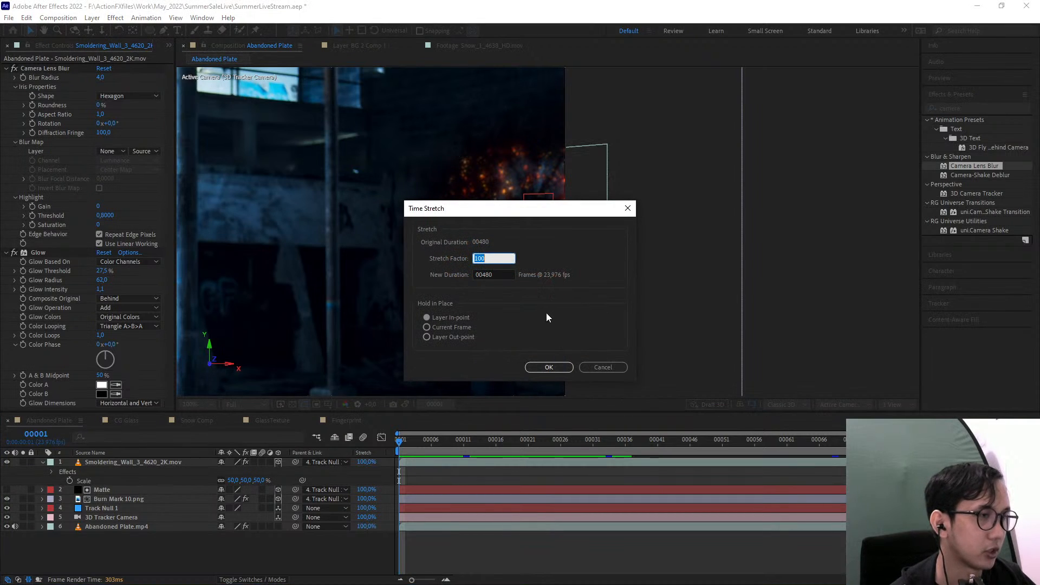
type("50")
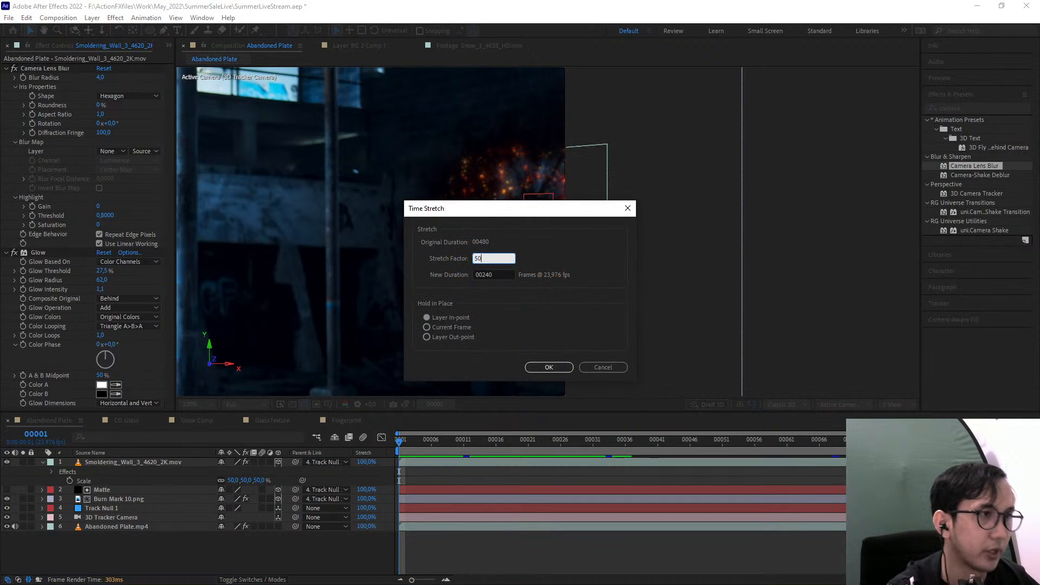
key("Return")
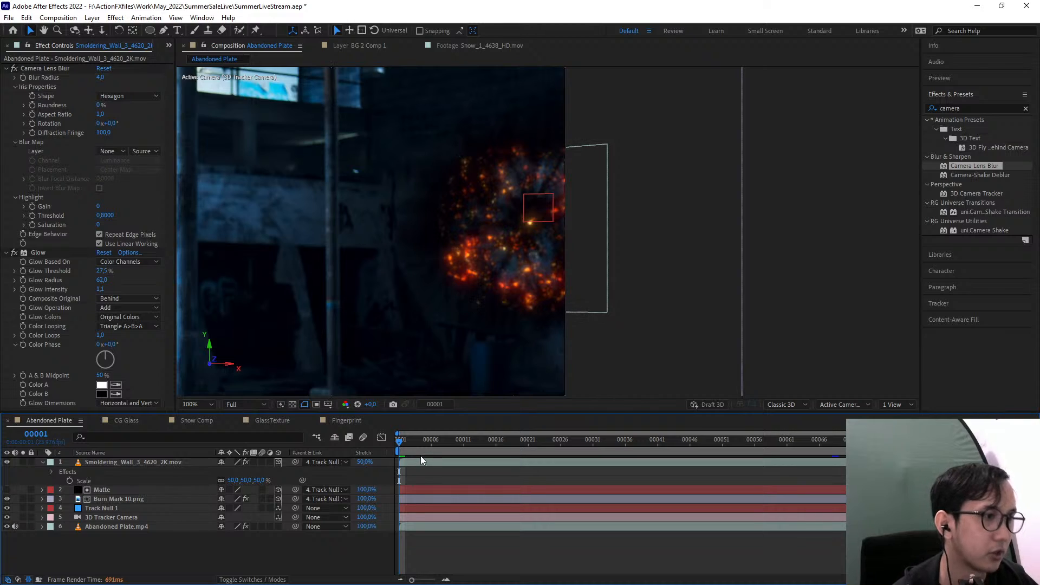
Preview the retimed embers from the first frame and examine them close up on the wall
key("Home")
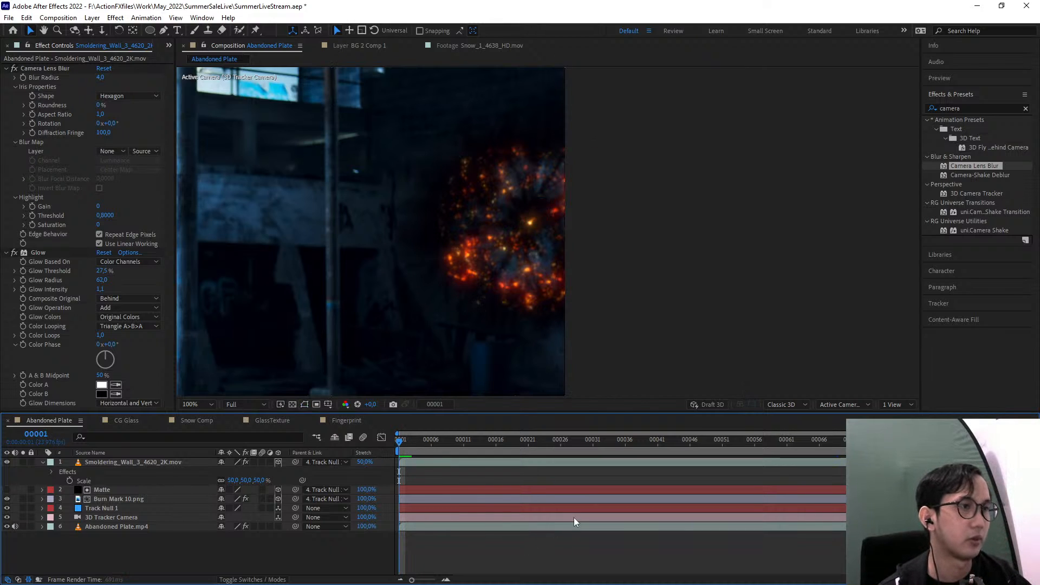
key("space")
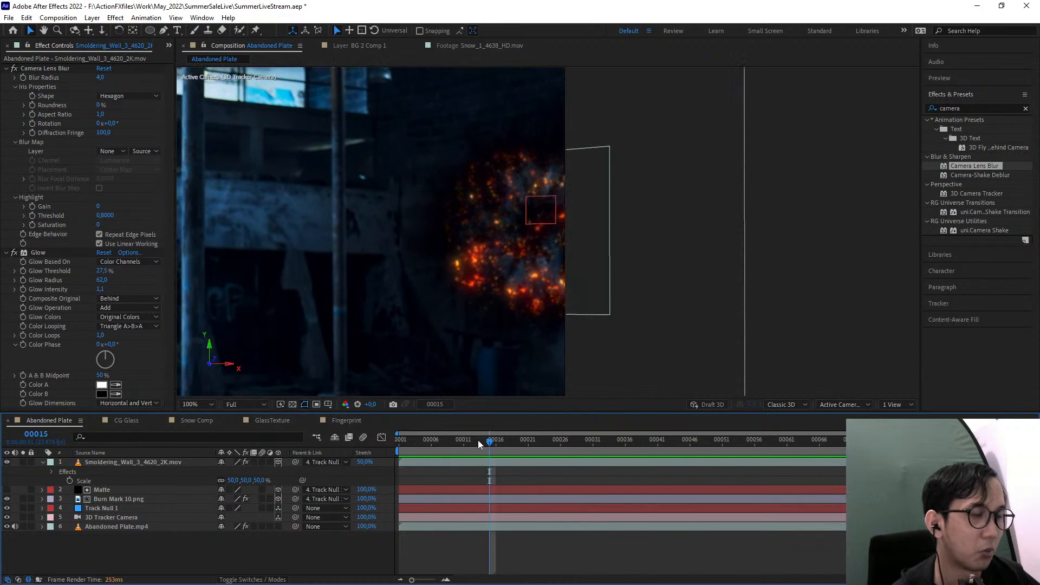
key("space")
left_click_drag(413, 360, 621, 312)
key("comma")
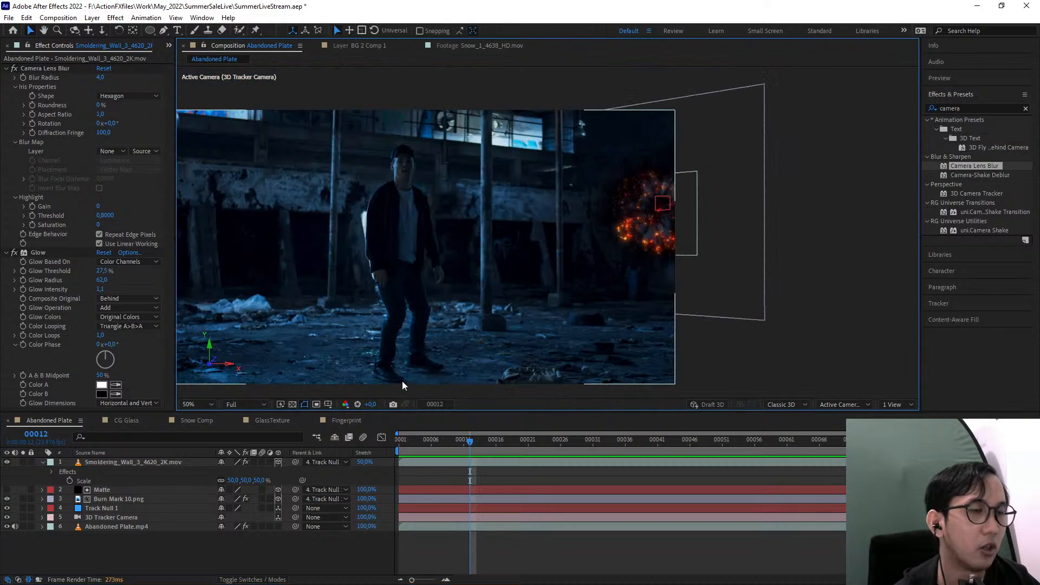
key("period")
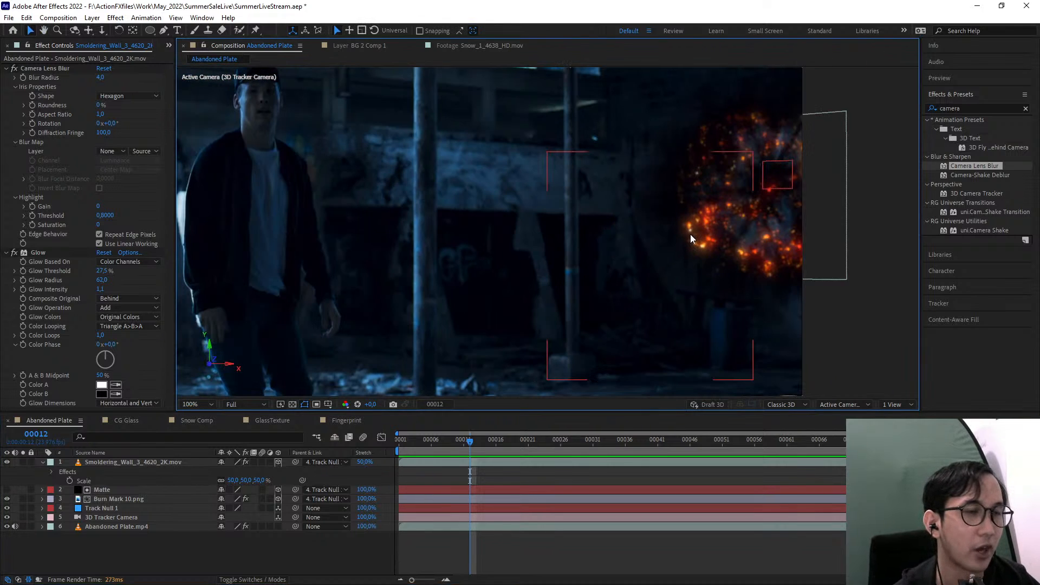
key("space")
left_click_drag(761, 216, 730, 240)
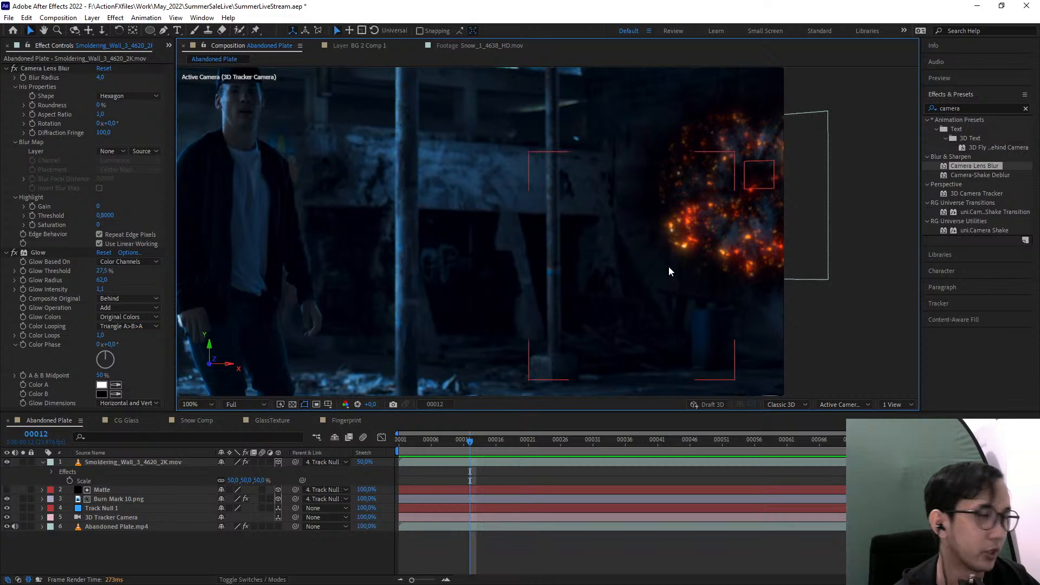
Bring up the project's file list and collapse the Smoldering Surface folder
left_click(167, 47)
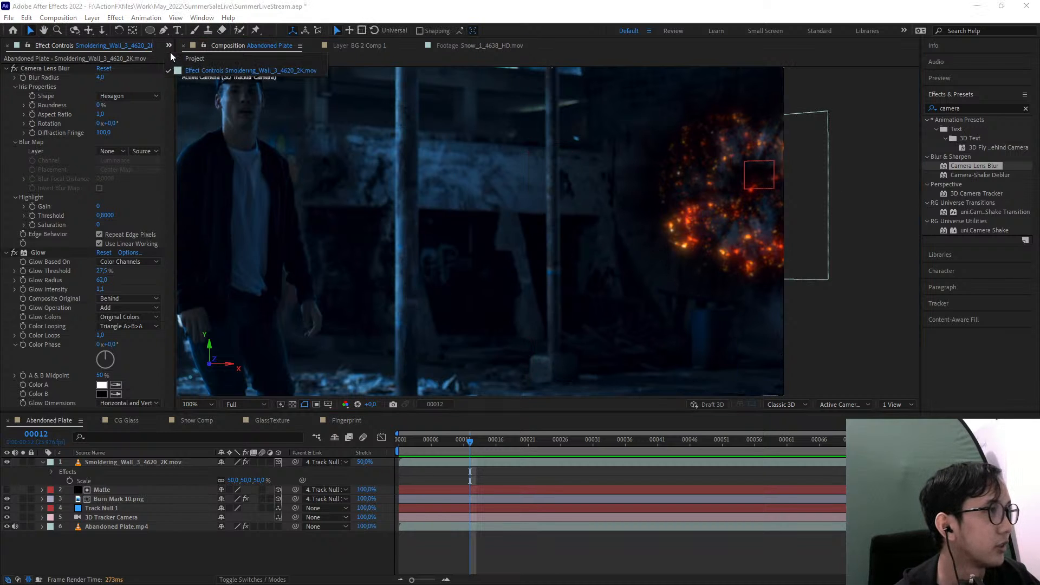
left_click(178, 60)
key("space")
left_click_drag(645, 314, 530, 356)
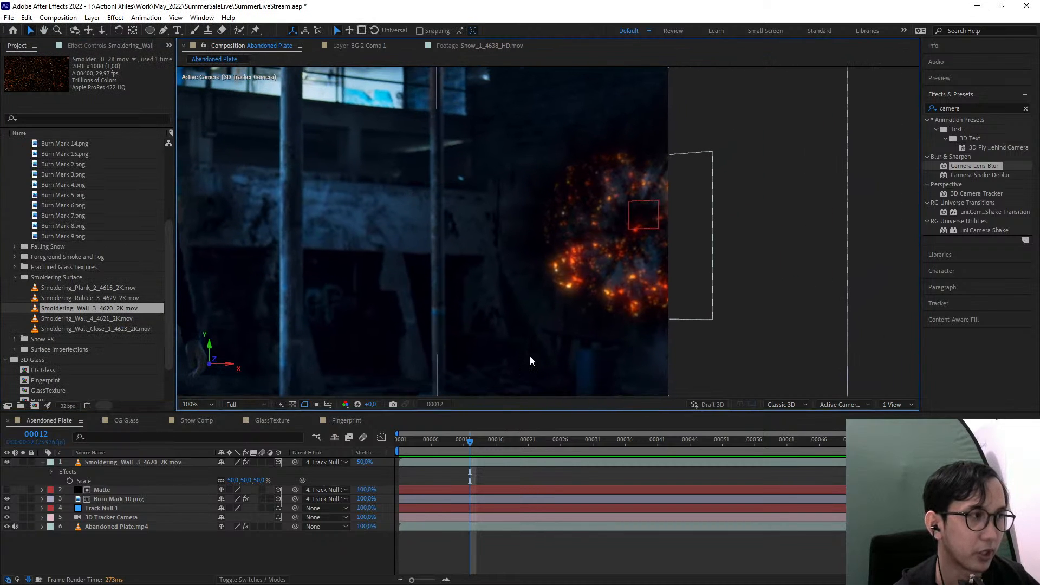
left_click(16, 278)
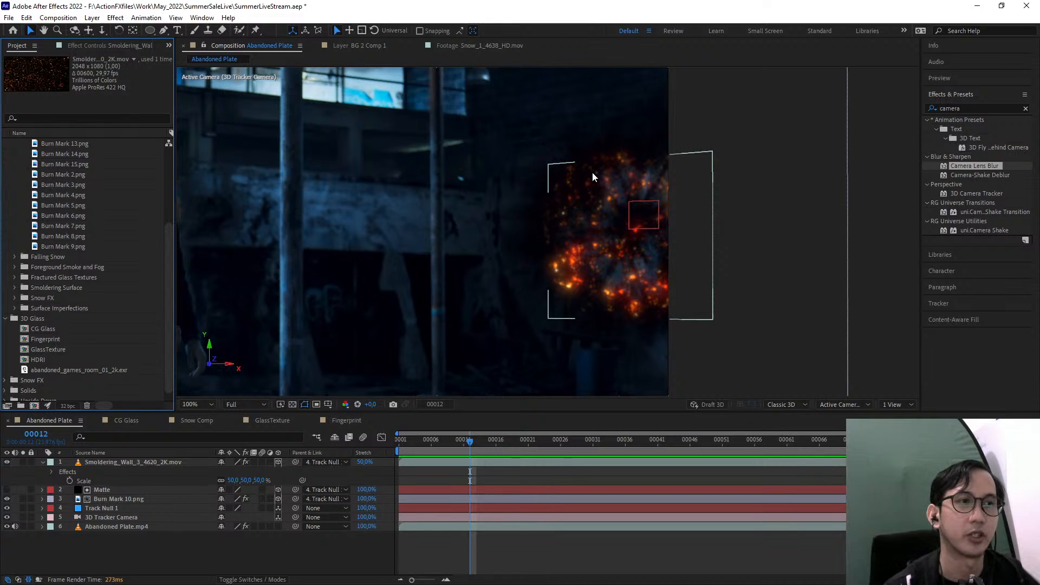
left_click_drag(733, 173, 747, 199)
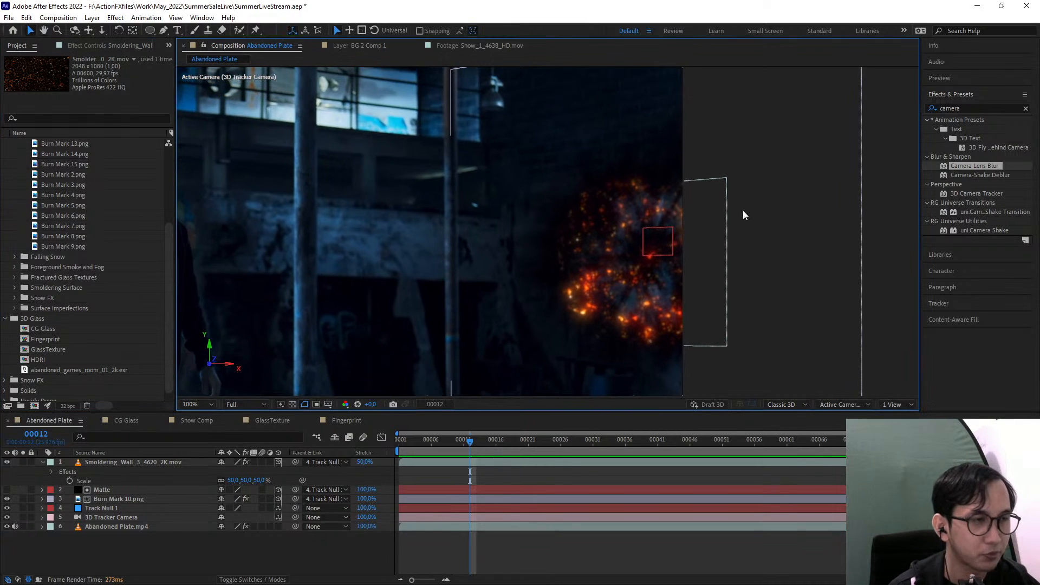
Create a black 1920 x 1012 px solid layer named Vines
left_click(92, 18)
mouse_move(103, 31)
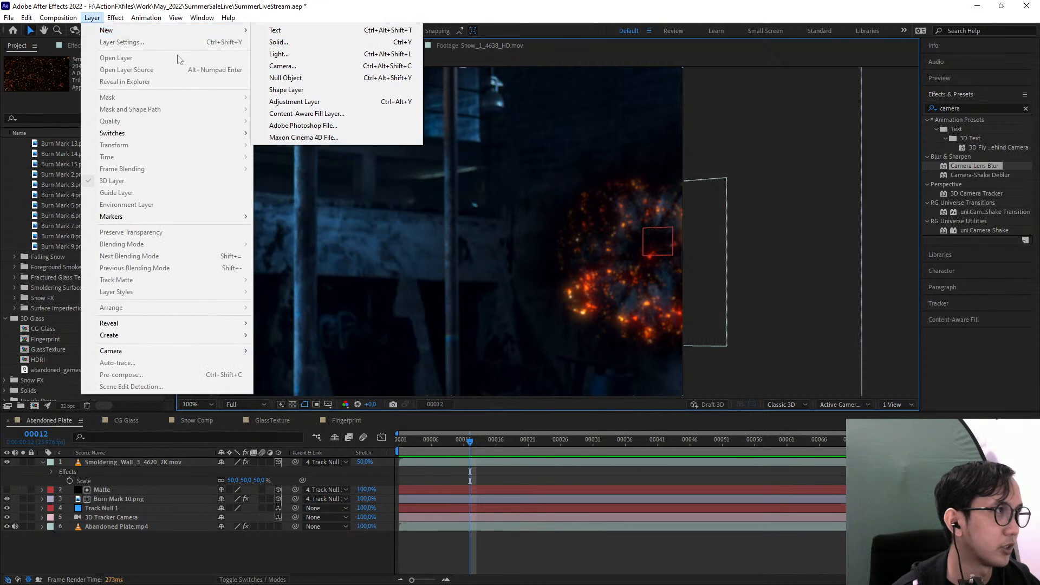
left_click(288, 47)
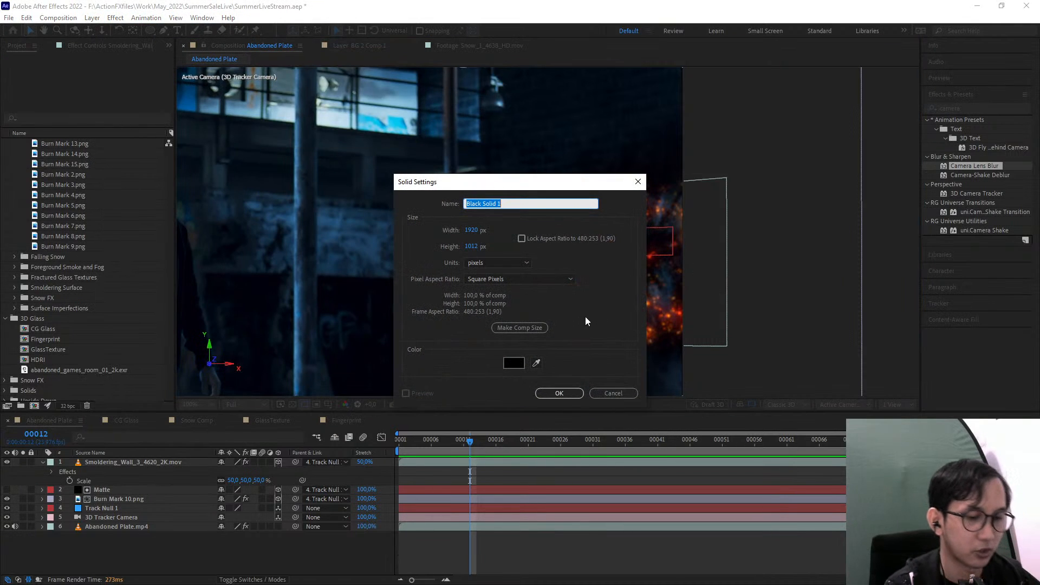
key("BackSpace")
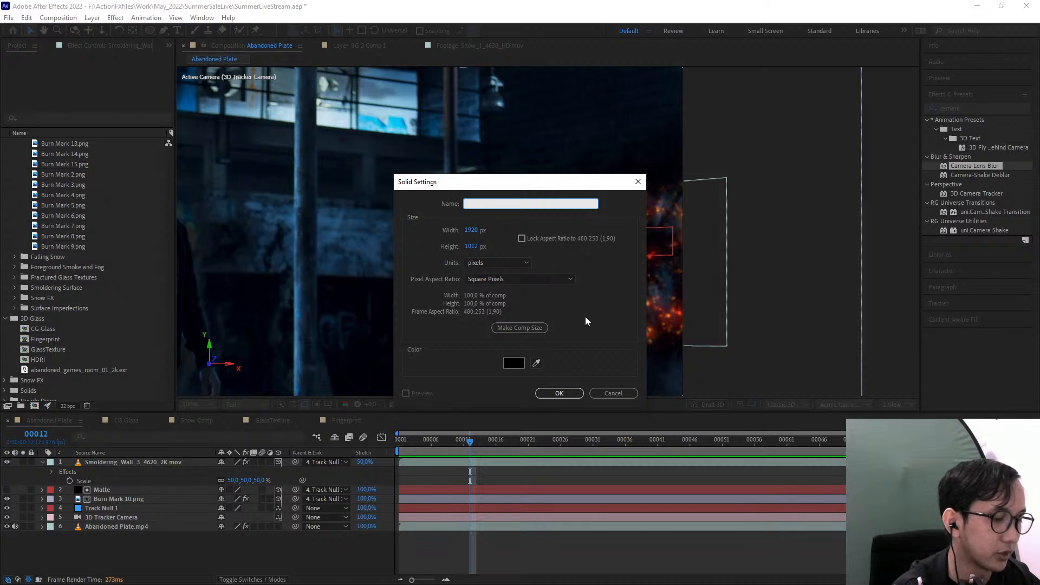
type("Vines")
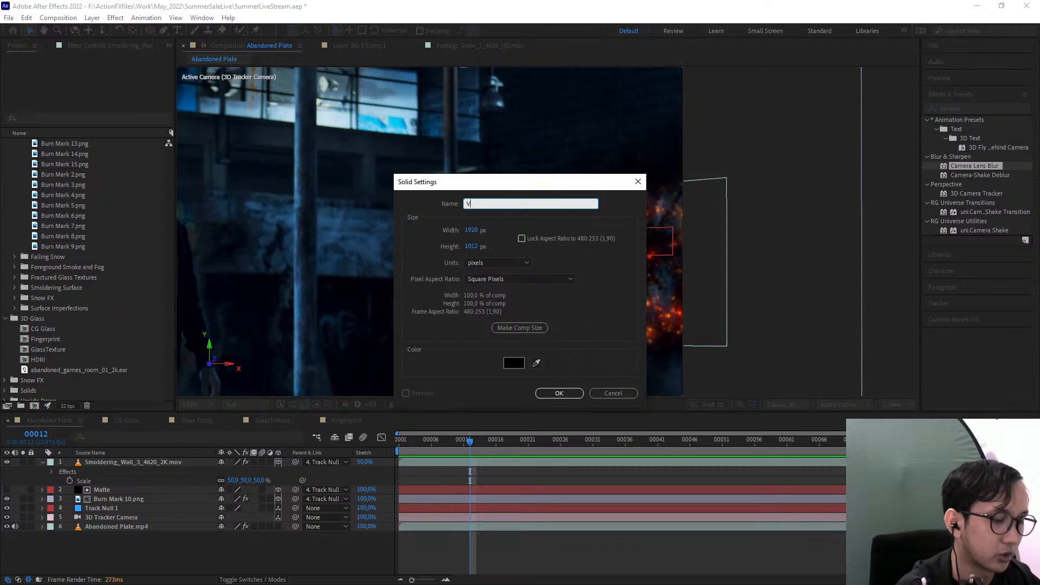
key("Return")
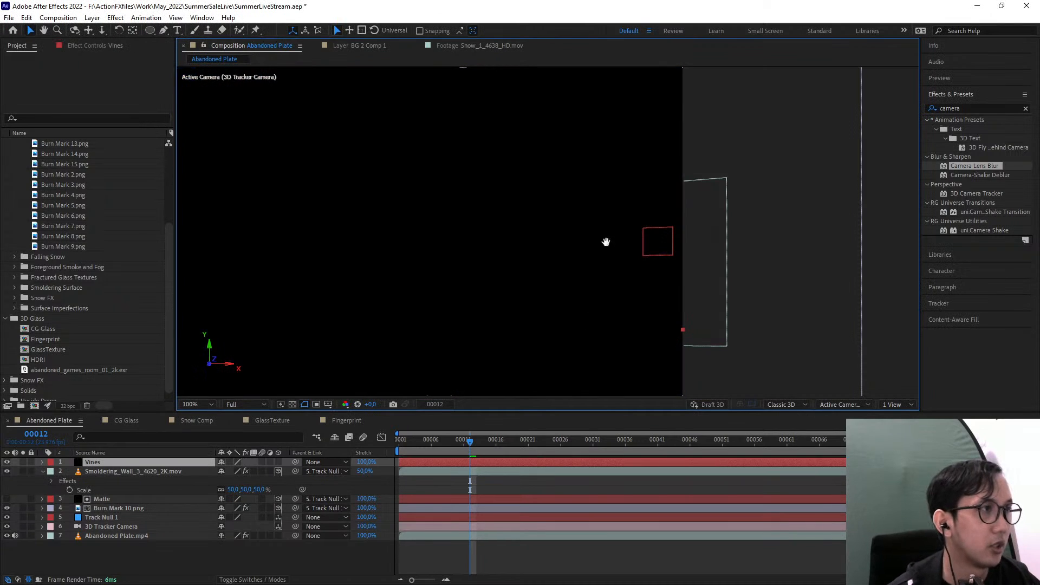
Search the effects for frac and apply Fractal Noise to the Vines solid
left_click_drag(606, 241, 825, 209)
scroll(613, 265, "down", 1)
left_click_drag(613, 265, 678, 237)
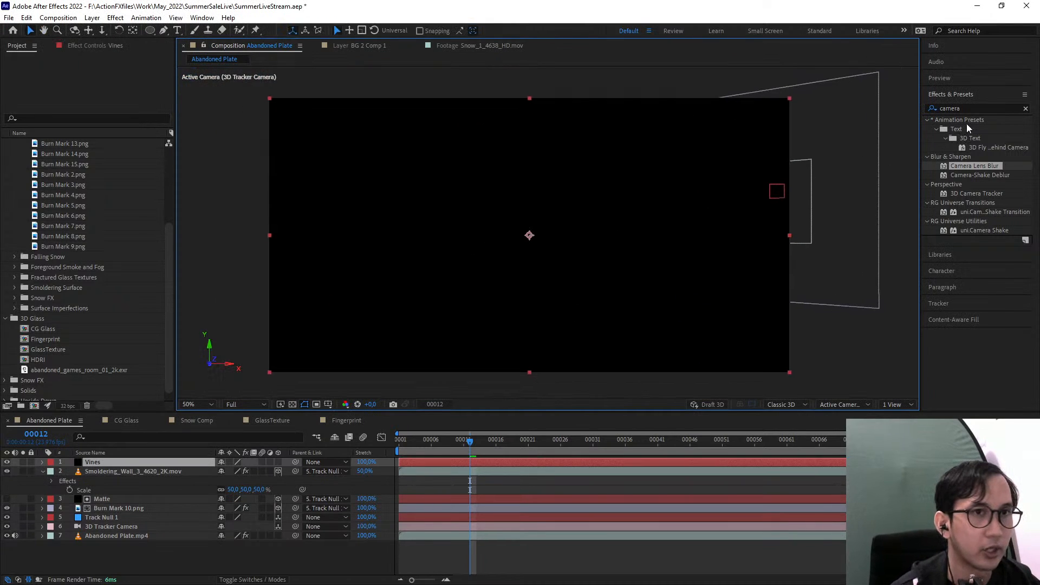
left_click(971, 108)
type("frac")
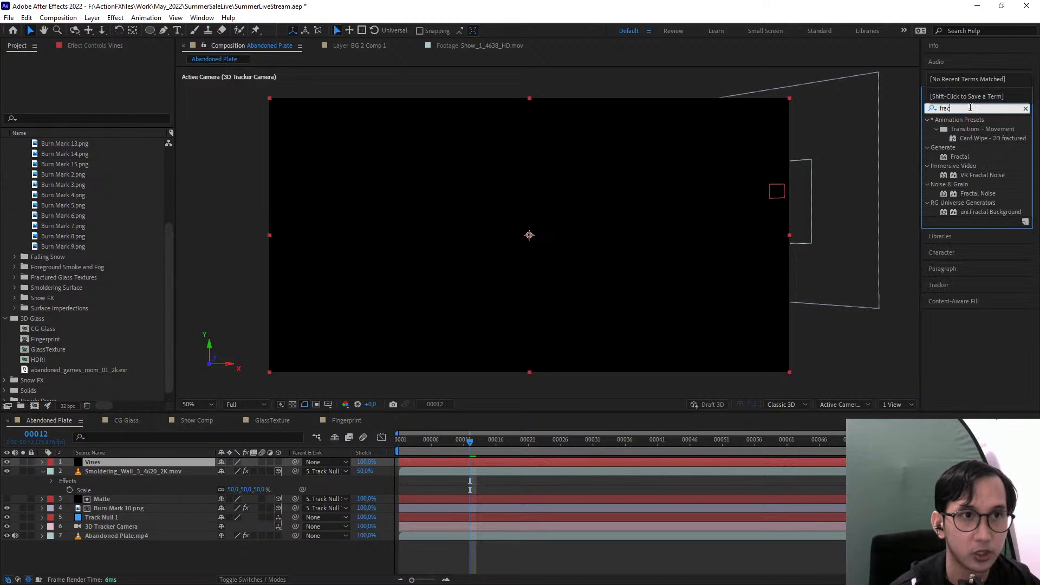
left_click_drag(978, 194, 582, 227)
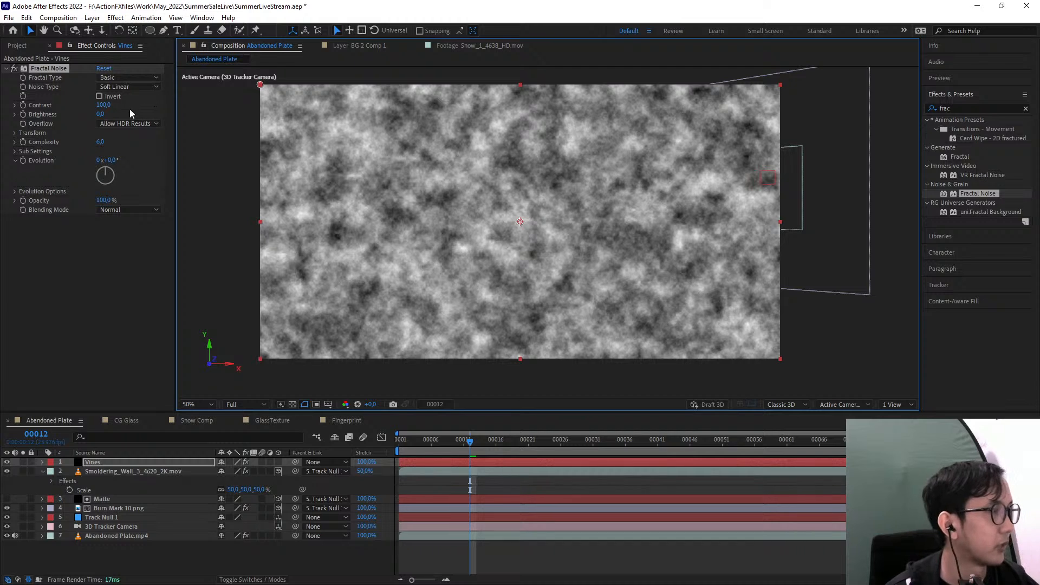
Set the Vines layer's fractal type to Smeary and inspect the resulting pattern
left_click(128, 78)
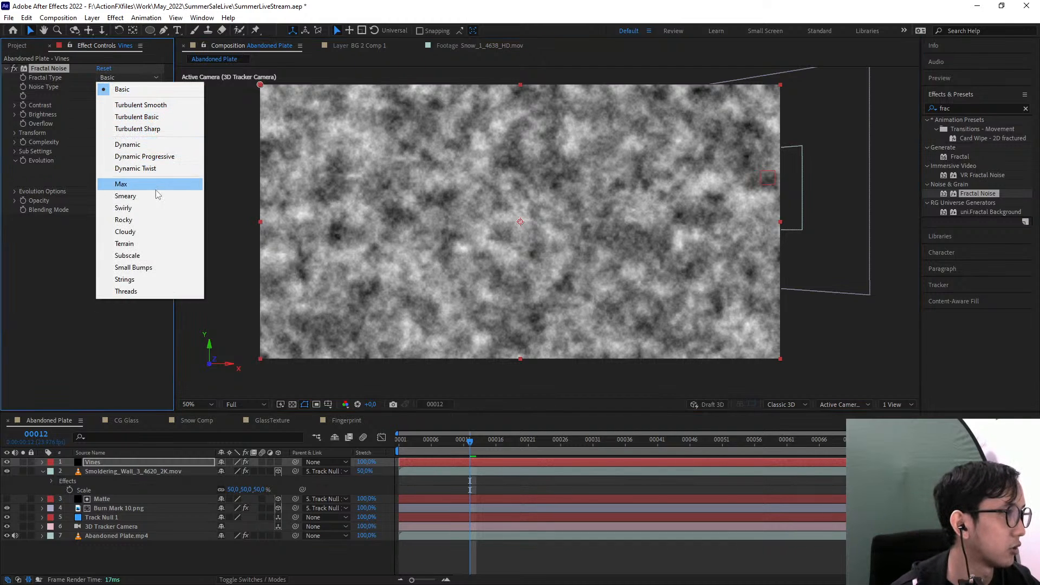
left_click(126, 196)
left_click_drag(436, 207, 449, 244)
scroll(449, 243, "up", 1)
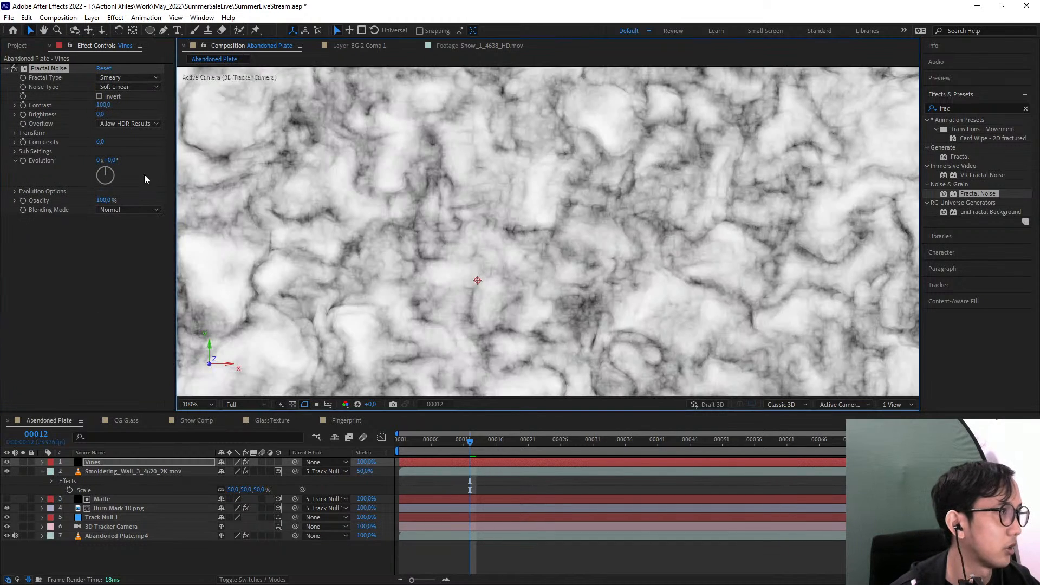
left_click_drag(380, 228, 445, 192)
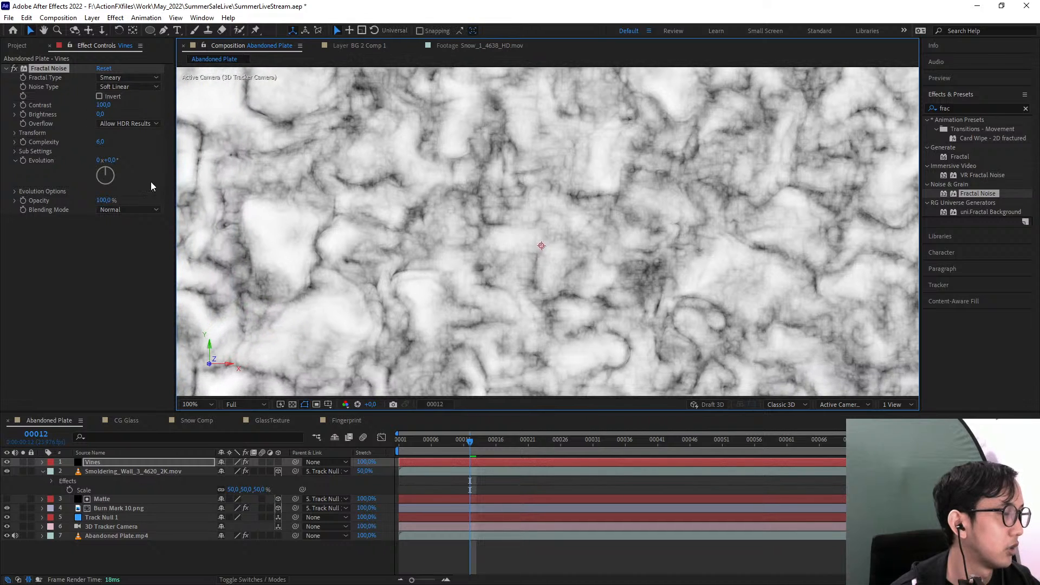
Raise the Fractal Noise contrast to 202 and reduce its transform scale to 44
left_click(14, 133)
left_click(14, 133)
left_click_drag(99, 105, 152, 96)
left_click(15, 132)
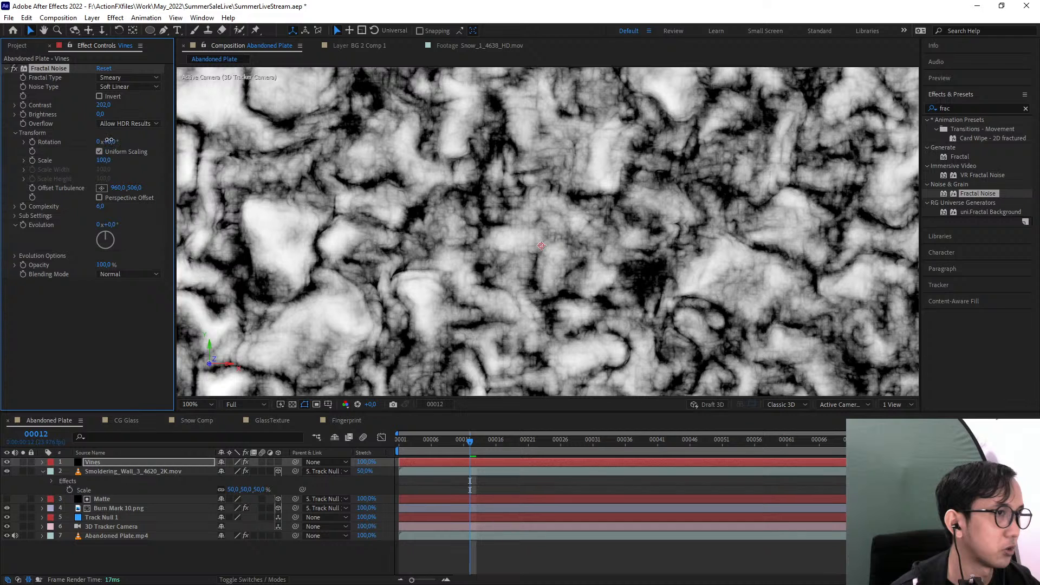
left_click(24, 160)
left_click_drag(108, 141, 73, 162)
key("ctrl+z")
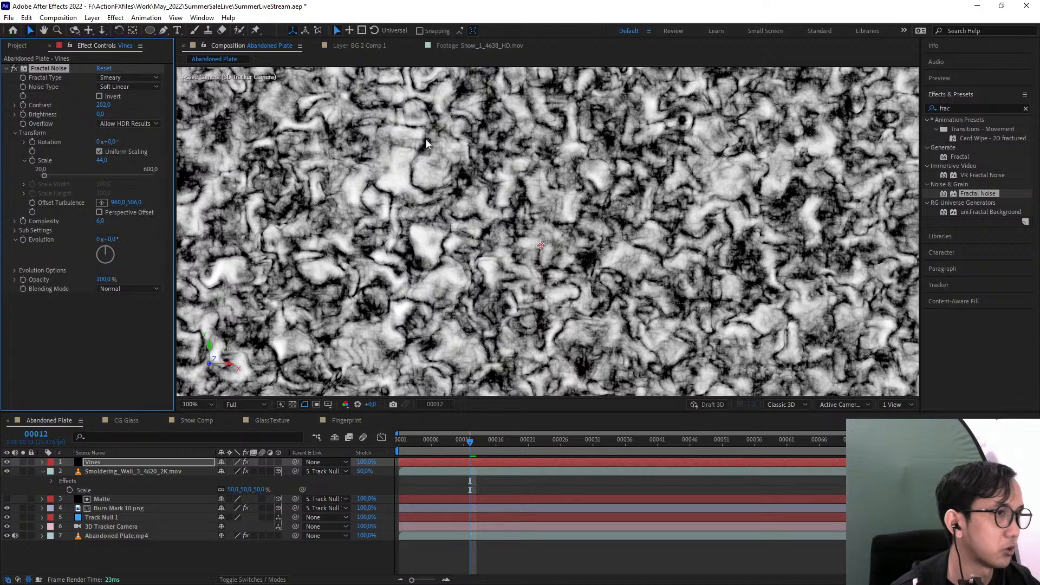
left_click_drag(464, 223, 503, 209)
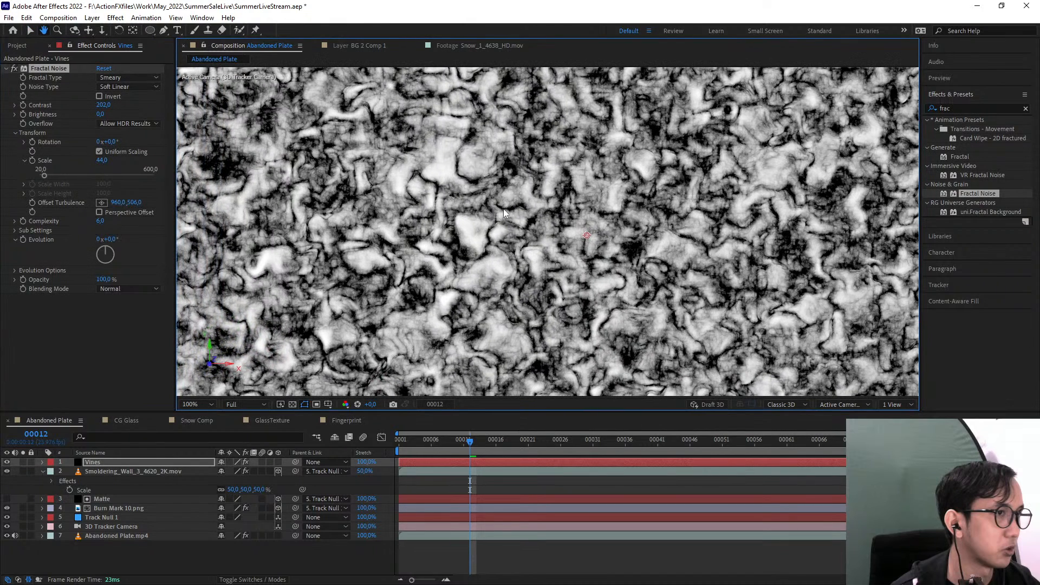
Invert the Fractal Noise on the Vines layer and lower its brightness to -23
left_click(100, 97)
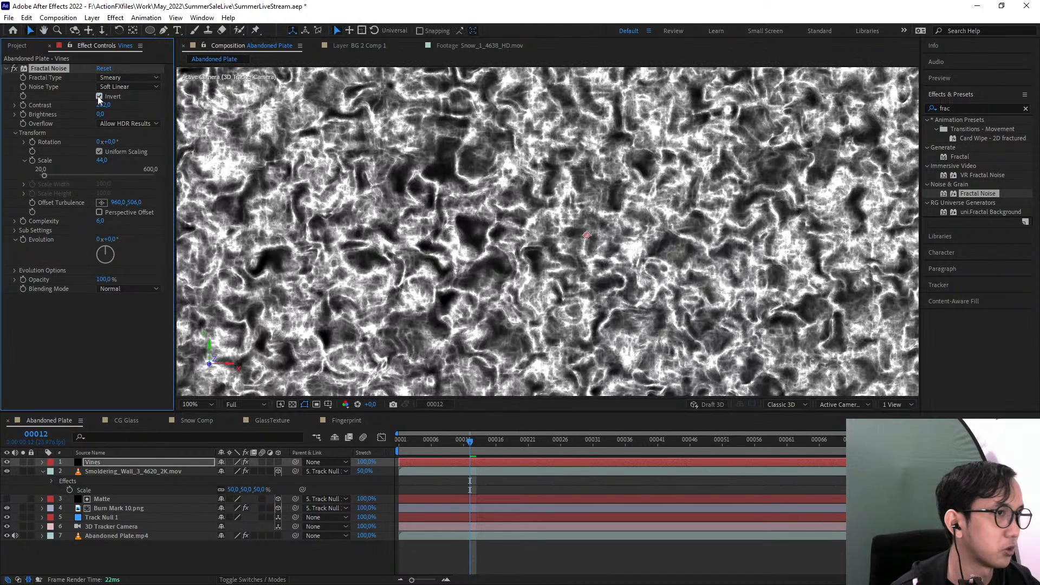
mouse_move(103, 105)
left_mouse_down()
mouse_move(139, 103)
mouse_move(90, 113)
left_mouse_up()
key("ctrl+z")
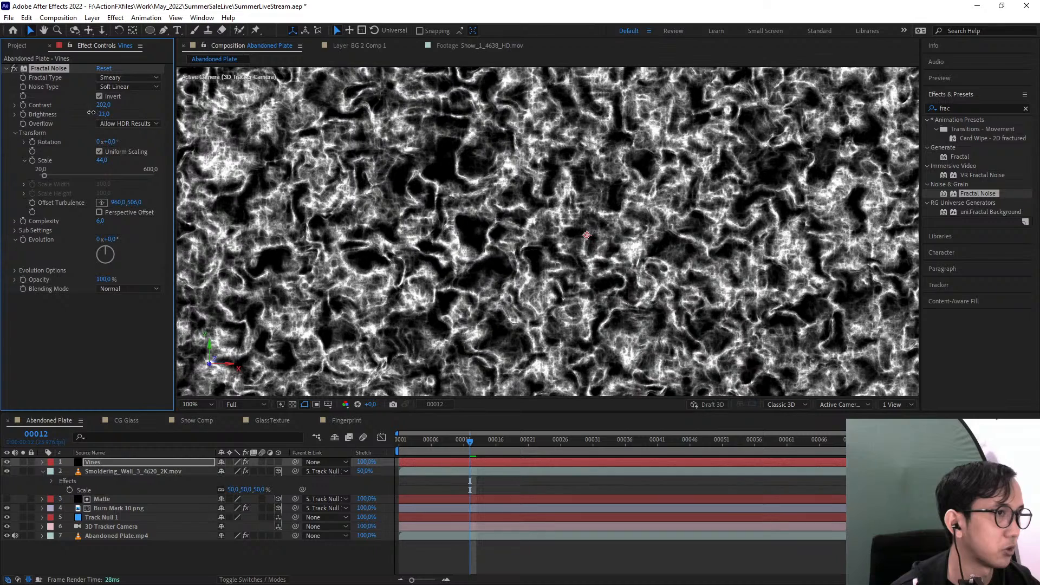
left_click_drag(446, 242, 428, 184)
scroll(449, 197, "down", 1)
scroll(448, 196, "up", 1)
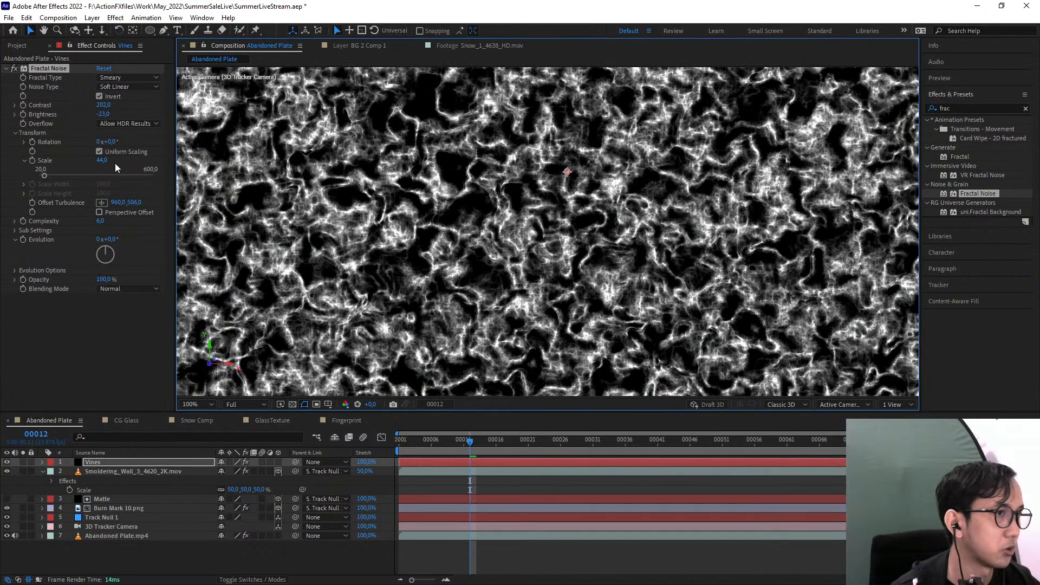
Enlarge the Fractal Noise pattern by setting its scale to 64
left_click_drag(101, 161, 112, 160)
scroll(550, 235, "down", 1)
left_click_drag(595, 260, 610, 285)
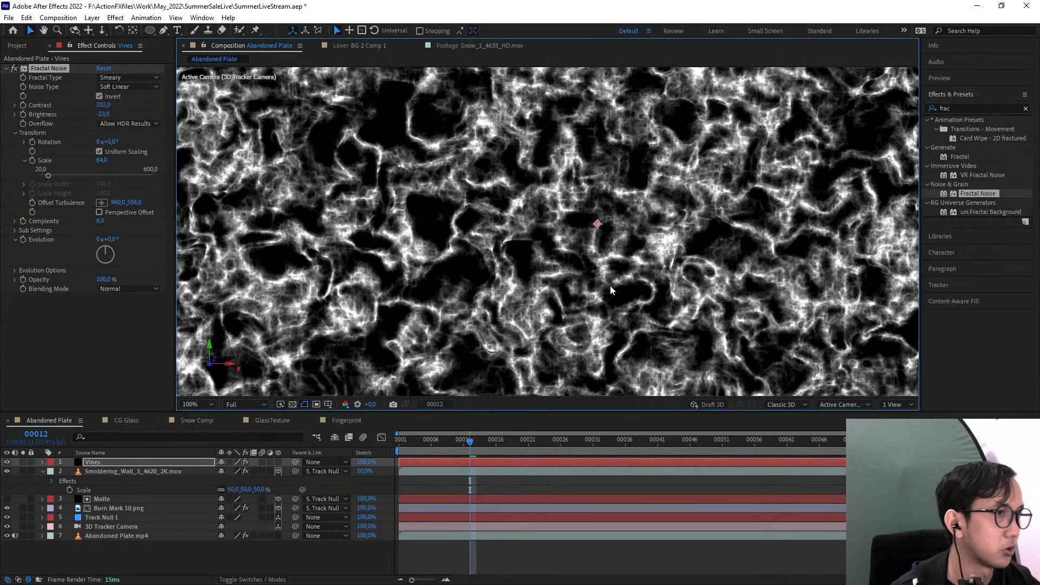
Find the CC Vector Blur effect and apply it to the Vines layer below Fractal Noise
left_click(971, 102)
left_click(972, 108)
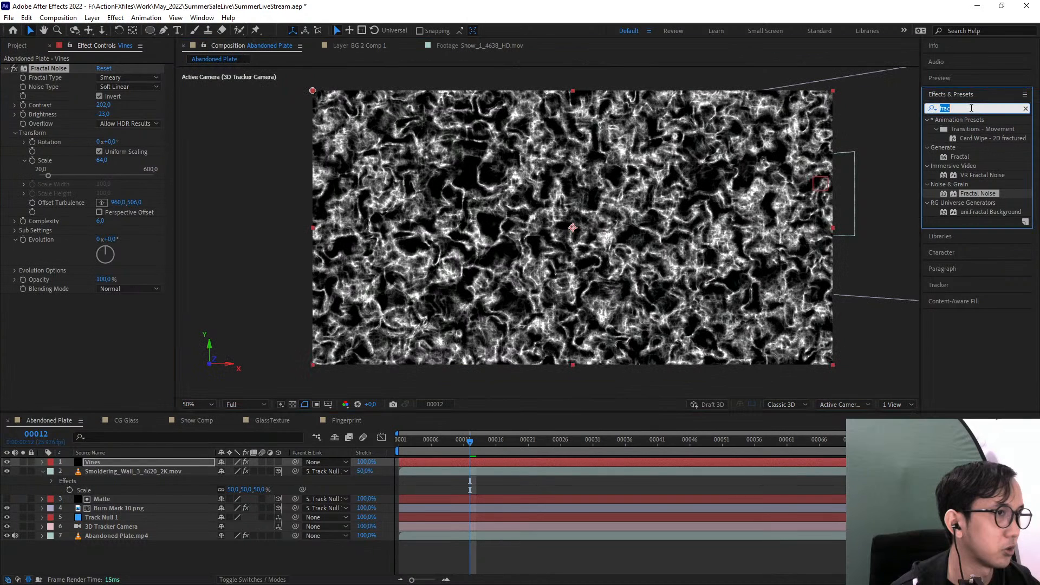
key("BackSpace")
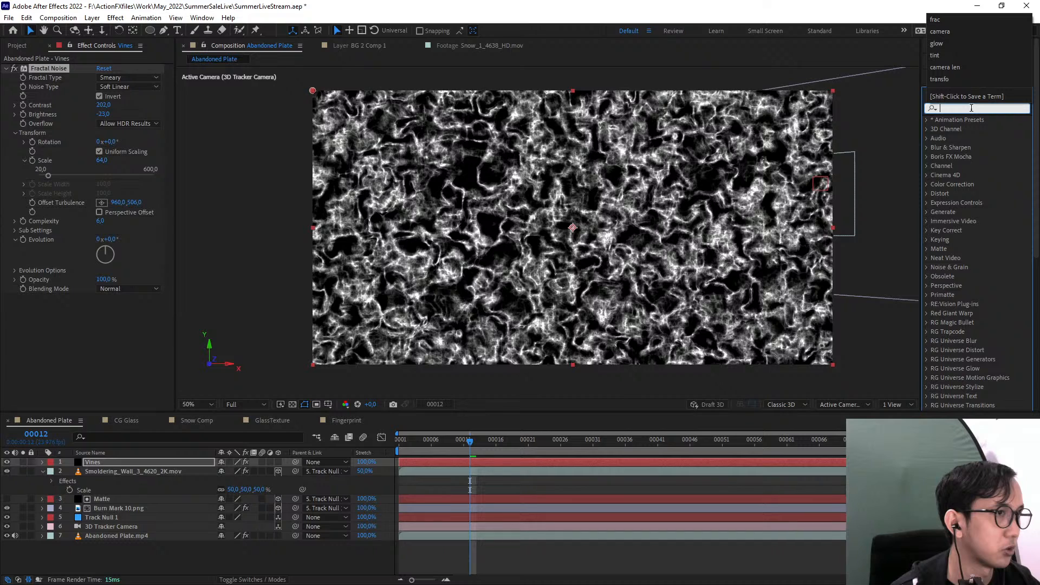
type("cc v")
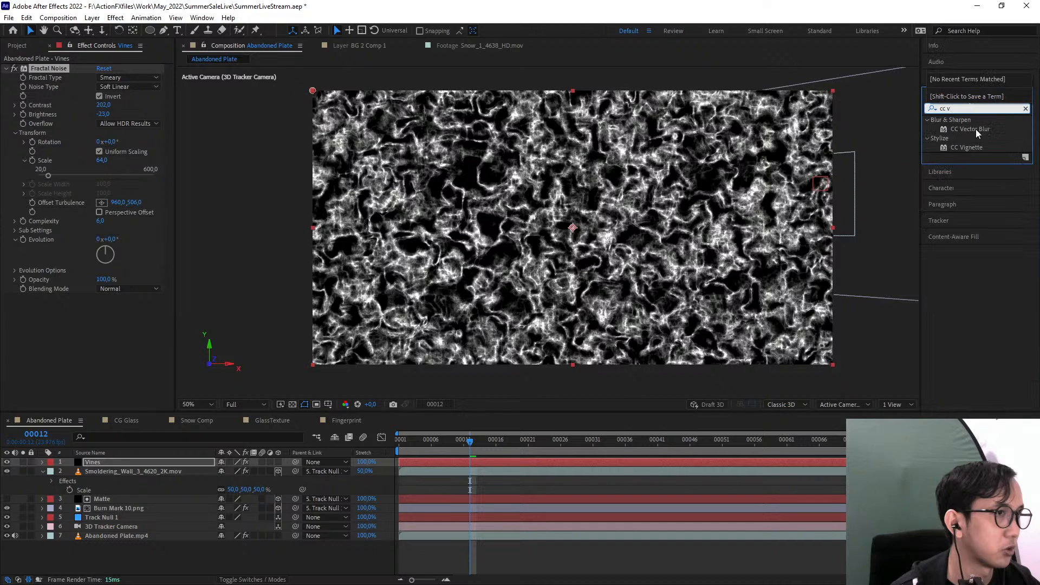
left_click_drag(976, 129, 100, 304)
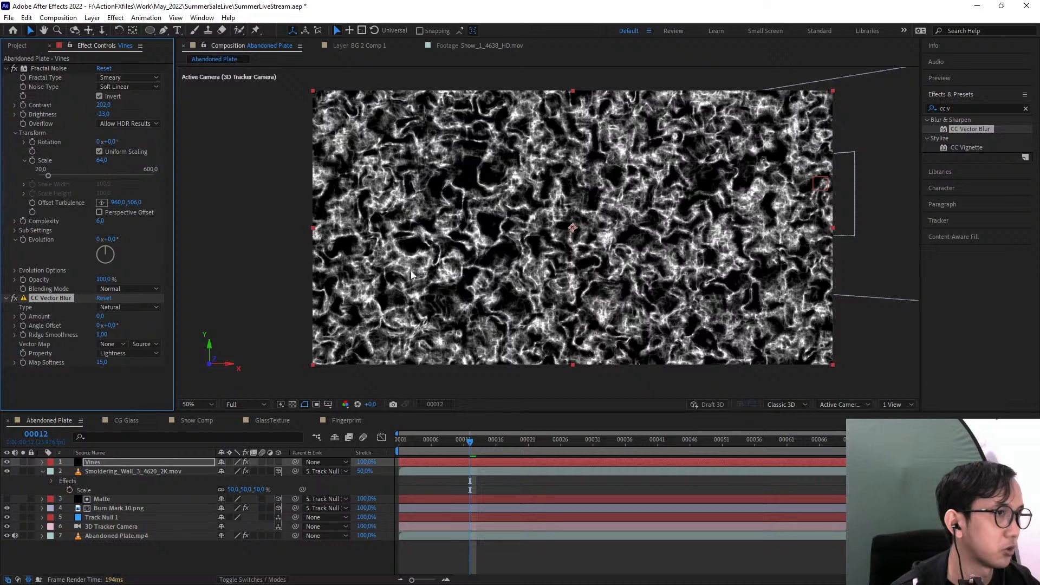
Try a CC Vector Blur amount of 20 on the Vines layer
key("slash")
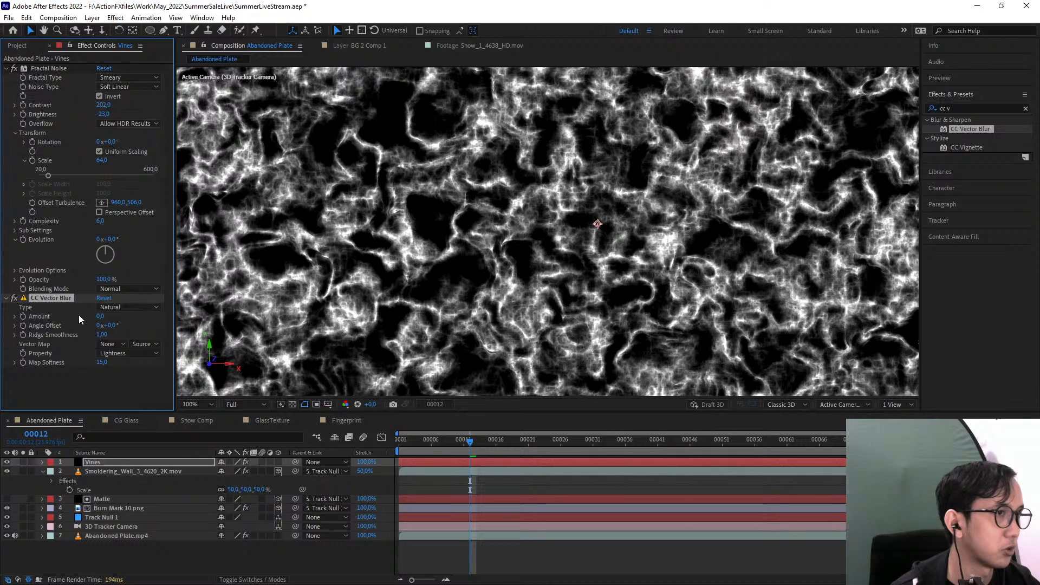
left_click(156, 330)
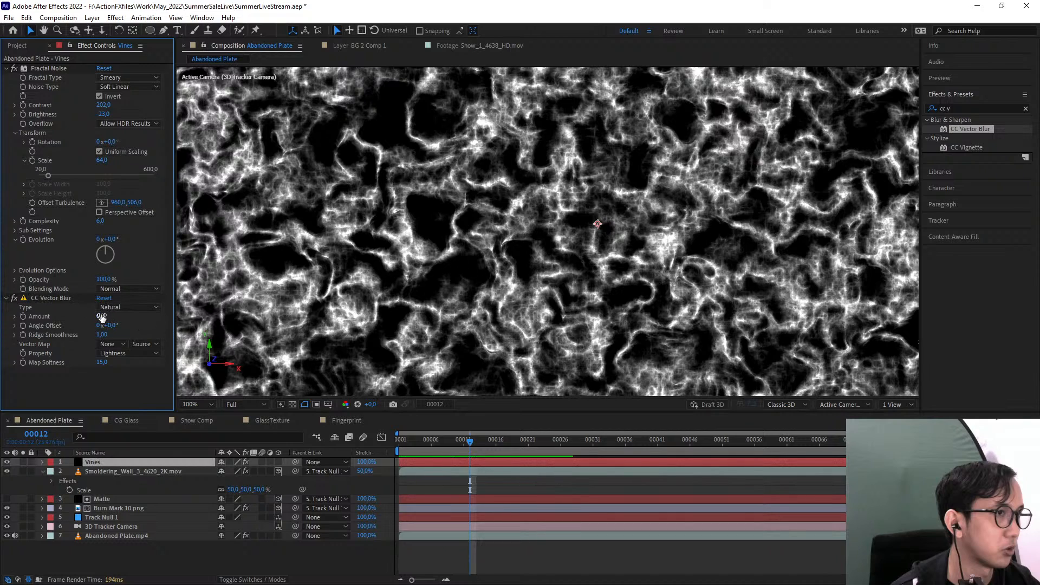
mouse_move(101, 316)
left_mouse_down()
mouse_move(123, 309)
mouse_move(113, 312)
left_mouse_up()
left_click(103, 317)
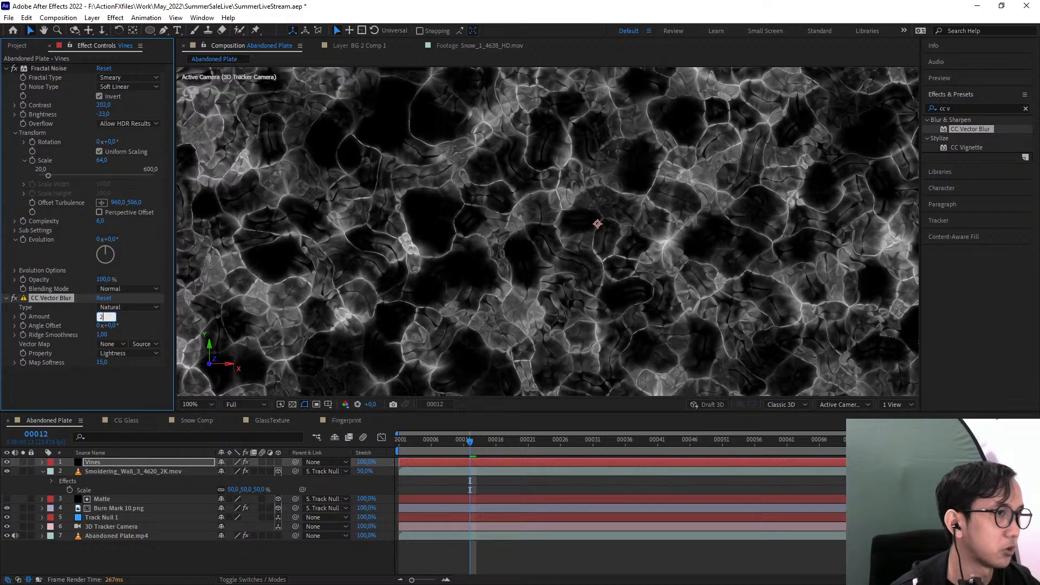
type("20")
key("Return")
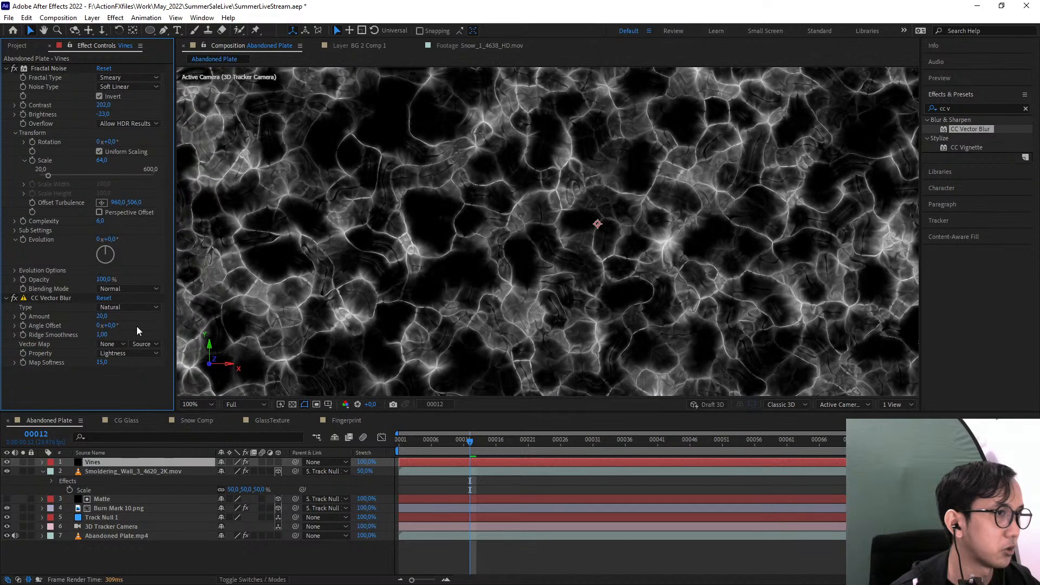
Reduce the CC Vector Blur amount on the Vines layer to 7
scroll(535, 256, "down", 1)
scroll(535, 255, "up", 1)
left_click_drag(101, 316, 99, 317)
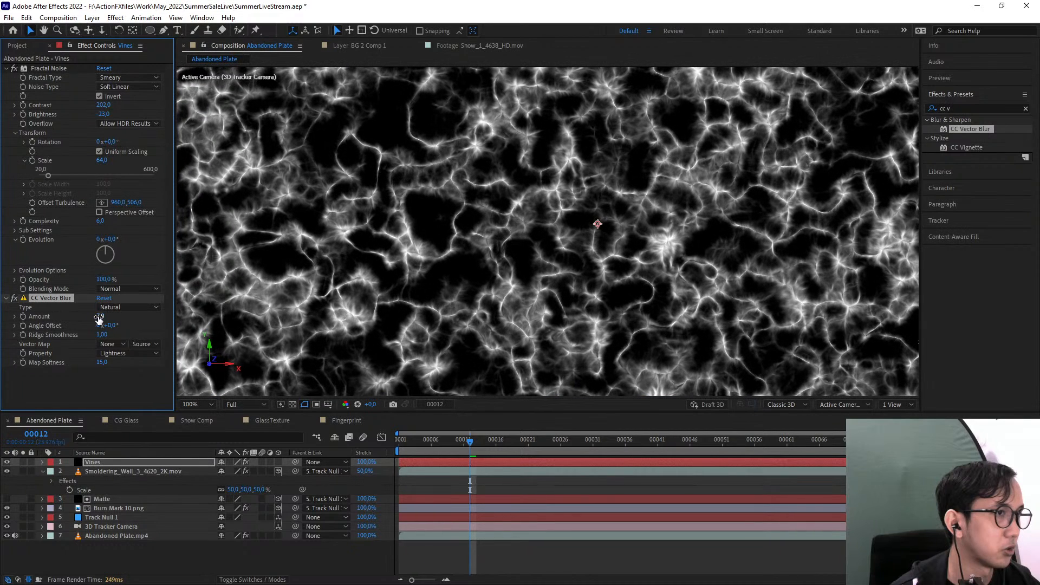
left_click(140, 321)
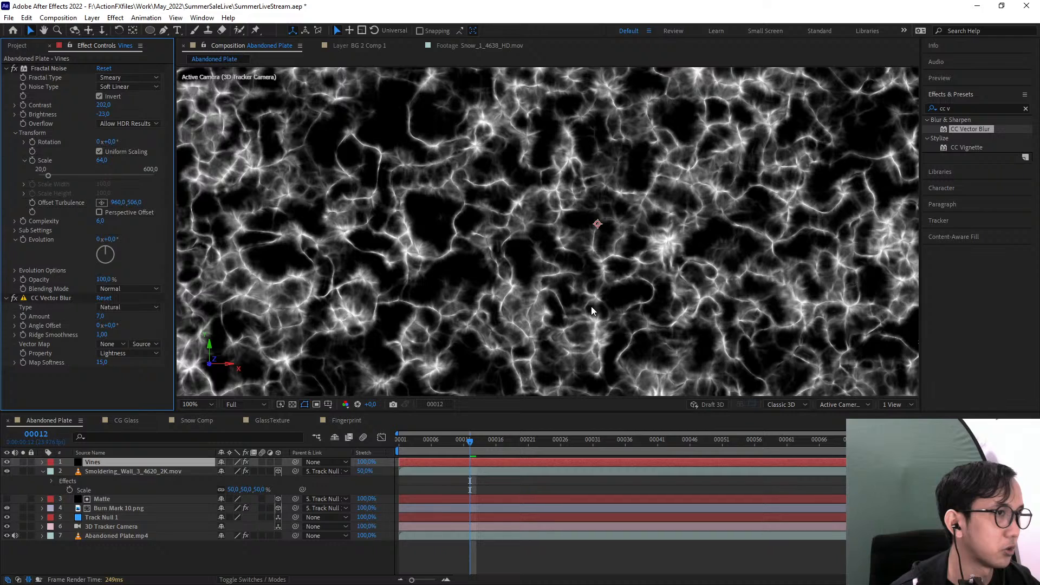
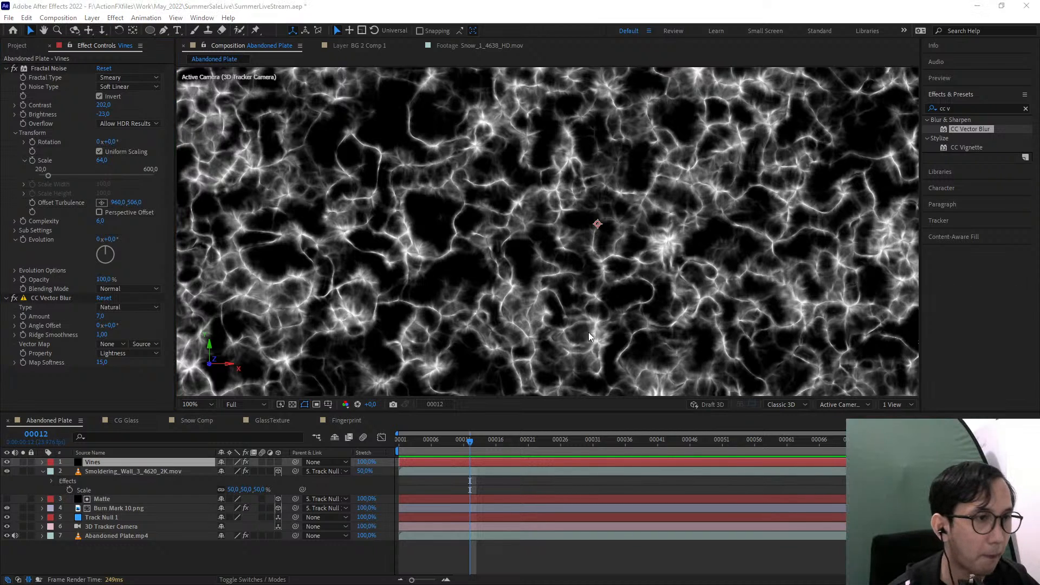
Move the playhead to frame 50 with the whole Vines layer in view
left_click(574, 326)
left_click_drag(575, 326, 629, 298)
key("comma")
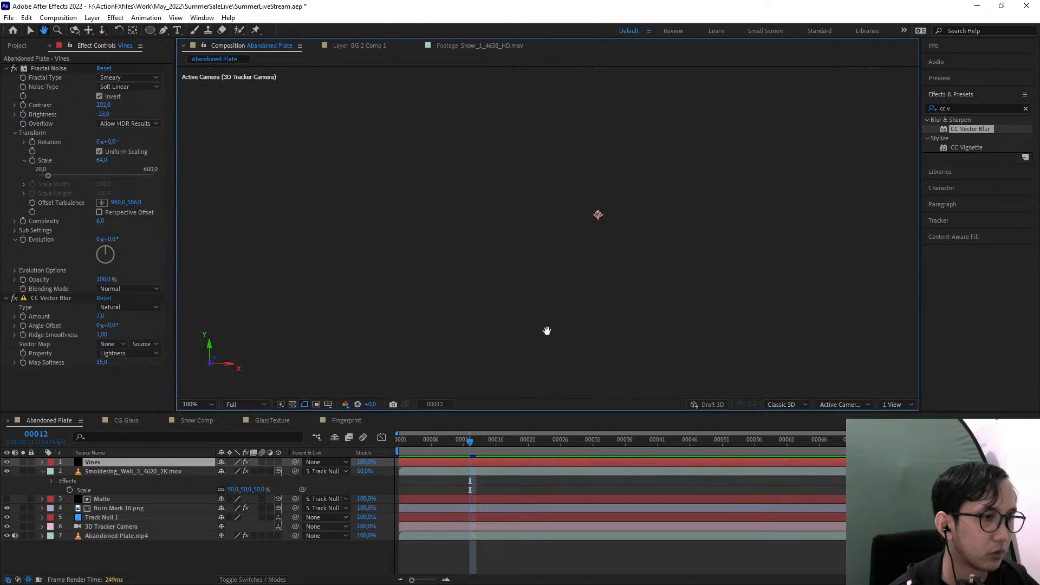
left_click(509, 443)
left_click_drag(579, 317, 602, 338)
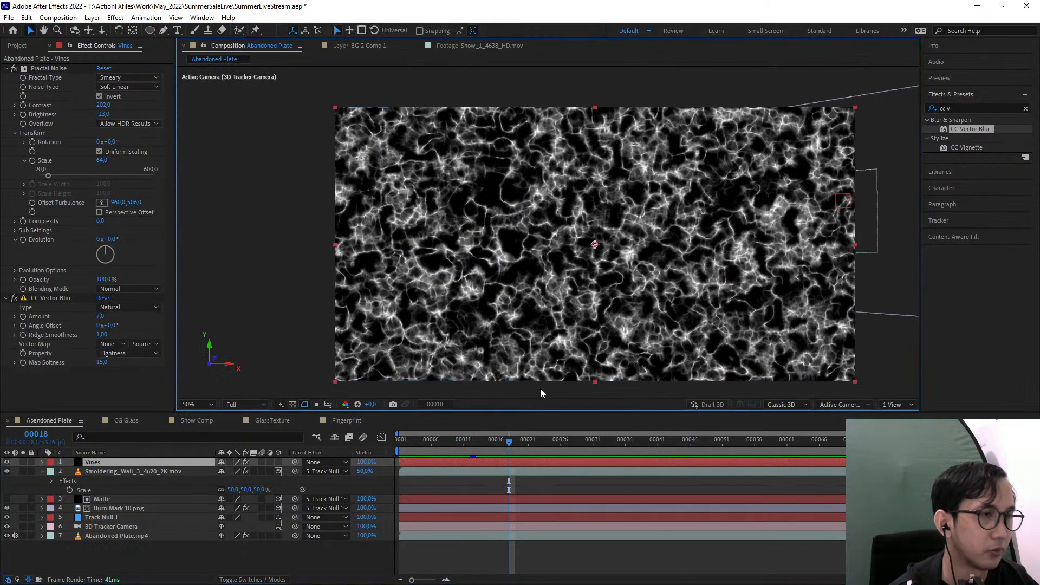
left_click_drag(495, 442, 715, 439)
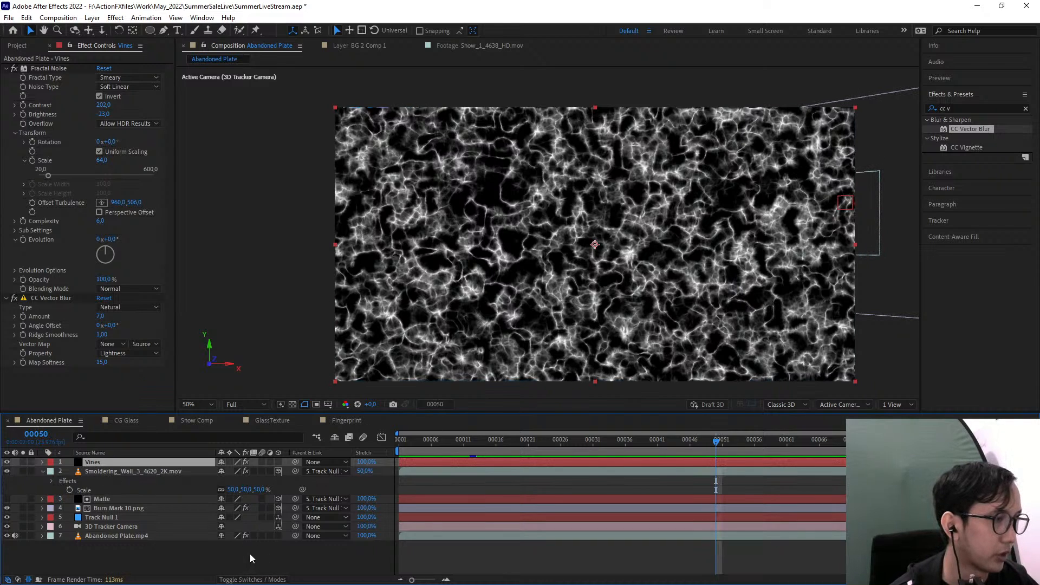
Find the uni.Unmult effect and apply it to the Vines layer below CC Vector Blur
left_click(977, 108)
type("unmu")
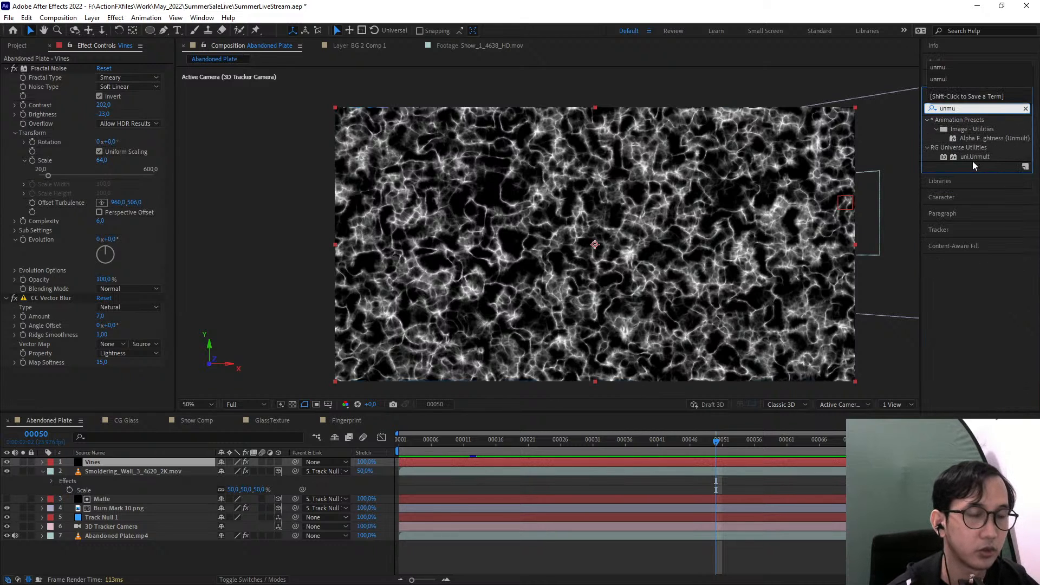
left_click_drag(970, 157, 74, 389)
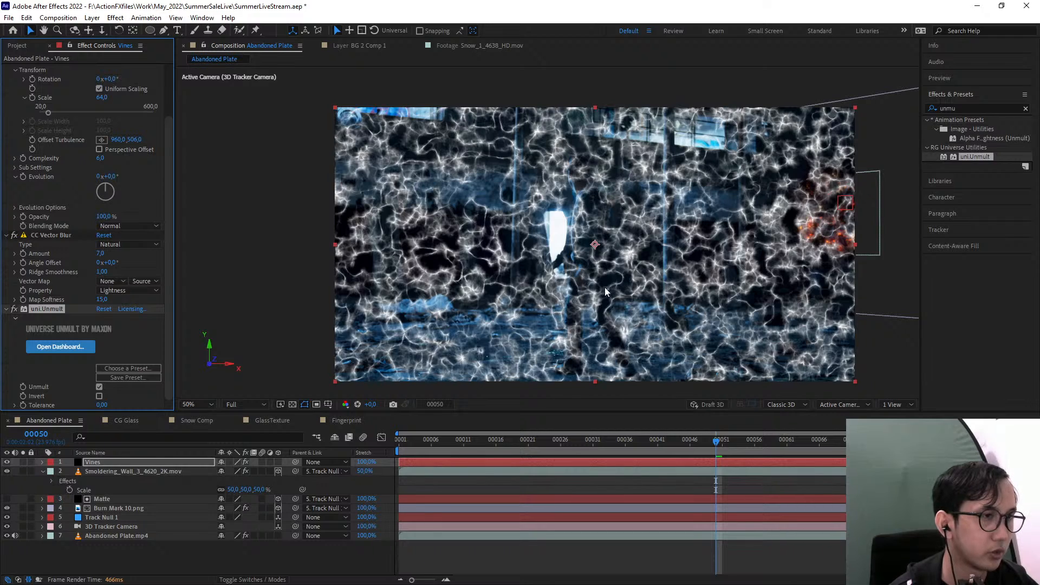
key("period")
key("comma")
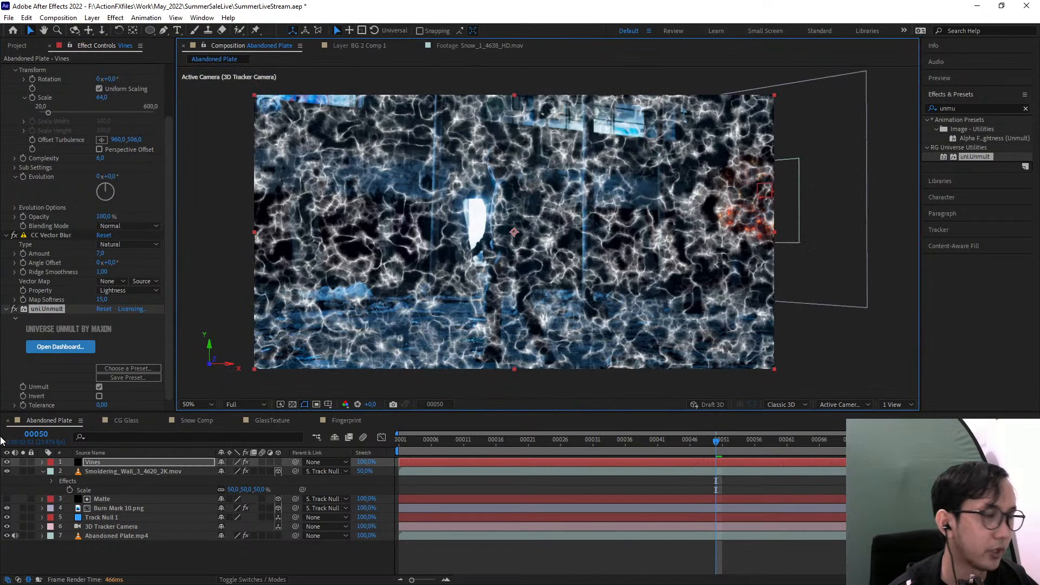
Pre-compose the Vines layer as "Network of swiggly things", moving all attributes into the new composition
left_click(108, 460)
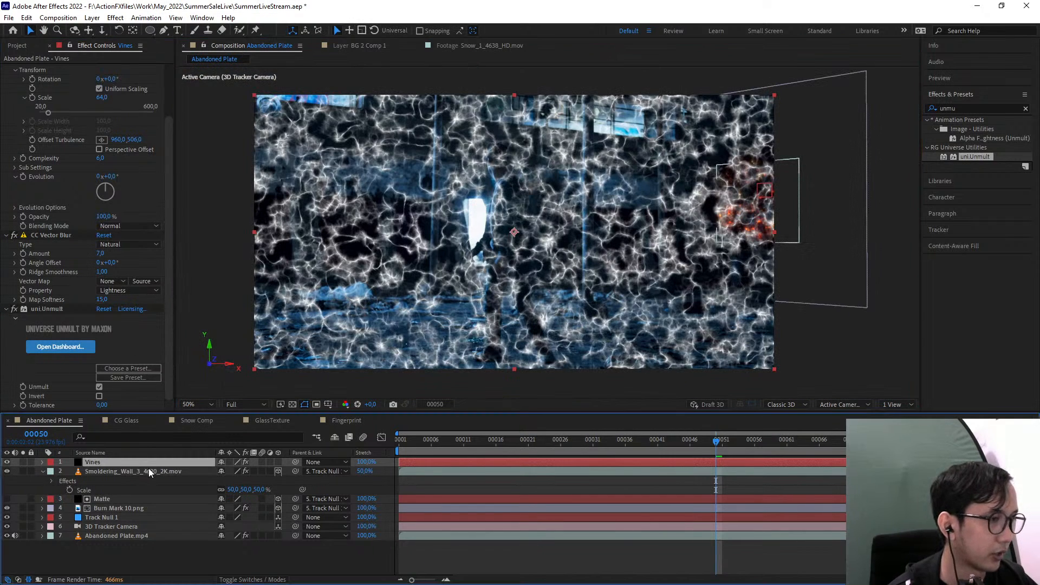
key("ctrl+shift+c")
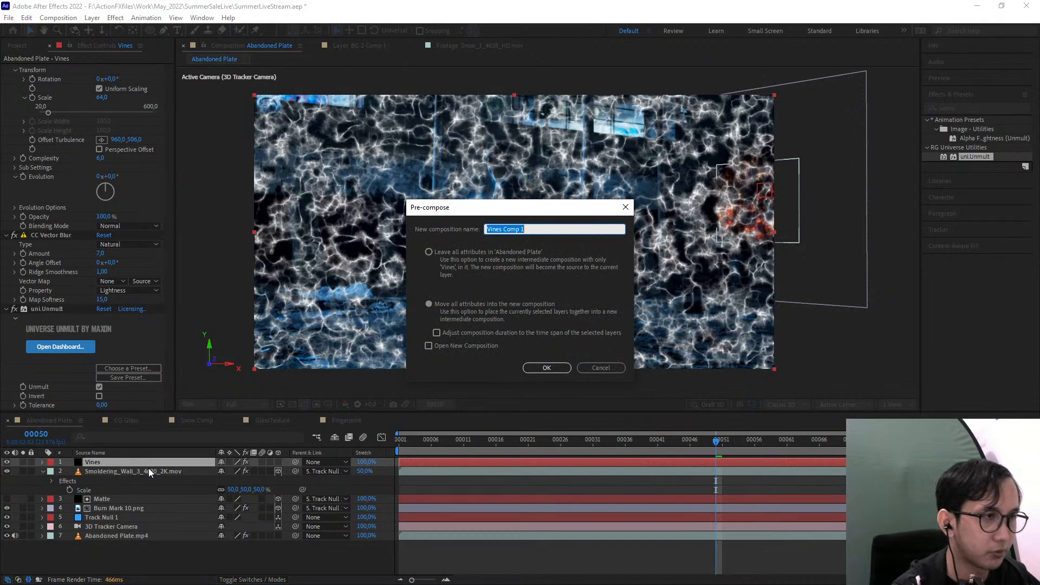
key("BackSpace")
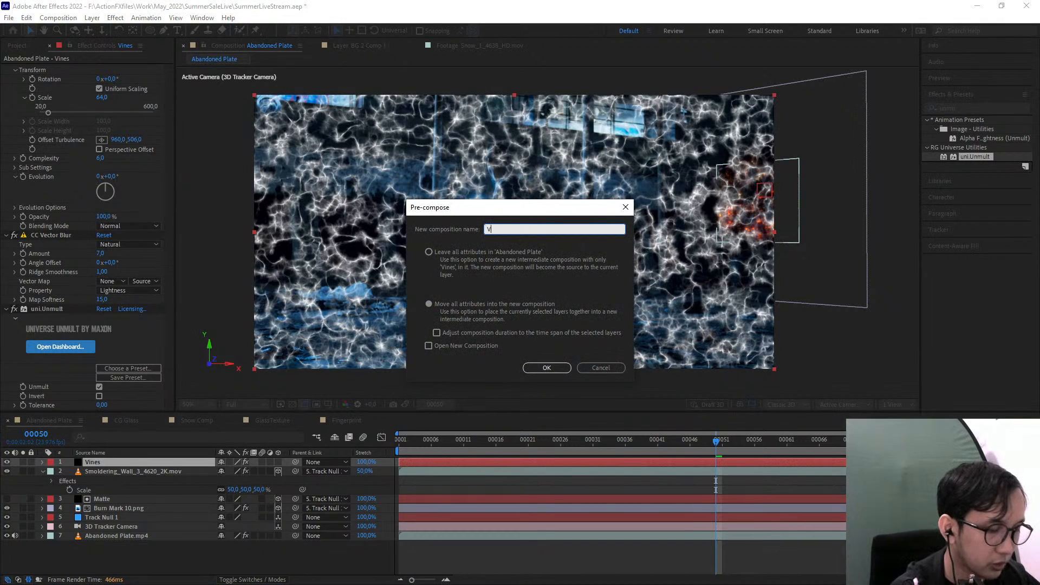
type("Vine")
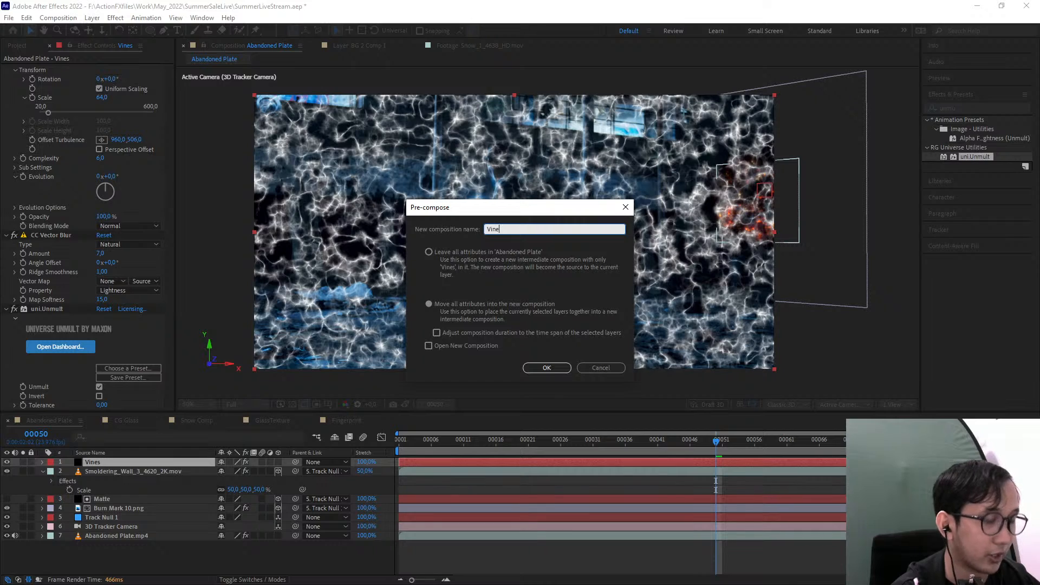
type("s")
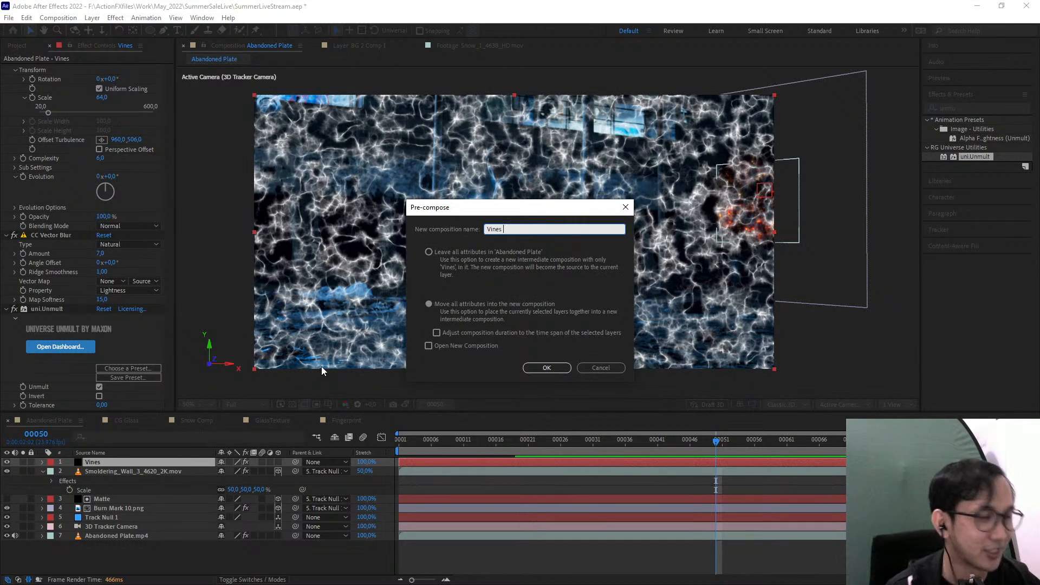
key("BackSpace")
key("BackSpace")
key("BackSpace")
key("BackSpace")
key("BackSpace")
key("BackSpace")
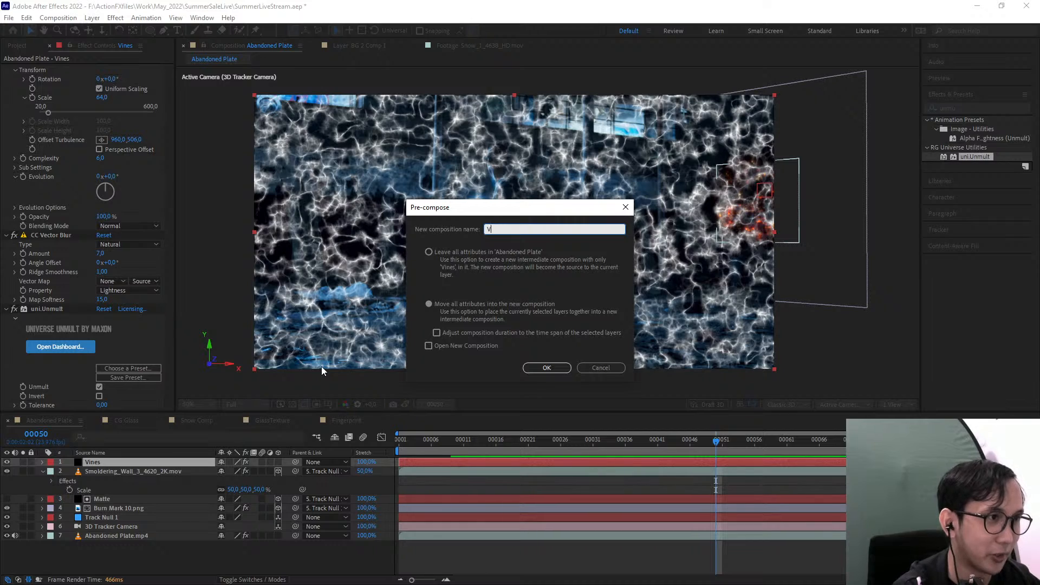
type("Netwo")
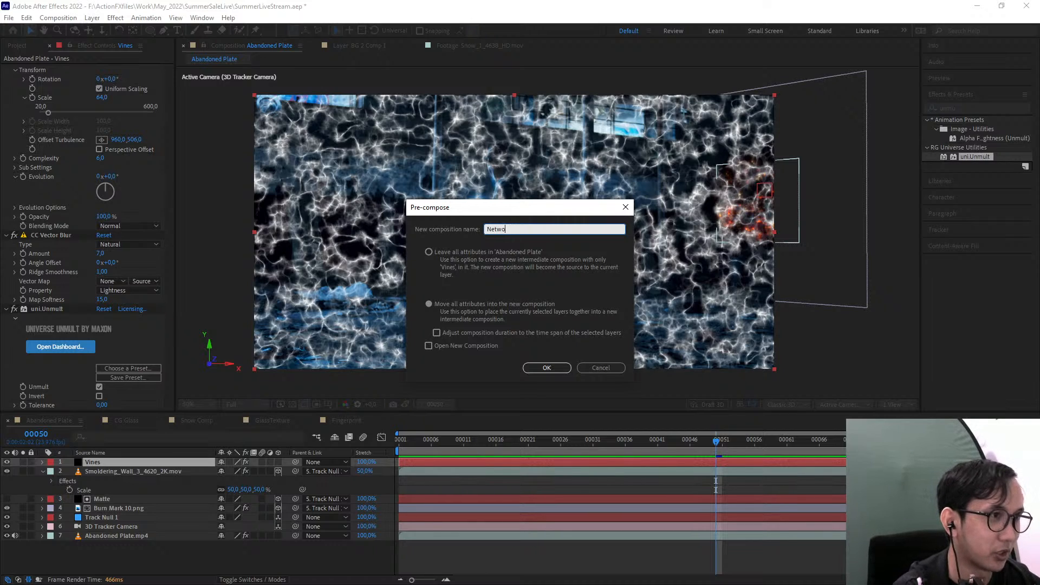
type("rk of swiggly")
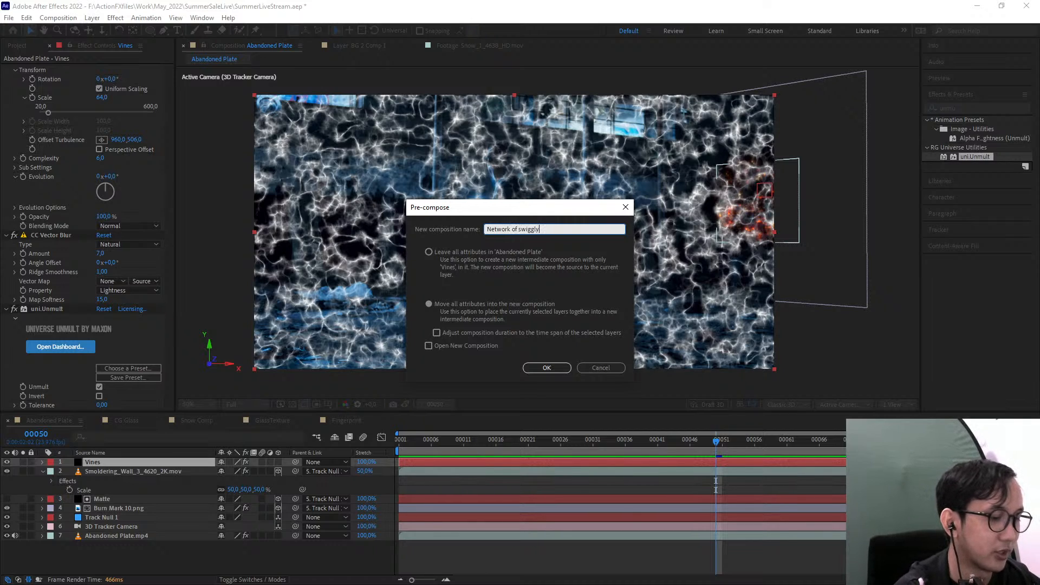
type(" things")
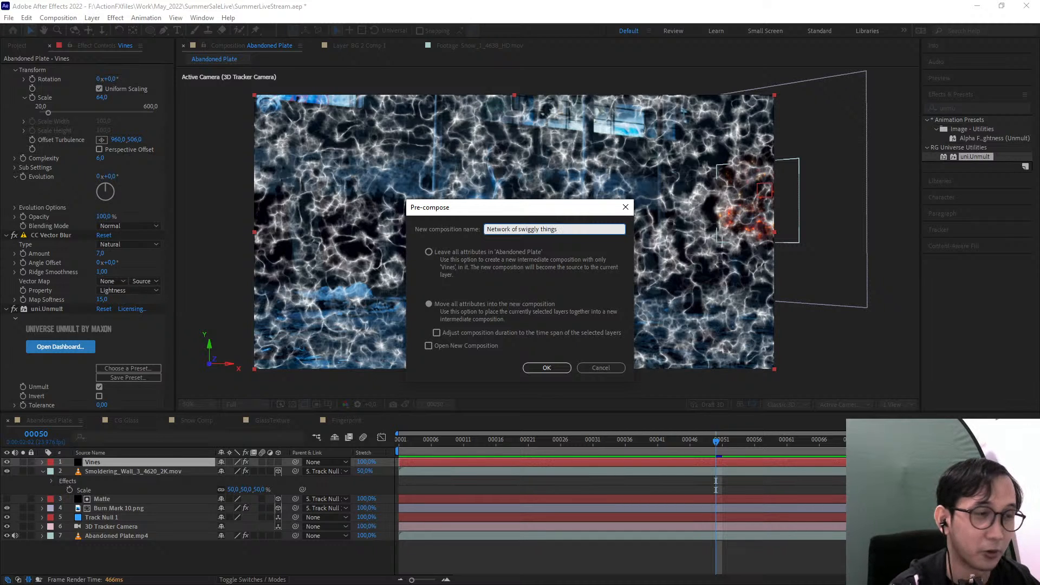
key("Return")
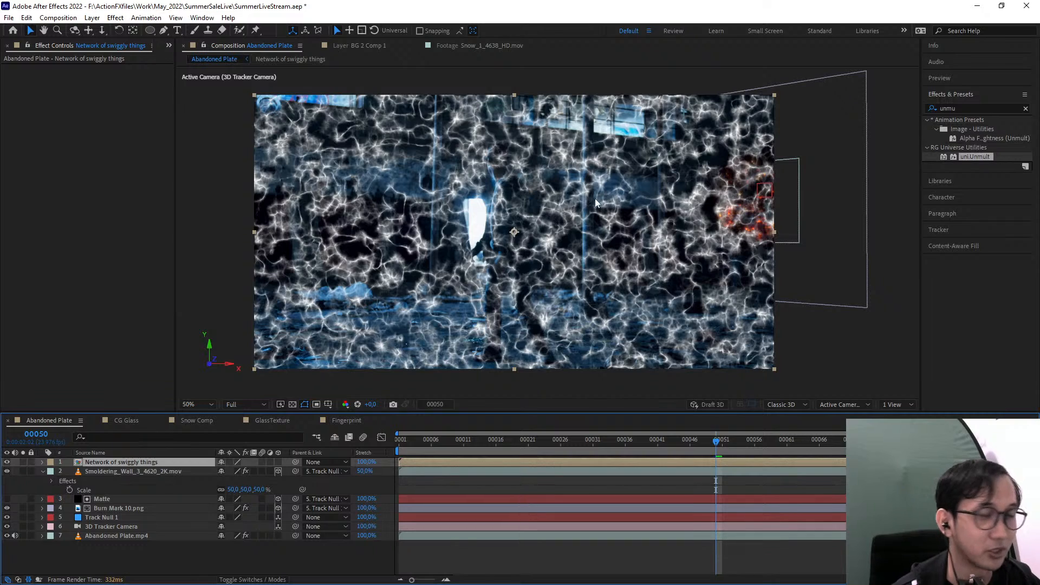
Clear the search term in Effects & Presets
left_click(991, 108)
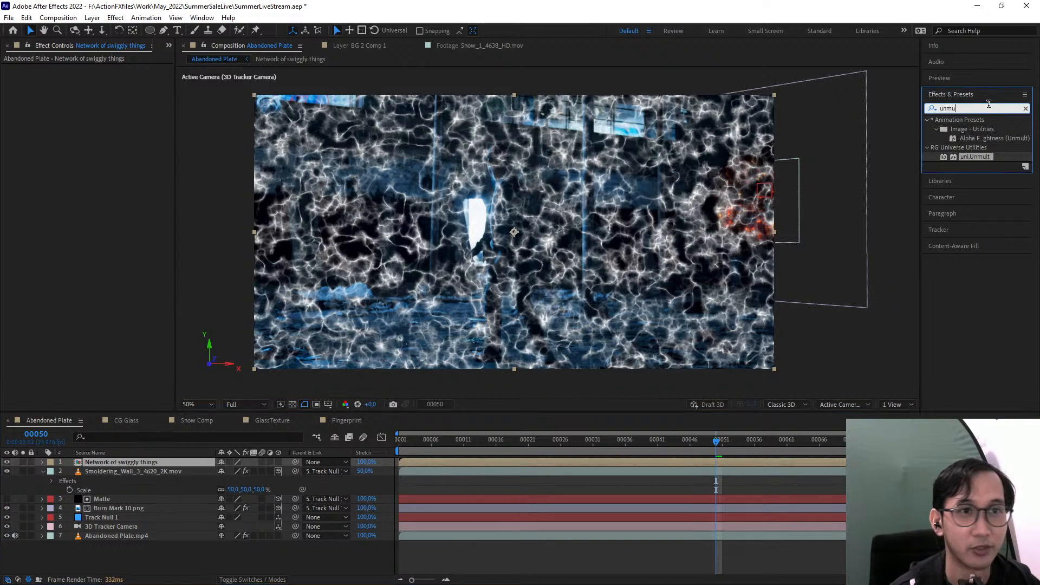
left_click(1025, 109)
left_click_drag(811, 309, 838, 299)
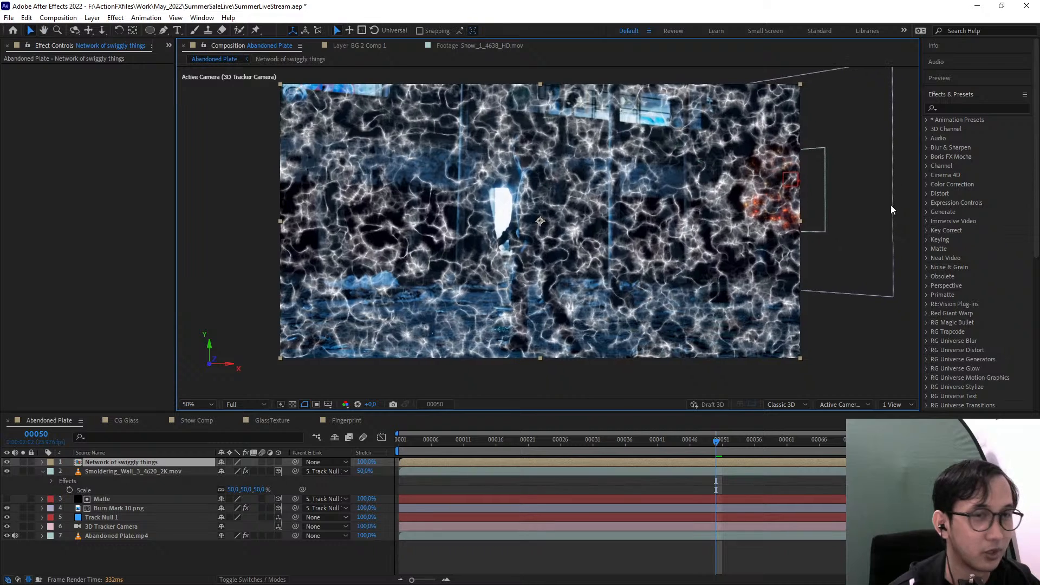
left_click_drag(809, 171, 783, 184)
left_click(948, 107)
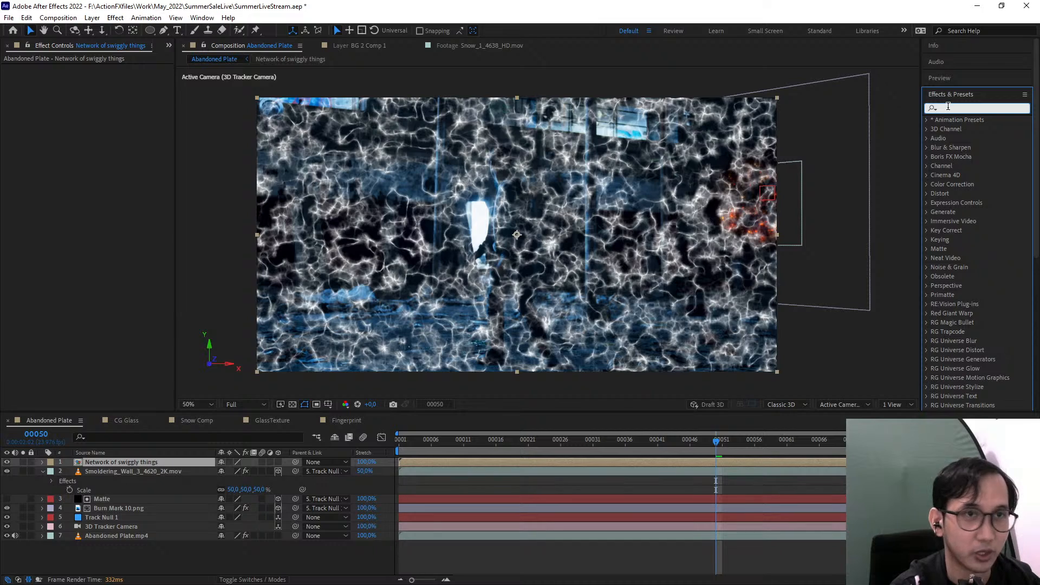
Make the Network of swiggly things layer 3D and shift it along the X axis to an X position of 838
left_click(121, 462)
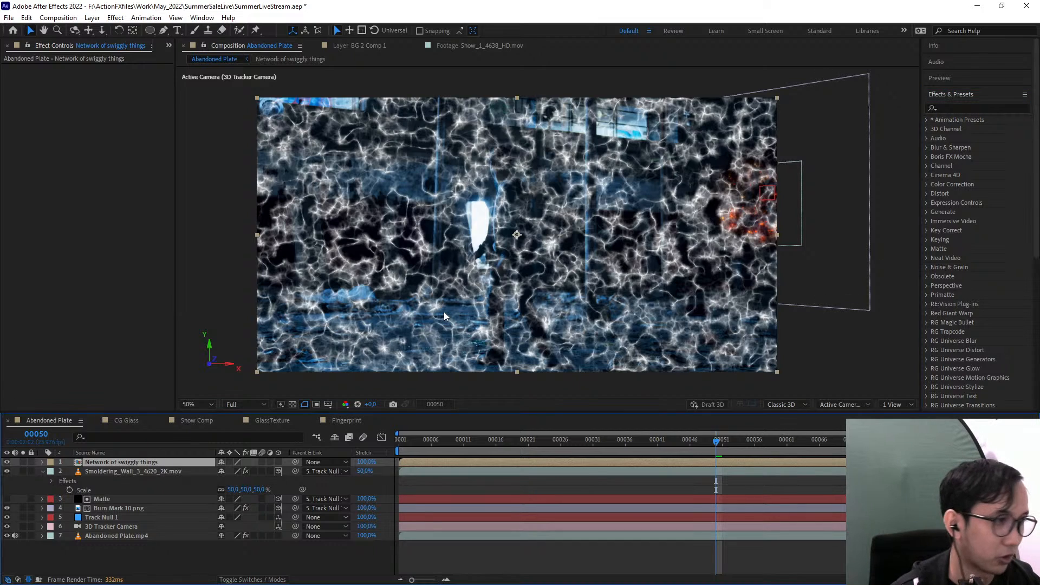
left_click(280, 462)
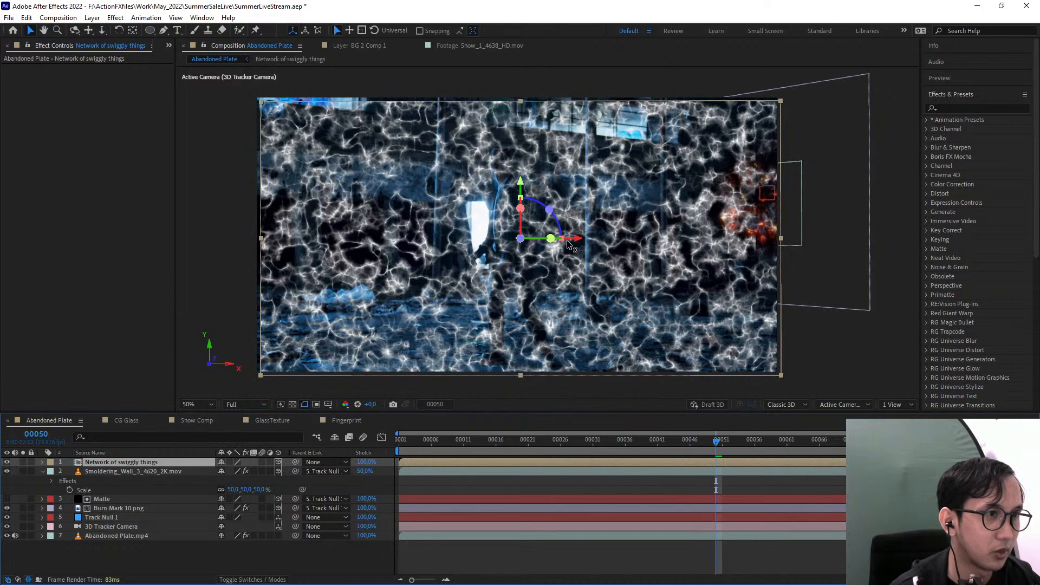
left_click_drag(571, 240, 536, 240)
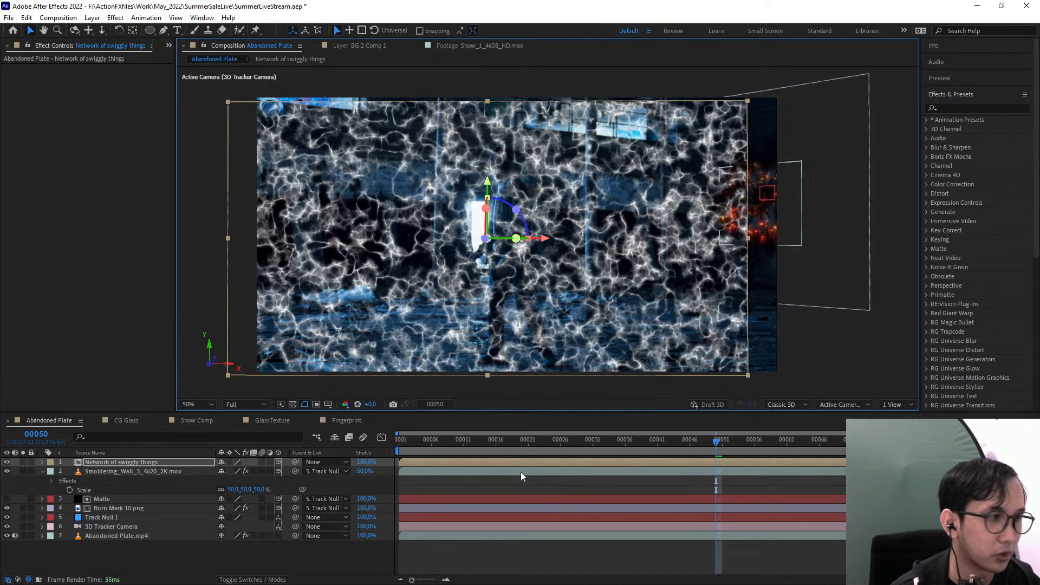
Reveal the Smoldering_Wall layer's position and rotation properties and copy its Position and Orientation
left_click(124, 509)
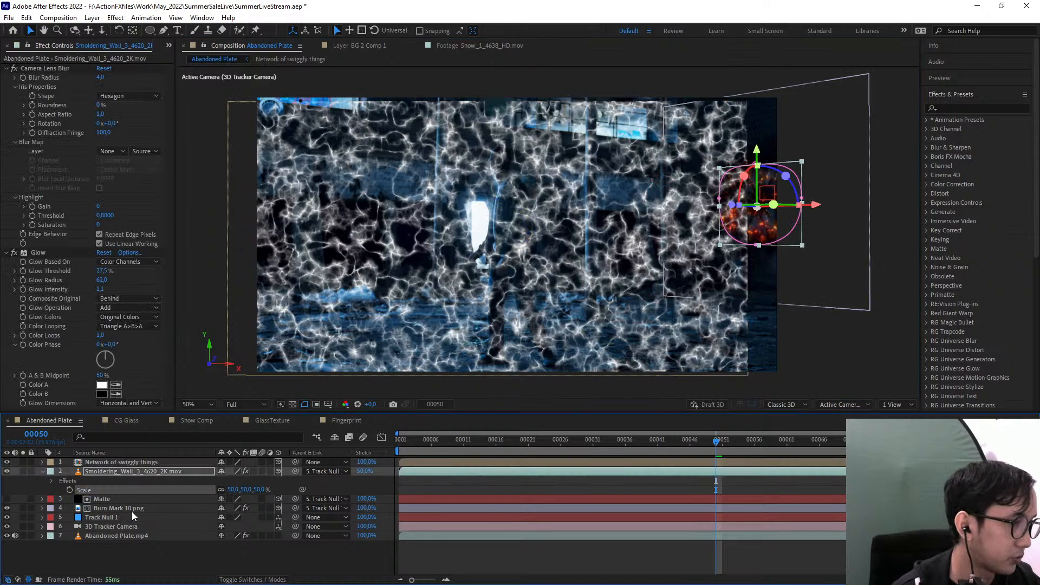
left_click(130, 471)
key("p")
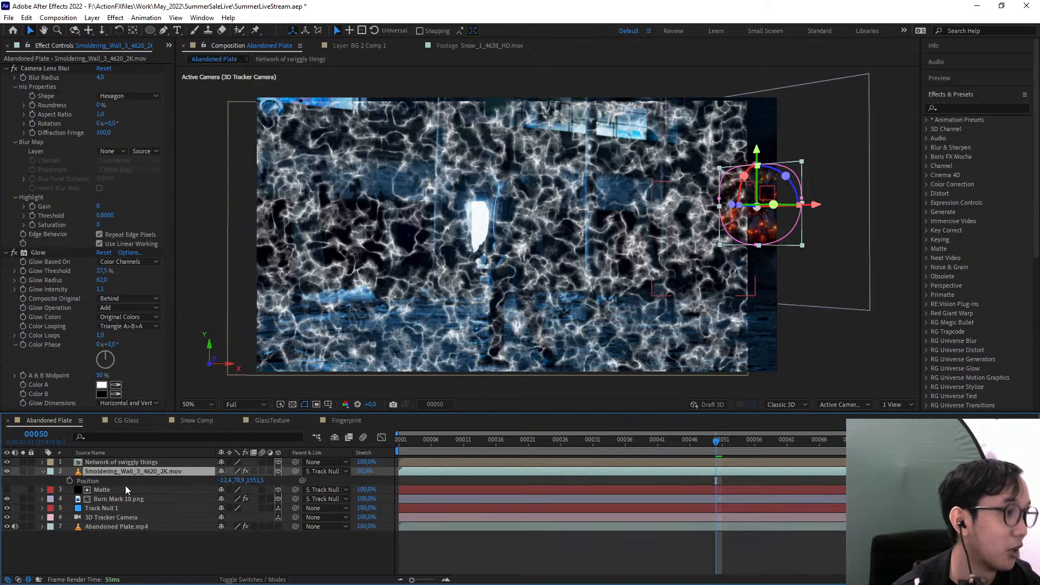
key("shift+r")
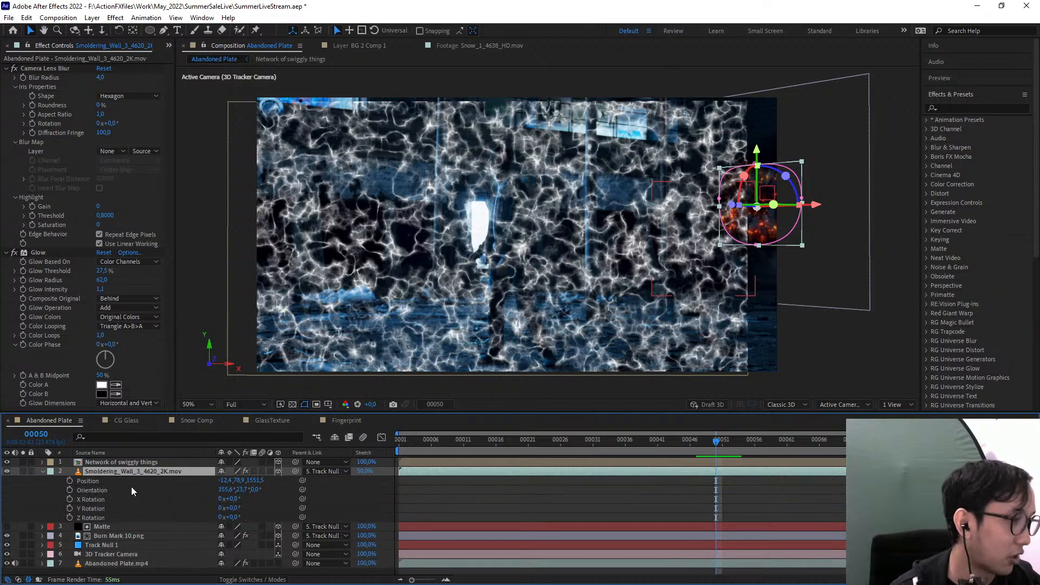
left_click(91, 485)
left_click(89, 480, "shift")
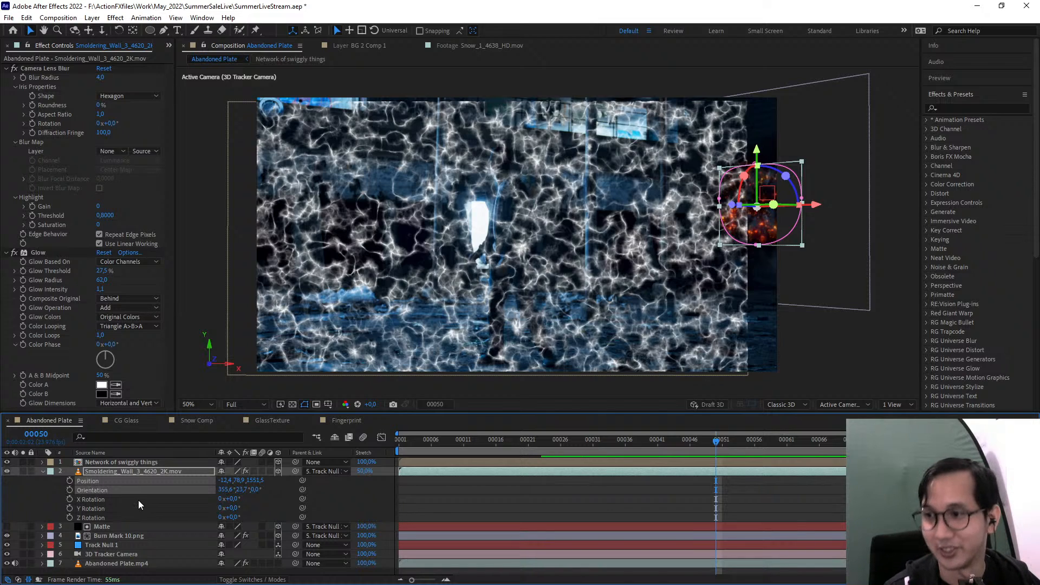
Paste the copied Position and Orientation onto the same properties of the Network of swiggly things layer
left_click(102, 463)
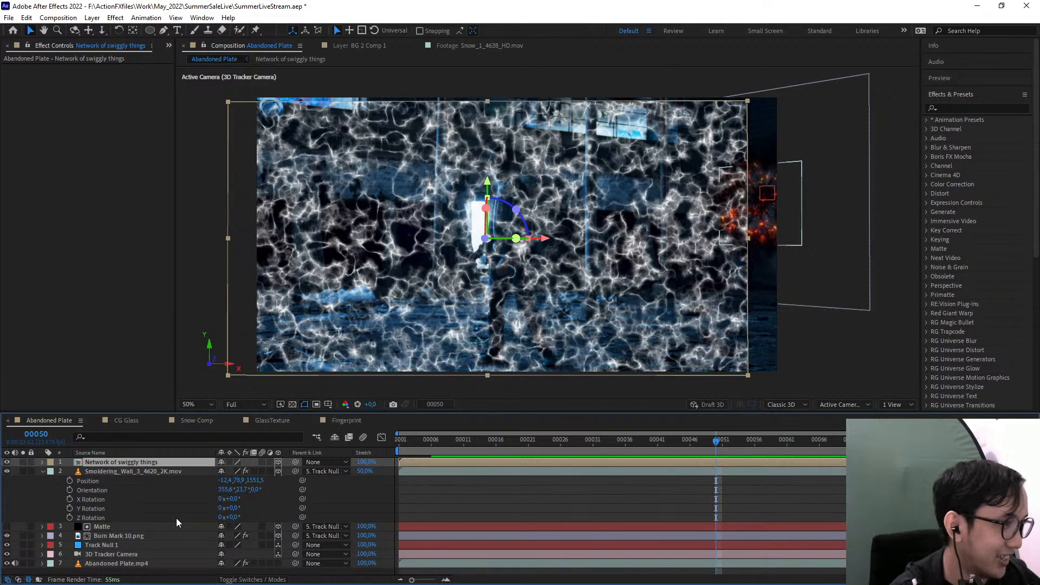
key("r")
key("shift+p")
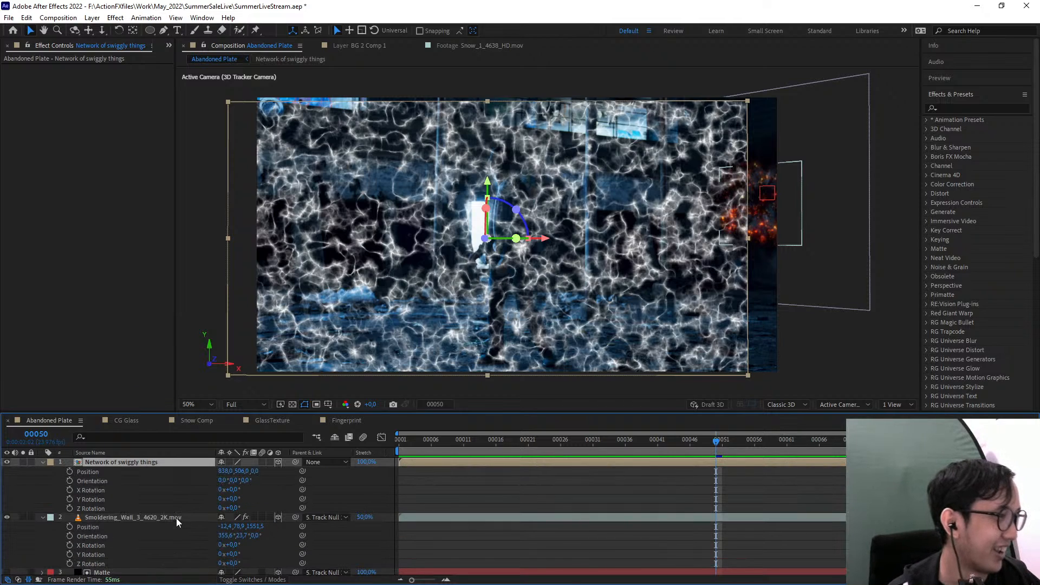
left_click(106, 471)
left_click(109, 480, "shift")
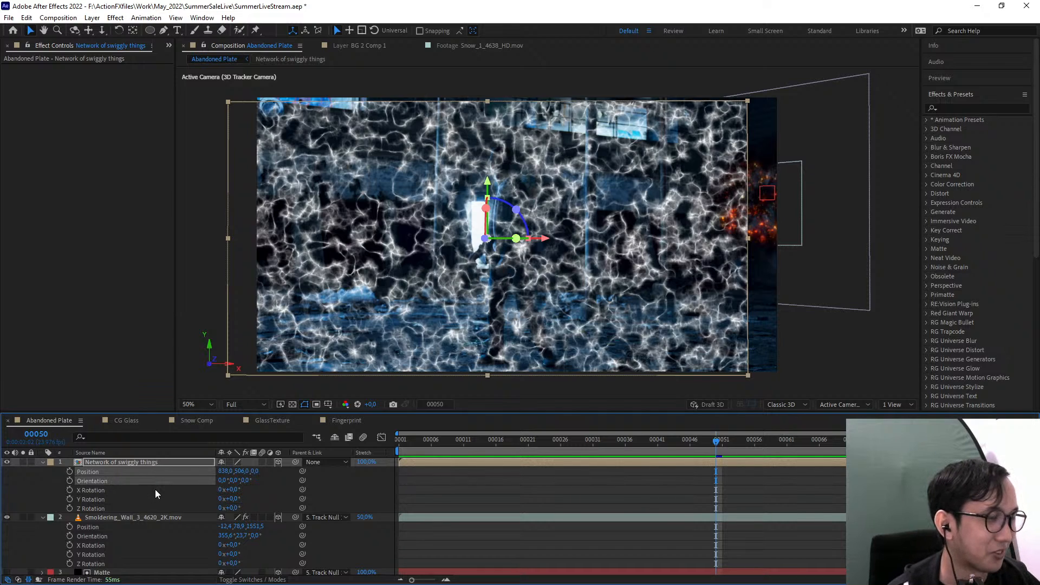
key("ctrl+v")
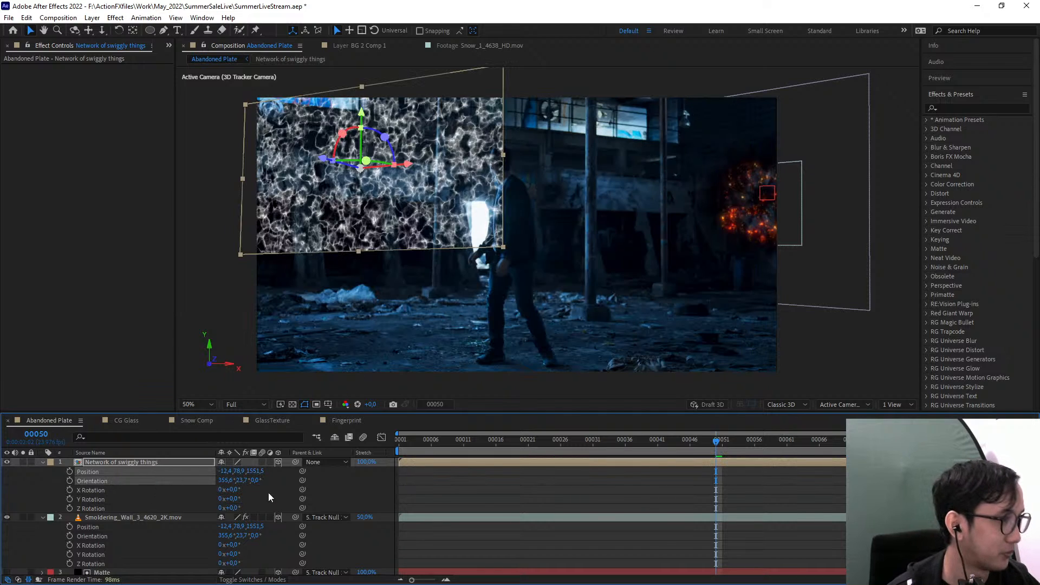
Compare the placement and transform values of the Network of swiggly things layer with those of the Smoldering_Wall layer
scroll(190, 527, "down", 3)
scroll(142, 557, "up", 2)
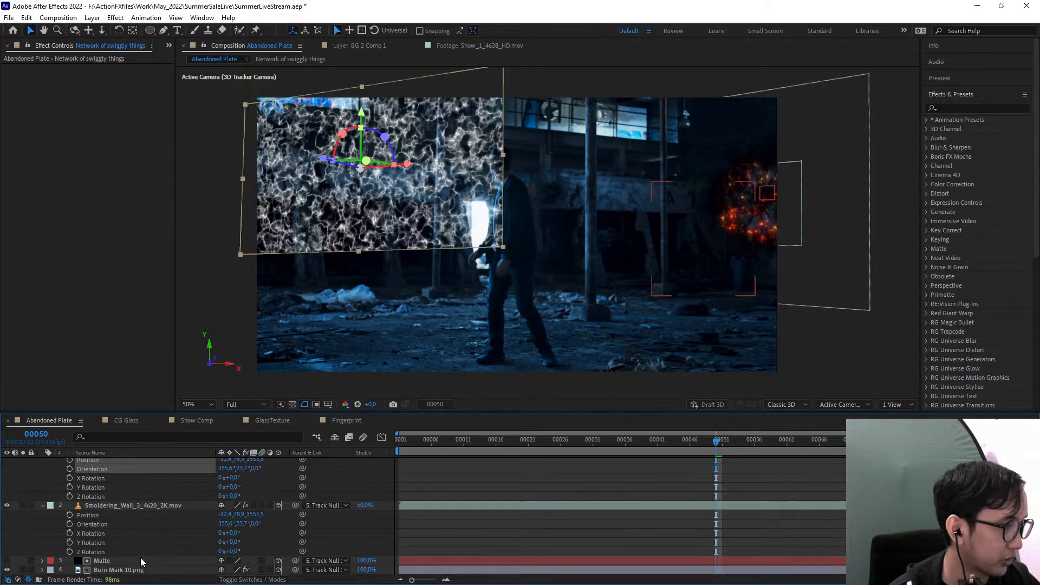
scroll(137, 525, "up", 1)
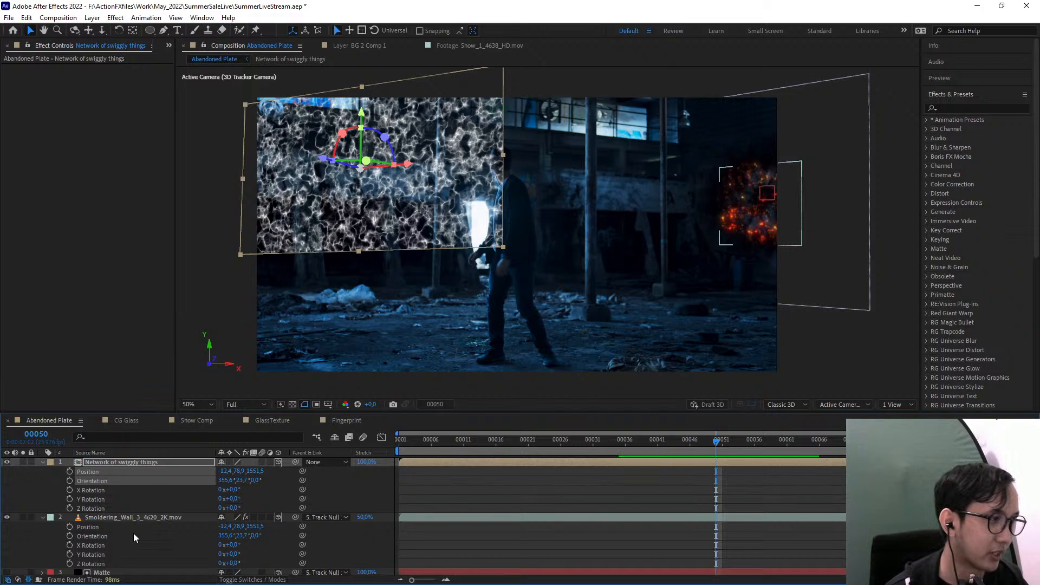
left_click(122, 534)
left_click(114, 527)
left_click(131, 517)
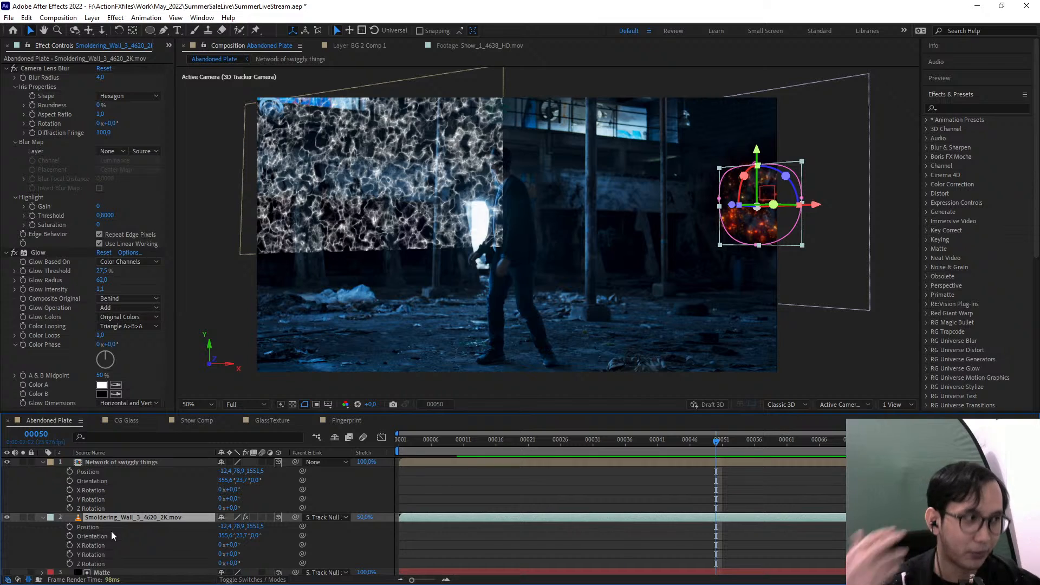
left_click(129, 463)
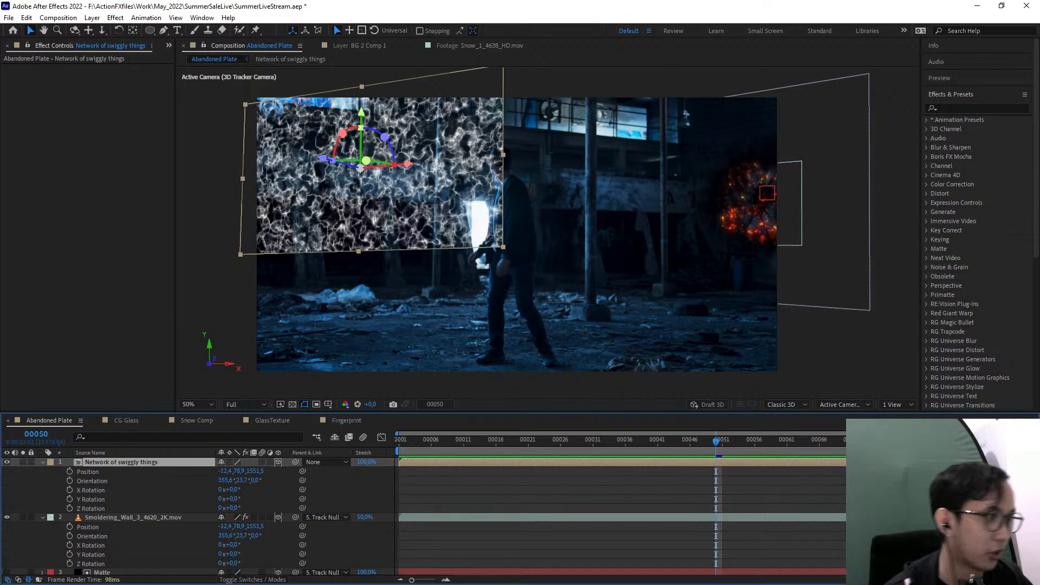
left_click(144, 518)
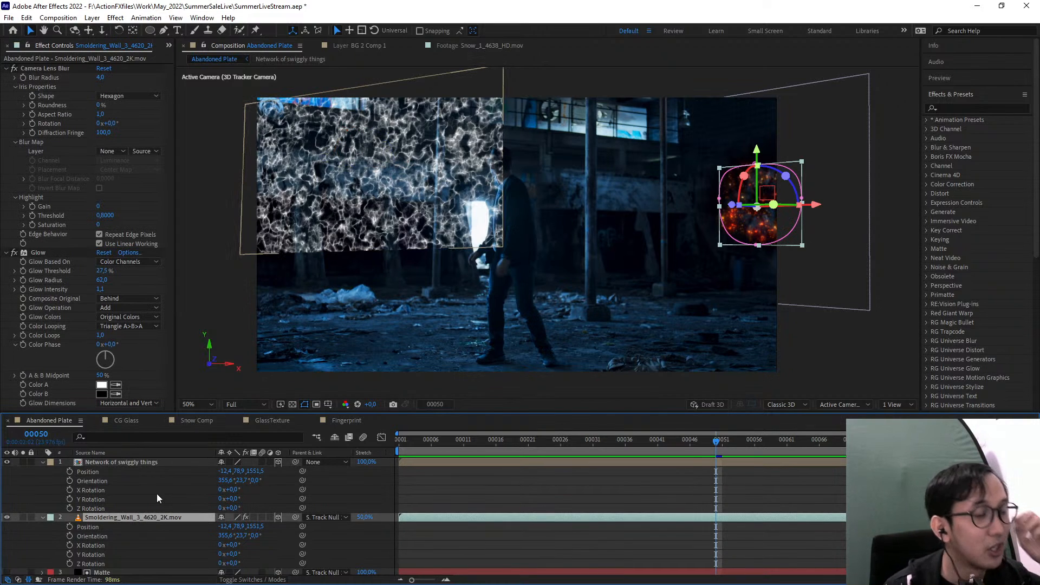
Examine the parent assignment and the Position and Orientation of the Smoldering_Wall layer against the Network of swiggly things layer
scroll(180, 537, "down", 1)
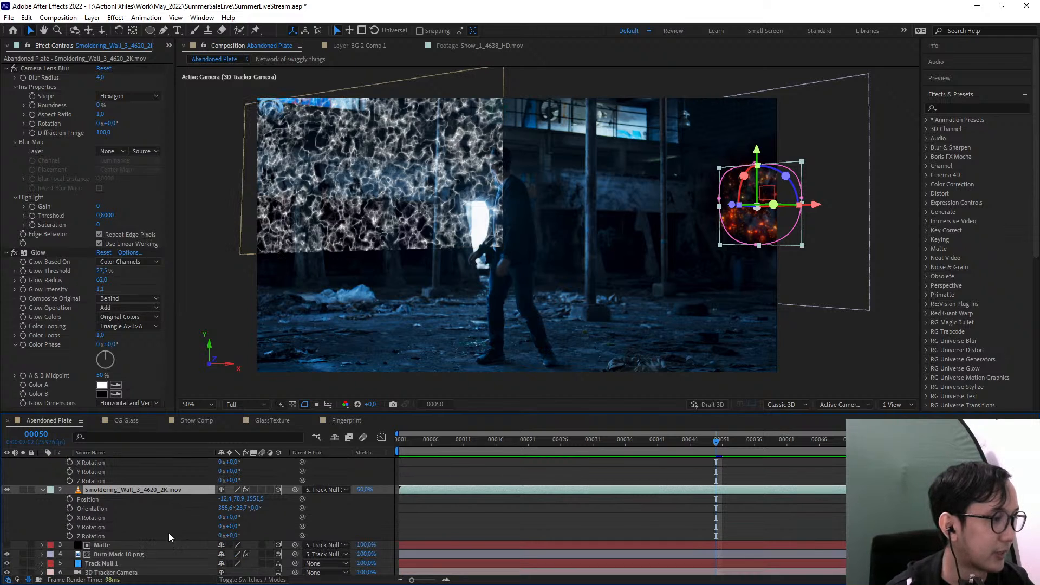
scroll(67, 464, "up", 1)
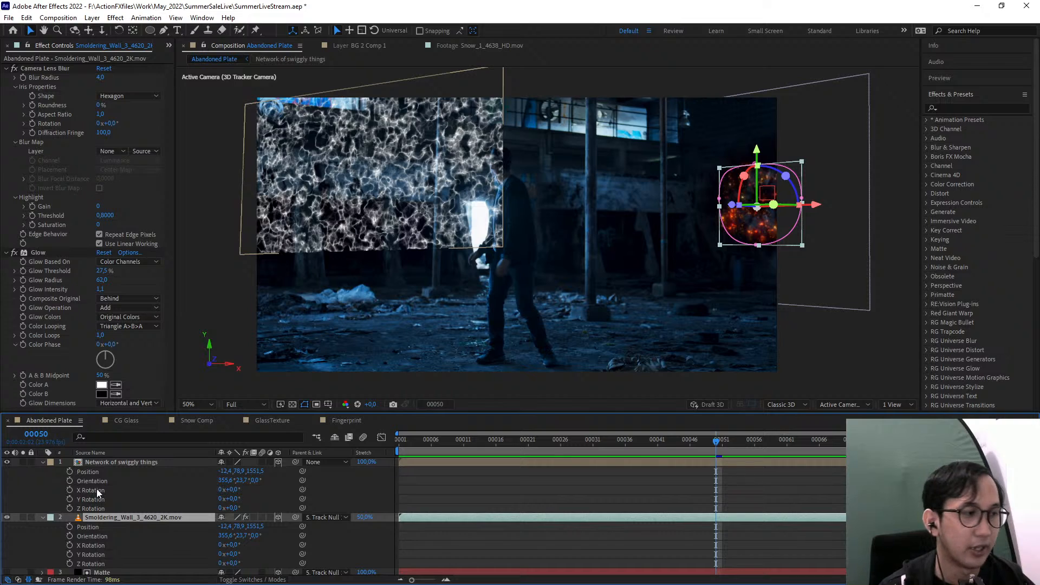
scroll(168, 536, "down", 1)
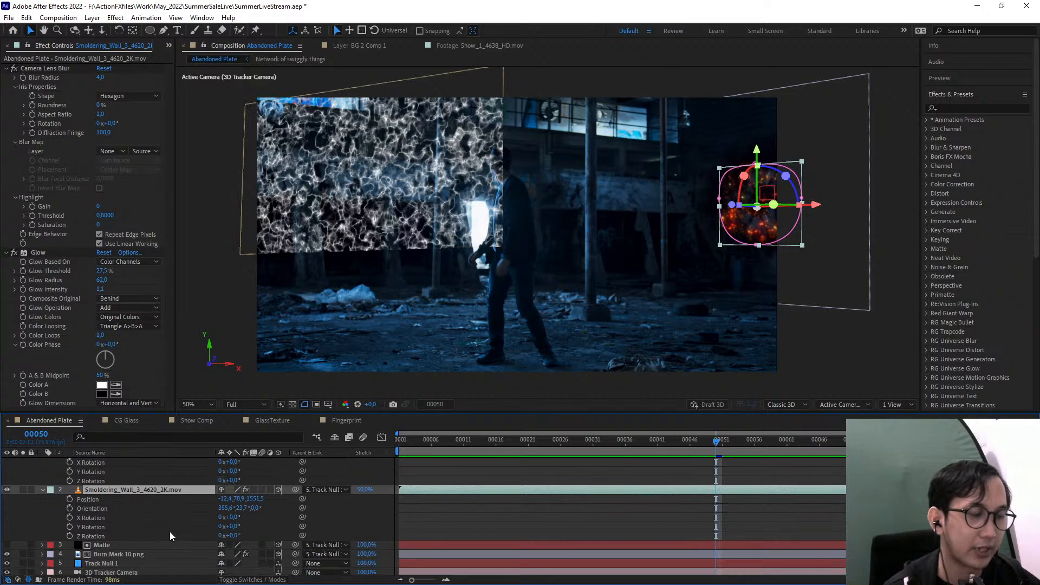
left_click(333, 490)
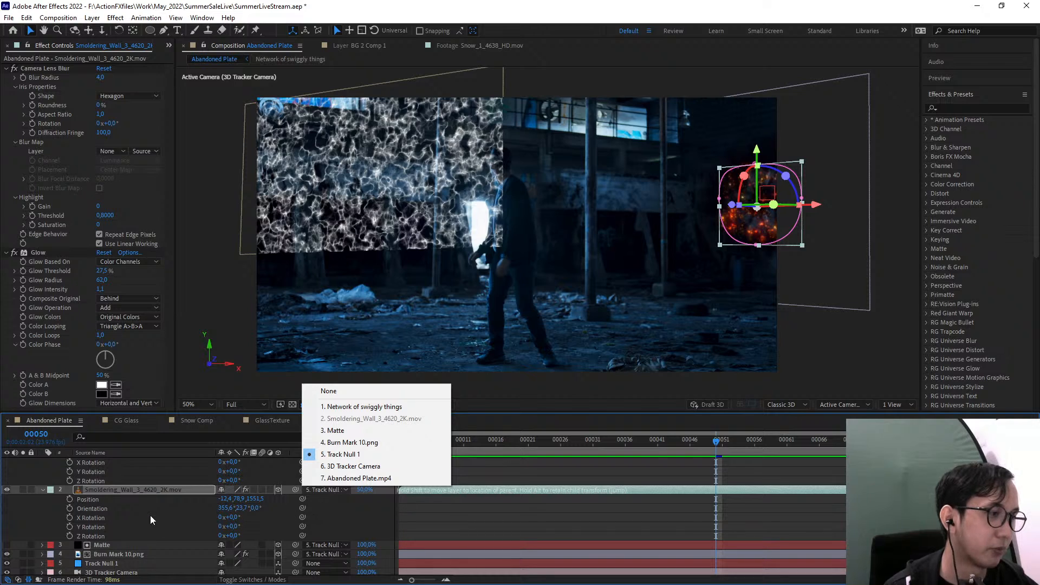
left_click(140, 502)
left_click(128, 508)
left_click(112, 498, "shift")
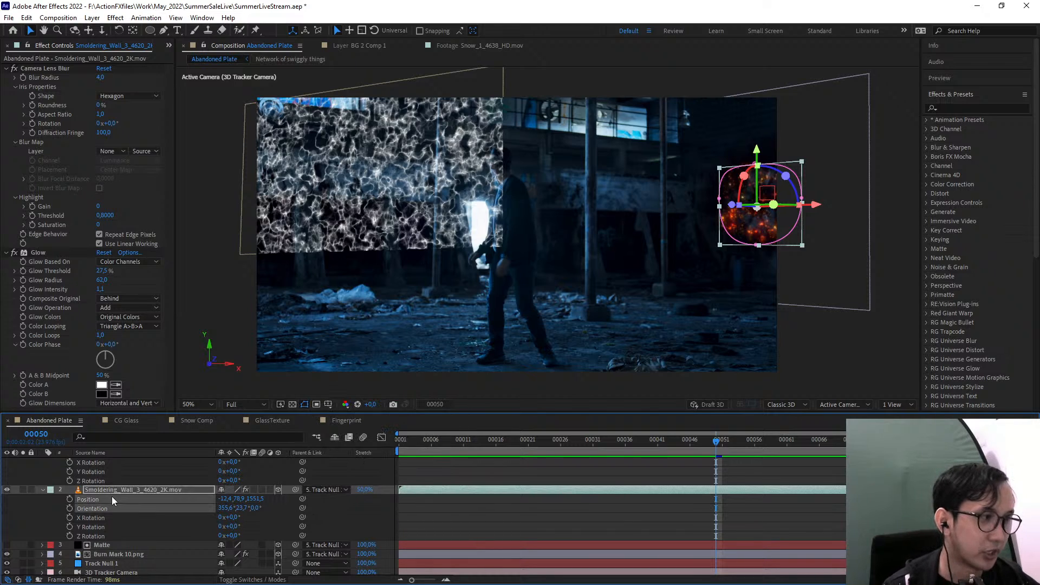
left_click(111, 498)
left_click(121, 490)
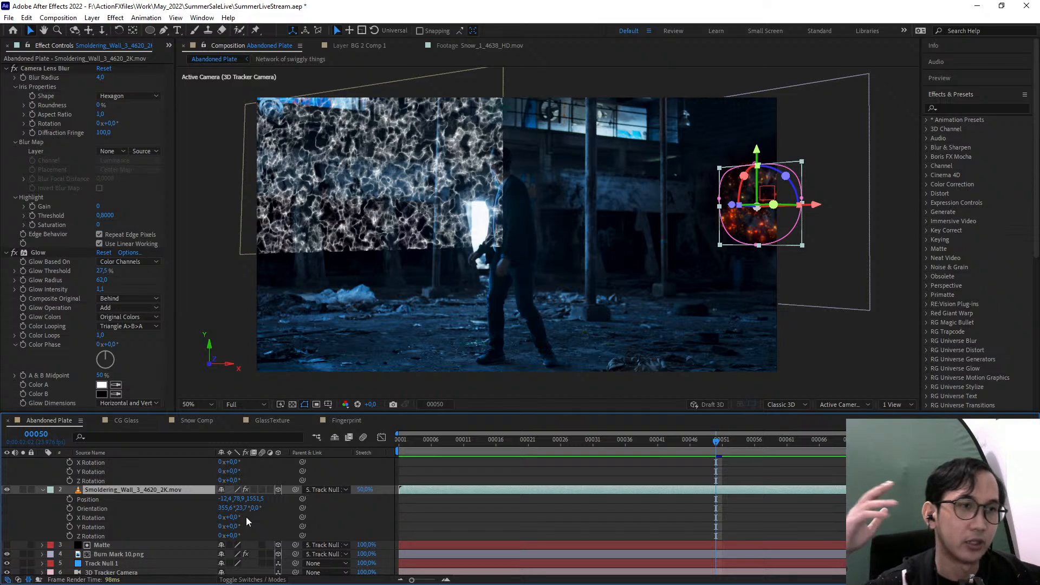
Try removing the Smoldering_Wall layer's parent to get its unparented Position and Orientation, and undo the change
left_click(324, 491)
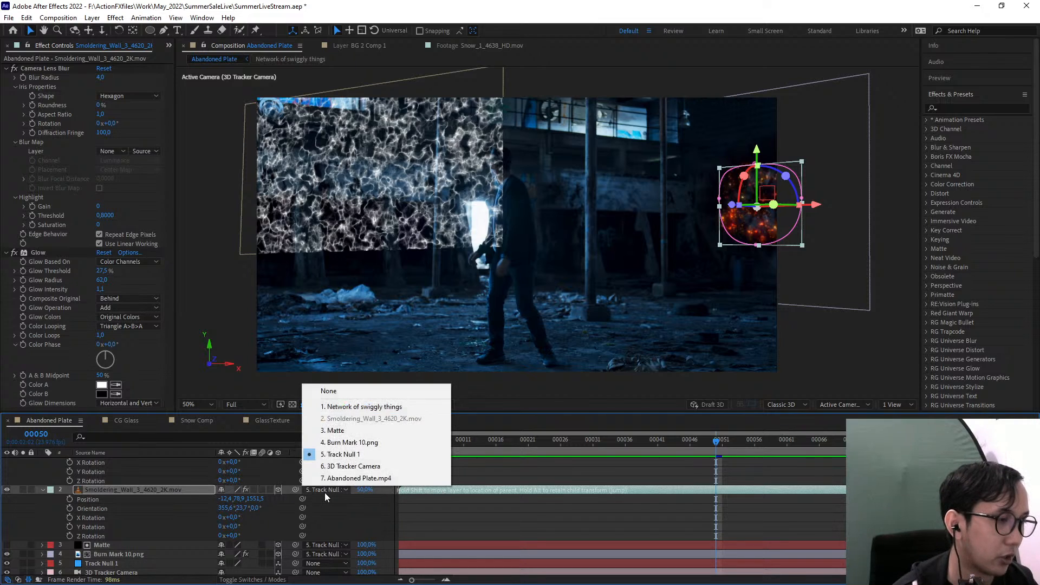
left_click(347, 391)
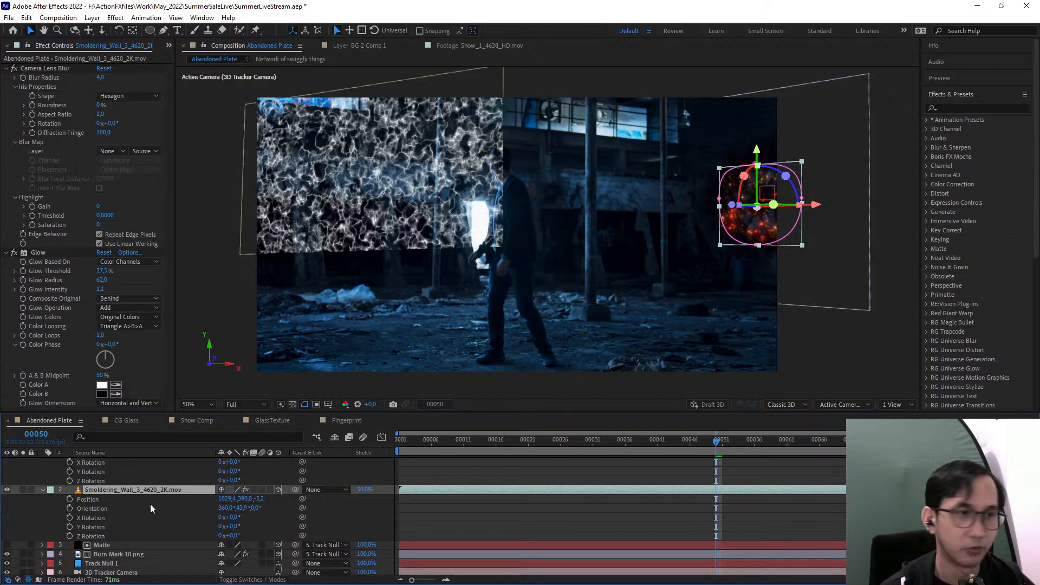
left_click(122, 500)
left_click(128, 508)
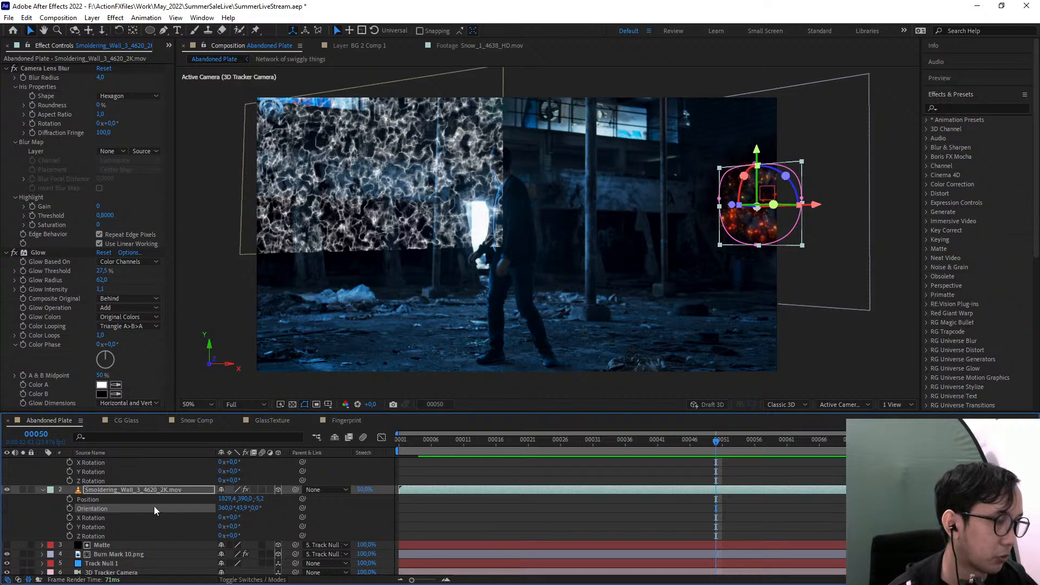
key("ctrl+z")
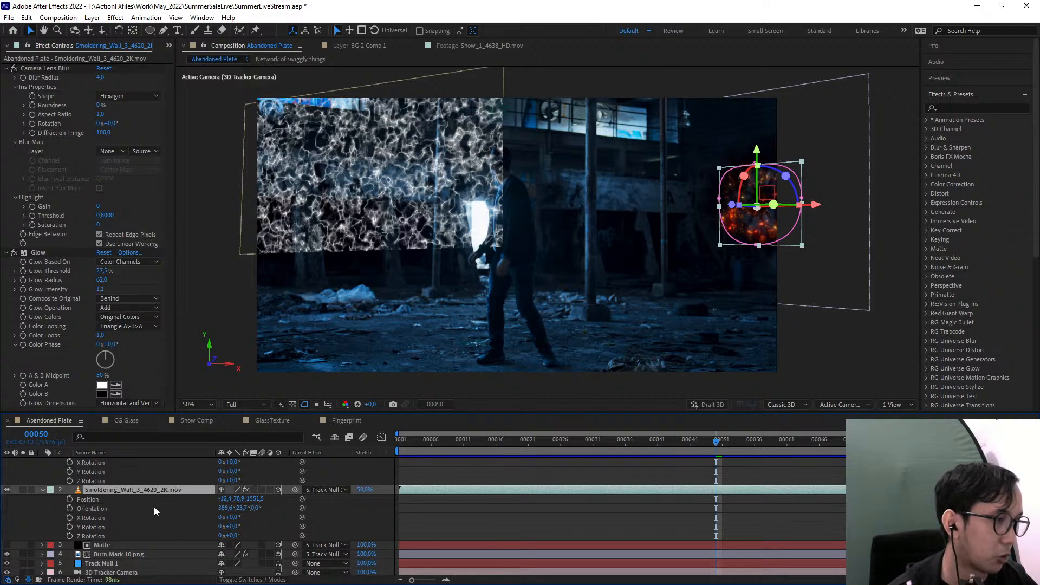
left_click(315, 490)
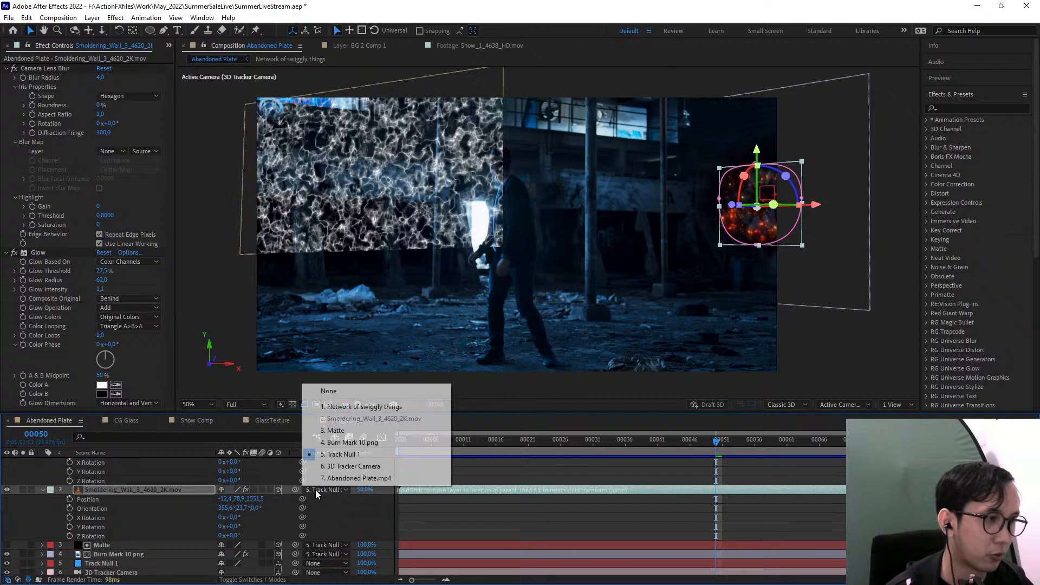
left_click(347, 392)
left_click(117, 511)
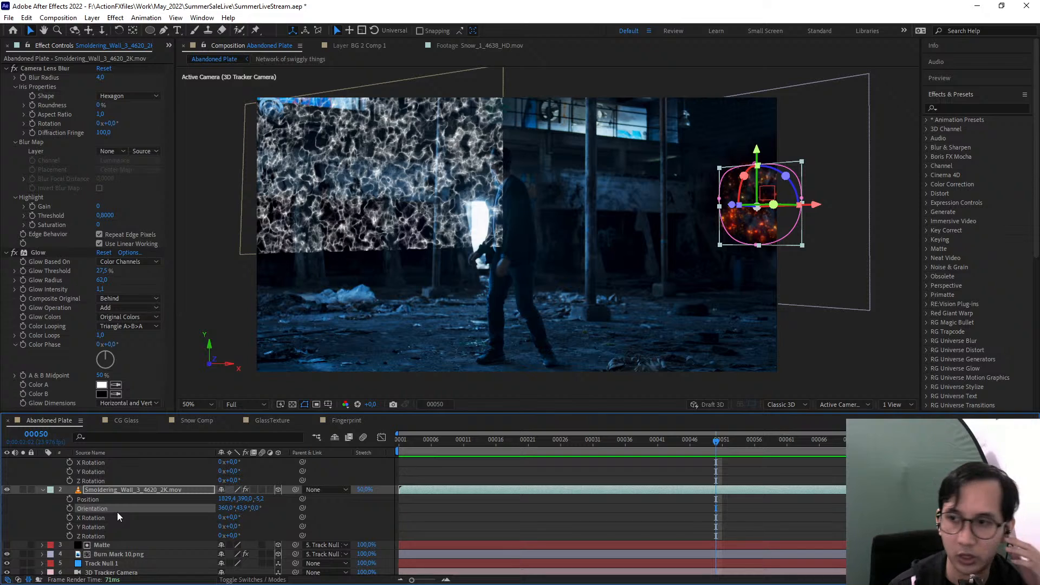
scroll(117, 512, "up", 2)
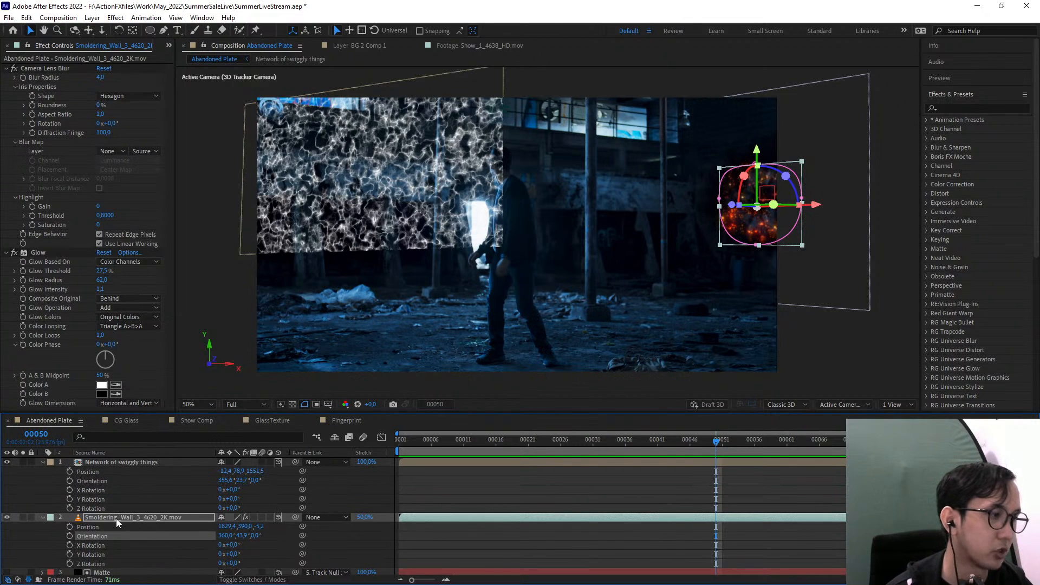
left_click(138, 462)
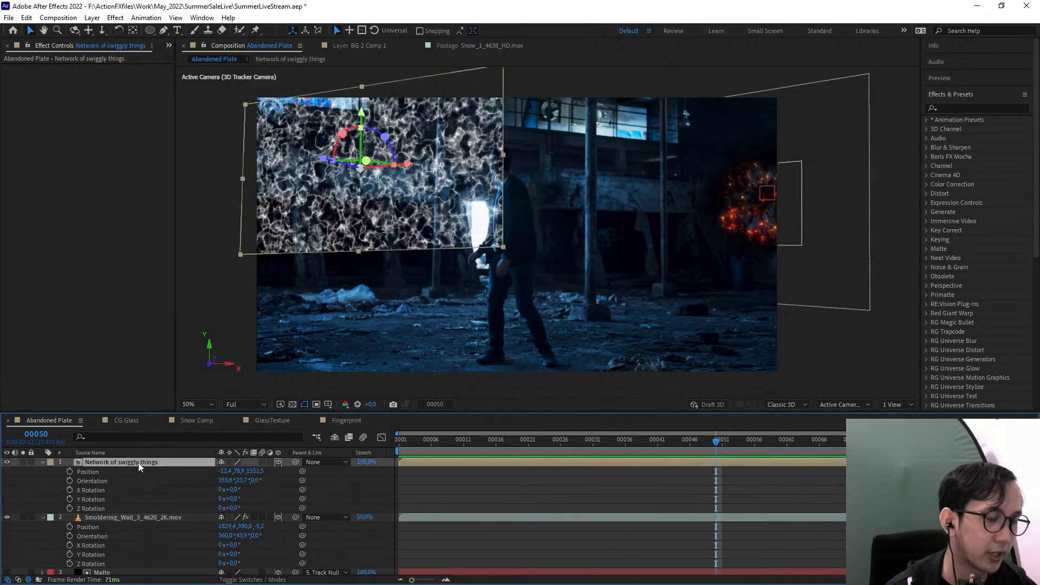
key("ctrl+z")
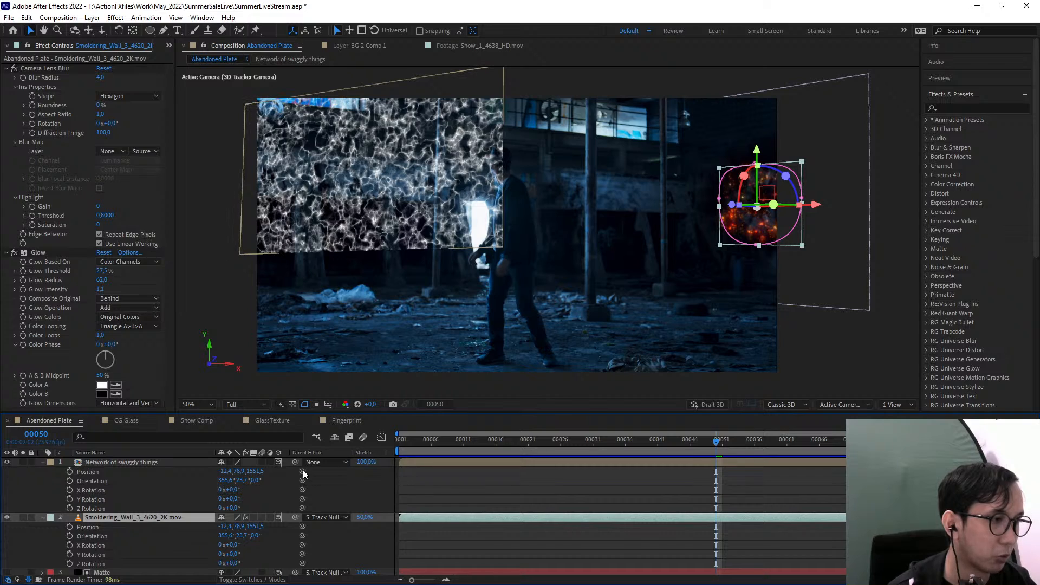
Parent the Network of swiggly things layer to Track Null 1 and paste the Smoldering_Wall layer's Position and Orientation onto it
left_click(324, 462)
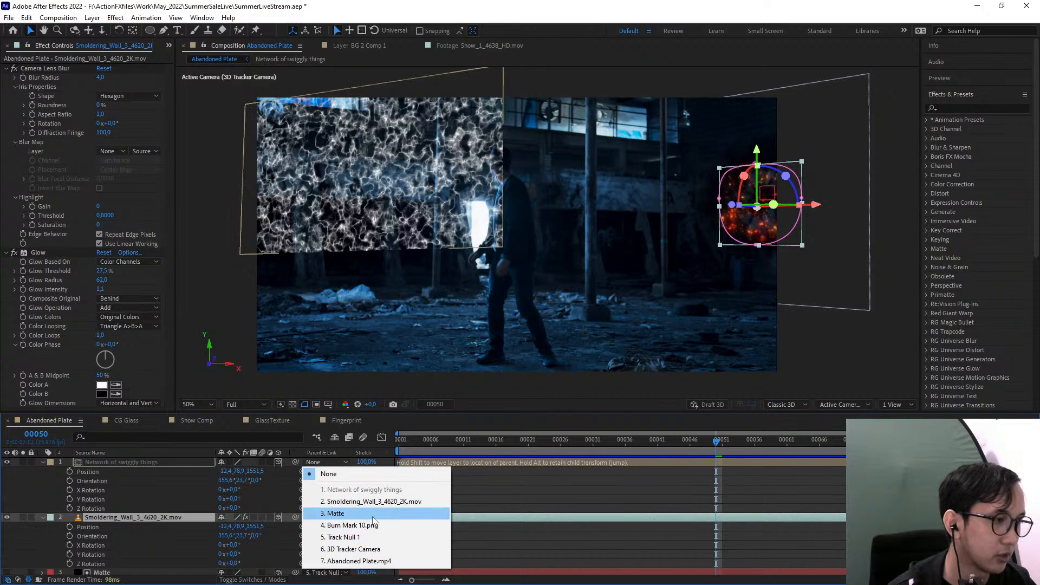
left_click(333, 537)
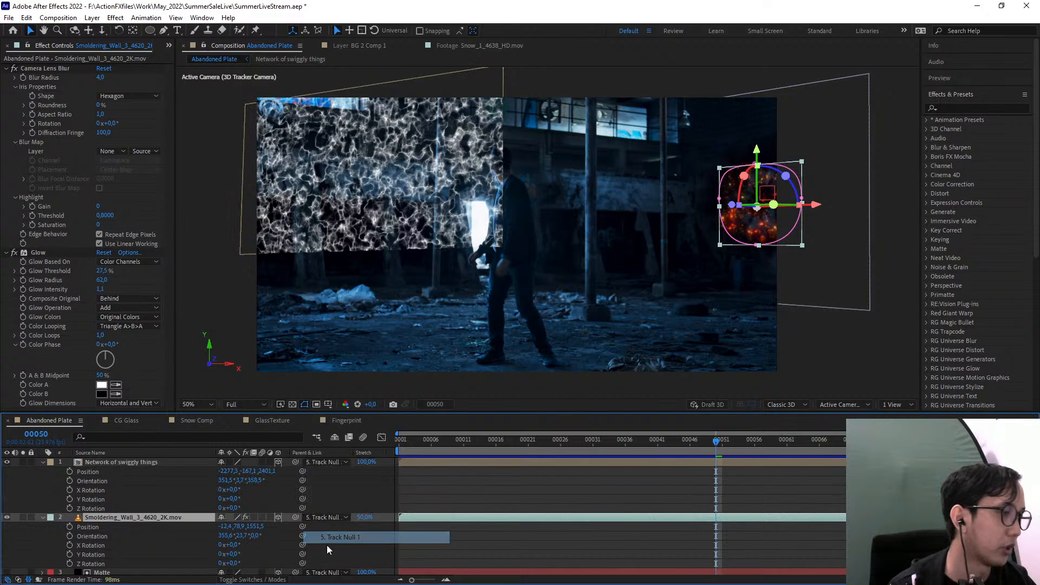
left_click(82, 528)
left_click(97, 534, "shift")
left_click(102, 479)
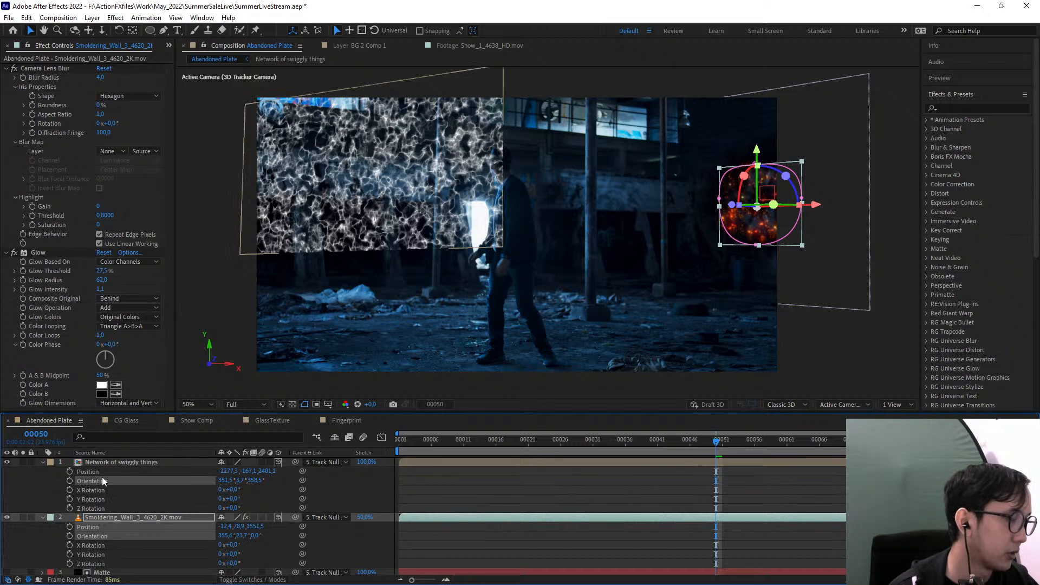
left_click(103, 472)
left_click(123, 484, "shift")
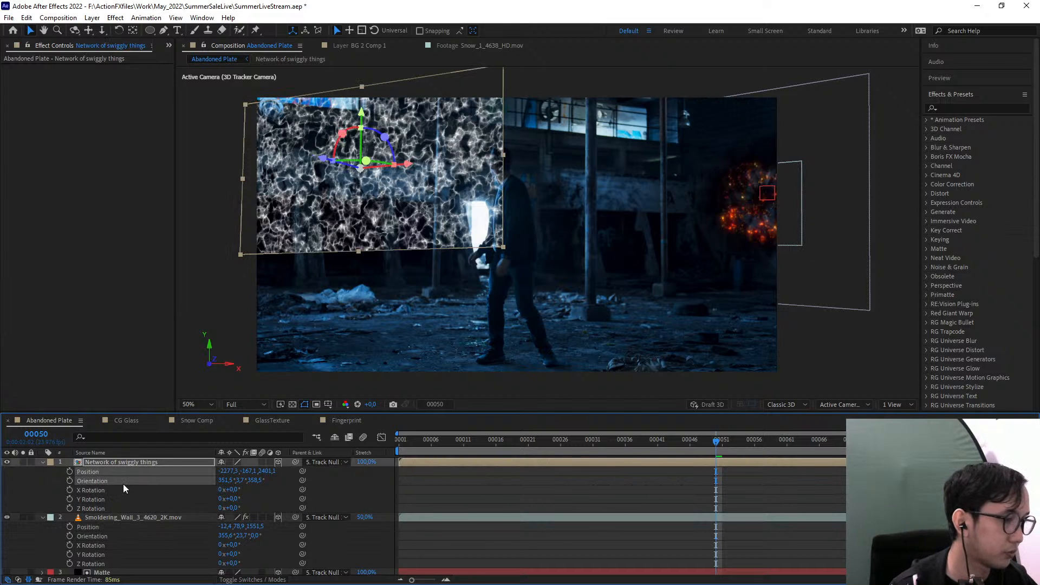
key("ctrl+v")
Scale the Network of swiggly things layer down to 47% so it surrounds the smoldering embers
left_click_drag(362, 316, 76, 346)
scroll(381, 323, "up", 1)
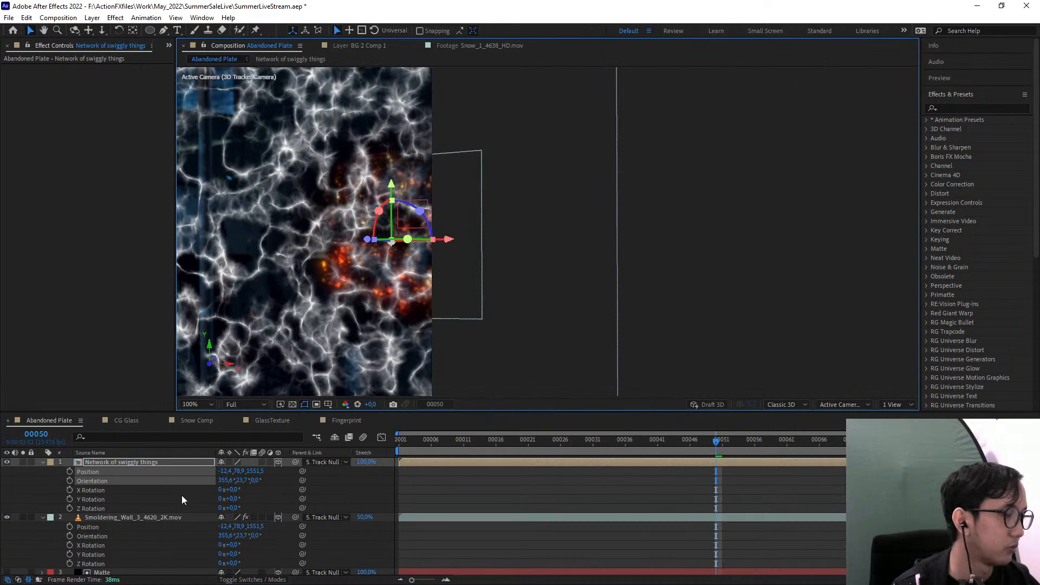
key("s")
left_click_drag(266, 471, 239, 476)
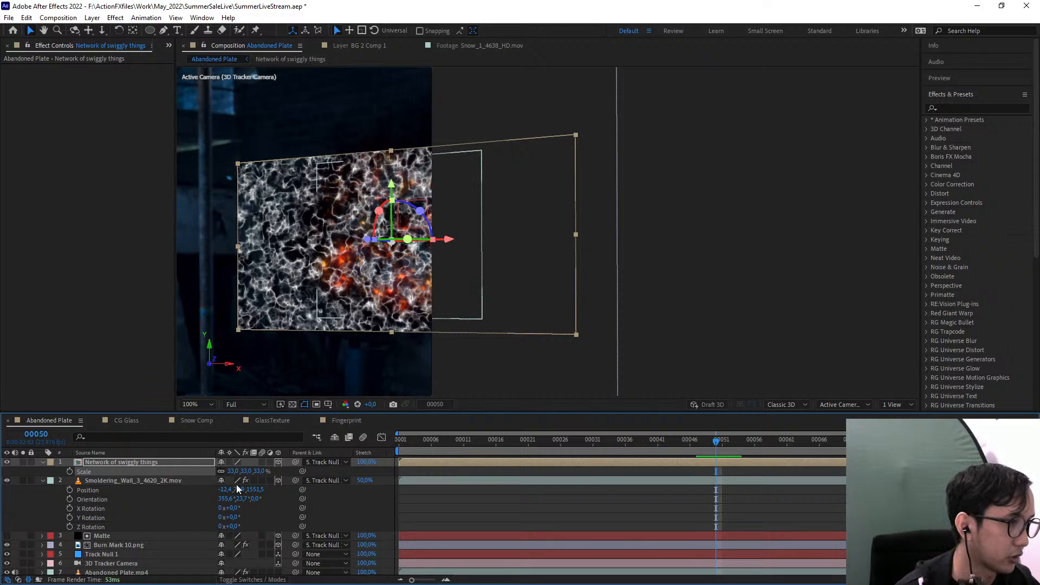
left_click_drag(259, 471, 265, 470)
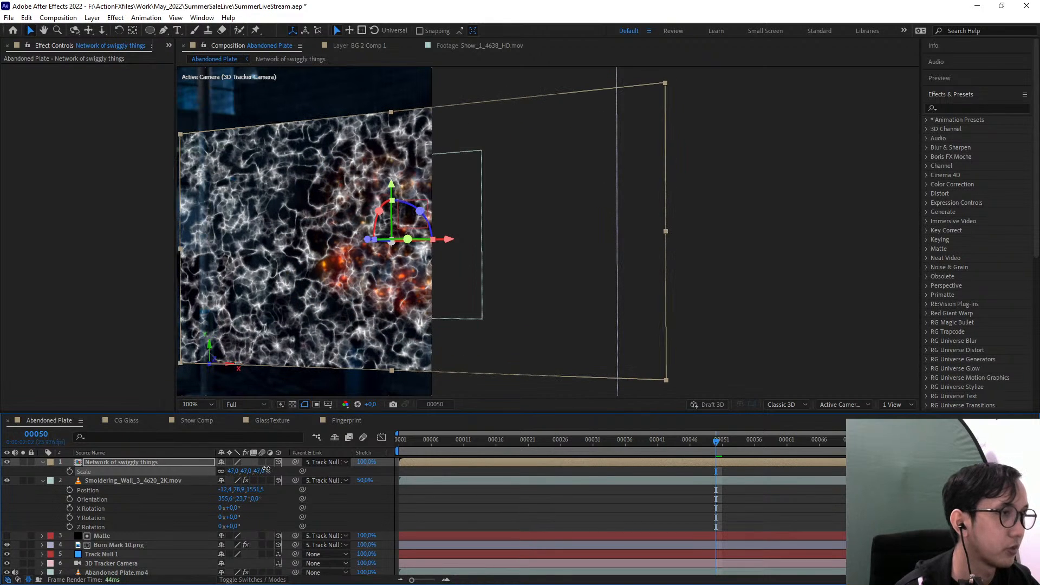
Draw an elliptical mask on the Network of swiggly things layer around the embers and feather it by 56 pixels
left_click(151, 30)
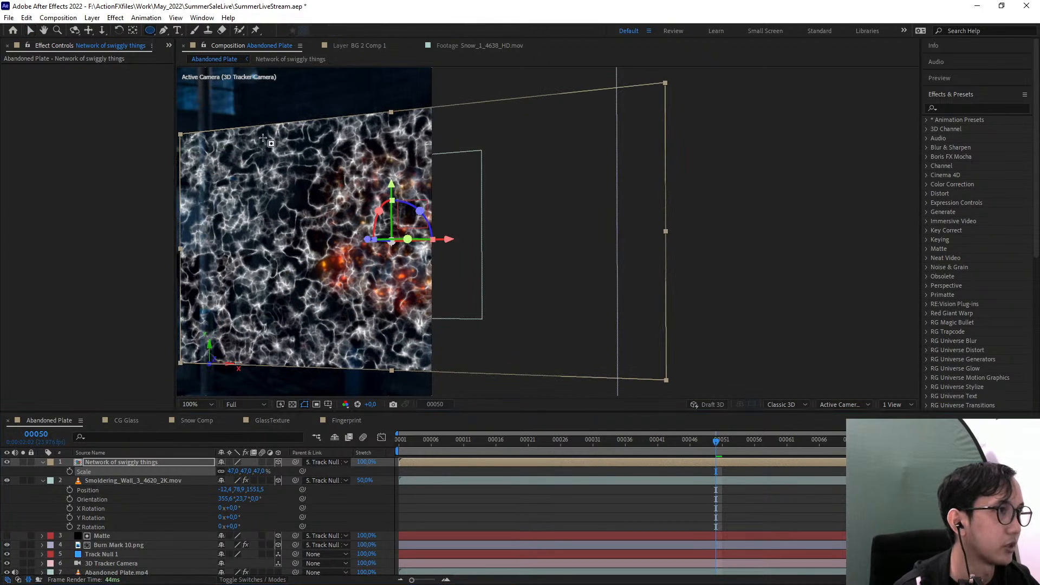
left_click_drag(268, 140, 520, 353)
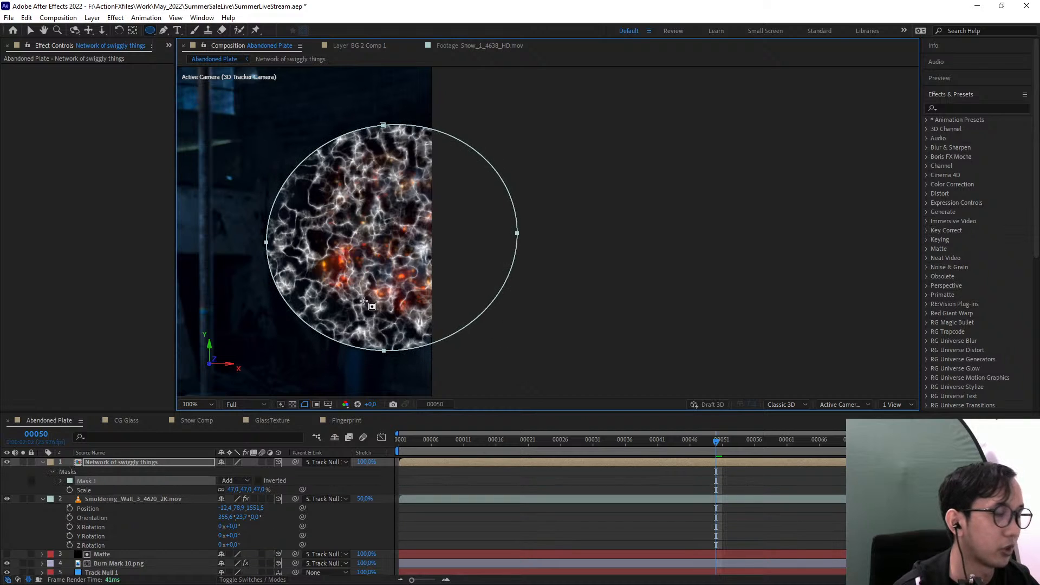
key("f")
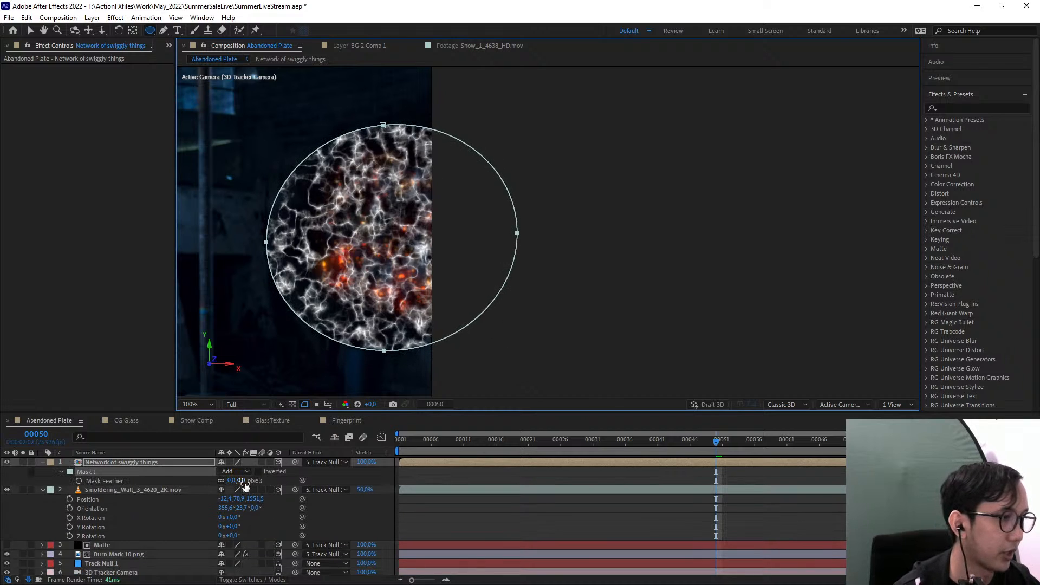
left_click_drag(242, 481, 267, 477)
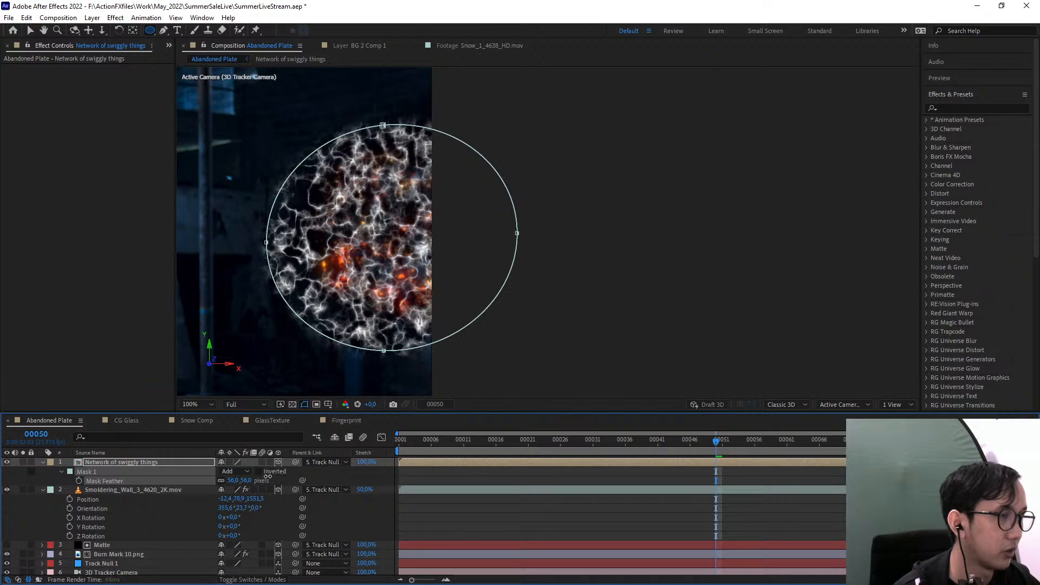
Add a smaller elliptical mask over the embers inside the first one, set it to Subtract and feather it by 113 pixels
left_click(151, 31)
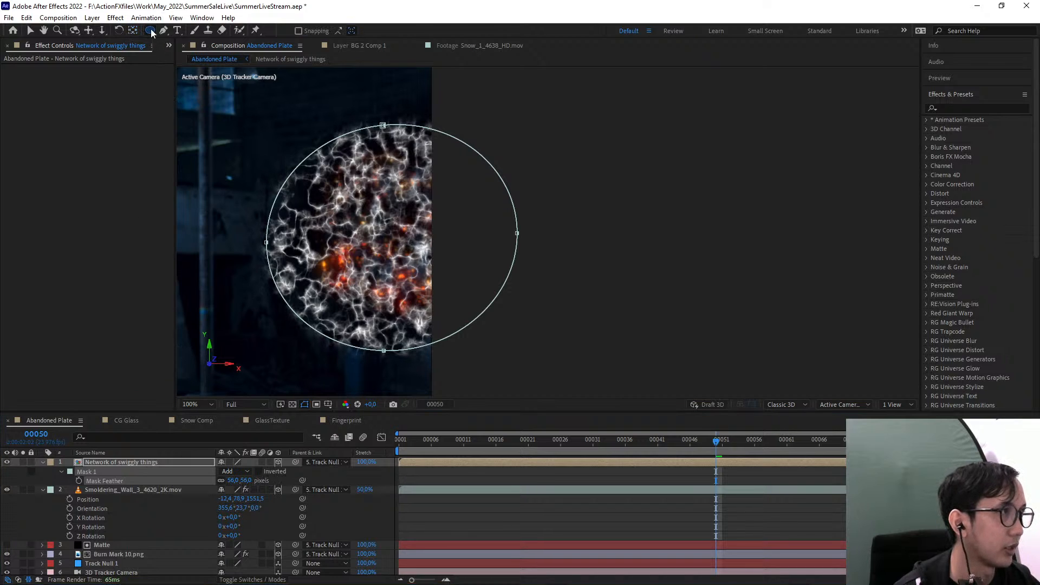
mouse_move(339, 167)
left_mouse_down()
mouse_move(433, 286)
mouse_move(464, 299)
left_mouse_up()
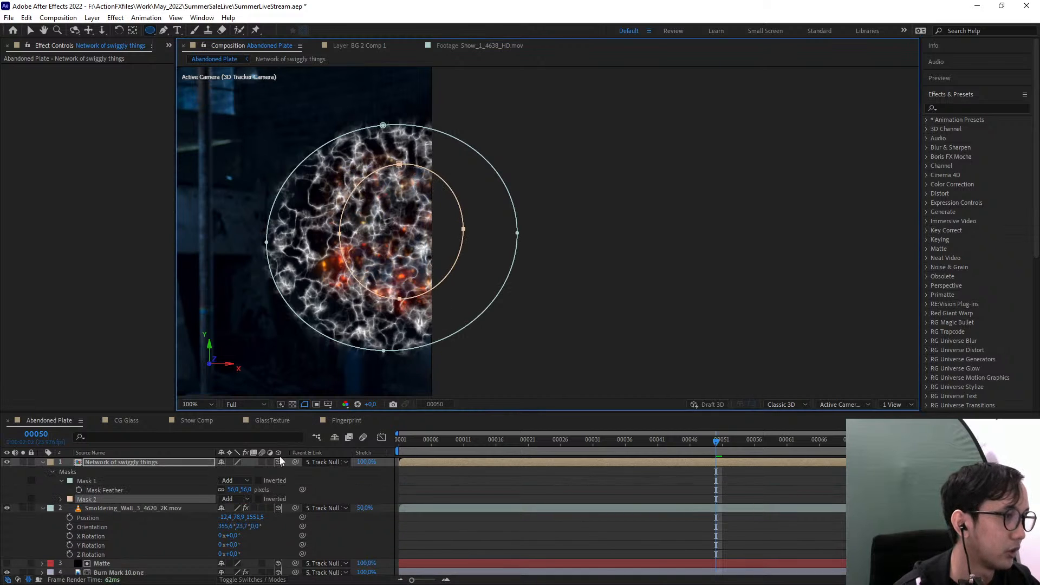
left_click(234, 499)
left_click(254, 442)
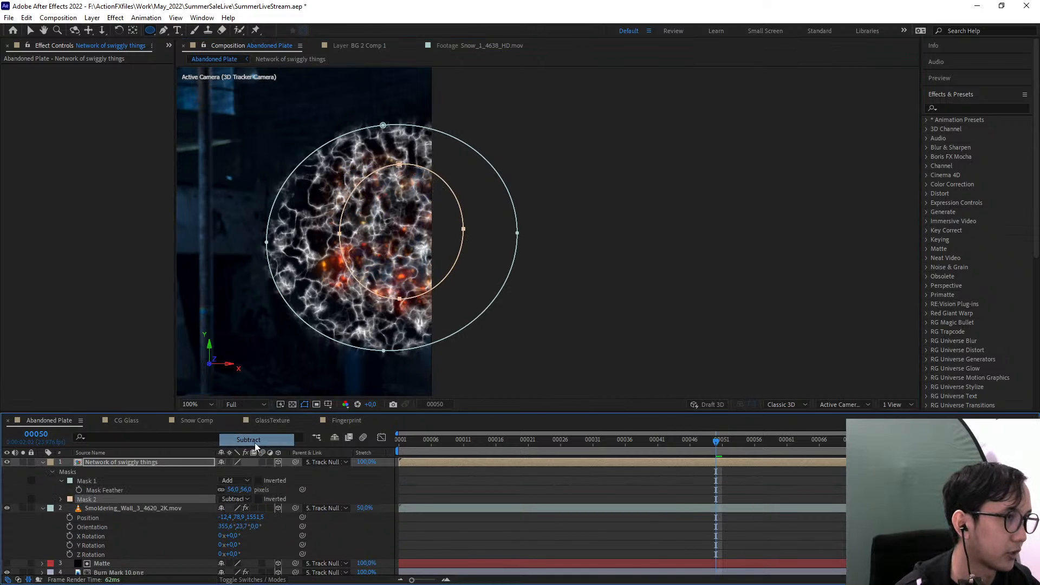
key("f")
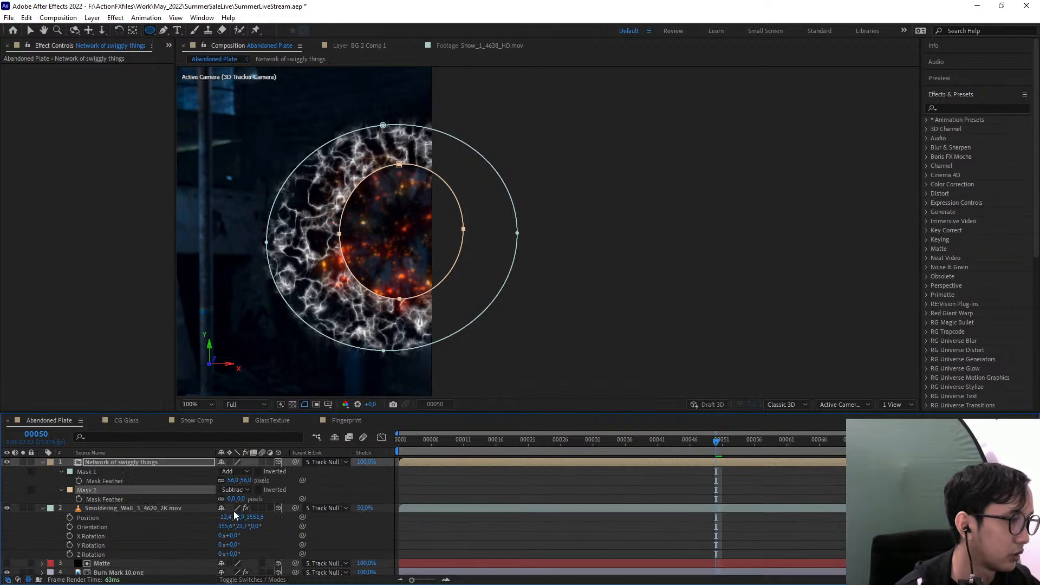
left_click_drag(241, 498, 277, 494)
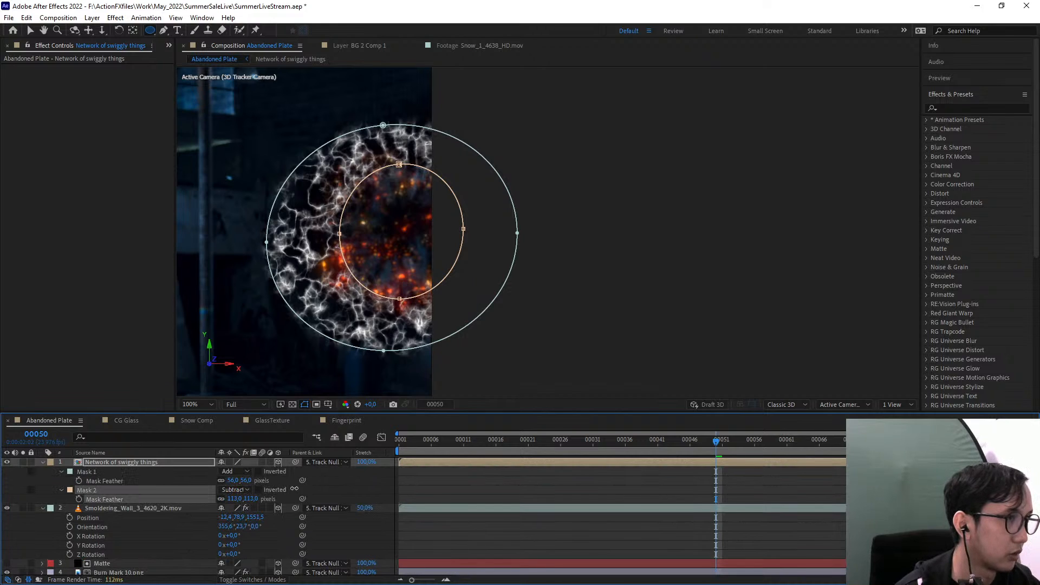
Move the inner subtracting mask slightly toward the left side of the outer mask
left_click(32, 29)
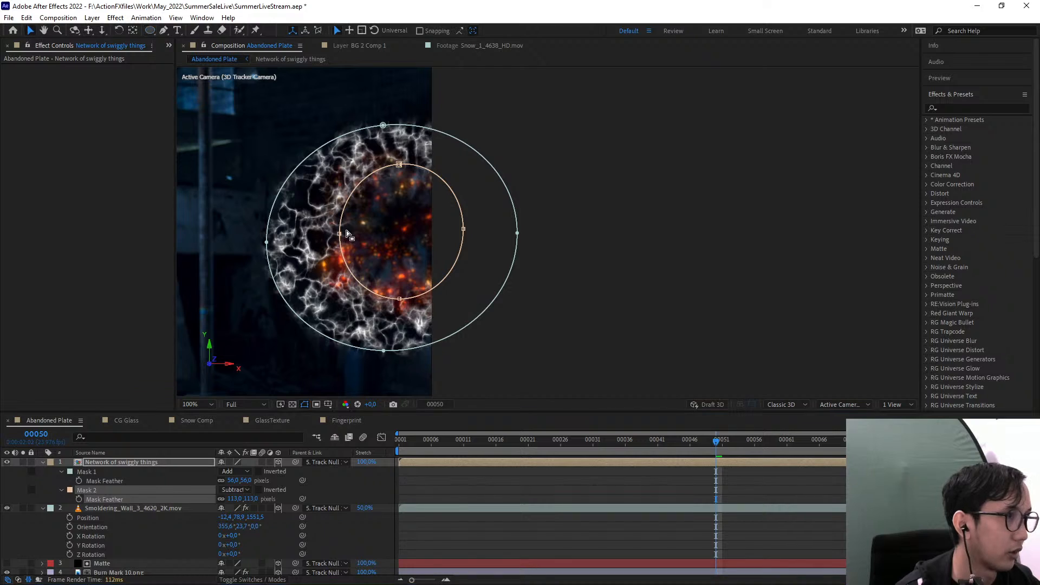
double_click(340, 233)
left_click_drag(371, 240, 359, 242)
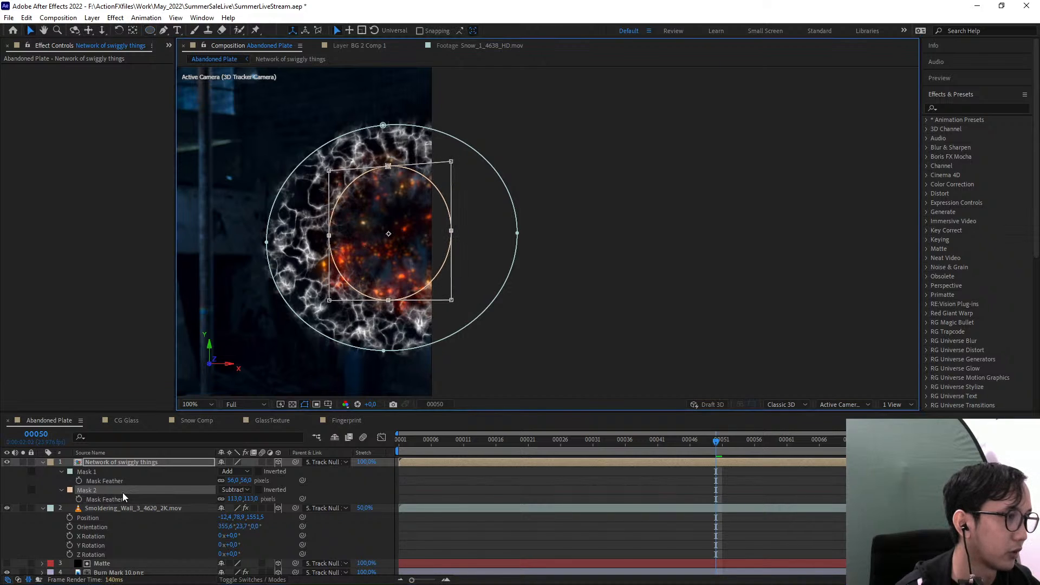
Collapse the properties of the Network of swiggly things and Smoldering_Wall layers and select the Network of swiggly things layer
left_click(43, 462)
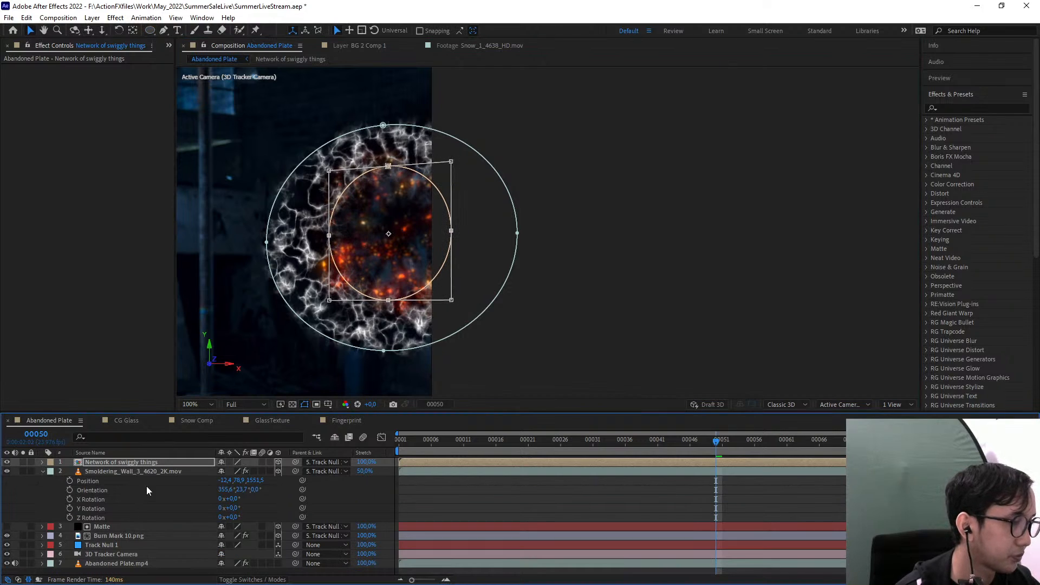
left_click(43, 471)
left_click(123, 466)
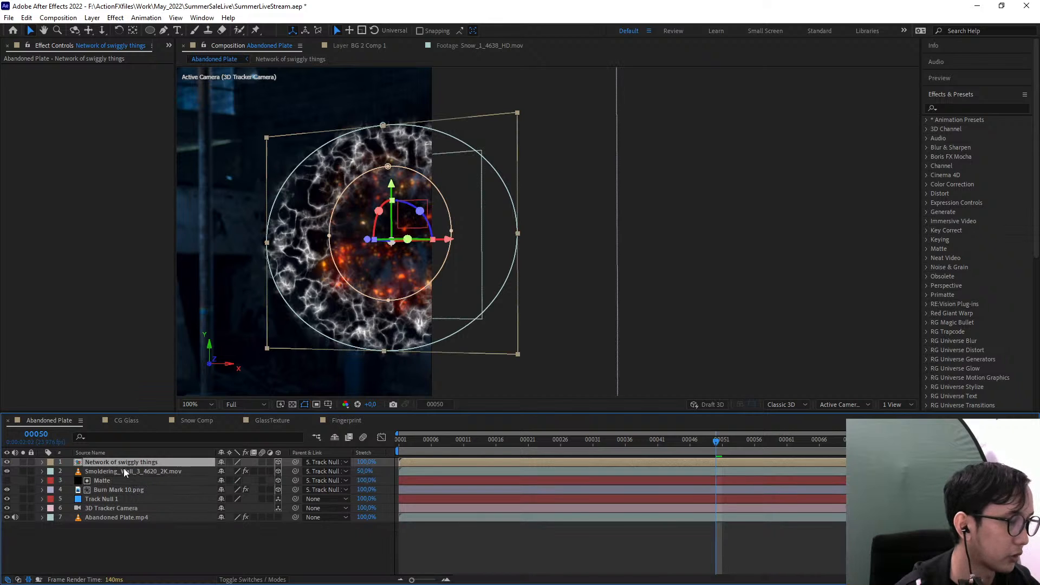
Move the Network of swiggly things layer below the Smoldering_Wall layer in the Abandoned Plate composition
left_click_drag(346, 344, 533, 269)
scroll(447, 331, "up", 1)
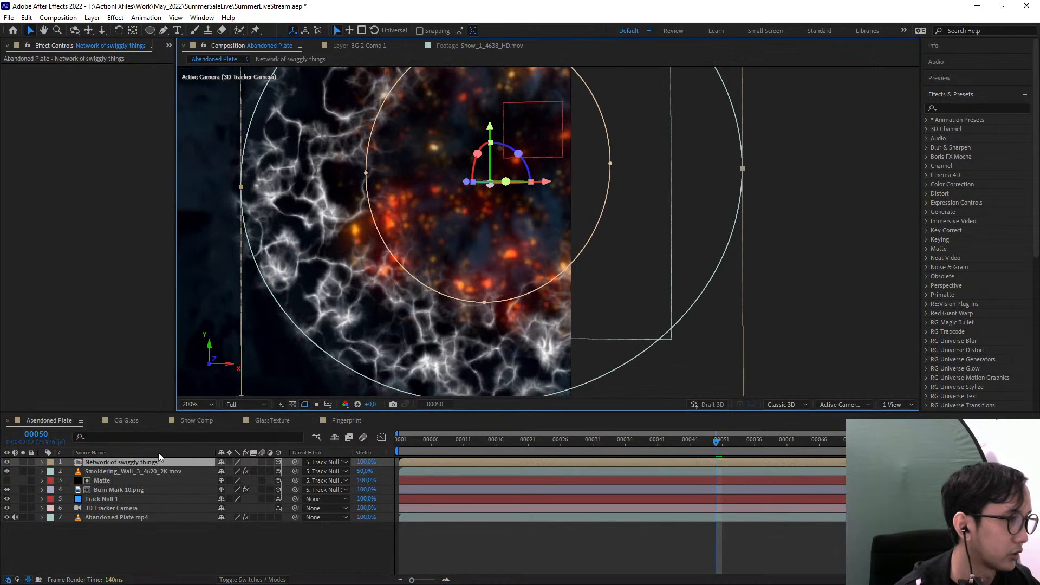
left_click_drag(133, 463, 145, 476)
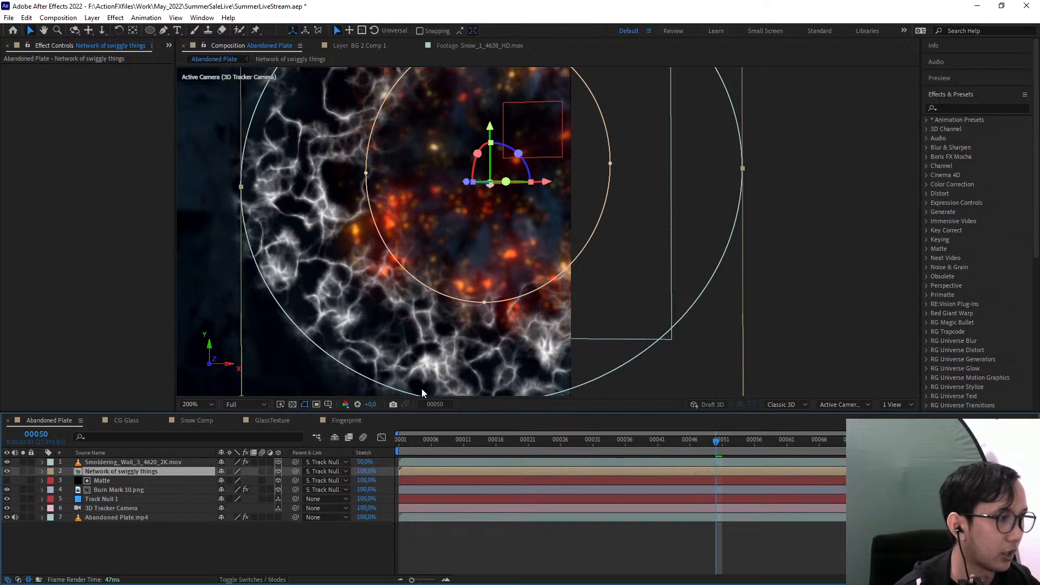
left_click_drag(471, 195, 528, 262)
scroll(531, 262, "down", 1)
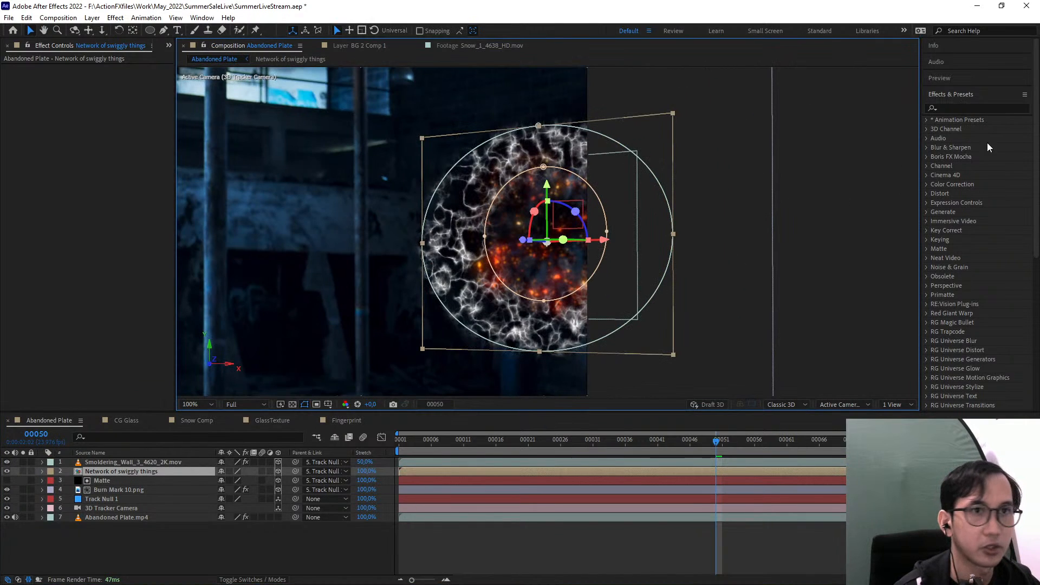
Find the Tint effect and apply it to the Network of swiggly things layer
left_click(985, 107)
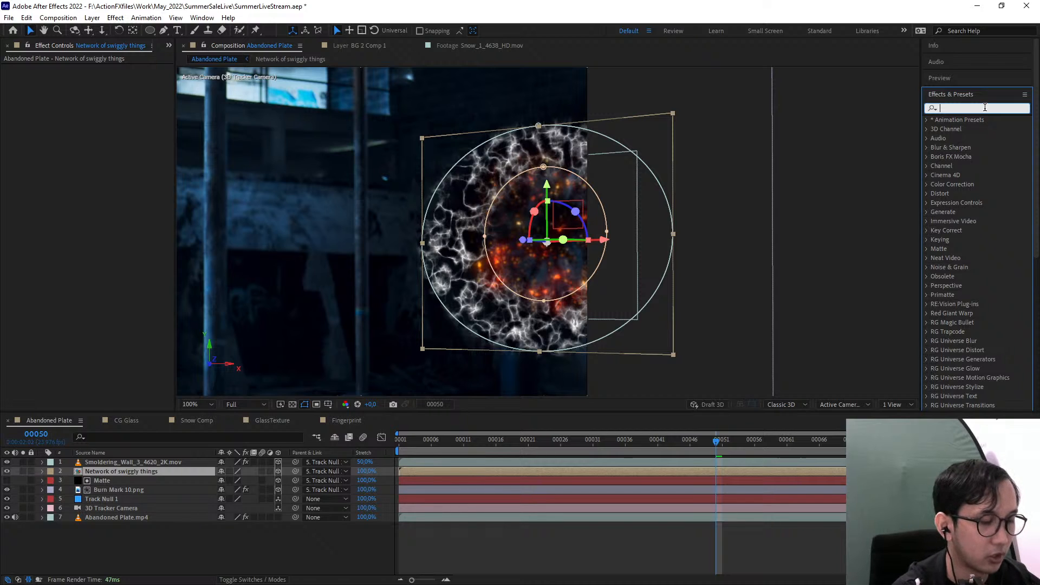
type("tint")
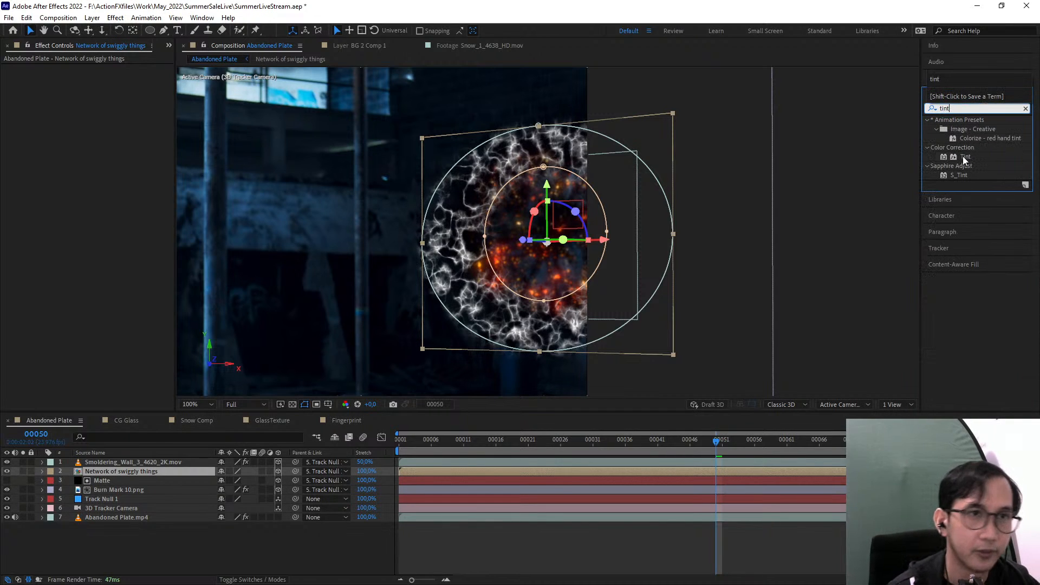
left_click_drag(966, 157, 117, 473)
scroll(515, 245, "up", 2)
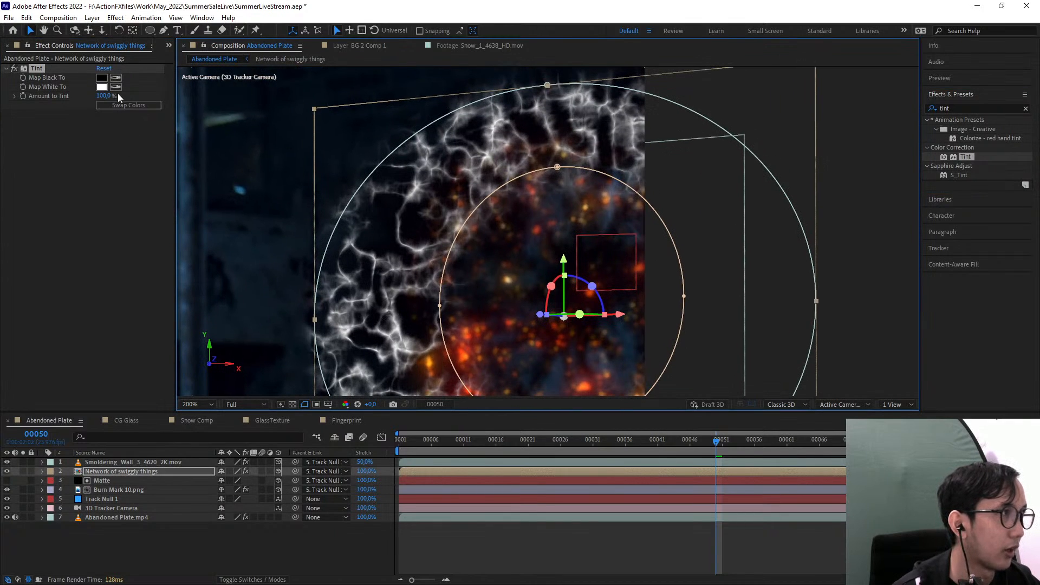
Sample the dark wall beside the vines as the Tint's Map White To colour
left_click(115, 87)
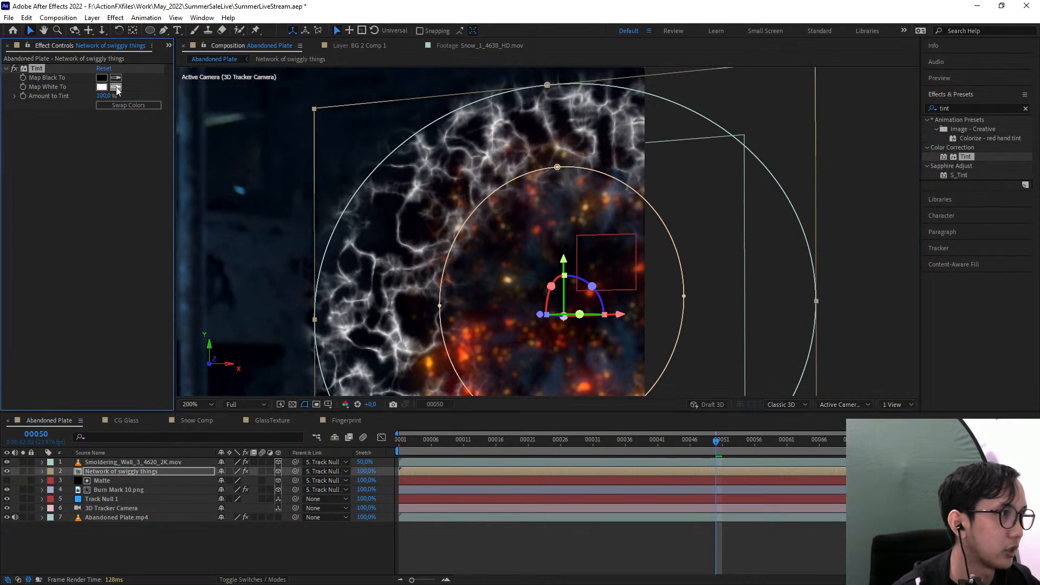
left_click(226, 296)
left_click_drag(471, 245, 494, 107)
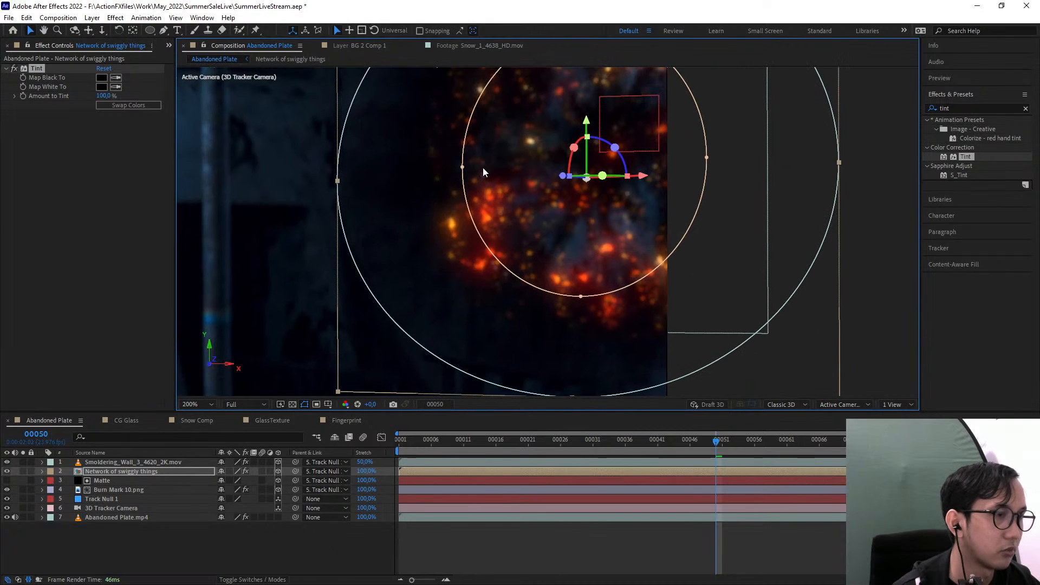
Shift the Tint's Map White To colour to an orange hue and darken it to black, 000000
left_click(102, 87)
left_click_drag(517, 219, 702, 204)
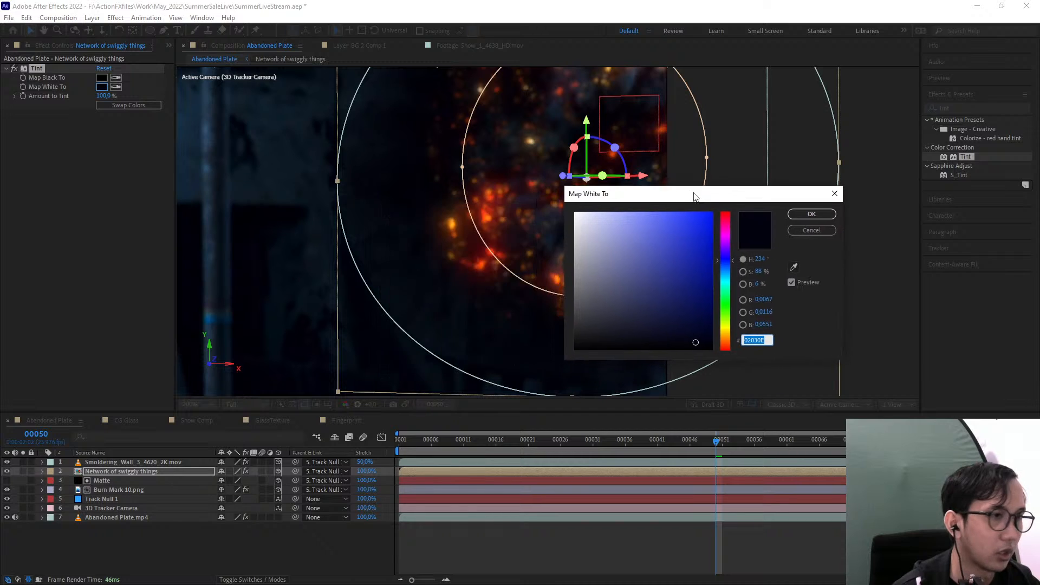
left_click_drag(730, 284, 735, 349)
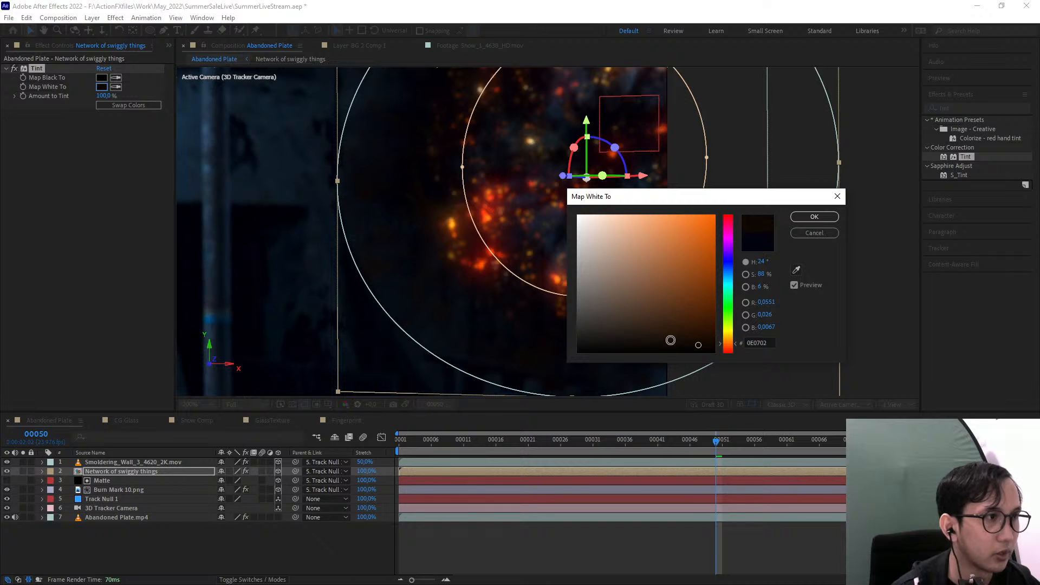
mouse_move(669, 339)
left_mouse_down()
mouse_move(642, 332)
mouse_move(659, 352)
left_mouse_up()
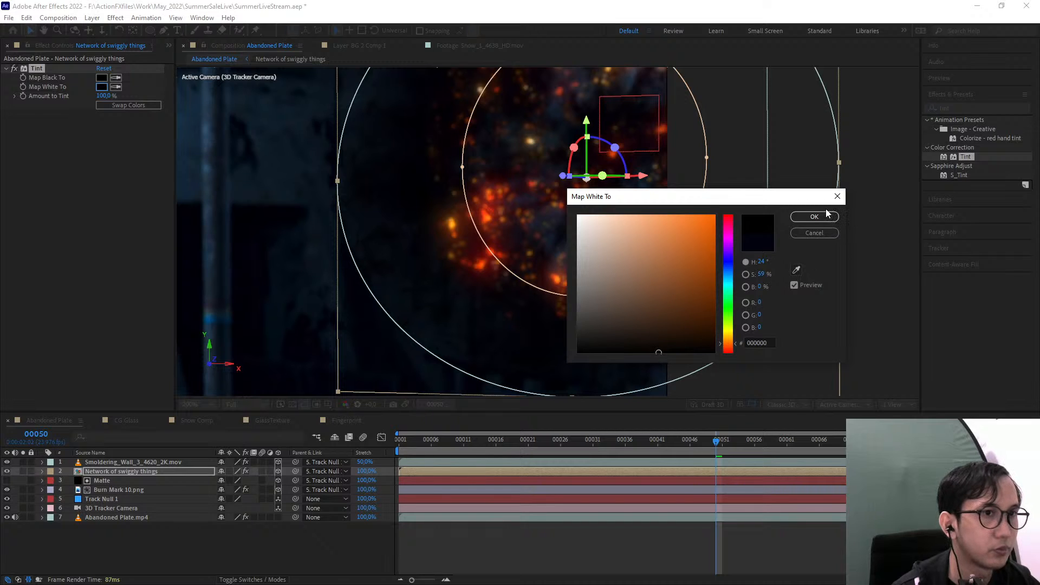
left_click(822, 215)
Toggle the Tint effect on the Burn Mark 10.png layer
scroll(688, 209, "down", 1)
left_click(766, 239)
left_click_drag(706, 236, 697, 259)
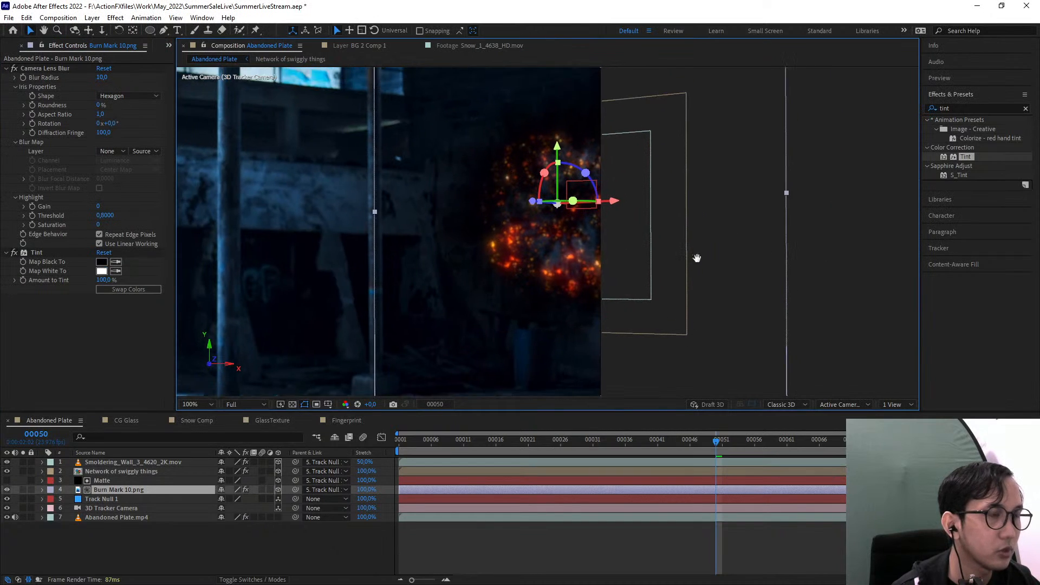
key("period")
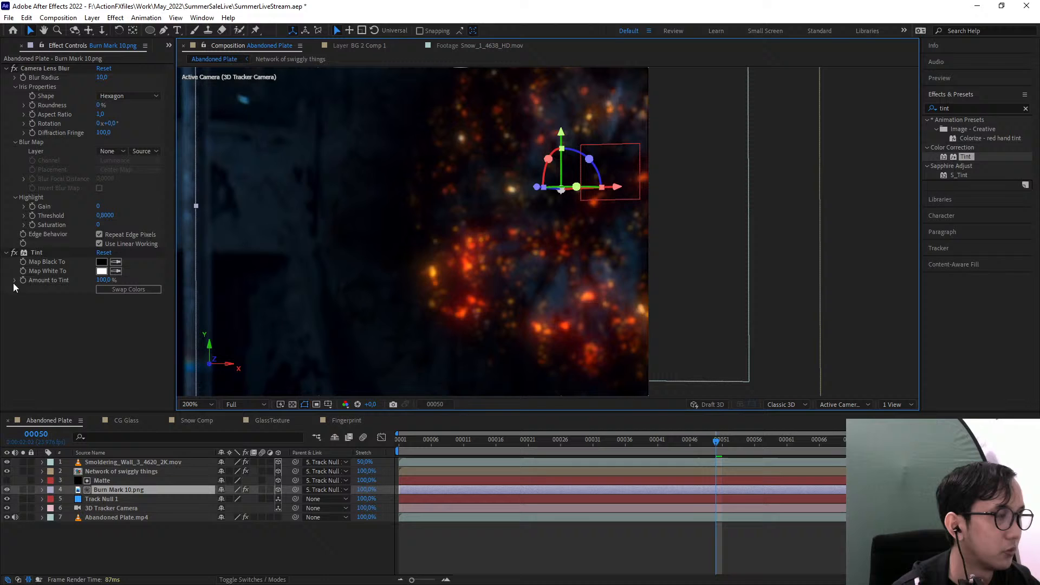
left_click(15, 253)
Set the Tint's Map White To colour on the Network of swiggly things layer to near-black, 040404
left_click(128, 464)
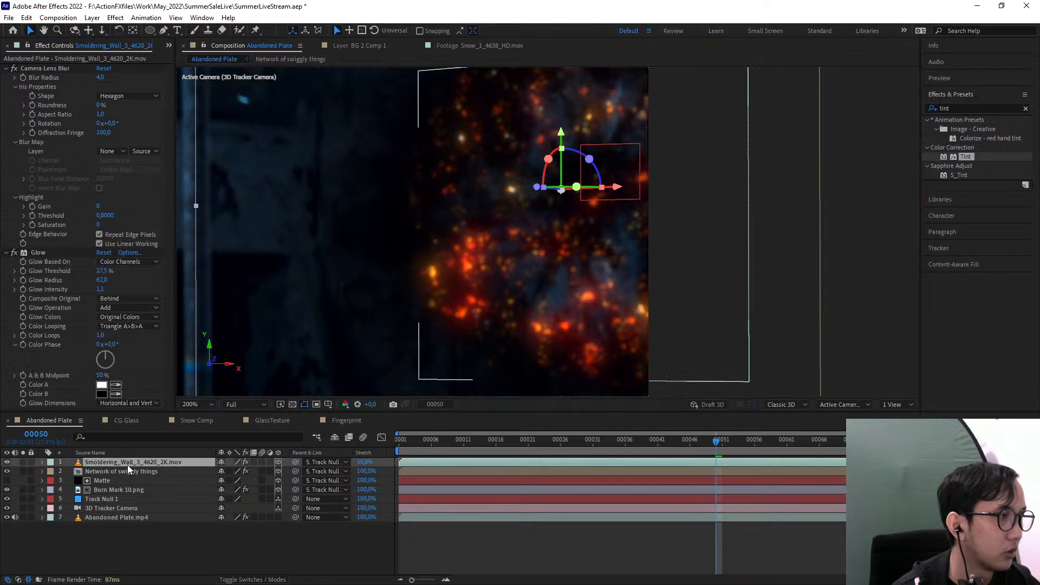
left_click(126, 471)
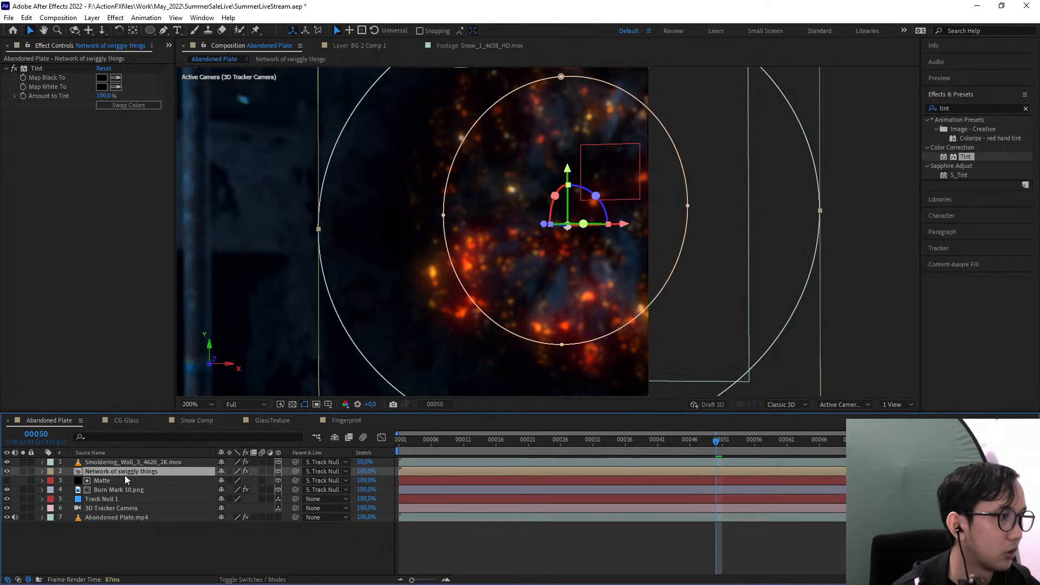
left_click(101, 87)
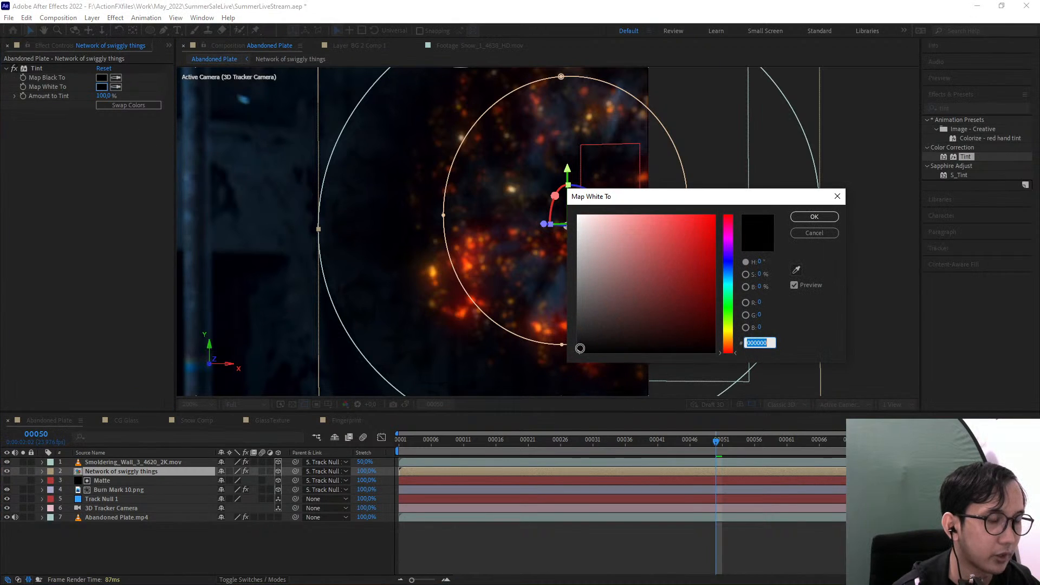
left_click_drag(582, 348, 588, 352)
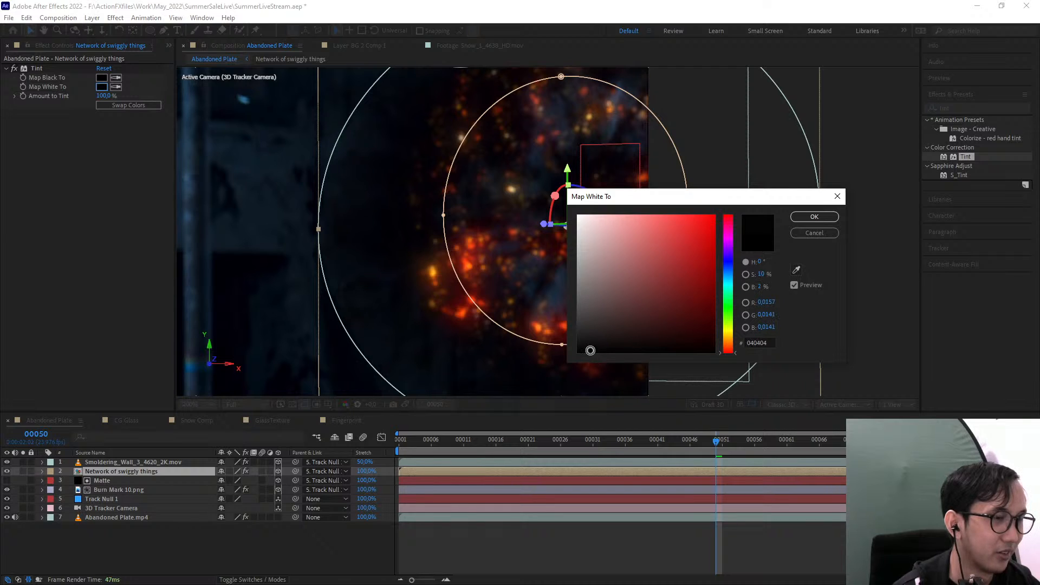
left_click(810, 216)
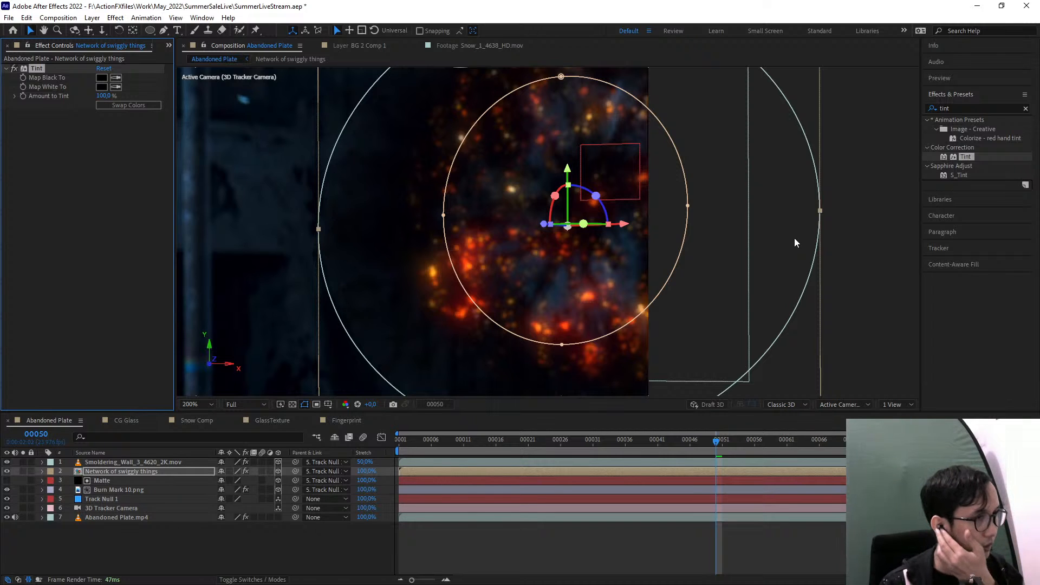
Find the Camera Lens Blur effect and apply it to the Network of swiggly things layer
left_click(846, 268)
key("space")
left_click_drag(801, 286, 840, 292)
key("space")
left_click_drag(556, 256, 557, 289)
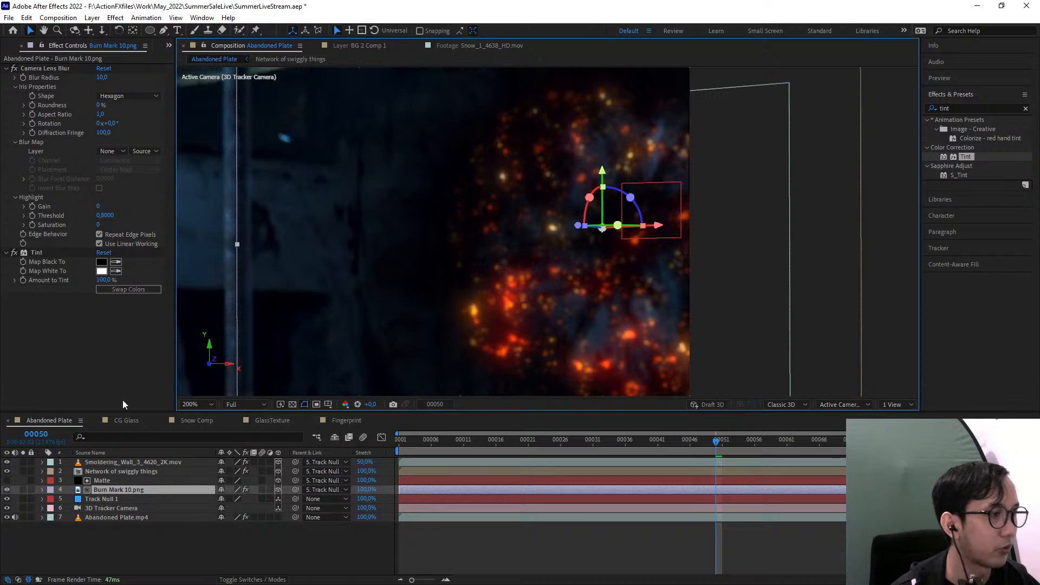
left_click(979, 106)
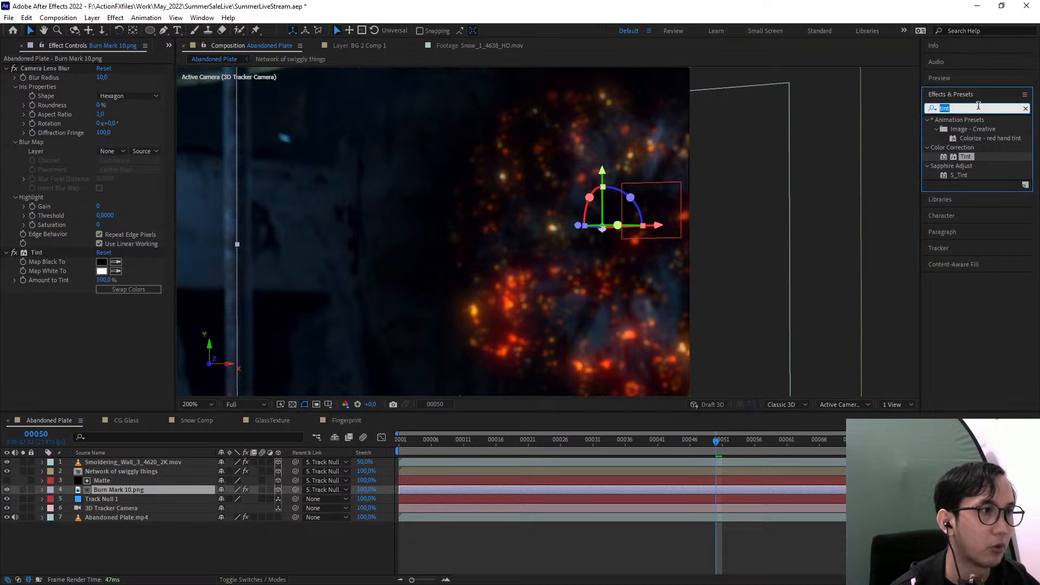
type("camera")
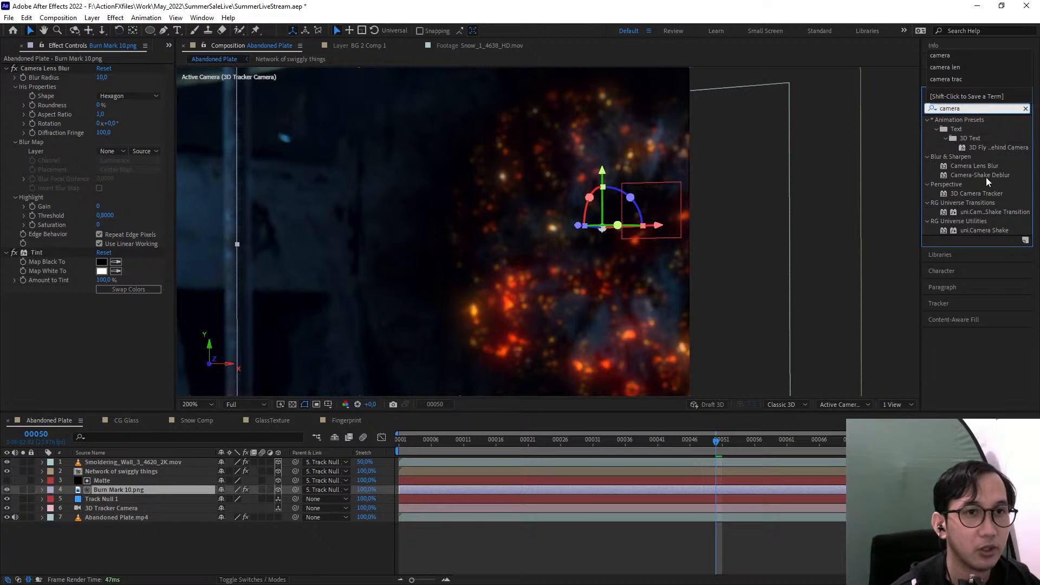
left_click_drag(974, 166, 137, 472)
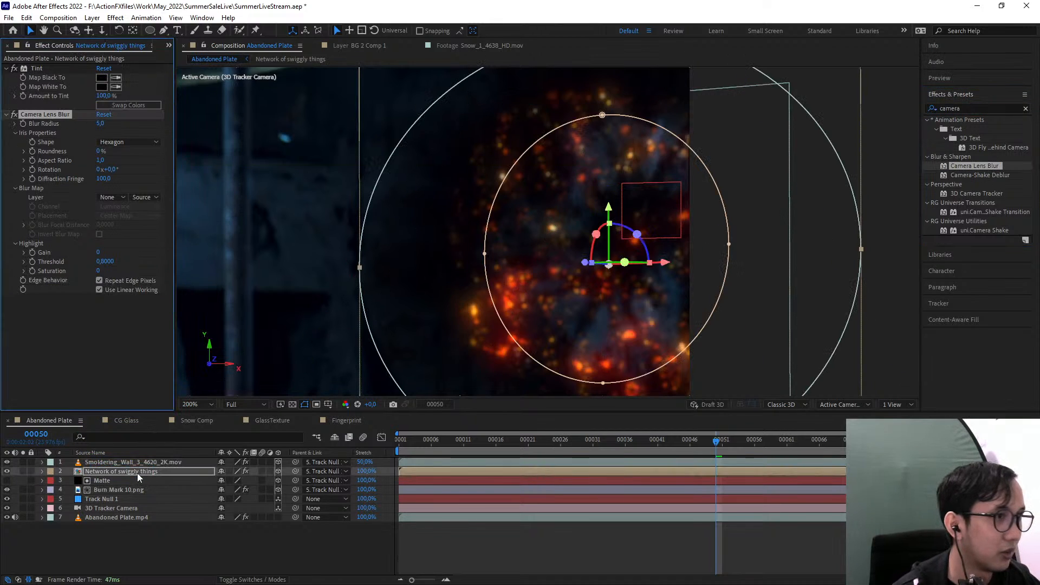
Set the Camera Lens Blur radius on the vines to 1.0 and toggle the effect to compare the look
scroll(463, 254, "up", 2)
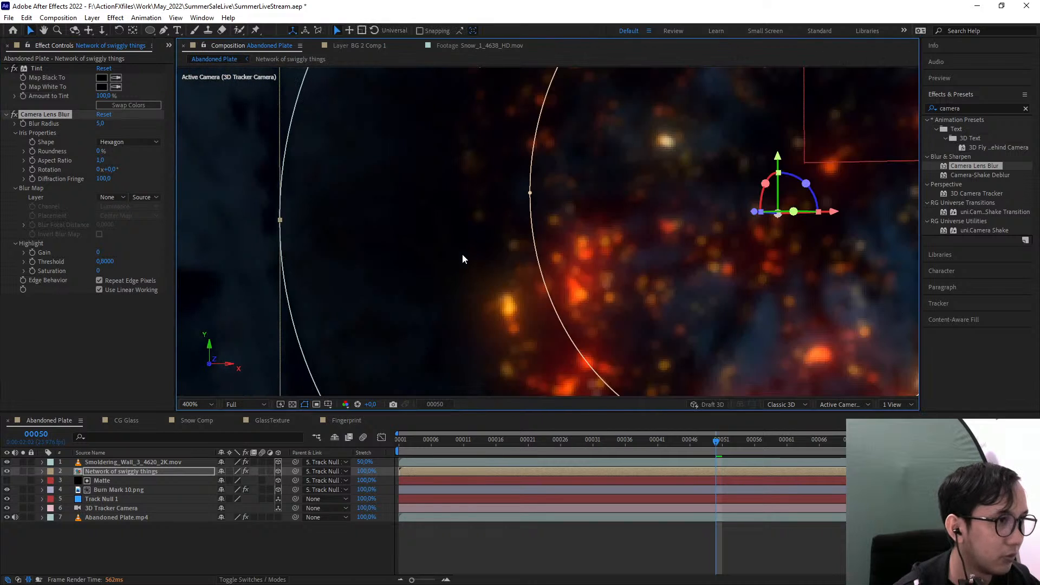
left_click_drag(99, 125, 80, 283)
left_click(70, 324)
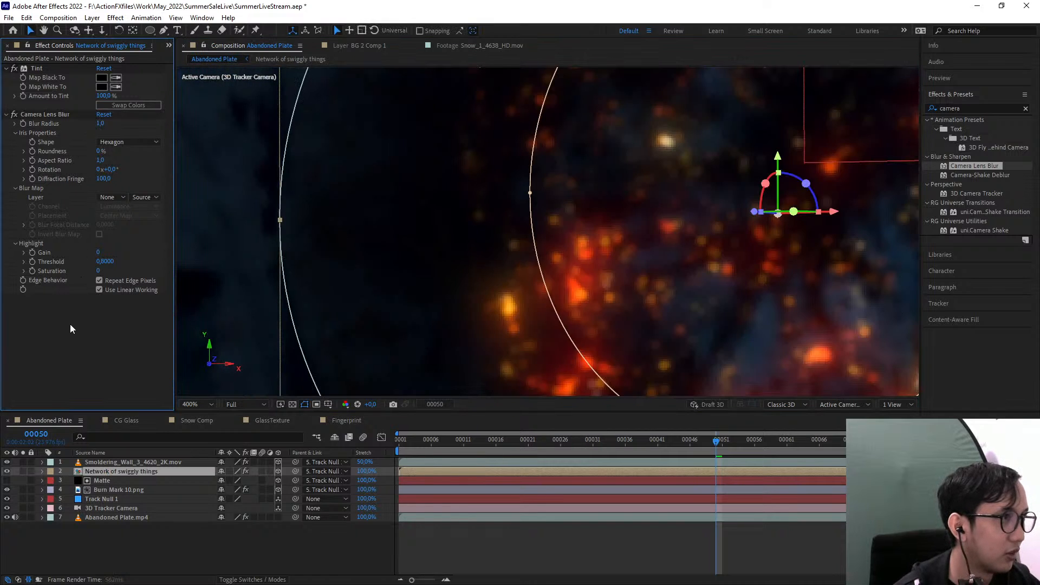
scroll(424, 263, "down", 2)
left_click_drag(425, 263, 402, 314)
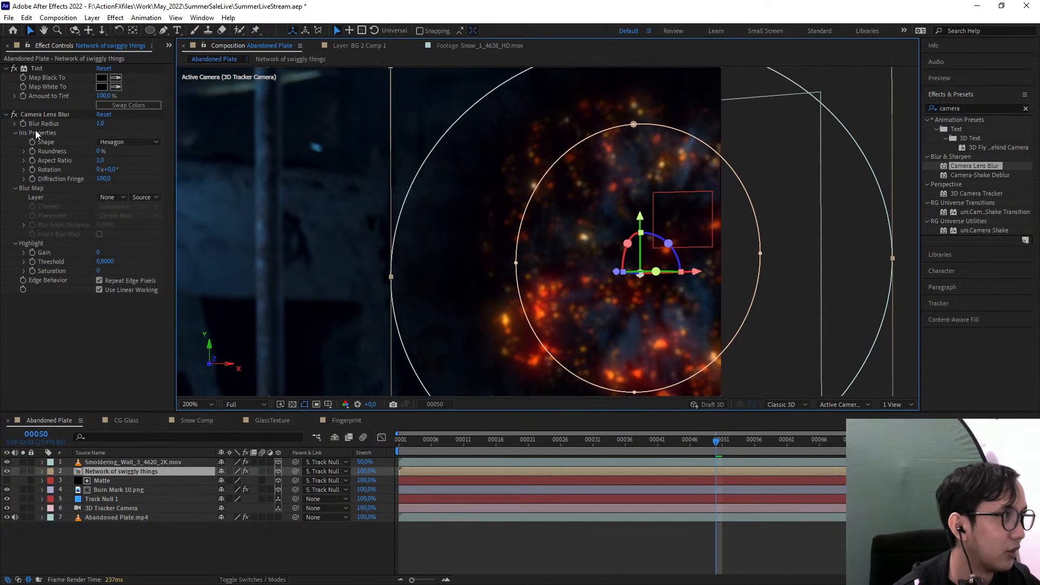
left_click(15, 116)
scroll(629, 275, "down", 1)
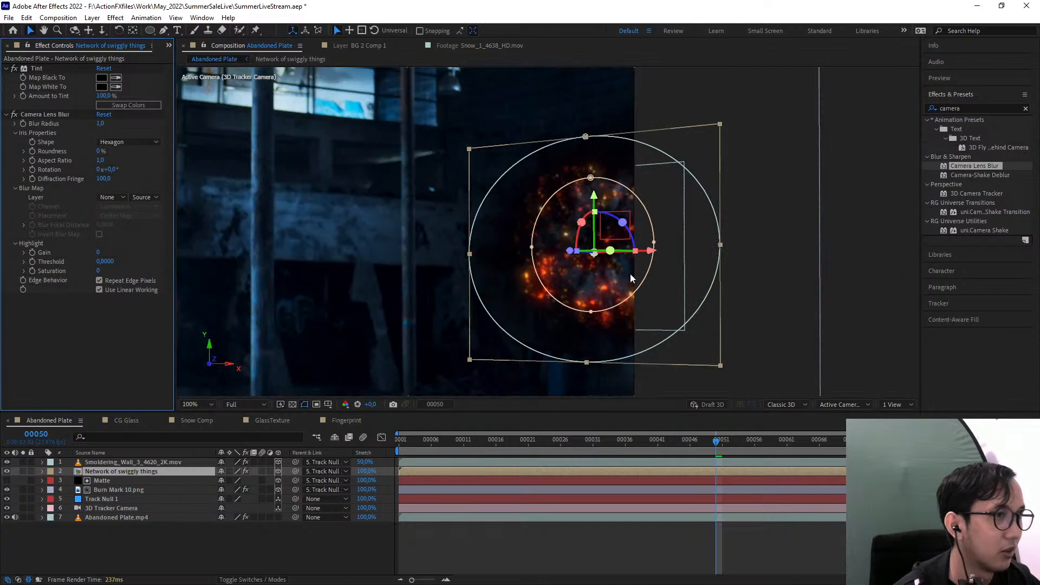
left_click(791, 319)
left_click_drag(749, 314, 710, 302)
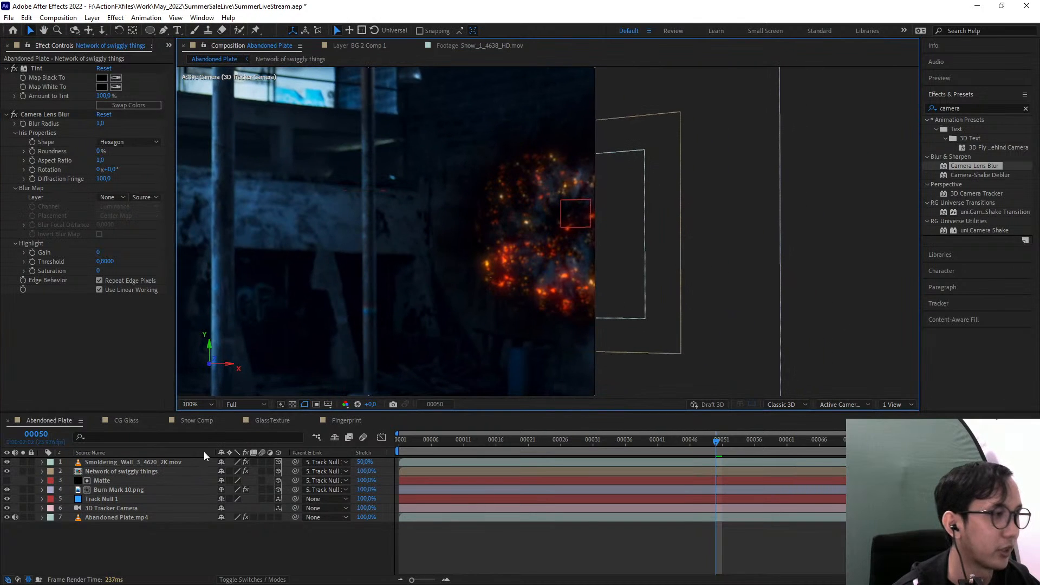
Scale the Network of swiggly things layer up to 71%
left_click(135, 472)
key("s")
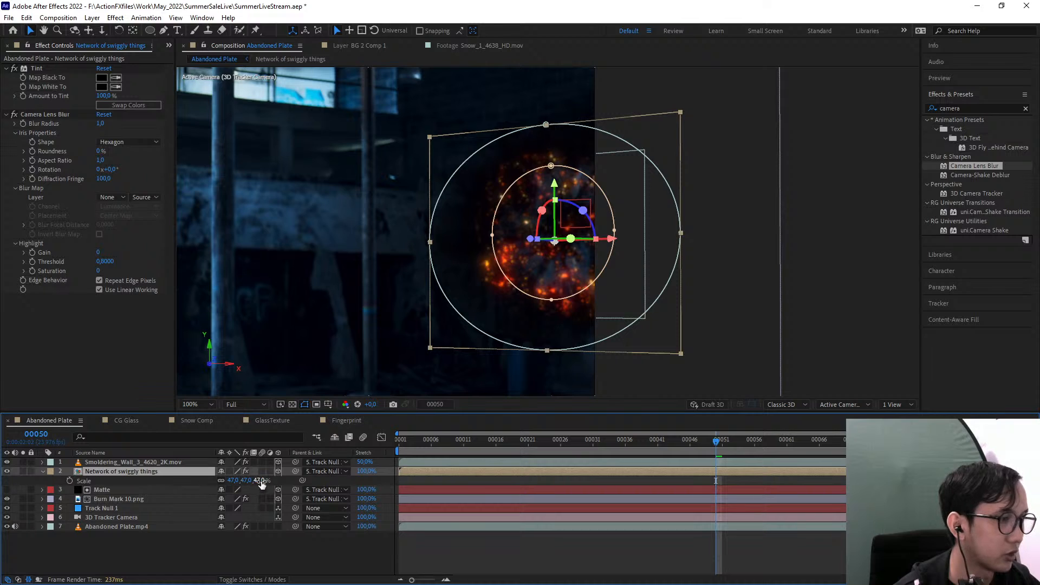
left_click_drag(248, 484, 277, 480)
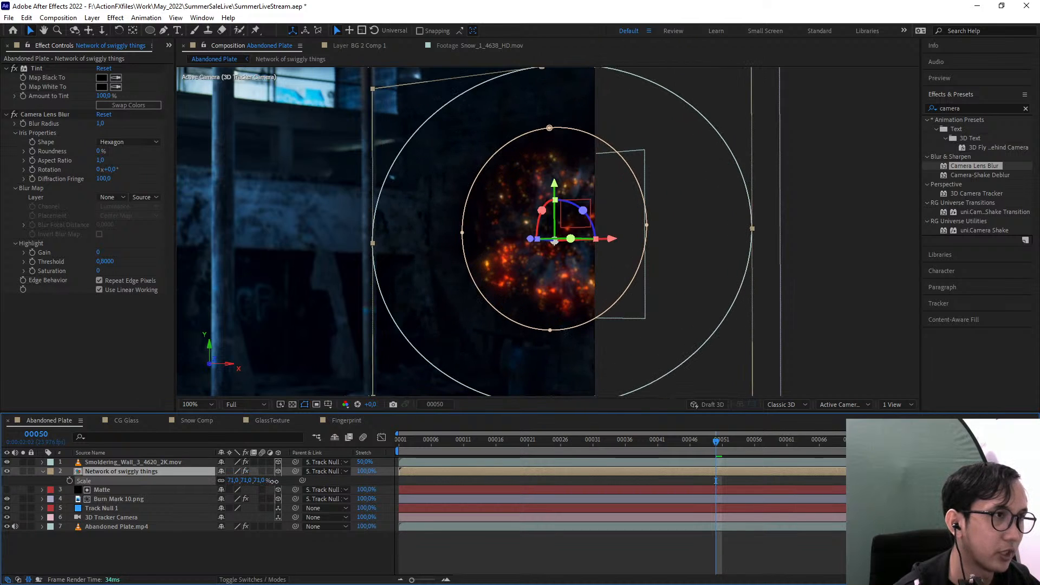
Shrink the inner subtracting mask and recentre it tightly around the embers
double_click(549, 128)
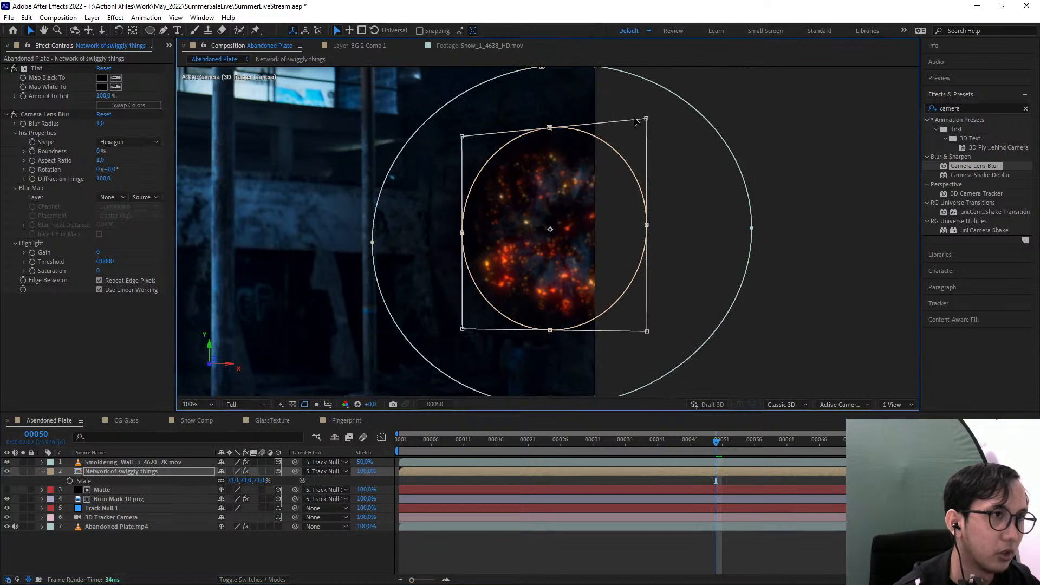
left_click_drag(645, 120, 604, 156)
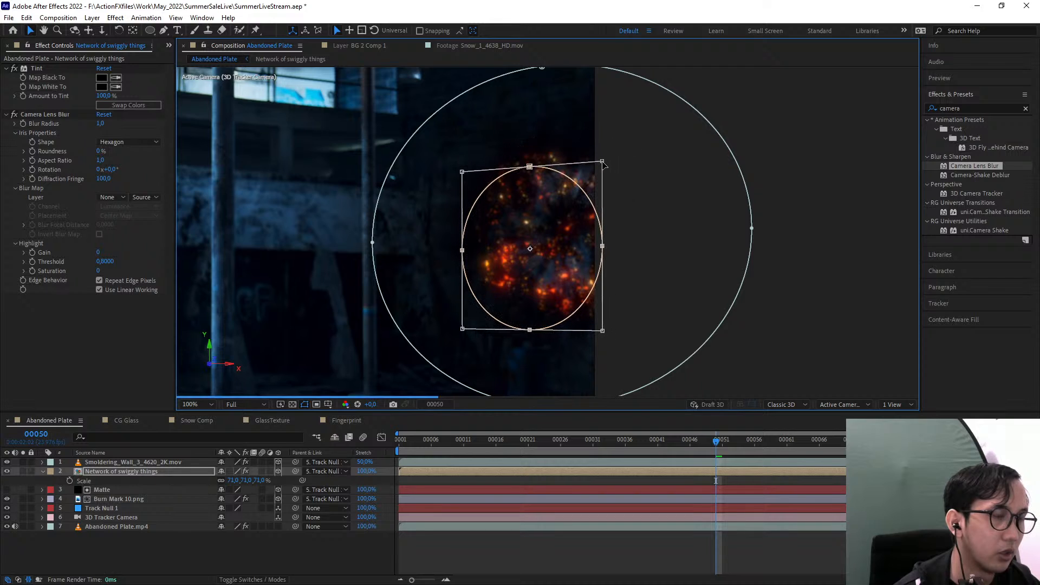
left_click_drag(530, 231, 542, 223)
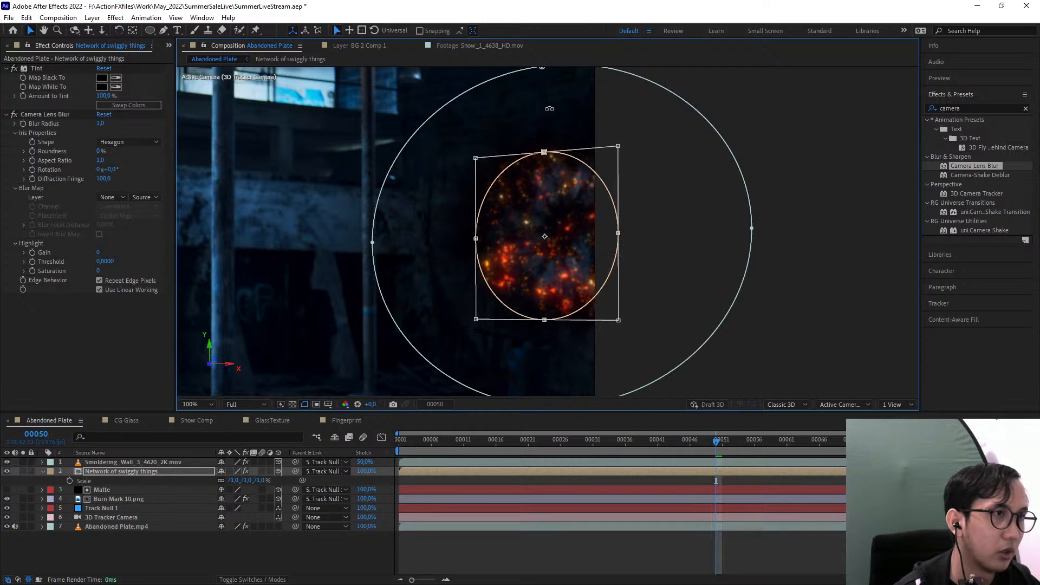
Shrink the outer mask of the vine layer and reposition it so it surrounds the inner mask
scroll(545, 224, "down", 2)
double_click(545, 151)
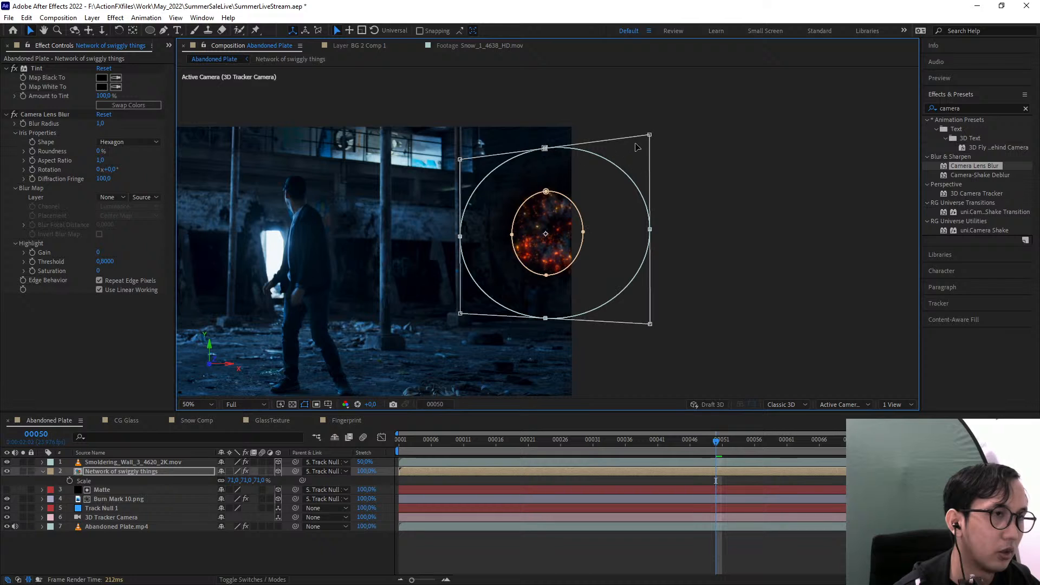
left_click_drag(650, 134, 608, 165)
scroll(548, 231, "up", 2)
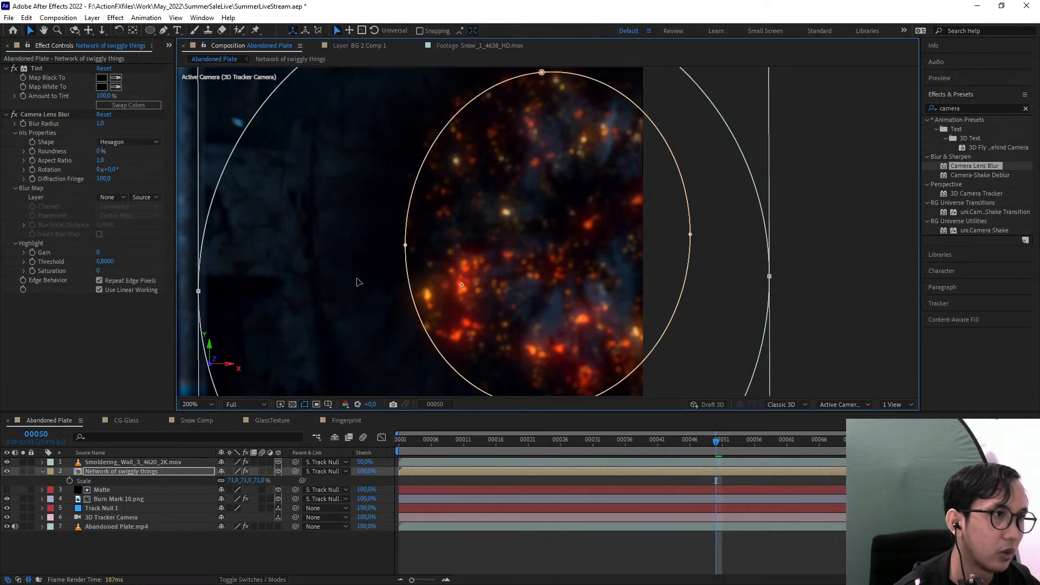
left_click_drag(388, 263, 433, 237)
double_click(769, 256)
left_click(781, 316)
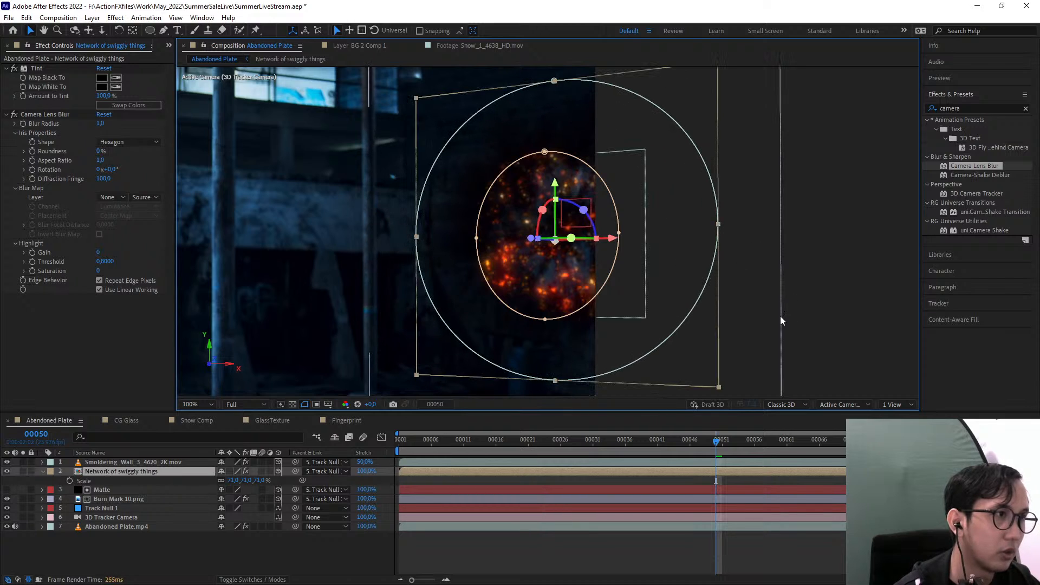
Set the Camera Lens Blur radius on the Network of swiggly things layer to 3.0, judging it at frame 25
left_click(780, 316)
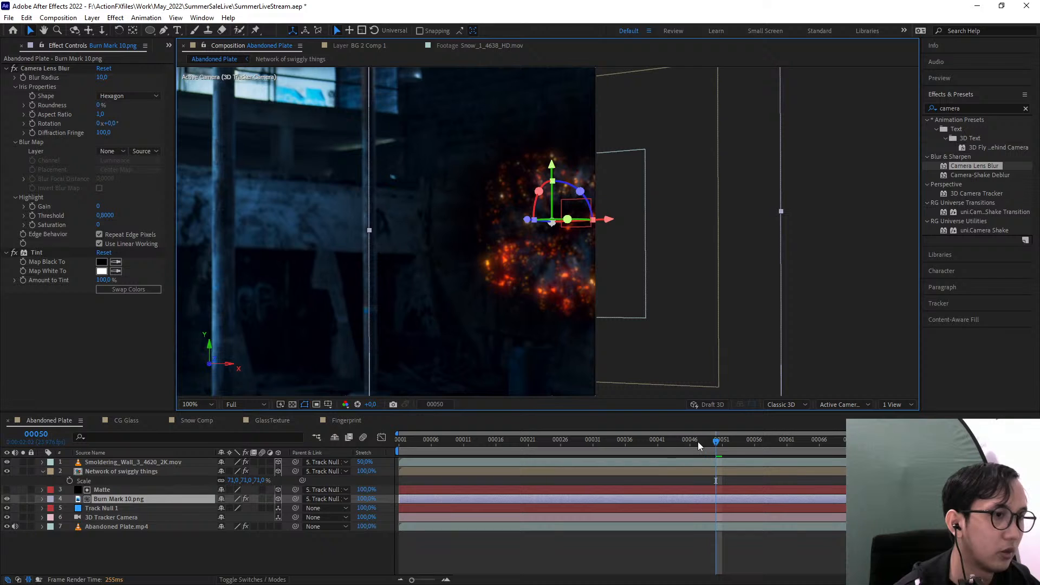
left_click_drag(698, 441, 445, 440)
key("space")
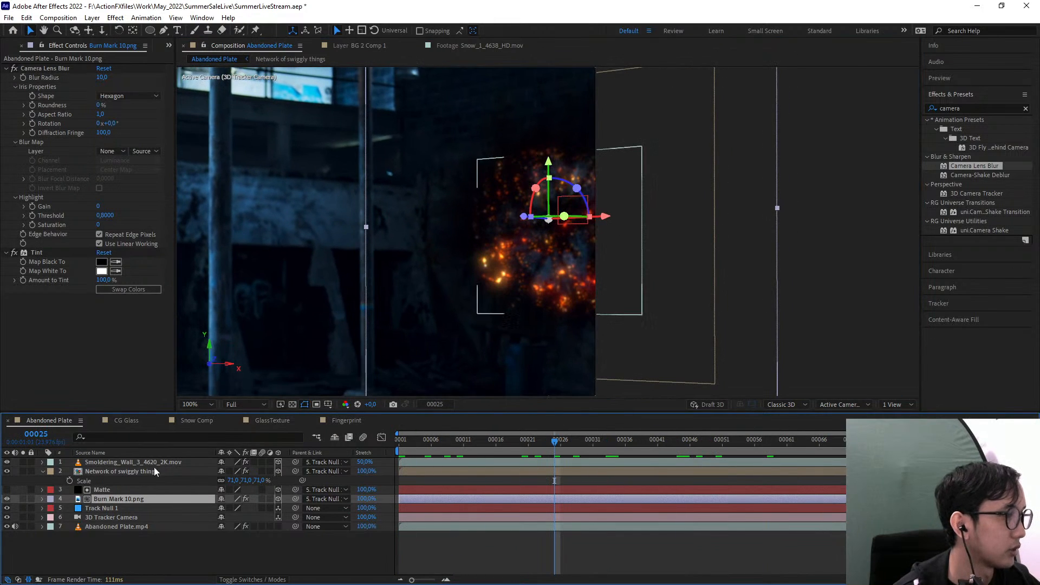
left_click(130, 472)
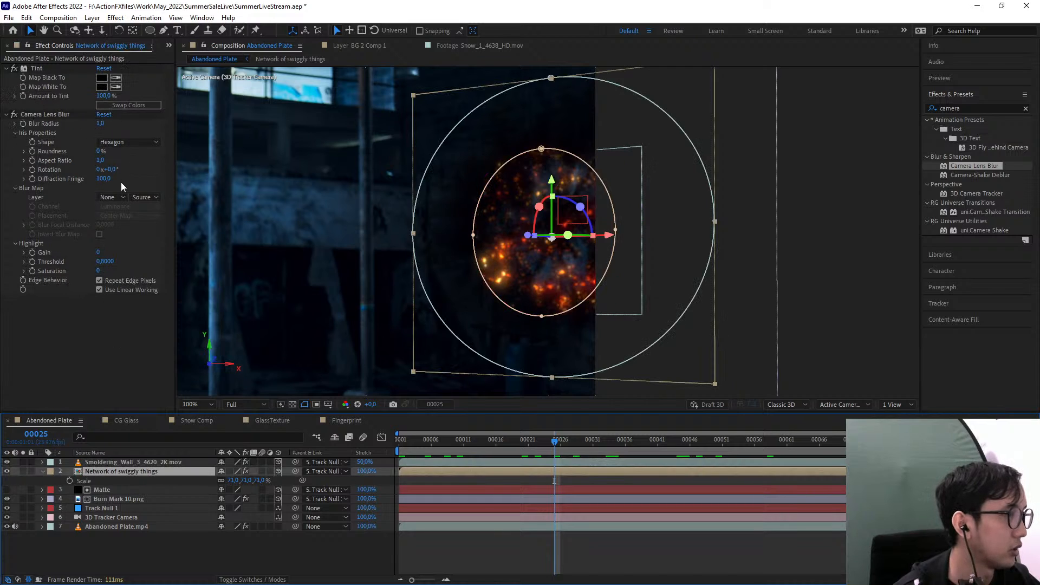
left_click(101, 124)
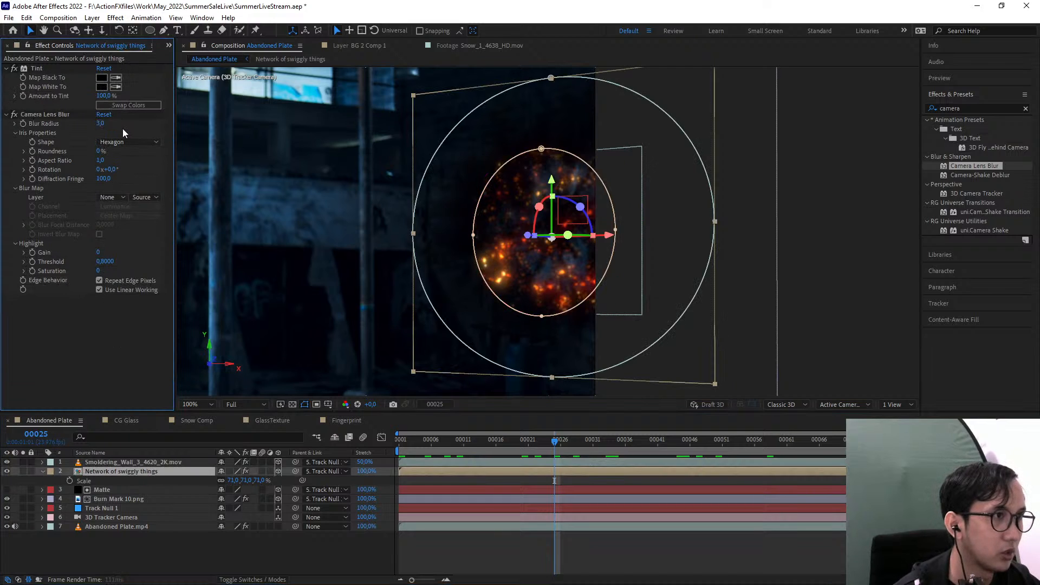
left_click(790, 190)
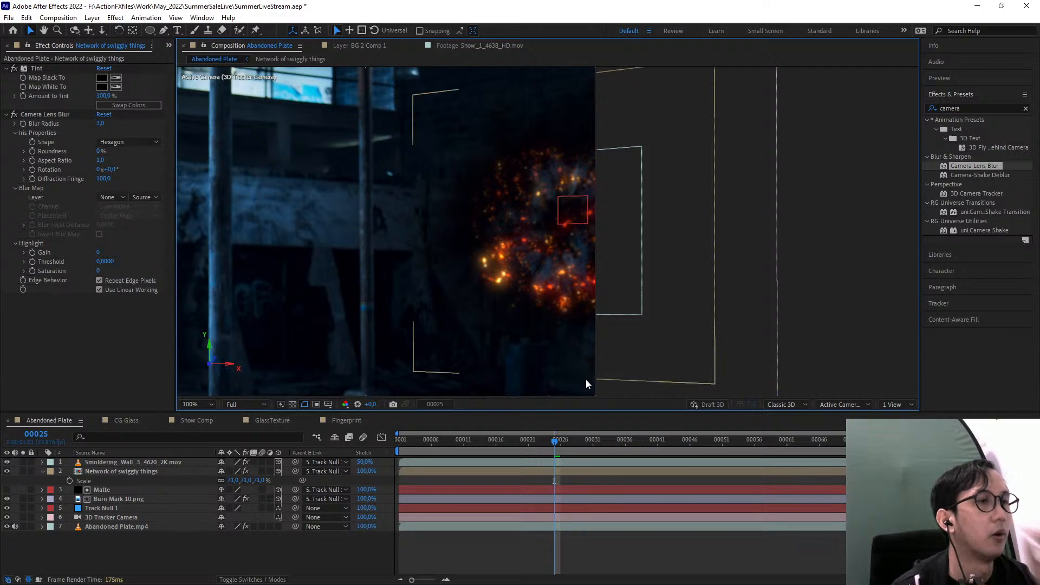
Play and scrub through the shot, examining how the embers and blurred vines sit on the wall up close
key("space")
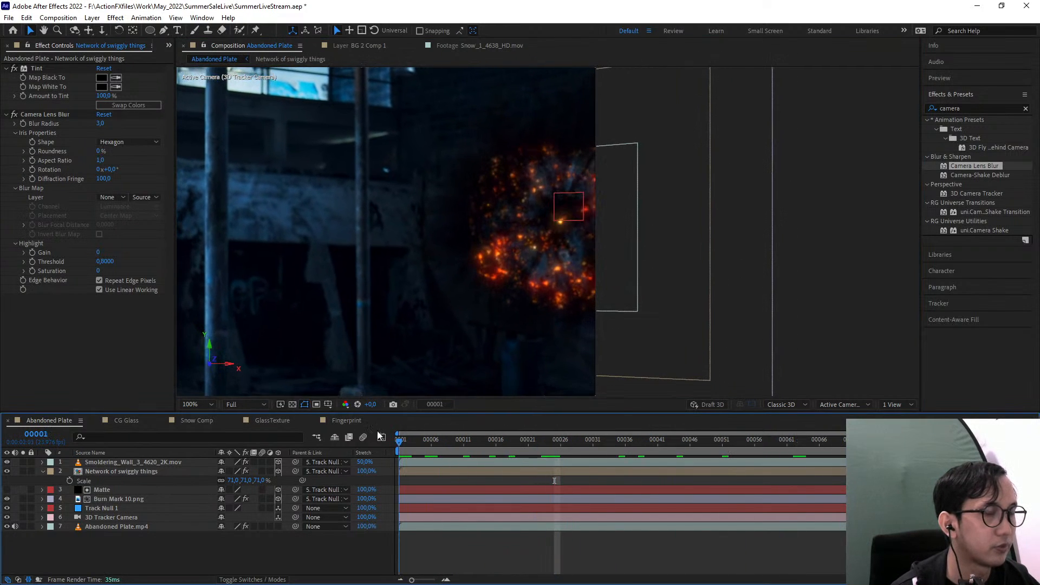
key("space")
key("Home")
scroll(539, 183, "up", 1)
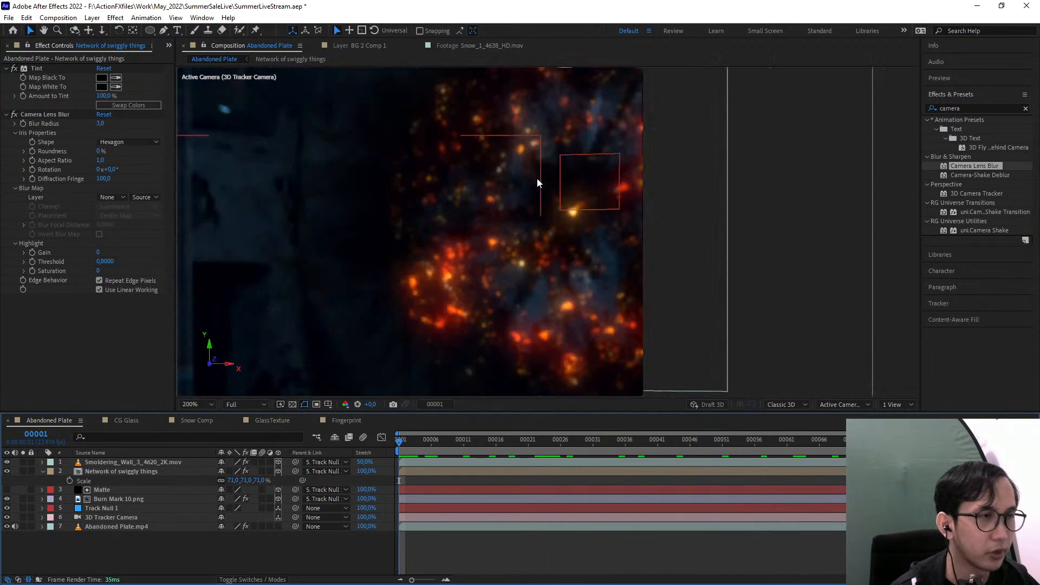
left_click_drag(542, 200, 495, 314)
left_click_drag(441, 444, 826, 456)
key("Home")
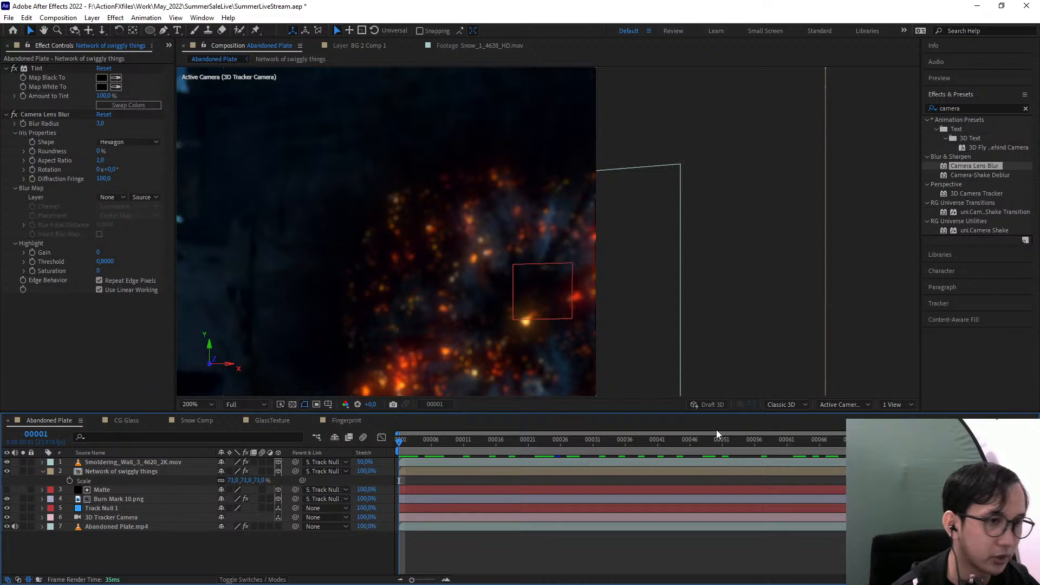
Switch the composition to the Top view and frame the edge-on wall layers closely
left_click(841, 404)
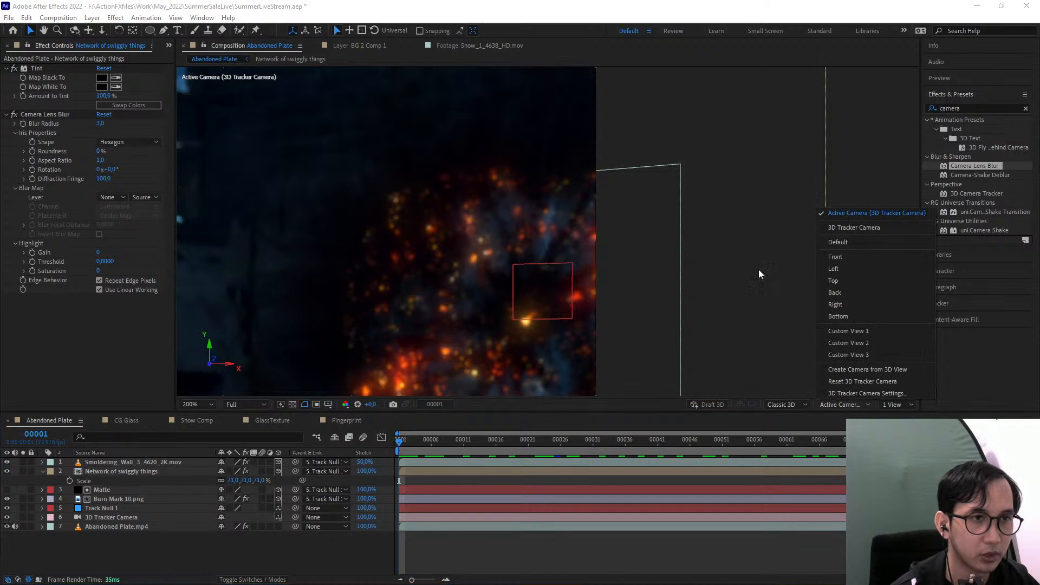
left_click(846, 280)
scroll(444, 272, "down", 3)
scroll(463, 291, "up", 2)
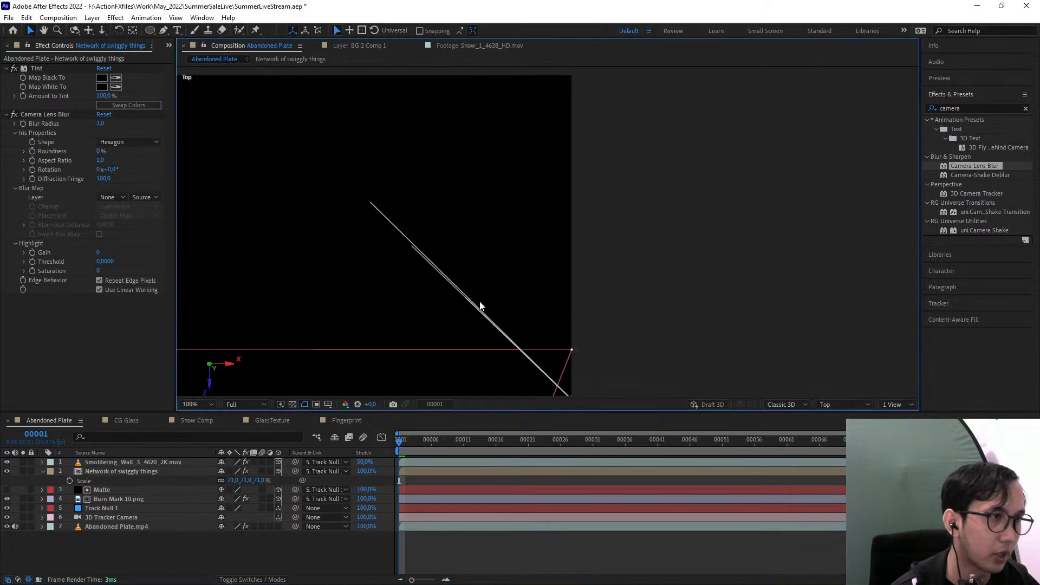
left_click_drag(481, 304, 551, 230)
scroll(552, 229, "up", 2)
Try to move the Burn Mark 10.png layer along its Z axis towards the vine and ember layers
left_click(524, 205)
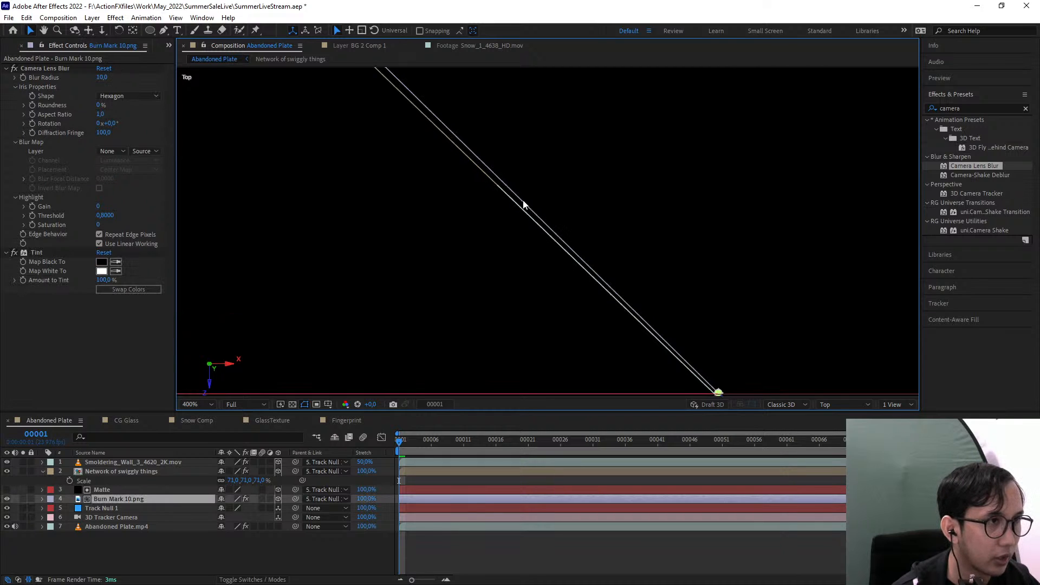
scroll(546, 229, "down", 1)
scroll(554, 265, "up", 1)
mouse_move(605, 319)
left_mouse_down()
mouse_move(553, 264)
mouse_move(569, 291)
left_mouse_up()
scroll(568, 292, "up", 1)
scroll(569, 292, "up", 1)
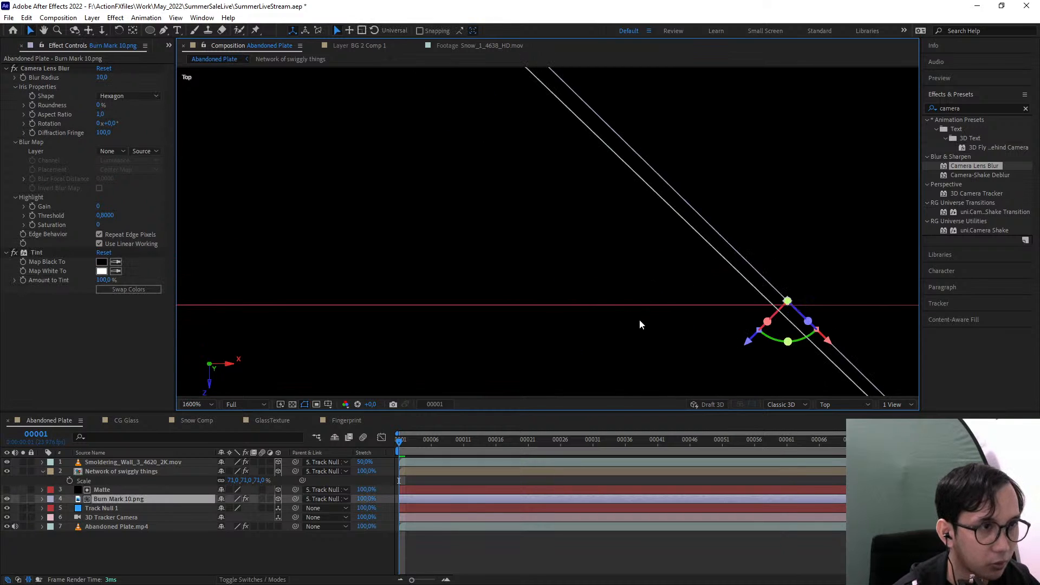
left_click_drag(643, 327, 501, 300)
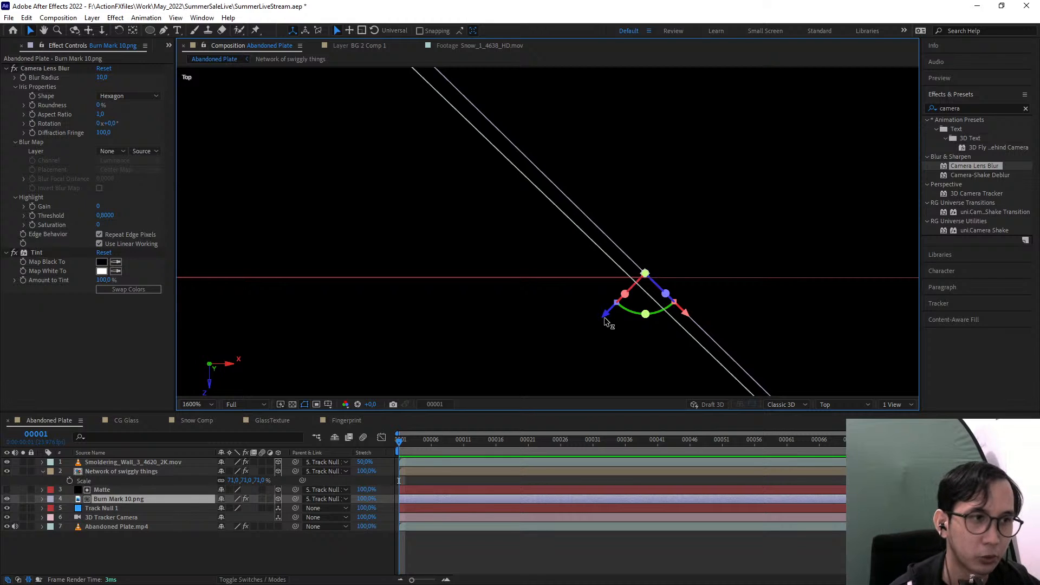
left_click_drag(605, 320, 613, 329)
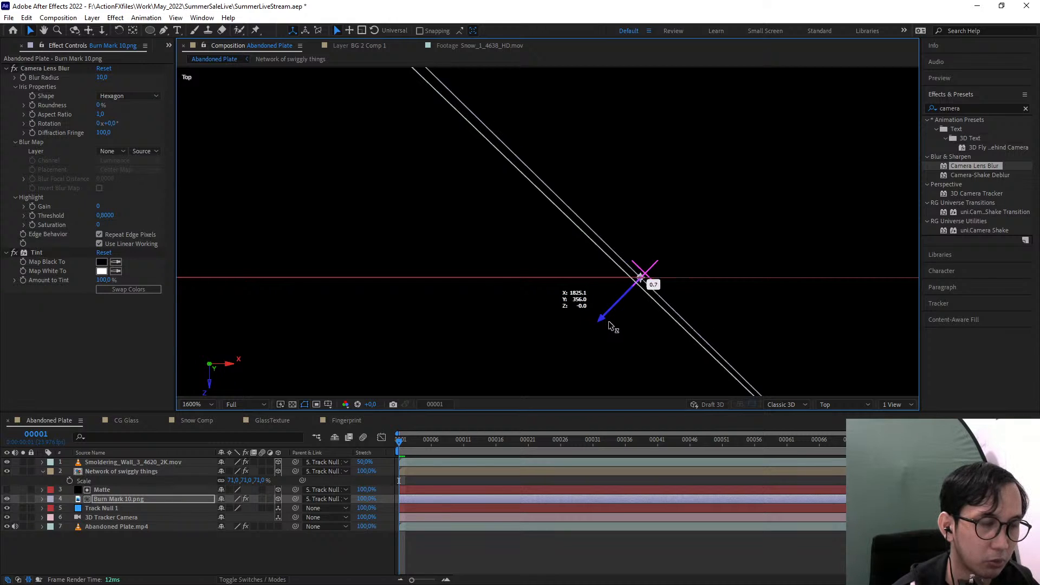
left_click_drag(613, 328, 620, 326)
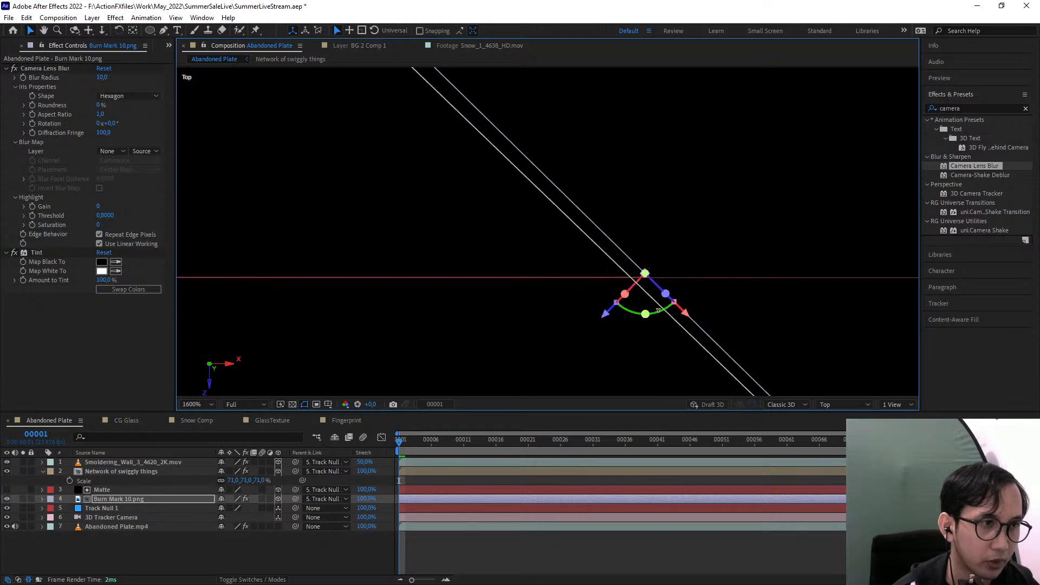
Move the Smoldering_Wall and Network of swiggly things layers together along Z, slightly closer to the burn mark
left_click(139, 469)
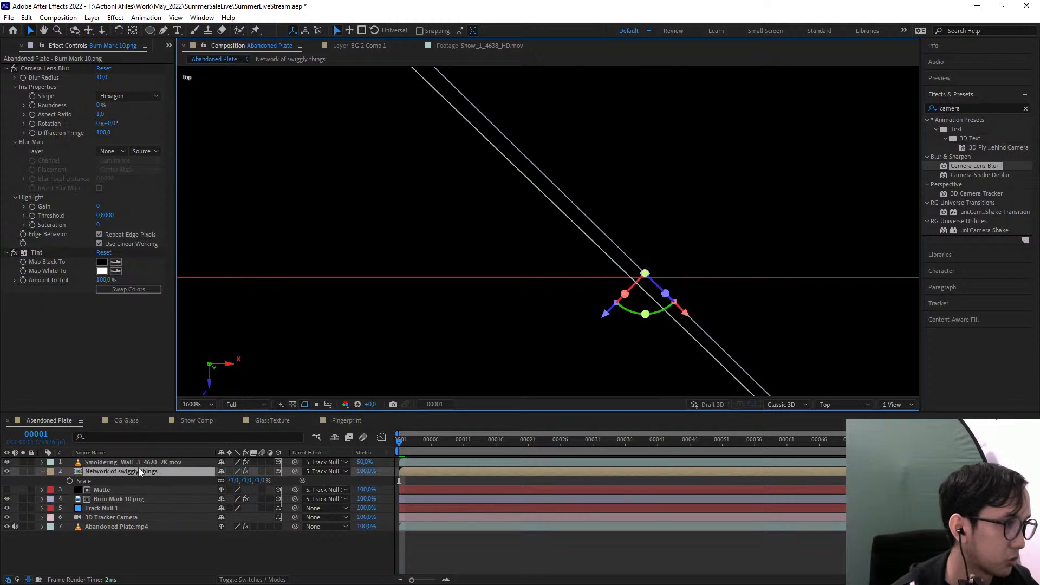
left_click(140, 464, "ctrl")
left_click_drag(558, 340, 420, 284)
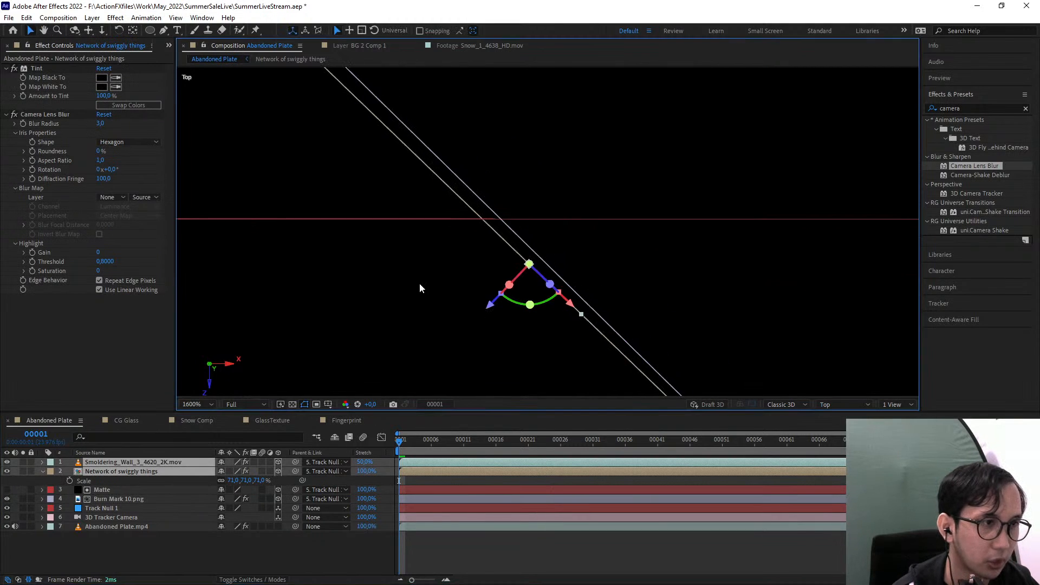
left_click_drag(491, 305, 506, 305)
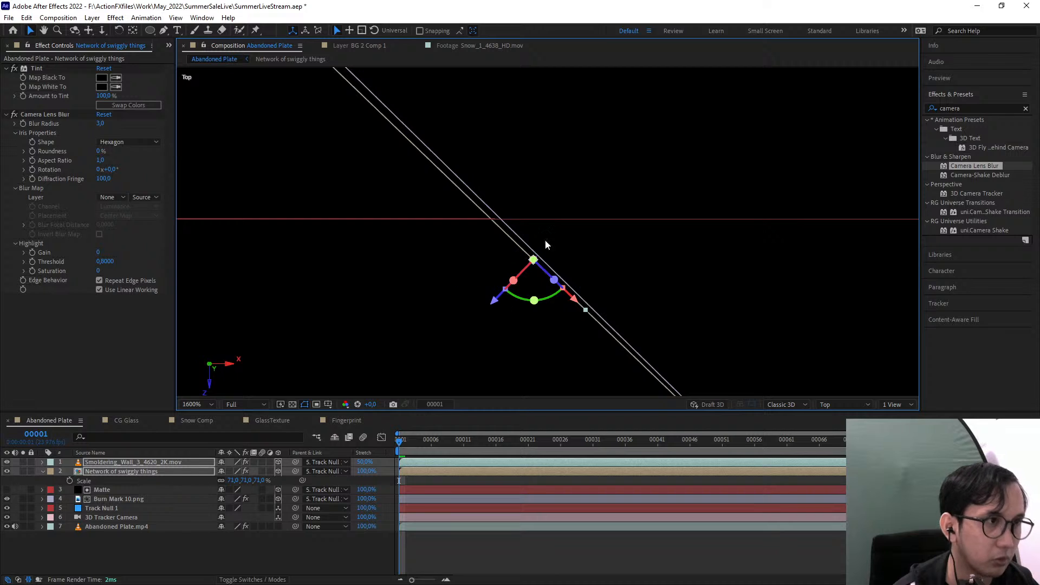
Return the composition to the Active Camera view and deselect the layers to check the embers on the wall
left_click(834, 406)
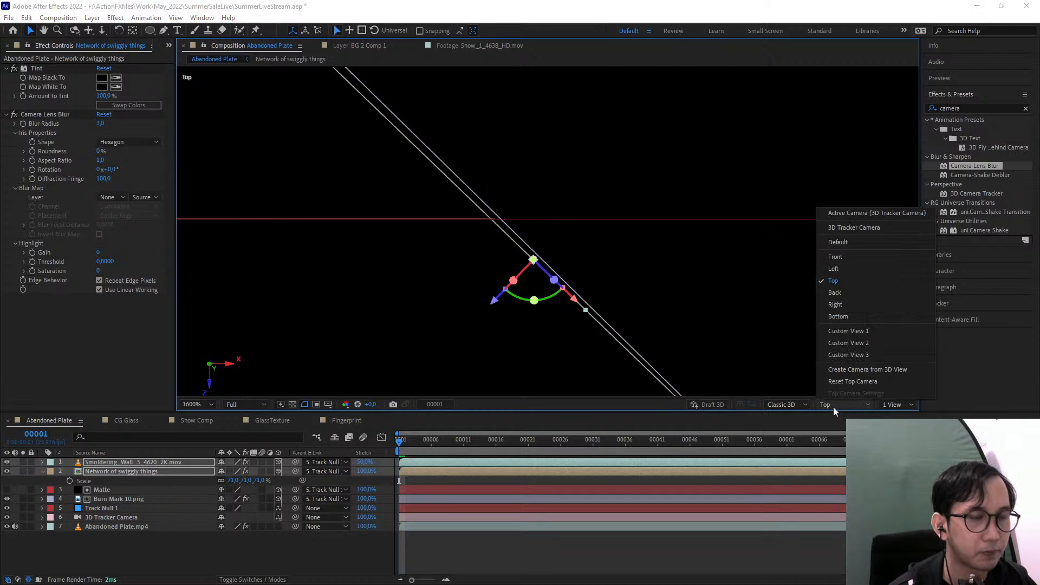
left_click(839, 209)
scroll(689, 244, "down", 4)
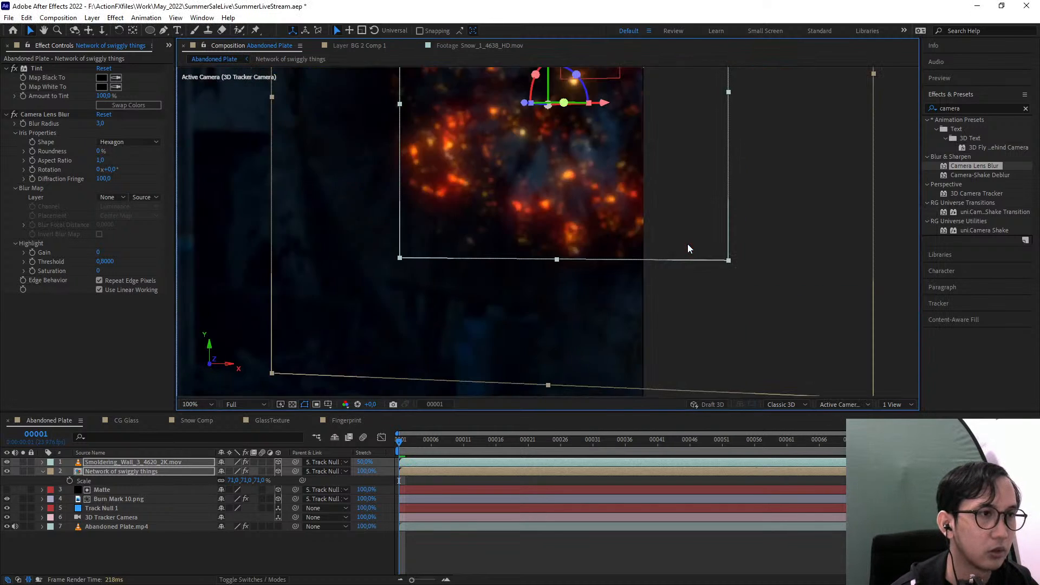
left_click(807, 305)
left_click_drag(609, 284, 691, 319)
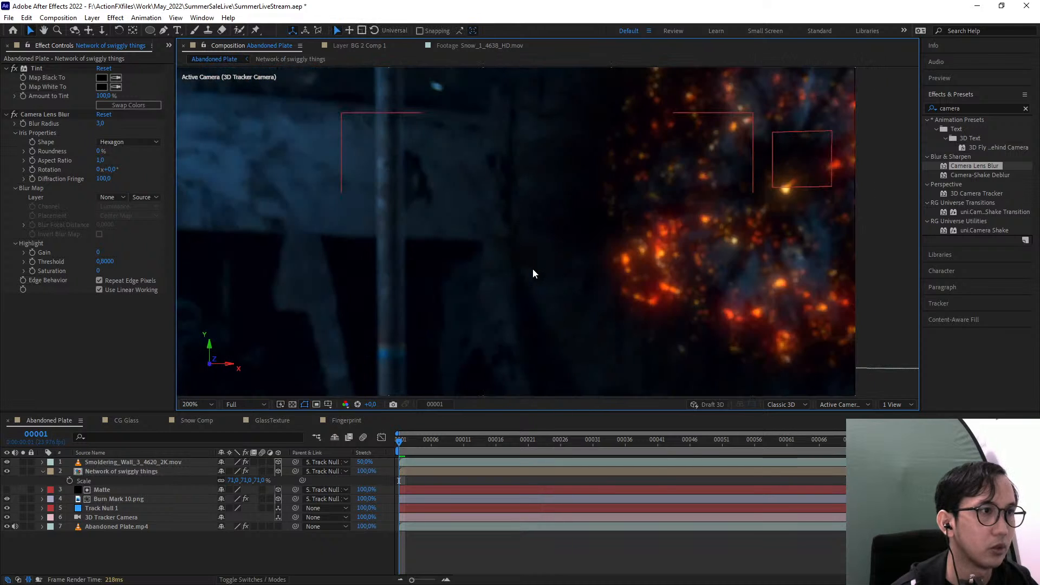
left_click_drag(531, 268, 592, 293)
Disable Camera Lens Blur on the Network of swiggly things layer and toggle its Tint off and on to compare
left_click(132, 472)
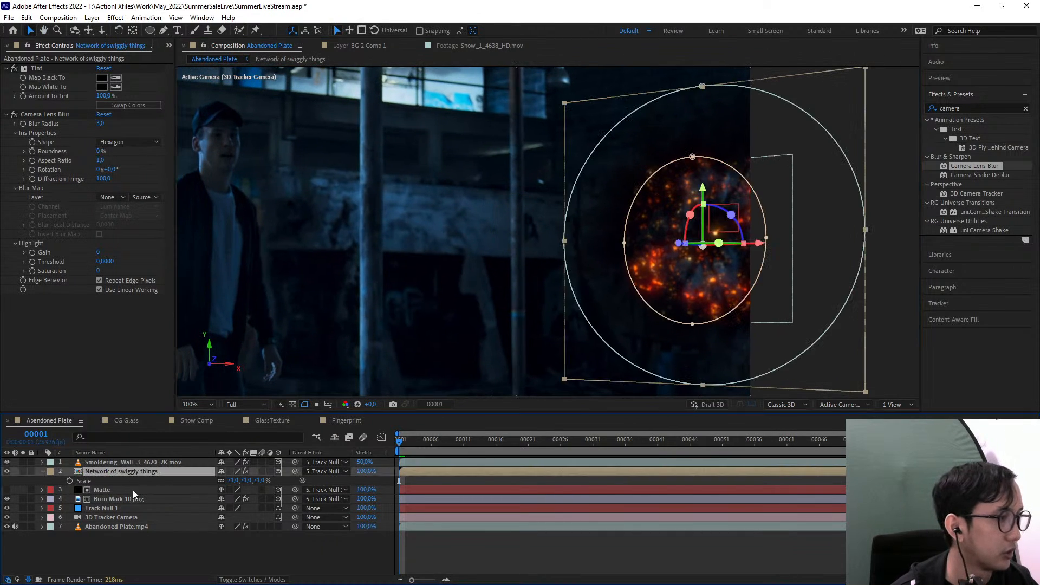
left_click(128, 508)
left_click(125, 499)
left_click(106, 471)
scroll(704, 205, "up", 1)
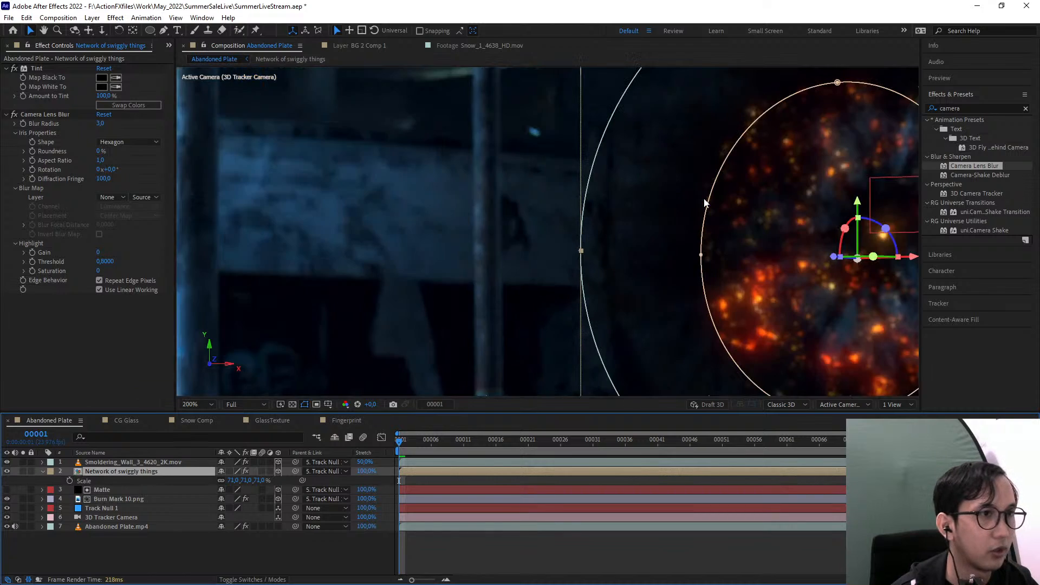
left_click_drag(702, 208, 605, 233)
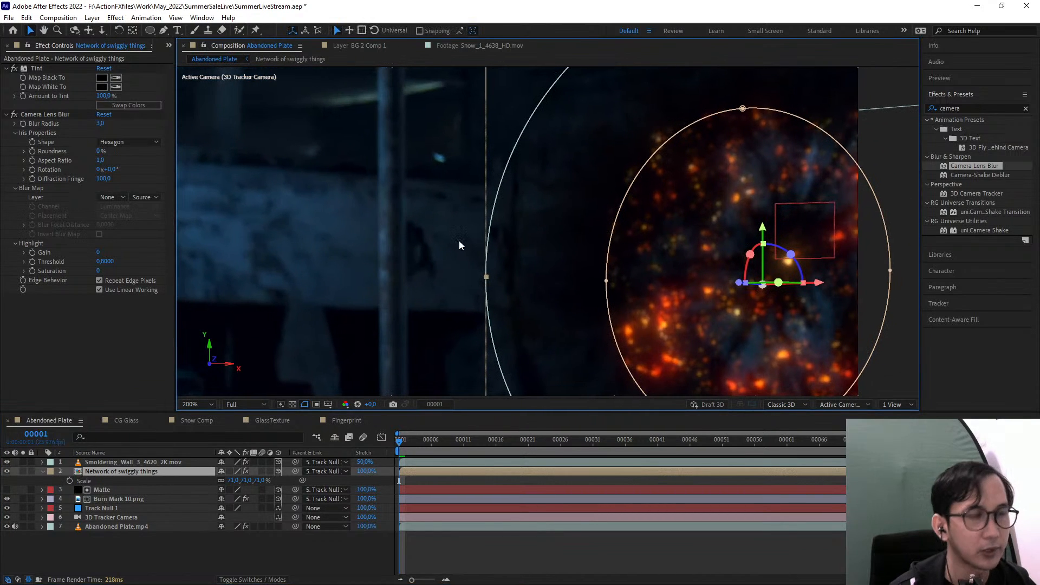
left_click(14, 68)
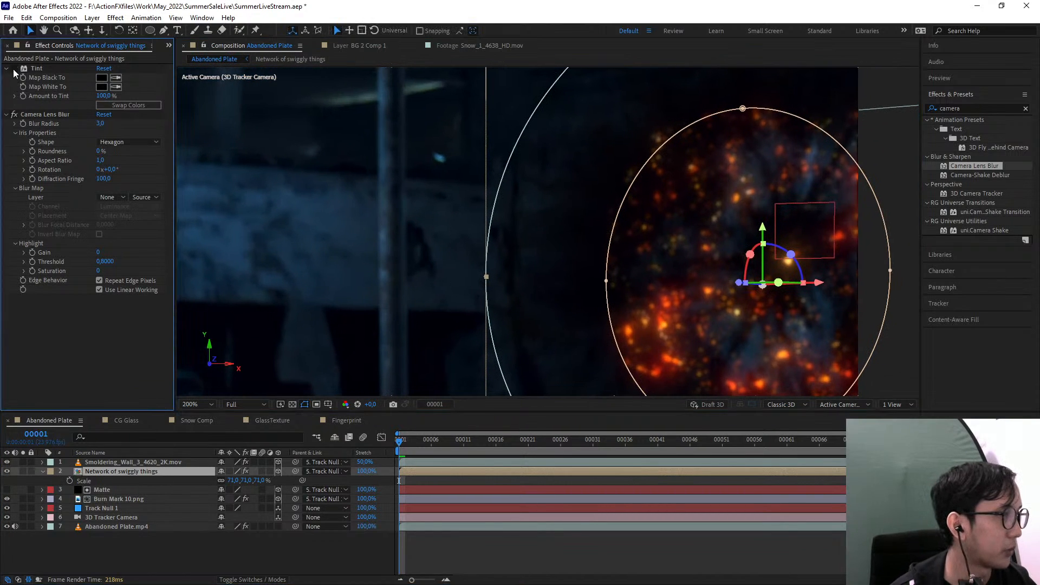
left_click(14, 115)
left_click_drag(652, 258, 548, 260)
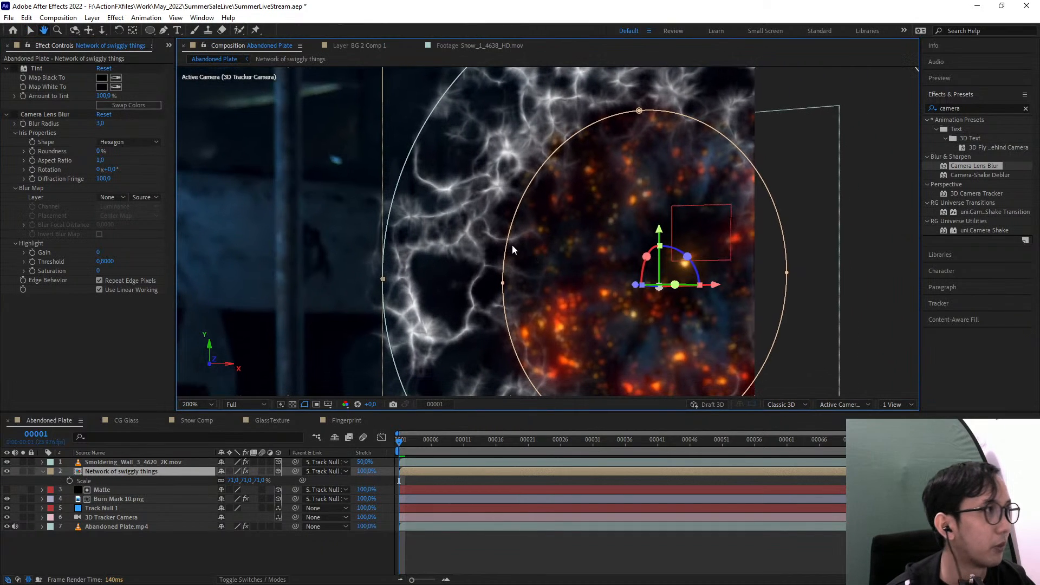
left_click(14, 68)
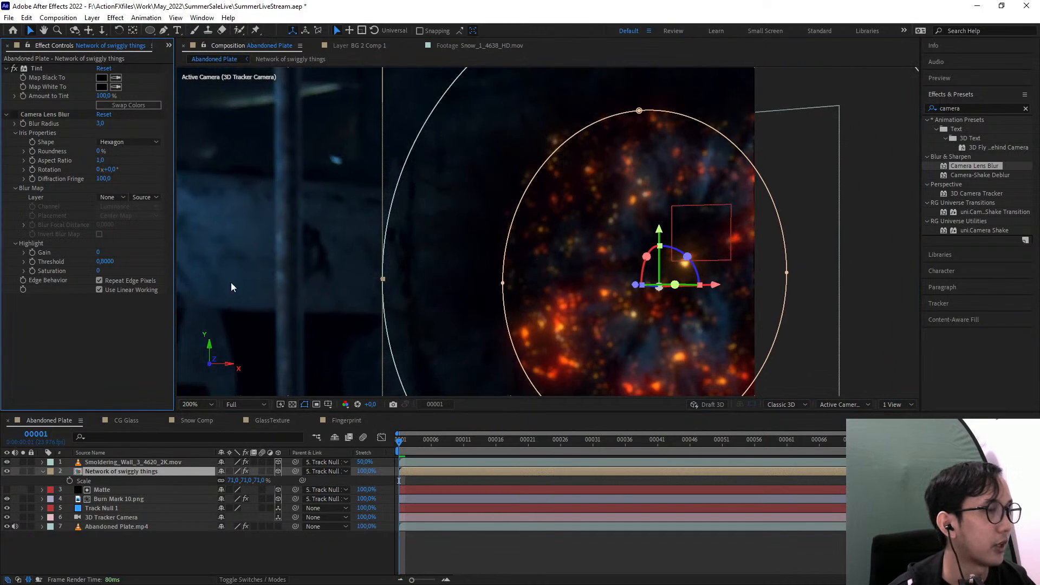
Solo the Network of swiggly things layer and disable its Tint to show the white vine ring alone
left_click(23, 471)
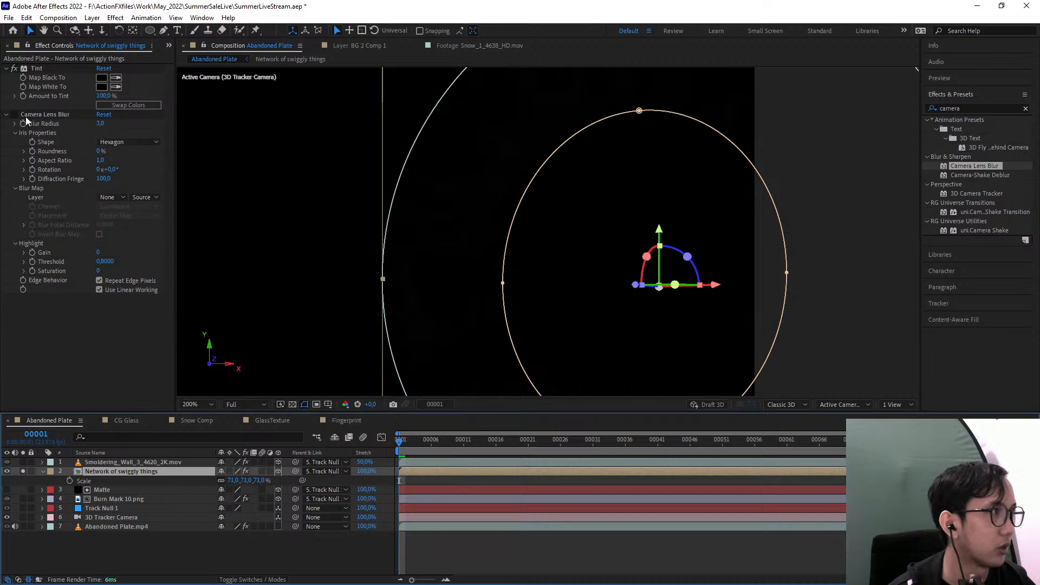
left_click(13, 68)
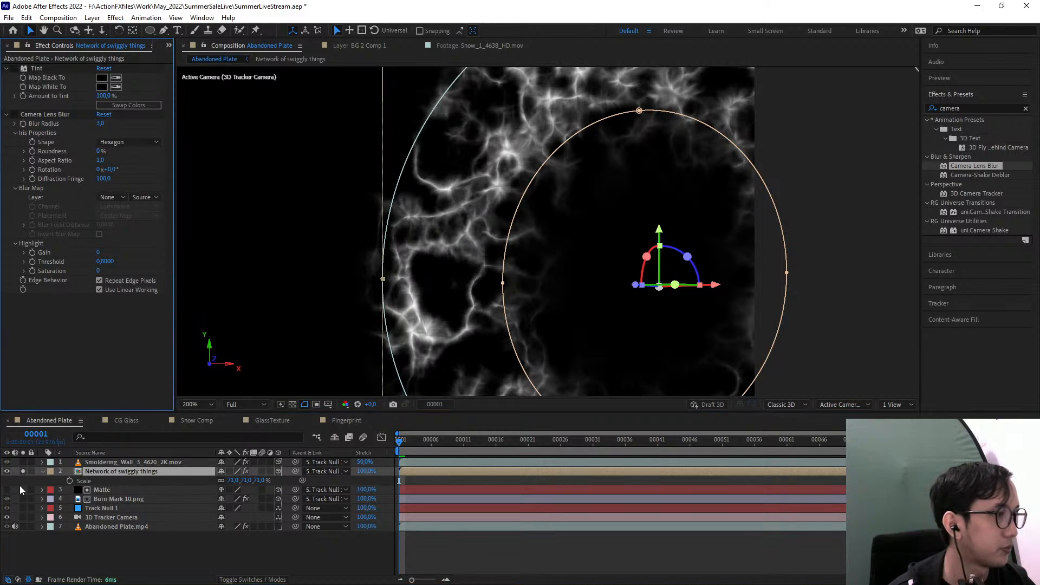
scroll(588, 227, "down", 2)
scroll(625, 220, "up", 1)
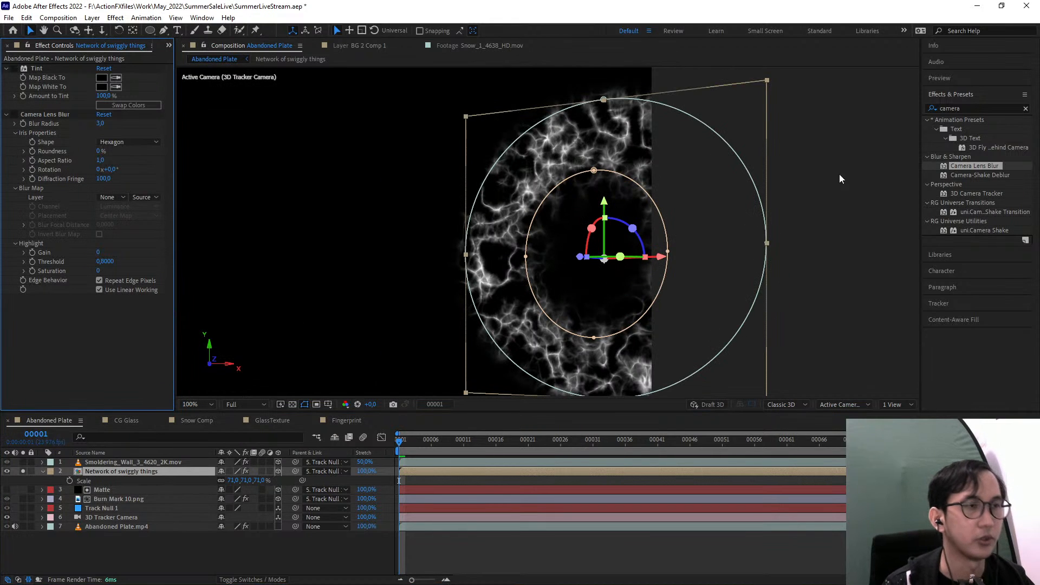
left_click(902, 162)
Find the Emboss effect and apply it to the Network of swiggly things layer, below Camera Lens Blur
left_click(969, 108)
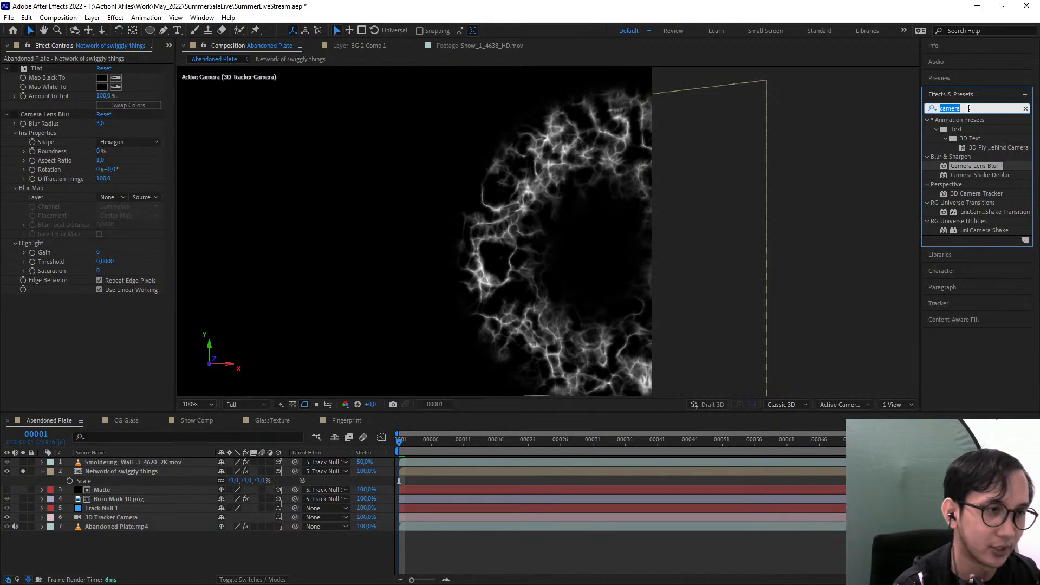
type("emboss")
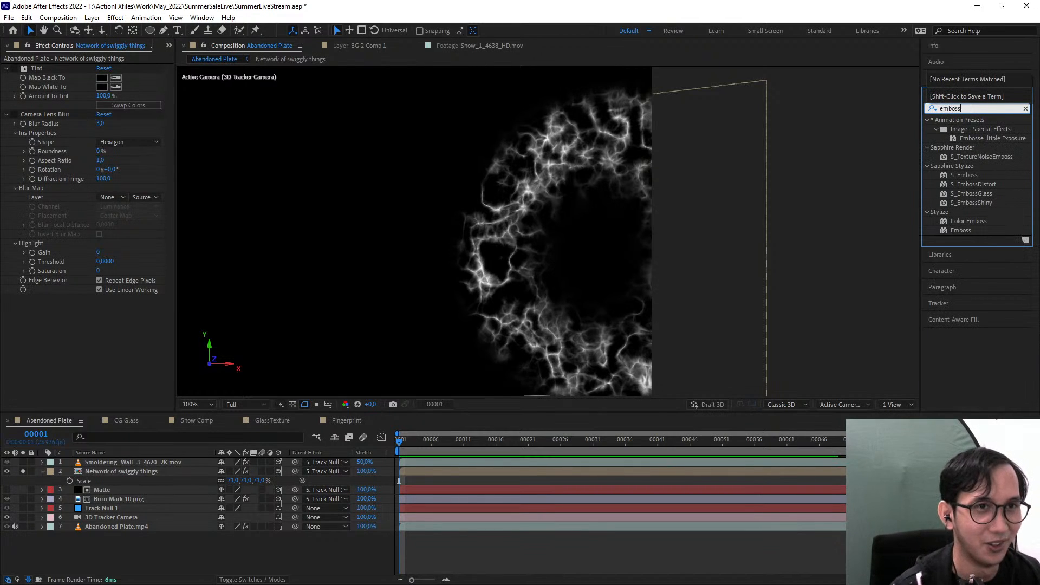
left_click_drag(959, 232, 105, 353)
left_click(824, 219)
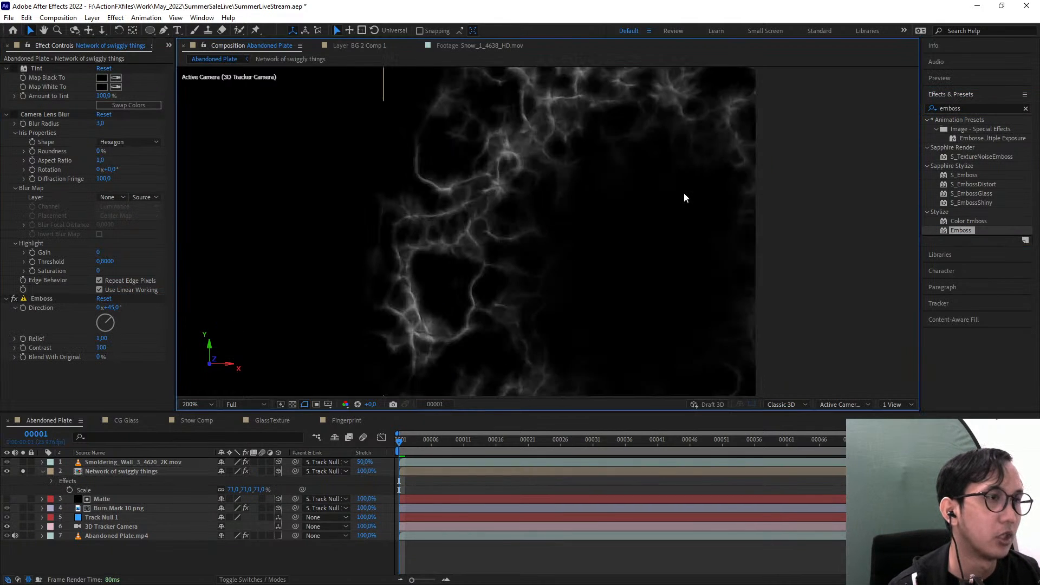
scroll(558, 195, "up", 2)
left_click_drag(546, 219, 570, 250)
scroll(579, 229, "up", 1)
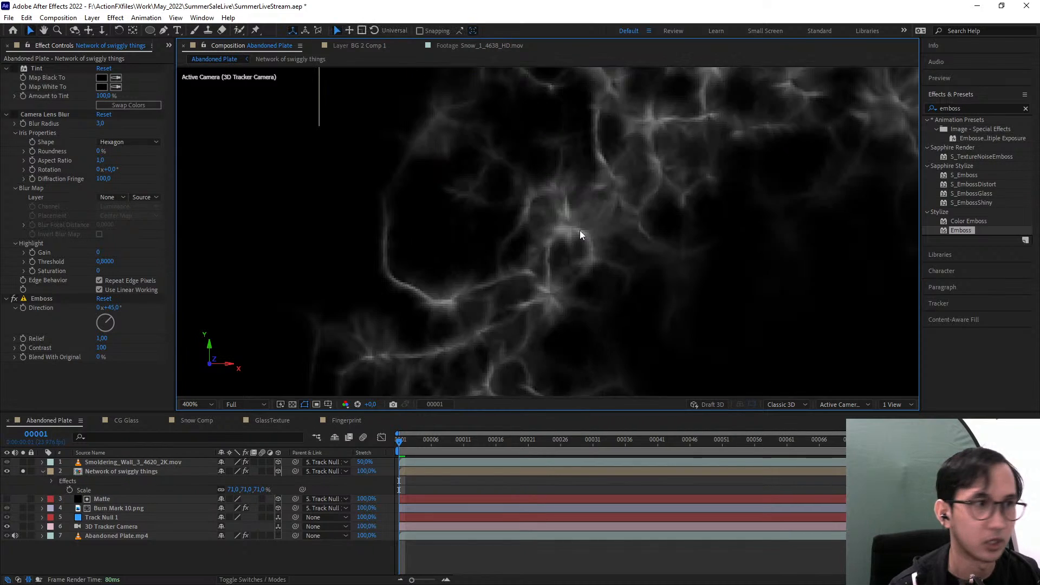
scroll(570, 223, "down", 1)
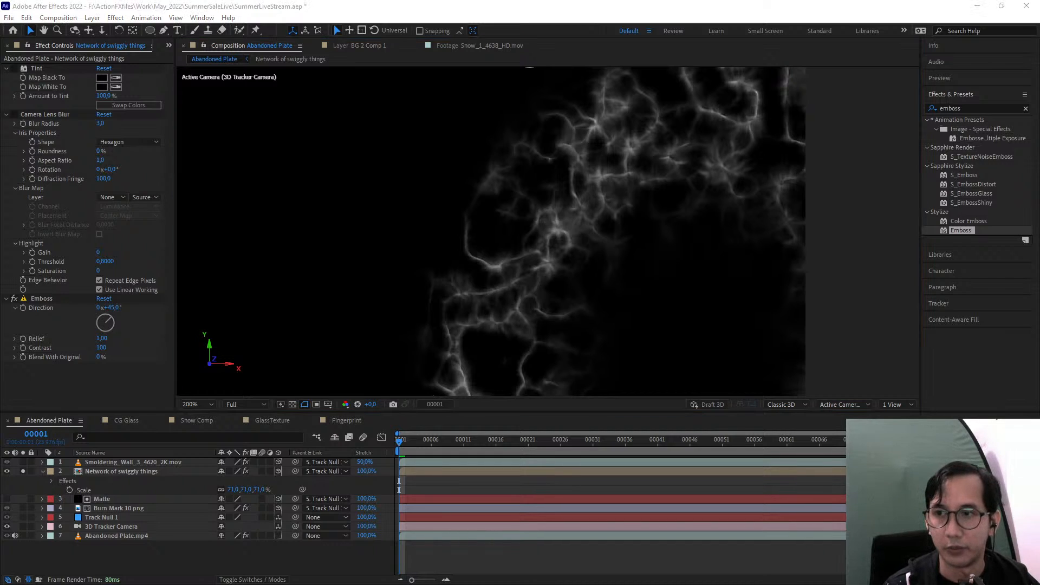
Set the Emboss direction to 192° and its contrast to 363 on the Network of swiggly things layer
key("alt+Tab")
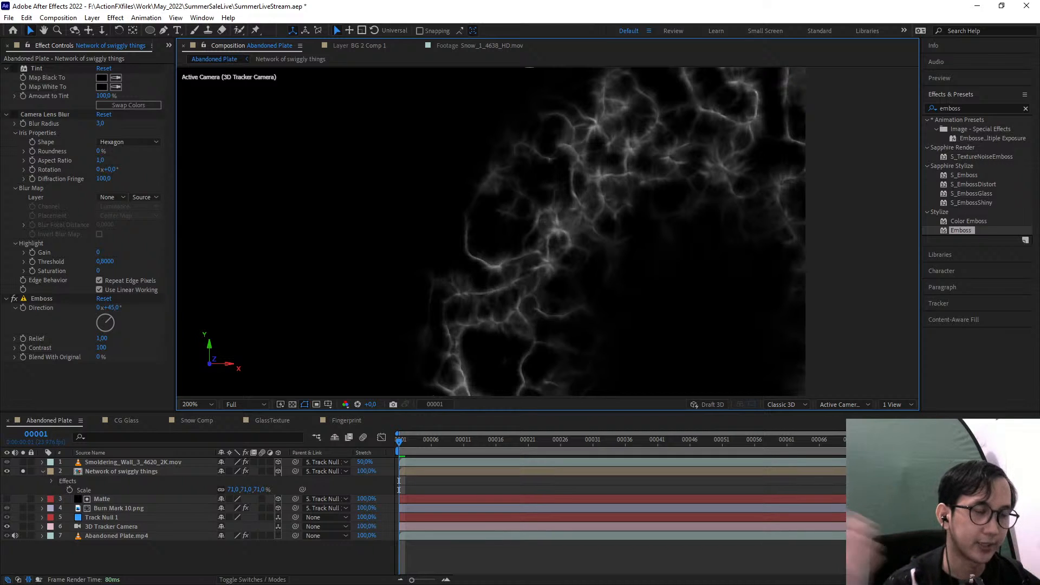
left_click_drag(648, 255, 558, 202)
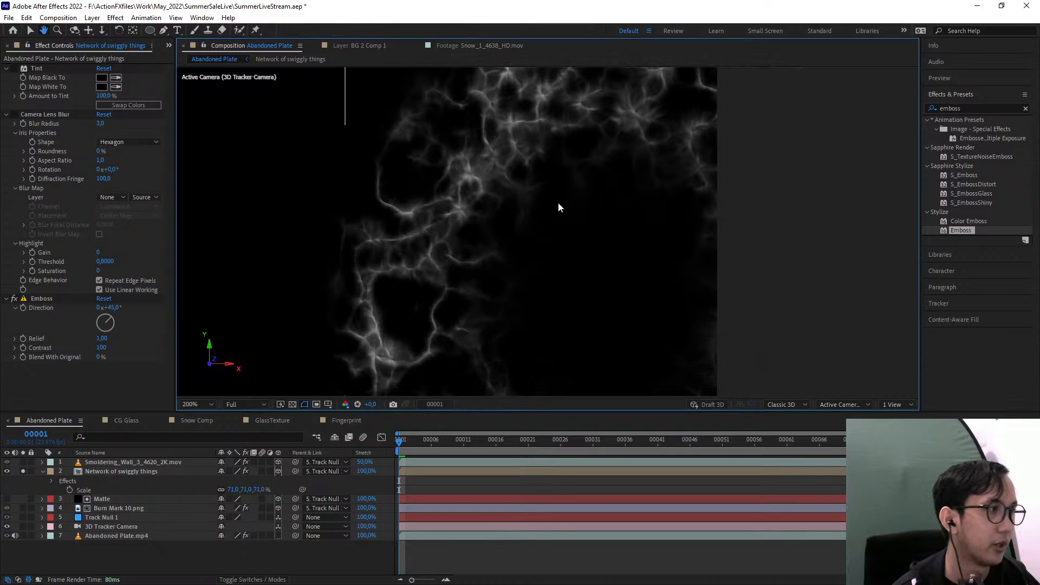
left_click_drag(110, 309, 206, 317)
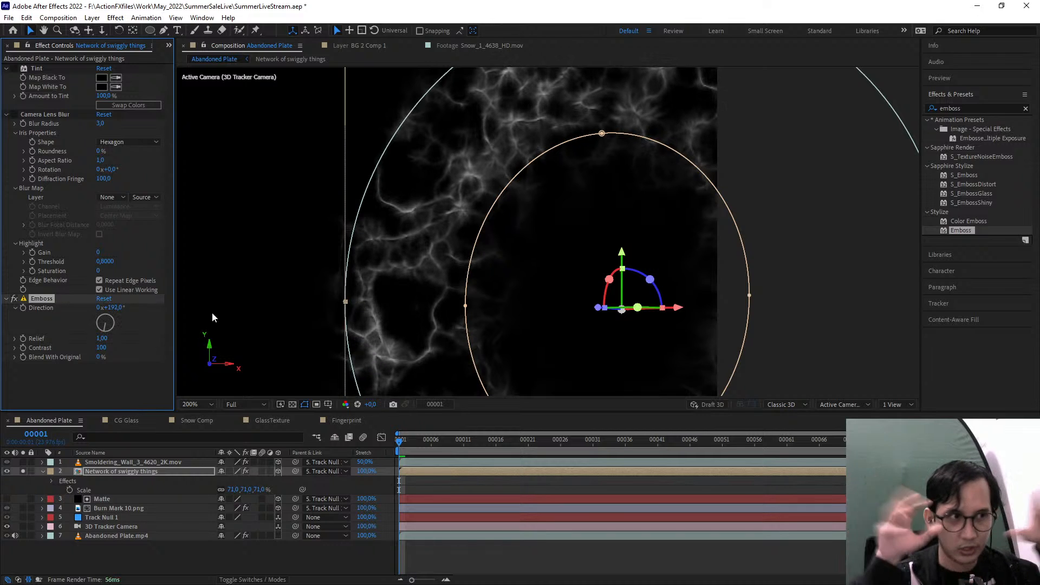
left_click_drag(510, 220, 597, 303)
scroll(578, 289, "up", 1)
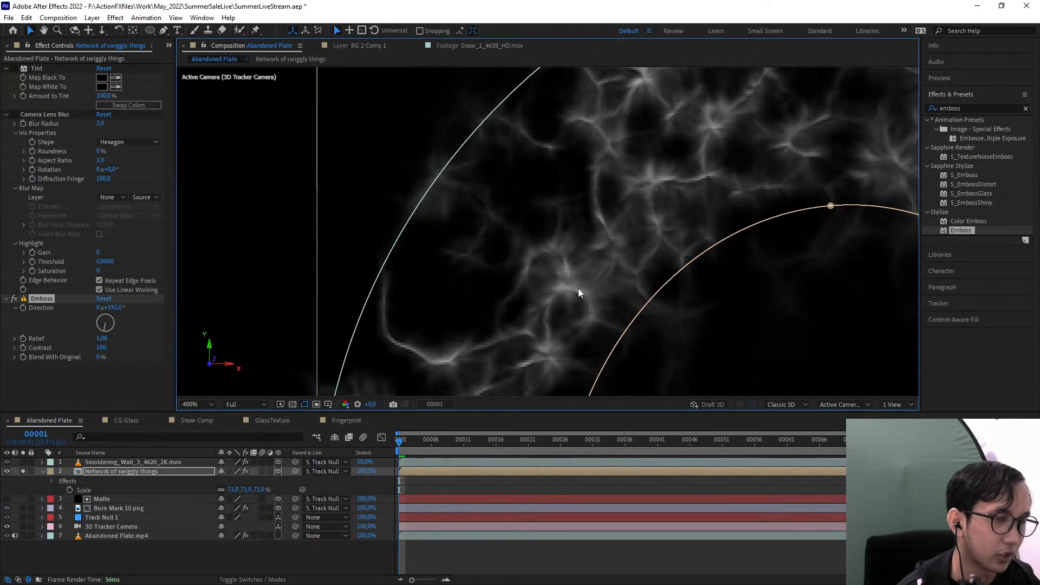
scroll(579, 289, "down", 1)
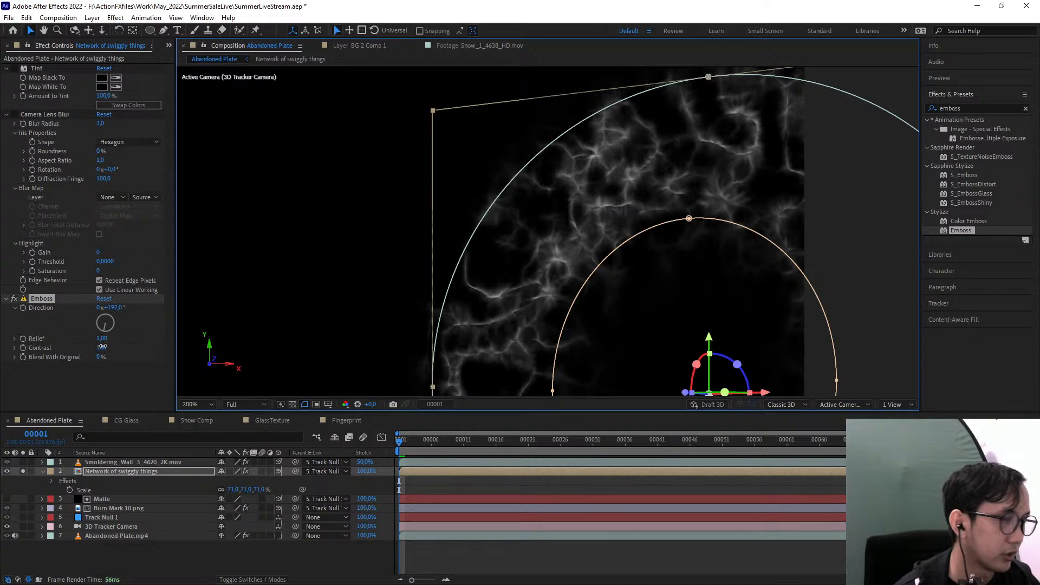
left_click_drag(102, 347, 144, 346)
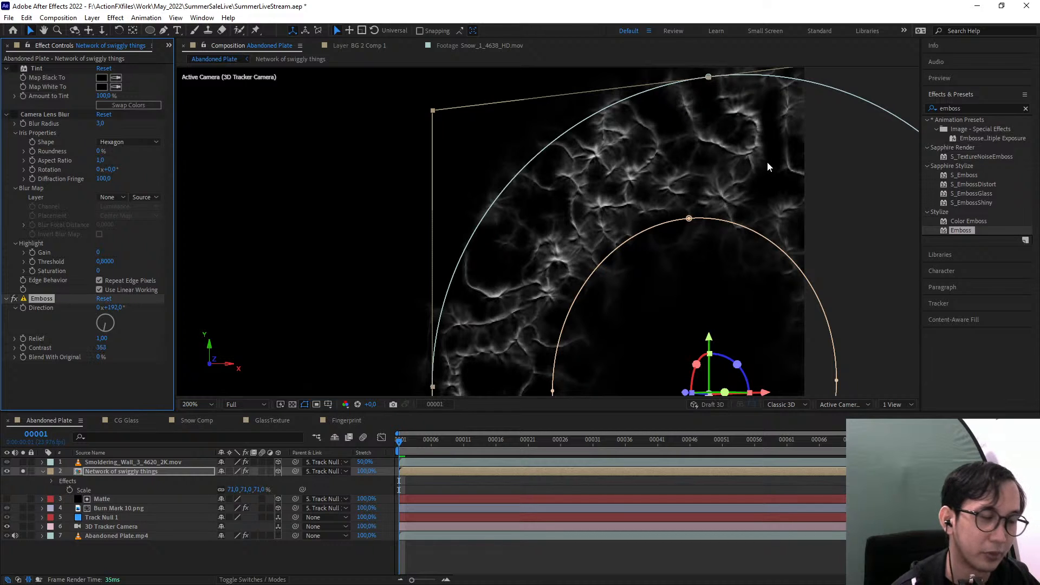
key("period")
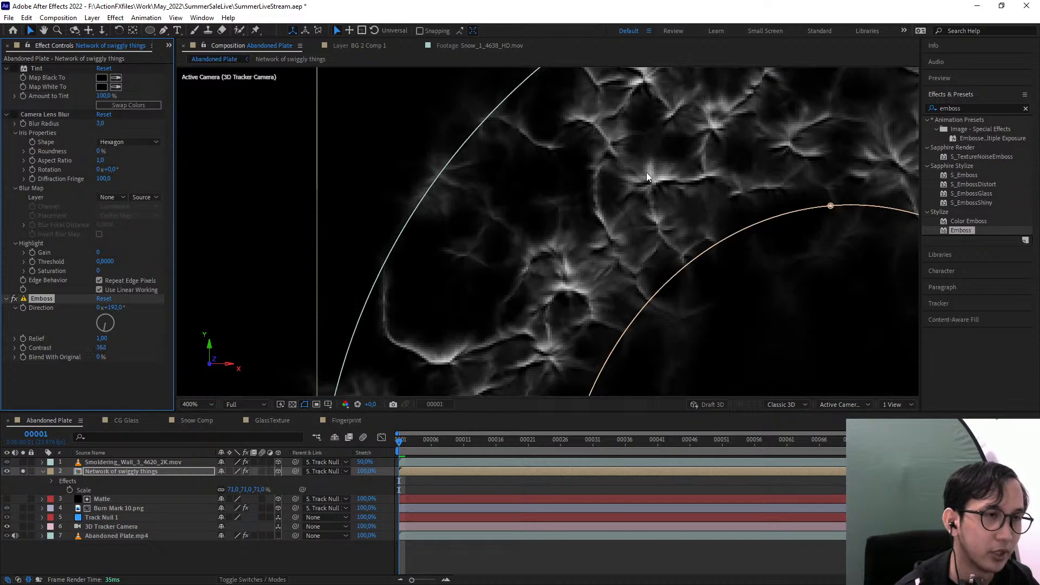
left_click_drag(647, 176, 629, 277)
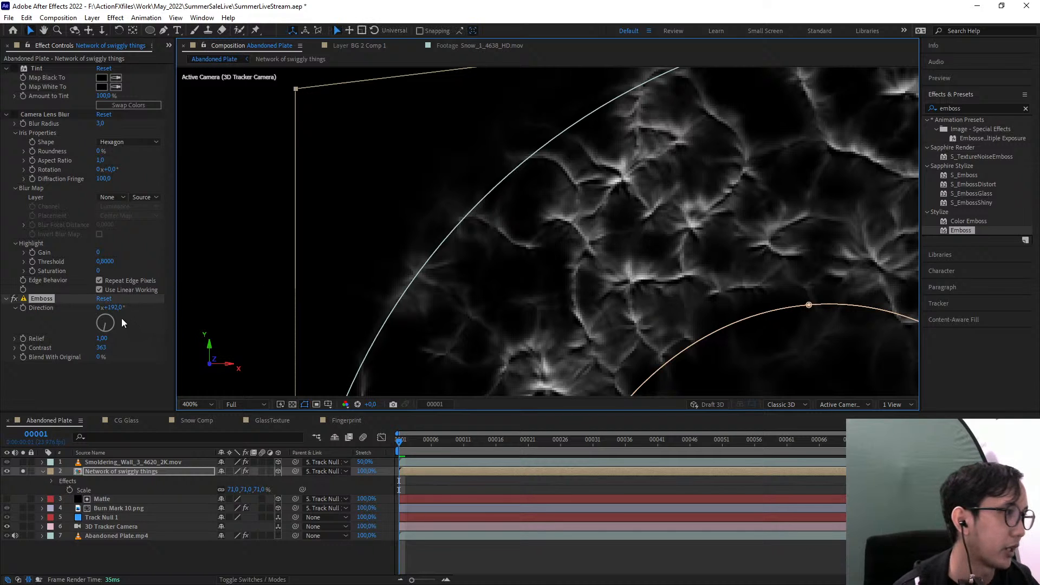
Turn the Emboss direction to 1x+102° and set its relief to 0.90, comparing against a relief of 0
left_click_drag(121, 318, 269, 312)
scroll(650, 277, "down", 2)
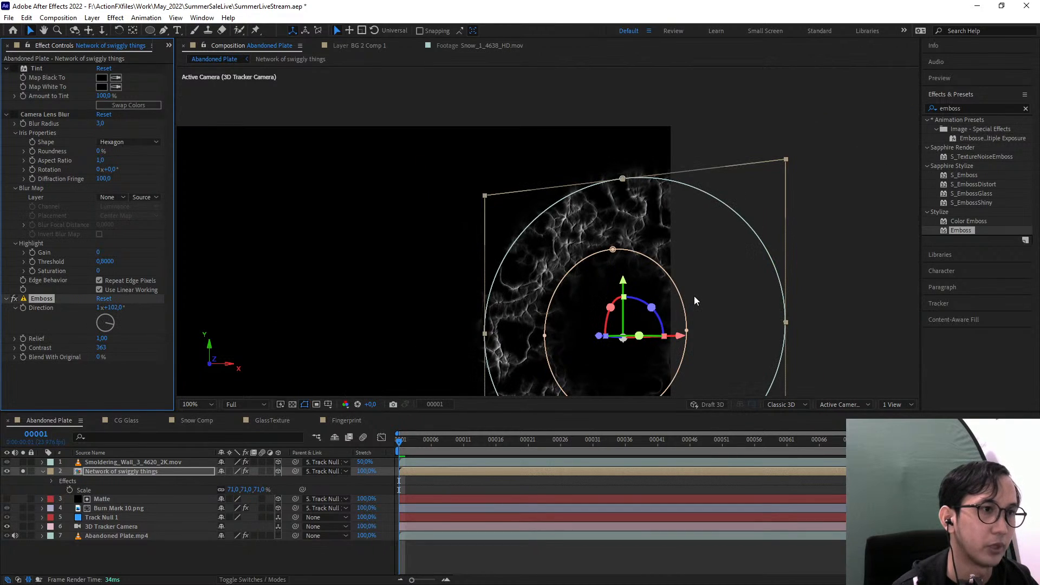
scroll(590, 278, "up", 2)
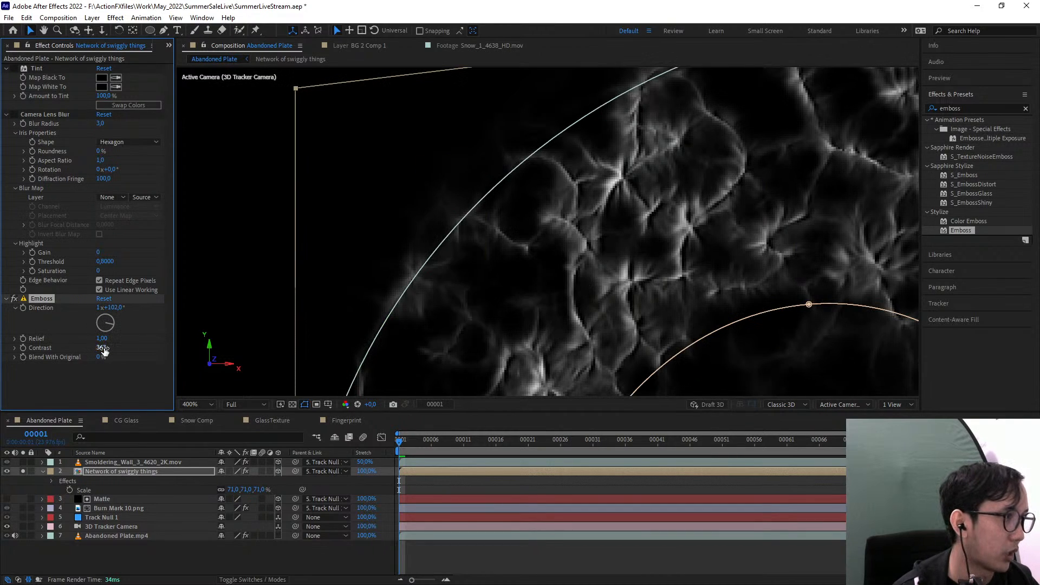
left_click_drag(103, 338, 73, 340)
scroll(529, 202, "down", 2)
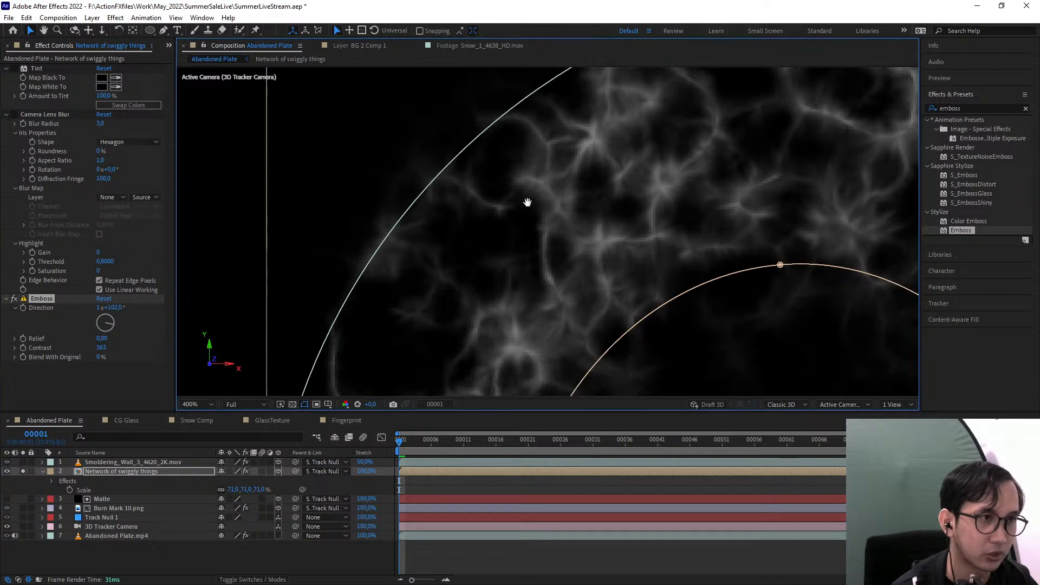
scroll(603, 253, "up", 2)
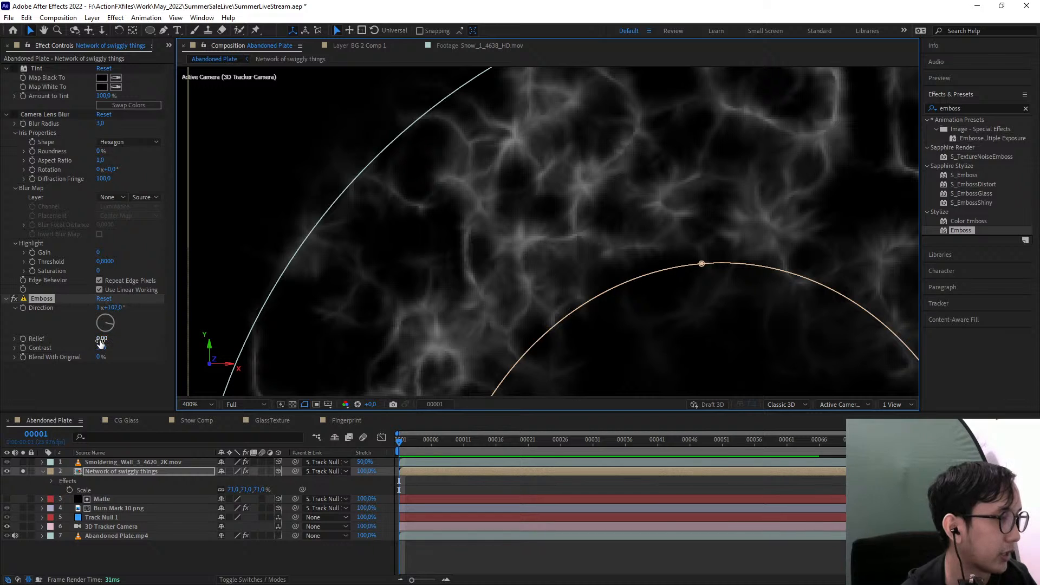
left_click_drag(101, 341, 106, 341)
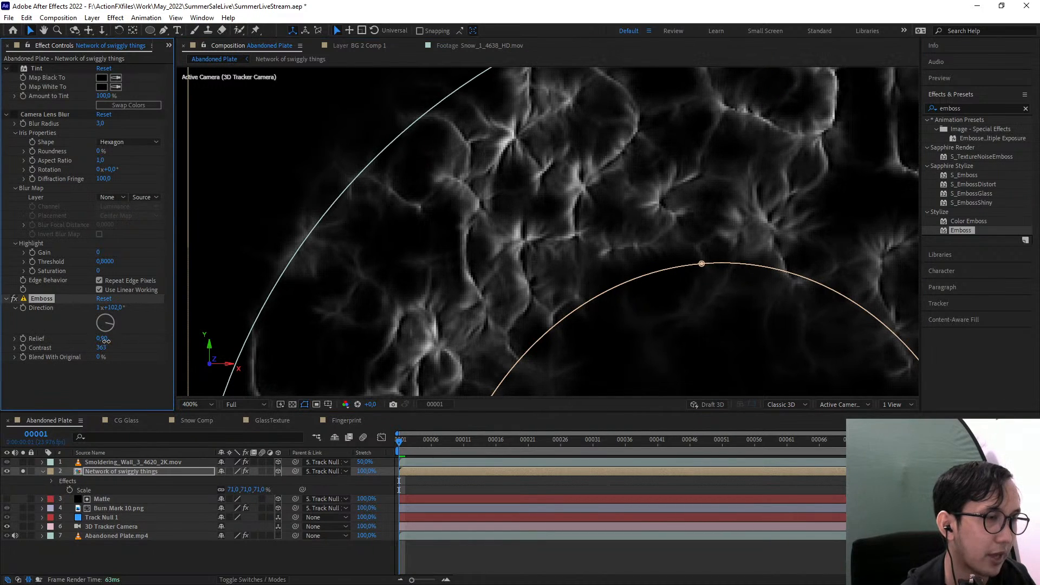
key("comma")
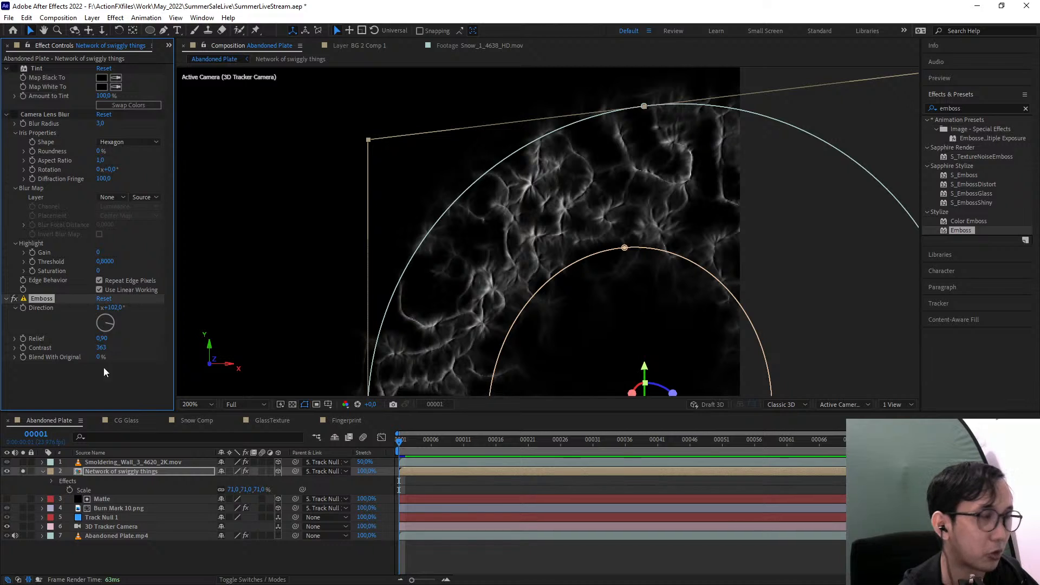
Set the Emboss direction to 1x+119° and unsolo the Network of swiggly things layer to show it over the wall
mouse_move(114, 313)
left_mouse_down()
mouse_move(38, 319)
mouse_move(127, 313)
left_mouse_up()
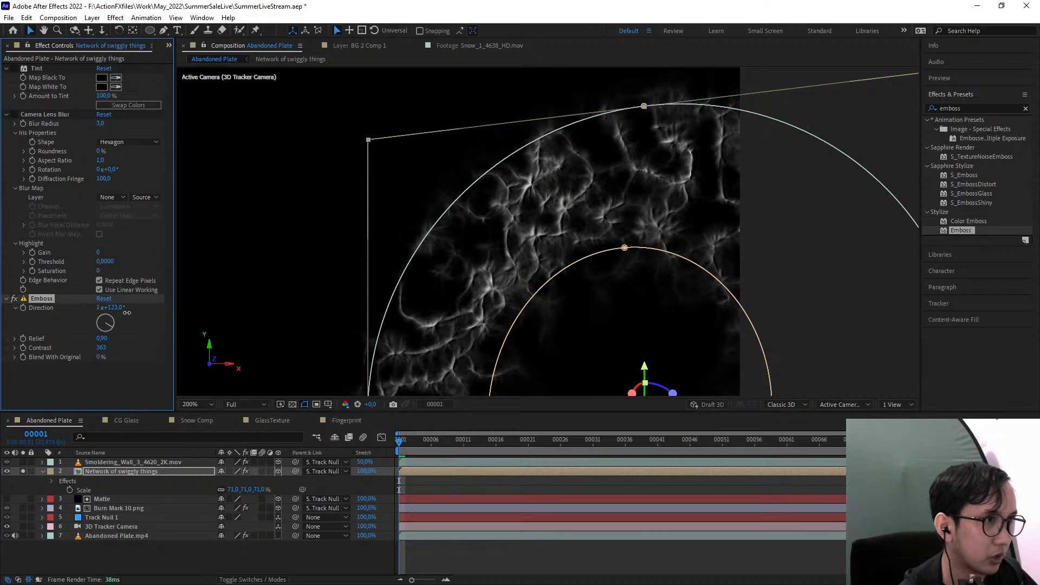
left_click(23, 471)
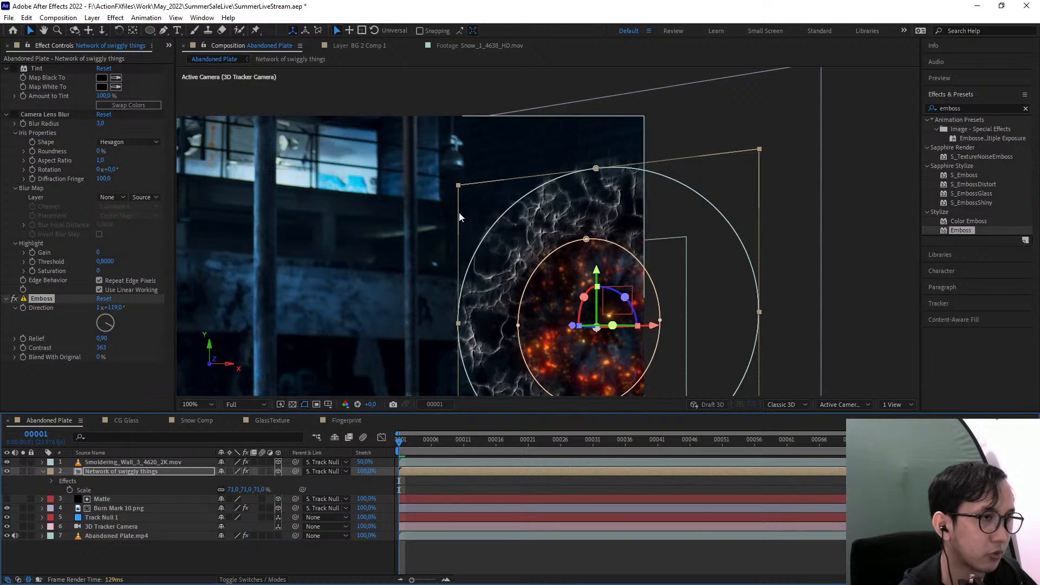
key(".")
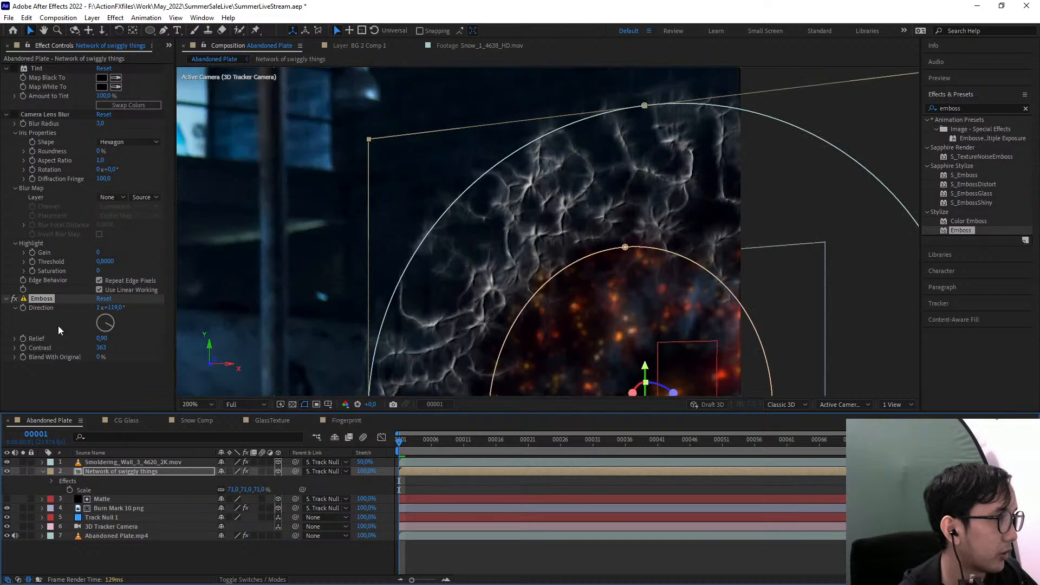
scroll(460, 375, "up", 1)
scroll(458, 373, "down", 1)
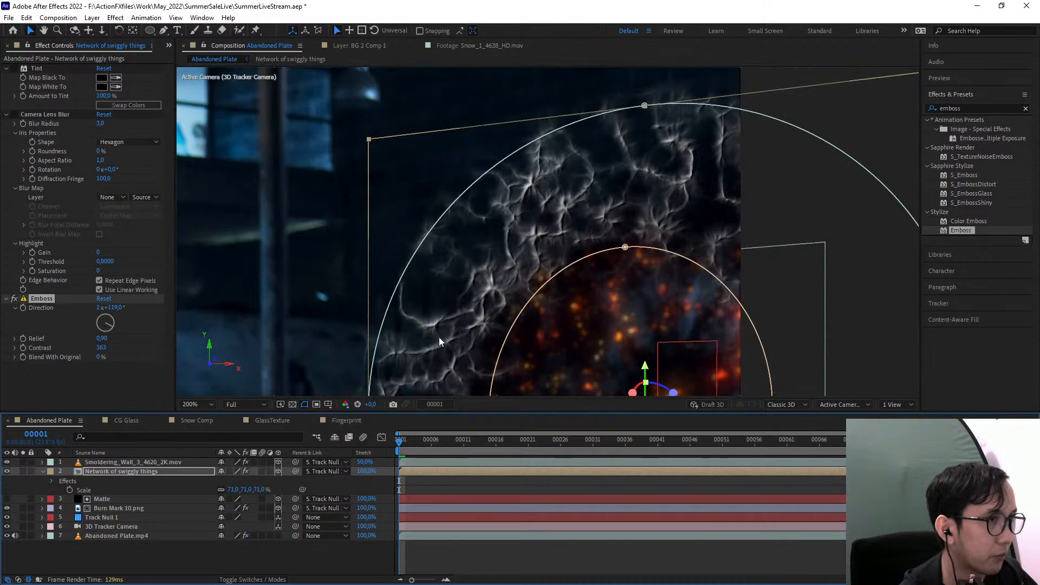
Toggle the Tint effect on and off to compare the embossed vine ring with and without it
left_click(14, 68)
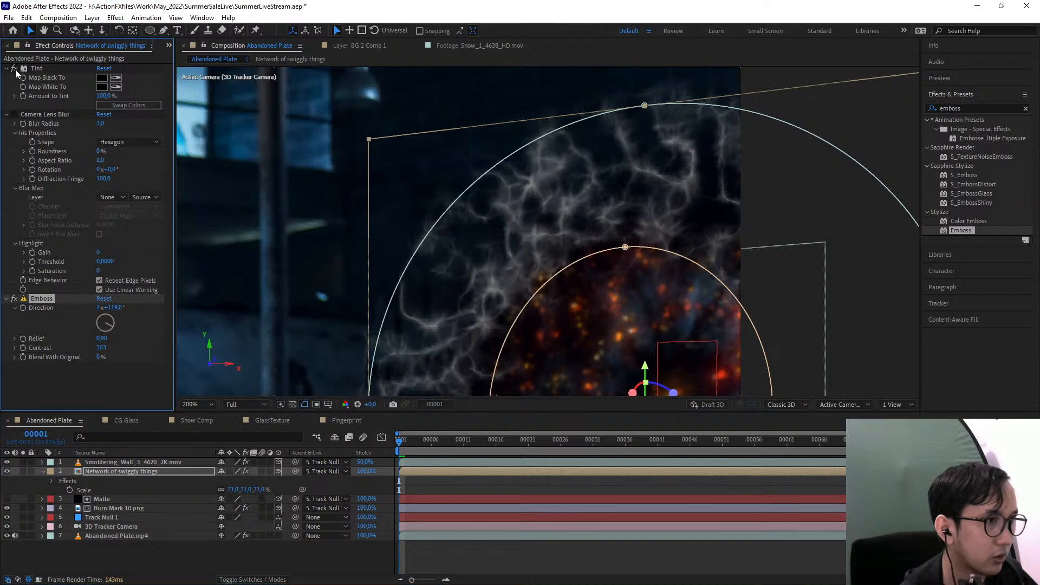
left_click(15, 70)
left_click(15, 70)
scroll(511, 271, "up", 1)
scroll(513, 271, "down", 1)
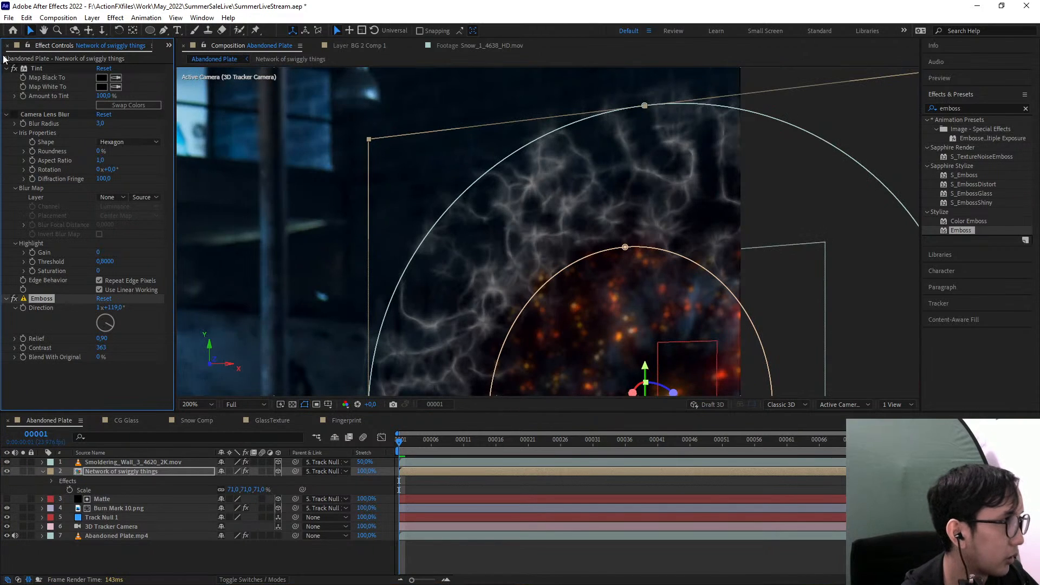
left_click(14, 69)
Try placing the Tint effect below Emboss and toggle it to compare the vine ring
left_click(6, 68)
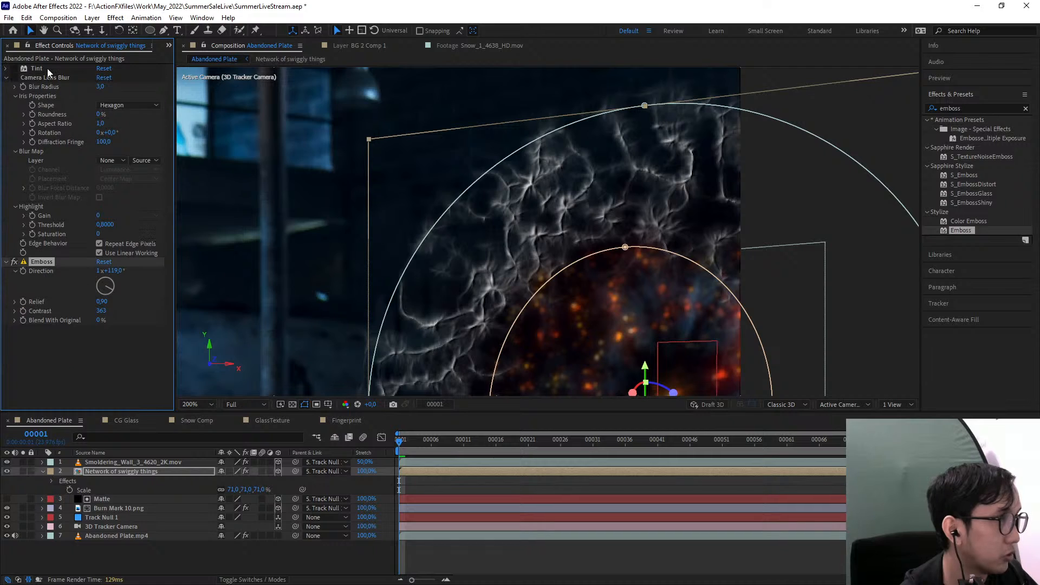
left_click_drag(47, 68, 92, 328)
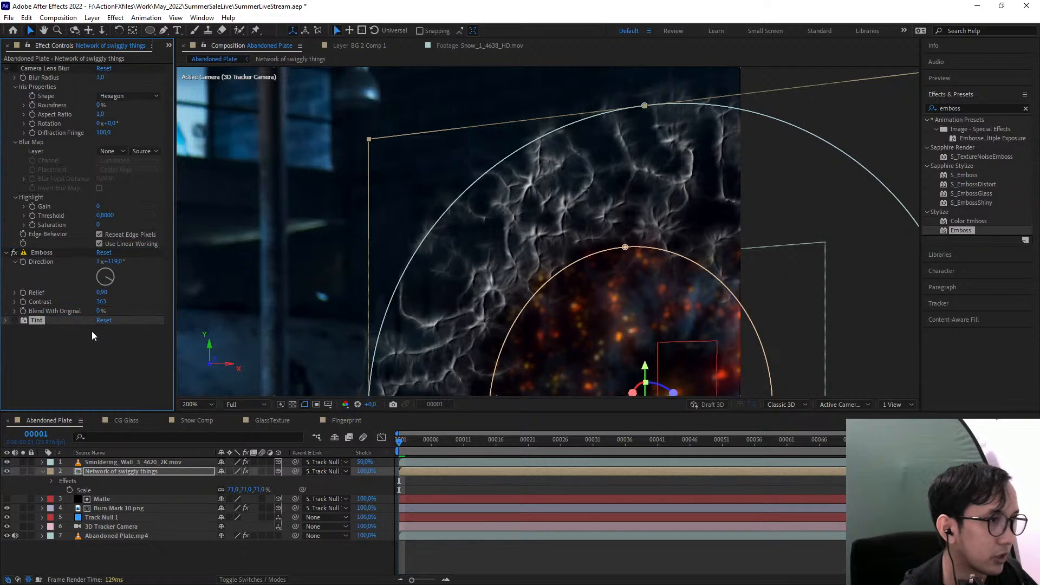
left_click(12, 320)
left_click(12, 319)
left_click(5, 320)
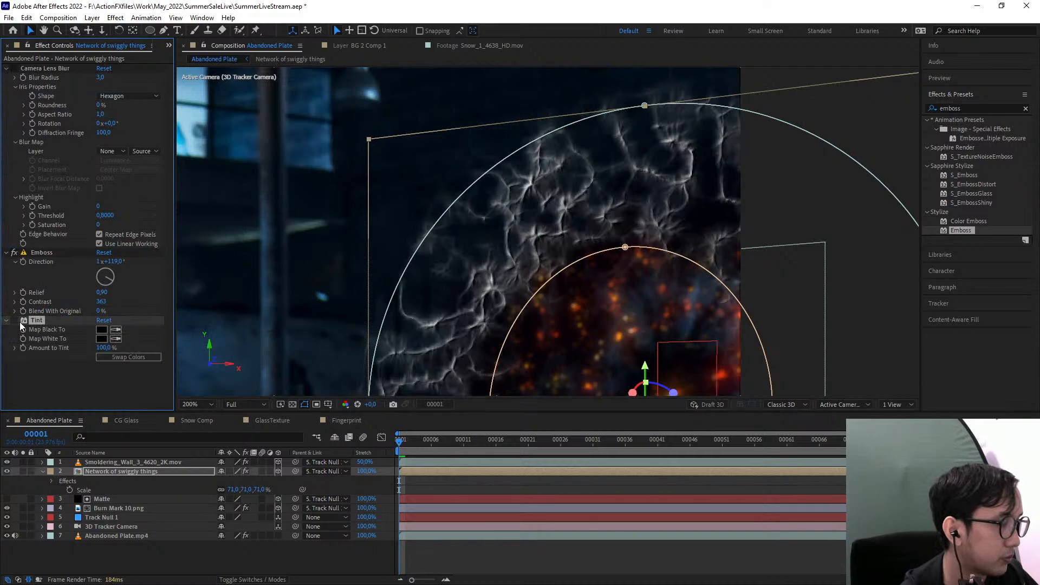
Place Tint between Camera Lens Blur and Emboss, enable it and set Amount to Tint to 50%
left_click(5, 320)
left_click_drag(34, 320, 51, 256)
left_click(14, 253)
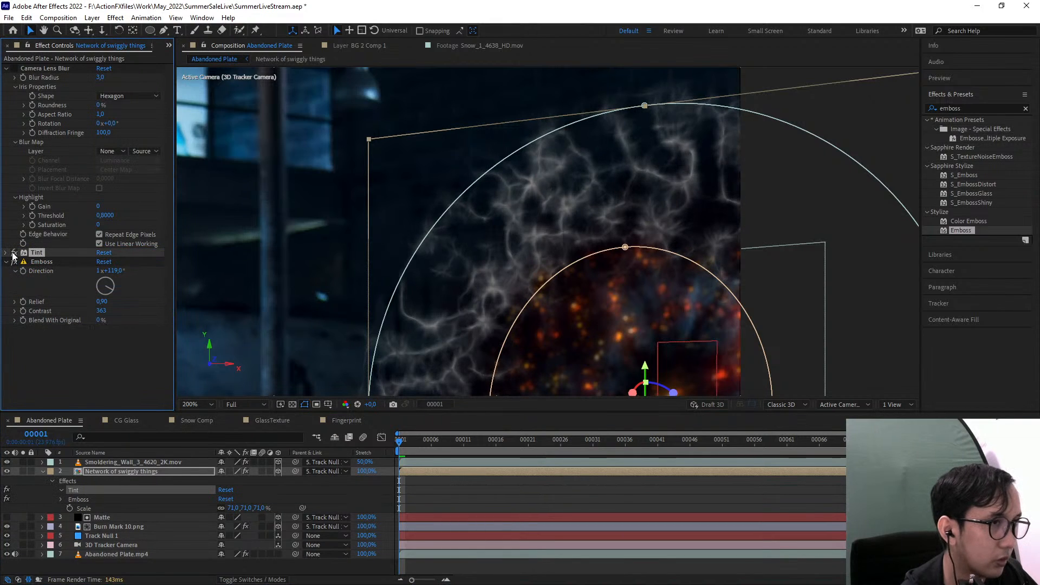
left_click(6, 253)
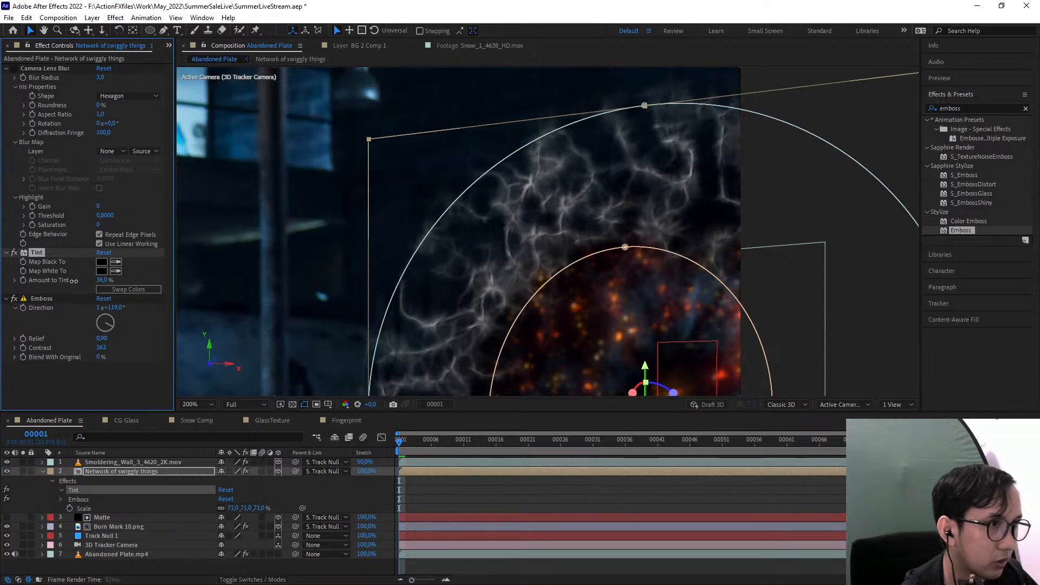
left_click_drag(49, 283, 75, 279)
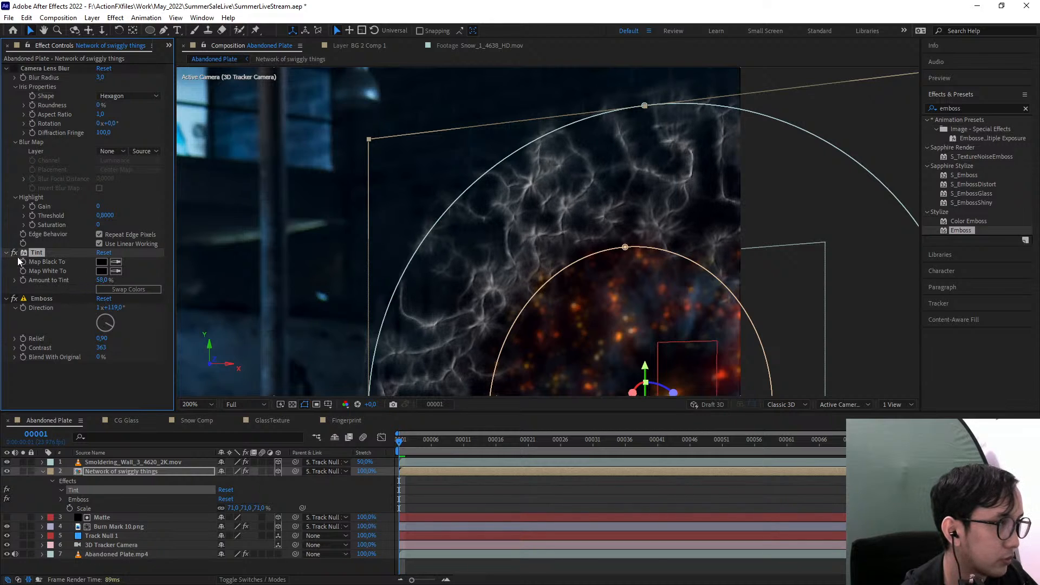
Try the Tint effect below Emboss with a lower Amount to Tint, then undo both changes
left_click_drag(34, 253, 57, 378)
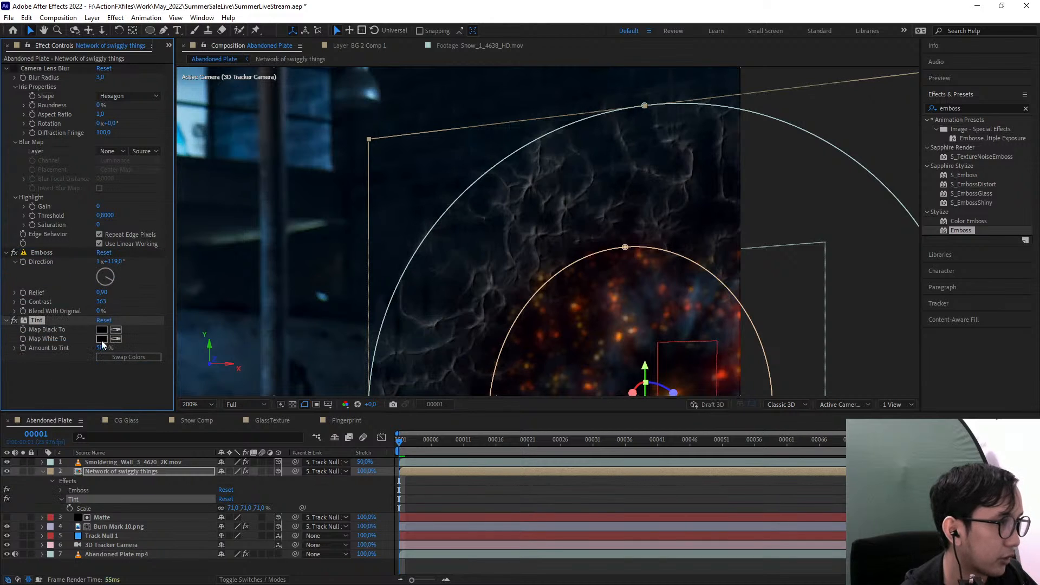
left_click_drag(103, 345, 80, 350)
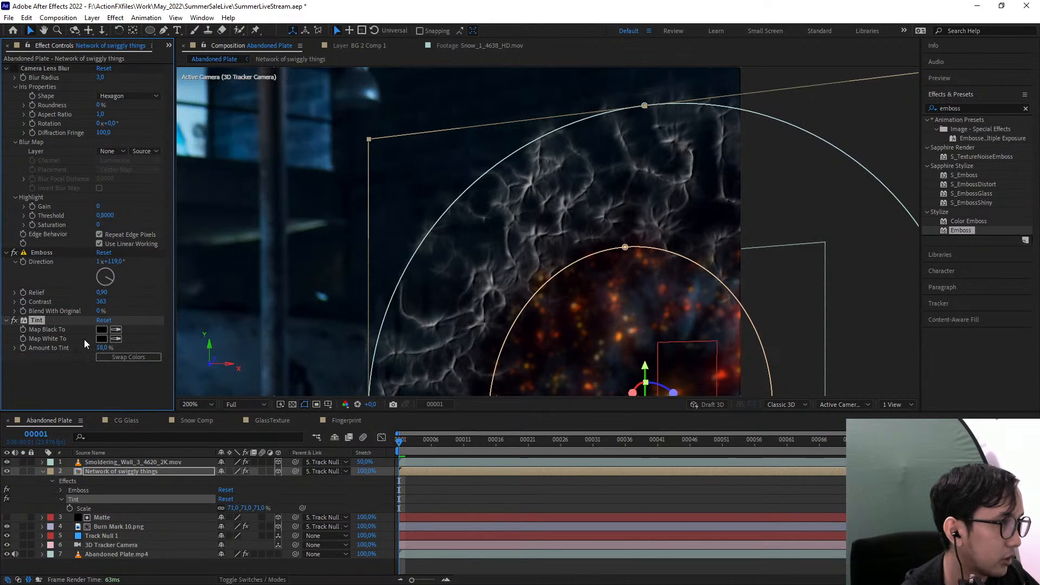
key("ctrl+z")
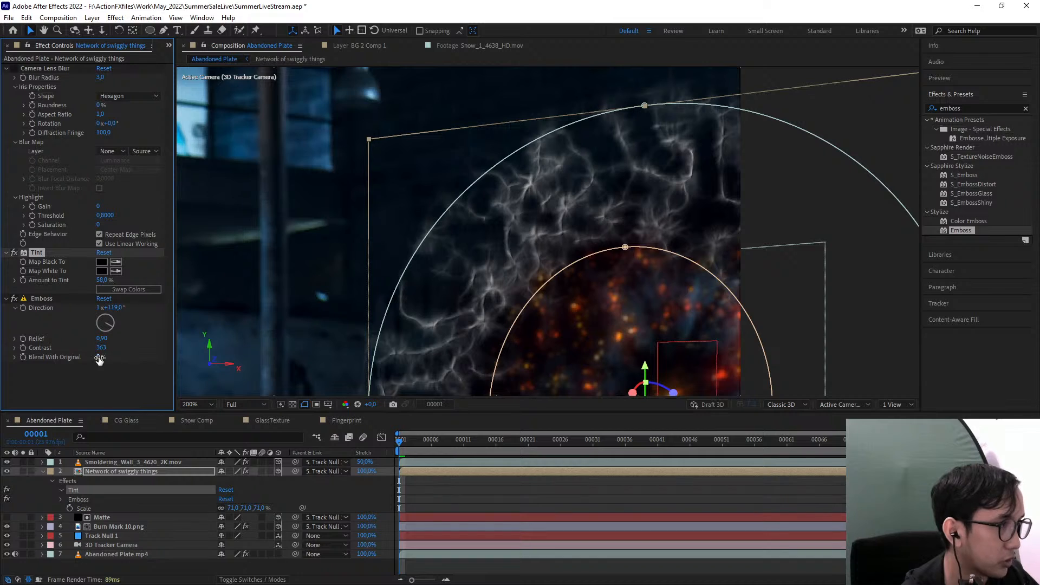
Set the Emboss Blend With Original to 5%, undoing the trial changes to Contrast and the Tint amount
left_click(102, 351)
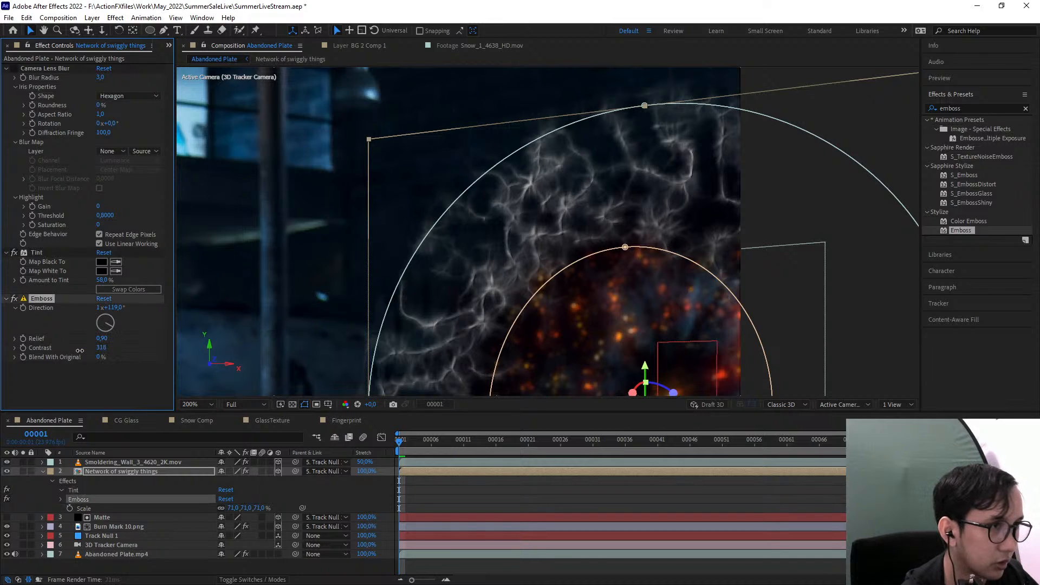
key("ctrl+z")
left_click_drag(100, 358, 103, 358)
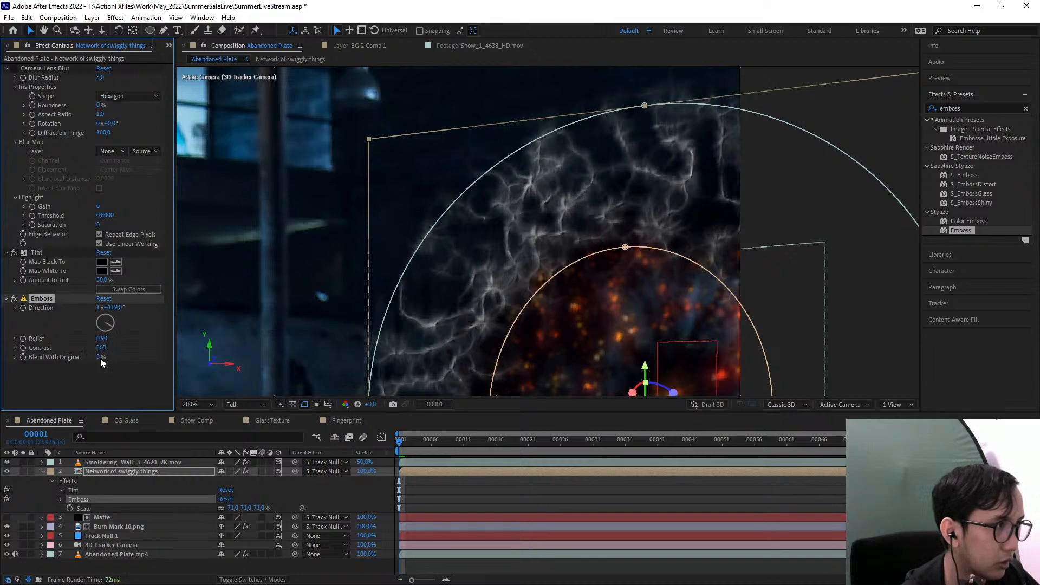
mouse_move(103, 280)
left_mouse_down()
mouse_move(183, 278)
mouse_move(108, 278)
left_mouse_up()
mouse_move(101, 357)
left_mouse_down()
mouse_move(151, 346)
mouse_move(81, 354)
left_mouse_up()
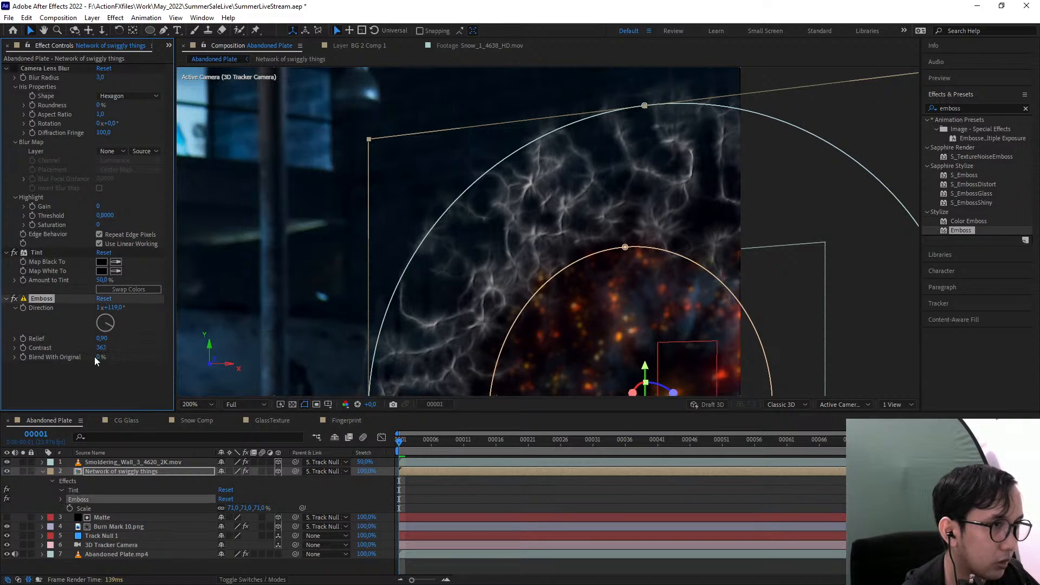
key("ctrl+z")
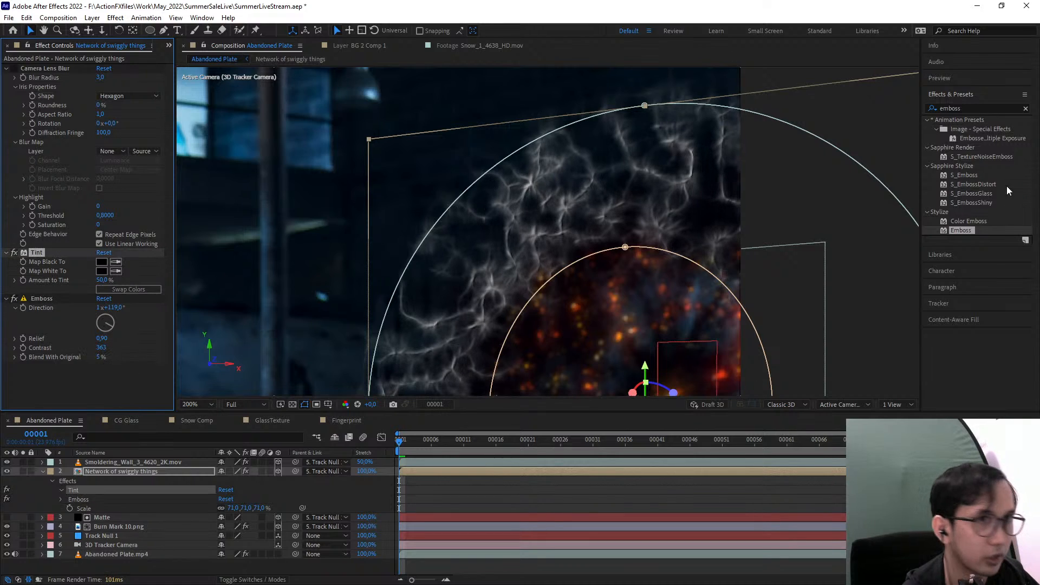
Find the Tint effect and add a second instance below Emboss on the Network of swiggly things layer
left_click(979, 110)
type("tint")
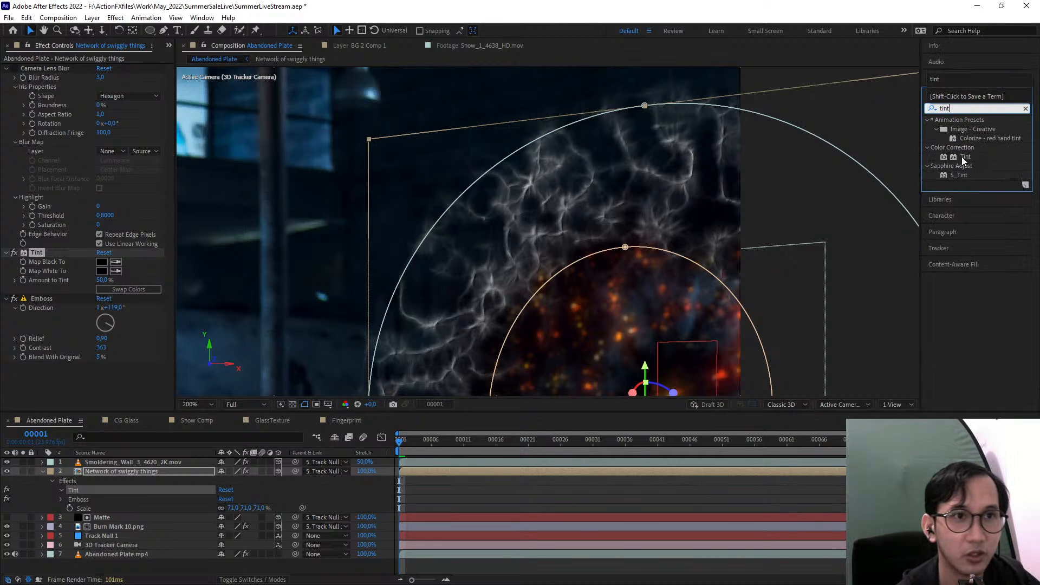
double_click(963, 157)
left_click_drag(393, 311, 460, 265)
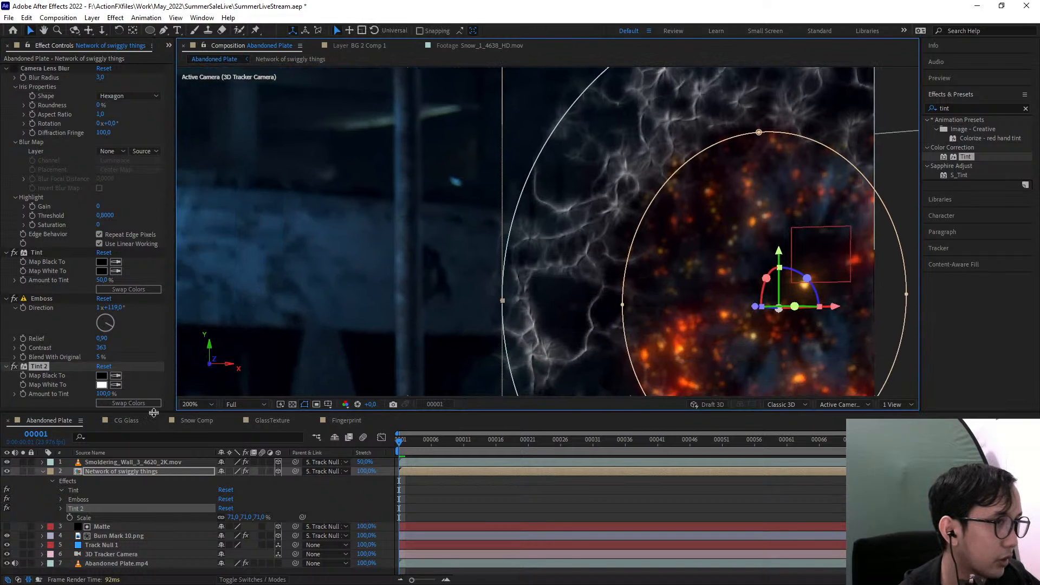
Sample a dark wall tone from the plate for Tint 2's Map White To and set Amount to Tint to 94%
left_click(116, 385)
left_click(443, 348)
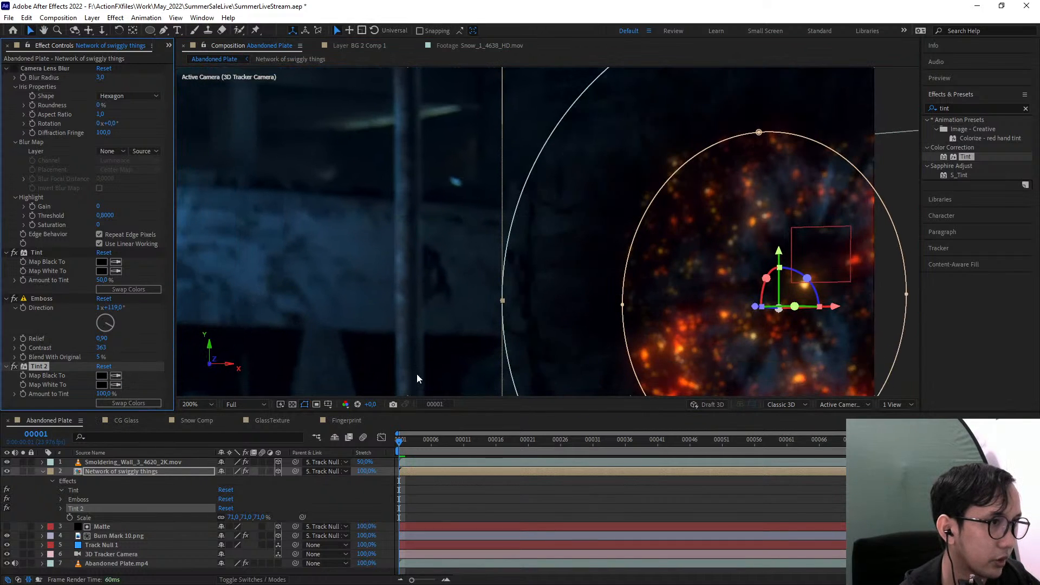
left_click_drag(106, 393, 95, 395)
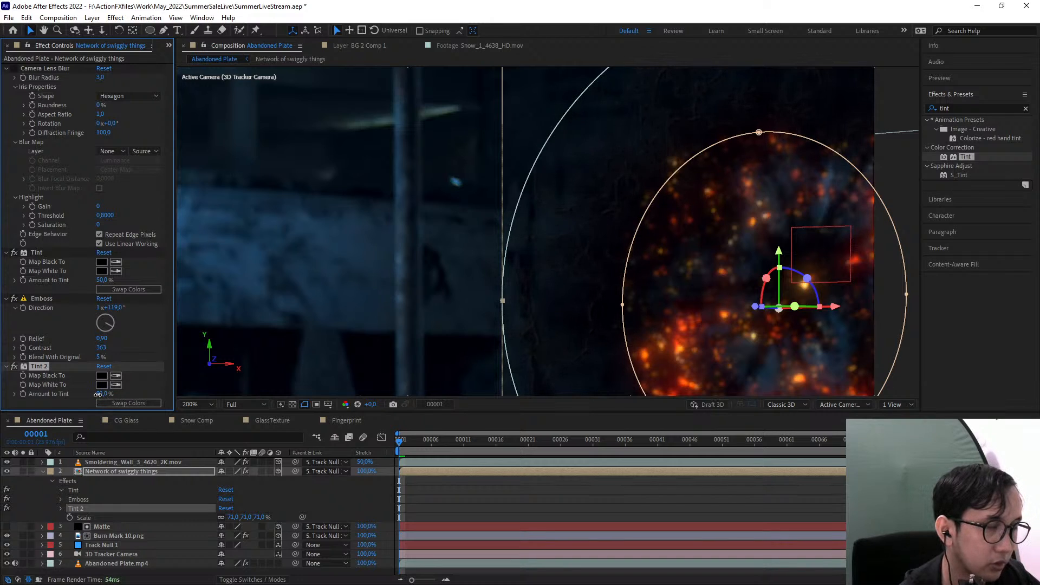
left_click_drag(98, 395, 103, 395)
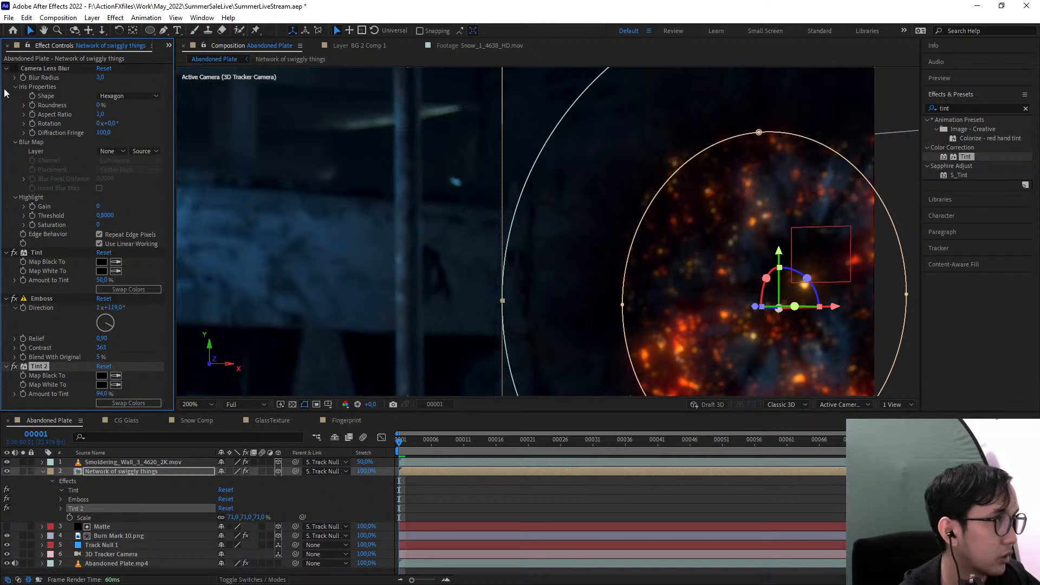
Delete the first Tint effect above Emboss and set Tint 2's Amount to Tint to 97%
left_click(6, 68)
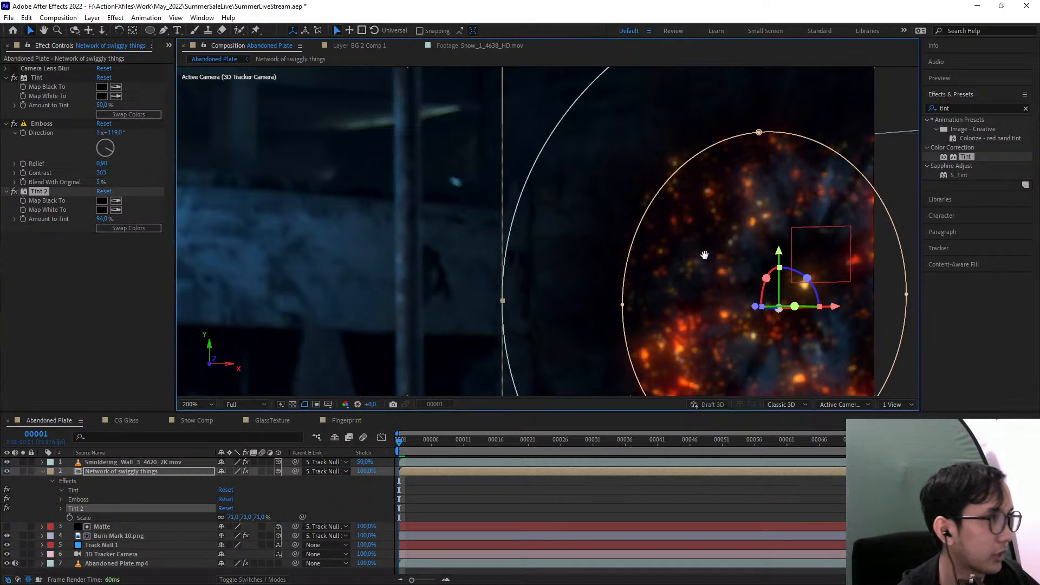
left_click(36, 80)
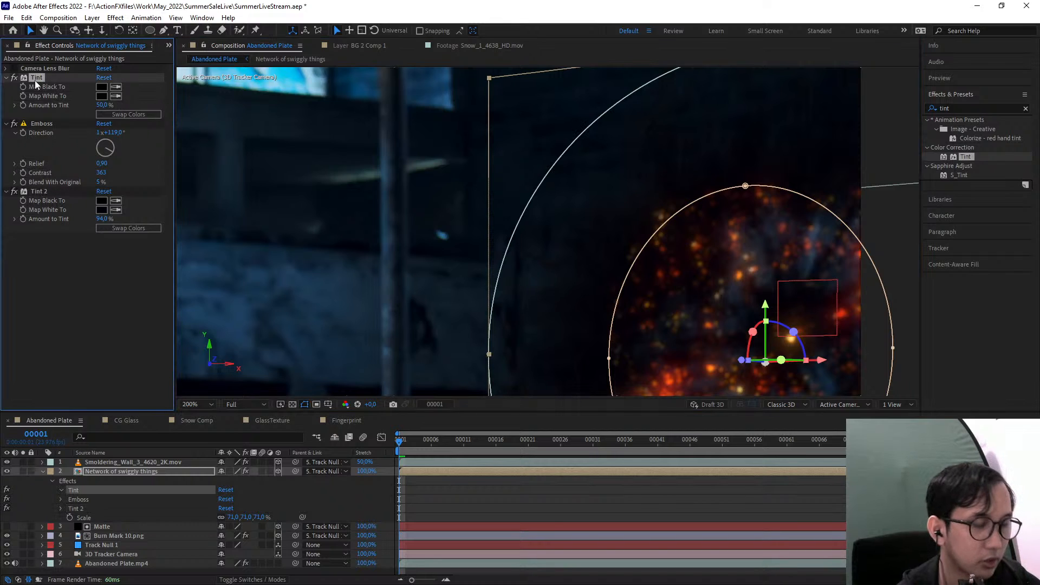
key("Delete")
scroll(588, 266, "up", 2)
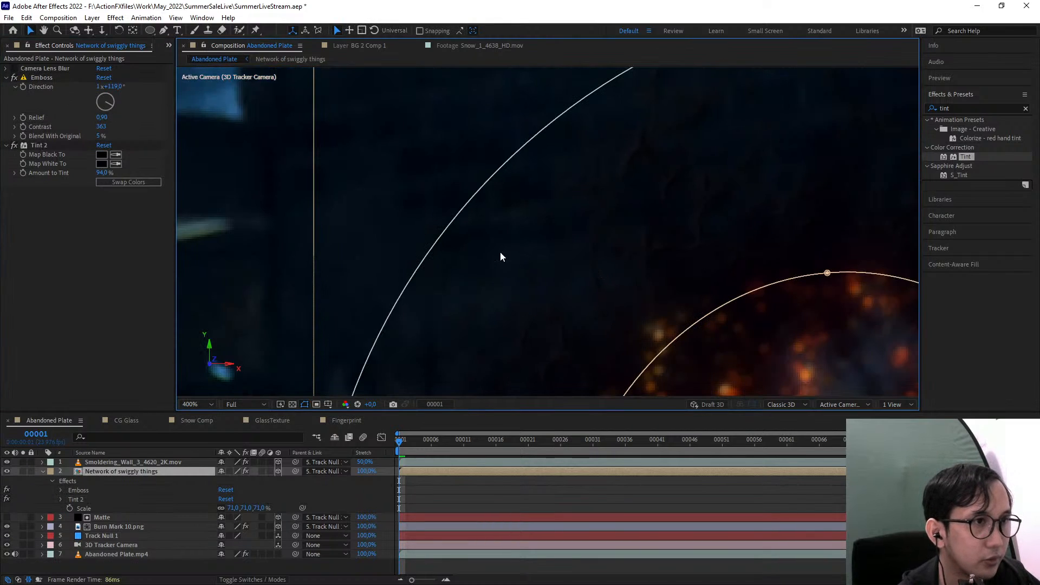
left_click(101, 172)
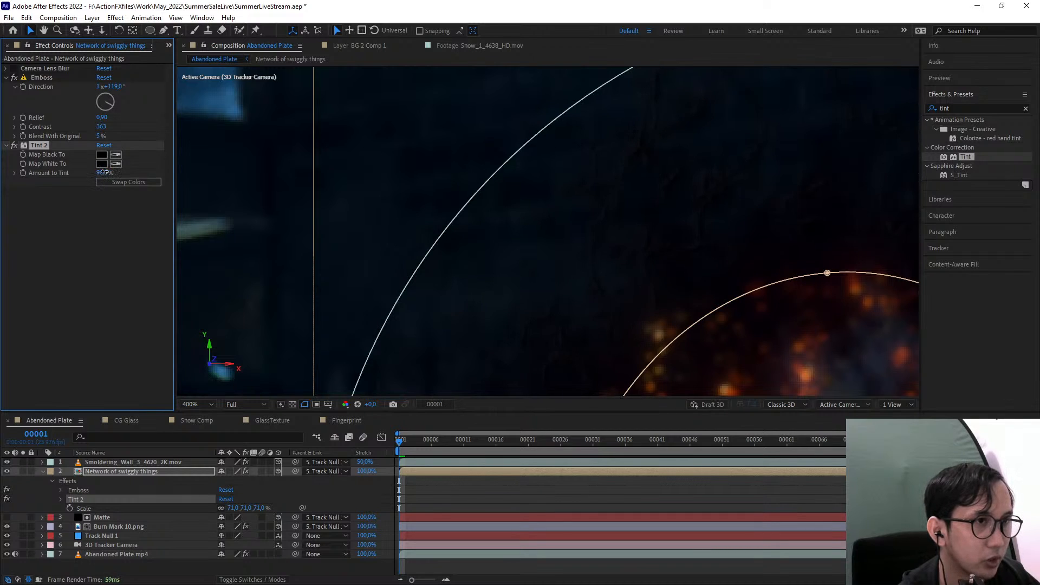
scroll(584, 262, "down", 2)
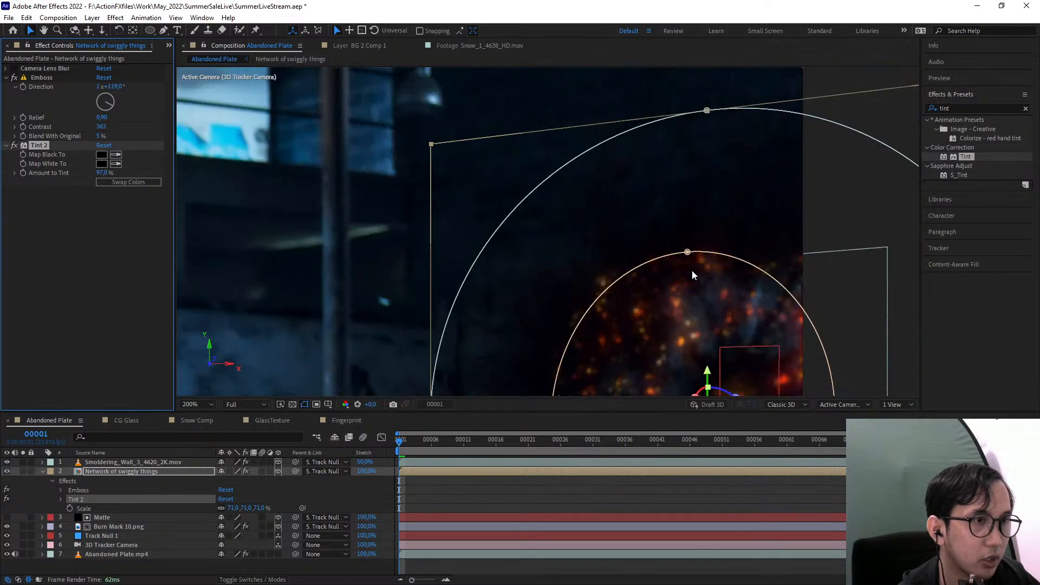
Resample Tint 2's Map White To colour from the dark wall beside the outer ring mask
left_click(115, 164)
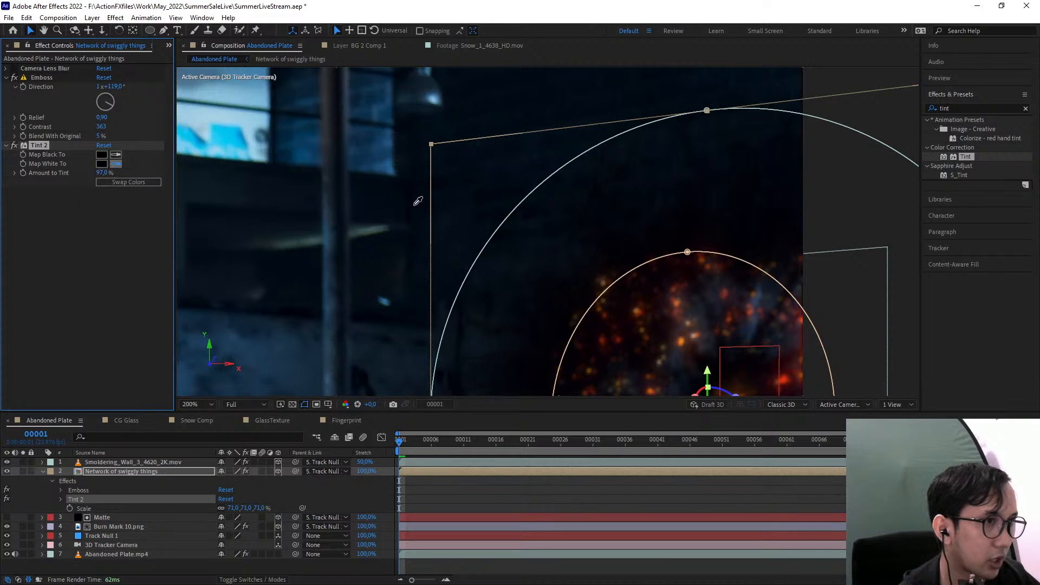
left_click(415, 206)
middle_click(582, 348)
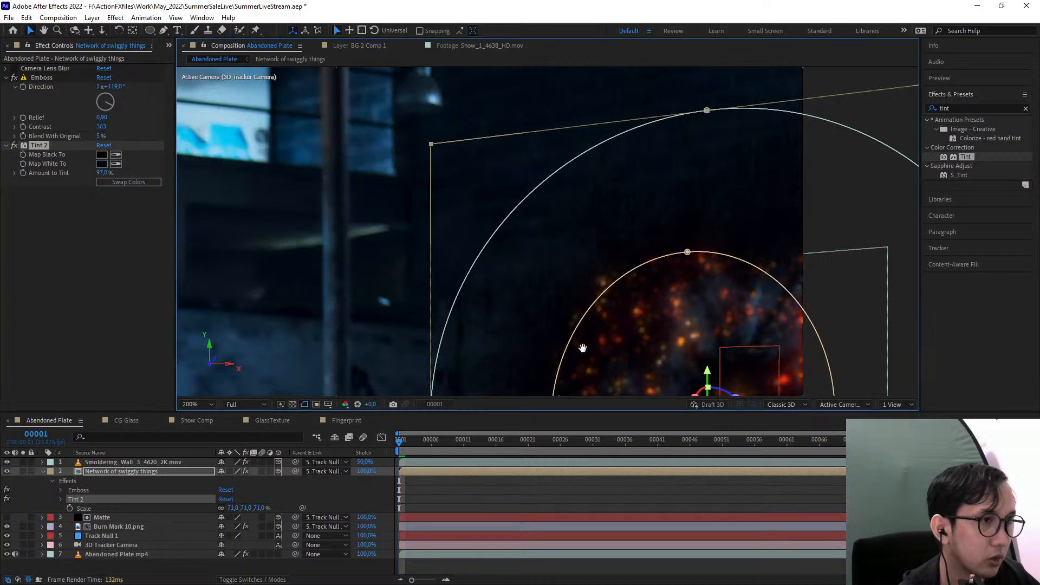
left_click_drag(582, 348, 555, 286)
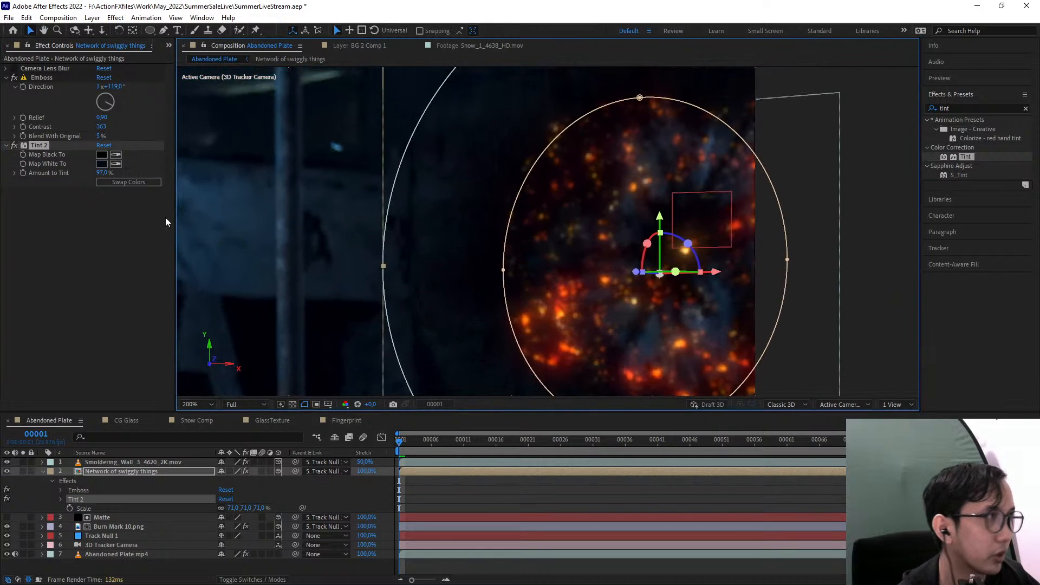
Move Camera Lens Blur below Tint 2 on the vine layer and set its Blur Radius to 2
left_click_drag(37, 67, 25, 230)
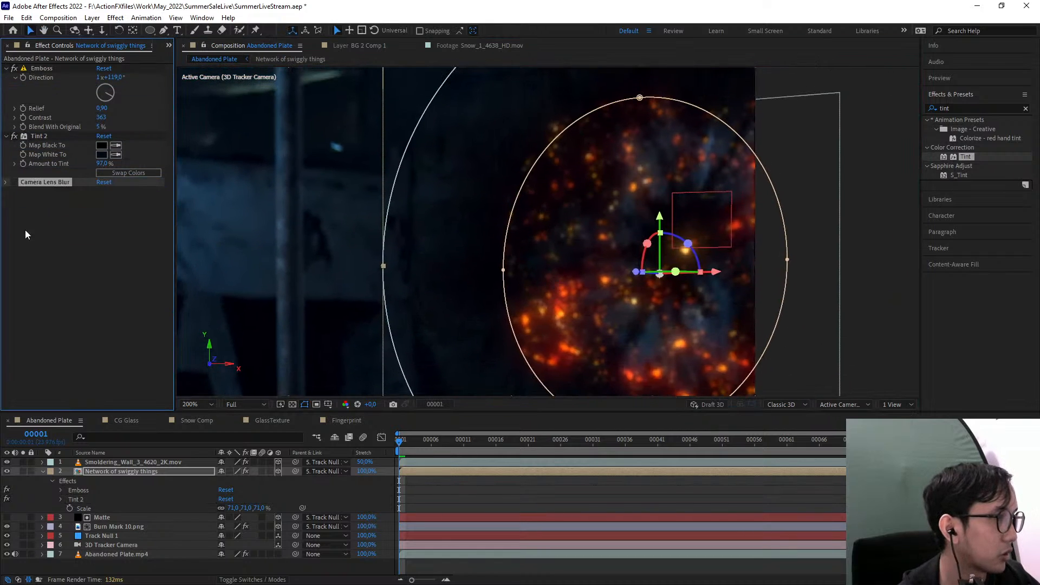
left_click(5, 183)
left_click(100, 191)
type("2")
left_click(123, 195)
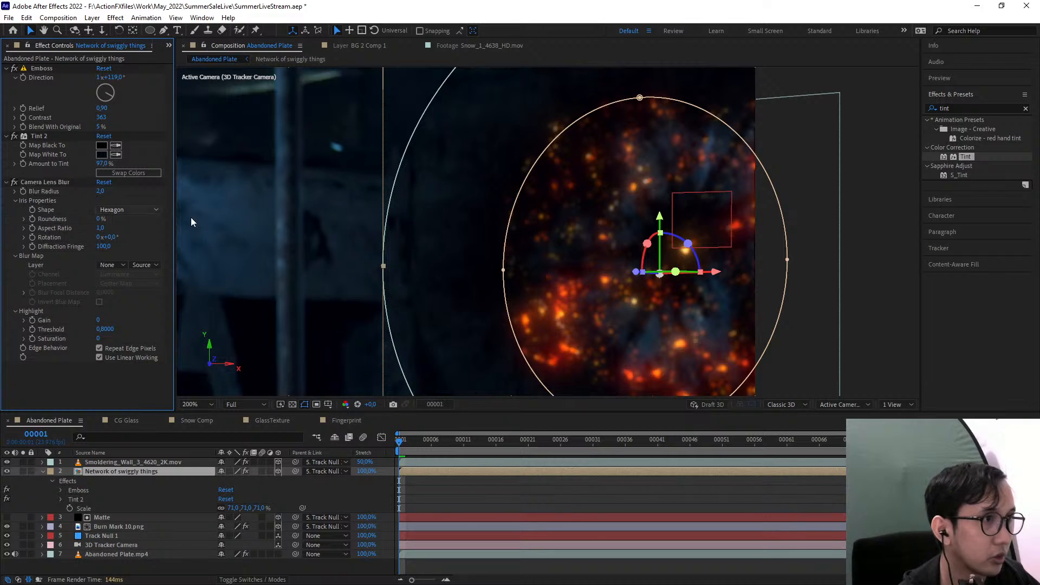
Examine how the vine ring blends around the embers, including the wall and barrel below them at frame 22
scroll(599, 270, "down", 1)
left_click(873, 272)
scroll(513, 190, "up", 1)
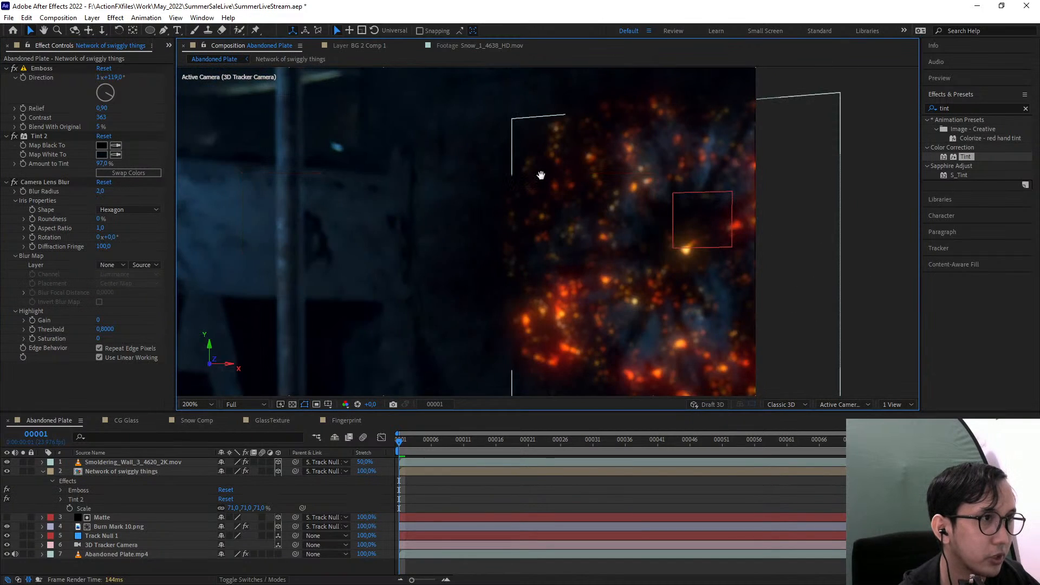
left_click_drag(489, 293, 434, 163)
left_click_drag(502, 328, 447, 233)
left_click_drag(534, 335, 489, 234)
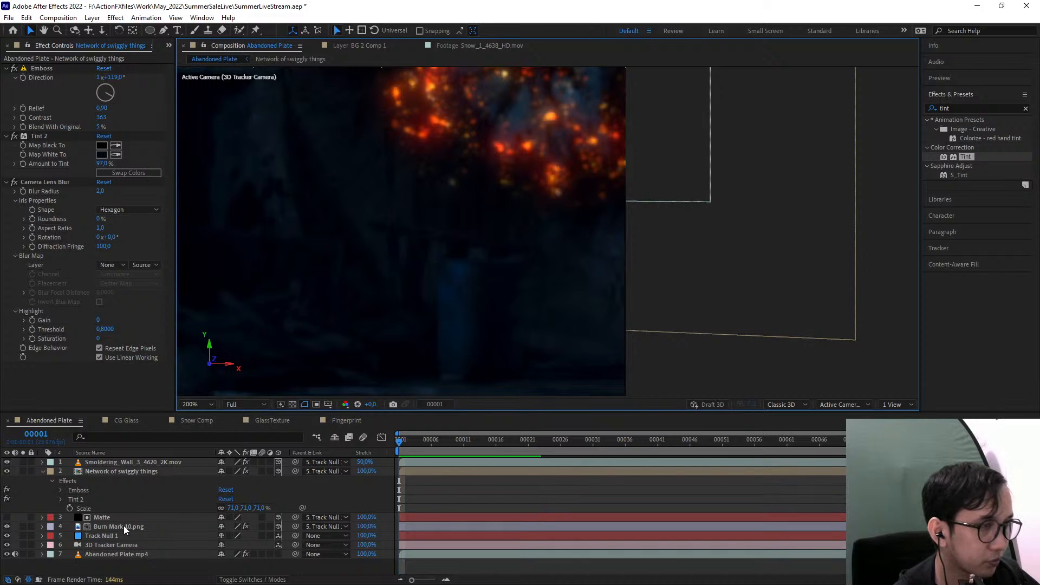
left_click_drag(562, 194, 608, 233)
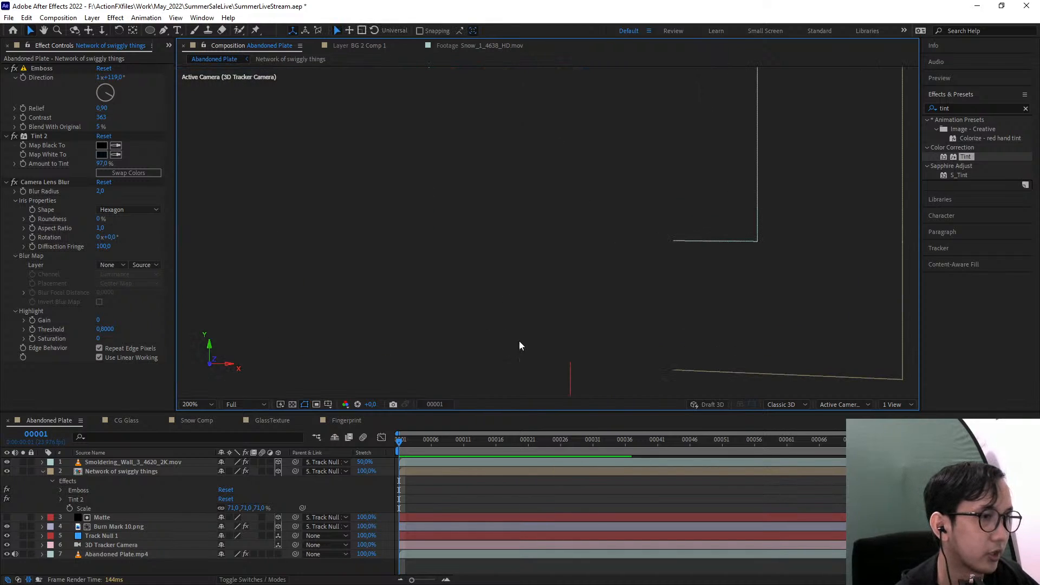
left_click(535, 440)
left_click_drag(441, 335, 447, 301)
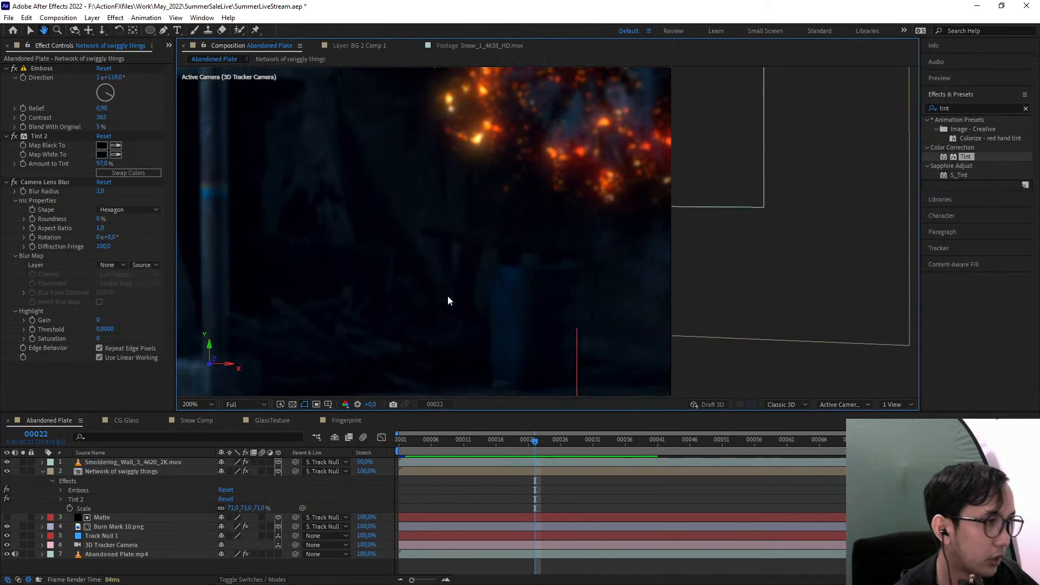
left_click_drag(398, 265, 340, 252)
scroll(449, 285, "up", 1)
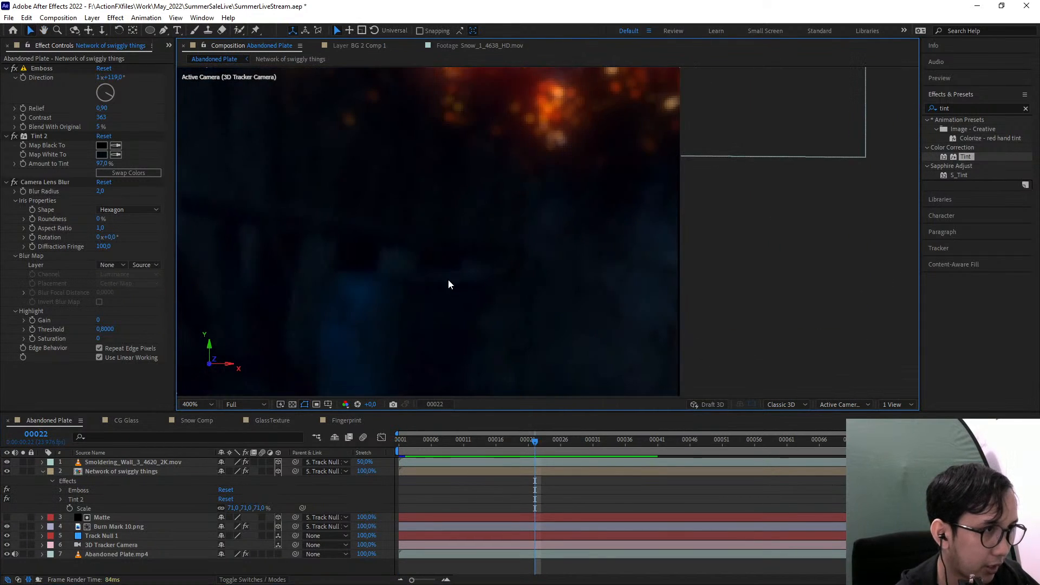
left_click_drag(448, 285, 504, 239)
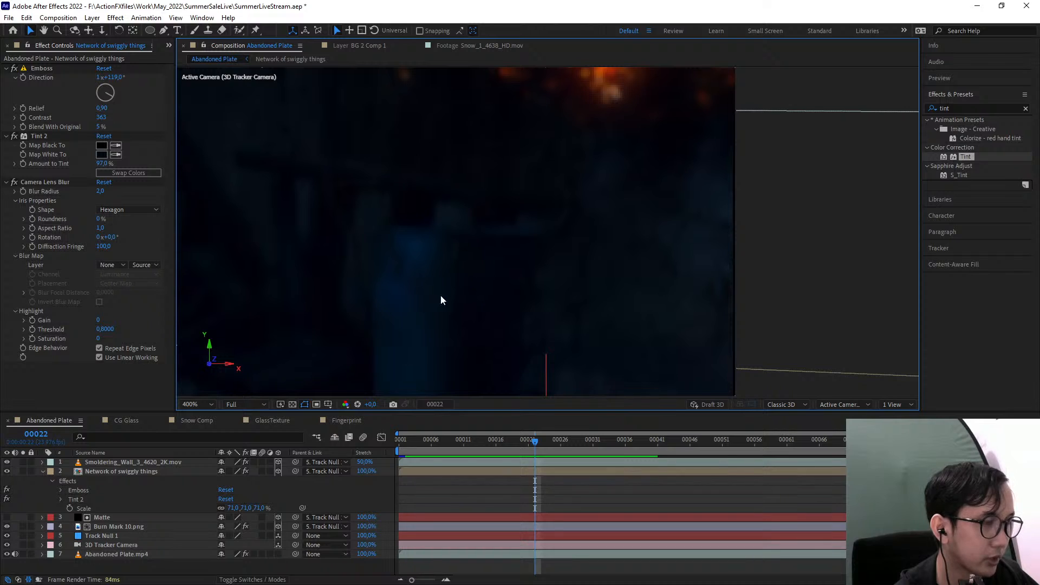
Set the track matte of Burn Mark 10.png to None and move the Matte layer to the top of the layer stack
left_click(108, 518)
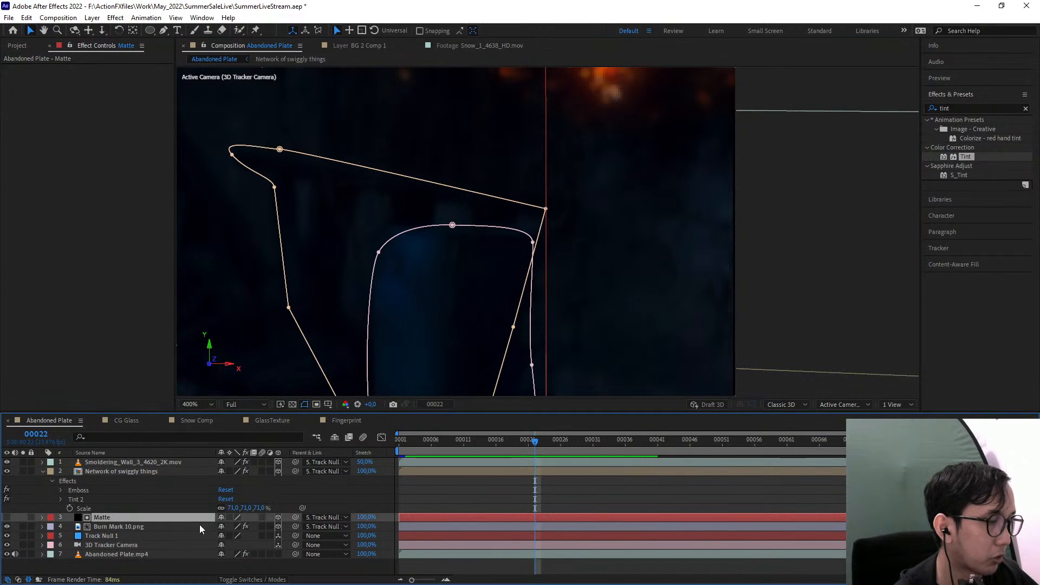
left_click(115, 525)
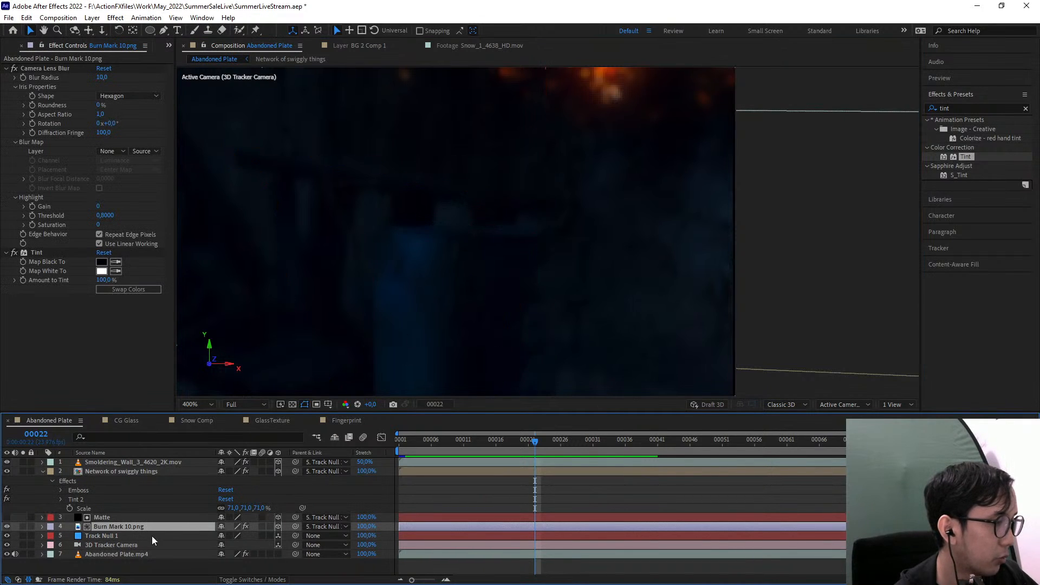
left_click(123, 520)
left_click(125, 524)
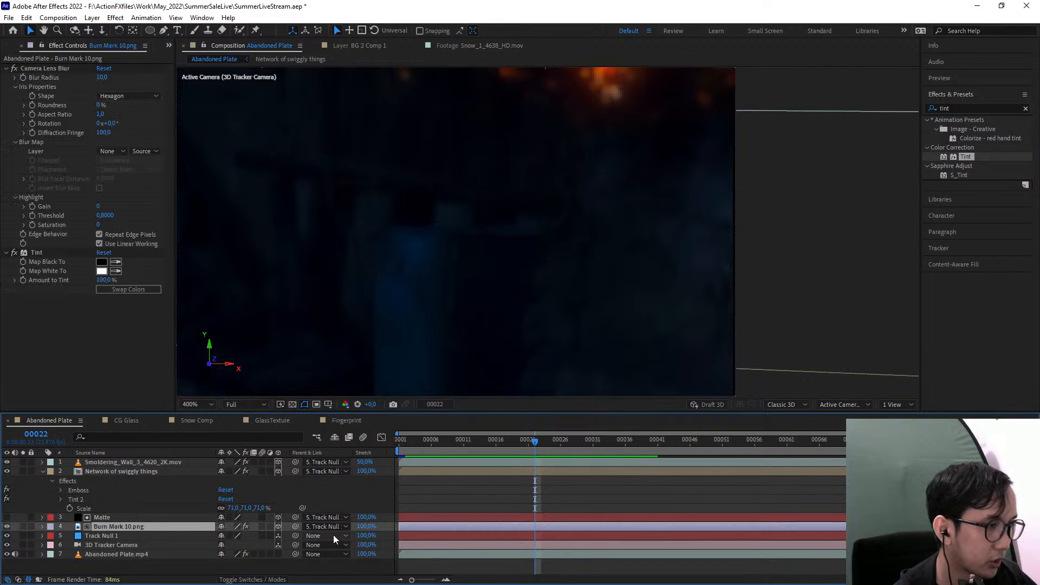
scroll(424, 254, "down", 2)
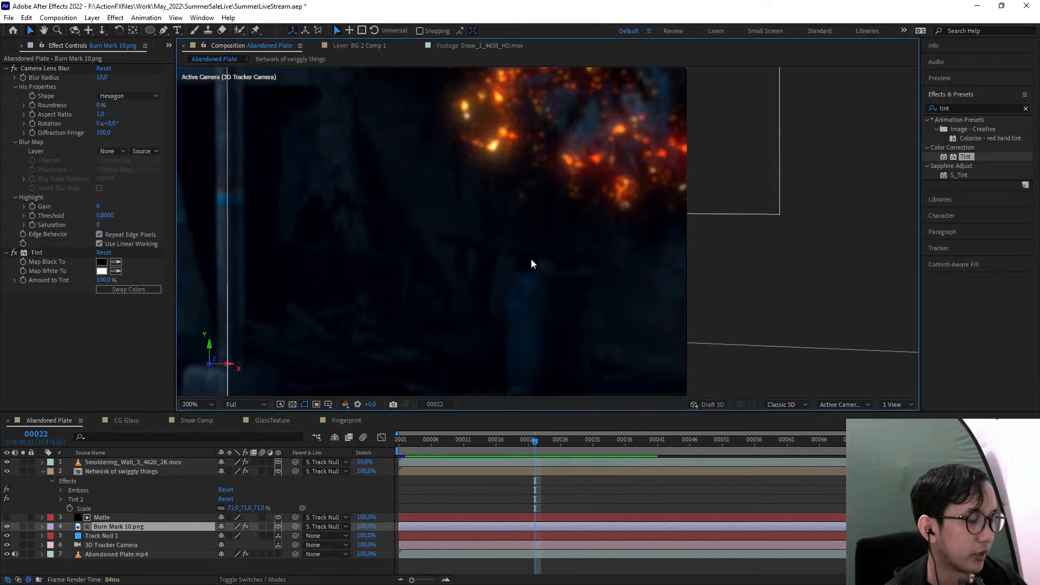
left_click(133, 520)
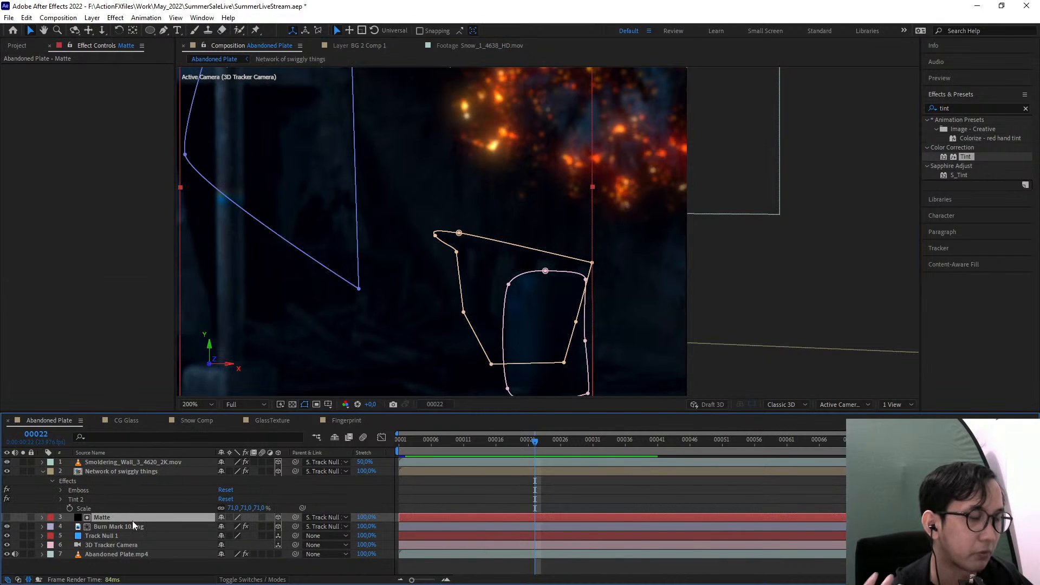
left_click(119, 525)
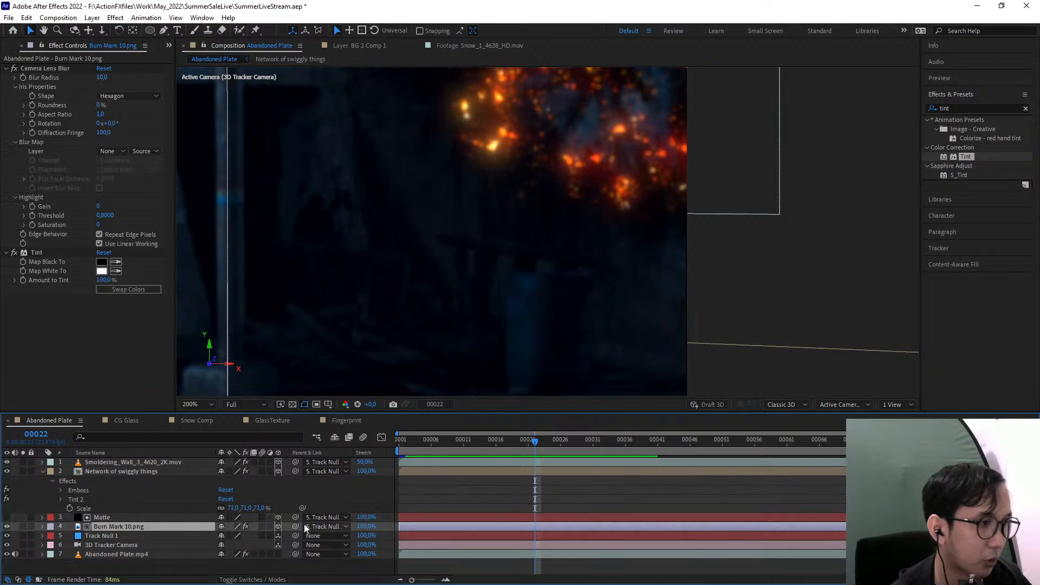
left_click(252, 580)
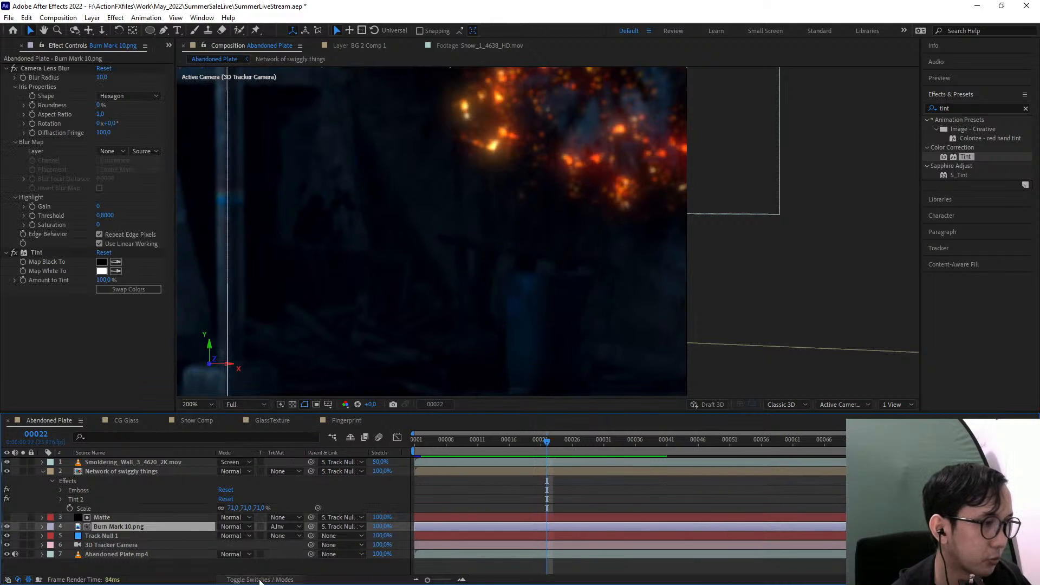
left_click(278, 528)
left_click(296, 463)
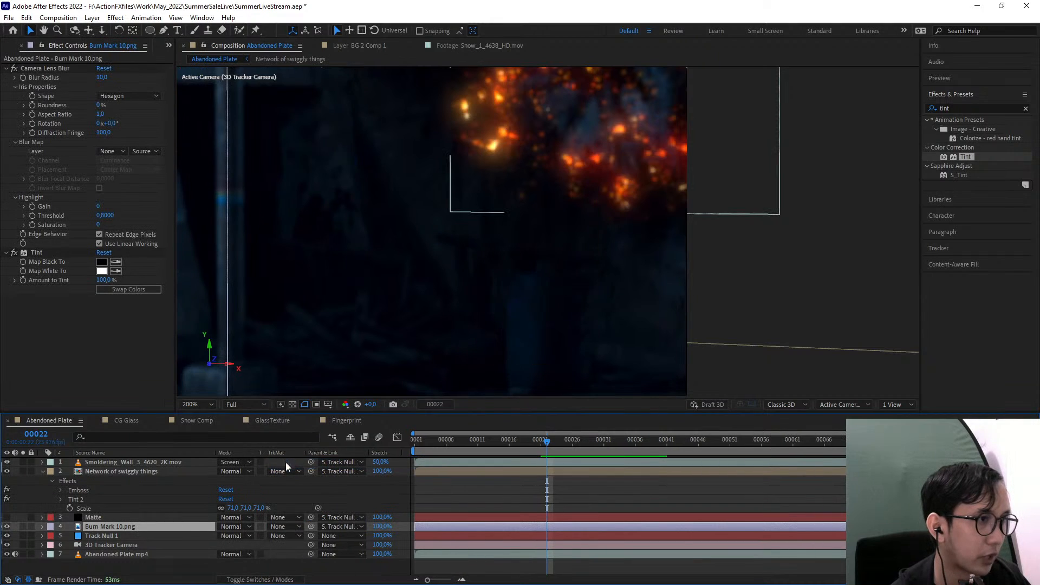
left_click_drag(112, 518, 124, 458)
Duplicate Abandoned Plate.mp4, place the copy directly below Matte and set its track matte to Alpha Matte
left_click(105, 553)
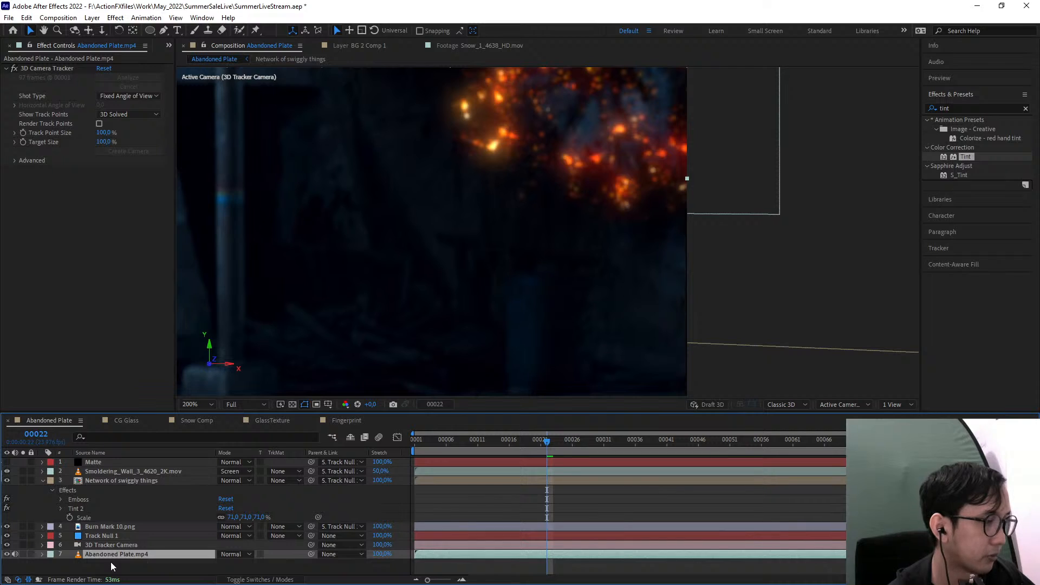
key("ctrl+d")
left_click_drag(128, 554, 122, 467)
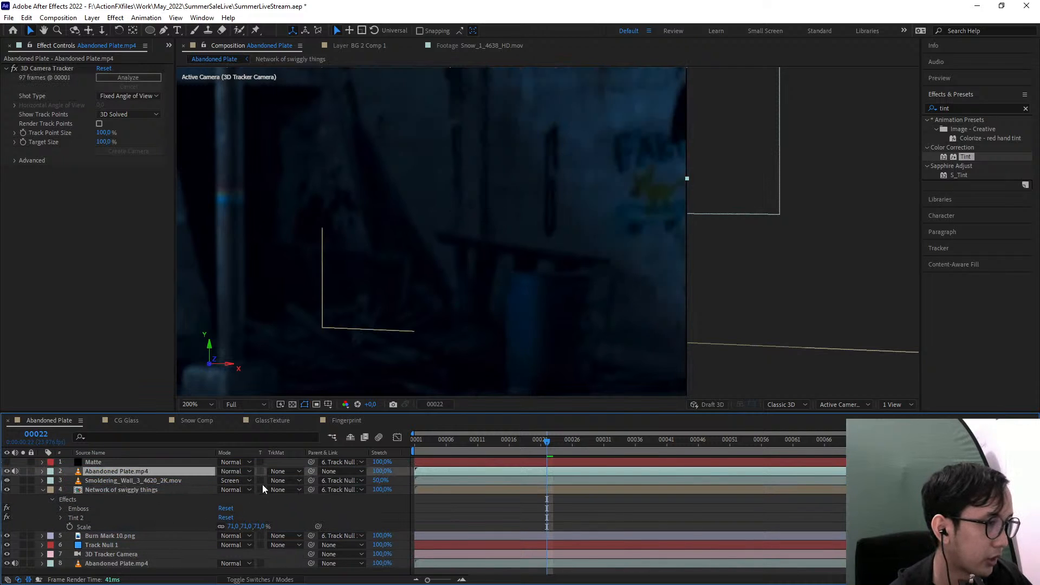
left_click(281, 472)
left_click(303, 499)
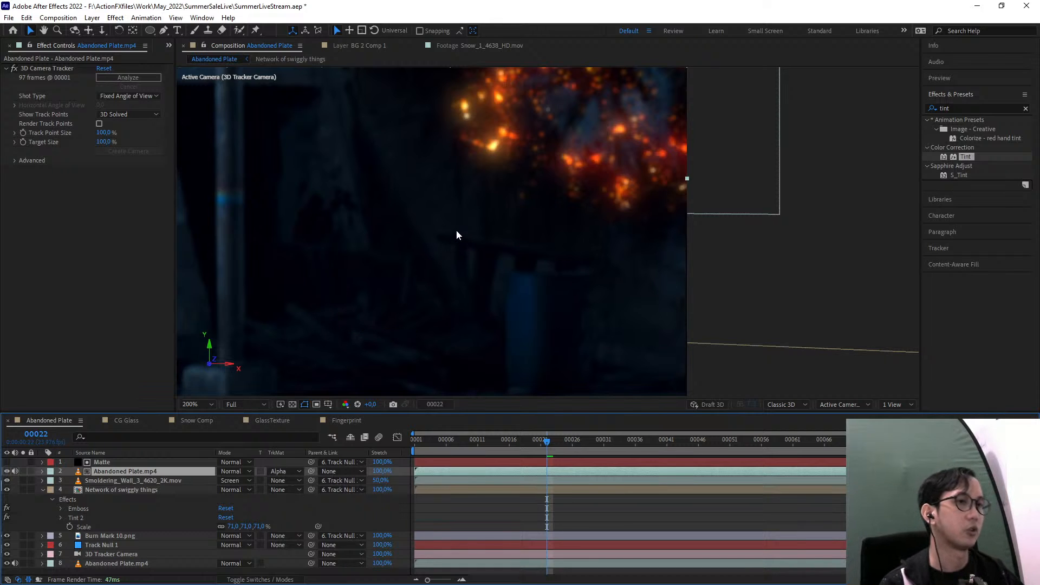
scroll(457, 229, "down", 2)
left_click(126, 481)
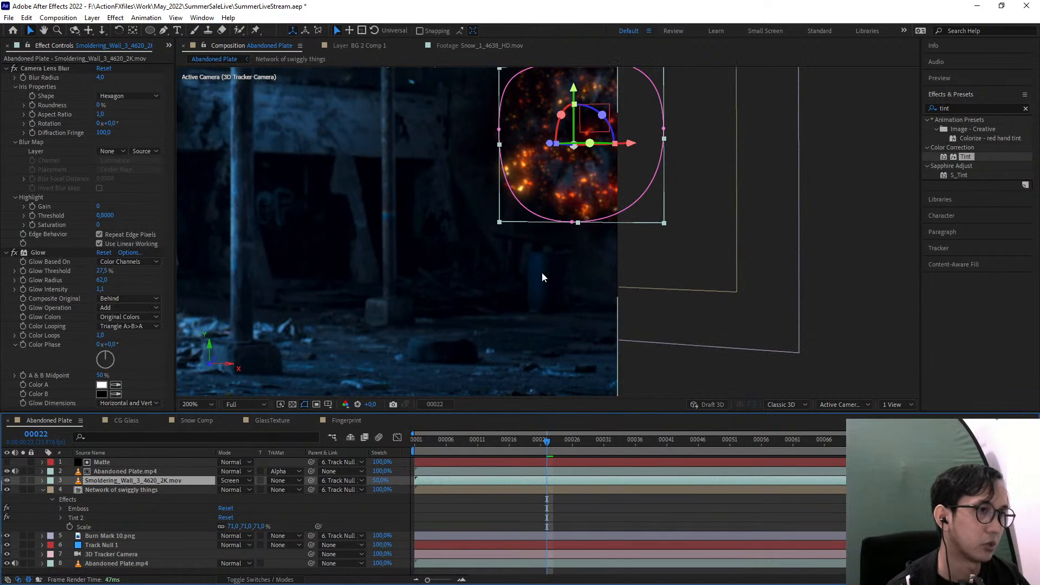
scroll(541, 272, "up", 2)
left_click(137, 472)
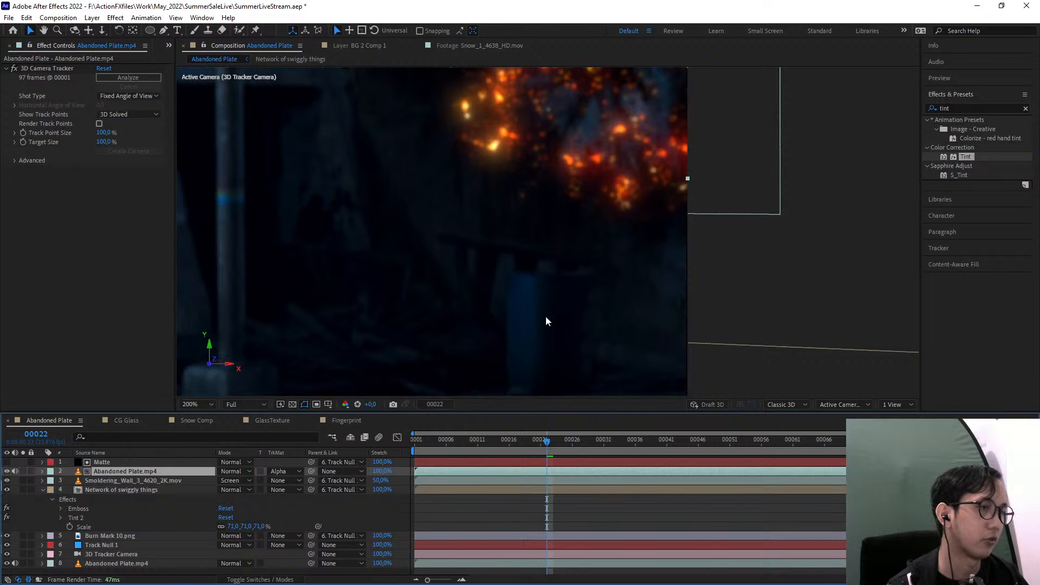
scroll(546, 320, "down", 4)
scroll(550, 229, "up", 2)
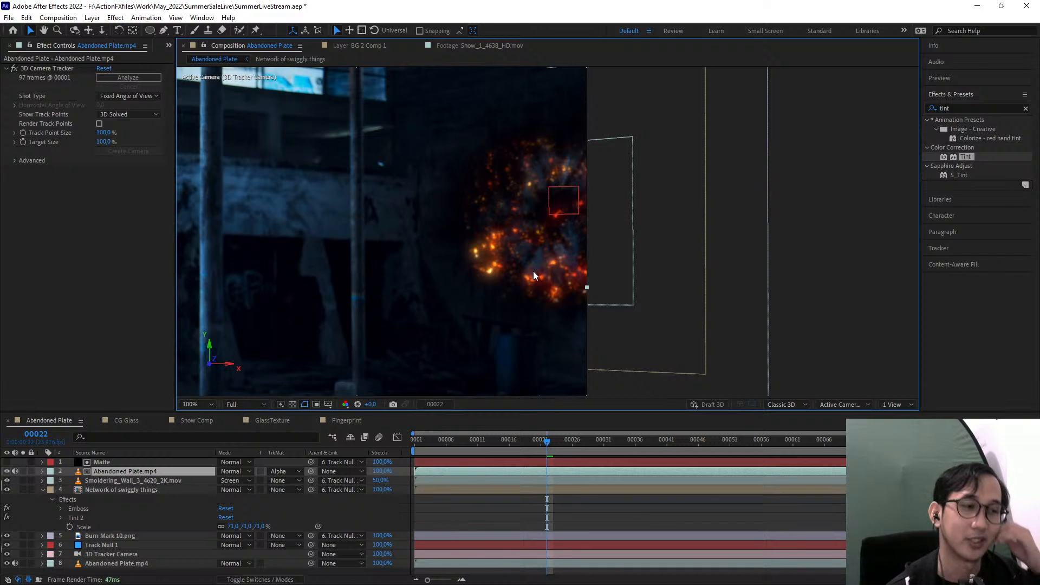
Examine the matted plate copy and the Matte layer's masks around the blue barrel below the embers at frame 22
left_click(138, 480)
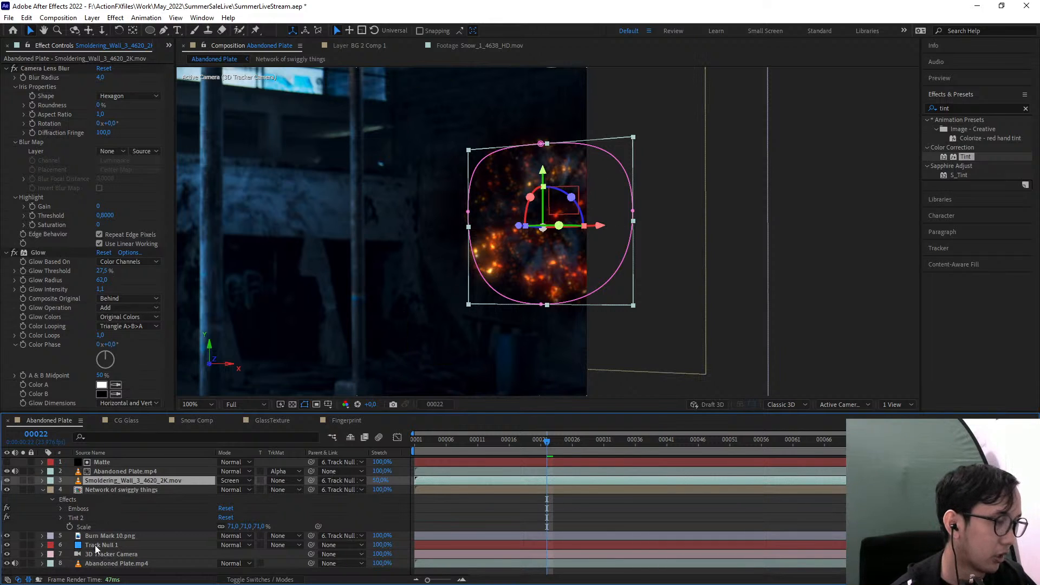
left_click(124, 529)
scroll(566, 263, "up", 1)
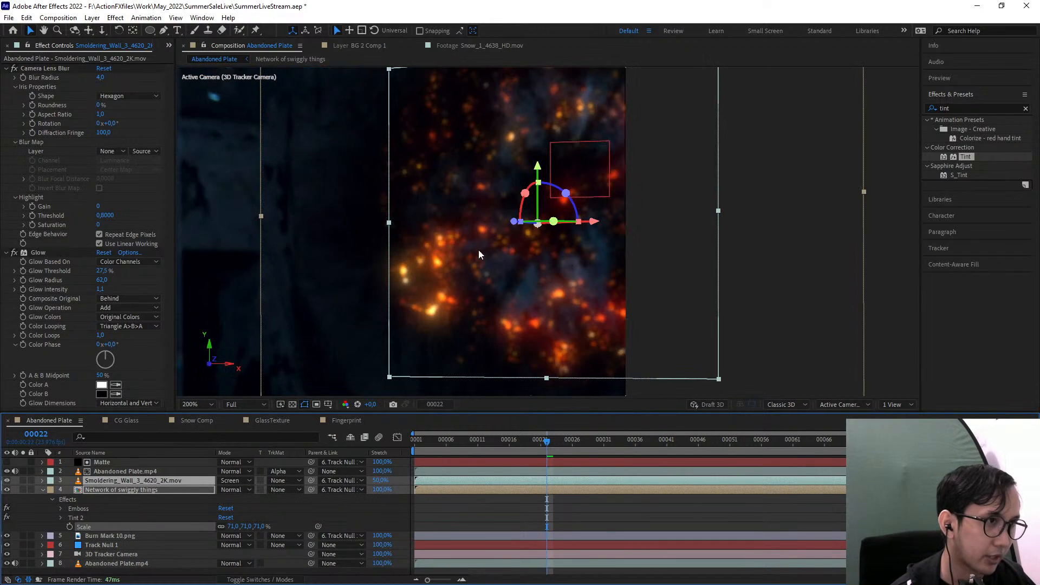
scroll(439, 286, "down", 2)
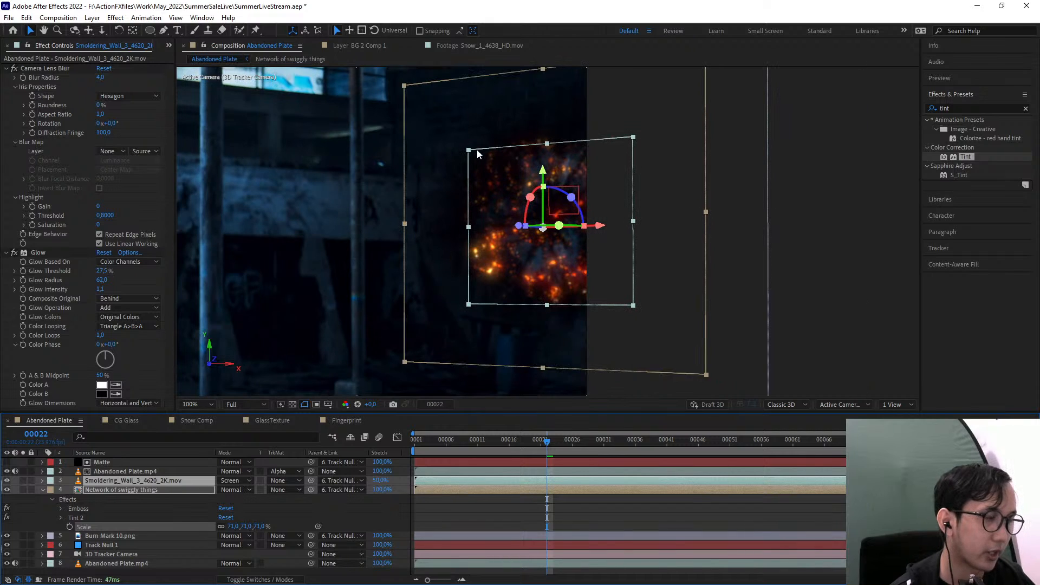
left_click(129, 472)
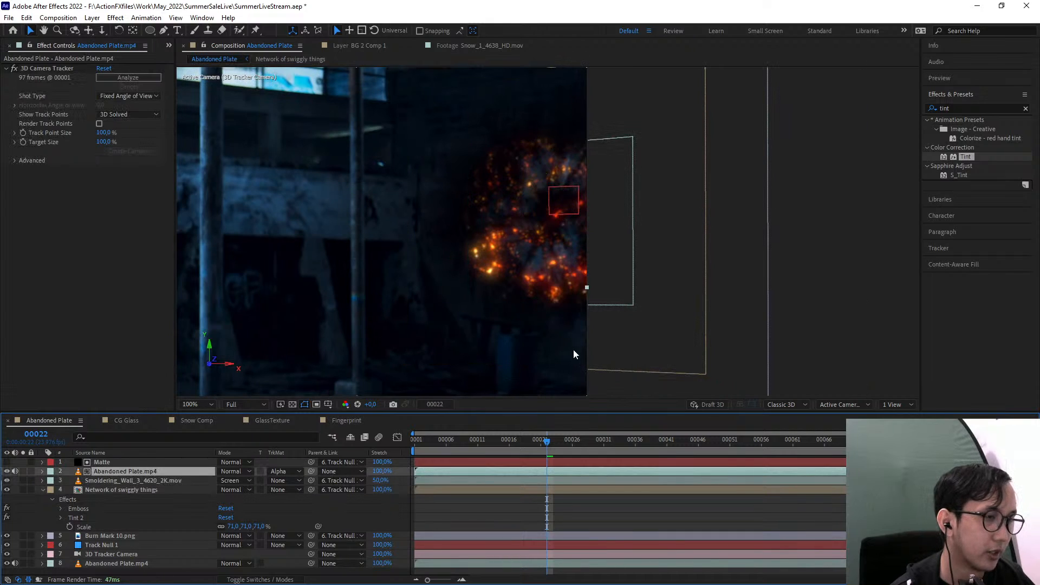
scroll(566, 355, "up", 1)
left_click_drag(511, 324, 453, 295)
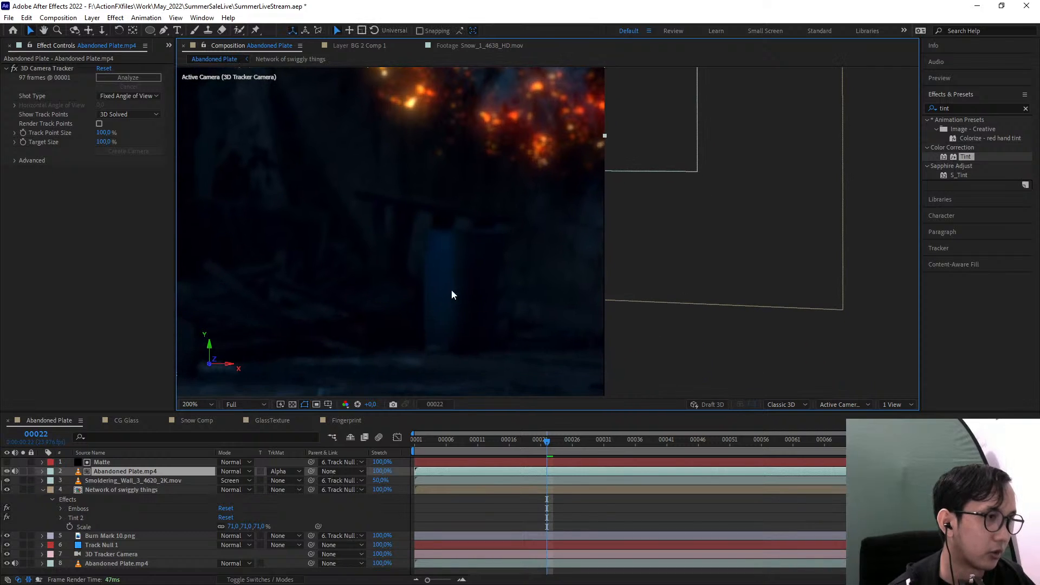
left_click(120, 462)
left_click(123, 471)
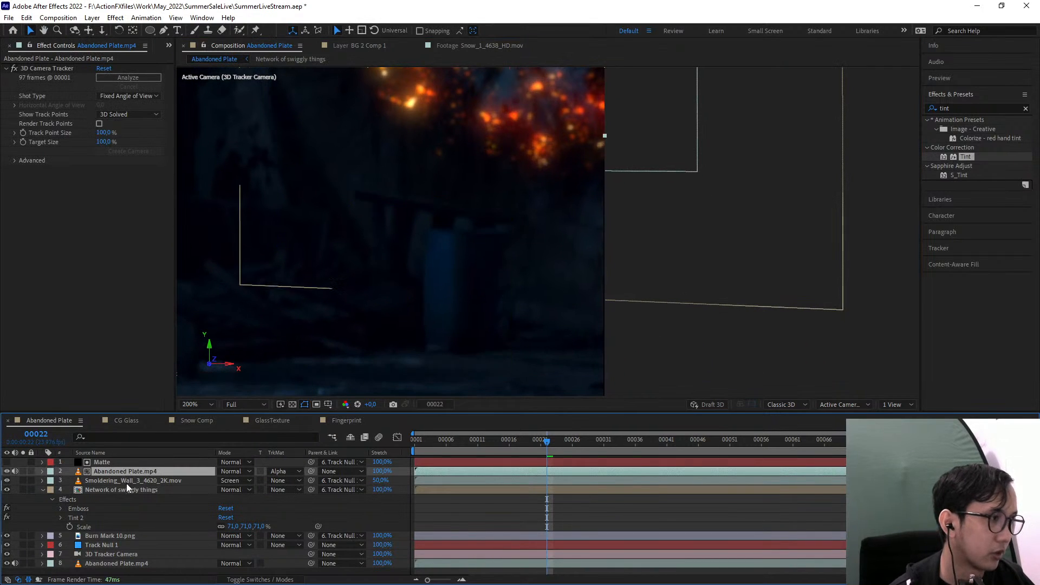
left_click(119, 460)
left_click(111, 473)
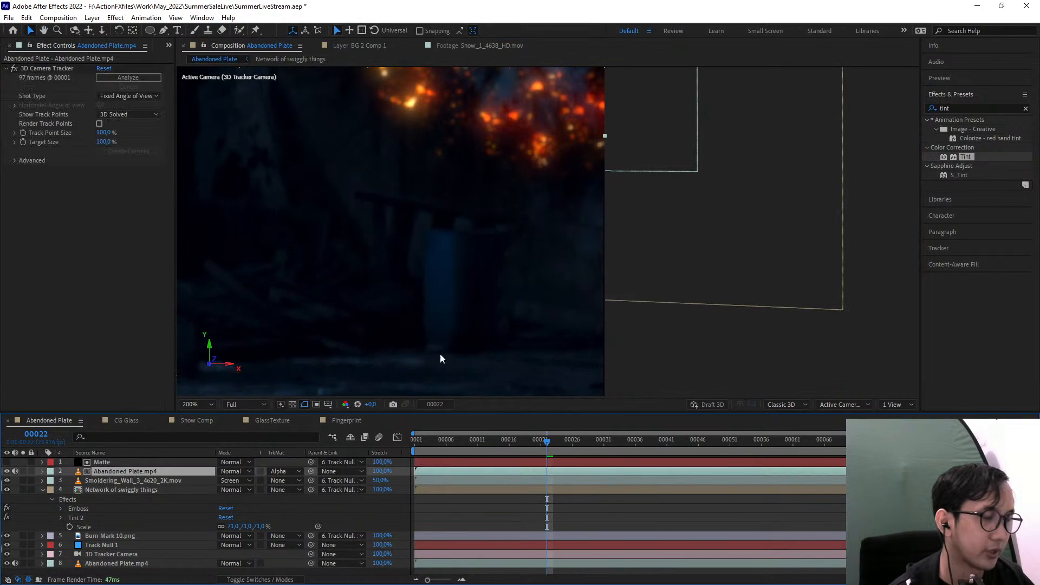
left_click(119, 462)
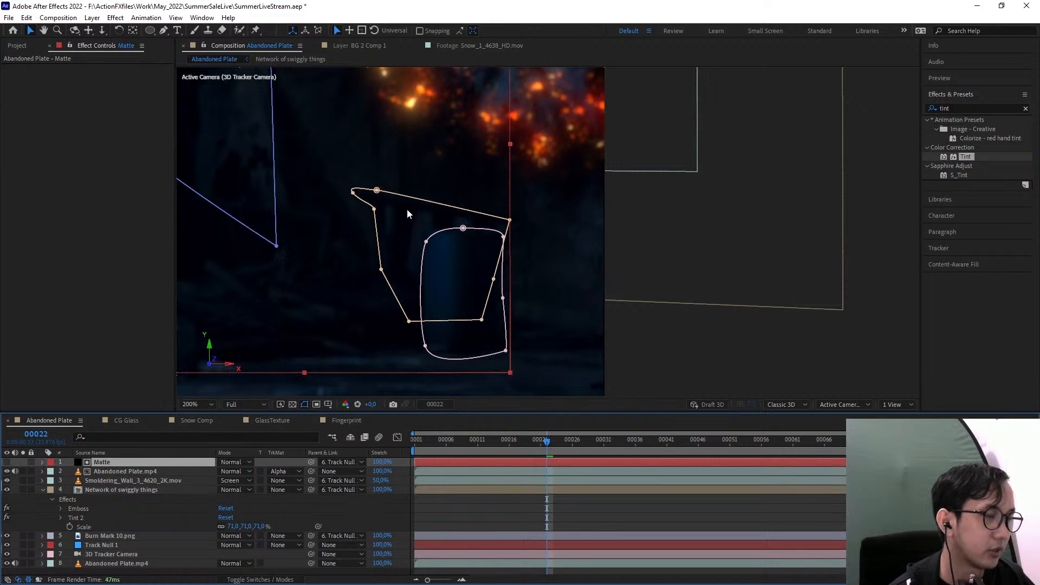
left_click_drag(394, 194, 486, 251)
left_click_drag(485, 304, 467, 248)
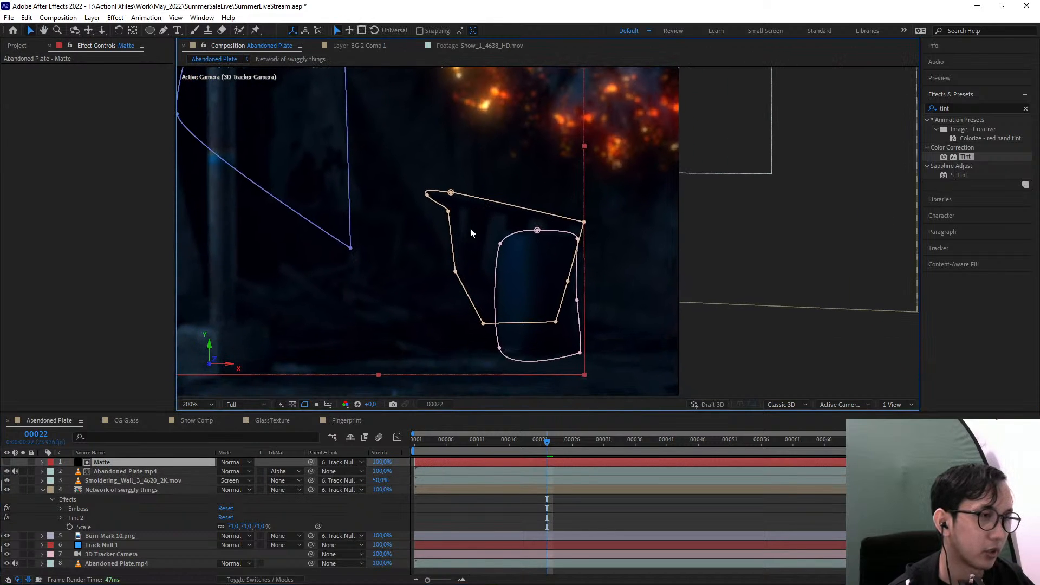
left_click_drag(585, 298, 602, 338)
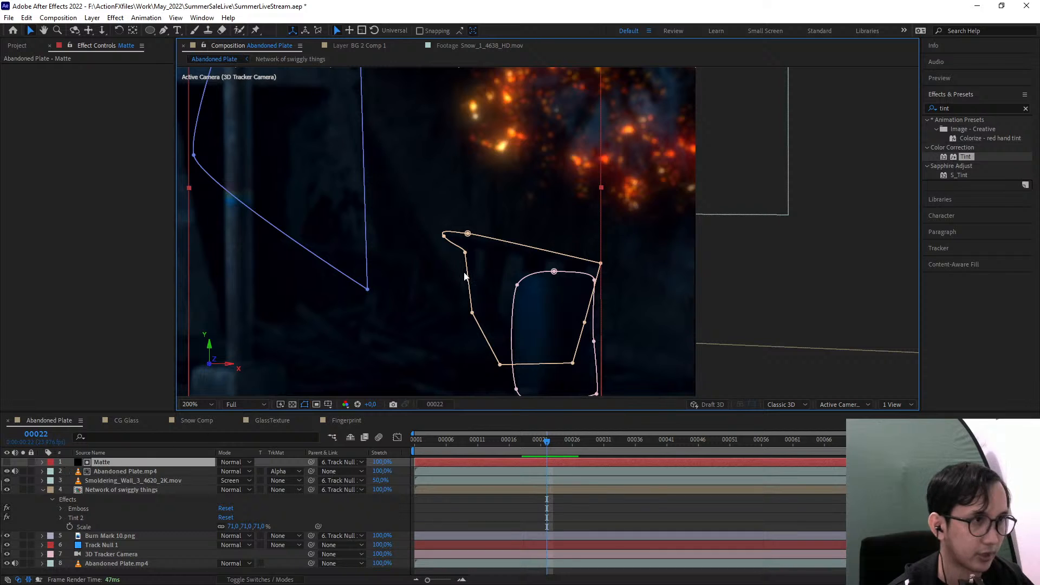
scroll(822, 296, "down", 1)
left_click(851, 293)
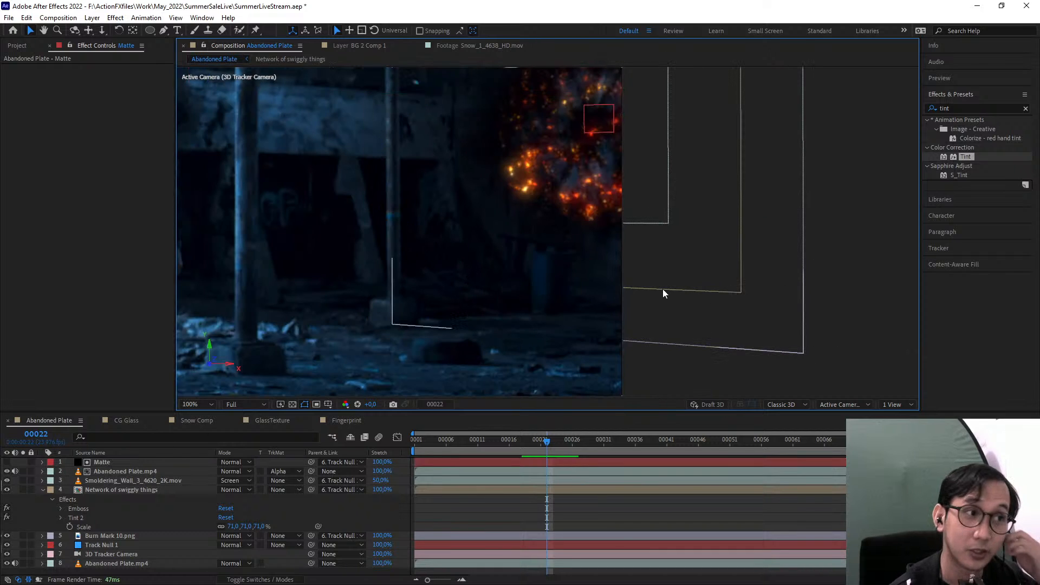
Examine the ember area at frames 20 and 21, in the full frame and close up
left_click_drag(662, 288, 699, 341)
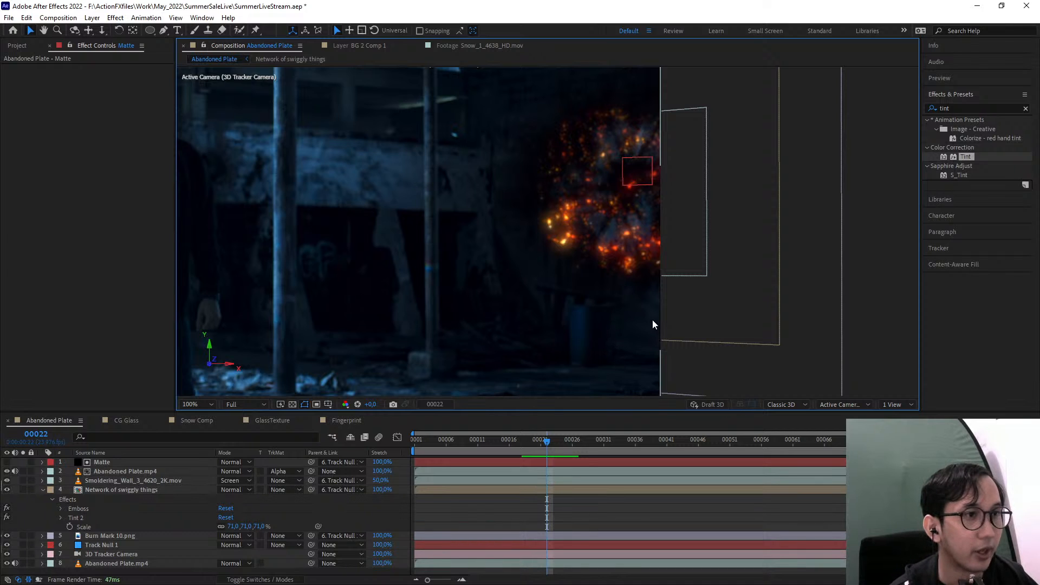
left_click_drag(652, 324, 737, 276)
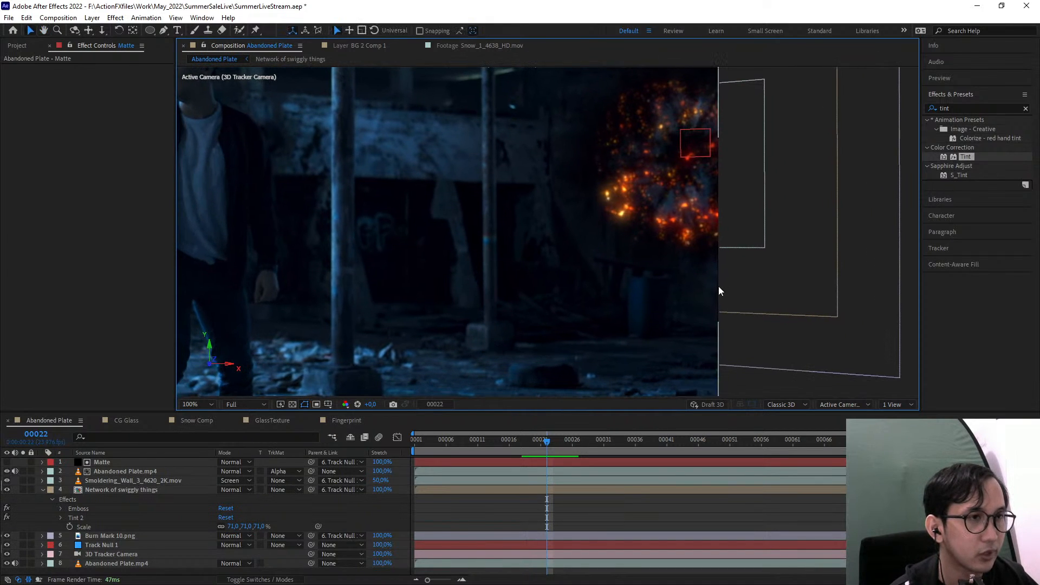
left_click_drag(652, 287, 623, 307)
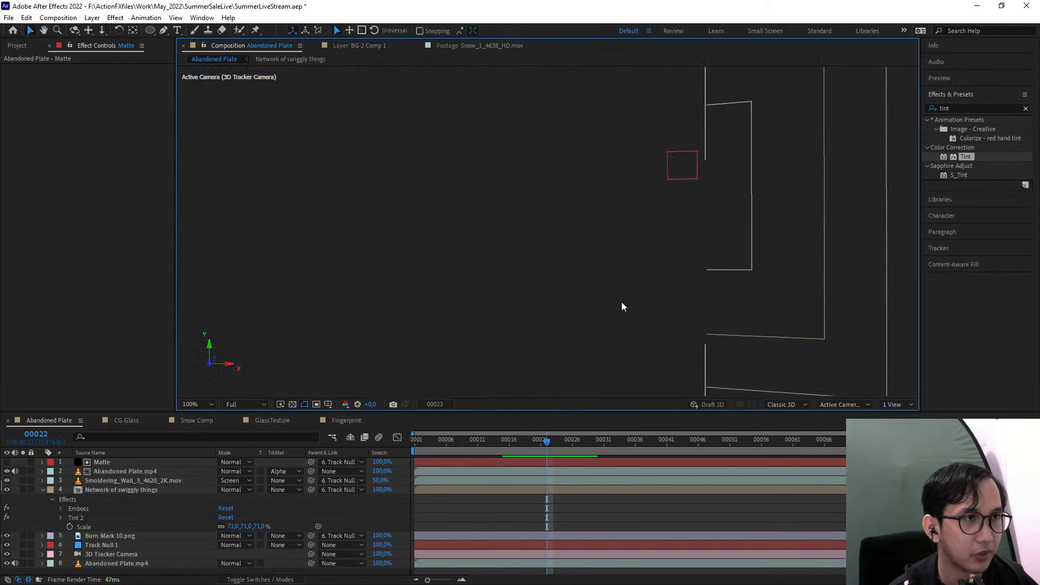
left_click(532, 440)
left_click_drag(561, 335, 610, 328)
key("v")
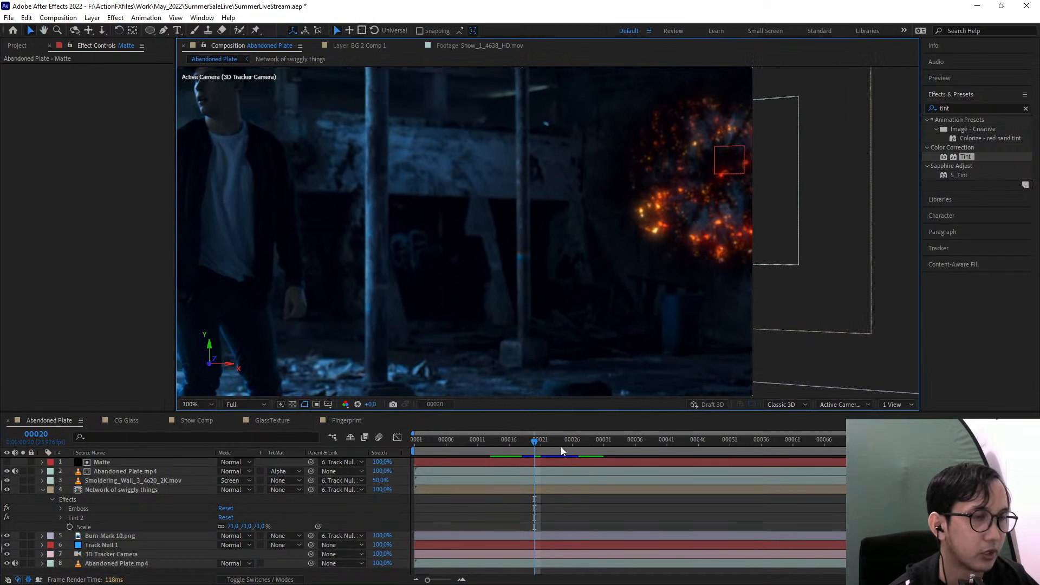
key("Page_Down")
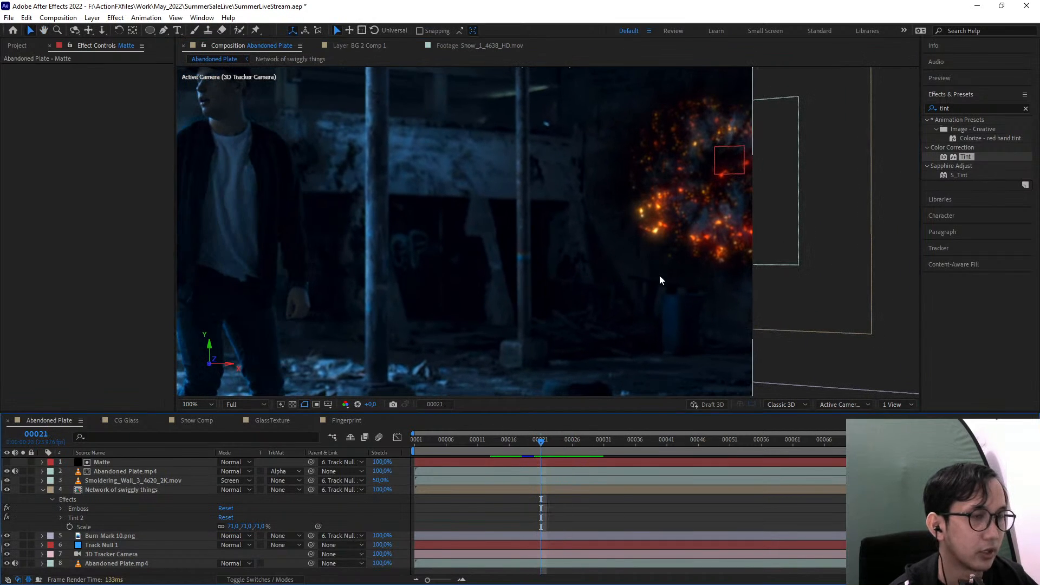
scroll(559, 245, "down", 1)
left_click_drag(500, 259, 536, 263)
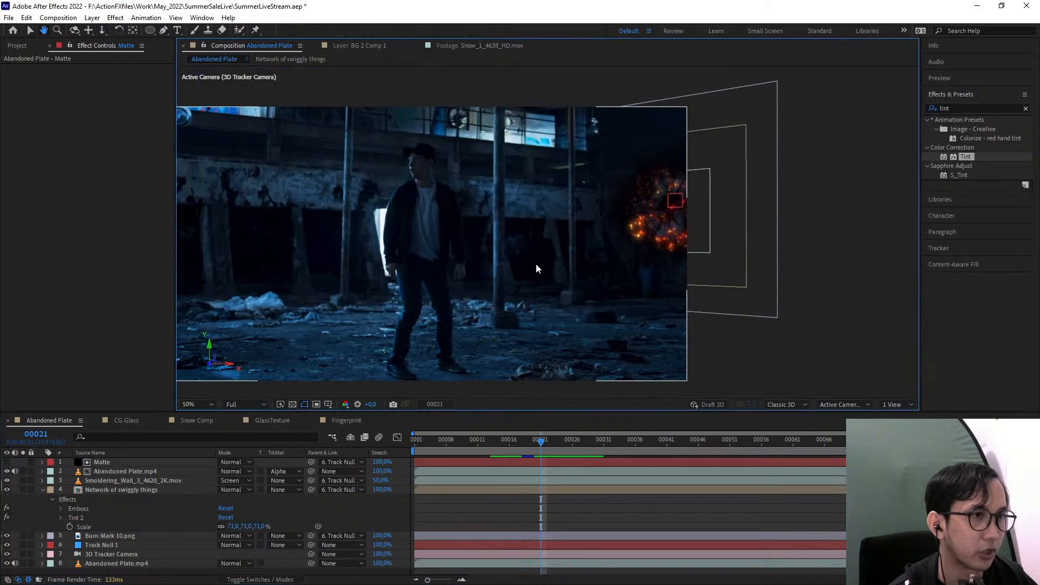
scroll(611, 269, "up", 1)
left_click_drag(743, 257, 649, 287)
scroll(650, 286, "up", 1)
left_click_drag(714, 278, 563, 292)
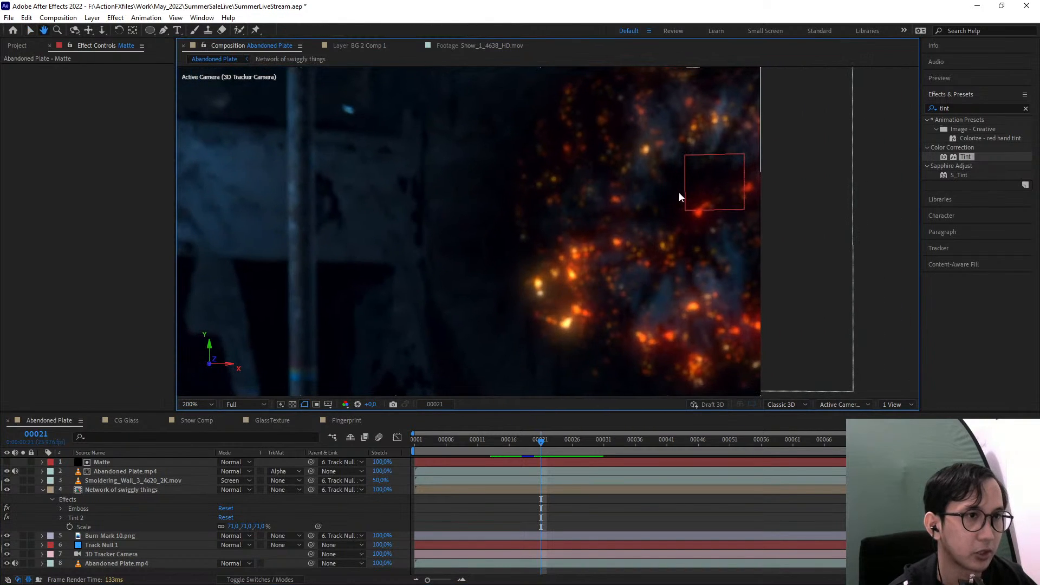
Add Burn Mark 4.png from the Burn Mark folder to the composition and set its Scale to 54%
left_click(16, 46)
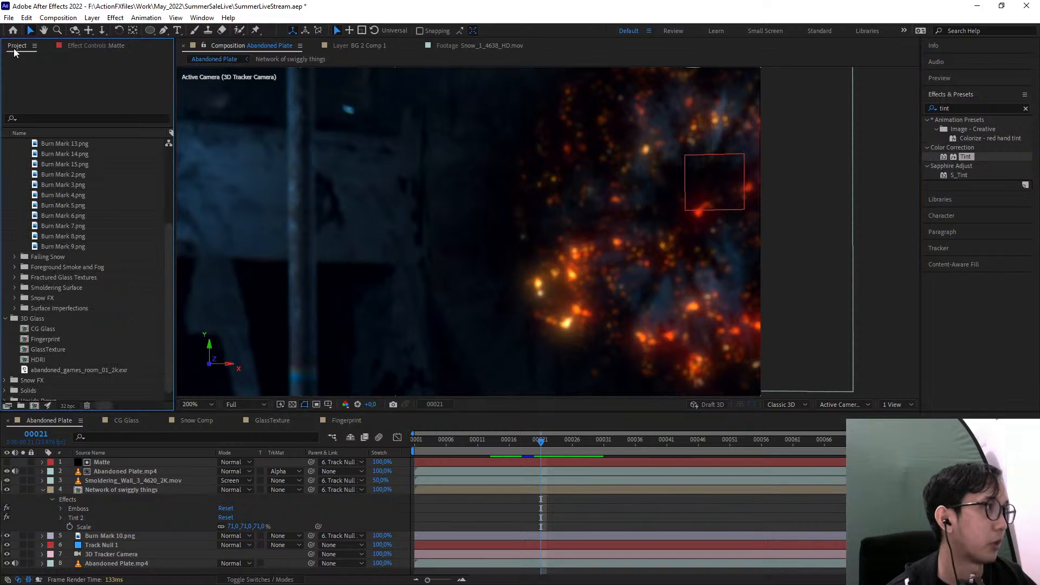
scroll(65, 307, "up", 3)
left_click(44, 289)
mouse_move(50, 305)
left_mouse_down()
mouse_move(466, 225)
mouse_move(463, 241)
mouse_move(549, 245)
mouse_move(543, 252)
left_mouse_up()
scroll(463, 243, "down", 2)
key("s")
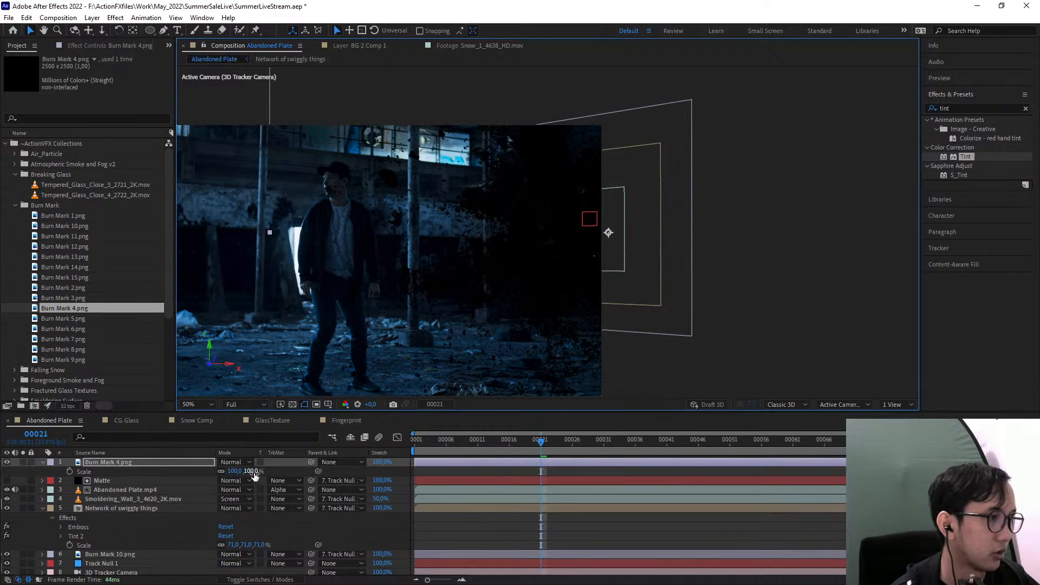
left_click_drag(253, 472, 228, 472)
Position Burn Mark 4.png over the embers on the wall and set its Scale to 27%
left_click_drag(566, 241, 301, 258)
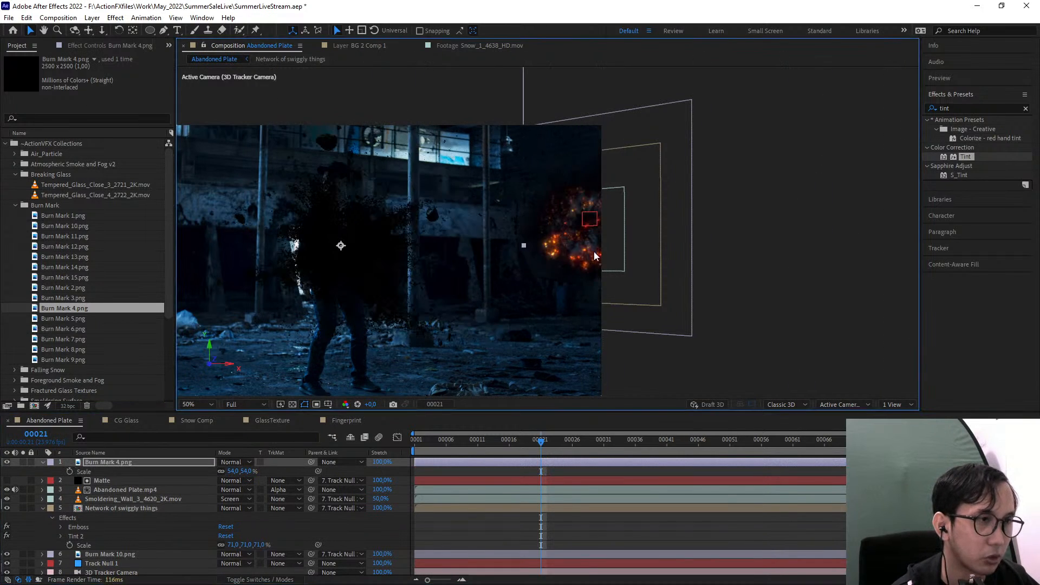
scroll(606, 217, "up", 1)
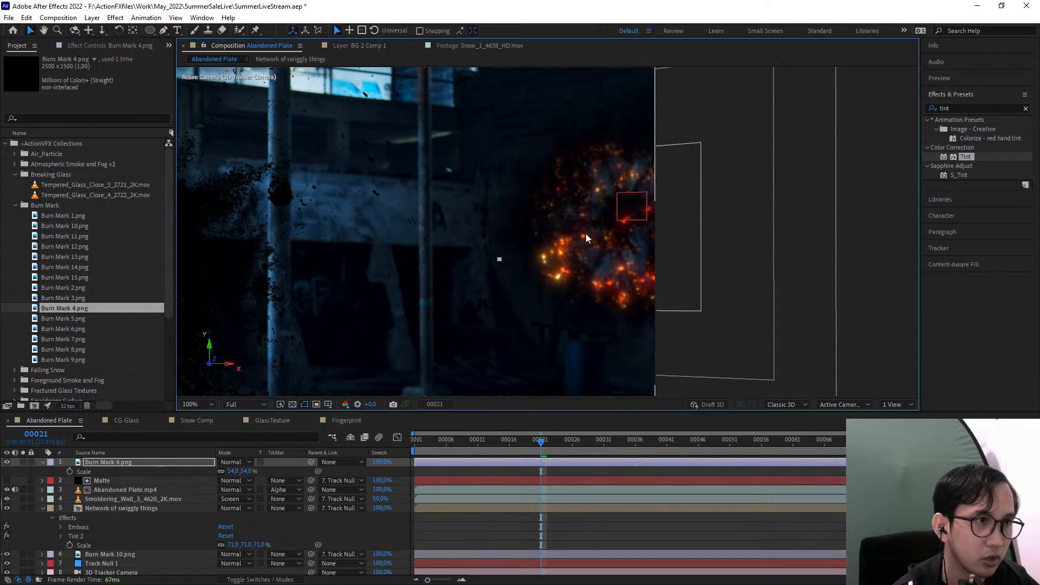
scroll(575, 325, "down", 1)
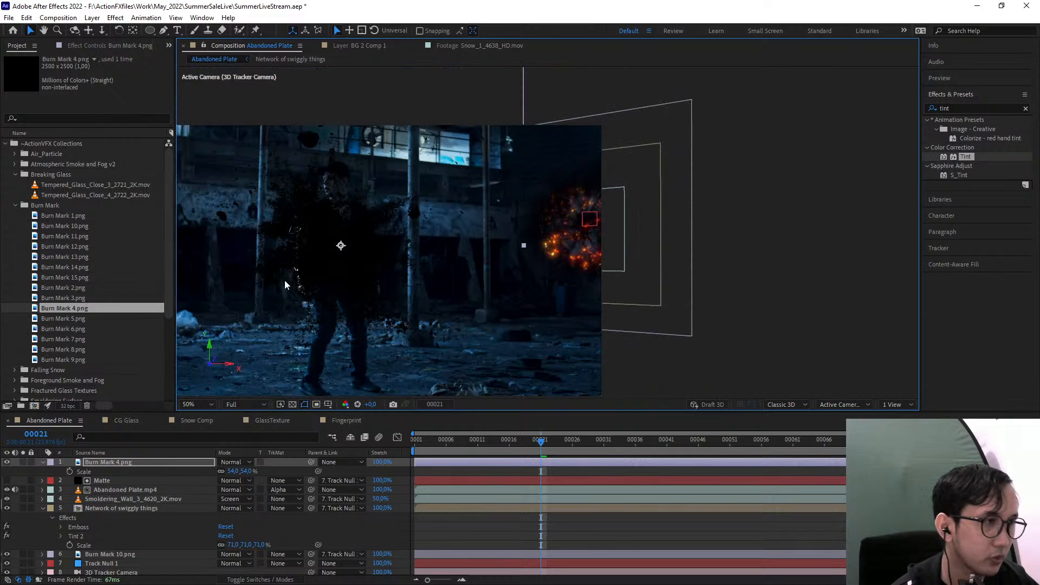
left_click_drag(343, 265, 606, 244)
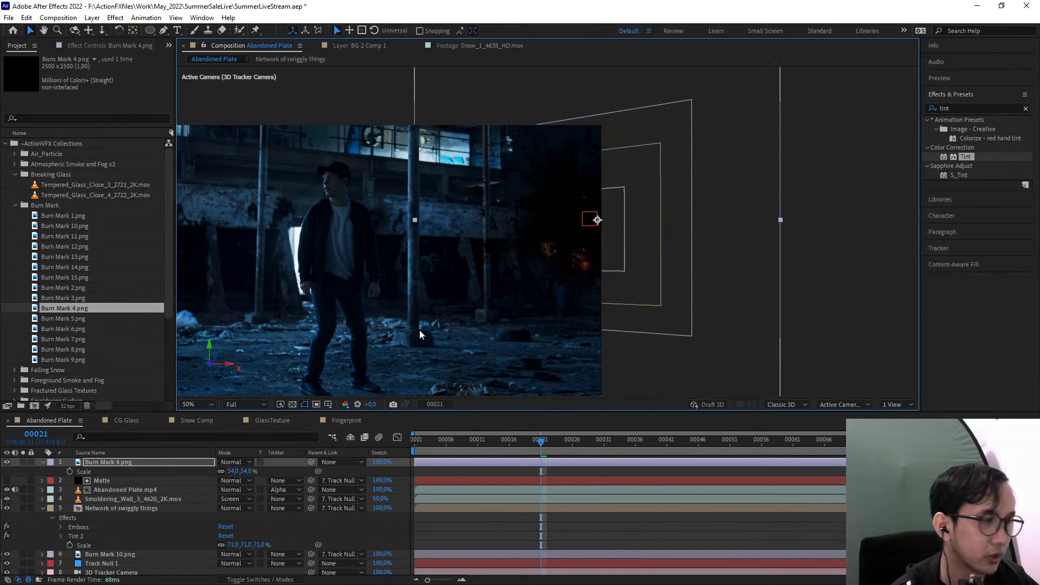
left_click_drag(242, 472, 228, 472)
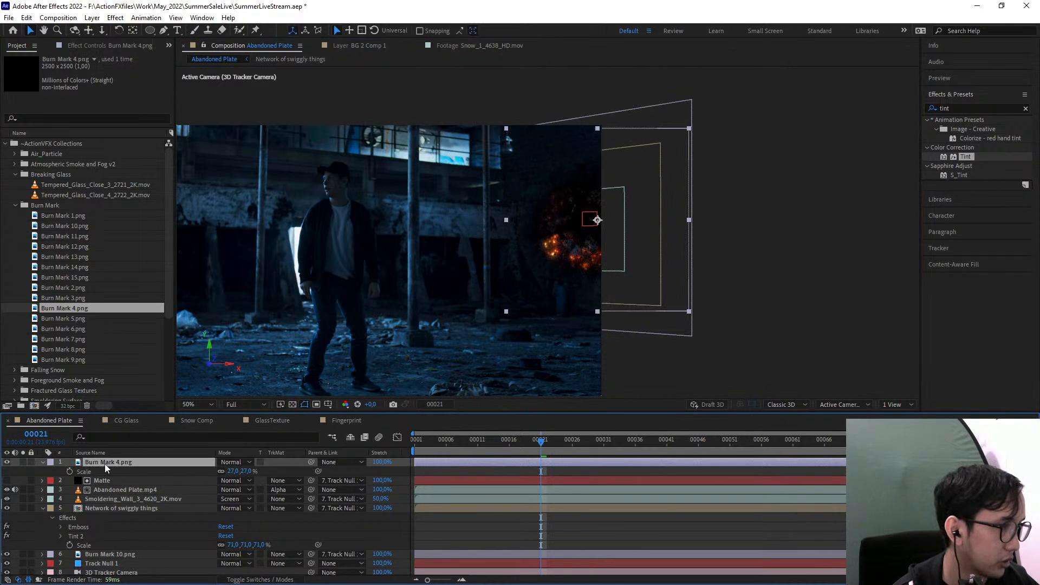
Place Burn Mark 4.png directly below Burn Mark 10.png in the layer stack and nudge it into position behind the embers
left_click_drag(105, 464, 108, 559)
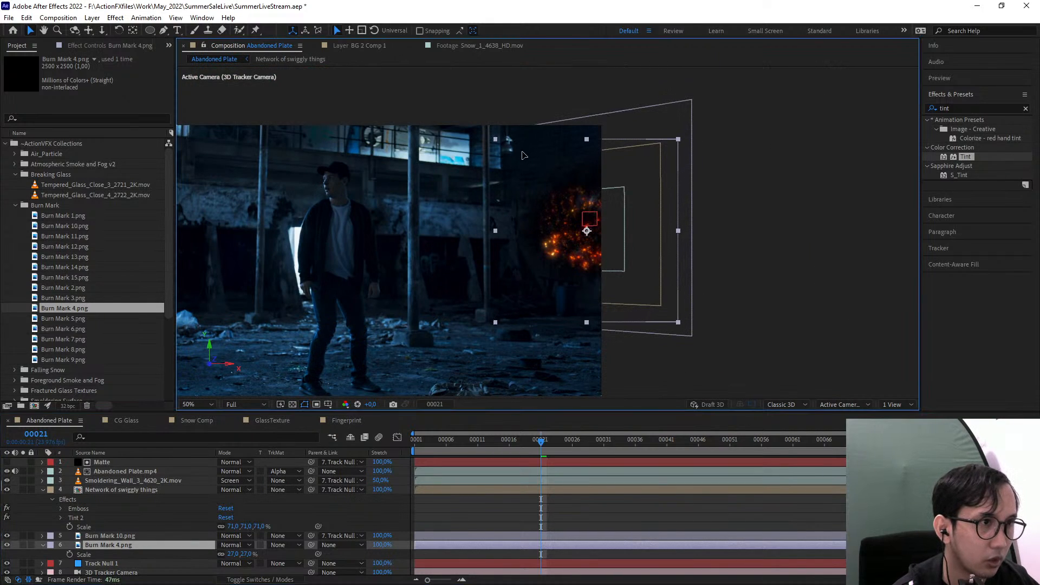
scroll(575, 219, "up", 2)
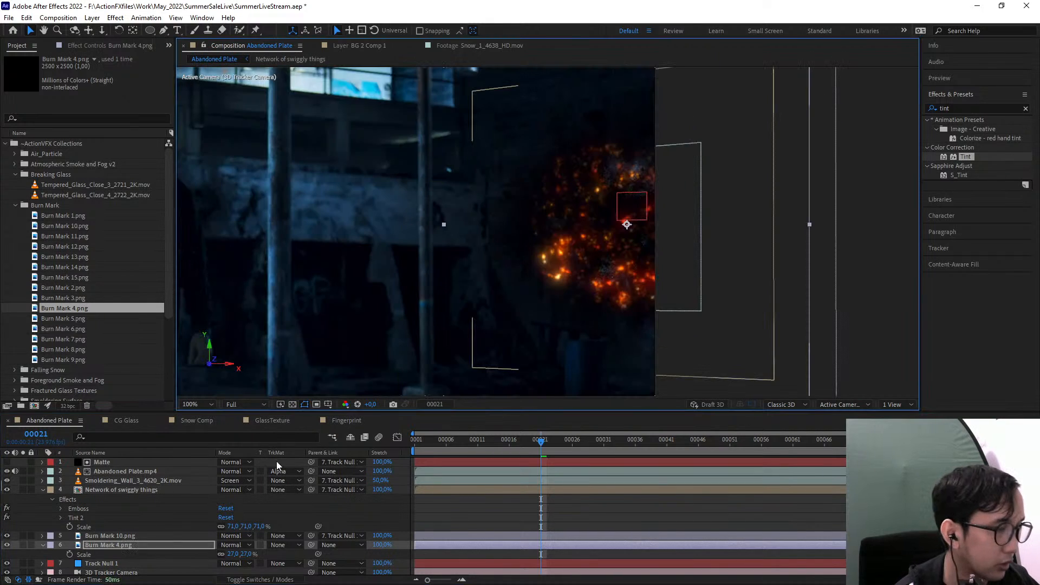
mouse_move(529, 123)
left_mouse_down()
mouse_move(524, 105)
mouse_move(522, 116)
left_mouse_up()
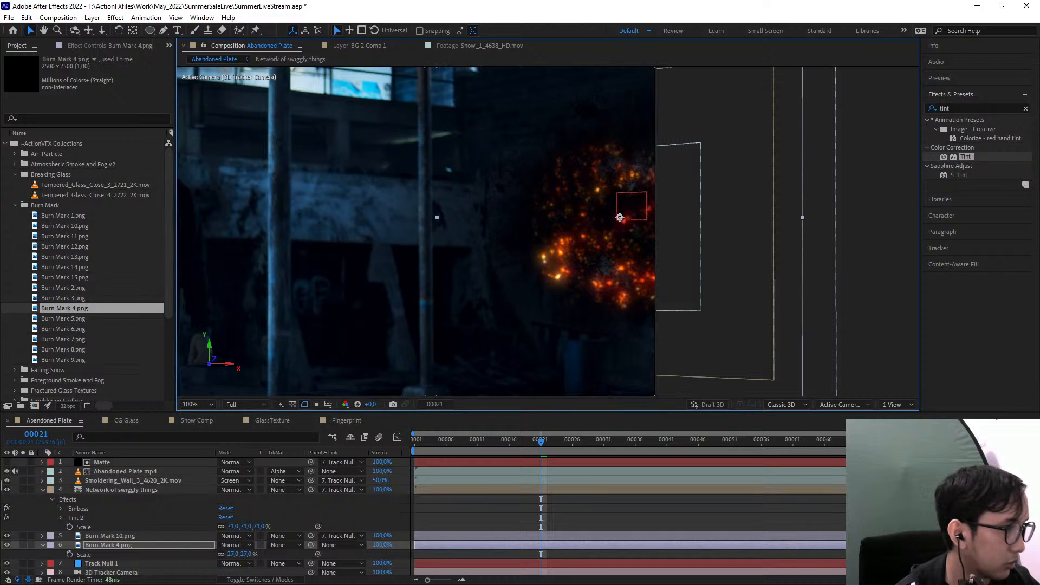
Make Burn Mark 4.png a 3D layer and parent it to Track Null 1
key("F4")
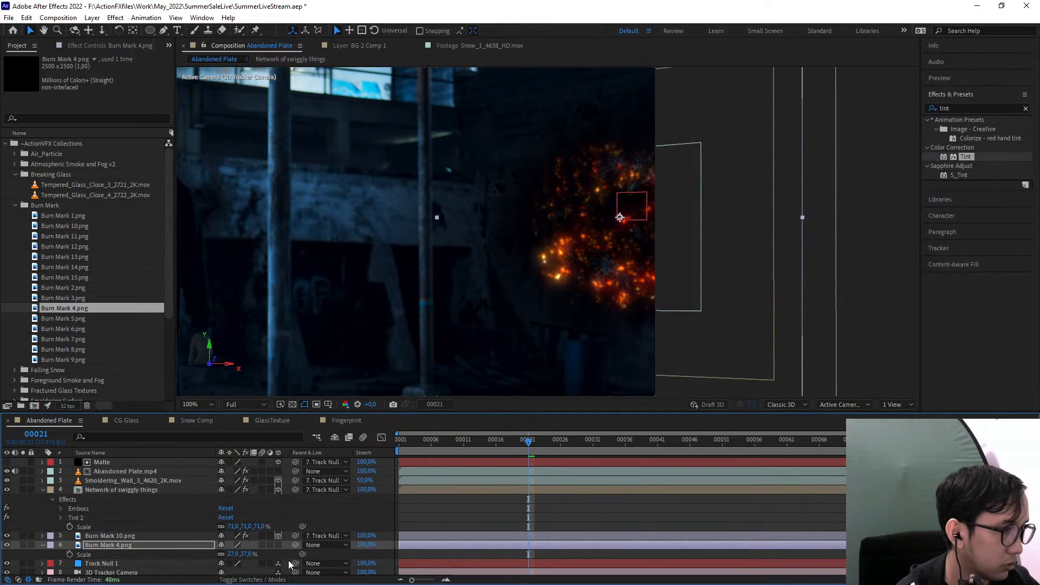
left_click(278, 545)
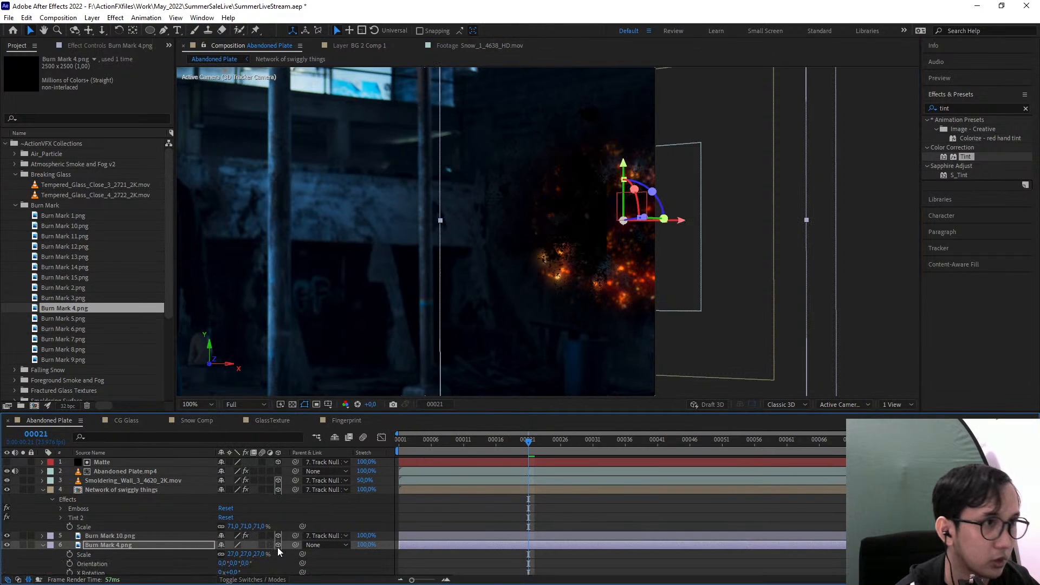
left_click(119, 536)
left_click(316, 546)
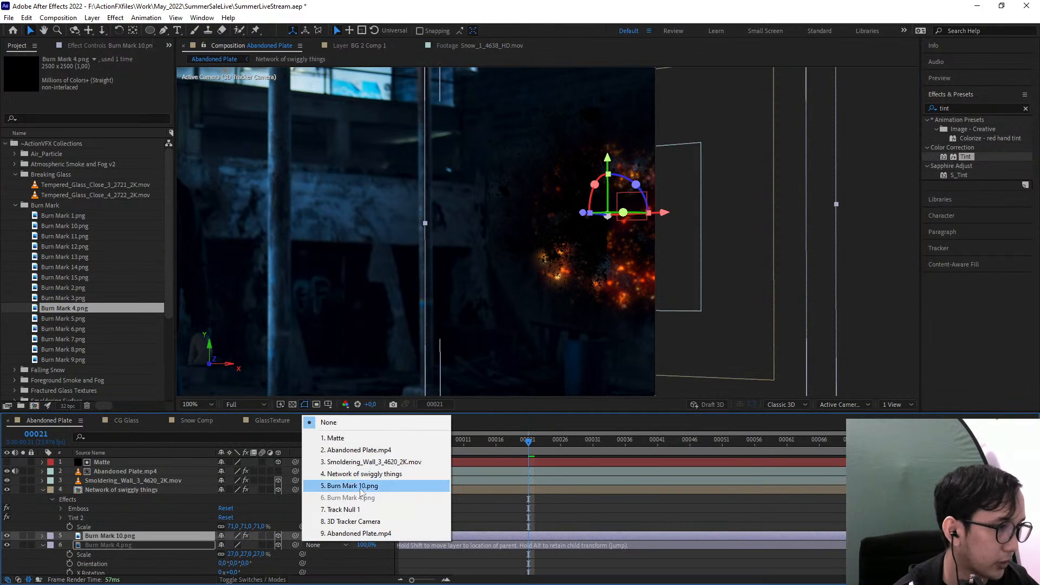
left_click(341, 510)
Show the Position and rotation properties of the Burn Mark 10.png layer
left_click(117, 544)
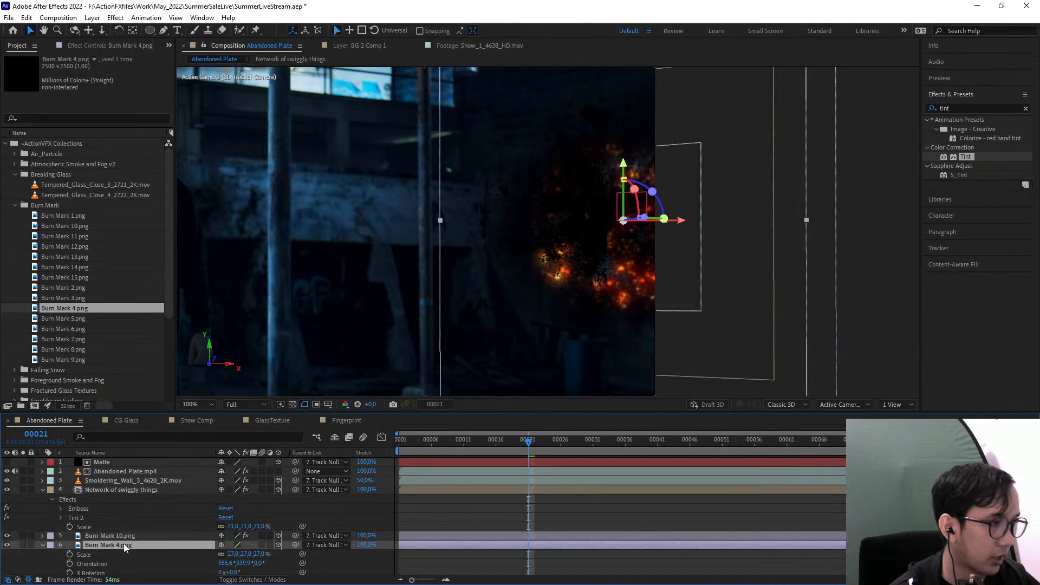
left_click(146, 534)
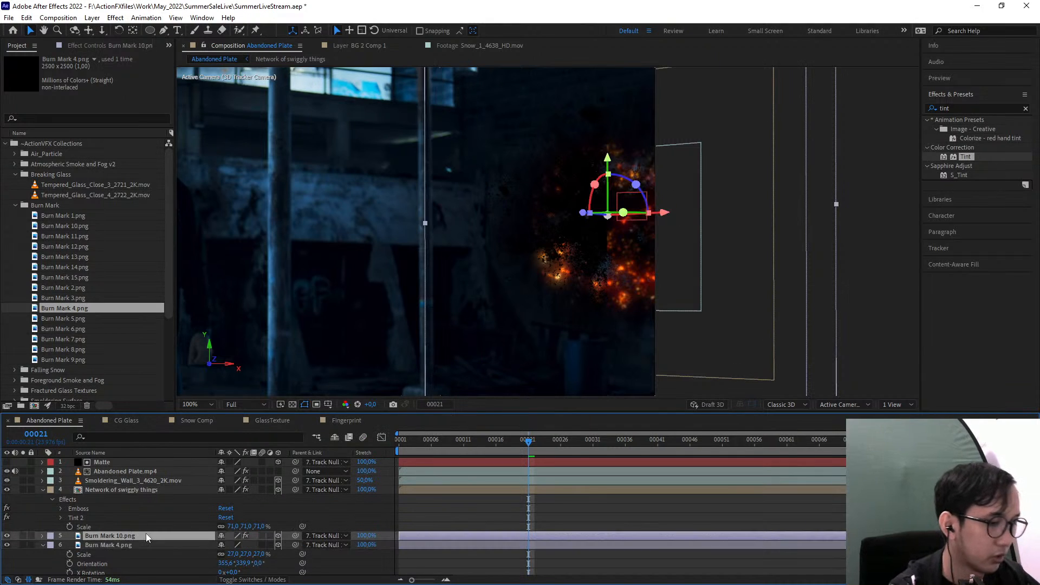
key("r")
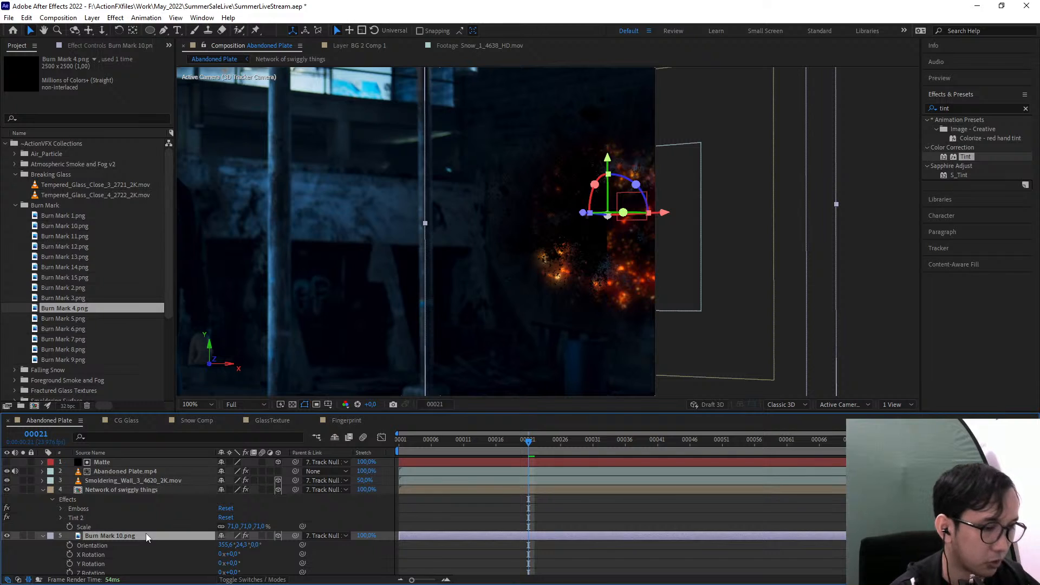
key("p")
key("shift+r")
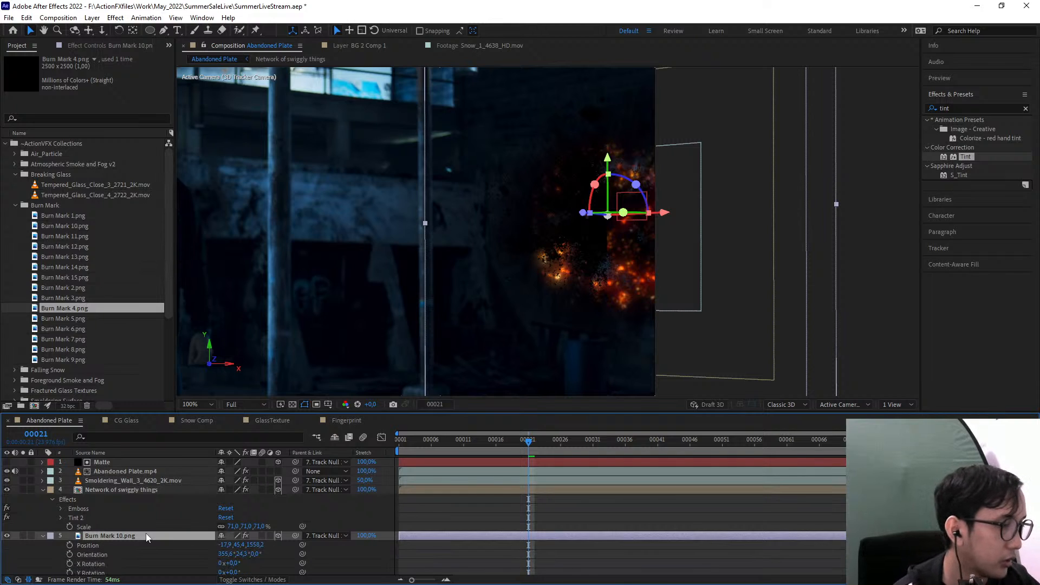
Show only the Position property of the Burn Mark 4.png layer
scroll(145, 533, "down", 4)
left_click(97, 497)
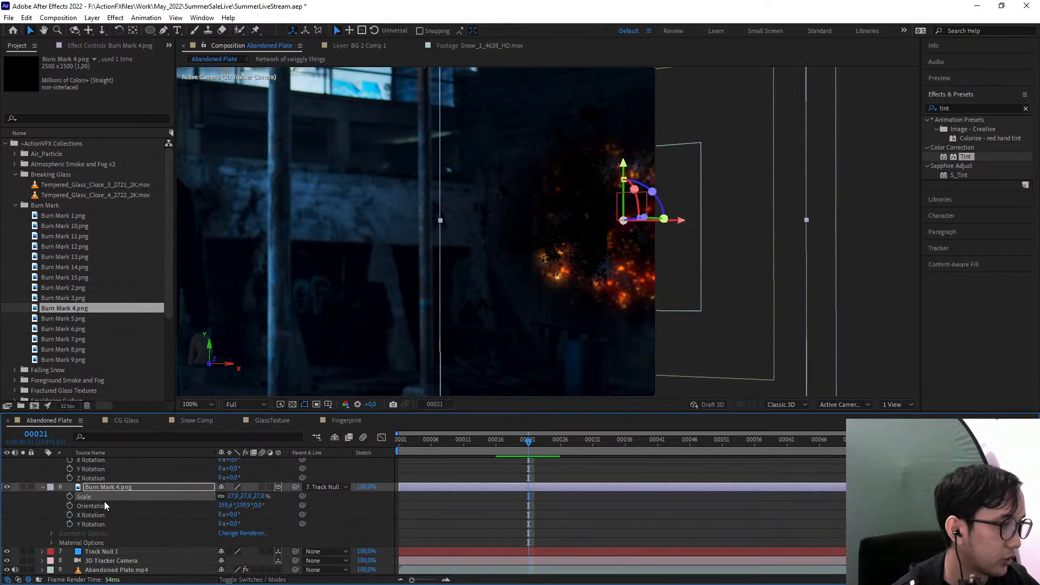
left_click(112, 487)
key("shift+p")
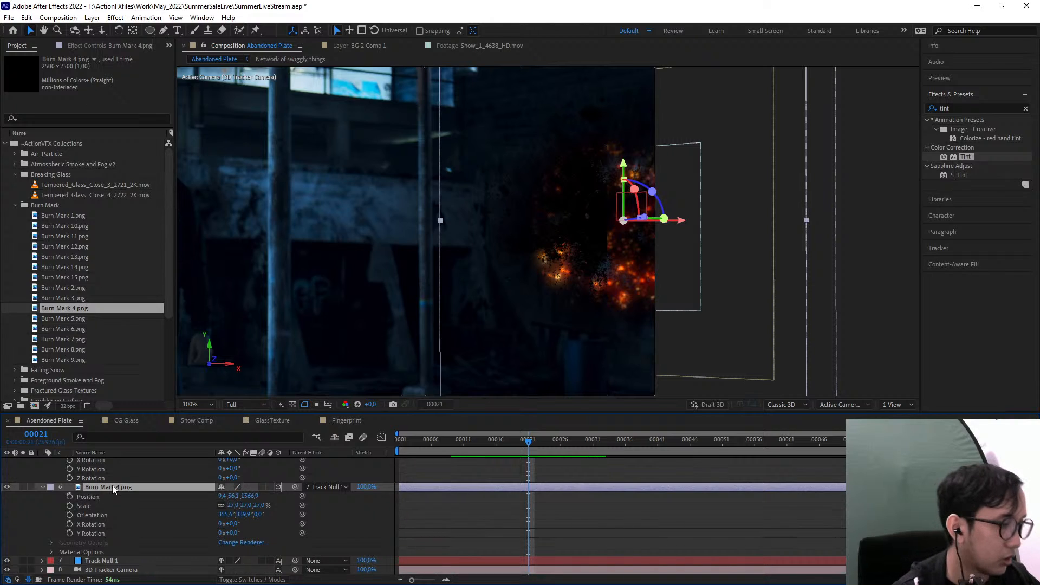
key("shift+r")
key("shift+r")
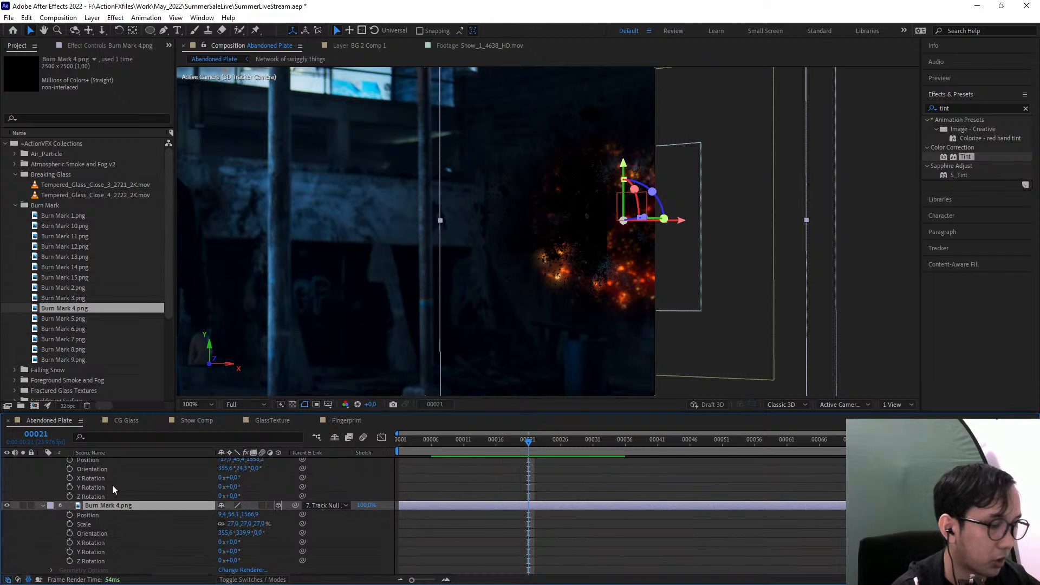
key("shift+p")
key("p")
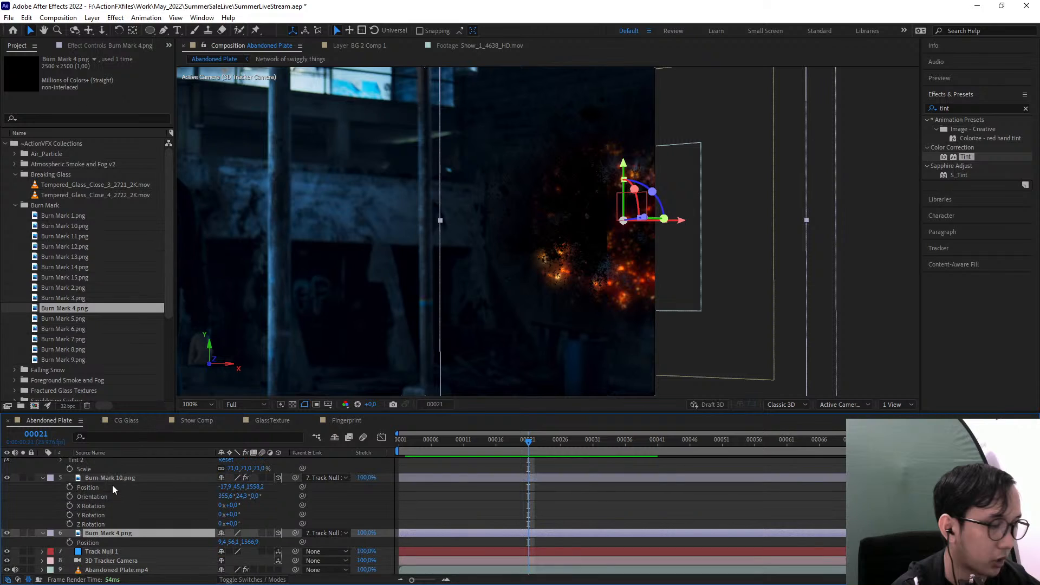
Copy the Position and Orientation values of Burn Mark 10.png onto Burn Mark 4.png
left_click(89, 488)
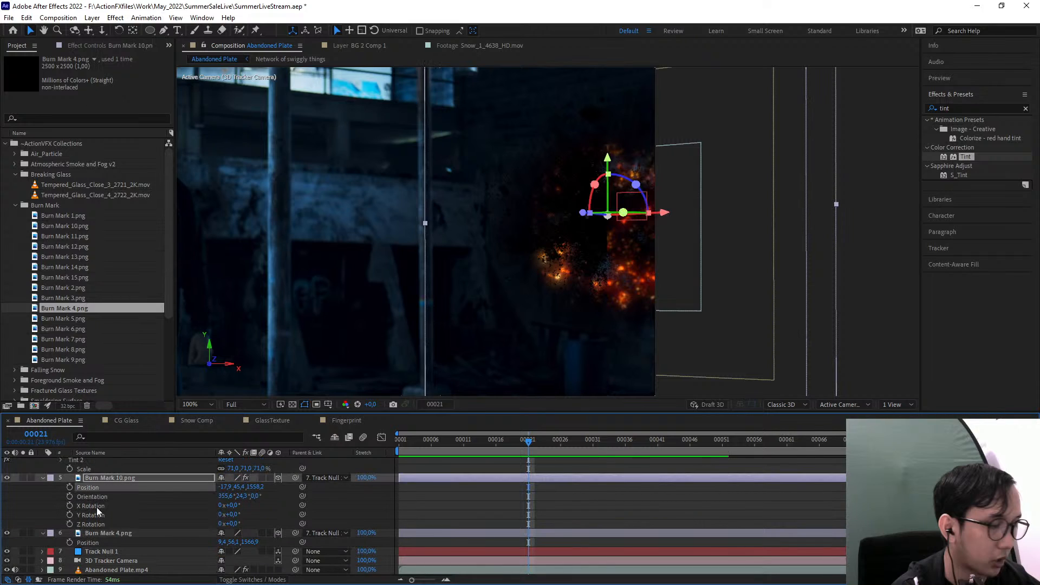
left_click(91, 543)
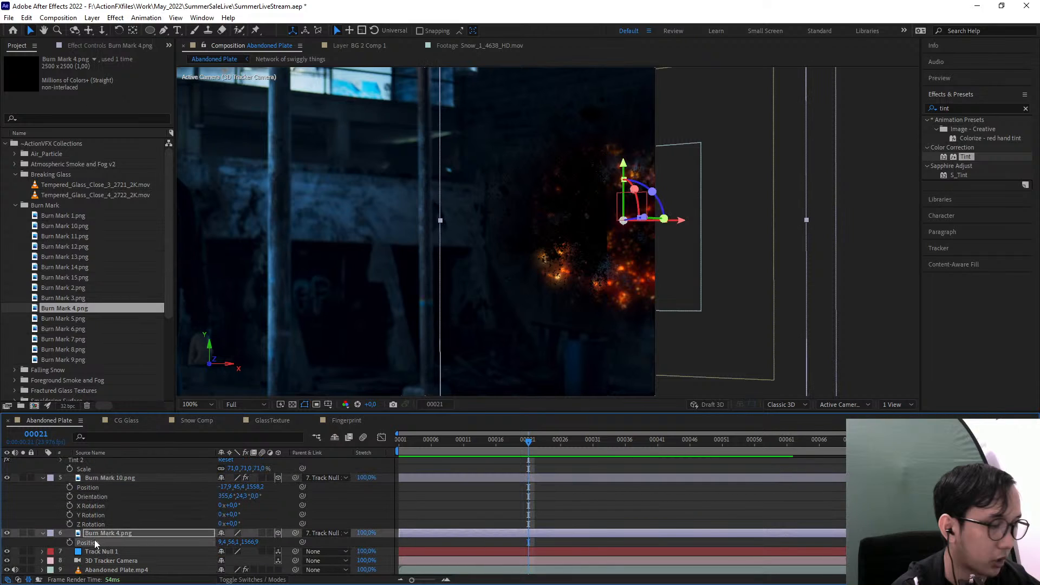
key("ctrl+v")
key("r")
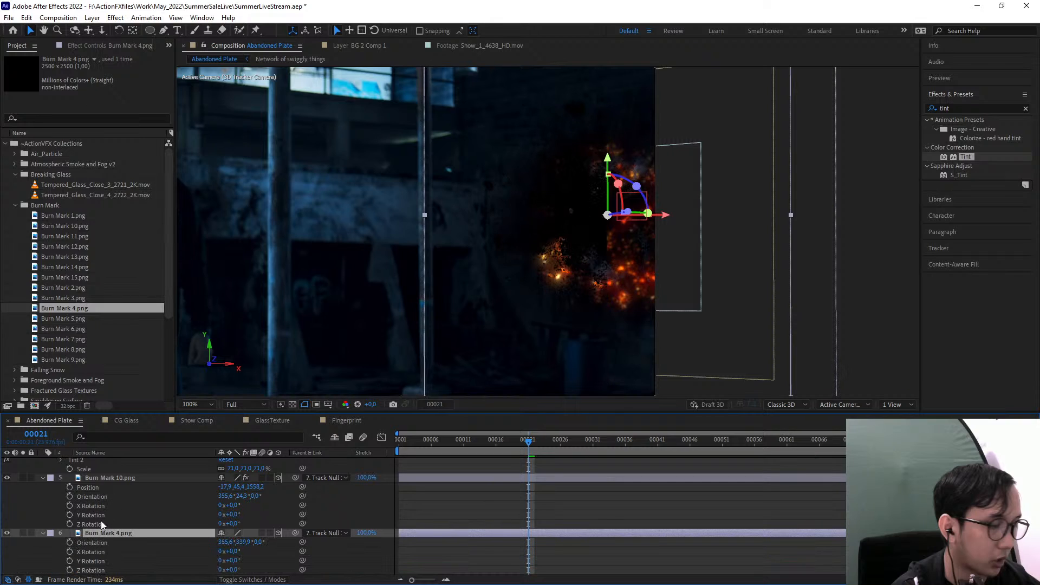
left_click(93, 497)
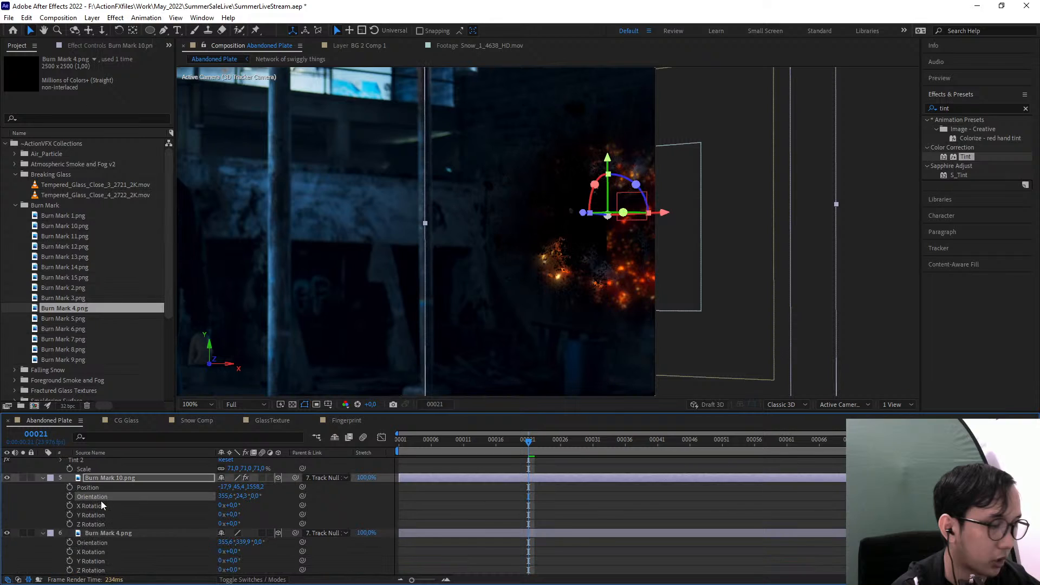
left_click(102, 544)
key("ctrl+v")
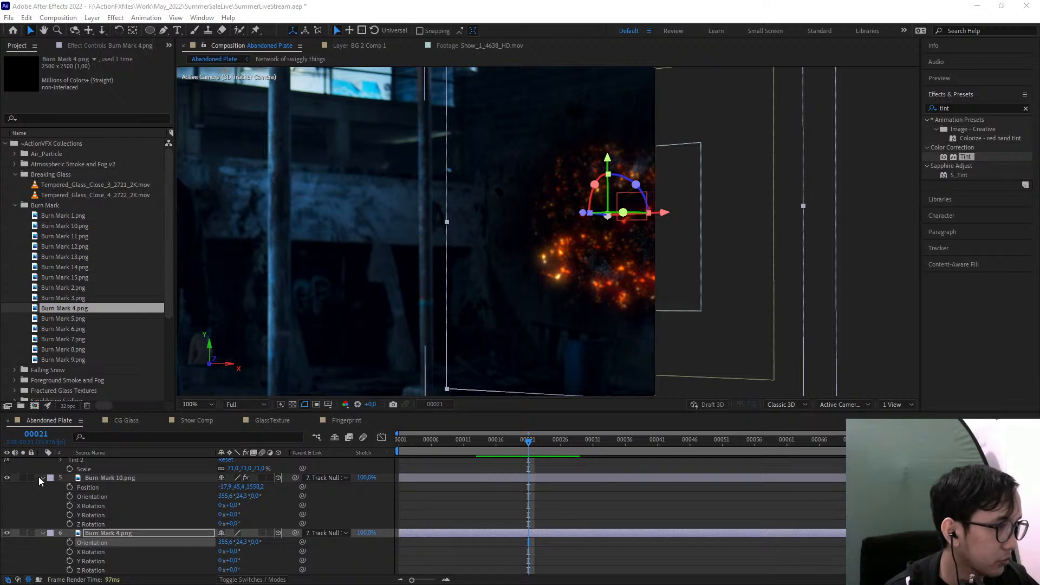
Compare the shot with Burn Mark 4.png hidden and shown
left_click(28, 505)
left_click(6, 533)
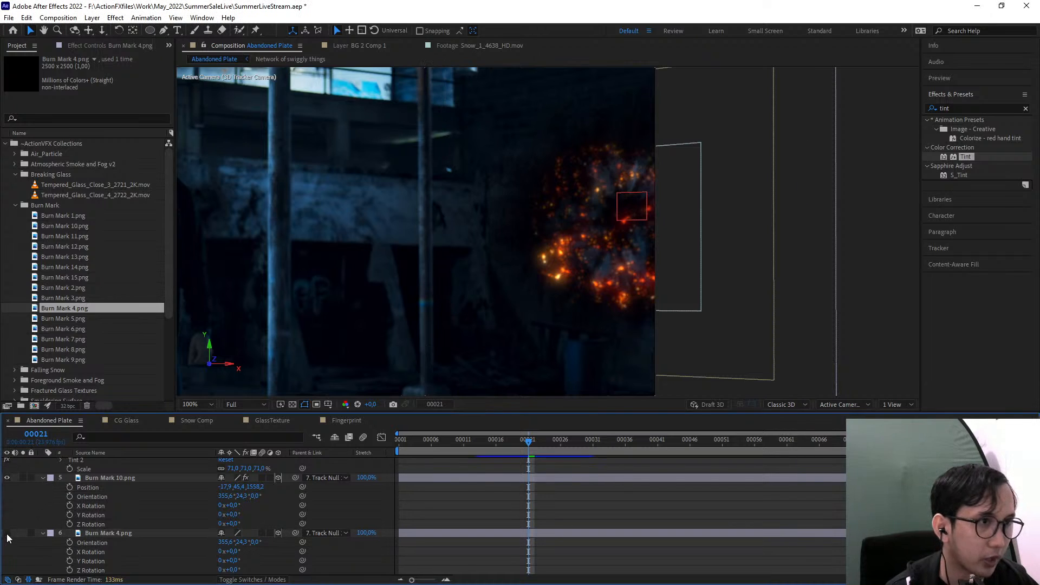
left_click(6, 533)
Copy the Camera Lens Blur and Tint effects from Burn Mark 10.png to Burn Mark 4.png
left_click(111, 478)
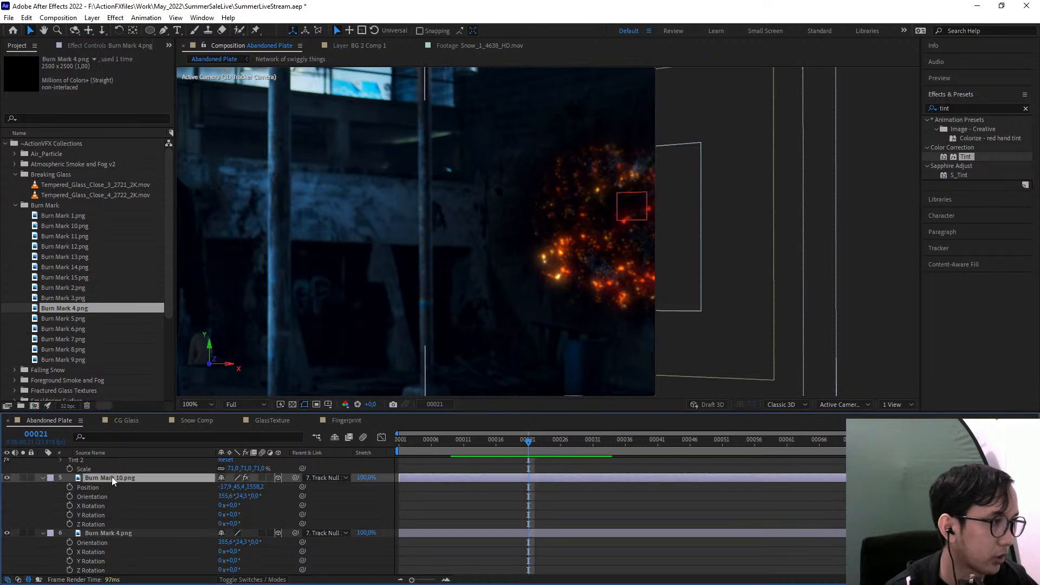
left_click(67, 46)
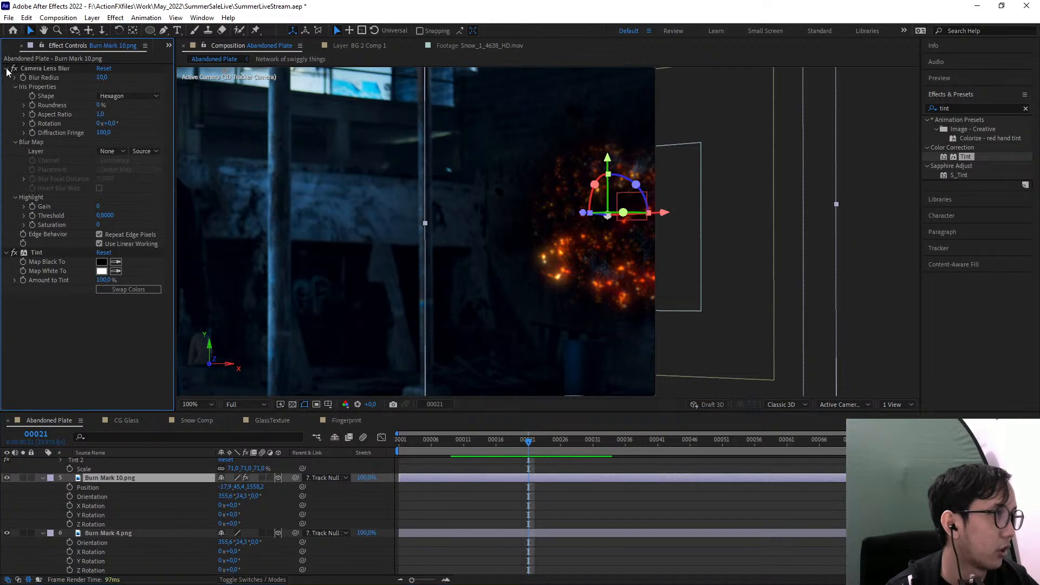
left_click(6, 69)
left_click(41, 79)
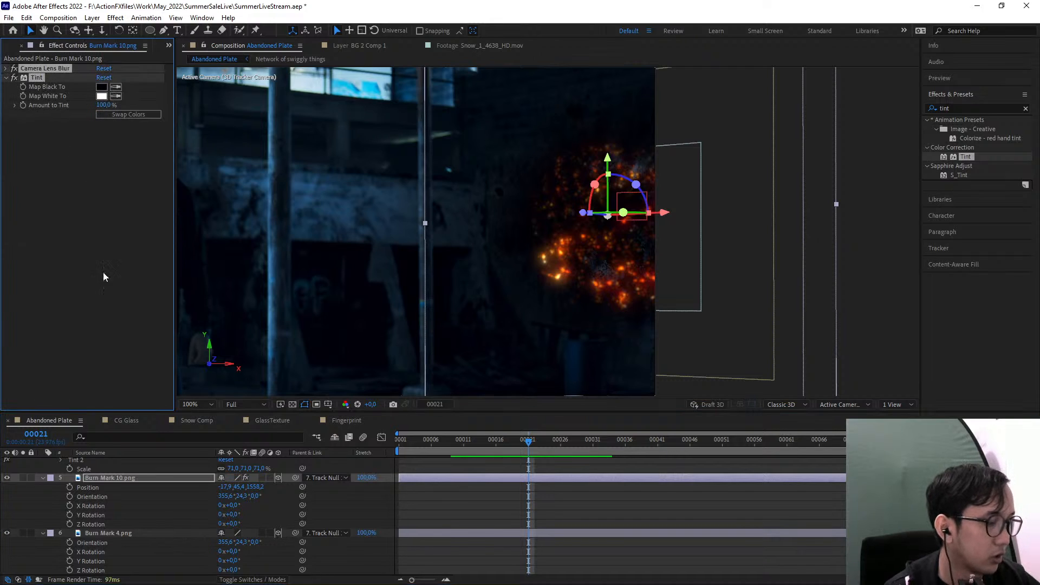
left_click(103, 534)
key("ctrl+v")
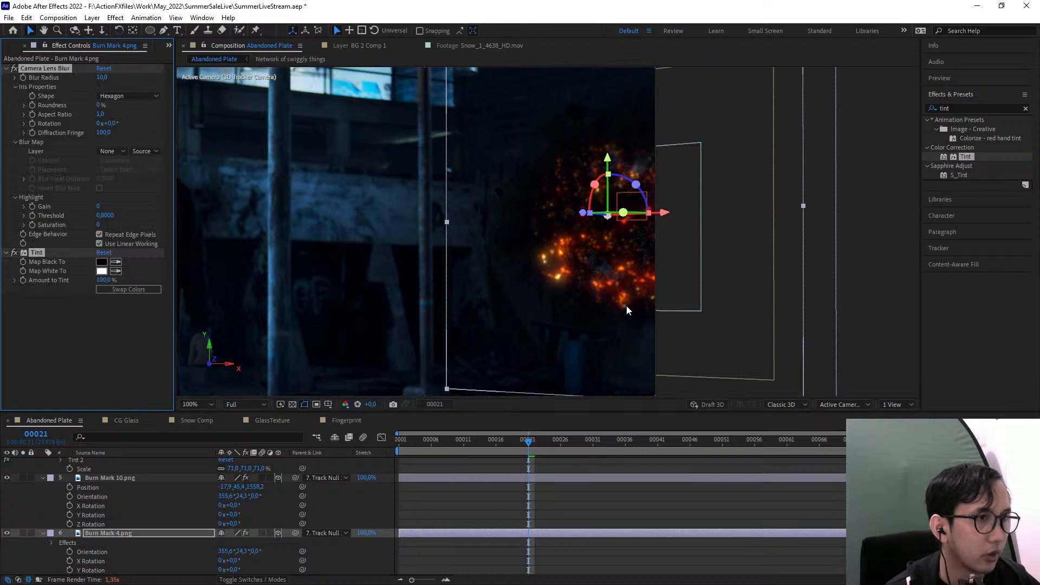
Collapse the expanded properties of the burn mark and Network of swiggly things layers and return to frame 00001
key("comma")
left_click(785, 331)
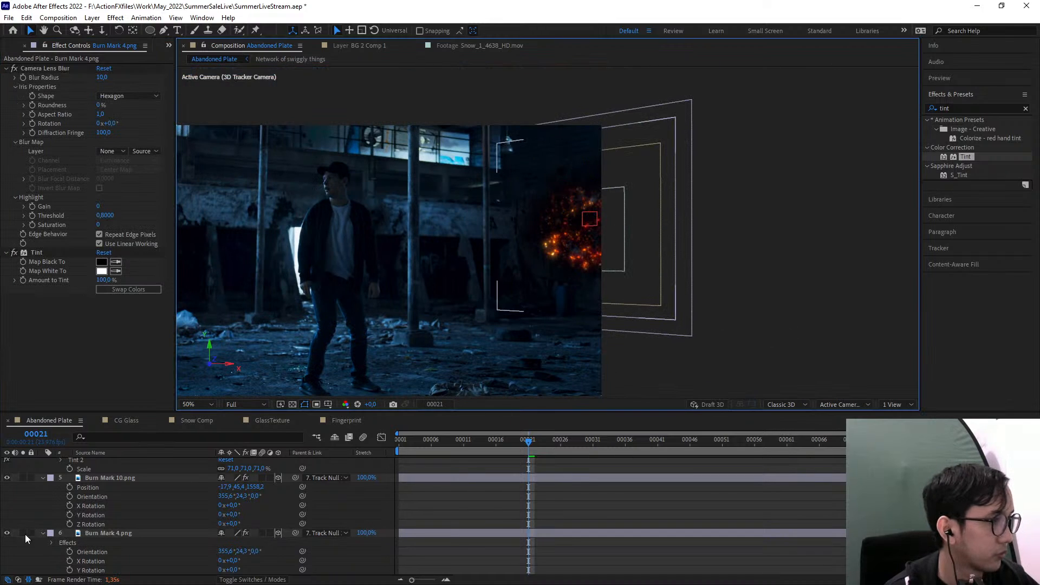
left_click(43, 533)
left_click(44, 486)
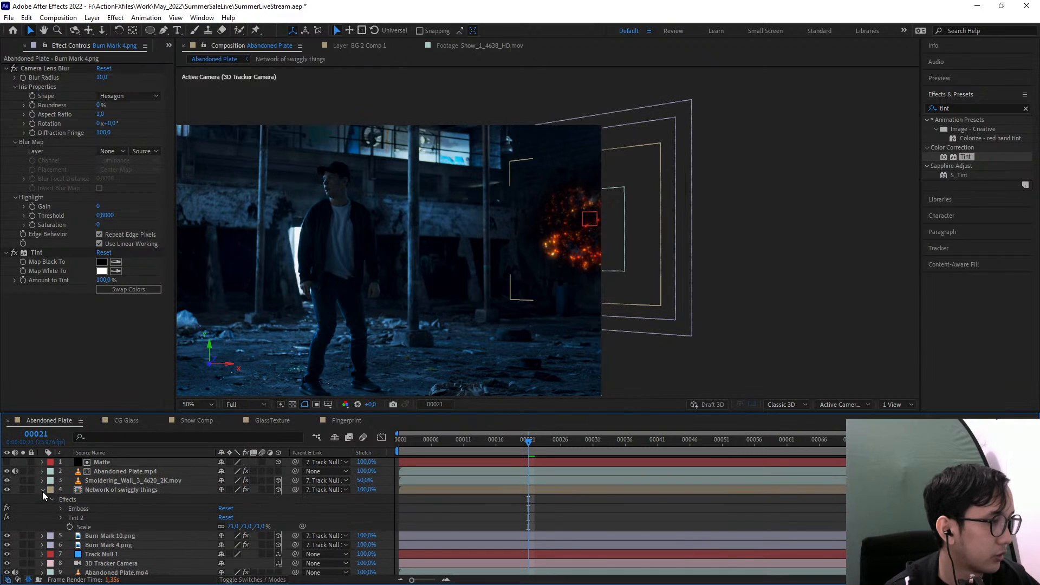
left_click(43, 490)
left_click_drag(743, 337, 843, 302)
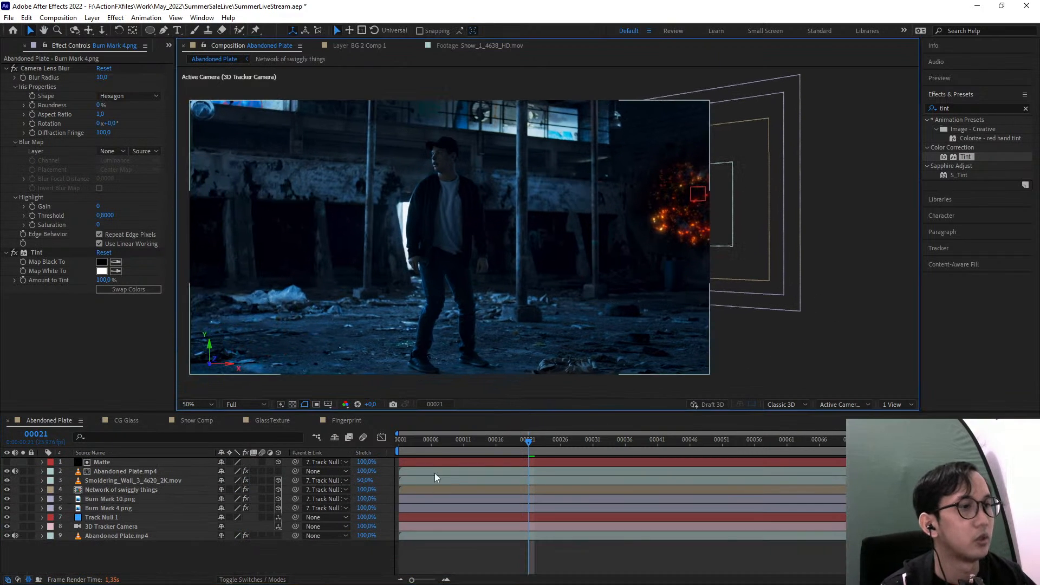
key("Home")
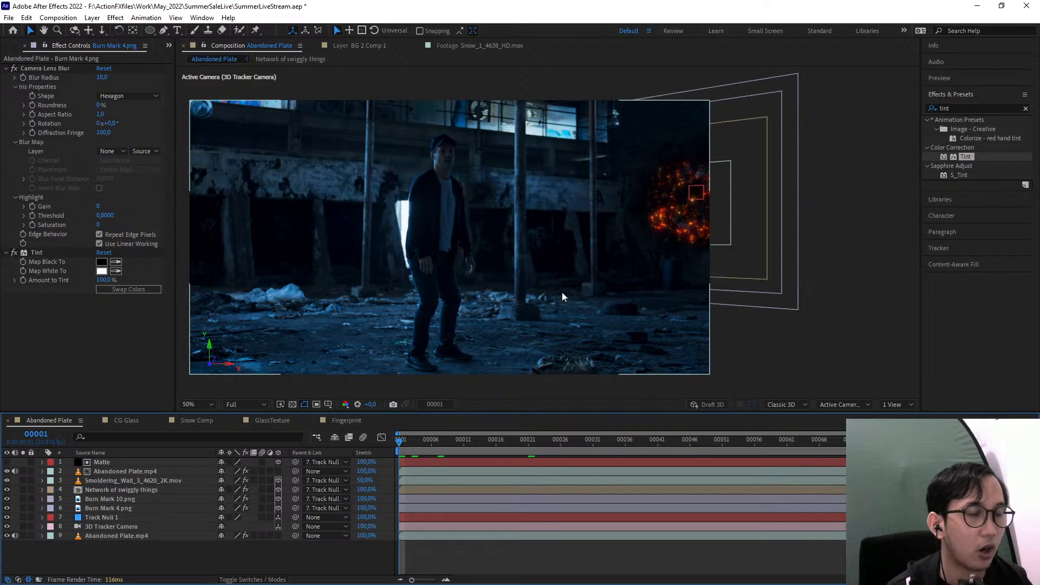
left_click_drag(480, 278, 558, 279)
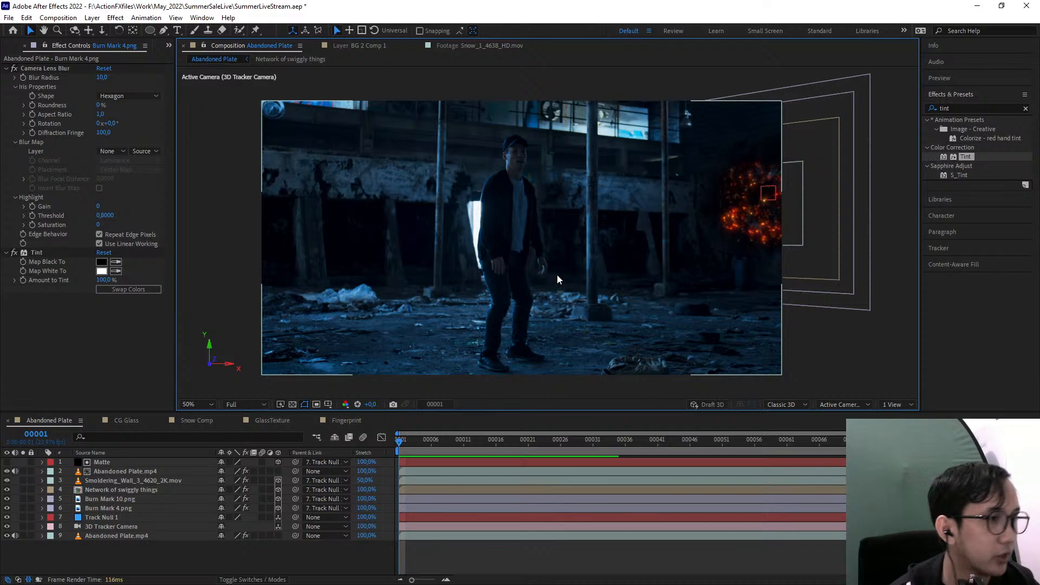
Collapse the Breaking Glass and Burn Mark folders in the project
left_click(11, 46)
scroll(71, 254, "down", 4)
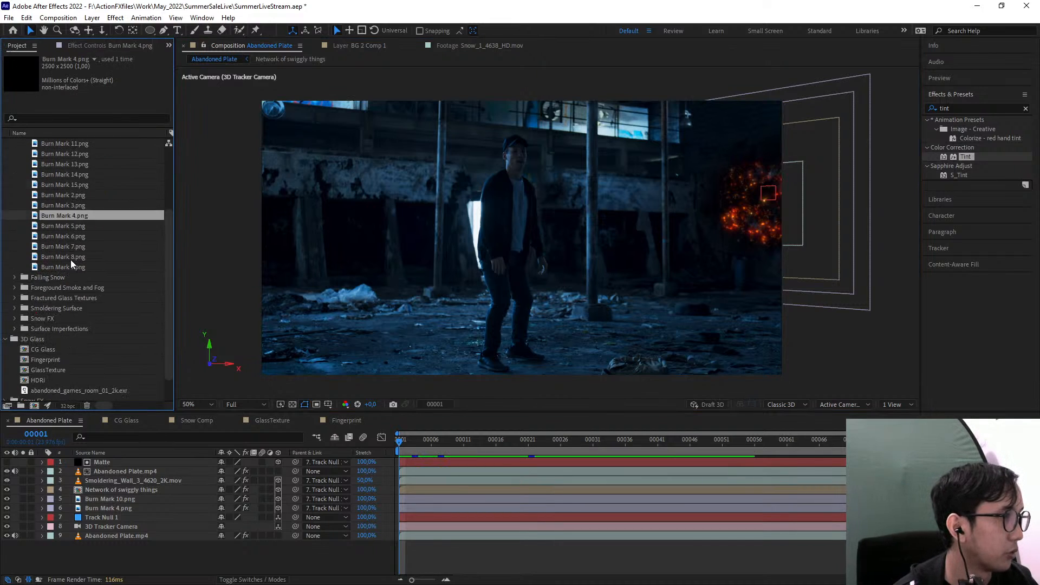
scroll(37, 353, "up", 4)
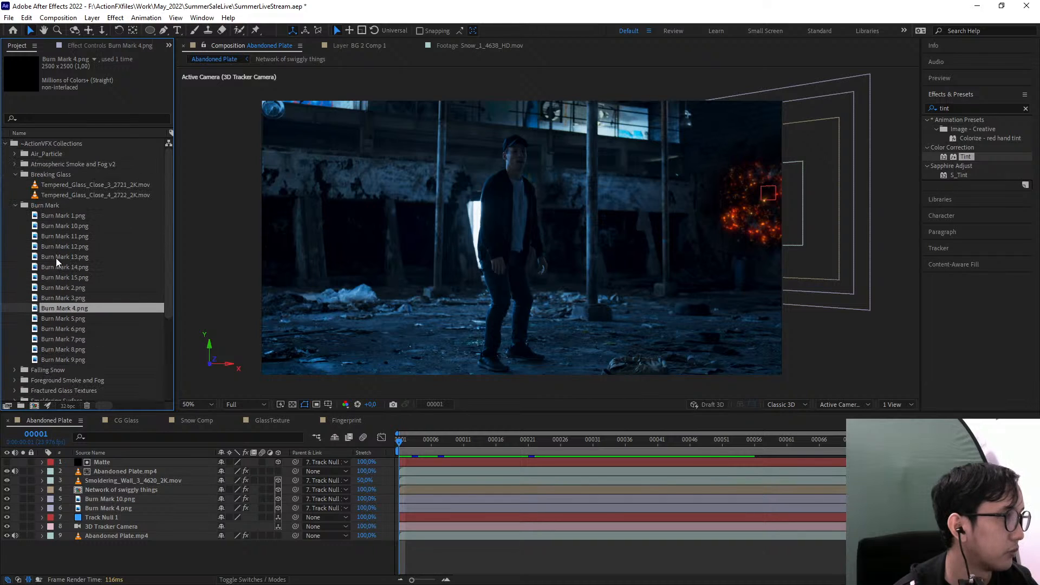
left_click(17, 186)
left_click(16, 175)
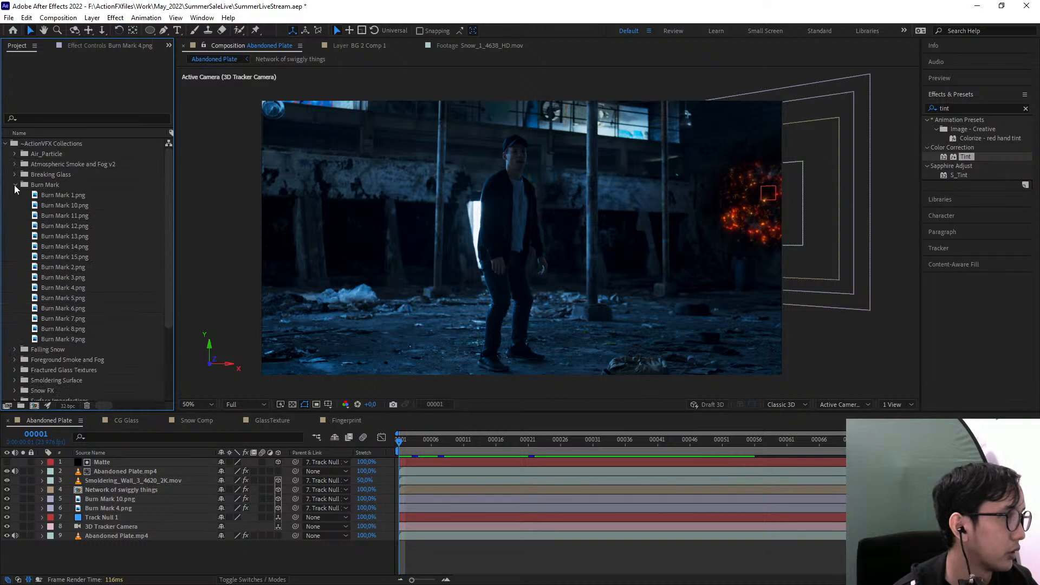
left_click(16, 185)
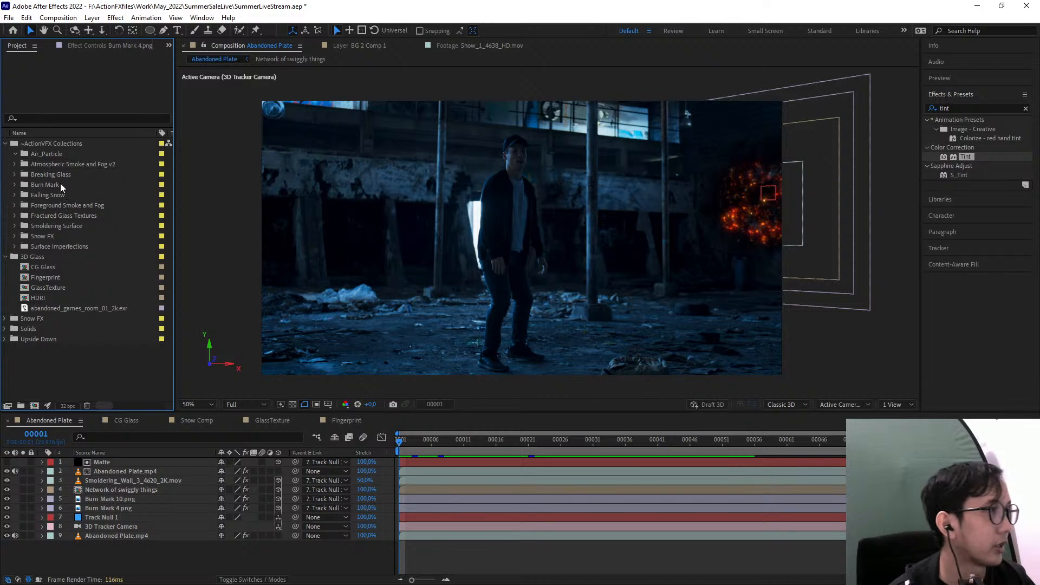
Add Air_Particles_5_1935_2K.mov from the Air_Particle folder over the frame, make it a 3D layer and move it closer to the camera
left_click(15, 154)
left_click_drag(58, 165, 568, 233)
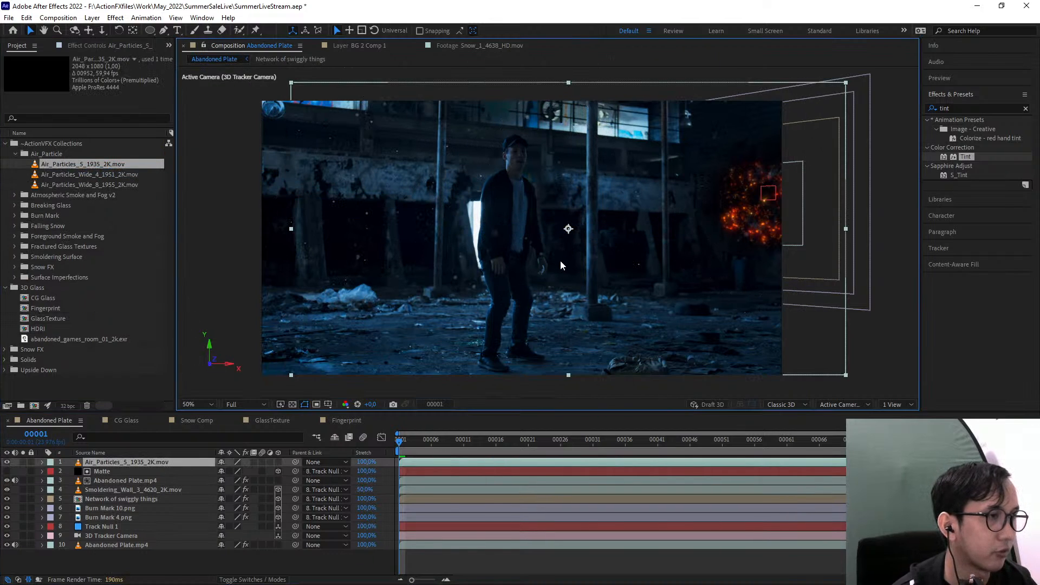
left_click_drag(531, 275, 514, 273)
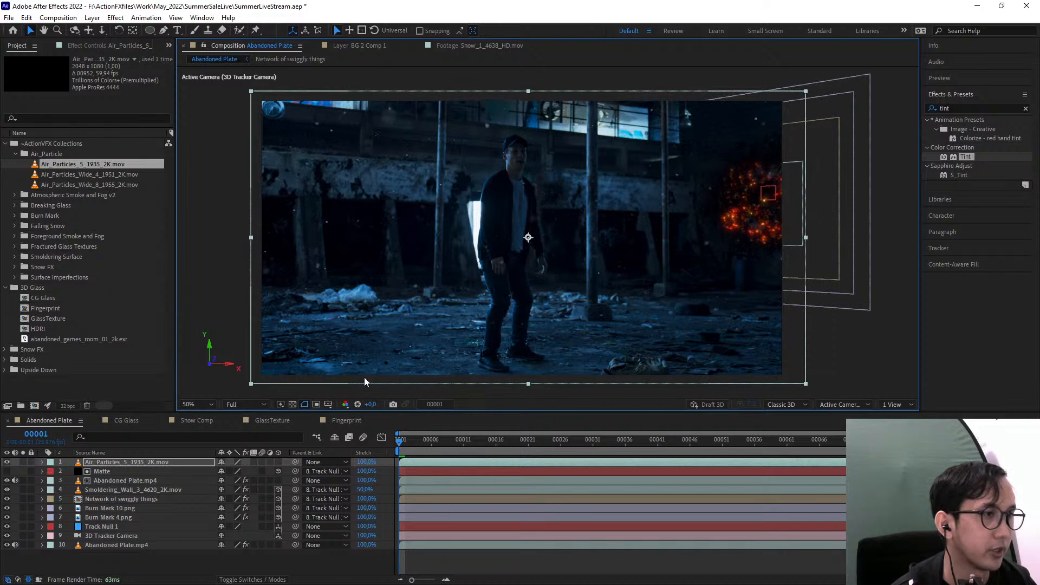
left_click(278, 462)
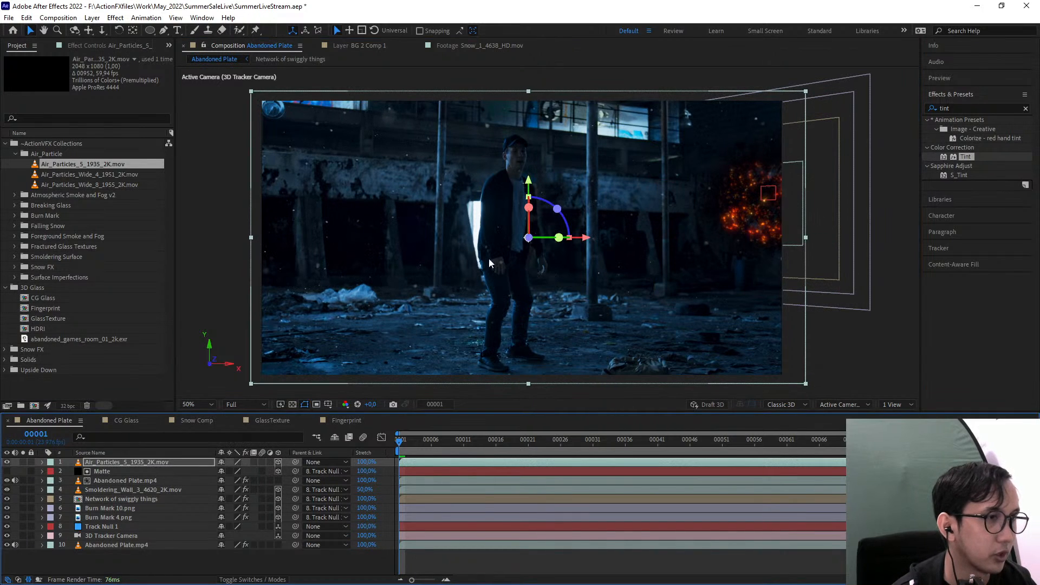
left_click_drag(527, 238, 542, 238)
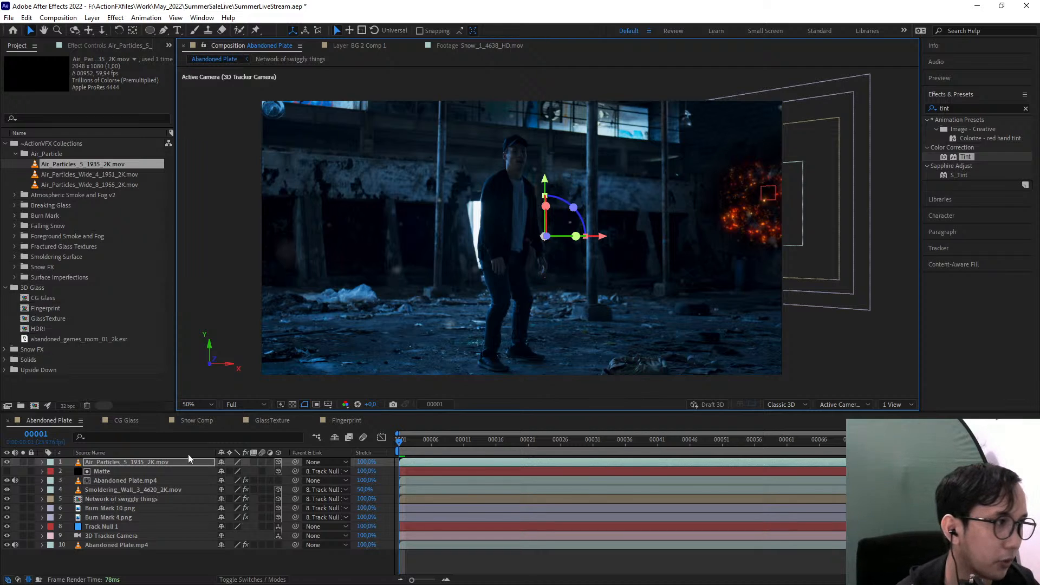
Duplicate the Air_Particles_5_1935_2K.mov layer and move the lower copy farther from the camera
left_click(106, 464)
key("ctrl+d")
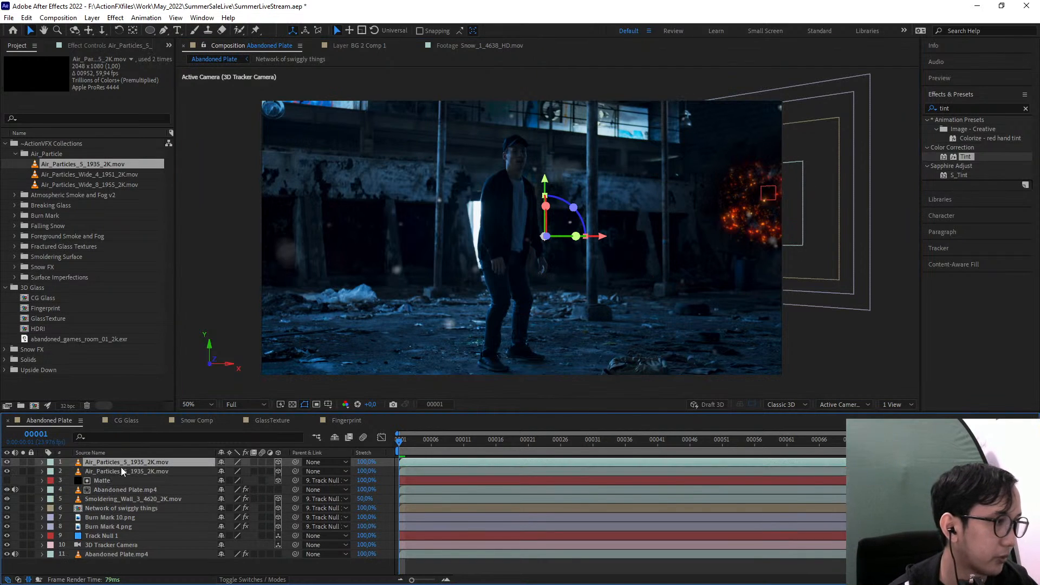
left_click_drag(122, 468, 127, 468)
left_click(129, 463)
left_click(132, 471)
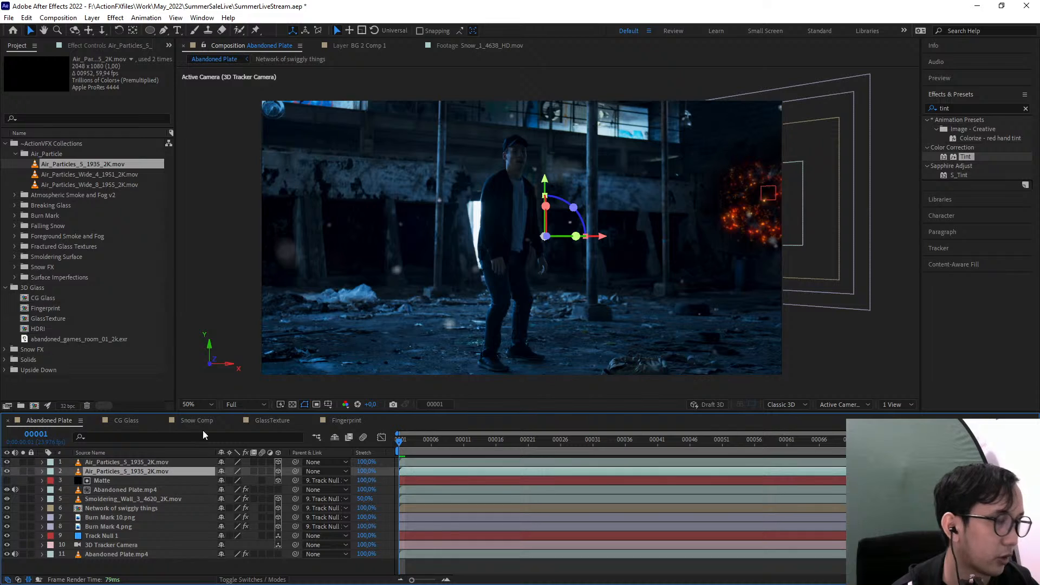
left_click_drag(546, 236, 536, 257)
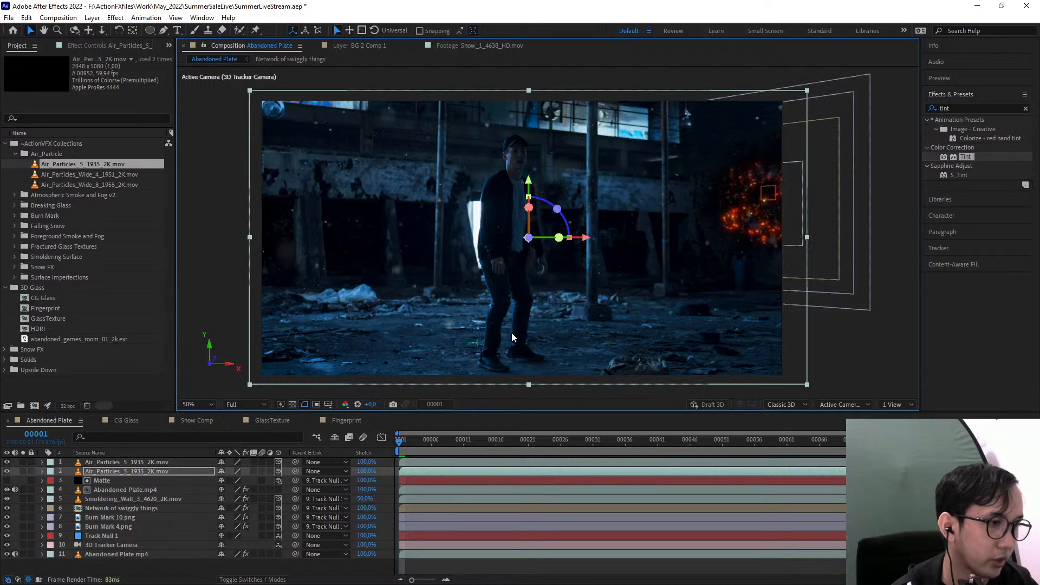
Shift the lower air particles layer slightly earlier in time and scrub through the shot to check the particles
left_click(461, 470)
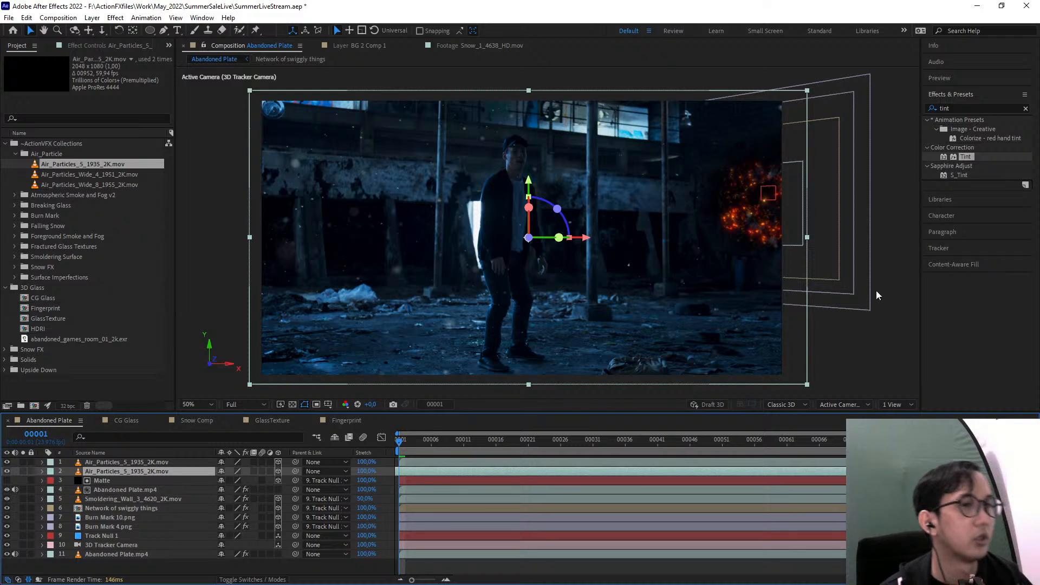
left_click(460, 462)
left_click_drag(419, 445, 929, 447)
key("Home")
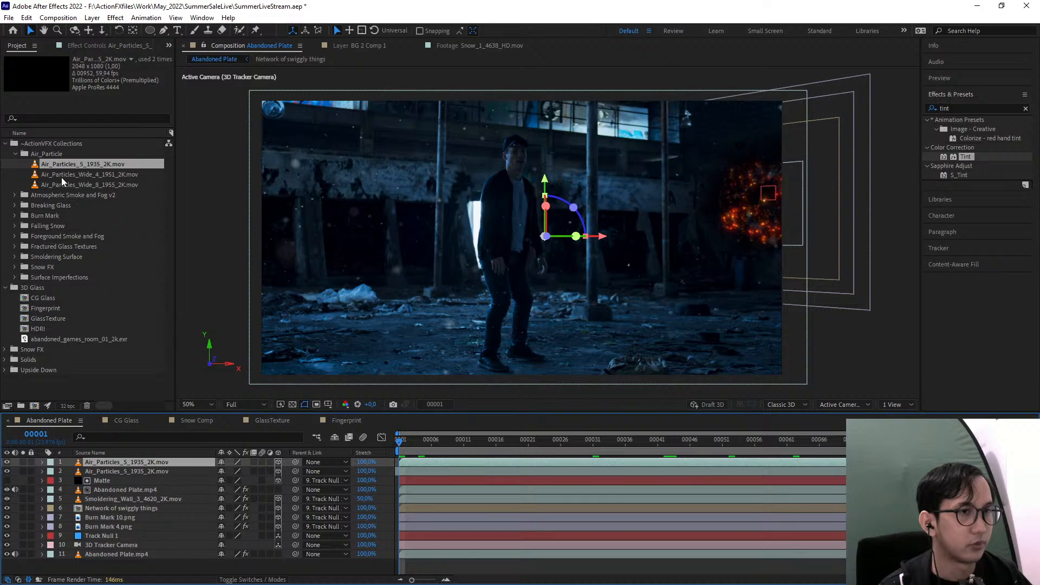
Add Lingering_Fog_2_1176_2K.mov from the Atmospheric Smoke and Fog v2 folder as the top layer over the ground
left_click(15, 196)
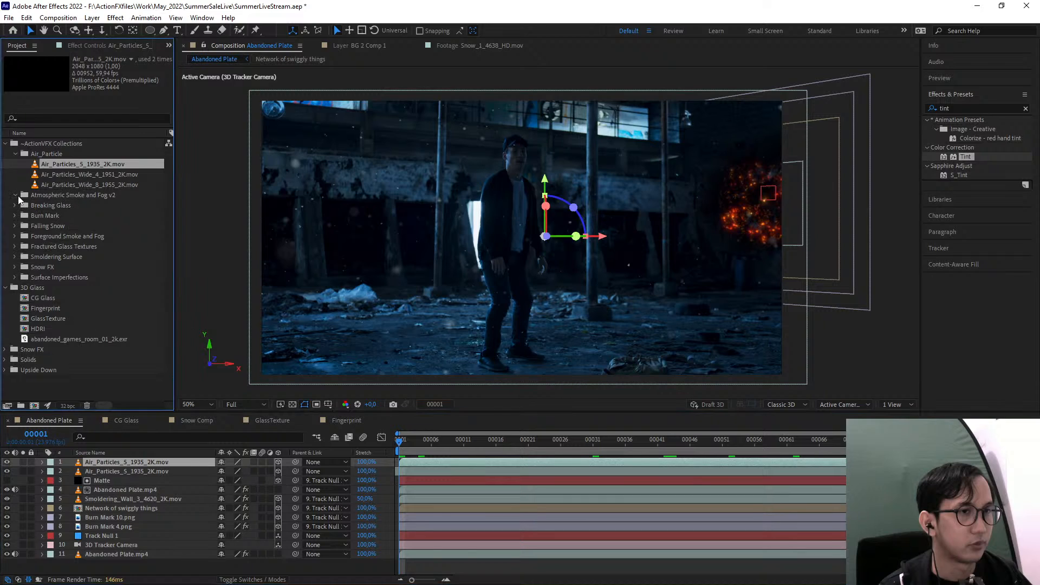
left_click(70, 216)
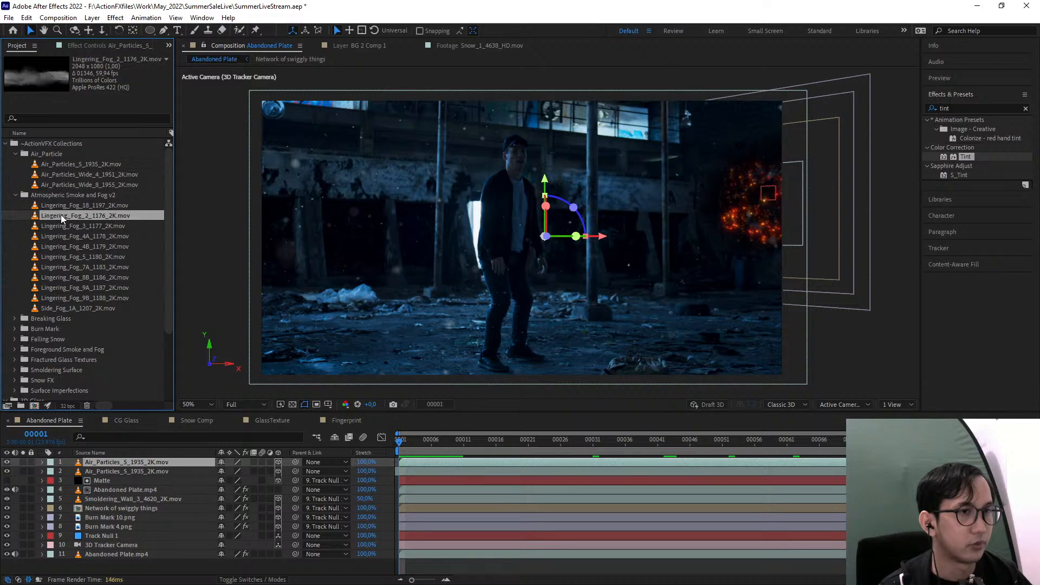
left_click(62, 203)
left_click(64, 214)
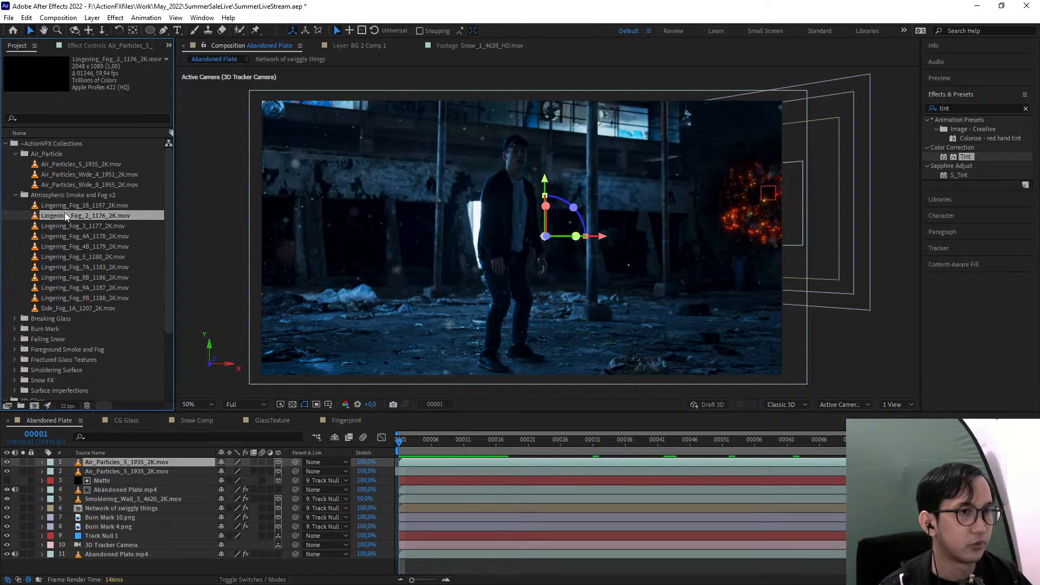
left_click_drag(44, 217, 514, 324)
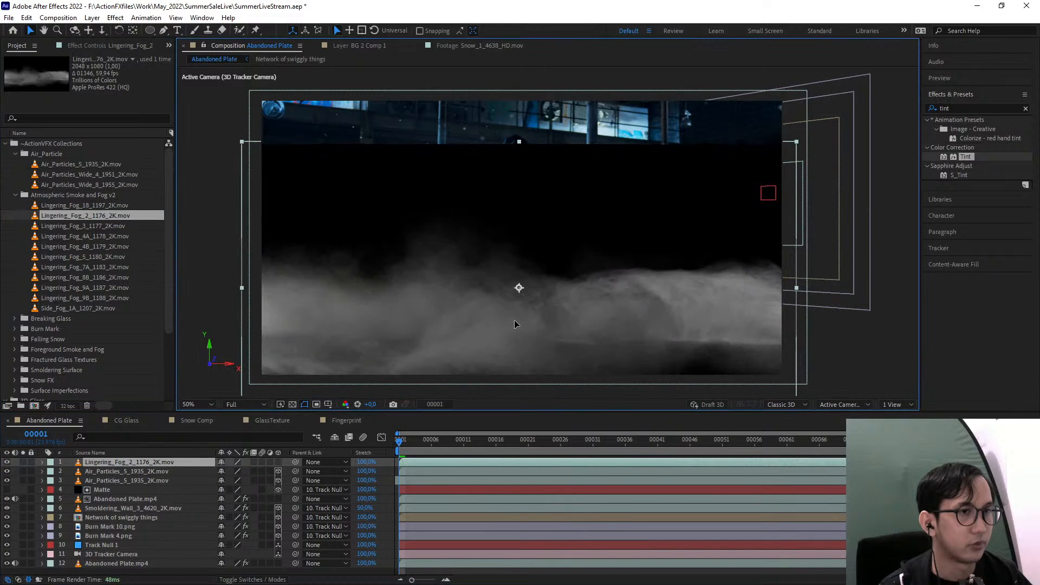
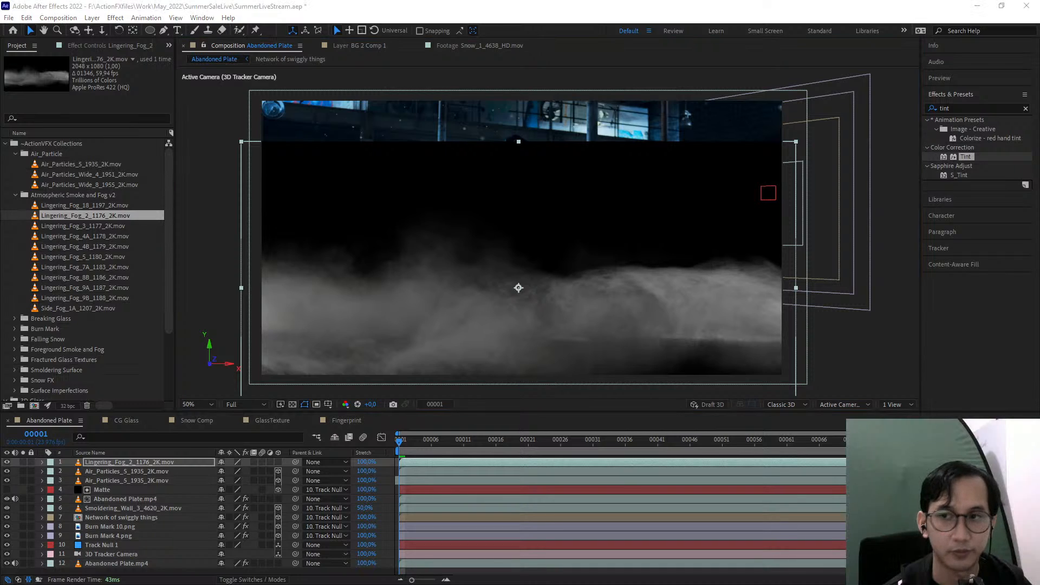
Move the Lingering_Fog_2_1176_2K layer slightly down in the frame and turn it into a 3D layer
left_click_drag(626, 278, 648, 310)
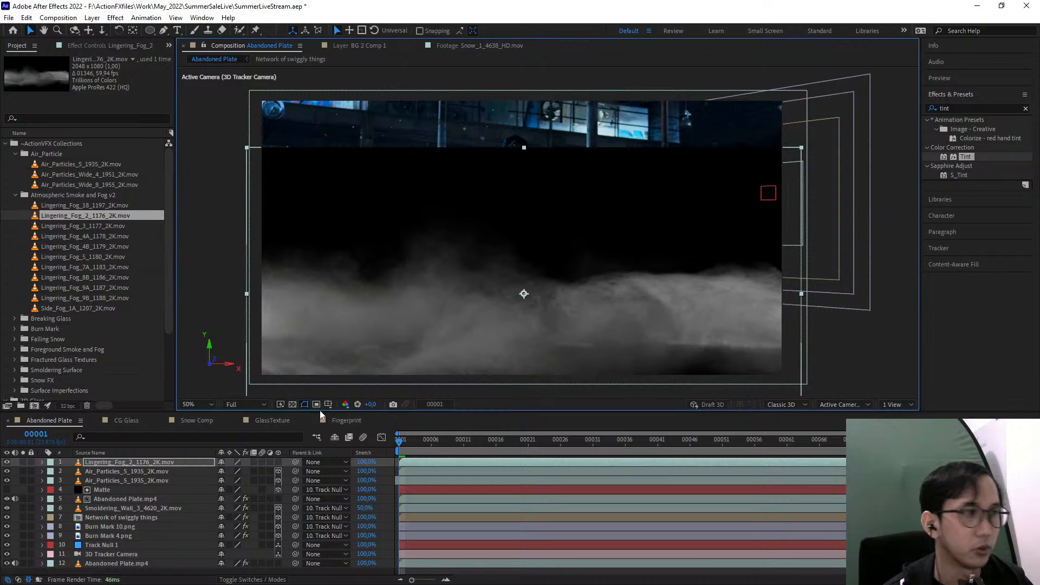
left_click(278, 462)
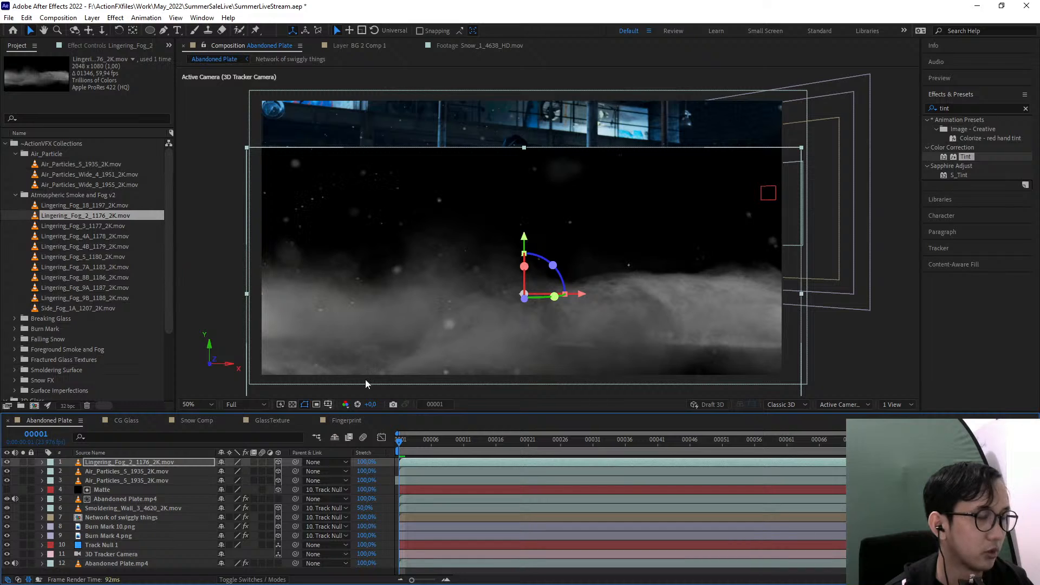
Apply the alpha-from-lightness (Unmult) preset to the fog layer and lower the fog vertically toward the floor
left_click(955, 107)
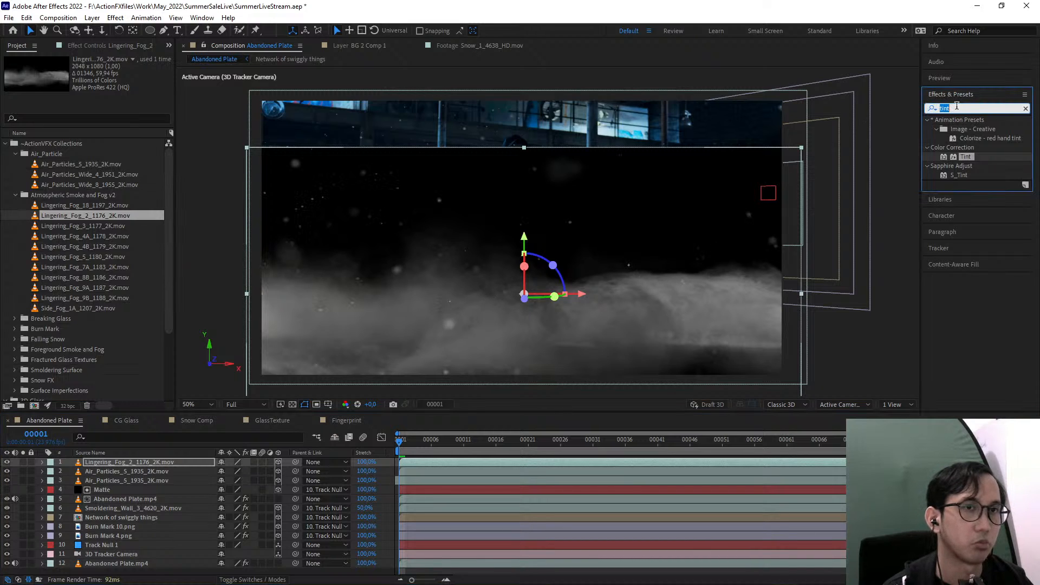
type("unmu")
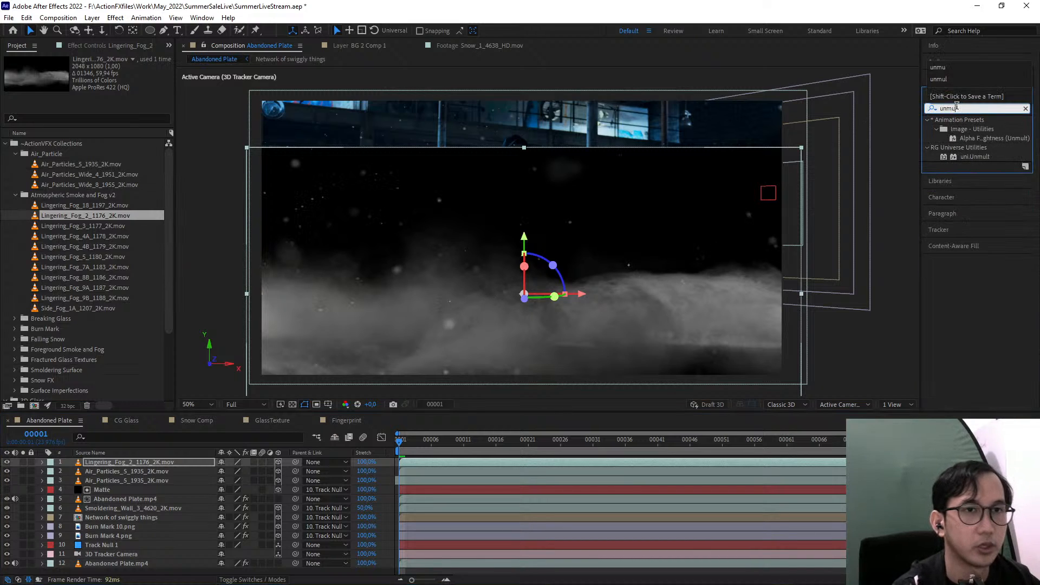
left_click_drag(997, 142, 174, 461)
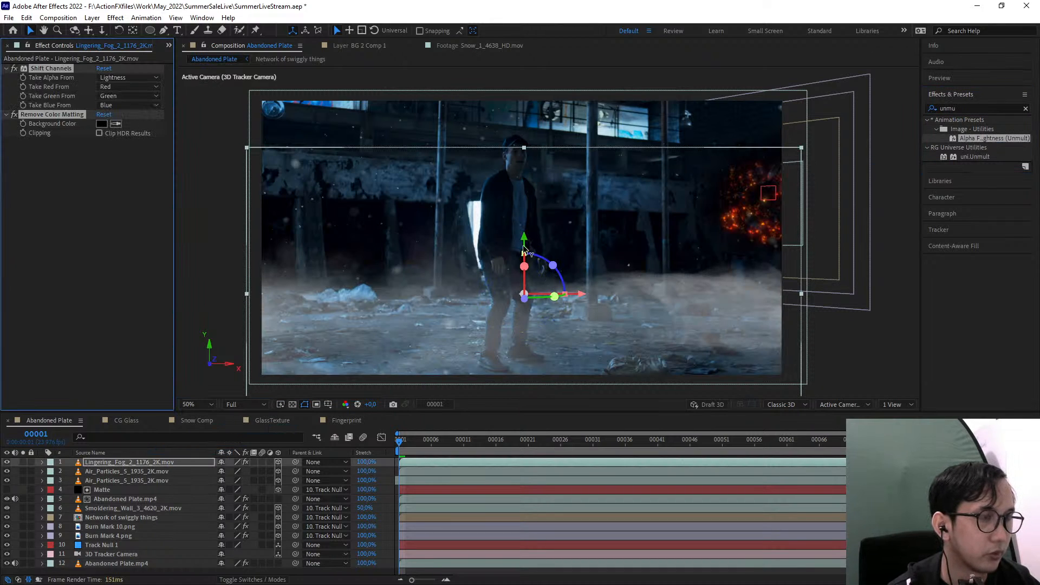
left_click_drag(524, 249, 530, 278)
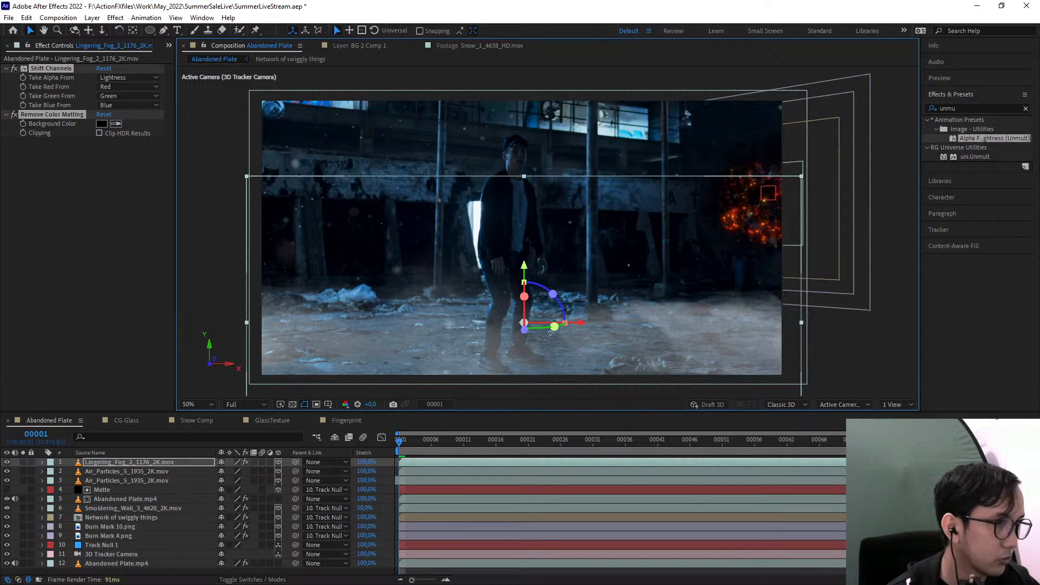
mouse_move(525, 329)
left_mouse_down()
mouse_move(525, 351)
mouse_move(529, 332)
left_mouse_up()
key("Delete")
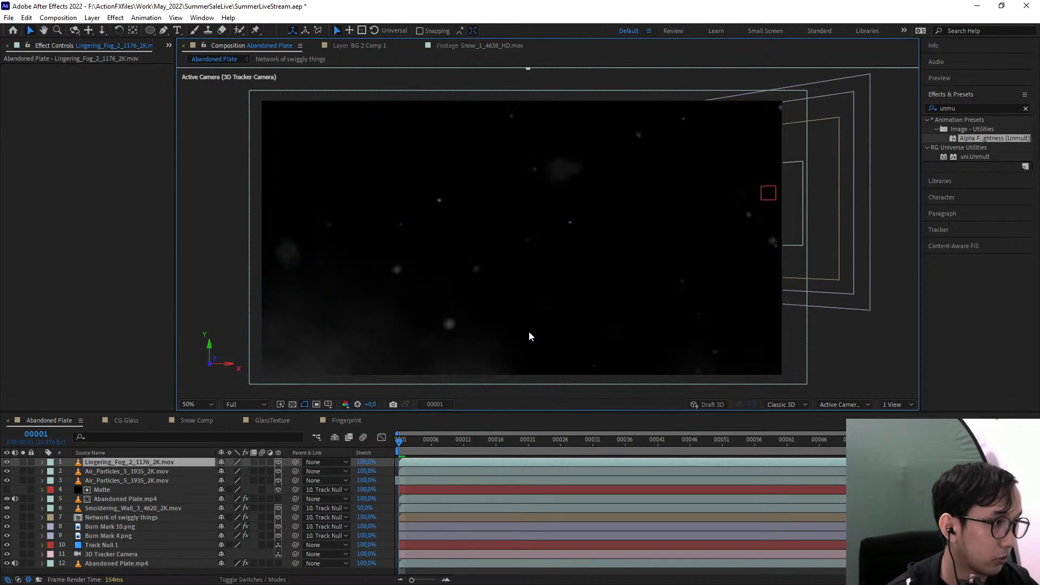
key("ctrl+z")
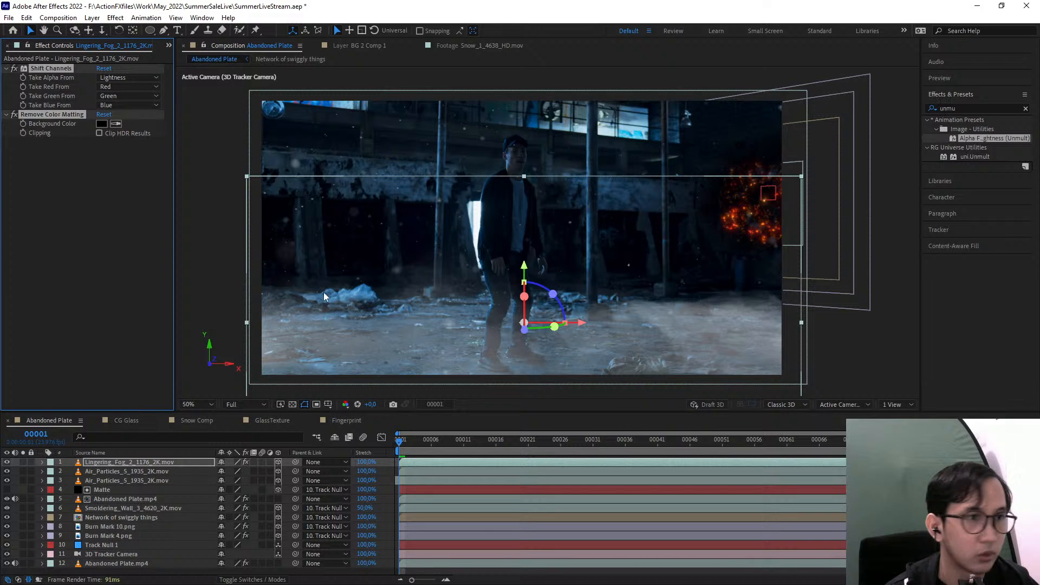
Apply the Color Correction Tint effect to the Lingering_Fog_2_1176_2K layer
scroll(521, 278, "up", 2)
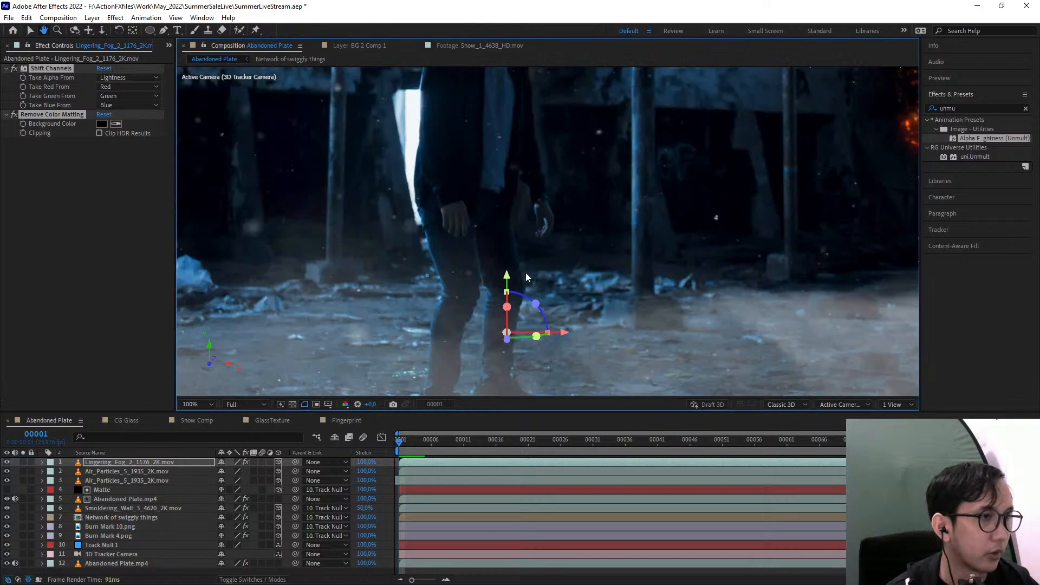
left_click(142, 463)
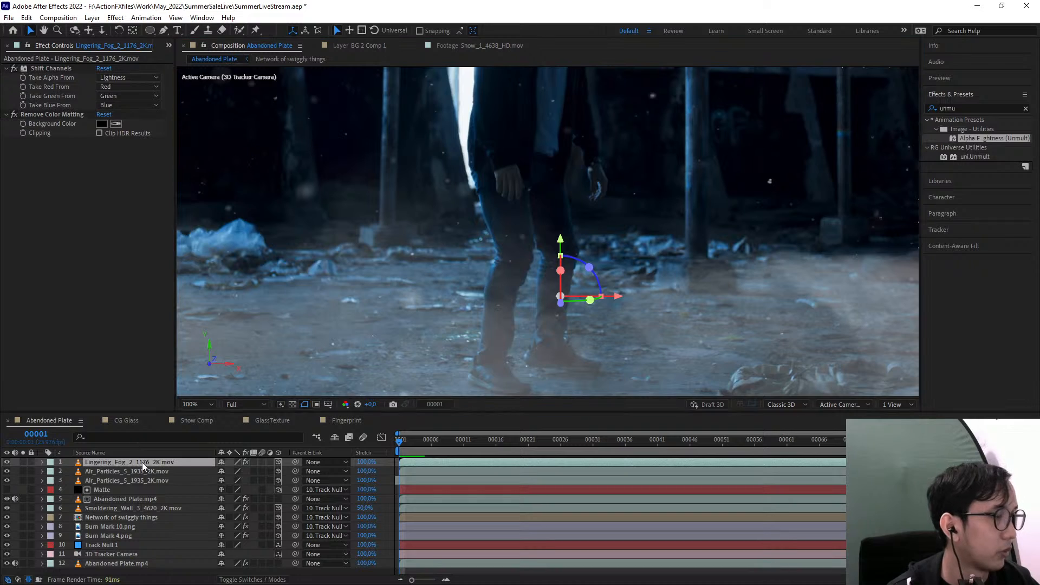
left_click(975, 107)
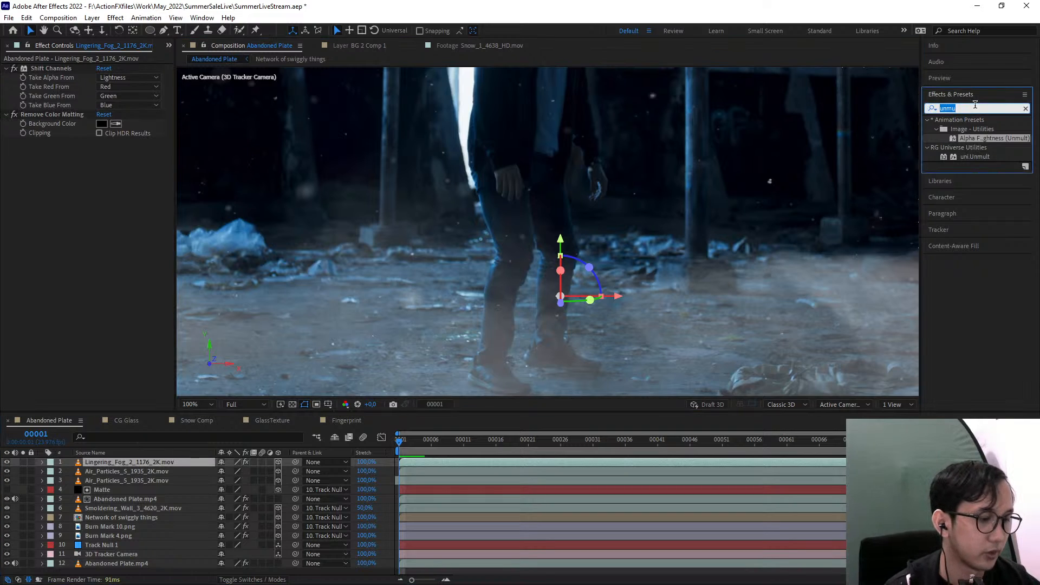
type("tint")
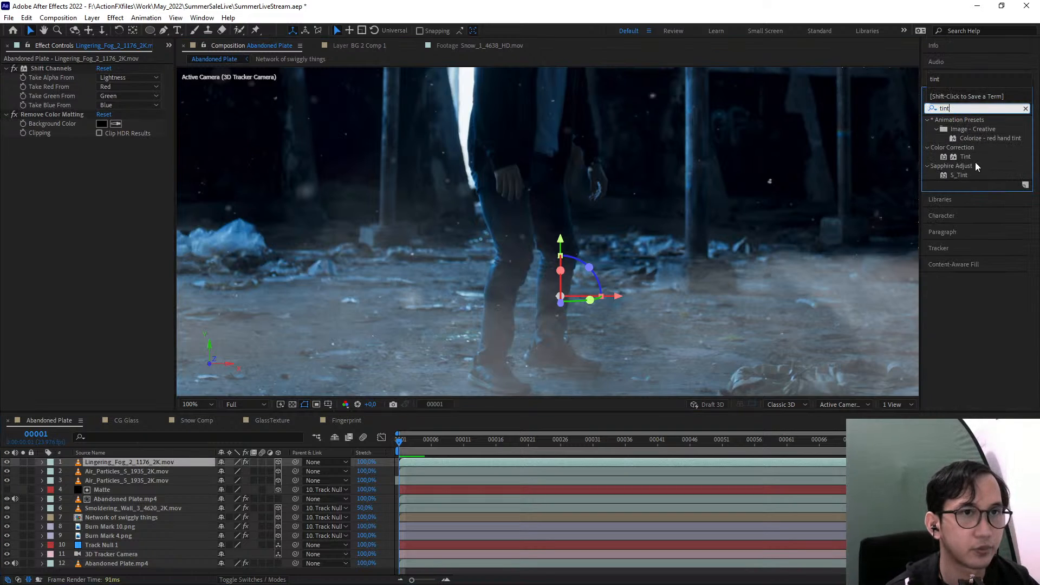
left_click_drag(962, 156, 122, 464)
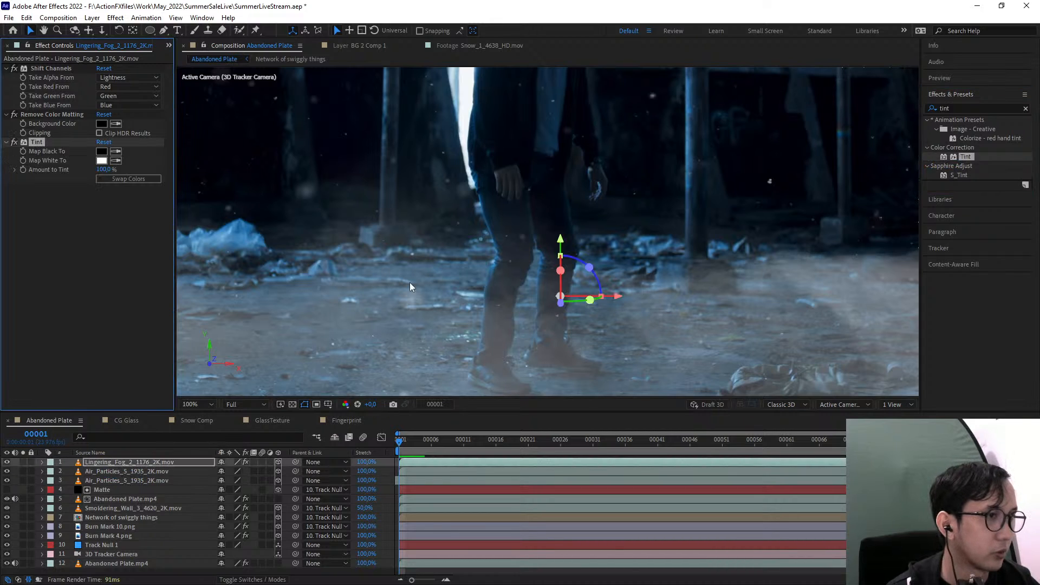
Map the fog tint's white to the blue sampled from the back wall and set Amount to Tint to 63%
scroll(410, 287, "down", 2)
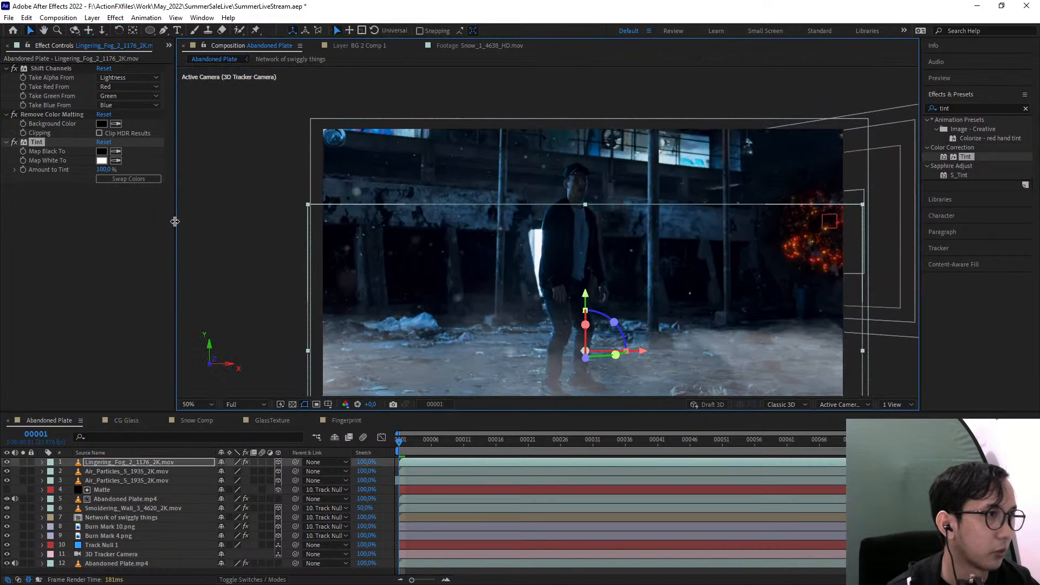
left_click(117, 161)
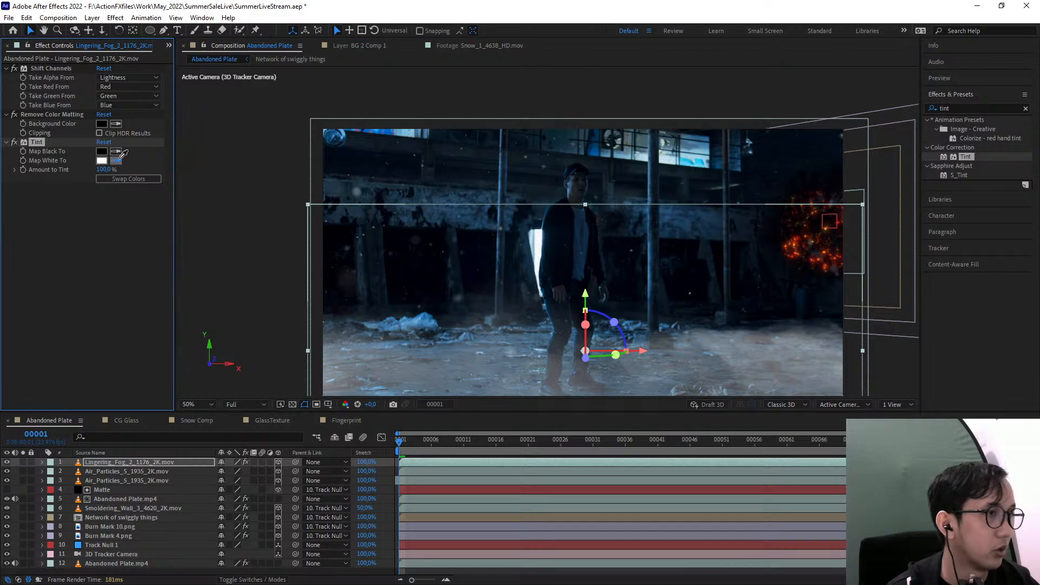
left_click(473, 222)
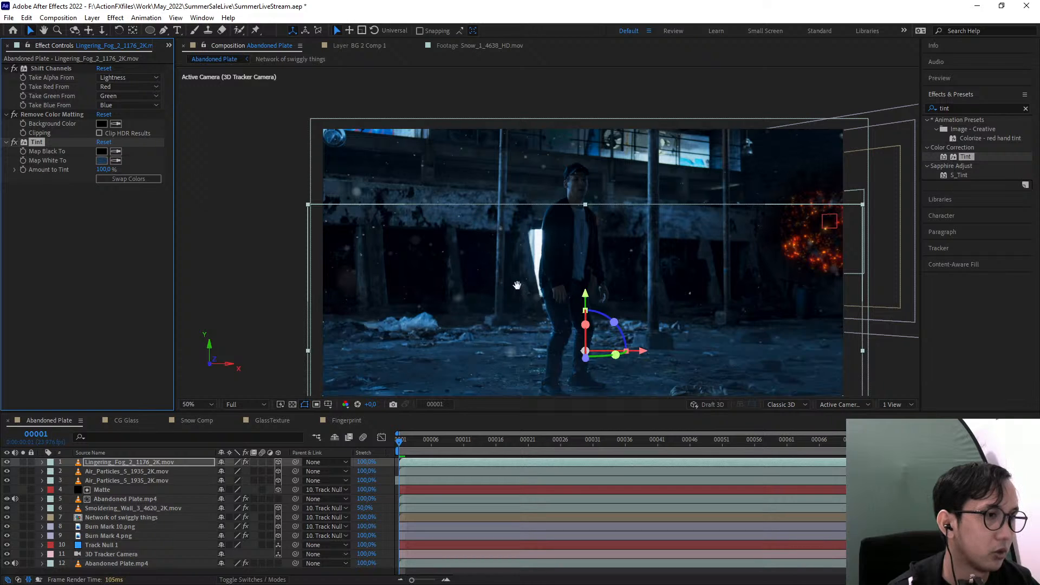
left_click_drag(356, 297, 366, 229)
mouse_move(104, 170)
left_mouse_down()
mouse_move(74, 169)
mouse_move(91, 172)
left_mouse_up()
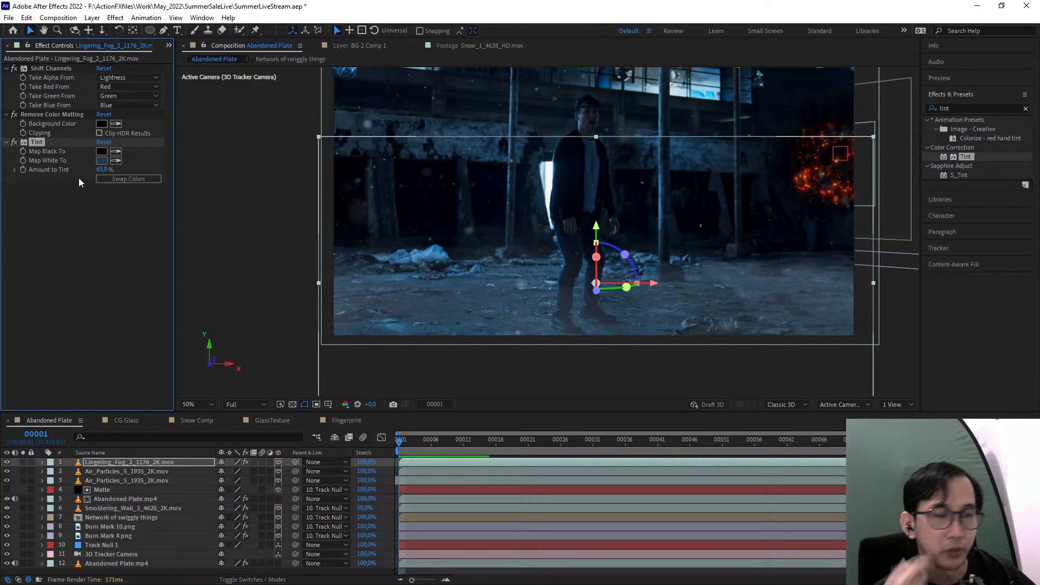
Examine how the particles of both Air_Particles layers blend with the wall, the man and the burning area
scroll(588, 217, "up", 1)
left_click_drag(563, 235, 596, 285)
scroll(528, 174, "up", 1)
left_click_drag(527, 174, 753, 242)
left_click(125, 471)
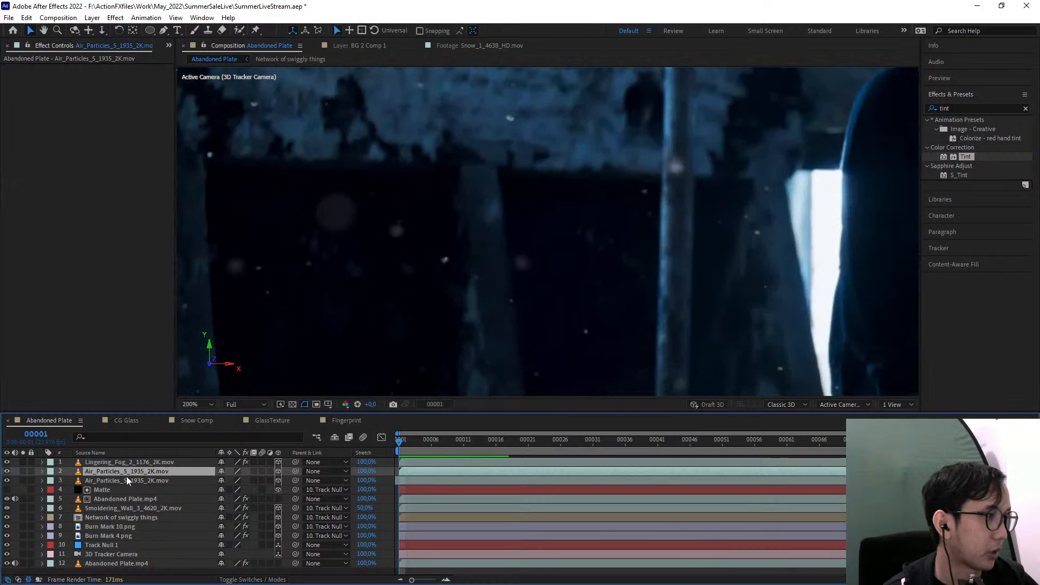
left_click(125, 480, "shift")
left_click_drag(6, 471, 7, 471)
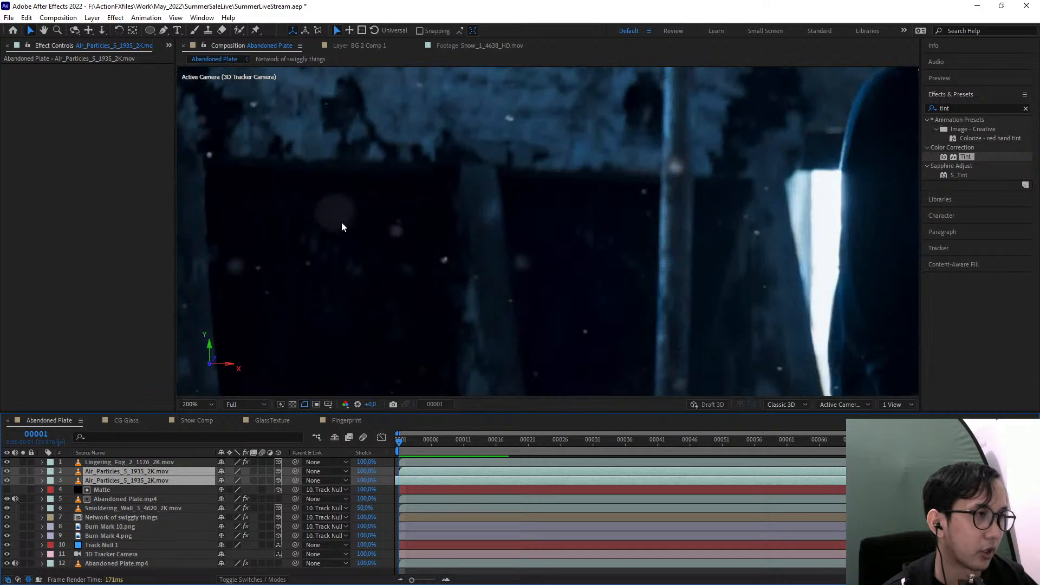
left_click_drag(743, 181, 616, 156)
scroll(678, 195, "down", 1)
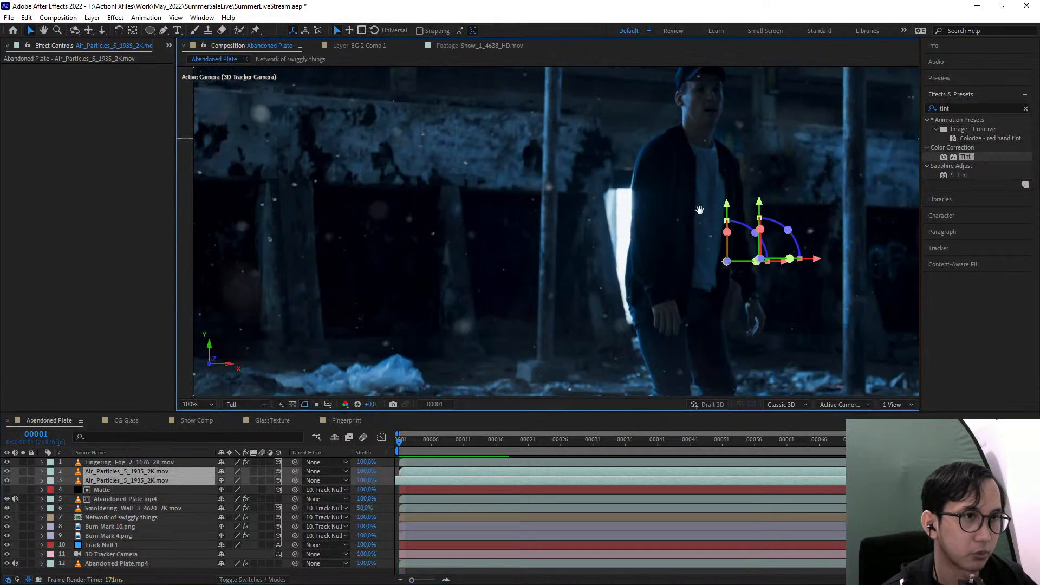
left_click_drag(699, 209, 386, 183)
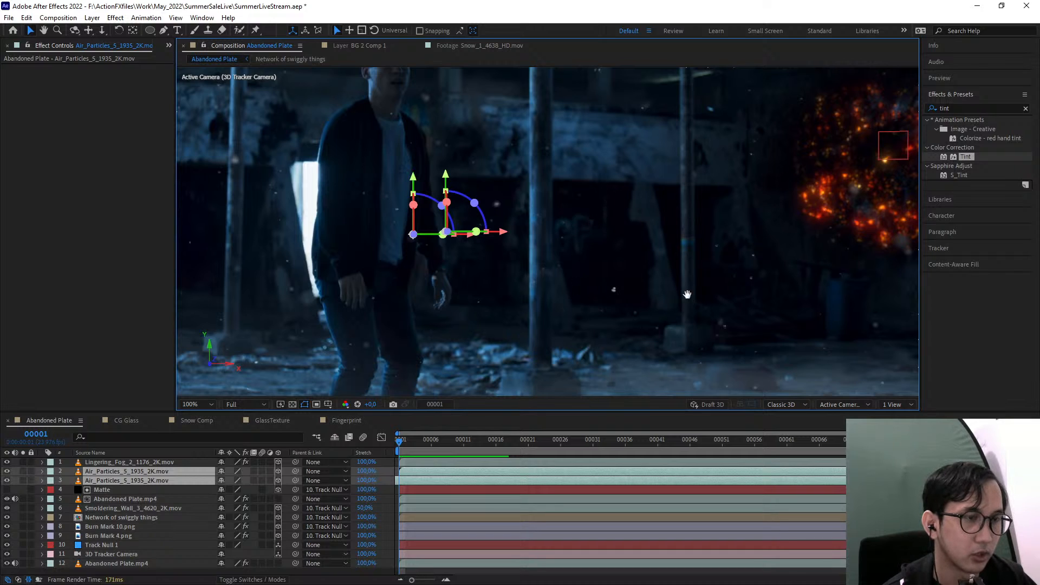
left_click_drag(687, 294, 545, 262)
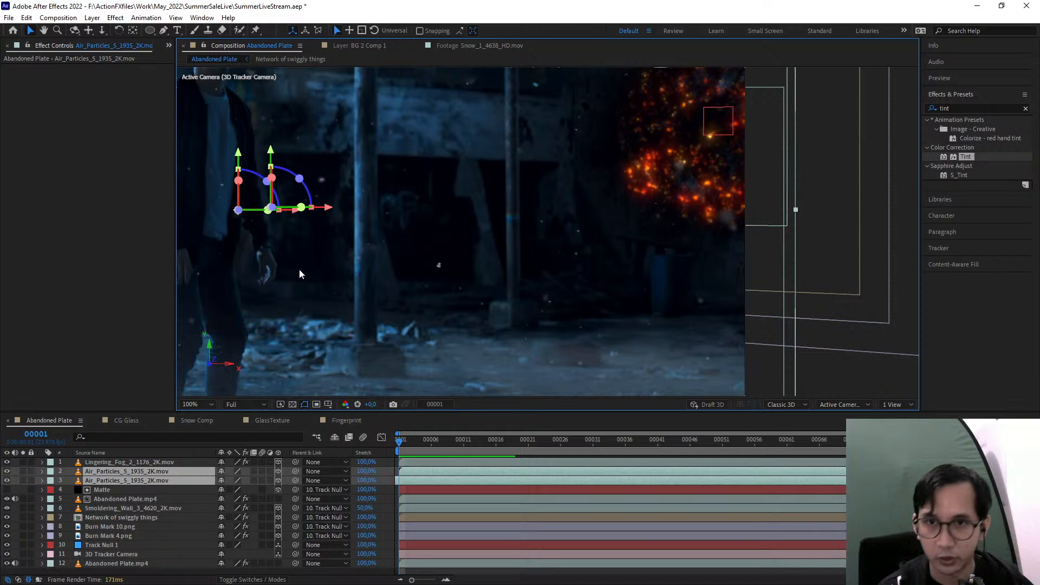
left_click_drag(505, 279, 672, 269)
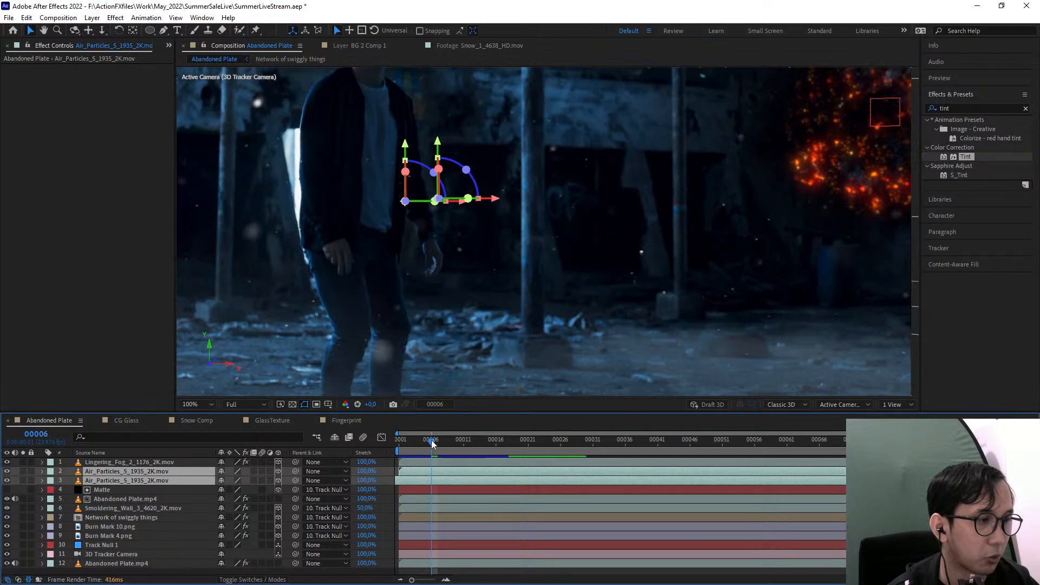
Go to frame 6 and check the colour of the floating particles against the blue plate
left_click(431, 440)
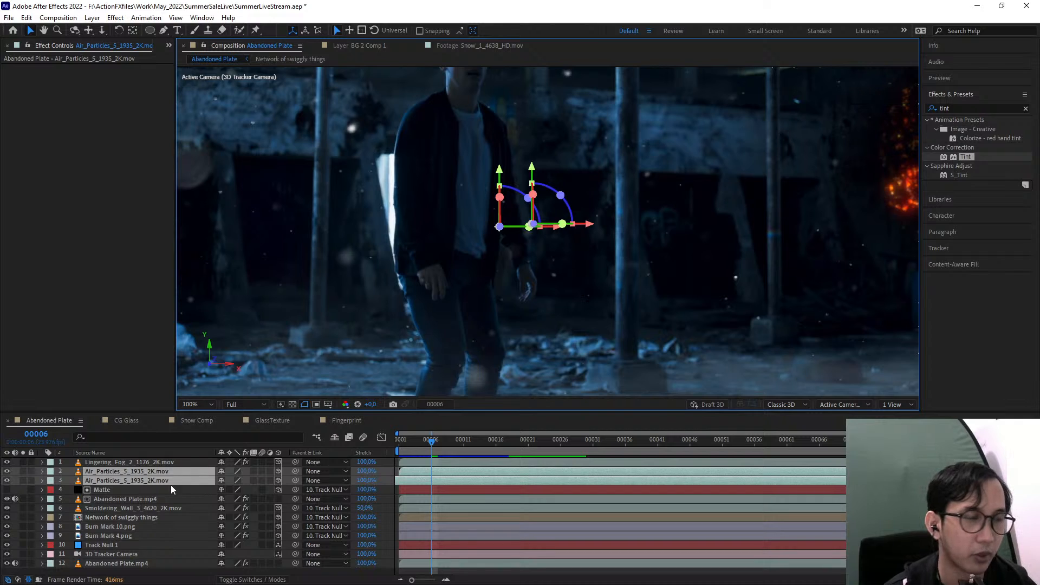
left_click(147, 489)
left_click(145, 481)
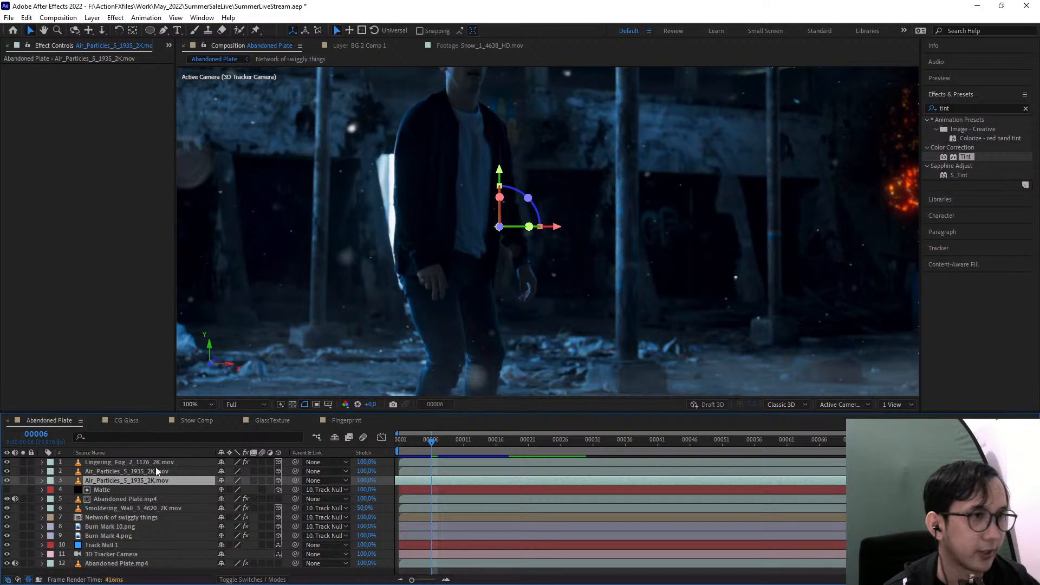
scroll(460, 282, "down", 2)
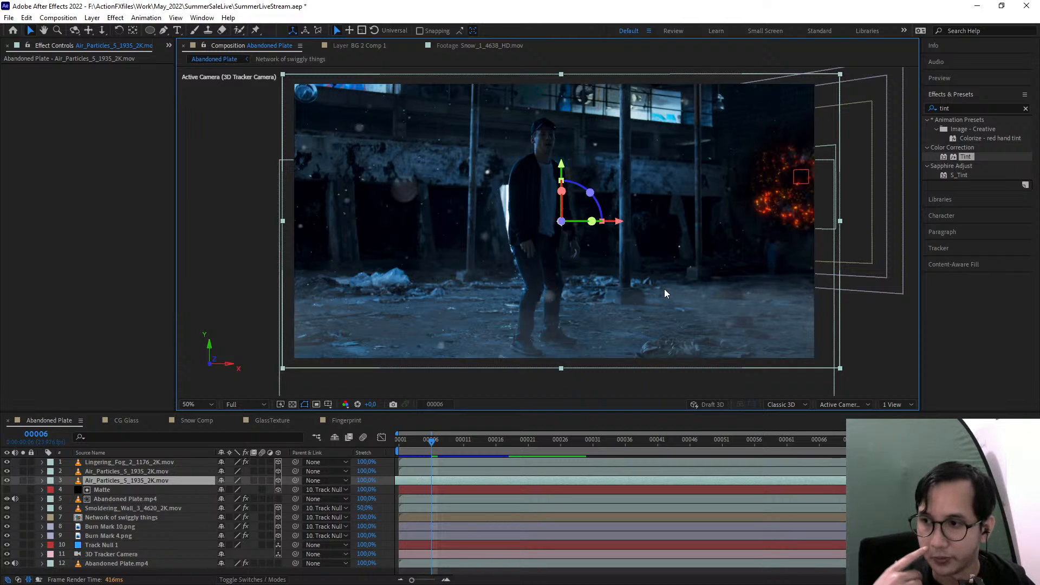
scroll(561, 298, "up", 1)
left_click_drag(561, 298, 590, 358)
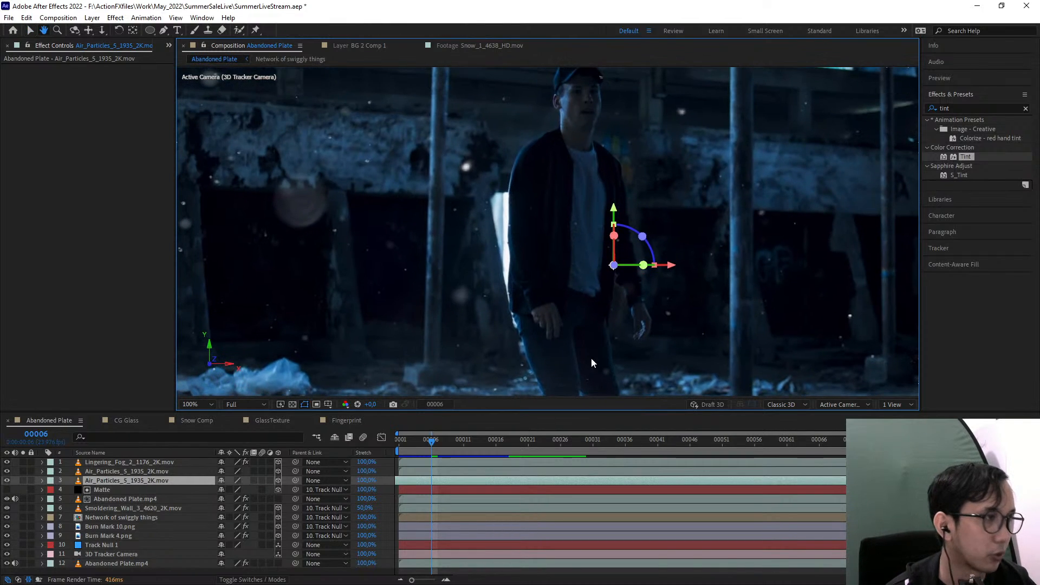
Apply Tint to the upper Air_Particles layer, mapping white to the back wall's blue with Amount to Tint at 50%
left_click(123, 472)
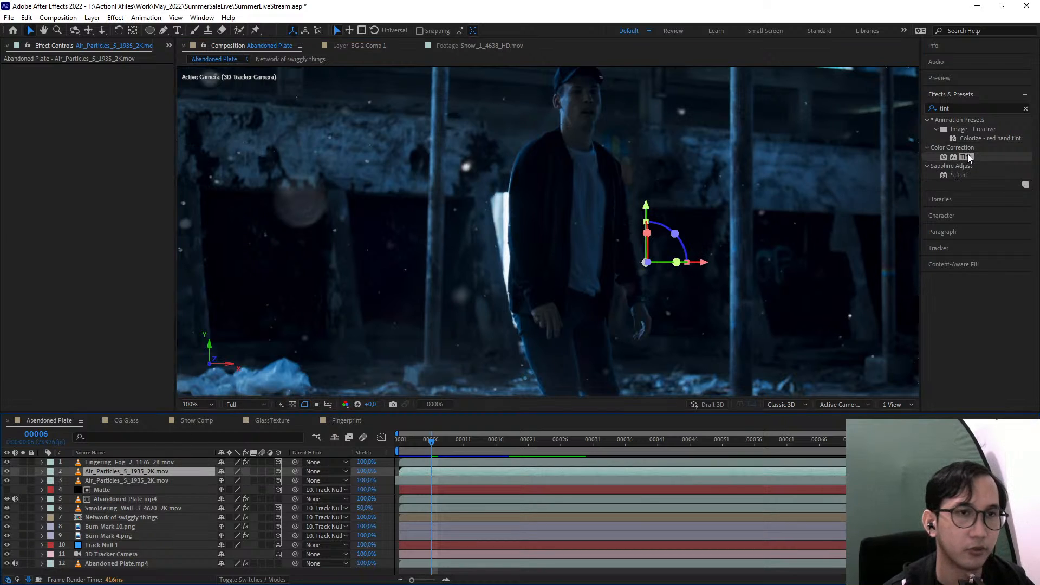
left_click_drag(967, 157, 138, 471)
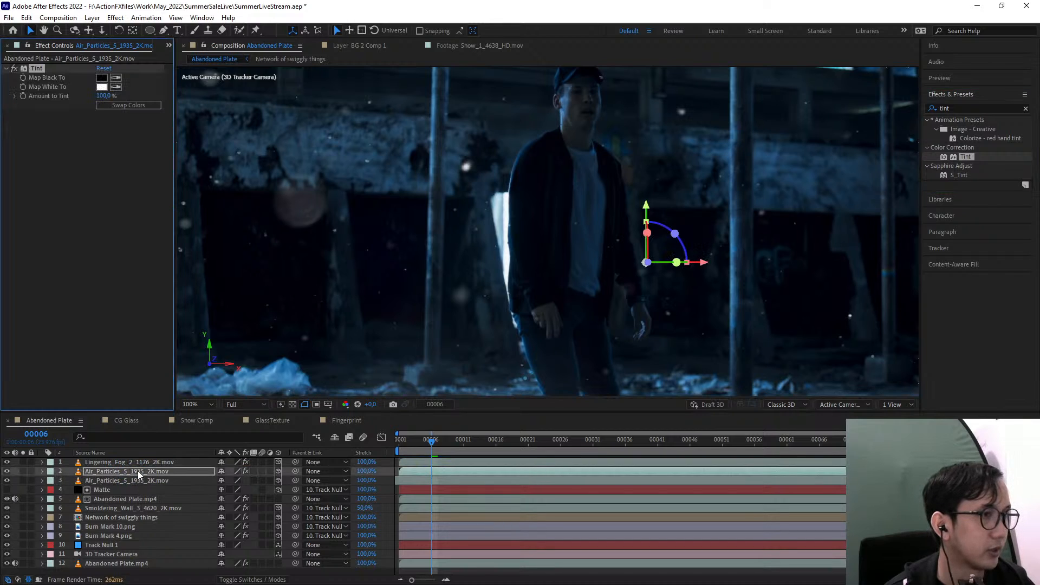
left_click(116, 87)
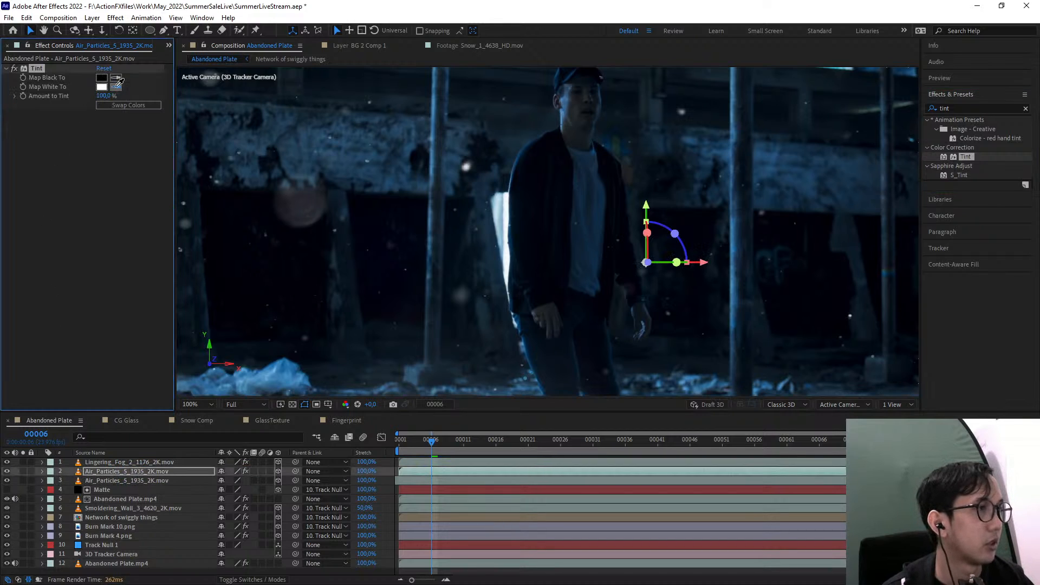
left_click(352, 156)
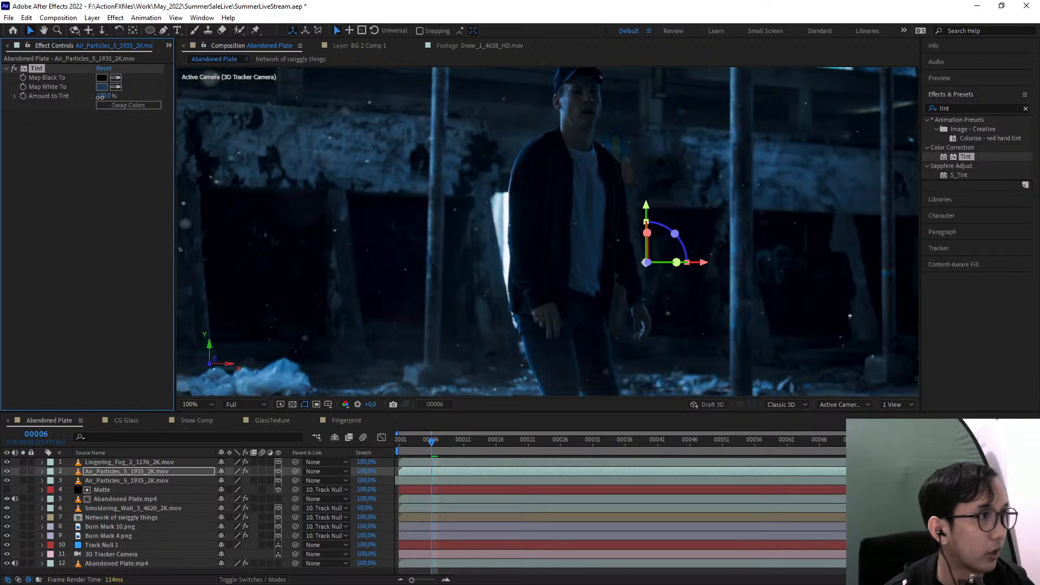
left_click_drag(73, 96, 52, 101)
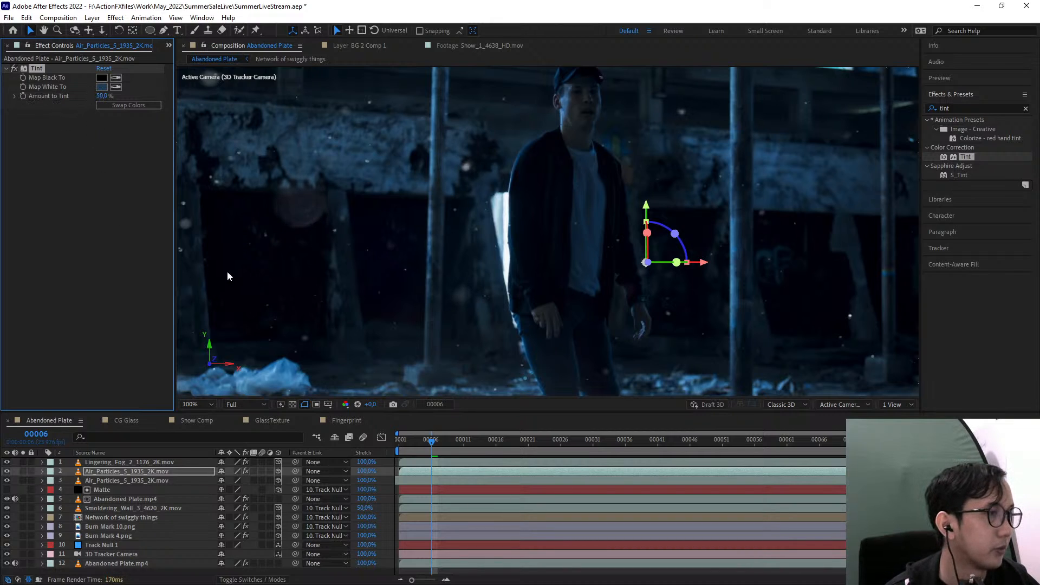
Copy the Tint effect from the upper Air_Particles layer onto the lower Air_Particles layer
left_click_drag(323, 266, 376, 265)
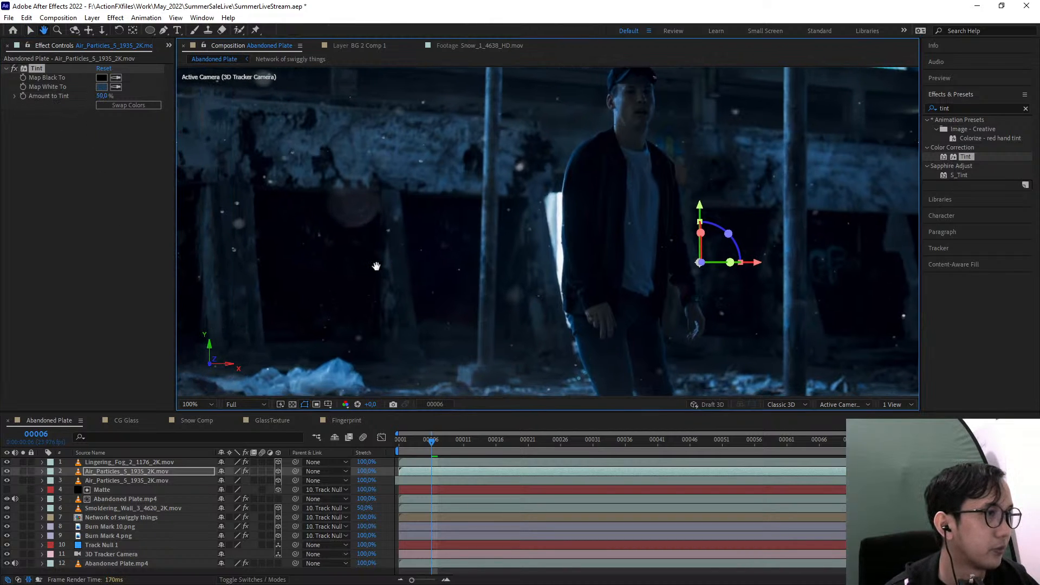
left_click(37, 69)
left_click(135, 482)
key("ctrl+v")
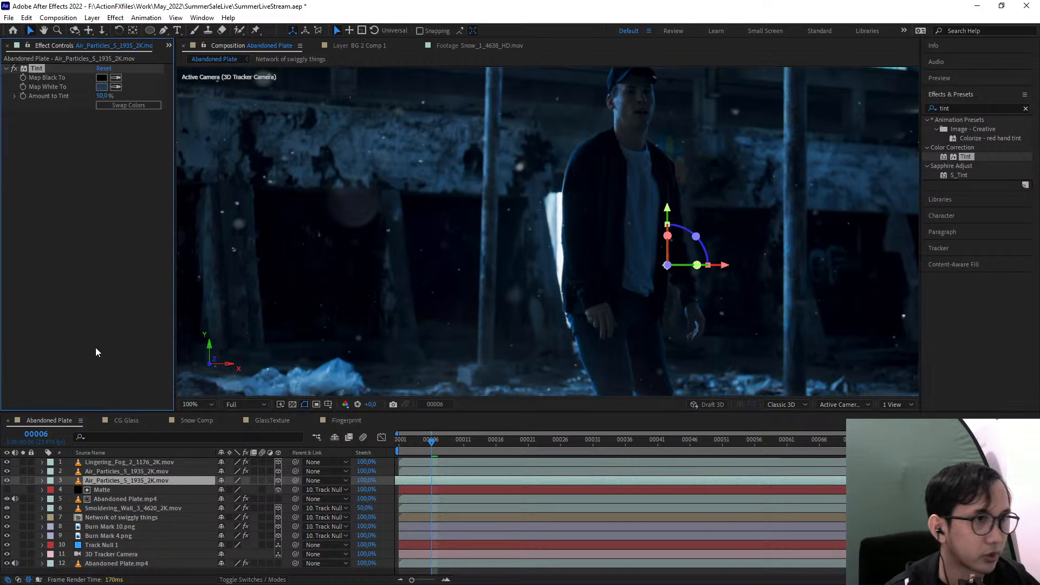
key("comma")
left_click_drag(437, 320, 424, 327)
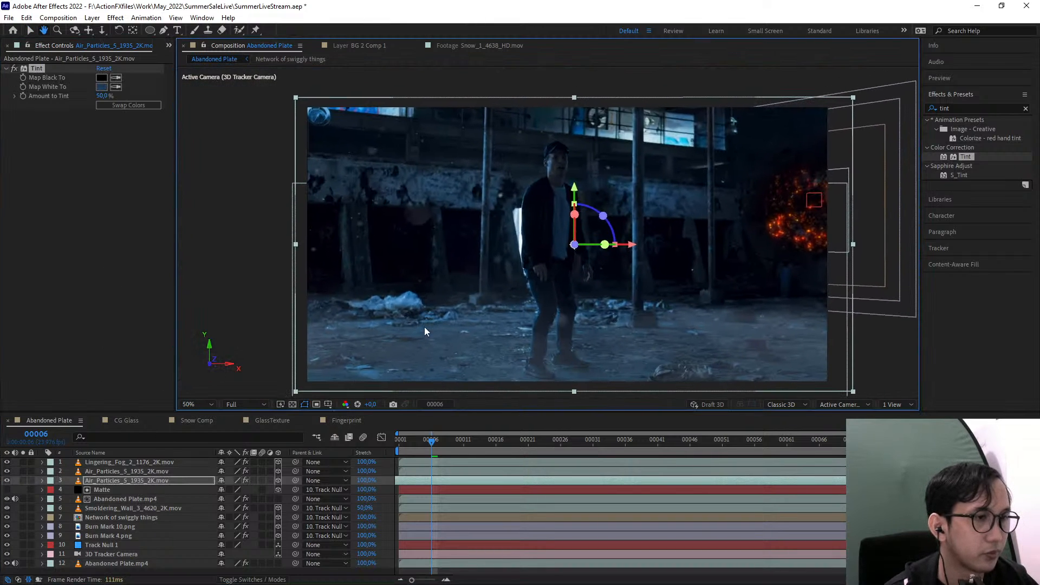
Compare the shot with and without the Lingering_Fog_2 layer and move that fog layer slightly upward
left_click(127, 489)
left_click(139, 500)
left_click(143, 509)
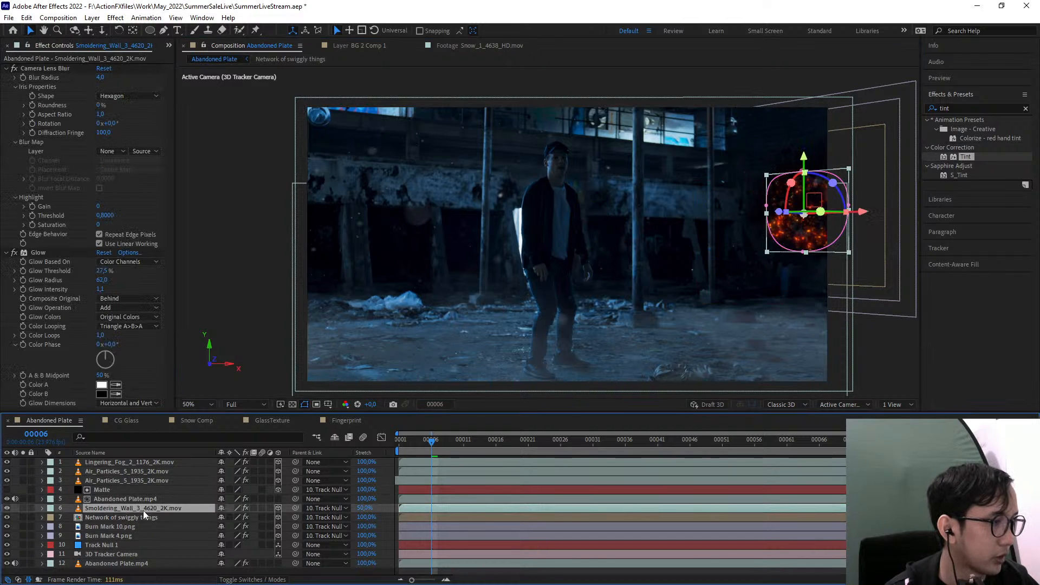
left_click(113, 463)
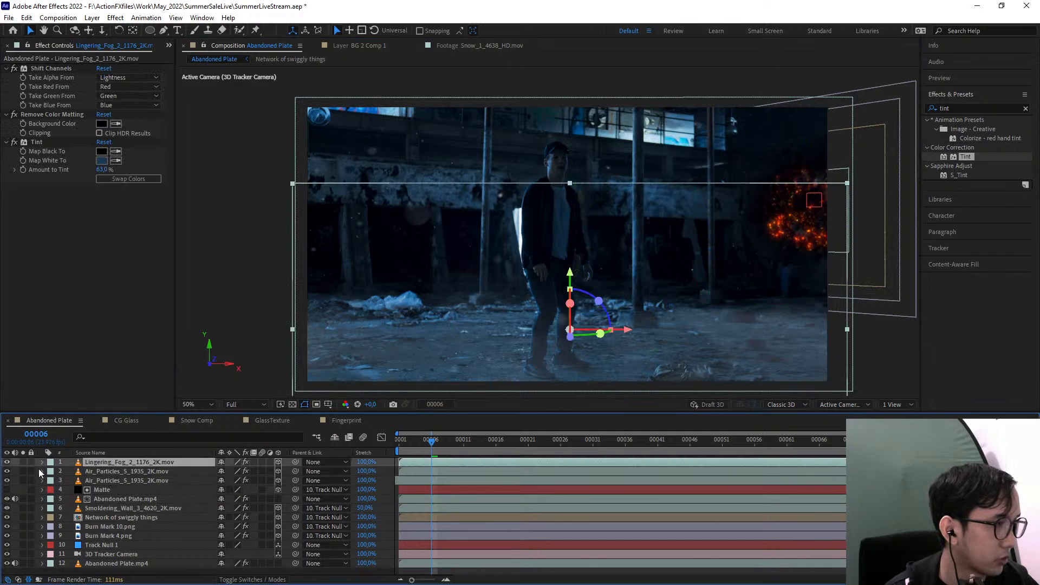
left_click(7, 463)
left_click(7, 463)
left_click(7, 462)
left_click(8, 463)
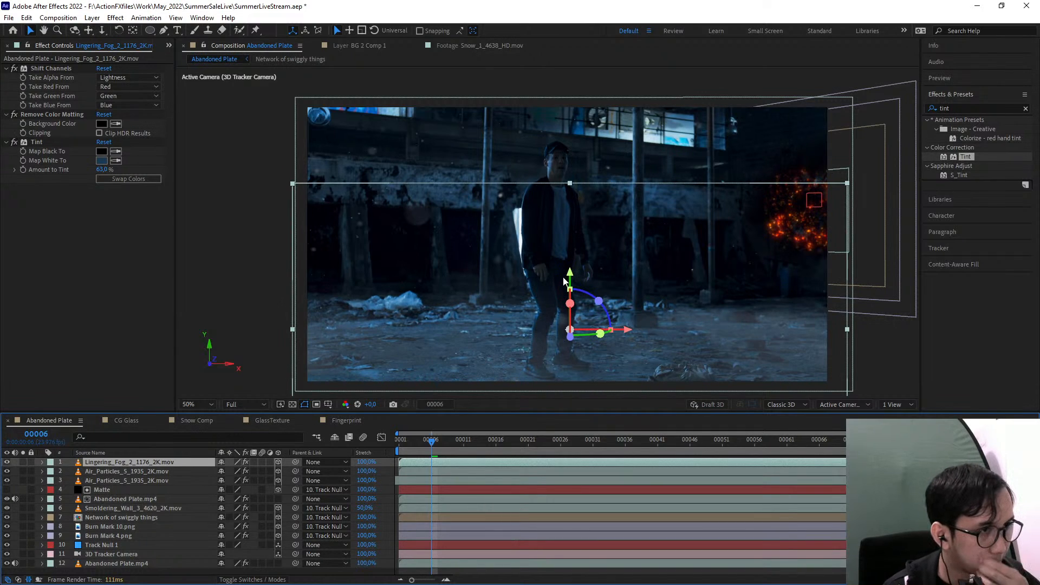
mouse_move(563, 281)
left_mouse_down()
mouse_move(574, 291)
mouse_move(580, 268)
mouse_move(580, 277)
left_mouse_up()
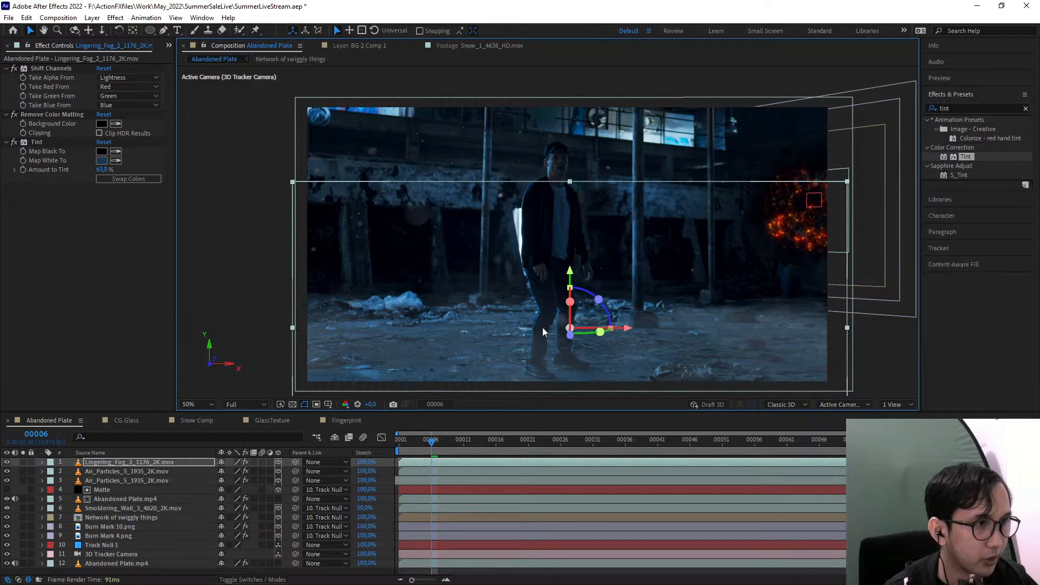
left_click(101, 462)
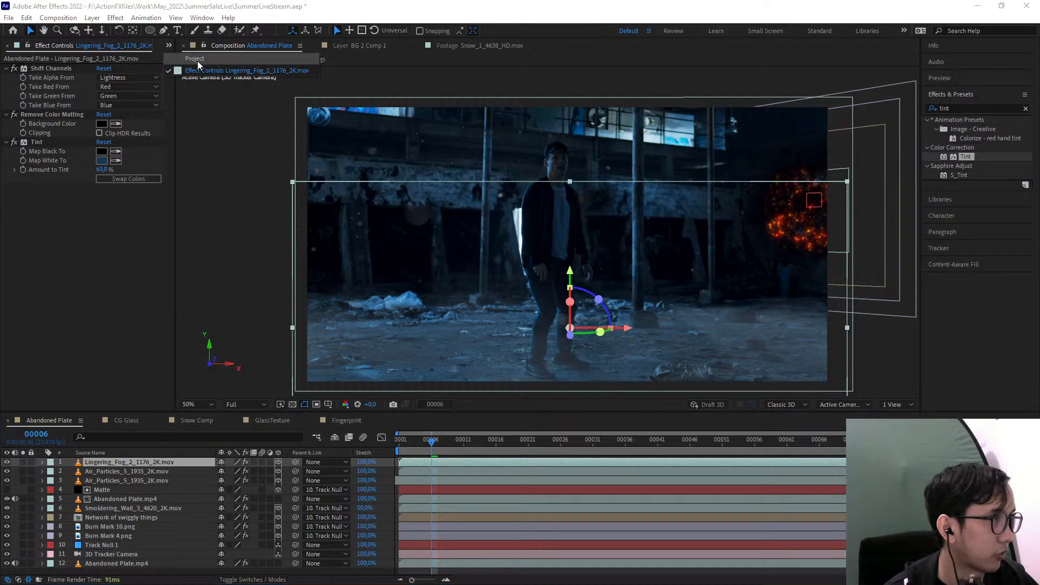
Try Lingering_Fog_4A_1178_2K.mov as an additional fog layer in the composition and delete it again
key("ctrl+0")
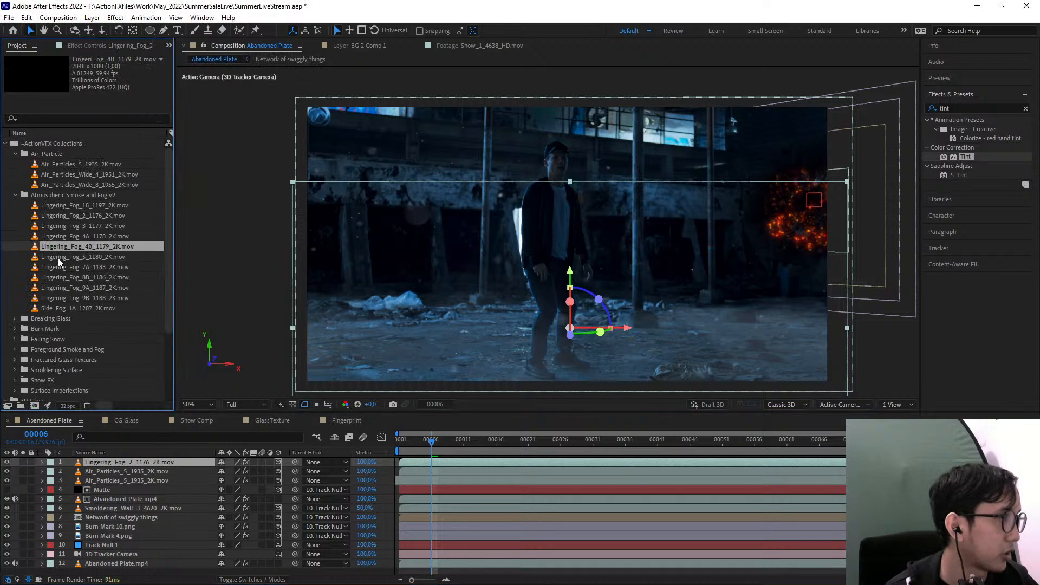
left_click(72, 238)
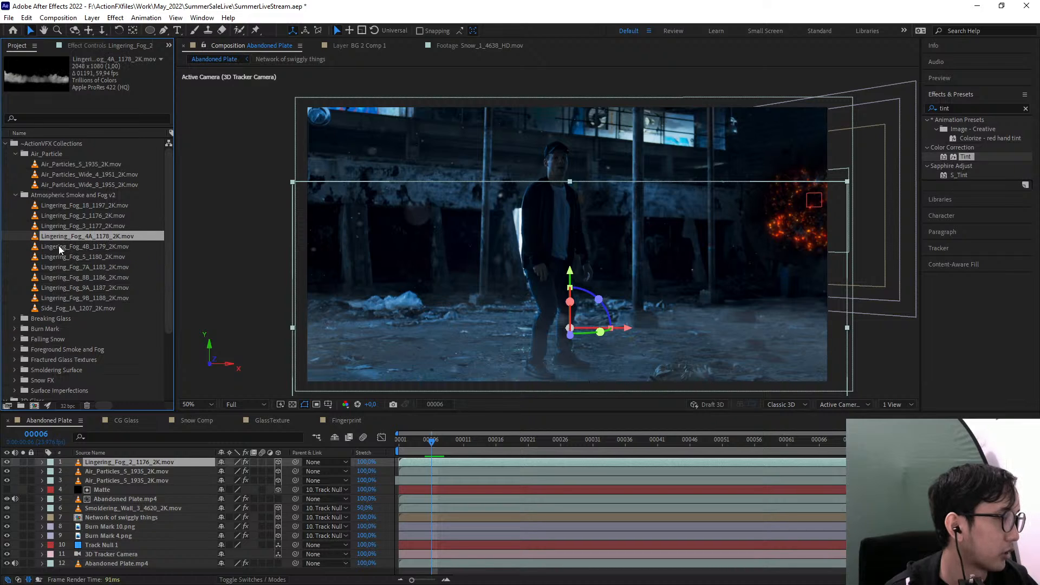
left_click_drag(61, 239, 552, 289)
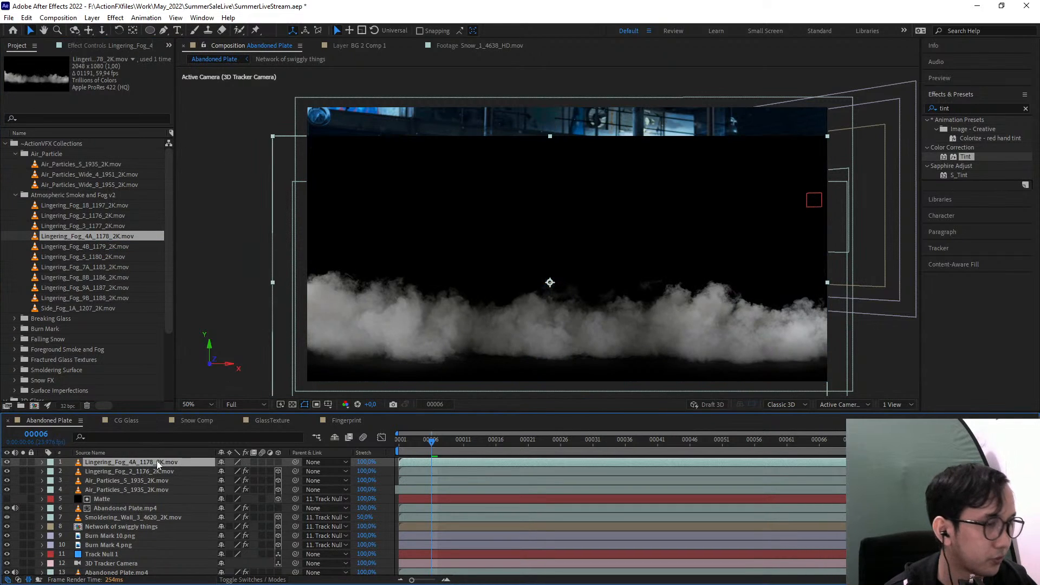
left_click(84, 298)
left_click_drag(109, 468, 154, 462)
key("Delete")
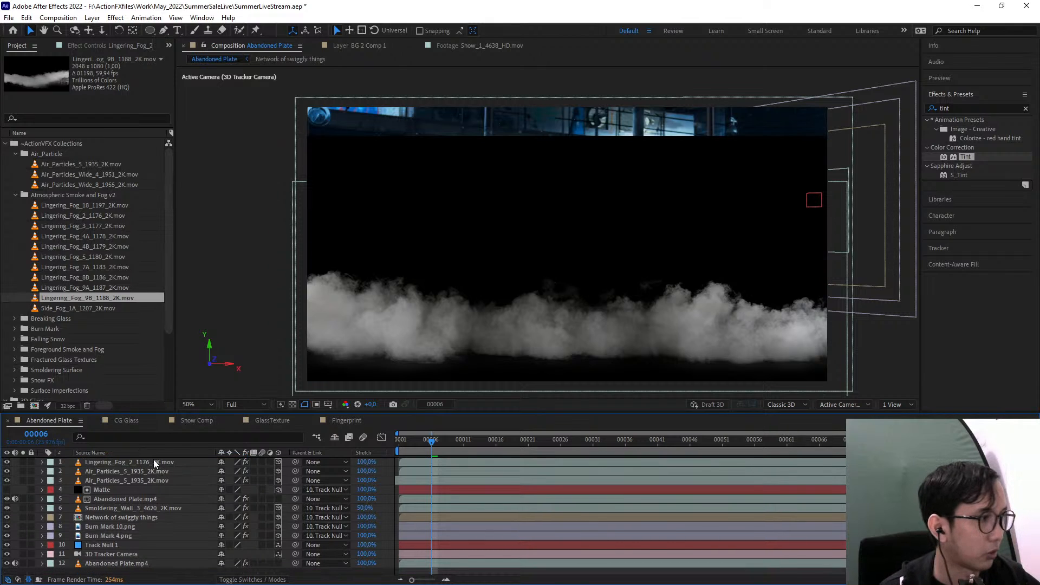
Push the Lingering_Fog_2 layer farther back in 3D depth and scale it up to 172%
left_click(135, 464)
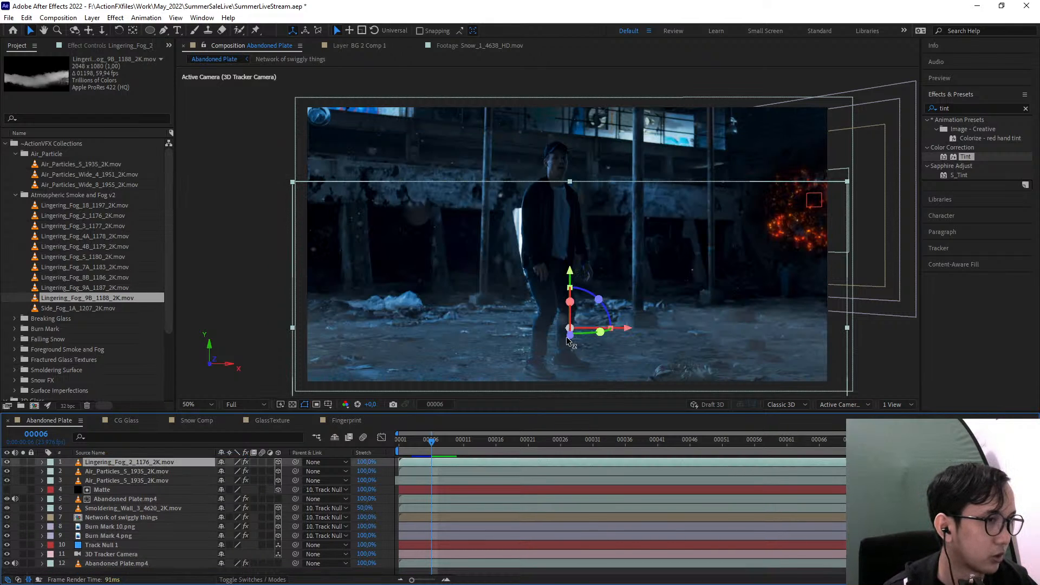
left_click_drag(569, 336, 546, 312)
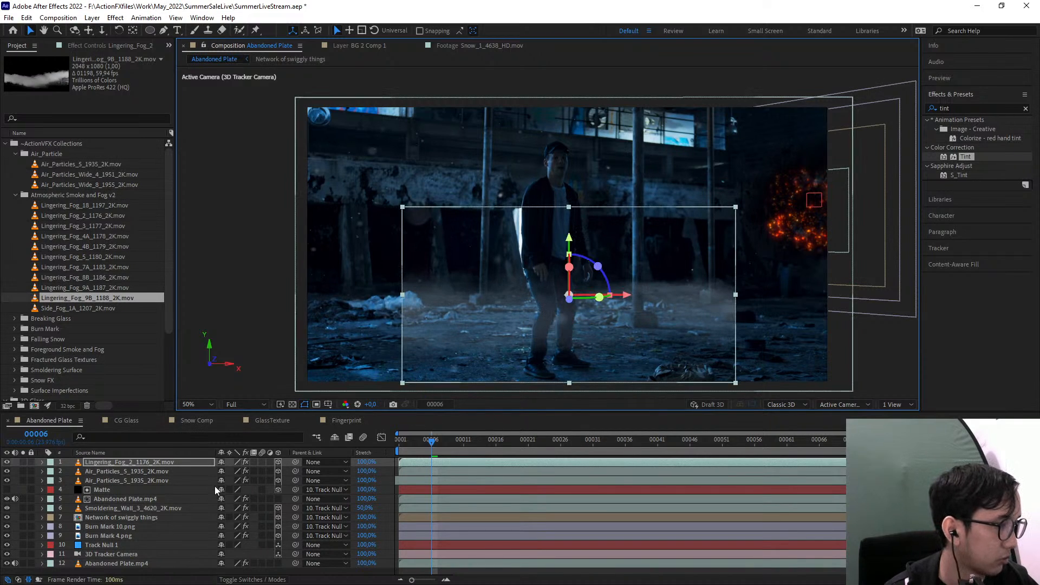
key("s")
left_click_drag(250, 475, 305, 470)
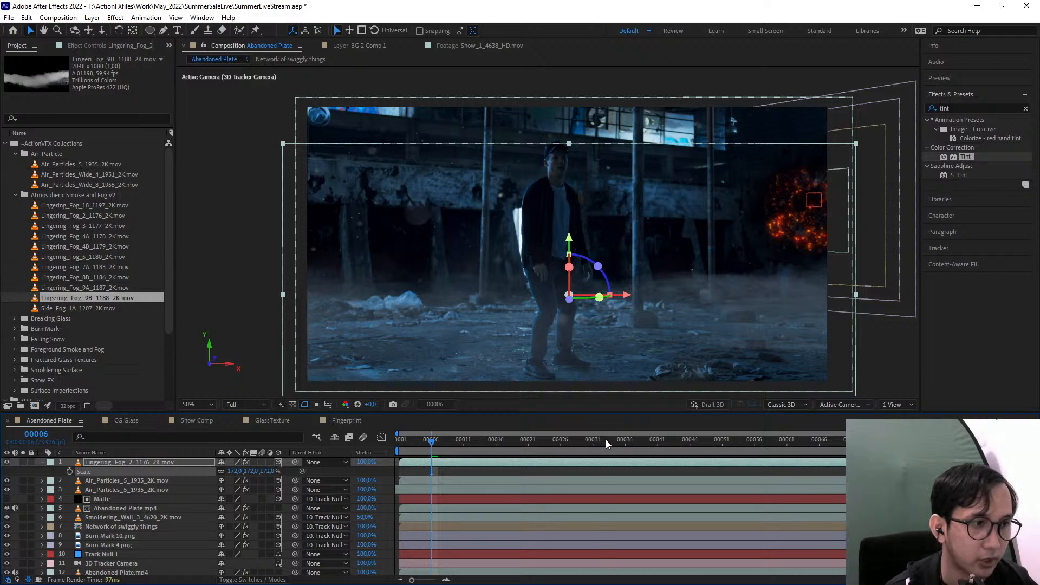
left_click_drag(606, 440, 989, 440)
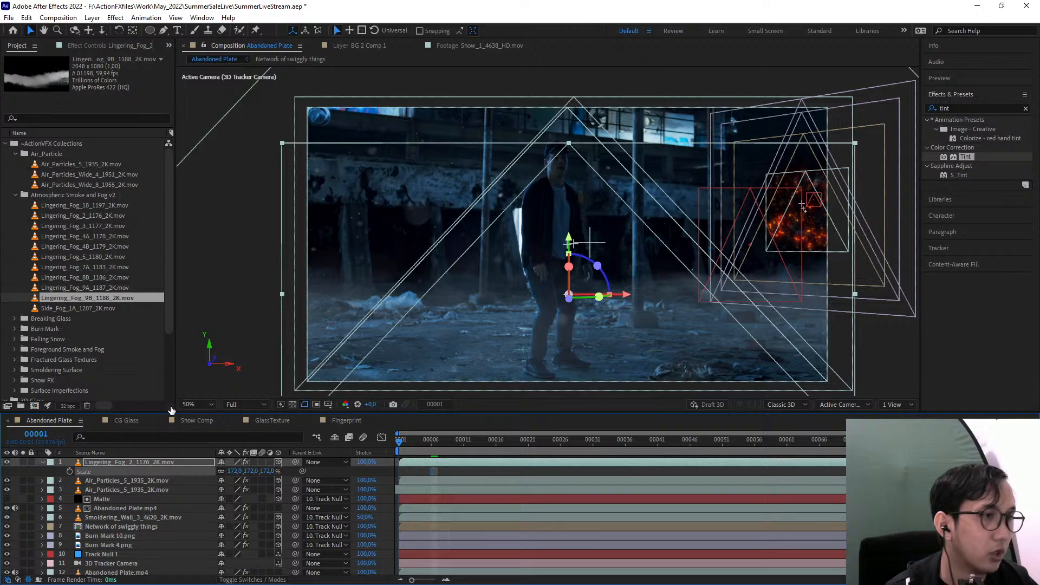
key("Home")
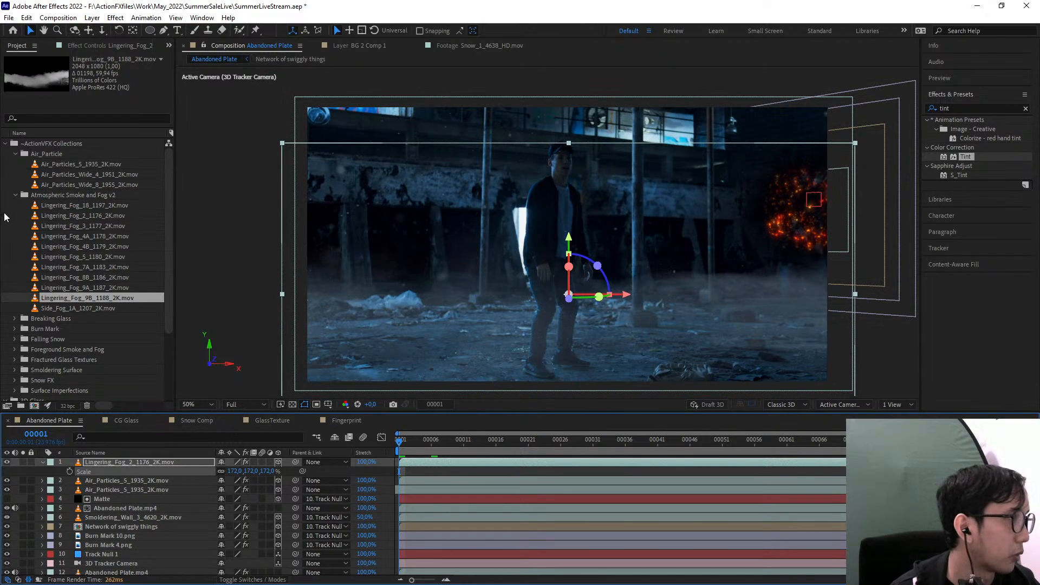
Add Close_Fog_4C_1383_4K.mov from the Foreground Smoke and Fog collection to the composition and scale it to 77%
left_click(23, 196)
scroll(84, 298, "down", 2)
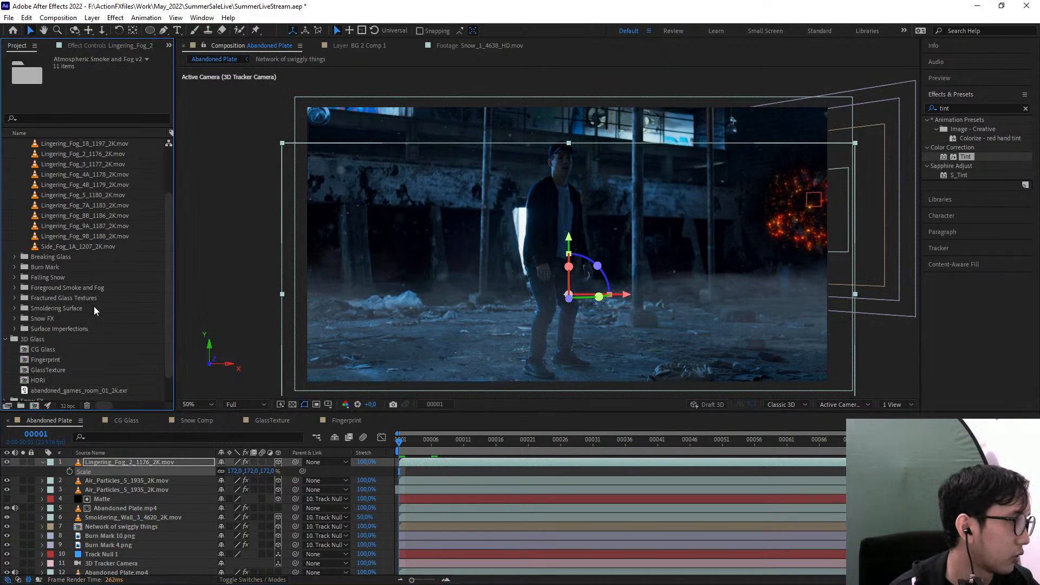
left_click(15, 287)
left_click(63, 299)
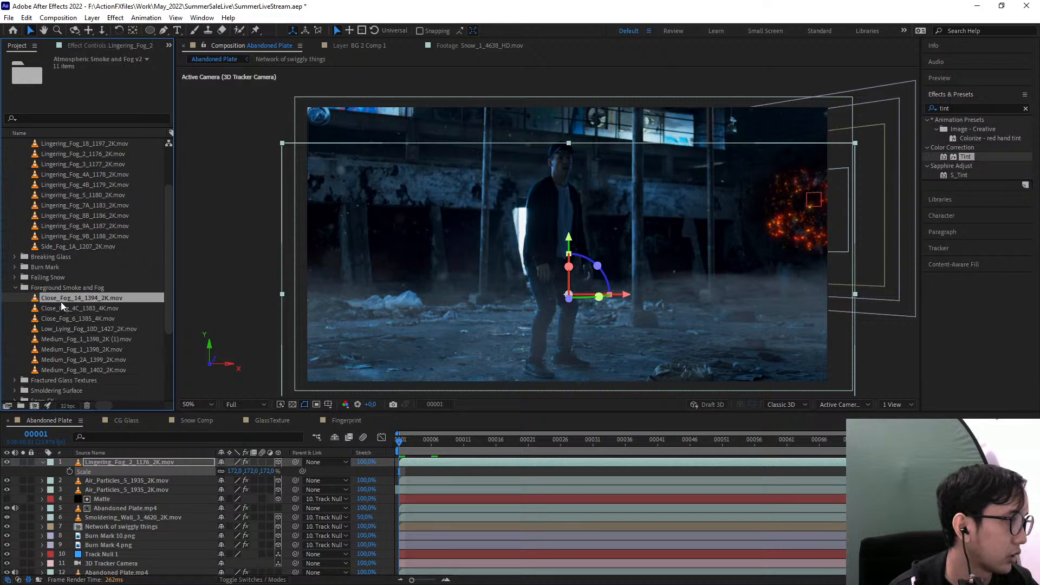
left_click(65, 308)
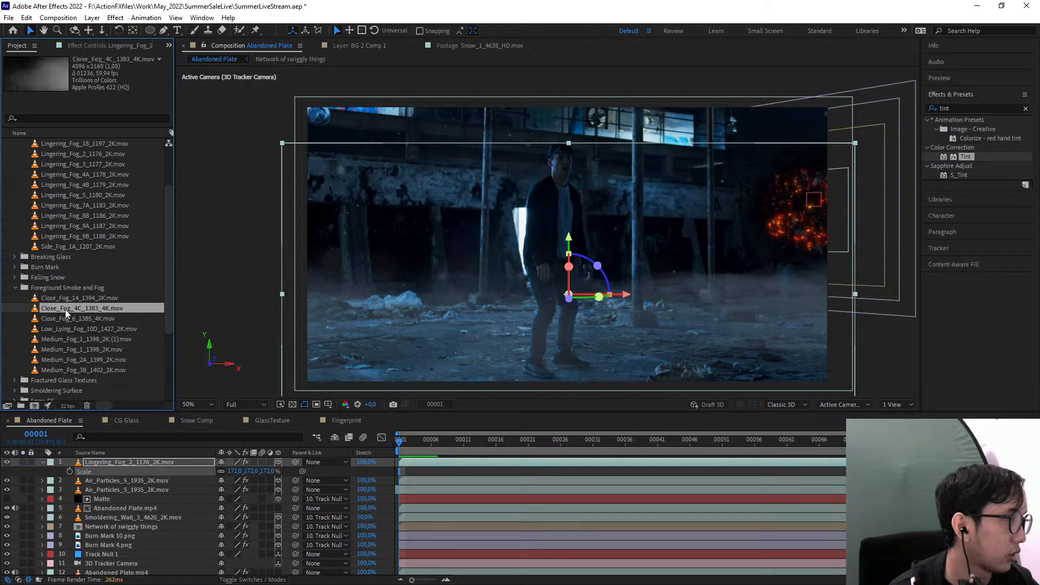
left_click_drag(61, 307, 666, 313)
key("s")
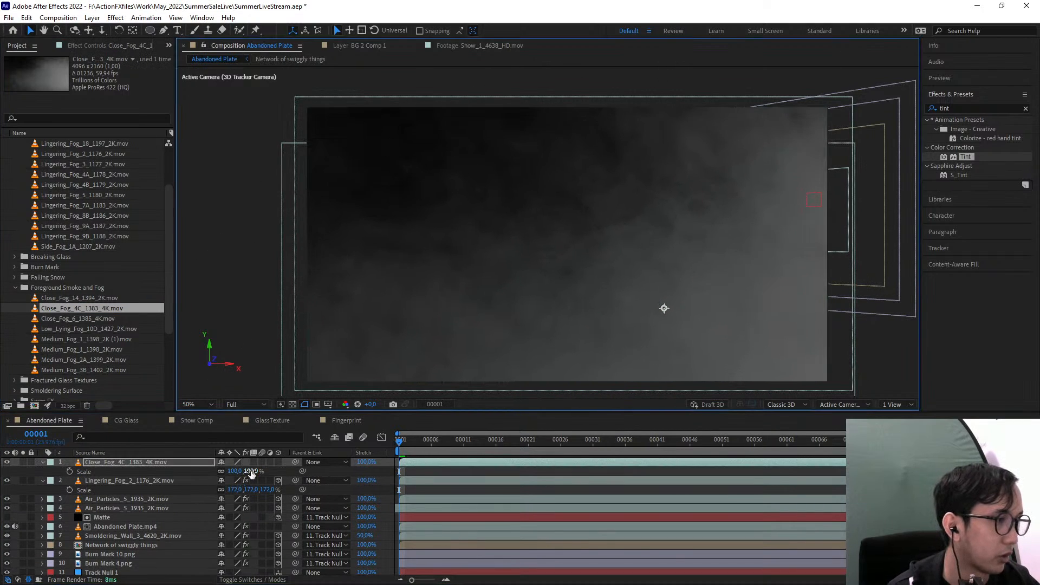
mouse_move(239, 471)
left_mouse_down()
mouse_move(217, 471)
mouse_move(231, 471)
left_mouse_up()
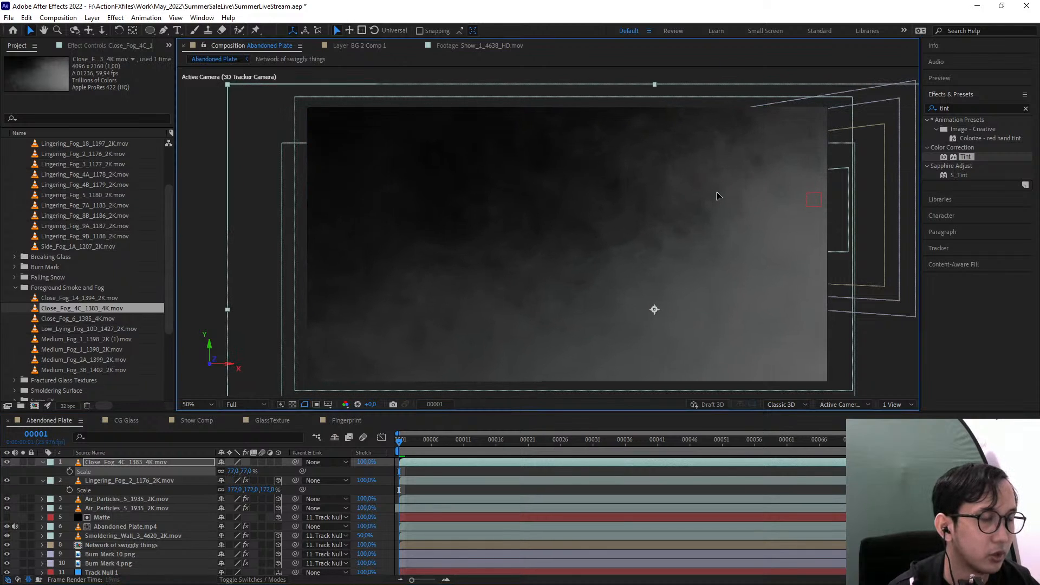
Mirror the Close_Fog_4C layer horizontally to a scale of about -73.6, 77% and reposition it so it covers the whole frame
key("comma")
key("comma")
left_click_drag(394, 269, 805, 249)
left_click_drag(555, 266, 512, 272)
Apply the Alpha From Lightness (Unmult) preset to the Close_Fog_4C layer to remove its black background
left_click(964, 107)
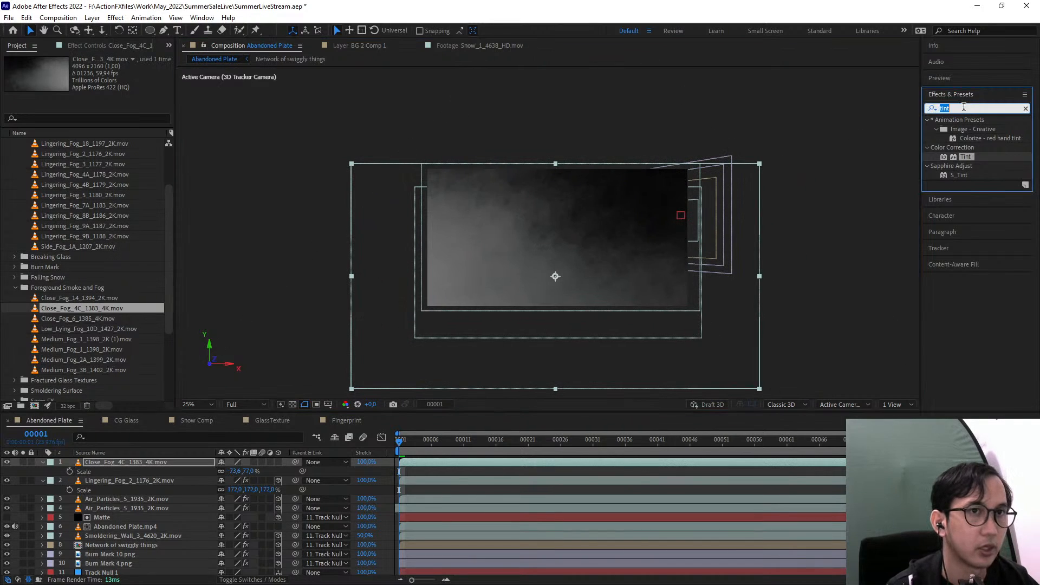
type("unmult")
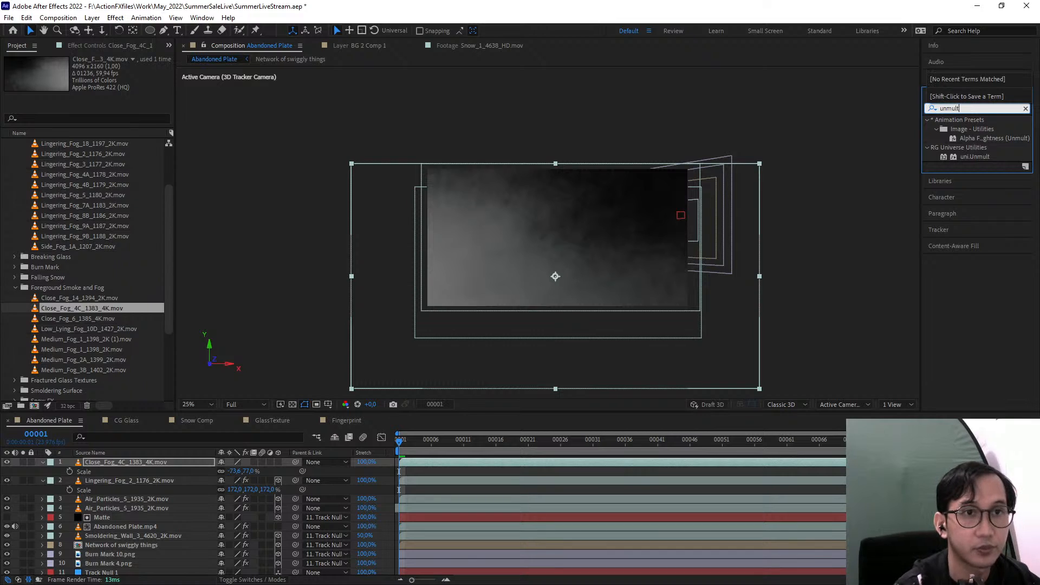
left_click_drag(982, 139, 131, 463)
key(".")
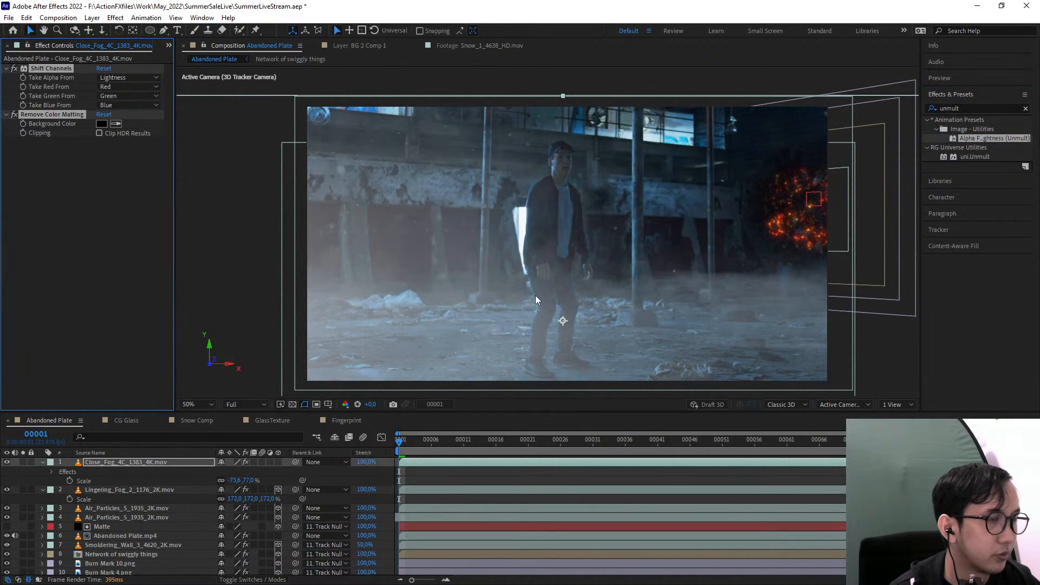
Copy the Tint effect from the Lingering_Fog_2 layer onto the Close_Fog_4C layer
left_click(80, 158)
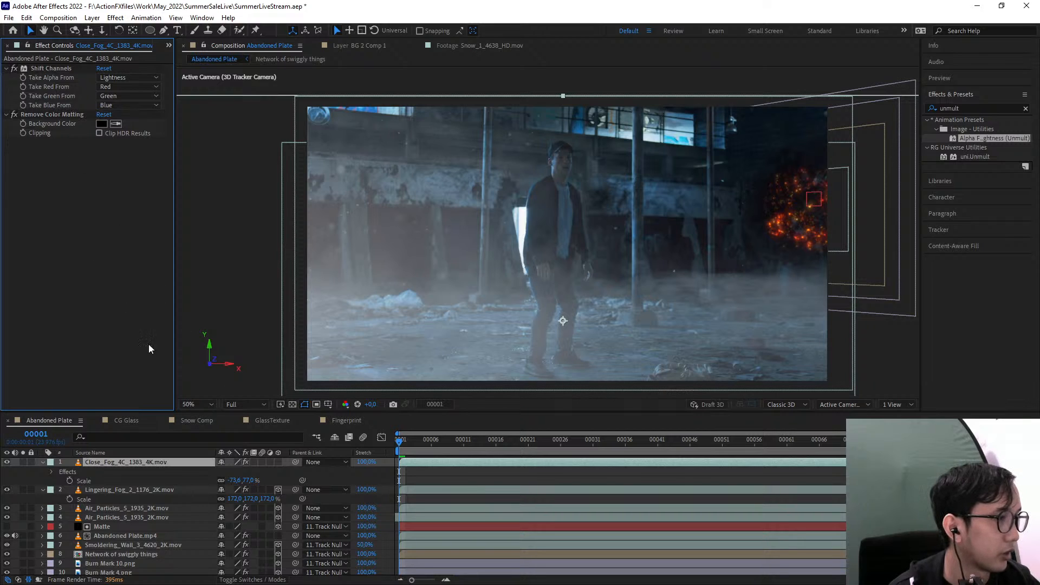
left_click(102, 487)
left_click_drag(41, 144, 119, 463)
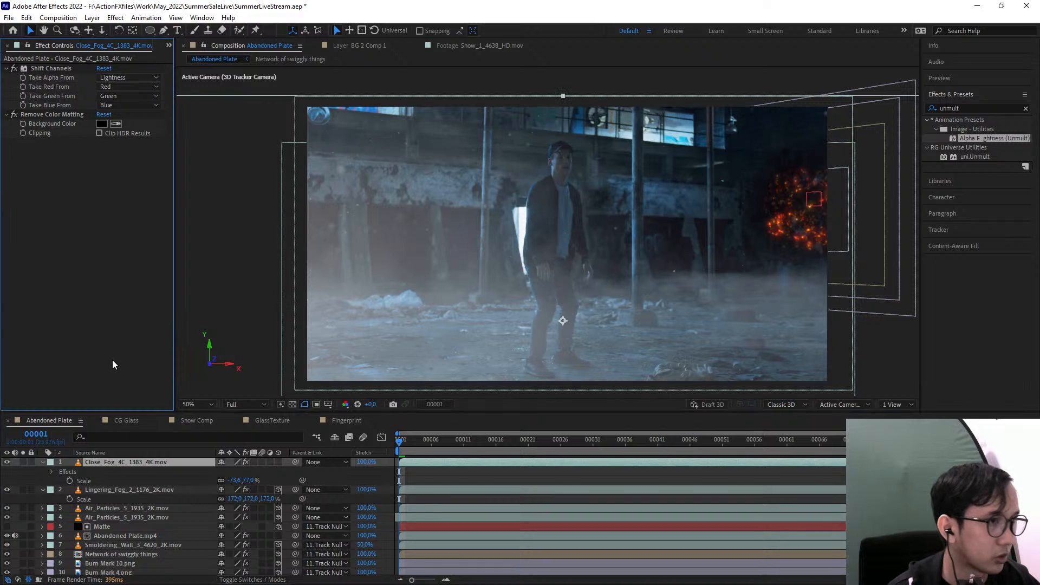
key("comma")
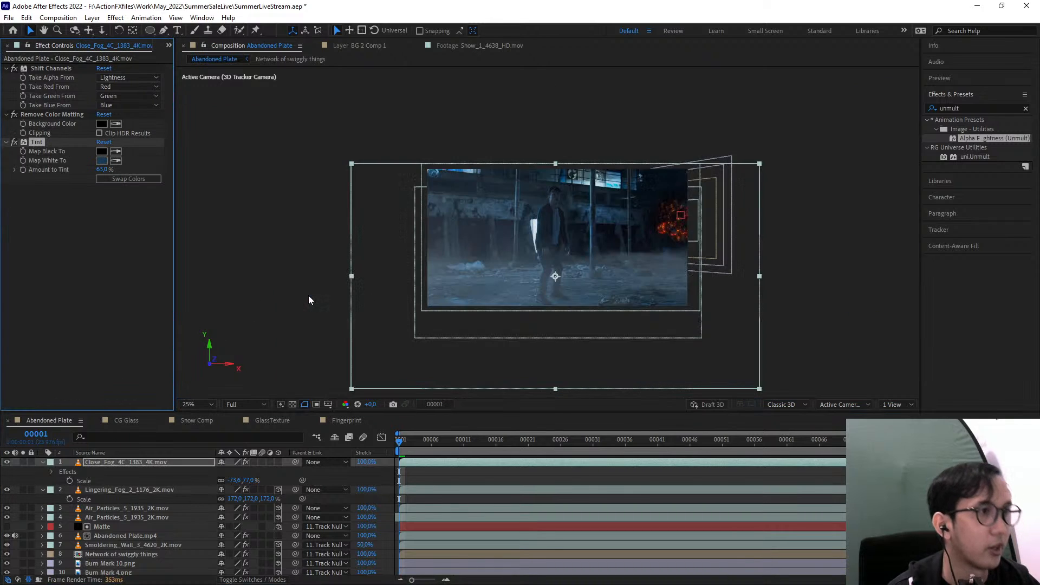
key("period")
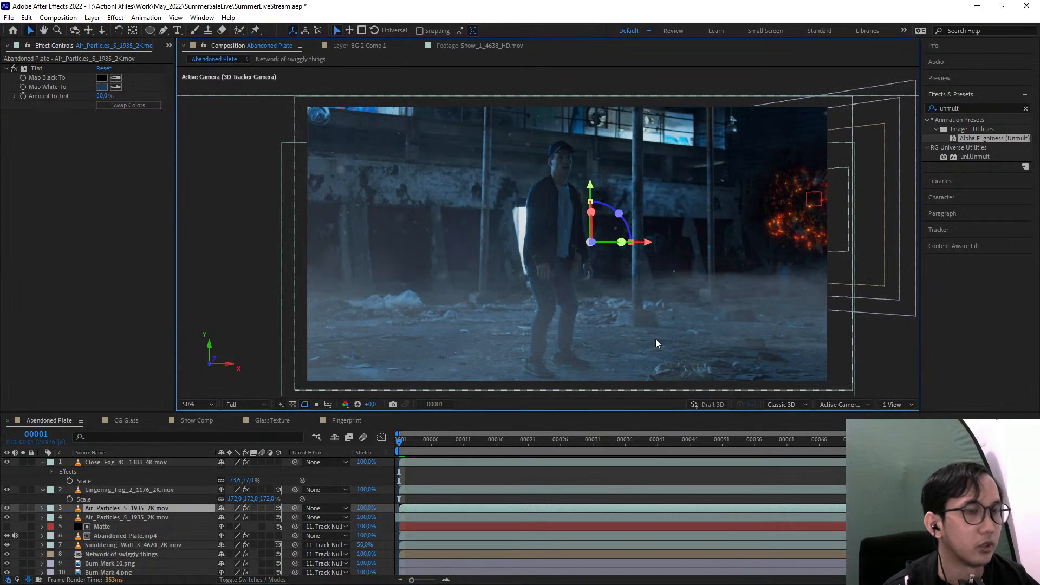
Set the Lingering_Fog_2 layer's opacity to 54% and shift the layer slightly to the right
left_click(101, 489)
key("t")
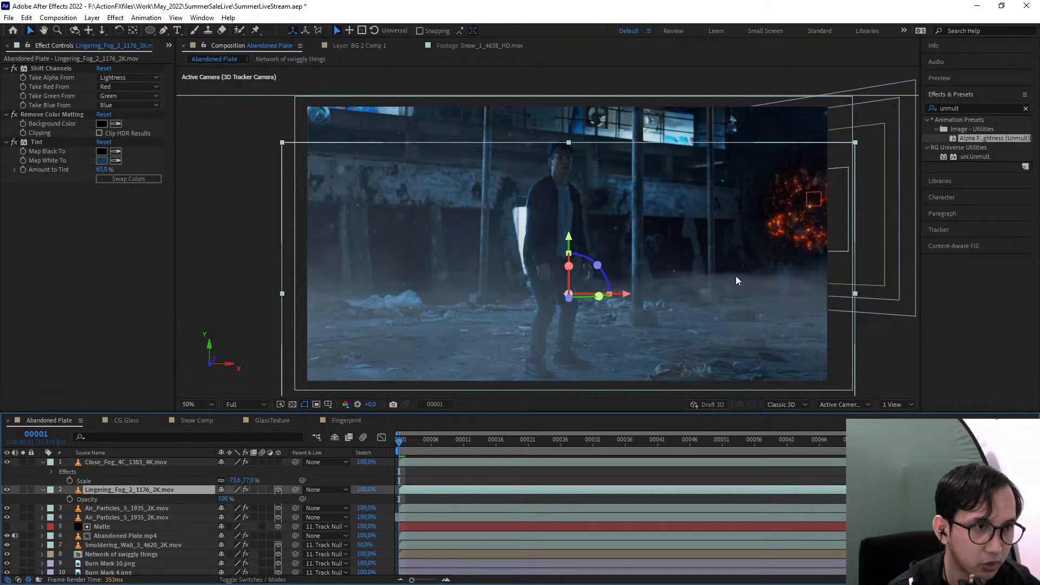
left_click_drag(226, 499, 208, 499)
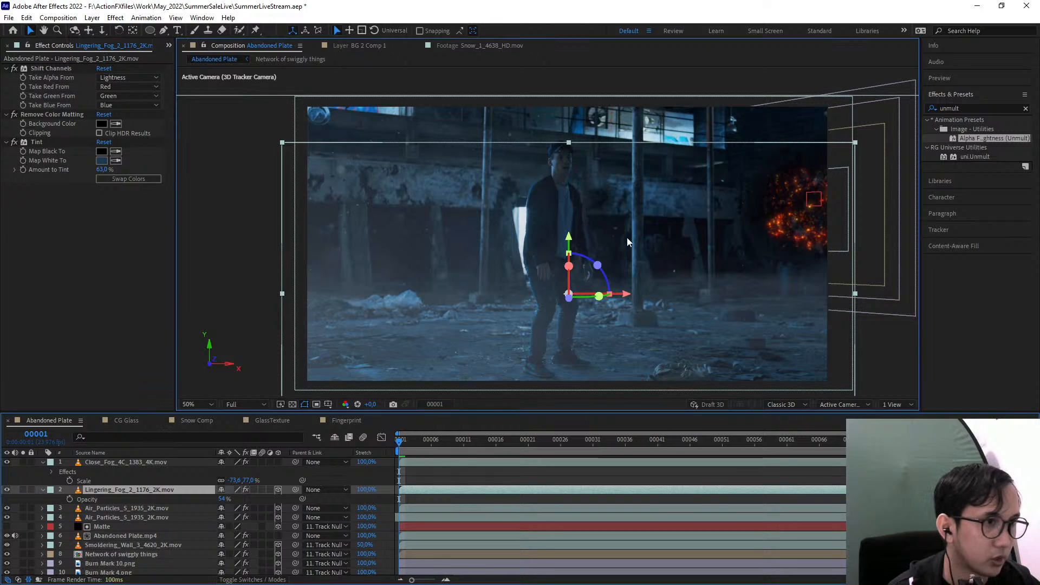
mouse_move(612, 240)
left_mouse_down()
mouse_move(639, 224)
mouse_move(627, 222)
mouse_move(619, 245)
left_mouse_up()
Solo the Lingering_Fog_2 layer and draw a closed Pen mask along the fog's upper edge, enclosing the dark area above it
left_click(23, 490)
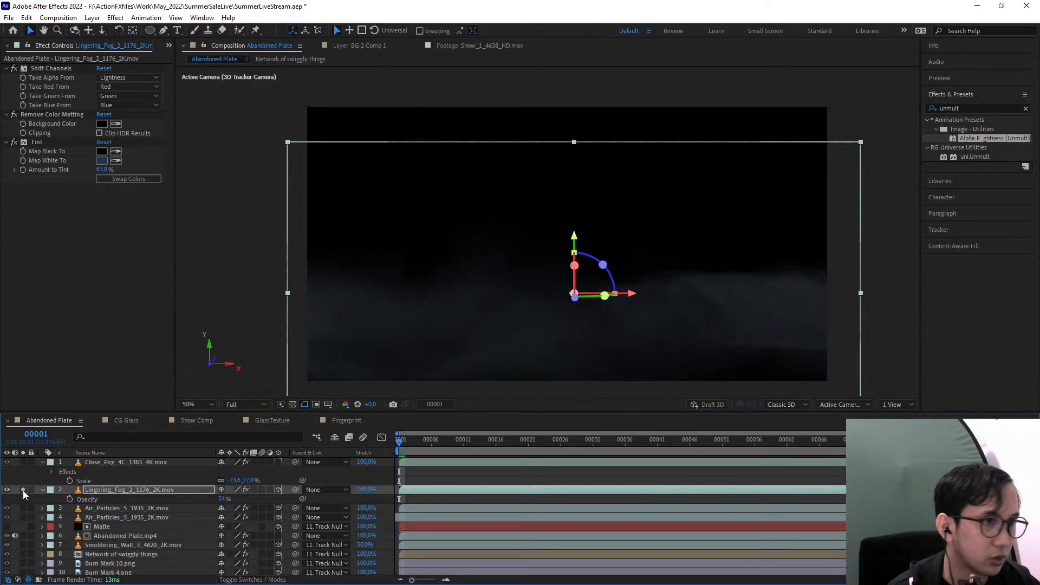
left_click(165, 35)
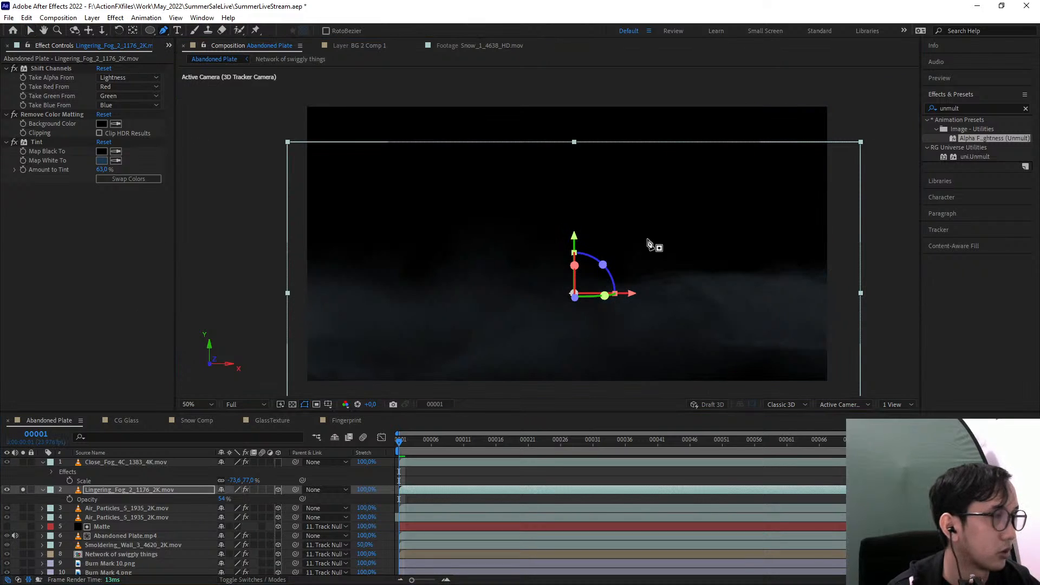
mouse_move(881, 259)
left_mouse_down()
mouse_move(834, 290)
mouse_move(769, 290)
left_mouse_up()
left_click_drag(700, 285, 691, 286)
left_click(633, 292)
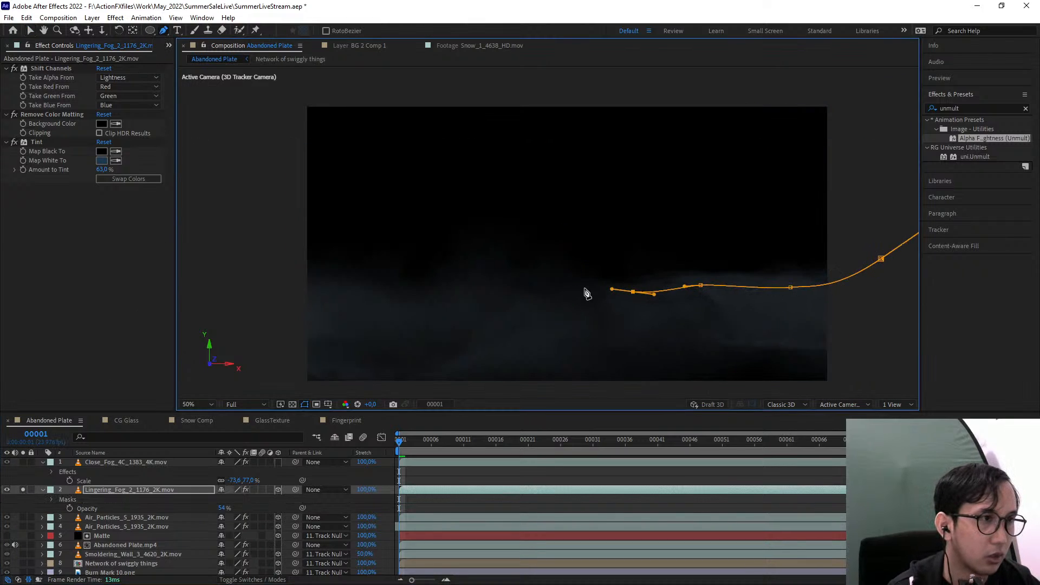
left_click(542, 284)
left_click(452, 280)
left_click(343, 301)
left_click(290, 284)
left_click(237, 173)
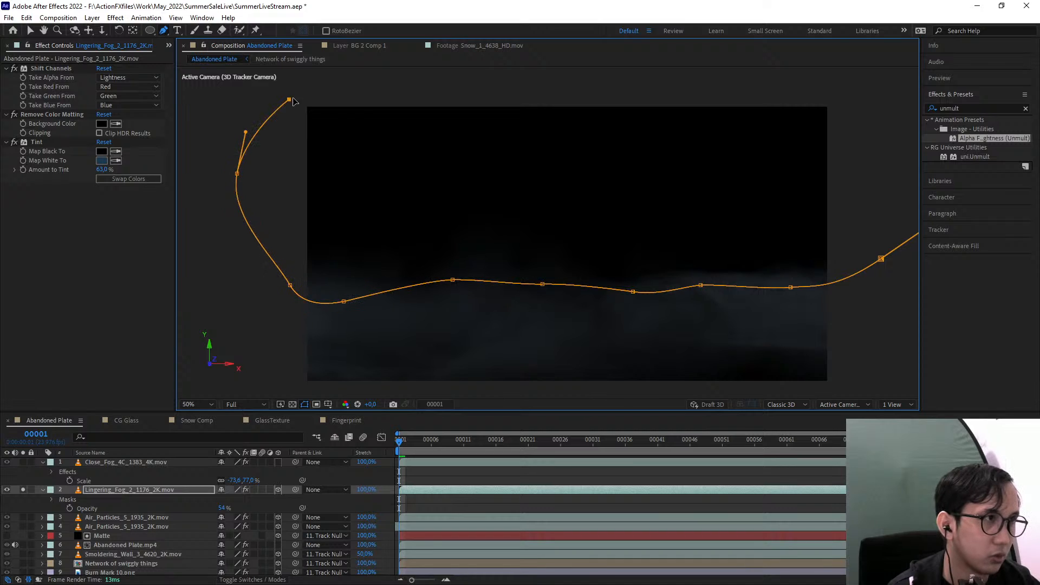
left_click_drag(290, 99, 331, 93)
left_click_drag(796, 68, 829, 77)
left_click(881, 259)
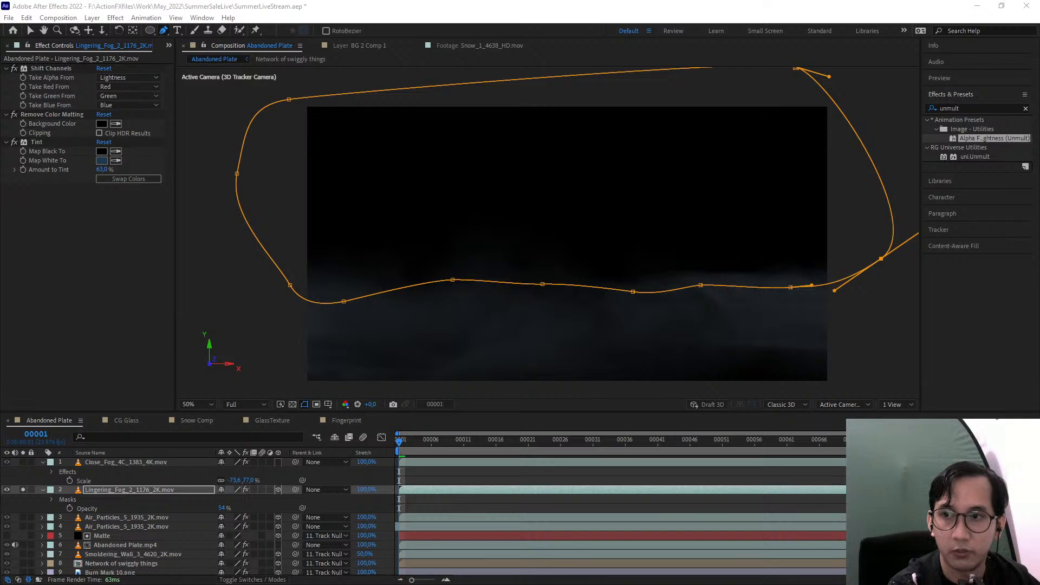
Set the new mask on the Lingering_Fog_2 layer to Subtract
left_click(174, 493)
key("m")
left_click(231, 499)
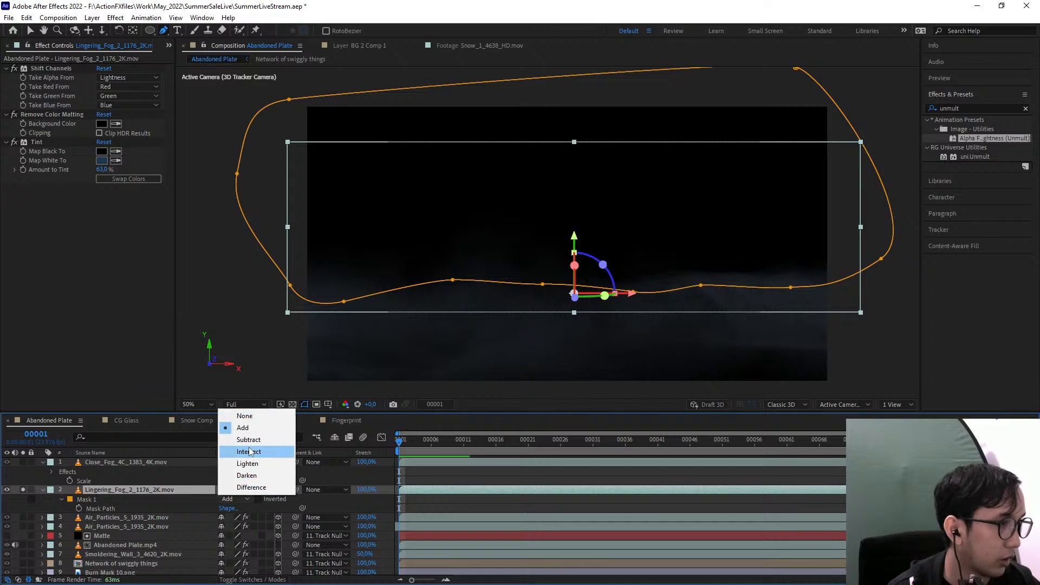
left_click(248, 440)
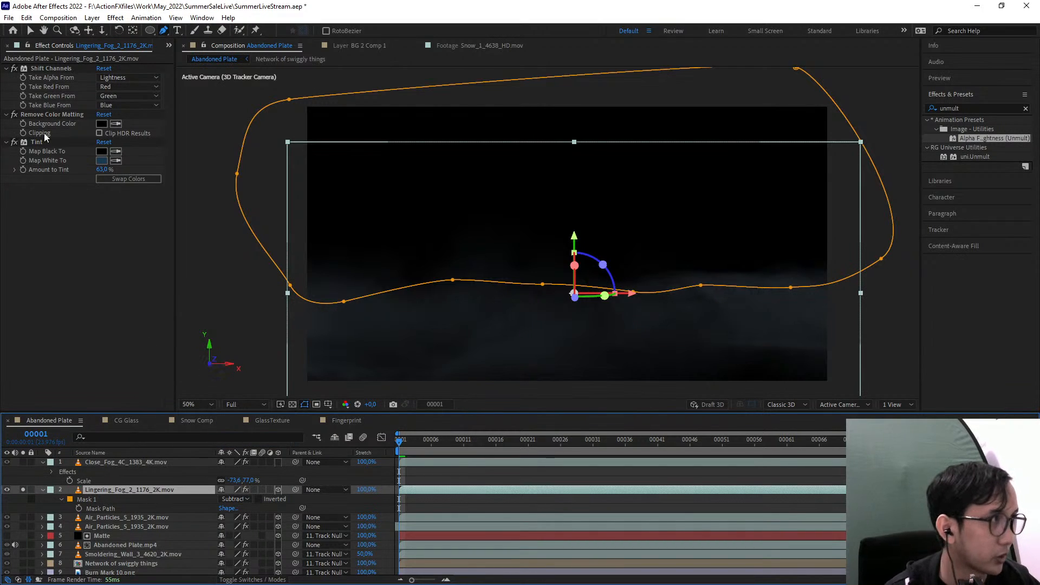
Delete the mask from the Lingering_Fog_2 layer and turn off the layer's solo
left_click(105, 499)
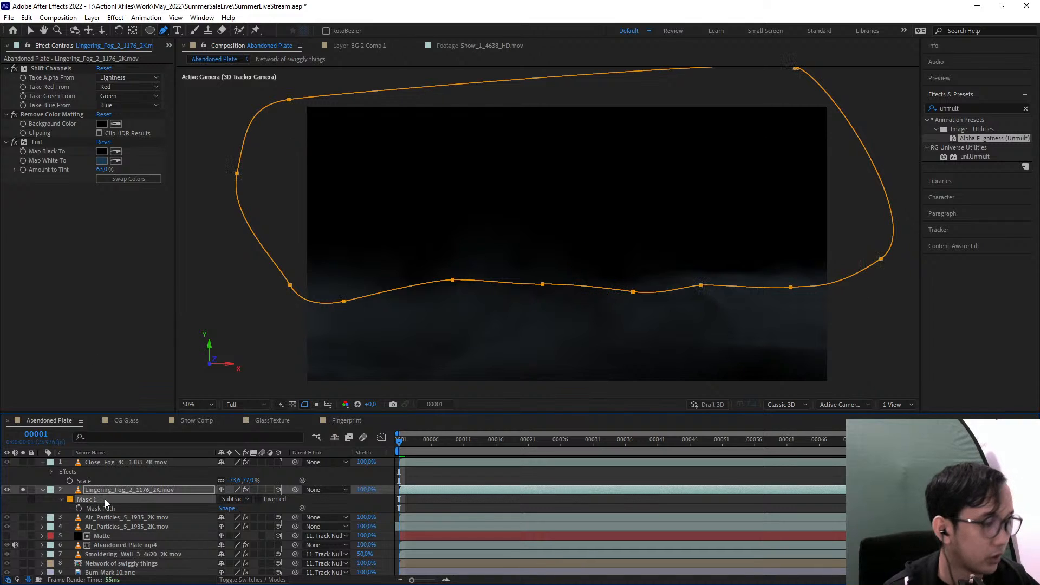
key("m")
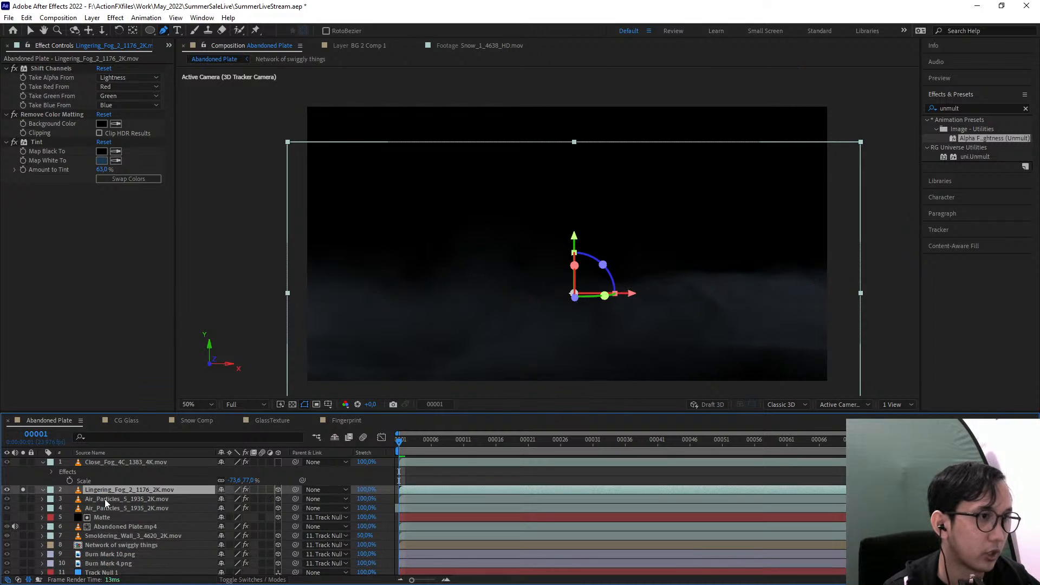
left_click(23, 489)
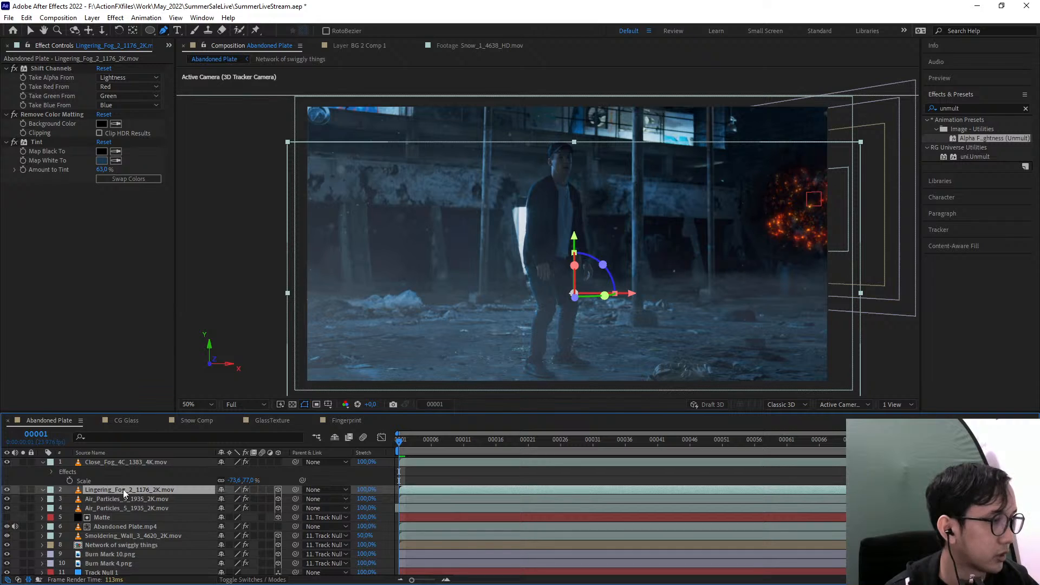
Create a black solid directly above the Lingering_Fog_2 layer and hide it
left_click_drag(358, 338, 342, 323)
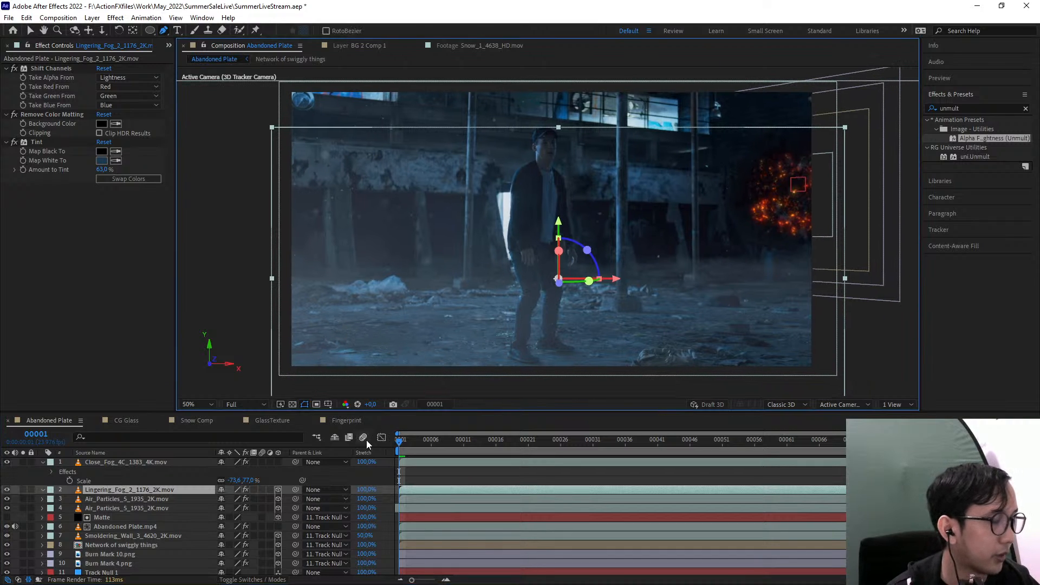
left_click(92, 18)
mouse_move(179, 30)
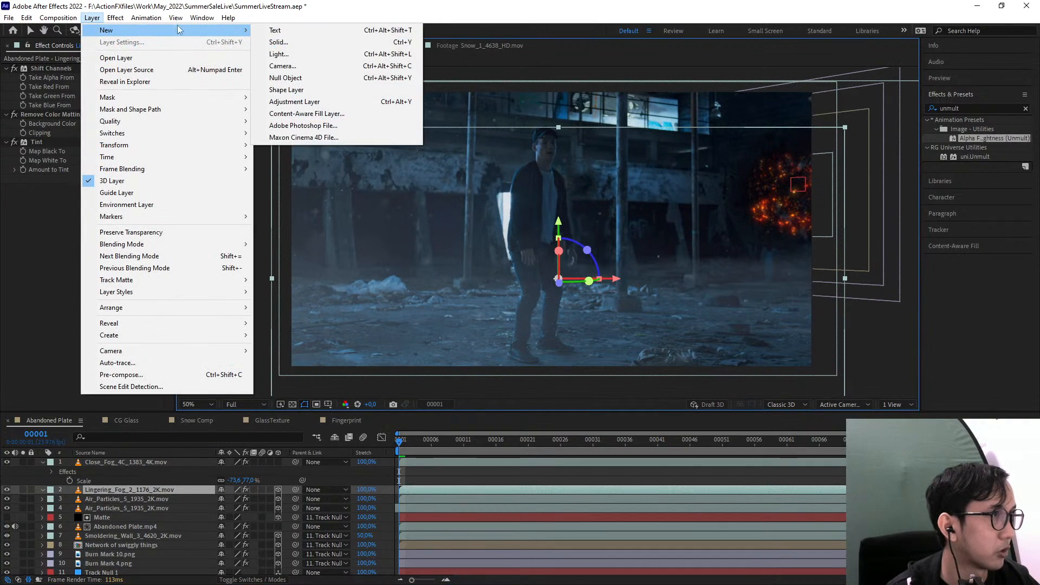
left_click(279, 42)
left_click(559, 393)
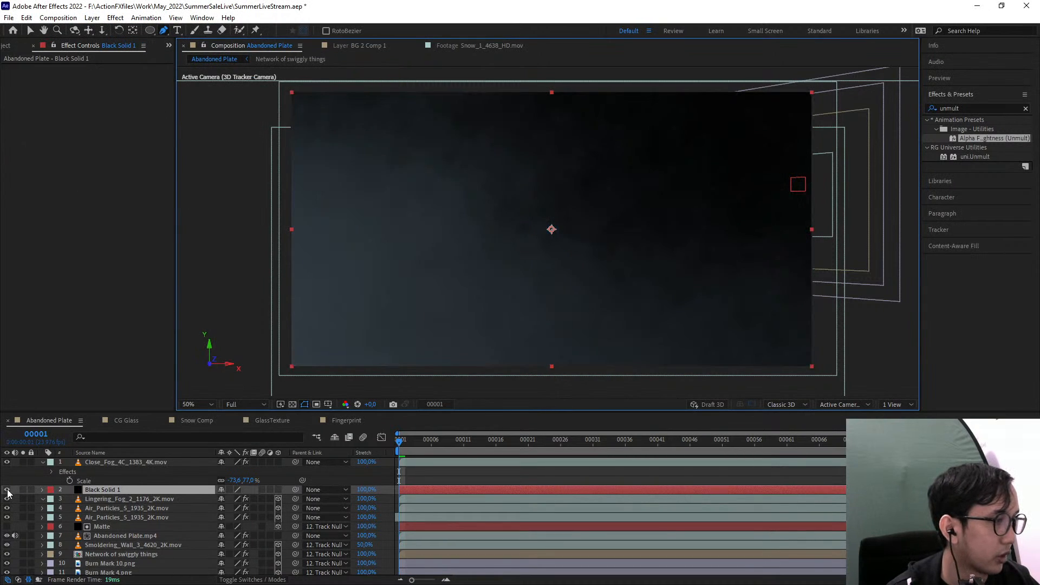
left_click(7, 490)
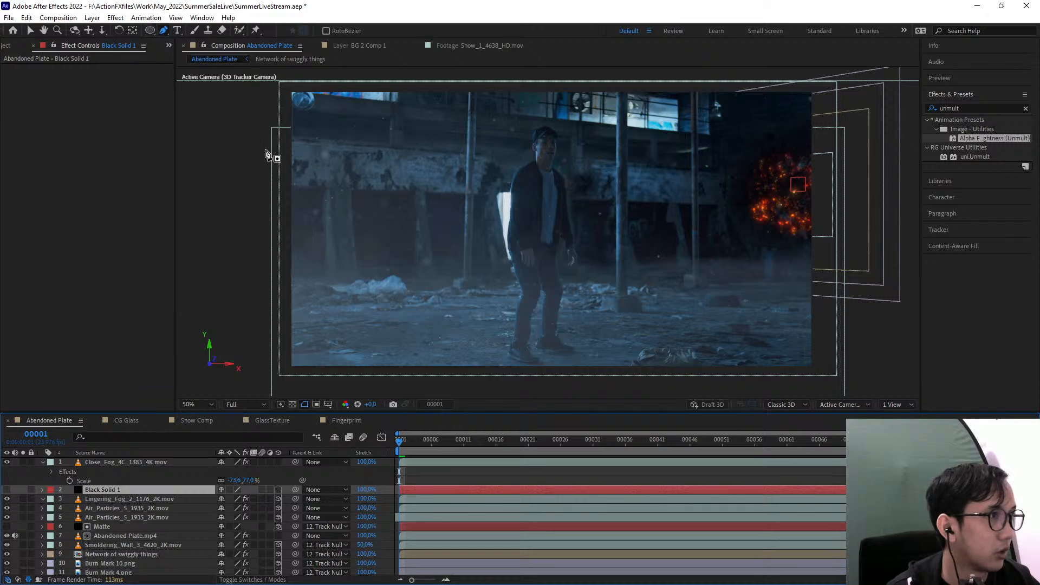
Draw a closed Pen mask on the black solid, running across the ground and enclosing the upper part of the frame
left_click(244, 117)
left_click(237, 280)
left_click(290, 306)
left_click(438, 307)
left_click(611, 297)
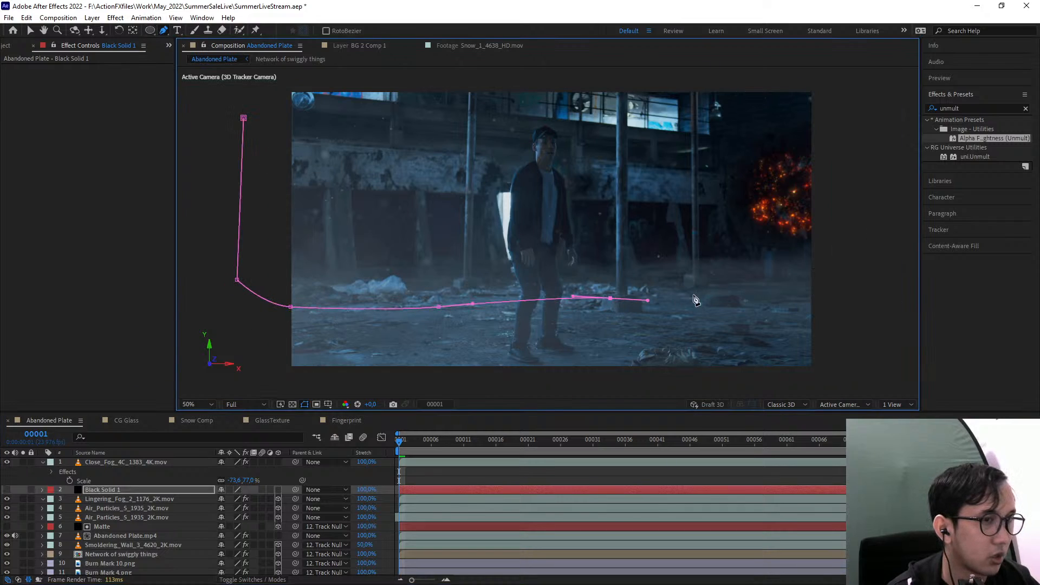
left_click_drag(751, 289, 848, 289)
left_click(843, 85)
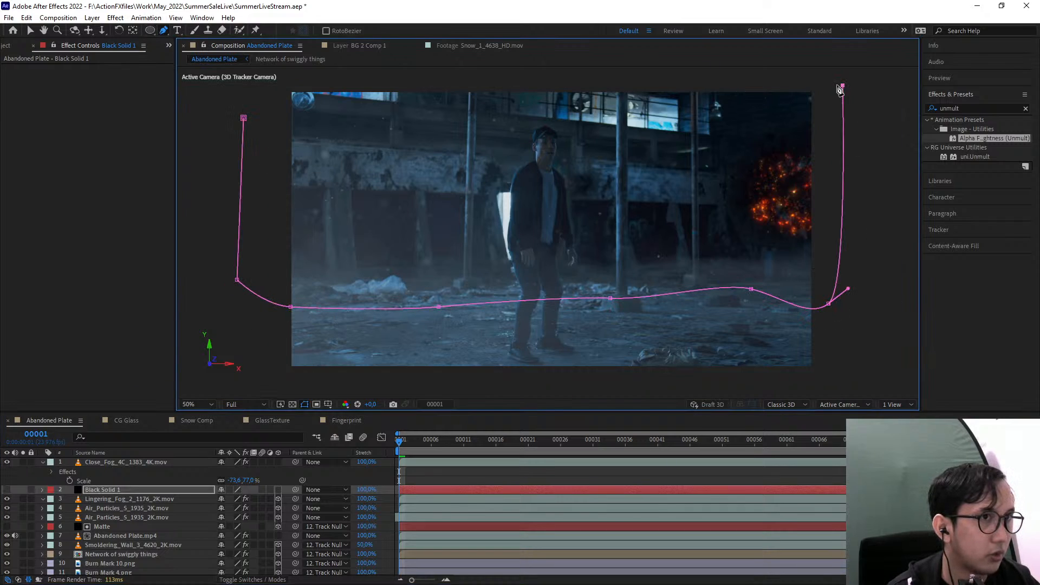
left_click(267, 88)
left_click(243, 118)
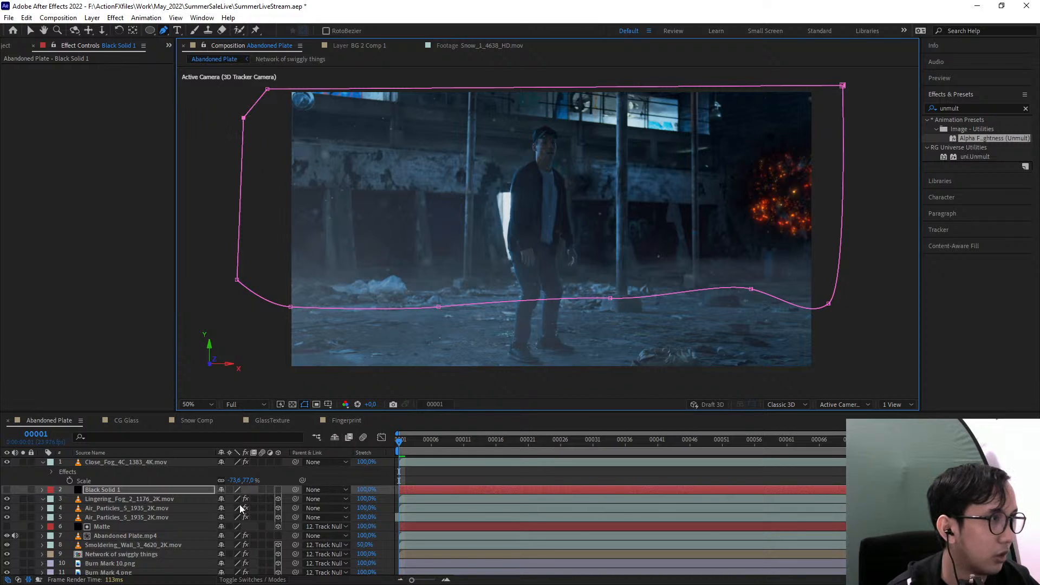
Set the Lingering_Fog_2 layer's track matte to Alpha Inverted Matte using the black solid
left_click(117, 499)
left_click(255, 580)
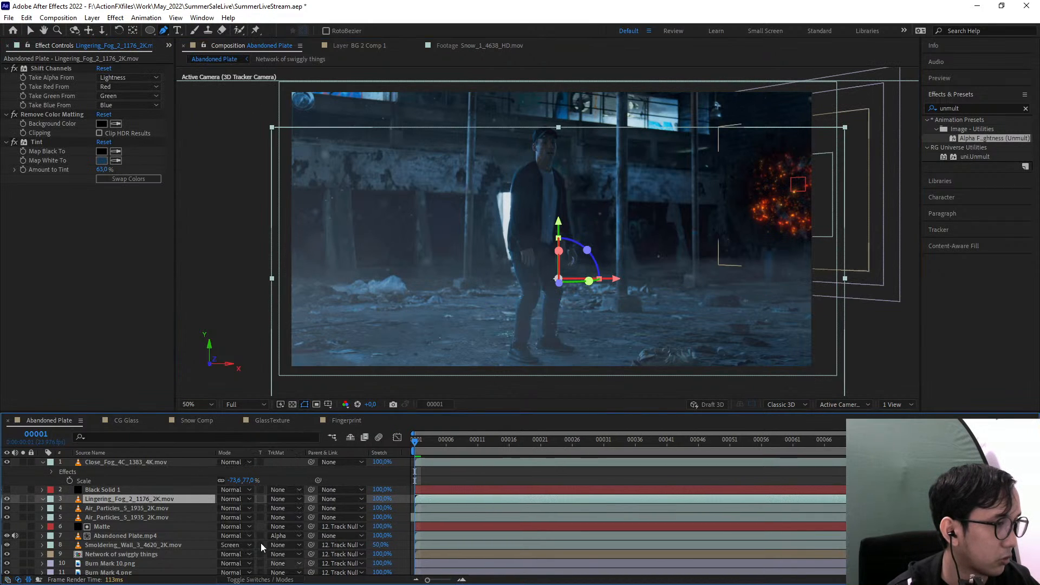
left_click(284, 499)
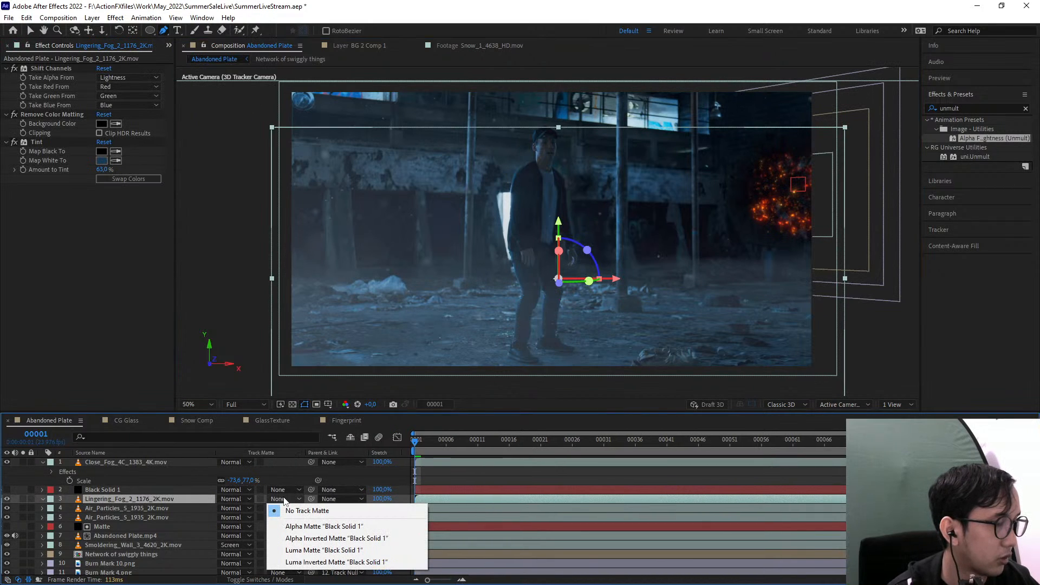
left_click(326, 538)
Set the Mask Feather of the black solid's mask to 98 pixels
left_click(124, 490)
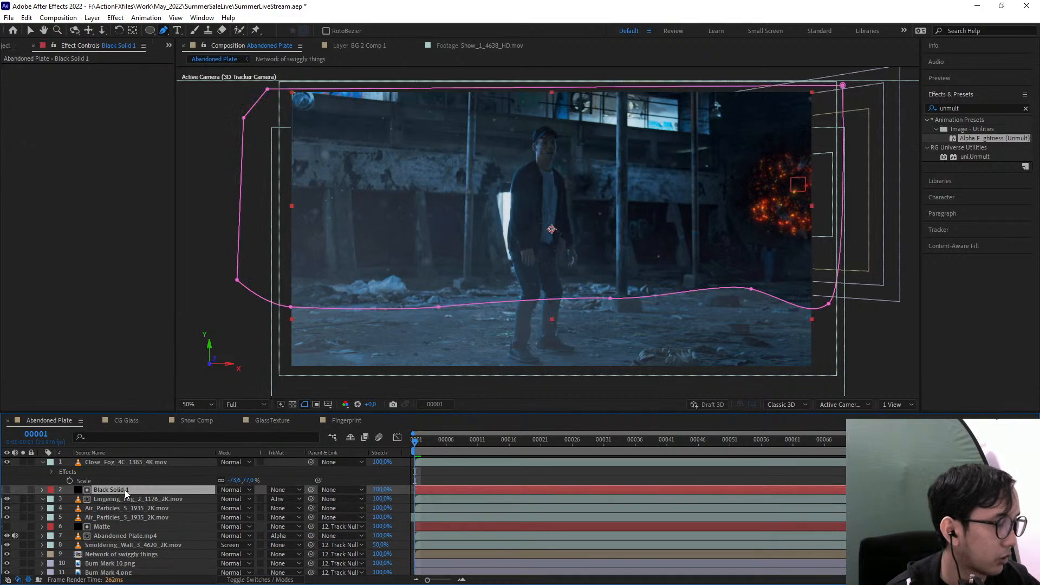
key("f")
left_click_drag(231, 508, 283, 500)
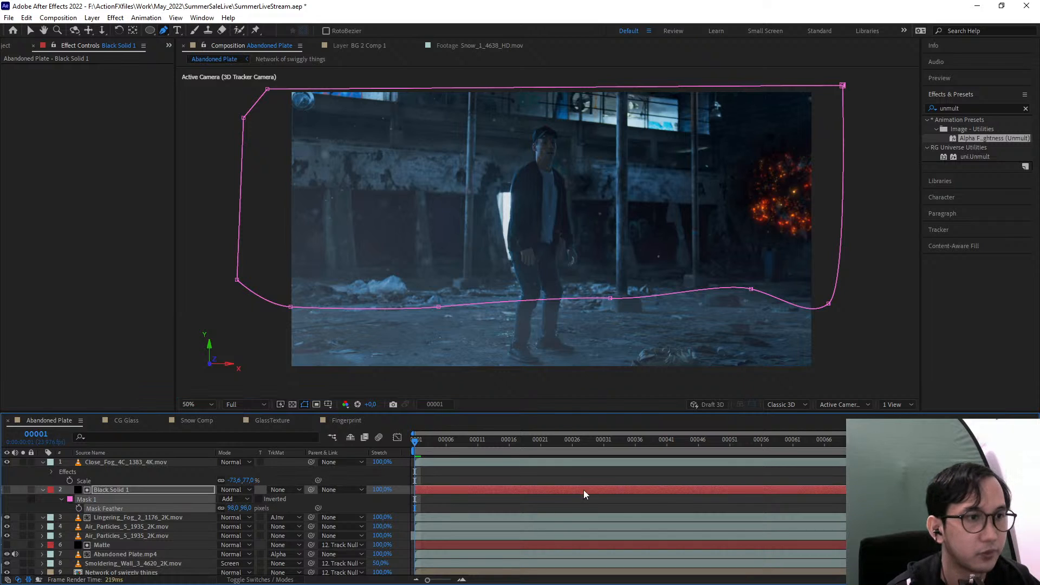
left_click(593, 475)
Play back the Abandoned Plate composition to check the feathered fog, and return to the first frame
left_click(465, 442)
left_click_drag(465, 447, 159, 375)
mouse_move(336, 291)
left_mouse_down()
mouse_move(317, 290)
mouse_move(350, 294)
left_mouse_up()
key("g")
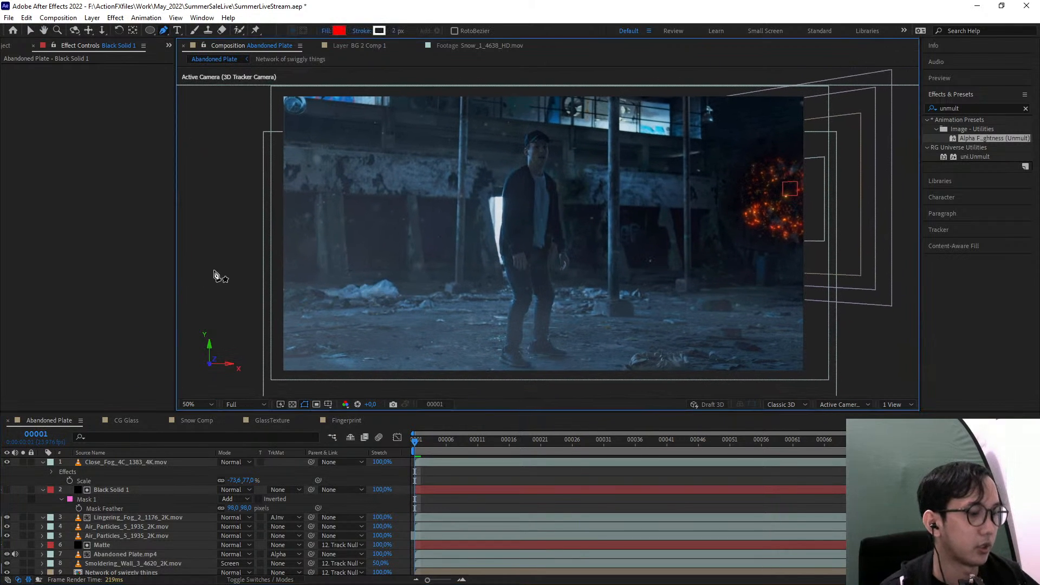
key("v")
key("ctrl+Up")
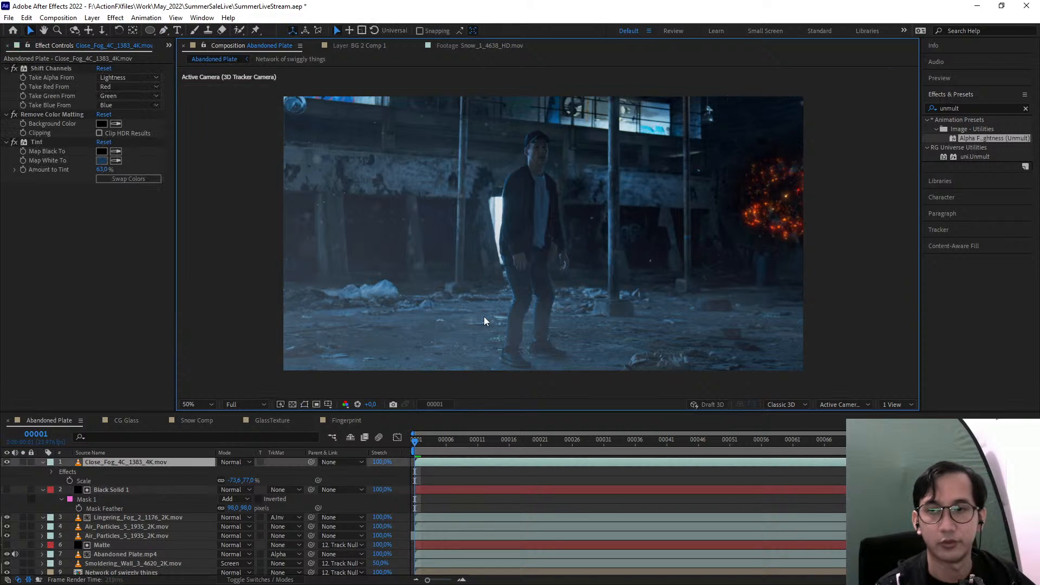
key("space")
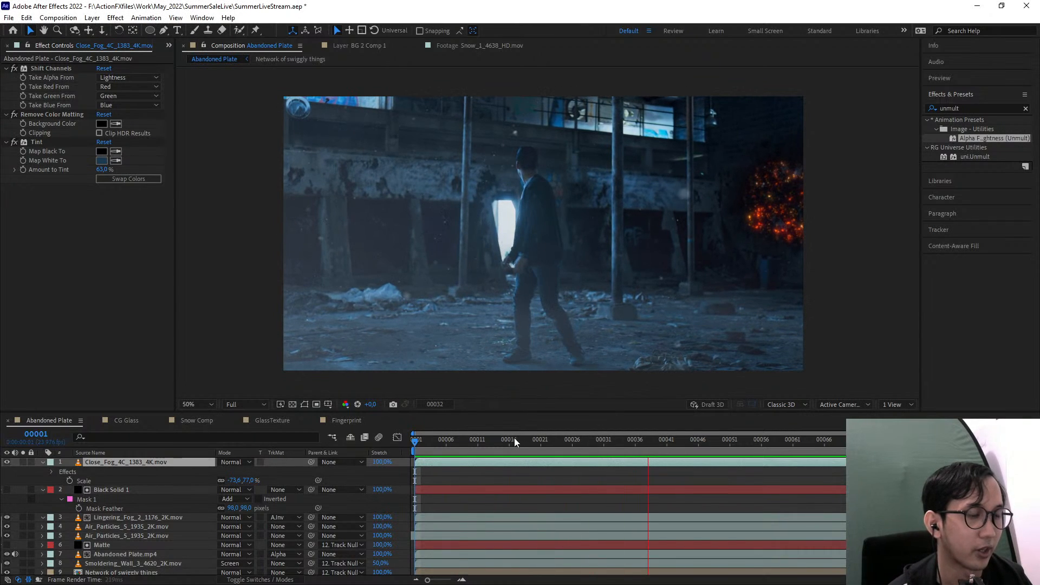
left_click(603, 442)
key("Home")
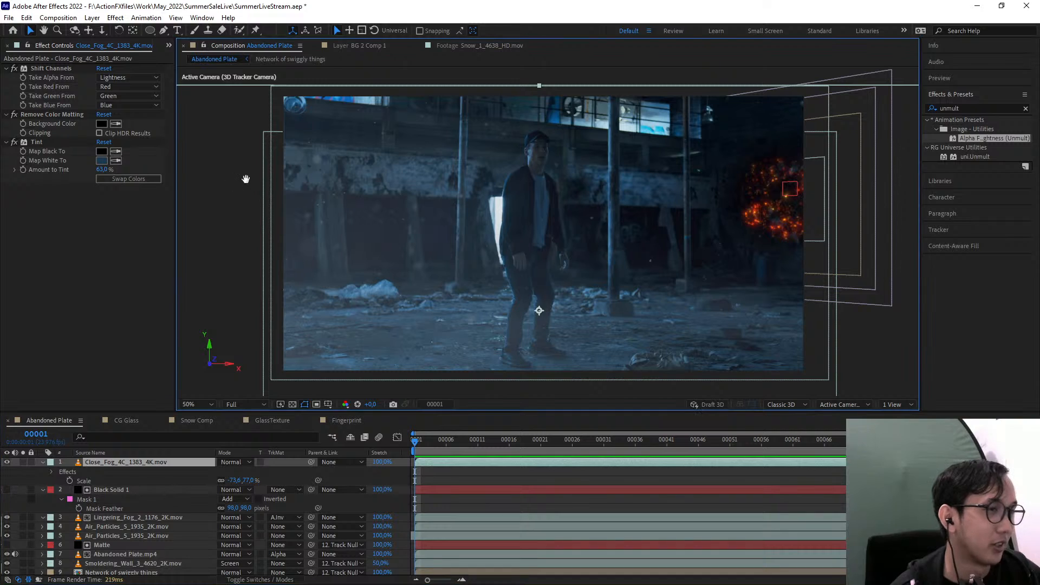
mouse_move(246, 179)
left_mouse_down()
mouse_move(272, 198)
mouse_move(263, 181)
left_mouse_up()
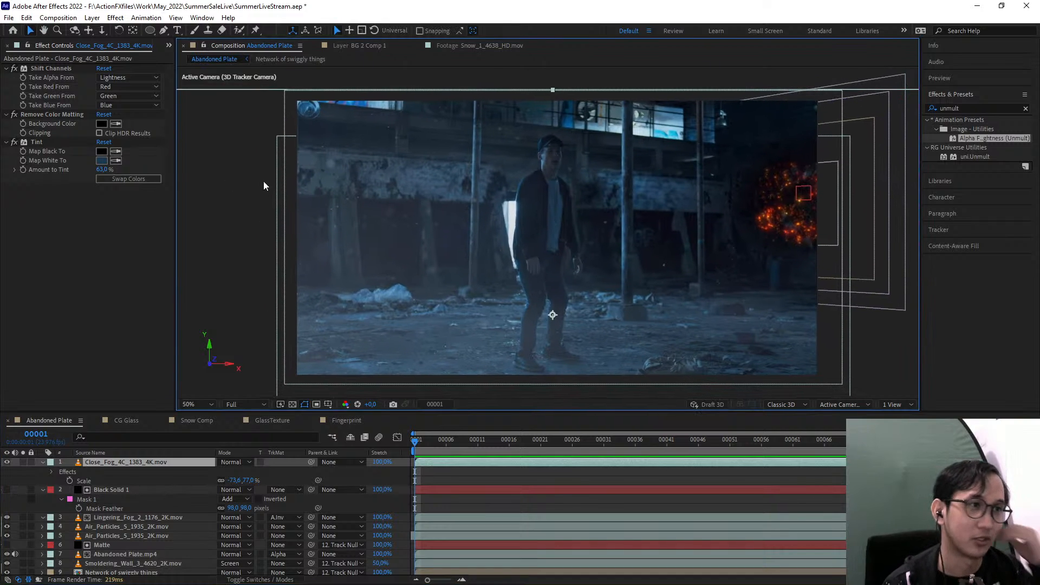
Collapse the expanded properties of the Close_Fog_4C and black solid layers
left_click(42, 462)
left_click(42, 471)
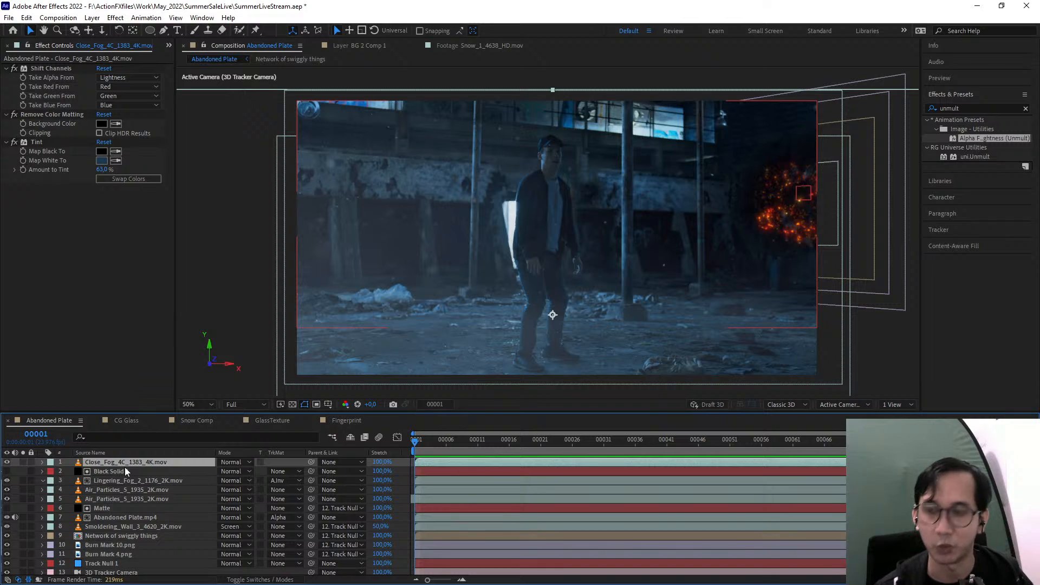
mouse_move(555, 350)
left_mouse_down()
mouse_move(528, 312)
mouse_move(553, 336)
left_mouse_up()
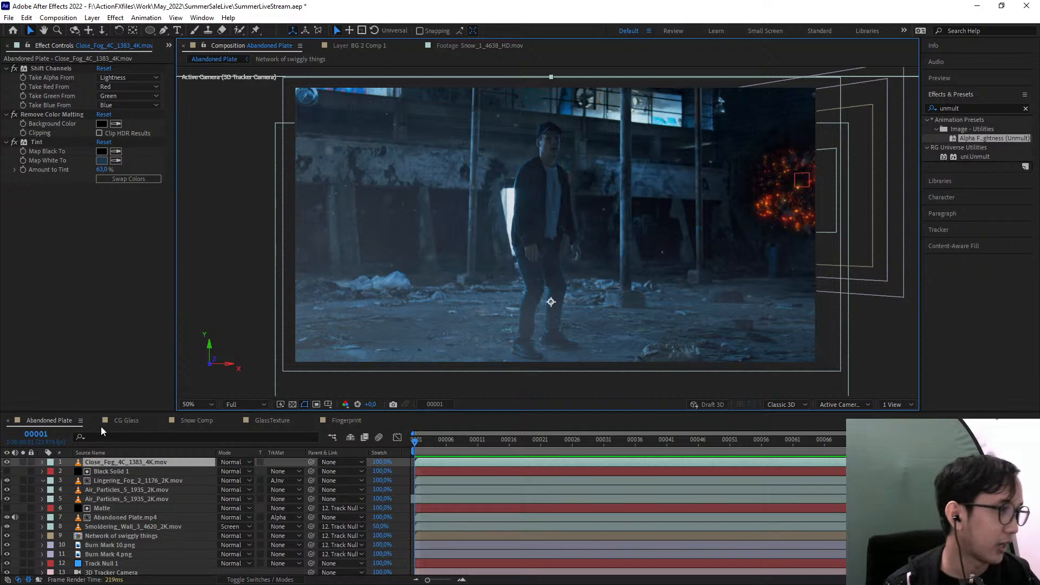
Examine the burning wall area of the Abandoned Plate composition, viewing the Smoldering_Wall_3 layer briefly in solo
left_click(121, 419)
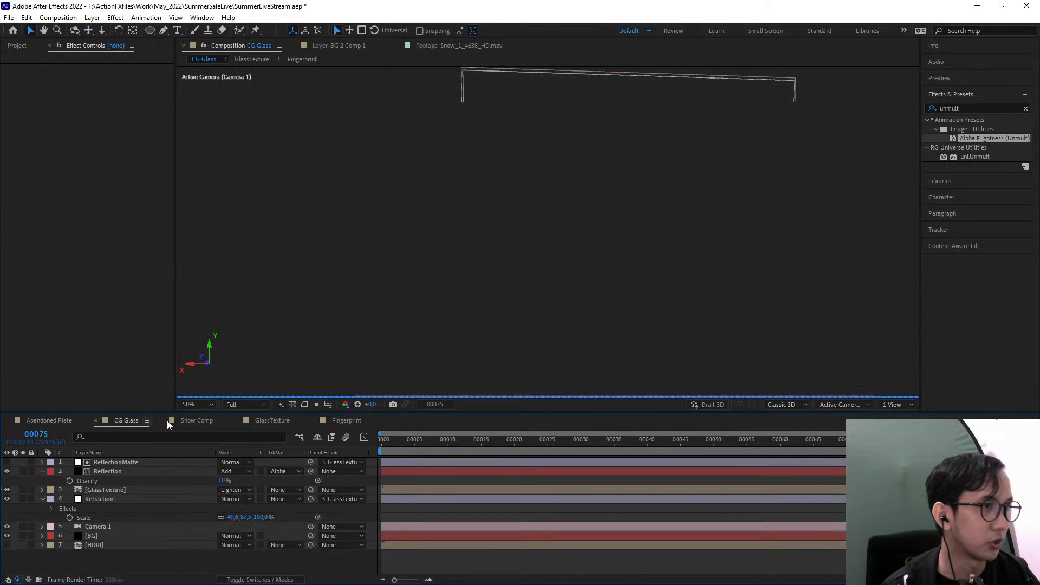
left_click(48, 420)
left_click_drag(596, 313, 616, 330)
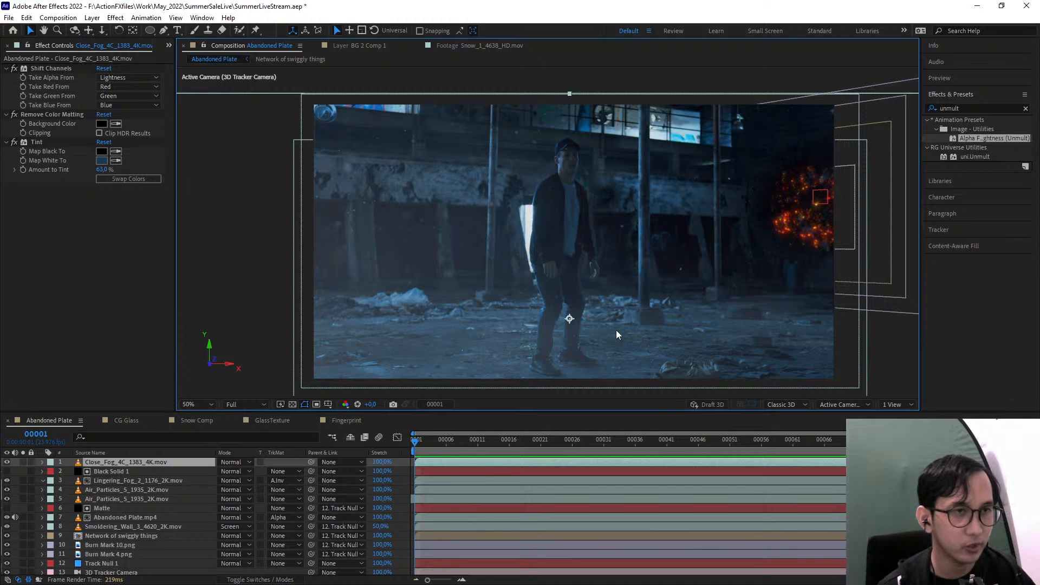
left_click_drag(907, 275, 673, 340)
scroll(664, 320, "up", 2)
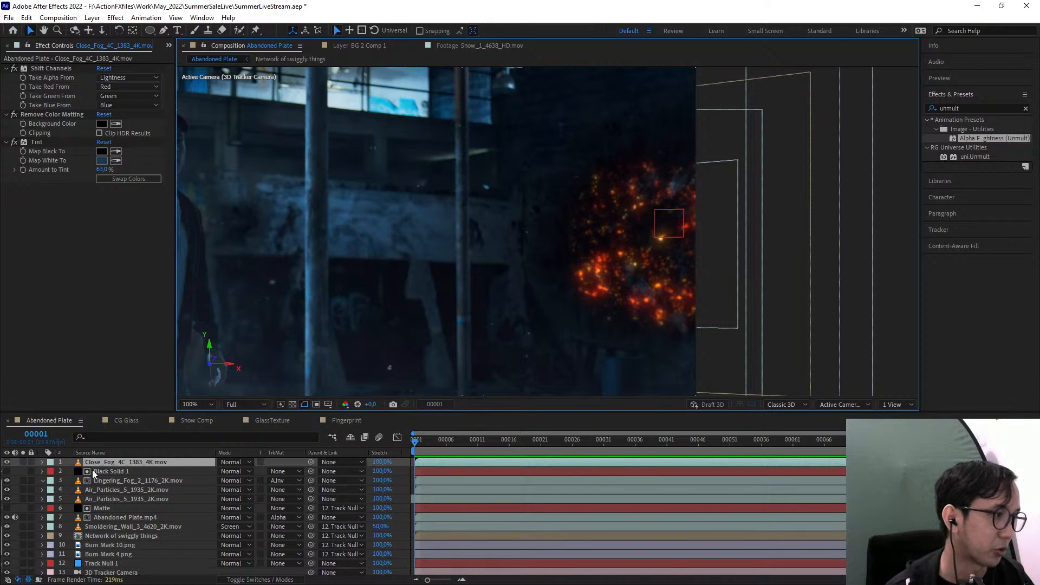
left_click(131, 497)
scroll(145, 519, "down", 1)
left_click(142, 507)
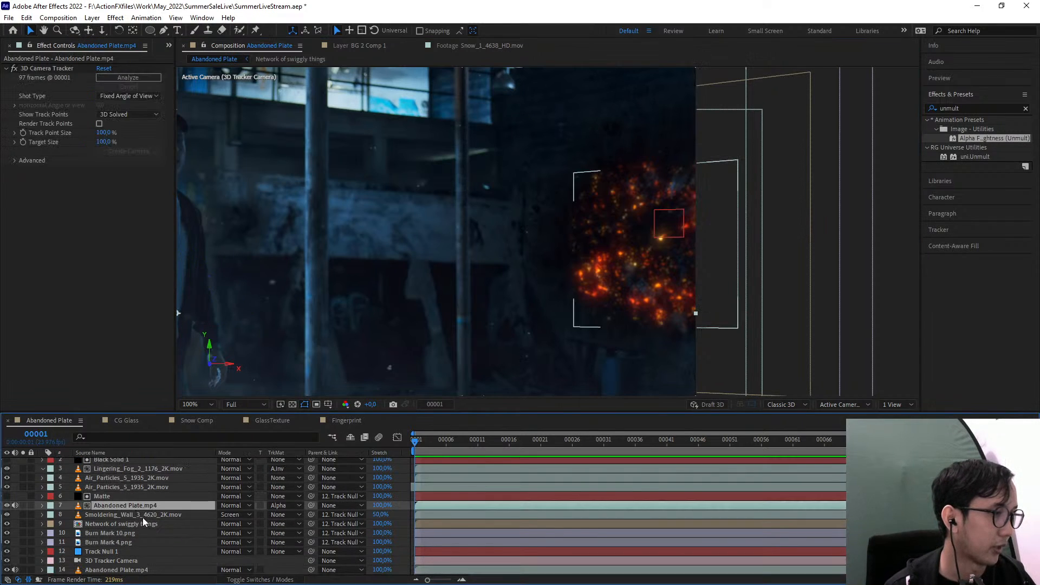
left_click(142, 516)
left_click(23, 516)
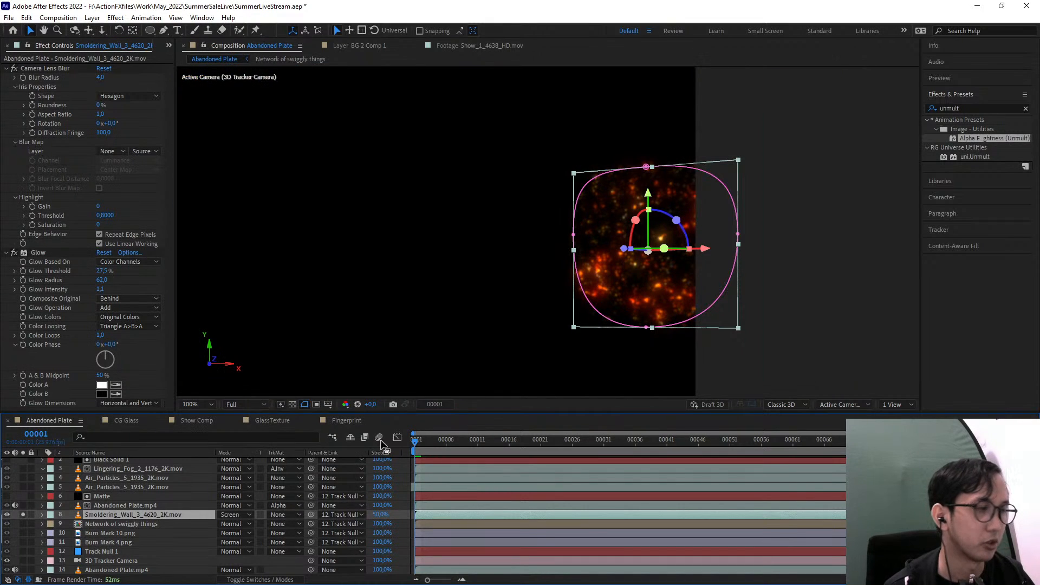
left_click(23, 515)
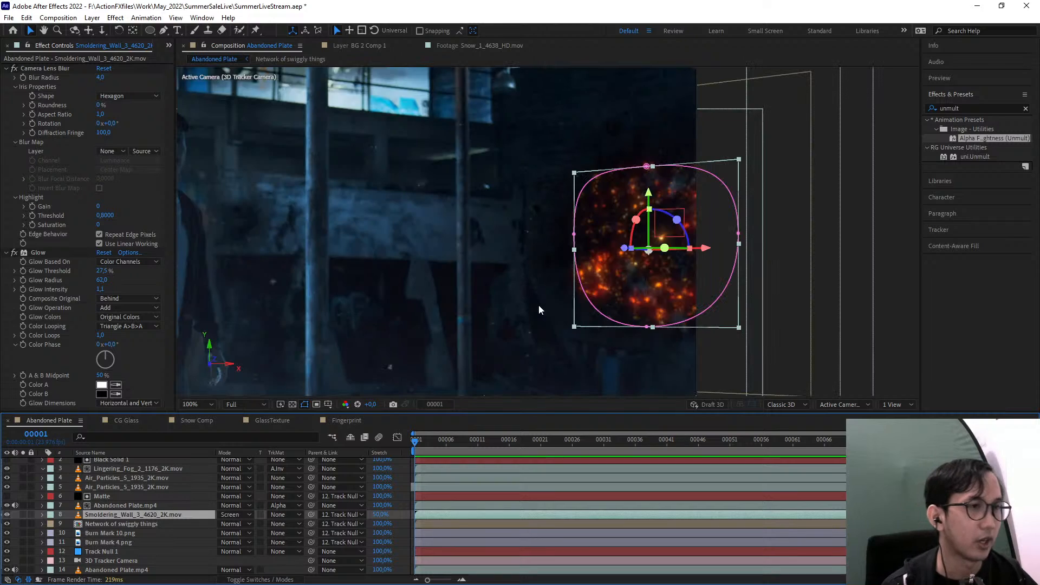
left_click(130, 505)
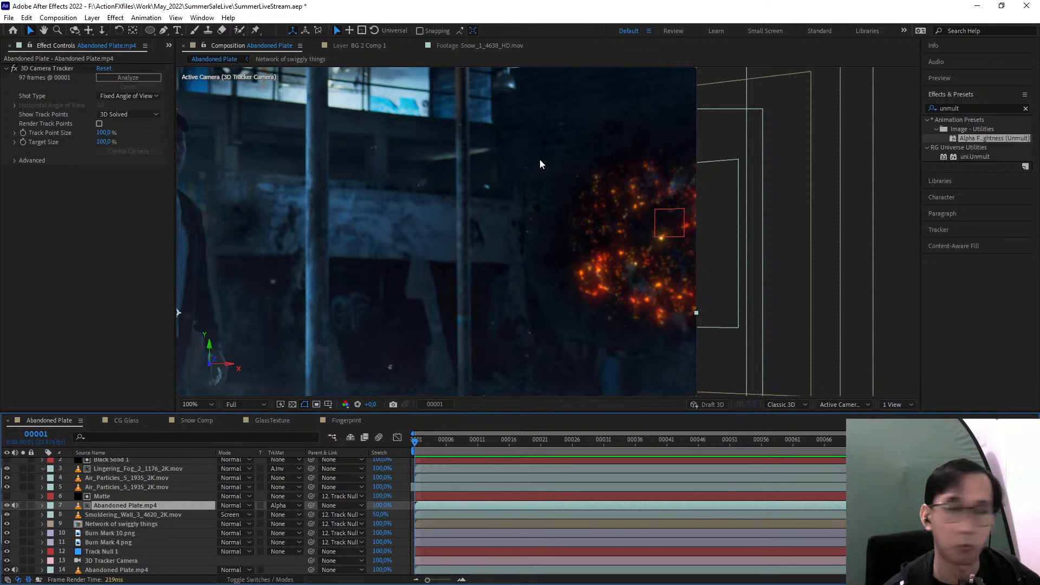
Review the Lingering_Fog_2 and Air_Particles_5 layers over the whole Abandoned Plate shot
scroll(96, 489, "up", 1)
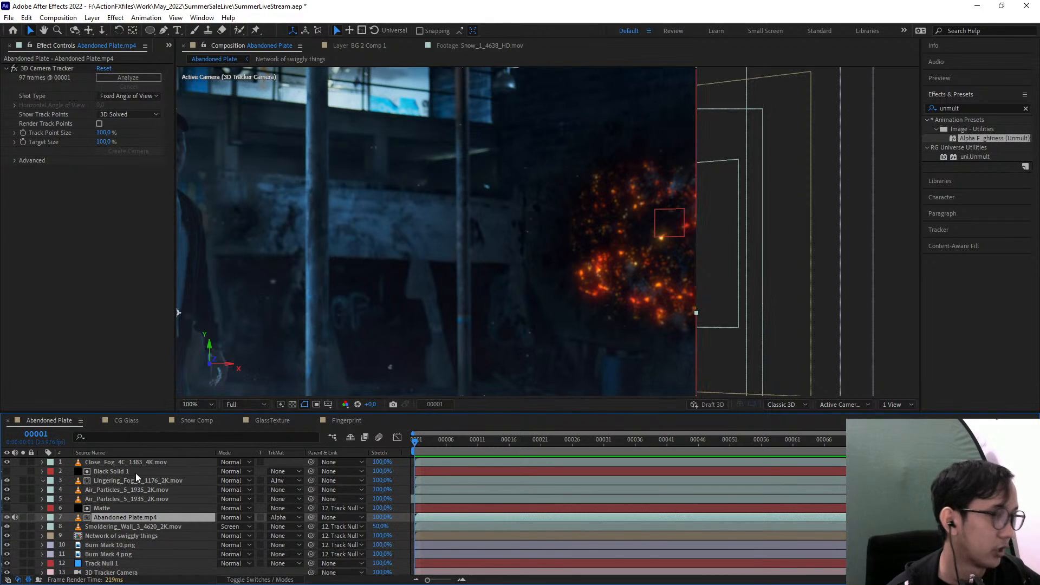
scroll(506, 320, "down", 2)
left_click_drag(461, 344, 605, 314)
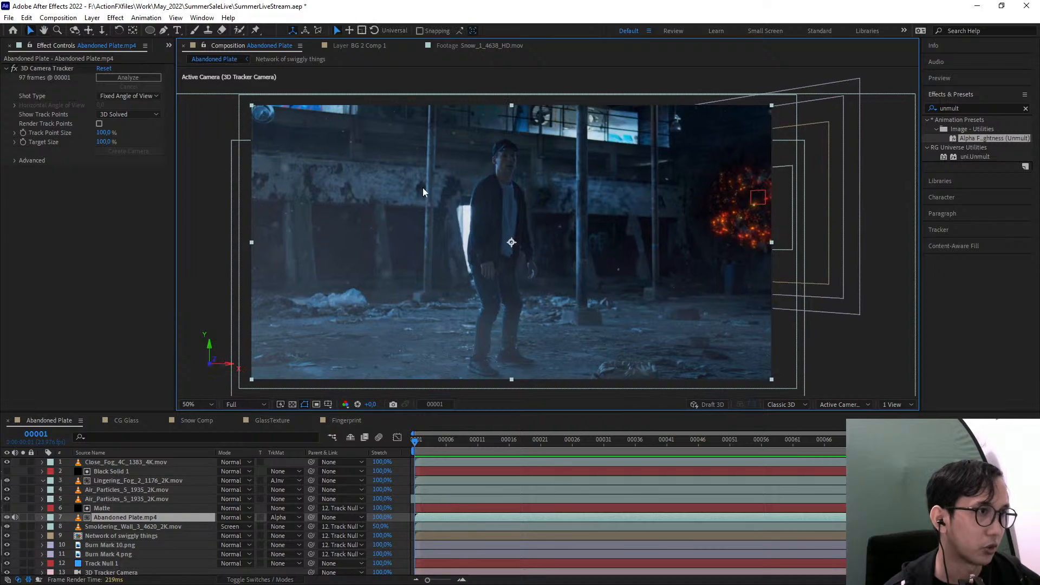
left_click(168, 482)
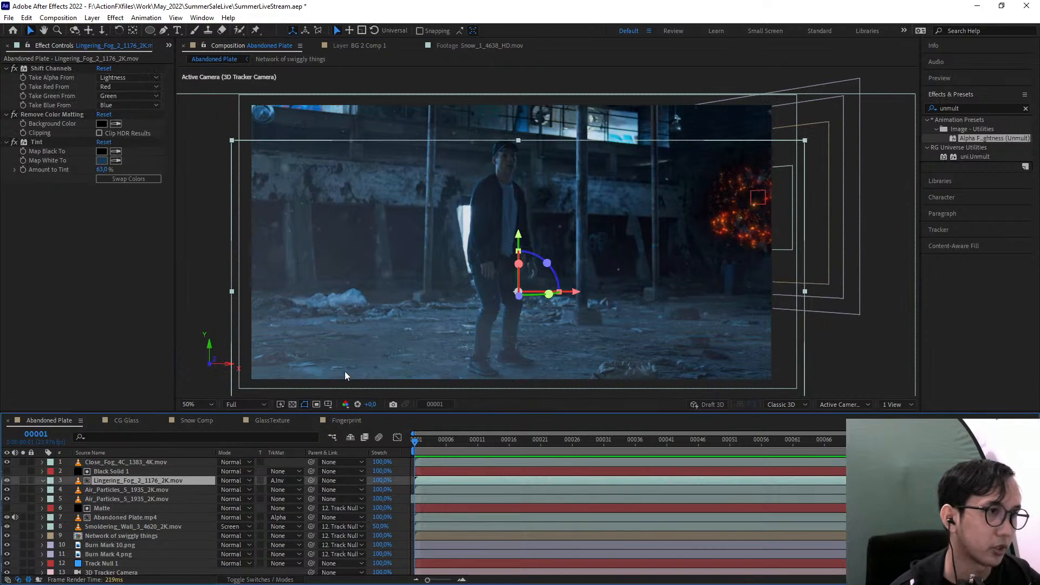
left_click_drag(450, 320, 434, 331)
key("v")
key("ctrl+Down")
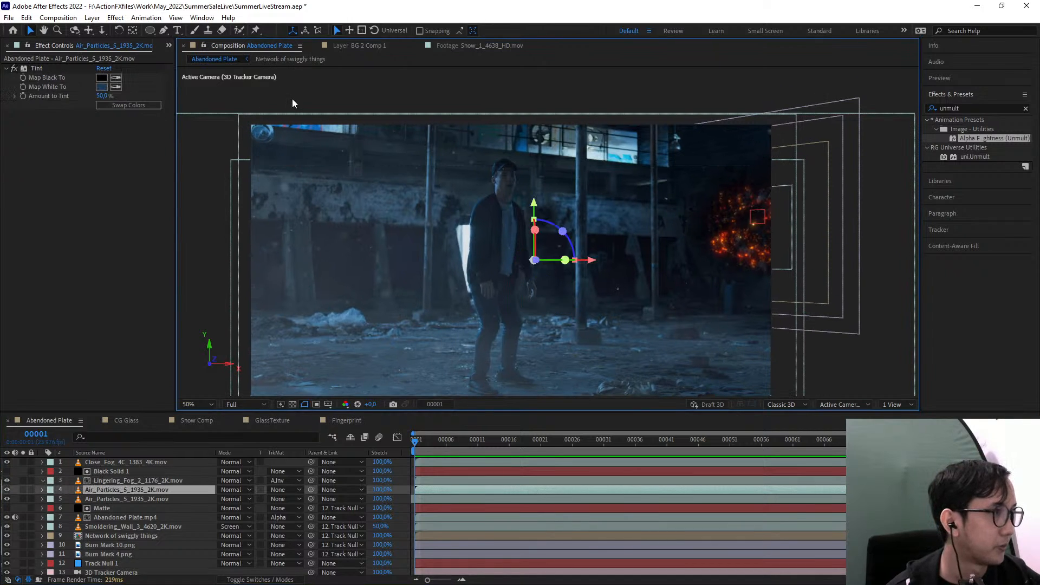
Review the CG Glass composition and frame 18 of the Snow Comp composition
left_click(110, 421)
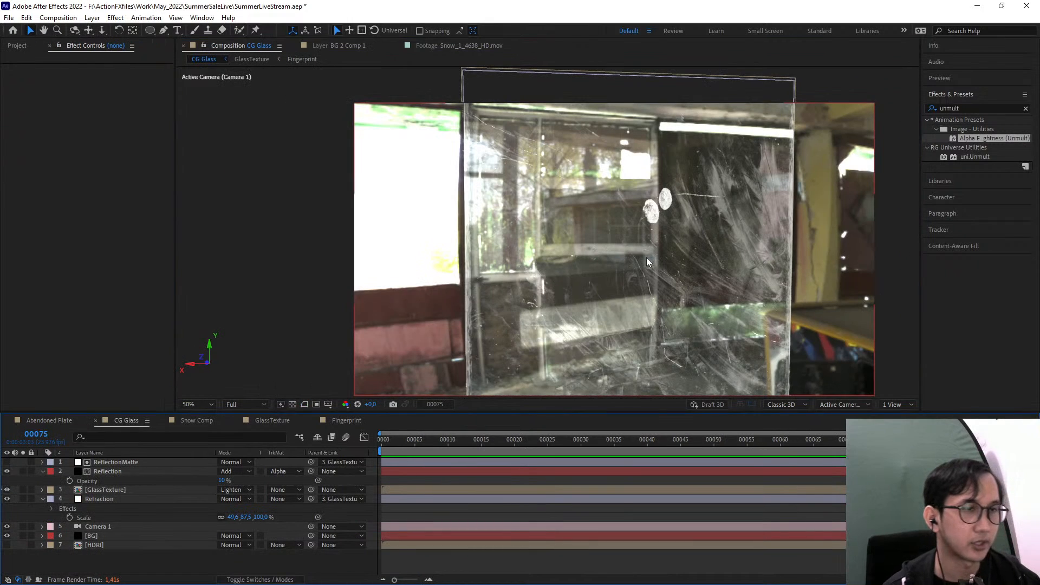
left_click_drag(535, 263, 534, 290)
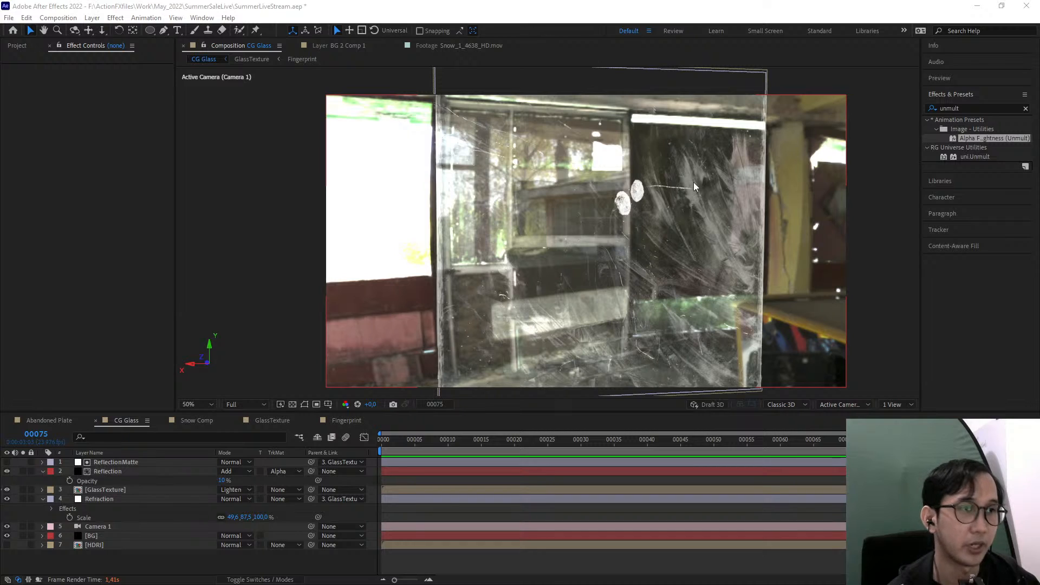
left_click(199, 421)
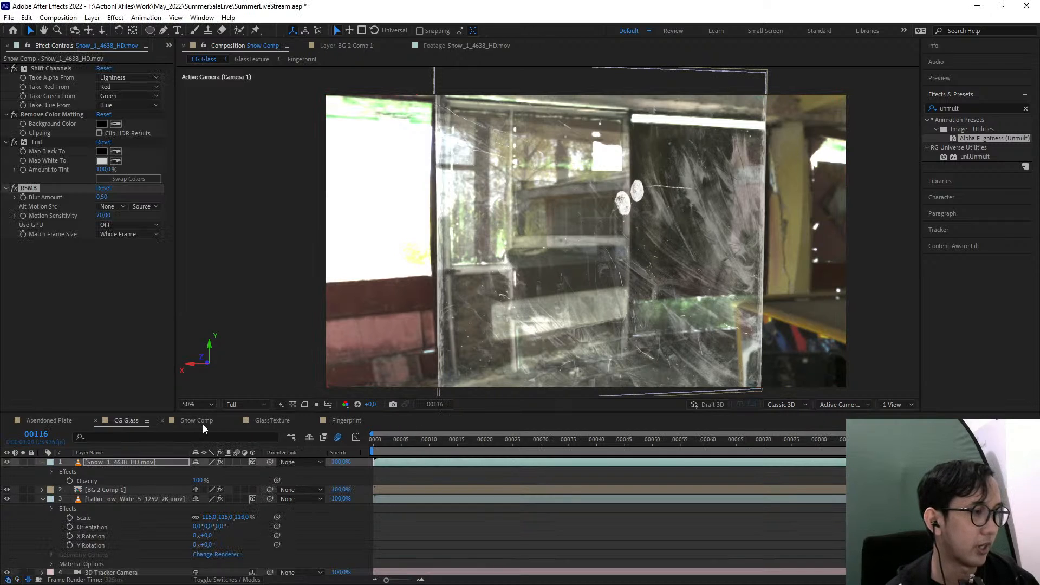
left_click(474, 439)
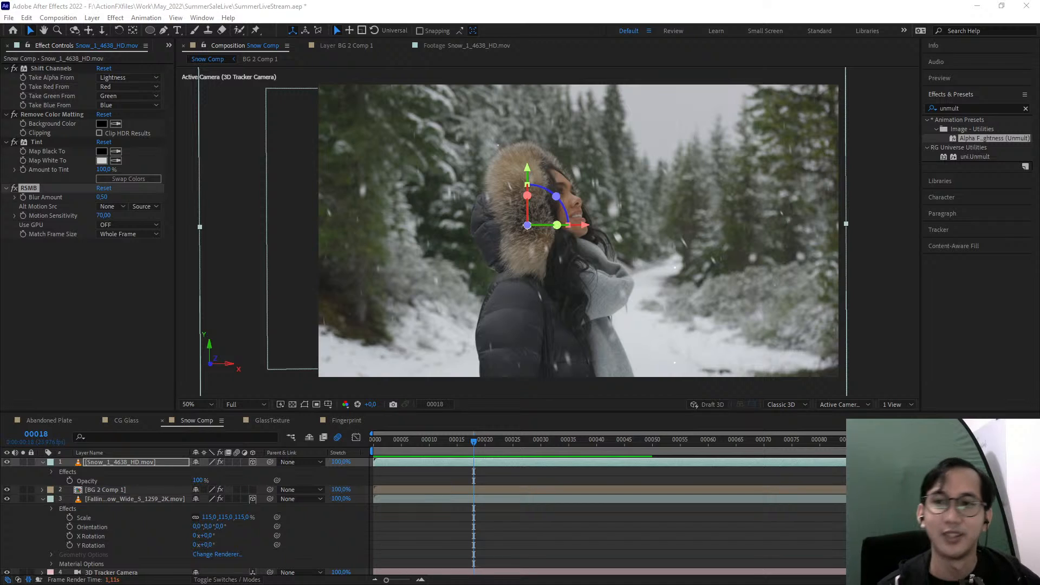
scroll(229, 226, "down", 2)
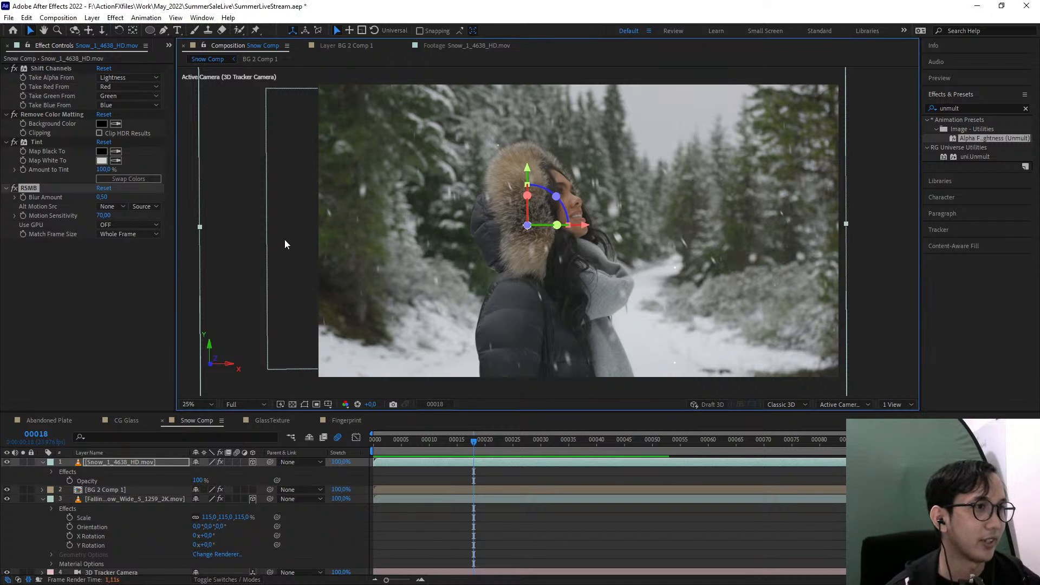
key("period")
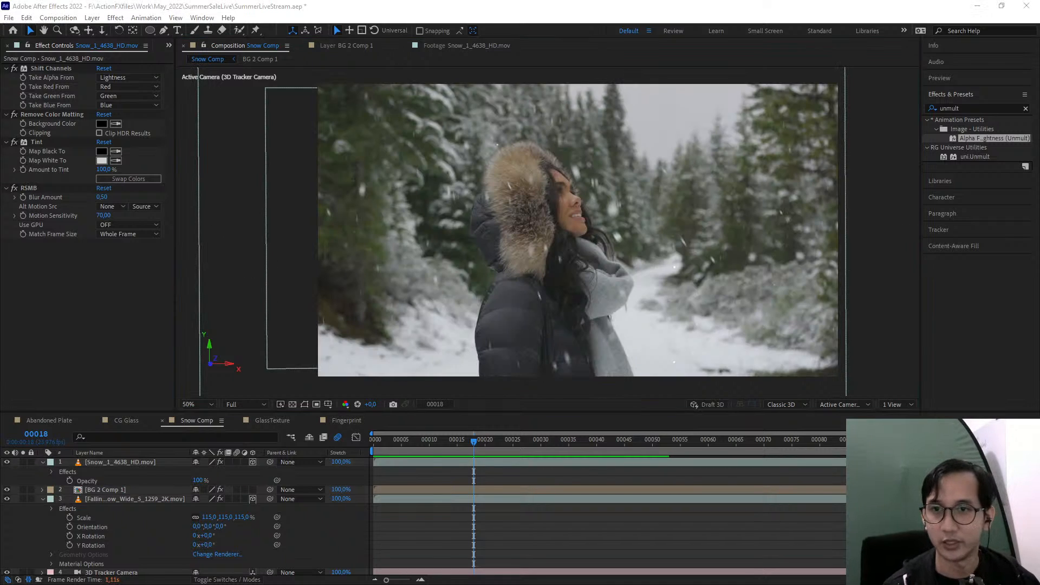